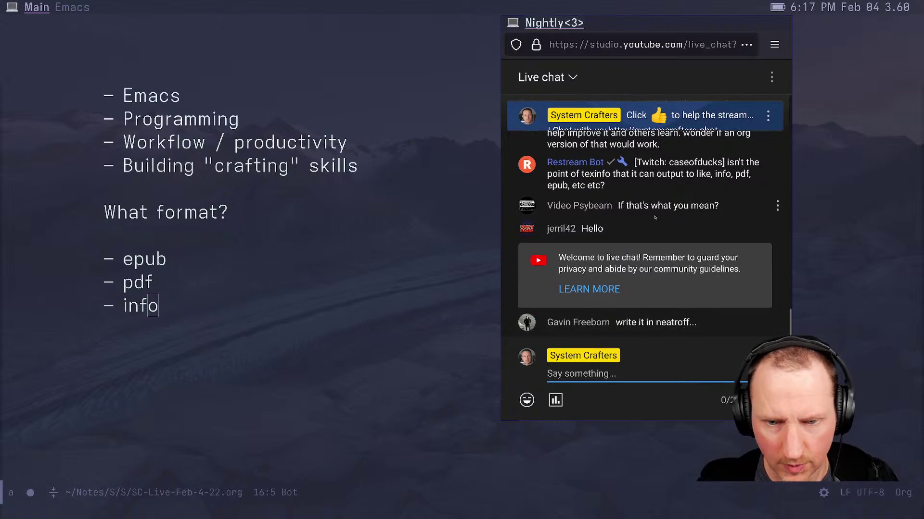
Move the floating live chat window clear of the notes and review the recent chat messages
{"action": "left_click_drag", "start_coordinate": [681, 182], "coordinate": [761, 192]}
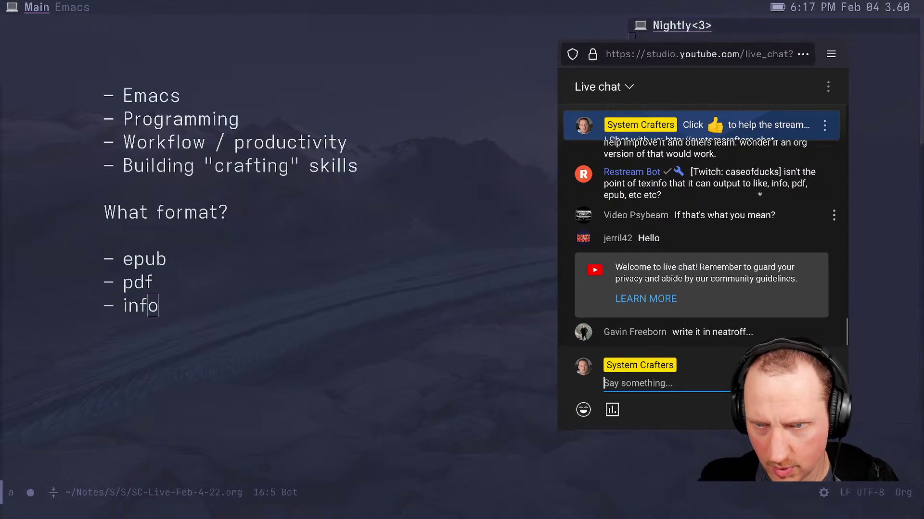
{"action": "left_click", "coordinate": [206, 280]}
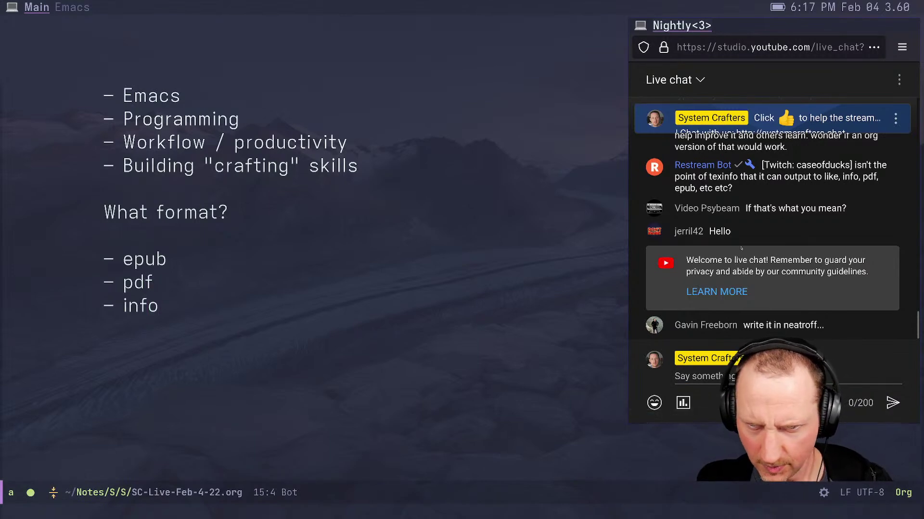
{"action": "scroll", "coordinate": [739, 250], "scroll_direction": "up", "scroll_amount": 3}
{"action": "left_click", "coordinate": [773, 218]}
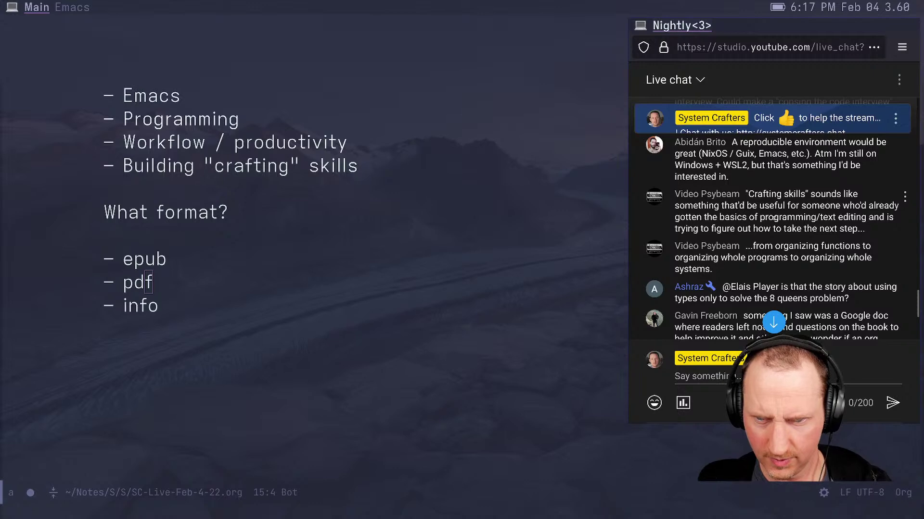
{"action": "scroll", "coordinate": [773, 218], "scroll_direction": "down", "scroll_amount": 5}
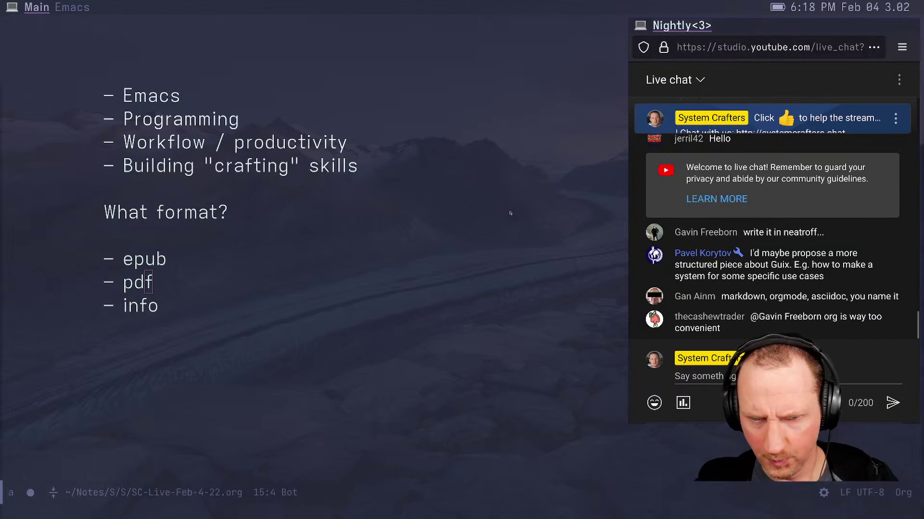
Advance the notes to the section on using the Customize UI to build an Emacs configuration
{"action": "left_click", "coordinate": [457, 233]}
{"action": "left_click", "coordinate": [373, 269]}
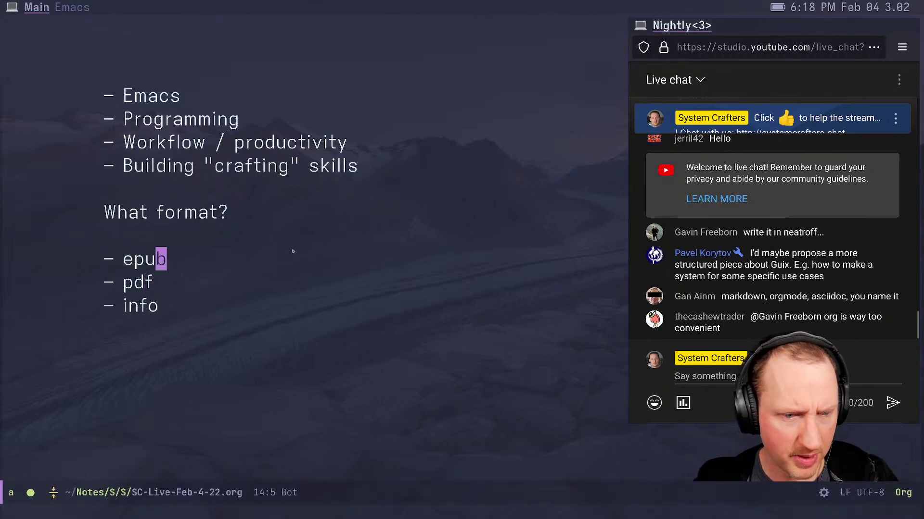
{"action": "key", "text": "Right"}
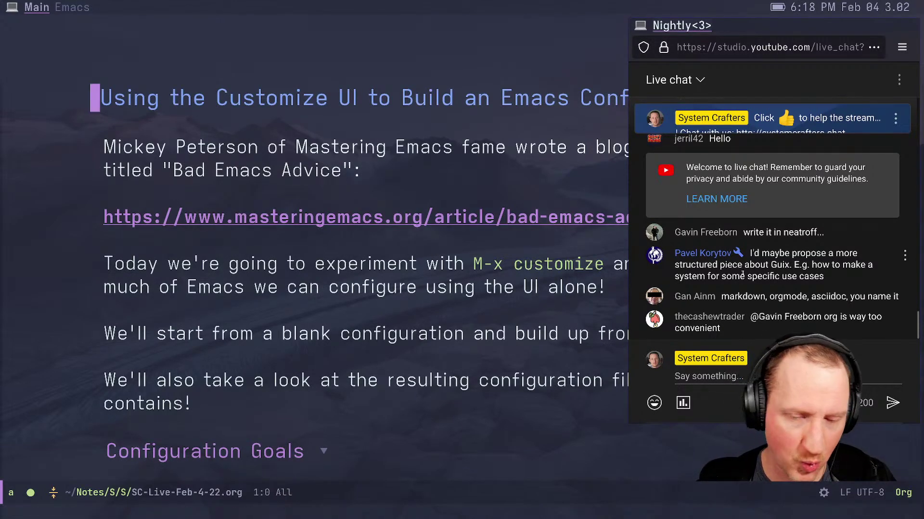
Move the chat window aside and correct the author's surname in the intro paragraph by replacing its "o" with "e"
{"action": "left_click", "coordinate": [725, 276]}
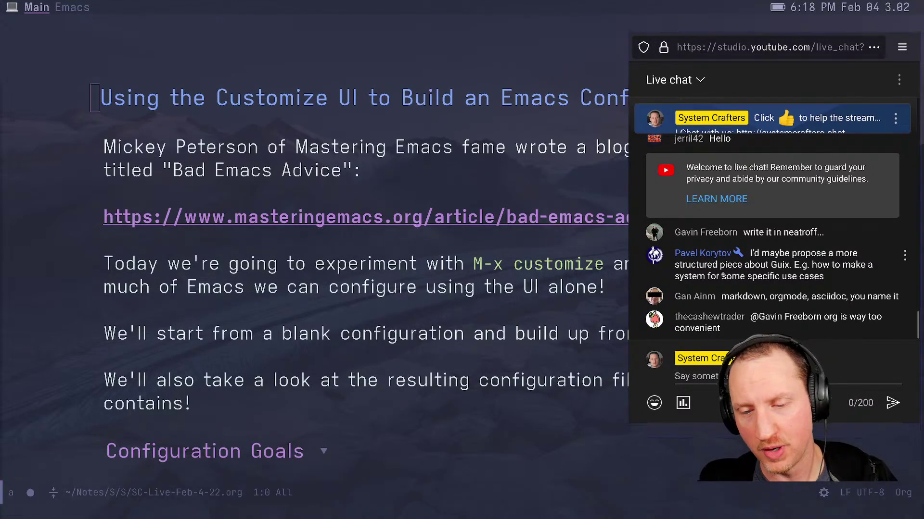
{"action": "left_click_drag", "start_coordinate": [701, 249], "coordinate": [728, 267]}
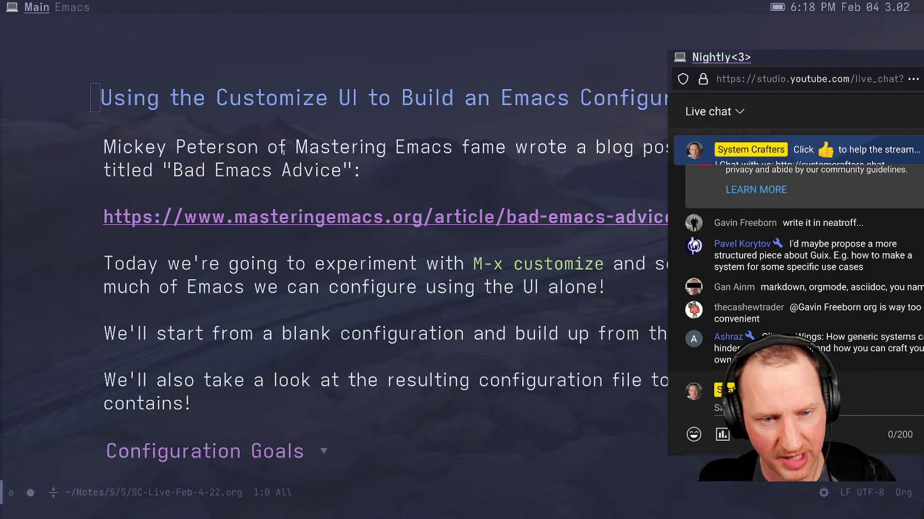
{"action": "left_click", "coordinate": [242, 148]}
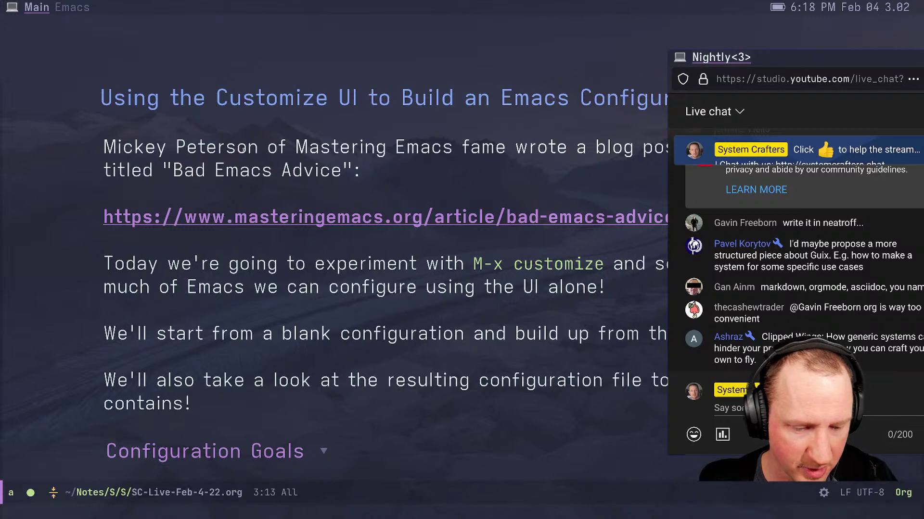
{"action": "key", "text": "r"}
{"action": "key", "text": "e"}
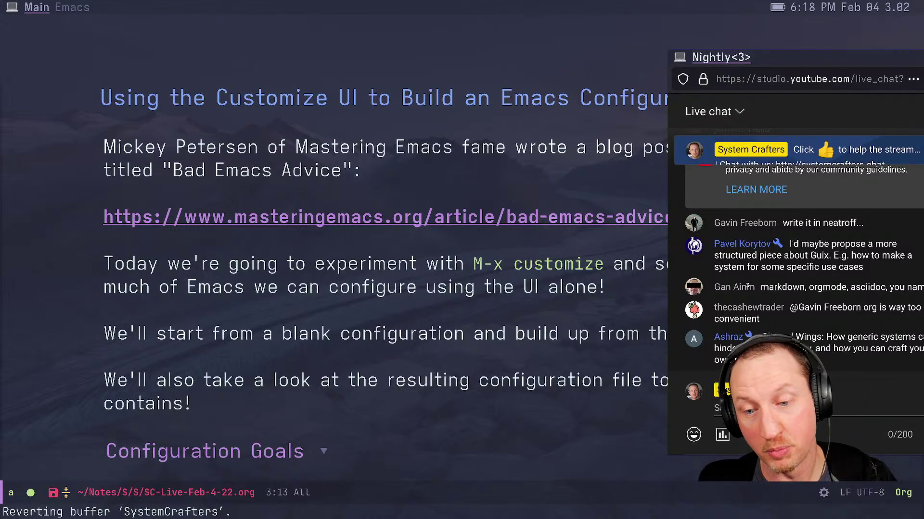
{"action": "left_click_drag", "start_coordinate": [747, 287], "coordinate": [796, 277]}
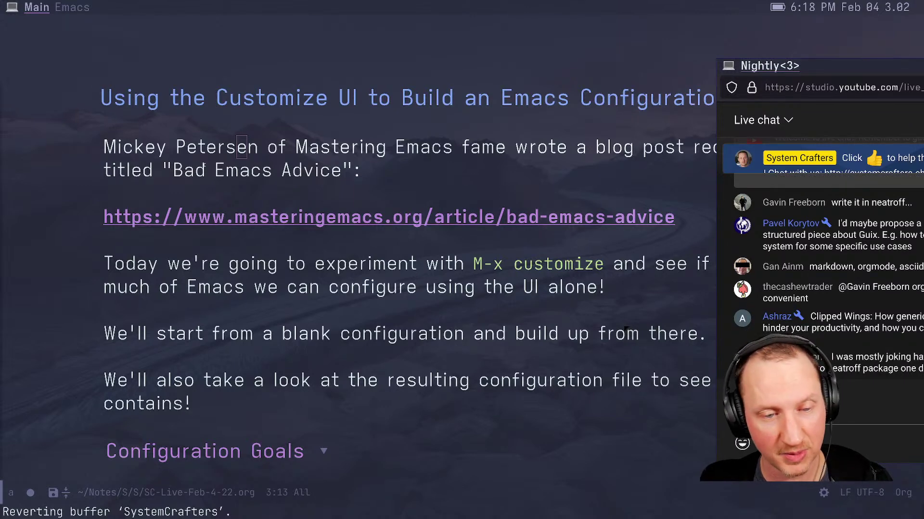
{"action": "left_click", "coordinate": [113, 196]}
{"action": "key", "text": "Down"}
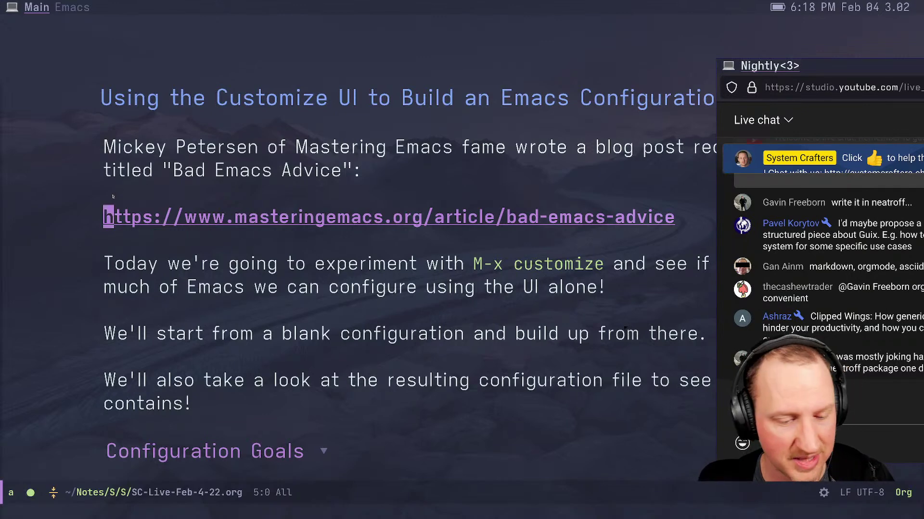
{"action": "key", "text": "super+2"}
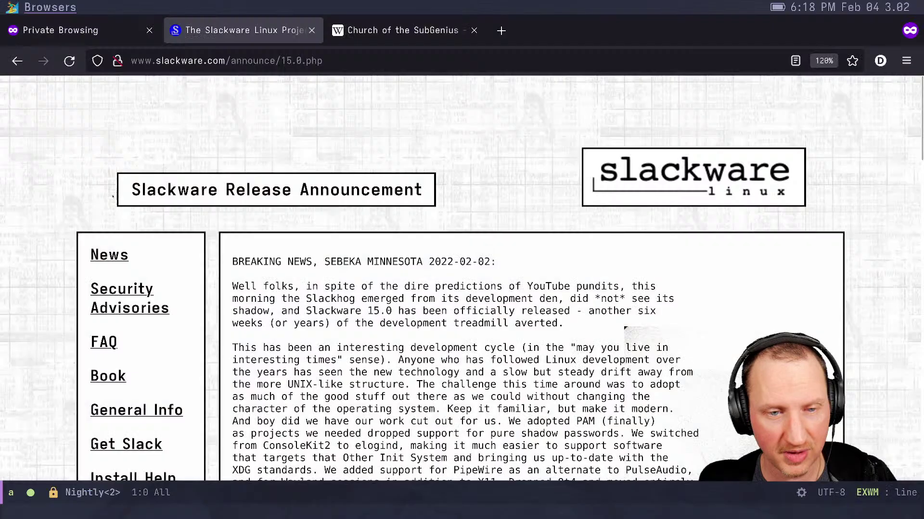
{"action": "key", "text": "ctrl+t"}
{"action": "type", "text": "https://www.masteringemacs.org/article/bad-emacs-advice"}
{"action": "key", "text": "Return"}
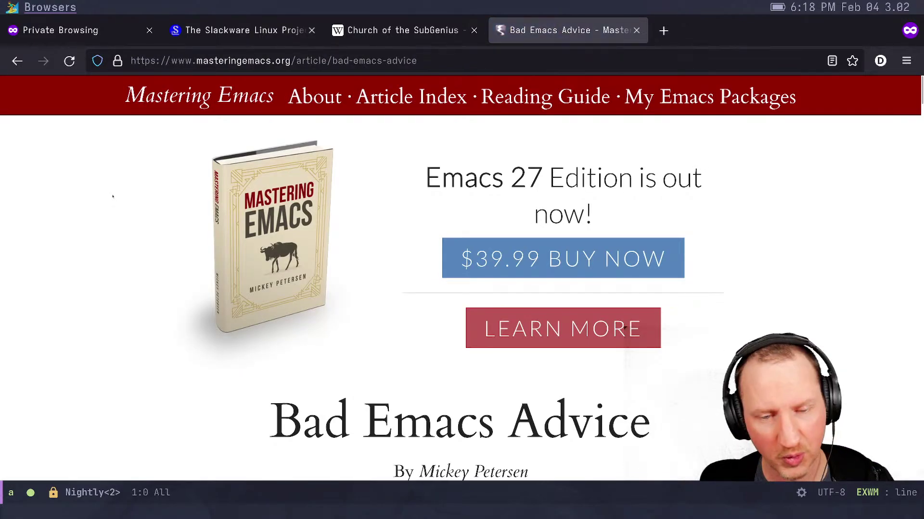
Examine the Bad Emacs Advice article from the section on disabling the menu bar to the section on the Customize interface
{"action": "scroll", "coordinate": [117, 215], "scroll_direction": "down", "scroll_amount": 15}
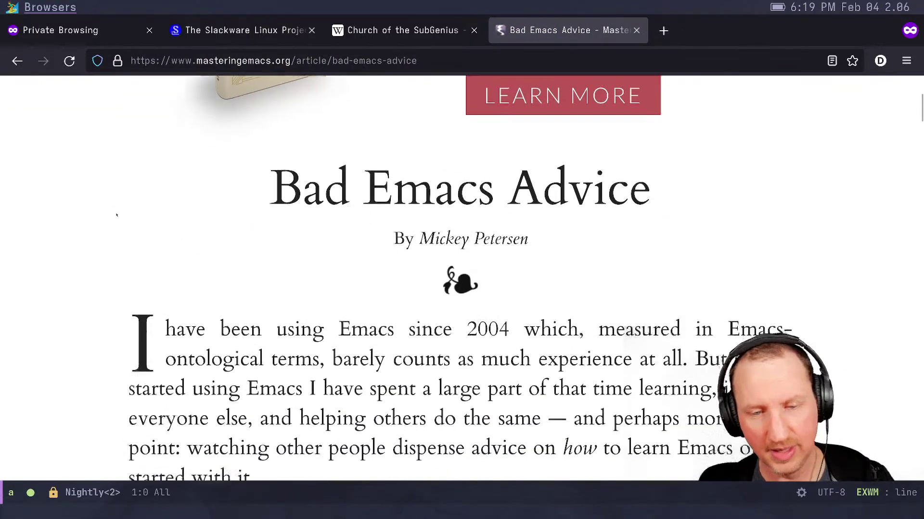
{"action": "scroll", "coordinate": [116, 215], "scroll_direction": "down", "scroll_amount": 8}
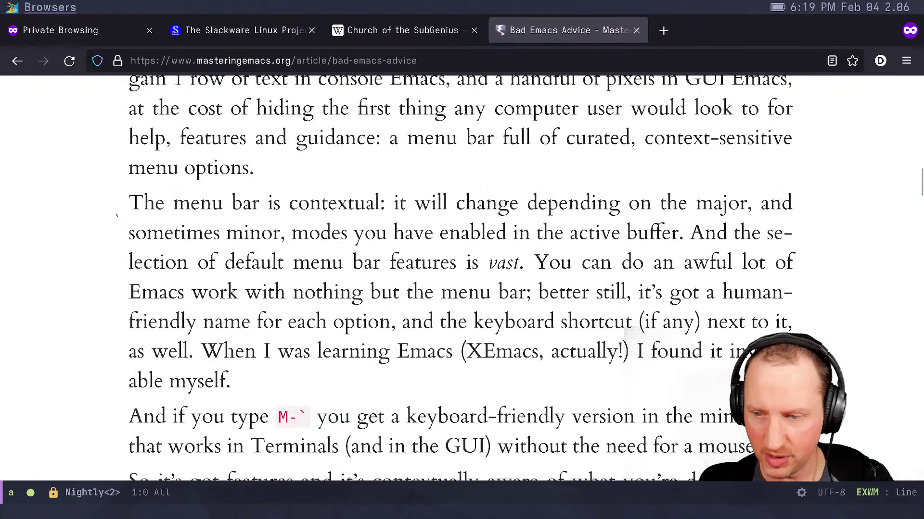
{"action": "scroll", "coordinate": [116, 215], "scroll_direction": "up", "scroll_amount": 6}
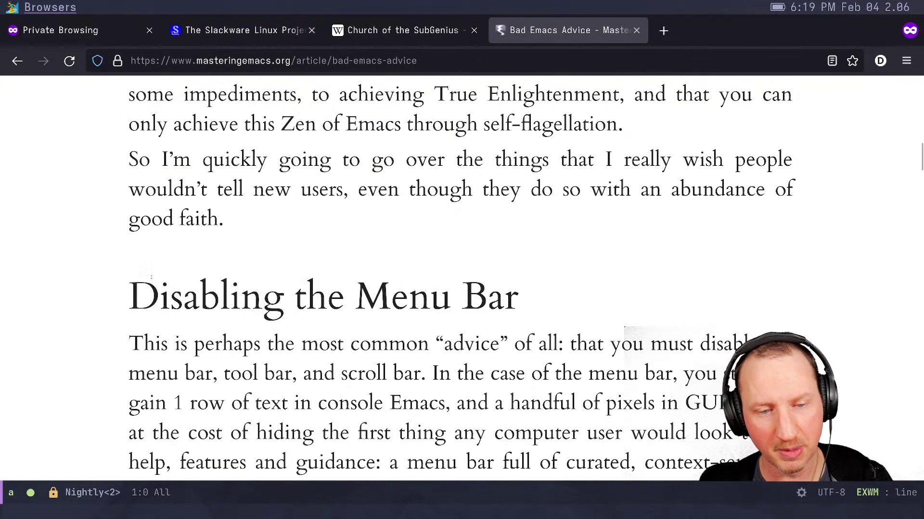
{"action": "scroll", "coordinate": [152, 275], "scroll_direction": "down", "scroll_amount": 8}
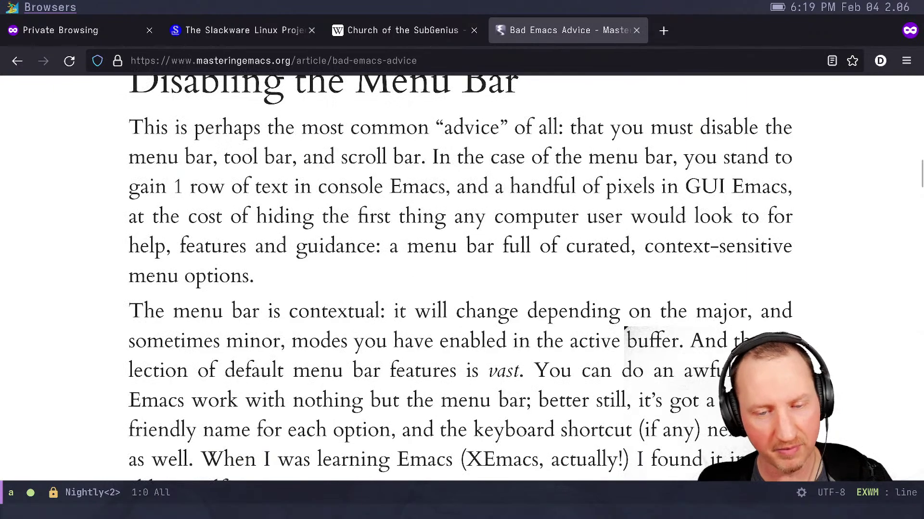
{"action": "scroll", "coordinate": [152, 276], "scroll_direction": "down", "scroll_amount": 18}
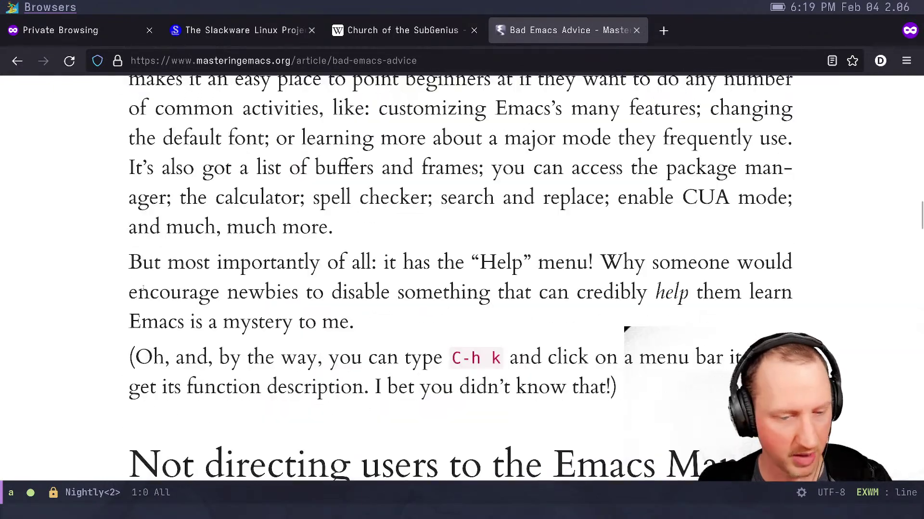
{"action": "scroll", "coordinate": [625, 329], "scroll_direction": "down", "scroll_amount": 18}
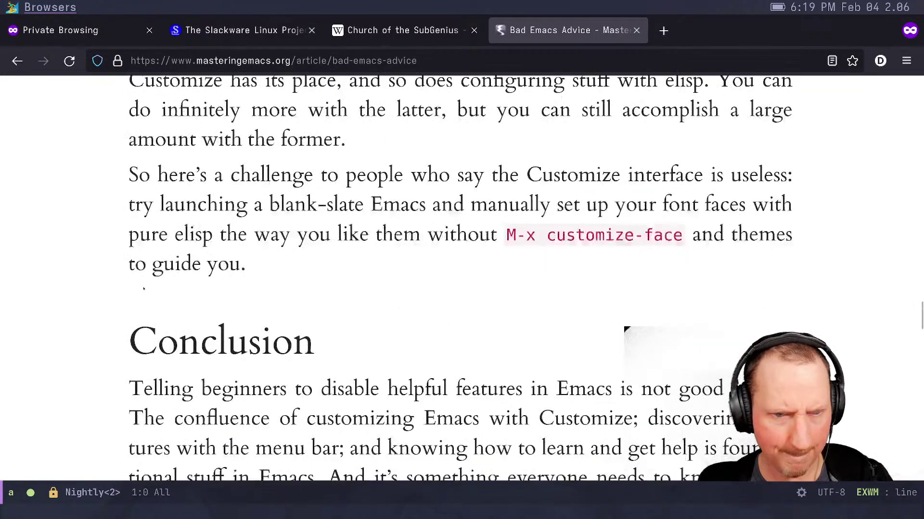
{"action": "scroll", "coordinate": [625, 329], "scroll_direction": "up", "scroll_amount": 7}
{"action": "scroll", "coordinate": [625, 329], "scroll_direction": "down", "scroll_amount": 4}
{"action": "scroll", "coordinate": [625, 329], "scroll_direction": "up", "scroll_amount": 2}
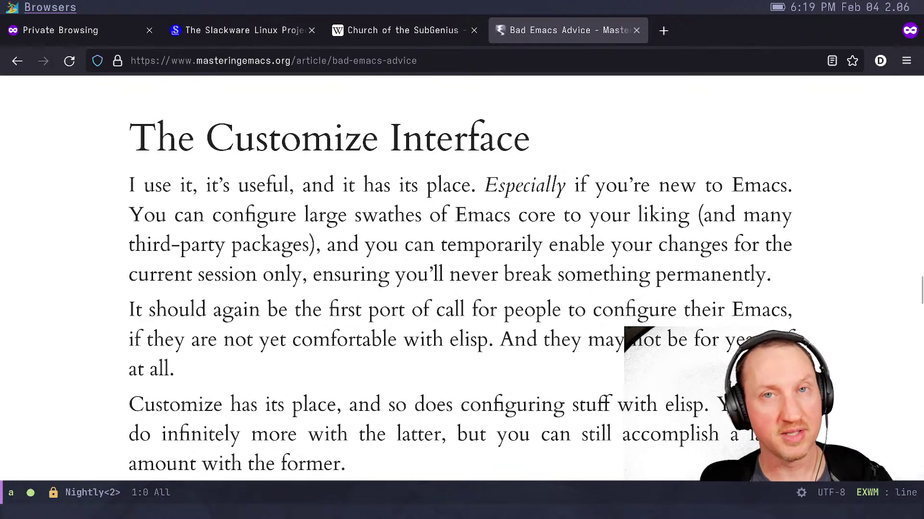
Return to the notes workspace and move the live chat window fully back into view
{"action": "key", "text": "super+1"}
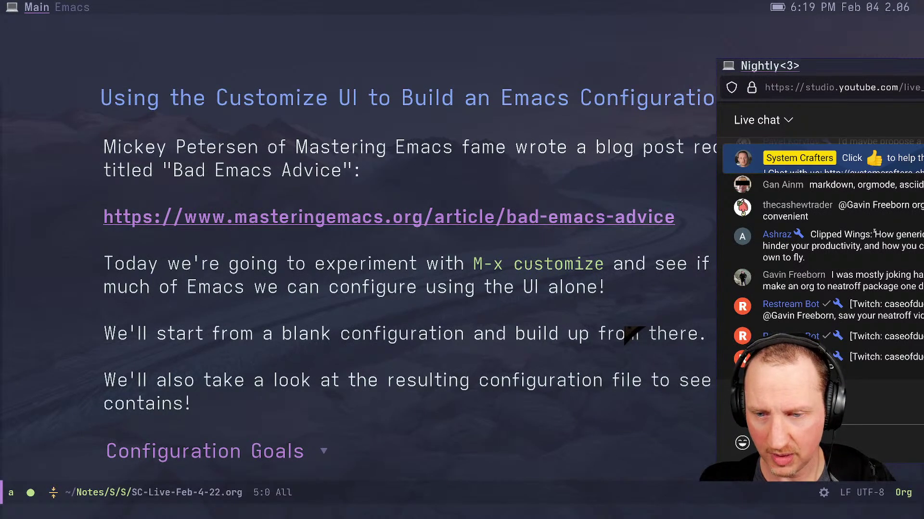
{"action": "left_click", "coordinate": [729, 246]}
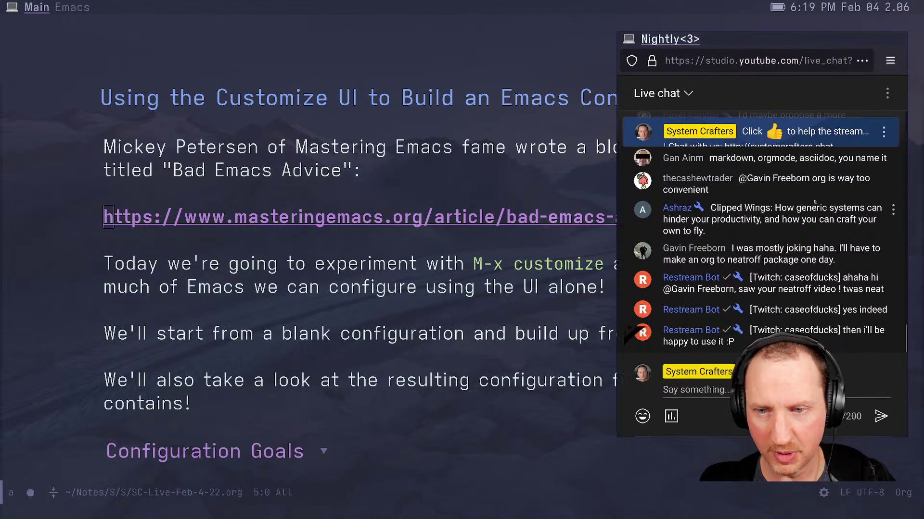
{"action": "left_click_drag", "start_coordinate": [827, 220], "coordinate": [825, 192]}
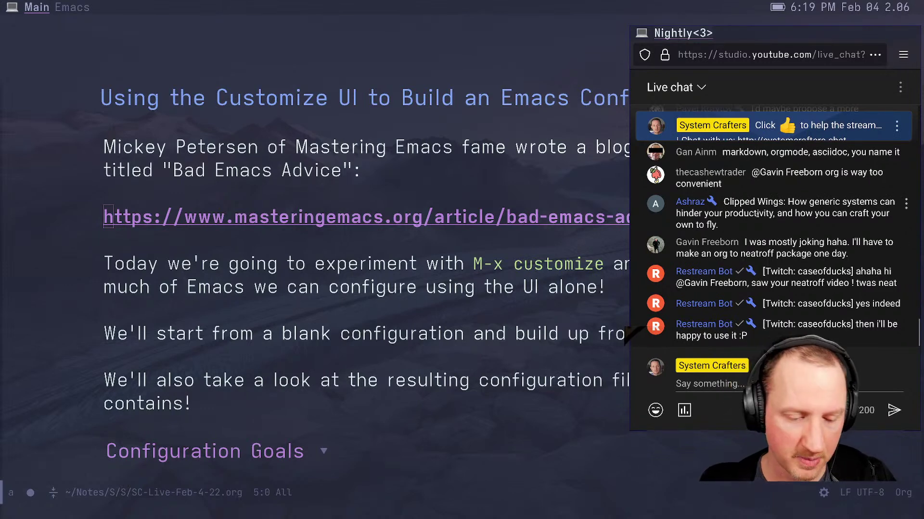
Narrow the floating live chat window in 10-unit steps using the Move/Resize Window mode
{"action": "key", "text": "super+r"}
{"action": "key", "text": "l"}
{"action": "key", "text": "h"}
{"action": "key", "text": "h"}
{"action": "key", "text": "h"}
{"action": "key", "text": "h"}
{"action": "key", "text": "h"}
{"action": "key", "text": "h"}
{"action": "key", "text": "h"}
{"action": "key", "text": "h"}
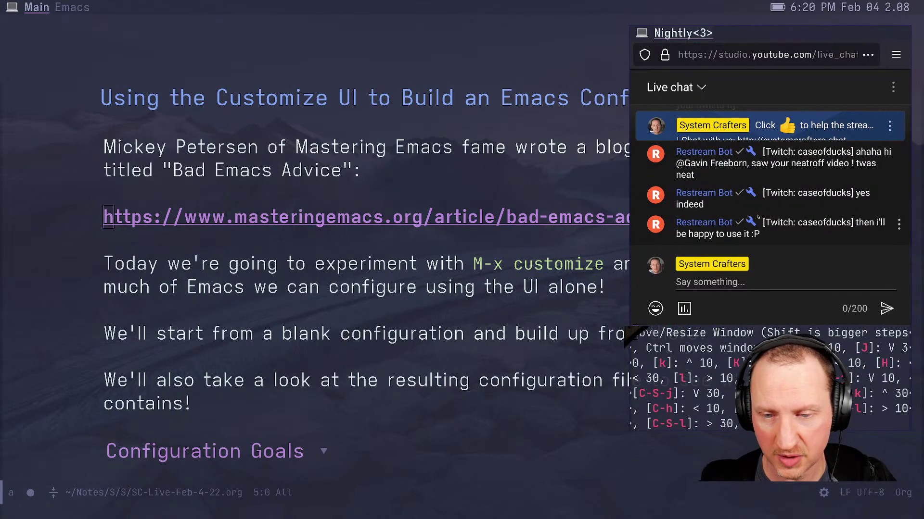
{"action": "key", "text": "h"}
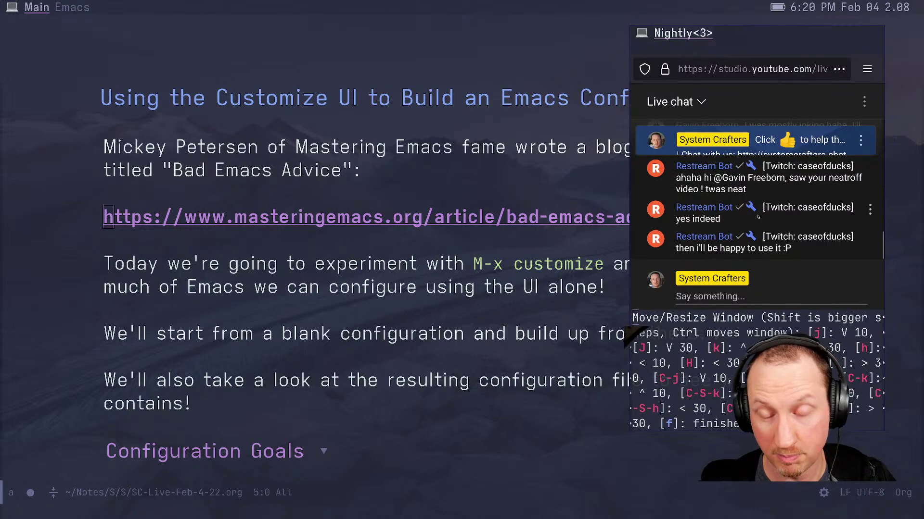
Shorten the live chat window in 10-unit steps, finish resizing, and move it aside to uncover more of the notes
{"action": "key", "text": "k"}
{"action": "key", "text": "k"}
{"action": "key", "text": "k"}
{"action": "key", "text": "k"}
{"action": "key", "text": "k"}
{"action": "key", "text": "k"}
{"action": "key", "text": "k"}
{"action": "key", "text": "k"}
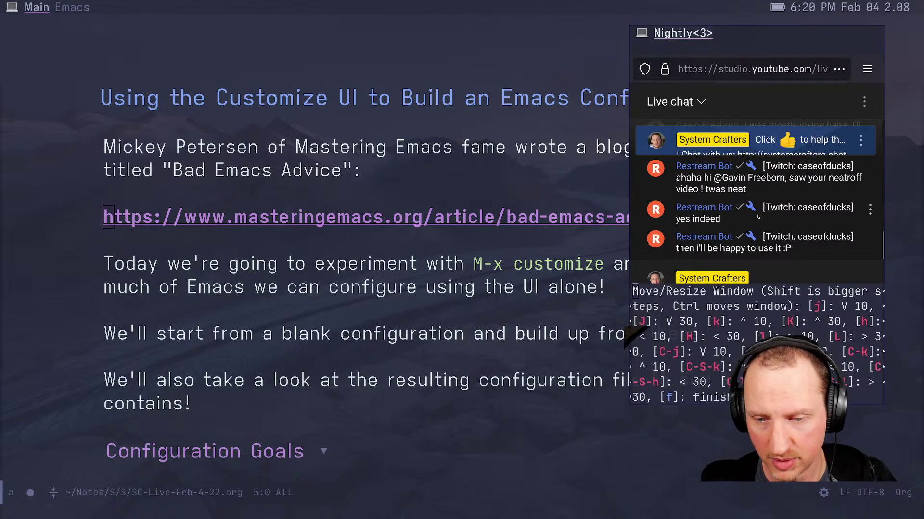
{"action": "key", "text": "super+f"}
{"action": "key", "text": "super+f"}
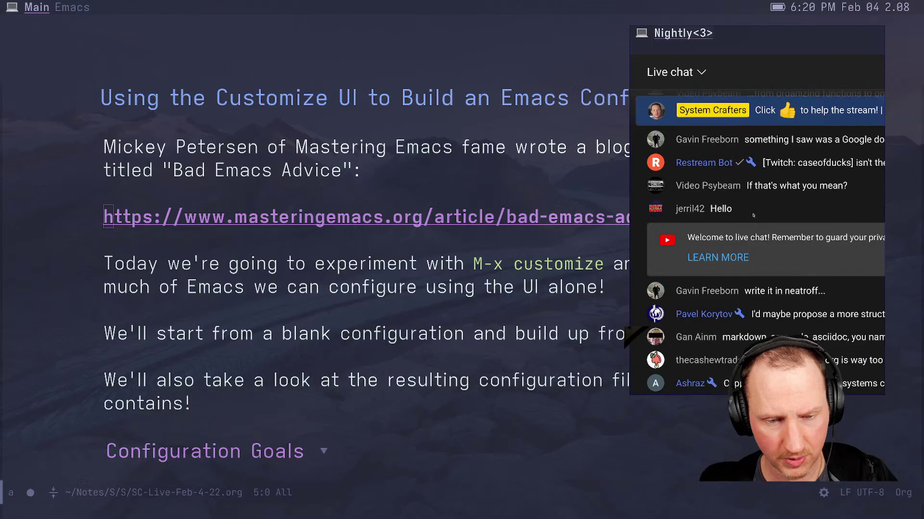
{"action": "left_click_drag", "start_coordinate": [720, 237], "coordinate": [753, 207]}
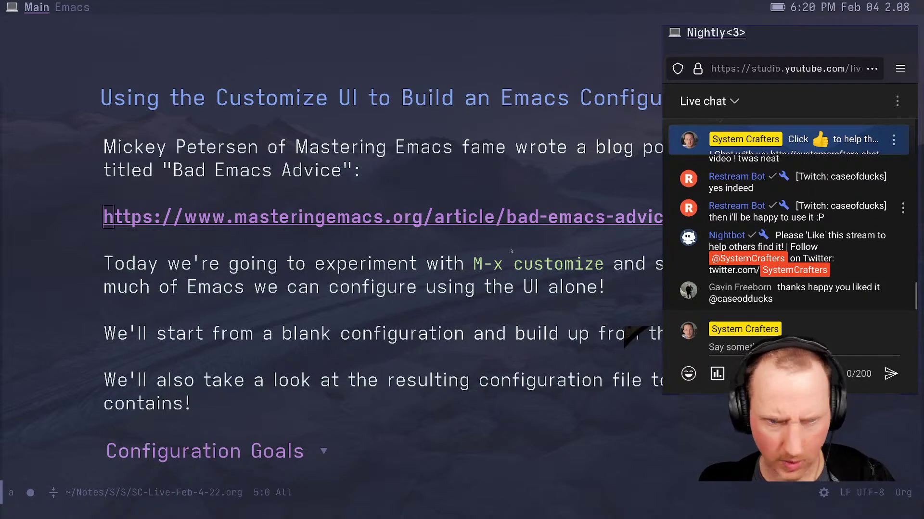
Go past the introduction in the notes and bring the Configuration Goals section into view
{"action": "left_click", "coordinate": [400, 321]}
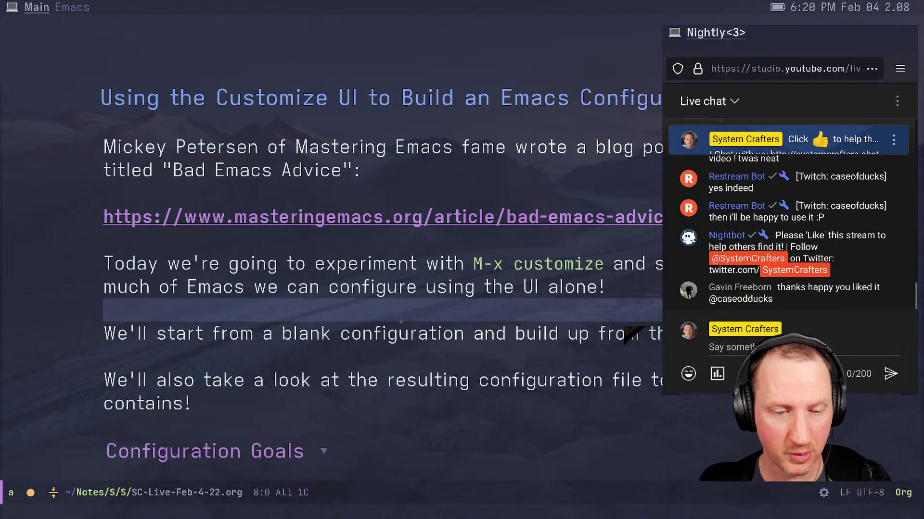
{"action": "key", "text": "Escape"}
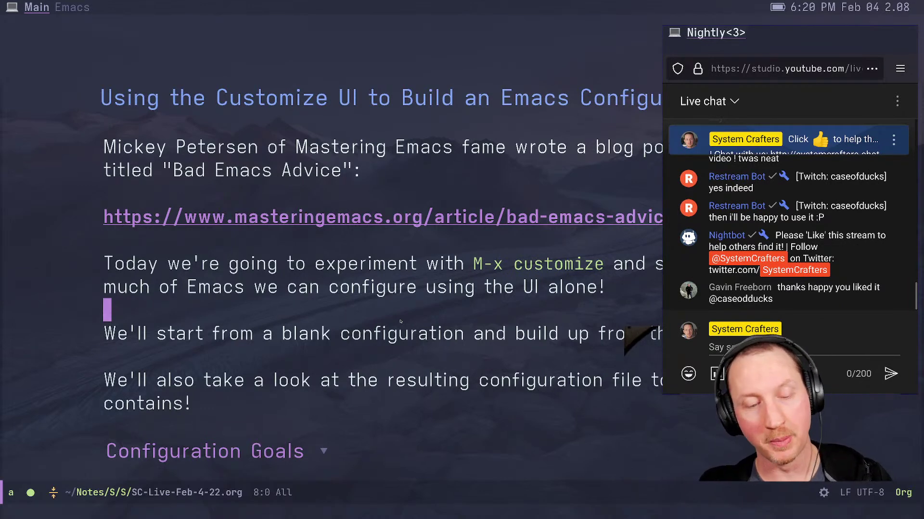
{"action": "key", "text": "Down"}
{"action": "key", "text": "Down"}
{"action": "key", "text": "Down"}
{"action": "key", "text": "Down"}
{"action": "key", "text": "Down"}
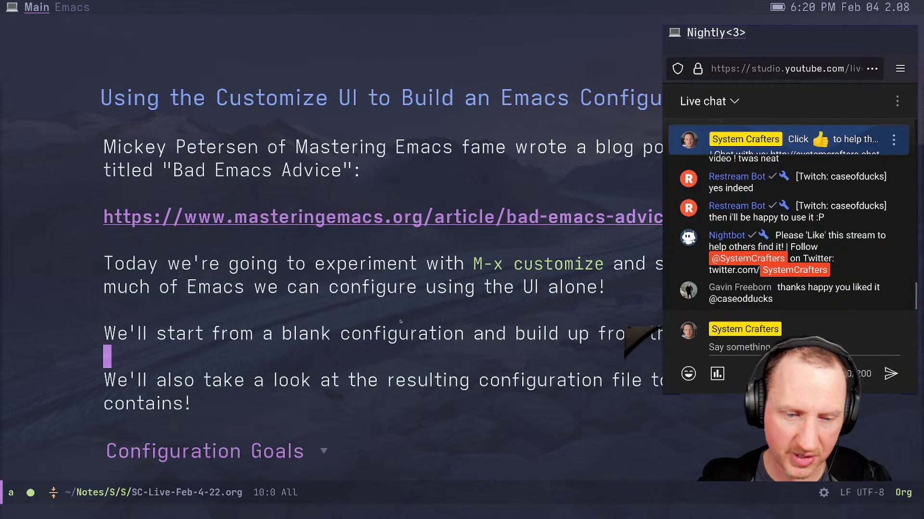
{"action": "key", "text": "Down"}
{"action": "key", "text": "Right"}
{"action": "key", "text": "Down"}
{"action": "key", "text": "Down"}
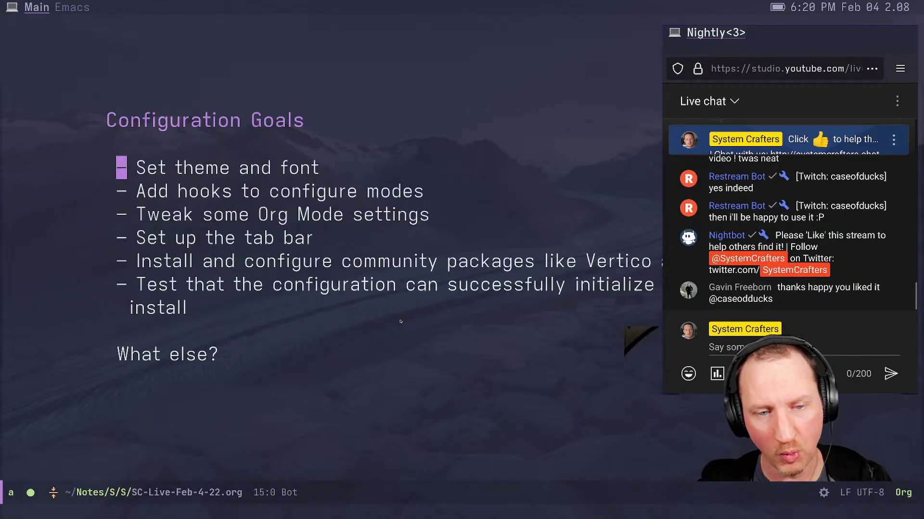
{"action": "key", "text": "Up"}
{"action": "key", "text": "Up"}
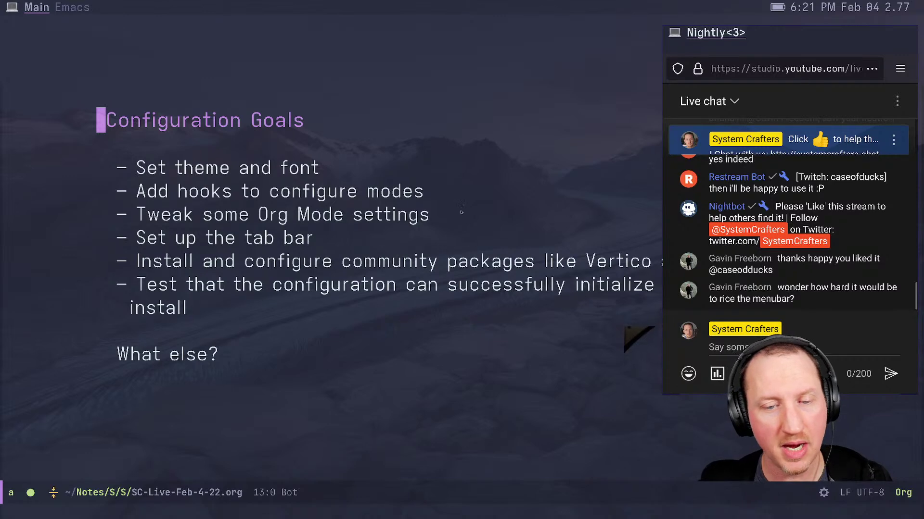
Add the goal "Customizing the mode line" after the Org Mode settings item and save the notes
{"action": "left_click", "coordinate": [445, 218]}
{"action": "key", "text": "alt+Return"}
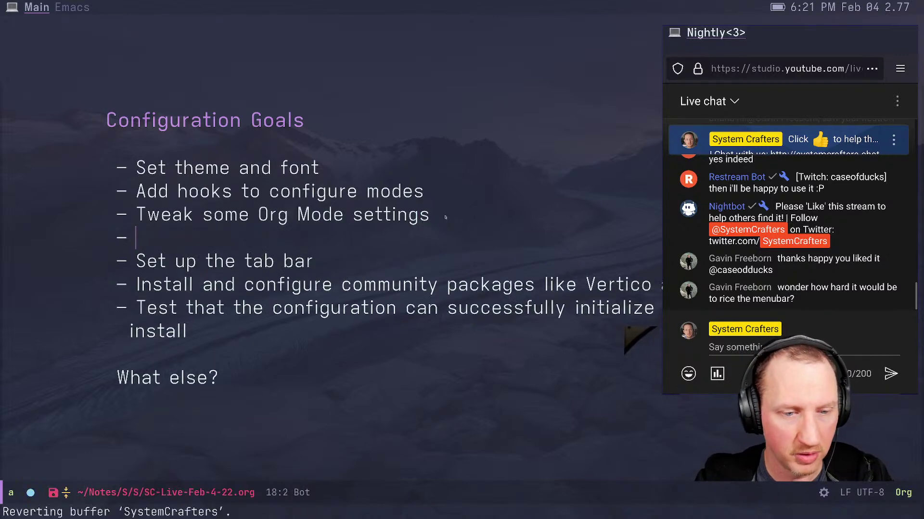
{"action": "type", "text": "Customizi"}
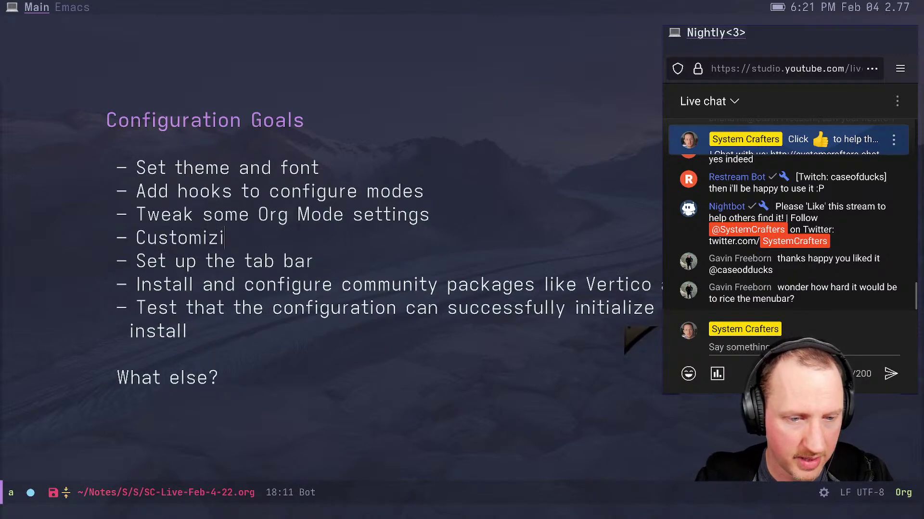
{"action": "type", "text": "ng the mode line"}
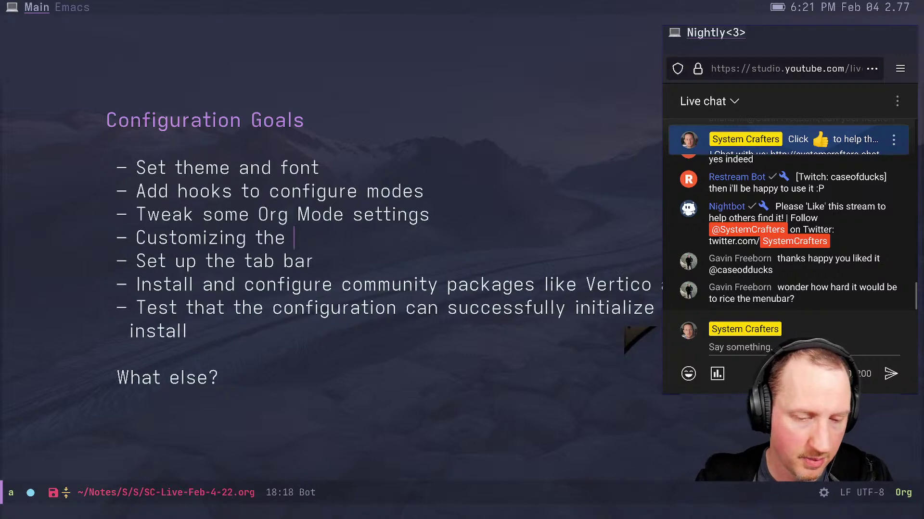
{"action": "key", "text": "Escape"}
{"action": "key", "text": "ctrl+x"}
{"action": "key", "text": "ctrl+s"}
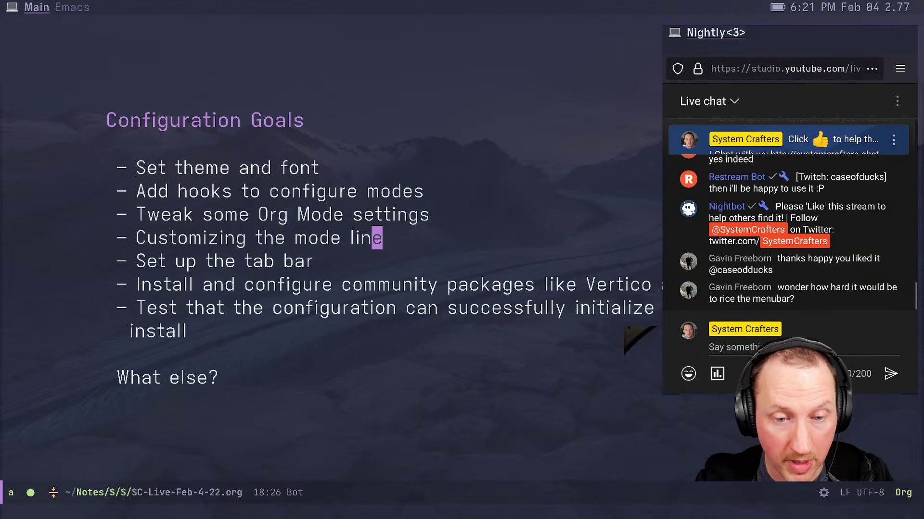
Move the mode line goal below "Set up the tab bar" and save the notes
{"action": "key", "text": "a"}
{"action": "key", "text": "Escape"}
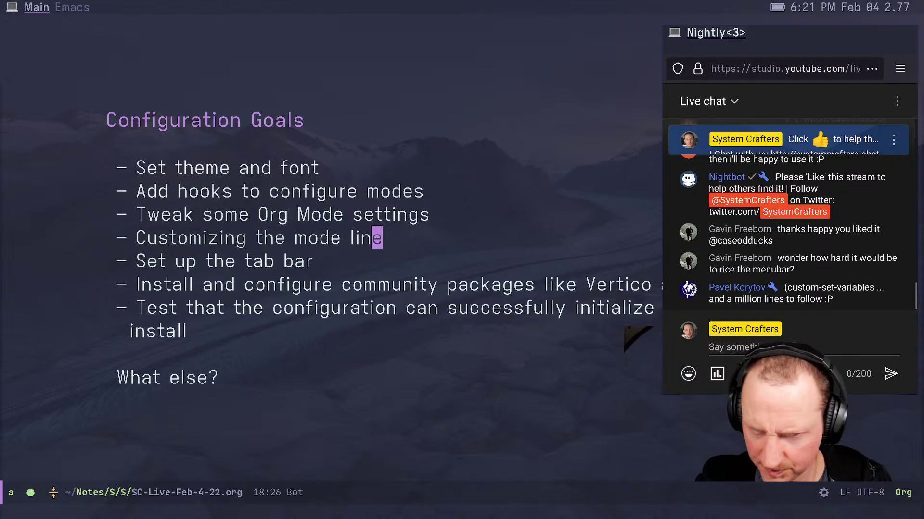
{"action": "key", "text": "alt+Down"}
{"action": "key", "text": "ctrl+x"}
{"action": "key", "text": "ctrl+s"}
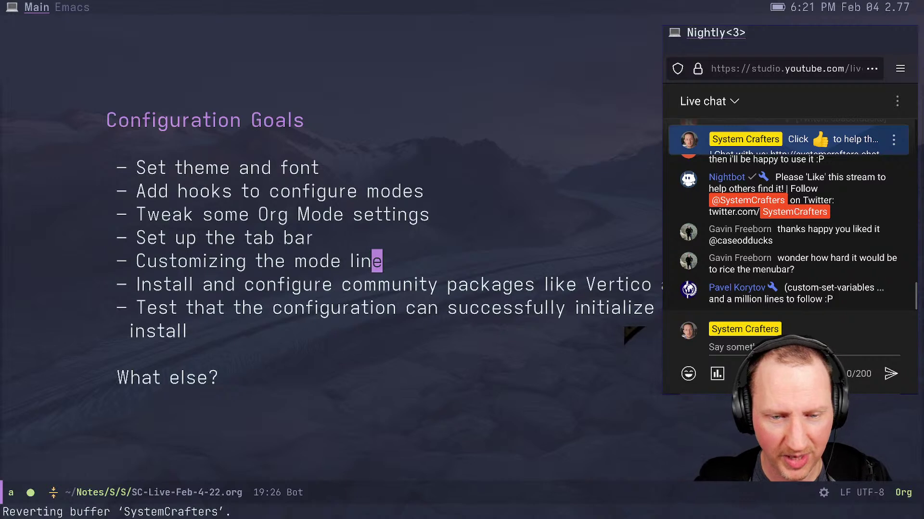
Highlight the community packages goal and the configuration testing goal in turn, and nudge the live chat window slightly
{"action": "key", "text": "j"}
{"action": "key", "text": "V"}
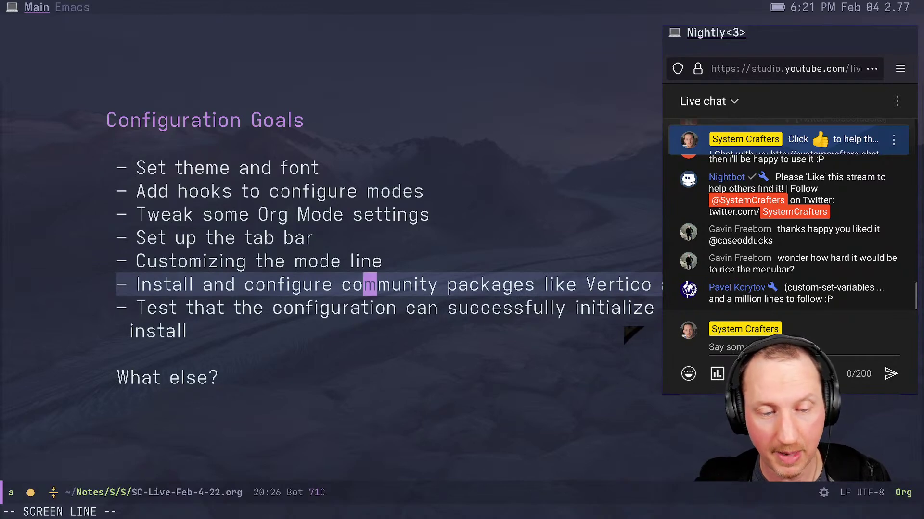
{"action": "key", "text": "Escape"}
{"action": "key", "text": "j"}
{"action": "key", "text": "V"}
{"action": "key", "text": "j"}
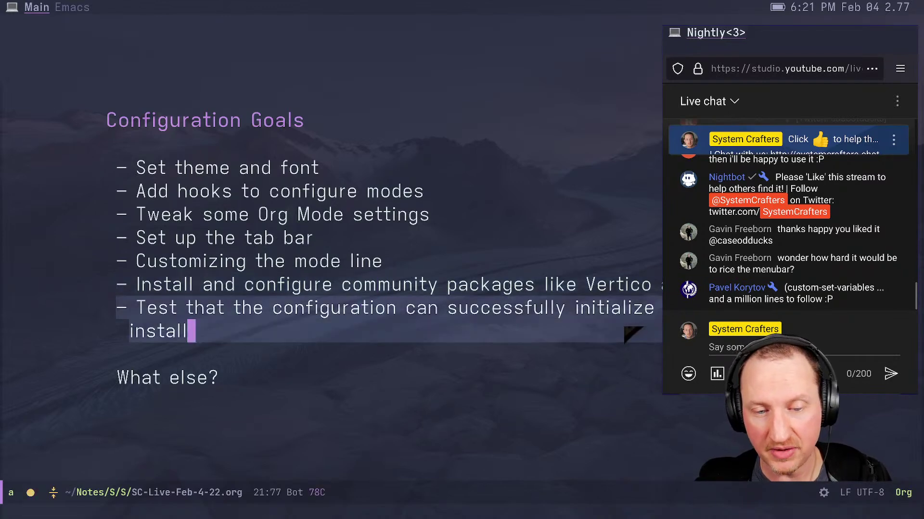
{"action": "key", "text": "Escape"}
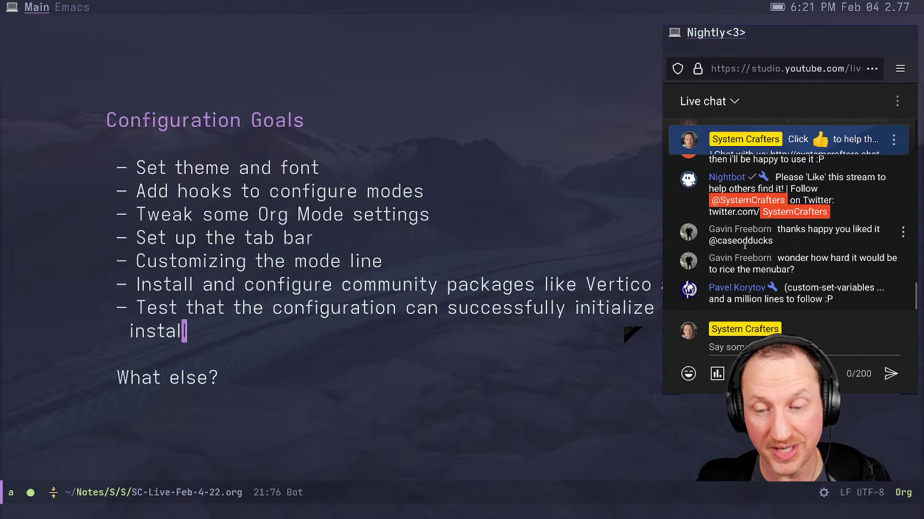
{"action": "mouse_move", "coordinate": [746, 221]}
{"action": "left_mouse_down"}
{"action": "mouse_move", "coordinate": [810, 251]}
{"action": "mouse_move", "coordinate": [860, 245]}
{"action": "mouse_move", "coordinate": [822, 238]}
{"action": "mouse_move", "coordinate": [801, 211]}
{"action": "mouse_move", "coordinate": [736, 181]}
{"action": "mouse_move", "coordinate": [751, 181]}
{"action": "left_mouse_up"}
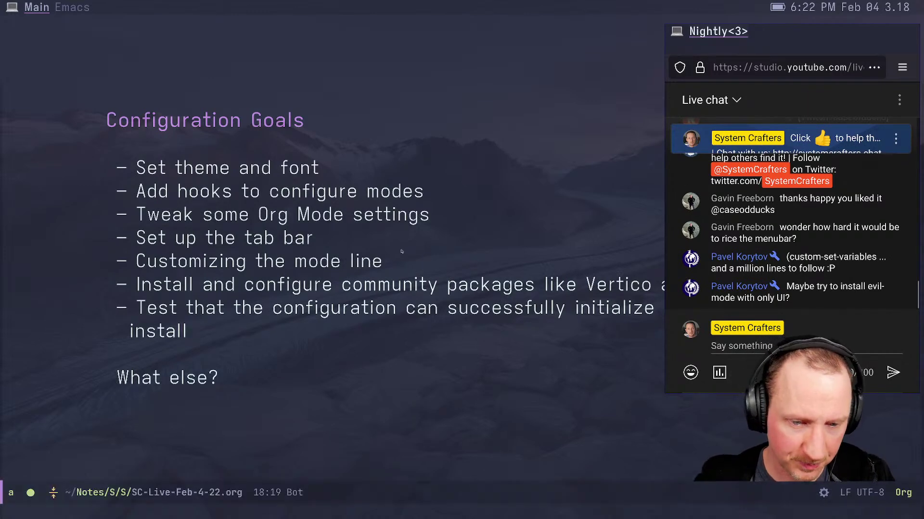
Add the goal "Install and set up evil-mode" below the mode line item in the list
{"action": "left_click", "coordinate": [376, 260]}
{"action": "key", "text": "alt+Return"}
{"action": "type", "text": "Insta"}
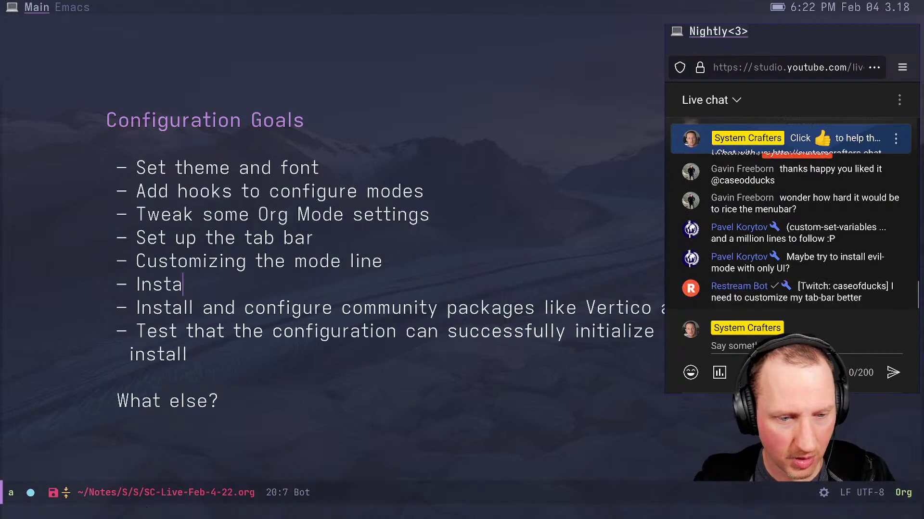
{"action": "type", "text": "ll and set up evil-mode"}
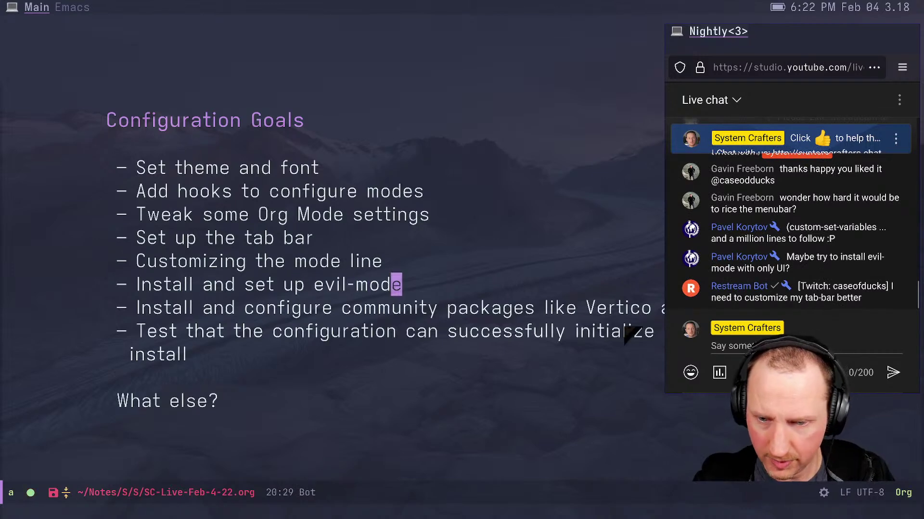
{"action": "key", "text": "Escape"}
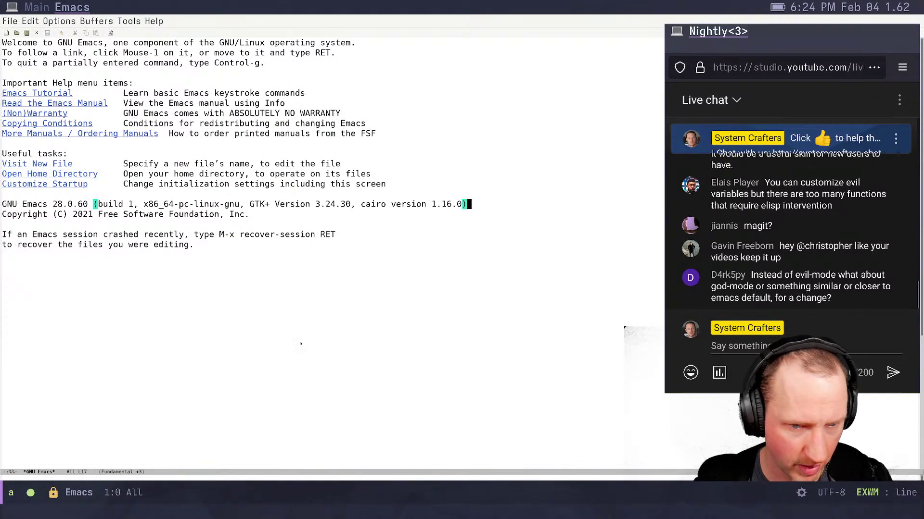
Enlarge the welcome screen's text to scale +5 with text-scale-adjust in the unconfigured Emacs instance
{"action": "left_click", "coordinate": [312, 303]}
{"action": "key", "text": "alt+x"}
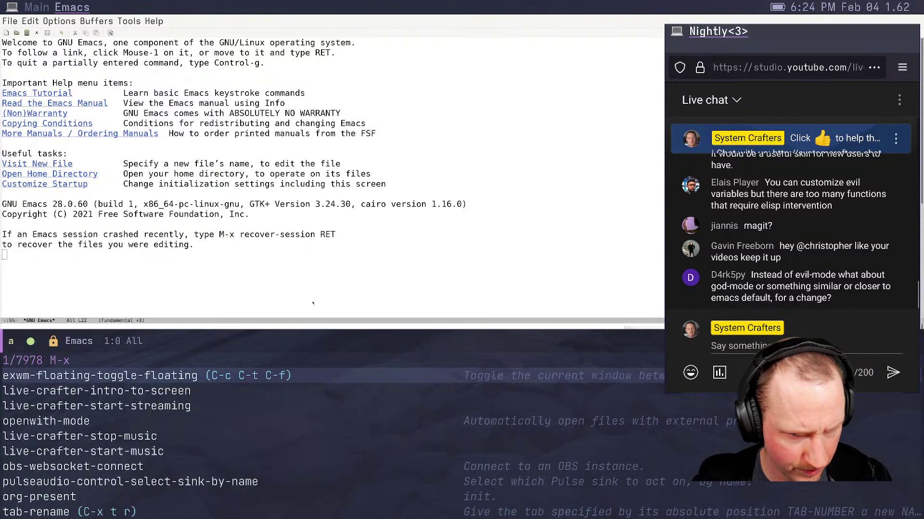
{"action": "key", "text": "ctrl+g"}
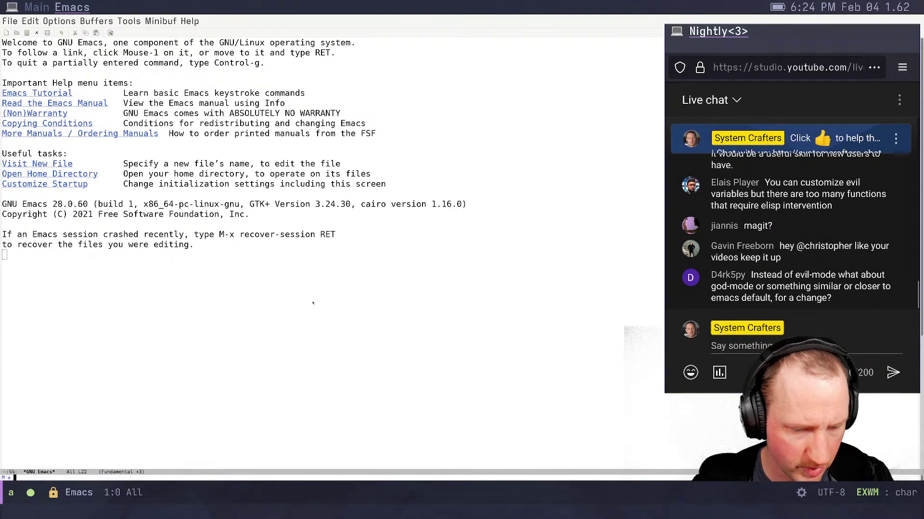
{"action": "type", "text": "txxt-scale-adjust"}
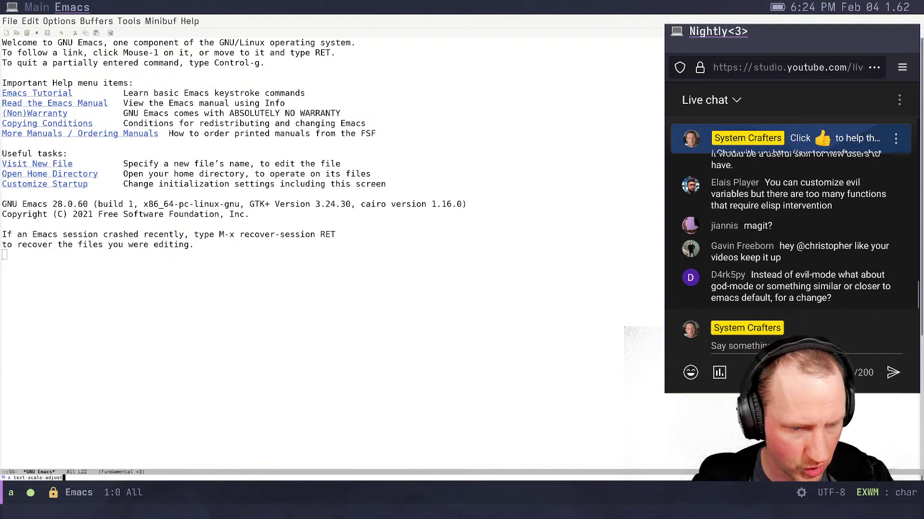
{"action": "key", "text": "Return"}
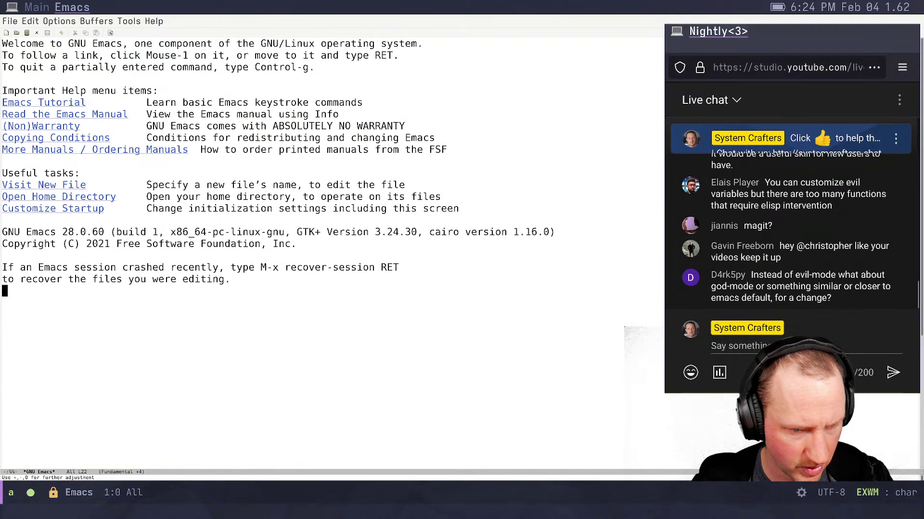
{"action": "key", "text": "plus"}
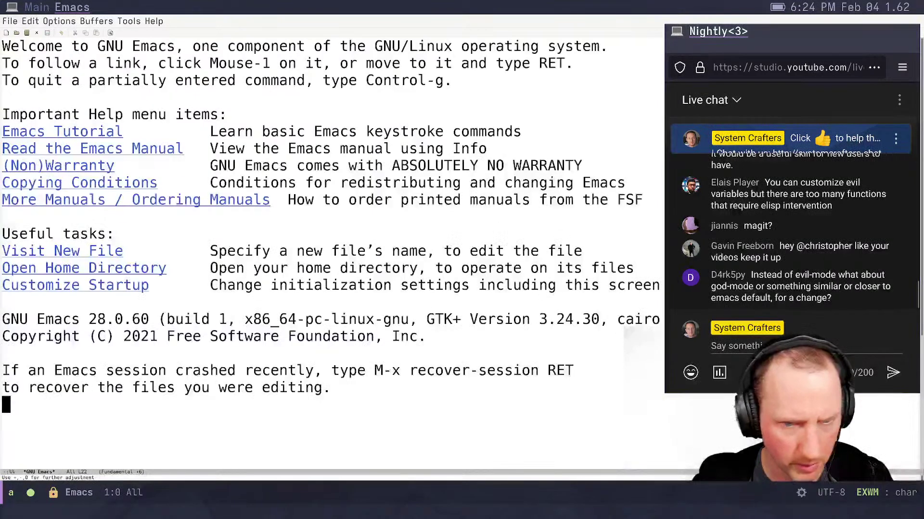
{"action": "key", "text": "j"}
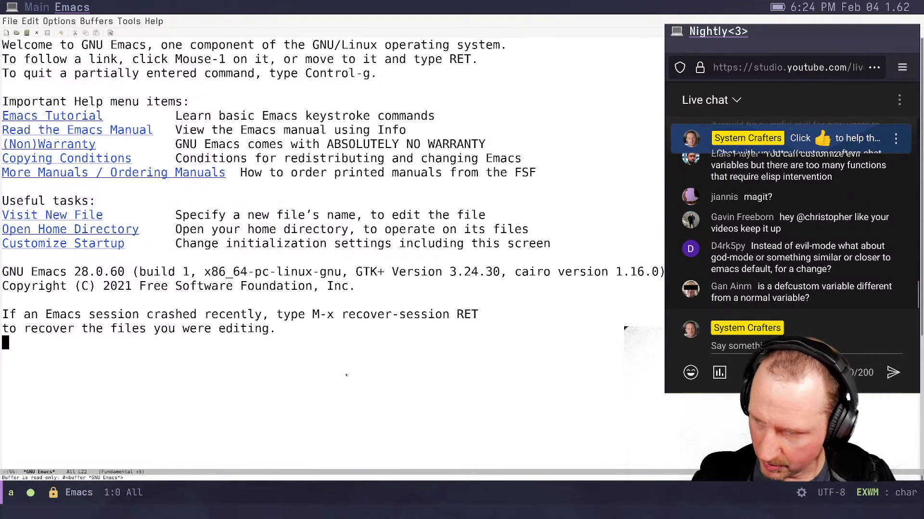
Open the top-level Emacs customization group with the customize command
{"action": "key", "text": "alt+x"}
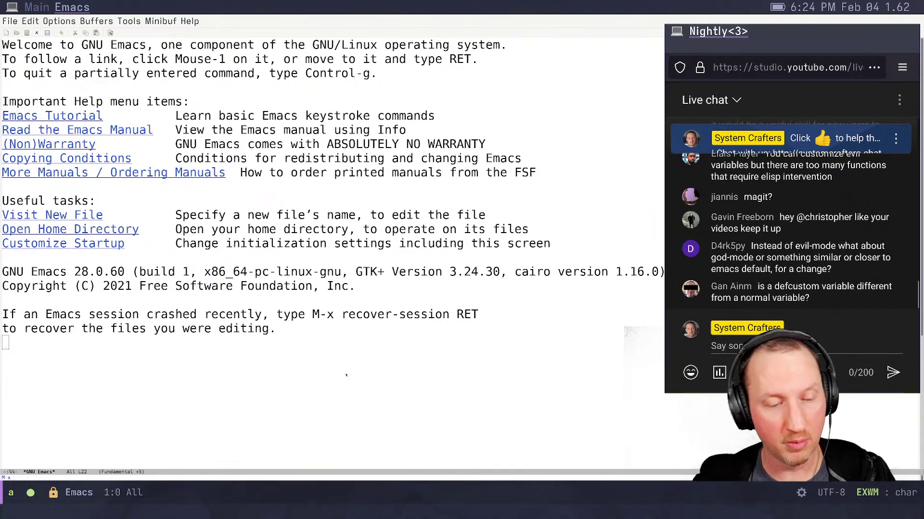
{"action": "type", "text": "cust"}
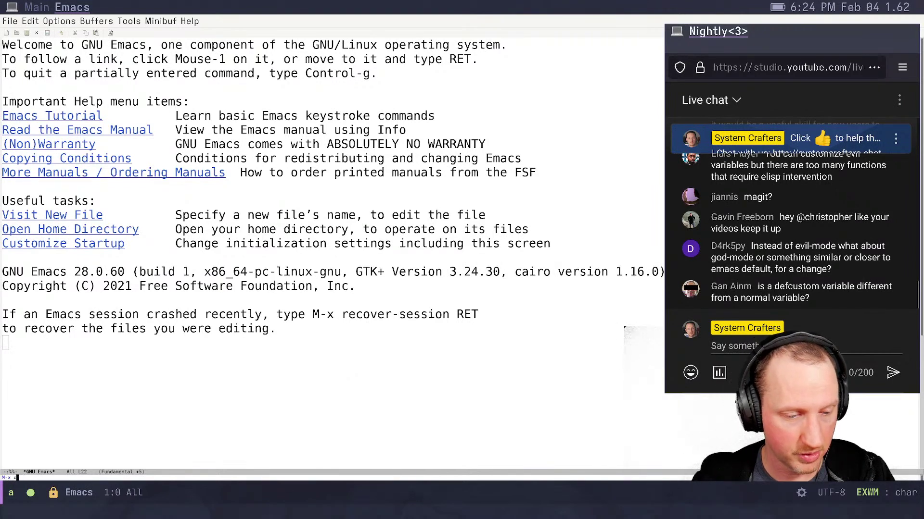
{"action": "type", "text": "omize"}
{"action": "key", "text": "Return"}
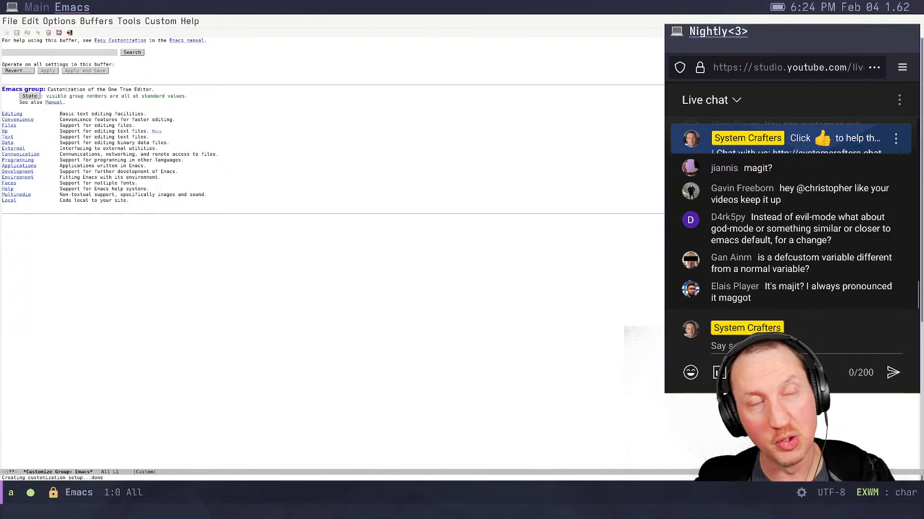
{"action": "key", "text": "alt+x"}
{"action": "key", "text": "Up"}
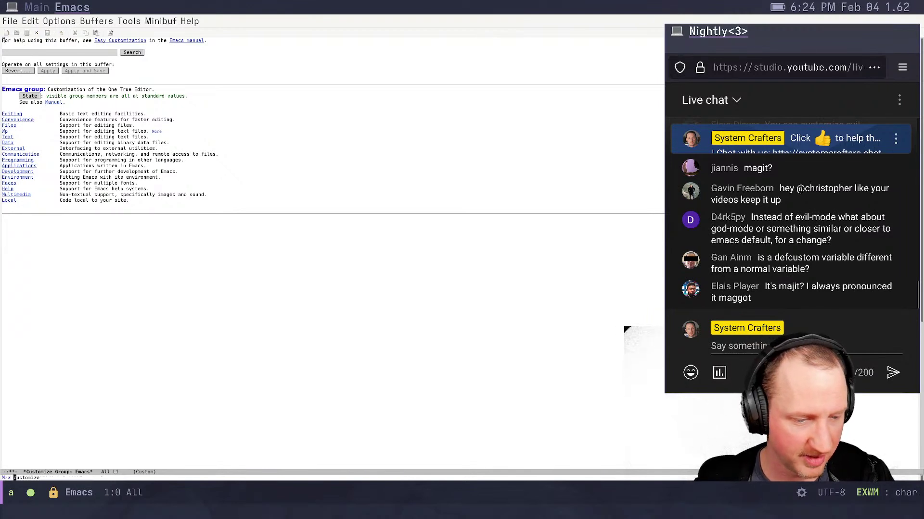
{"action": "key", "text": "Return"}
{"action": "key", "text": "Return"}
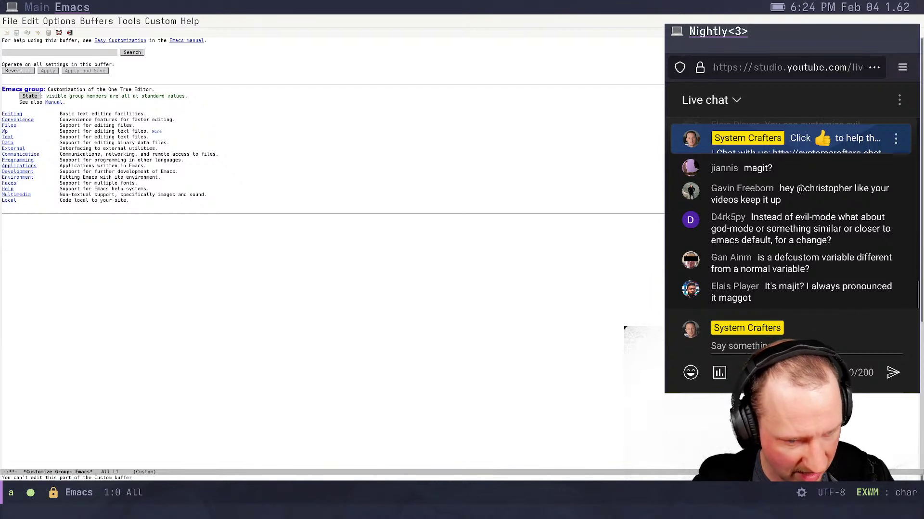
Enlarge the text of the Customize buffer to scale +4 with text-scale-adjust
{"action": "key", "text": "alt+x"}
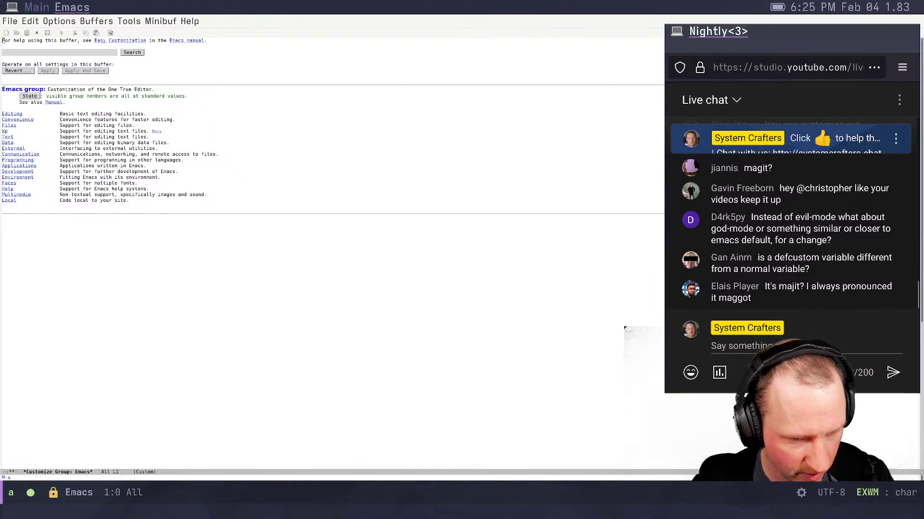
{"action": "type", "text": "text-scale-adjust"}
{"action": "key", "text": "Return"}
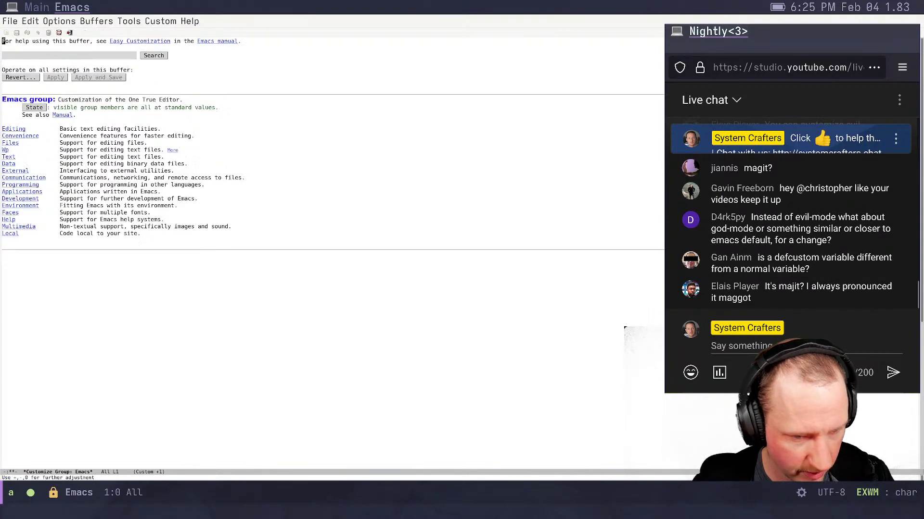
{"action": "key", "text": "plus"}
{"action": "key", "text": "plus"}
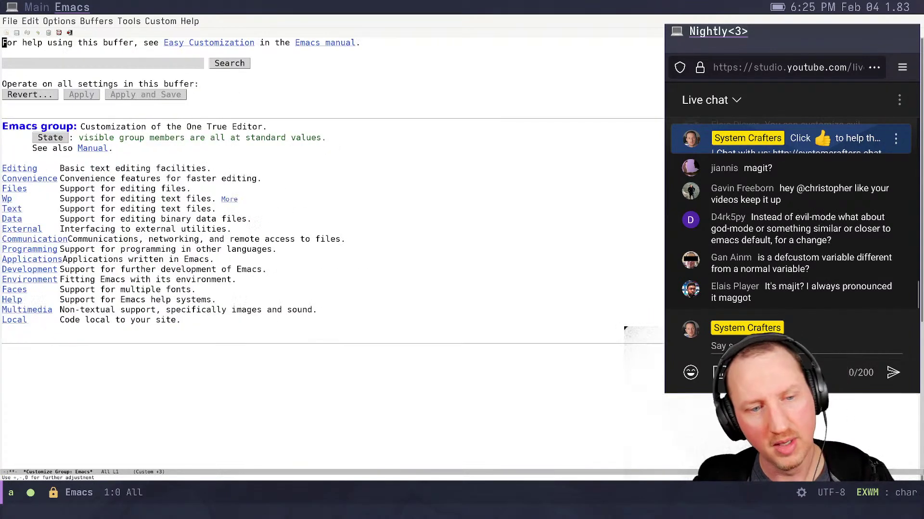
{"action": "key", "text": "plus"}
{"action": "key", "text": "ctrl+g"}
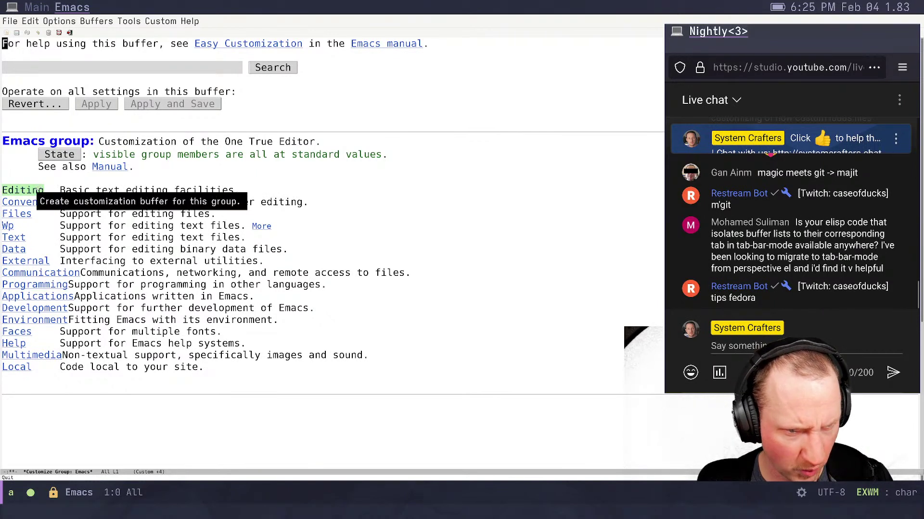
Search the customization settings for "theme" and look inside the Custom Enabled Themes option, collapsing it again
{"action": "left_click", "coordinate": [64, 67]}
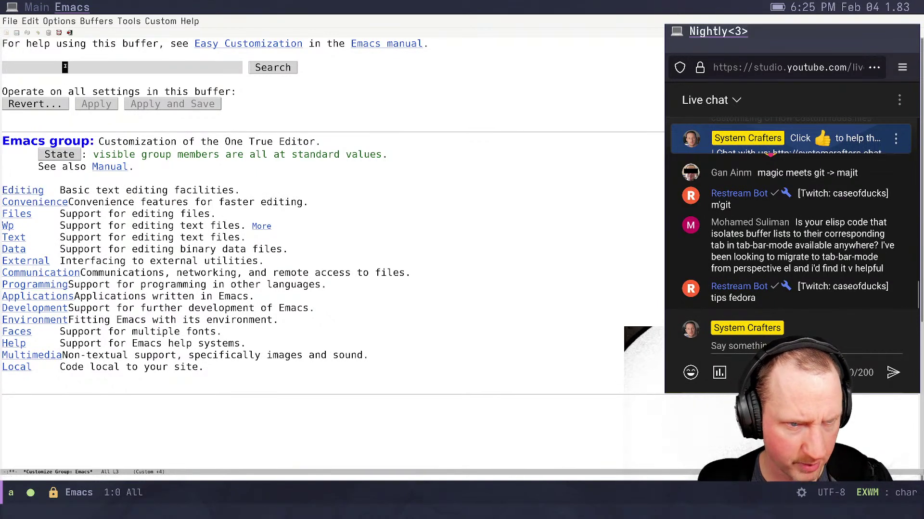
{"action": "type", "text": "theme"}
{"action": "key", "text": "Return"}
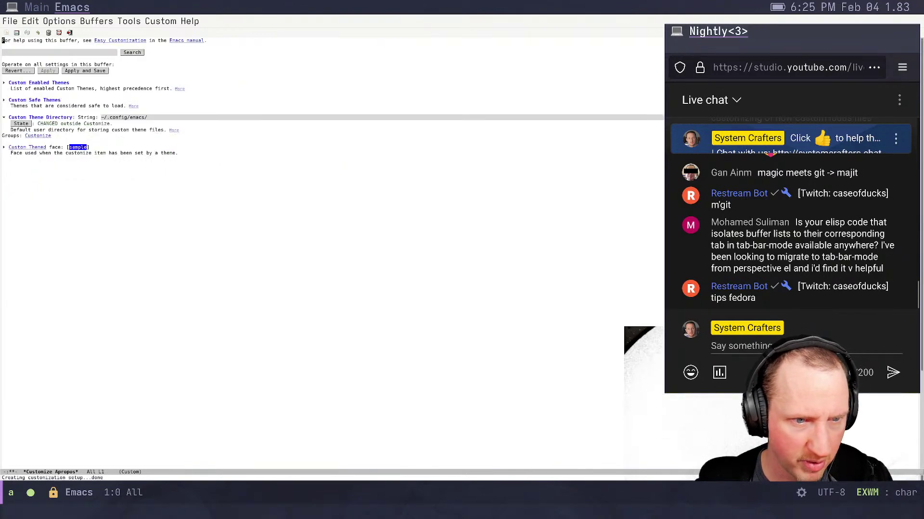
{"action": "left_click", "coordinate": [4, 84]}
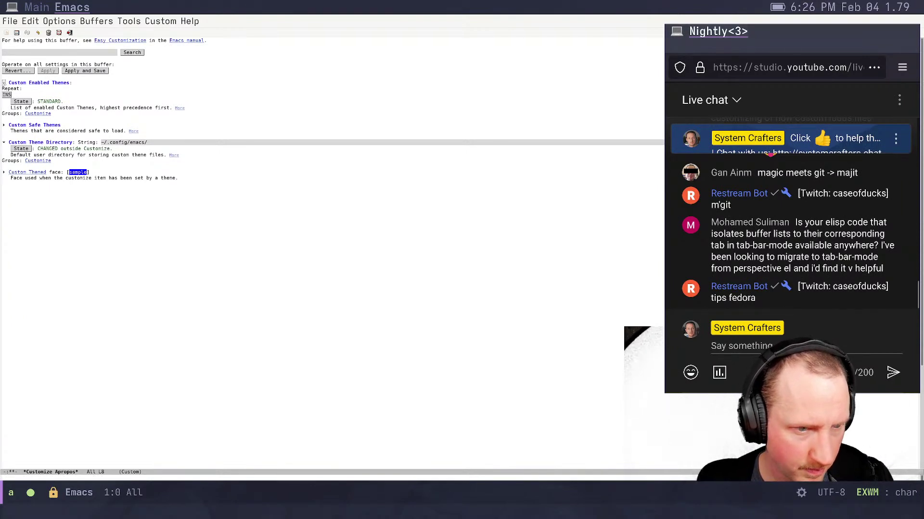
{"action": "left_click", "coordinate": [4, 82]}
{"action": "left_click_drag", "start_coordinate": [4, 84], "coordinate": [4, 82]}
Search the customization settings for "font", skim the matching options, and return to the search field
{"action": "left_click", "coordinate": [32, 52]}
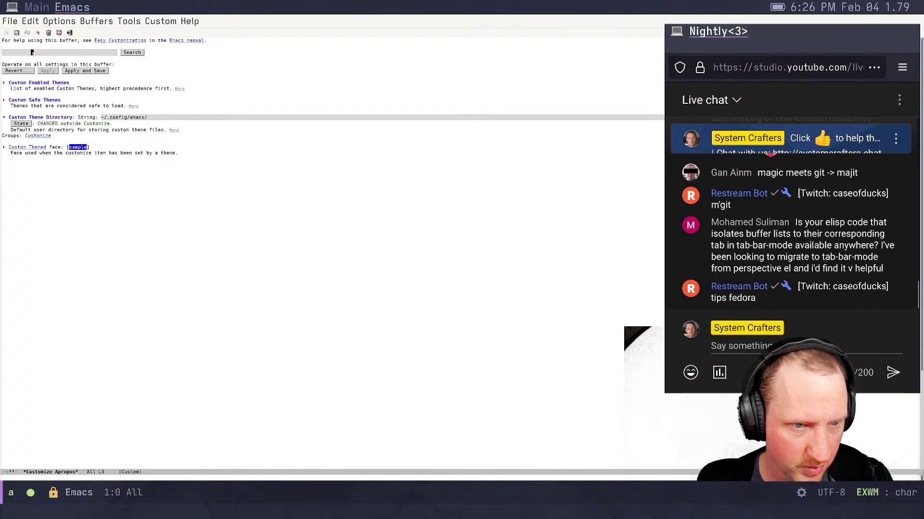
{"action": "type", "text": "font"}
{"action": "key", "text": "Return"}
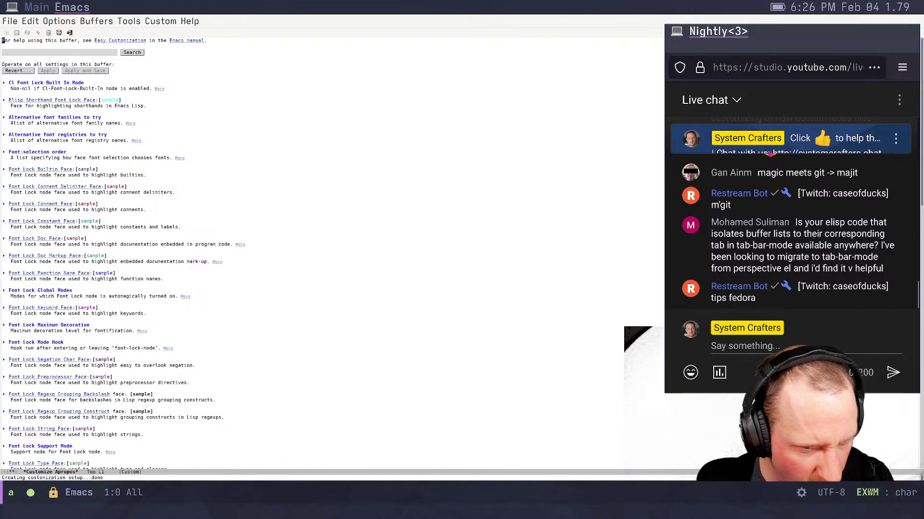
{"action": "scroll", "coordinate": [162, 213], "scroll_direction": "down", "scroll_amount": 2}
{"action": "scroll", "coordinate": [33, 52], "scroll_direction": "up", "scroll_amount": 3}
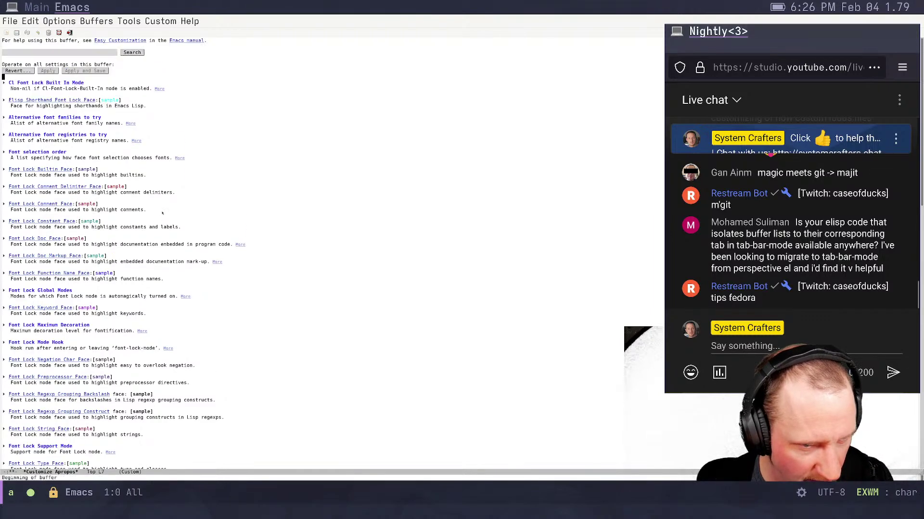
{"action": "left_click", "coordinate": [32, 52]}
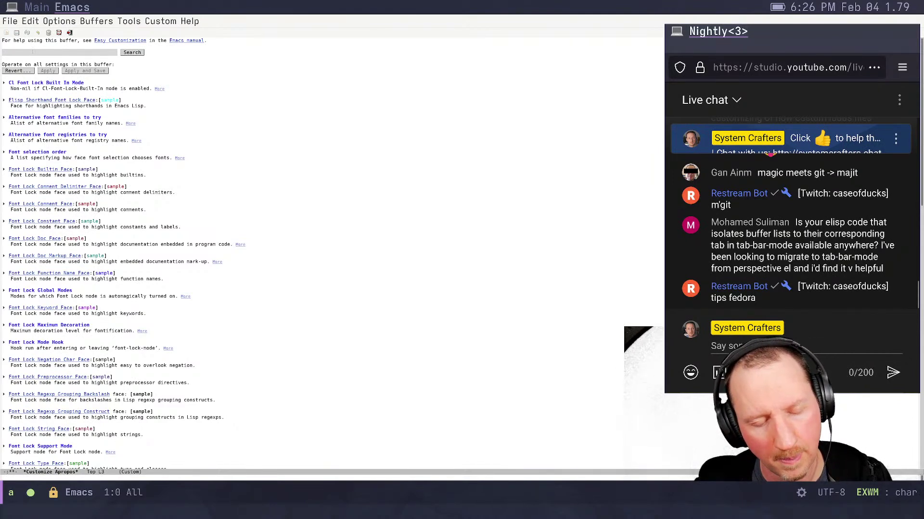
Search the customization settings for "default", skim the matching options, and return to the search field
{"action": "type", "text": "default"}
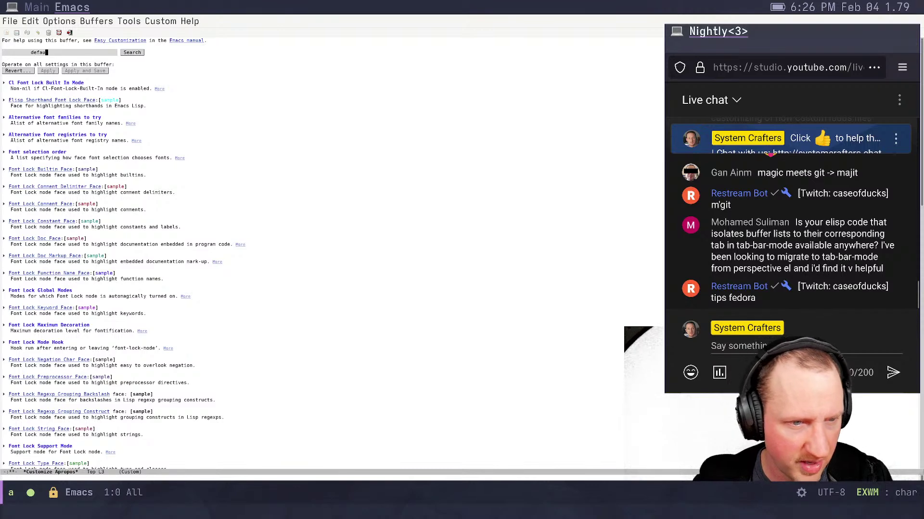
{"action": "key", "text": "Return"}
{"action": "key", "text": "Page_Down"}
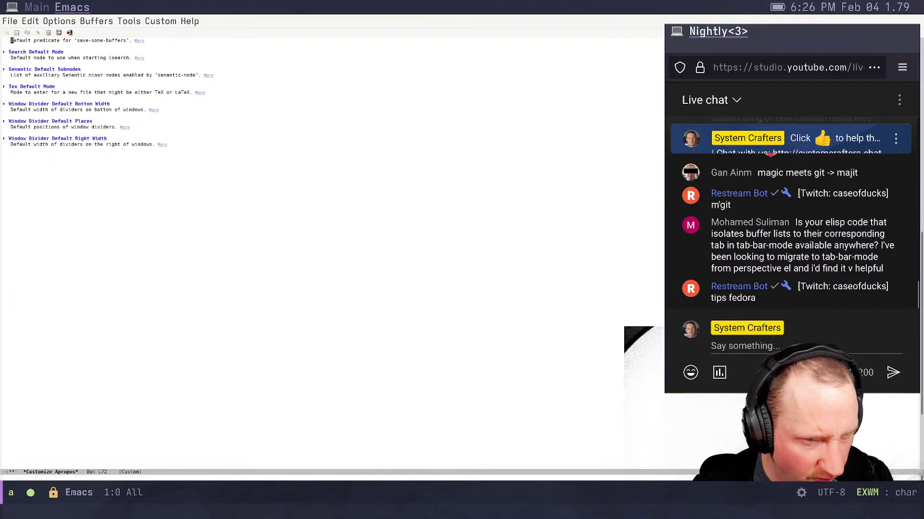
{"action": "key", "text": "Page_Up"}
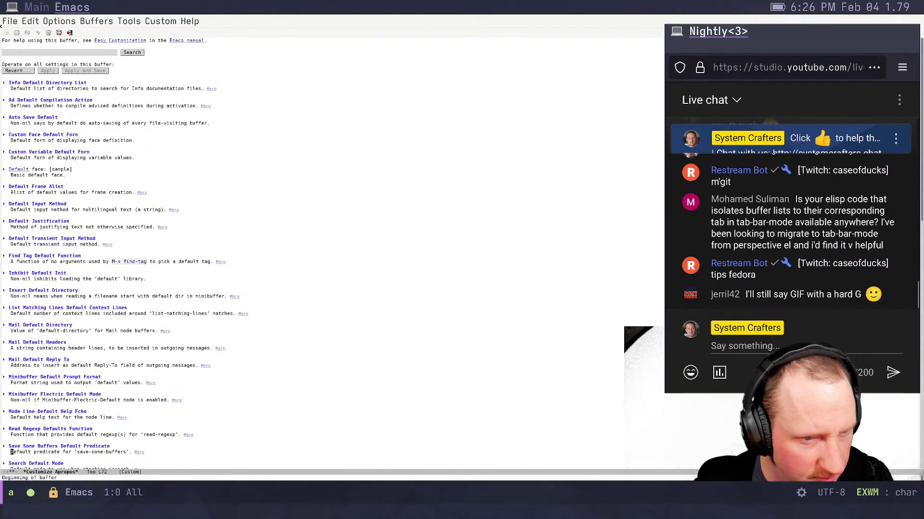
{"action": "left_click", "coordinate": [23, 52]}
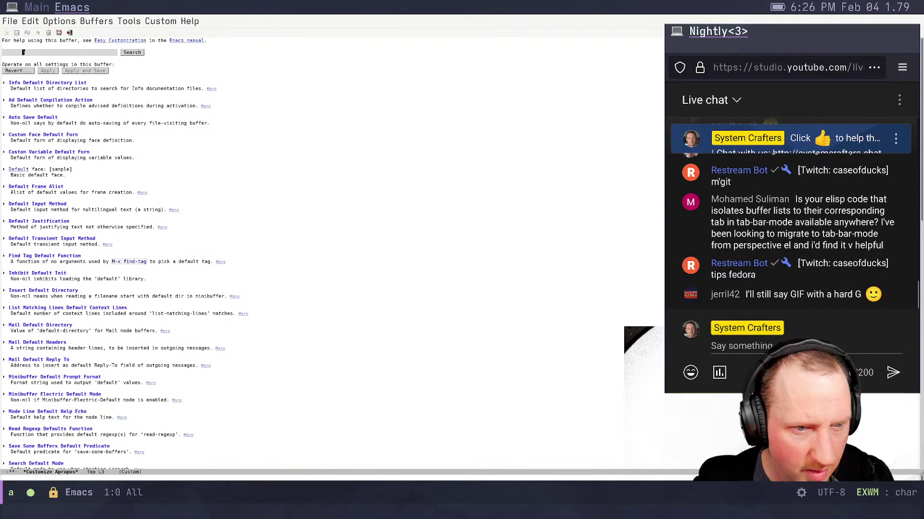
Search the customization settings for "face-default" and look over the matching option
{"action": "type", "text": "face-default"}
{"action": "key", "text": "Return"}
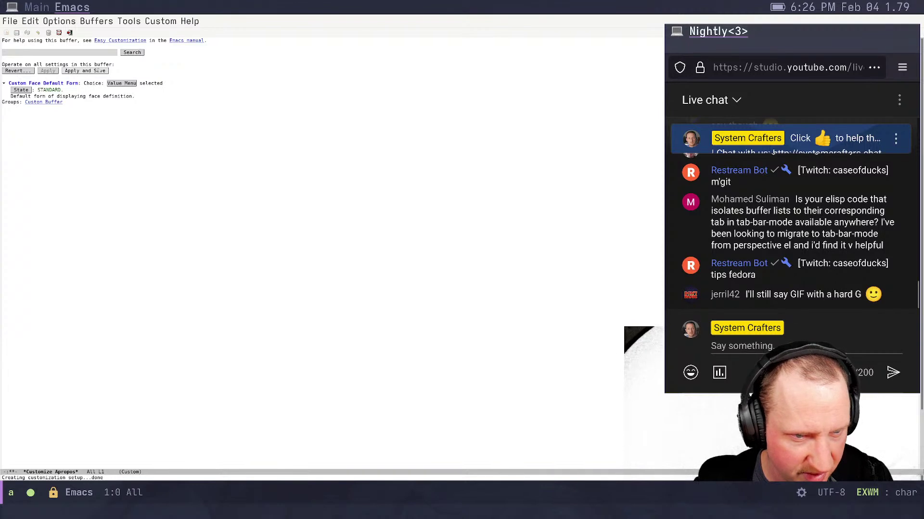
{"action": "scroll", "coordinate": [43, 102], "scroll_direction": "up", "scroll_amount": 2}
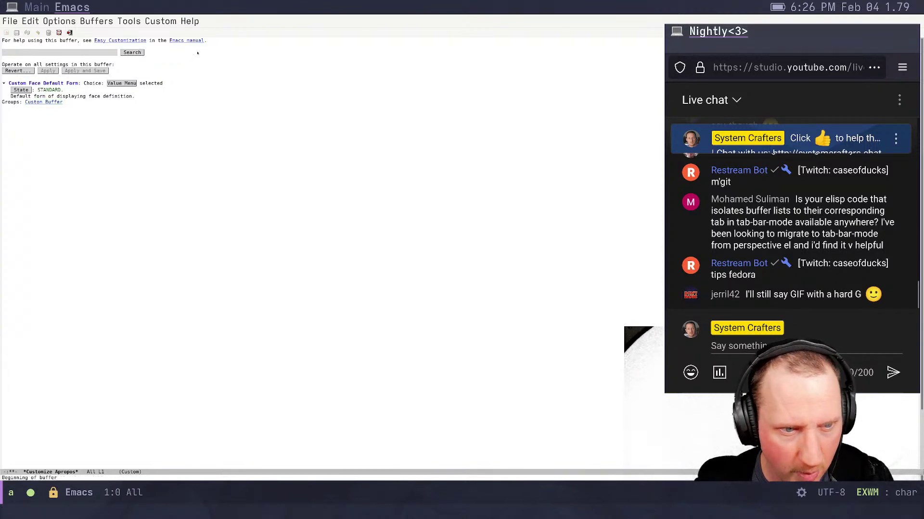
{"action": "key", "text": "Down"}
{"action": "key", "text": "Down"}
{"action": "key", "text": "Down"}
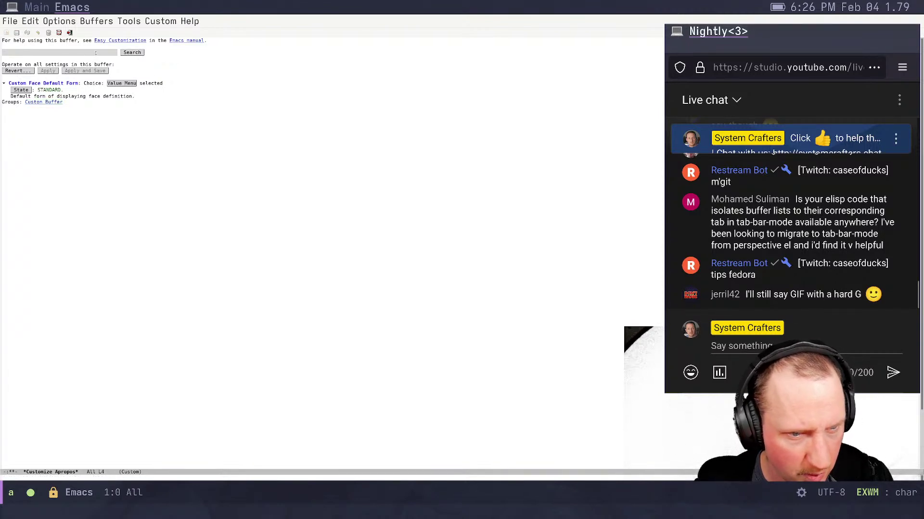
{"action": "key", "text": "Up"}
{"action": "key", "text": "Up"}
{"action": "scroll", "coordinate": [88, 42], "scroll_direction": "up", "scroll_amount": 2}
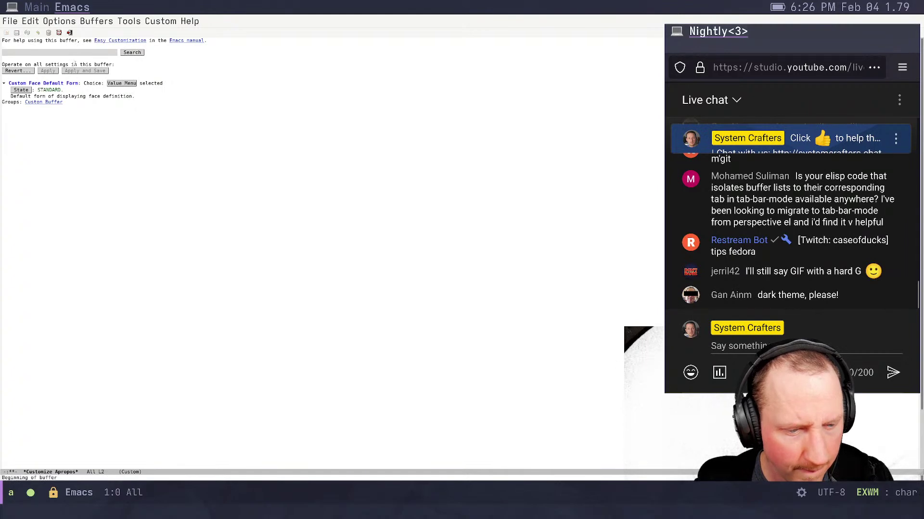
Reopen the top-level customization group with the customize command, go to Faces, Basic Faces, and expand the Default face's attributes
{"action": "key", "text": "alt+x"}
{"action": "type", "text": "customi"}
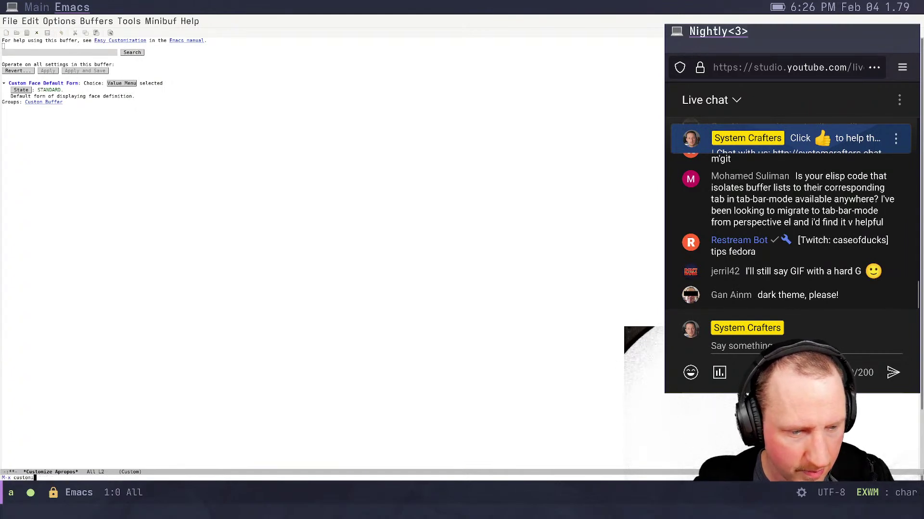
{"action": "type", "text": "ze"}
{"action": "key", "text": "Return"}
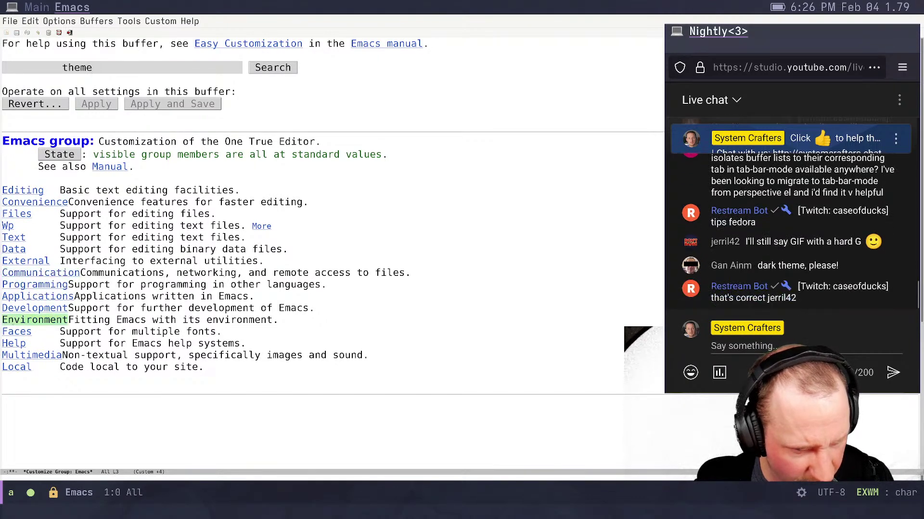
{"action": "left_click", "coordinate": [18, 332]}
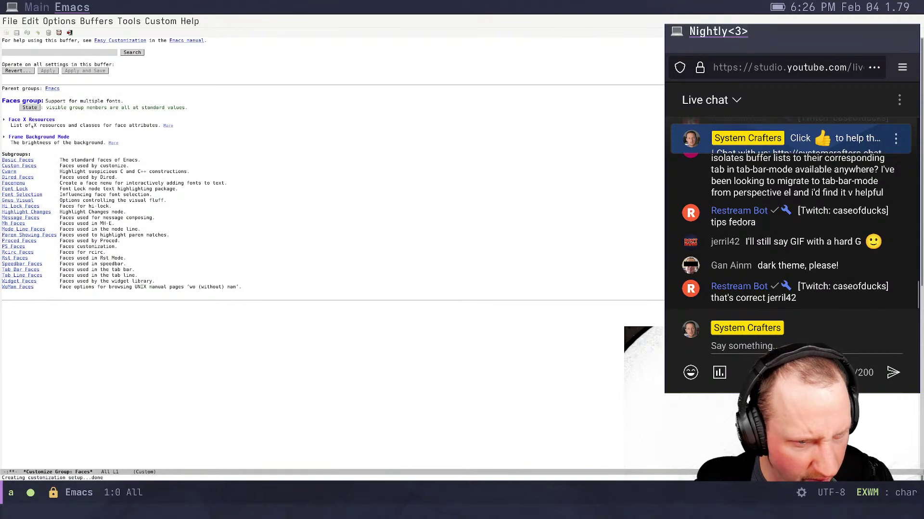
{"action": "left_click", "coordinate": [14, 160]}
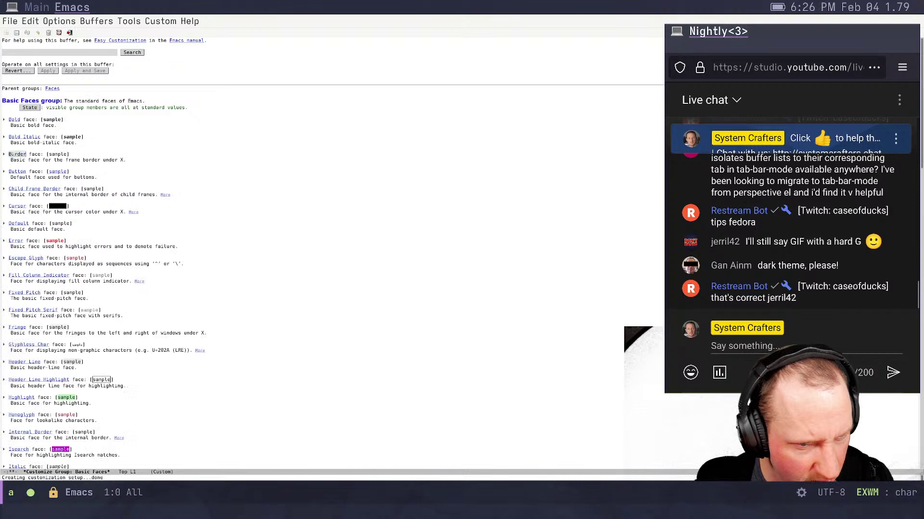
{"action": "left_click", "coordinate": [4, 223]}
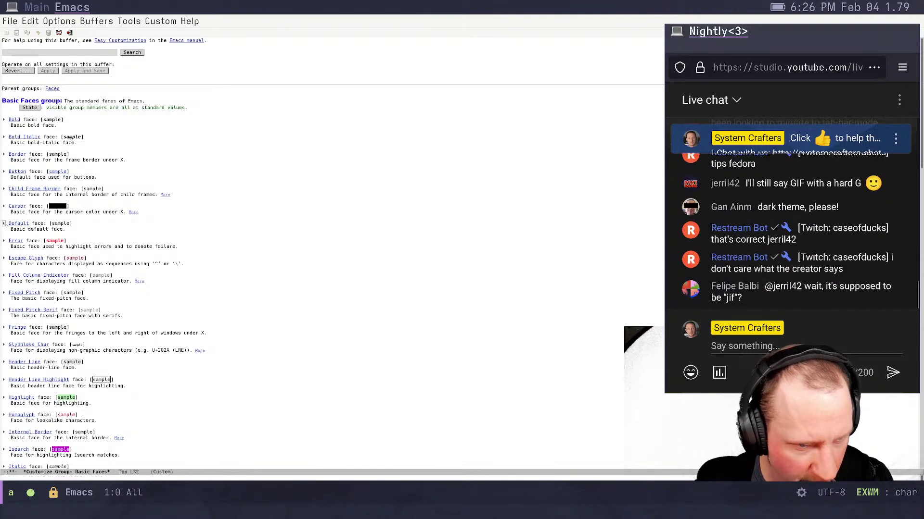
{"action": "left_click", "coordinate": [12, 225]}
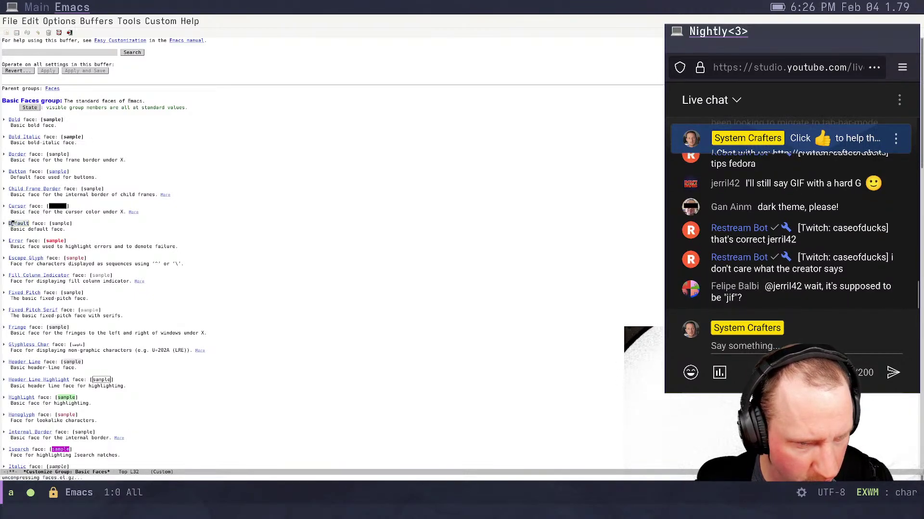
{"action": "left_click", "coordinate": [12, 224]}
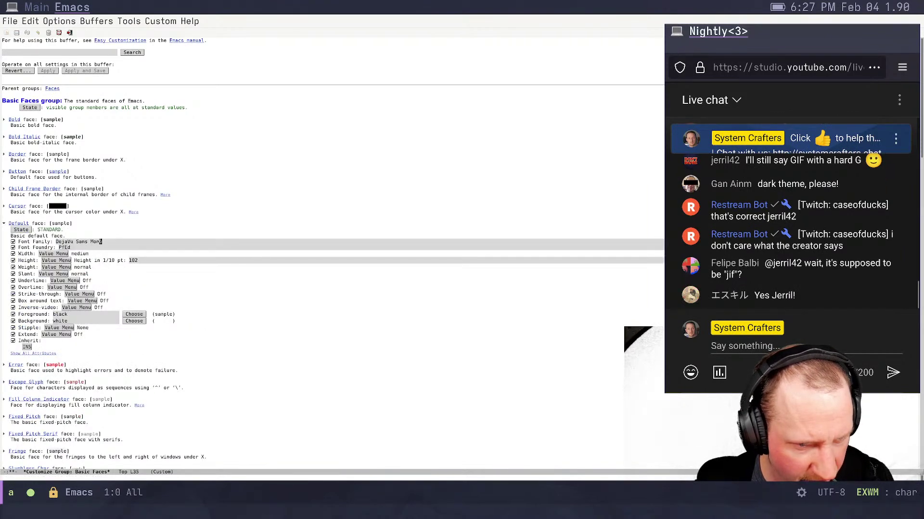
Set the Default face's font family to JetBrains Mono and save it for future sessions
{"action": "left_click", "coordinate": [57, 236]}
{"action": "key", "text": "Down"}
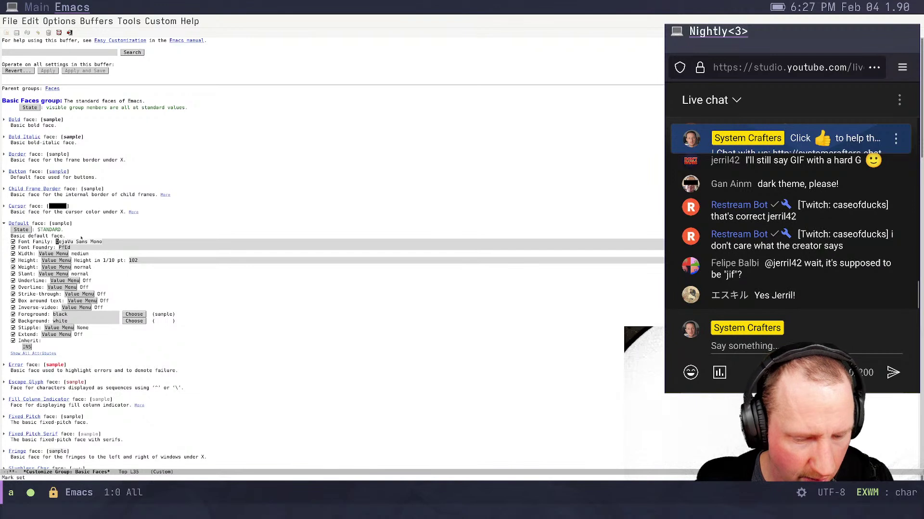
{"action": "type", "text": "J"}
{"action": "type", "text": "etBrains"}
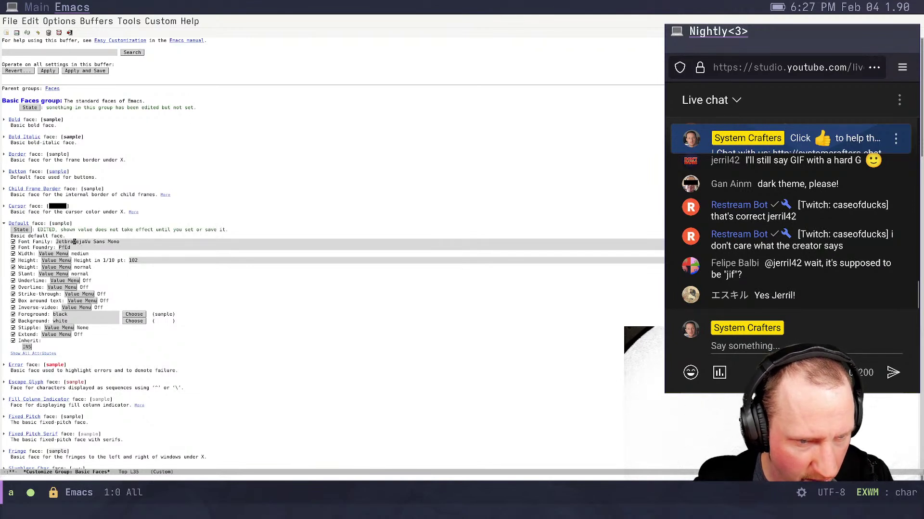
{"action": "type", "text": " Mono"}
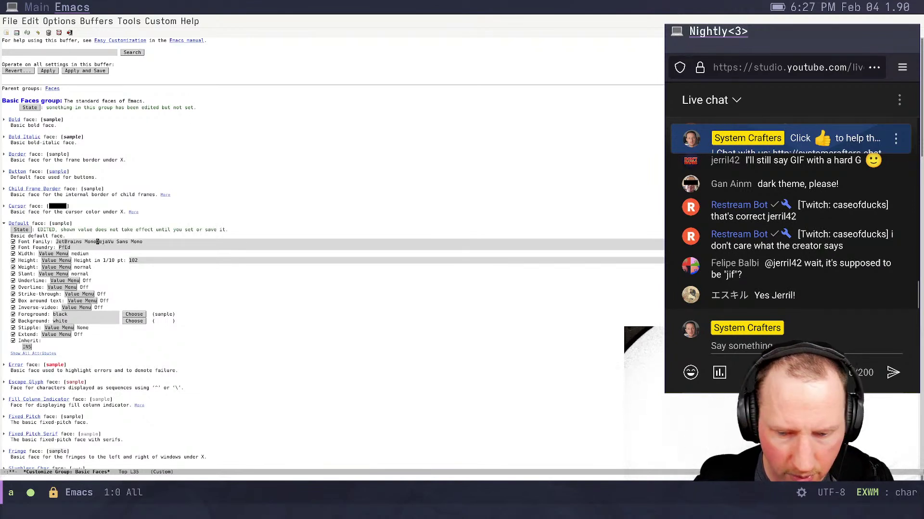
{"action": "key", "text": "ctrl+k"}
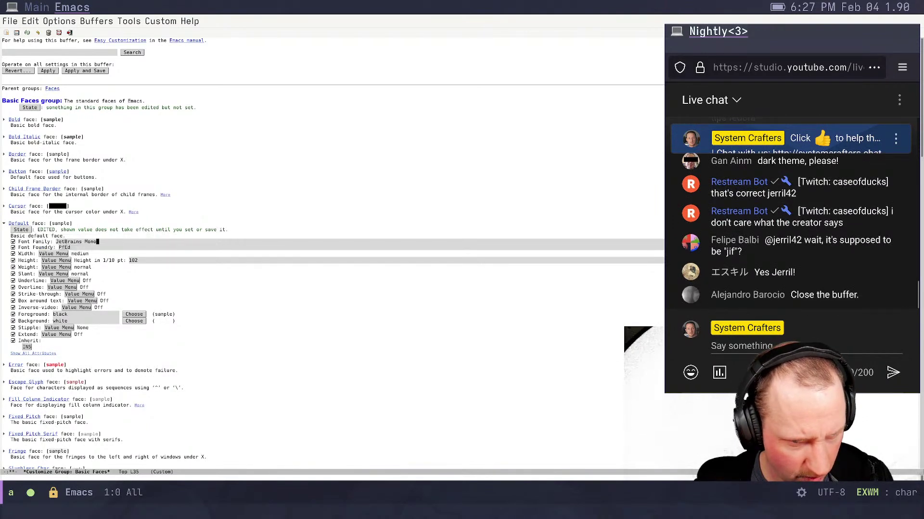
{"action": "left_click", "coordinate": [19, 230]}
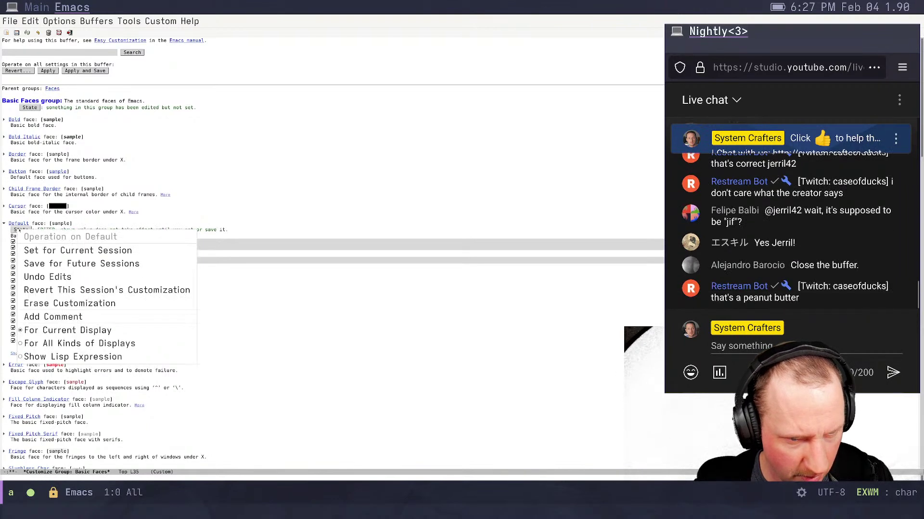
{"action": "left_click", "coordinate": [88, 265]}
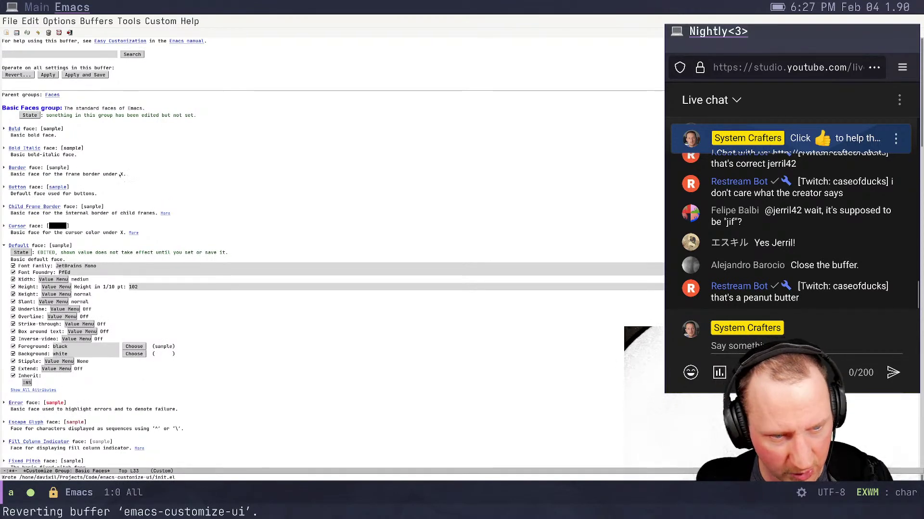
Set the Default face's height to 220 (in 1/10 pt) and save it for future sessions
{"action": "left_click", "coordinate": [147, 291]}
{"action": "key", "text": "BackSpace"}
{"action": "key", "text": "BackSpace"}
{"action": "key", "text": "BackSpace"}
{"action": "type", "text": "22"}
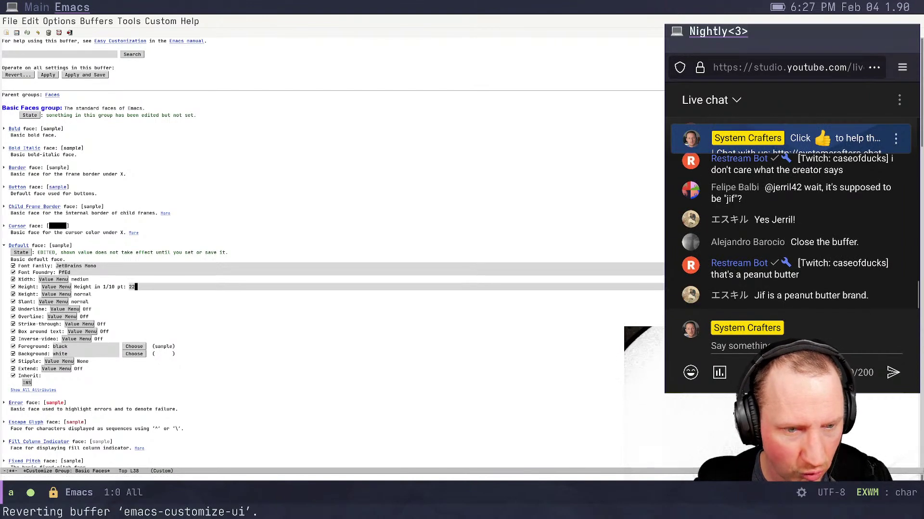
{"action": "type", "text": "0"}
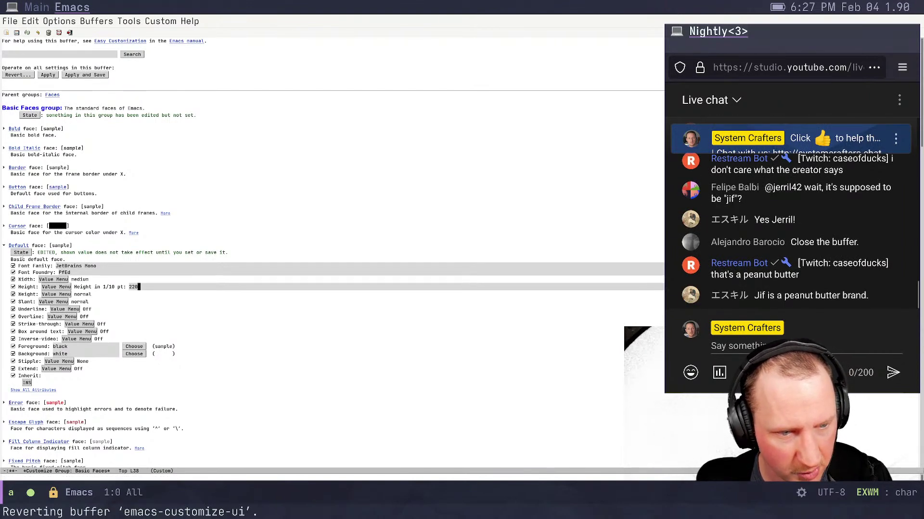
{"action": "left_click", "coordinate": [22, 252]}
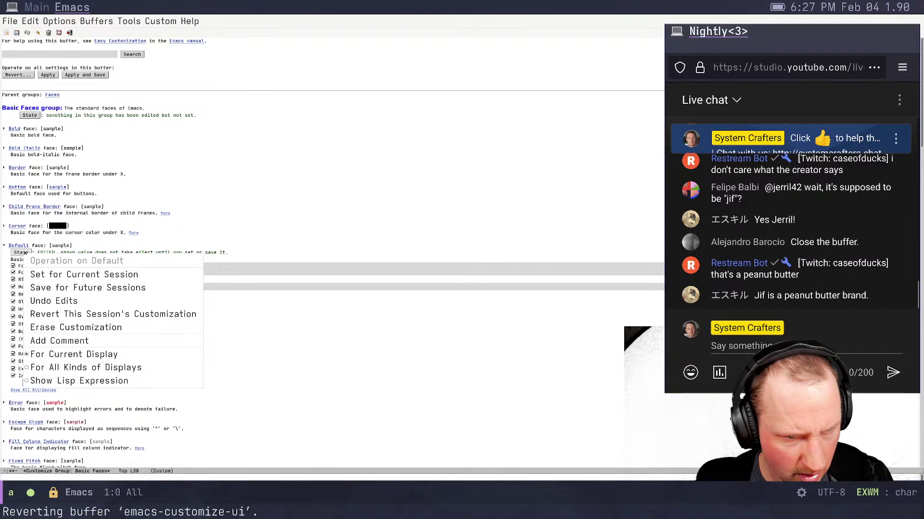
{"action": "left_click", "coordinate": [45, 288]}
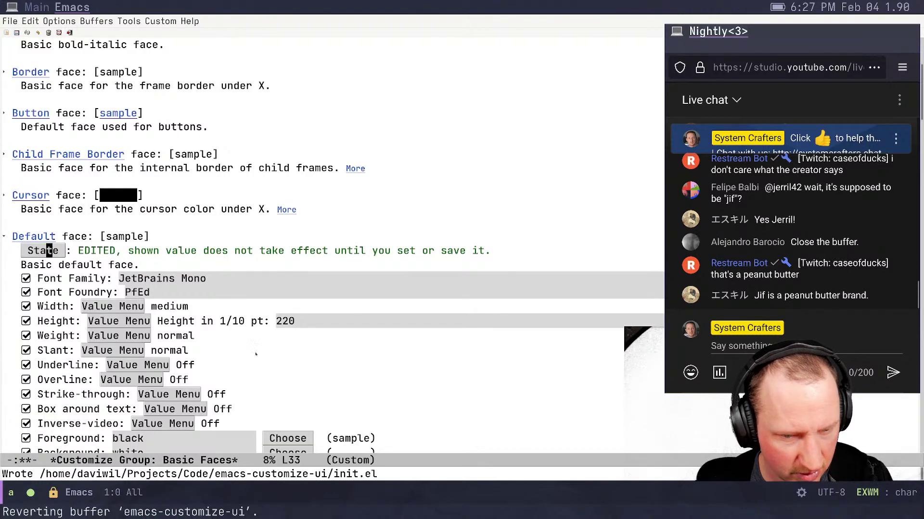
Reduce the Default face's height to 210 (in 1/10 pt) and save it for future sessions
{"action": "left_click", "coordinate": [309, 315]}
{"action": "key", "text": "BackSpace"}
{"action": "key", "text": "BackSpace"}
{"action": "type", "text": "10"}
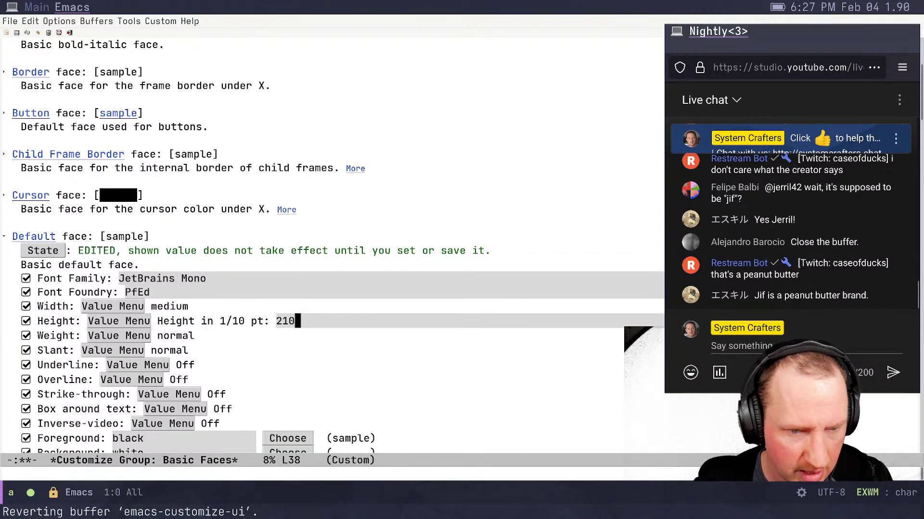
{"action": "left_click", "coordinate": [30, 251]}
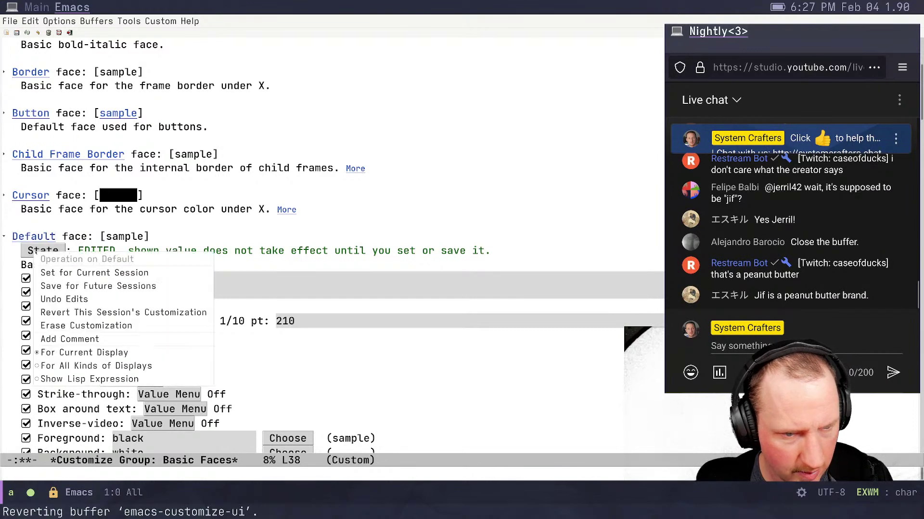
{"action": "left_click", "coordinate": [52, 284]}
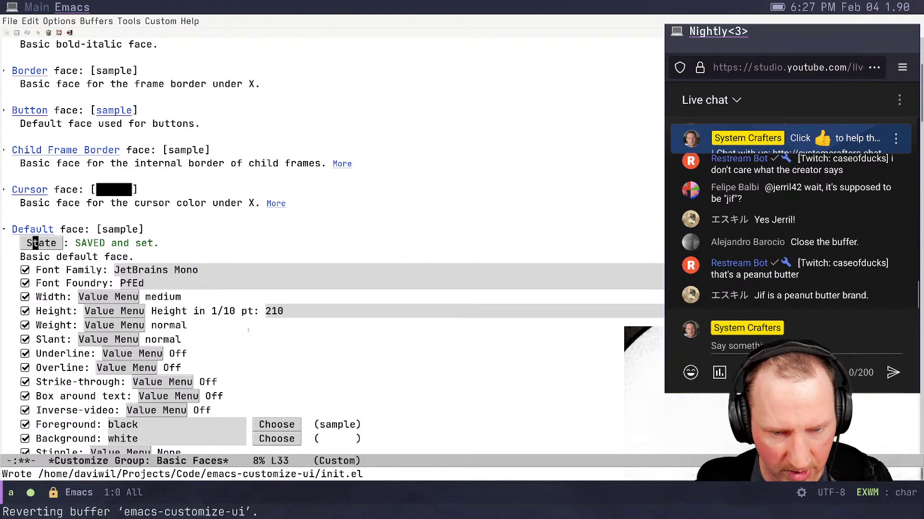
Lower the Default face's height to 200 (in 1/10 pt) and save it for future sessions
{"action": "left_click", "coordinate": [293, 314]}
{"action": "key", "text": "BackSpace"}
{"action": "key", "text": "BackSpace"}
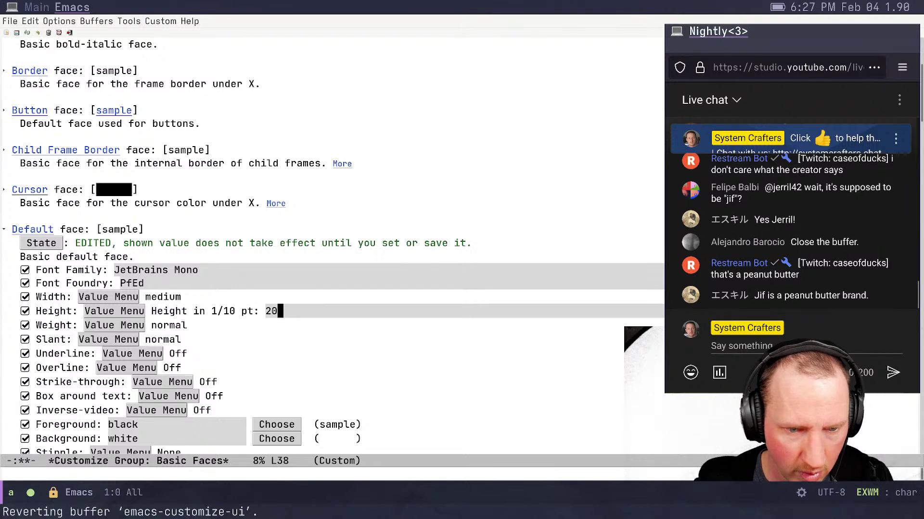
{"action": "type", "text": "00"}
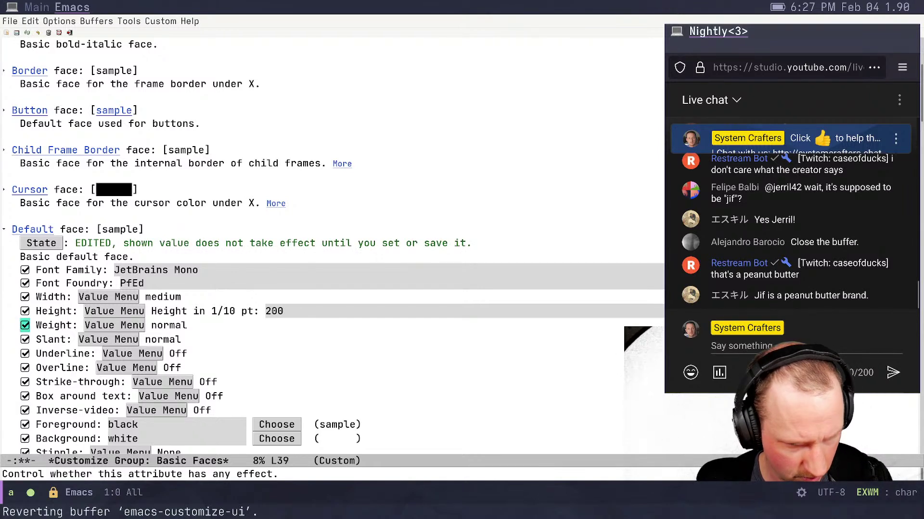
{"action": "left_click", "coordinate": [41, 243]}
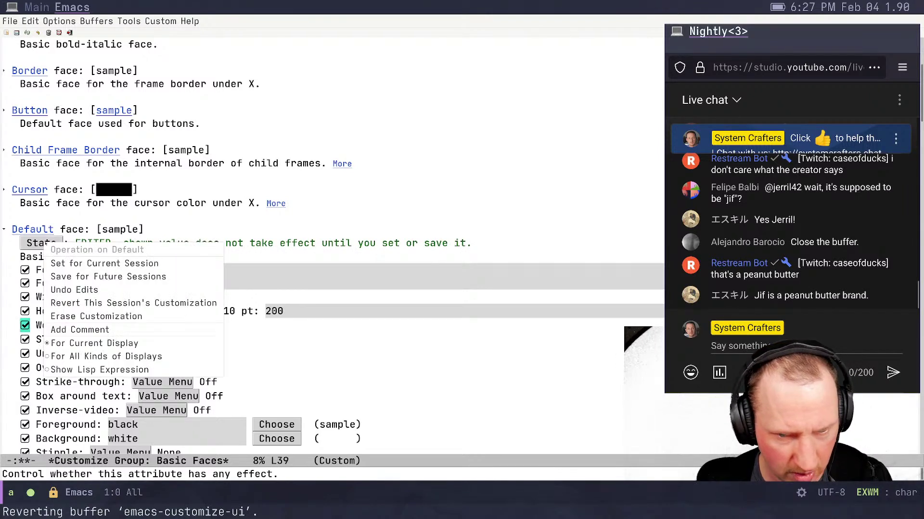
{"action": "left_click", "coordinate": [96, 277]}
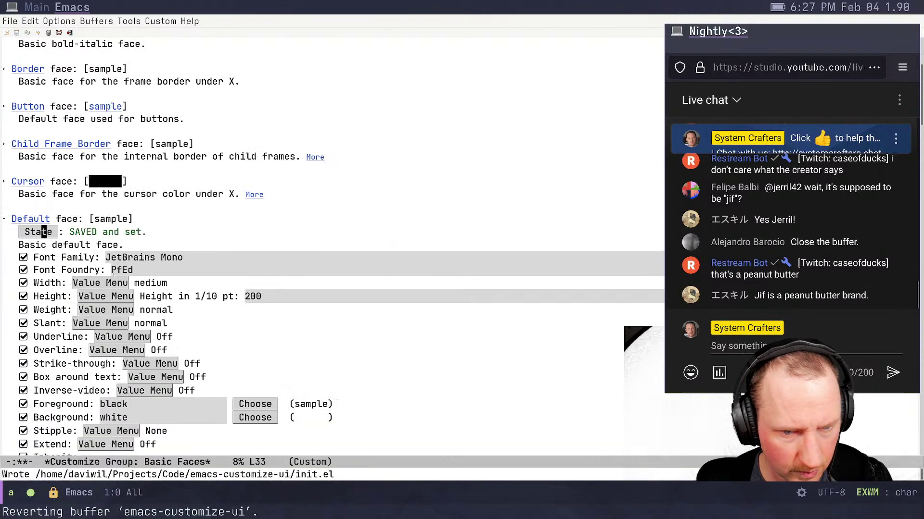
{"action": "key", "text": "alt+x"}
{"action": "type", "text": "customize-"}
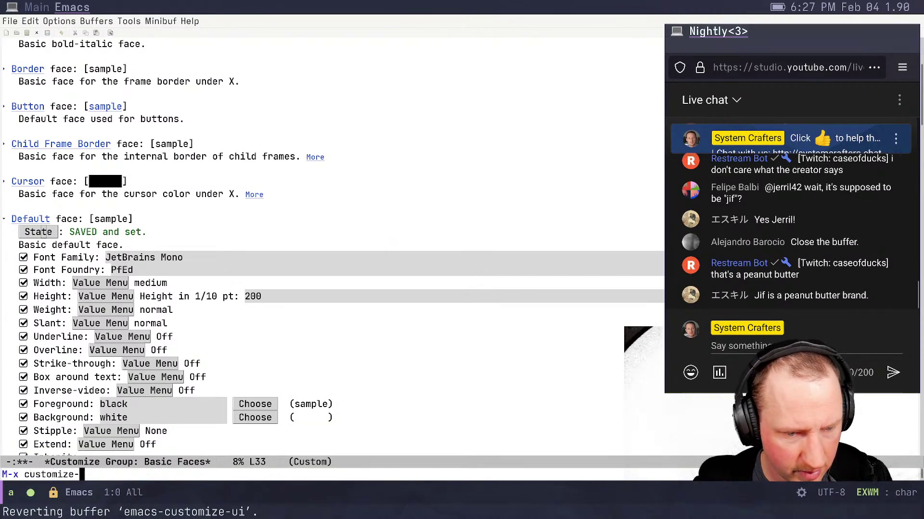
{"action": "key", "text": "Tab"}
{"action": "type", "text": "s"}
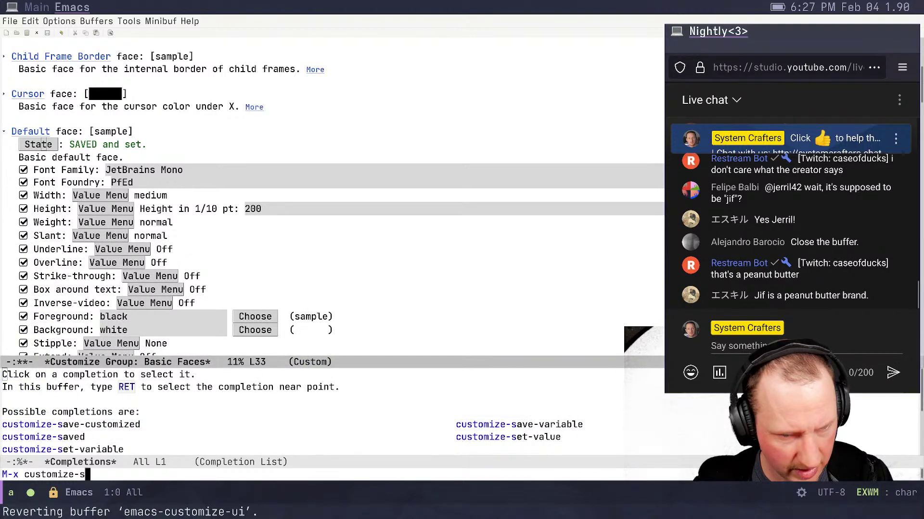
{"action": "key", "text": "ctrl+g"}
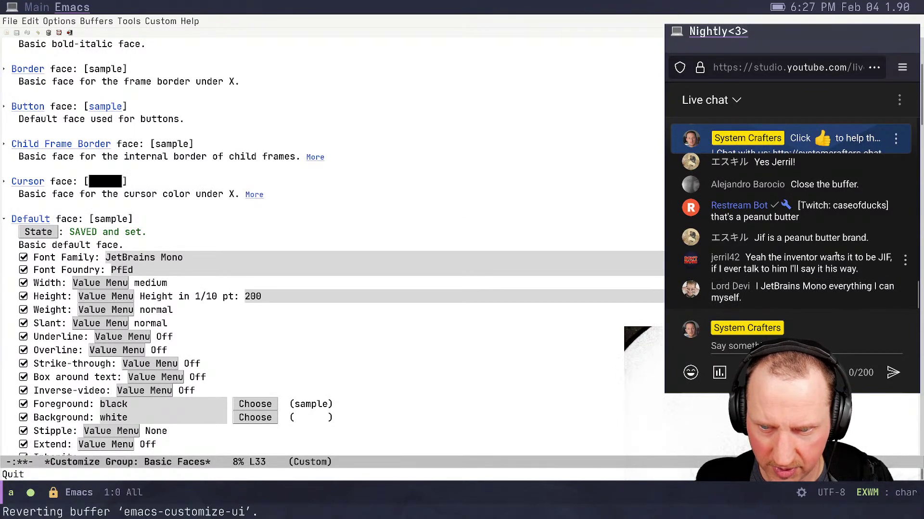
Read through the recent live chat messages for viewer questions and suggestions
{"action": "scroll", "coordinate": [836, 252], "scroll_direction": "up", "scroll_amount": 3}
{"action": "scroll", "coordinate": [837, 252], "scroll_direction": "up", "scroll_amount": 5}
{"action": "scroll", "coordinate": [841, 243], "scroll_direction": "down", "scroll_amount": 10}
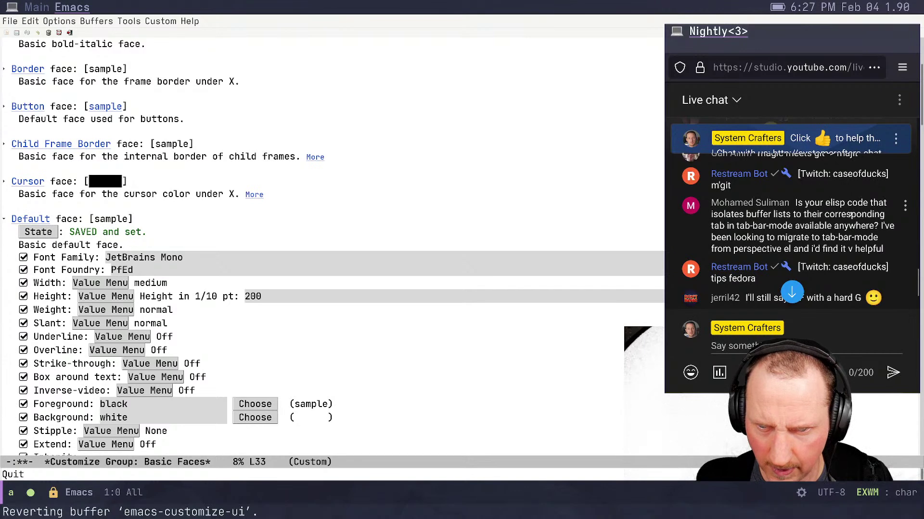
{"action": "scroll", "coordinate": [850, 214], "scroll_direction": "up", "scroll_amount": 3}
{"action": "scroll", "coordinate": [850, 215], "scroll_direction": "up", "scroll_amount": 3}
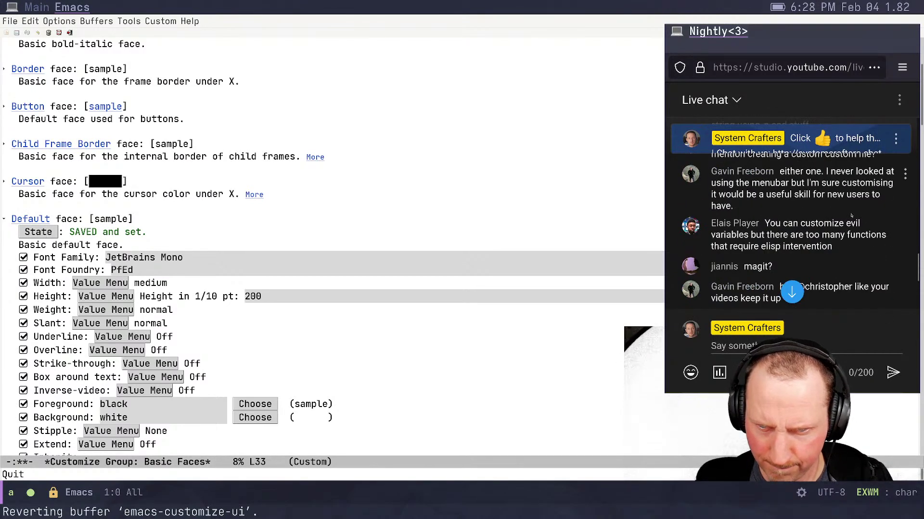
{"action": "scroll", "coordinate": [847, 204], "scroll_direction": "down", "scroll_amount": 5}
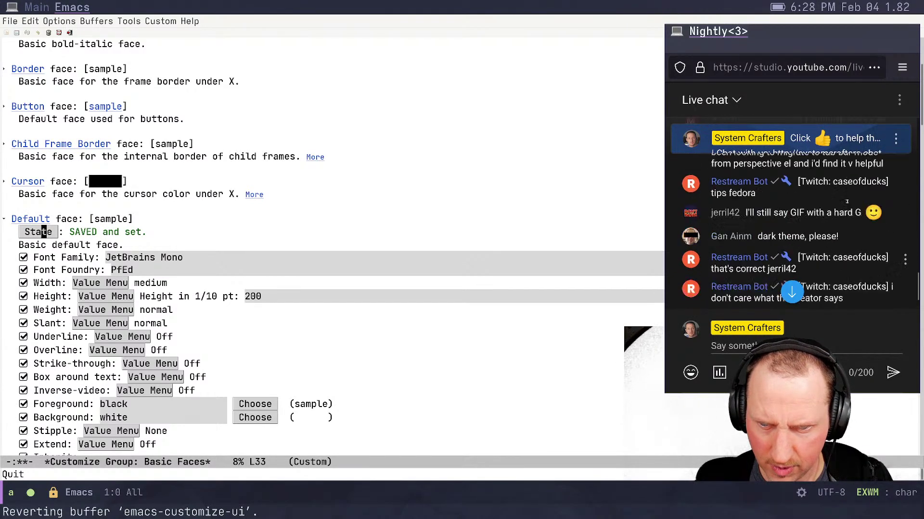
{"action": "scroll", "coordinate": [847, 203], "scroll_direction": "up", "scroll_amount": 3}
{"action": "scroll", "coordinate": [847, 203], "scroll_direction": "down", "scroll_amount": 2}
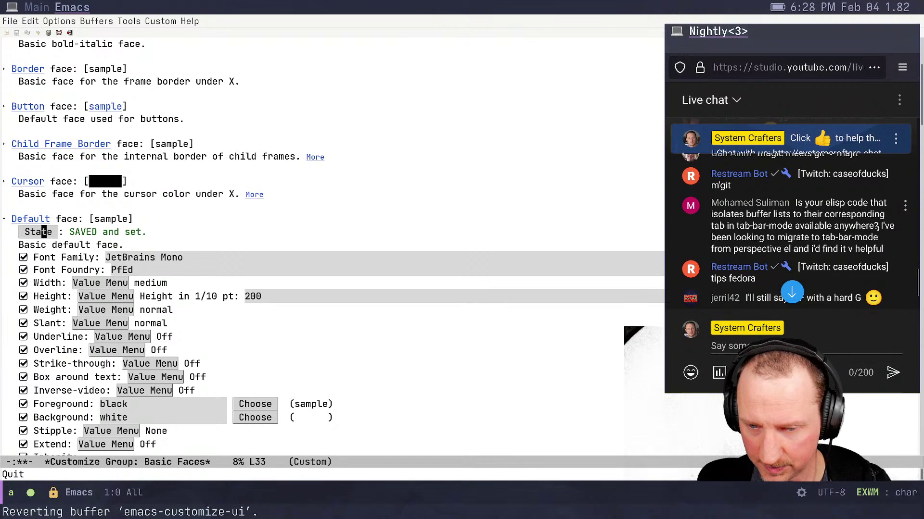
{"action": "scroll", "coordinate": [877, 227], "scroll_direction": "down", "scroll_amount": 4}
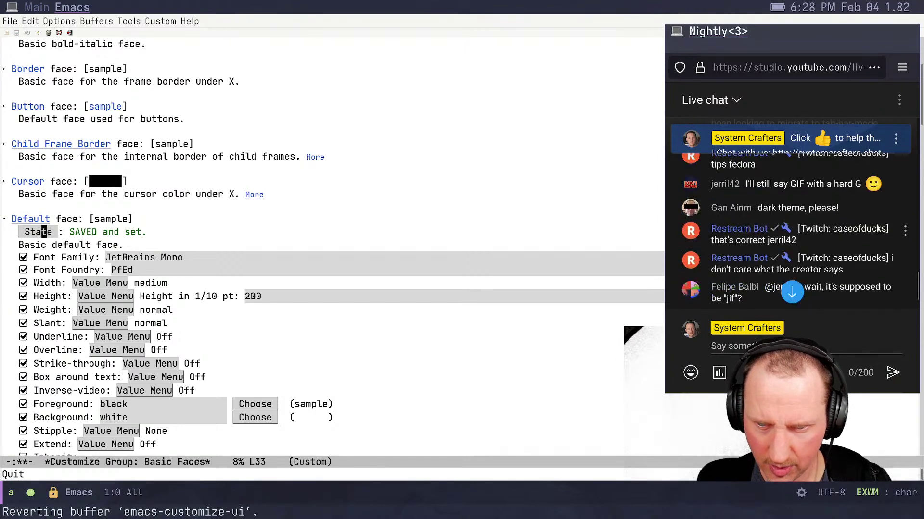
{"action": "scroll", "coordinate": [878, 229], "scroll_direction": "down", "scroll_amount": 5}
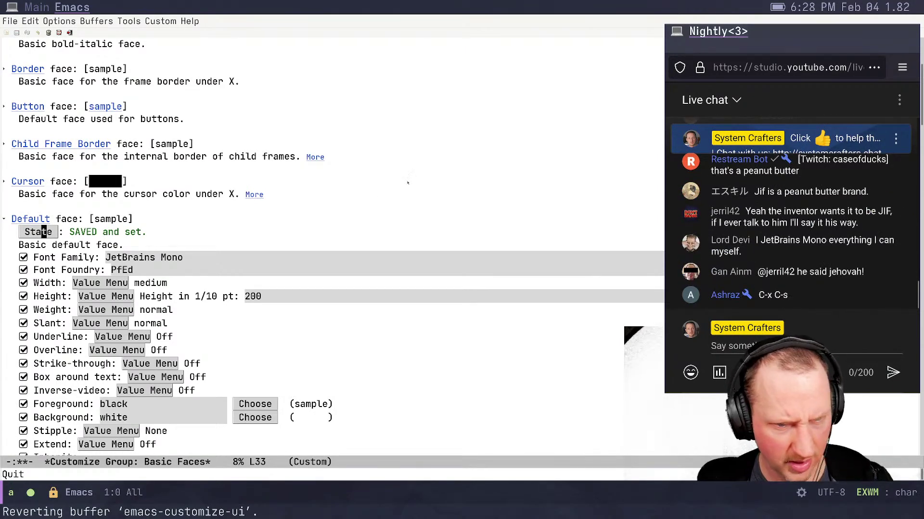
Open the parent Faces group from Basic Faces and save all settings in its buffer
{"action": "scroll", "coordinate": [415, 174], "scroll_direction": "up", "scroll_amount": 4}
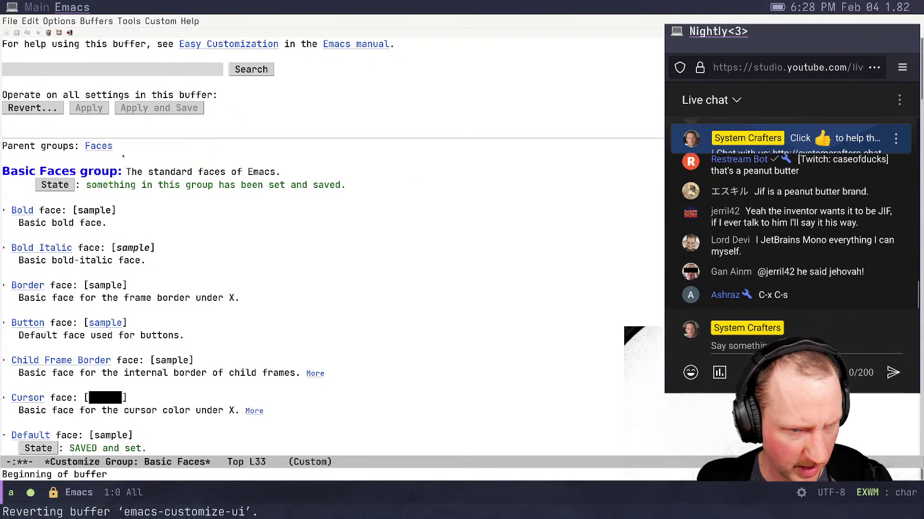
{"action": "left_click", "coordinate": [98, 148]}
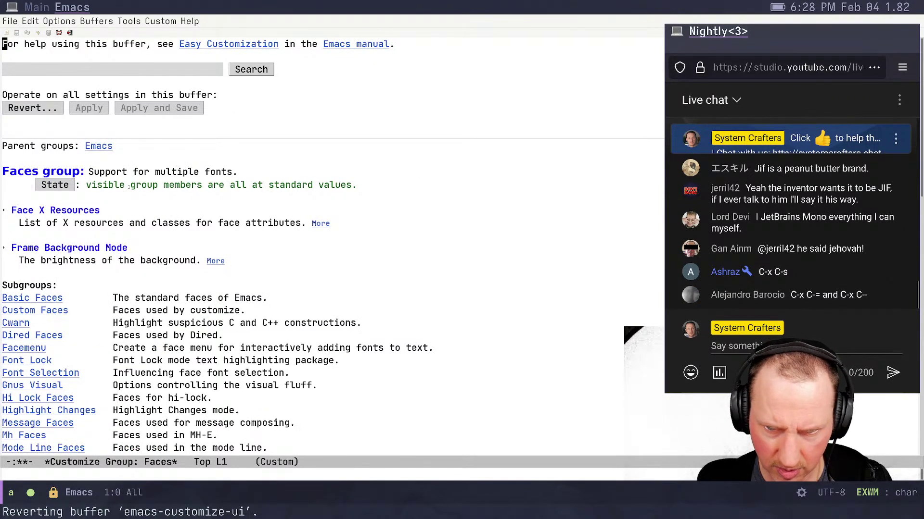
{"action": "left_click", "coordinate": [369, 243]}
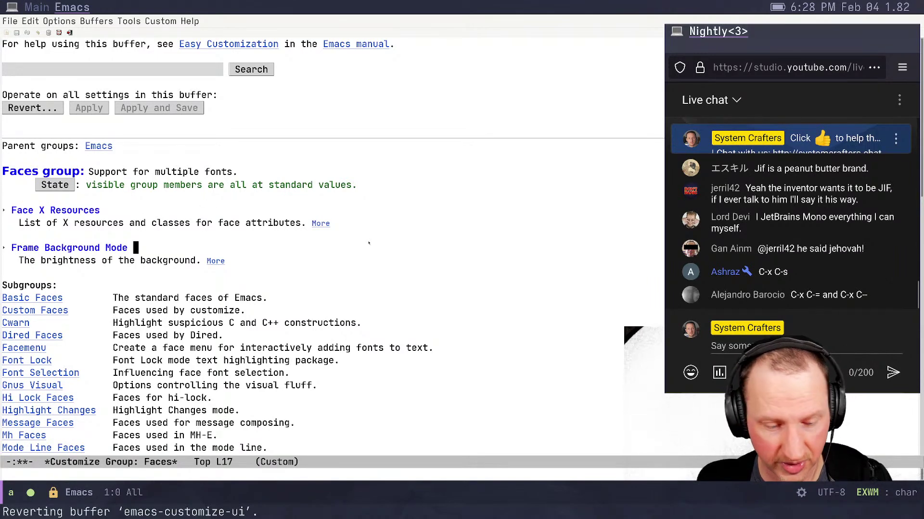
{"action": "key", "text": "ctrl+x"}
{"action": "key", "text": "ctrl+s"}
{"action": "type", "text": "yes or no)"}
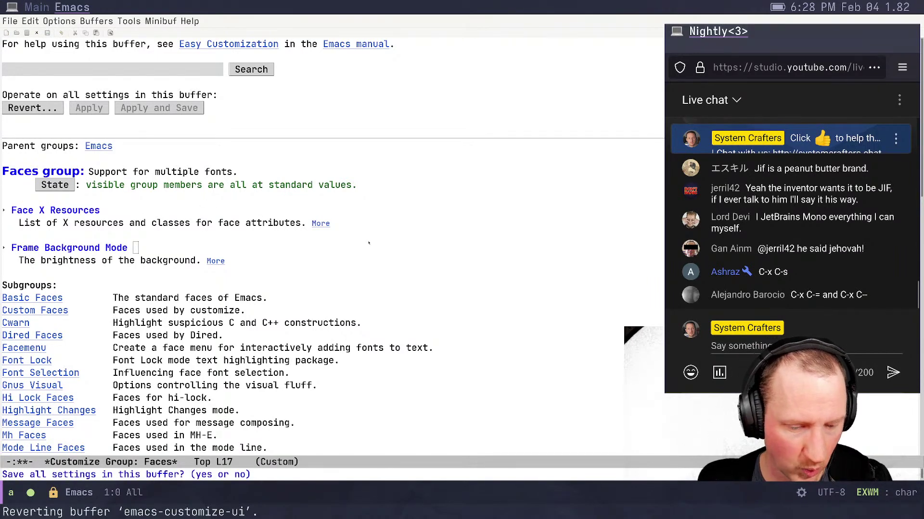
{"action": "key", "text": "Return"}
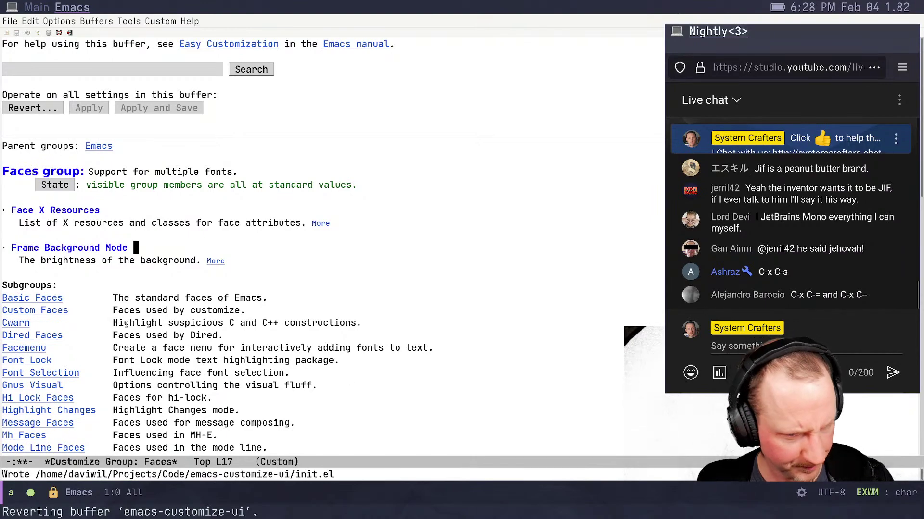
Search the customization settings for "color theme"
{"action": "scroll", "coordinate": [67, 292], "scroll_direction": "down", "scroll_amount": 2}
{"action": "scroll", "coordinate": [68, 292], "scroll_direction": "down", "scroll_amount": 3}
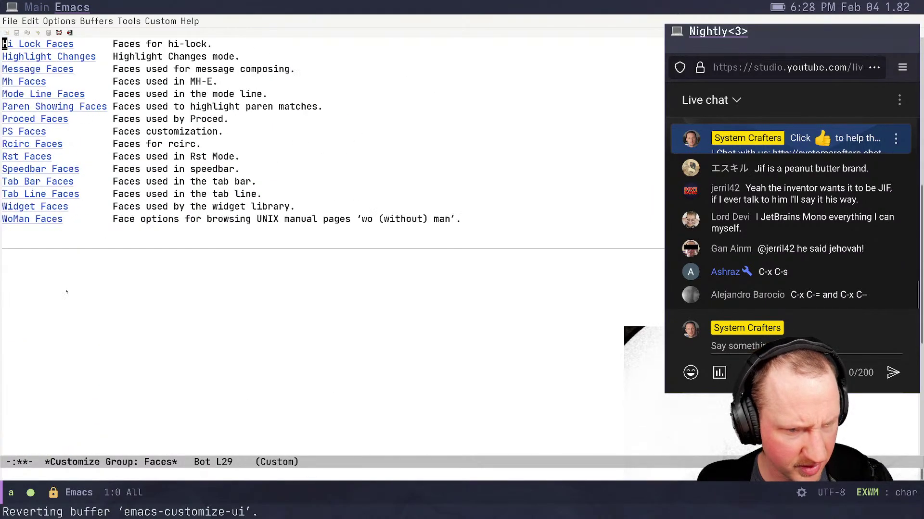
{"action": "scroll", "coordinate": [68, 292], "scroll_direction": "up", "scroll_amount": 6}
{"action": "left_click", "coordinate": [24, 63]}
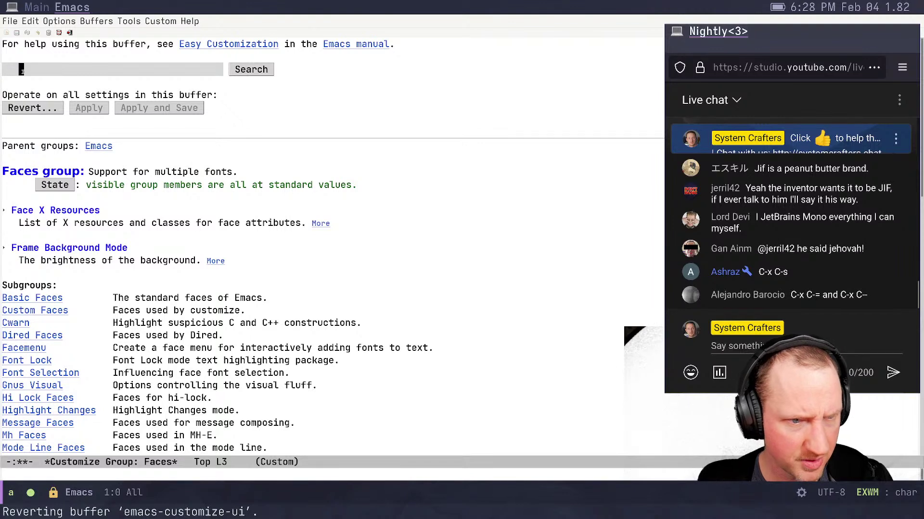
{"action": "type", "text": "color theme"}
{"action": "key", "text": "Return"}
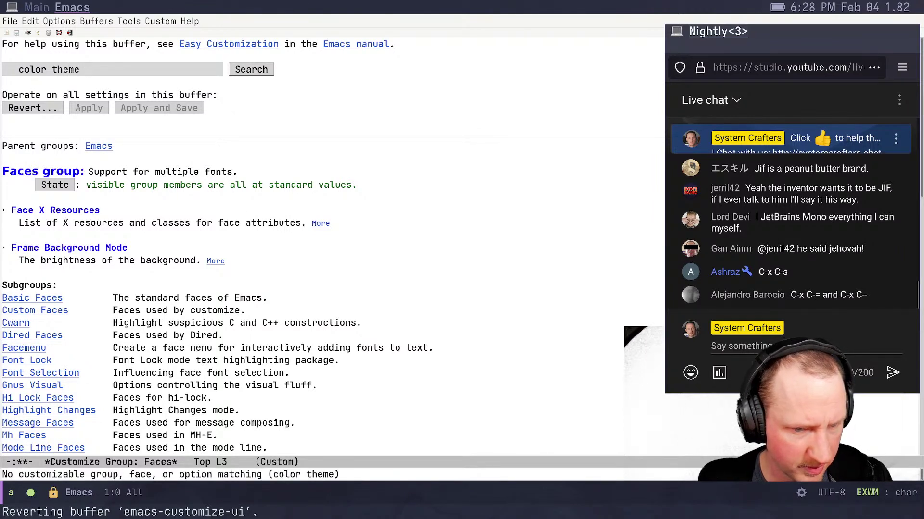
Shorten the customization search term to "theme" and run the search
{"action": "left_click", "coordinate": [54, 70]}
{"action": "key", "text": "BackSpace"}
{"action": "key", "text": "BackSpace"}
{"action": "key", "text": "BackSpace"}
{"action": "key", "text": "BackSpace"}
{"action": "key", "text": "BackSpace"}
{"action": "key", "text": "BackSpace"}
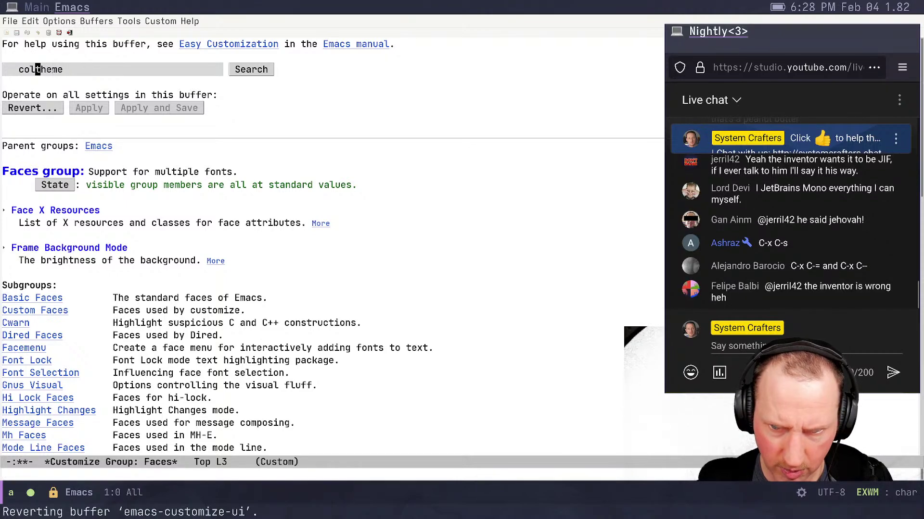
{"action": "key", "text": "Return"}
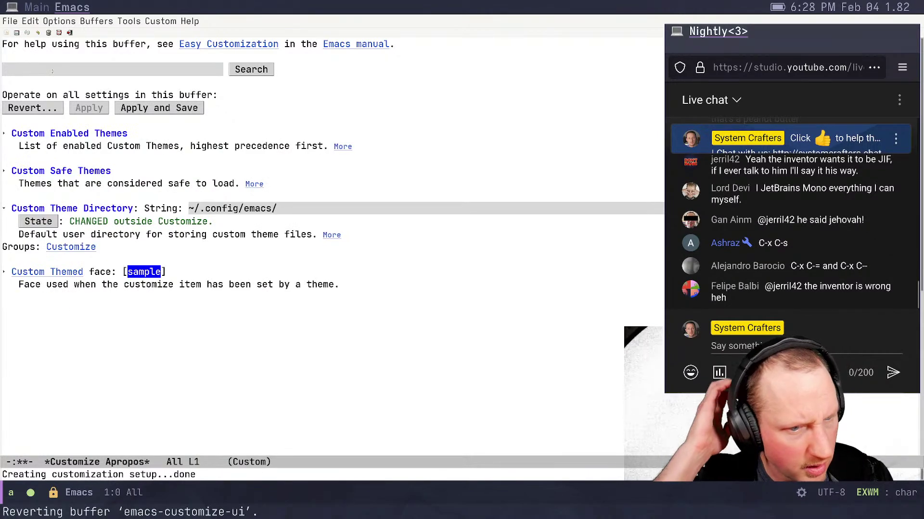
Expand Custom Enabled Themes and insert an entry with the symbol 'modus-vivendi
{"action": "left_click", "coordinate": [4, 134]}
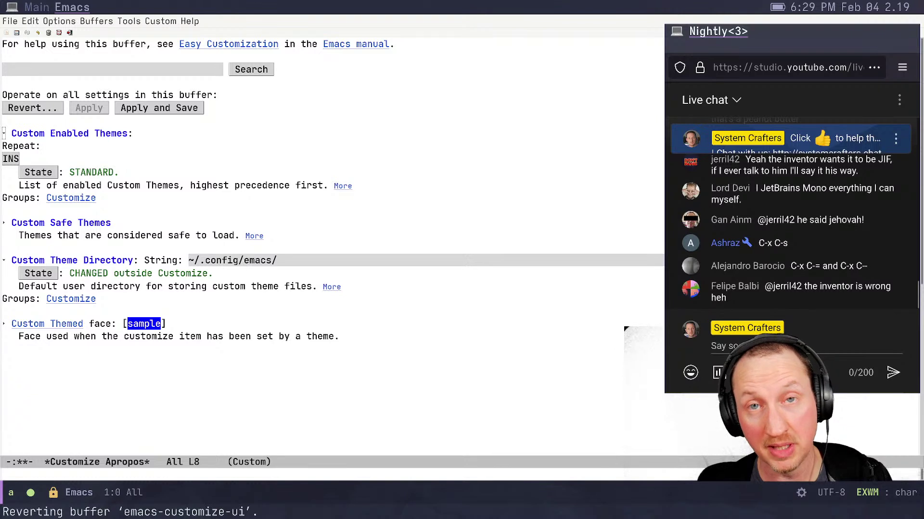
{"action": "left_click", "coordinate": [11, 159]}
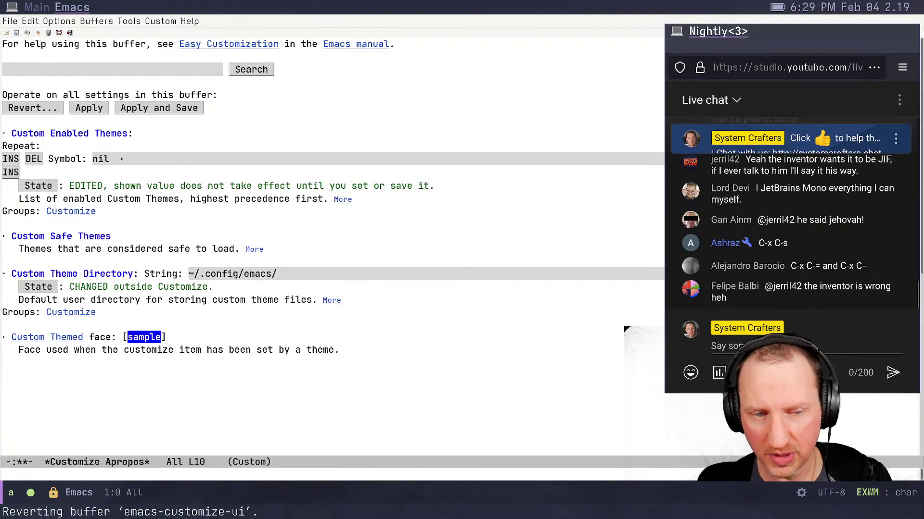
{"action": "key", "text": "BackSpace"}
{"action": "key", "text": "BackSpace"}
{"action": "key", "text": "BackSpace"}
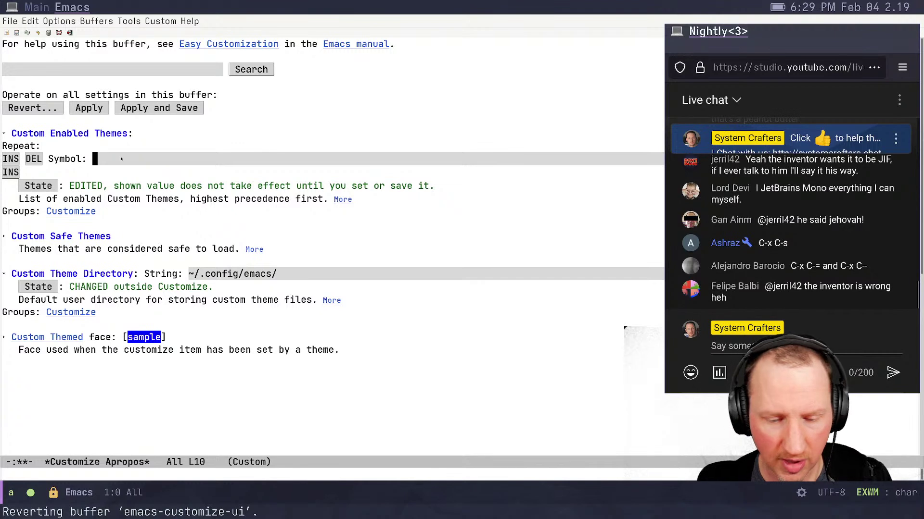
{"action": "type", "text": "'modus-vivendi"}
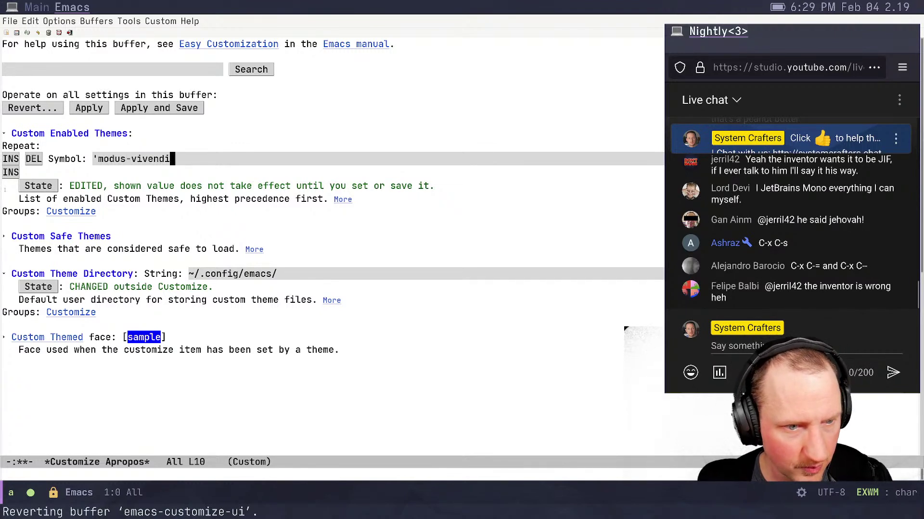
Save all settings in the theme search results buffer, confirming with yes
{"action": "key", "text": "Return"}
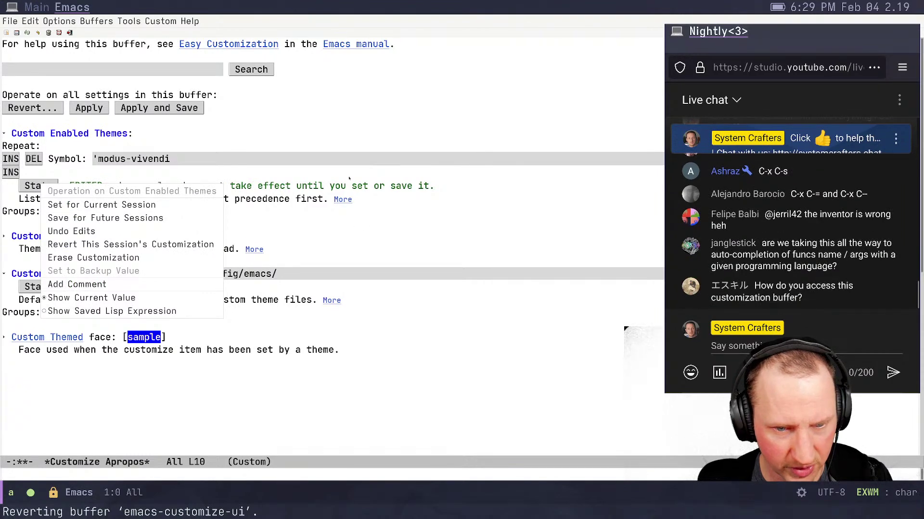
{"action": "key", "text": "Escape"}
{"action": "key", "text": "ctrl+x"}
{"action": "key", "text": "ctrl+s"}
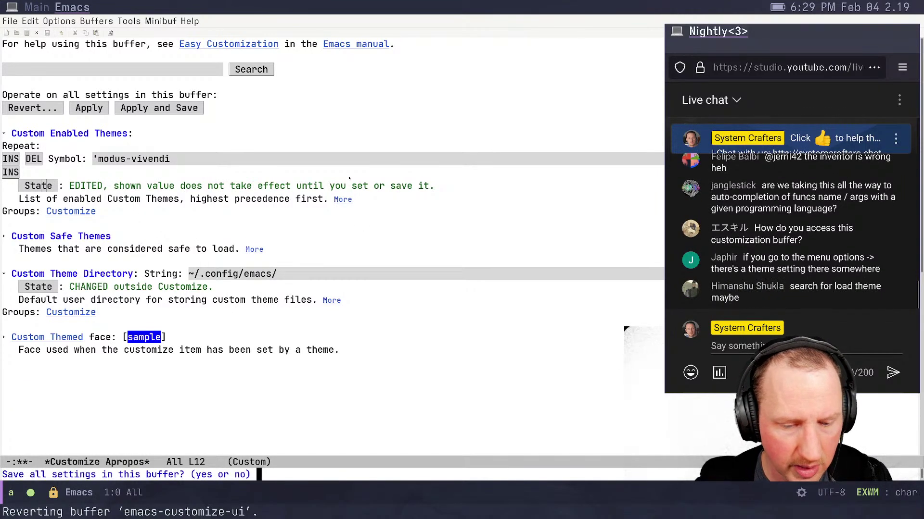
{"action": "type", "text": "yes"}
{"action": "key", "text": "Return"}
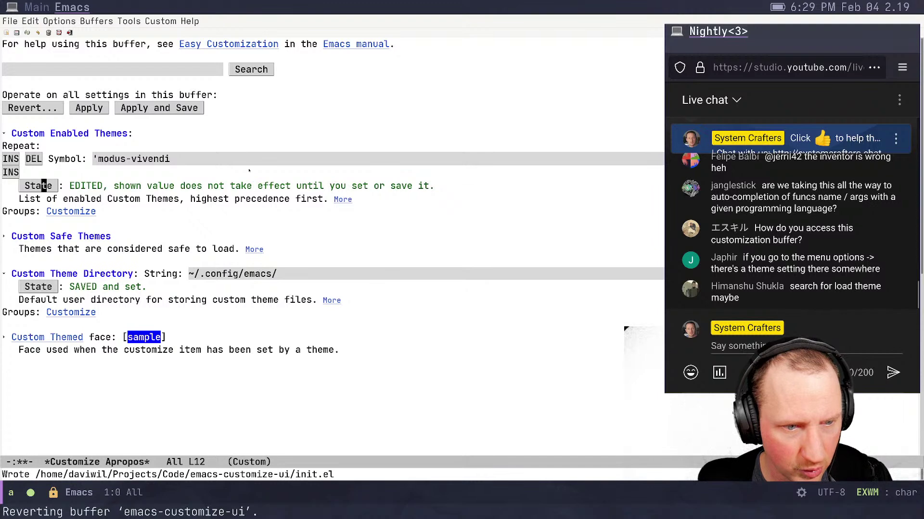
{"action": "key", "text": "Return"}
{"action": "key", "text": "Down"}
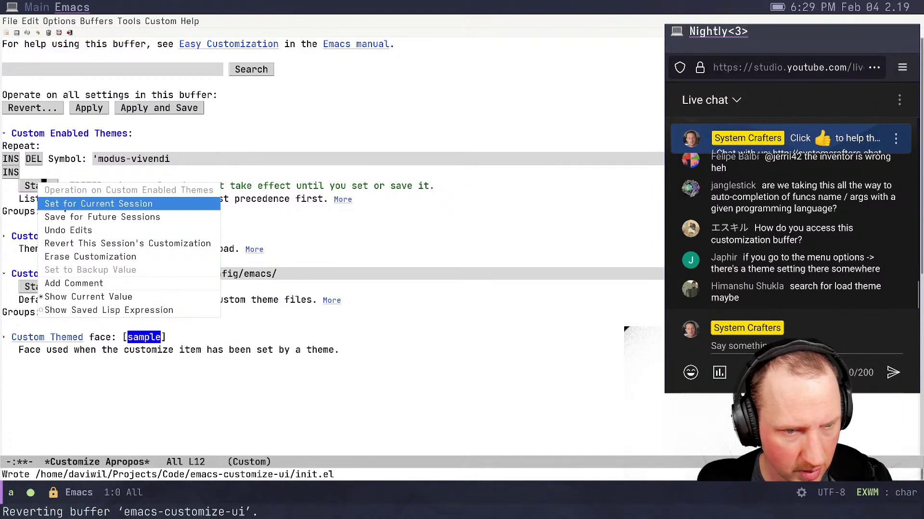
{"action": "key", "text": "Down"}
{"action": "key", "text": "Escape"}
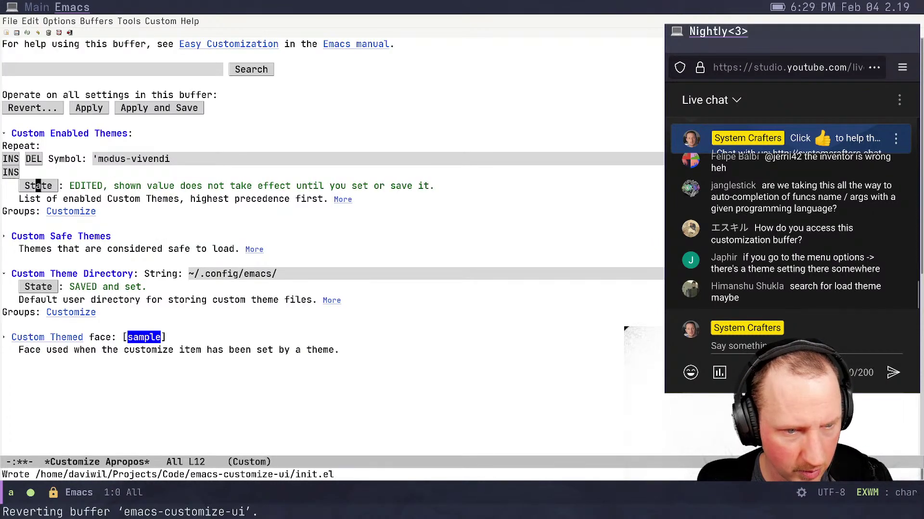
Remove the leading quote so the Custom Enabled Themes symbol reads modus-vivendi, and save it for future sessions
{"action": "key", "text": "shift+Tab"}
{"action": "key", "text": "shift+Tab"}
{"action": "key", "text": "Delete"}
{"action": "left_click", "coordinate": [43, 189]}
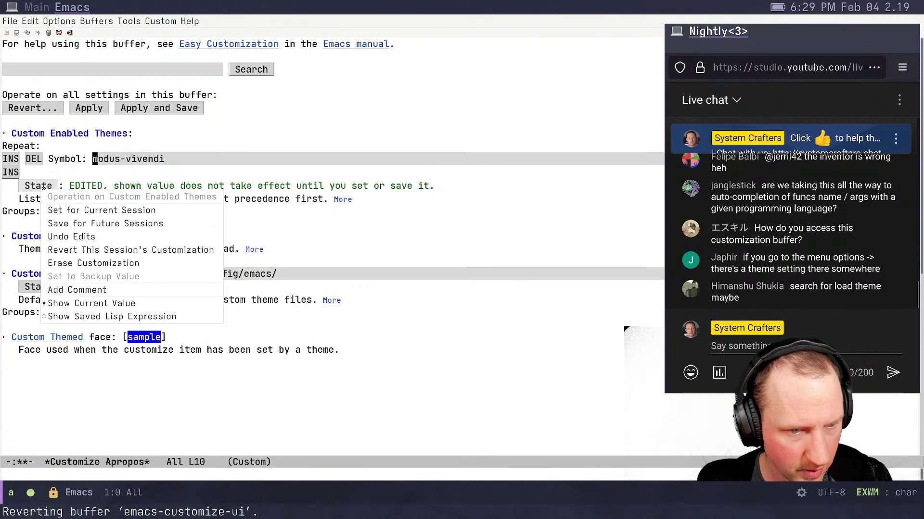
{"action": "key", "text": "Escape"}
{"action": "key", "text": "ctrl+x"}
{"action": "key", "text": "ctrl+s"}
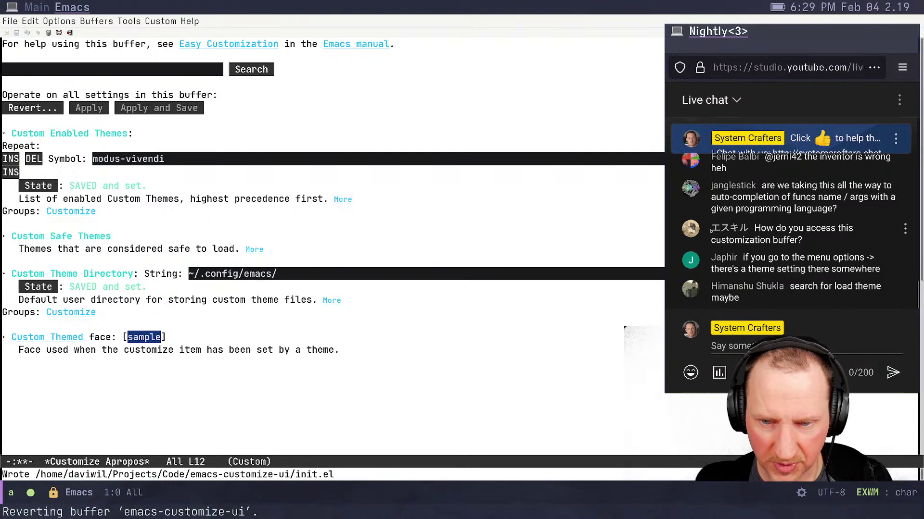
{"action": "left_click_drag", "start_coordinate": [763, 228], "coordinate": [777, 239]}
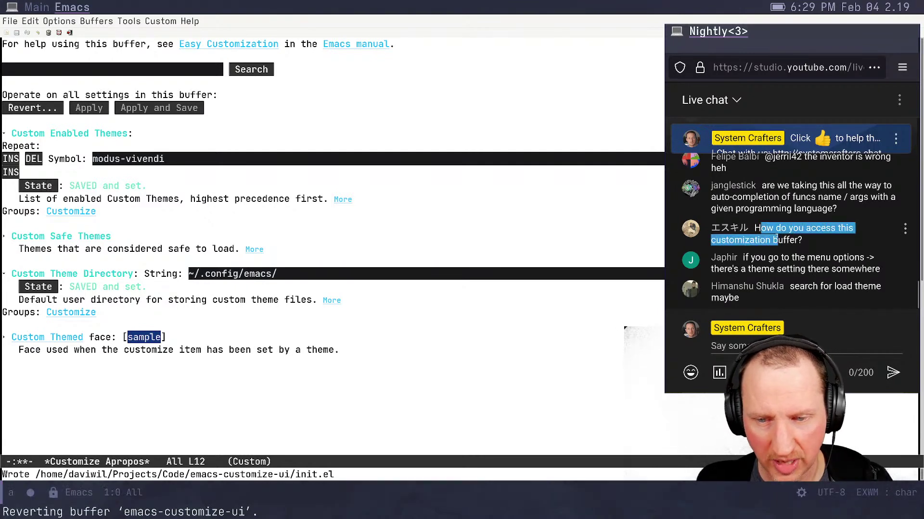
{"action": "left_click", "coordinate": [771, 238]}
{"action": "key", "text": "alt+x"}
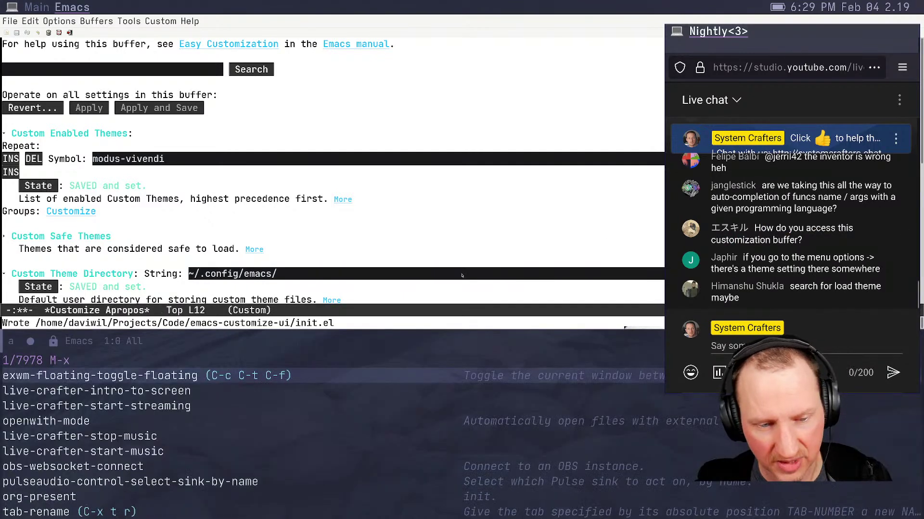
{"action": "key", "text": "ctrl+g"}
{"action": "left_click", "coordinate": [436, 284]}
{"action": "key", "text": "alt+x"}
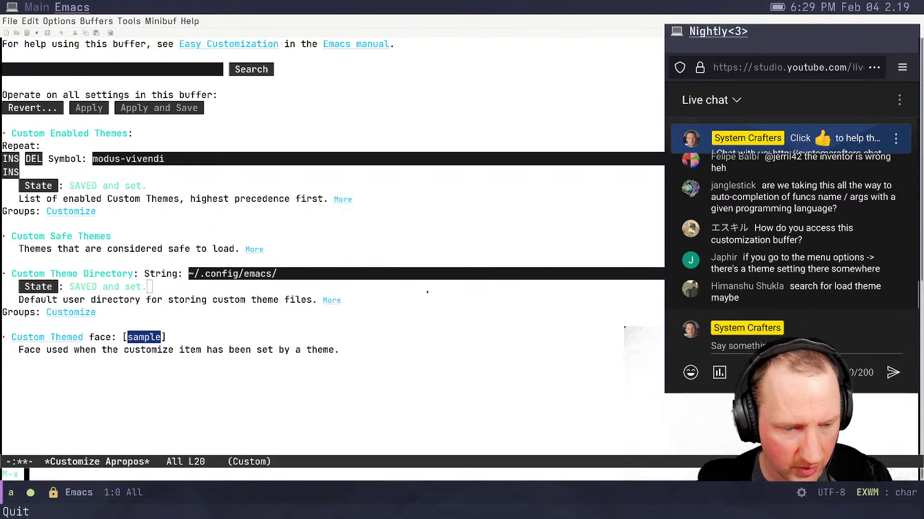
{"action": "type", "text": "customize"}
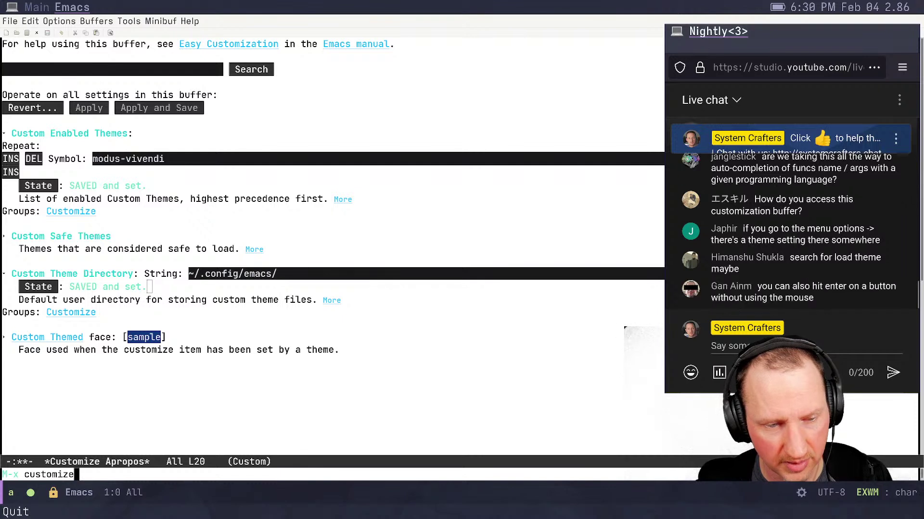
{"action": "key", "text": "ctrl+g"}
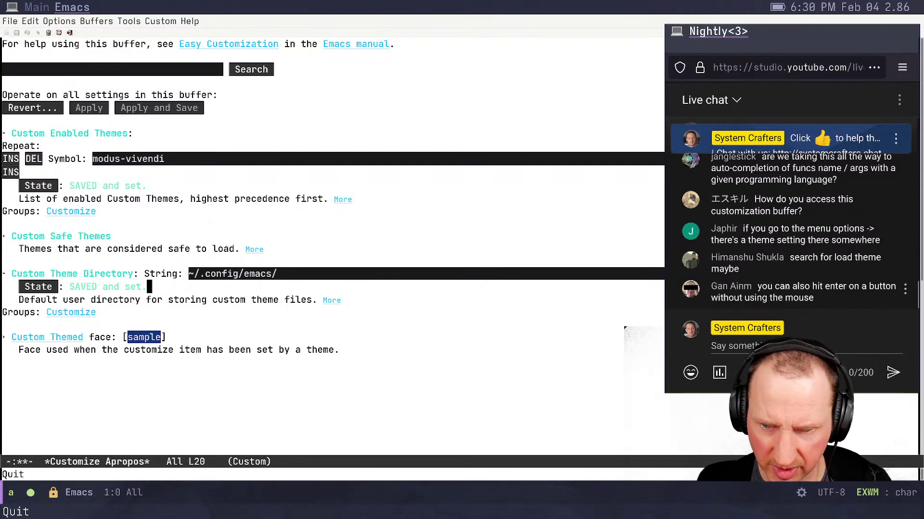
Quit the customized Emacs session and return to the run-emacs.sh script
{"action": "left_click", "coordinate": [406, 161]}
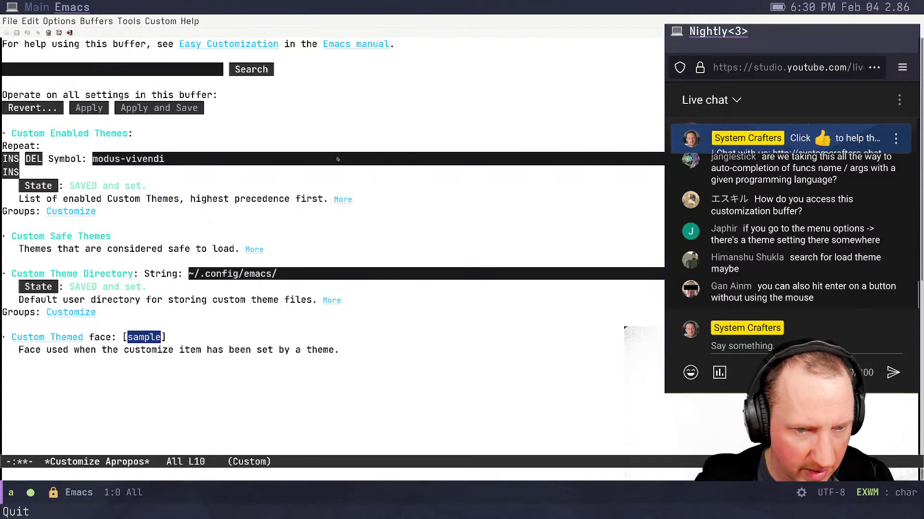
{"action": "key", "text": "Escape"}
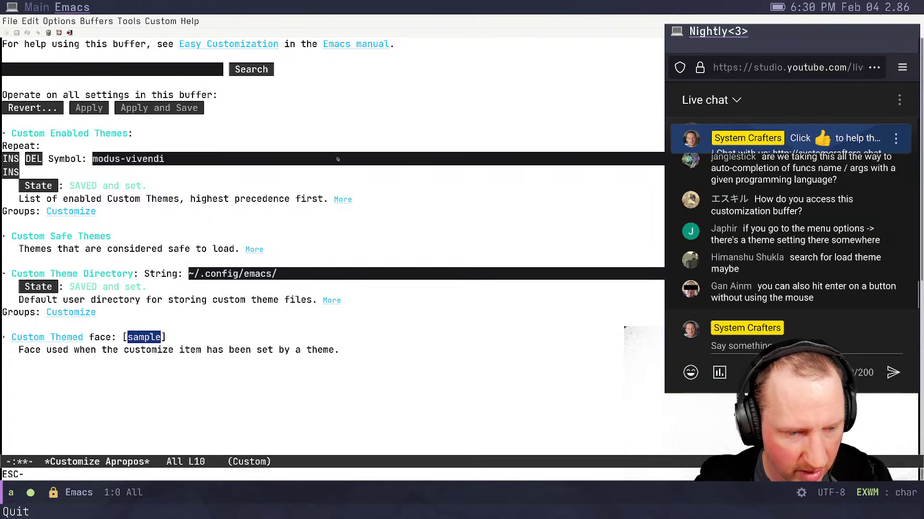
{"action": "key", "text": "ctrl+z"}
{"action": "key", "text": "ctrl+x"}
{"action": "key", "text": "ctrl+c"}
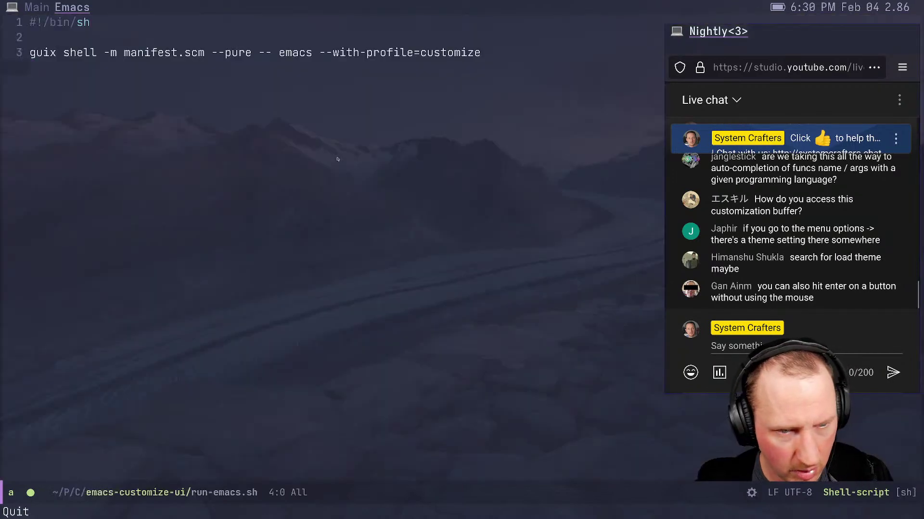
Switch to the vterm buffer where run-emacs.sh was launched and check for a shell prompt
{"action": "left_click", "coordinate": [266, 180]}
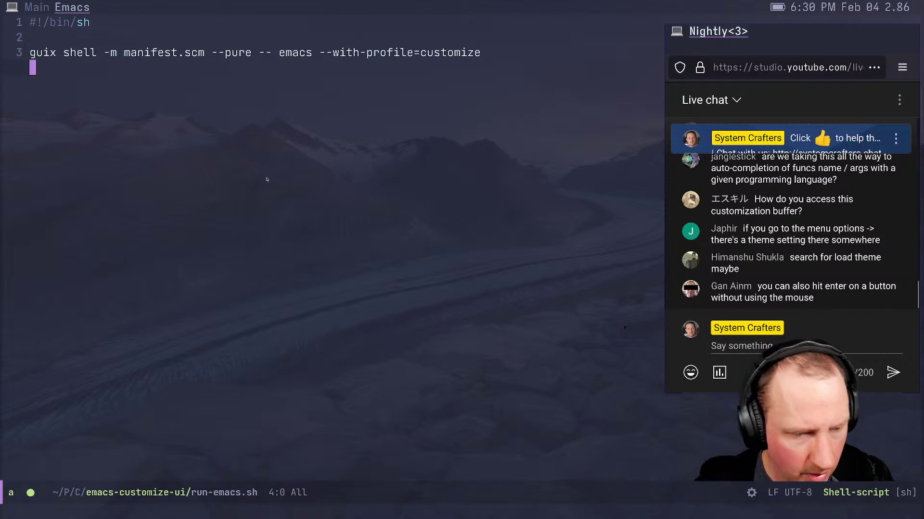
{"action": "key", "text": "ctrl+x"}
{"action": "key", "text": "b"}
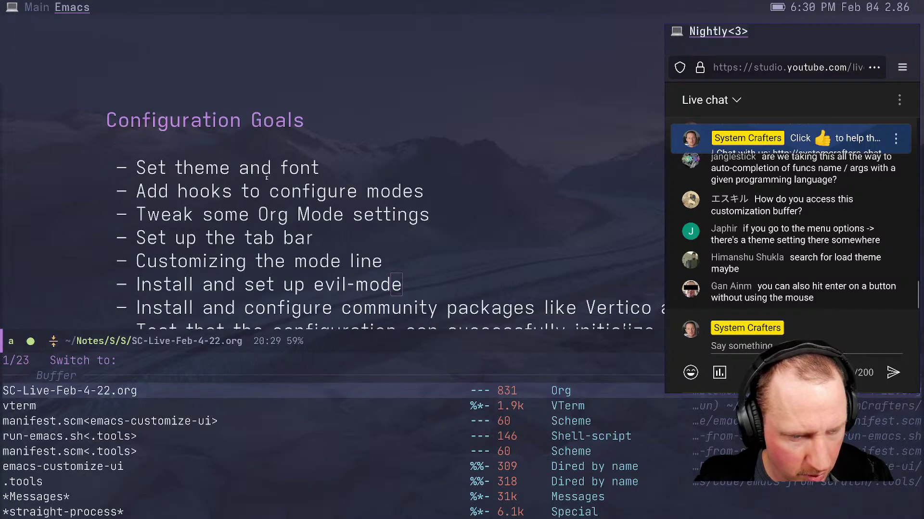
{"action": "key", "text": "Down"}
{"action": "key", "text": "Return"}
{"action": "key", "text": "Return"}
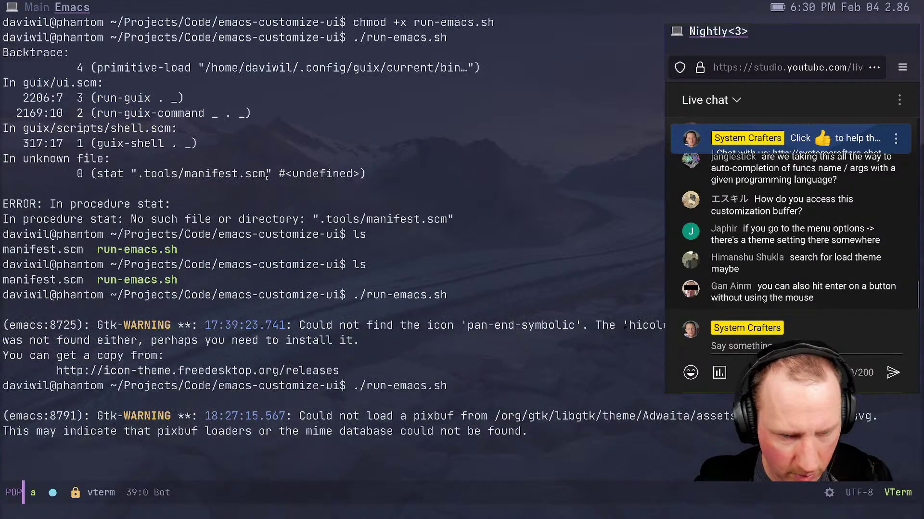
{"action": "key", "text": "Return"}
{"action": "key", "text": "Return"}
Find the still-running Emacs session among the open buffers and switch back to it
{"action": "key", "text": "ctrl+x"}
{"action": "type", "text": "bem"}
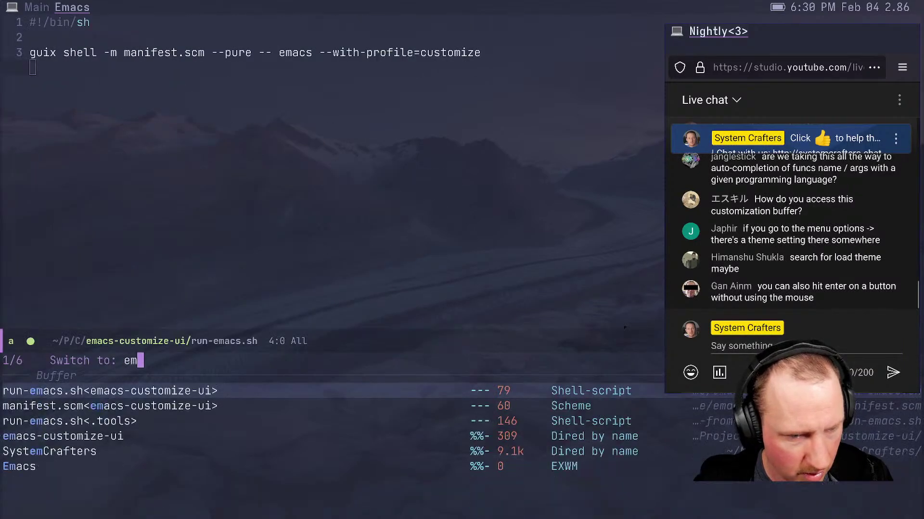
{"action": "key", "text": "Up"}
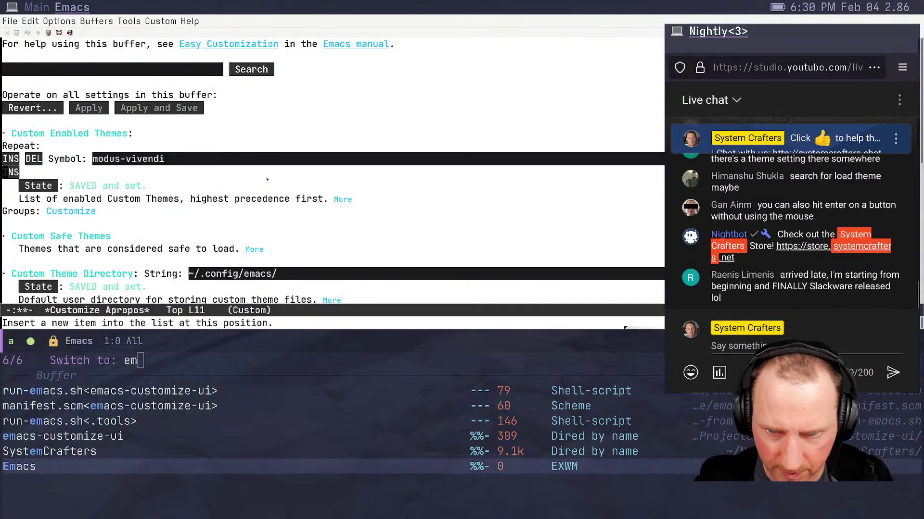
{"action": "key", "text": "ctrl+g"}
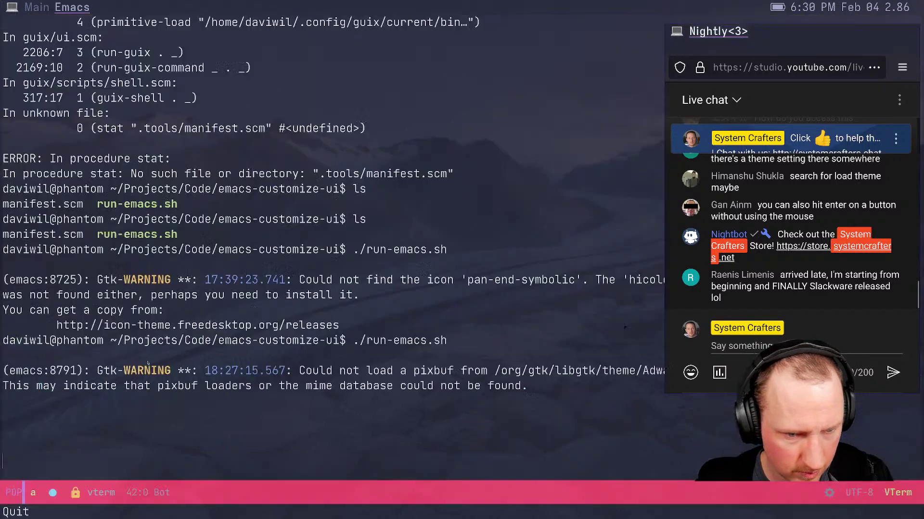
{"action": "key", "text": "ctrl+g"}
{"action": "key", "text": "ctrl+x"}
{"action": "key", "text": "b"}
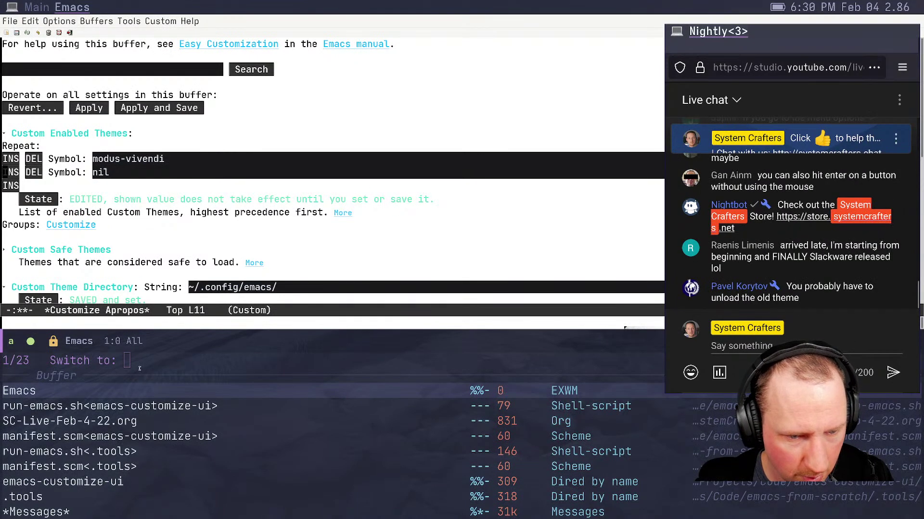
{"action": "key", "text": "Return"}
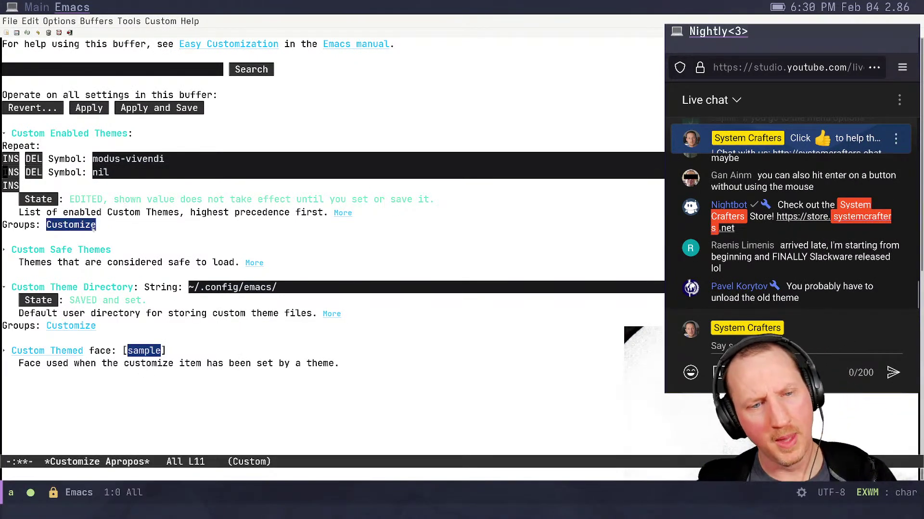
Delete the extra nil entry from the Custom Enabled Themes list
{"action": "left_click", "coordinate": [31, 172]}
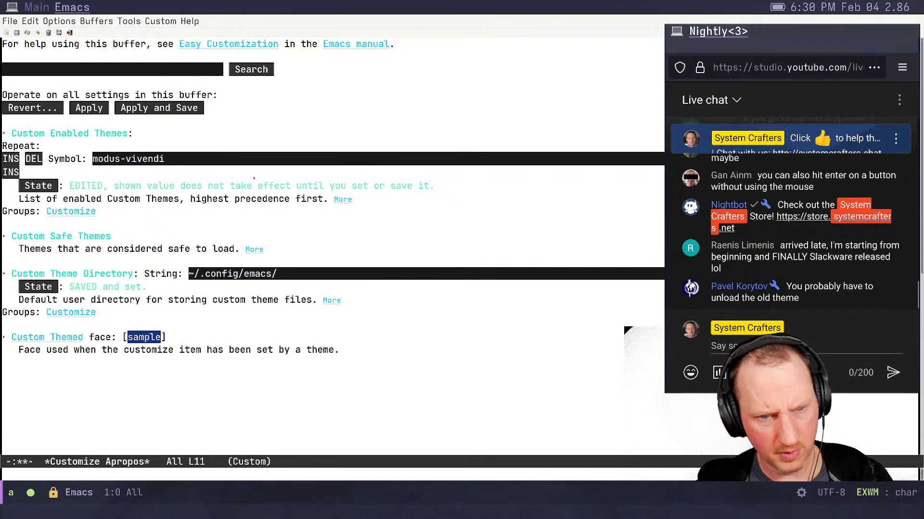
{"action": "left_click", "coordinate": [240, 159]}
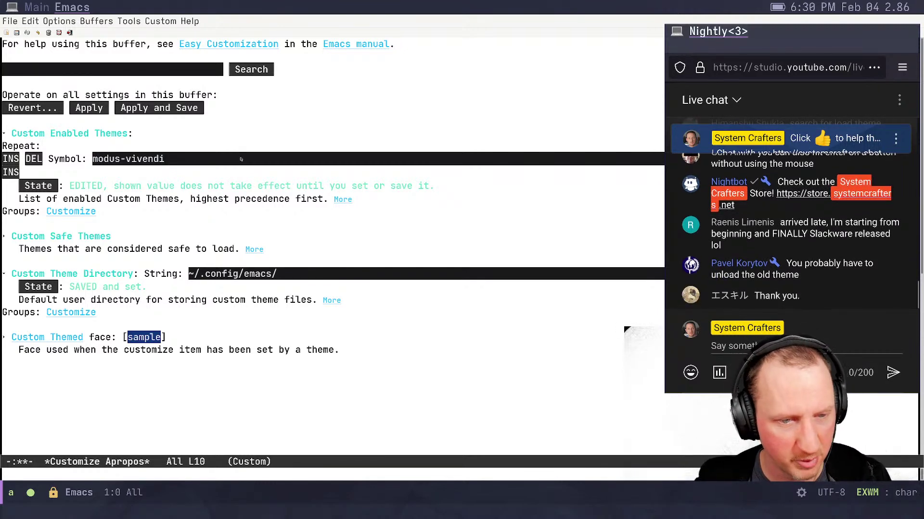
{"action": "key", "text": "Down"}
{"action": "key", "text": "Up"}
{"action": "key", "text": "Up"}
{"action": "key", "text": "Up"}
{"action": "key", "text": "Down"}
{"action": "key", "text": "Down"}
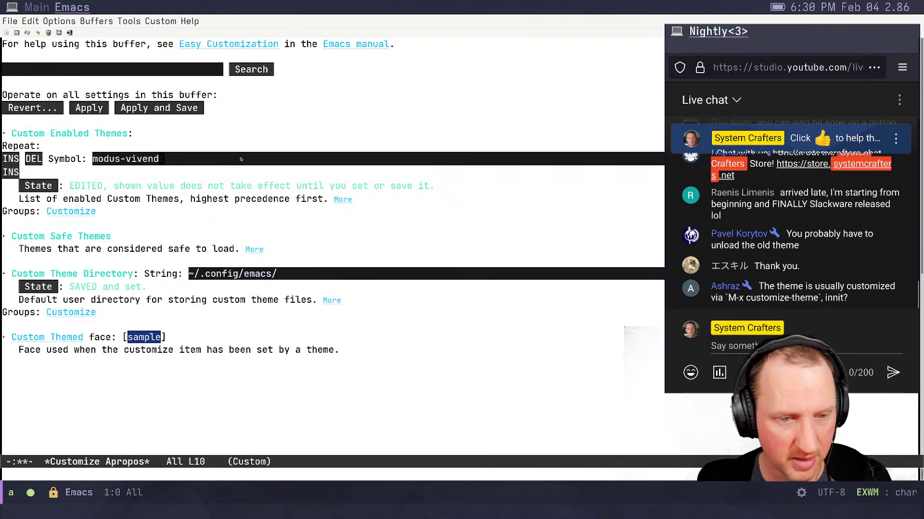
Remove the modus-vivendi entry from Custom Enabled Themes and save the empty list for future sessions
{"action": "key", "text": "BackSpace"}
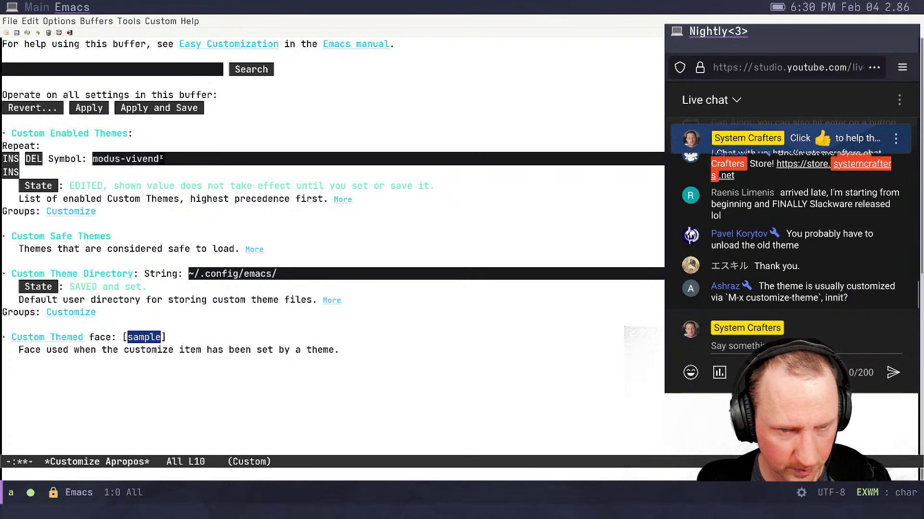
{"action": "left_click", "coordinate": [39, 159]}
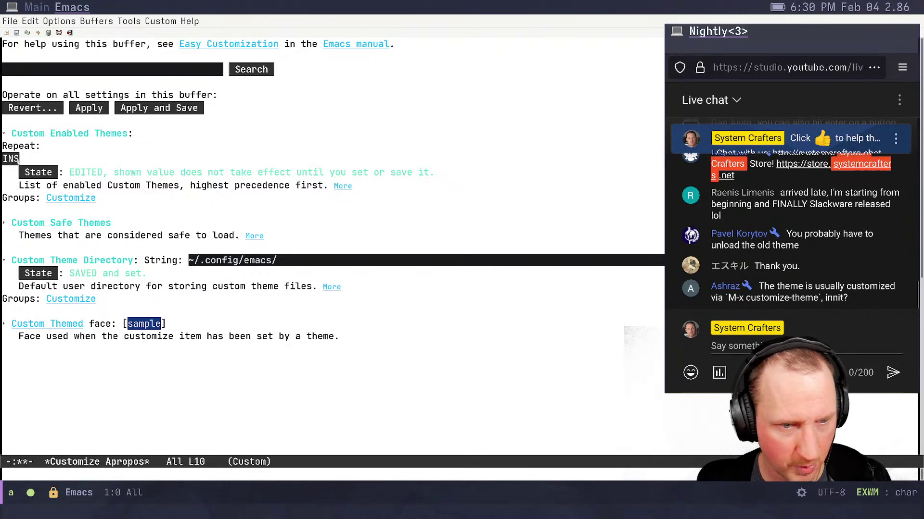
{"action": "left_click", "coordinate": [38, 172]}
{"action": "left_click", "coordinate": [51, 207]}
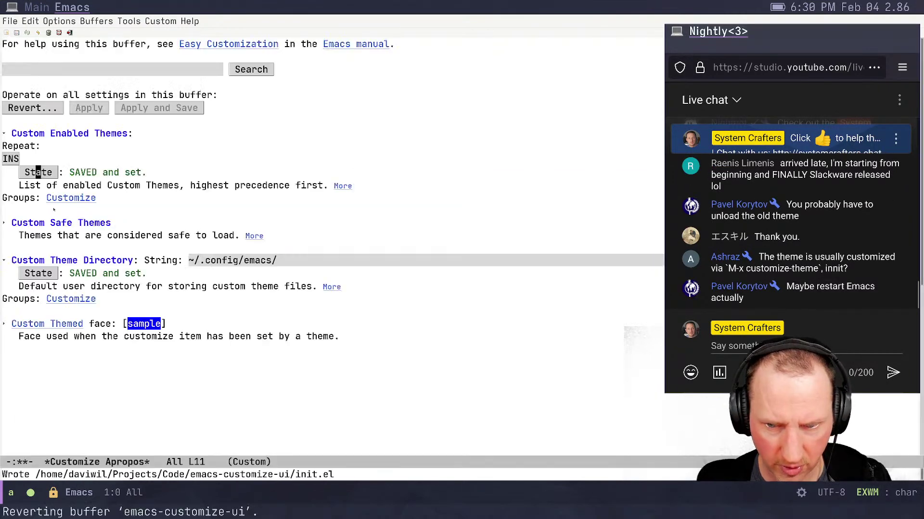
Run customize-themes, enable the modus-vivendi theme, and save the theme settings
{"action": "key", "text": "alt+x"}
{"action": "type", "text": "customize-themes"}
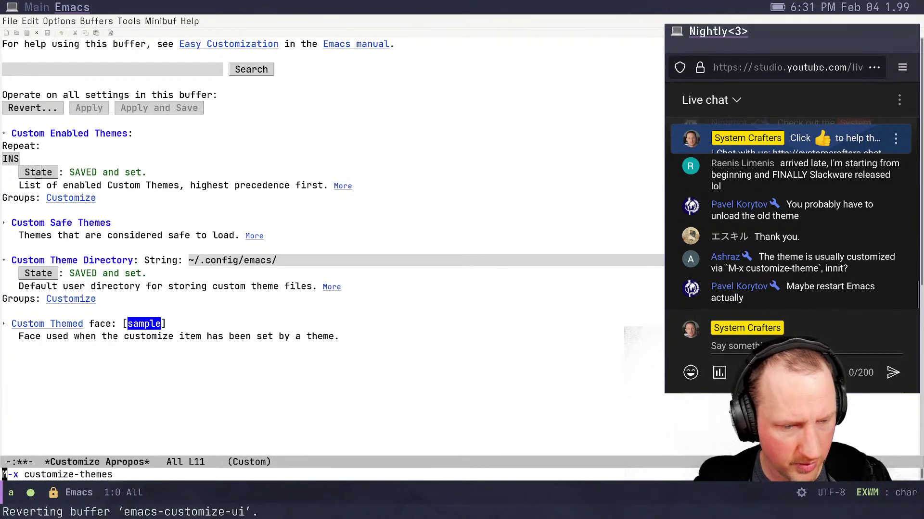
{"action": "key", "text": "Return"}
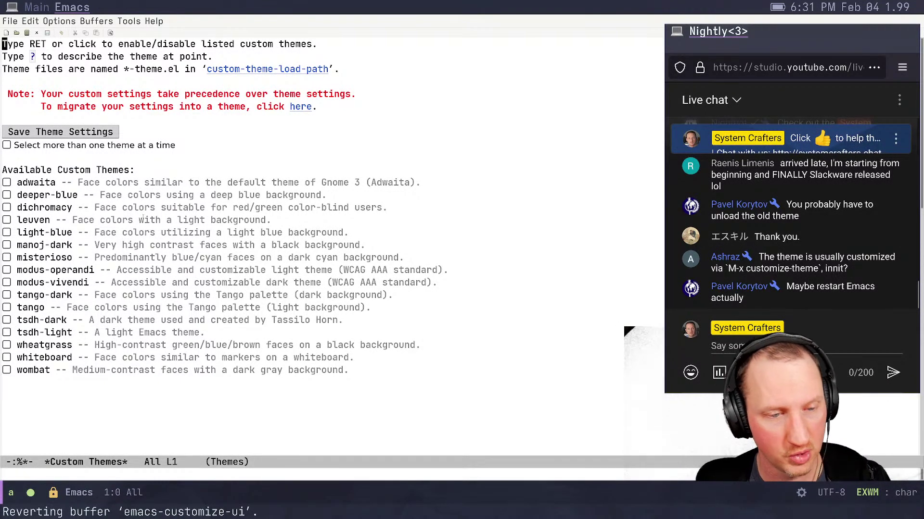
{"action": "left_click", "coordinate": [7, 283]}
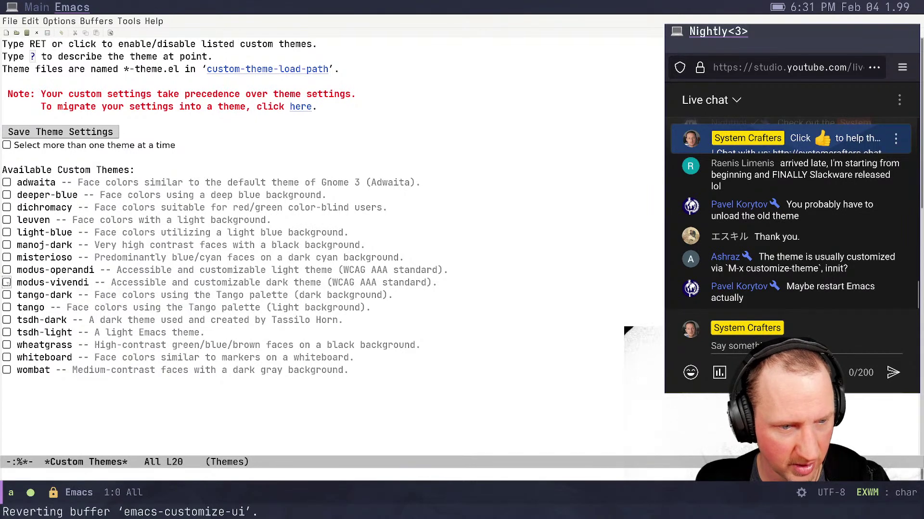
{"action": "left_click", "coordinate": [68, 133]}
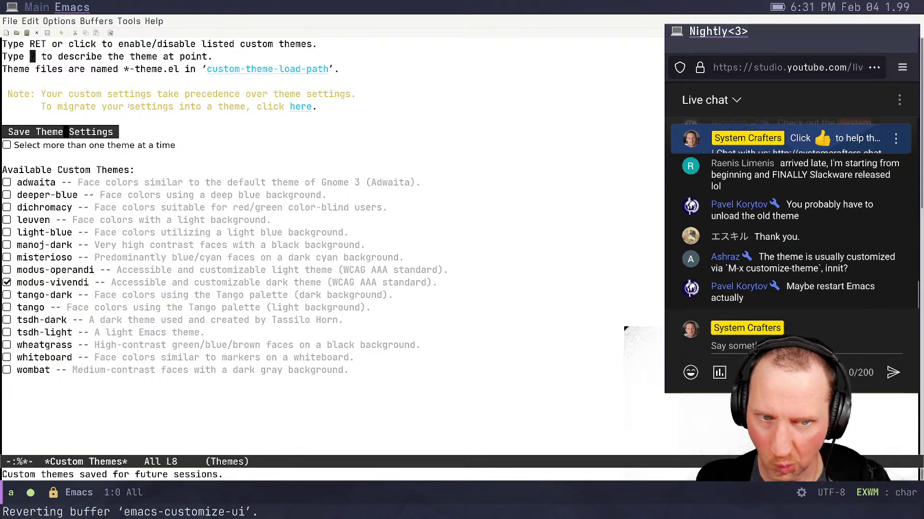
Review the note on custom settings precedence, save the custom themes again, and close the Custom Themes buffer
{"action": "left_click", "coordinate": [159, 94]}
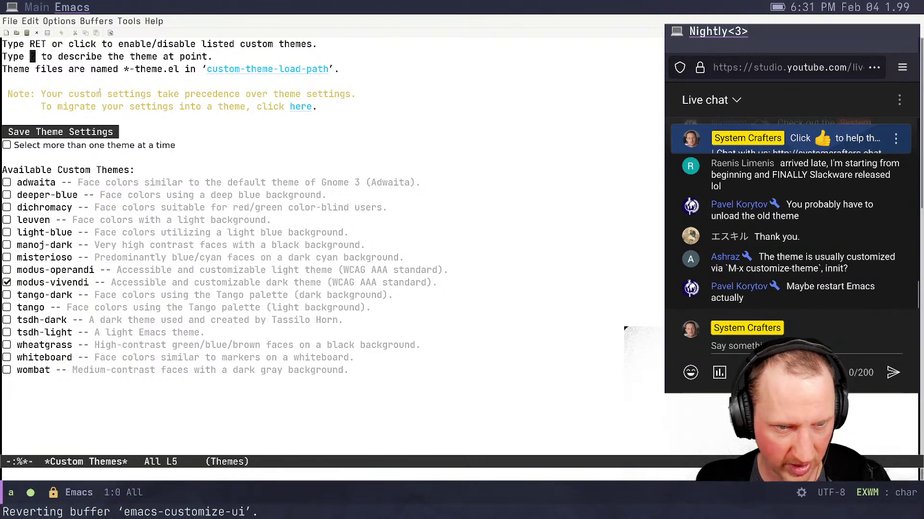
{"action": "left_click_drag", "start_coordinate": [99, 94], "coordinate": [182, 107]}
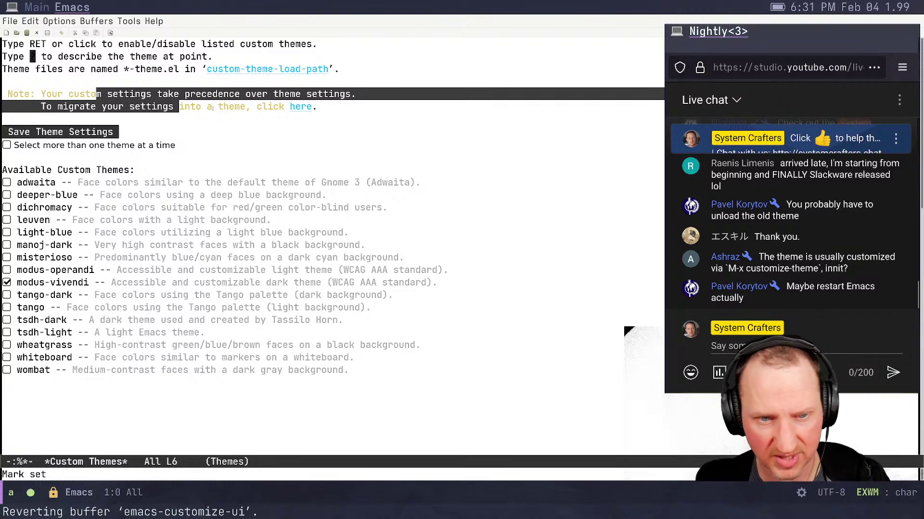
{"action": "left_click", "coordinate": [248, 107]}
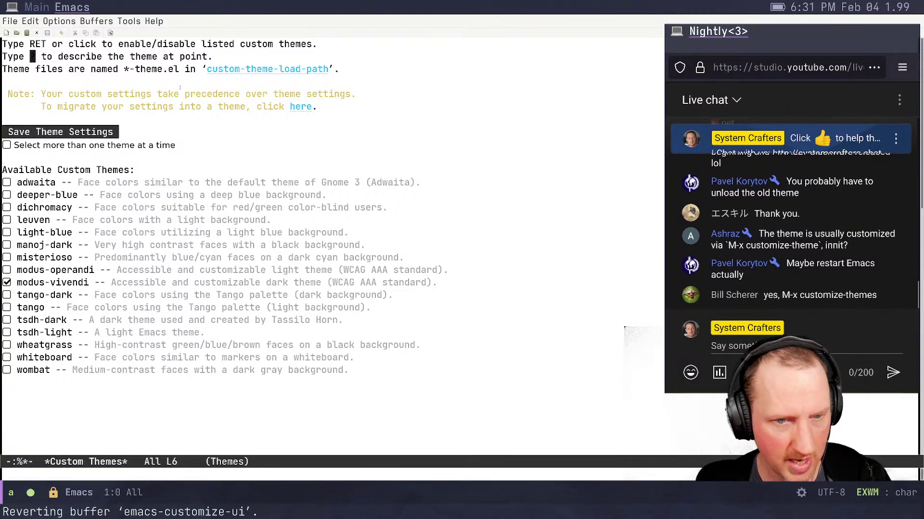
{"action": "left_click", "coordinate": [137, 95]}
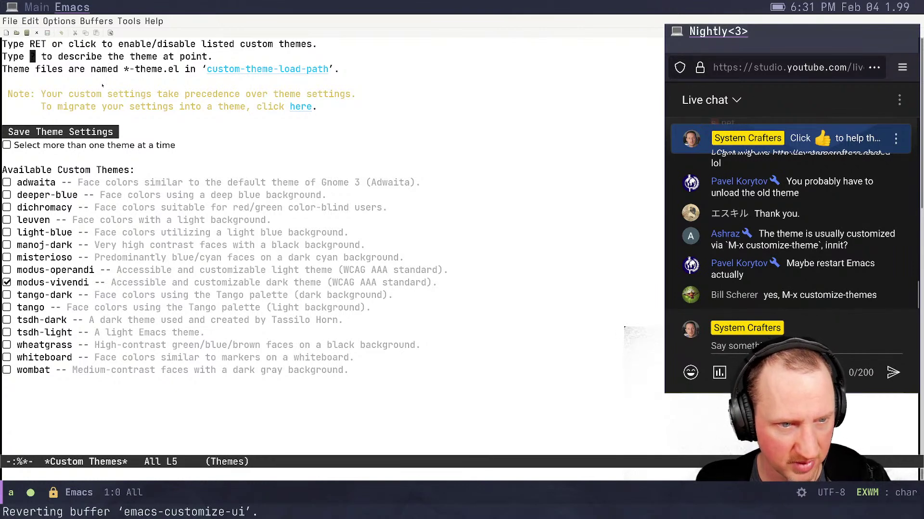
{"action": "key", "text": "ctrl+x"}
{"action": "key", "text": "ctrl+s"}
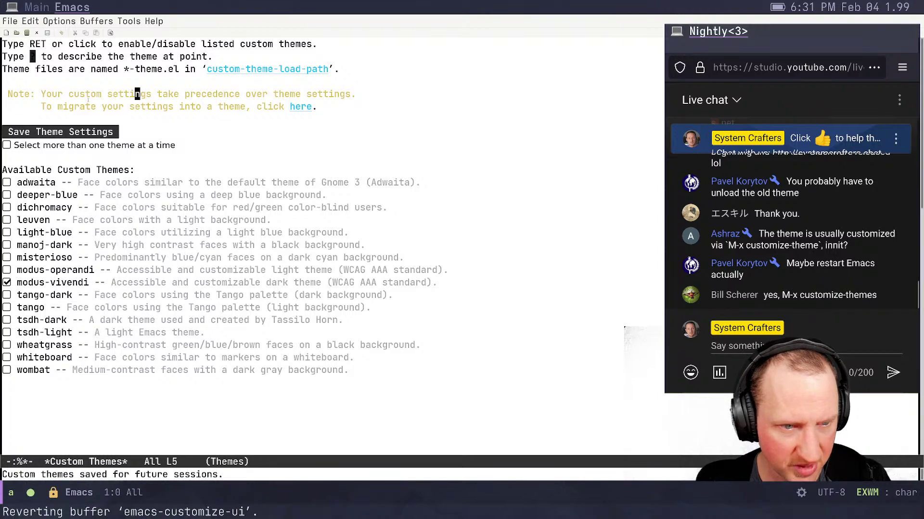
{"action": "key", "text": "q"}
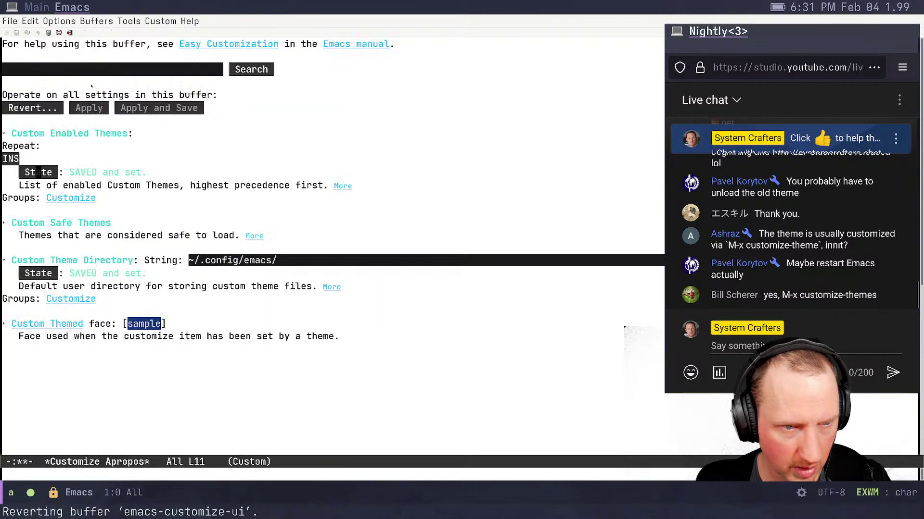
Save all settings in the Customize Apropos buffer, confirming with yes
{"action": "key", "text": "ctrl+x"}
{"action": "key", "text": "ctrl+s"}
{"action": "type", "text": "yes"}
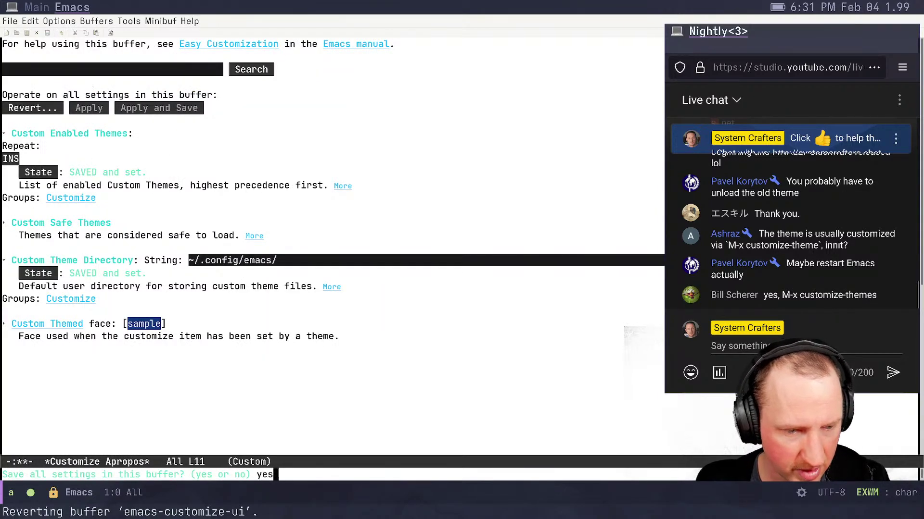
{"action": "key", "text": "Return"}
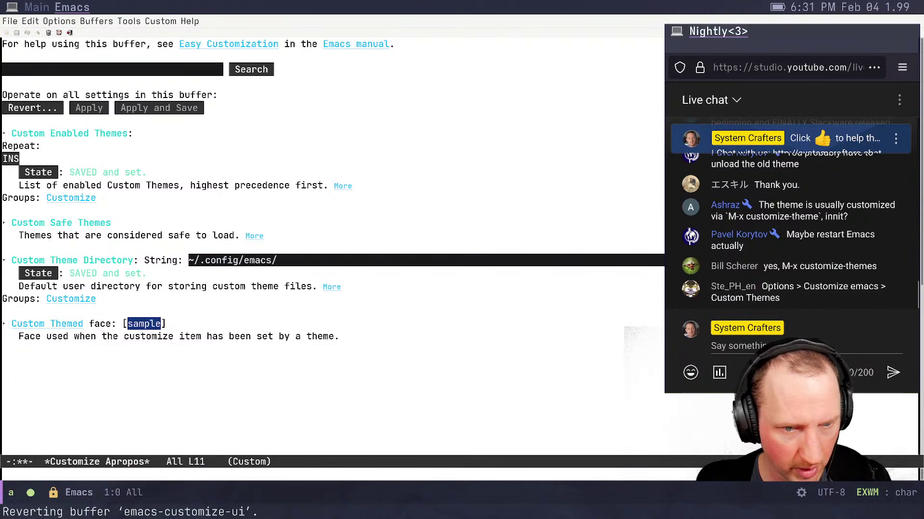
Quit the customized Emacs session and relaunch it from the terminal with ./run-emacs.sh
{"action": "key", "text": "ctrl+x"}
{"action": "key", "text": "ctrl+c"}
{"action": "key", "text": "Up"}
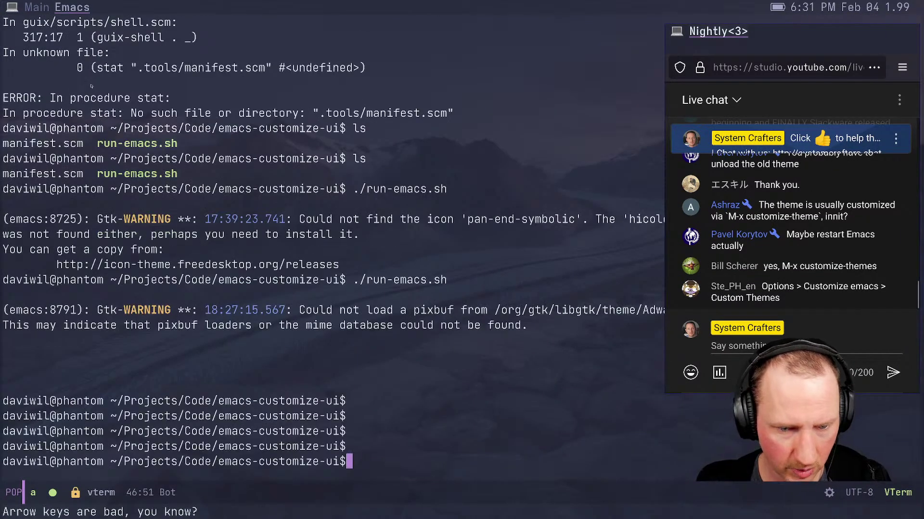
{"action": "key", "text": "ctrl+p"}
{"action": "key", "text": "Return"}
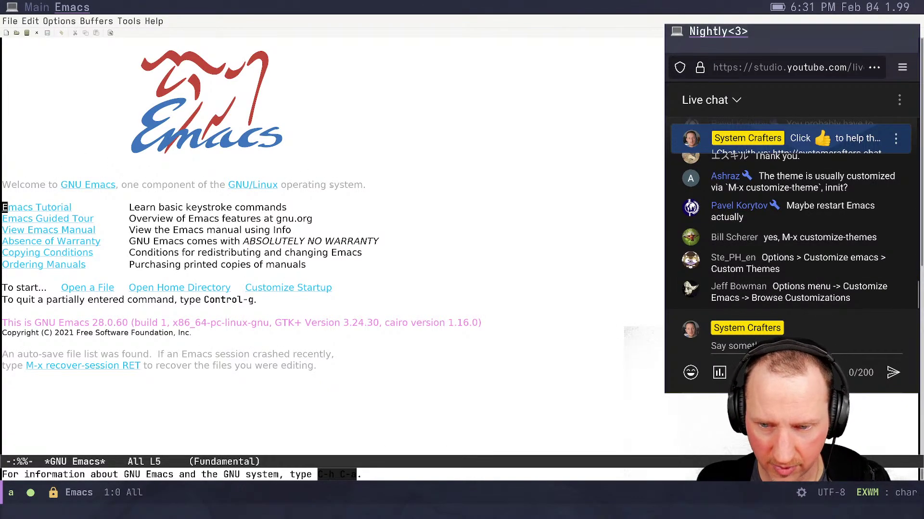
Open the list of available themes in the restarted session with the customize-themes command
{"action": "left_click", "coordinate": [284, 229]}
{"action": "key", "text": "alt+x"}
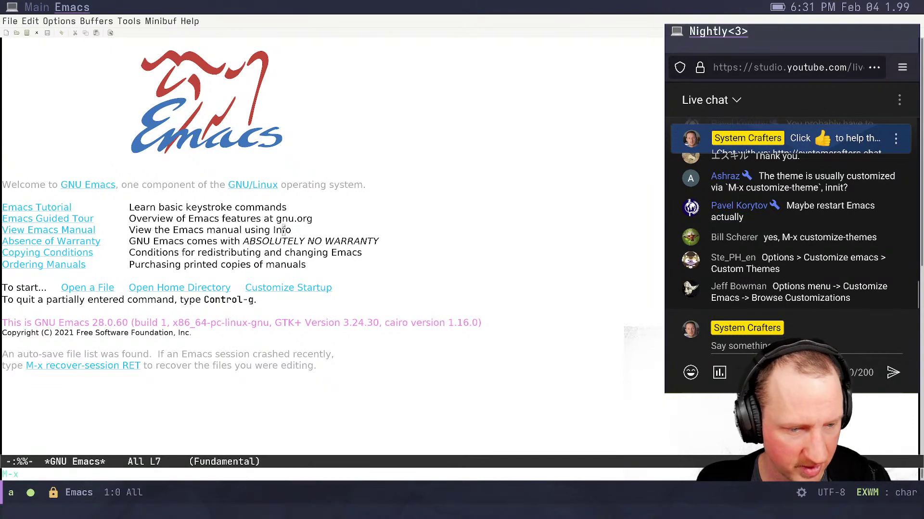
{"action": "type", "text": "cu"}
{"action": "key", "text": "Up"}
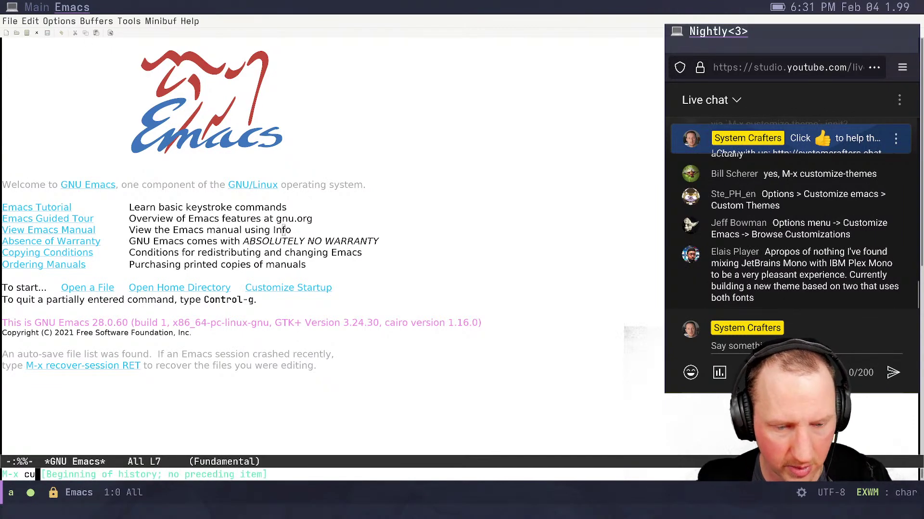
{"action": "type", "text": "stomize-themes"}
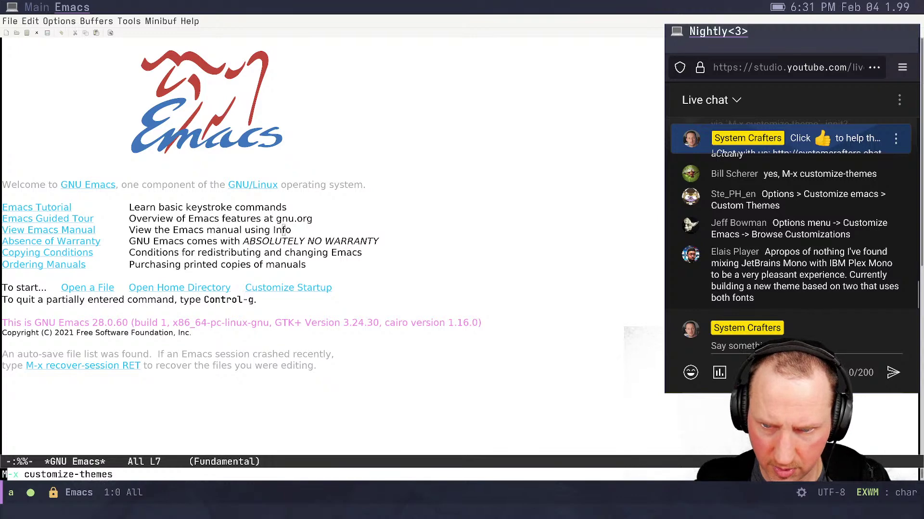
{"action": "key", "text": "Return"}
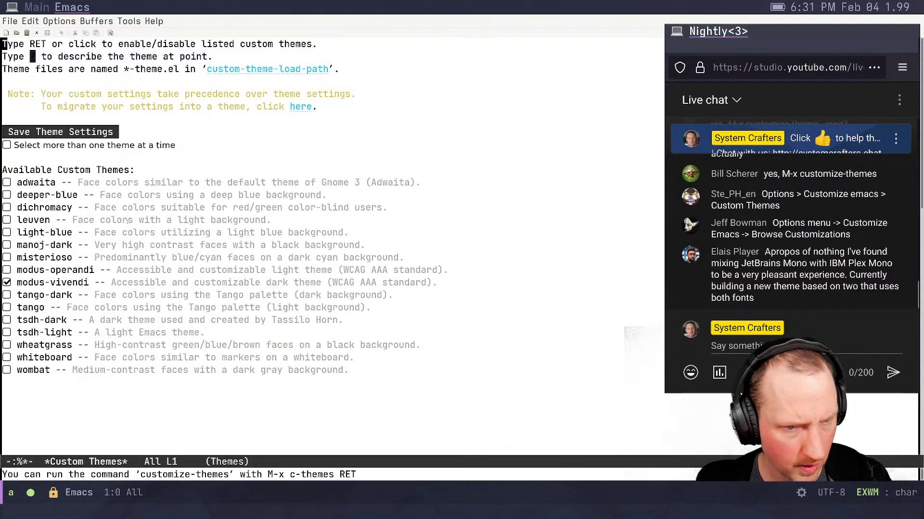
Disable the modus-vivendi theme, then enable and disable deeper-blue as a trial
{"action": "left_click", "coordinate": [7, 283]}
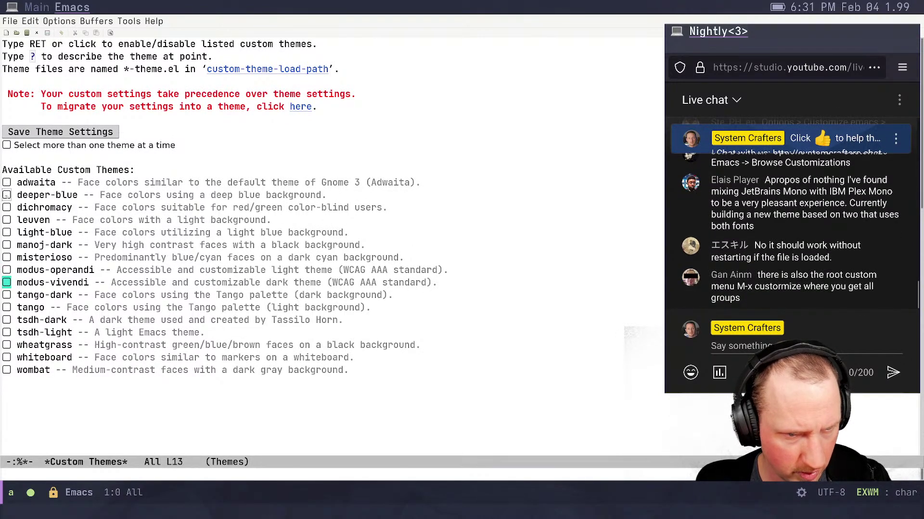
{"action": "left_click", "coordinate": [6, 195]}
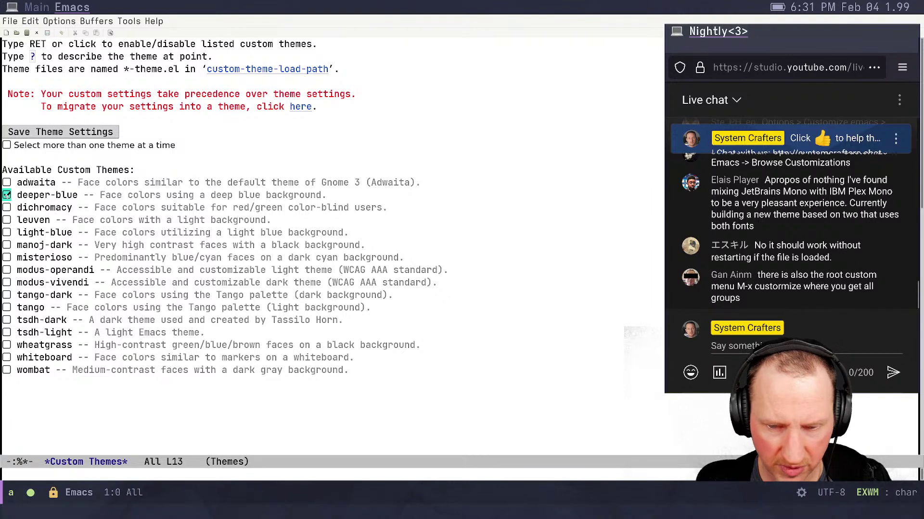
{"action": "left_click", "coordinate": [7, 195]}
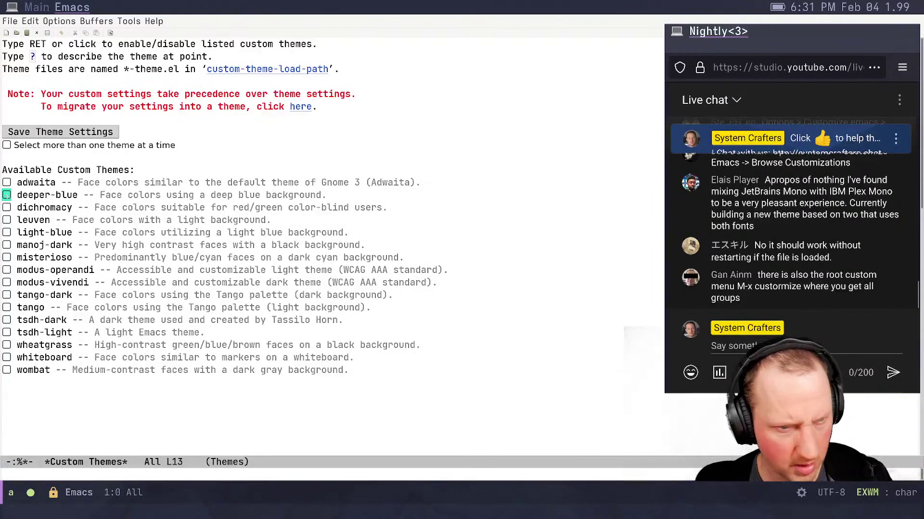
Toggle the adwaita theme on and off as a trial, then enable the modus-vivendi theme again
{"action": "left_click", "coordinate": [7, 195]}
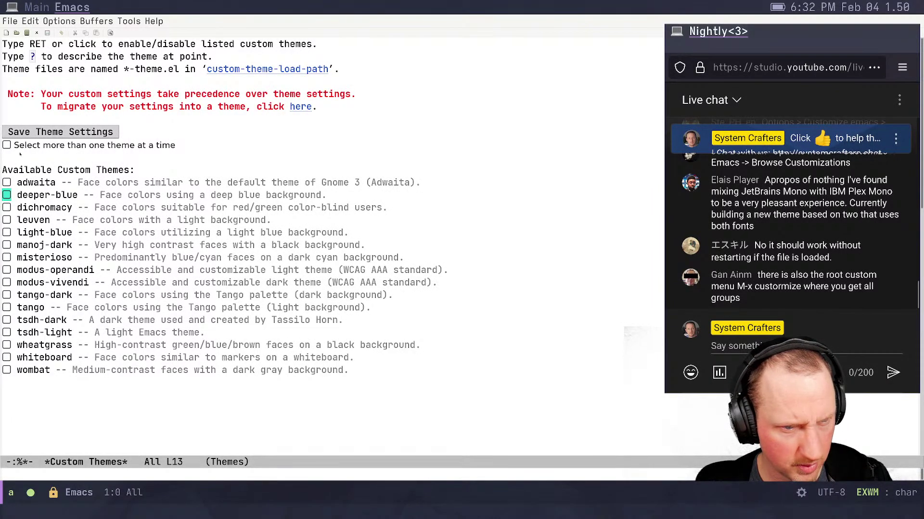
{"action": "left_click", "coordinate": [7, 182]}
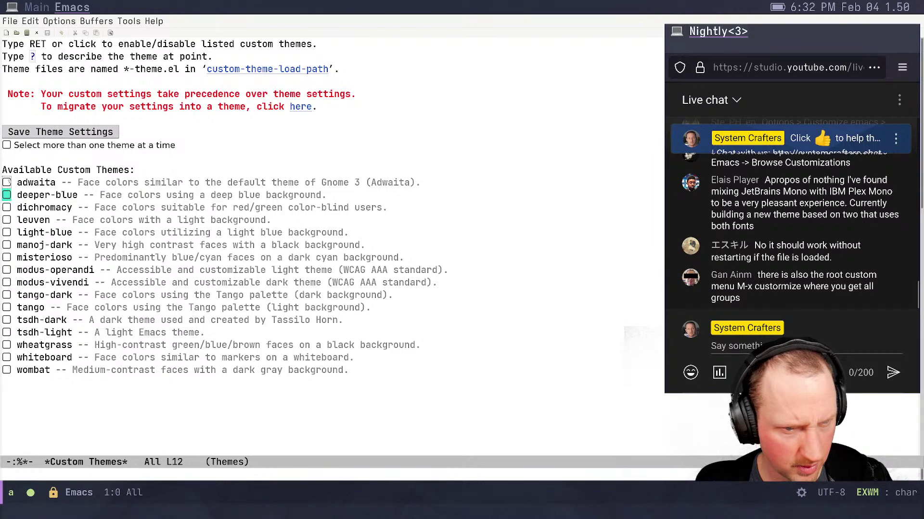
{"action": "left_click", "coordinate": [6, 182]}
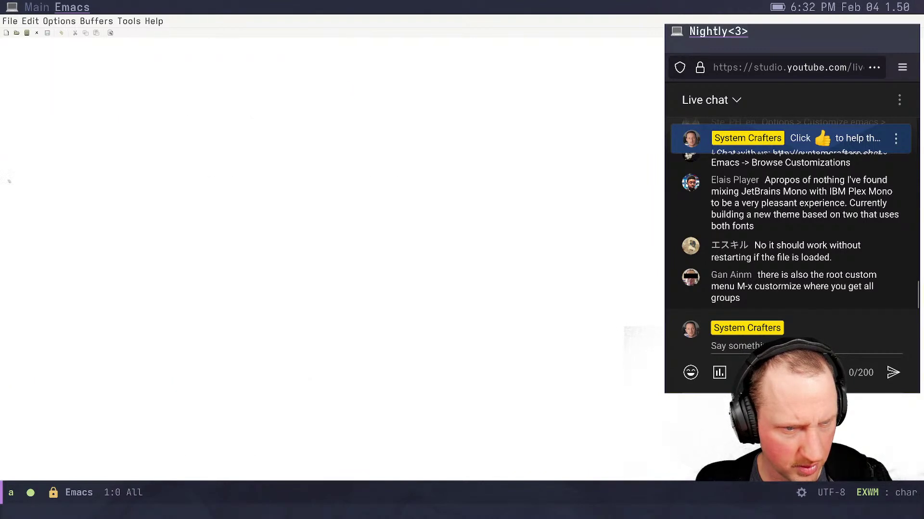
{"action": "left_click", "coordinate": [53, 132]}
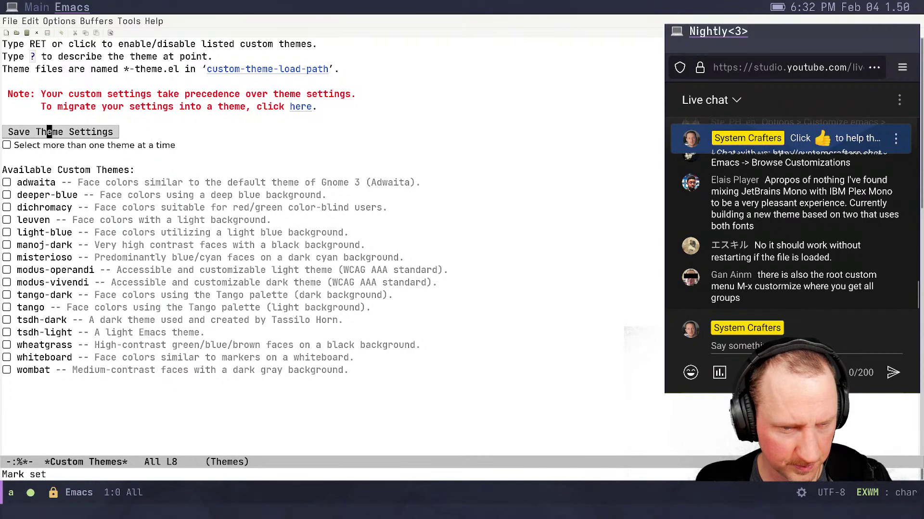
{"action": "left_click", "coordinate": [170, 106]}
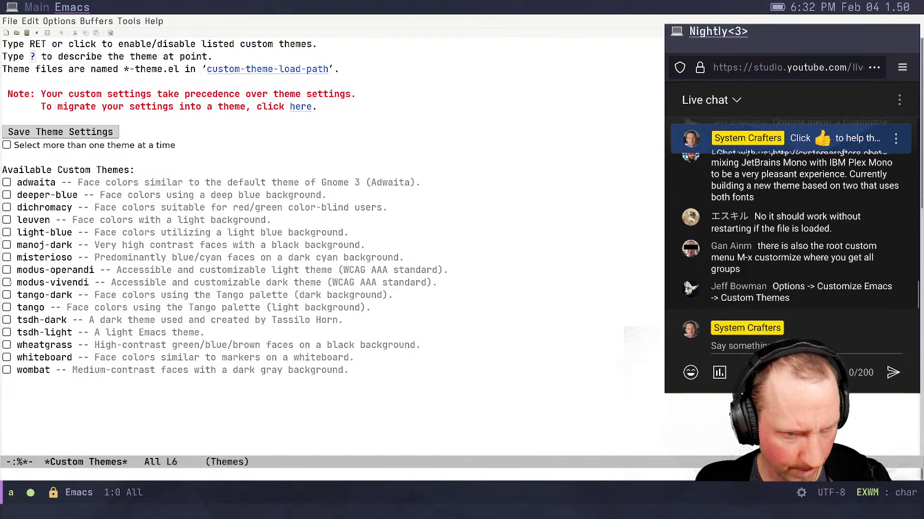
{"action": "left_click", "coordinate": [7, 282]}
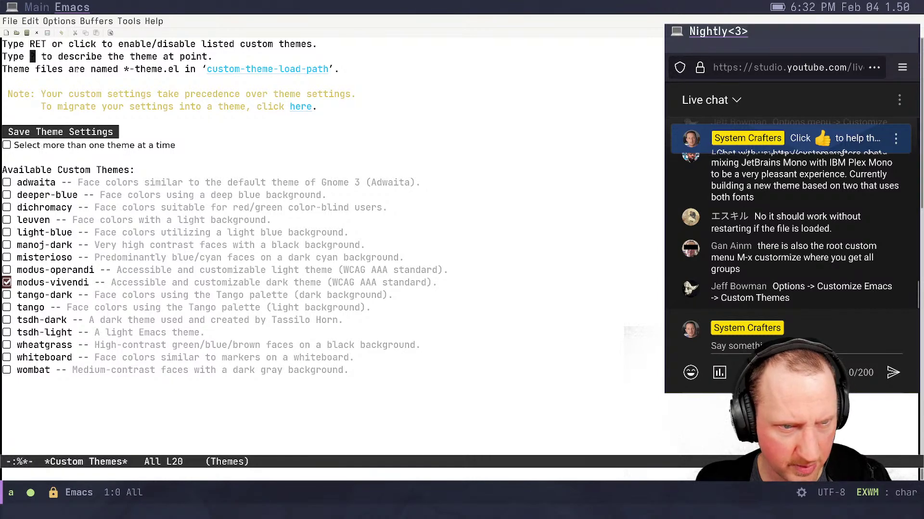
{"action": "left_click", "coordinate": [55, 21]}
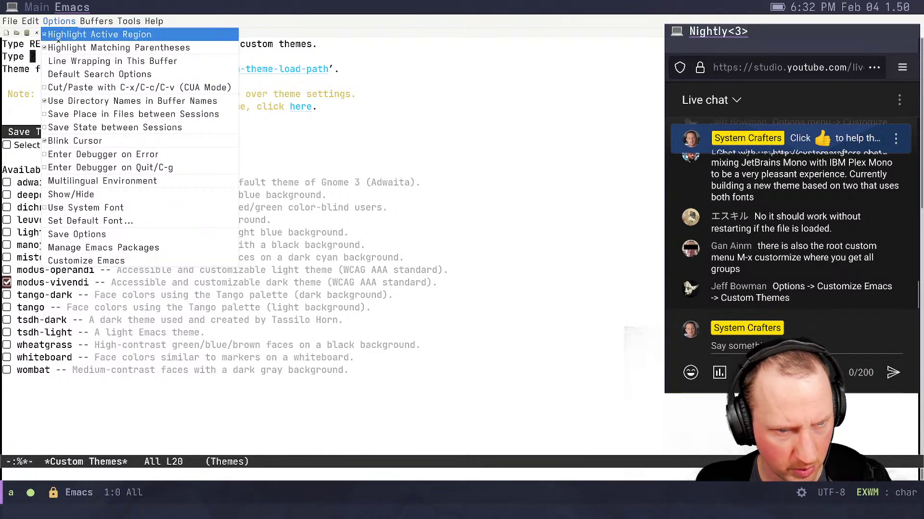
{"action": "mouse_move", "coordinate": [87, 262]}
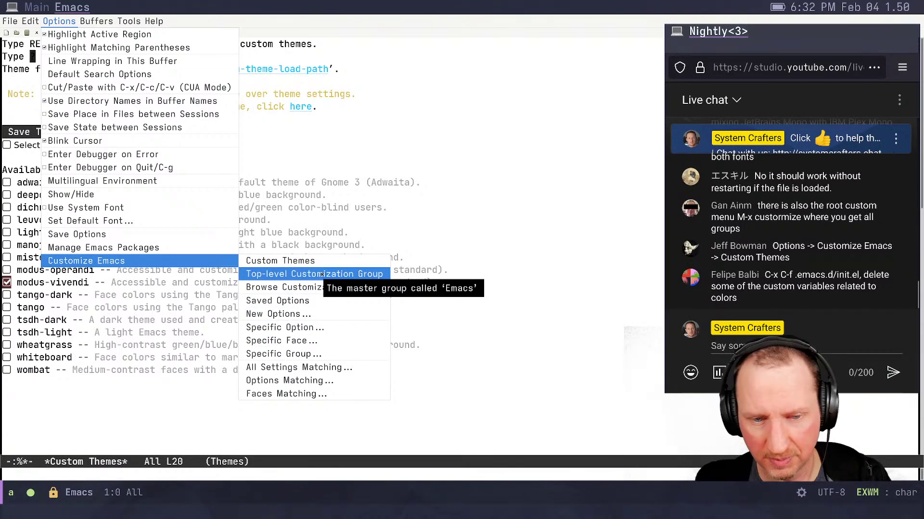
{"action": "left_click", "coordinate": [526, 255]}
{"action": "left_click", "coordinate": [485, 262]}
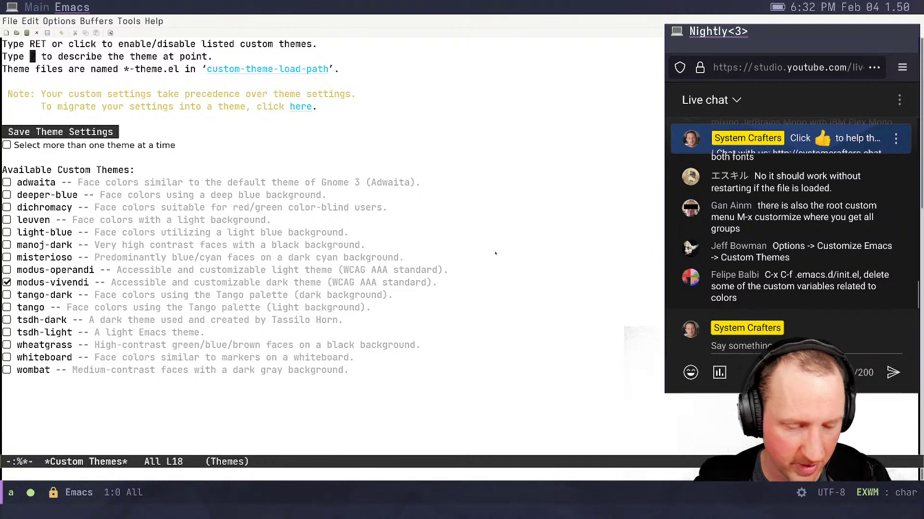
Open the init.el file for editing
{"action": "key", "text": "ctrl+x"}
{"action": "key", "text": "ctrl+f"}
{"action": "type", "text": "init.el"}
{"action": "key", "text": "Return"}
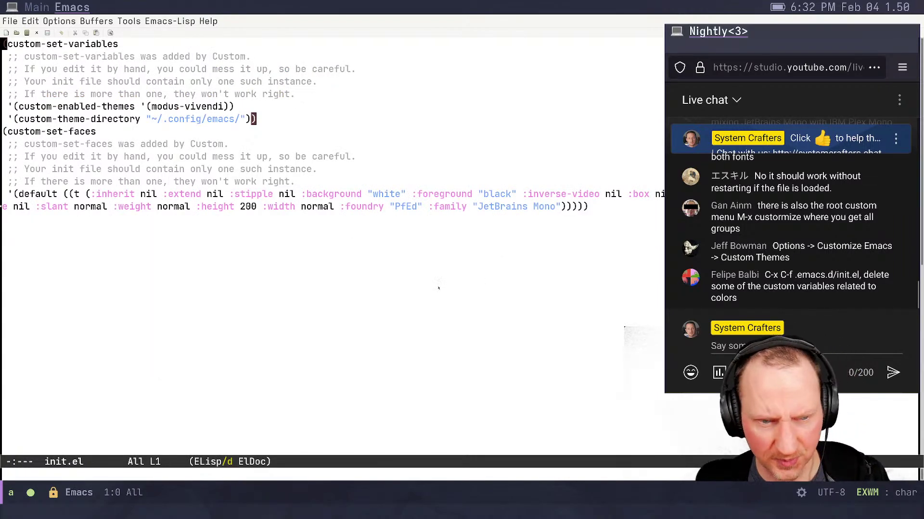
Examine the custom theme variables and the default face definition in init.el
{"action": "left_click", "coordinate": [81, 193]}
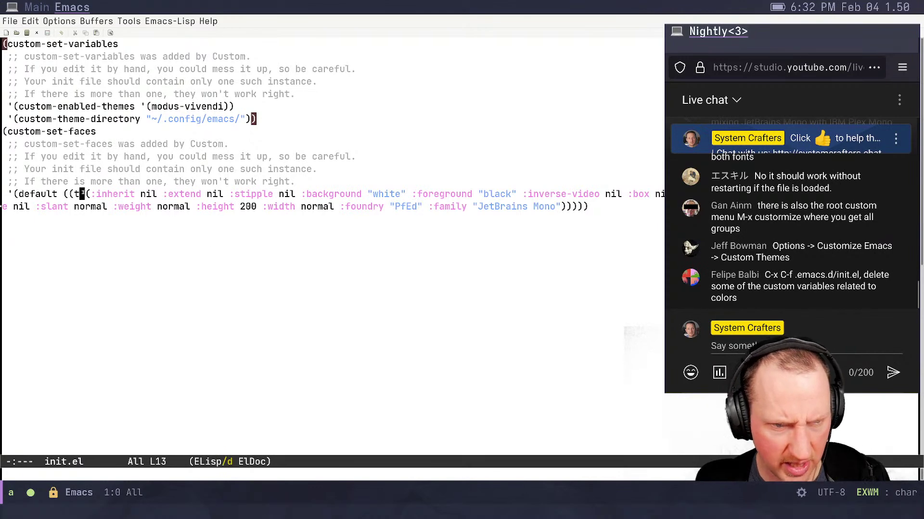
{"action": "type", "text": "l"}
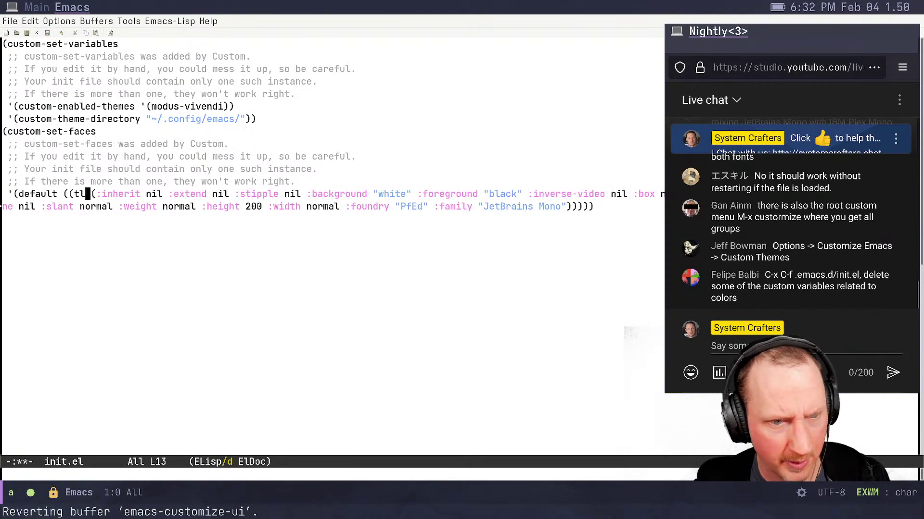
{"action": "key", "text": "BackSpace"}
{"action": "key", "text": "Up"}
{"action": "key", "text": "Up"}
{"action": "key", "text": "Up"}
{"action": "key", "text": "Up"}
{"action": "key", "text": "Up"}
{"action": "key", "text": "Up"}
{"action": "key", "text": "Up"}
{"action": "key", "text": "Up"}
{"action": "key", "text": "Up"}
{"action": "key", "text": "Up"}
{"action": "key", "text": "Up"}
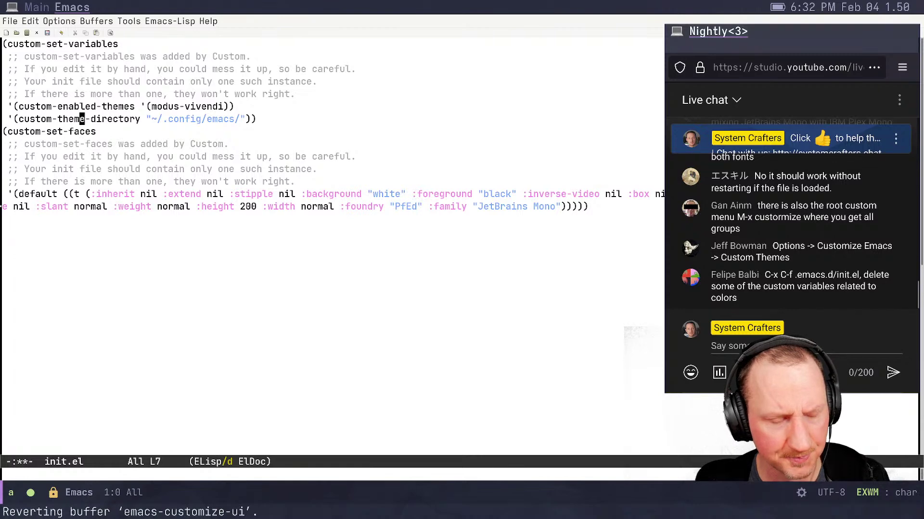
{"action": "key", "text": "Down"}
{"action": "key", "text": "Down"}
{"action": "key", "text": "Down"}
{"action": "key", "text": "Down"}
{"action": "key", "text": "Down"}
{"action": "key", "text": "Down"}
{"action": "key", "text": "Down"}
{"action": "key", "text": "Down"}
{"action": "key", "text": "Down"}
{"action": "key", "text": "Down"}
{"action": "key", "text": "Down"}
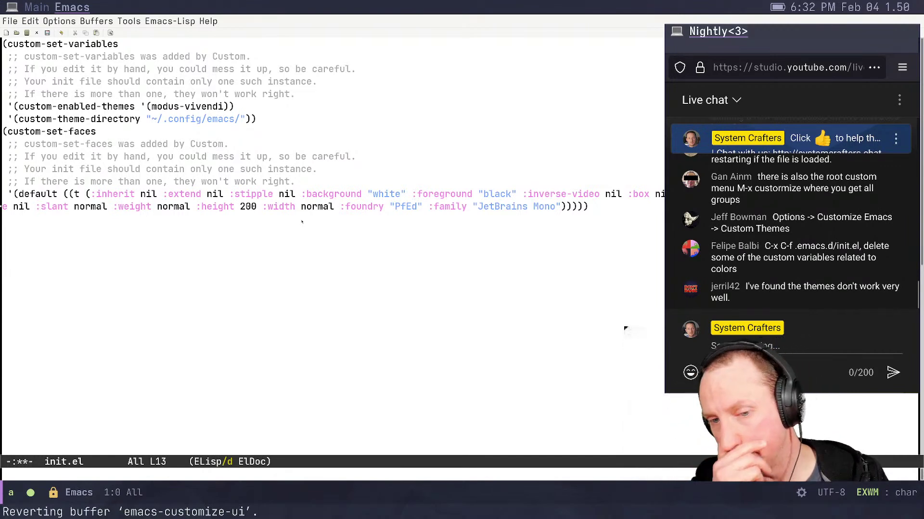
Delete the :background, :foreground and :inverse-video attributes from the default face in init.el and save the file
{"action": "left_click", "coordinate": [409, 194]}
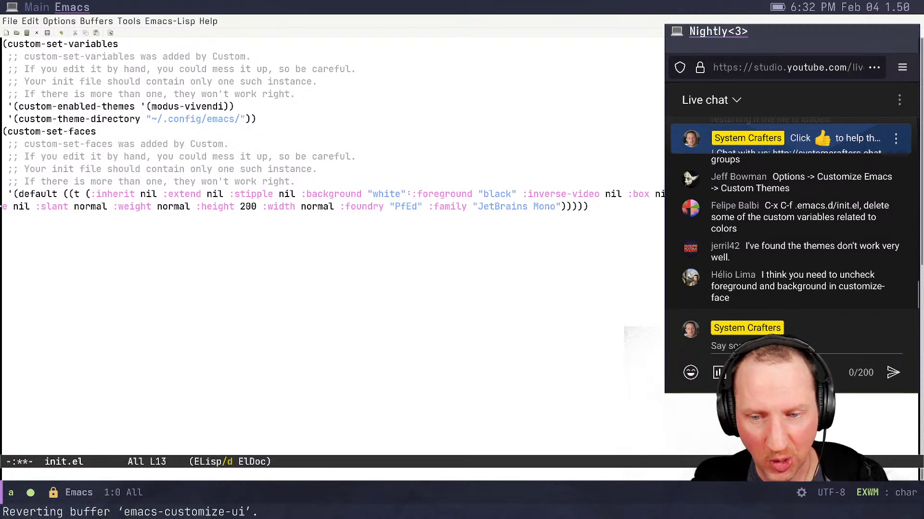
{"action": "key", "text": "BackSpace"}
{"action": "key", "text": "BackSpace"}
{"action": "key", "text": "BackSpace"}
{"action": "key", "text": "BackSpace"}
{"action": "key", "text": "BackSpace"}
{"action": "key", "text": "BackSpace"}
{"action": "key", "text": "BackSpace"}
{"action": "key", "text": "BackSpace"}
{"action": "key", "text": "BackSpace"}
{"action": "key", "text": "BackSpace"}
{"action": "key", "text": "BackSpace"}
{"action": "key", "text": "BackSpace"}
{"action": "key", "text": "BackSpace"}
{"action": "key", "text": "BackSpace"}
{"action": "key", "text": "BackSpace"}
{"action": "key", "text": "BackSpace"}
{"action": "key", "text": "BackSpace"}
{"action": "key", "text": "BackSpace"}
{"action": "key", "text": "BackSpace"}
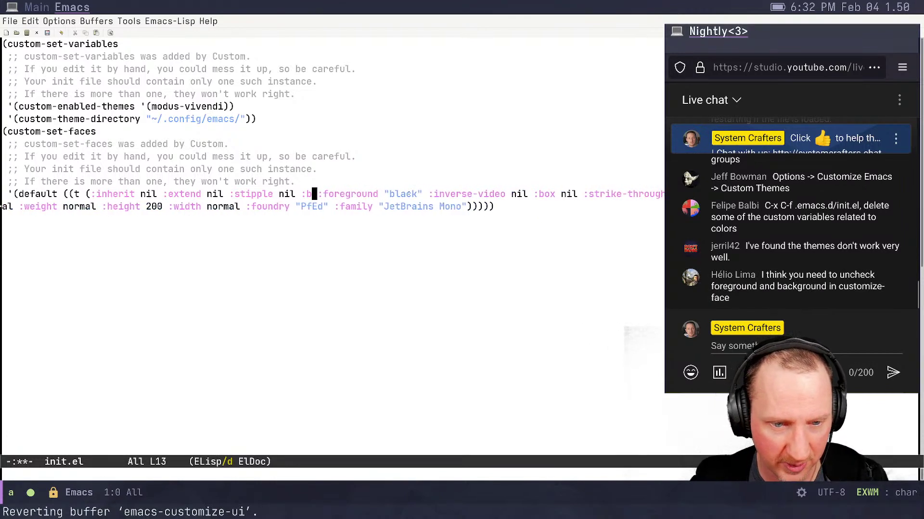
{"action": "key", "text": "Delete"}
{"action": "key", "text": "Delete"}
{"action": "key", "text": "Delete"}
{"action": "key", "text": "Delete"}
{"action": "key", "text": "Delete"}
{"action": "key", "text": "Delete"}
{"action": "key", "text": "Delete"}
{"action": "key", "text": "Delete"}
{"action": "key", "text": "Delete"}
{"action": "key", "text": "Delete"}
{"action": "key", "text": "Delete"}
{"action": "key", "text": "Delete"}
{"action": "key", "text": "Delete"}
{"action": "key", "text": "Delete"}
{"action": "key", "text": "Delete"}
{"action": "key", "text": "Delete"}
{"action": "key", "text": "Delete"}
{"action": "key", "text": "Delete"}
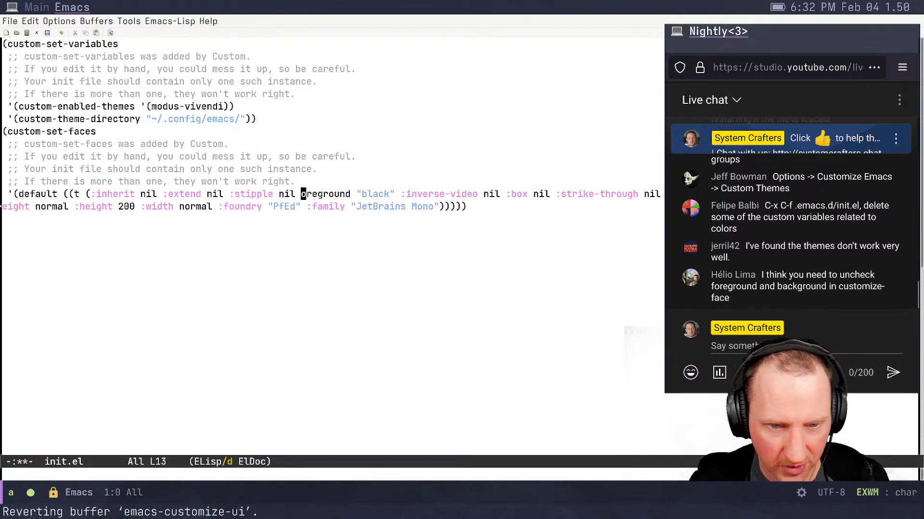
{"action": "key", "text": "Delete"}
{"action": "key", "text": "Delete"}
{"action": "key", "text": "Delete"}
{"action": "key", "text": "Delete"}
{"action": "key", "text": "Delete"}
{"action": "key", "text": "Delete"}
{"action": "key", "text": "Delete"}
{"action": "key", "text": "Delete"}
{"action": "key", "text": "Delete"}
{"action": "key", "text": "Delete"}
{"action": "key", "text": "Delete"}
{"action": "key", "text": "Delete"}
{"action": "key", "text": "Delete"}
{"action": "key", "text": "Delete"}
{"action": "key", "text": "Delete"}
{"action": "key", "text": "Delete"}
{"action": "key", "text": "Delete"}
{"action": "key", "text": "Delete"}
{"action": "key", "text": "Delete"}
{"action": "key", "text": "Delete"}
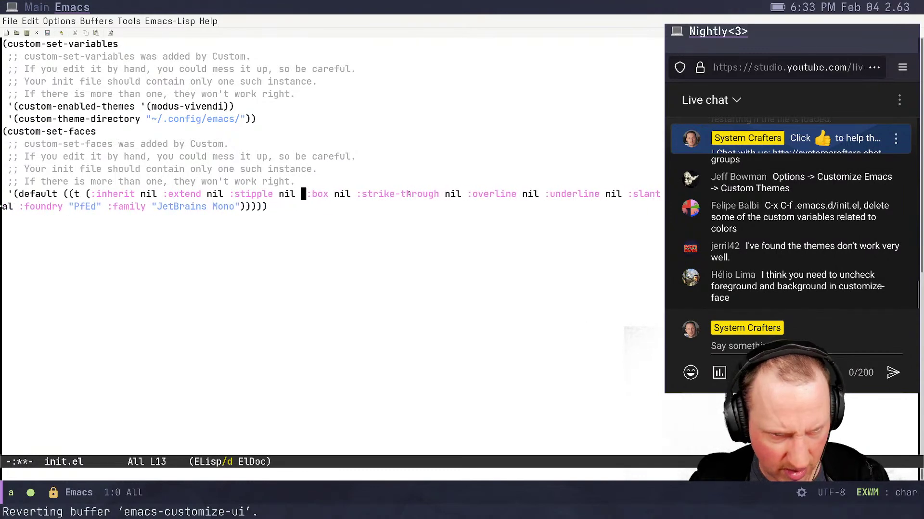
{"action": "key", "text": "ctrl+x"}
{"action": "key", "text": "ctrl+s"}
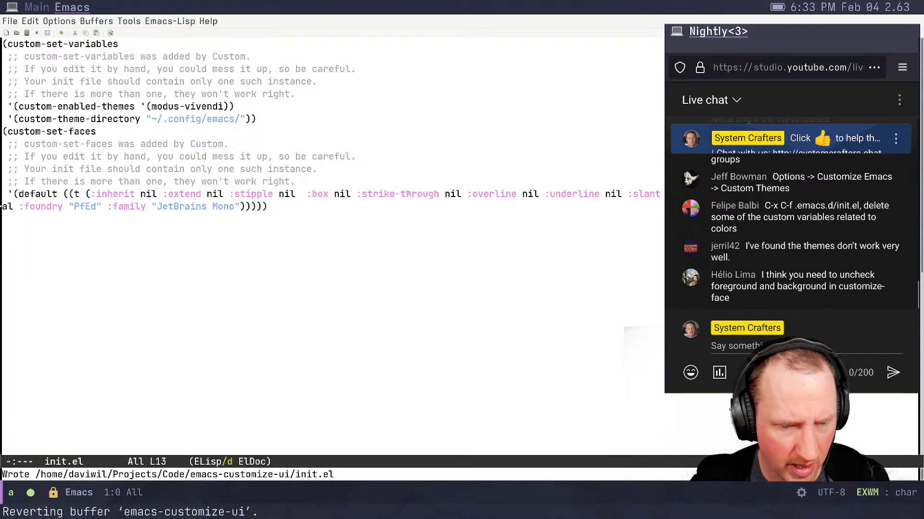
Quit the customized Emacs session and relaunch it to load the edited init.el
{"action": "key", "text": "ctrl+x"}
{"action": "key", "text": "ctrl+c"}
{"action": "key", "text": "Up"}
{"action": "key", "text": "Return"}
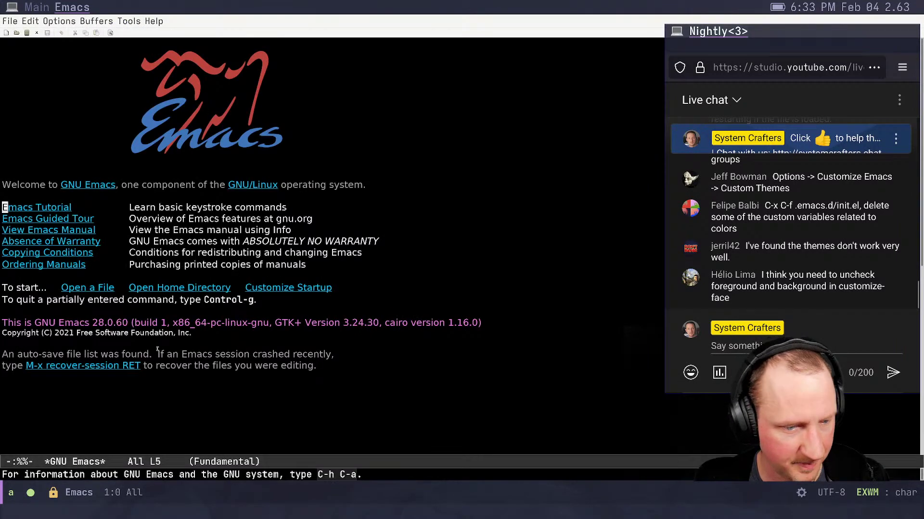
{"action": "left_click", "coordinate": [178, 219]}
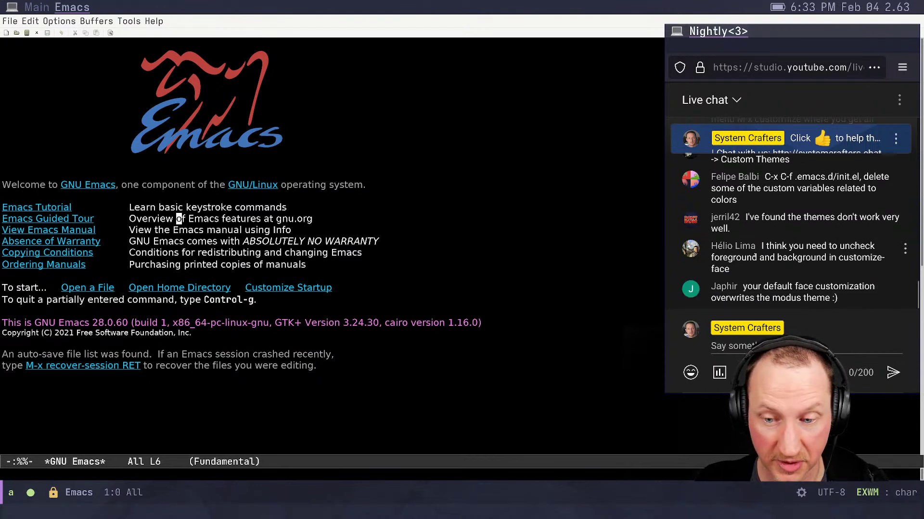
{"action": "left_click", "coordinate": [598, 294]}
{"action": "left_click", "coordinate": [540, 282]}
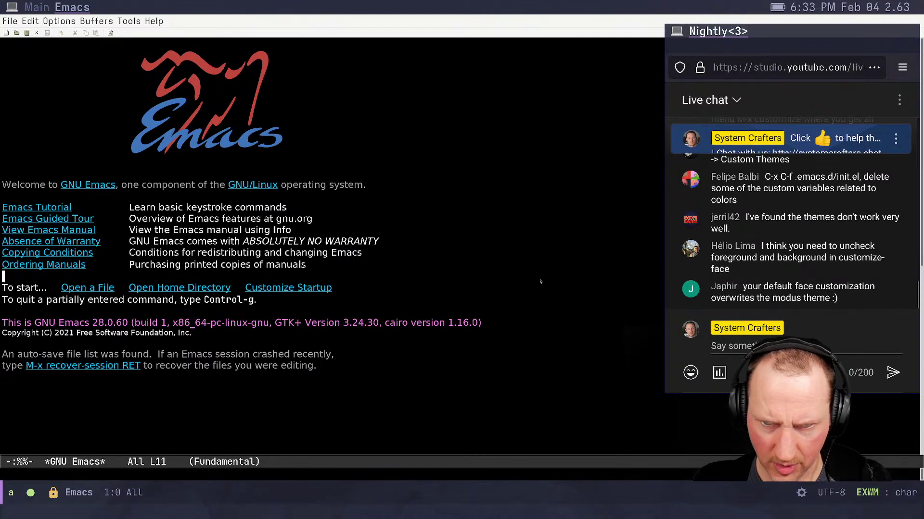
{"action": "left_click", "coordinate": [471, 255]}
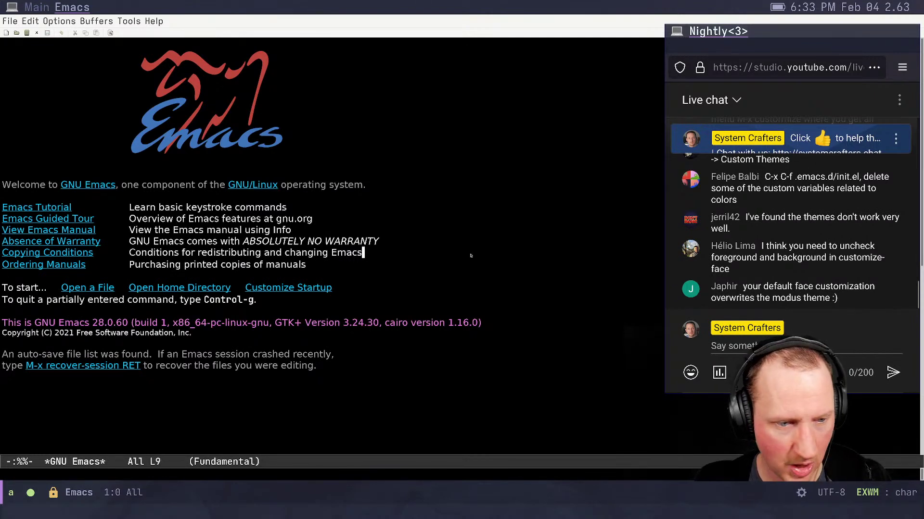
Open the top-level Emacs customization group with the customize command
{"action": "key", "text": "alt+x"}
{"action": "type", "text": "custom"}
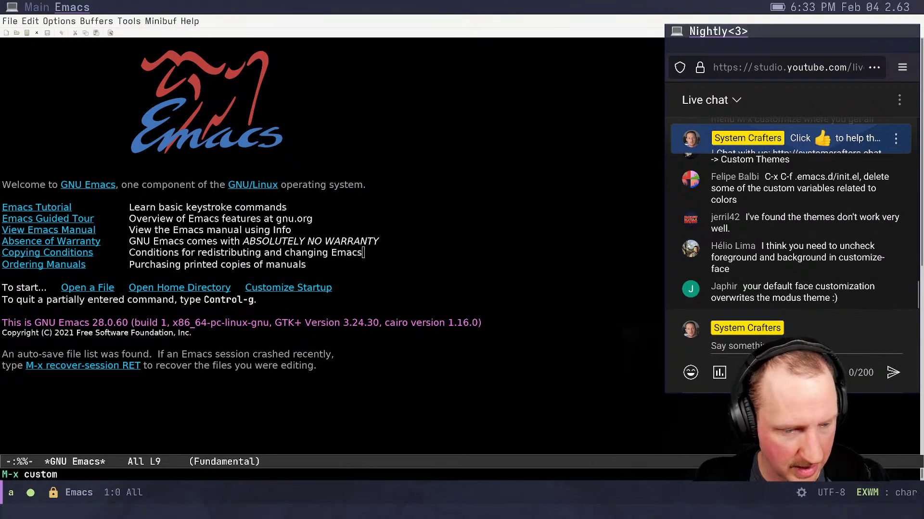
{"action": "type", "text": "ize"}
{"action": "key", "text": "Return"}
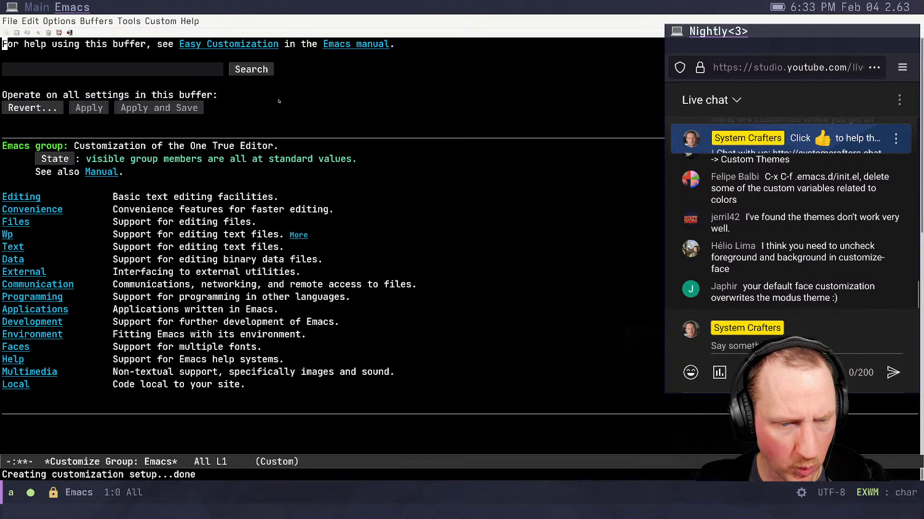
Check the Configuration Goals notes, then search the customization settings for "hook"
{"action": "key", "text": "ctrl+Tab"}
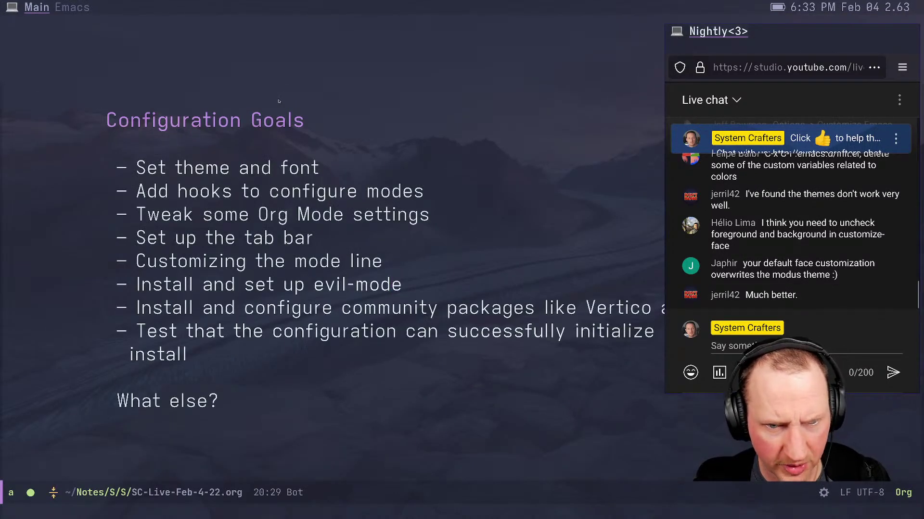
{"action": "key", "text": "ctrl+Tab"}
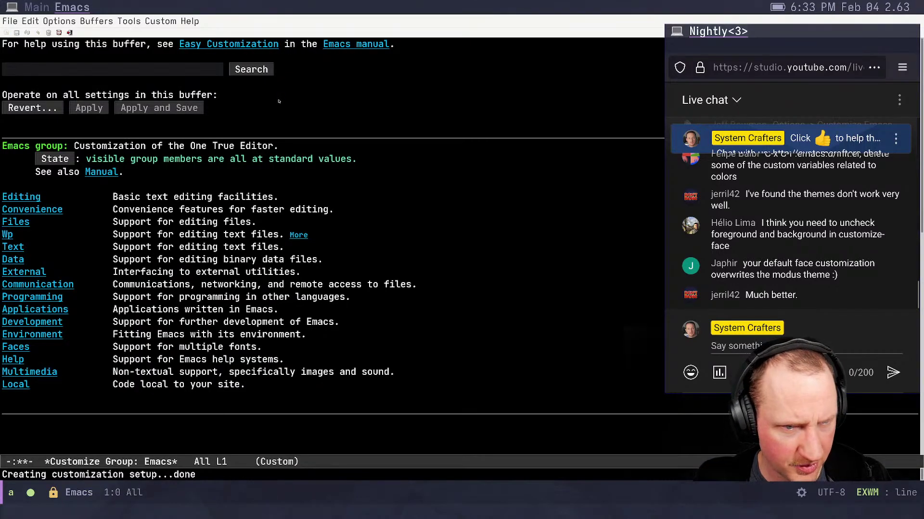
{"action": "left_click", "coordinate": [99, 69]}
{"action": "type", "text": "h"}
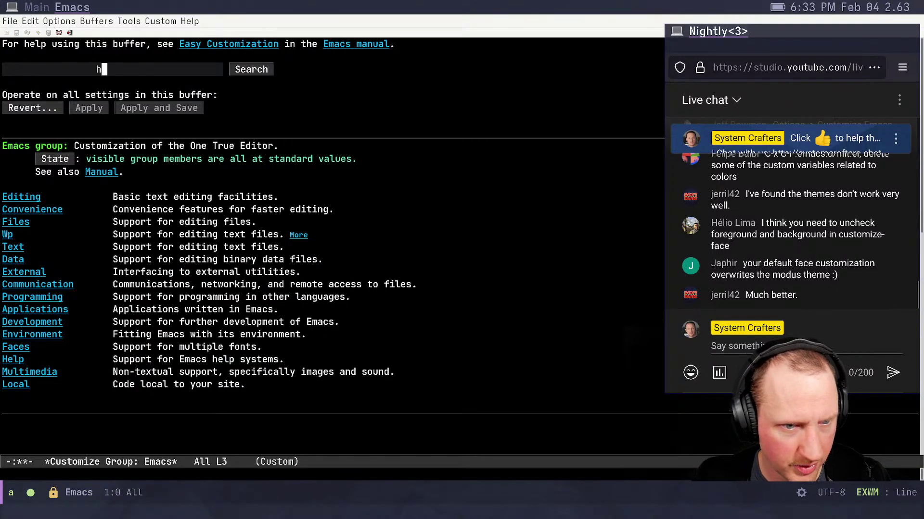
{"action": "type", "text": "ook"}
{"action": "key", "text": "Return"}
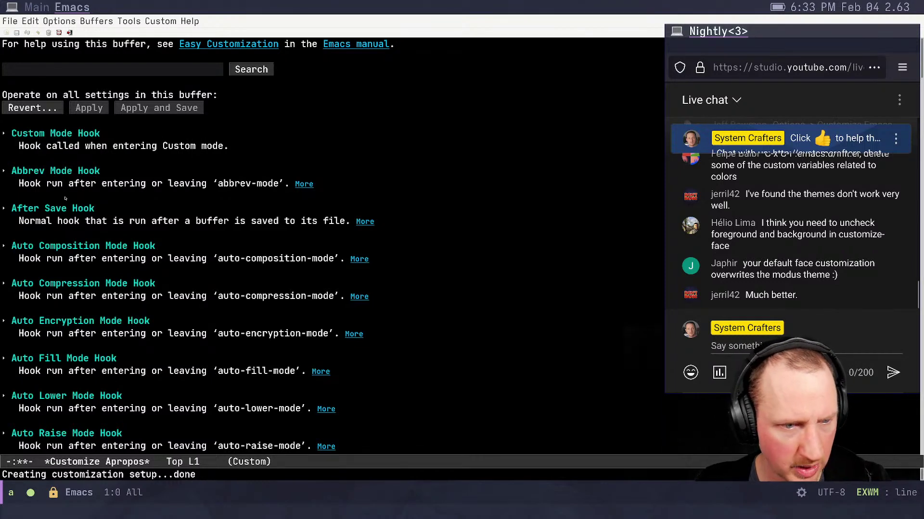
Expand After Save Hook, insert a new function entry at the end of its list, and show the hook's full description
{"action": "left_click", "coordinate": [79, 70]}
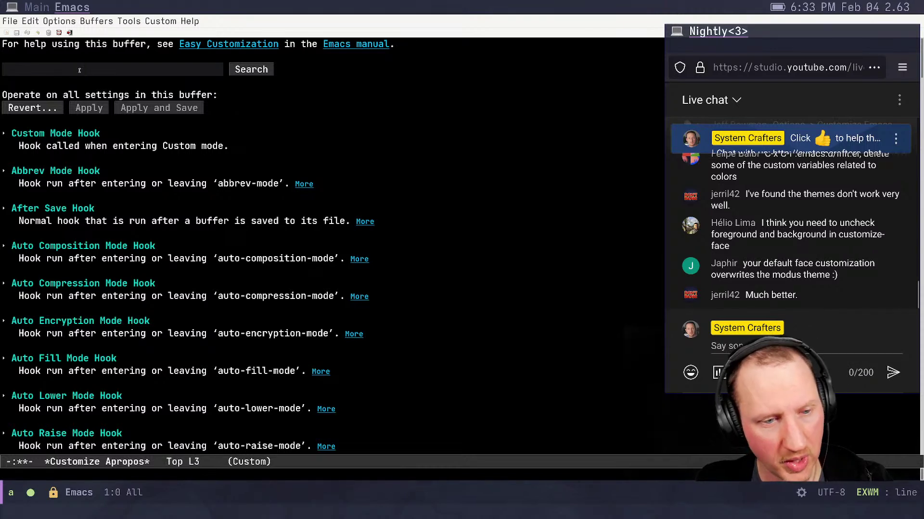
{"action": "left_click", "coordinate": [5, 209]}
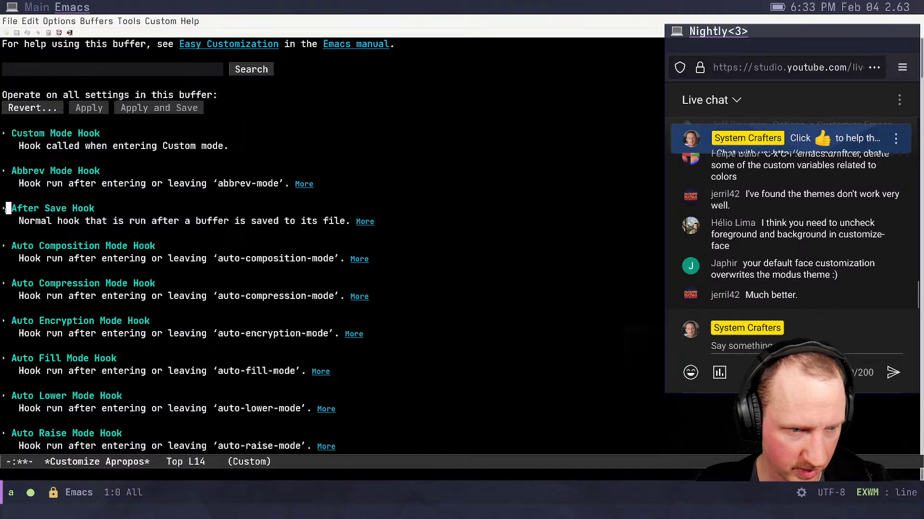
{"action": "left_click", "coordinate": [4, 209]}
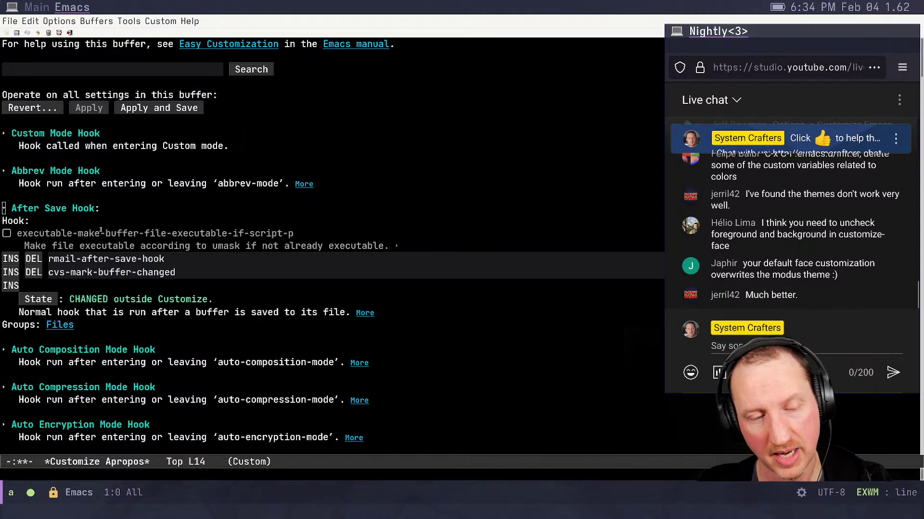
{"action": "left_click", "coordinate": [11, 286]}
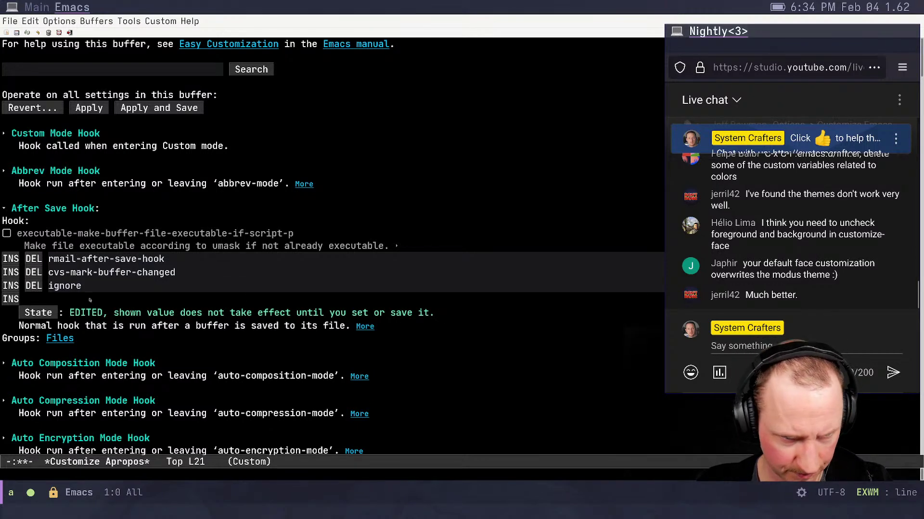
{"action": "left_click", "coordinate": [67, 286]}
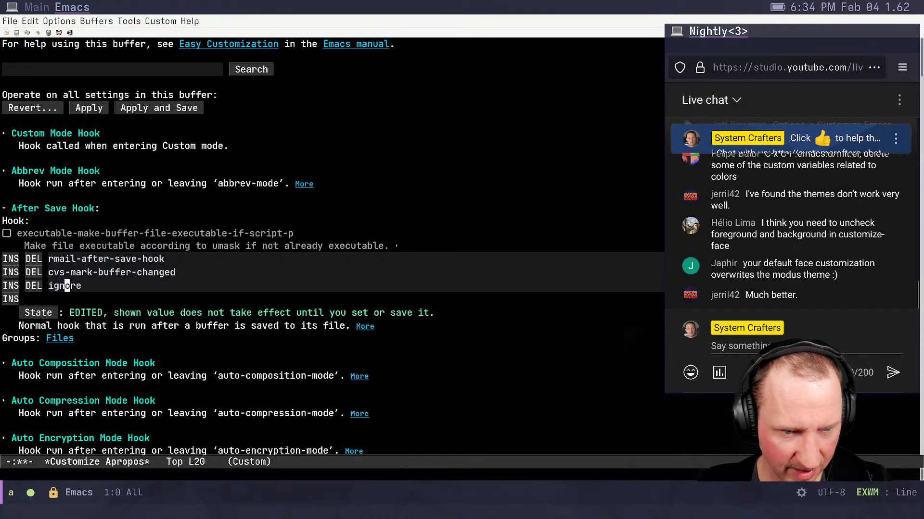
{"action": "left_click", "coordinate": [99, 285]}
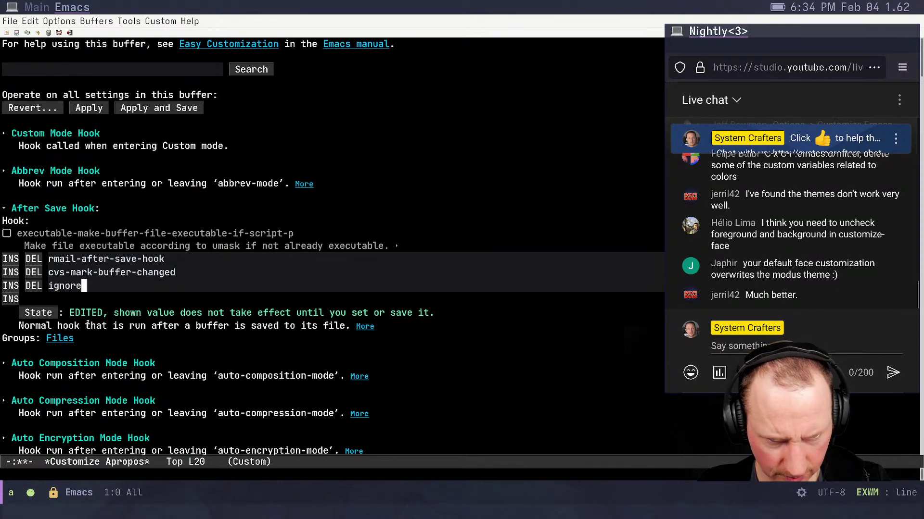
{"action": "left_click", "coordinate": [364, 326]}
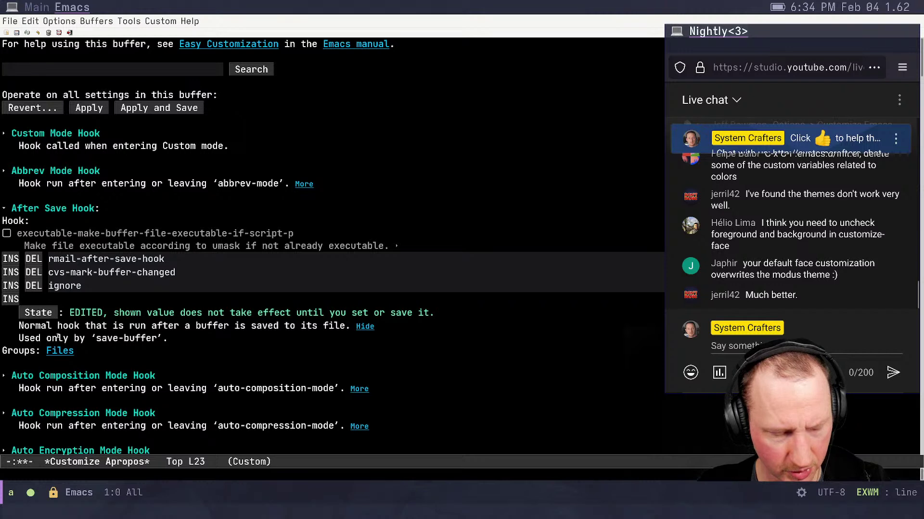
Clear the function name "ignore" from the new After Save Hook entry
{"action": "left_click", "coordinate": [92, 288]}
{"action": "key", "text": "ctrl+a"}
{"action": "key", "text": "ctrl+space"}
{"action": "key", "text": "ctrl+e"}
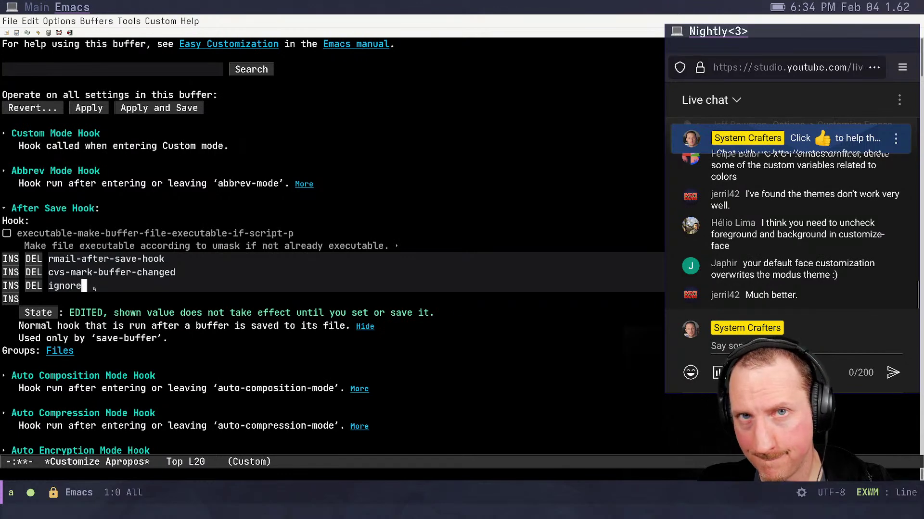
{"action": "key", "text": "BackSpace"}
{"action": "key", "text": "BackSpace"}
{"action": "key", "text": "BackSpace"}
{"action": "key", "text": "BackSpace"}
{"action": "key", "text": "BackSpace"}
{"action": "key", "text": "BackSpace"}
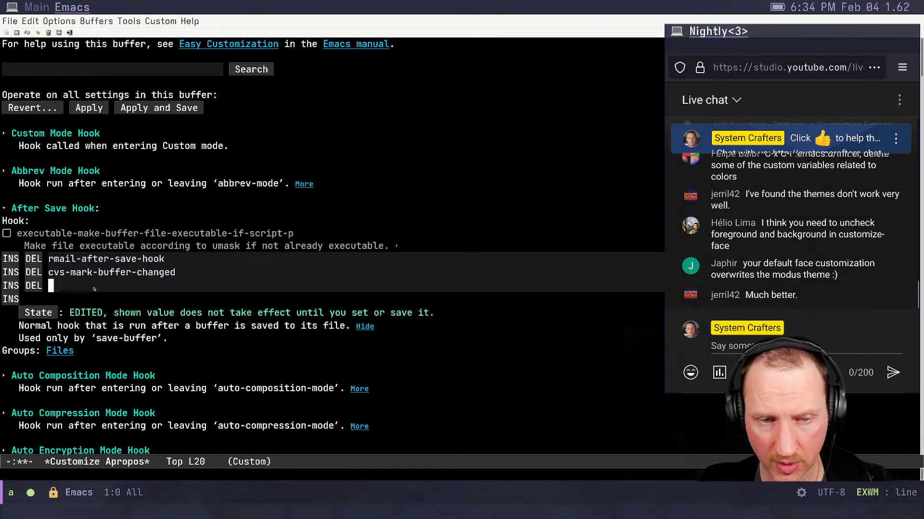
{"action": "key", "text": "alt+x"}
{"action": "type", "text": "customize "}
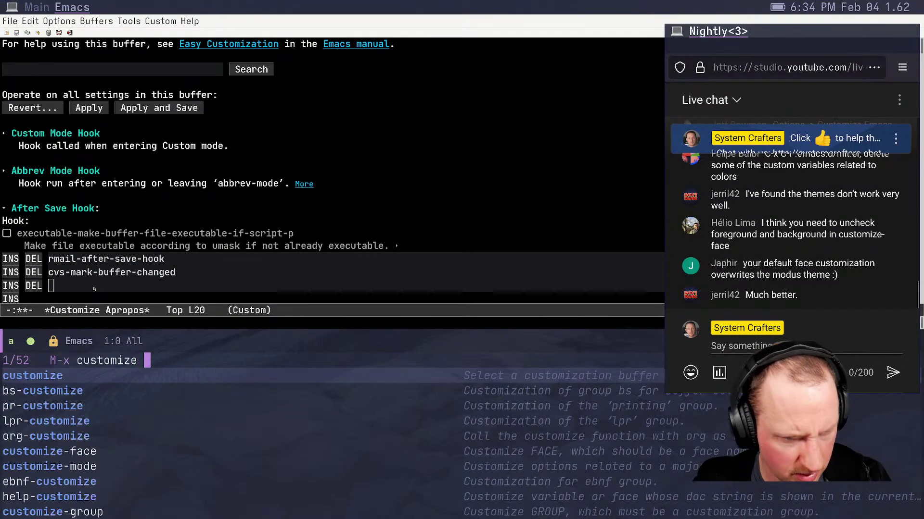
{"action": "type", "text": "mo"}
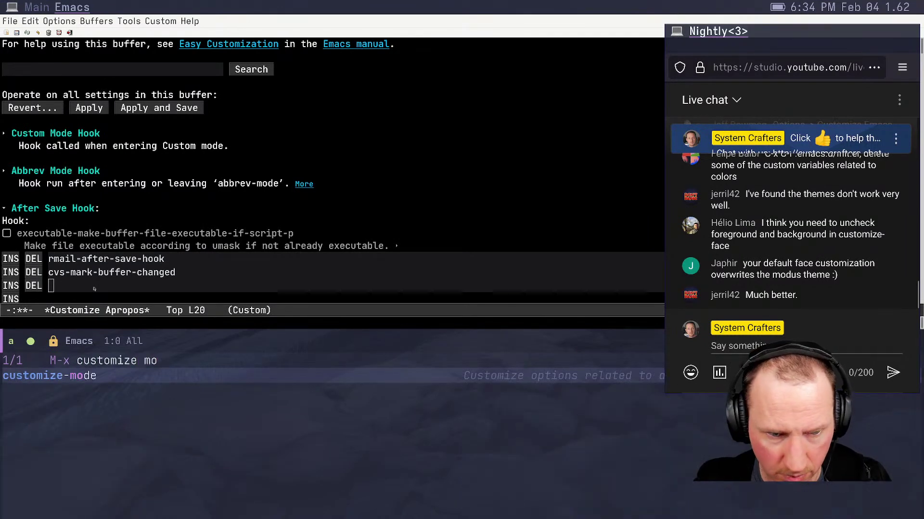
{"action": "left_click_drag", "start_coordinate": [720, 243], "coordinate": [738, 221]}
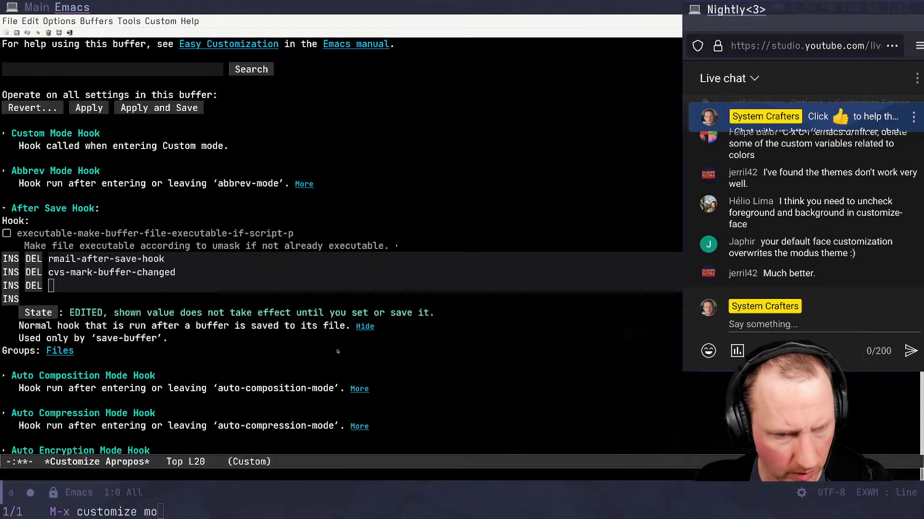
{"action": "key", "text": "ctrl+g"}
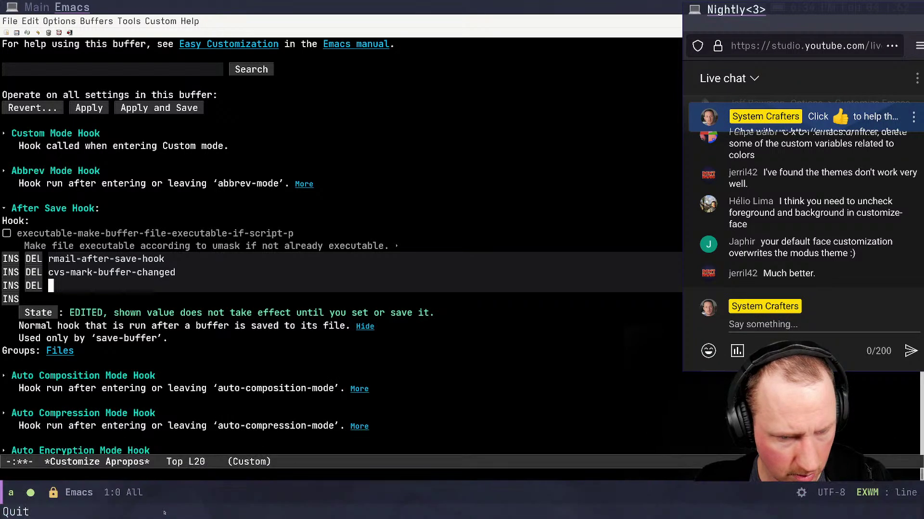
{"action": "left_click", "coordinate": [126, 326]}
{"action": "key", "text": "alt+x"}
{"action": "key", "text": "ctrl+g"}
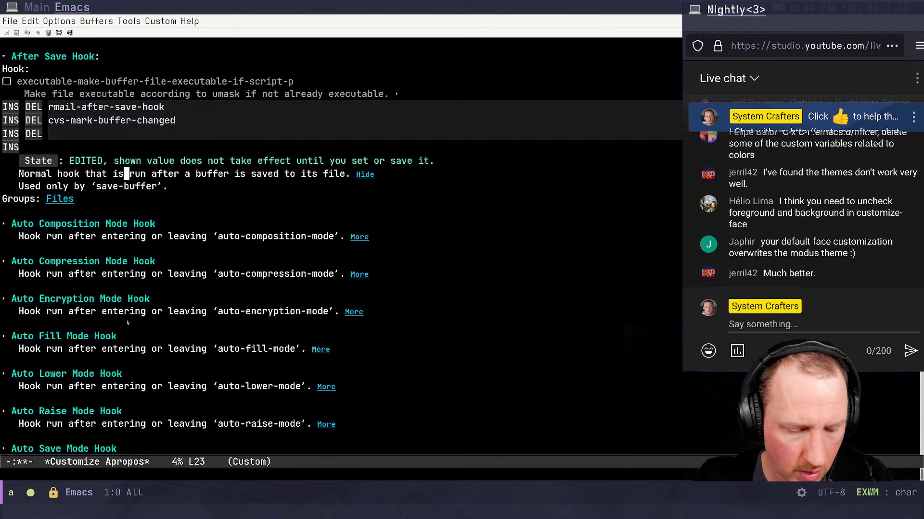
{"action": "key", "text": "Escape"}
{"action": "key", "text": "Escape"}
{"action": "key", "text": "alt+x"}
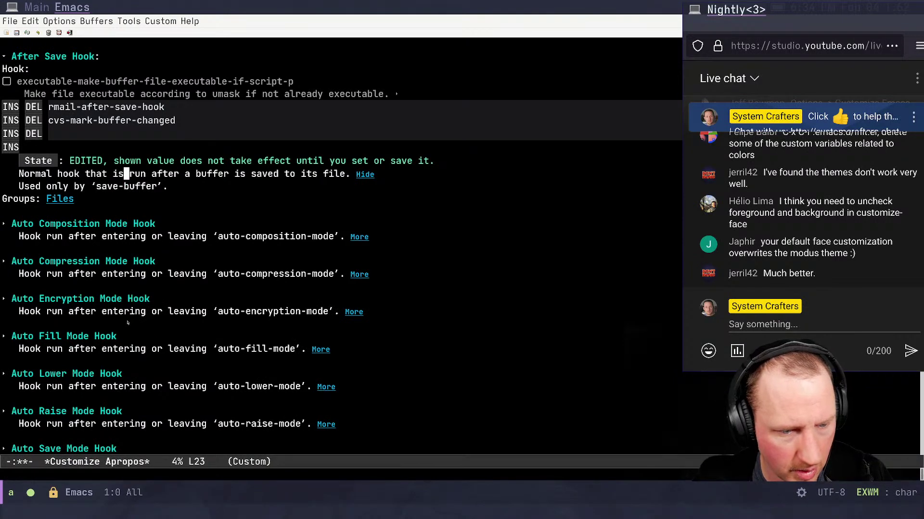
{"action": "key", "text": "Escape"}
{"action": "key", "text": "Escape"}
{"action": "key", "text": "alt+x"}
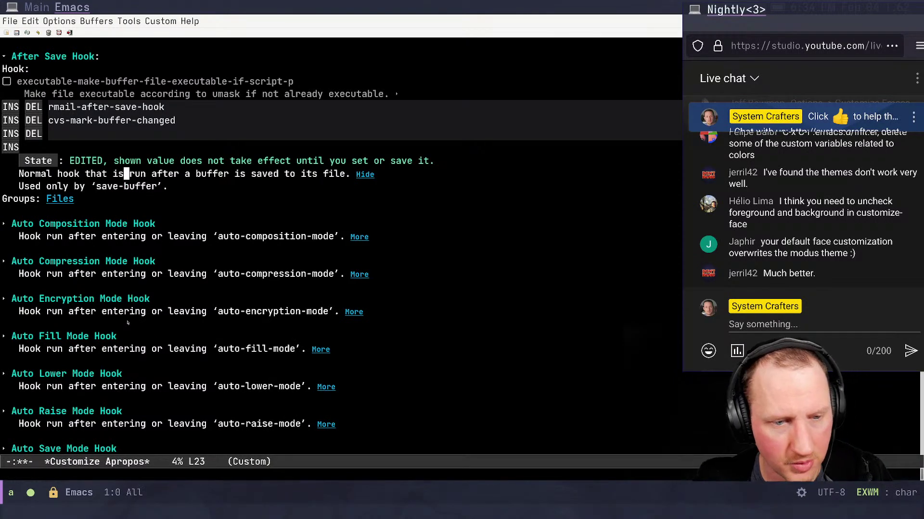
Run customize-mode in the fresh Emacs session and try org-mode as the mode to customize
{"action": "scroll", "coordinate": [43, 287], "scroll_direction": "up", "scroll_amount": 3}
{"action": "left_click", "coordinate": [136, 169]}
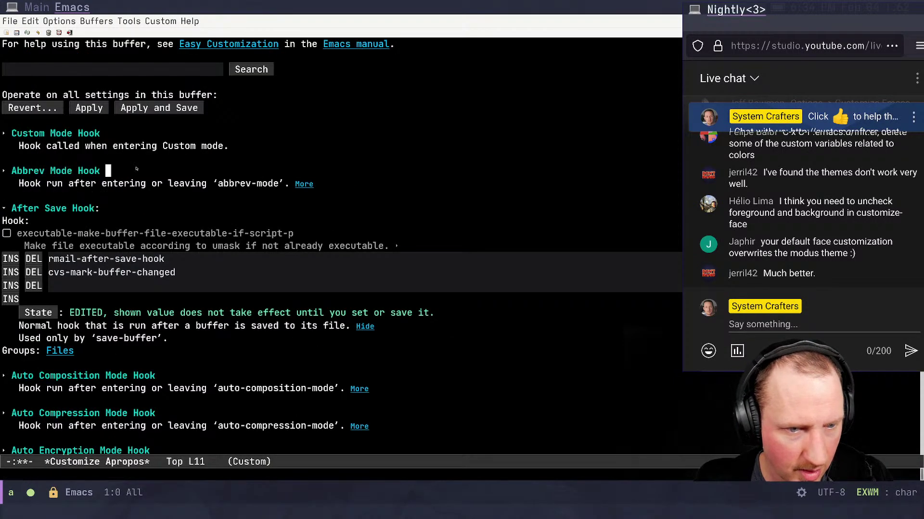
{"action": "key", "text": "alt+x"}
{"action": "type", "text": "customize"}
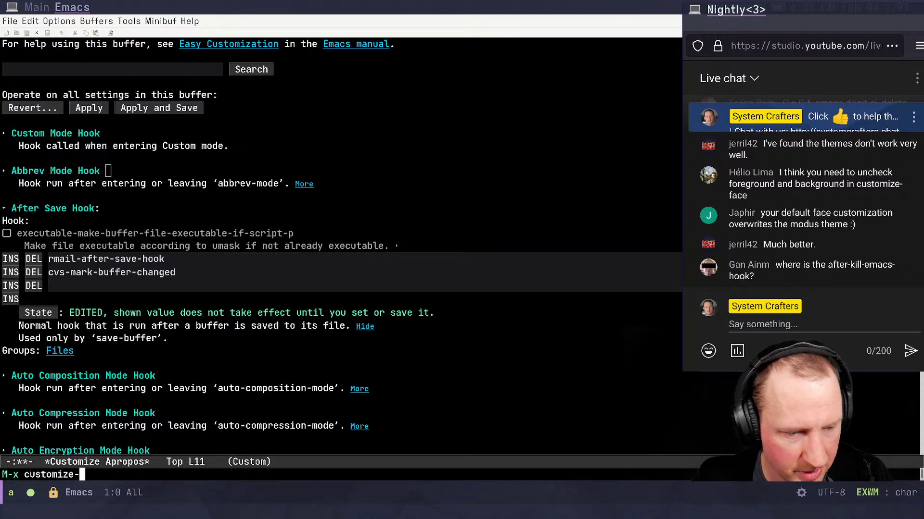
{"action": "type", "text": "-mode"}
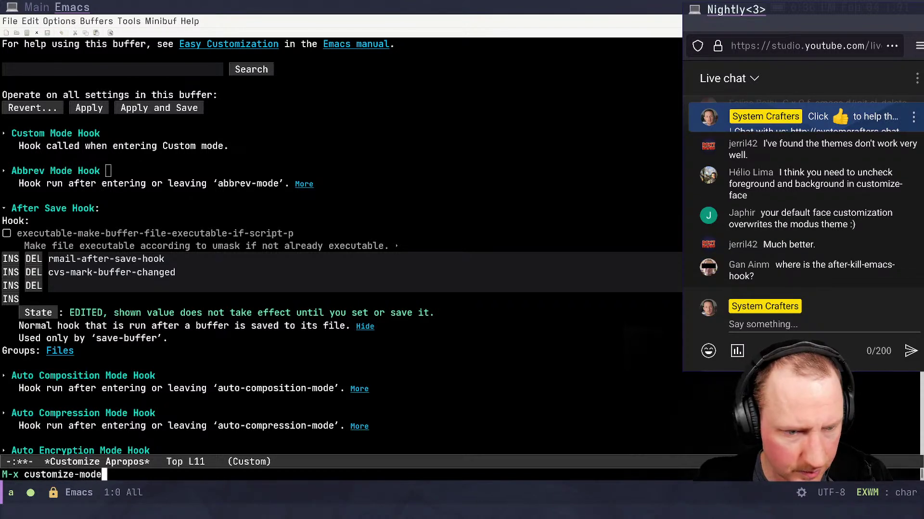
{"action": "key", "text": "Return"}
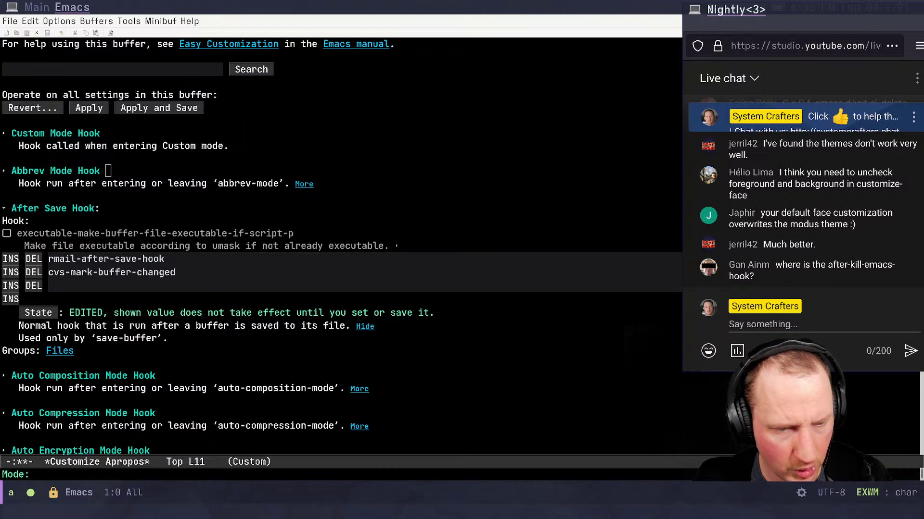
{"action": "type", "text": "org-mode"}
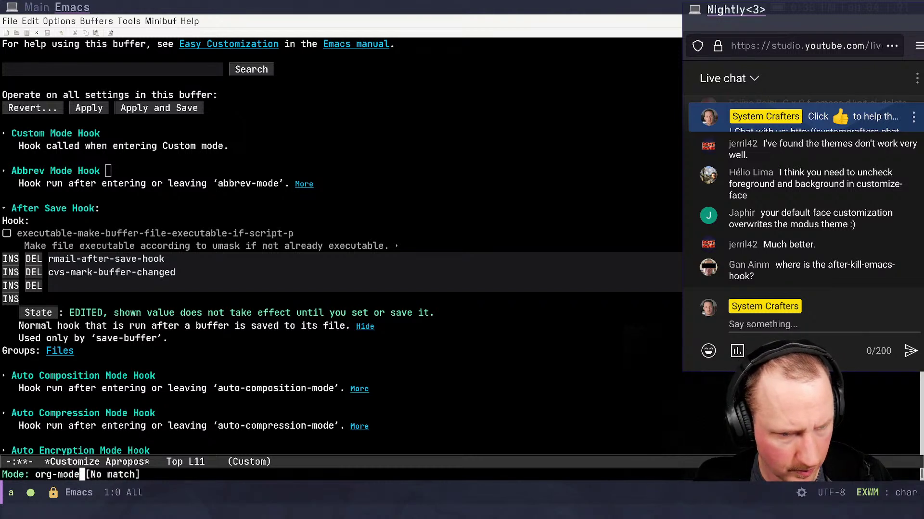
Clear the mode name, list the modes that customize-mode offers, and try completing "org"
{"action": "key", "text": "BackSpace"}
{"action": "key", "text": "BackSpace"}
{"action": "key", "text": "BackSpace"}
{"action": "key", "text": "BackSpace"}
{"action": "key", "text": "BackSpace"}
{"action": "key", "text": "BackSpace"}
{"action": "key", "text": "BackSpace"}
{"action": "key", "text": "BackSpace"}
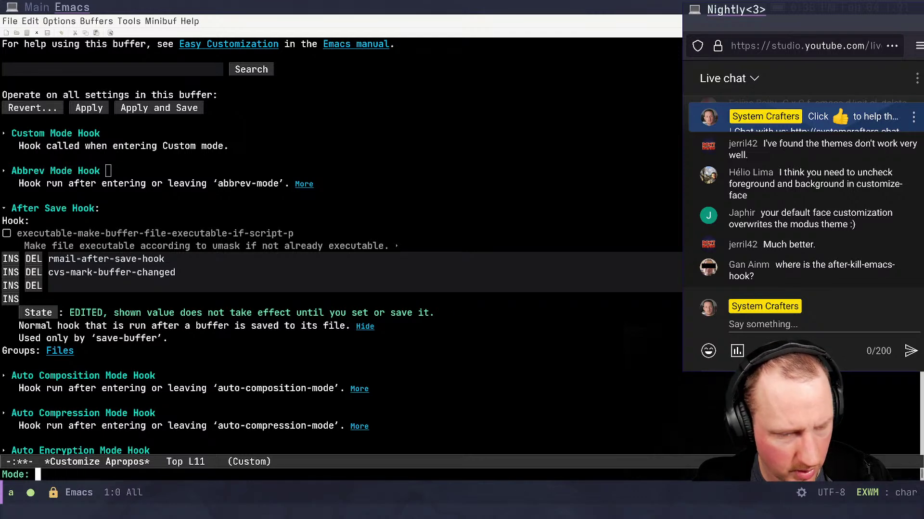
{"action": "key", "text": "Tab"}
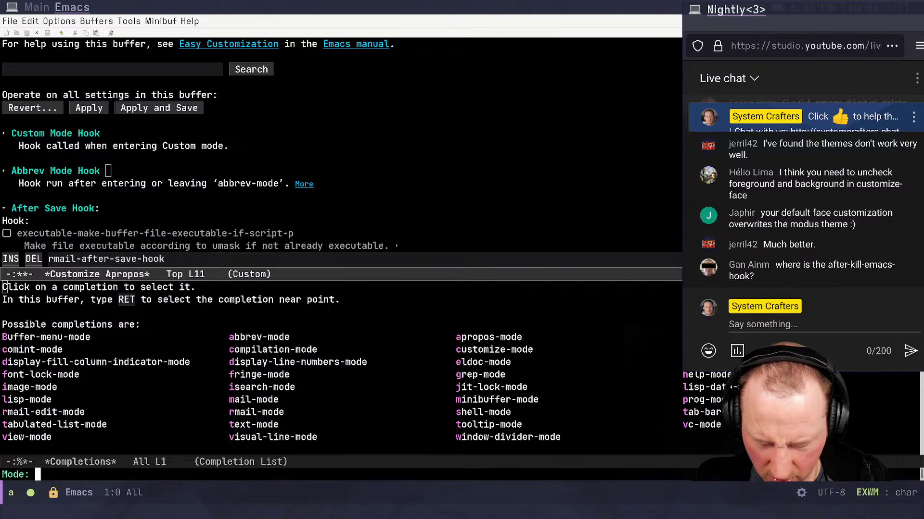
{"action": "type", "text": "org"}
{"action": "key", "text": "Tab"}
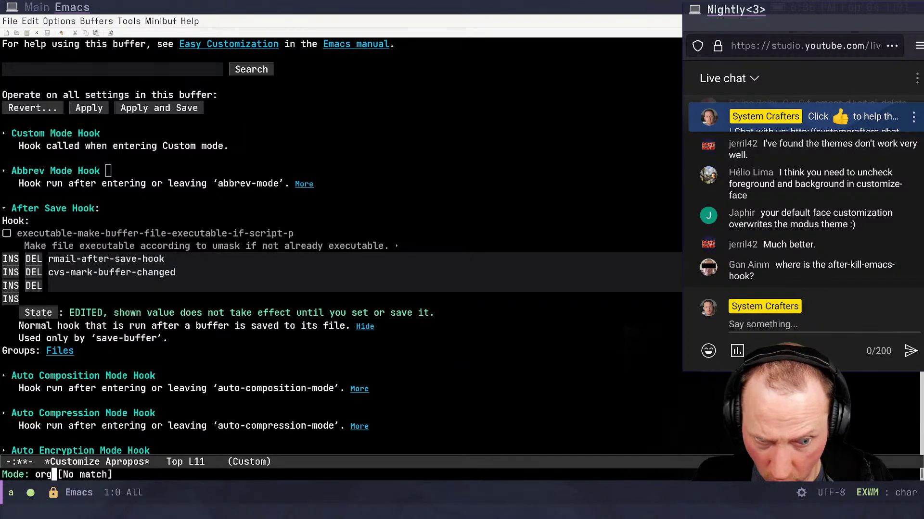
{"action": "key", "text": "BackSpace"}
{"action": "key", "text": "BackSpace"}
{"action": "key", "text": "BackSpace"}
{"action": "type", "text": "o"}
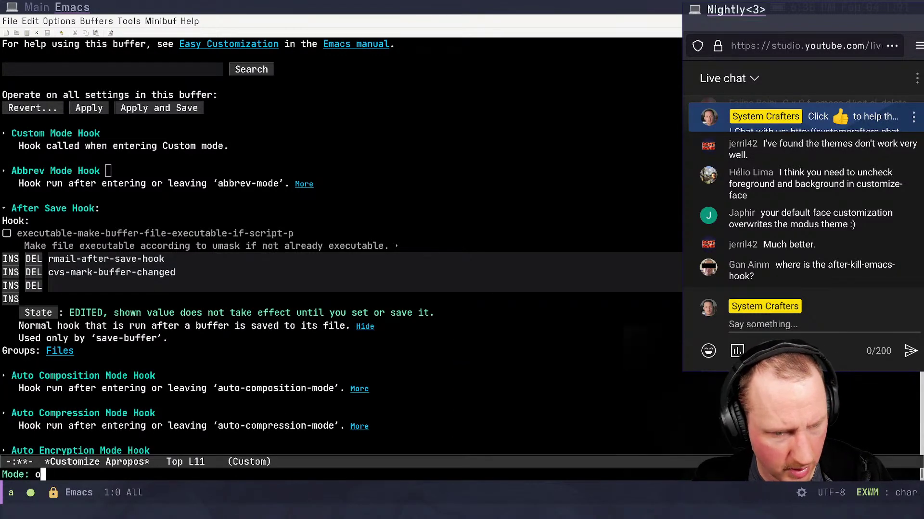
{"action": "key", "text": "BackSpace"}
{"action": "key", "text": "Tab"}
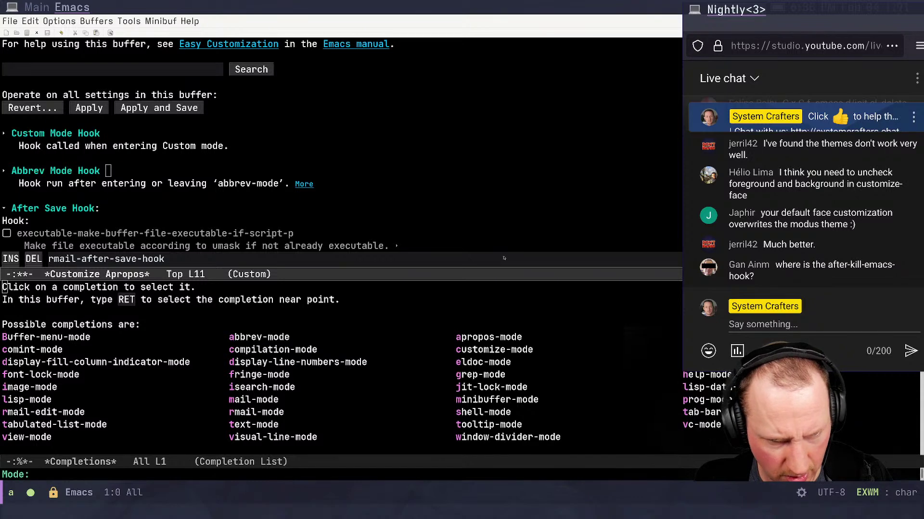
Cancel the mode prompt and load Org by evaluating (require 'org)
{"action": "key", "text": "ctrl+g"}
{"action": "key", "text": "alt+colon"}
{"action": "type", "text": "(requ"}
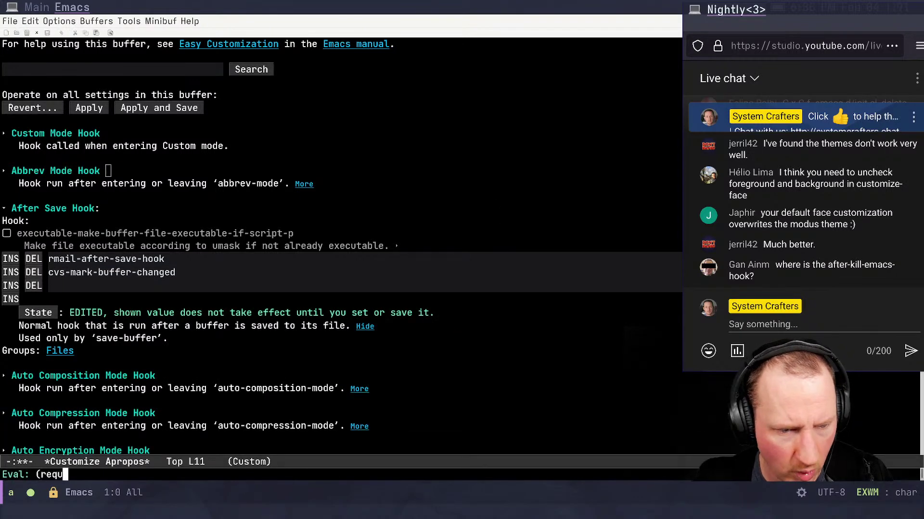
{"action": "type", "text": "ire 'org)"}
{"action": "key", "text": "Return"}
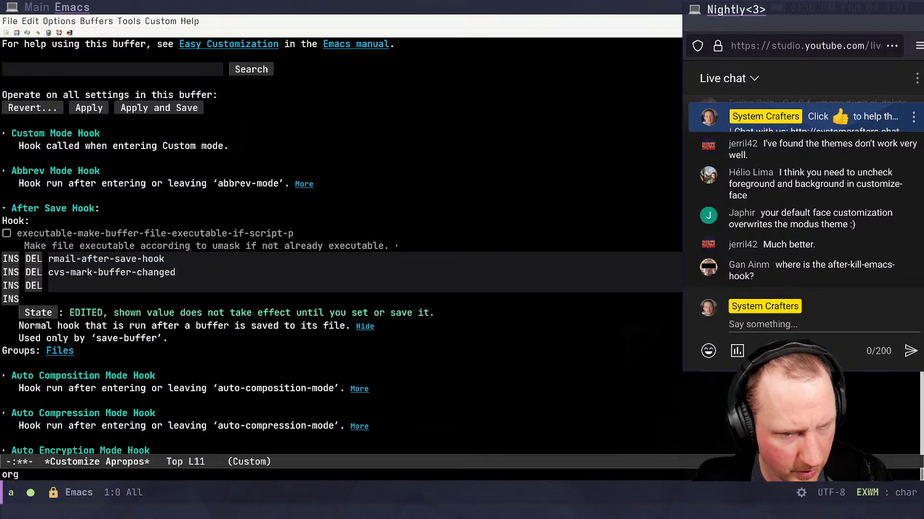
Run customize-mode again for org-mode to open the Org customization group
{"action": "key", "text": "alt+x"}
{"action": "key", "text": "Up"}
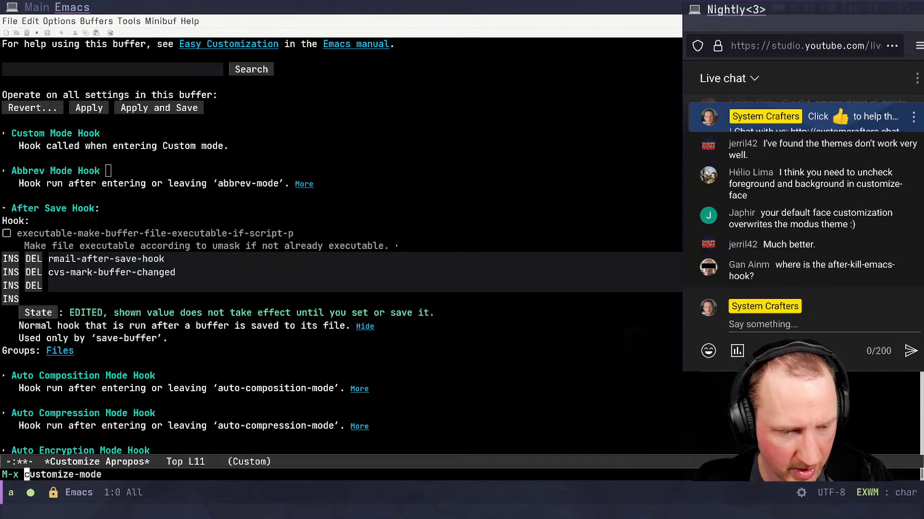
{"action": "key", "text": "Return"}
{"action": "type", "text": "org-"}
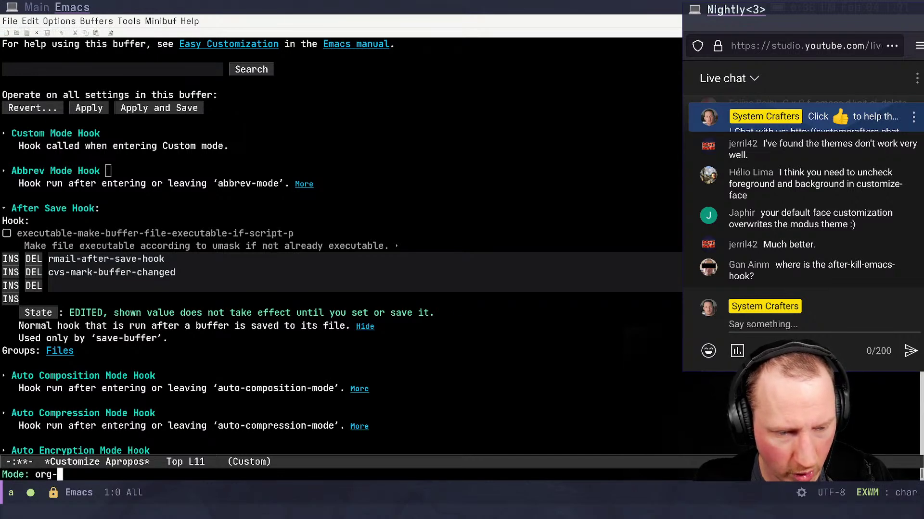
{"action": "key", "text": "Tab"}
{"action": "type", "text": "m"}
{"action": "key", "text": "Tab"}
{"action": "key", "text": "Return"}
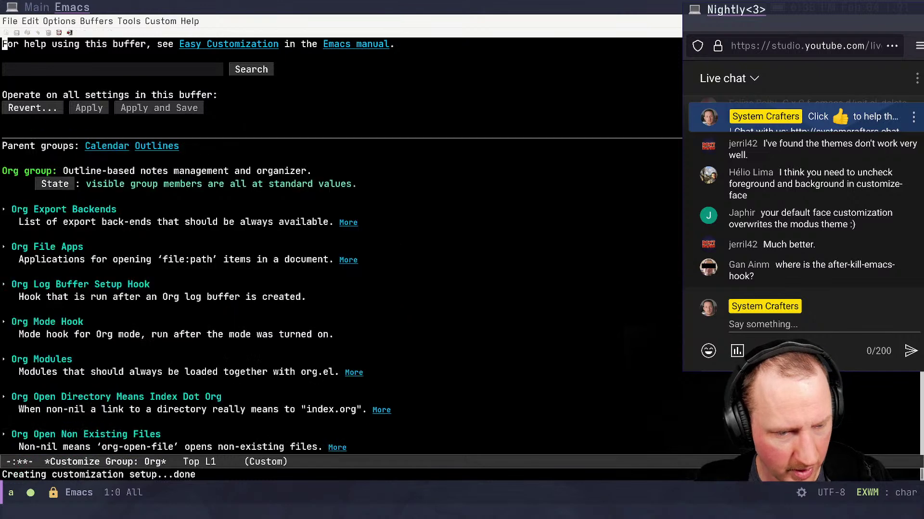
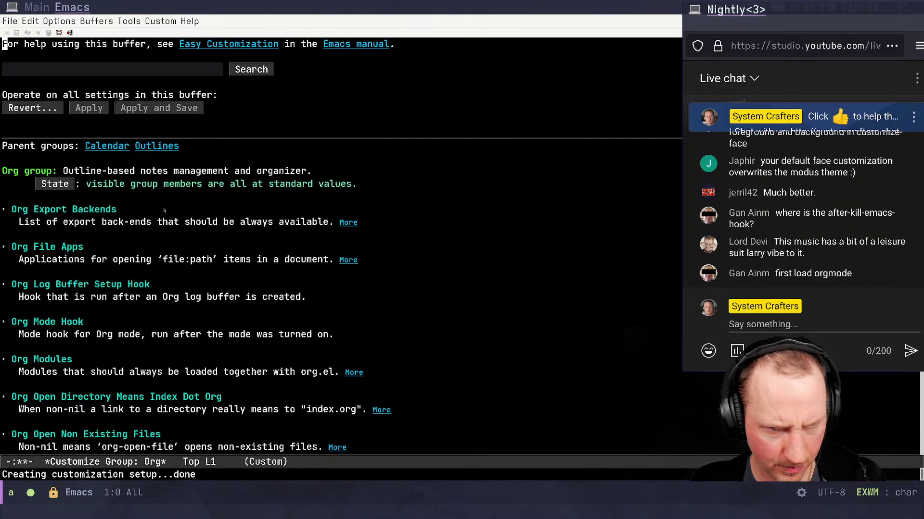
Expand Org Mode Hook in the Org group and look through the functions attached to it
{"action": "scroll", "coordinate": [164, 210], "scroll_direction": "down", "scroll_amount": 15}
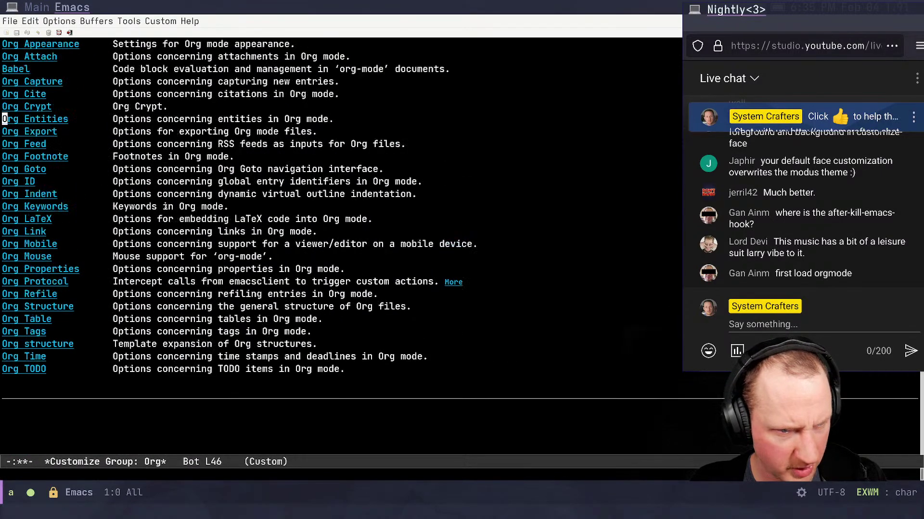
{"action": "scroll", "coordinate": [166, 207], "scroll_direction": "up", "scroll_amount": 15}
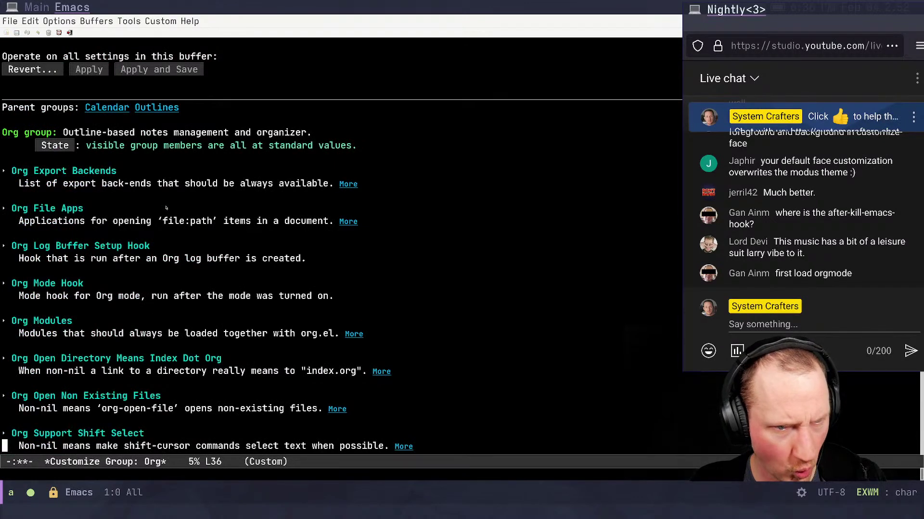
{"action": "scroll", "coordinate": [166, 208], "scroll_direction": "down", "scroll_amount": 1}
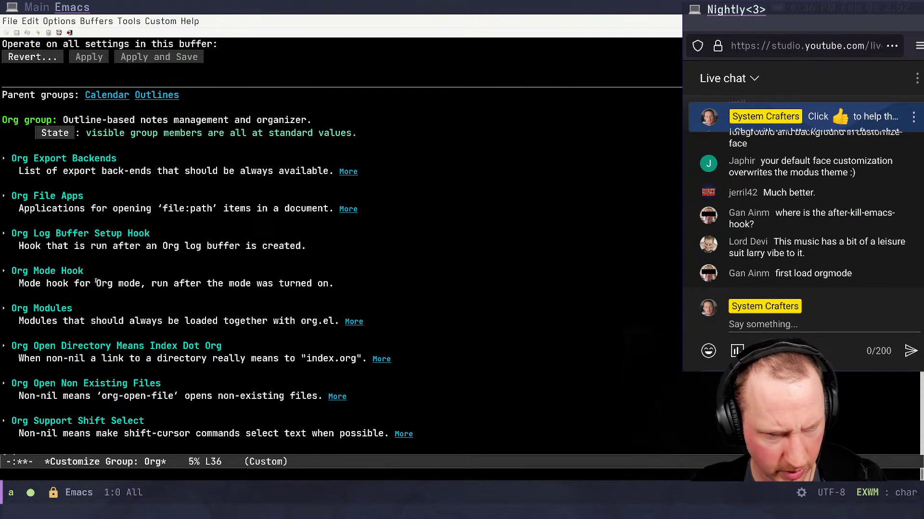
{"action": "left_click", "coordinate": [5, 272]}
{"action": "left_click", "coordinate": [5, 272]}
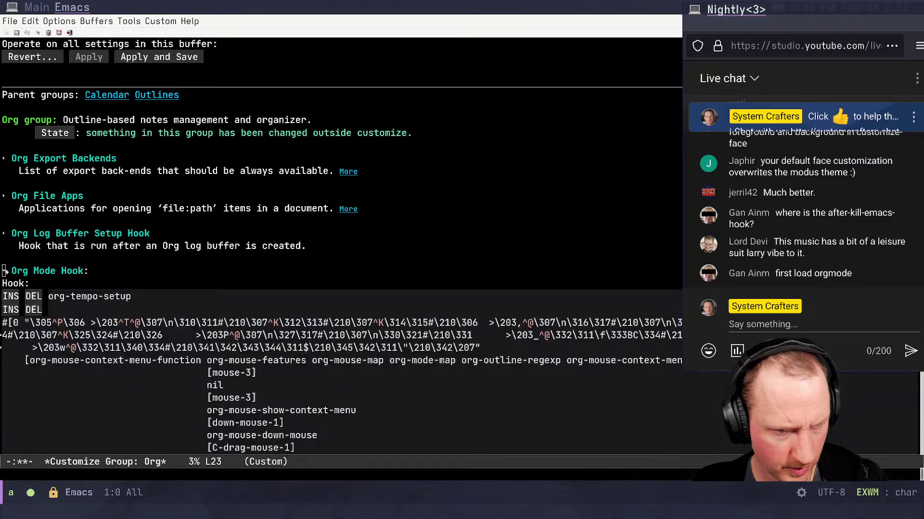
{"action": "scroll", "coordinate": [70, 302], "scroll_direction": "down", "scroll_amount": 15}
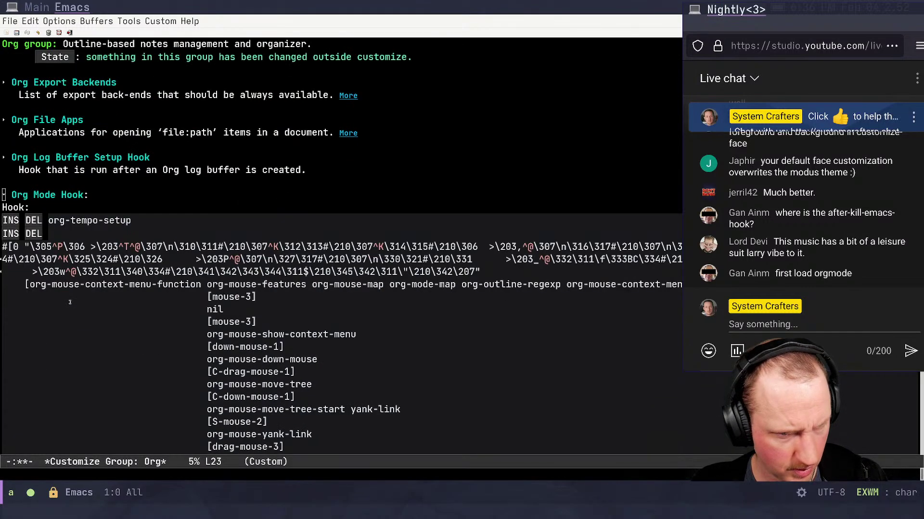
{"action": "scroll", "coordinate": [70, 303], "scroll_direction": "down", "scroll_amount": 1}
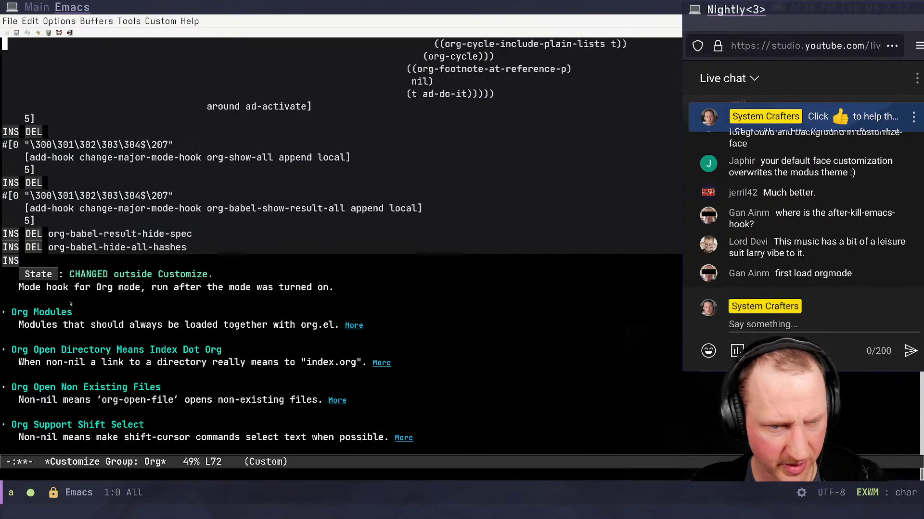
{"action": "scroll", "coordinate": [70, 303], "scroll_direction": "up", "scroll_amount": 15}
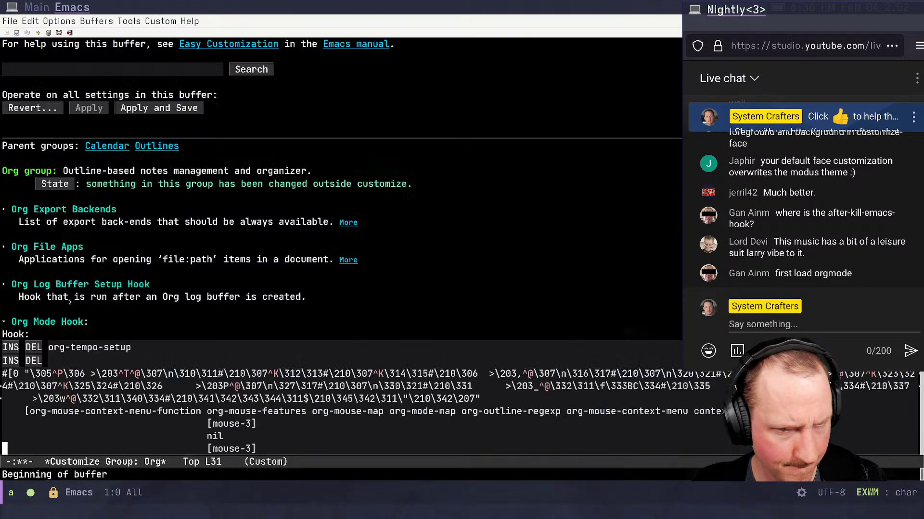
Collapse Org Mode Hook and look over the Org subgroups
{"action": "left_click", "coordinate": [8, 322]}
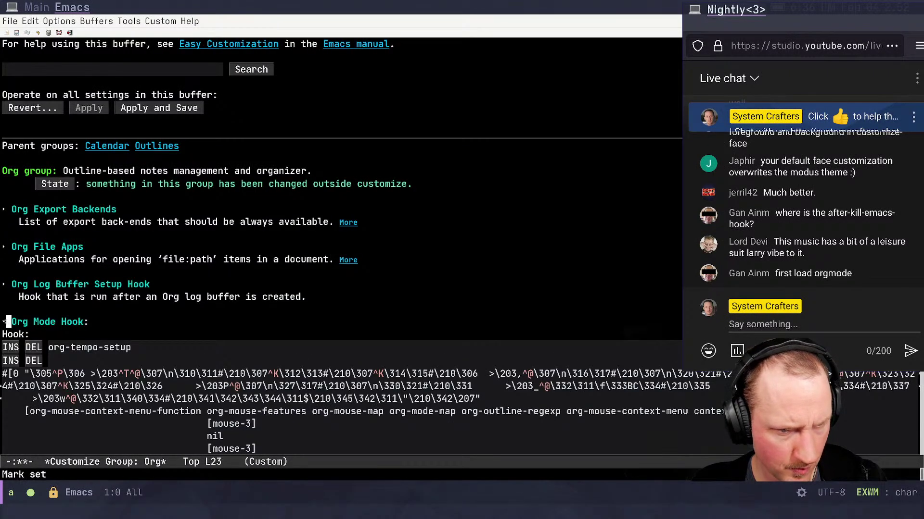
{"action": "key", "text": "Return"}
{"action": "scroll", "coordinate": [91, 284], "scroll_direction": "down", "scroll_amount": 7}
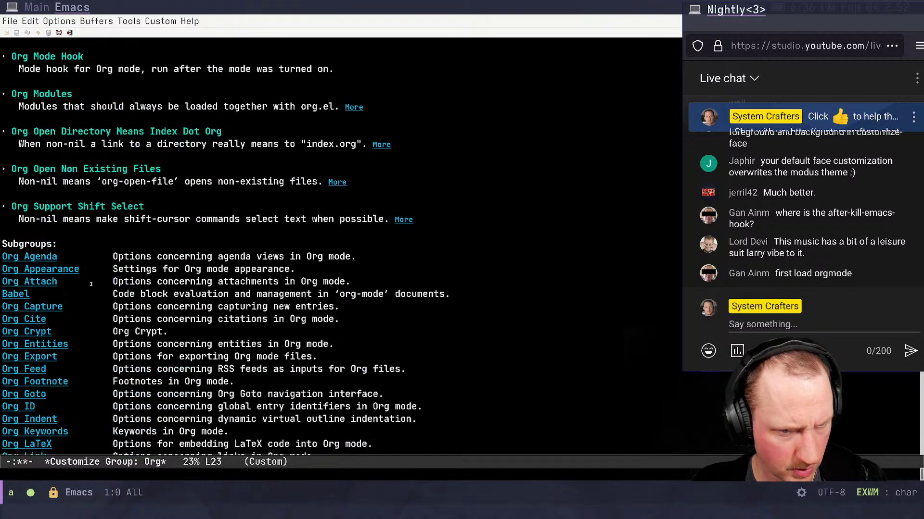
{"action": "scroll", "coordinate": [91, 285], "scroll_direction": "up", "scroll_amount": 8}
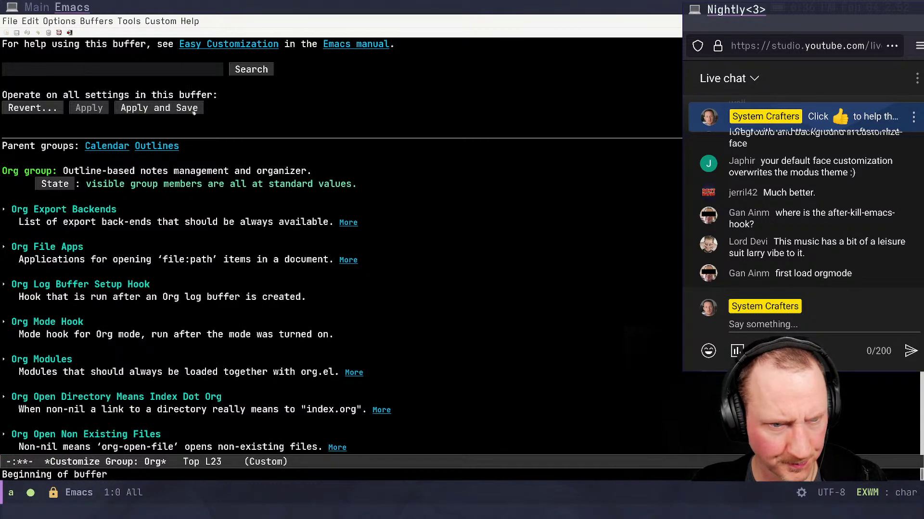
Go up through the parent groups Calendar and Applications to the top-level Emacs group
{"action": "left_click", "coordinate": [120, 146]}
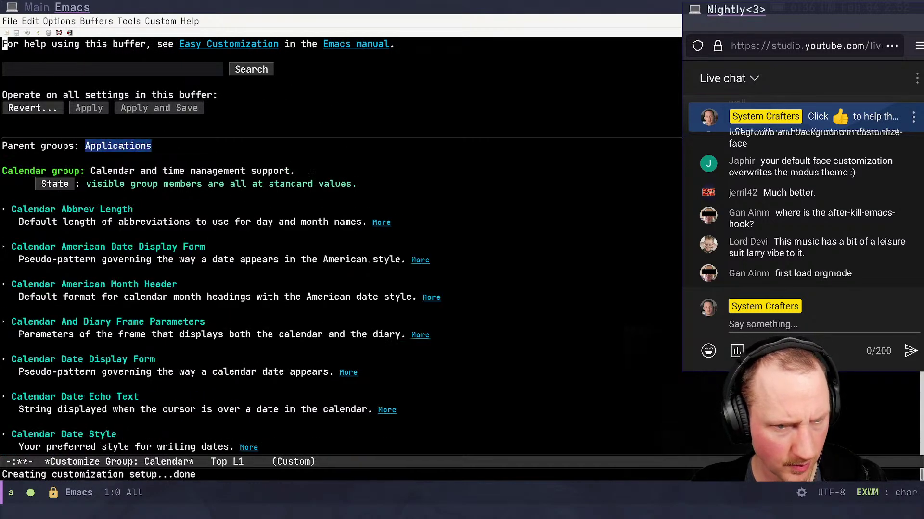
{"action": "left_click", "coordinate": [120, 146]}
{"action": "left_click", "coordinate": [102, 146]}
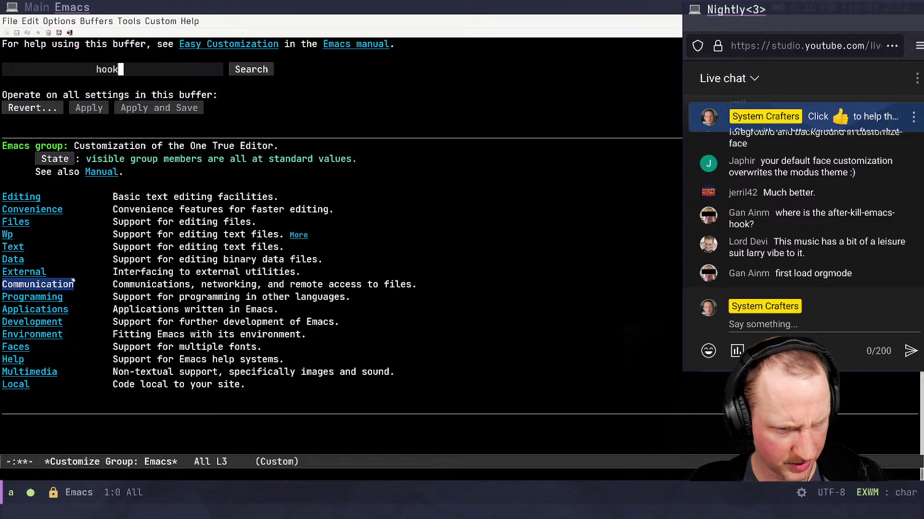
Open the Environment group to look over its subgroups, and return to the parent Emacs group
{"action": "left_click", "coordinate": [50, 335]}
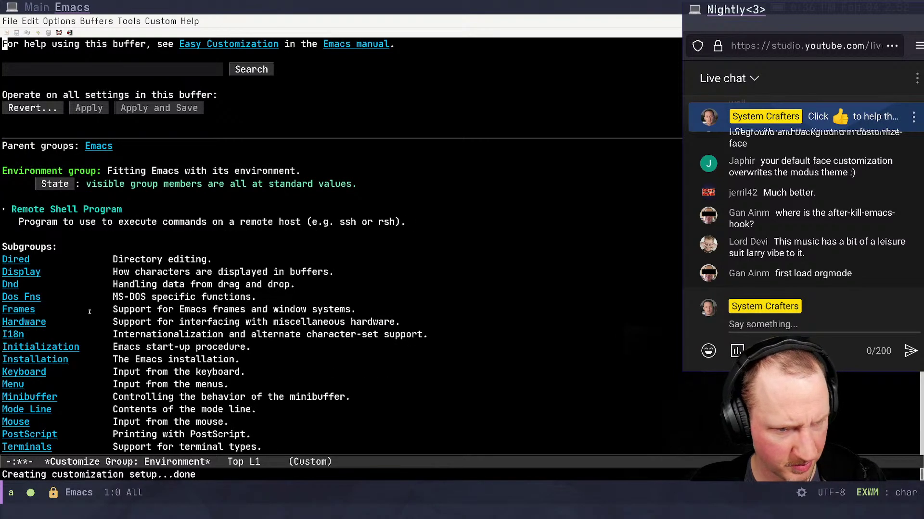
{"action": "scroll", "coordinate": [89, 312], "scroll_direction": "down", "scroll_amount": 5}
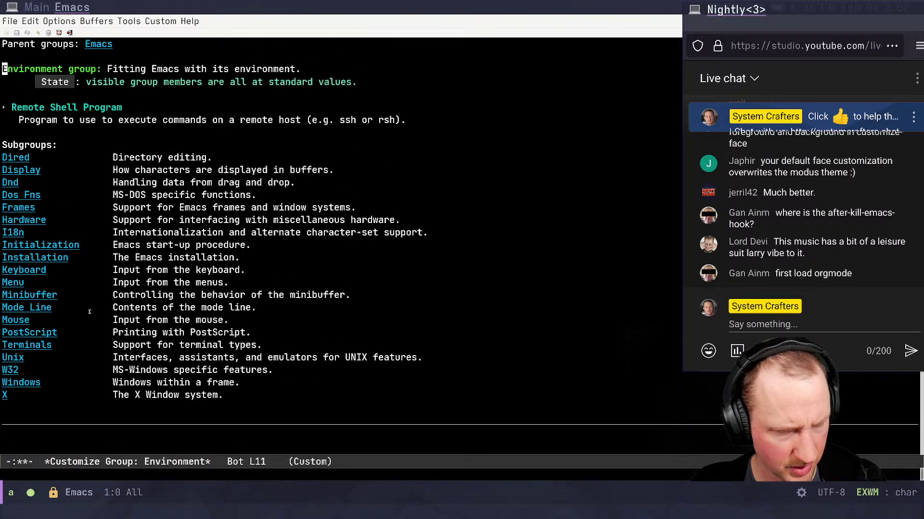
{"action": "scroll", "coordinate": [60, 128], "scroll_direction": "up", "scroll_amount": 4}
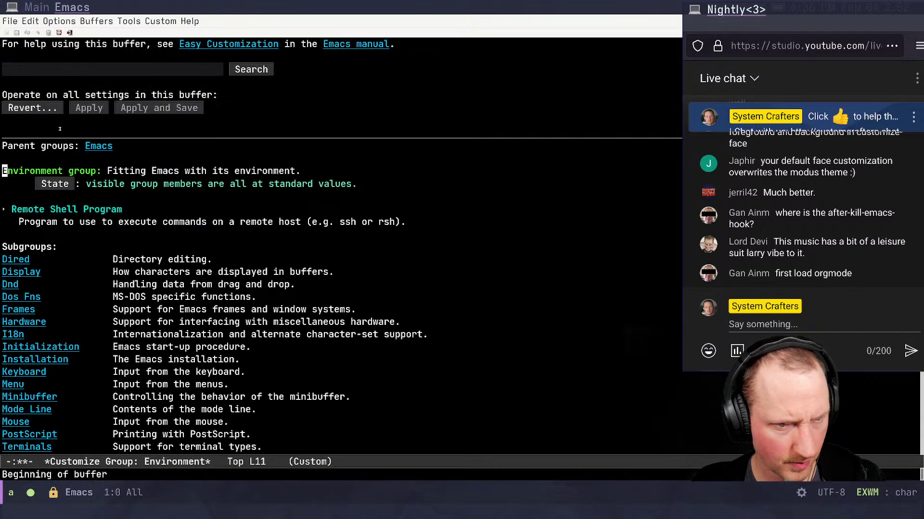
{"action": "left_click", "coordinate": [98, 146]}
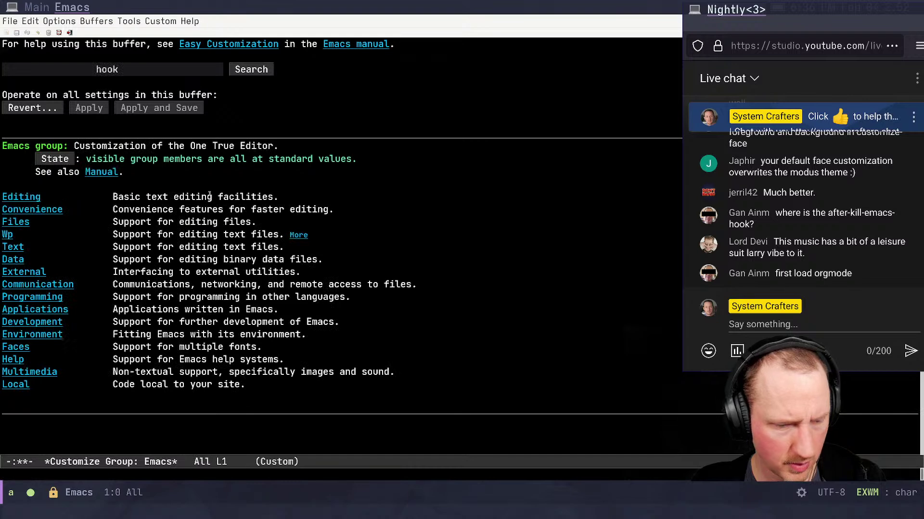
List the commands beginning with customize-, check the completion for customize-u, and cancel the command prompt
{"action": "key", "text": "alt+x"}
{"action": "type", "text": "customize-"}
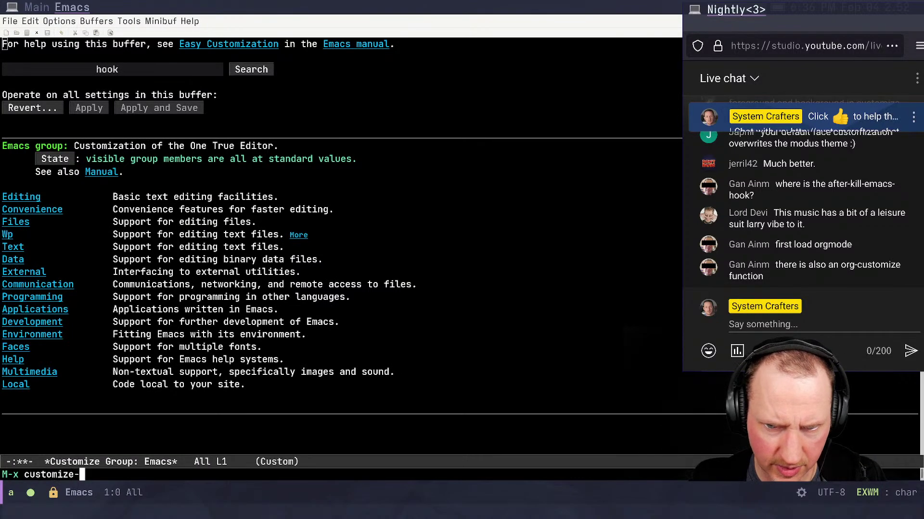
{"action": "key", "text": "Tab"}
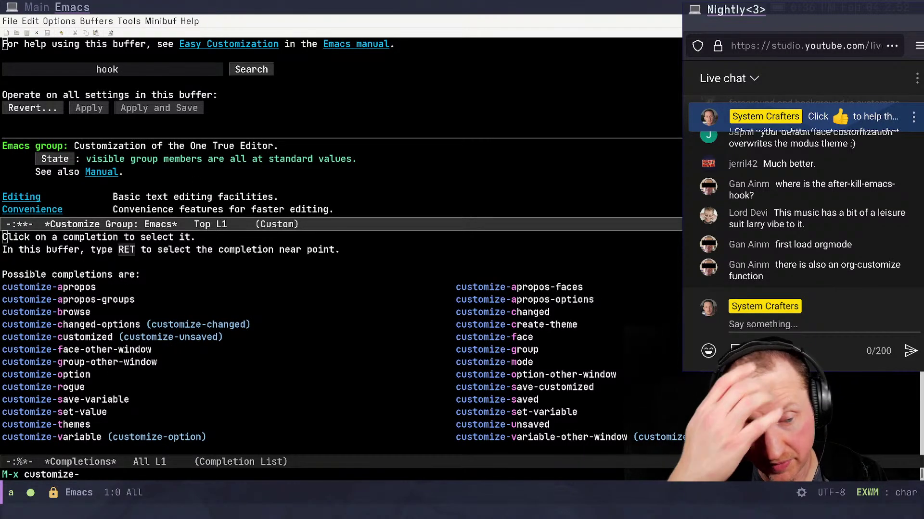
{"action": "type", "text": "u"}
{"action": "key", "text": "Tab"}
{"action": "key", "text": "Tab"}
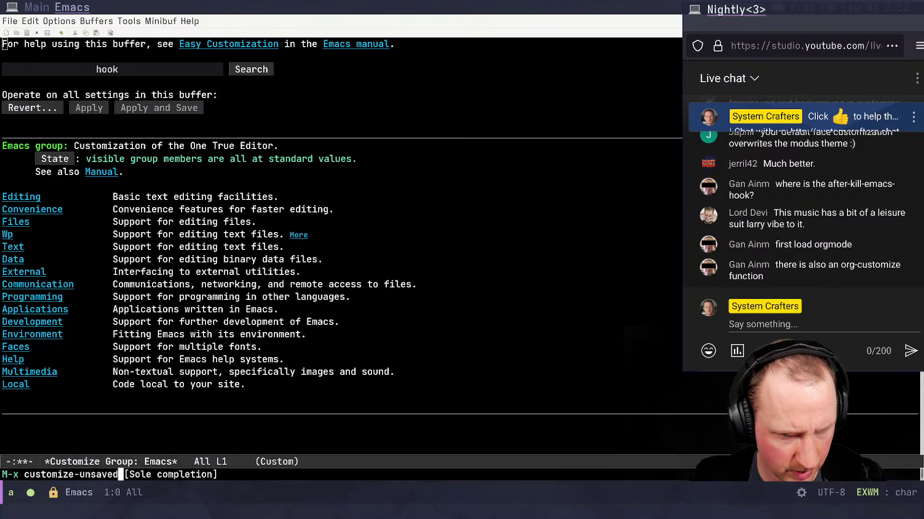
{"action": "key", "text": "ctrl+g"}
Run org-customize to open the Org customization tree
{"action": "key", "text": "alt+x"}
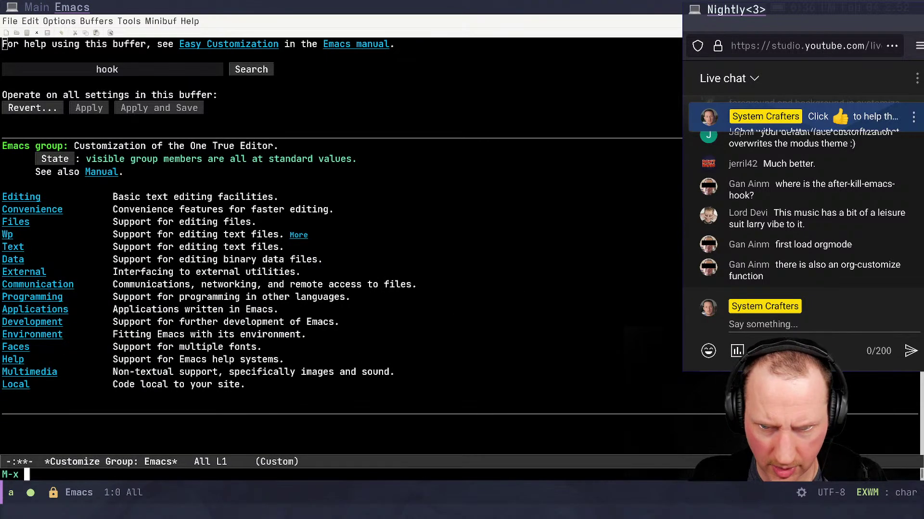
{"action": "type", "text": "org-cu"}
{"action": "key", "text": "Tab"}
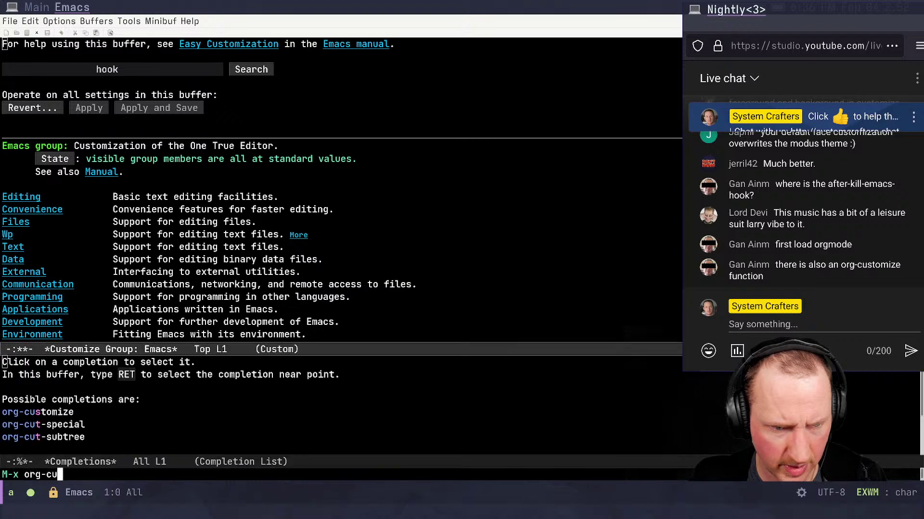
{"action": "type", "text": "s"}
{"action": "key", "text": "Tab"}
{"action": "key", "text": "Return"}
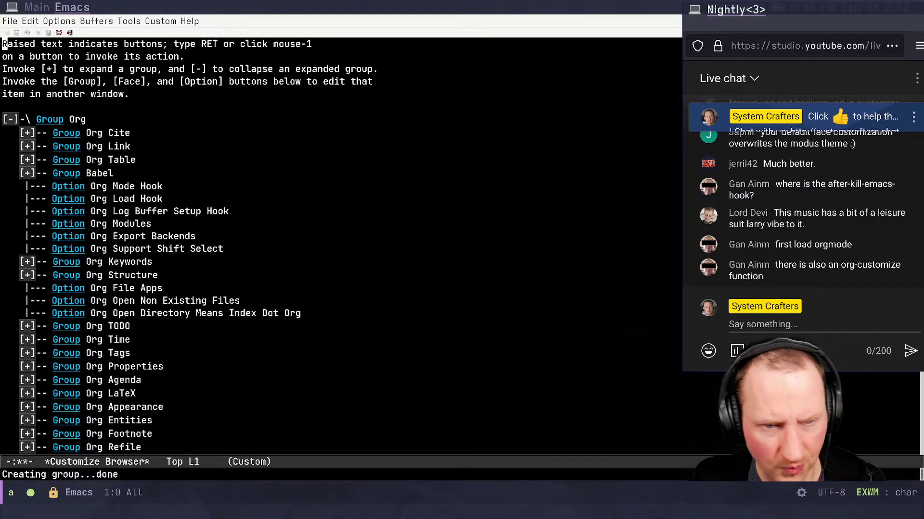
Look through the options and subgroups in the Org tree, and close the Customize Browser
{"action": "key", "text": "Down"}
{"action": "key", "text": "Down"}
{"action": "key", "text": "Down"}
{"action": "key", "text": "Down"}
{"action": "key", "text": "Down"}
{"action": "key", "text": "Down"}
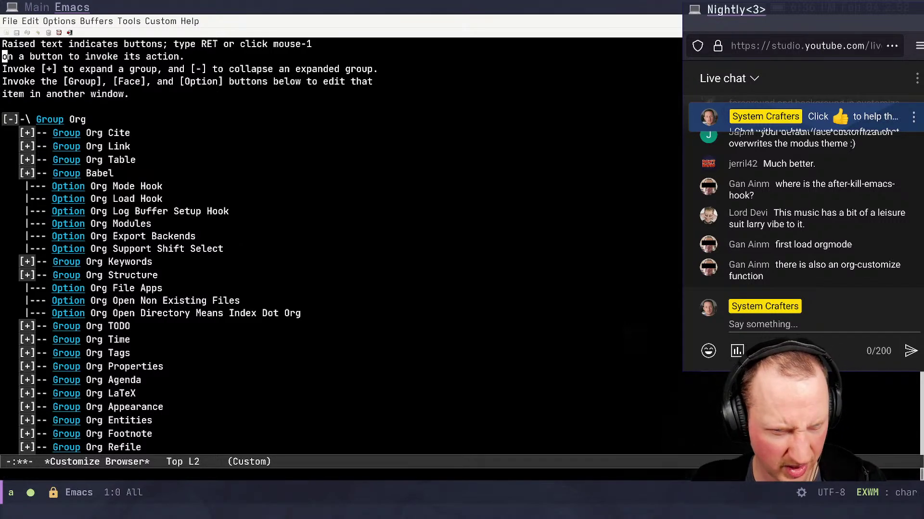
{"action": "key", "text": "ctrl+v"}
{"action": "key", "text": "alt+v"}
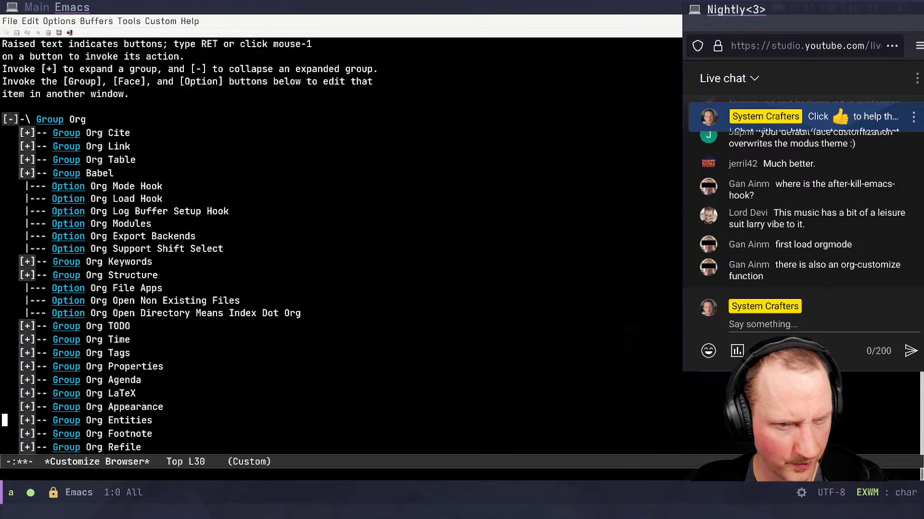
{"action": "key", "text": "Up"}
{"action": "key", "text": "Up"}
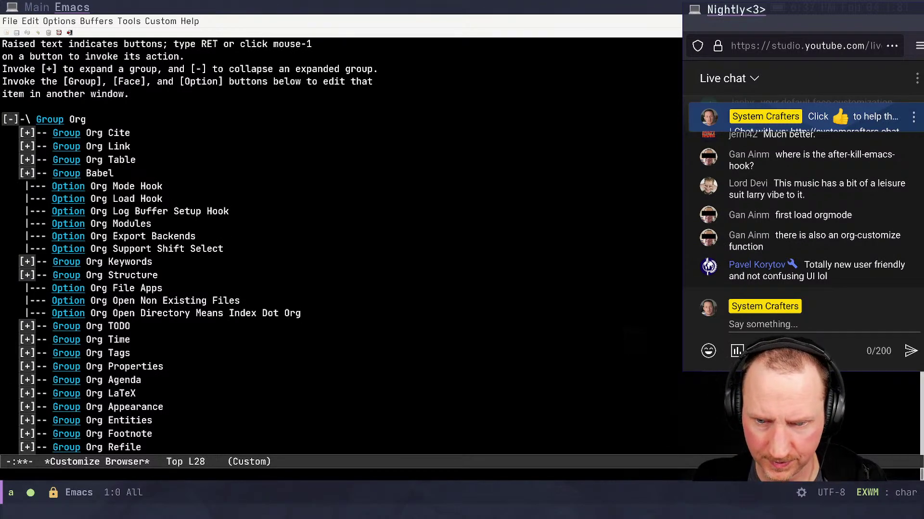
{"action": "key", "text": "q"}
Run customize-browse to open the tree of all Emacs customization groups
{"action": "key", "text": "alt+x"}
{"action": "type", "text": "customize-"}
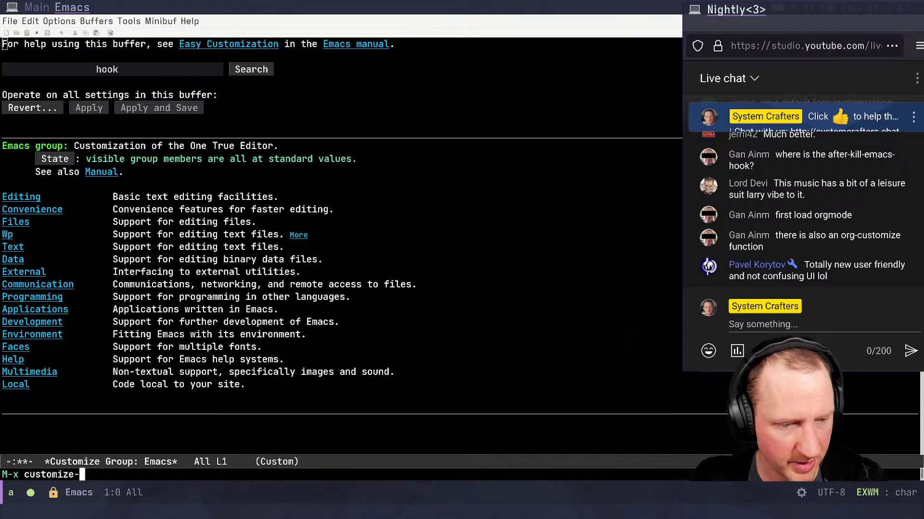
{"action": "type", "text": "browse"}
{"action": "key", "text": "Return"}
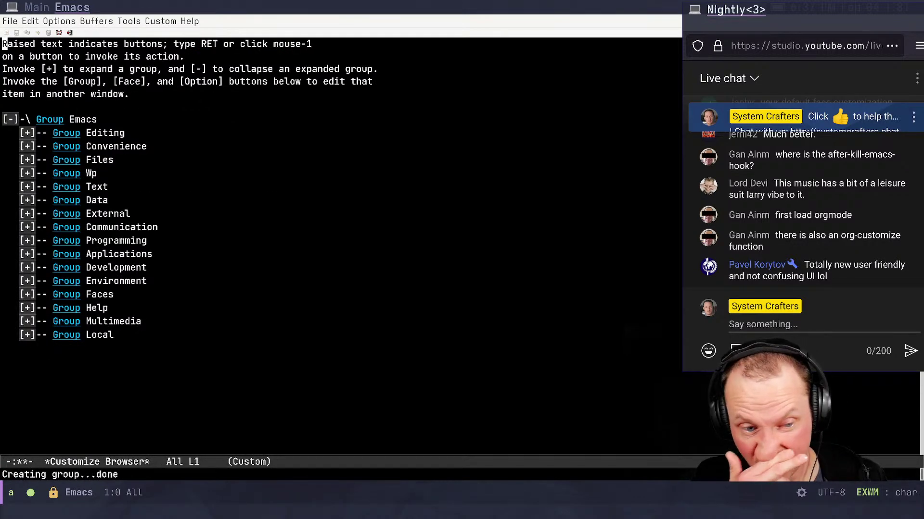
Expand the Editing group in the Emacs customization tree
{"action": "key", "text": "Down"}
{"action": "key", "text": "Down"}
{"action": "key", "text": "Down"}
{"action": "key", "text": "Down"}
{"action": "key", "text": "Down"}
{"action": "key", "text": "Down"}
{"action": "key", "text": "Down"}
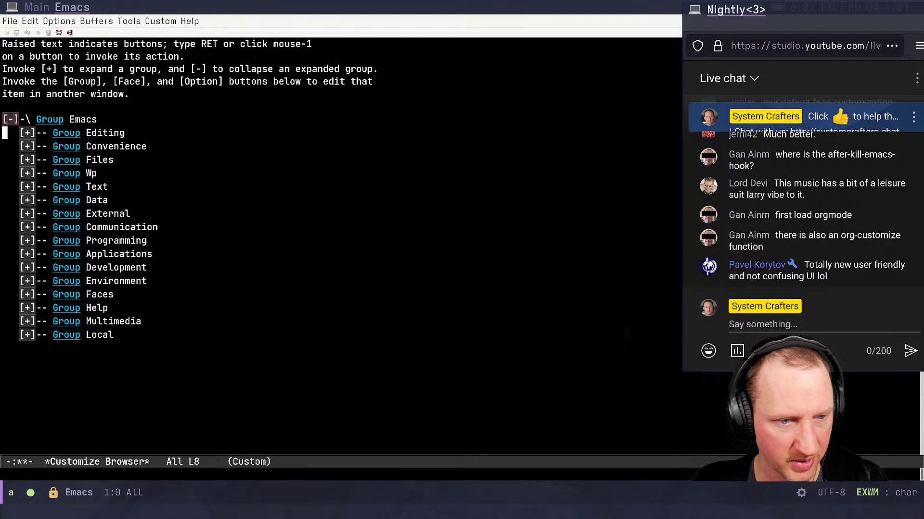
{"action": "key", "text": "Right"}
{"action": "key", "text": "Right"}
{"action": "key", "text": "Right"}
{"action": "key", "text": "Right"}
{"action": "key", "text": "Right"}
{"action": "key", "text": "Right"}
{"action": "key", "text": "Right"}
{"action": "key", "text": "Right"}
{"action": "key", "text": "Right"}
{"action": "key", "text": "Left"}
{"action": "key", "text": "Left"}
{"action": "key", "text": "Left"}
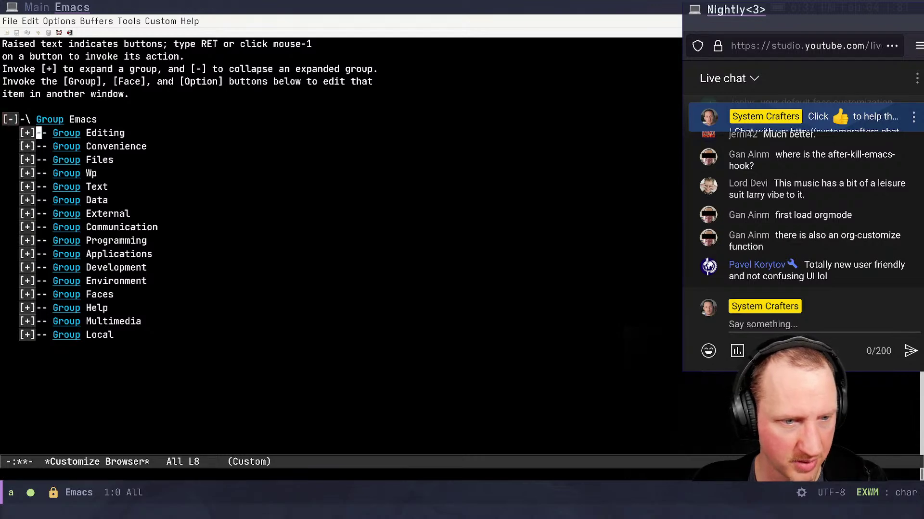
{"action": "key", "text": "Left"}
{"action": "key", "text": "Left"}
{"action": "key", "text": "Return"}
Expand the Killing subgroup under Editing to show its options
{"action": "key", "text": "Down"}
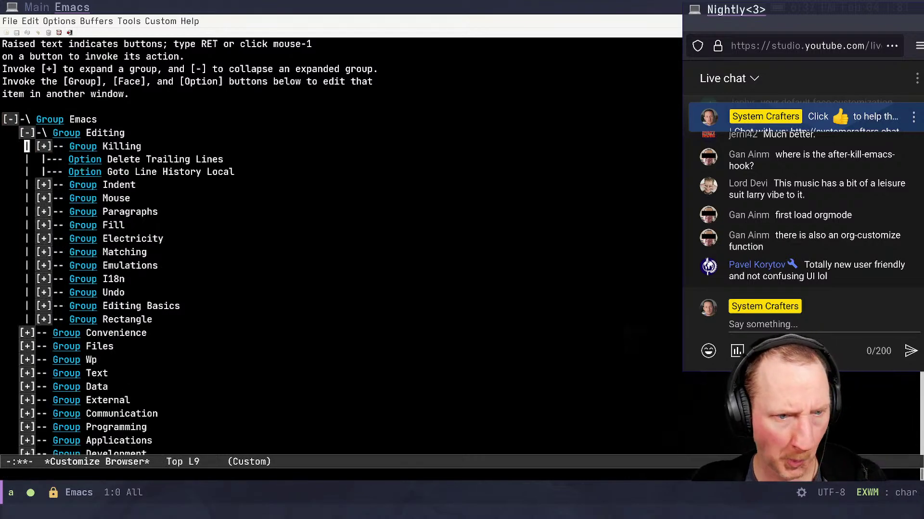
{"action": "key", "text": "Right"}
{"action": "key", "text": "Right"}
{"action": "key", "text": "Return"}
Go past the Killing options and expand the Indent subgroup under Editing
{"action": "key", "text": "Down"}
{"action": "key", "text": "Down"}
{"action": "key", "text": "Down"}
{"action": "key", "text": "Down"}
{"action": "key", "text": "Down"}
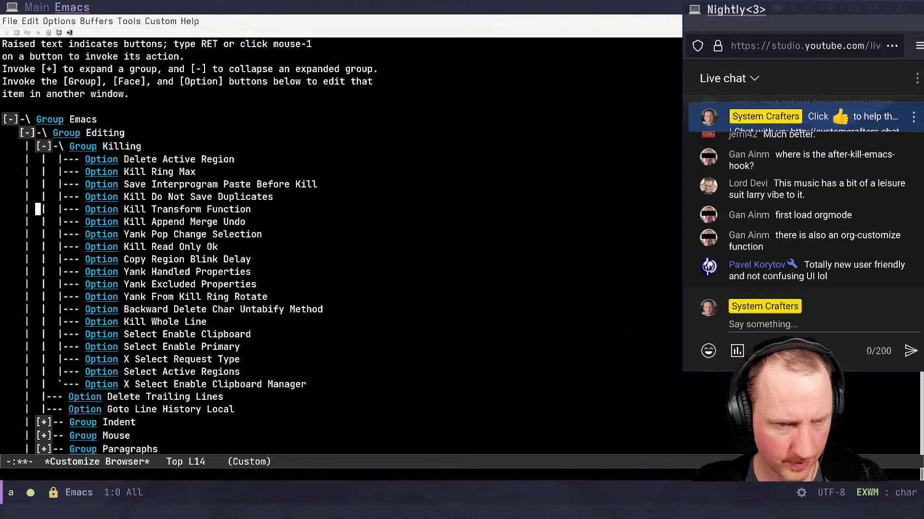
{"action": "key", "text": "Down"}
{"action": "key", "text": "Down"}
{"action": "key", "text": "Down"}
{"action": "key", "text": "Down"}
{"action": "key", "text": "Down"}
{"action": "key", "text": "Down"}
{"action": "key", "text": "Down"}
{"action": "key", "text": "Down"}
{"action": "key", "text": "Down"}
{"action": "key", "text": "Down"}
{"action": "key", "text": "Down"}
{"action": "key", "text": "Down"}
{"action": "key", "text": "Down"}
{"action": "key", "text": "Down"}
{"action": "key", "text": "Down"}
{"action": "key", "text": "Down"}
{"action": "key", "text": "Down"}
{"action": "key", "text": "Right"}
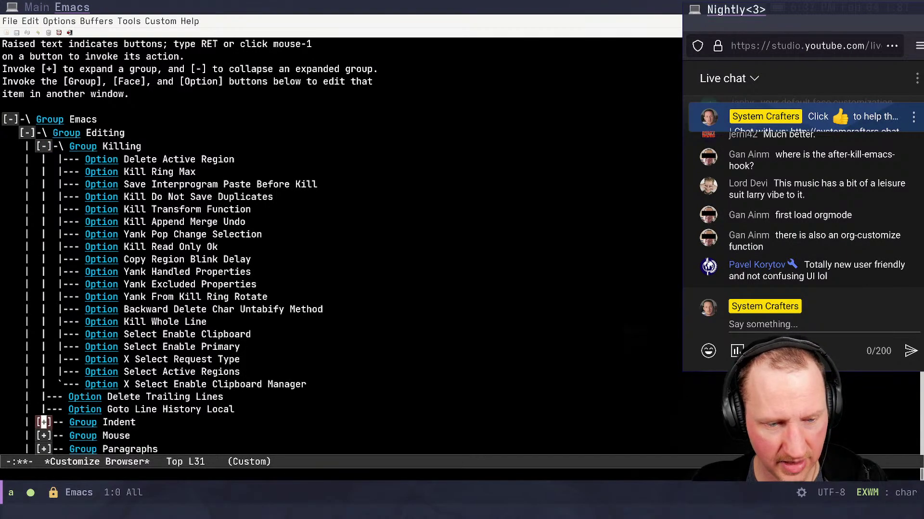
{"action": "key", "text": "Return"}
Look over the Indent options and the remaining Editing subgroups, and go back up to the Editing group
{"action": "key", "text": "Down"}
{"action": "key", "text": "Down"}
{"action": "key", "text": "Down"}
{"action": "key", "text": "Down"}
{"action": "key", "text": "Down"}
{"action": "key", "text": "Down"}
{"action": "key", "text": "Down"}
{"action": "key", "text": "Down"}
{"action": "key", "text": "Down"}
{"action": "key", "text": "Down"}
{"action": "key", "text": "Down"}
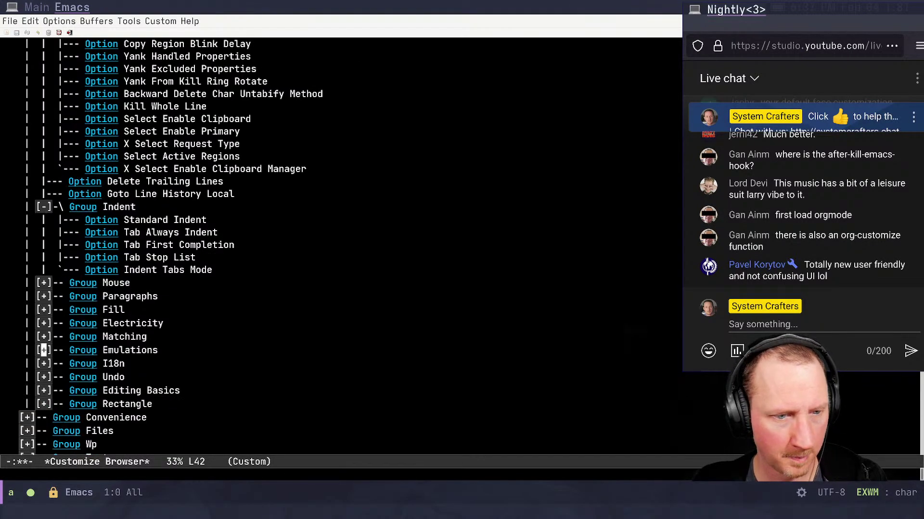
{"action": "key", "text": "Up"}
{"action": "key", "text": "Up"}
{"action": "key", "text": "Up"}
{"action": "key", "text": "Up"}
{"action": "key", "text": "Up"}
{"action": "key", "text": "Up"}
{"action": "key", "text": "Up"}
{"action": "key", "text": "Up"}
{"action": "key", "text": "Up"}
{"action": "key", "text": "Up"}
{"action": "key", "text": "Up"}
{"action": "key", "text": "Up"}
{"action": "key", "text": "Up"}
{"action": "key", "text": "Up"}
{"action": "key", "text": "Up"}
{"action": "key", "text": "Up"}
{"action": "key", "text": "Up"}
{"action": "key", "text": "Up"}
{"action": "key", "text": "Up"}
{"action": "key", "text": "Up"}
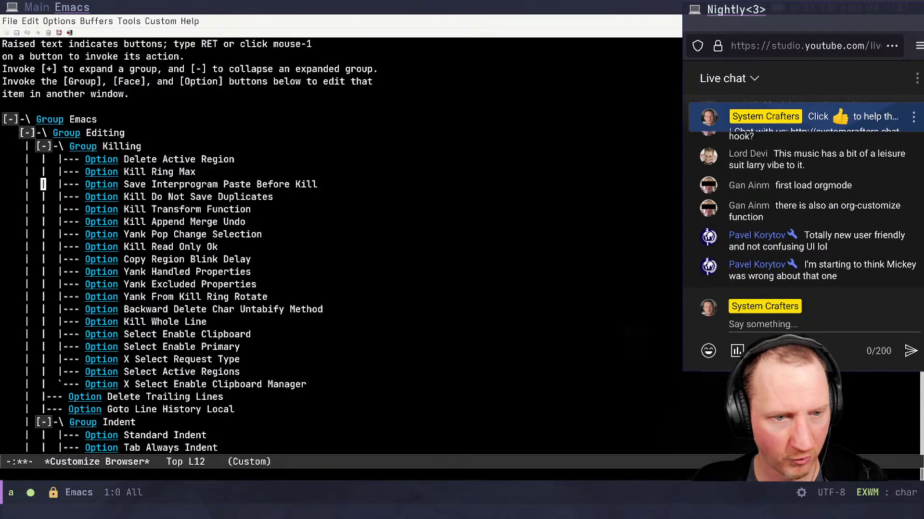
{"action": "key", "text": "Up"}
{"action": "key", "text": "Up"}
{"action": "key", "text": "Up"}
{"action": "key", "text": "Up"}
{"action": "key", "text": "Up"}
{"action": "key", "text": "Down"}
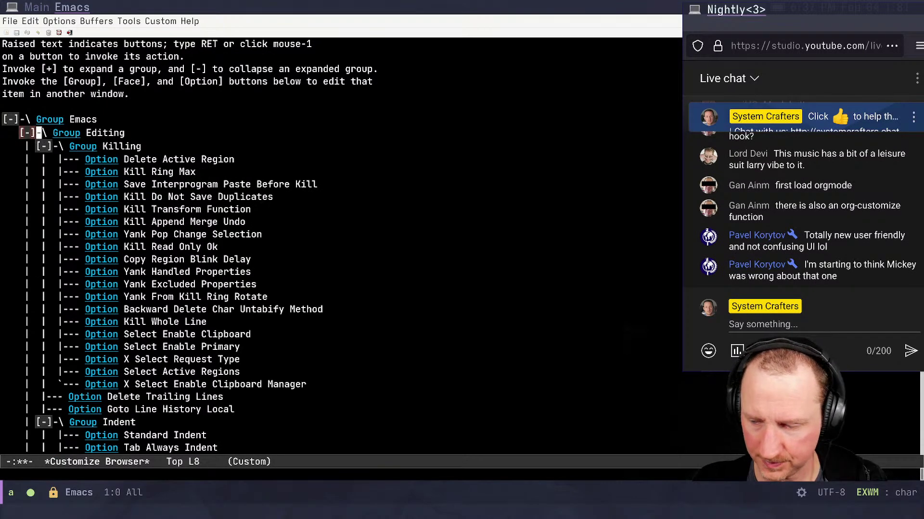
Search the customization tree for "org" starting from the introductory text above the Emacs group
{"action": "key", "text": "Down"}
{"action": "key", "text": "Up"}
{"action": "key", "text": "Up"}
{"action": "key", "text": "Up"}
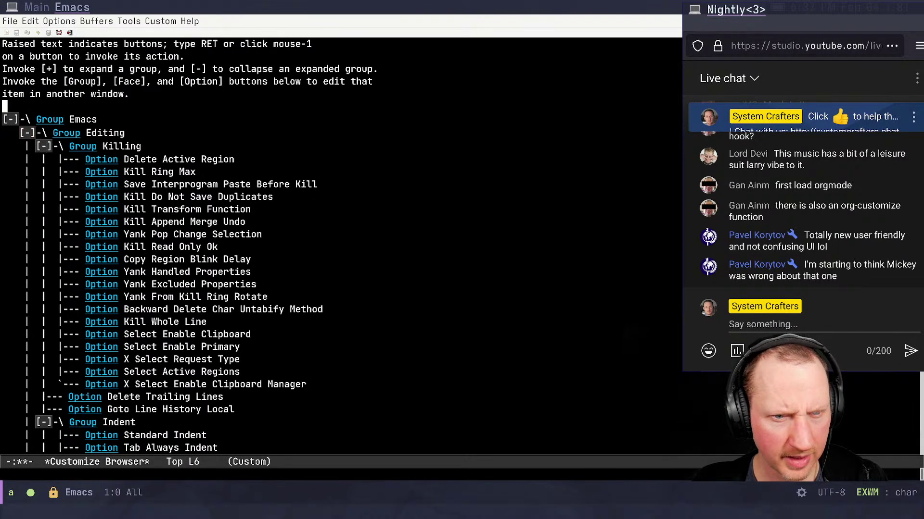
{"action": "key", "text": "Up"}
{"action": "key", "text": "Up"}
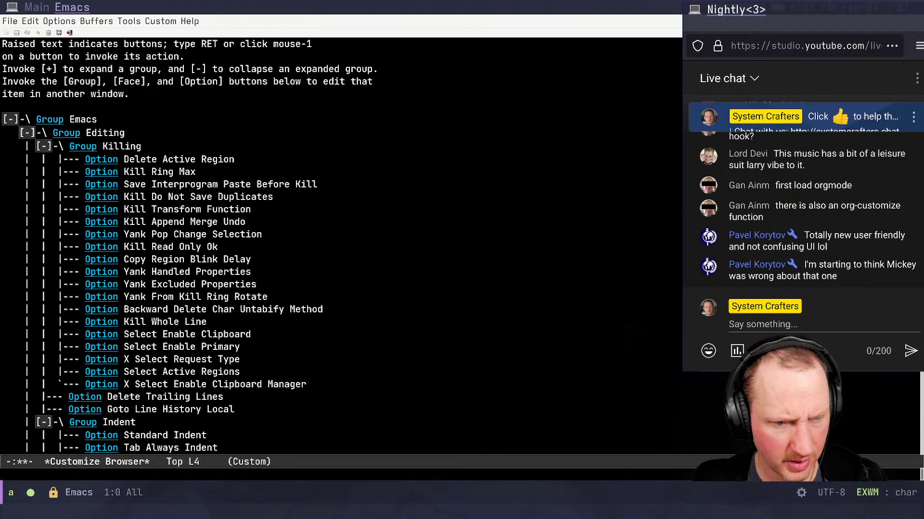
{"action": "key", "text": "ctrl+s"}
{"action": "type", "text": "org"}
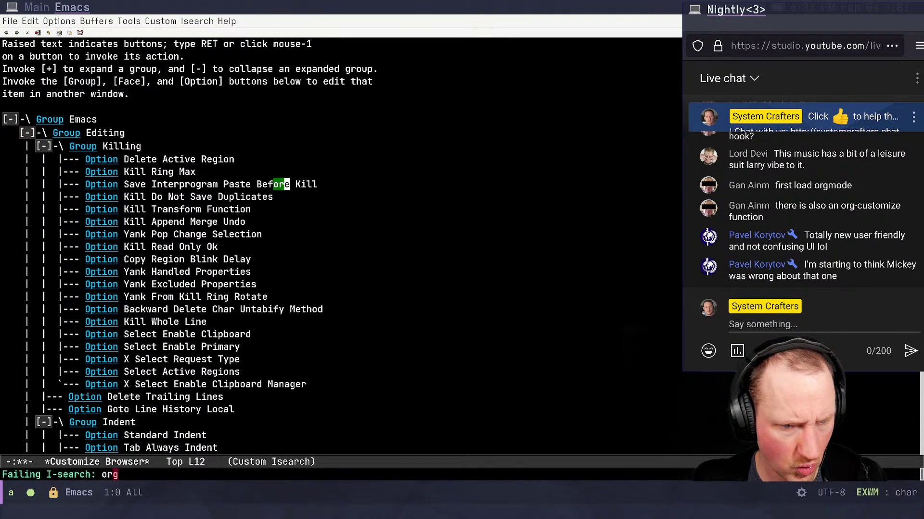
{"action": "key", "text": "ctrl+s"}
{"action": "key", "text": "ctrl+g"}
{"action": "key", "text": "ctrl+g"}
Look over the rest of the customization tree down to the Local group and return to the root Emacs group
{"action": "key", "text": "Down"}
{"action": "key", "text": "Page_Down"}
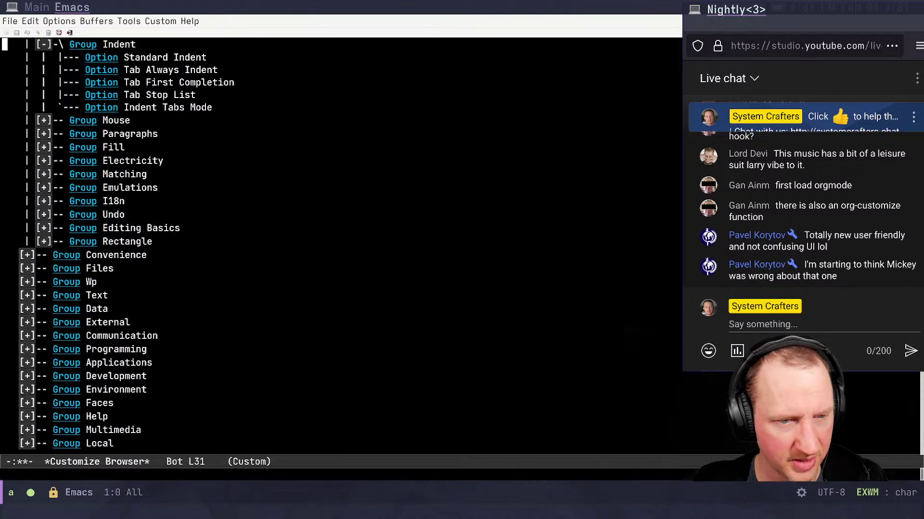
{"action": "key", "text": "Page_Up"}
{"action": "key", "text": "Up"}
{"action": "key", "text": "Up"}
{"action": "key", "text": "Up"}
{"action": "key", "text": "Up"}
{"action": "key", "text": "Up"}
{"action": "key", "text": "Up"}
{"action": "key", "text": "Up"}
{"action": "key", "text": "Up"}
{"action": "key", "text": "Up"}
{"action": "key", "text": "Up"}
{"action": "key", "text": "Up"}
{"action": "key", "text": "Up"}
{"action": "key", "text": "Up"}
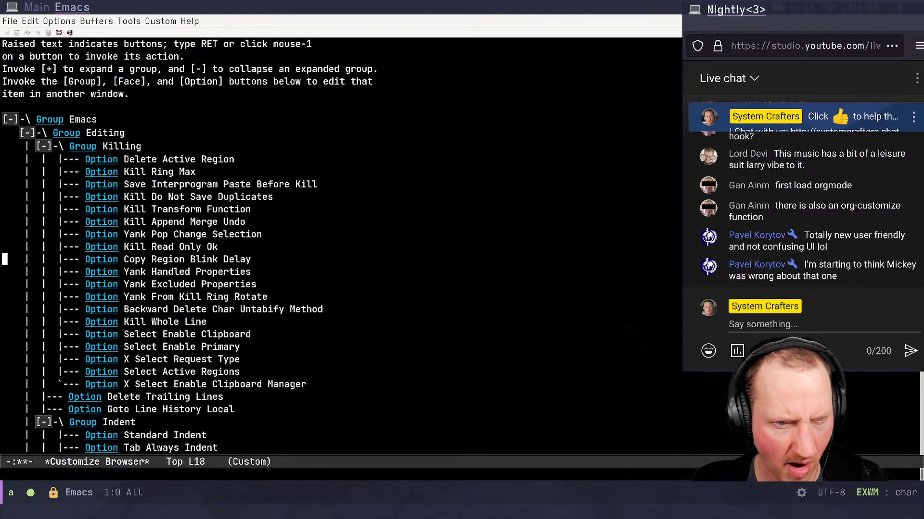
{"action": "key", "text": "Up"}
{"action": "key", "text": "Up"}
{"action": "key", "text": "Up"}
{"action": "key", "text": "Up"}
{"action": "key", "text": "Up"}
{"action": "key", "text": "Up"}
{"action": "key", "text": "Up"}
{"action": "key", "text": "Up"}
{"action": "key", "text": "Up"}
{"action": "key", "text": "Up"}
{"action": "key", "text": "Up"}
Try to collapse the root Emacs group, and collapse the Editing group beneath it
{"action": "key", "text": "Right"}
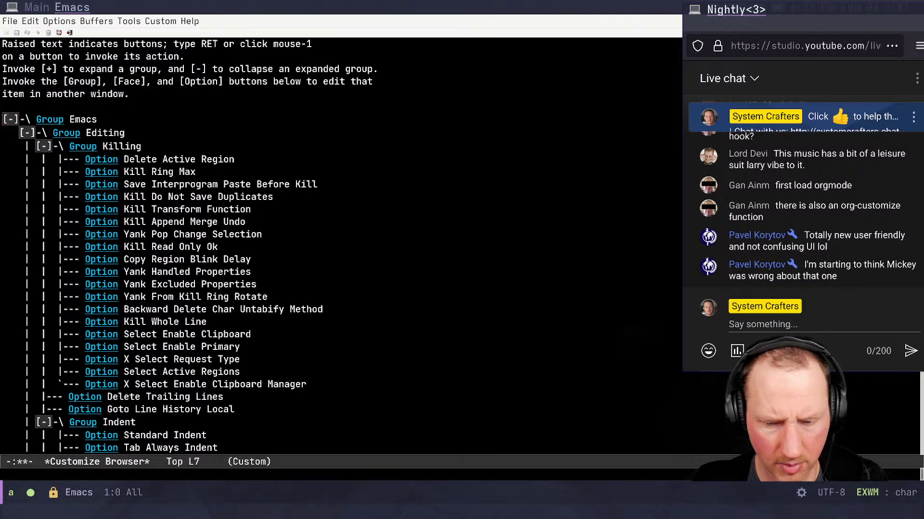
{"action": "key", "text": "minus"}
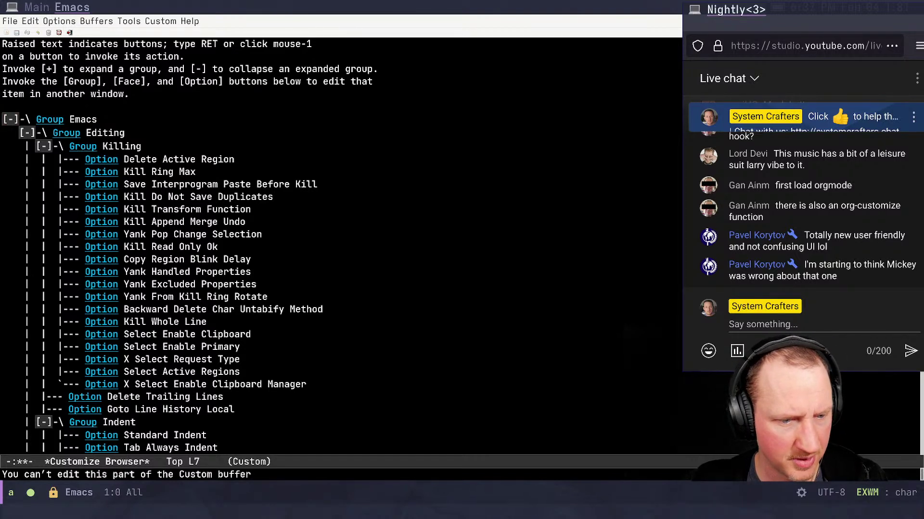
{"action": "key", "text": "Right"}
{"action": "key", "text": "Right"}
{"action": "key", "text": "Right"}
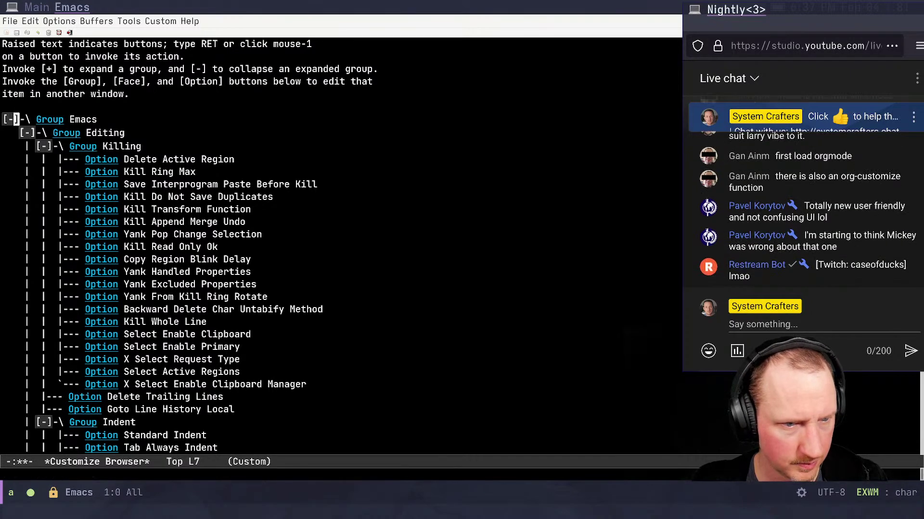
{"action": "key", "text": "Return"}
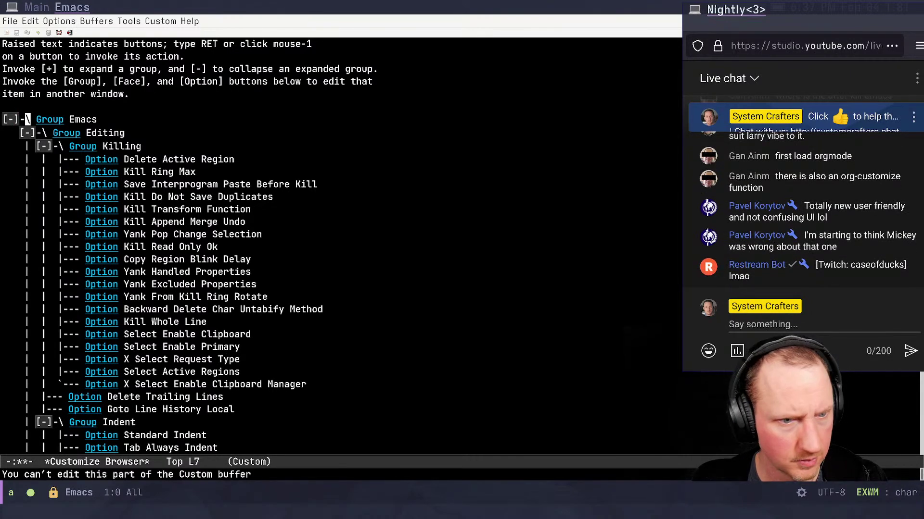
{"action": "key", "text": "Down"}
{"action": "key", "text": "Return"}
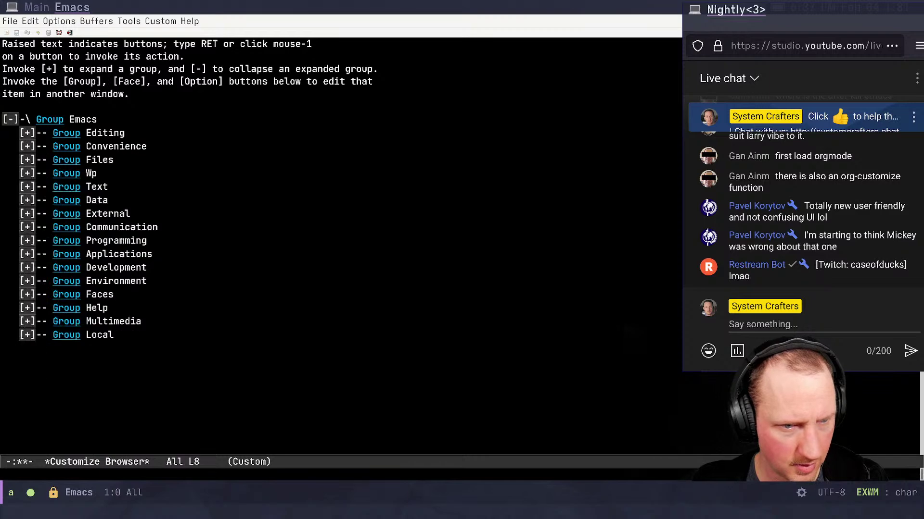
Expand the Text group in the customization tree
{"action": "key", "text": "Down"}
{"action": "key", "text": "Down"}
{"action": "key", "text": "Down"}
{"action": "key", "text": "Down"}
{"action": "key", "text": "Return"}
{"action": "key", "text": "Down"}
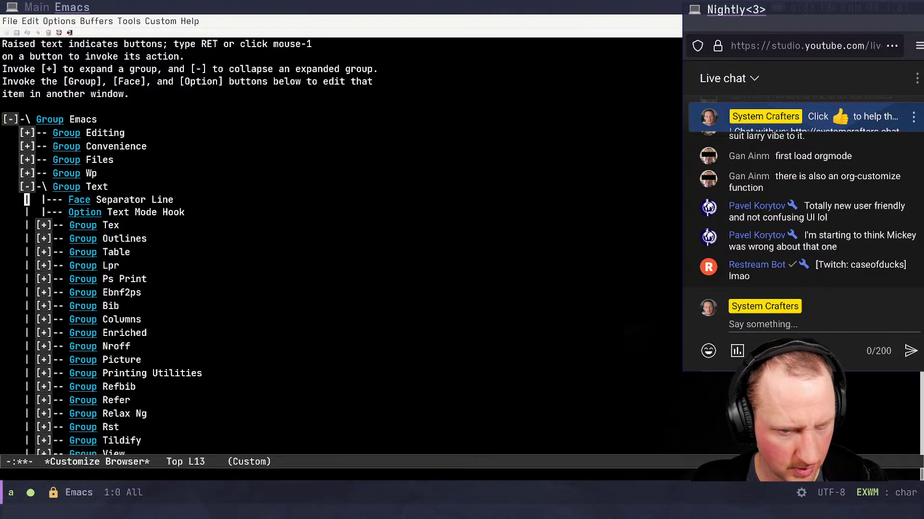
Look through the Text subgroups and the top-level groups that follow, as far as Programming
{"action": "key", "text": "Down"}
{"action": "key", "text": "Down"}
{"action": "key", "text": "Down"}
{"action": "key", "text": "Down"}
{"action": "key", "text": "Down"}
{"action": "key", "text": "Down"}
{"action": "key", "text": "Down"}
{"action": "key", "text": "Down"}
{"action": "key", "text": "Down"}
{"action": "key", "text": "Down"}
{"action": "key", "text": "Down"}
{"action": "key", "text": "Down"}
{"action": "key", "text": "Down"}
{"action": "key", "text": "Down"}
{"action": "key", "text": "Down"}
{"action": "key", "text": "Down"}
{"action": "key", "text": "Down"}
{"action": "key", "text": "Down"}
{"action": "key", "text": "Down"}
{"action": "key", "text": "Down"}
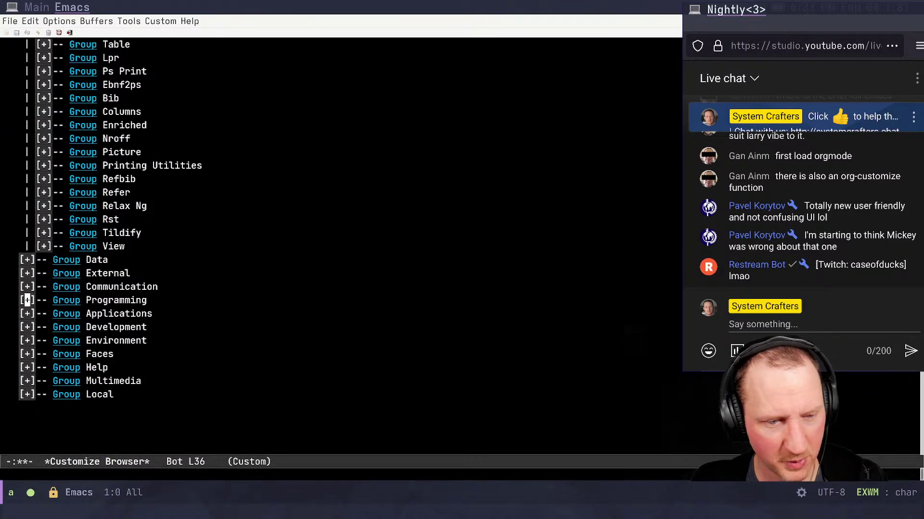
Go back into the Text group and expand its Enriched subgroup
{"action": "key", "text": "Up"}
{"action": "key", "text": "Up"}
{"action": "key", "text": "Up"}
{"action": "key", "text": "Up"}
{"action": "key", "text": "Up"}
{"action": "key", "text": "Up"}
{"action": "key", "text": "Up"}
{"action": "key", "text": "Up"}
{"action": "key", "text": "Up"}
{"action": "key", "text": "Up"}
{"action": "key", "text": "Up"}
{"action": "key", "text": "Up"}
{"action": "key", "text": "Up"}
{"action": "key", "text": "Right"}
{"action": "key", "text": "Right"}
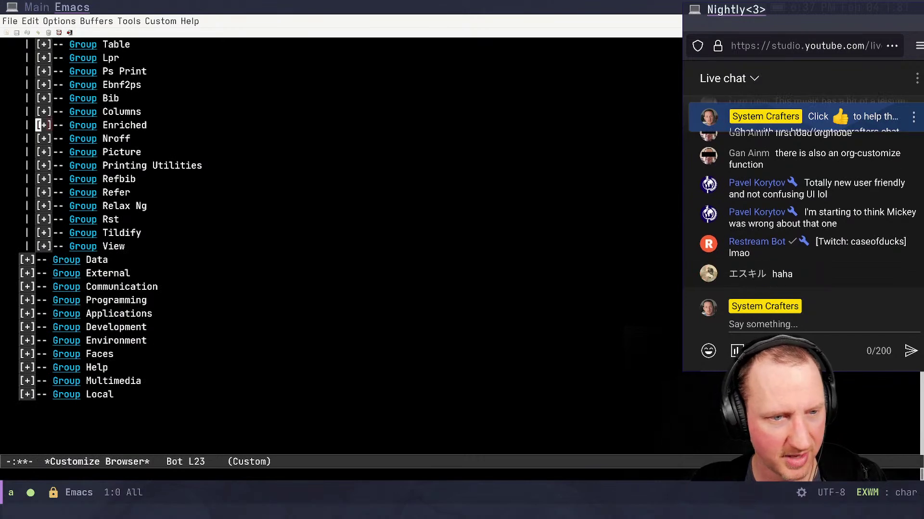
{"action": "key", "text": "Return"}
Go past the Enriched options and expand the Picture subgroup under Text
{"action": "key", "text": "Down"}
{"action": "key", "text": "Down"}
{"action": "key", "text": "Down"}
{"action": "key", "text": "Down"}
{"action": "key", "text": "Down"}
{"action": "key", "text": "Down"}
{"action": "key", "text": "Down"}
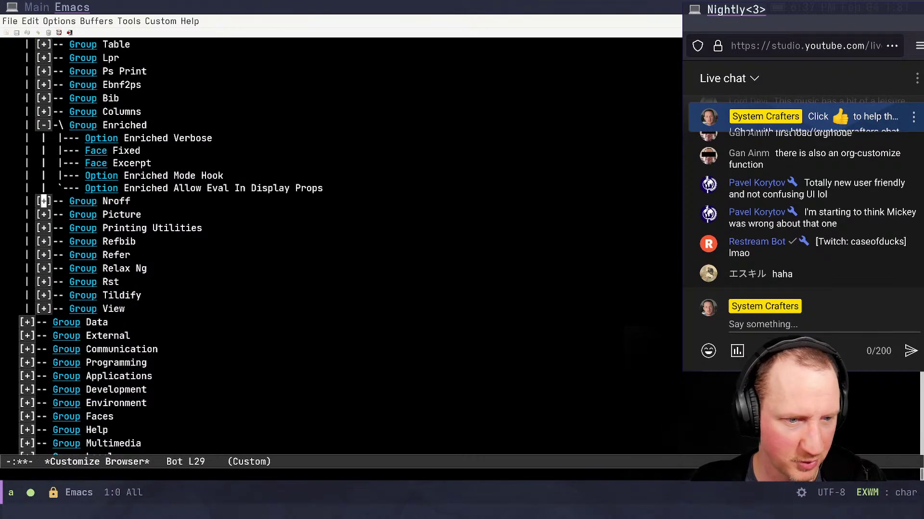
{"action": "key", "text": "Return"}
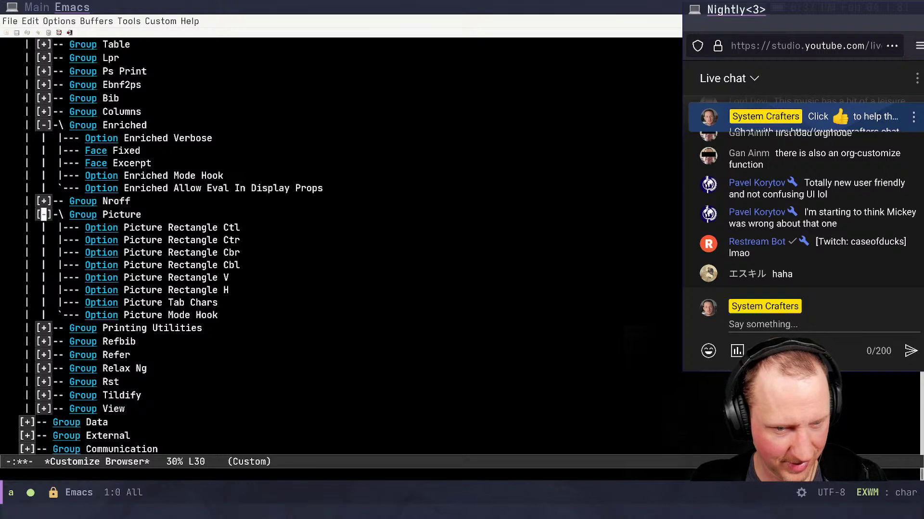
Close the customization tree and show the full description of the Wp group on the Emacs group page
{"action": "key", "text": "Page_Up"}
{"action": "key", "text": "q"}
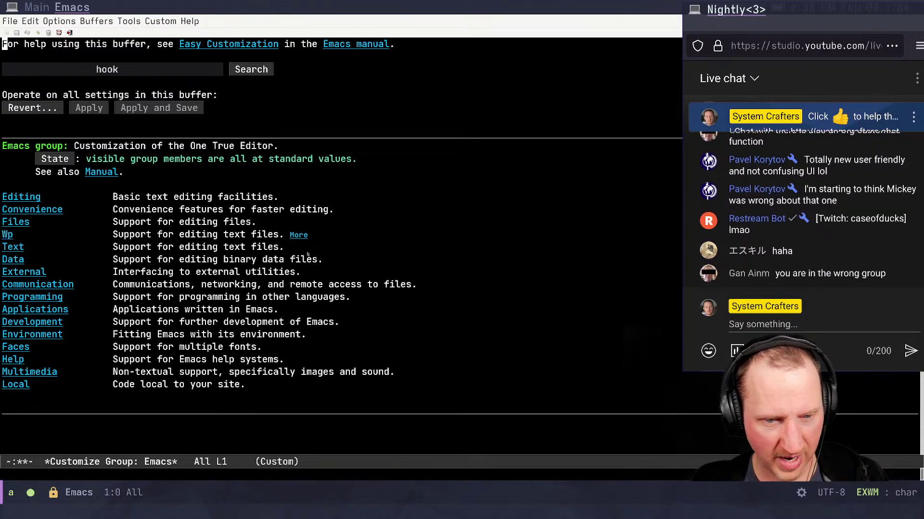
{"action": "left_click", "coordinate": [299, 235]}
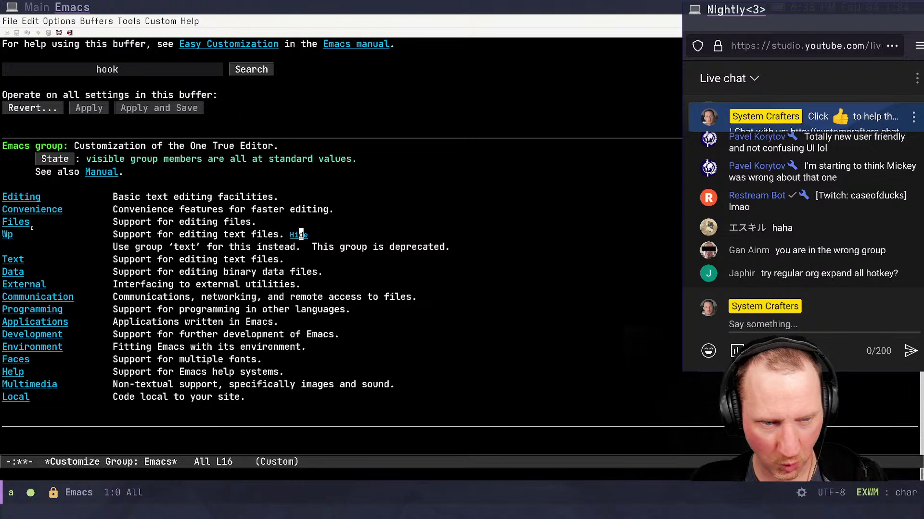
Open the Wp group, go into its Text subgroup, and look over the options and subgroups listed there
{"action": "left_click", "coordinate": [4, 234]}
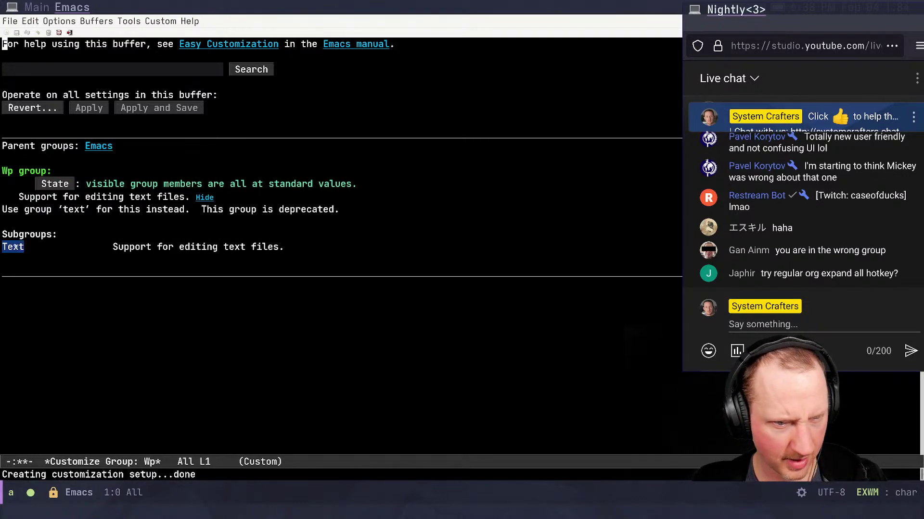
{"action": "left_click", "coordinate": [11, 246]}
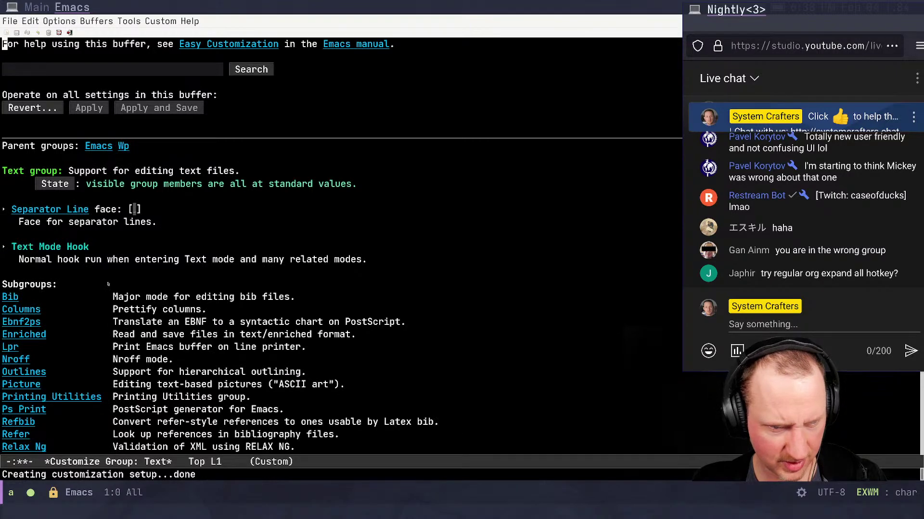
{"action": "scroll", "coordinate": [105, 283], "scroll_direction": "down", "scroll_amount": 1}
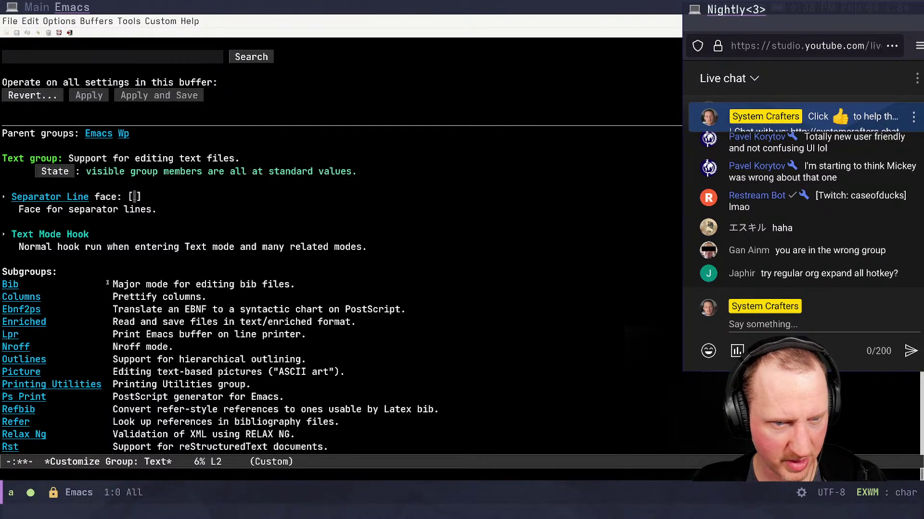
{"action": "scroll", "coordinate": [108, 284], "scroll_direction": "down", "scroll_amount": 5}
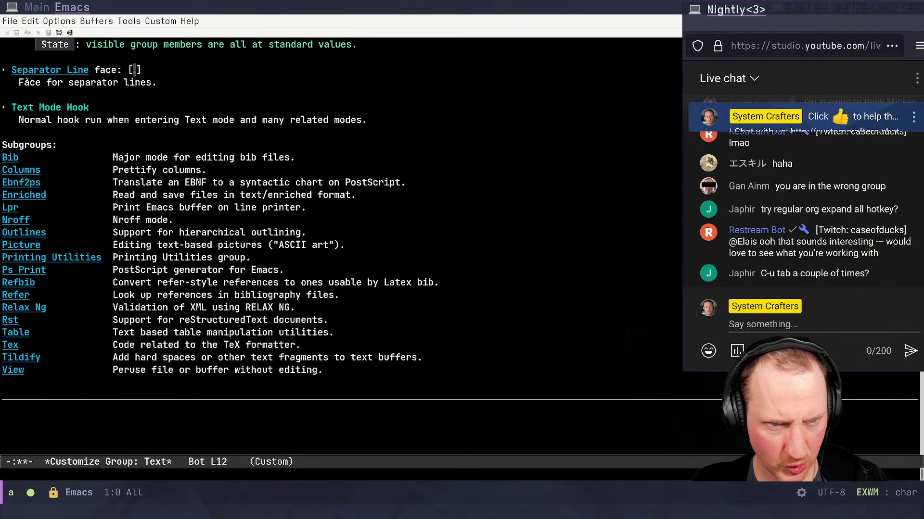
{"action": "scroll", "coordinate": [48, 96], "scroll_direction": "up", "scroll_amount": 3}
Run the customize-browse command to reopen the customization tree
{"action": "key", "text": "alt+x"}
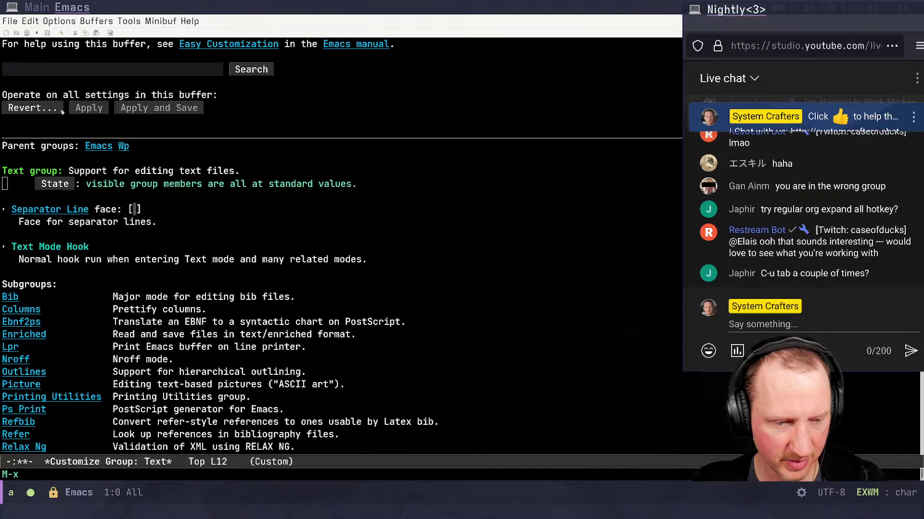
{"action": "type", "text": "customis"}
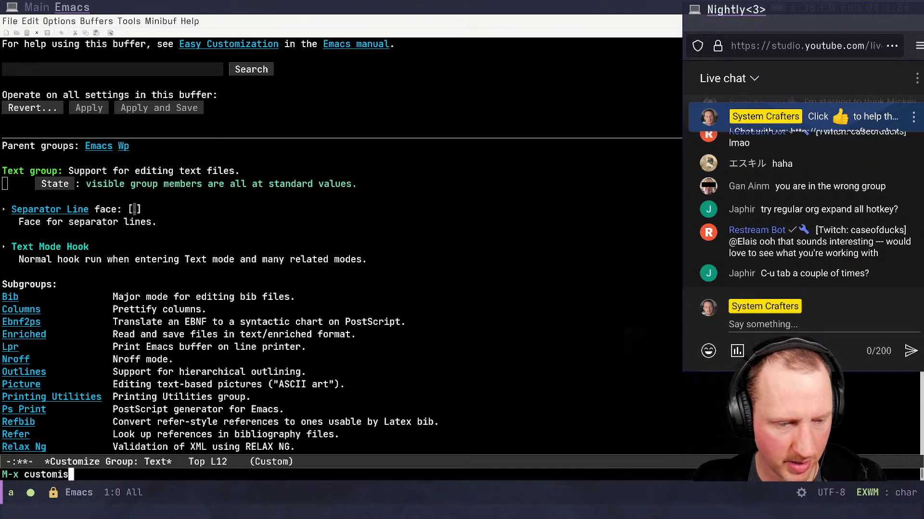
{"action": "key", "text": "BackSpace"}
{"action": "type", "text": "ze-br"}
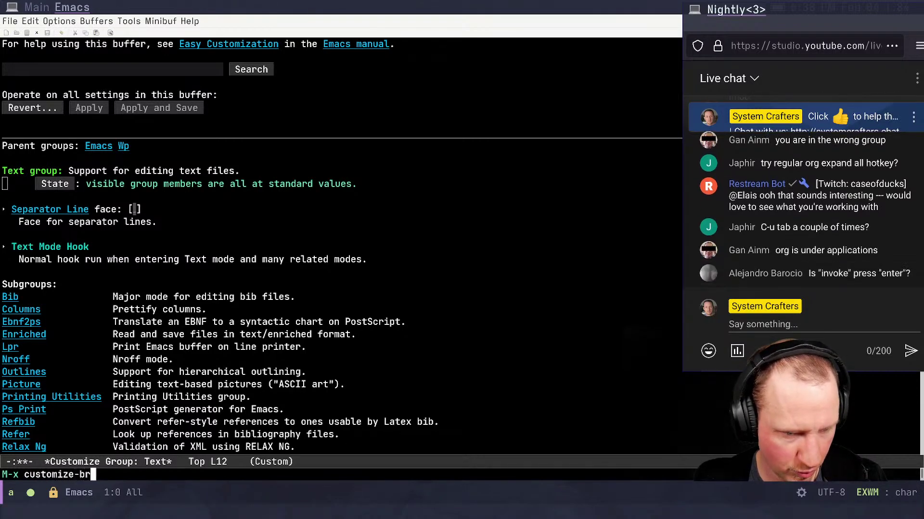
{"action": "type", "text": "owse"}
{"action": "key", "text": "Return"}
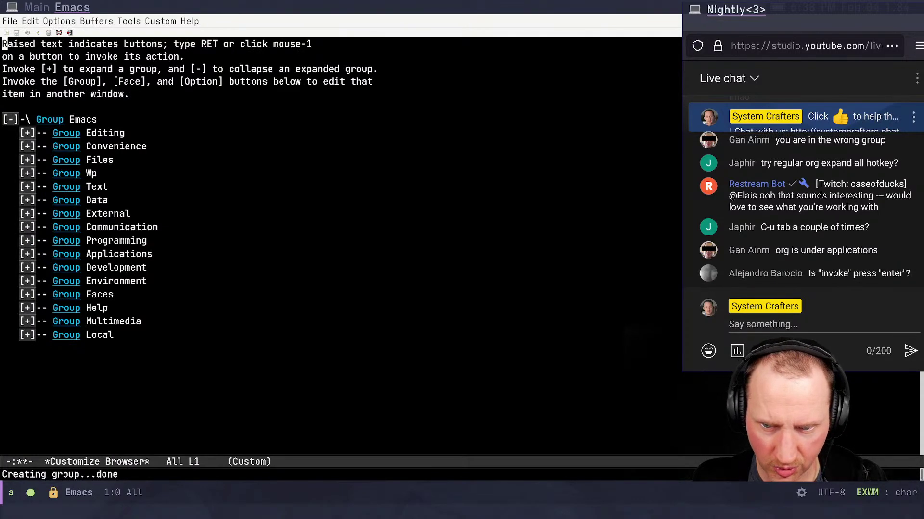
Step through the tree's top-level groups and open the customization page of the Text group
{"action": "key", "text": "Tab"}
{"action": "key", "text": "Tab"}
{"action": "key", "text": "Tab"}
{"action": "key", "text": "Tab"}
{"action": "key", "text": "Tab"}
{"action": "key", "text": "Tab"}
{"action": "key", "text": "Tab"}
{"action": "key", "text": "Tab"}
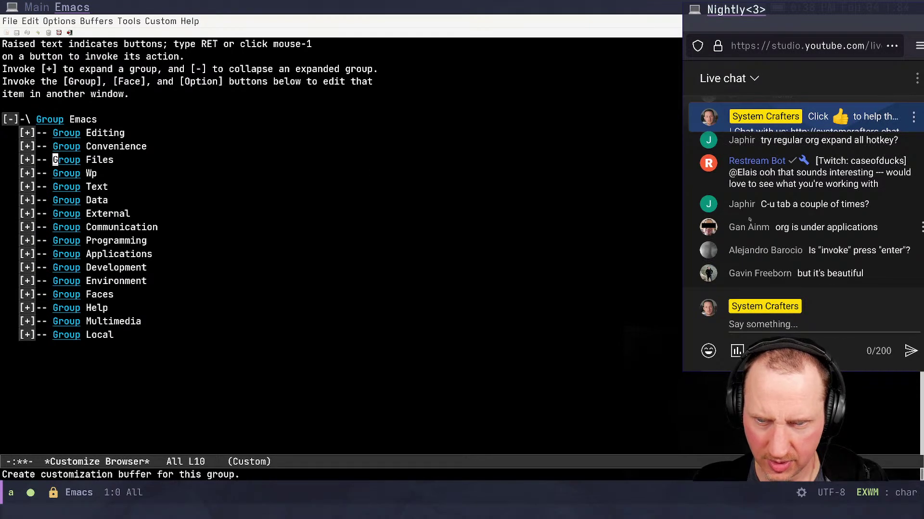
{"action": "key", "text": "Down"}
{"action": "key", "text": "Down"}
{"action": "key", "text": "Return"}
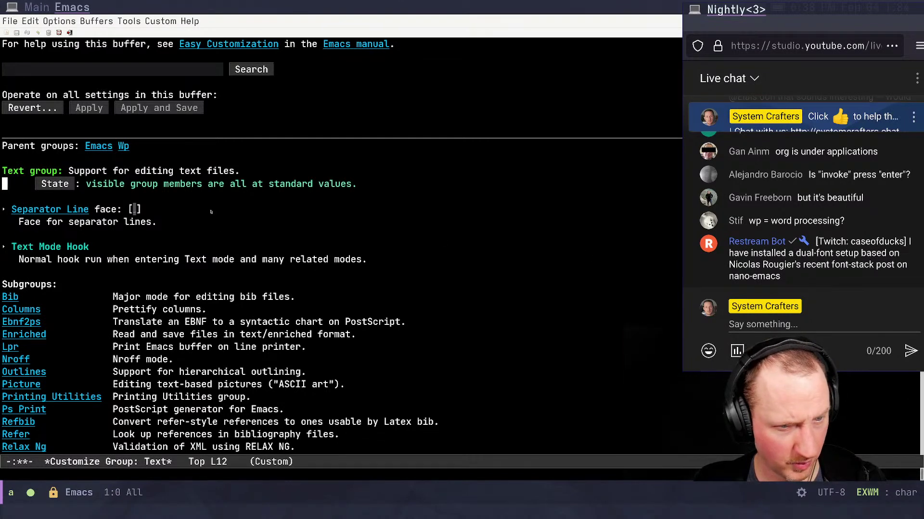
Search the customization settings for "after-save"
{"action": "left_click", "coordinate": [108, 67]}
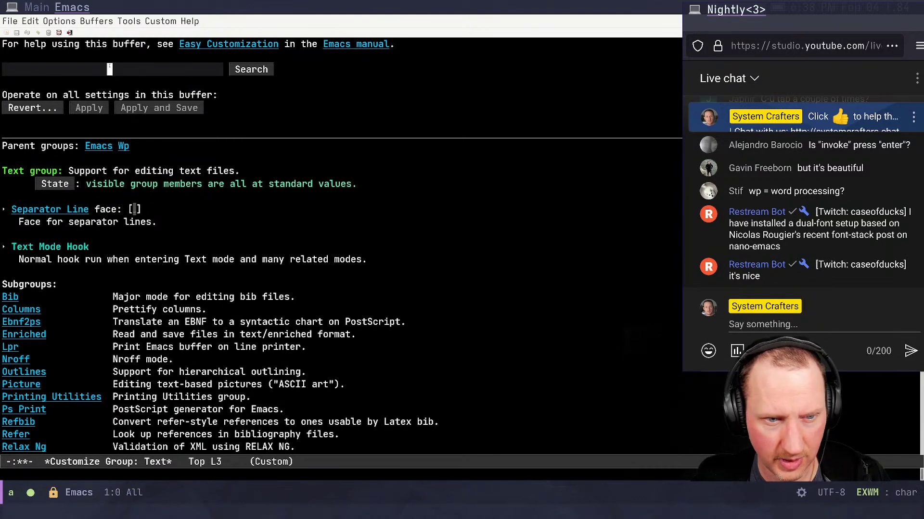
{"action": "type", "text": "after-save"}
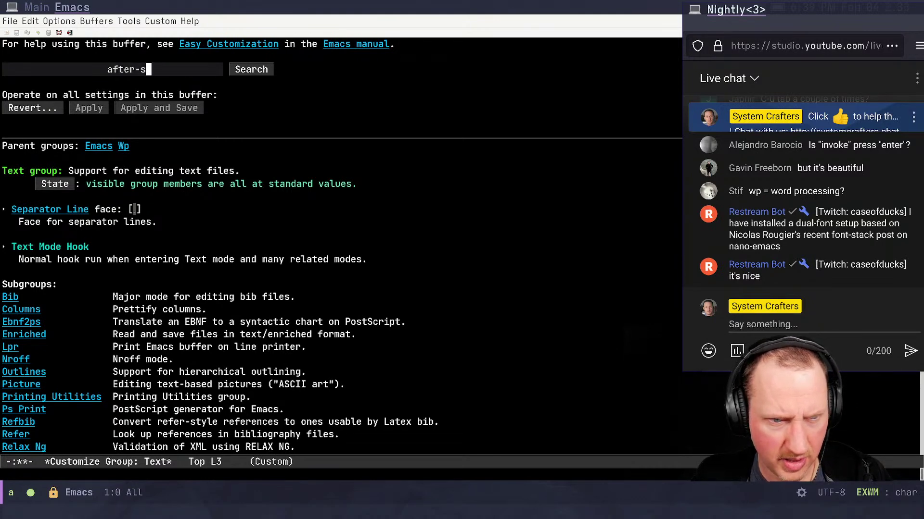
{"action": "key", "text": "Return"}
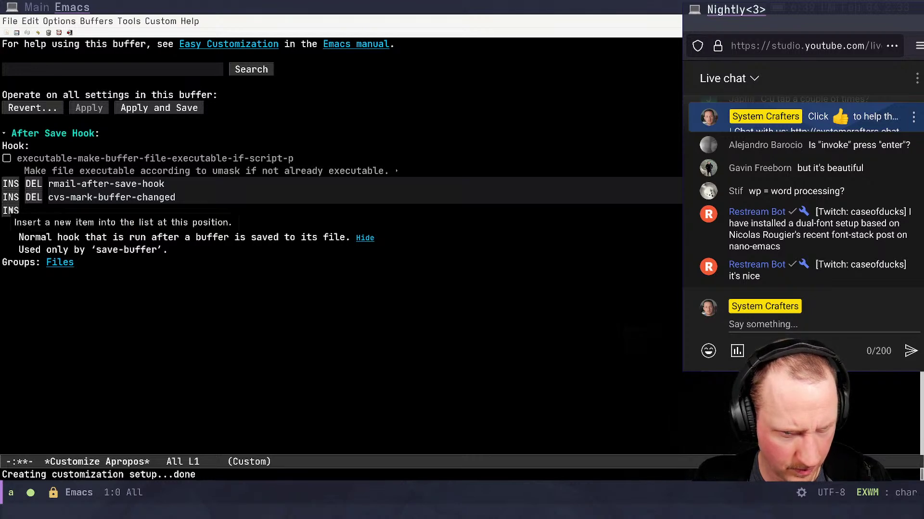
Add org-babel-tangle as a new entry at the end of the After Save Hook list and save the option for future sessions
{"action": "left_click", "coordinate": [10, 211]}
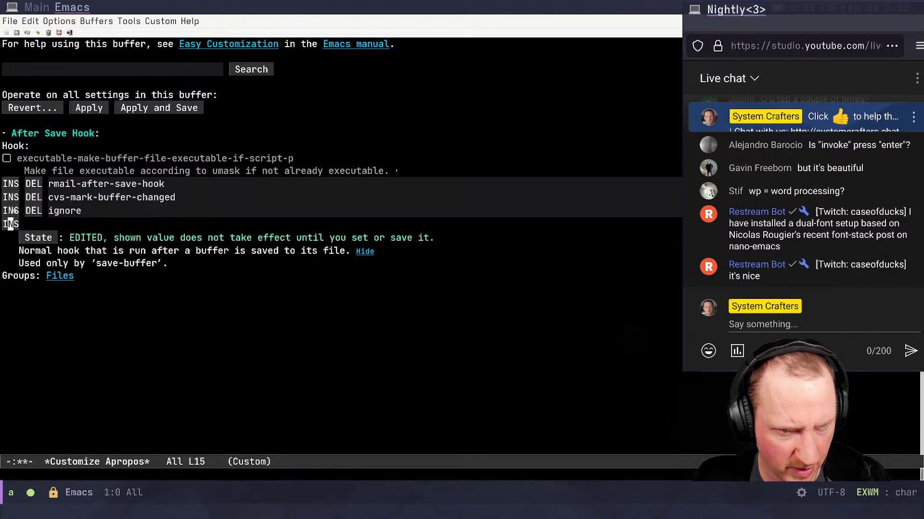
{"action": "key", "text": "BackSpace"}
{"action": "key", "text": "BackSpace"}
{"action": "key", "text": "BackSpace"}
{"action": "key", "text": "BackSpace"}
{"action": "key", "text": "BackSpace"}
{"action": "key", "text": "BackSpace"}
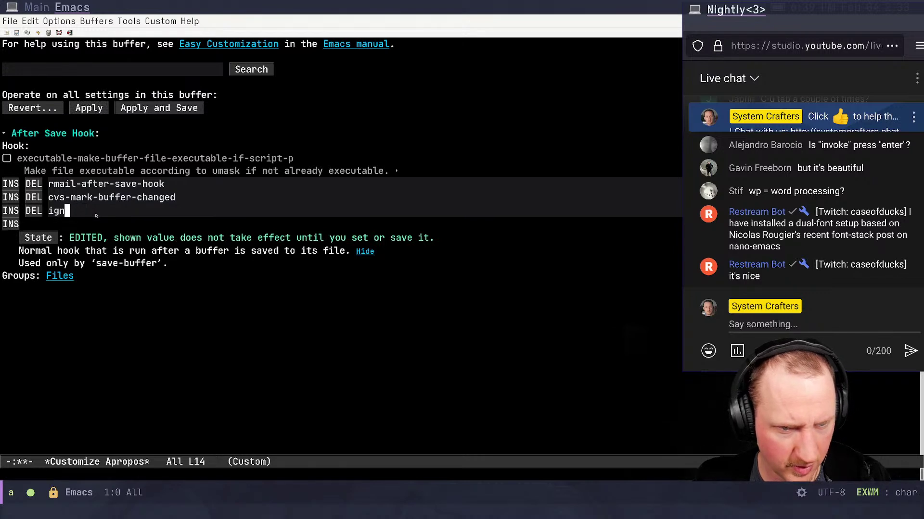
{"action": "type", "text": "org-babel-tangle"}
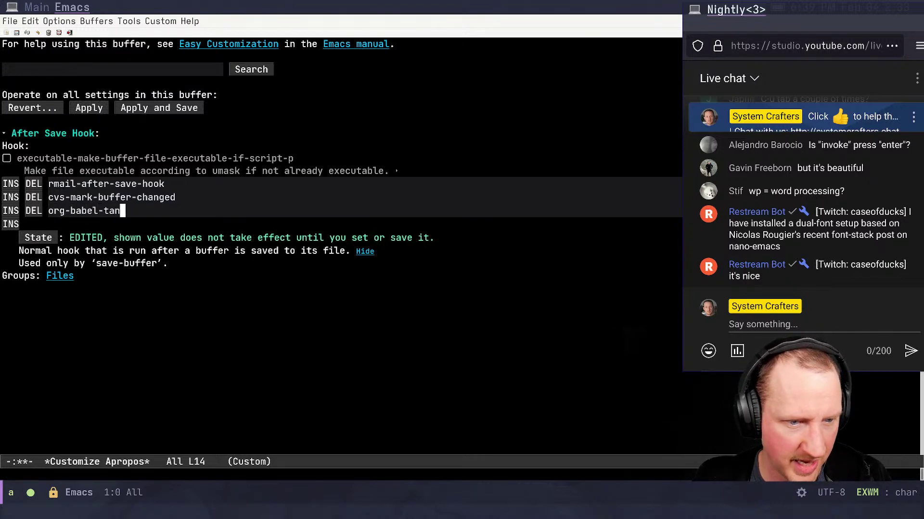
{"action": "left_click", "coordinate": [38, 238]}
{"action": "left_click", "coordinate": [101, 272]}
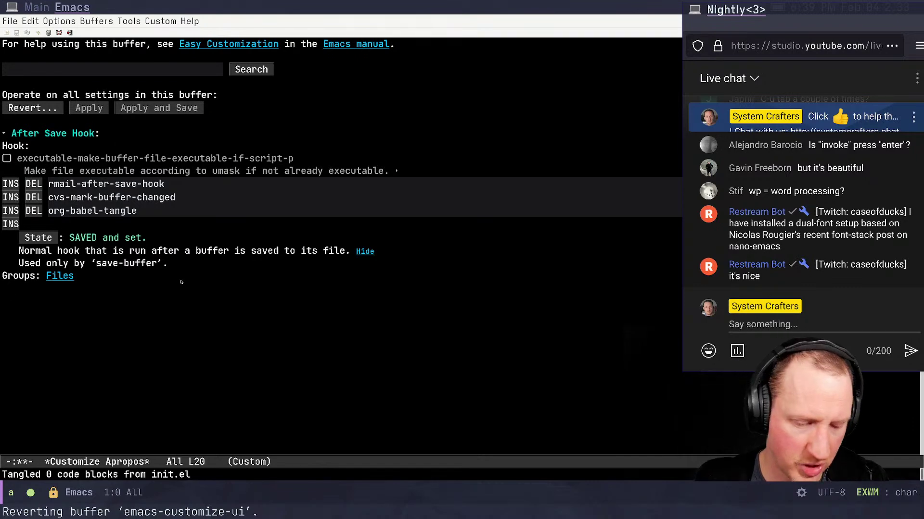
Open the init.el file to check the saved customizations
{"action": "key", "text": "ctrl+x"}
{"action": "key", "text": "ctrl+f"}
{"action": "type", "text": "init.el"}
{"action": "key", "text": "Return"}
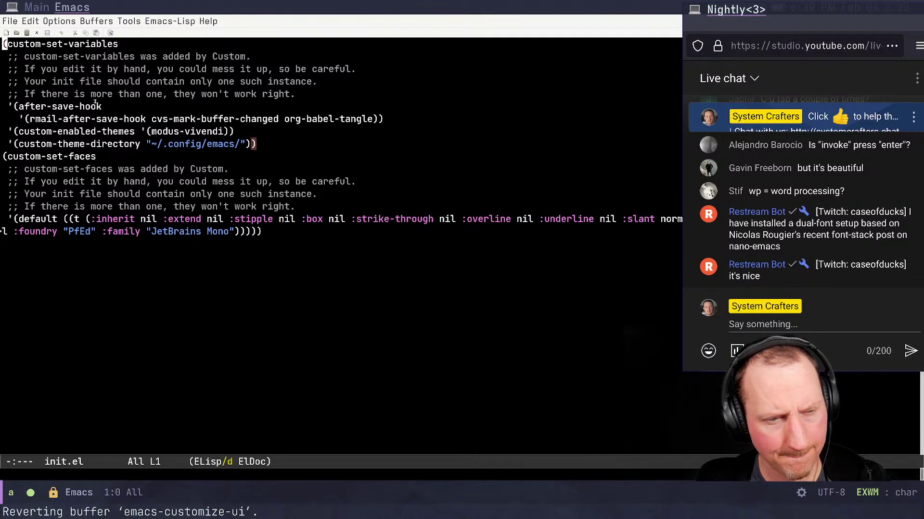
{"action": "key", "text": "ctrl+x"}
{"action": "key", "text": "b"}
{"action": "key", "text": "ctrl+g"}
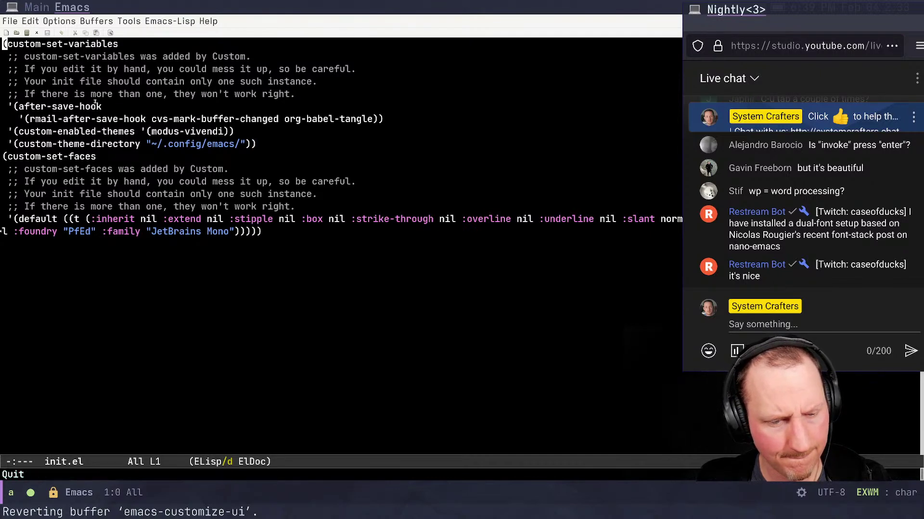
List the commands beginning with customize- and run customize-rogue from the completions
{"action": "key", "text": "alt+x"}
{"action": "type", "text": "custoi"}
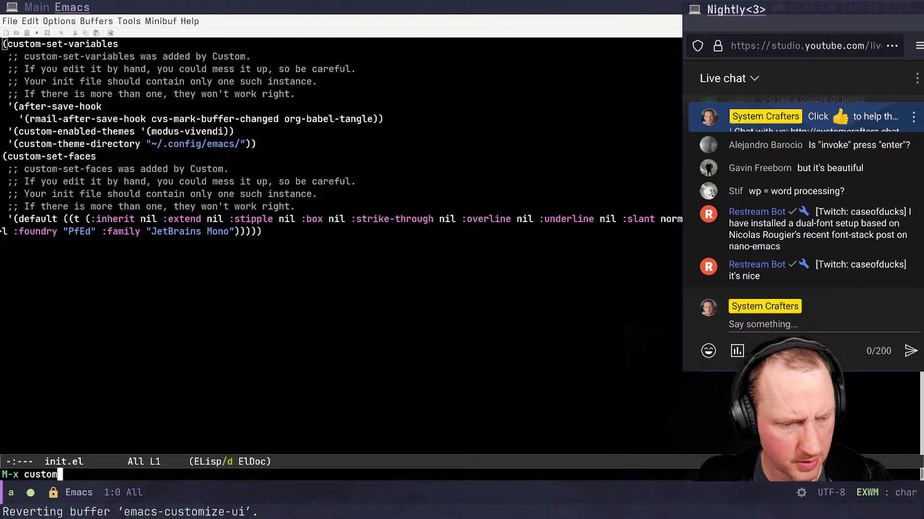
{"action": "type", "text": "ize"}
{"action": "key", "text": "Tab"}
{"action": "type", "text": "-lo"}
{"action": "key", "text": "Tab"}
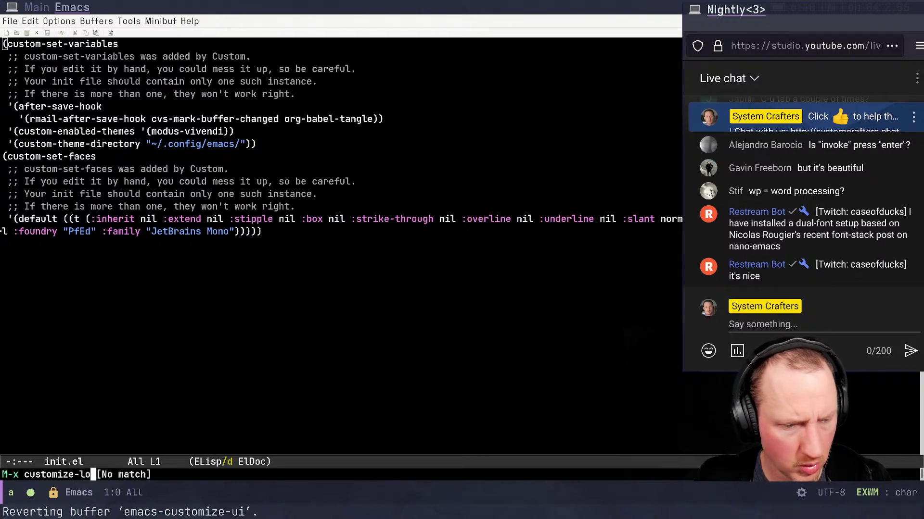
{"action": "key", "text": "BackSpace"}
{"action": "key", "text": "BackSpace"}
{"action": "type", "text": "browse"}
{"action": "key", "text": "Tab"}
{"action": "key", "text": "BackSpace"}
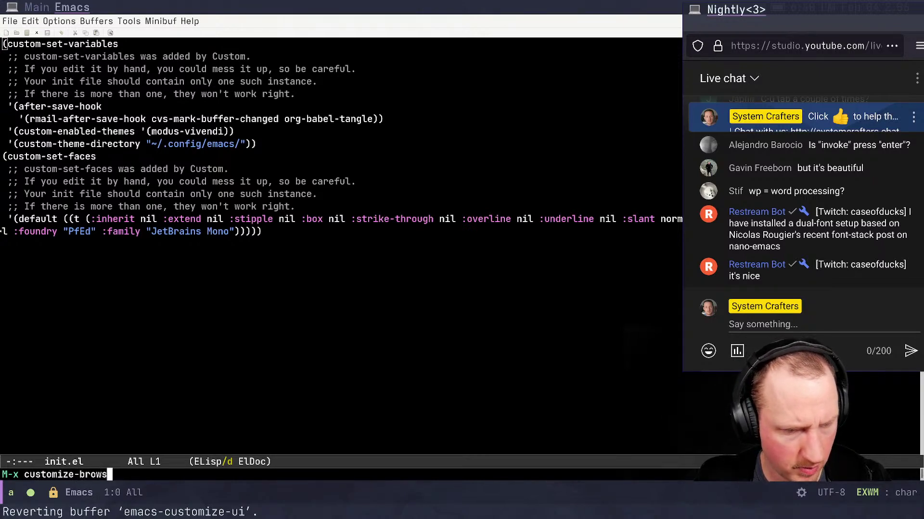
{"action": "key", "text": "BackSpace"}
{"action": "key", "text": "BackSpace"}
{"action": "key", "text": "BackSpace"}
{"action": "key", "text": "BackSpace"}
{"action": "key", "text": "BackSpace"}
{"action": "key", "text": "Tab"}
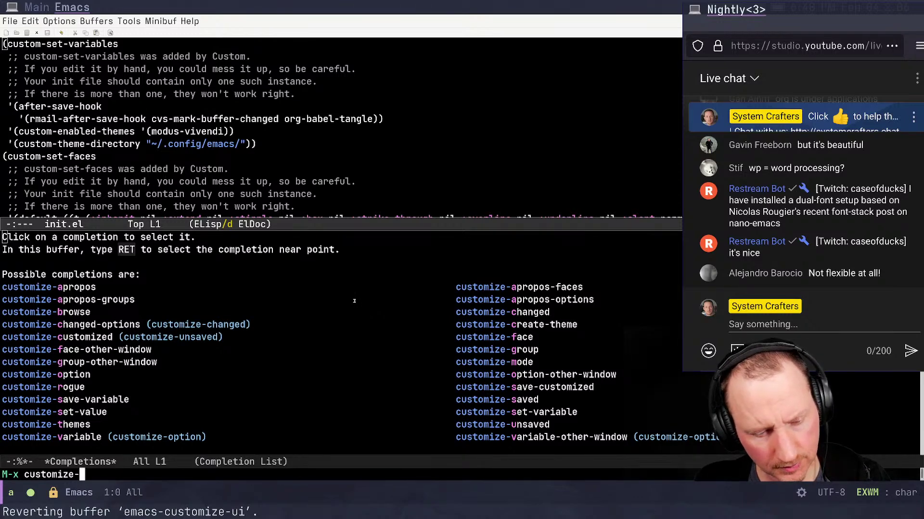
{"action": "key", "text": "ctrl+g"}
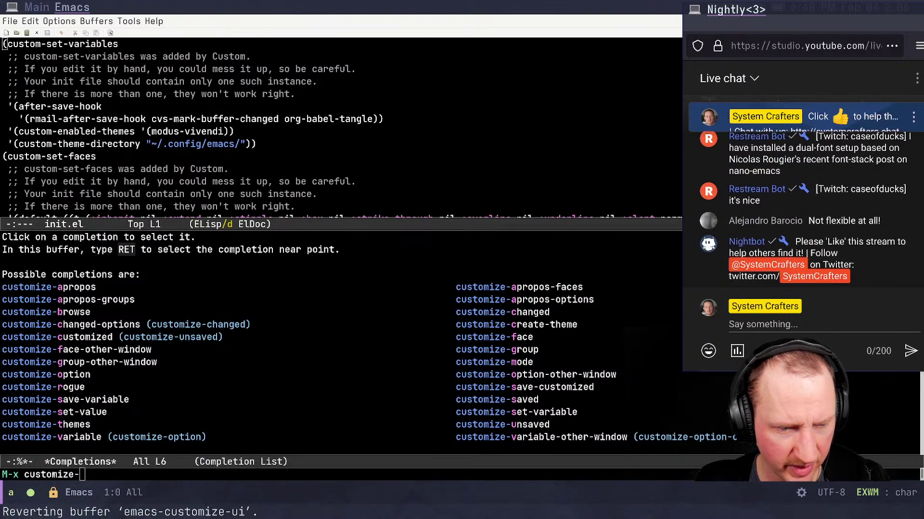
{"action": "left_click", "coordinate": [68, 388]}
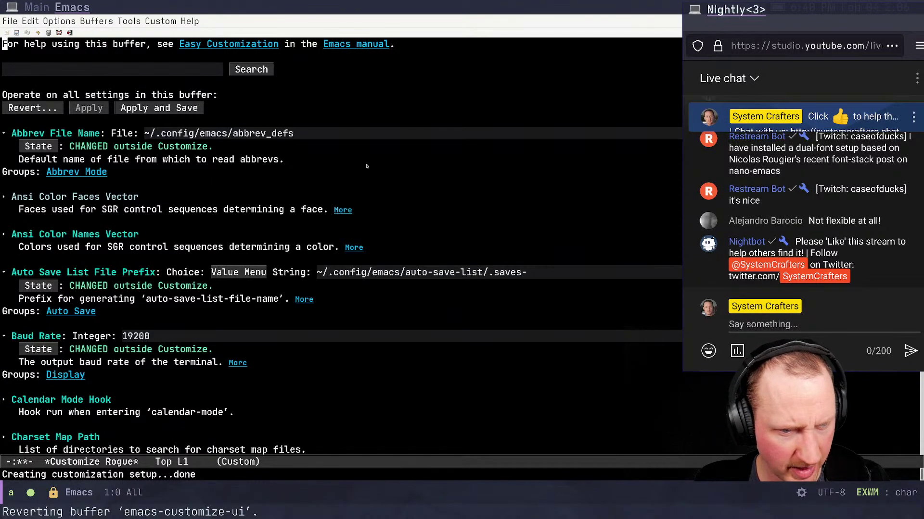
Look through the whole list of options in the Customize Rogue buffer and close the buffer
{"action": "left_click", "coordinate": [399, 194]}
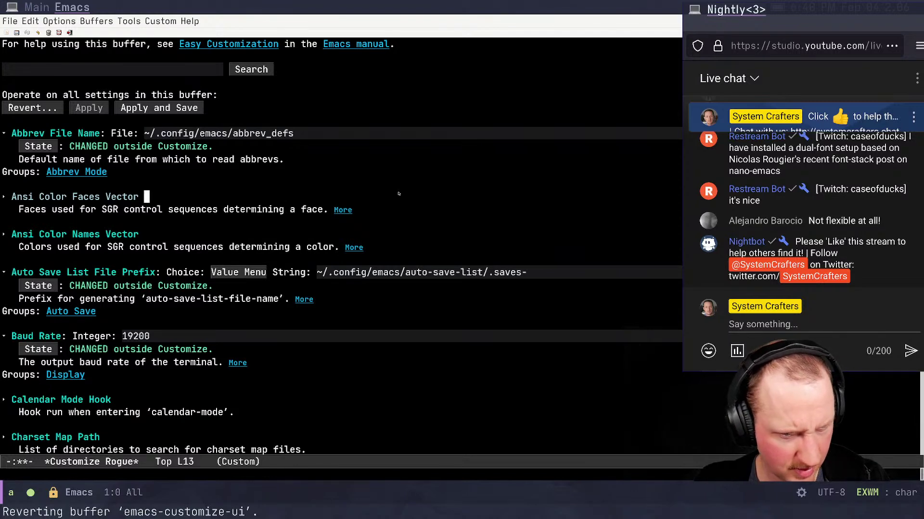
{"action": "key", "text": "Down"}
{"action": "key", "text": "Down"}
{"action": "key", "text": "Down"}
{"action": "key", "text": "Down"}
{"action": "key", "text": "Down"}
{"action": "key", "text": "Down"}
{"action": "key", "text": "Down"}
{"action": "key", "text": "Down"}
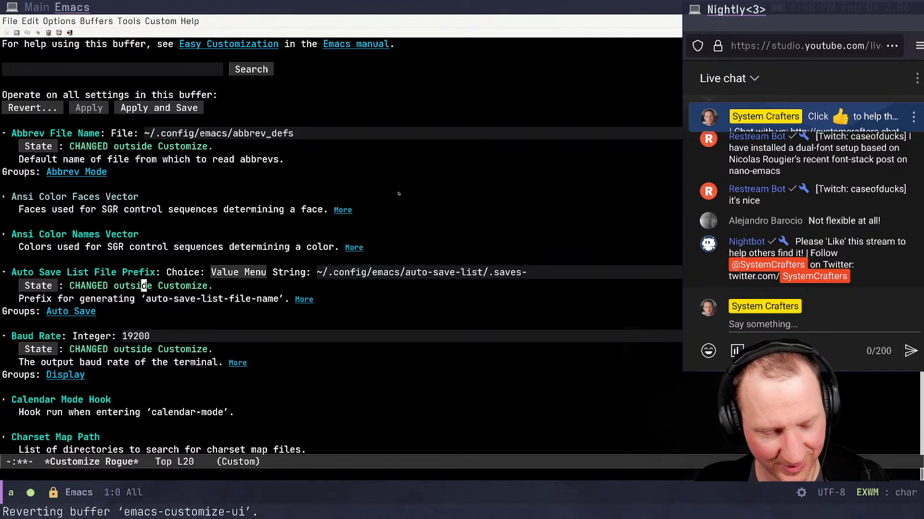
{"action": "key", "text": "ctrl+v"}
{"action": "key", "text": "Down"}
{"action": "key", "text": "Down"}
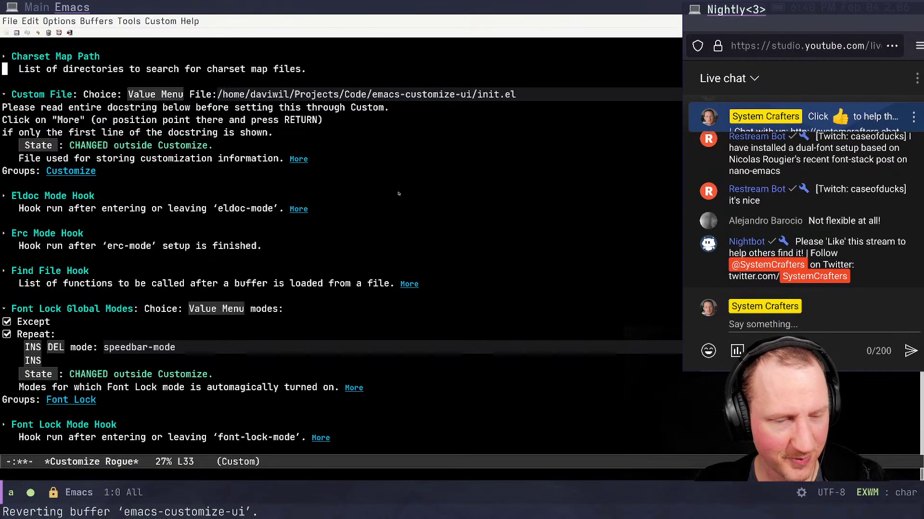
{"action": "key", "text": "Down"}
{"action": "key", "text": "Down"}
{"action": "key", "text": "Down"}
{"action": "key", "text": "alt+v"}
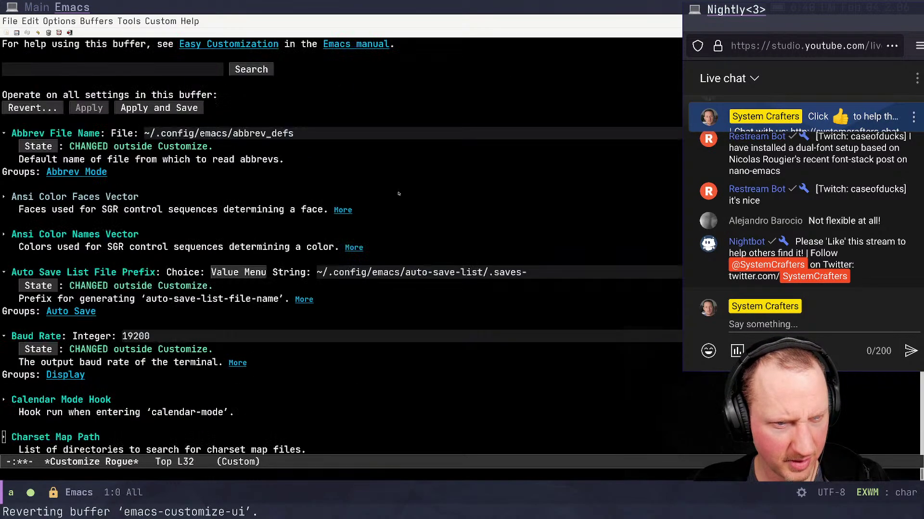
{"action": "key", "text": "ctrl+v"}
{"action": "key", "text": "ctrl+v"}
{"action": "key", "text": "ctrl+v"}
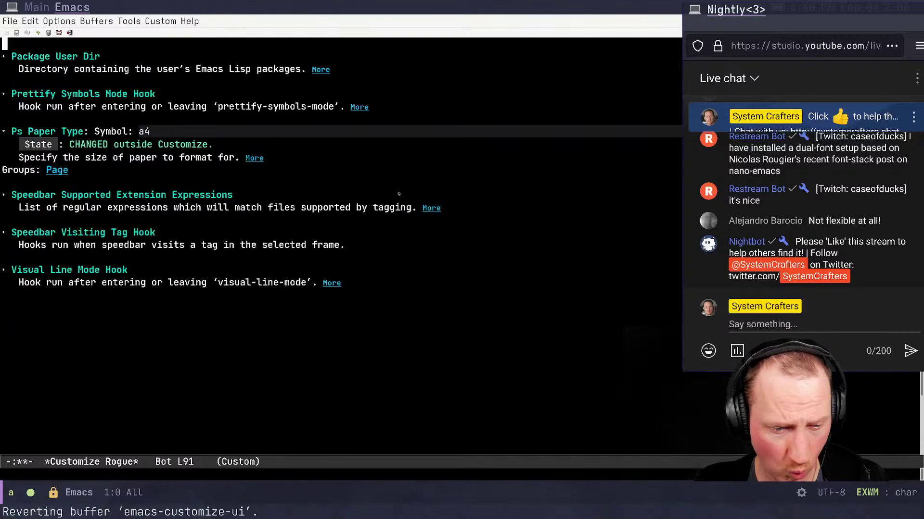
{"action": "key", "text": "alt+v"}
{"action": "key", "text": "alt+v"}
{"action": "key", "text": "alt+v"}
{"action": "key", "text": "alt+v"}
{"action": "key", "text": "q"}
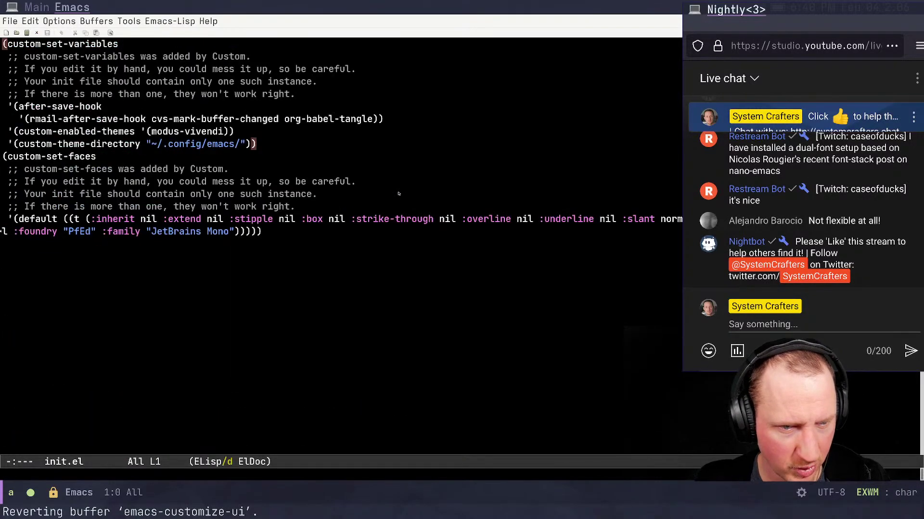
Show the documentation of the customize-rogue function and move the floating chat window to uncover the description
{"action": "key", "text": "ctrl+h"}
{"action": "type", "text": "f"}
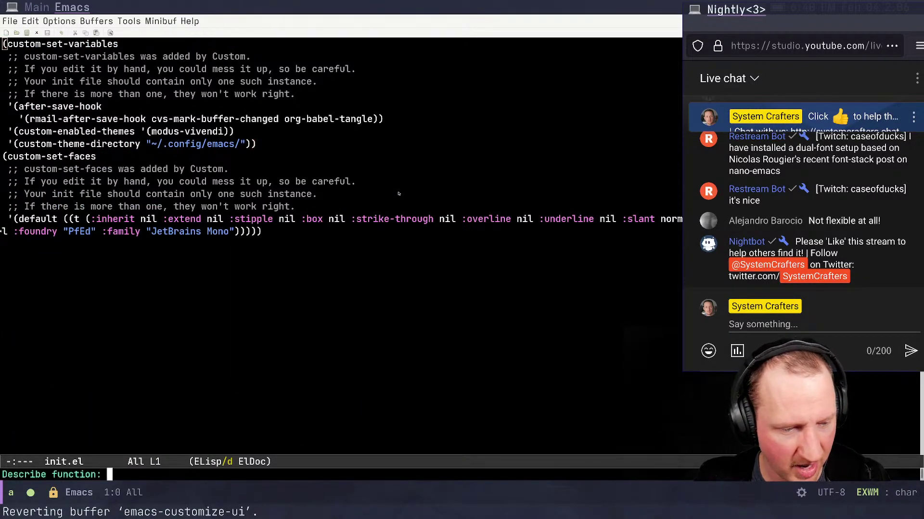
{"action": "type", "text": "customize-rogue"}
{"action": "key", "text": "Return"}
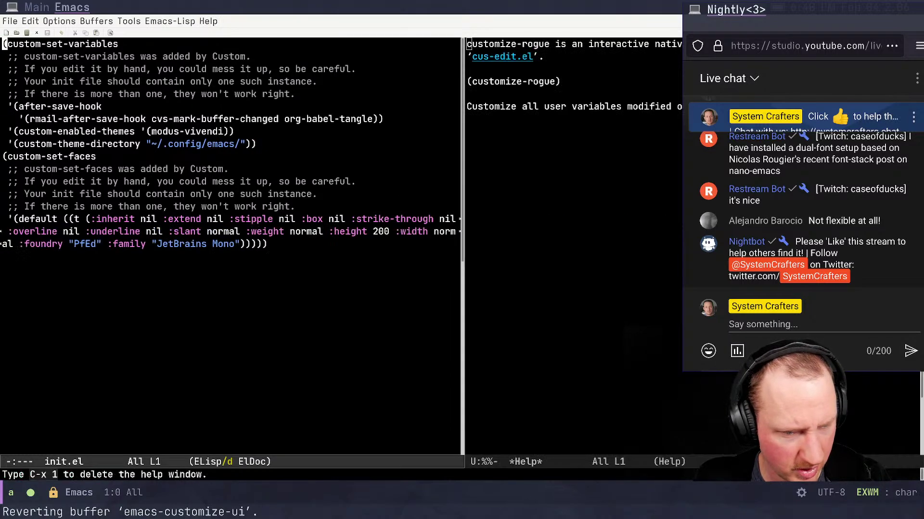
{"action": "left_click_drag", "start_coordinate": [735, 160], "coordinate": [875, 224]}
{"action": "left_click_drag", "start_coordinate": [871, 182], "coordinate": [712, 146]}
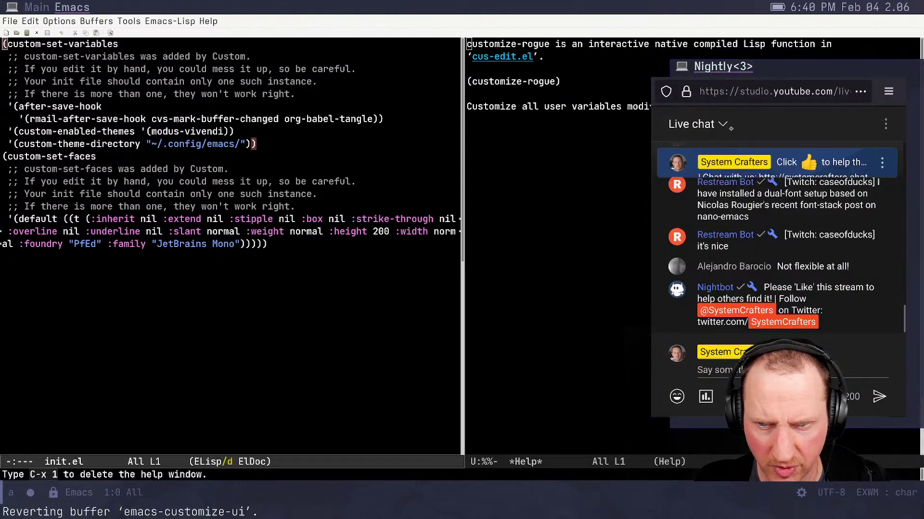
Close the help view so that init.el fills the whole frame
{"action": "left_click", "coordinate": [274, 311]}
{"action": "key", "text": "ctrl+x"}
{"action": "key", "text": "1"}
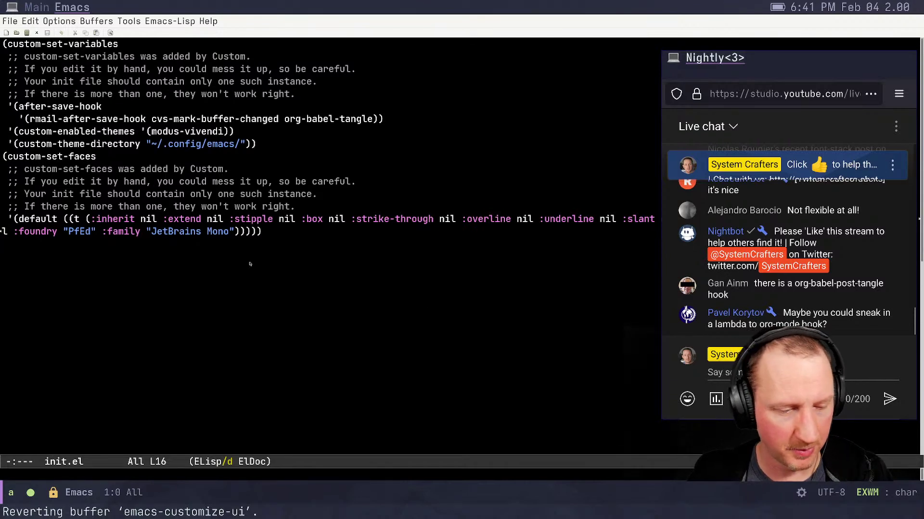
Run the customize command from the command history and bring up the Customize Apropos list of hook options
{"action": "key", "text": "alt+x"}
{"action": "key", "text": "alt+p"}
{"action": "key", "text": "alt+p"}
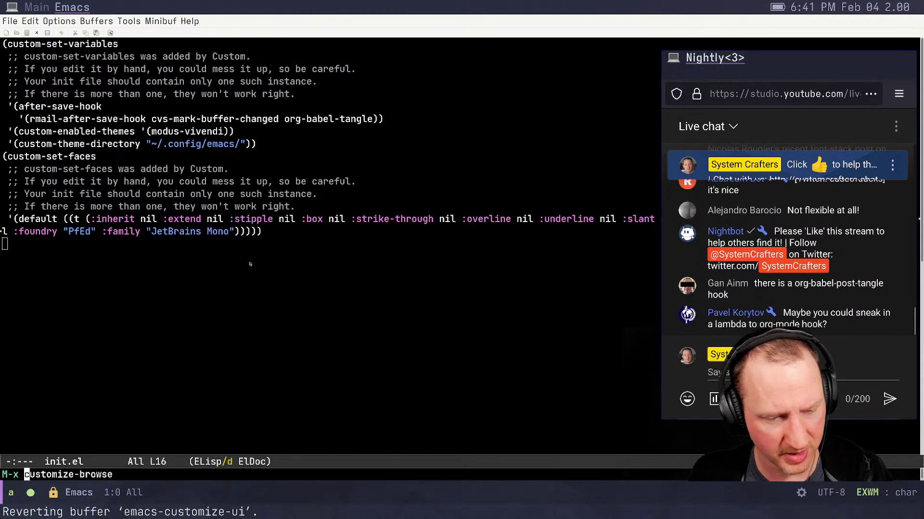
{"action": "key", "text": "alt+p"}
{"action": "key", "text": "alt+p"}
{"action": "key", "text": "alt+p"}
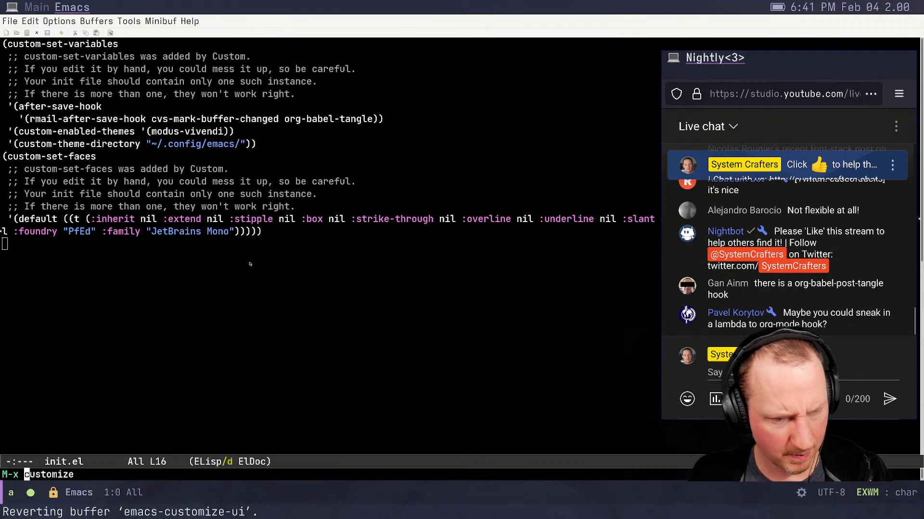
{"action": "key", "text": "Return"}
{"action": "key", "text": "Down"}
{"action": "key", "text": "Down"}
{"action": "key", "text": "Return"}
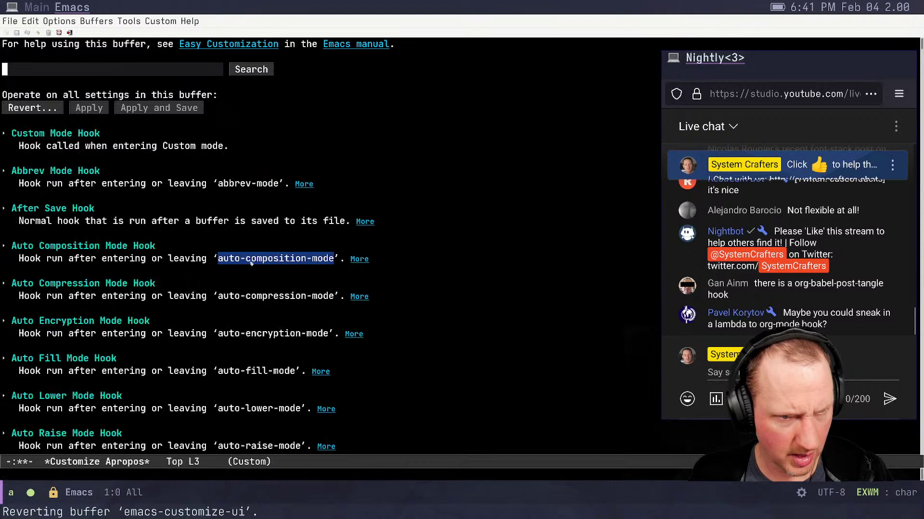
Expand the After Save Hook option in the Customize Apropos list
{"action": "key", "text": "Down"}
{"action": "key", "text": "Down"}
{"action": "key", "text": "Down"}
{"action": "key", "text": "Down"}
{"action": "key", "text": "Down"}
{"action": "key", "text": "Down"}
{"action": "key", "text": "Down"}
{"action": "key", "text": "Down"}
{"action": "key", "text": "Down"}
{"action": "key", "text": "Down"}
{"action": "key", "text": "Down"}
{"action": "key", "text": "Return"}
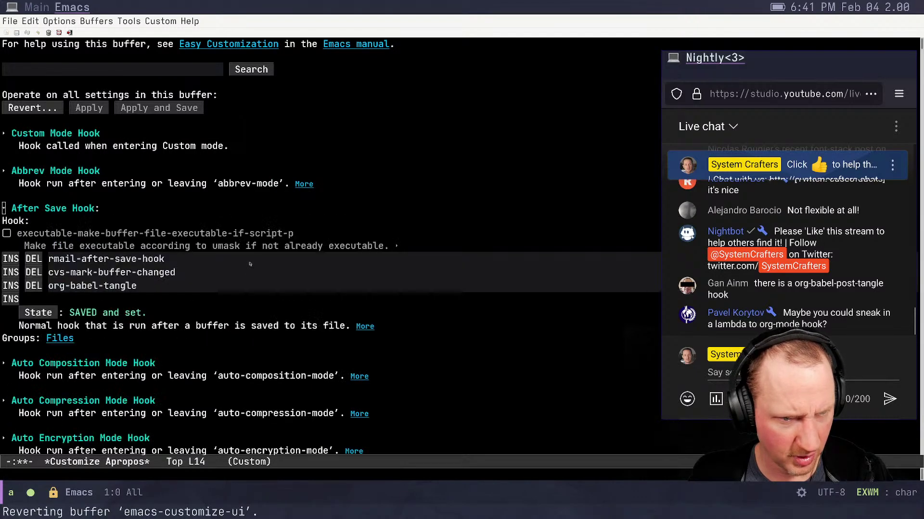
Replace the org-babel-tangle entry of After Save Hook with (lambda () (message "You saved!")) and save the option for future sessions
{"action": "key", "text": "Down"}
{"action": "key", "text": "Down"}
{"action": "key", "text": "Down"}
{"action": "key", "text": "Down"}
{"action": "key", "text": "Down"}
{"action": "key", "text": "Down"}
{"action": "key", "text": "End"}
{"action": "key", "text": "BackSpace"}
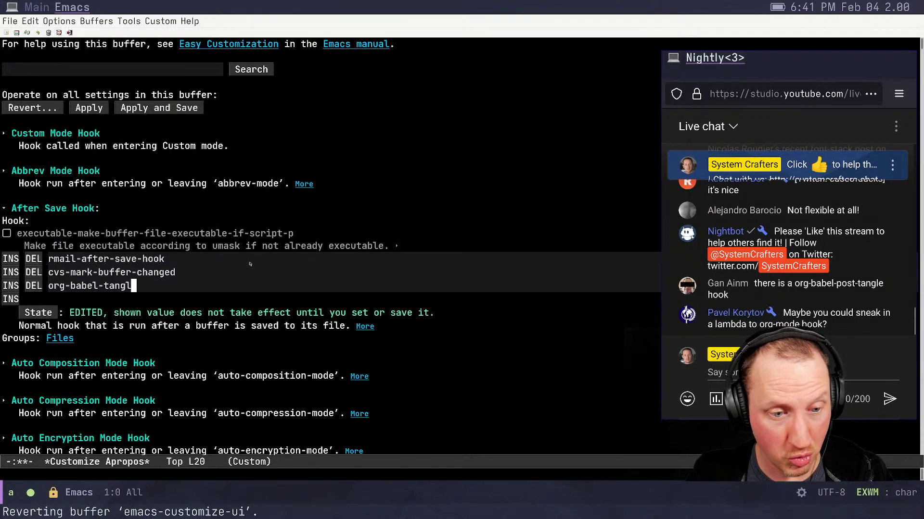
{"action": "key", "text": "BackSpace"}
{"action": "key", "text": "BackSpace"}
{"action": "key", "text": "BackSpace"}
{"action": "key", "text": "BackSpace"}
{"action": "key", "text": "BackSpace"}
{"action": "key", "text": "BackSpace"}
{"action": "key", "text": "BackSpace"}
{"action": "key", "text": "BackSpace"}
{"action": "key", "text": "BackSpace"}
{"action": "key", "text": "BackSpace"}
{"action": "key", "text": "BackSpace"}
{"action": "key", "text": "BackSpace"}
{"action": "key", "text": "BackSpace"}
{"action": "key", "text": "BackSpace"}
{"action": "key", "text": "BackSpace"}
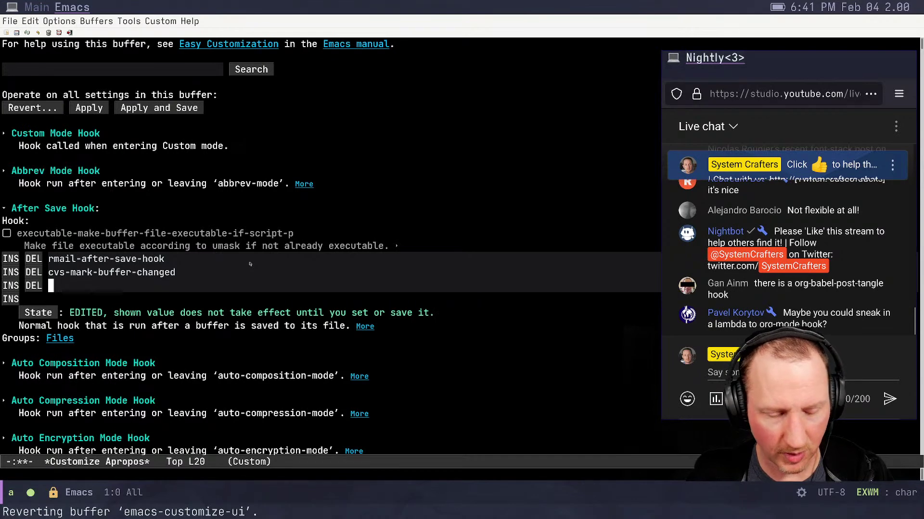
{"action": "type", "text": "(lambda ("}
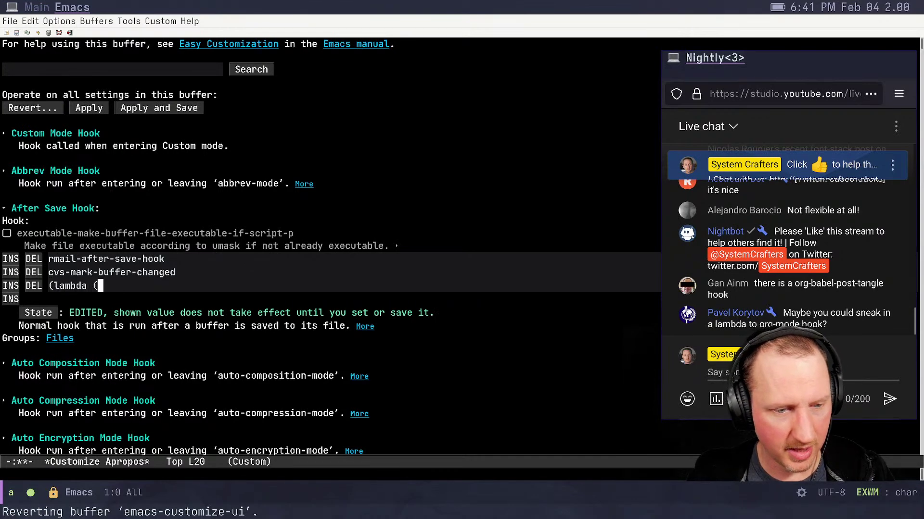
{"action": "type", "text": ") (message "}
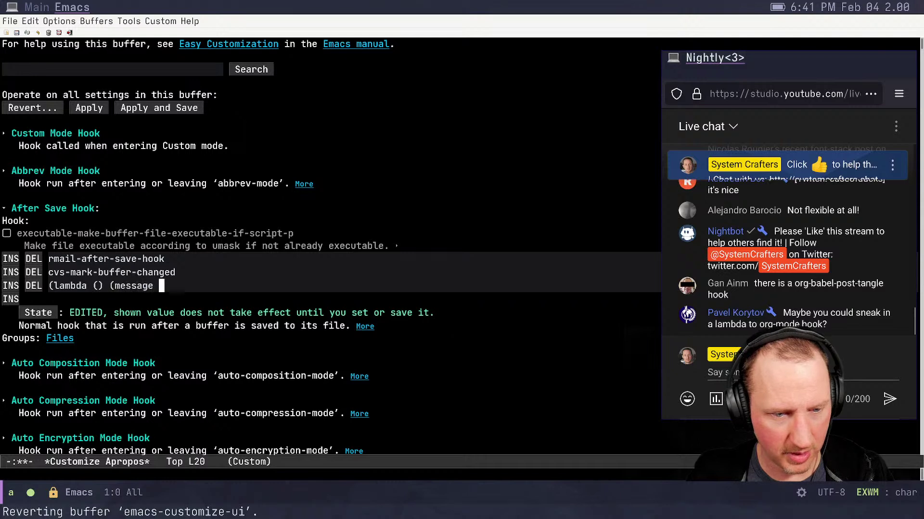
{"action": "type", "text": "\"You saved!\""}
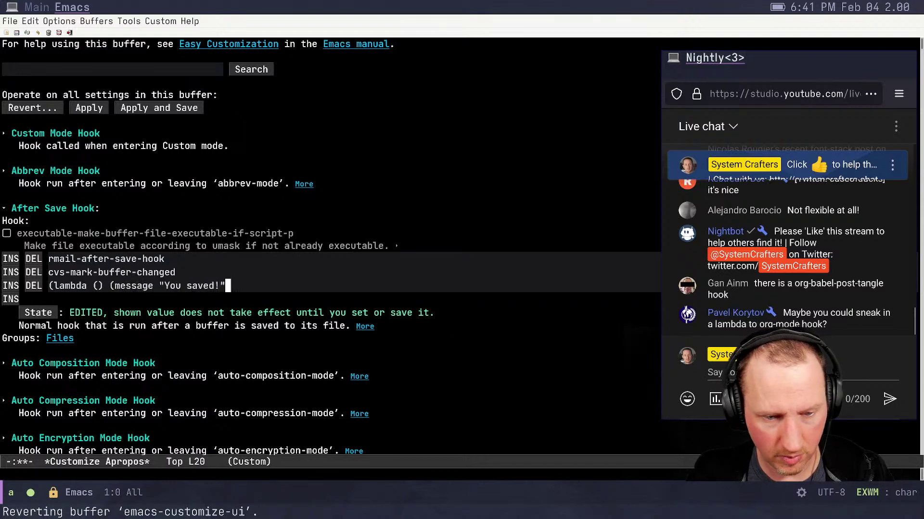
{"action": "type", "text": "))"}
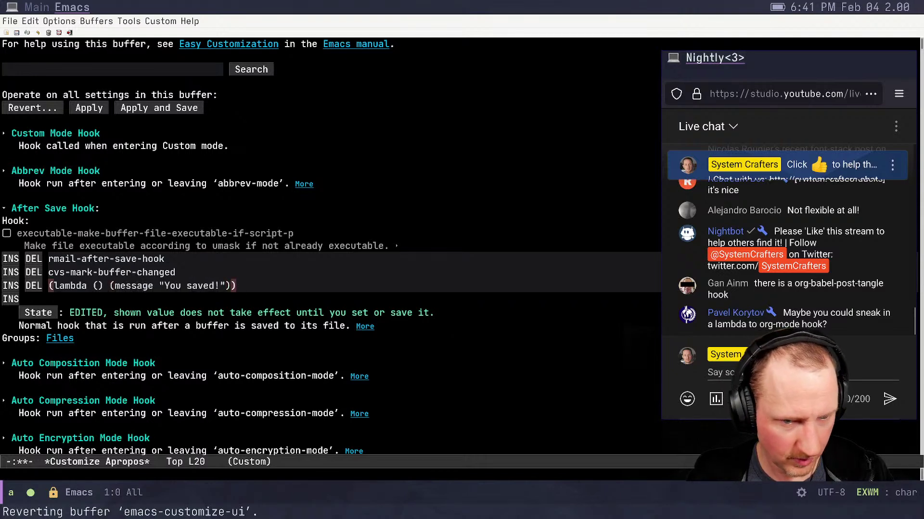
{"action": "left_click", "coordinate": [39, 313]}
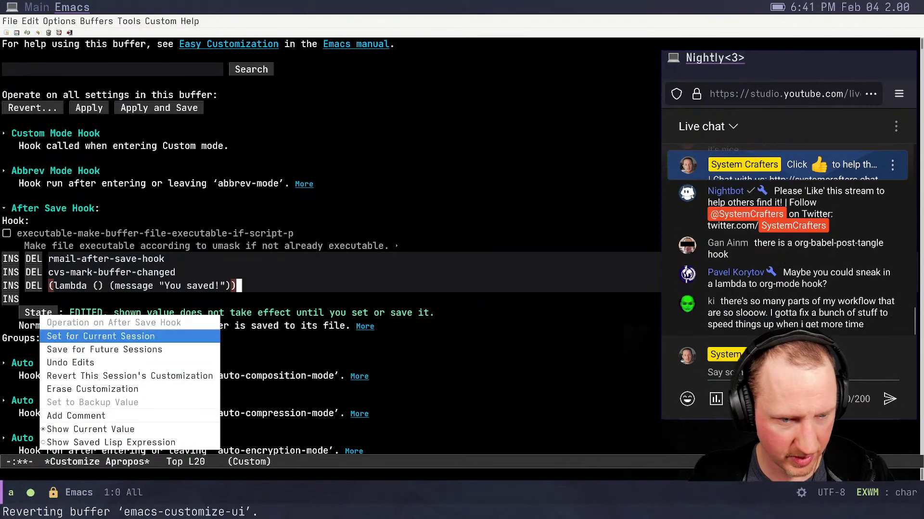
{"action": "left_click", "coordinate": [70, 350]}
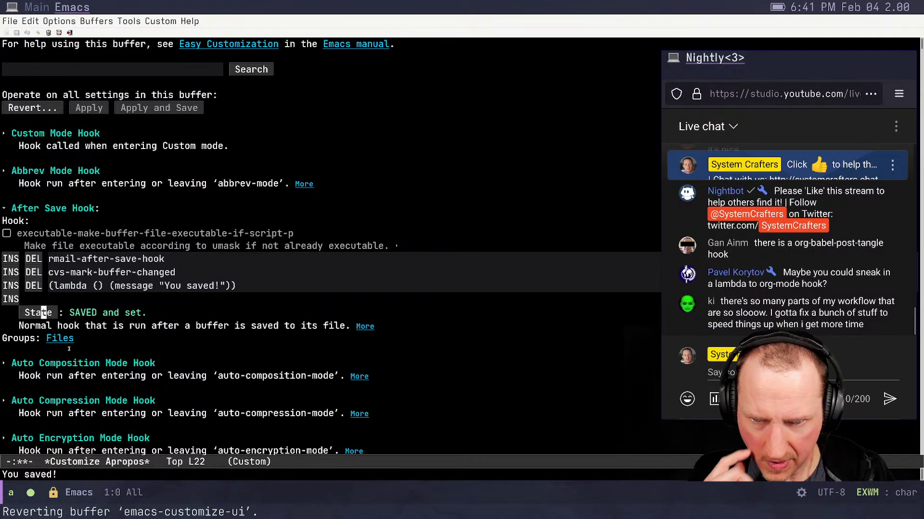
Save all settings in the Customize Apropos buffer and confirm with yes
{"action": "left_click", "coordinate": [268, 310]}
{"action": "key", "text": "ctrl+x"}
{"action": "key", "text": "ctrl+s"}
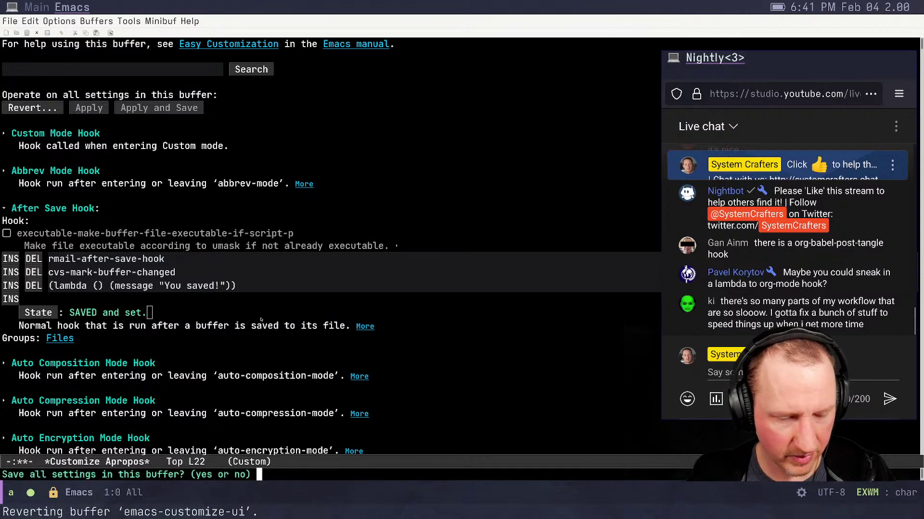
{"action": "type", "text": "yes"}
{"action": "key", "text": "Return"}
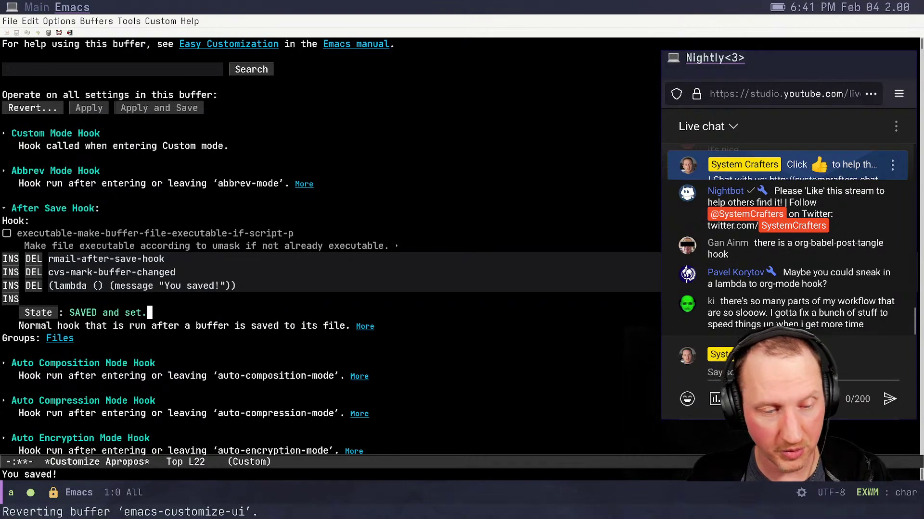
Switch to the init.el buffer to check how the lambda hook was written
{"action": "key", "text": "ctrl+x"}
{"action": "type", "text": "binit.el"}
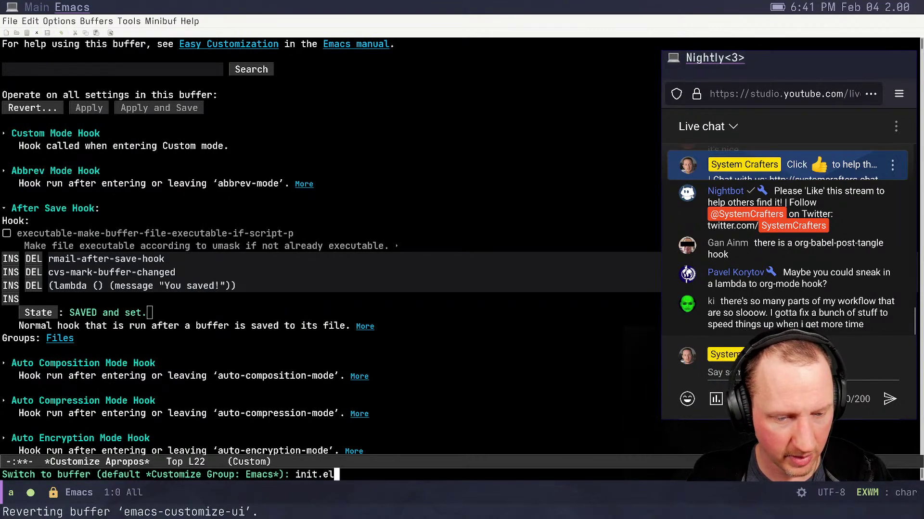
{"action": "key", "text": "Return"}
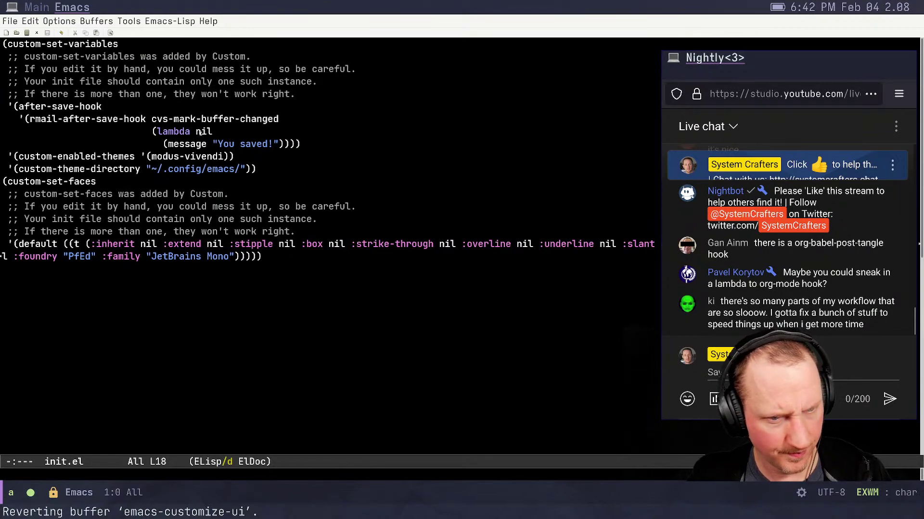
Return to the Customize Apropos buffer and switch to the Main workspace with the Configuration Goals notes
{"action": "key", "text": "ctrl+x"}
{"action": "key", "text": "b"}
{"action": "key", "text": "Return"}
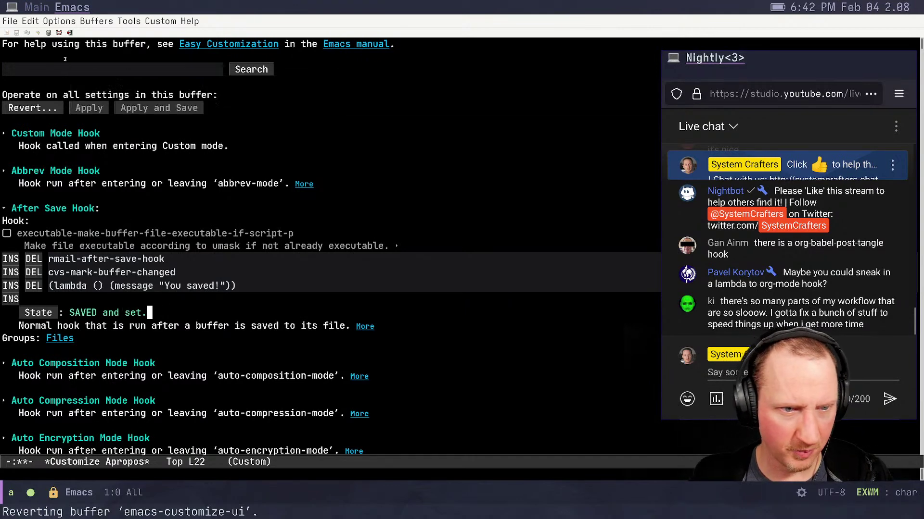
{"action": "left_click", "coordinate": [47, 9]}
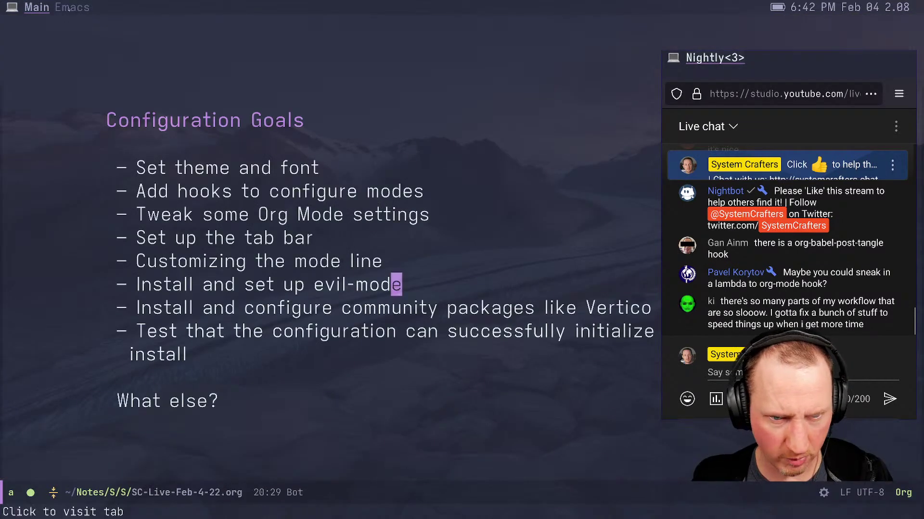
Switch to the Emacs workspace, search the customization settings for org, and look through the results
{"action": "left_click", "coordinate": [69, 8]}
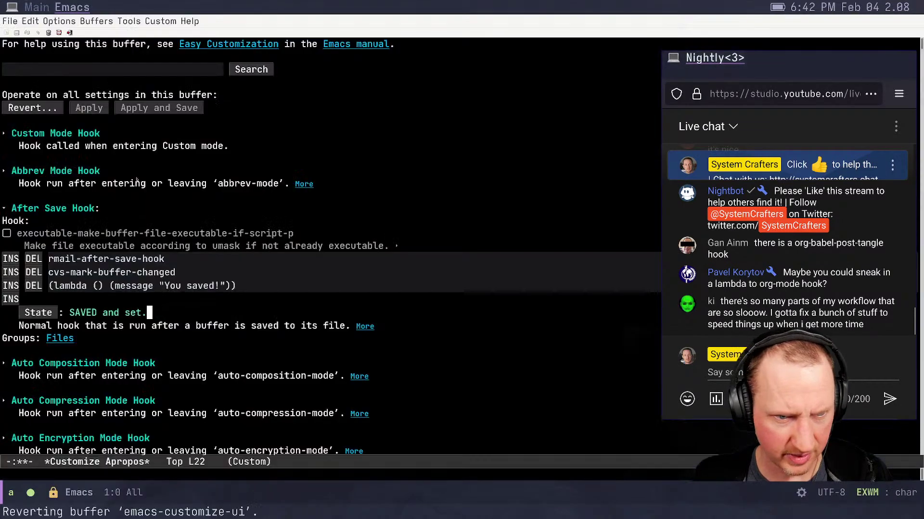
{"action": "left_click", "coordinate": [133, 69]}
{"action": "type", "text": "org"}
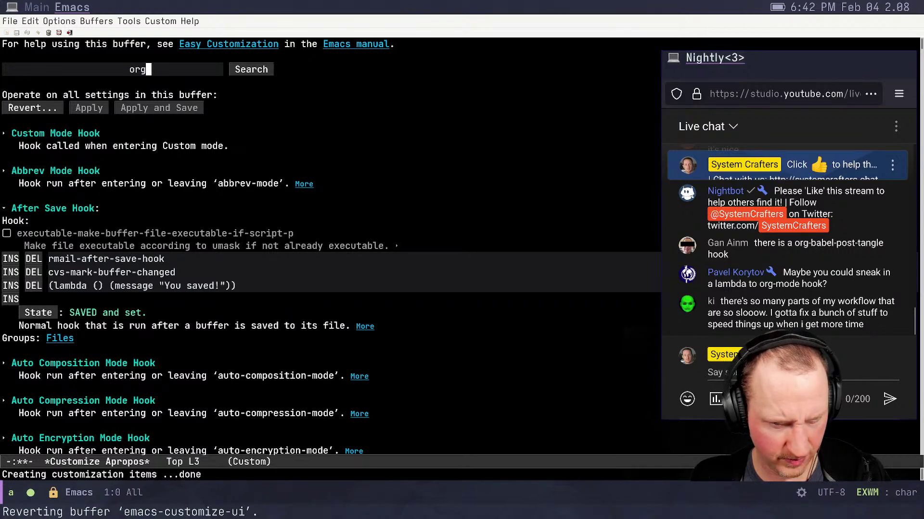
{"action": "key", "text": "Return"}
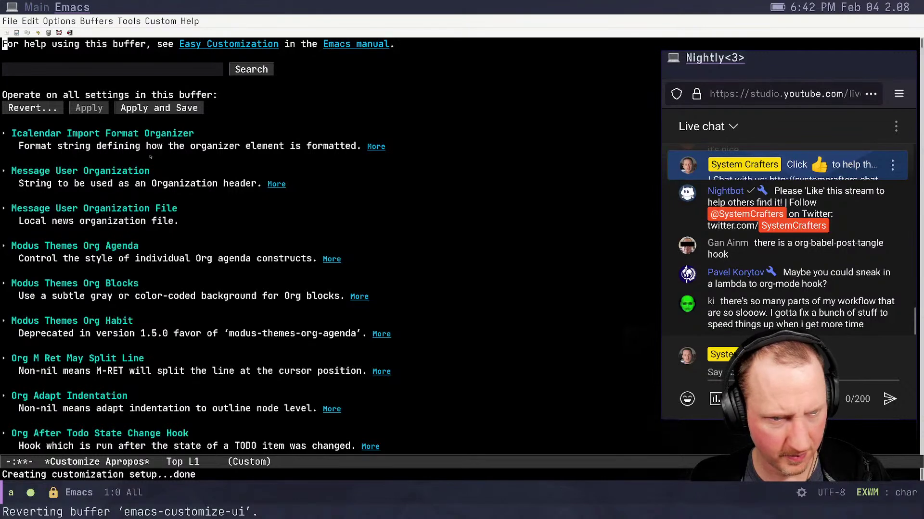
{"action": "left_click", "coordinate": [60, 70]}
{"action": "scroll", "coordinate": [191, 129], "scroll_direction": "up", "scroll_amount": 2}
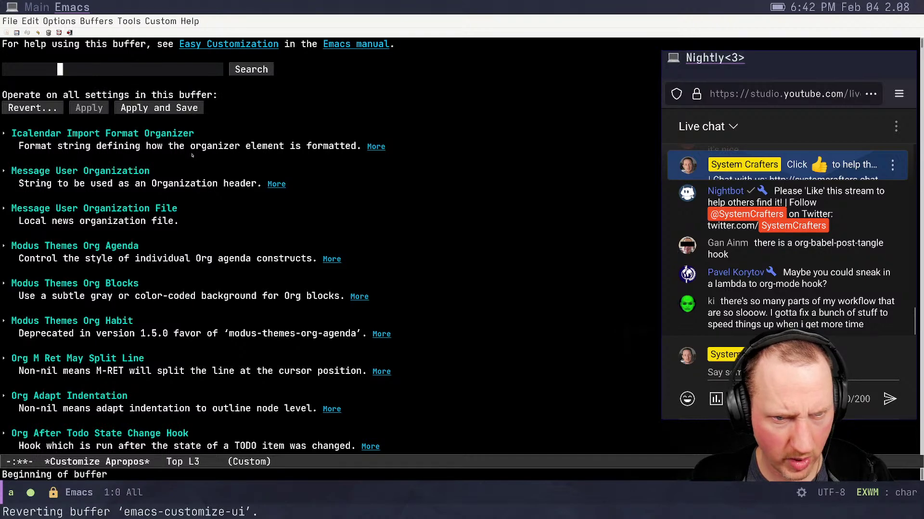
{"action": "scroll", "coordinate": [191, 155], "scroll_direction": "down", "scroll_amount": 6}
{"action": "scroll", "coordinate": [192, 155], "scroll_direction": "up", "scroll_amount": 6}
Run customize to show the top-level Emacs group, and open the SES subgroup under Applications
{"action": "key", "text": "alt+x"}
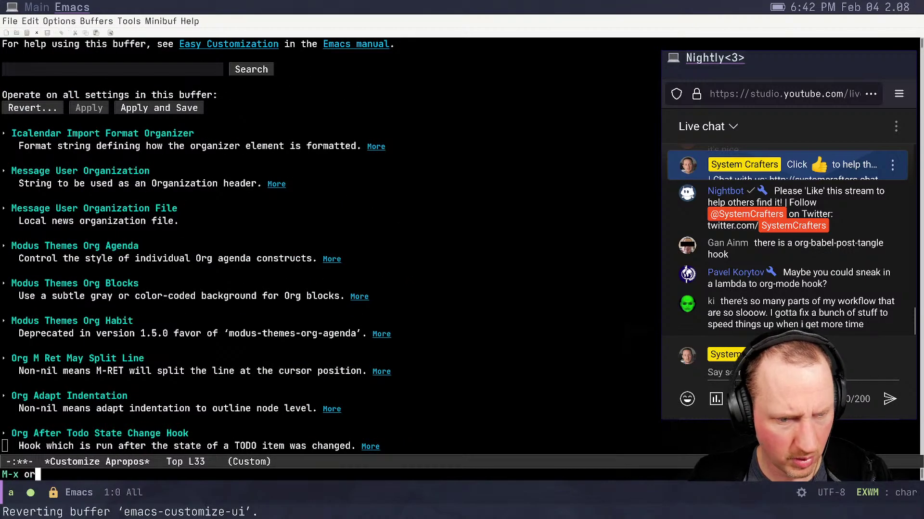
{"action": "type", "text": "customize"}
{"action": "key", "text": "Return"}
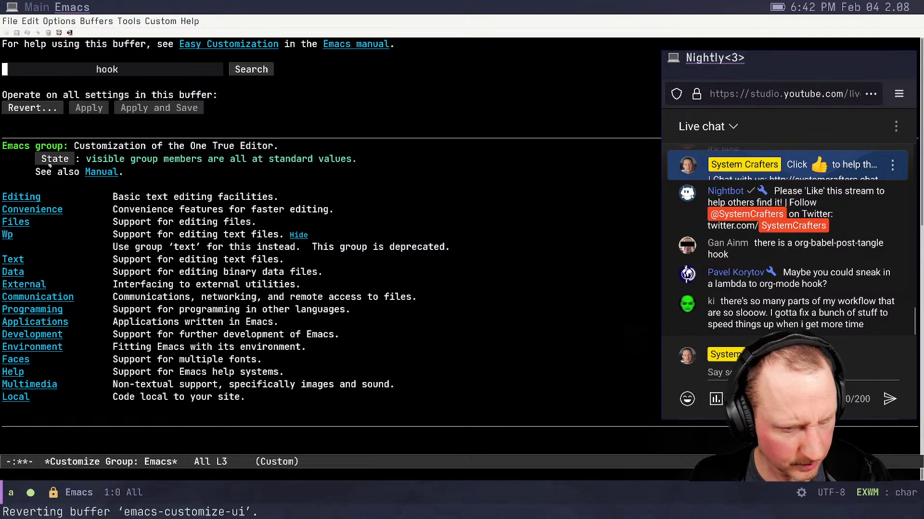
{"action": "left_click", "coordinate": [42, 322]}
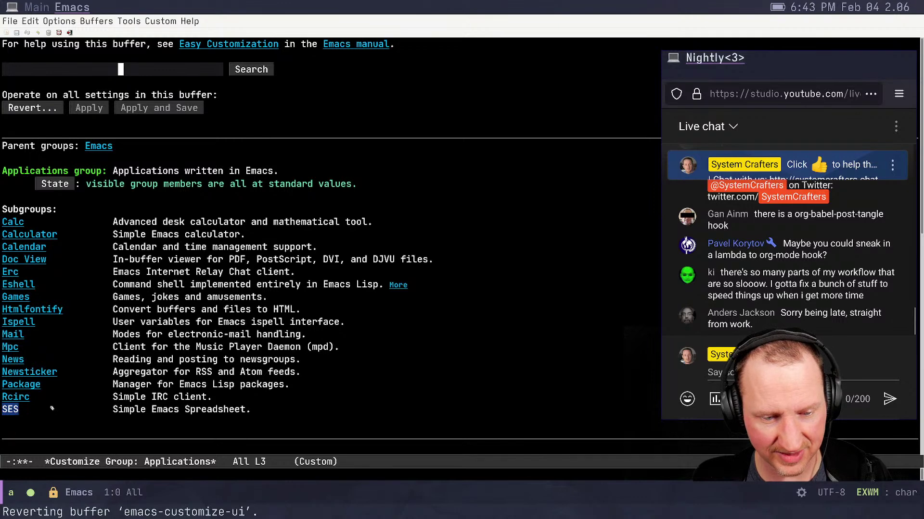
{"action": "left_click", "coordinate": [15, 408]}
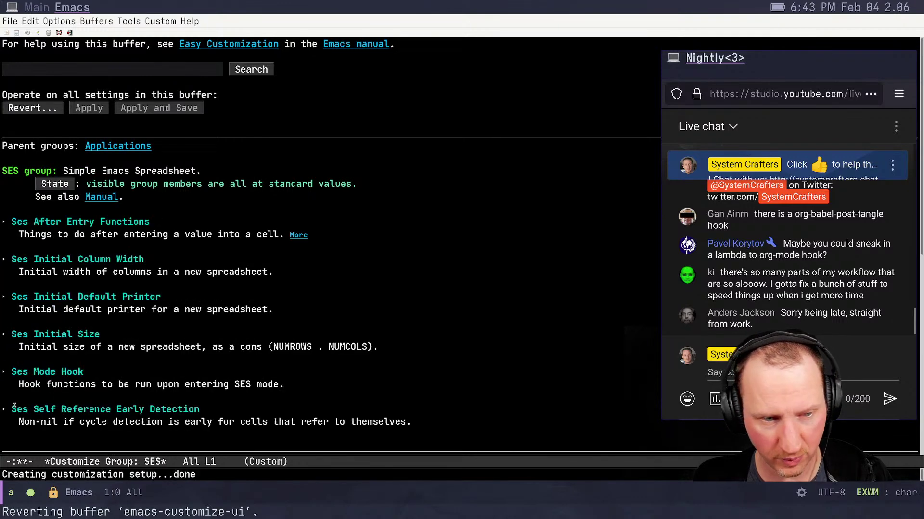
List the available commands starting with ses-, and cancel the command prompt
{"action": "key", "text": "alt+x"}
{"action": "type", "text": "ses-"}
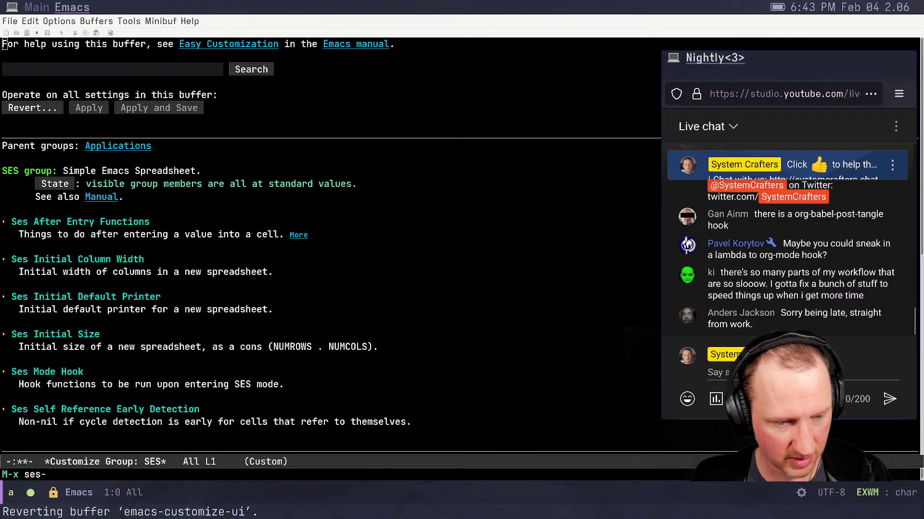
{"action": "key", "text": "Tab"}
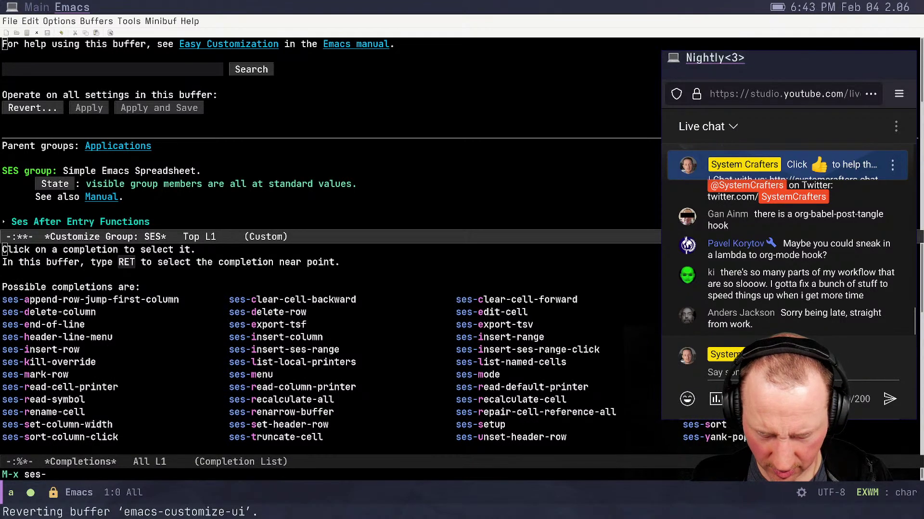
{"action": "key", "text": "ctrl+g"}
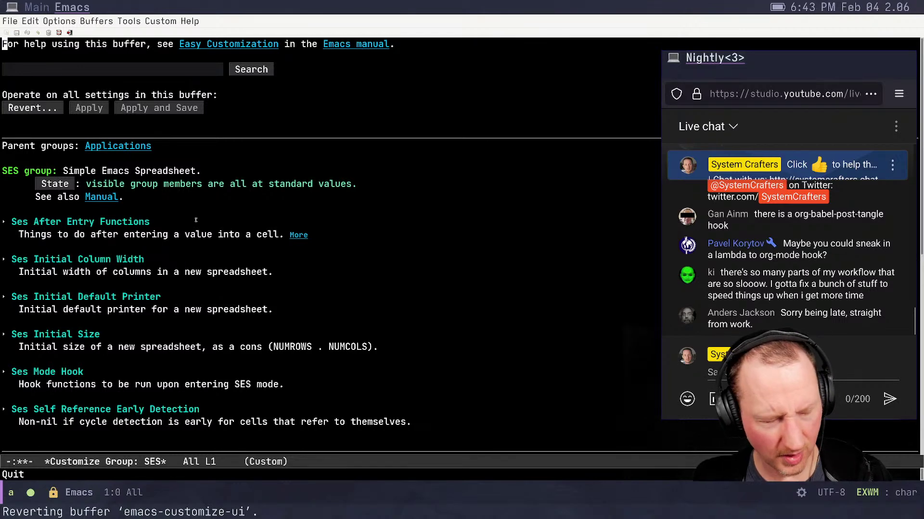
Go back through Applications to the Emacs group, and open the Text group to look over its subgroups
{"action": "left_click", "coordinate": [123, 147]}
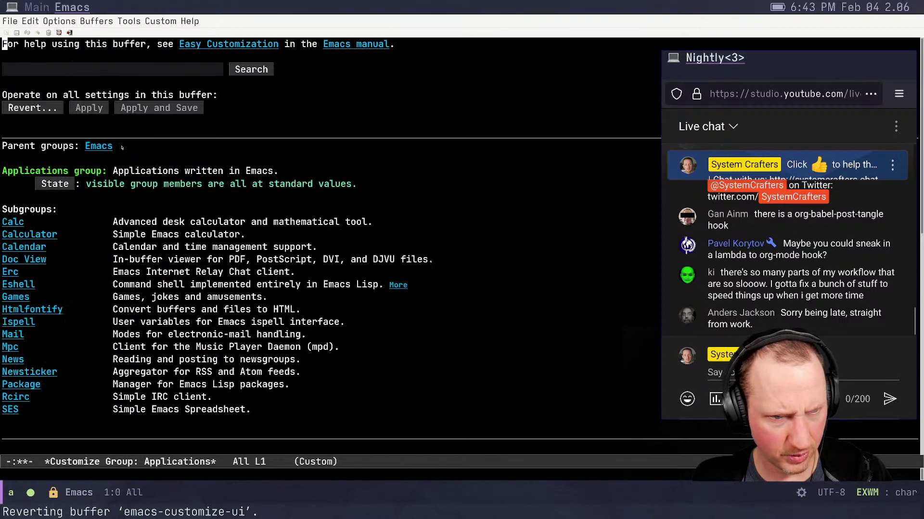
{"action": "left_click", "coordinate": [100, 146]}
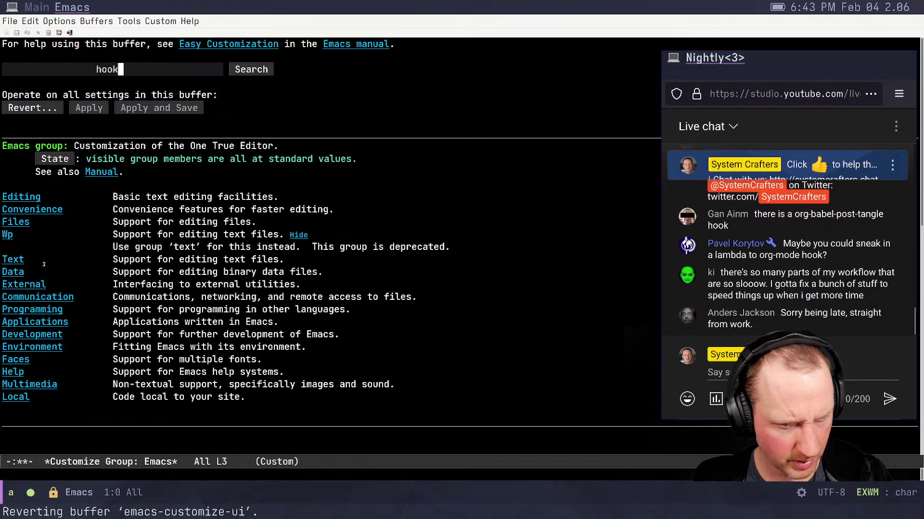
{"action": "left_click", "coordinate": [13, 260]}
{"action": "scroll", "coordinate": [82, 282], "scroll_direction": "down", "scroll_amount": 1}
{"action": "scroll", "coordinate": [82, 282], "scroll_direction": "down", "scroll_amount": 10}
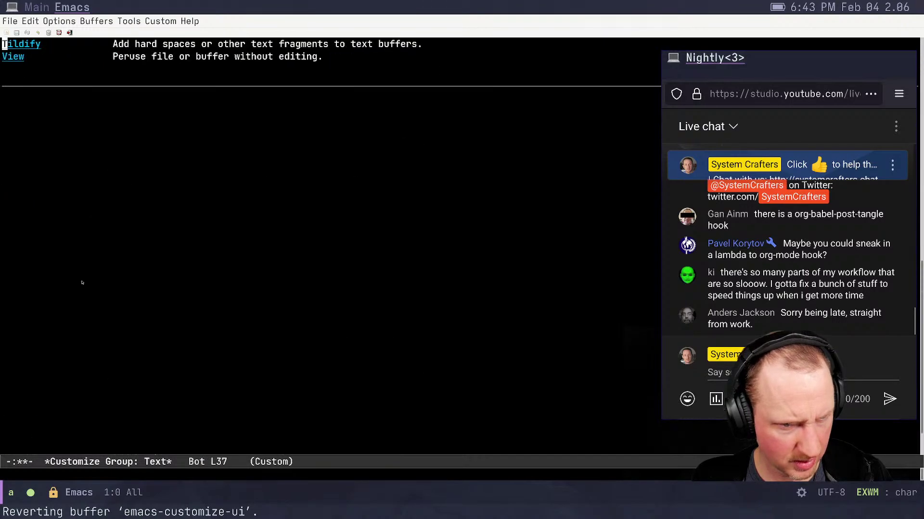
{"action": "scroll", "coordinate": [81, 282], "scroll_direction": "up", "scroll_amount": 10}
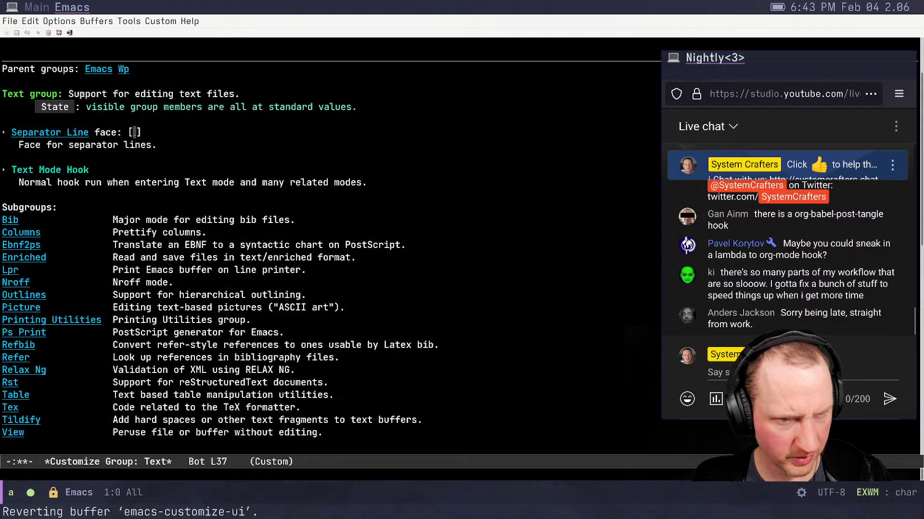
View the Text group's deprecated parent group Wp, and return to the Text group
{"action": "left_click", "coordinate": [123, 69]}
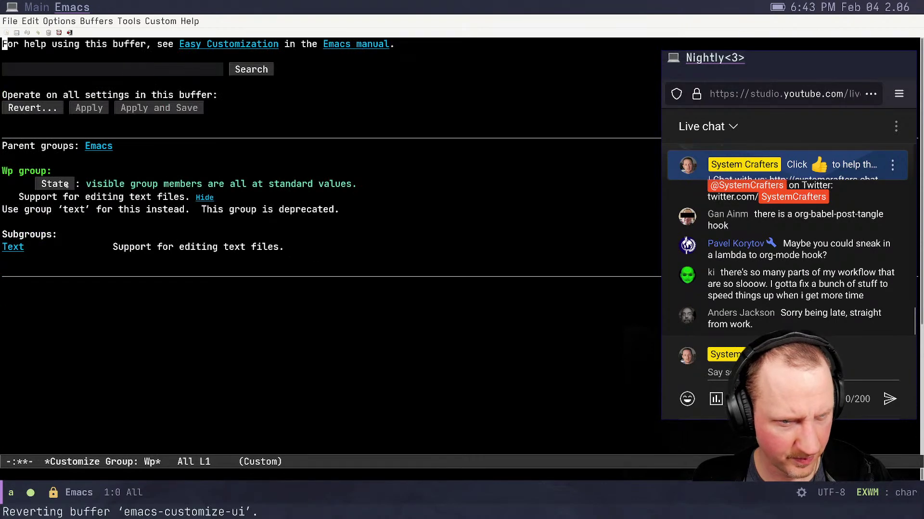
{"action": "left_click", "coordinate": [12, 247]}
{"action": "scroll", "coordinate": [31, 246], "scroll_direction": "down", "scroll_amount": 2}
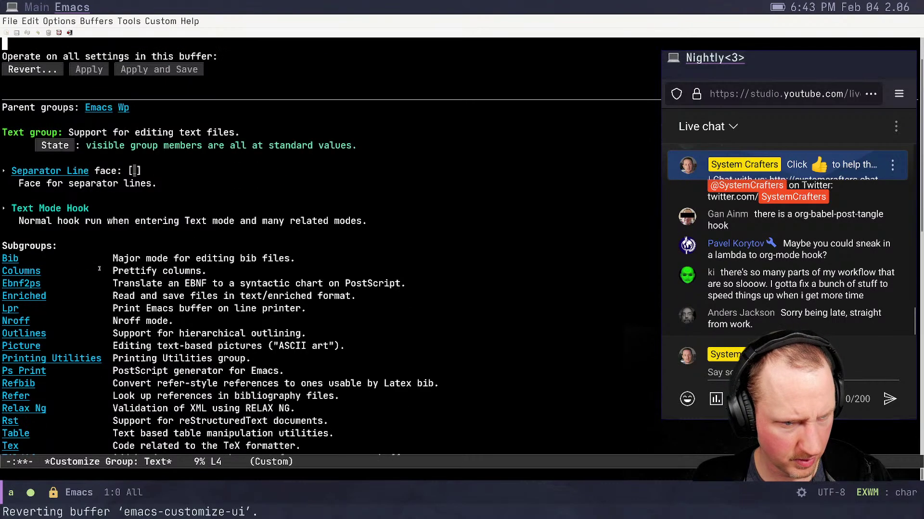
List the commands starting with org-cu, cancel the command prompt, and return to the Text group's search field
{"action": "key", "text": "alt+x"}
{"action": "type", "text": "org-cu"}
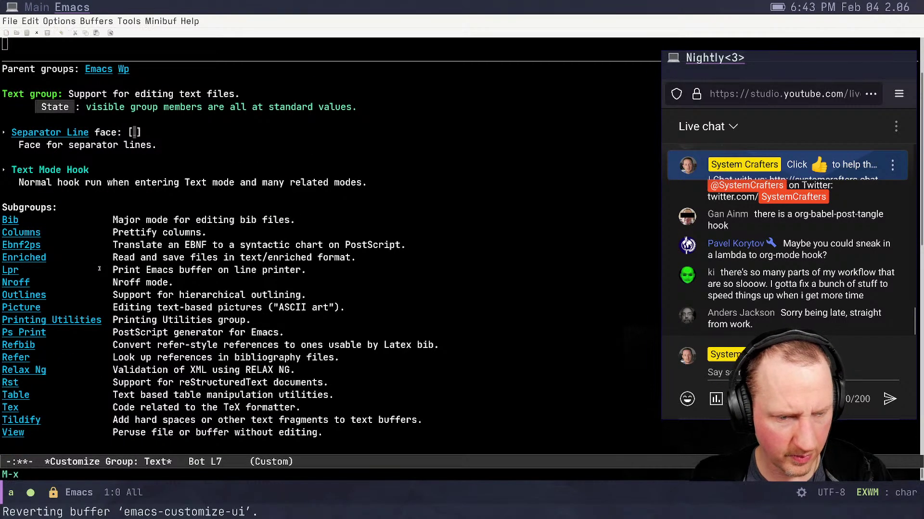
{"action": "key", "text": "Tab"}
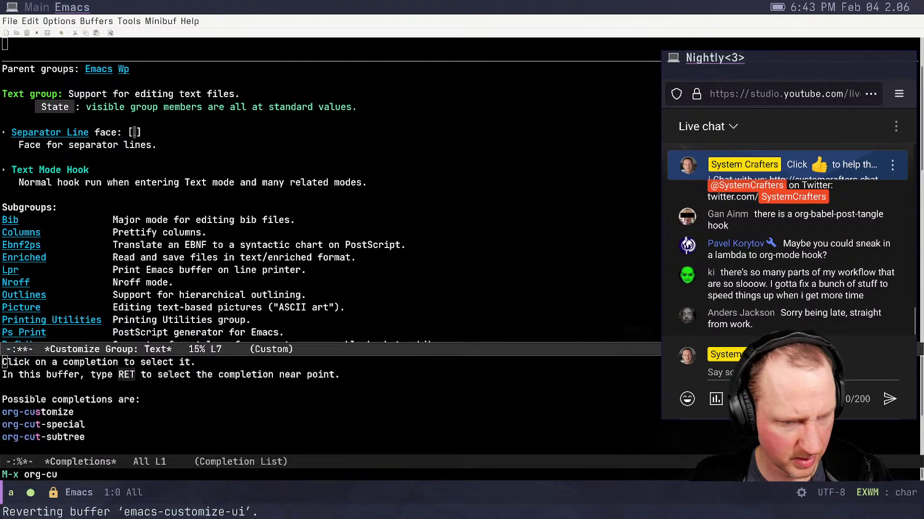
{"action": "key", "text": "Down"}
{"action": "key", "text": "BackSpace"}
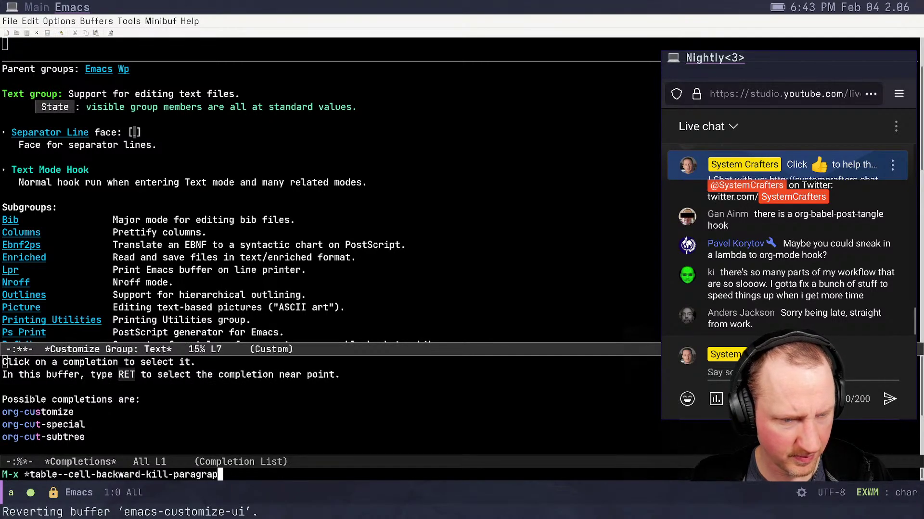
{"action": "key", "text": "ctrl+g"}
{"action": "scroll", "coordinate": [95, 302], "scroll_direction": "up", "scroll_amount": 3}
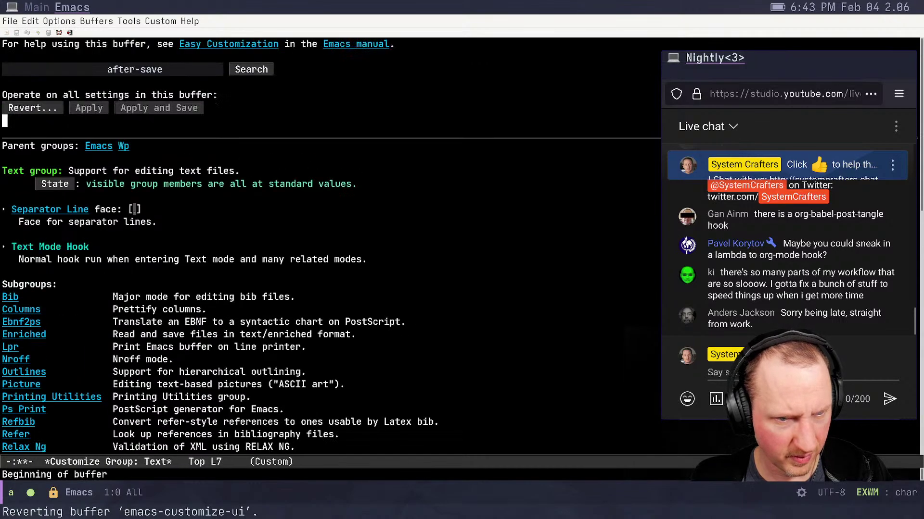
Replace the after-save text in the settings search field with org-mode, and run the search
{"action": "left_click", "coordinate": [167, 67]}
{"action": "key", "text": "shift+Home"}
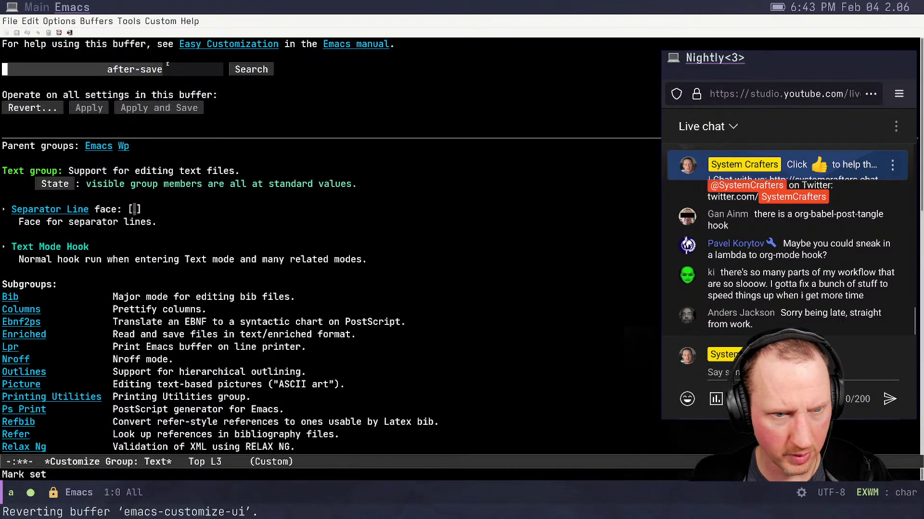
{"action": "type", "text": "o"}
{"action": "type", "text": "rg-mode"}
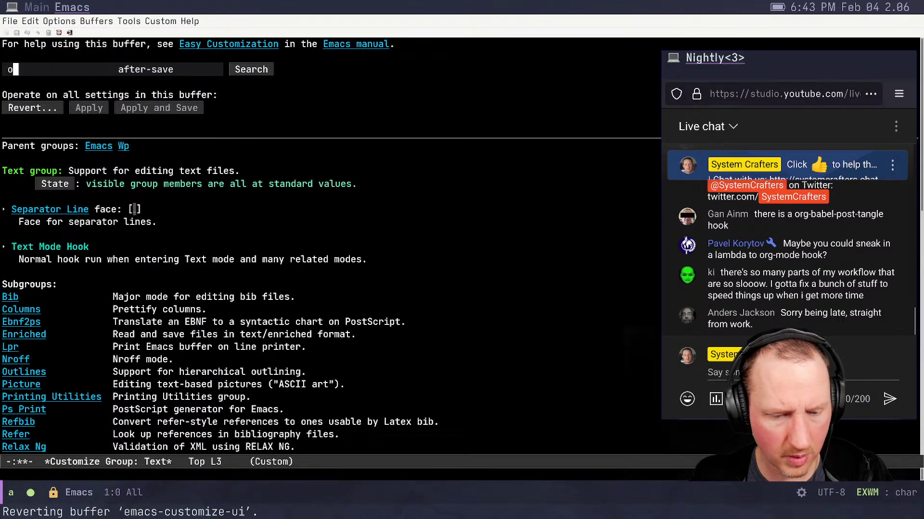
{"action": "key", "text": "Delete"}
{"action": "key", "text": "Delete"}
{"action": "key", "text": "Delete"}
{"action": "key", "text": "Delete"}
{"action": "key", "text": "Delete"}
{"action": "key", "text": "Delete"}
{"action": "key", "text": "Delete"}
{"action": "key", "text": "Delete"}
{"action": "key", "text": "Delete"}
{"action": "key", "text": "Delete"}
{"action": "key", "text": "Delete"}
{"action": "key", "text": "Delete"}
{"action": "key", "text": "Delete"}
{"action": "key", "text": "Delete"}
{"action": "key", "text": "Delete"}
{"action": "key", "text": "Delete"}
{"action": "key", "text": "Delete"}
{"action": "key", "text": "Delete"}
{"action": "key", "text": "Delete"}
{"action": "key", "text": "Delete"}
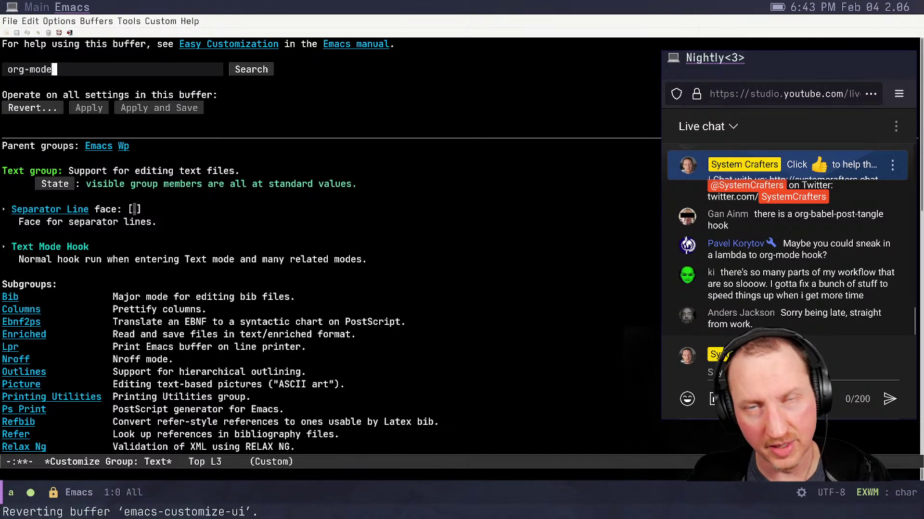
{"action": "key", "text": "Return"}
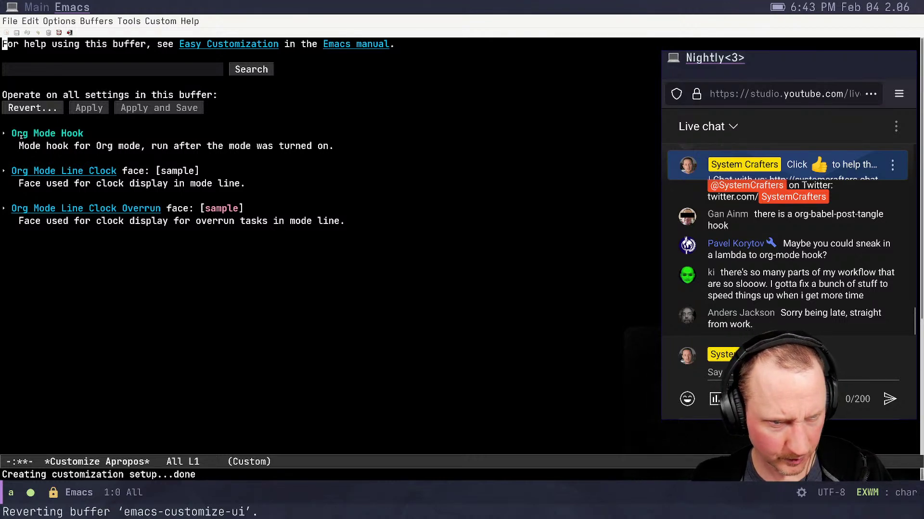
Open the source of the Org Mode Line Clock face as read-only, close that buffer, and return to the search results
{"action": "left_click", "coordinate": [29, 172]}
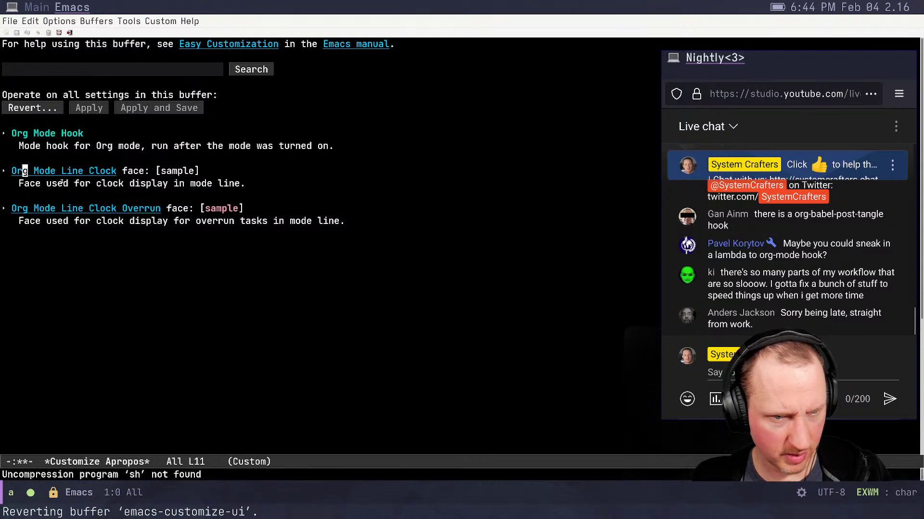
{"action": "left_click", "coordinate": [69, 171]}
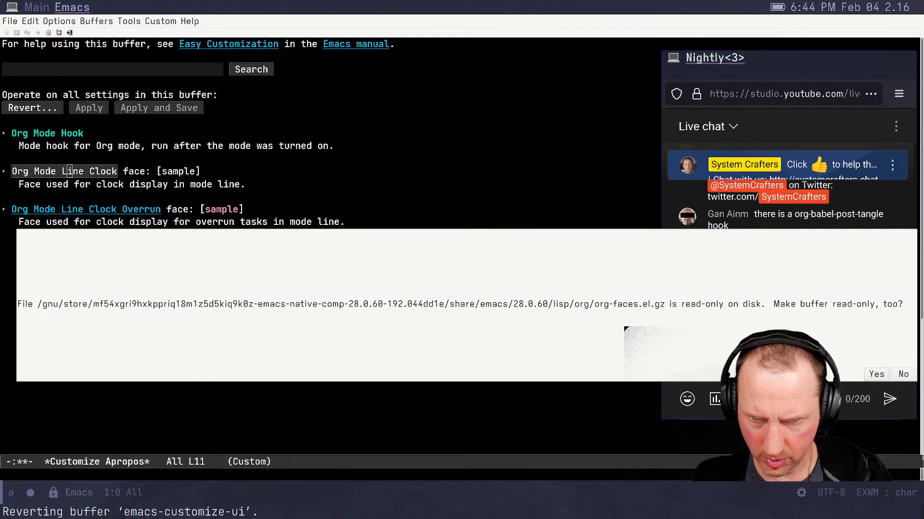
{"action": "left_click", "coordinate": [880, 378]}
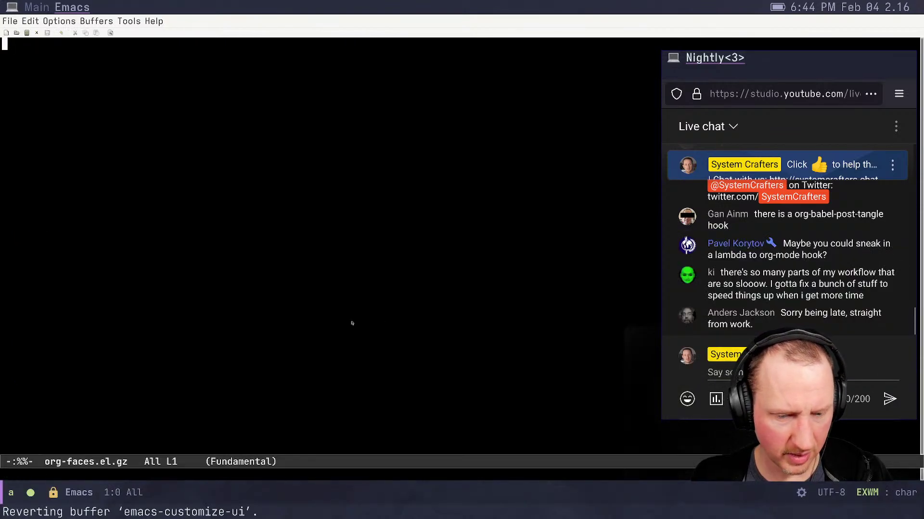
{"action": "key", "text": "ctrl+x"}
{"action": "key", "text": "k"}
{"action": "key", "text": "Return"}
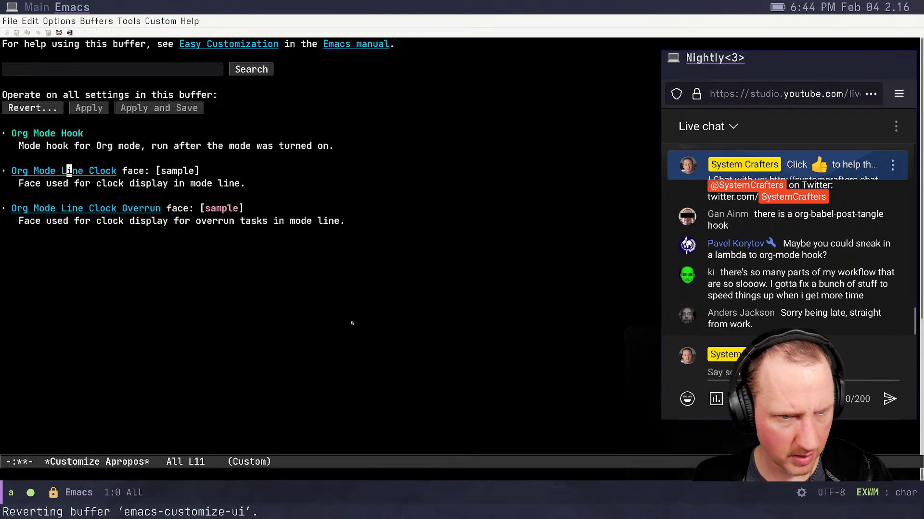
{"action": "key", "text": "Up"}
{"action": "key", "text": "Up"}
{"action": "key", "text": "Up"}
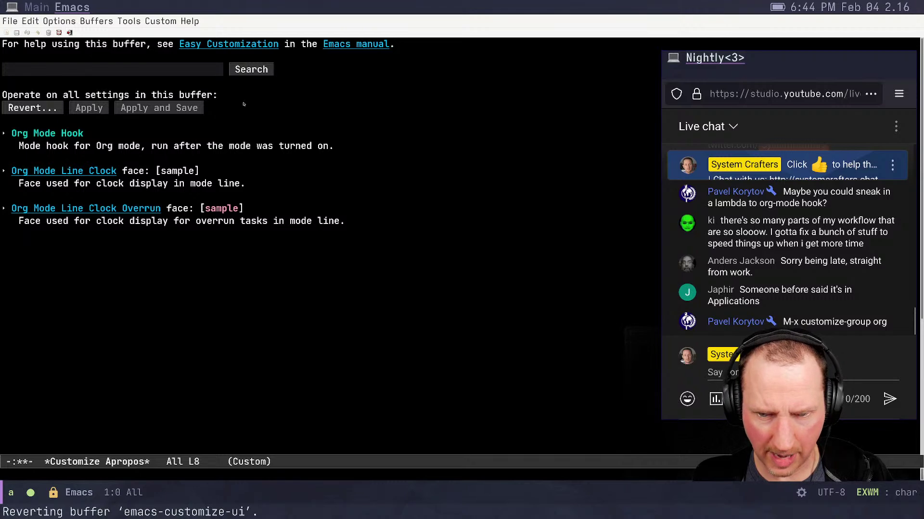
Open the customization group "org" with the customize-group command
{"action": "left_click", "coordinate": [126, 69]}
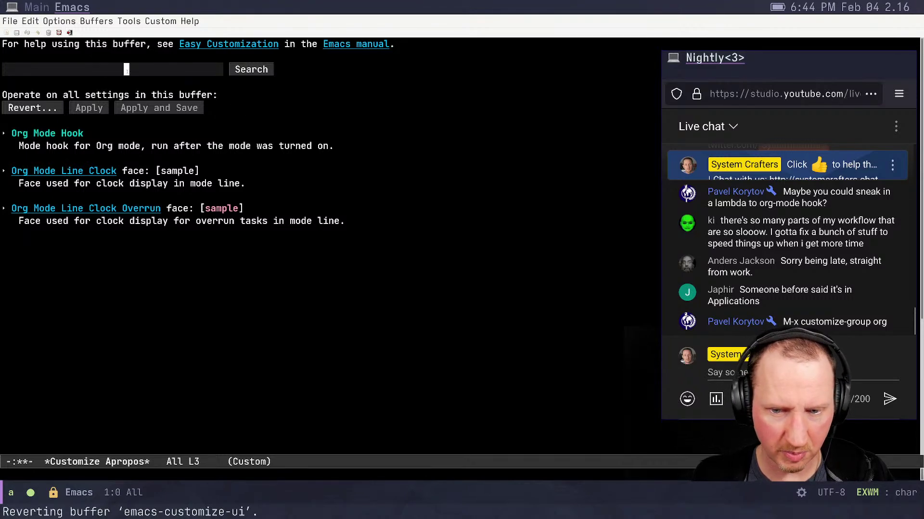
{"action": "key", "text": "alt+x"}
{"action": "type", "text": "custom"}
{"action": "type", "text": "ize-group"}
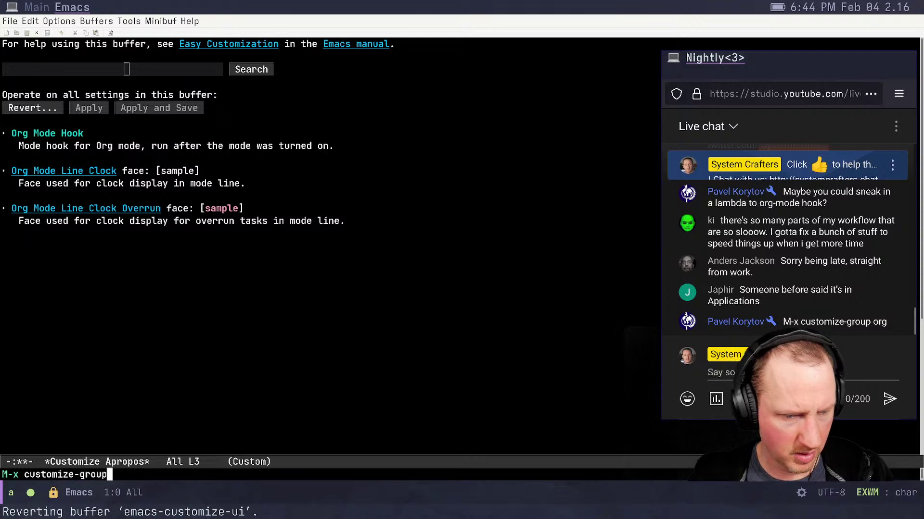
{"action": "key", "text": "Return"}
{"action": "type", "text": "org"}
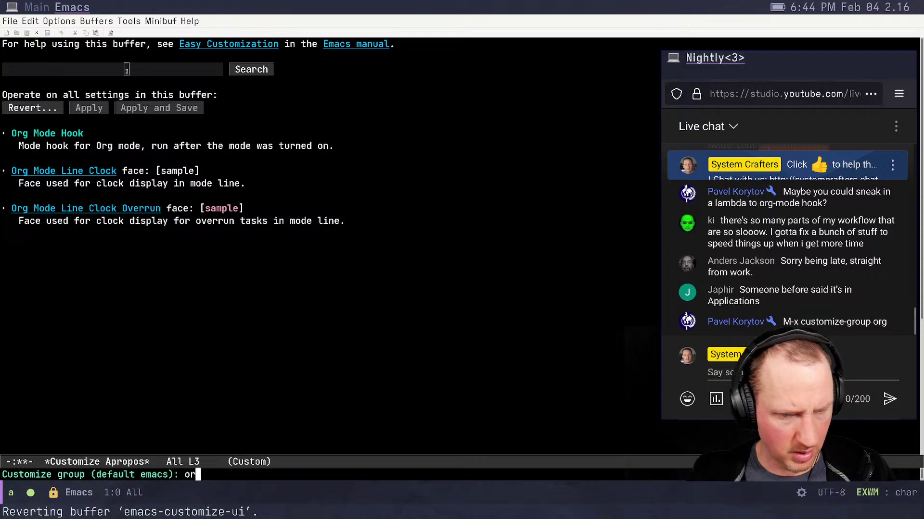
{"action": "key", "text": "Return"}
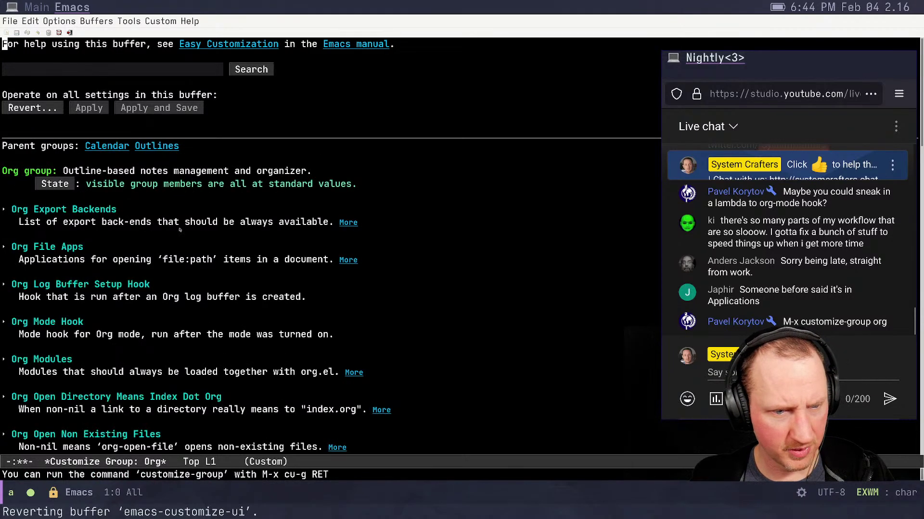
Open the Org Tags subgroup, examine its tag options, and return to the parent Org group
{"action": "scroll", "coordinate": [180, 231], "scroll_direction": "down", "scroll_amount": 5}
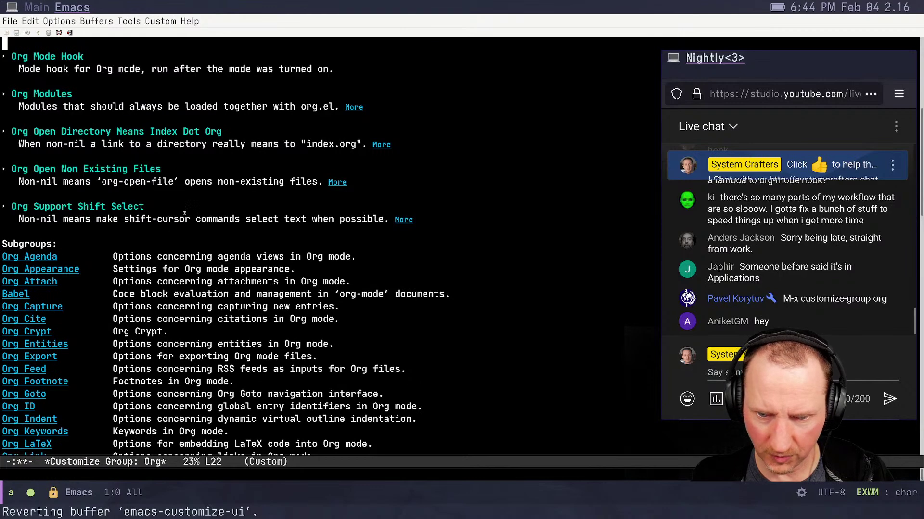
{"action": "scroll", "coordinate": [184, 214], "scroll_direction": "down", "scroll_amount": 5}
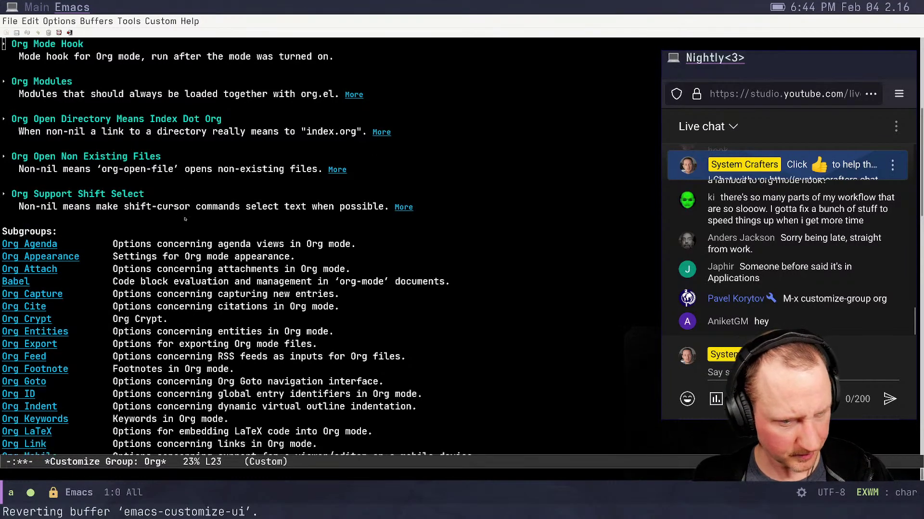
{"action": "scroll", "coordinate": [185, 218], "scroll_direction": "up", "scroll_amount": 1}
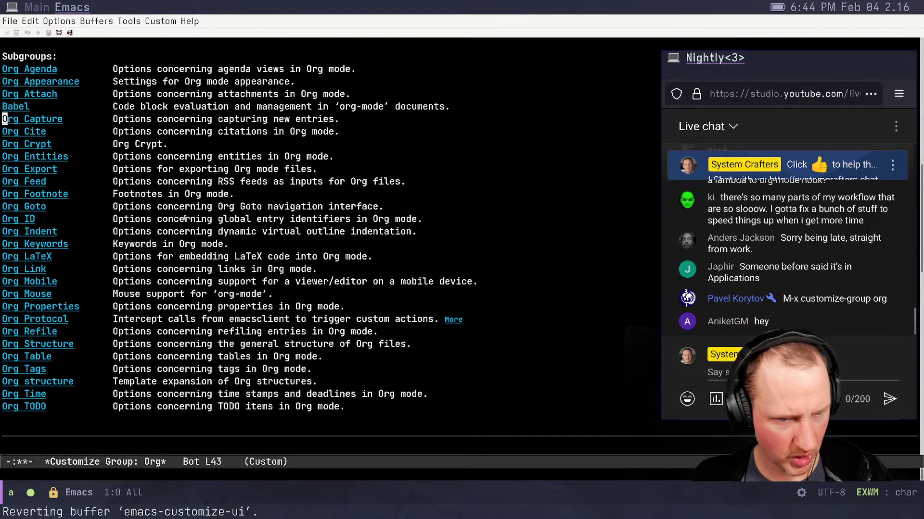
{"action": "left_click", "coordinate": [34, 369]}
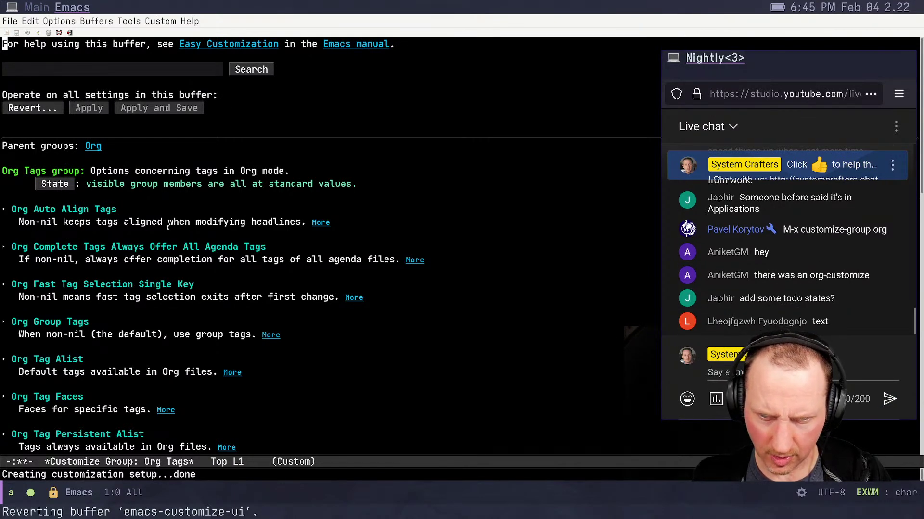
{"action": "scroll", "coordinate": [168, 227], "scroll_direction": "down", "scroll_amount": 3}
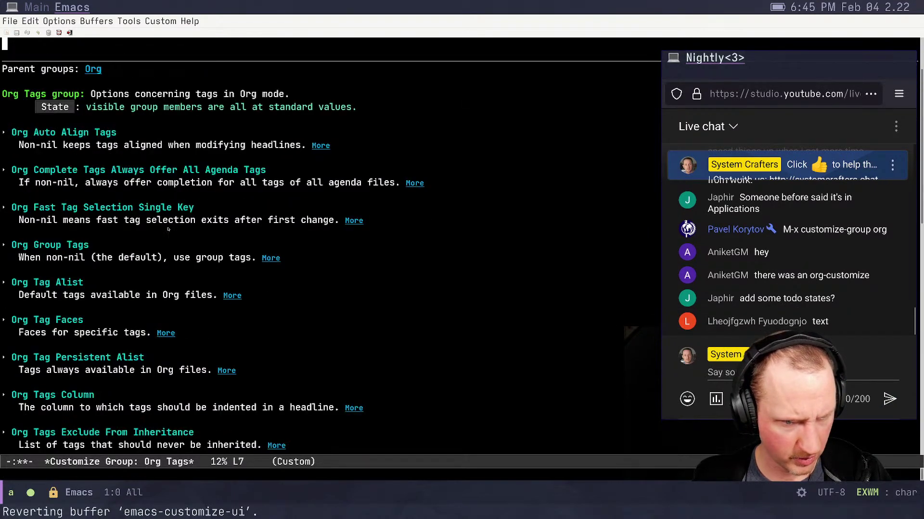
{"action": "scroll", "coordinate": [127, 110], "scroll_direction": "up", "scroll_amount": 3}
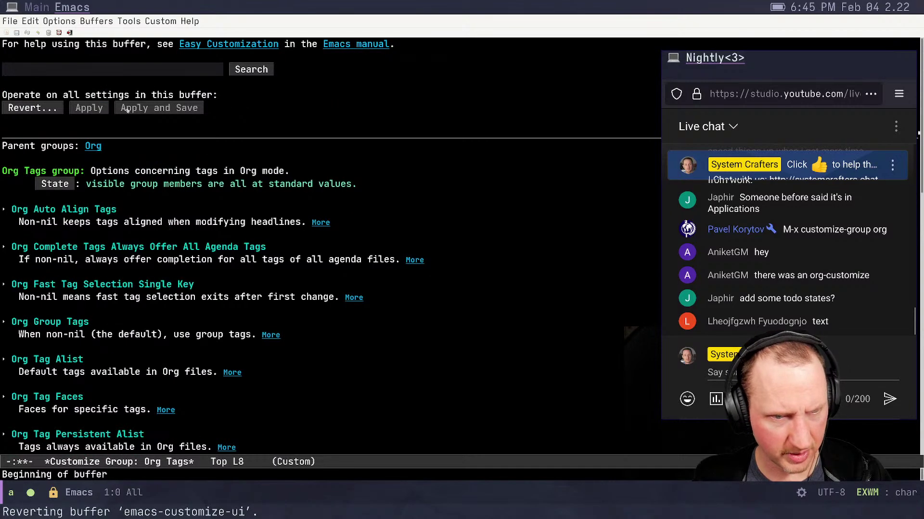
{"action": "left_click", "coordinate": [92, 146]}
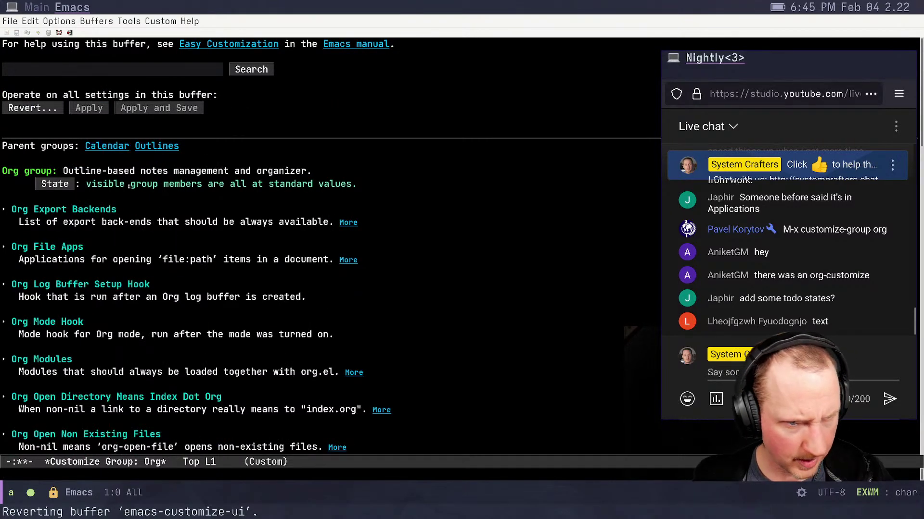
Open the Org TODO subgroup from the Org group's subgroup list
{"action": "scroll", "coordinate": [129, 186], "scroll_direction": "down", "scroll_amount": 7}
{"action": "scroll", "coordinate": [129, 187], "scroll_direction": "down", "scroll_amount": 2}
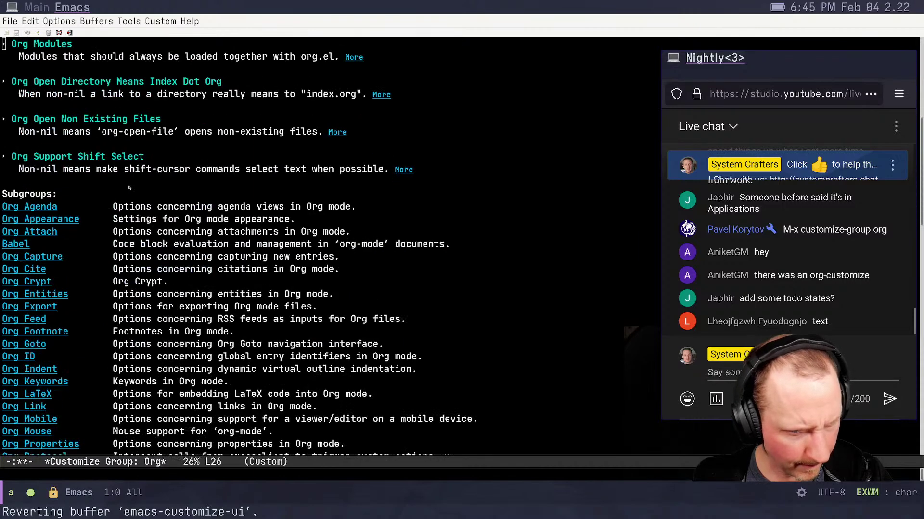
{"action": "scroll", "coordinate": [129, 188], "scroll_direction": "down", "scroll_amount": 4}
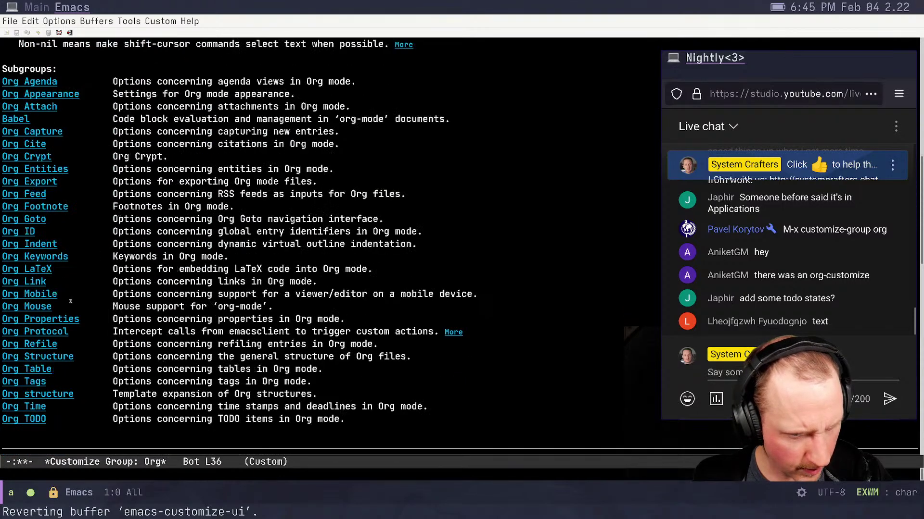
{"action": "left_click", "coordinate": [32, 420]}
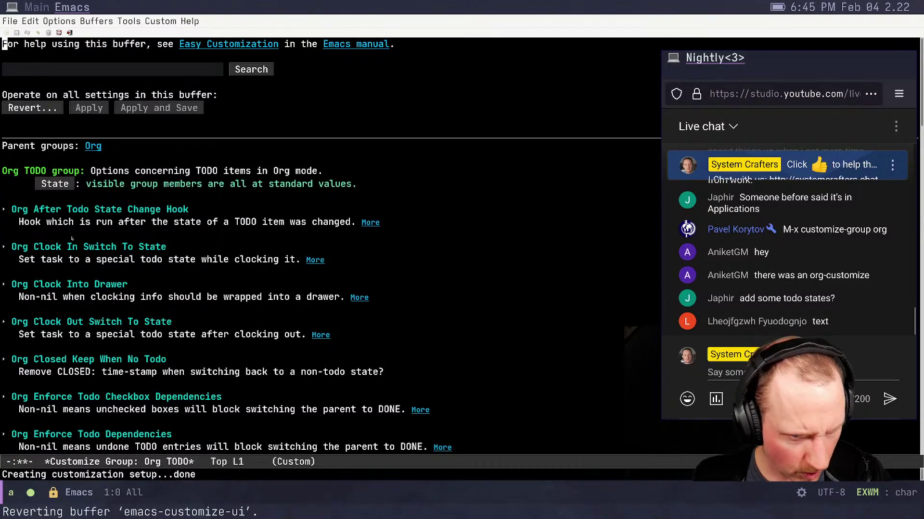
Find the Org Todo Keywords option in the Org TODO group and expand it to show its keyword sequence
{"action": "scroll", "coordinate": [40, 242], "scroll_direction": "down", "scroll_amount": 1}
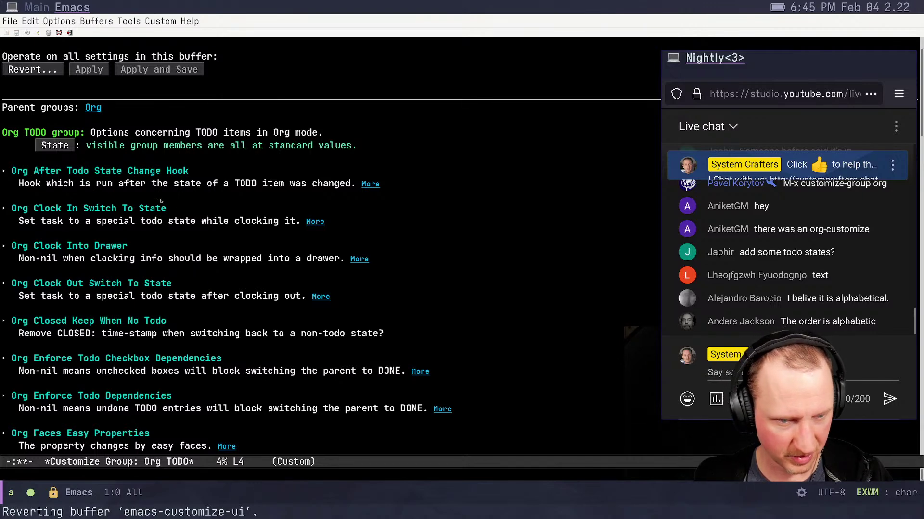
{"action": "scroll", "coordinate": [161, 201], "scroll_direction": "down", "scroll_amount": 15}
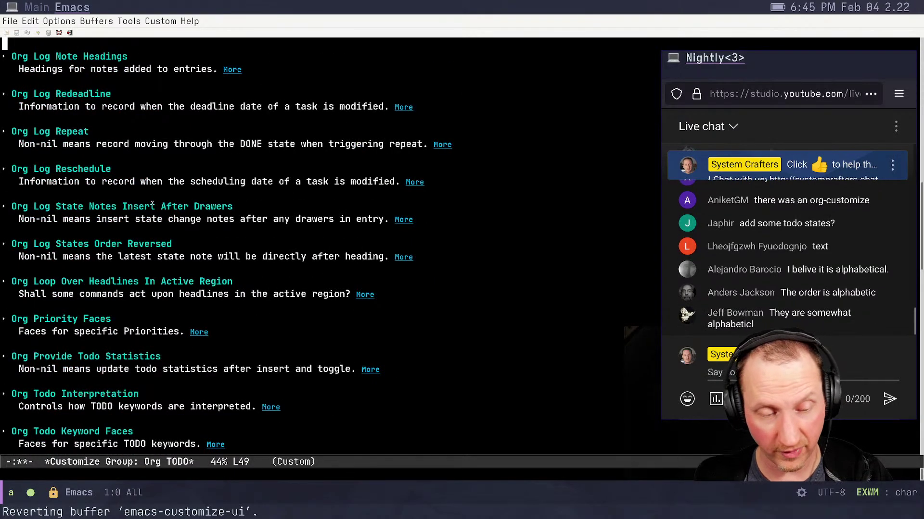
{"action": "scroll", "coordinate": [151, 204], "scroll_direction": "down", "scroll_amount": 2}
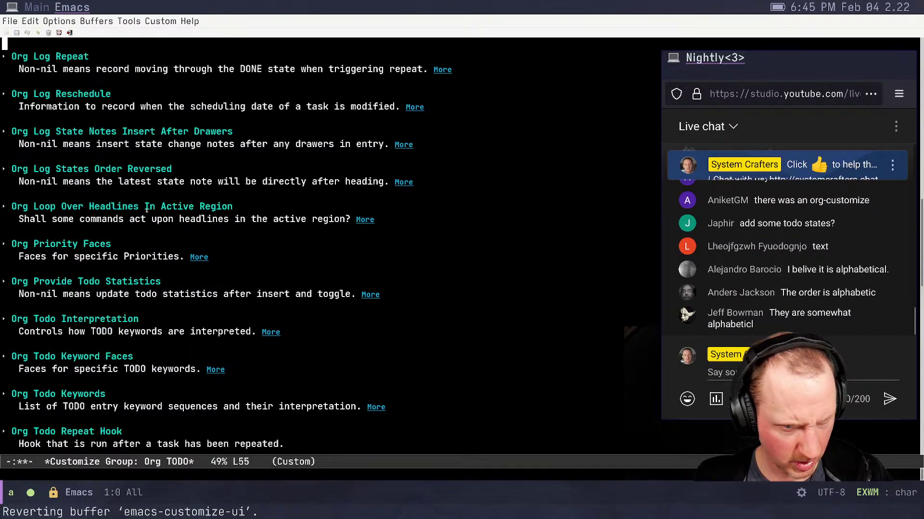
{"action": "scroll", "coordinate": [61, 336], "scroll_direction": "down", "scroll_amount": 1}
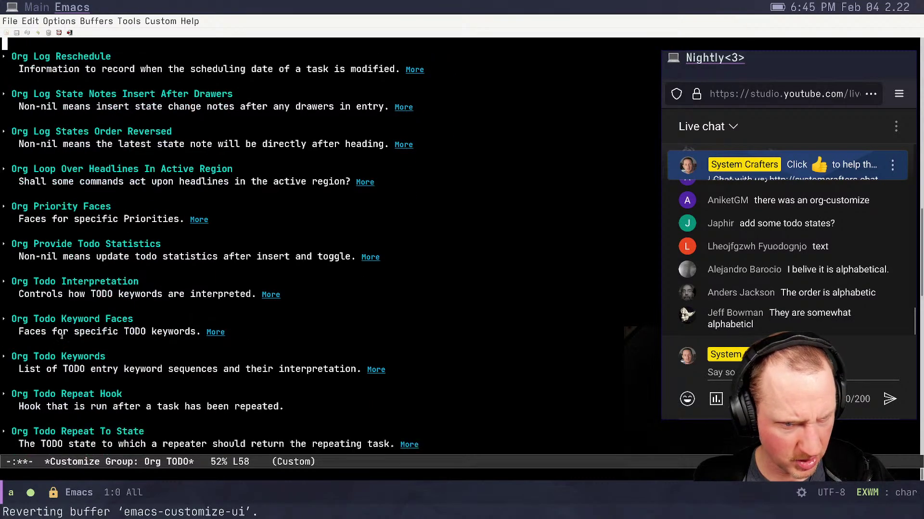
{"action": "left_click", "coordinate": [5, 357]}
{"action": "scroll", "coordinate": [57, 342], "scroll_direction": "down", "scroll_amount": 1}
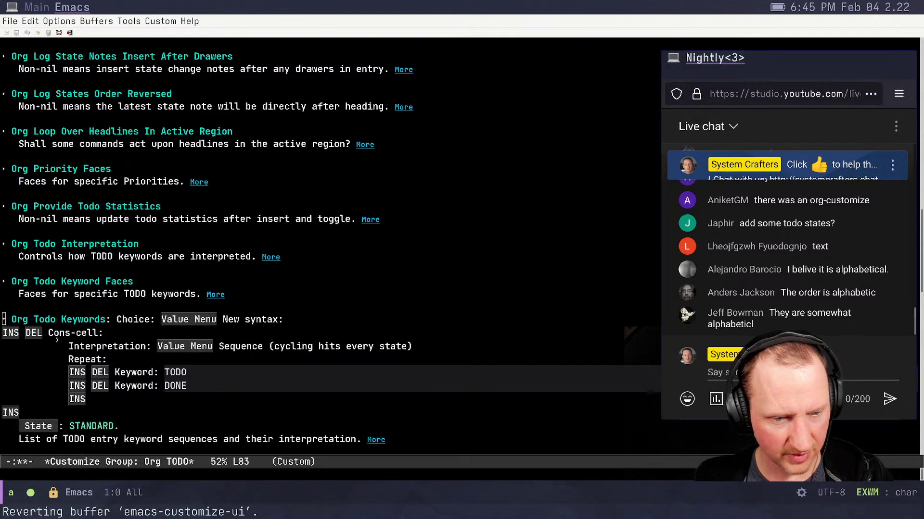
Add the keyword NOWAY after DONE in Org Todo Keywords and save the customization
{"action": "left_click", "coordinate": [79, 400]}
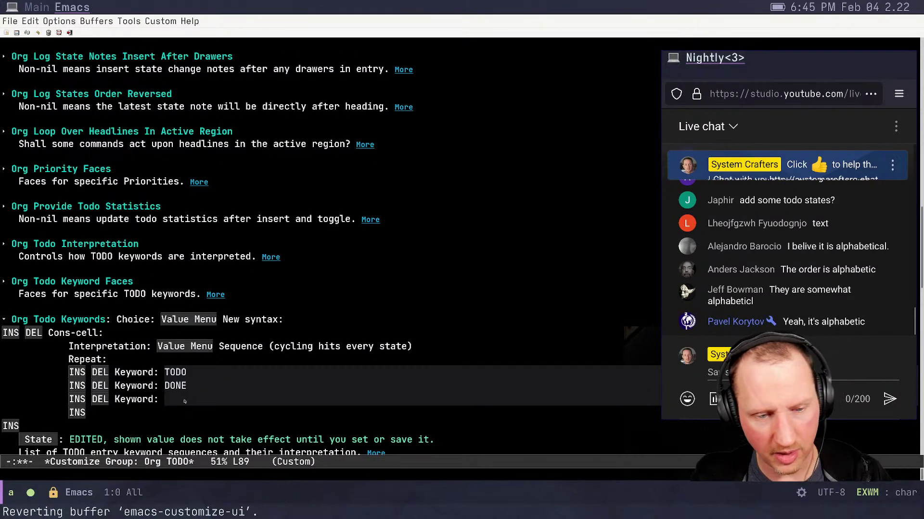
{"action": "type", "text": "NOWAY"}
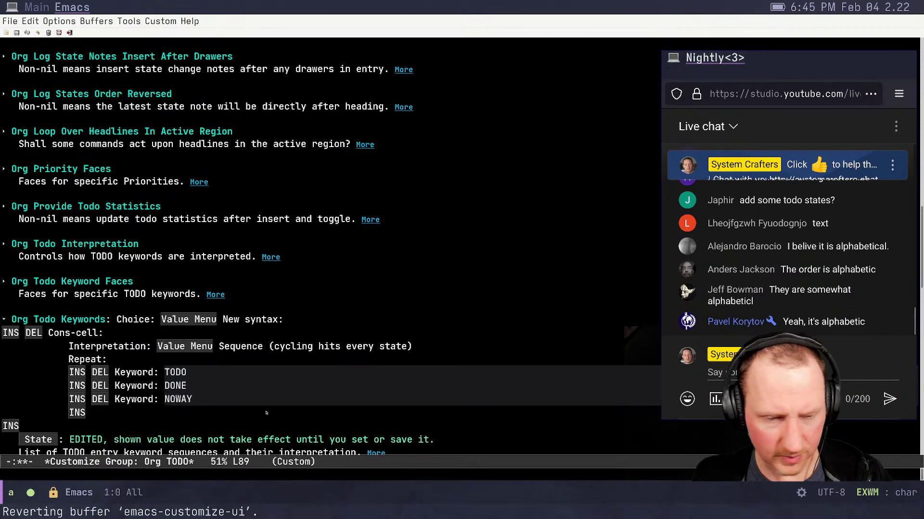
{"action": "scroll", "coordinate": [46, 408], "scroll_direction": "down", "scroll_amount": 1}
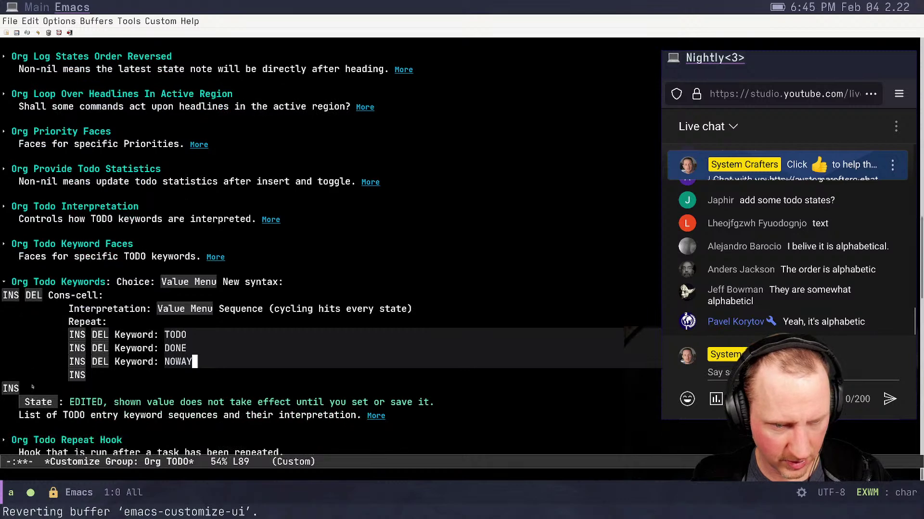
{"action": "key", "text": "ctrl+x"}
{"action": "key", "text": "ctrl+s"}
{"action": "type", "text": "yes or no)"}
{"action": "key", "text": "Return"}
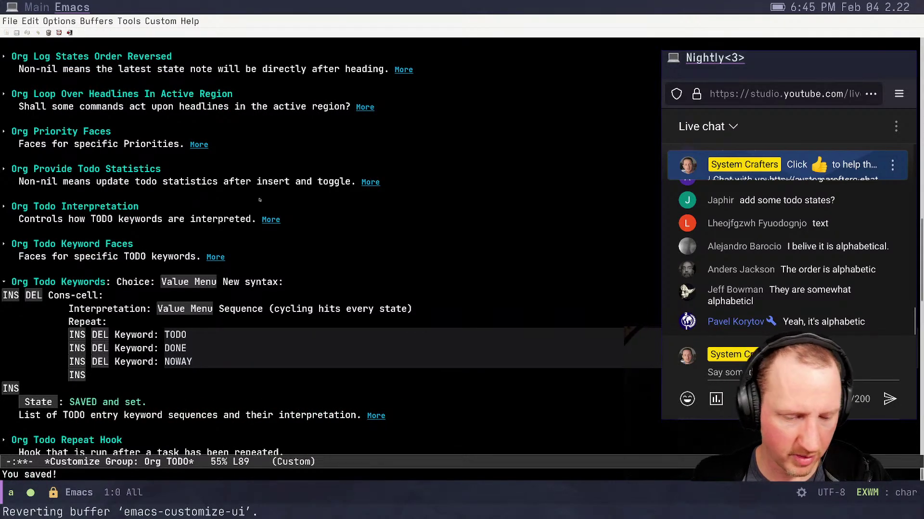
Create a new file named Test.org in the emacs-customize-ui project folder
{"action": "key", "text": "ctrl+x"}
{"action": "key", "text": "ctrl+f"}
{"action": "type", "text": "Test.org"}
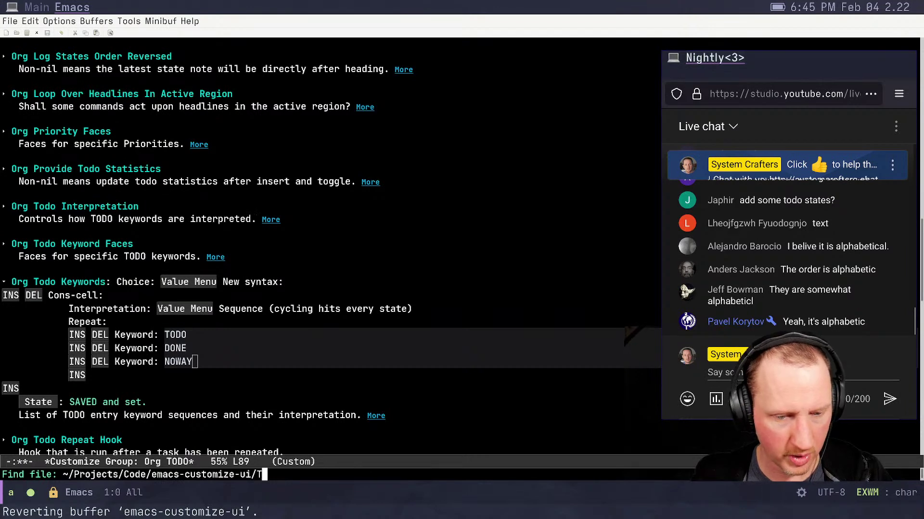
{"action": "key", "text": "Return"}
Insert a TODO heading in Test.org and delete the empty heading above it
{"action": "type", "text": "*"}
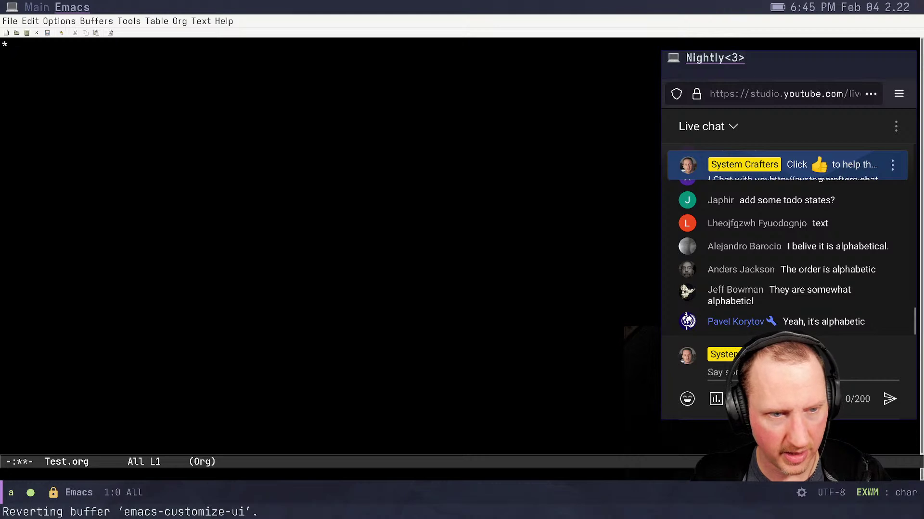
{"action": "key", "text": "alt+shift+Return"}
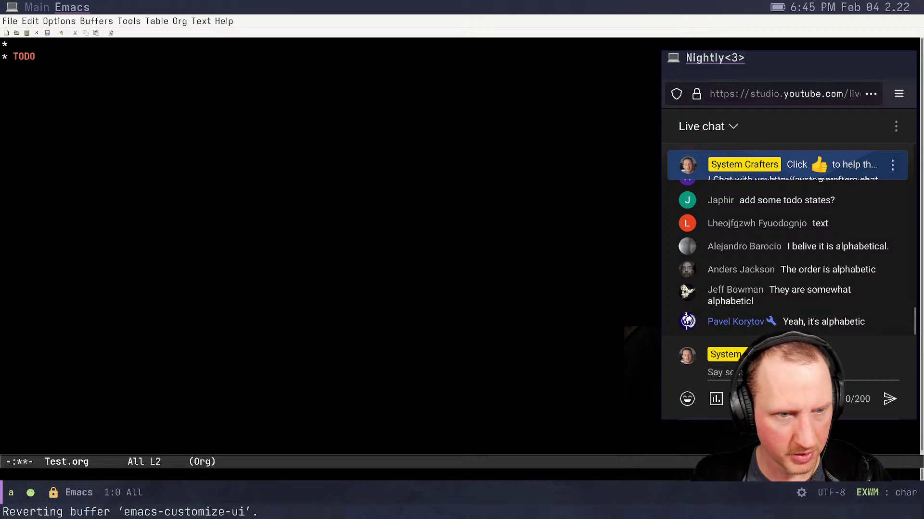
{"action": "key", "text": "Up"}
{"action": "key", "text": "shift+Home"}
{"action": "key", "text": "Delete"}
{"action": "key", "text": "Delete"}
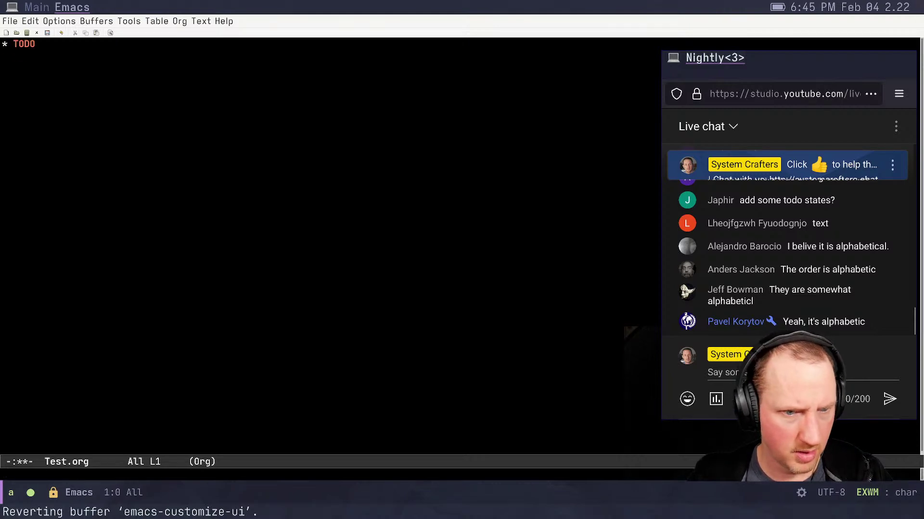
Title the TODO heading "Test item" and cycle its state to NOWAY
{"action": "key", "text": "Insert"}
{"action": "key", "text": "End"}
{"action": "type", "text": "Test item"}
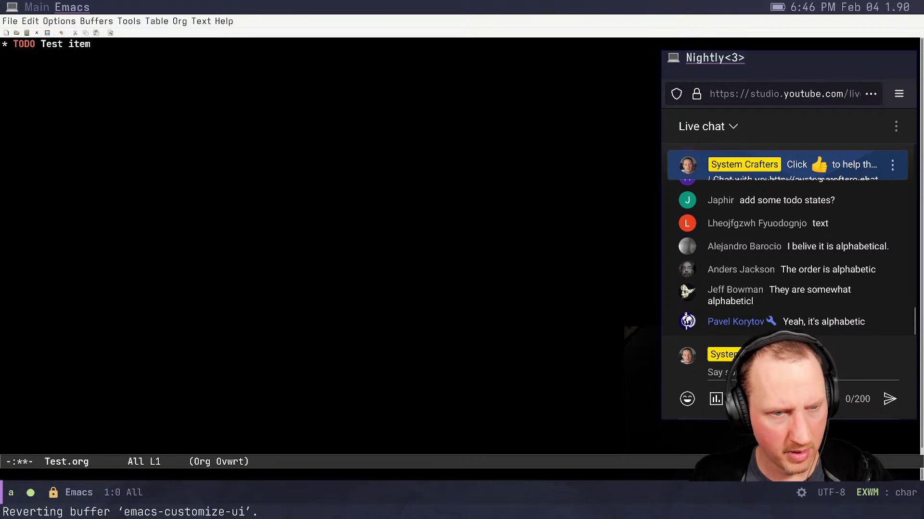
{"action": "key", "text": "shift+Right"}
{"action": "key", "text": "shift+Right"}
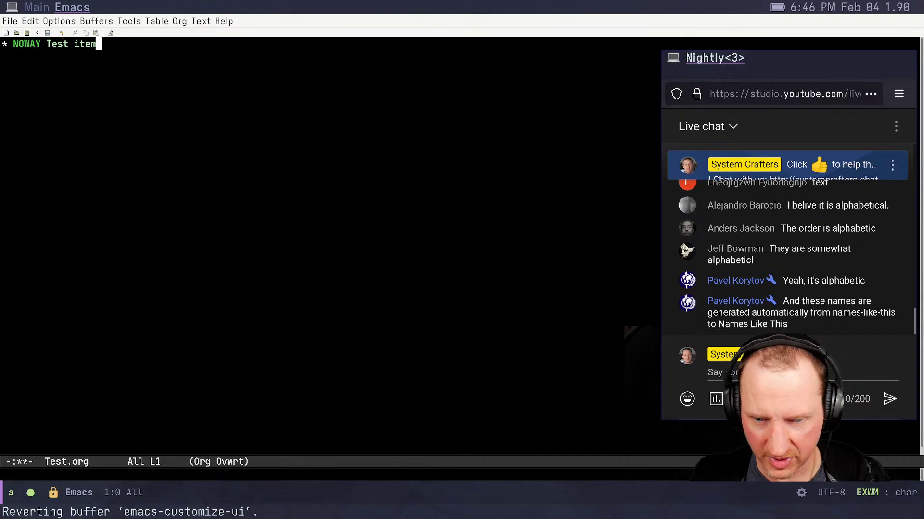
{"action": "key", "text": "Escape"}
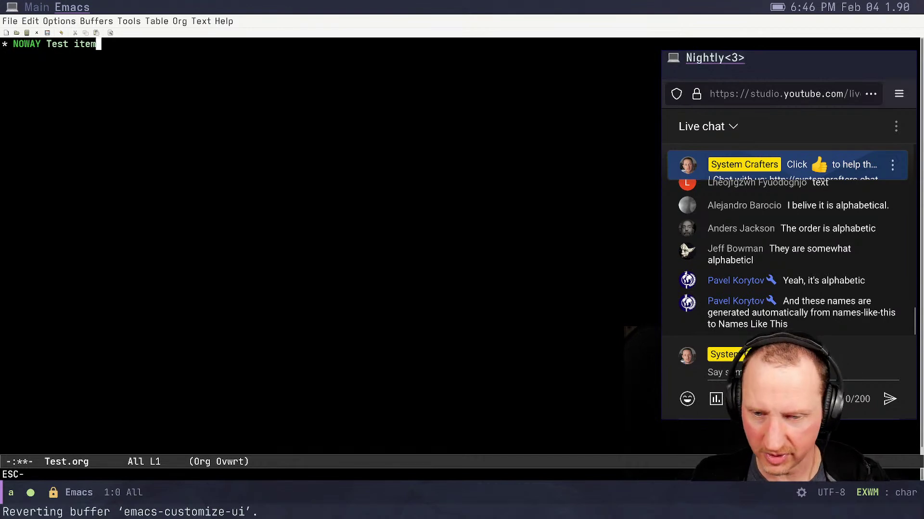
{"action": "key", "text": "ctrl+s"}
{"action": "key", "text": "ctrl+s"}
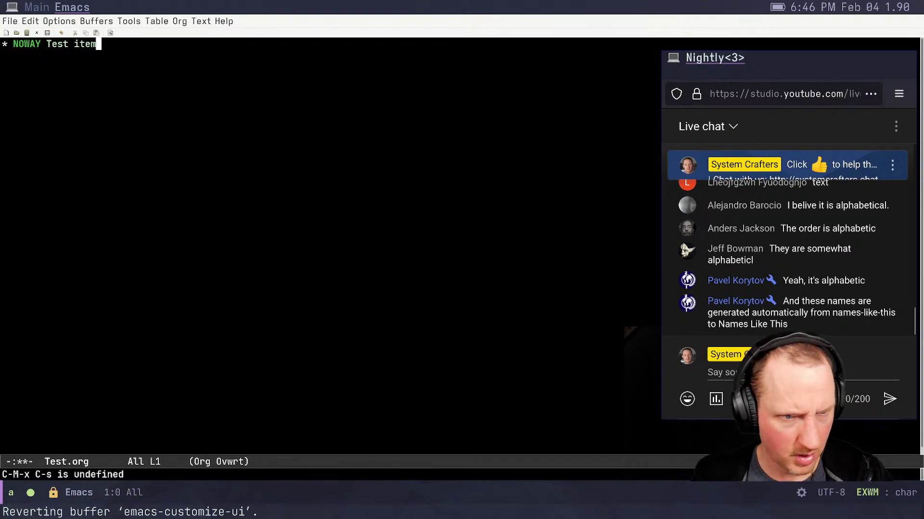
{"action": "key", "text": "Escape"}
{"action": "key", "text": "ctrl+x"}
{"action": "key", "text": "b"}
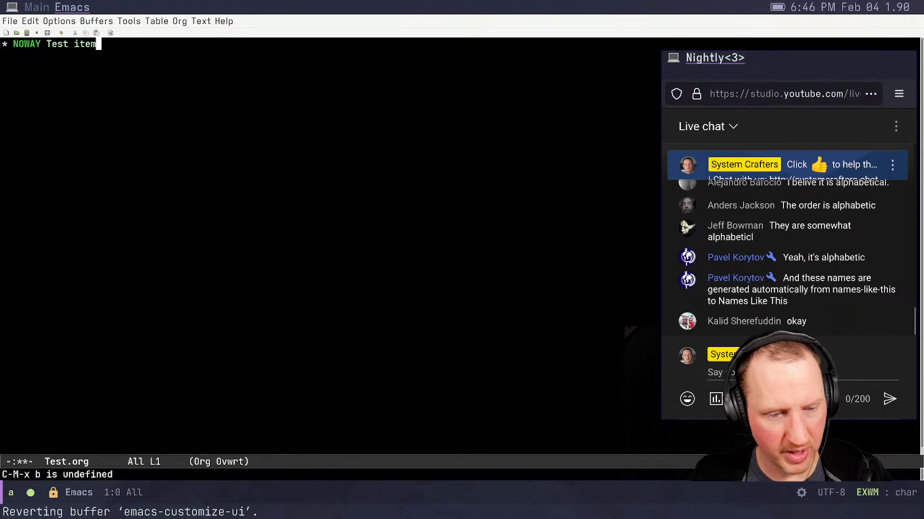
{"action": "key", "text": "ctrl+g"}
Switch back to the Org TODO customization buffer
{"action": "key", "text": "ctrl+x"}
{"action": "key", "text": "b"}
{"action": "key", "text": "Return"}
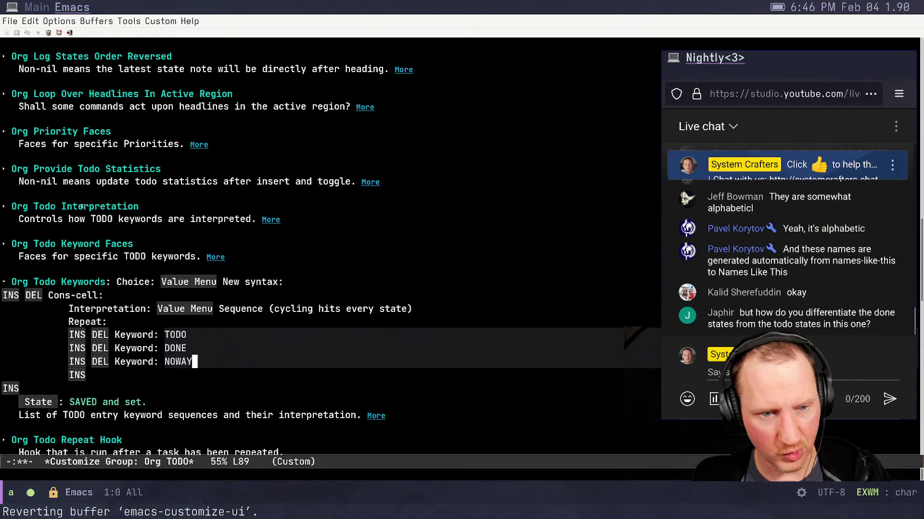
{"action": "key", "text": "alt+shift+comma"}
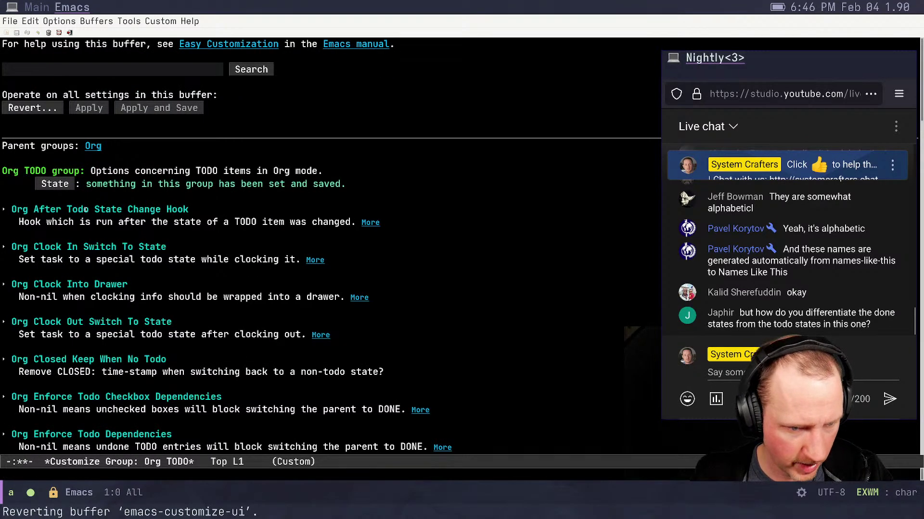
{"action": "key", "text": "ctrl+h"}
{"action": "type", "text": "v"}
{"action": "type", "text": "org-ot"}
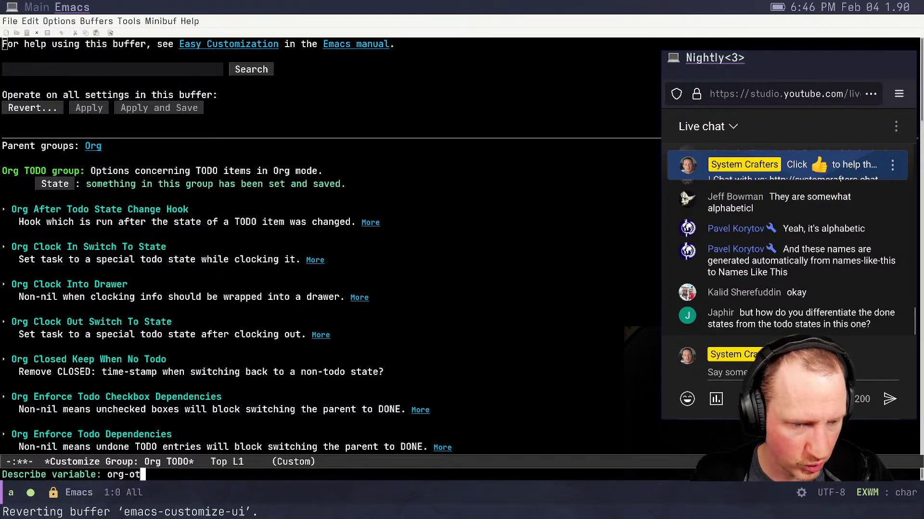
{"action": "key", "text": "BackSpace"}
{"action": "key", "text": "BackSpace"}
{"action": "type", "text": "todo-i"}
{"action": "key", "text": "Tab"}
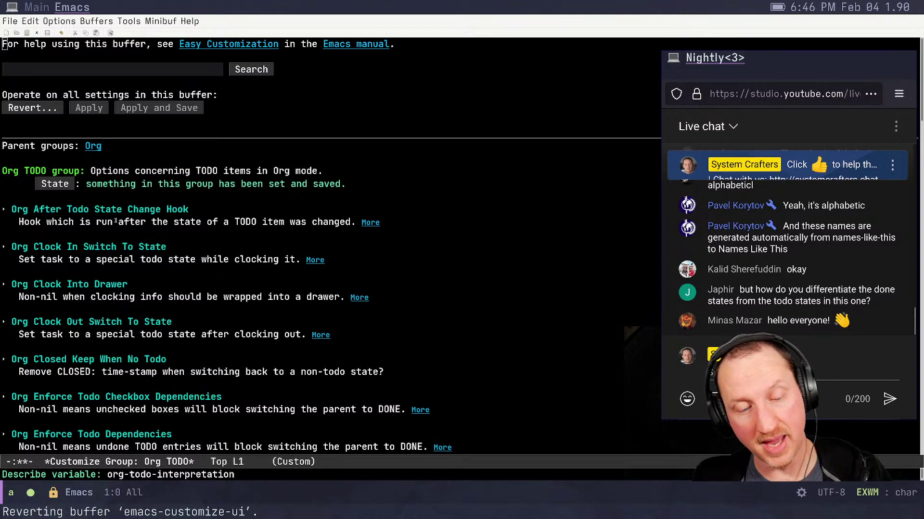
{"action": "key", "text": "ctrl+g"}
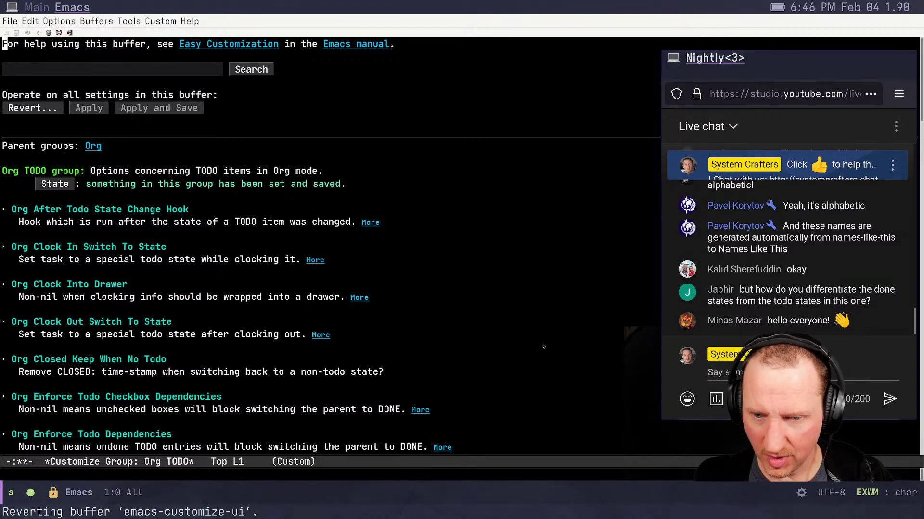
{"action": "key", "text": "Escape"}
{"action": "left_click", "coordinate": [453, 343]}
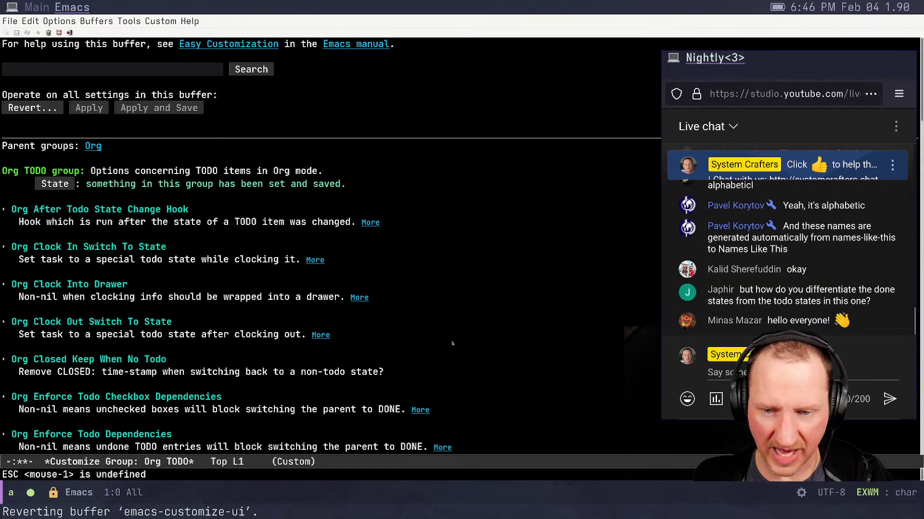
{"action": "left_click", "coordinate": [462, 329]}
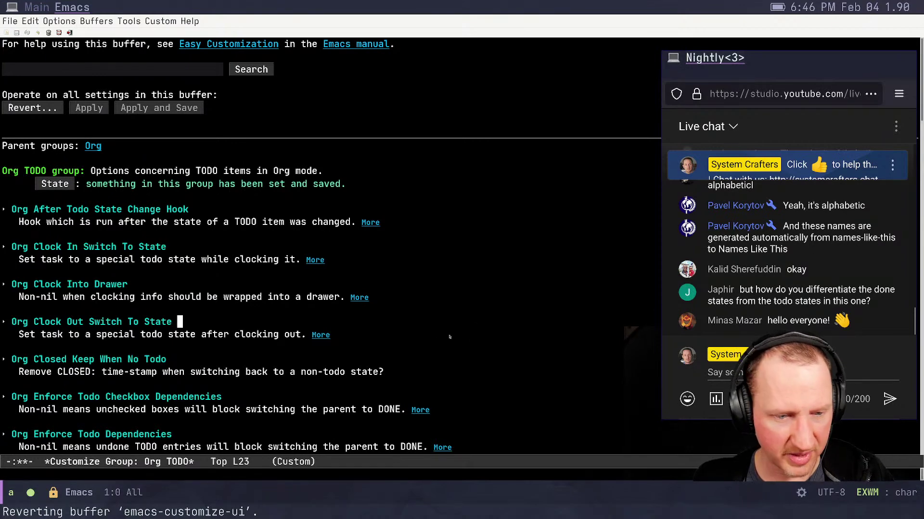
{"action": "key", "text": "Down"}
{"action": "key", "text": "Down"}
{"action": "key", "text": "Down"}
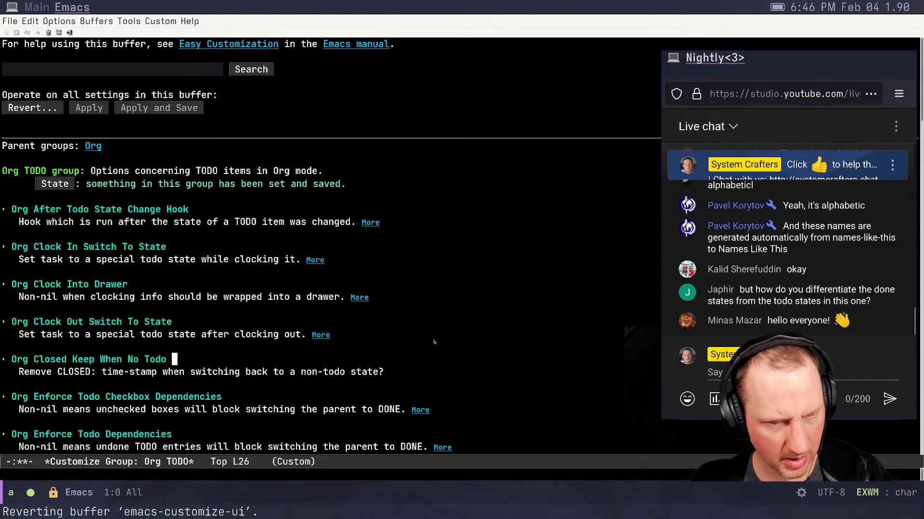
{"action": "key", "text": "Down"}
Switch to the init.el buffer and examine the saved org-todo-keywords setting
{"action": "key", "text": "ctrl+x"}
{"action": "type", "text": "binit.el"}
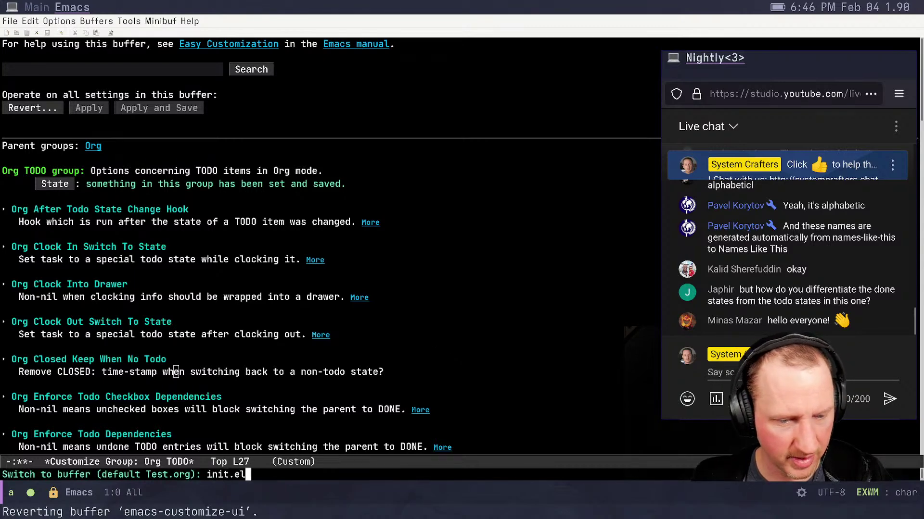
{"action": "key", "text": "Return"}
{"action": "key", "text": "Up"}
{"action": "key", "text": "Up"}
{"action": "key", "text": "Up"}
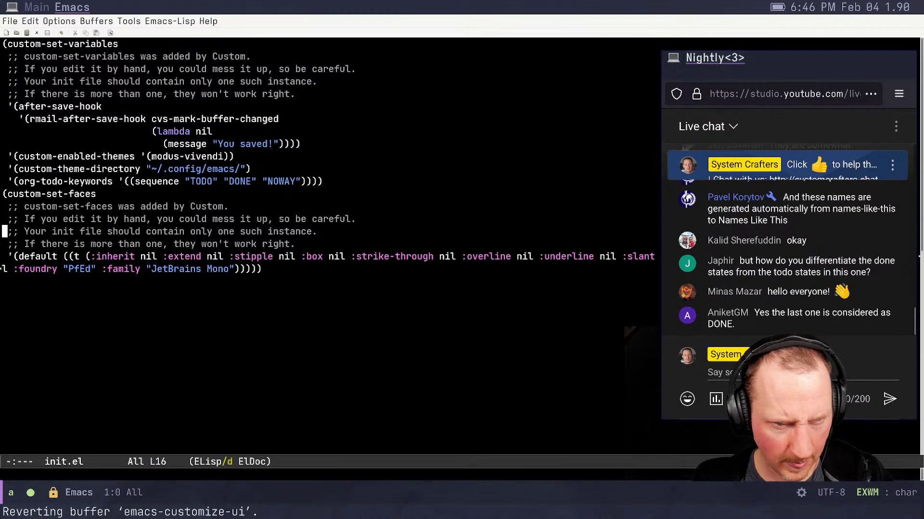
{"action": "key", "text": "Up"}
{"action": "key", "text": "Up"}
{"action": "key", "text": "Up"}
{"action": "key", "text": "Up"}
{"action": "key", "text": "Right"}
{"action": "key", "text": "Right"}
{"action": "key", "text": "Right"}
{"action": "key", "text": "Right"}
{"action": "key", "text": "Right"}
{"action": "key", "text": "Right"}
{"action": "key", "text": "Right"}
{"action": "key", "text": "Right"}
{"action": "key", "text": "Right"}
{"action": "key", "text": "Right"}
{"action": "key", "text": "Right"}
{"action": "key", "text": "Right"}
{"action": "key", "text": "Right"}
{"action": "key", "text": "Right"}
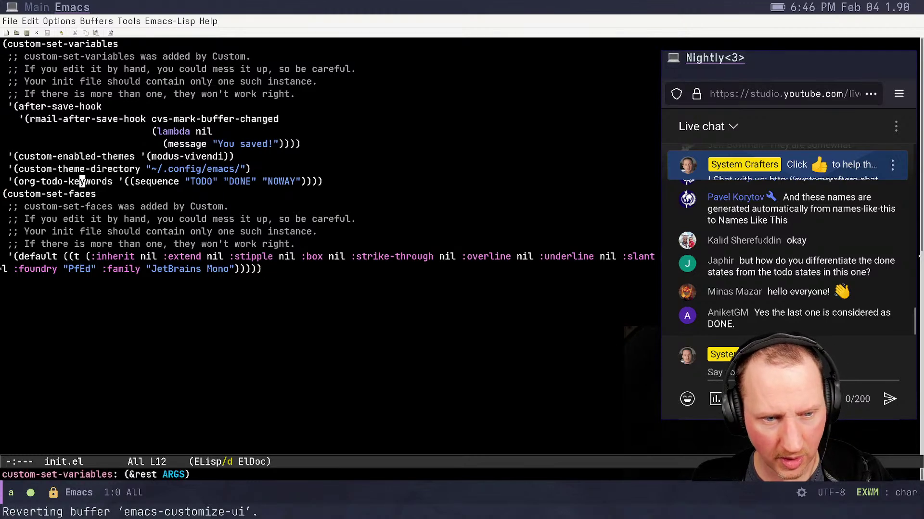
Return to the Org TODO customization buffer and append a "|" entry to the Org Todo Keywords sequence
{"action": "key", "text": "ctrl+x"}
{"action": "key", "text": "b"}
{"action": "key", "text": "Return"}
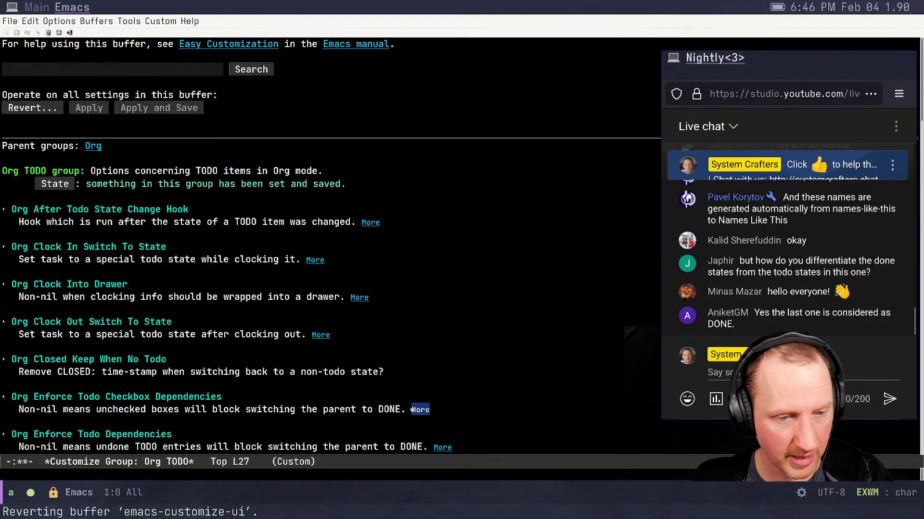
{"action": "scroll", "coordinate": [302, 334], "scroll_direction": "down", "scroll_amount": 15}
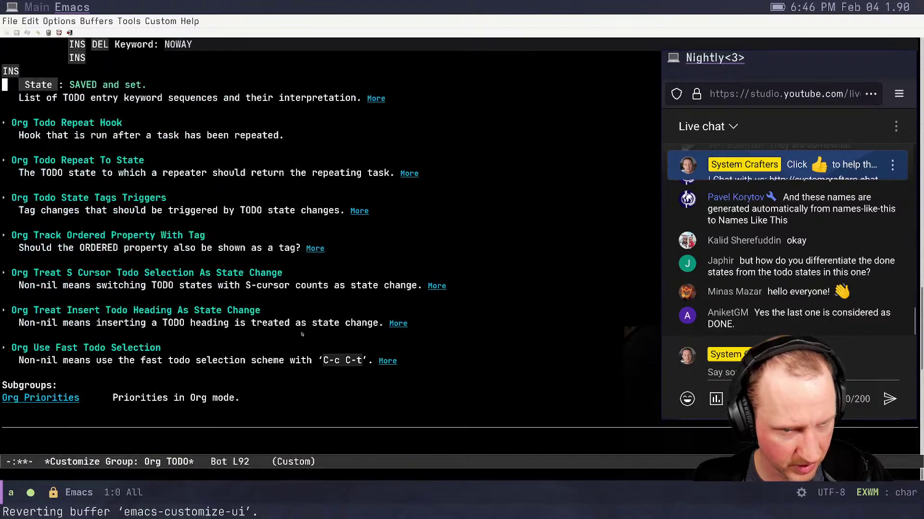
{"action": "scroll", "coordinate": [302, 334], "scroll_direction": "up", "scroll_amount": 3}
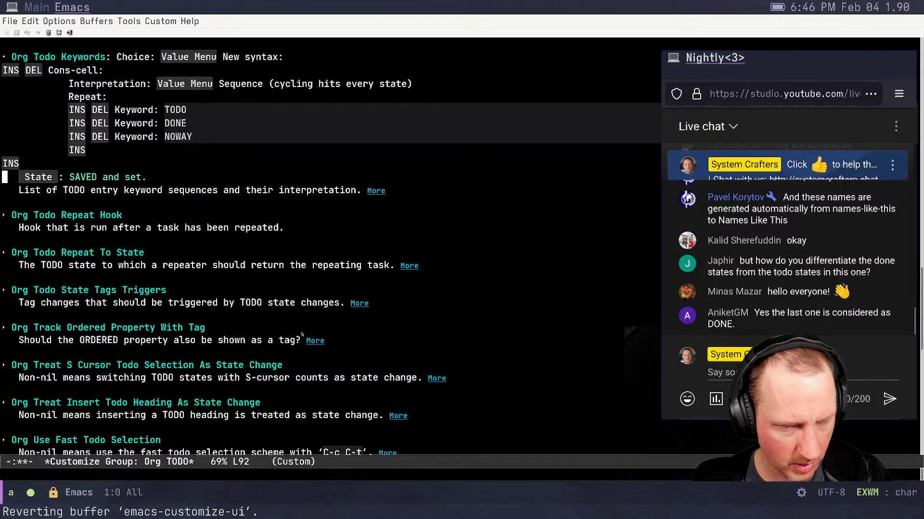
{"action": "left_click", "coordinate": [80, 151]}
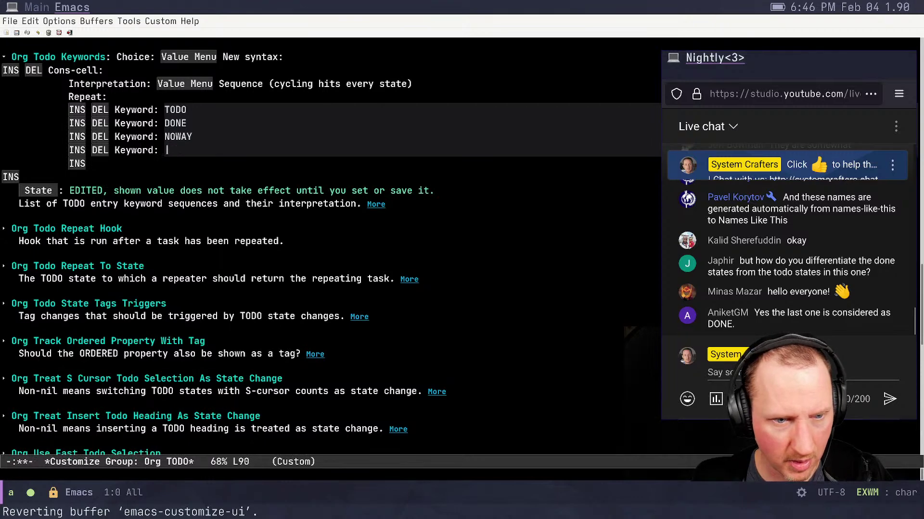
Clear and remove the DONE entry between TODO and NOWAY in the Org Todo Keywords list
{"action": "left_click", "coordinate": [202, 124]}
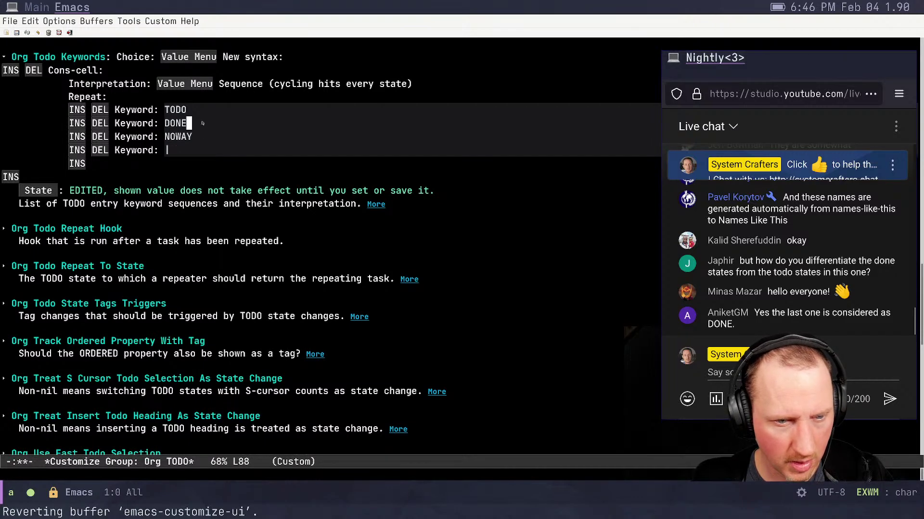
{"action": "key", "text": "BackSpace"}
{"action": "key", "text": "BackSpace"}
{"action": "key", "text": "BackSpace"}
{"action": "key", "text": "BackSpace"}
{"action": "key", "text": "shift+Tab"}
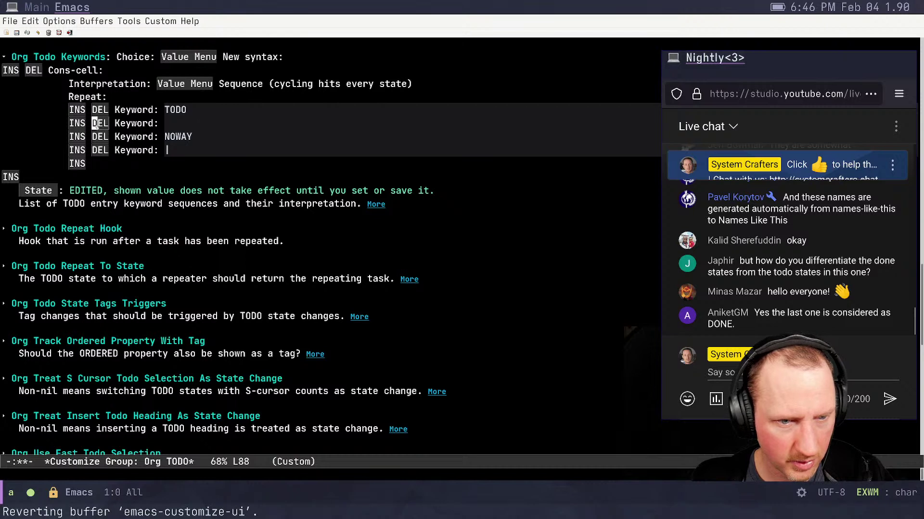
{"action": "key", "text": "Return"}
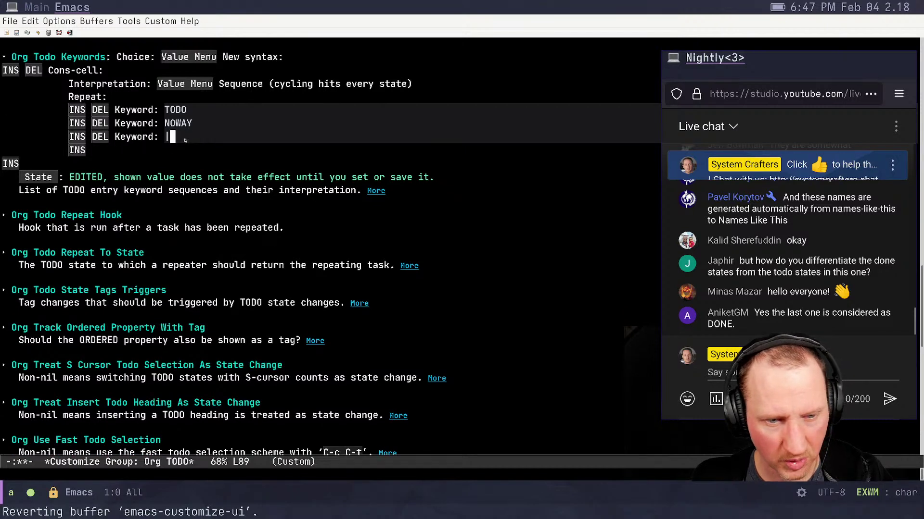
Extend the "|" keyword entry to "| MAYBE" and append a DONE keyword after it
{"action": "type", "text": "|"}
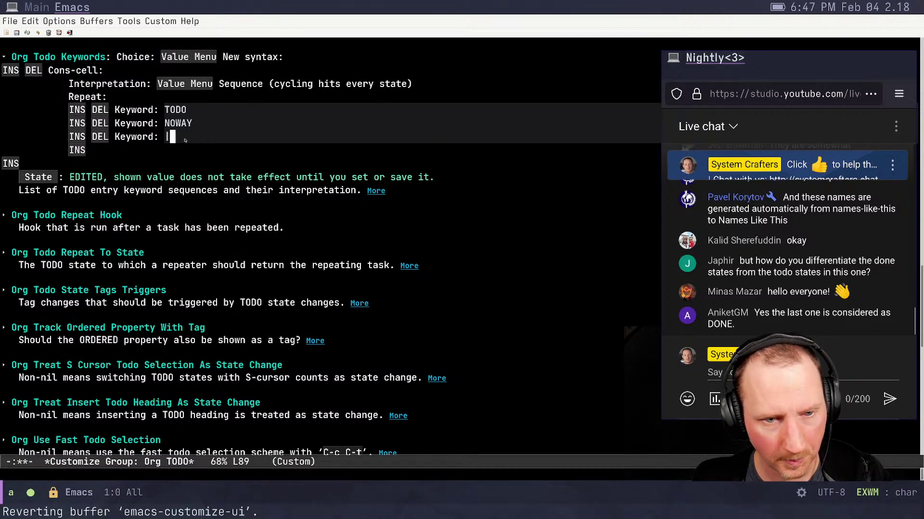
{"action": "type", "text": " MAYBE"}
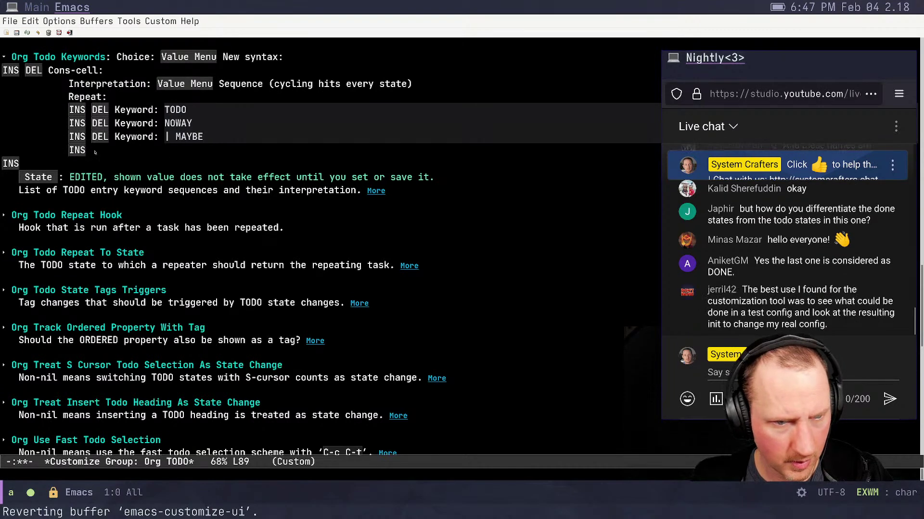
{"action": "key", "text": "Tab"}
{"action": "key", "text": "Return"}
{"action": "type", "text": "DONE"}
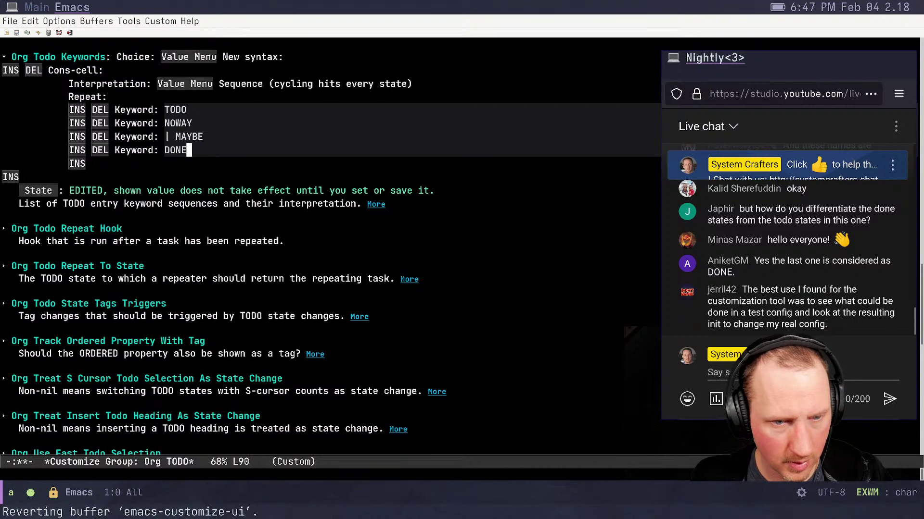
Insert a separate "|" entry after NOWAY and shorten the "| MAYBE" keyword to MAYBE
{"action": "key", "text": "Up"}
{"action": "key", "text": "Tab"}
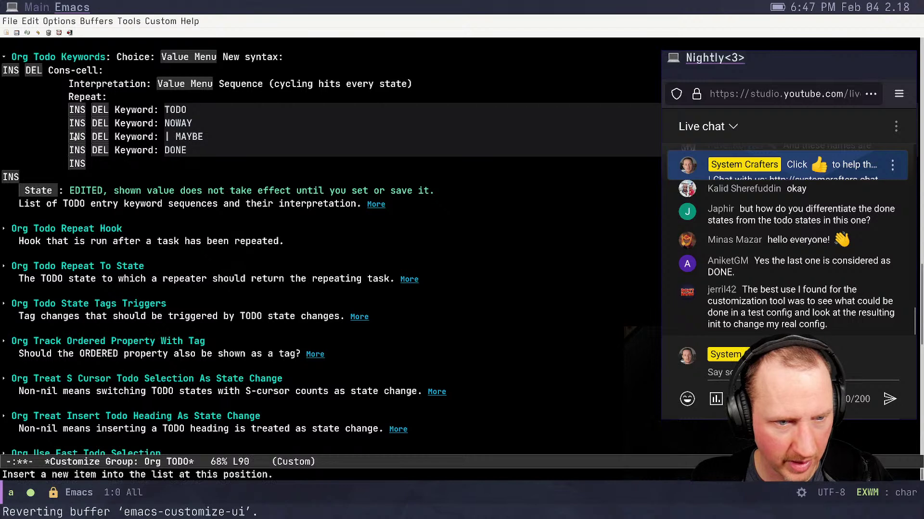
{"action": "key", "text": "Up"}
{"action": "key", "text": "Return"}
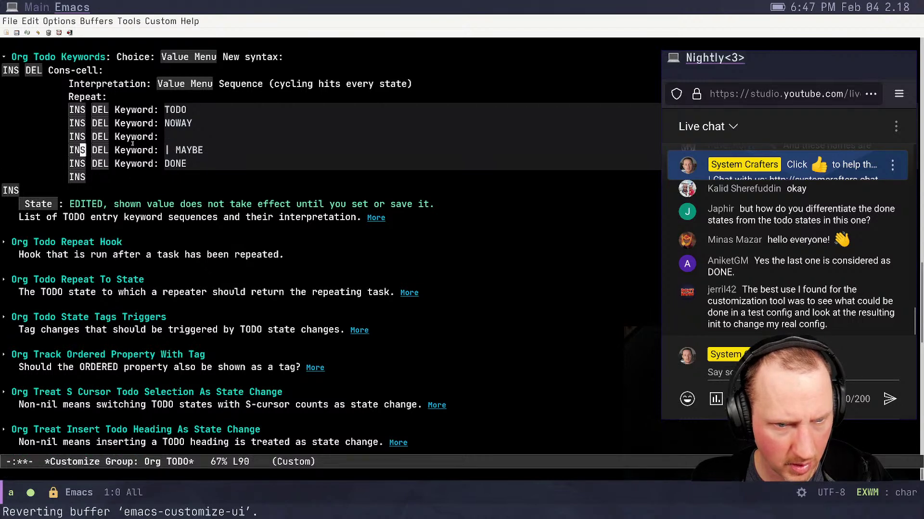
{"action": "key", "text": "Tab"}
{"action": "key", "text": "Up"}
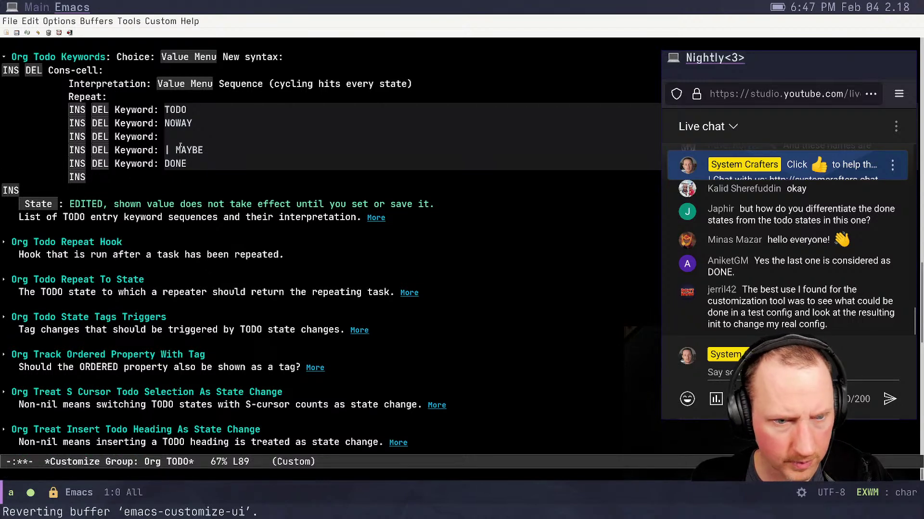
{"action": "type", "text": "|"}
{"action": "key", "text": "Down"}
{"action": "key", "text": "Right"}
{"action": "key", "text": "BackSpace"}
{"action": "key", "text": "BackSpace"}
Save all settings in the Org TODO customization buffer and confirm with yes
{"action": "key", "text": "ctrl+x"}
{"action": "key", "text": "ctrl+s"}
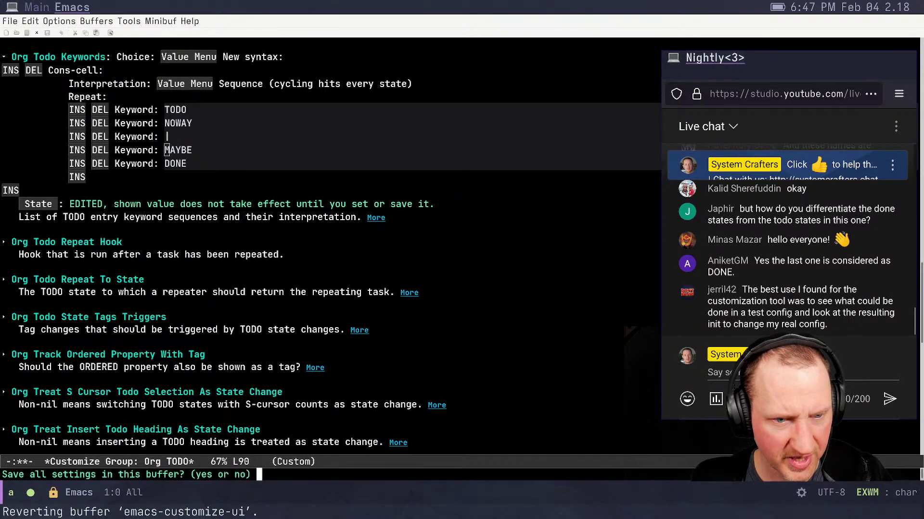
{"action": "type", "text": "yes"}
{"action": "key", "text": "Return"}
Switch to Test.org and cycle the Test item heading's state in both directions, leaving it at TODO
{"action": "key", "text": "ctrl+x"}
{"action": "type", "text": "b"}
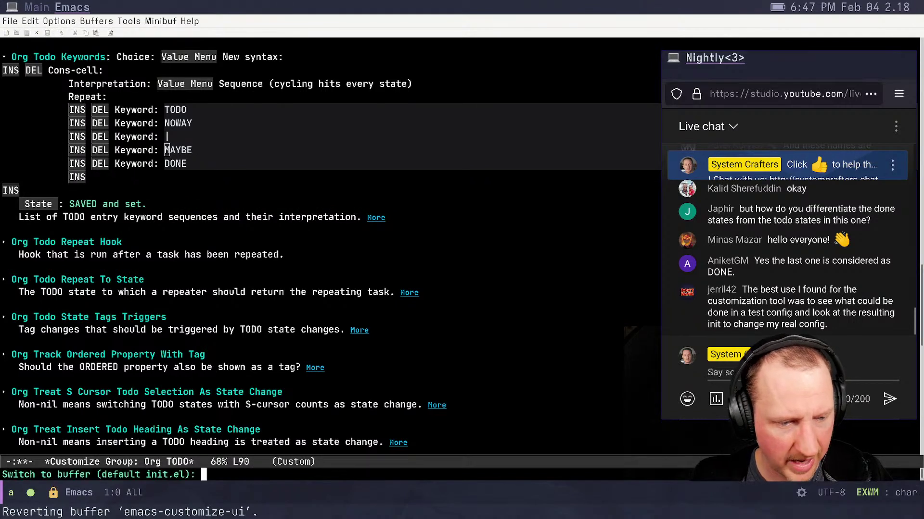
{"action": "type", "text": "Test.org"}
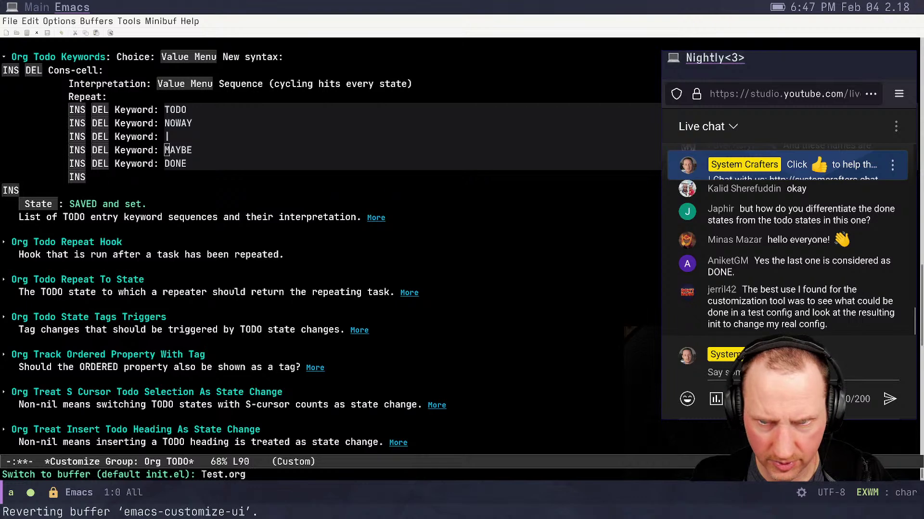
{"action": "key", "text": "Return"}
{"action": "key", "text": "shift+Left"}
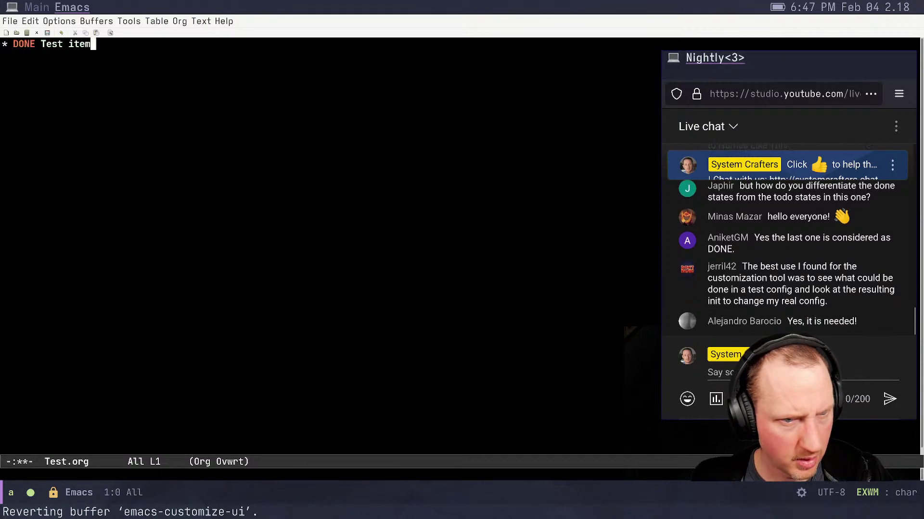
{"action": "key", "text": "shift+Right"}
{"action": "key", "text": "shift+Right"}
{"action": "key", "text": "shift+Right"}
{"action": "key", "text": "shift+Right"}
{"action": "key", "text": "shift+Right"}
{"action": "key", "text": "shift+Right"}
{"action": "key", "text": "shift+Right"}
{"action": "key", "text": "shift+Right"}
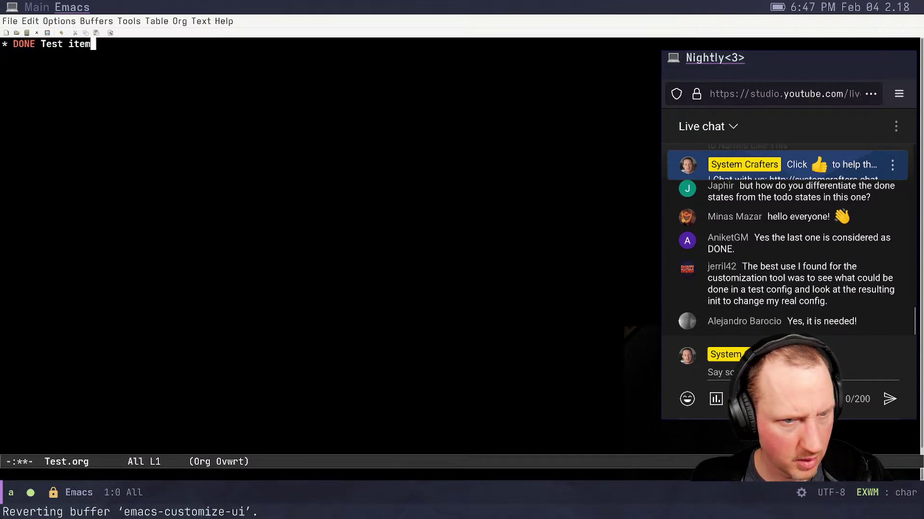
{"action": "key", "text": "shift+Left"}
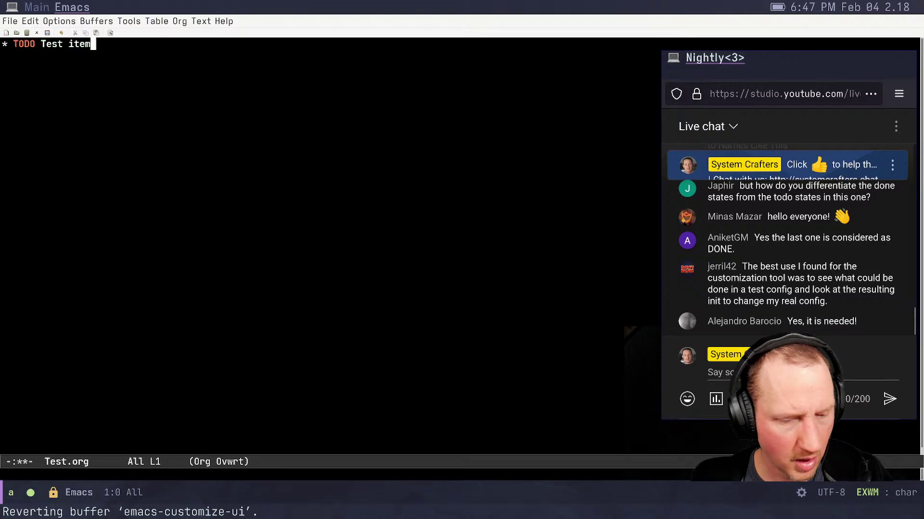
Reload org-mode in Test.org and advance the Test item heading's state to MAYBE
{"action": "key", "text": "alt+x"}
{"action": "type", "text": "org-mode"}
{"action": "key", "text": "Return"}
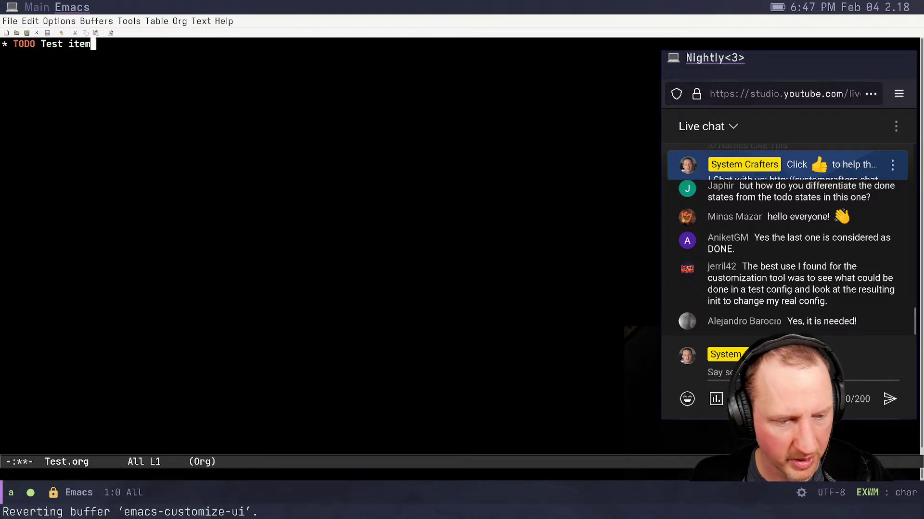
{"action": "key", "text": "shift+Right"}
{"action": "key", "text": "shift+Right"}
{"action": "key", "text": "shift+Right"}
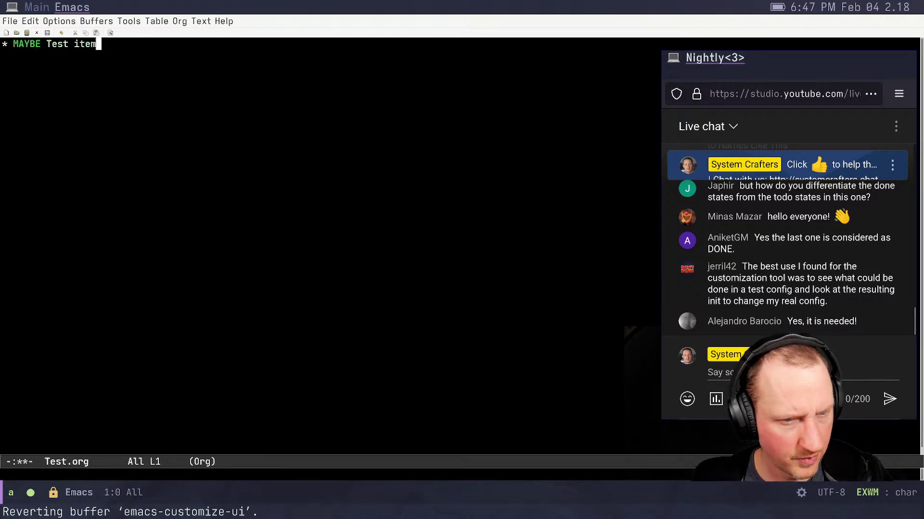
Cycle the Test item heading back and forth through its states, leaving it at NOWAY
{"action": "key", "text": "shift+Left"}
{"action": "key", "text": "shift+Left"}
{"action": "key", "text": "shift+Left"}
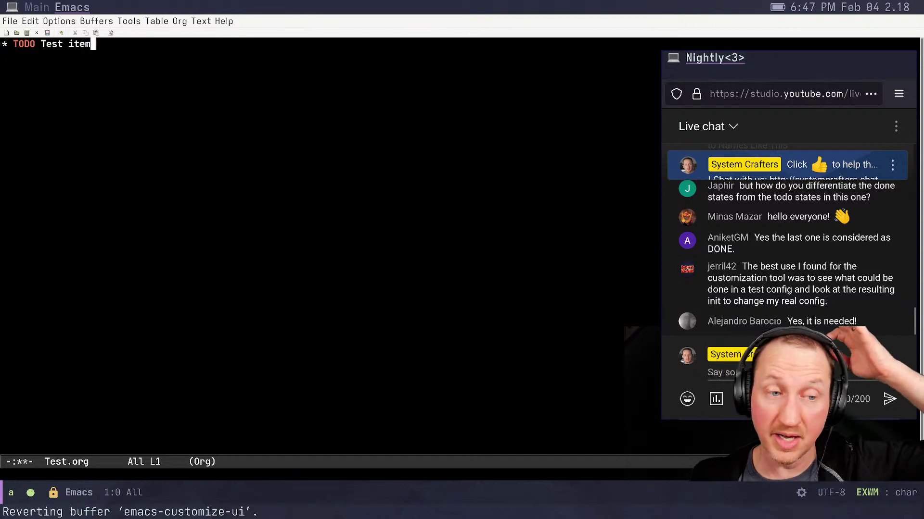
{"action": "key", "text": "shift+Right"}
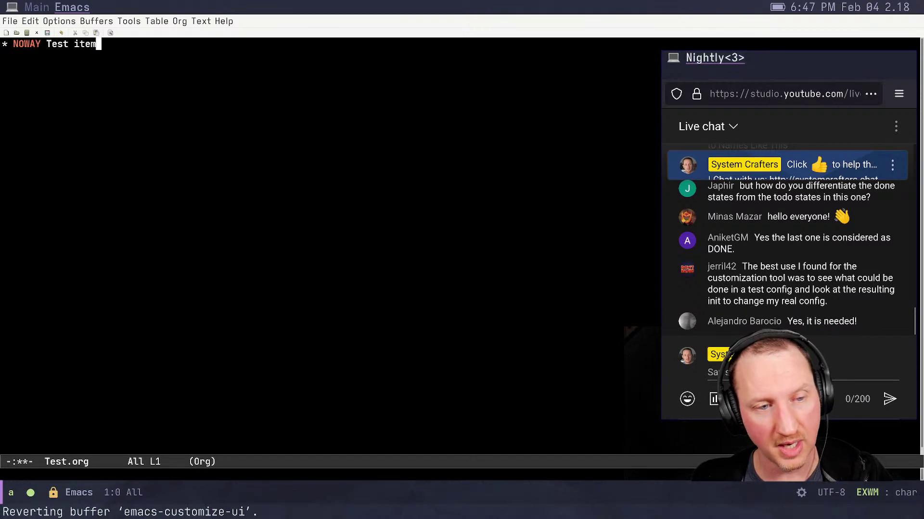
{"action": "key", "text": "shift+Left"}
{"action": "key", "text": "shift+Right"}
{"action": "key", "text": "shift+Right"}
{"action": "key", "text": "shift+Right"}
{"action": "key", "text": "shift+Left"}
{"action": "key", "text": "shift+Left"}
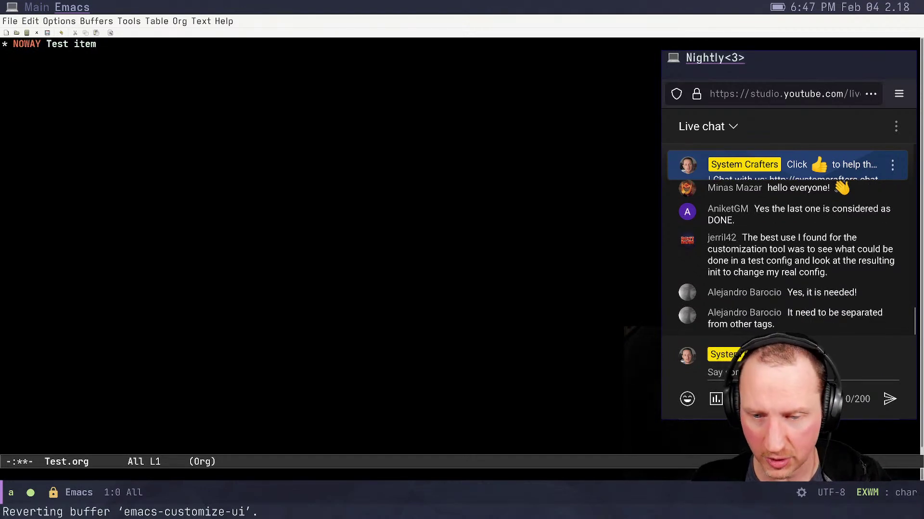
Switch back to the Org TODO customization buffer and expand the full documentation of Org Todo Keywords
{"action": "key", "text": "ctrl+x"}
{"action": "key", "text": "b"}
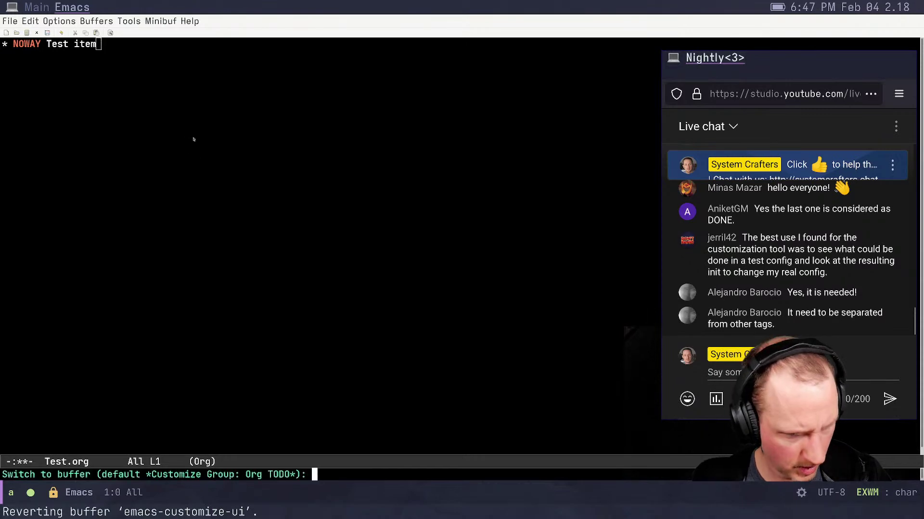
{"action": "key", "text": "Return"}
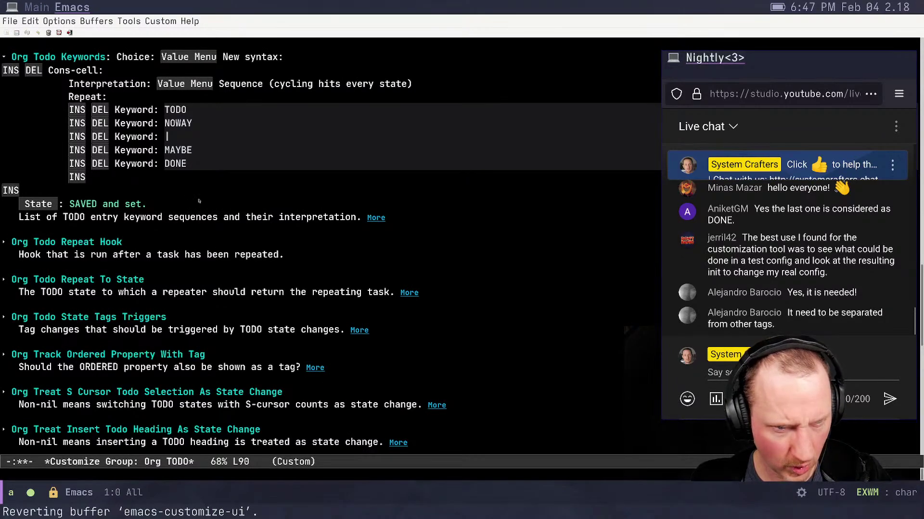
{"action": "left_click", "coordinate": [378, 219]}
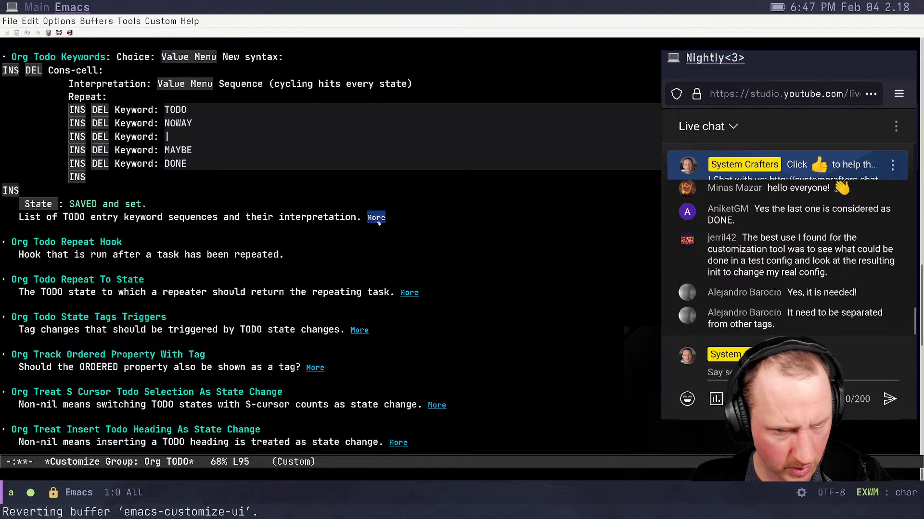
{"action": "left_click", "coordinate": [377, 219]}
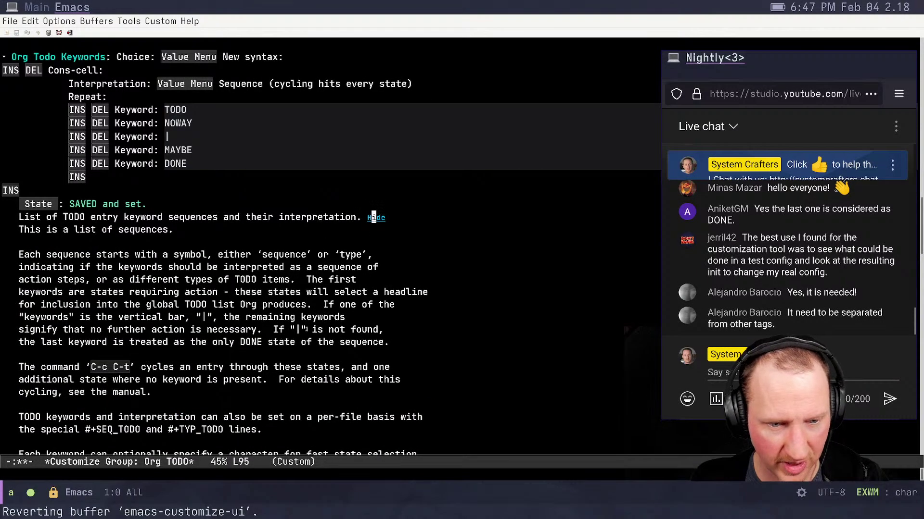
Expand the Org Clock Out Switch To State option and show its full description
{"action": "scroll", "coordinate": [274, 318], "scroll_direction": "down", "scroll_amount": 4}
{"action": "scroll", "coordinate": [252, 304], "scroll_direction": "up", "scroll_amount": 15}
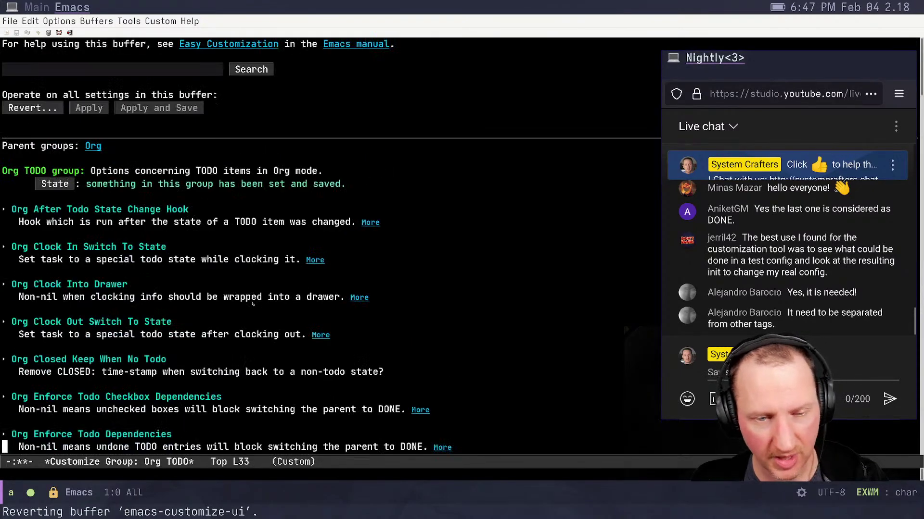
{"action": "scroll", "coordinate": [252, 304], "scroll_direction": "down", "scroll_amount": 5}
{"action": "scroll", "coordinate": [253, 304], "scroll_direction": "up", "scroll_amount": 4}
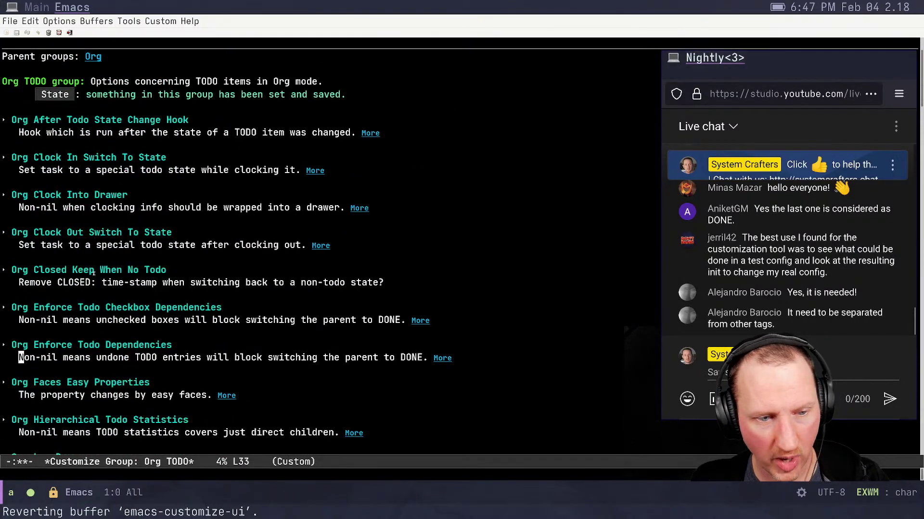
{"action": "left_click", "coordinate": [4, 233]}
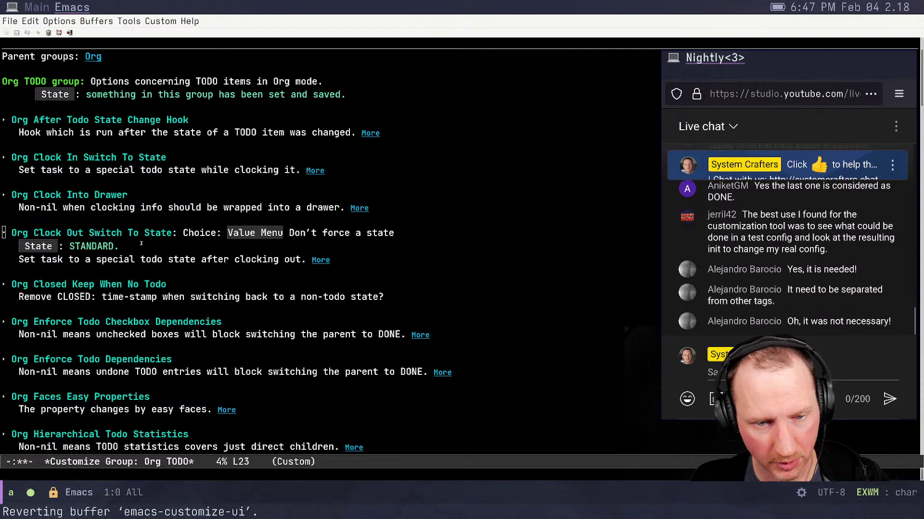
{"action": "left_click", "coordinate": [318, 260]}
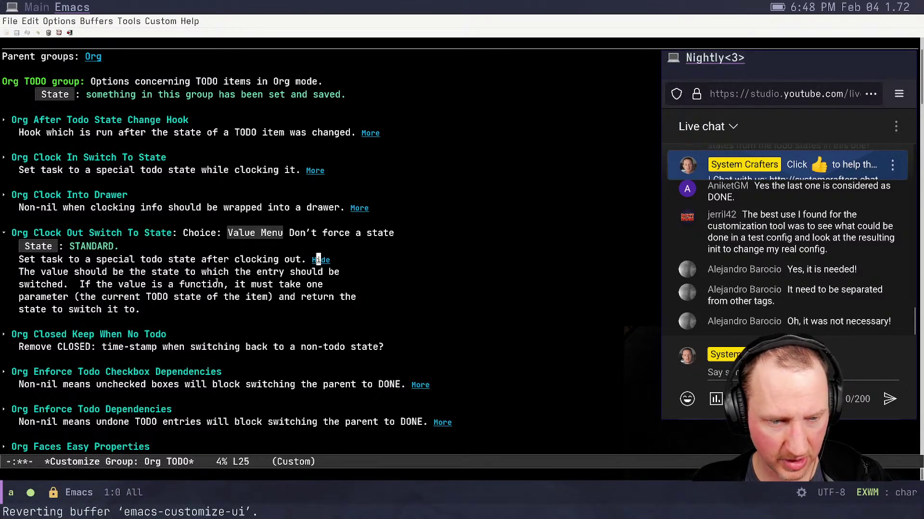
Expand the Org Loop Over Headlines In Active Region option with its full description, and look through the rest of the Org TODO group
{"action": "scroll", "coordinate": [313, 326], "scroll_direction": "down", "scroll_amount": 10}
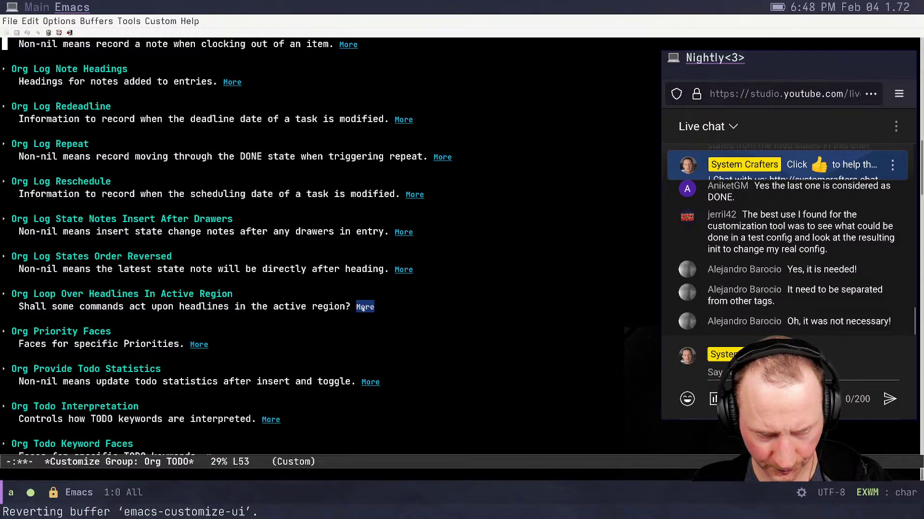
{"action": "left_click", "coordinate": [364, 307]}
{"action": "scroll", "coordinate": [311, 318], "scroll_direction": "down", "scroll_amount": 2}
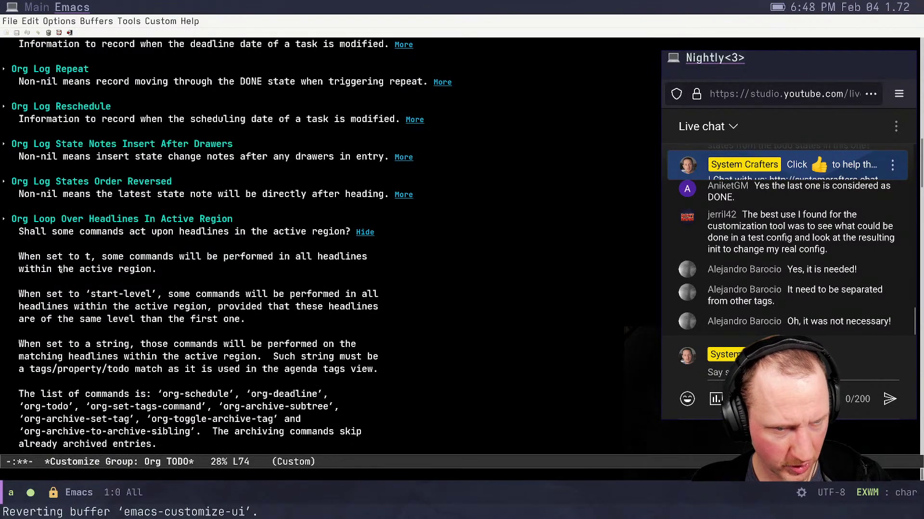
{"action": "left_click", "coordinate": [4, 220]}
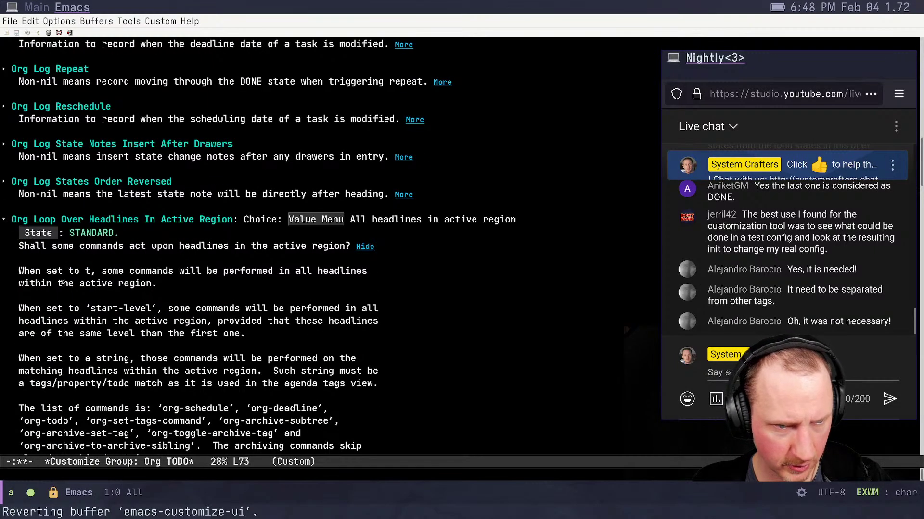
{"action": "scroll", "coordinate": [63, 283], "scroll_direction": "up", "scroll_amount": 10}
{"action": "scroll", "coordinate": [63, 282], "scroll_direction": "down", "scroll_amount": 20}
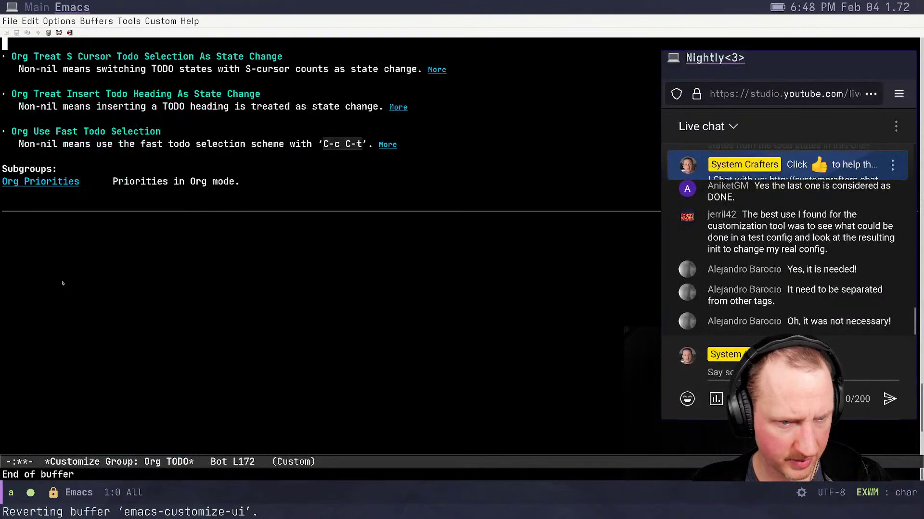
{"action": "scroll", "coordinate": [63, 282], "scroll_direction": "up", "scroll_amount": 20}
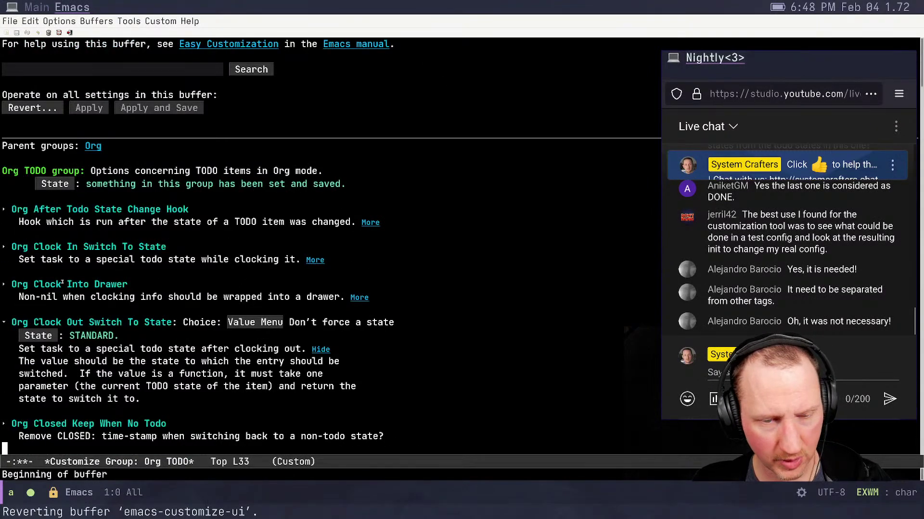
Run customize-face with the default choice of all faces
{"action": "key", "text": "alt+x"}
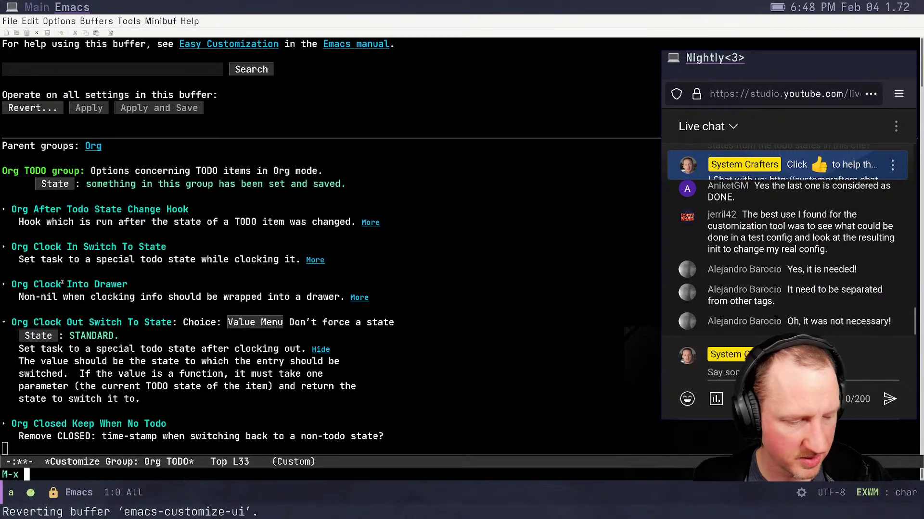
{"action": "type", "text": "customize-face"}
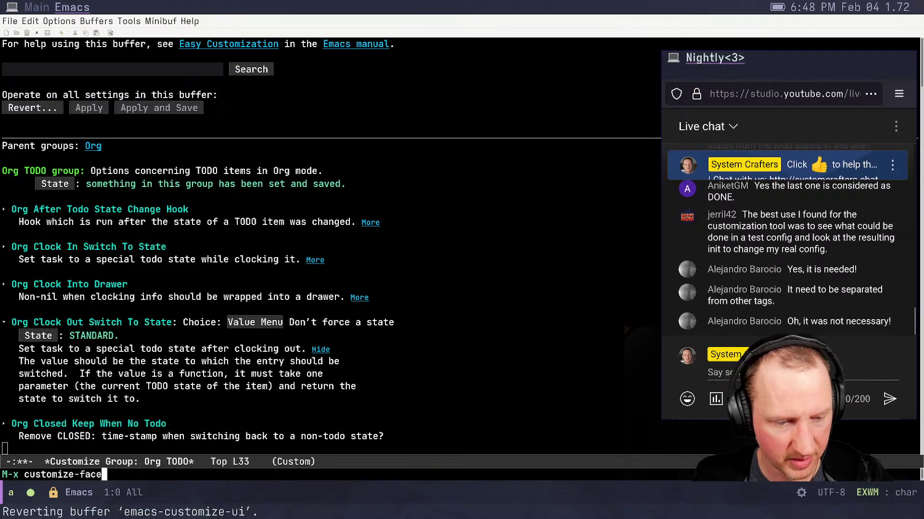
{"action": "key", "text": "Return"}
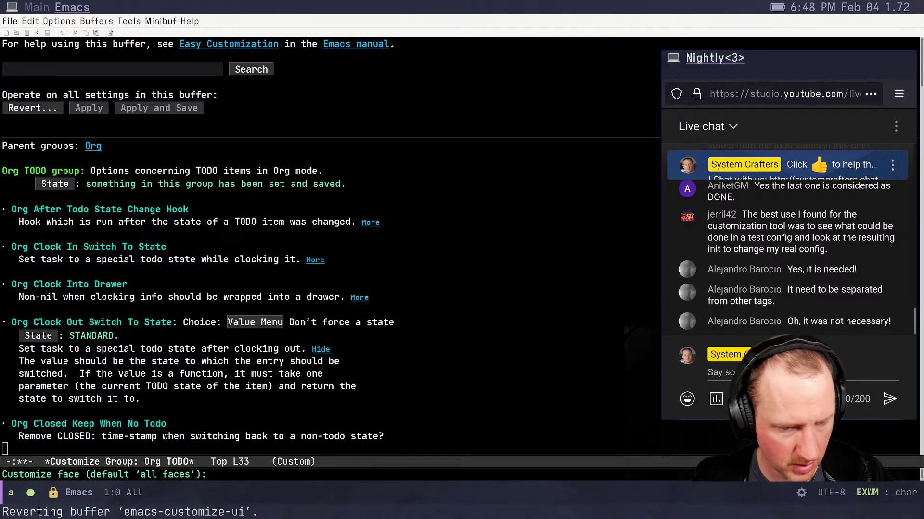
{"action": "key", "text": "Return"}
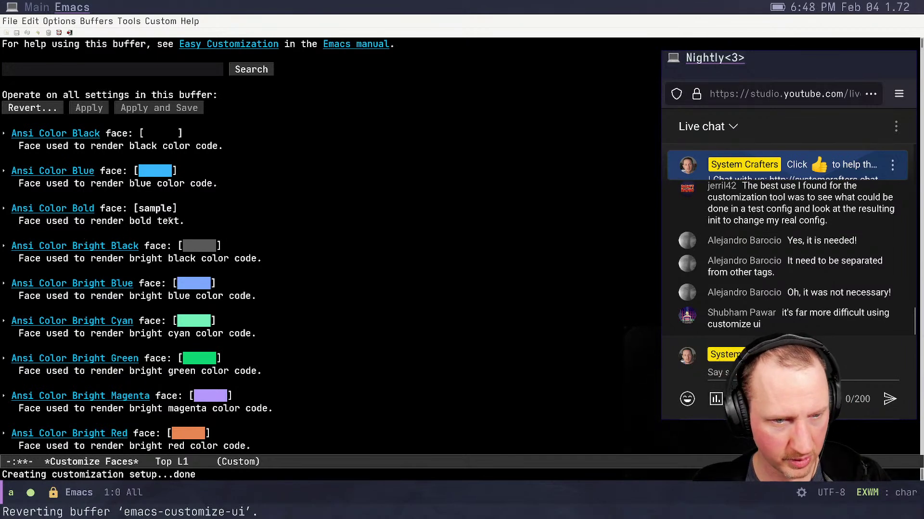
Search the faces buffer for "org lev", expand the Org Level 1 face to inspect its attributes, and collapse it again
{"action": "left_click", "coordinate": [303, 184]}
{"action": "key", "text": "ctrl+s"}
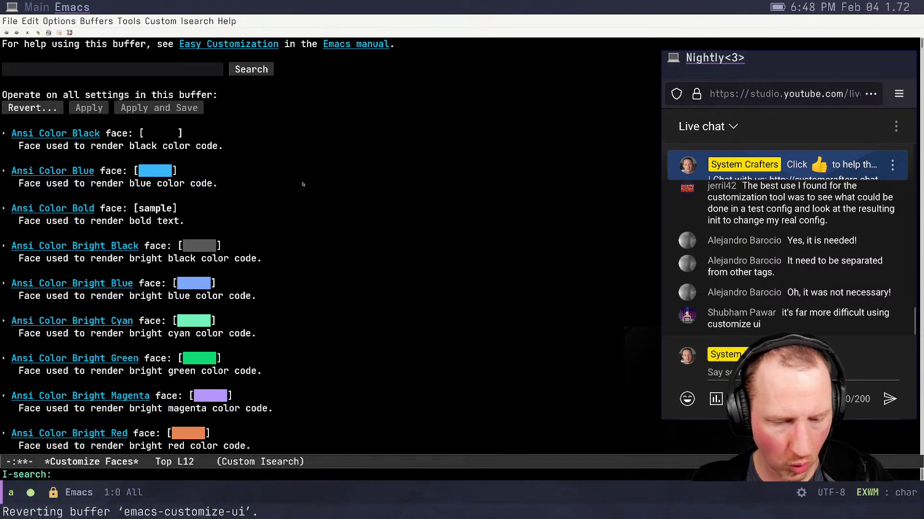
{"action": "type", "text": "org lev"}
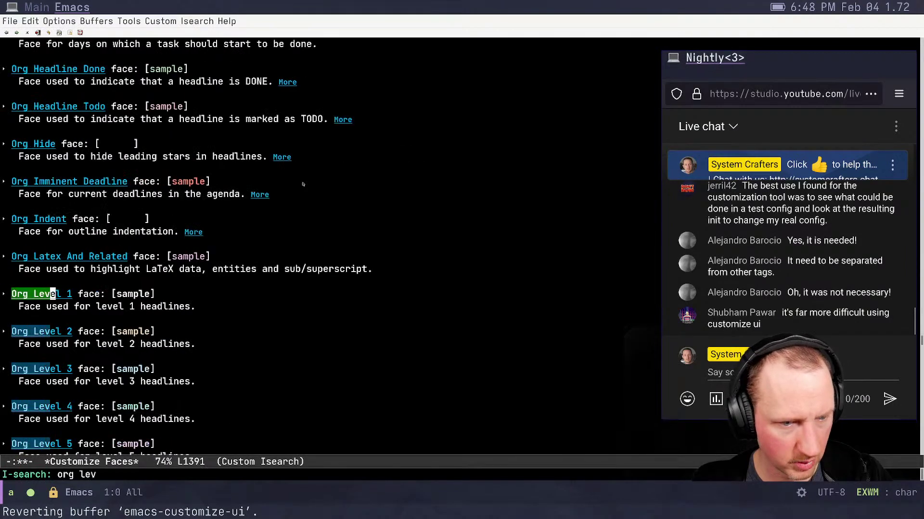
{"action": "key", "text": "Return"}
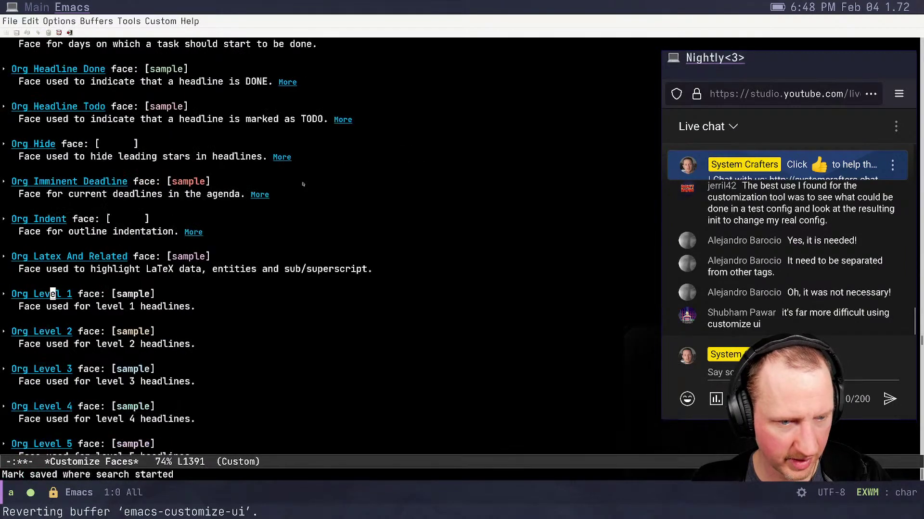
{"action": "left_click", "coordinate": [4, 294]}
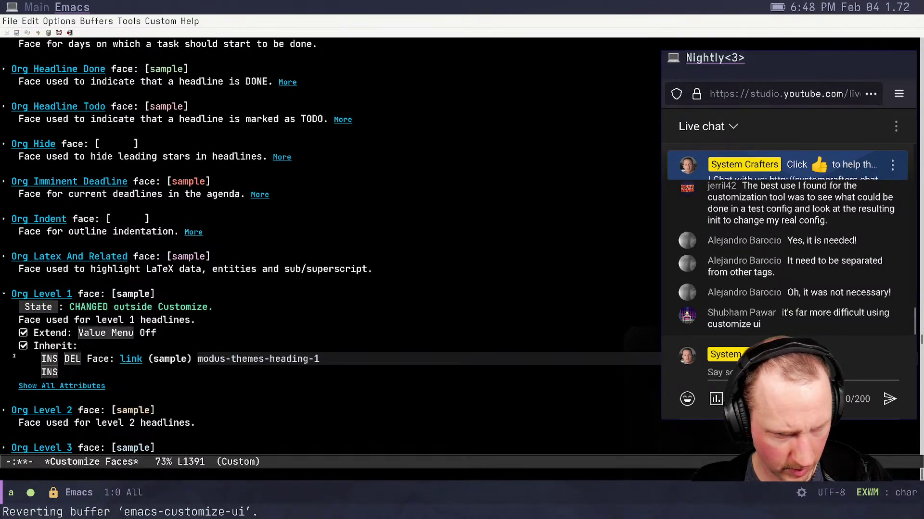
{"action": "scroll", "coordinate": [14, 356], "scroll_direction": "down", "scroll_amount": 1}
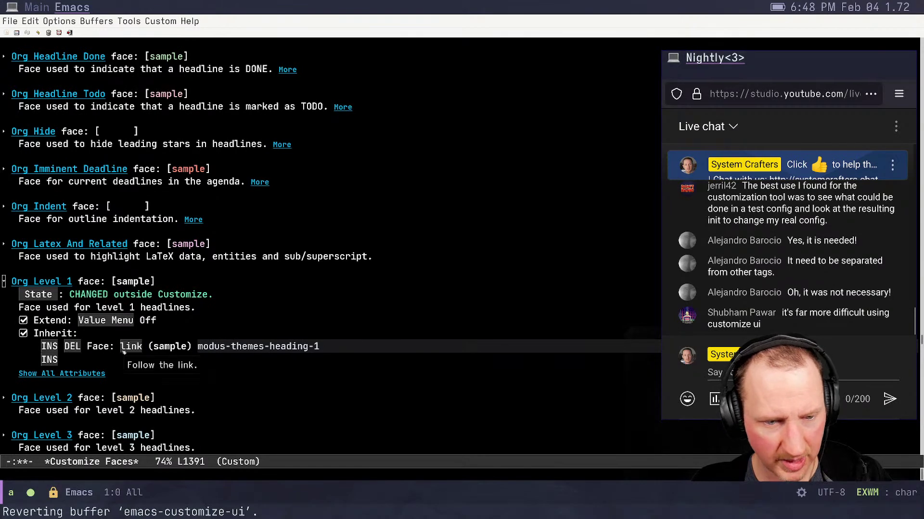
{"action": "left_click", "coordinate": [4, 282]}
{"action": "left_click", "coordinate": [28, 283]}
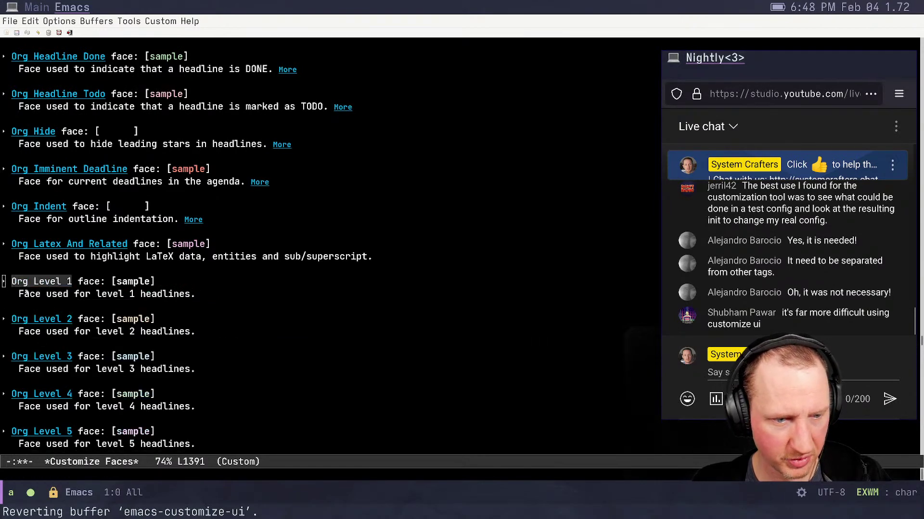
View the source definition of the Modus Themes Diff Changed face and return to the Customize Faces buffer
{"action": "scroll", "coordinate": [30, 295], "scroll_direction": "up", "scroll_amount": 10}
{"action": "scroll", "coordinate": [30, 297], "scroll_direction": "up", "scroll_amount": 20}
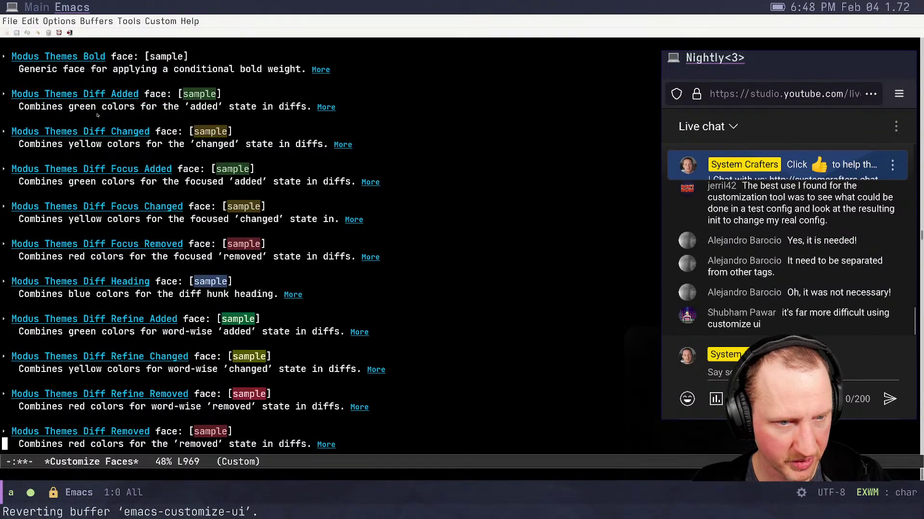
{"action": "left_click", "coordinate": [85, 131]}
{"action": "scroll", "coordinate": [83, 131], "scroll_direction": "up", "scroll_amount": 6}
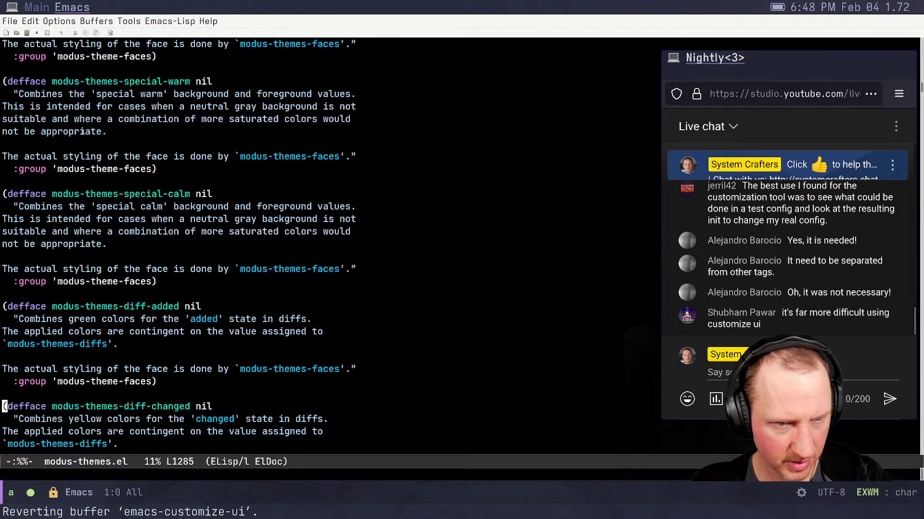
{"action": "key", "text": "ctrl+x"}
{"action": "key", "text": "b"}
{"action": "key", "text": "Return"}
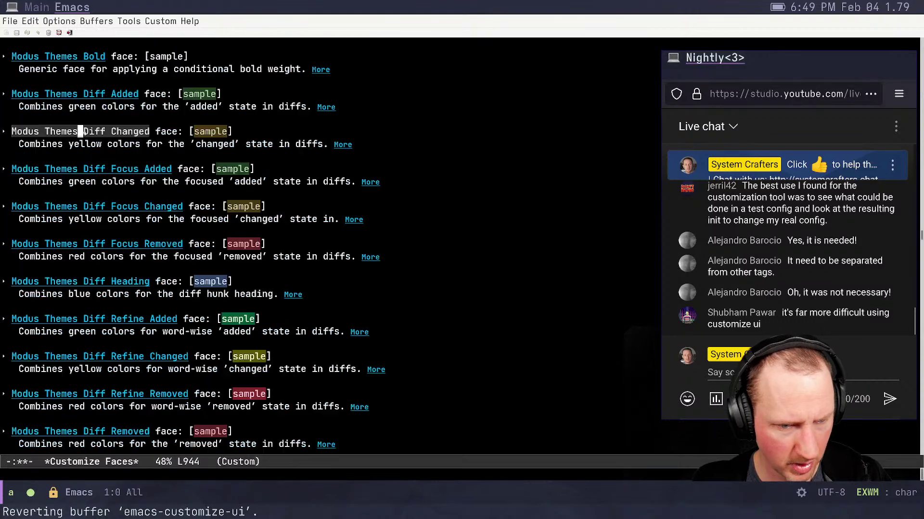
Run customize-face again and list the completions for face names starting with modus-themes-
{"action": "scroll", "coordinate": [224, 136], "scroll_direction": "up", "scroll_amount": 20}
{"action": "key", "text": "alt+x"}
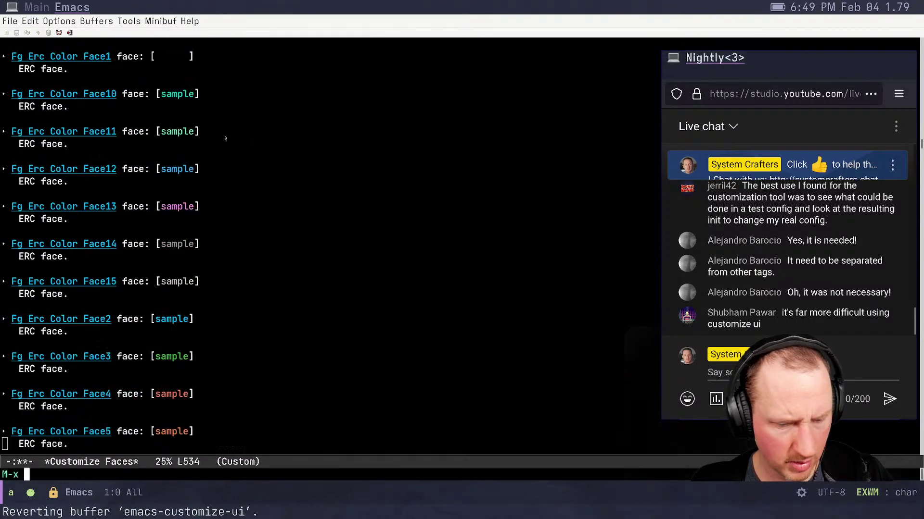
{"action": "type", "text": "customize-face"}
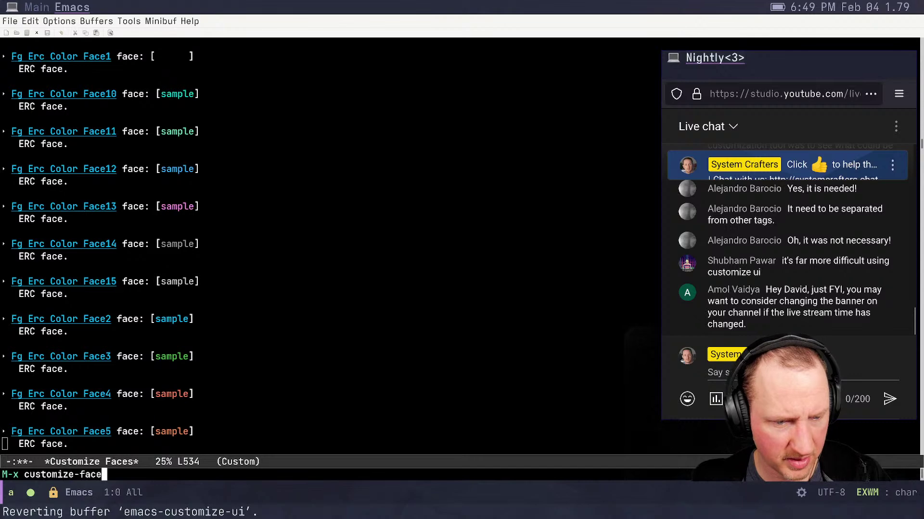
{"action": "key", "text": "Return"}
{"action": "type", "text": "modus-themes-"}
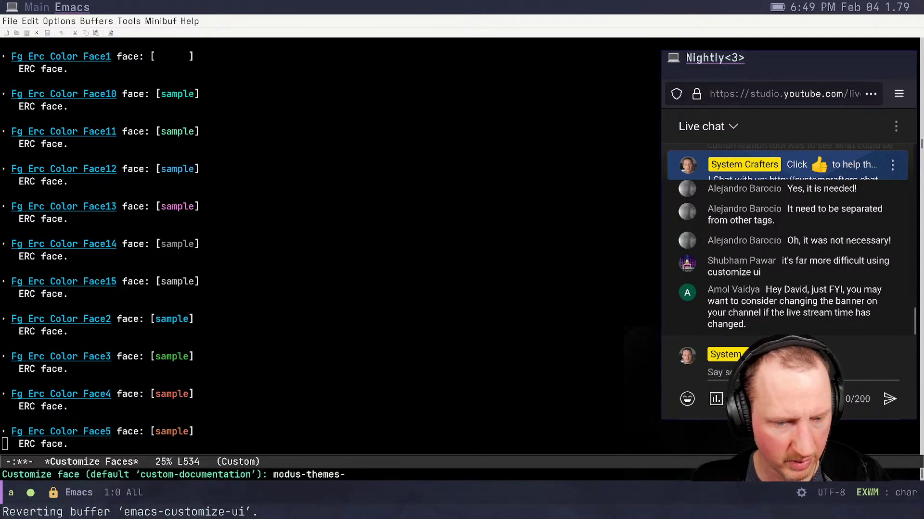
{"action": "key", "text": "Tab"}
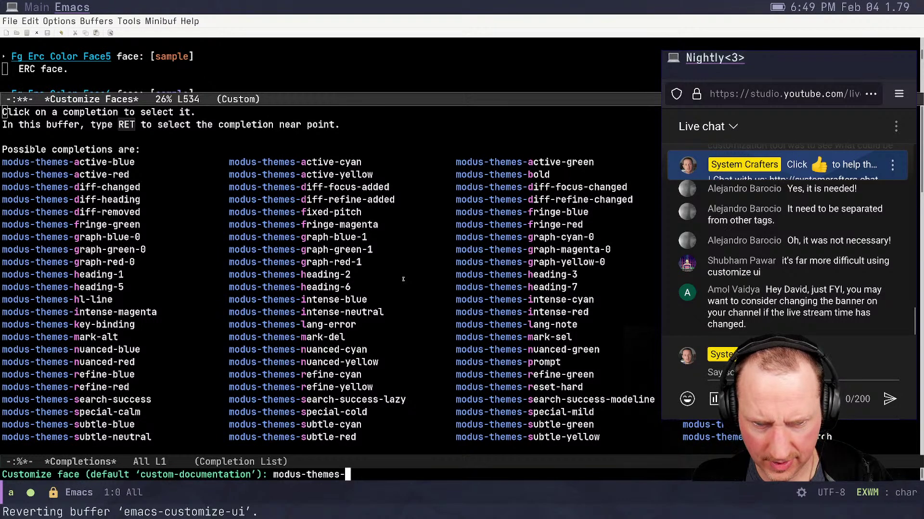
{"action": "type", "text": "o"}
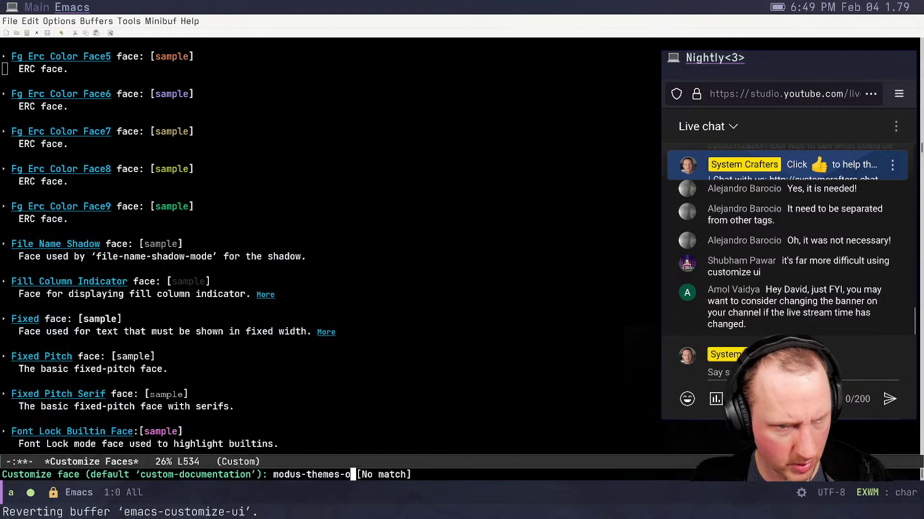
{"action": "key", "text": "BackSpace"}
{"action": "type", "text": "l"}
{"action": "key", "text": "Tab"}
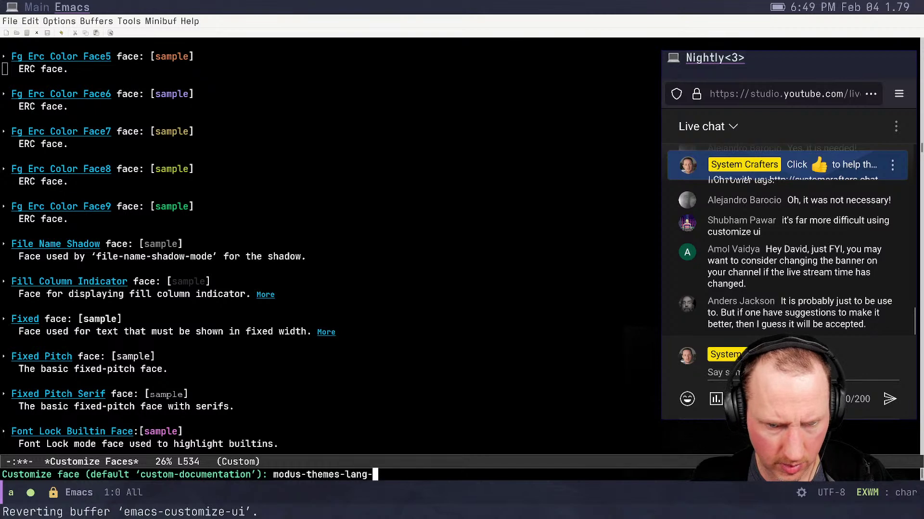
{"action": "key", "text": "Tab"}
{"action": "key", "text": "BackSpace"}
{"action": "key", "text": "BackSpace"}
{"action": "key", "text": "BackSpace"}
{"action": "key", "text": "BackSpace"}
{"action": "key", "text": "BackSpace"}
Complete the face name as modus-themes-heading-1 and open its customization buffer
{"action": "type", "text": "h"}
{"action": "key", "text": "Tab"}
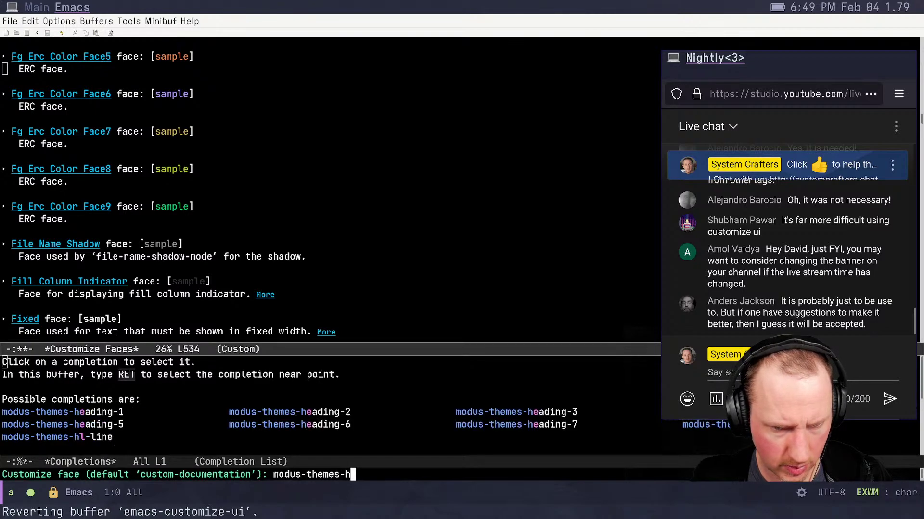
{"action": "type", "text": "e"}
{"action": "key", "text": "Tab"}
{"action": "type", "text": "1"}
{"action": "key", "text": "Return"}
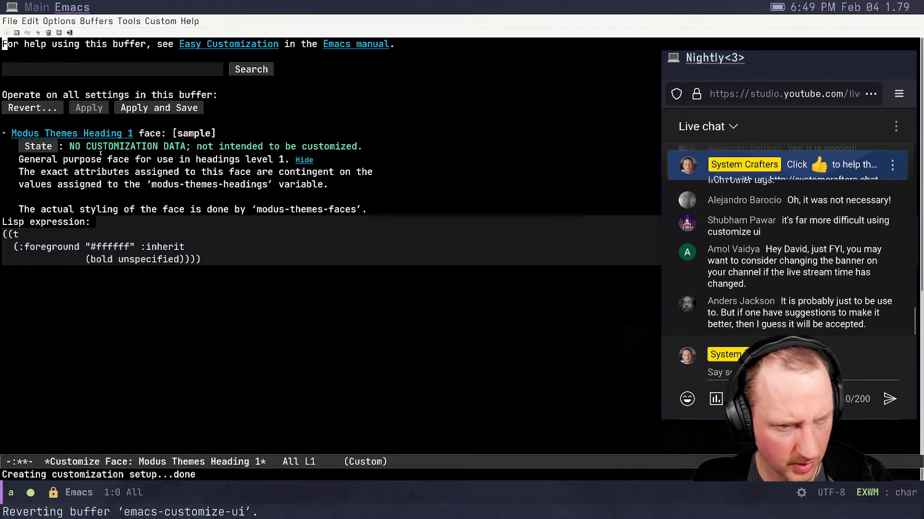
Run customize-group for modus-themes to open the theme's customization group
{"action": "left_click", "coordinate": [99, 69]}
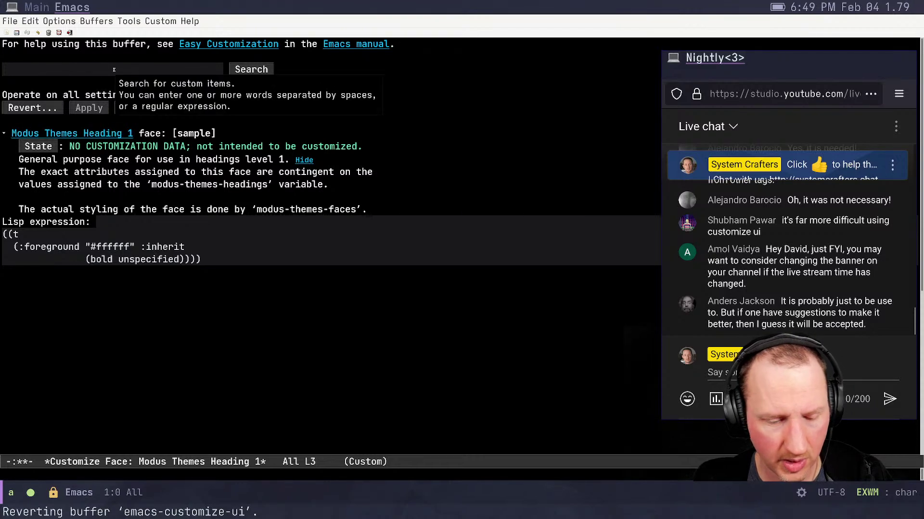
{"action": "key", "text": "alt+x"}
{"action": "key", "text": "Escape"}
{"action": "key", "text": "Escape"}
{"action": "key", "text": "alt+x"}
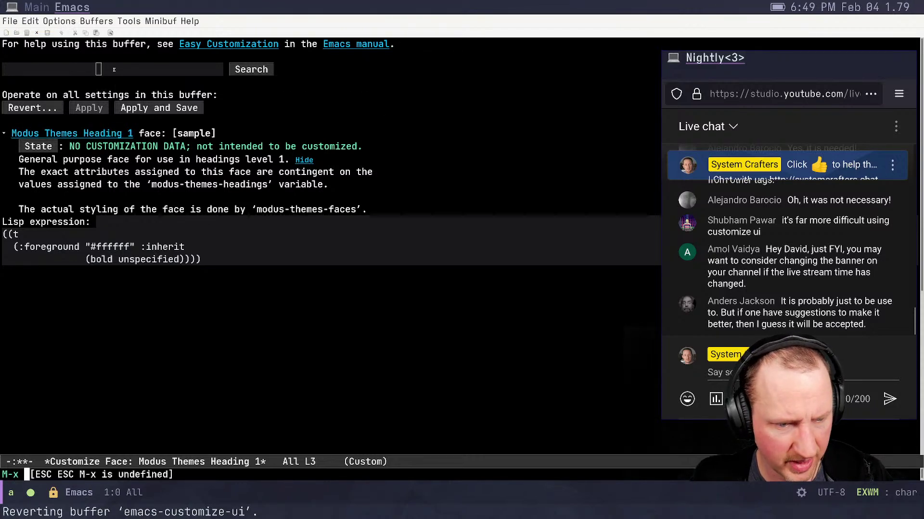
{"action": "type", "text": "custo"}
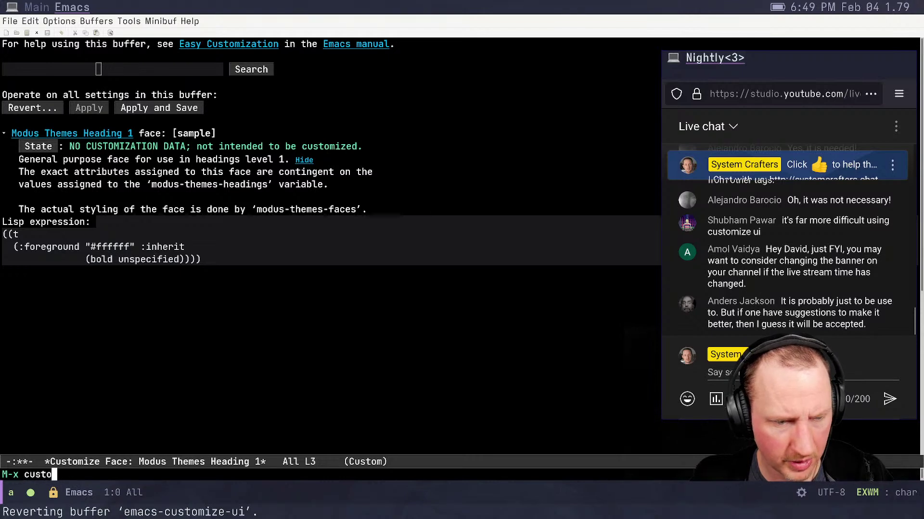
{"action": "type", "text": "mize-group"}
{"action": "key", "text": "Return"}
{"action": "type", "text": "modus"}
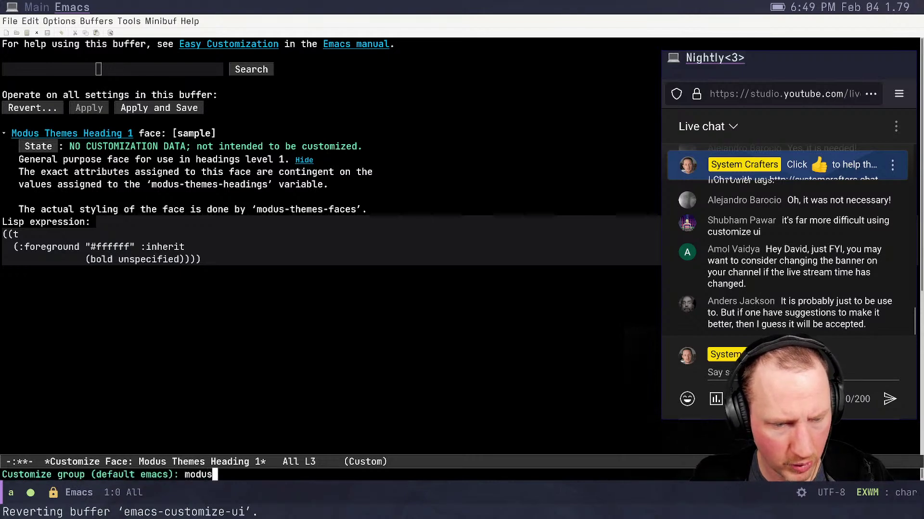
{"action": "key", "text": "Tab"}
{"action": "key", "text": "Tab"}
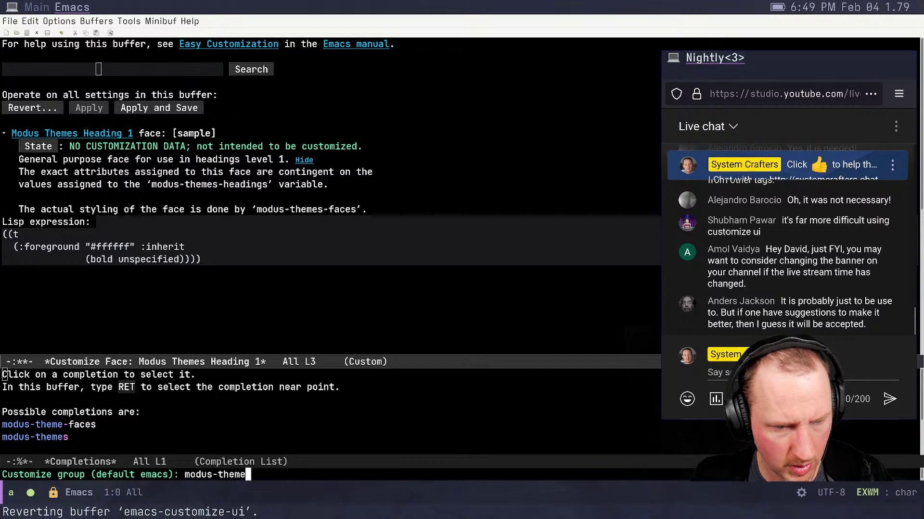
{"action": "type", "text": "s"}
{"action": "key", "text": "Return"}
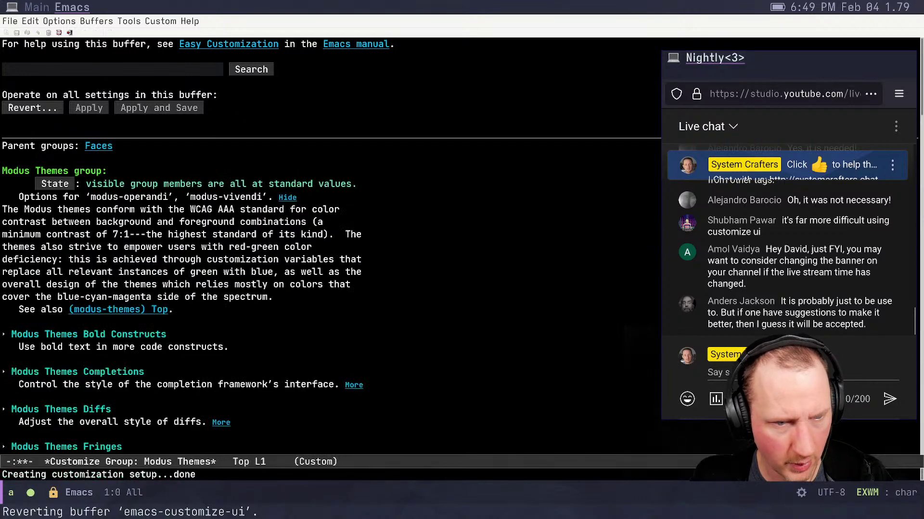
Run customize-group again and open the modus-theme-faces group
{"action": "key", "text": "alt+x"}
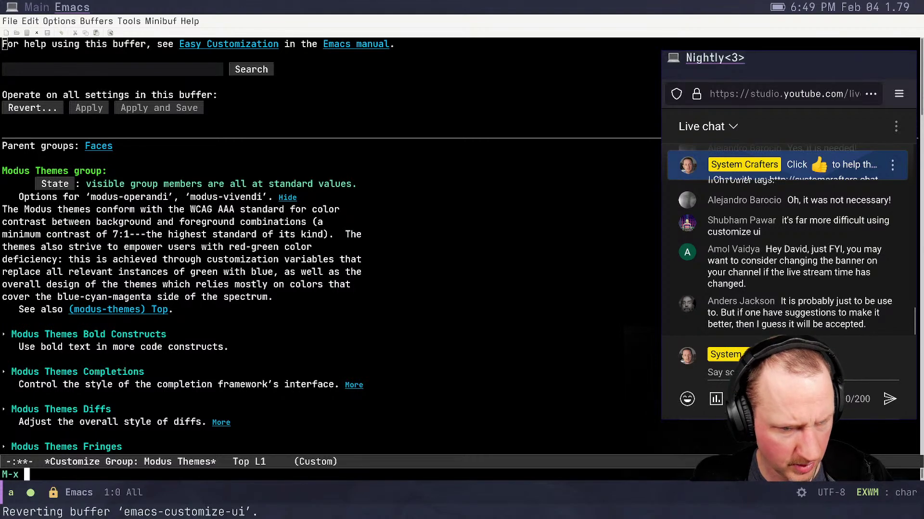
{"action": "type", "text": "customize-group"}
{"action": "key", "text": "Return"}
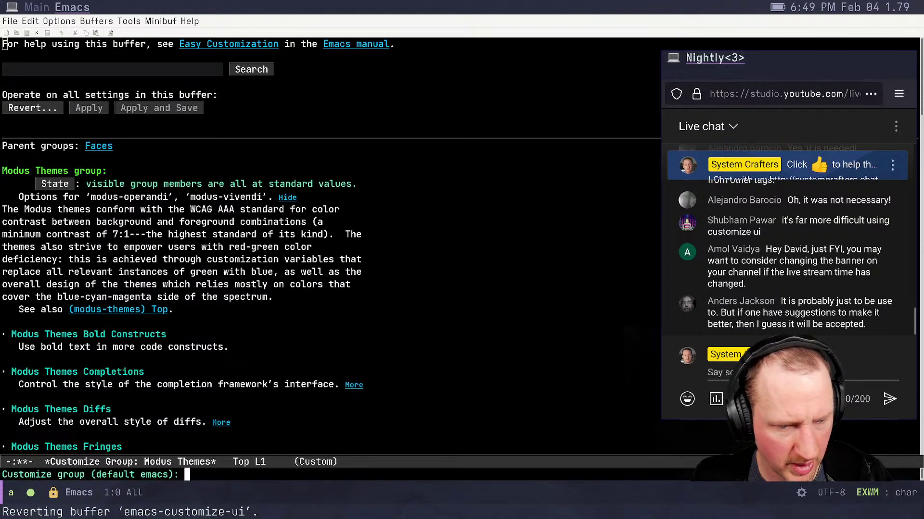
{"action": "type", "text": "mo"}
{"action": "key", "text": "Tab"}
{"action": "type", "text": "u"}
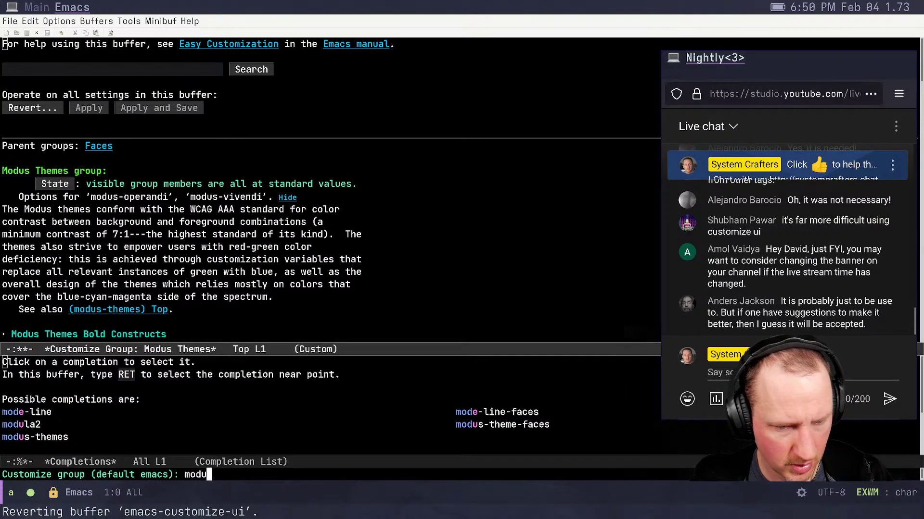
{"action": "type", "text": "s-"}
{"action": "key", "text": "Tab"}
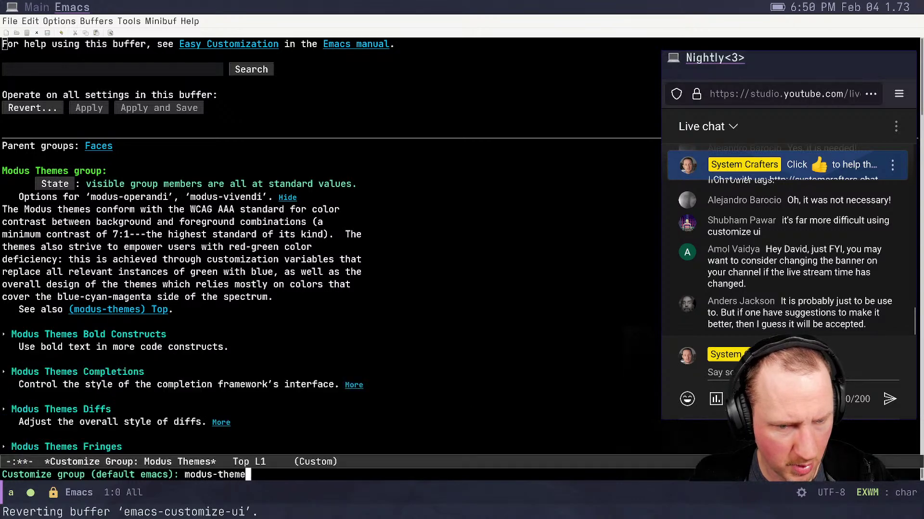
{"action": "type", "text": "f"}
{"action": "key", "text": "BackSpace"}
{"action": "type", "text": "-faces"}
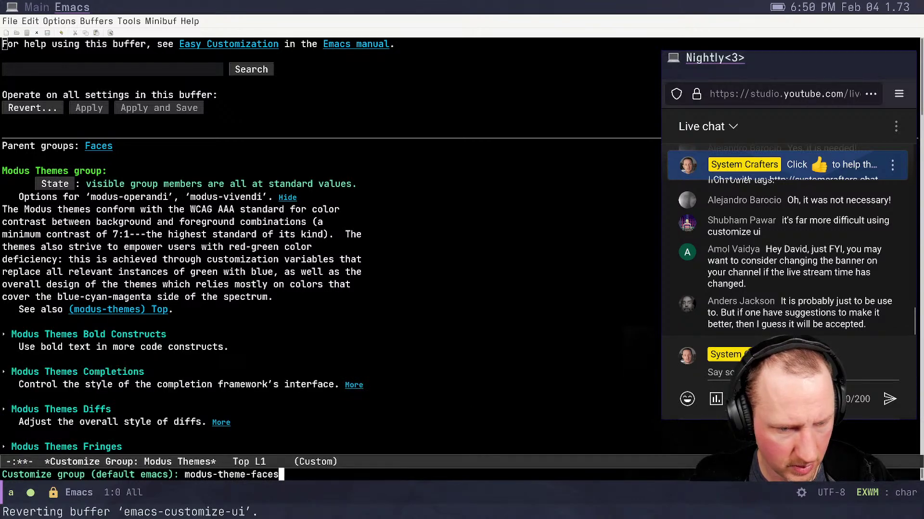
{"action": "key", "text": "Return"}
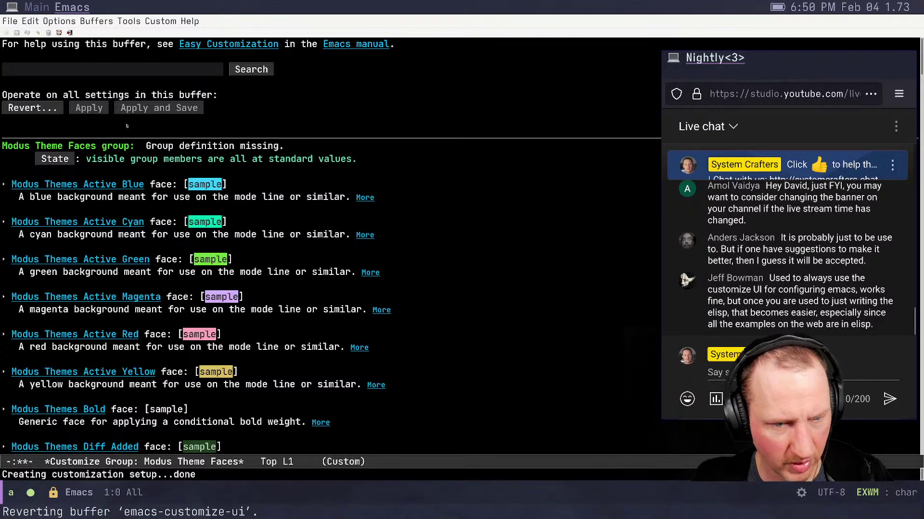
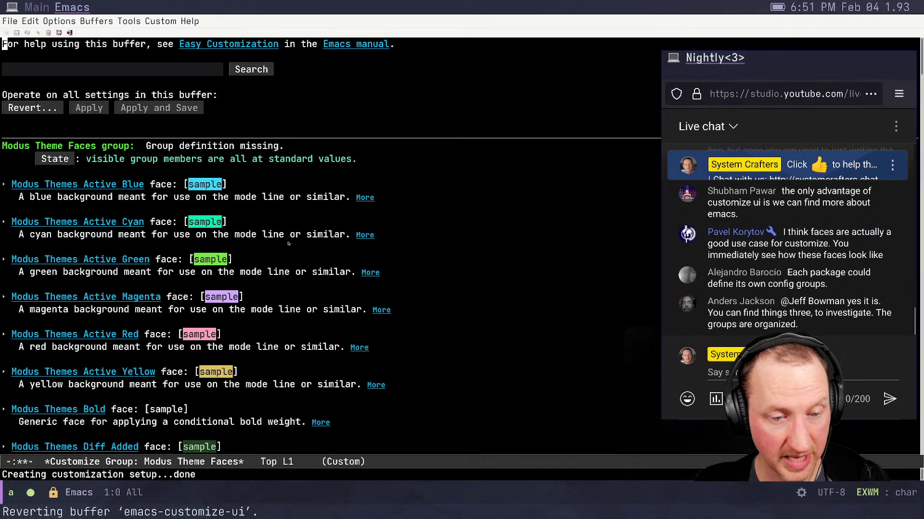
Skim the face samples in the Modus Theme Faces group and return to the Modus Themes group
{"action": "scroll", "coordinate": [129, 322], "scroll_direction": "down", "scroll_amount": 20}
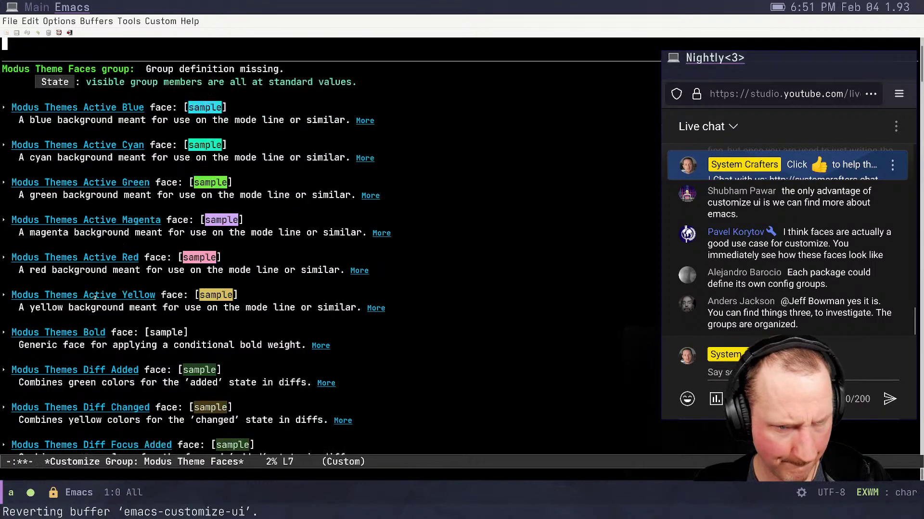
{"action": "scroll", "coordinate": [111, 291], "scroll_direction": "down", "scroll_amount": 9}
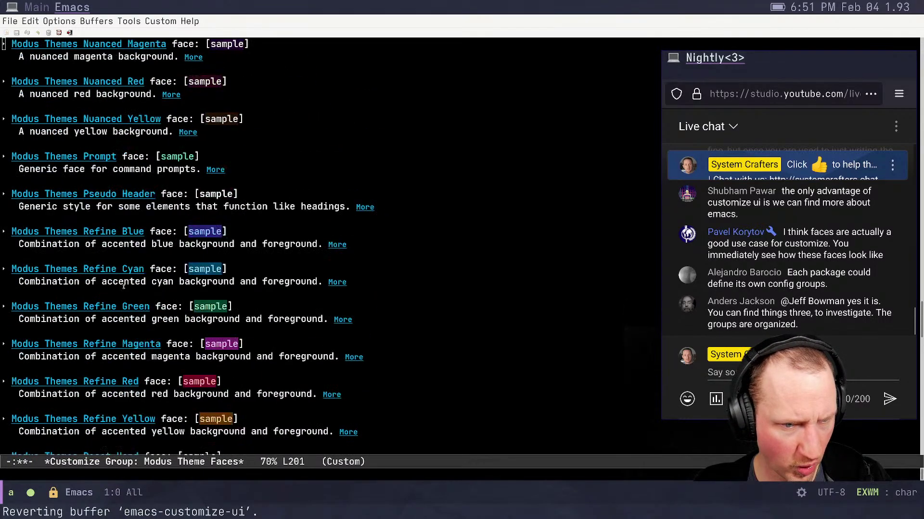
{"action": "scroll", "coordinate": [307, 228], "scroll_direction": "up", "scroll_amount": 20}
{"action": "scroll", "coordinate": [308, 228], "scroll_direction": "up", "scroll_amount": 20}
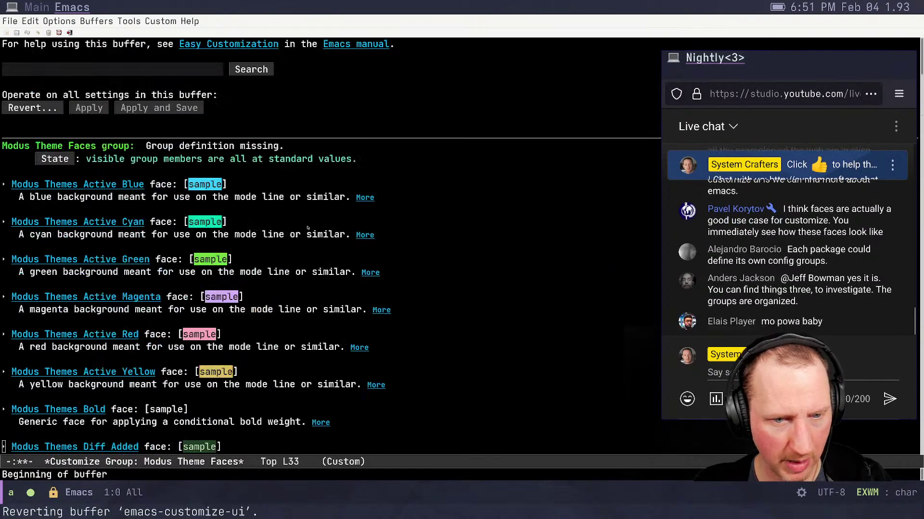
{"action": "key", "text": "u"}
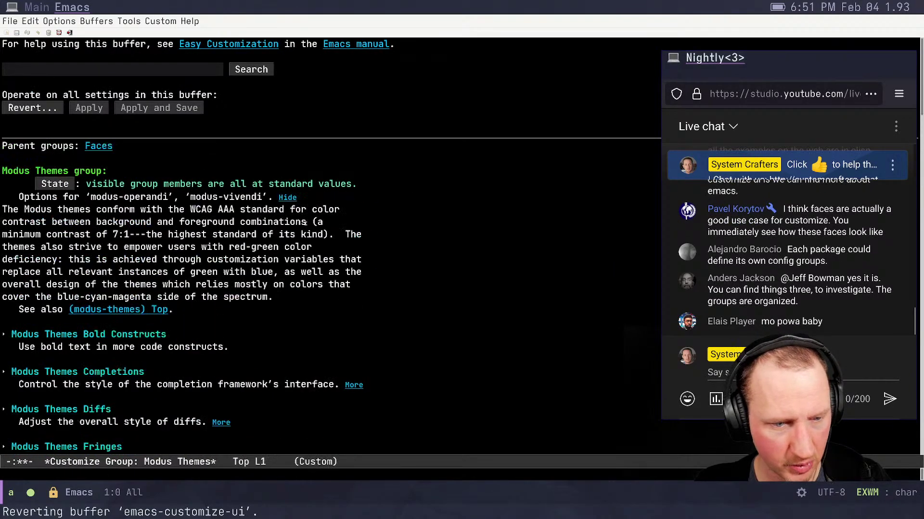
Expand the Modus Themes Bold Constructs option and toggle it on
{"action": "scroll", "coordinate": [305, 223], "scroll_direction": "down", "scroll_amount": 3}
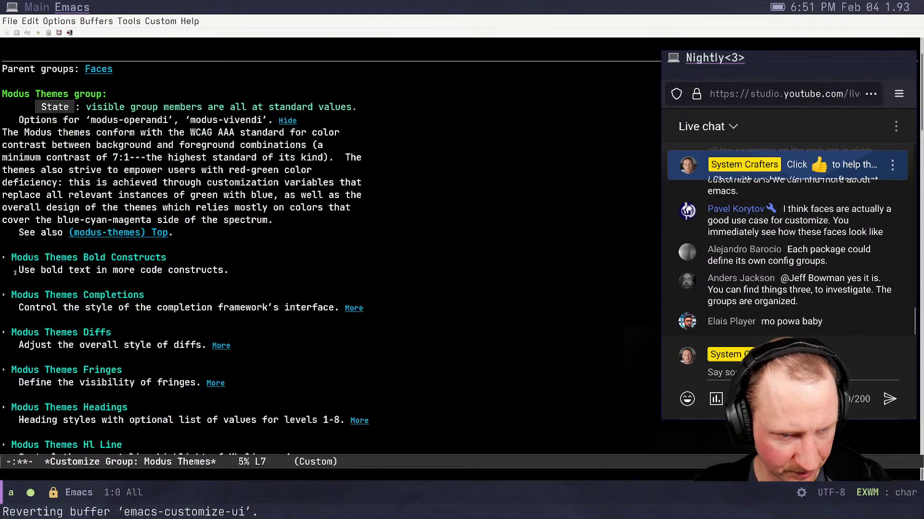
{"action": "left_click", "coordinate": [5, 258]}
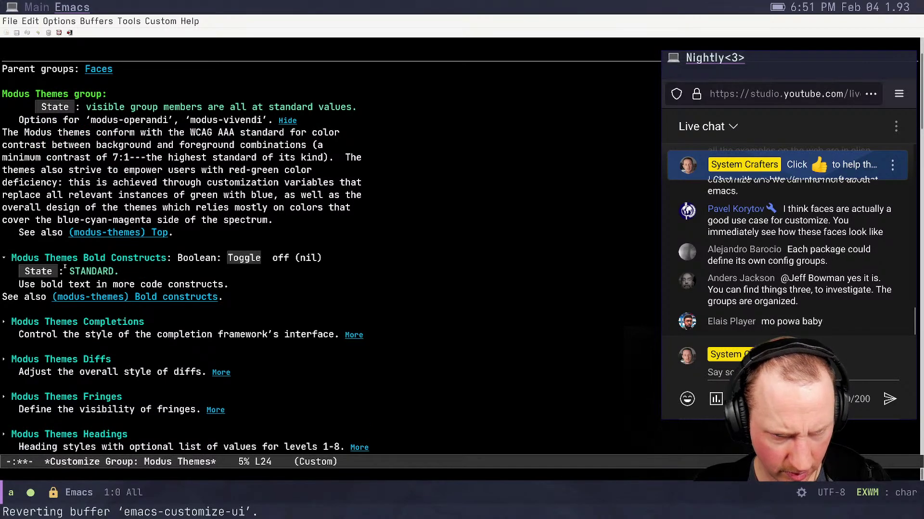
{"action": "left_click", "coordinate": [244, 259]}
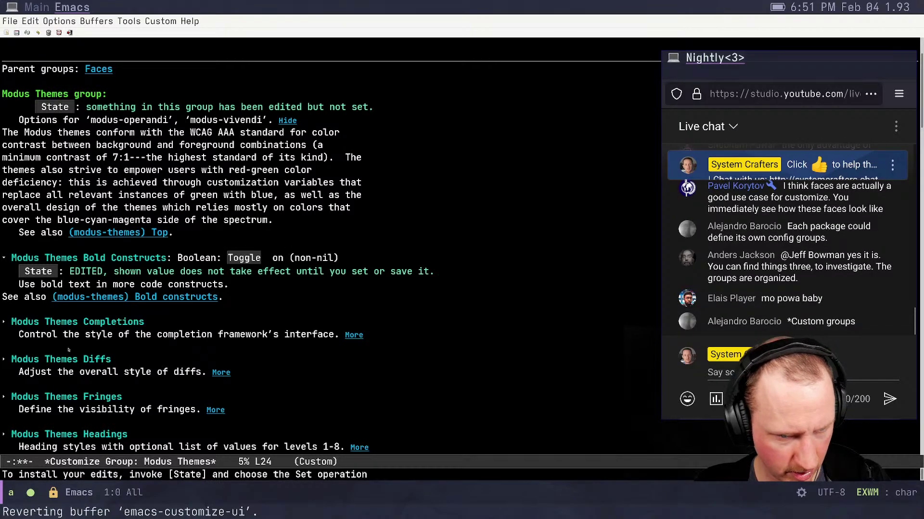
Expand the Modus Themes Completions option and show its full description
{"action": "scroll", "coordinate": [68, 350], "scroll_direction": "down", "scroll_amount": 2}
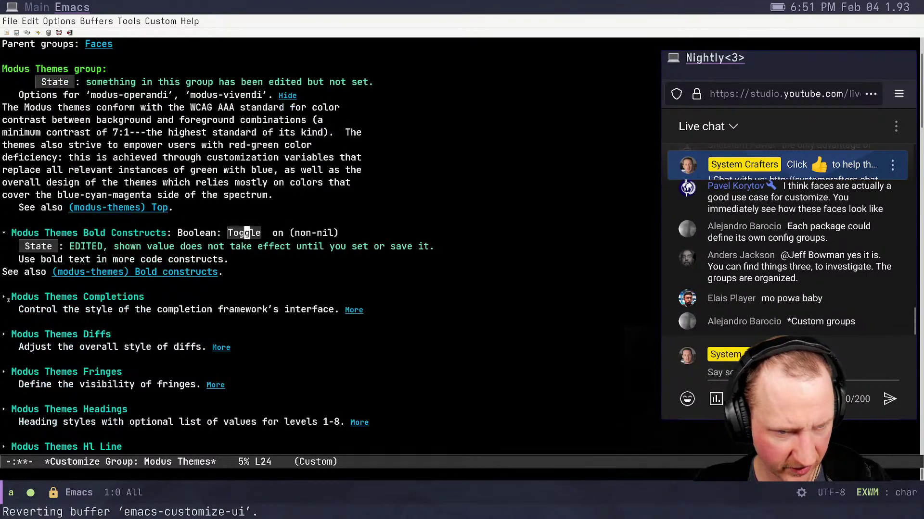
{"action": "left_click", "coordinate": [5, 298]}
{"action": "left_click", "coordinate": [354, 325]}
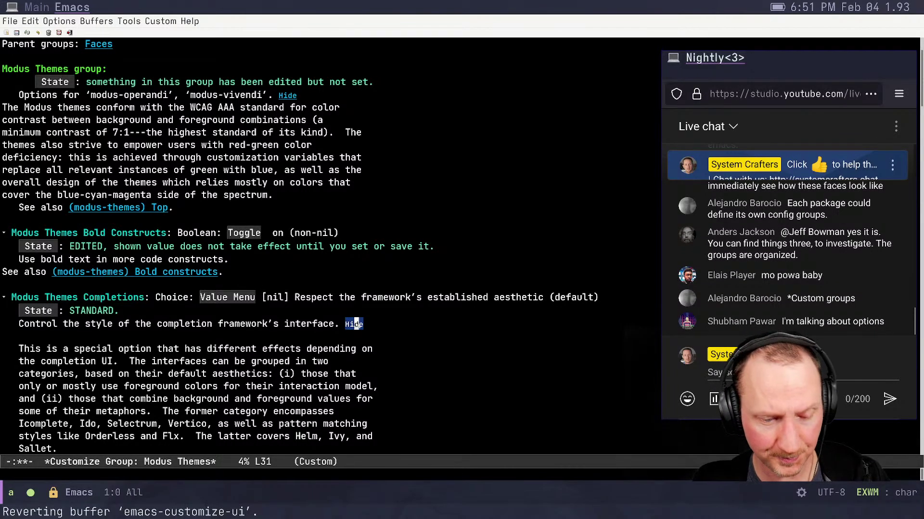
{"action": "scroll", "coordinate": [216, 270], "scroll_direction": "down", "scroll_amount": 1}
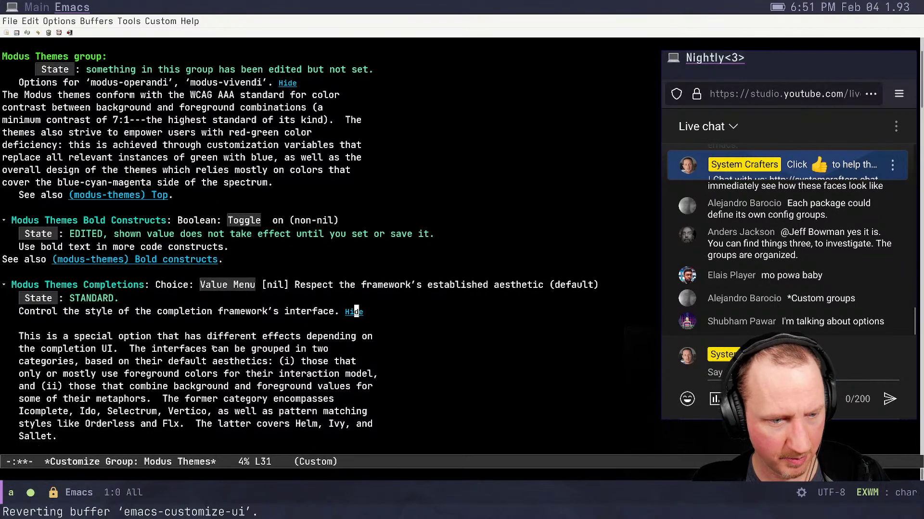
Set Modus Themes Completions to "Radical alternative to the framework's looks"
{"action": "left_click", "coordinate": [216, 260]}
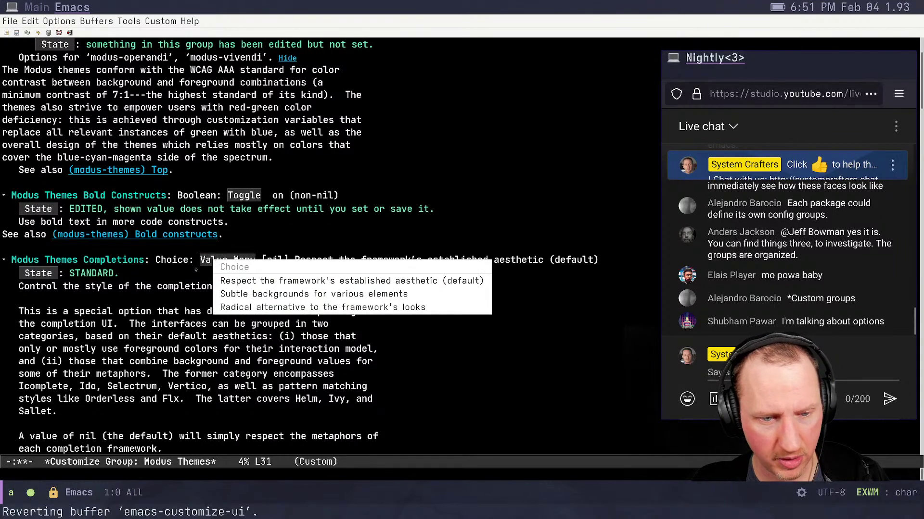
{"action": "left_click", "coordinate": [195, 269]}
{"action": "left_click", "coordinate": [213, 261]}
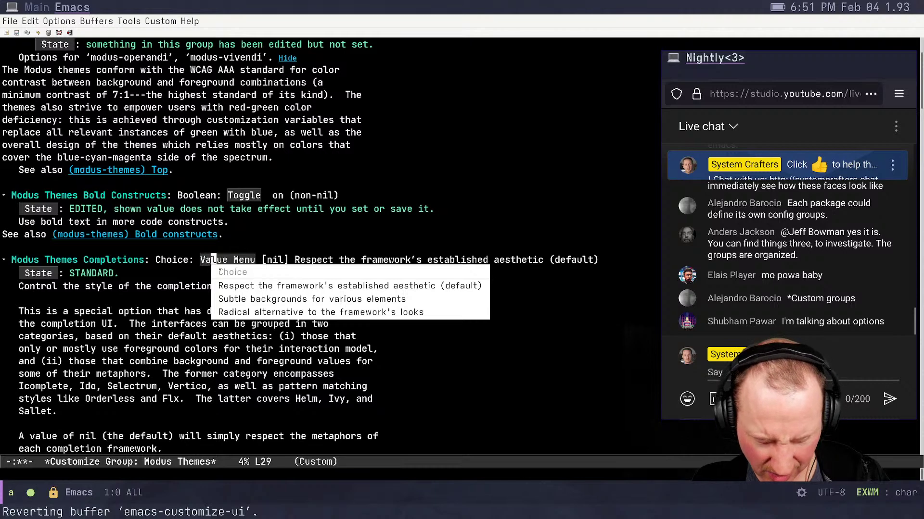
{"action": "key", "text": "Down"}
{"action": "key", "text": "Up"}
{"action": "key", "text": "Down"}
{"action": "key", "text": "Up"}
{"action": "key", "text": "Up"}
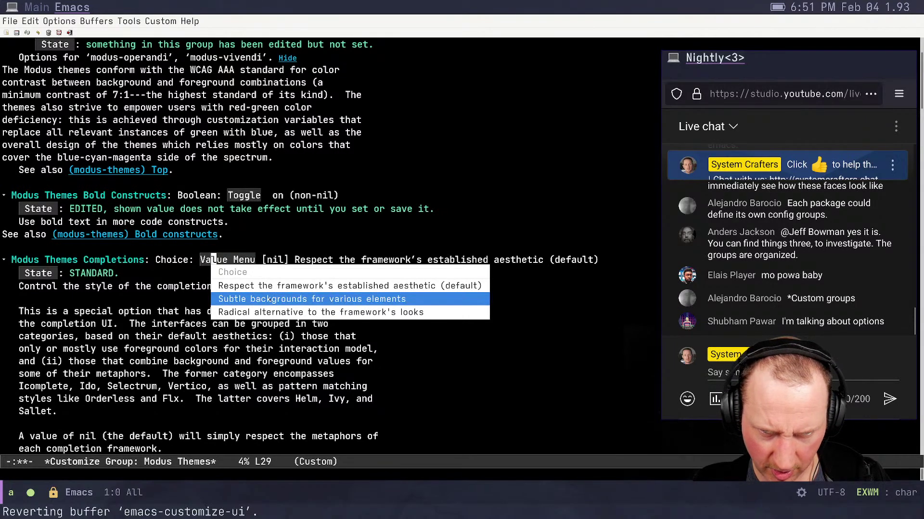
{"action": "key", "text": "Up"}
{"action": "key", "text": "Down"}
{"action": "key", "text": "Down"}
{"action": "left_click", "coordinate": [264, 313]}
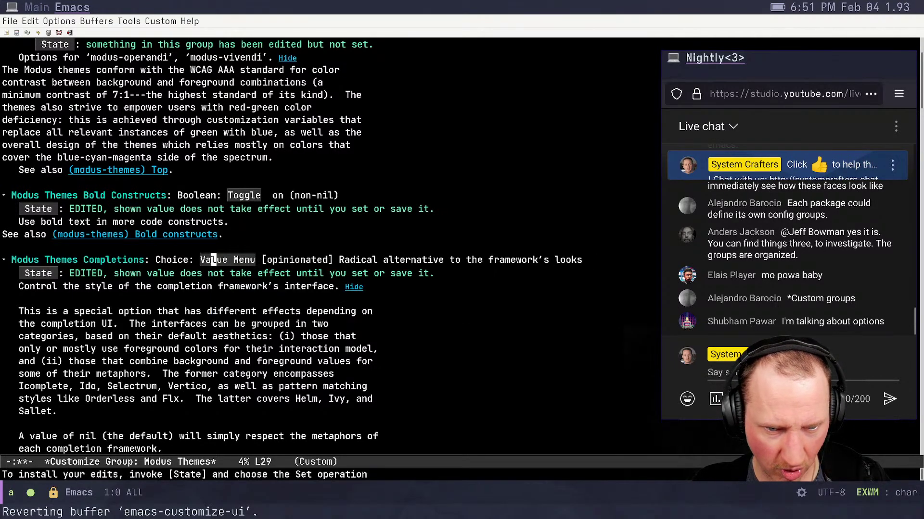
Expand the Modus Themes Italic Constructs option to show its value and state
{"action": "scroll", "coordinate": [233, 308], "scroll_direction": "down", "scroll_amount": 2}
{"action": "scroll", "coordinate": [232, 308], "scroll_direction": "down", "scroll_amount": 9}
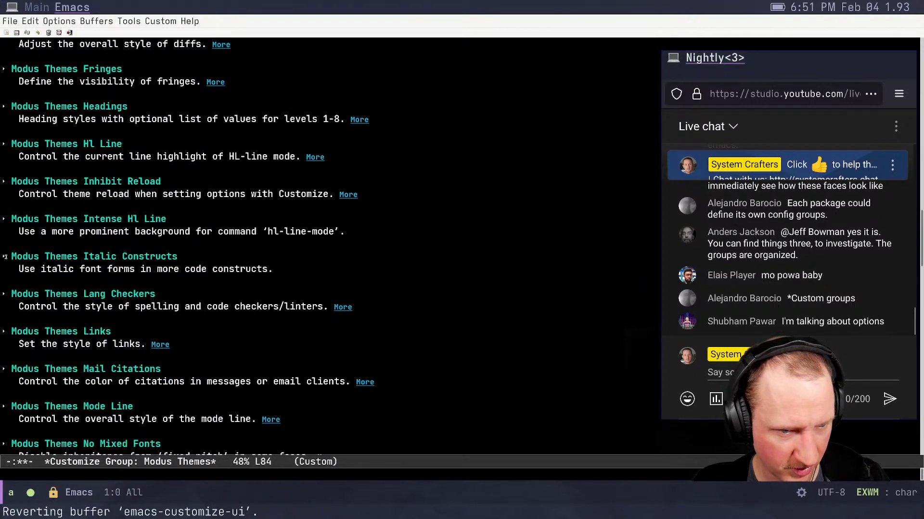
{"action": "key", "text": "Left"}
{"action": "key", "text": "Return"}
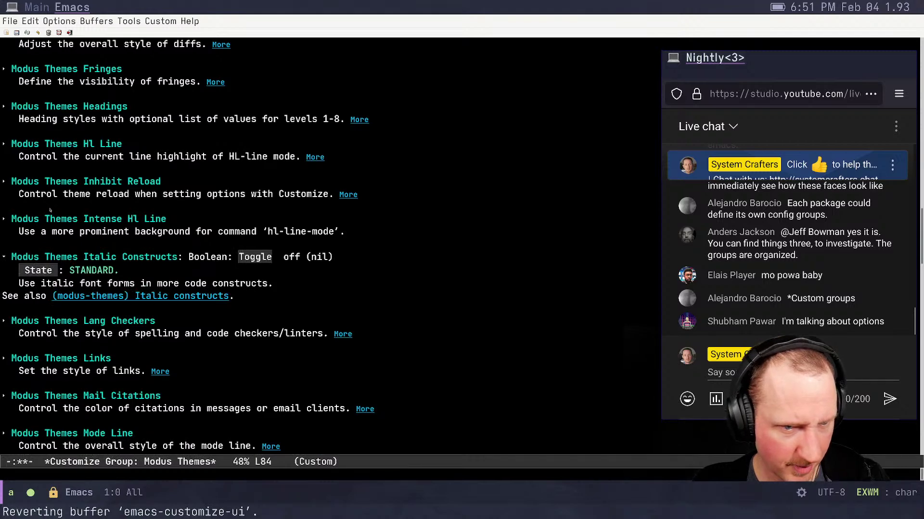
Expand the Modus Themes Headings option, look through its per-level entries, and enable the entry for Key 1
{"action": "left_click", "coordinate": [4, 106]}
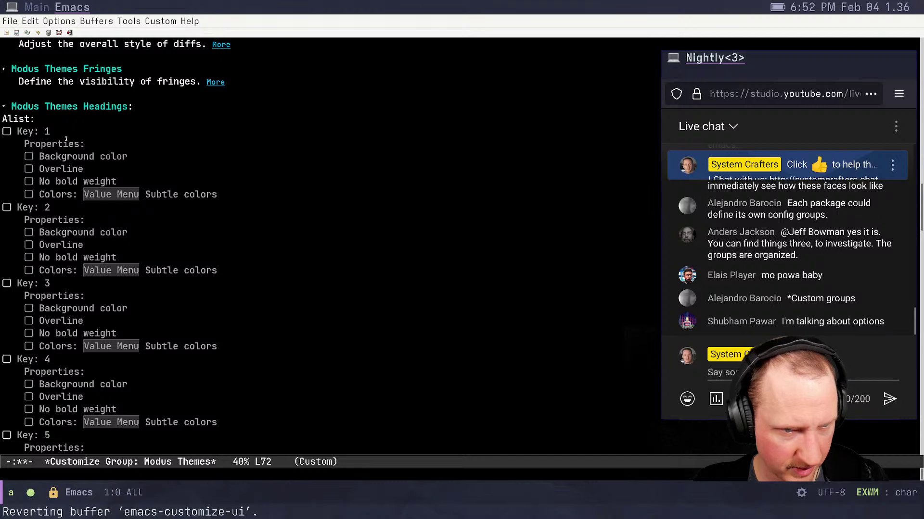
{"action": "scroll", "coordinate": [66, 139], "scroll_direction": "down", "scroll_amount": 10}
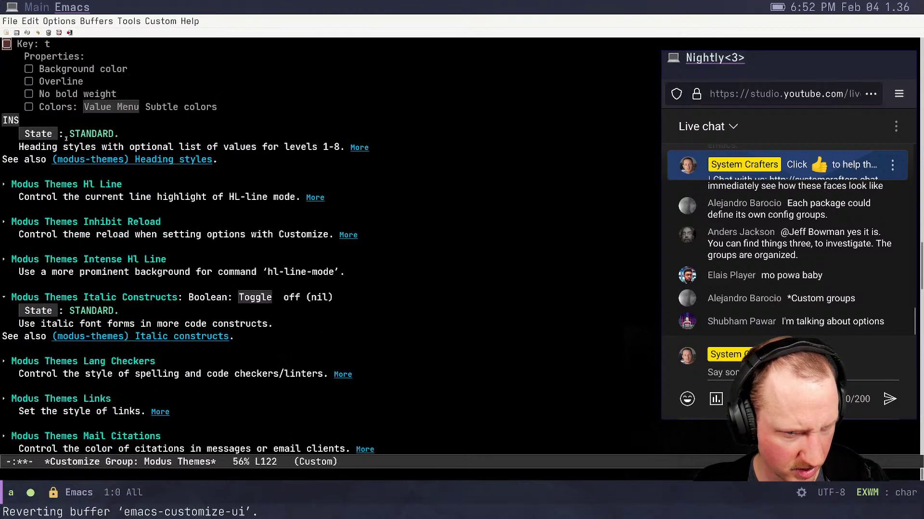
{"action": "scroll", "coordinate": [66, 139], "scroll_direction": "up", "scroll_amount": 7}
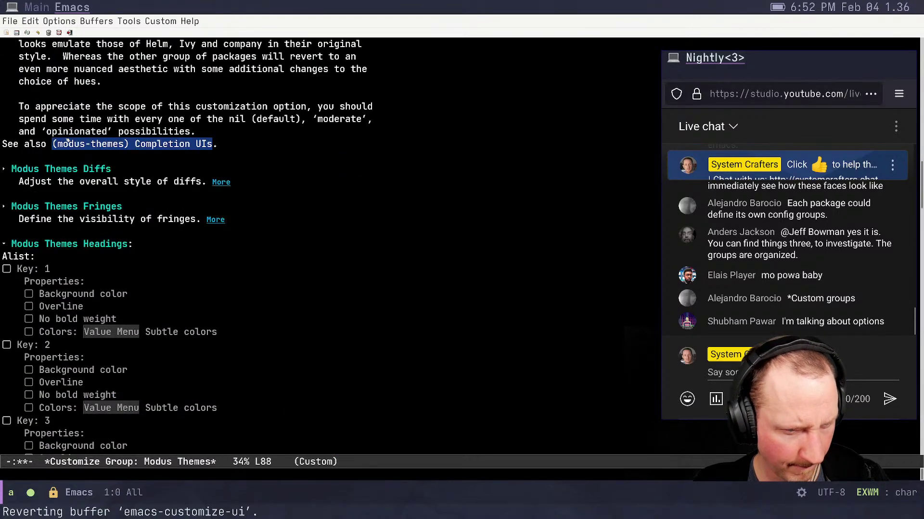
{"action": "scroll", "coordinate": [67, 140], "scroll_direction": "down", "scroll_amount": 1}
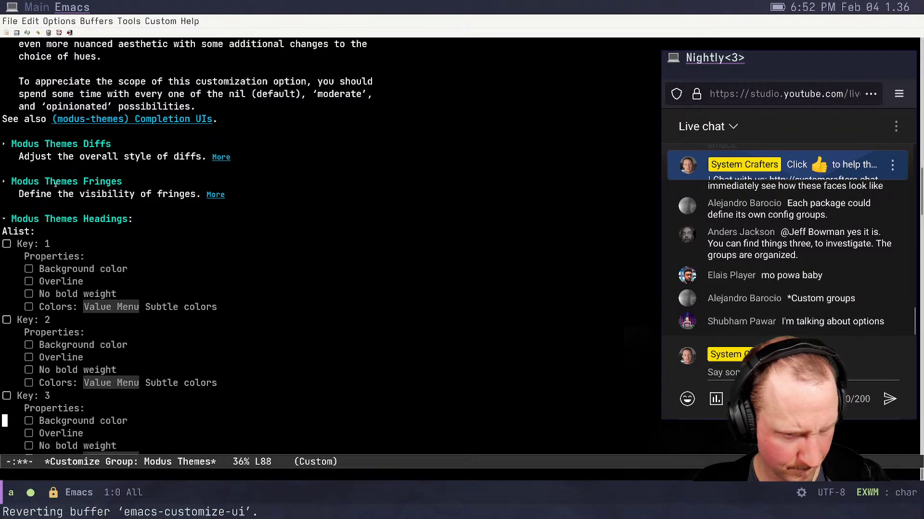
{"action": "left_click", "coordinate": [7, 245]}
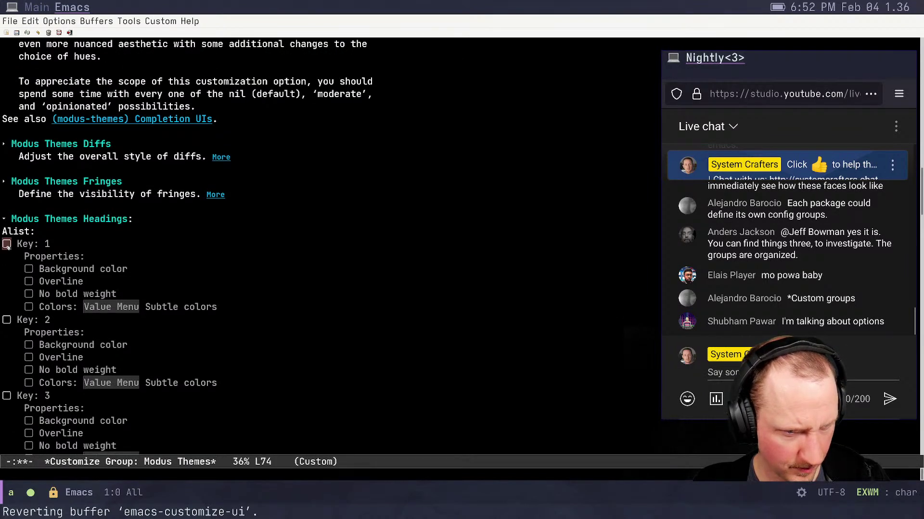
{"action": "key", "text": "Return"}
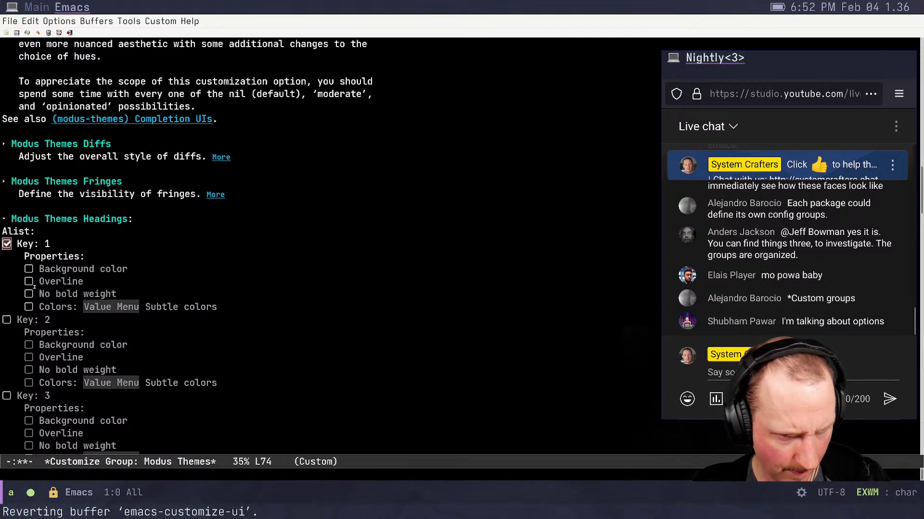
Enable Background color for Key 1 in Modus Themes Headings and save the settings in the Modus Themes group
{"action": "left_click", "coordinate": [29, 269]}
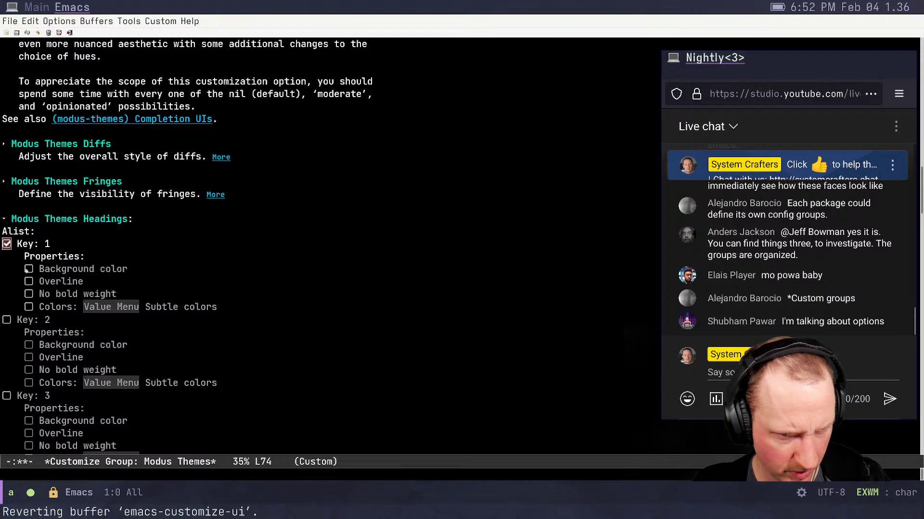
{"action": "left_click", "coordinate": [29, 269]}
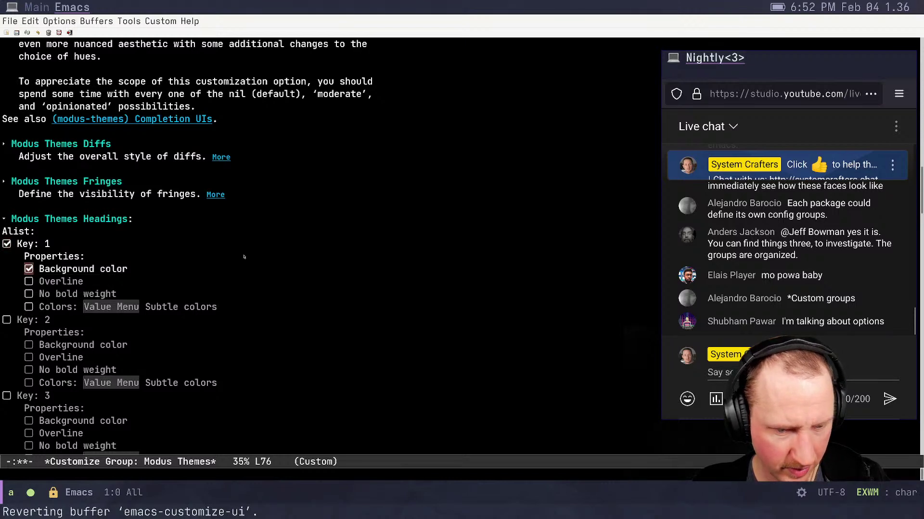
{"action": "key", "text": "ctrl+x"}
{"action": "key", "text": "ctrl+s"}
{"action": "type", "text": "yes or no)"}
{"action": "key", "text": "Return"}
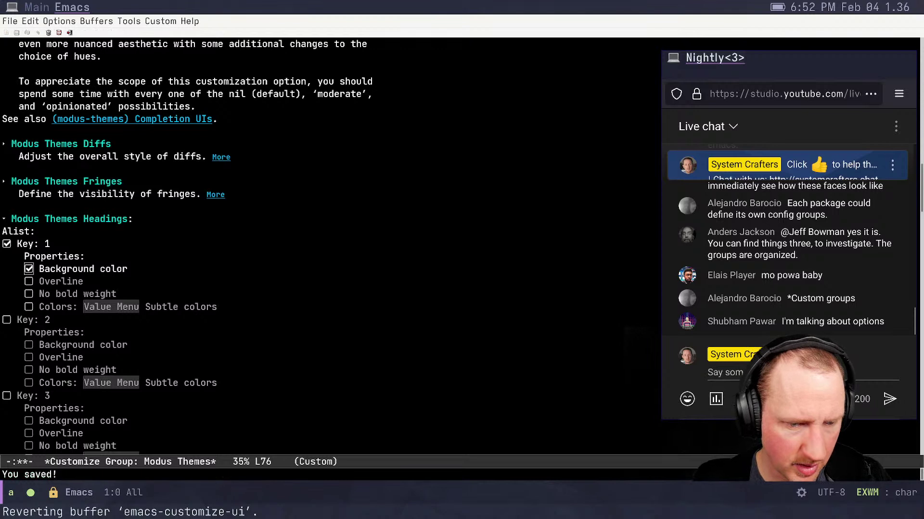
Switch to the Test.org buffer and reload Org mode in it with org-mode
{"action": "key", "text": "ctrl+x"}
{"action": "key", "text": "b"}
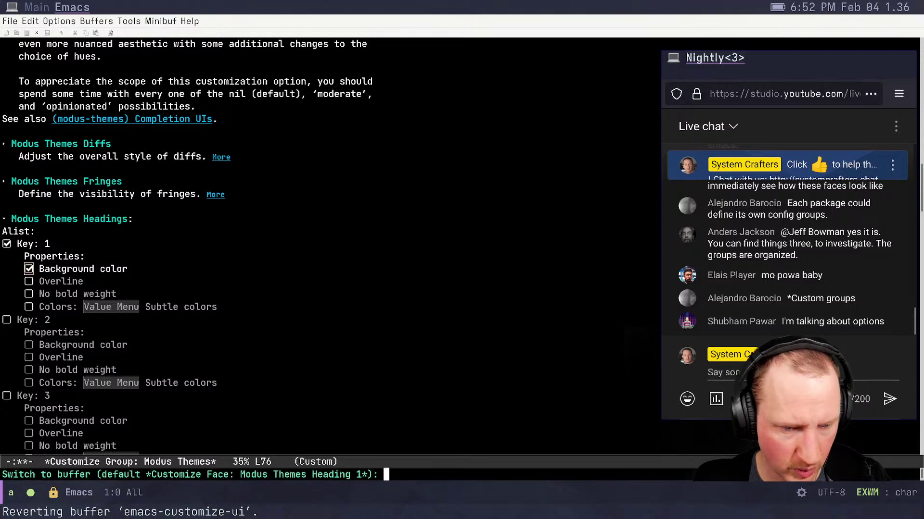
{"action": "type", "text": "Test.org"}
{"action": "key", "text": "Return"}
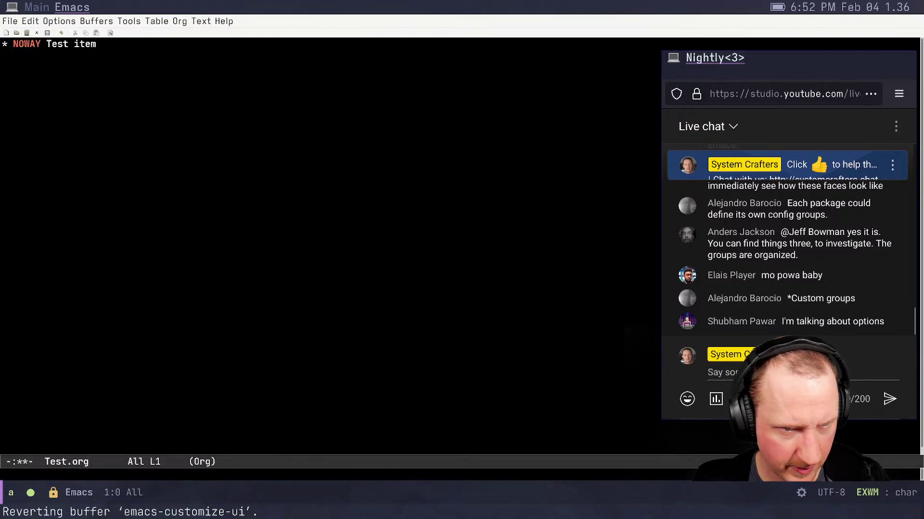
{"action": "key", "text": "alt+x"}
{"action": "type", "text": "org-mode"}
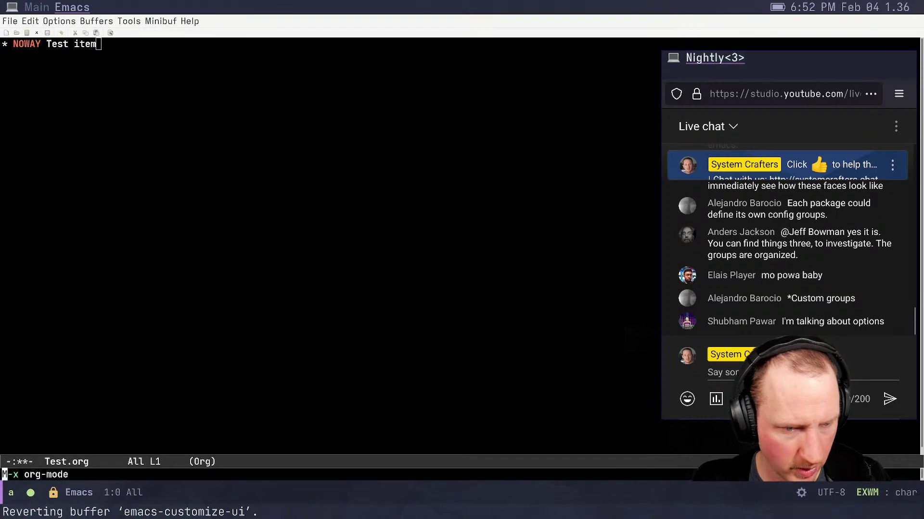
{"action": "key", "text": "Return"}
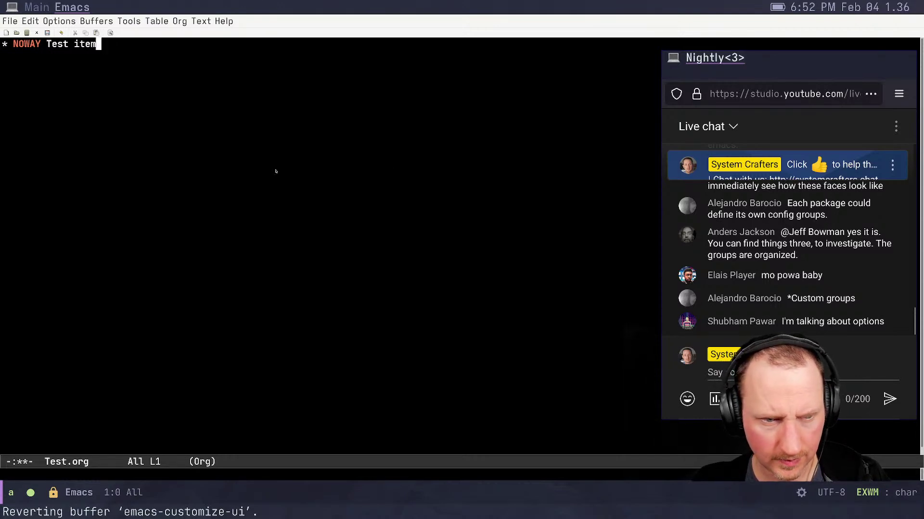
Run modus-themes-toggle twice, switching to the light theme and back to the dark one, to apply the heading setting
{"action": "key", "text": "alt+x"}
{"action": "type", "text": "modus-themes-toggle"}
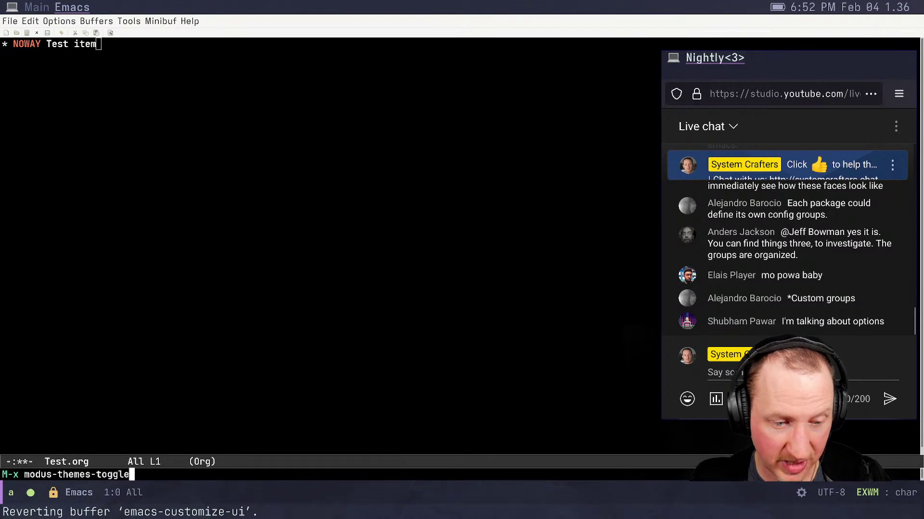
{"action": "key", "text": "Return"}
{"action": "key", "text": "alt+x"}
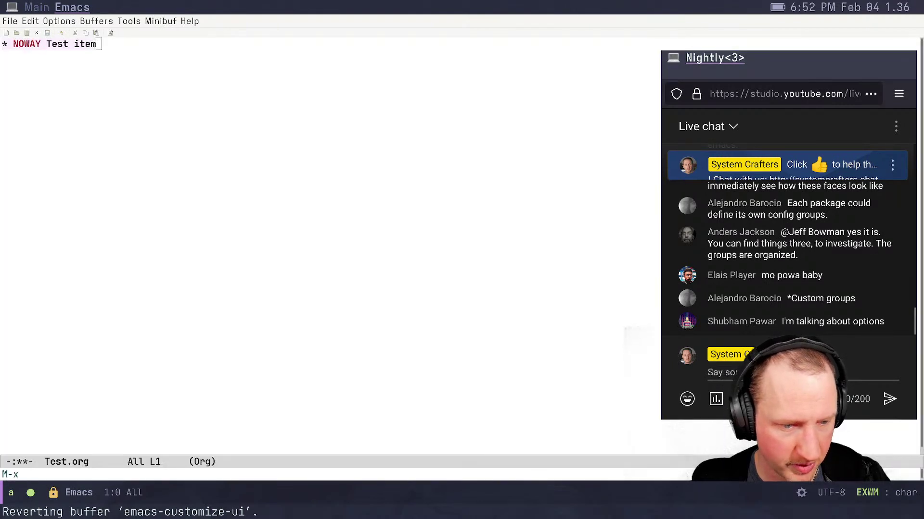
{"action": "key", "text": "Up"}
{"action": "key", "text": "Return"}
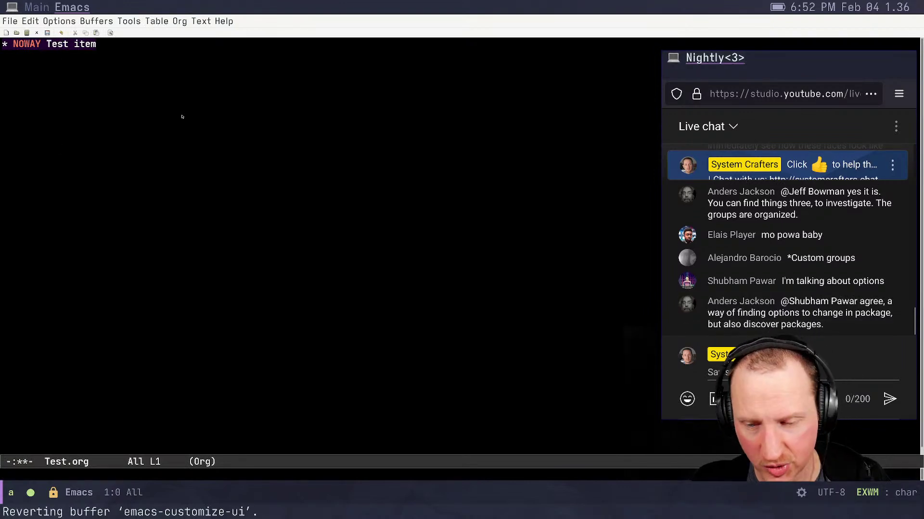
{"action": "left_click", "coordinate": [262, 207]}
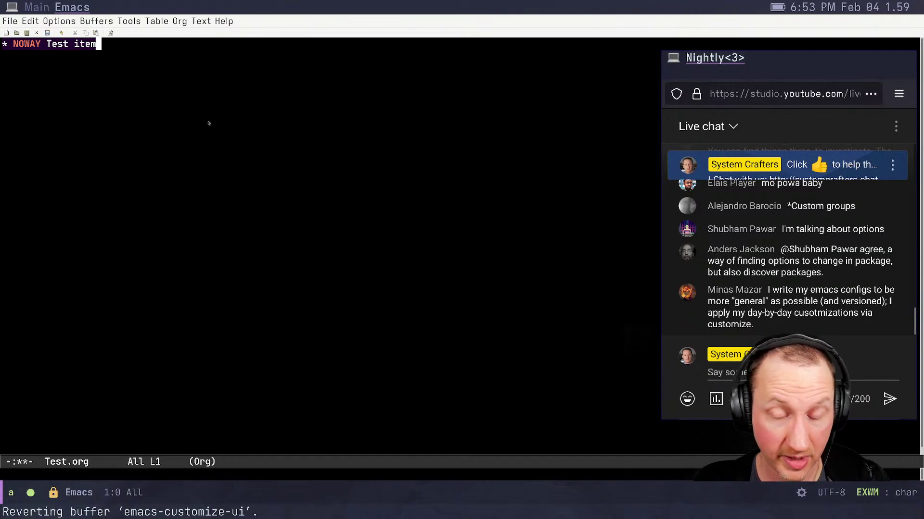
Remove the stray "b" from the end of the "Test item" heading and save Test.org
{"action": "key", "text": "ctrl+c"}
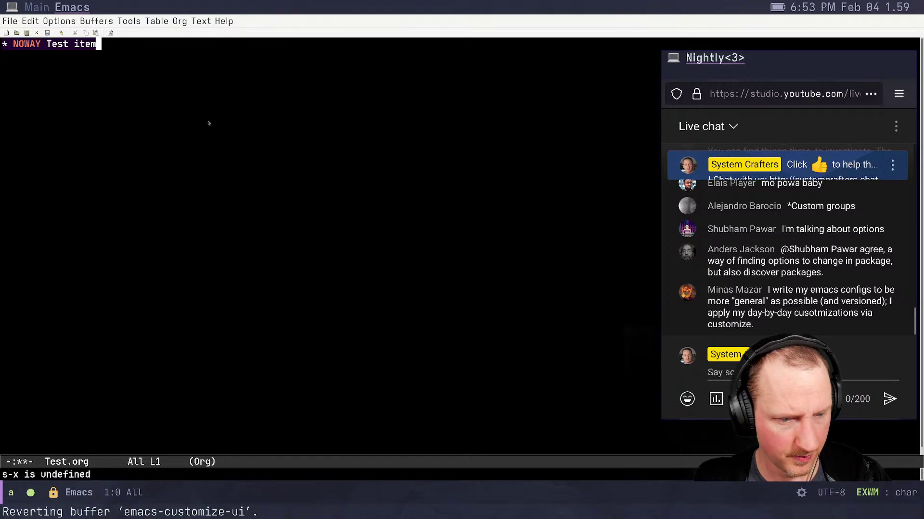
{"action": "type", "text": "b"}
{"action": "key", "text": "ctrl+g"}
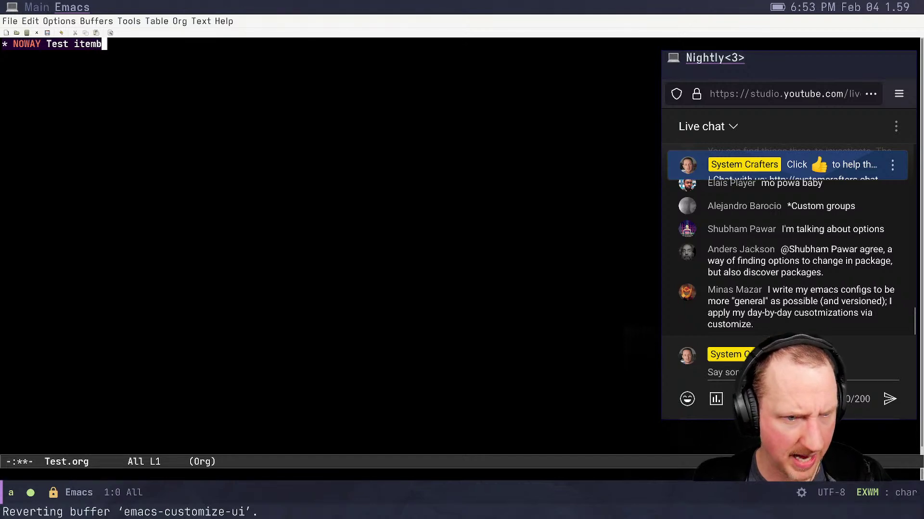
{"action": "key", "text": "BackSpace"}
{"action": "key", "text": "ctrl+x"}
{"action": "key", "text": "ctrl+s"}
{"action": "key", "text": "ctrl+x"}
{"action": "key", "text": "b"}
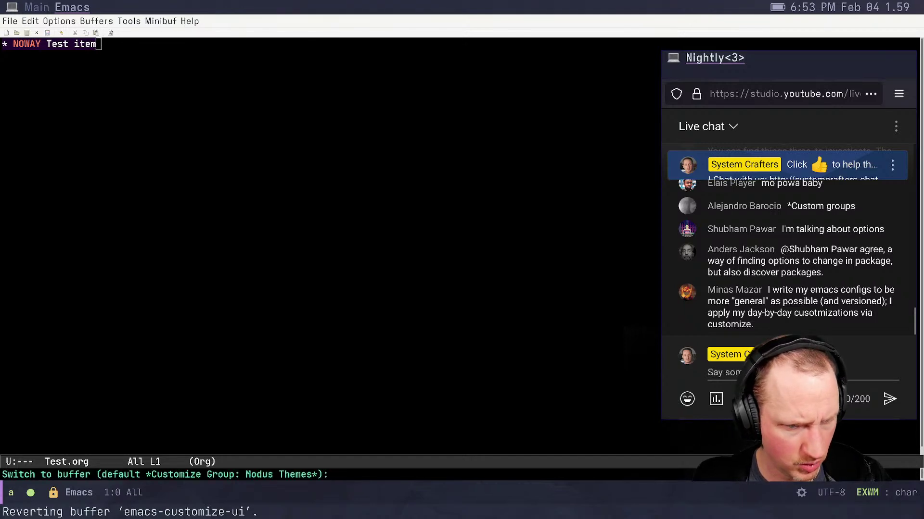
{"action": "key", "text": "ctrl+g"}
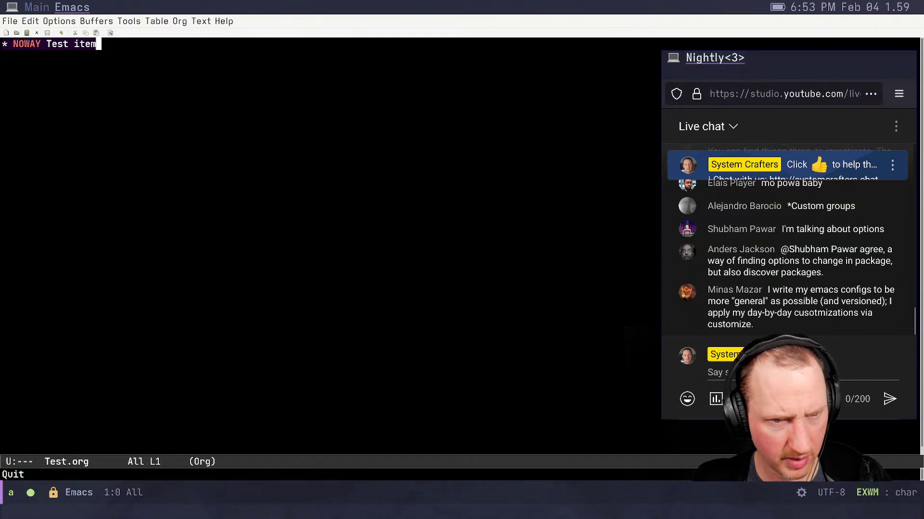
Review the Configuration Goals list in the Main workspace, from Org Mode settings to evil-mode, and return to the Emacs workspace
{"action": "left_click", "coordinate": [35, 7]}
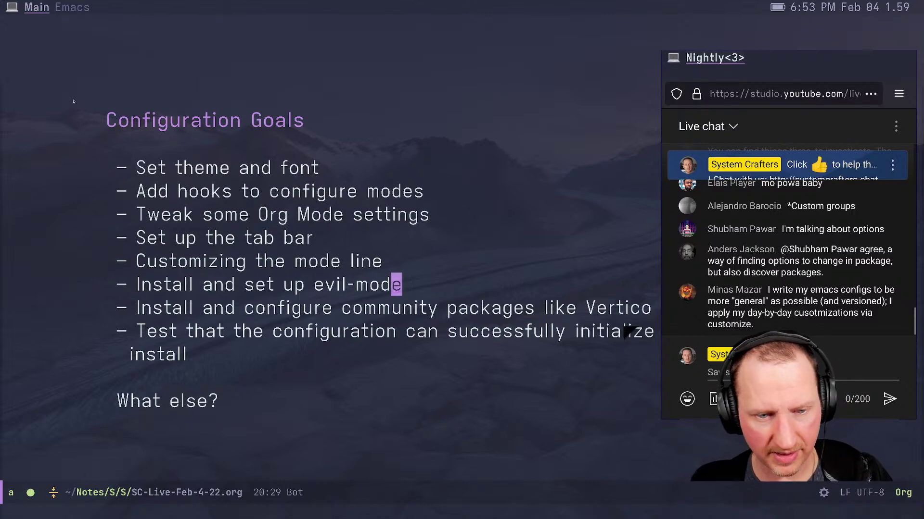
{"action": "left_click", "coordinate": [225, 216]}
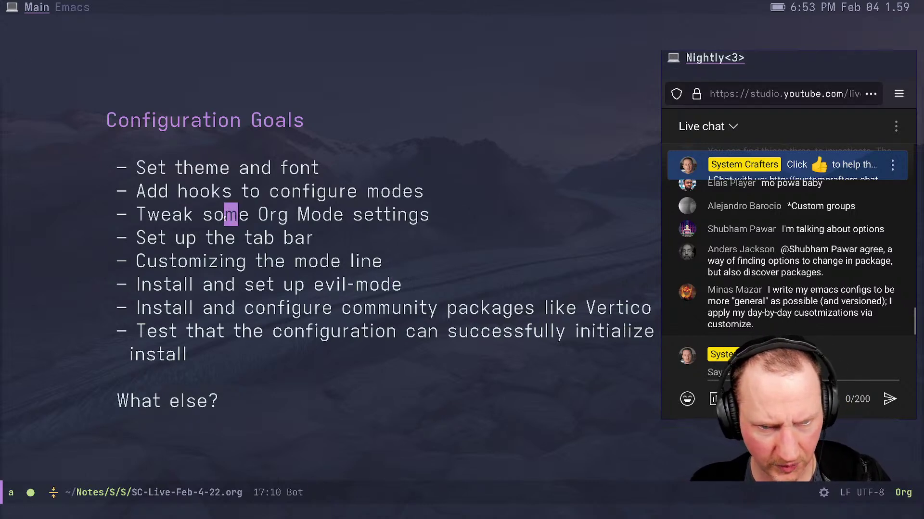
{"action": "left_click", "coordinate": [230, 287]}
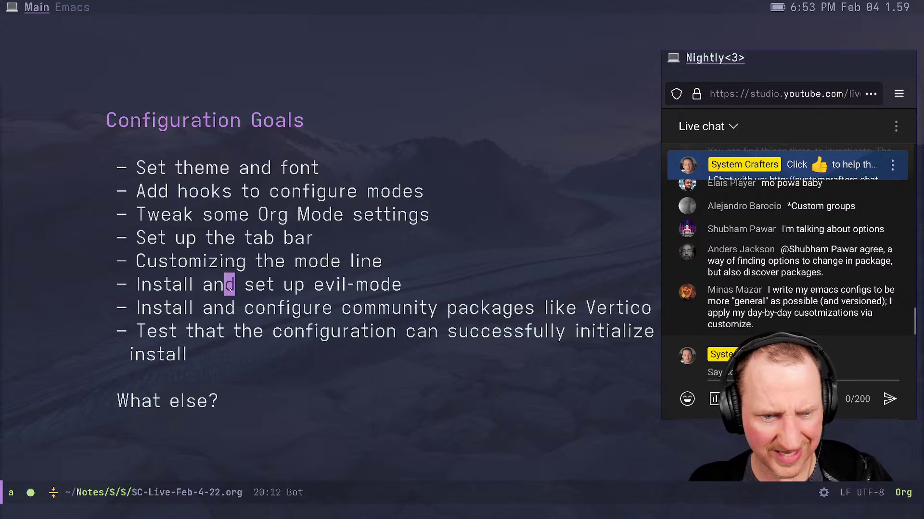
{"action": "key", "text": "super+2"}
{"action": "key", "text": "super+1"}
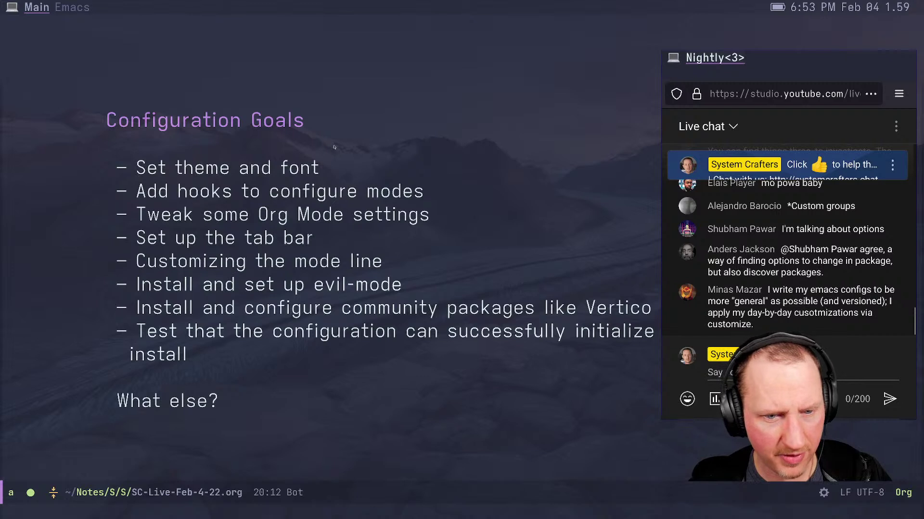
{"action": "key", "text": "ctrl+Tab"}
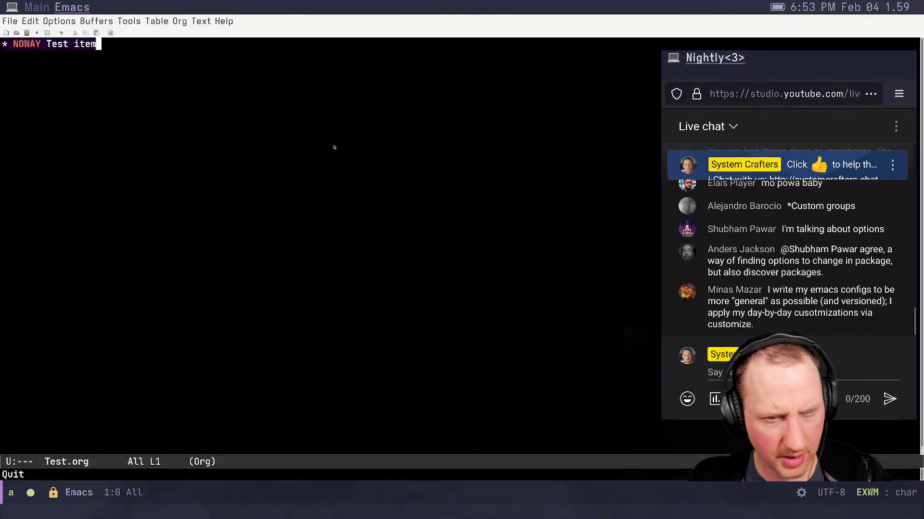
Install the vertico package with package-install
{"action": "key", "text": "alt+x"}
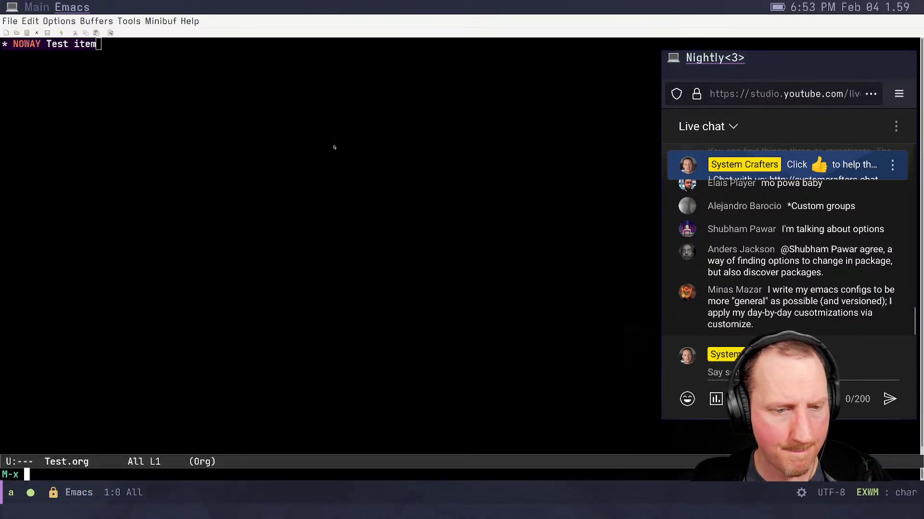
{"action": "type", "text": "package-in"}
{"action": "key", "text": "Tab"}
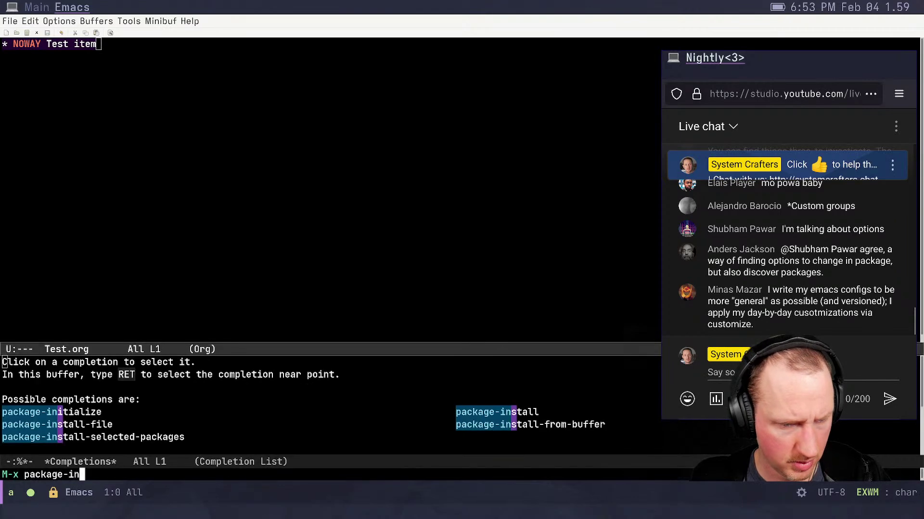
{"action": "type", "text": "stall"}
{"action": "key", "text": "Return"}
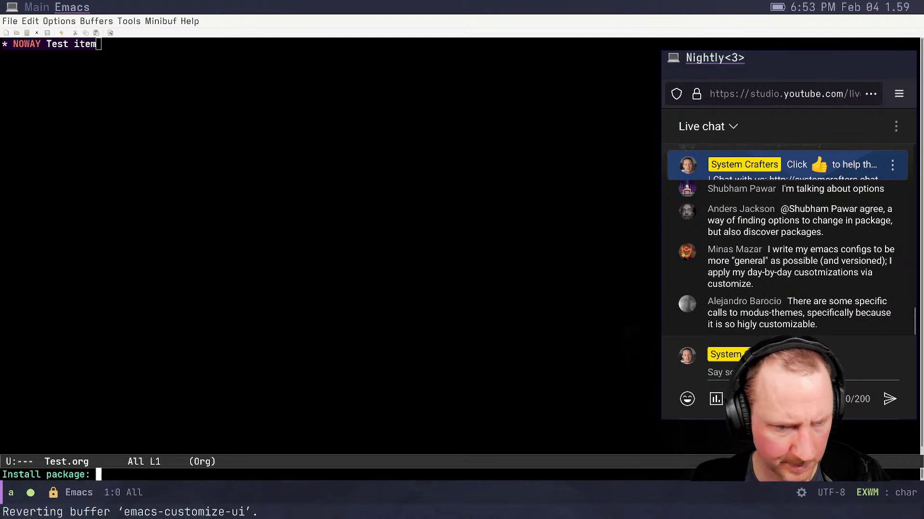
{"action": "type", "text": "ver"}
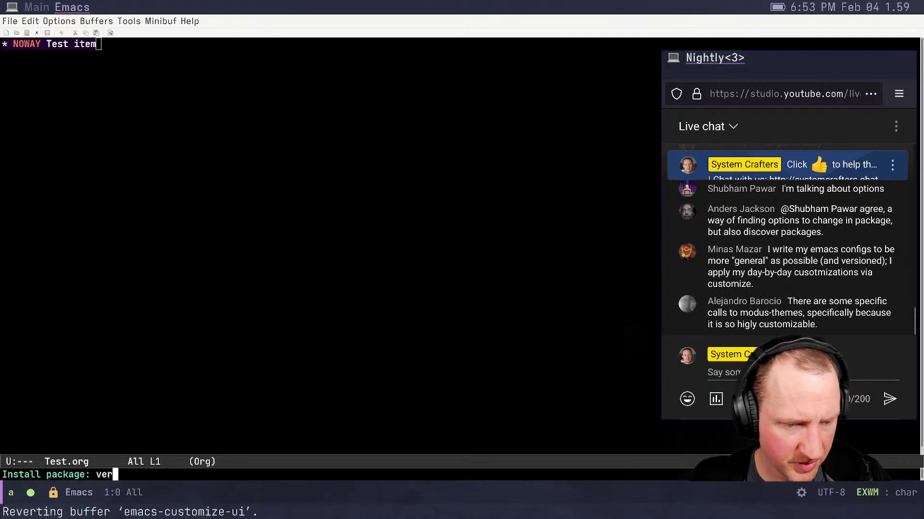
{"action": "type", "text": "tico"}
{"action": "key", "text": "Return"}
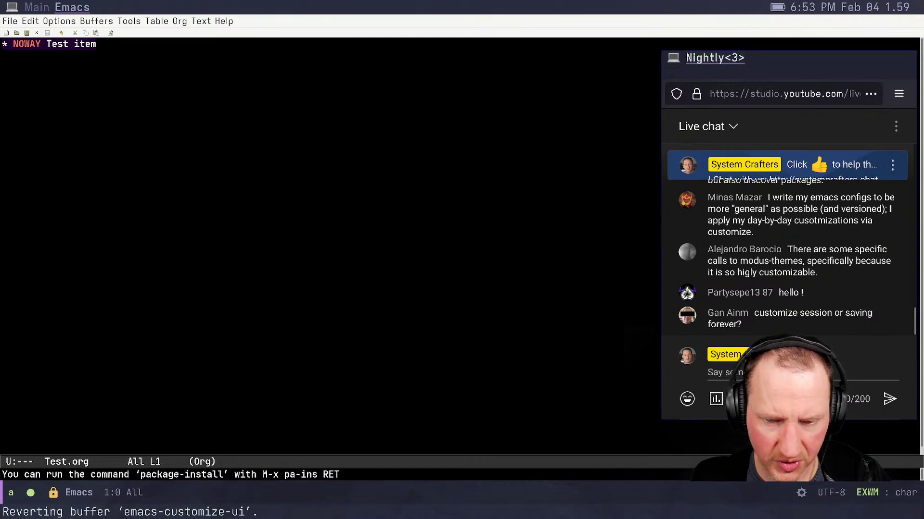
Install the marginalia package with package-install
{"action": "key", "text": "alt+x"}
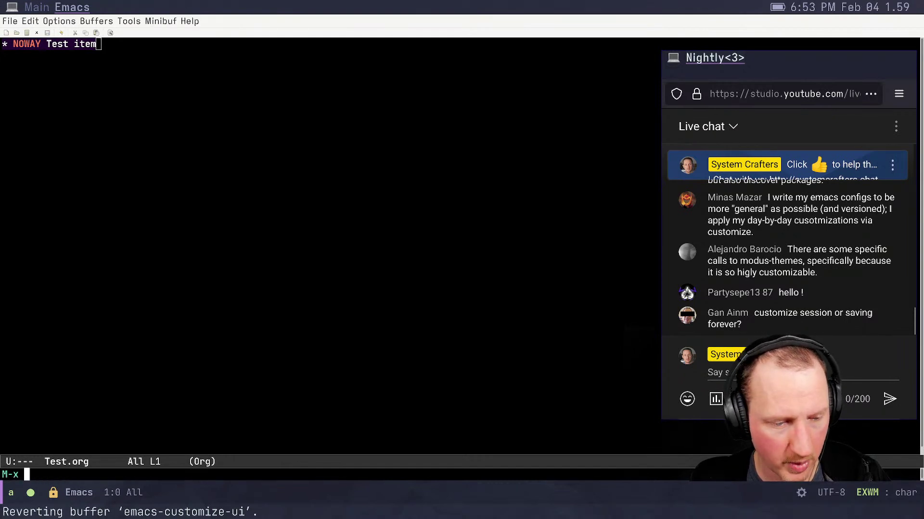
{"action": "key", "text": "Up"}
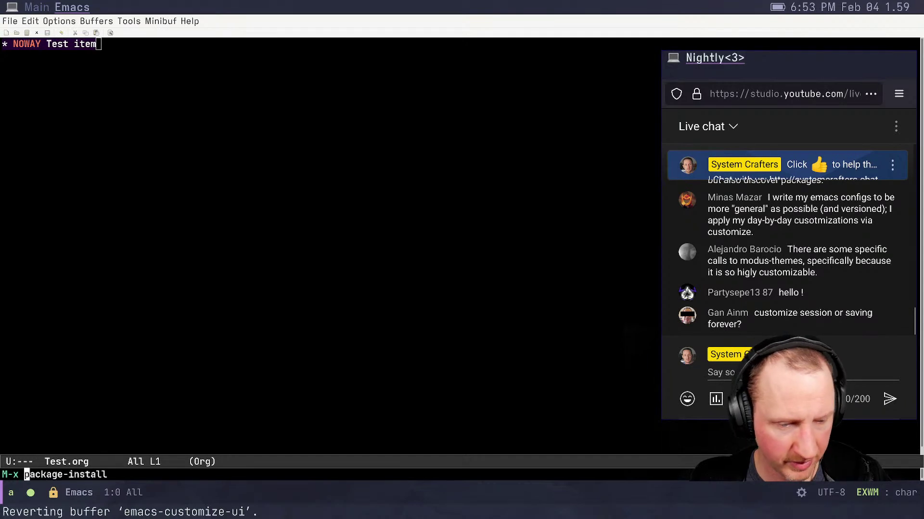
{"action": "key", "text": "Return"}
{"action": "type", "text": "ma"}
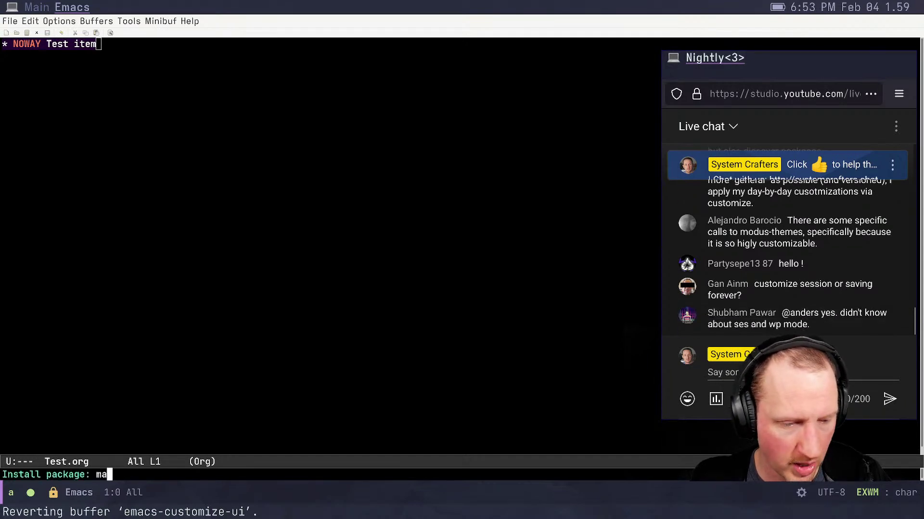
{"action": "type", "text": "rginalia"}
{"action": "key", "text": "Return"}
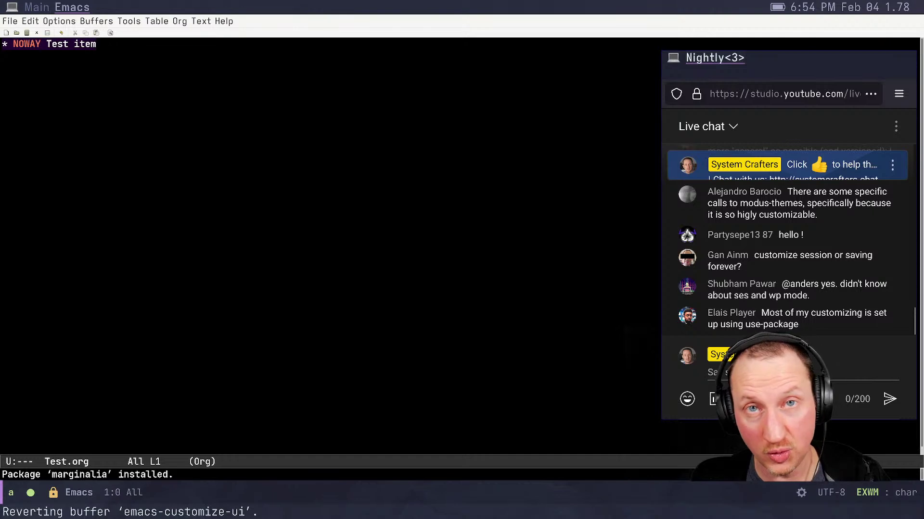
{"action": "key", "text": "ctrl+x"}
{"action": "key", "text": "b"}
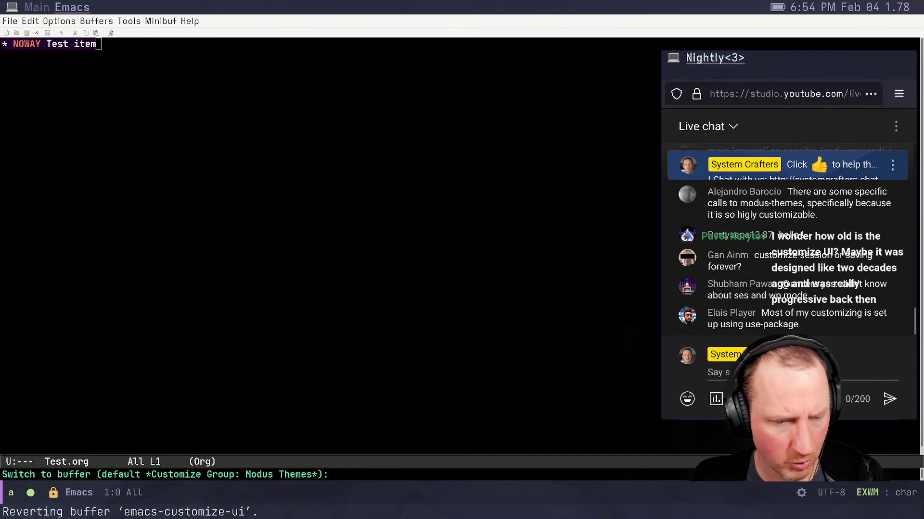
{"action": "key", "text": "ctrl+g"}
Open the top-level Emacs customization group with the customize command
{"action": "key", "text": "alt+x"}
{"action": "type", "text": "cu"}
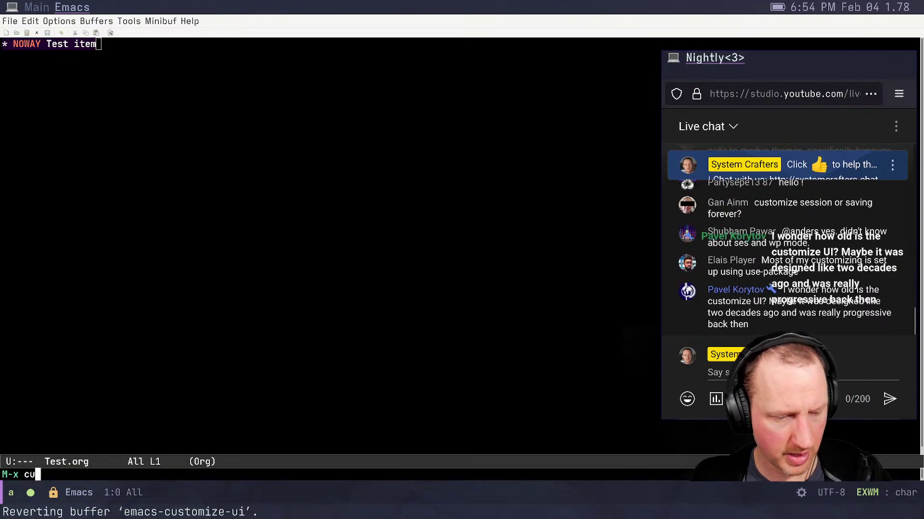
{"action": "key", "text": "Tab"}
{"action": "type", "text": "stomiz"}
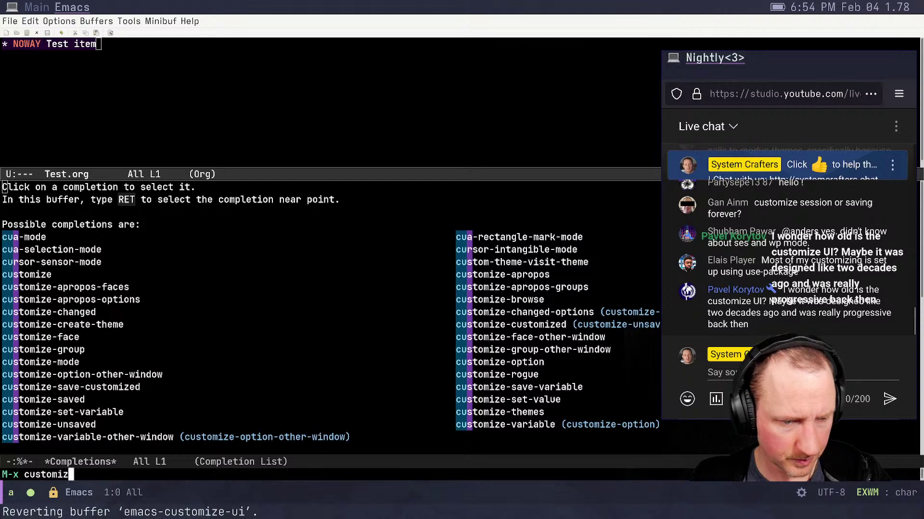
{"action": "type", "text": "e"}
{"action": "key", "text": "Return"}
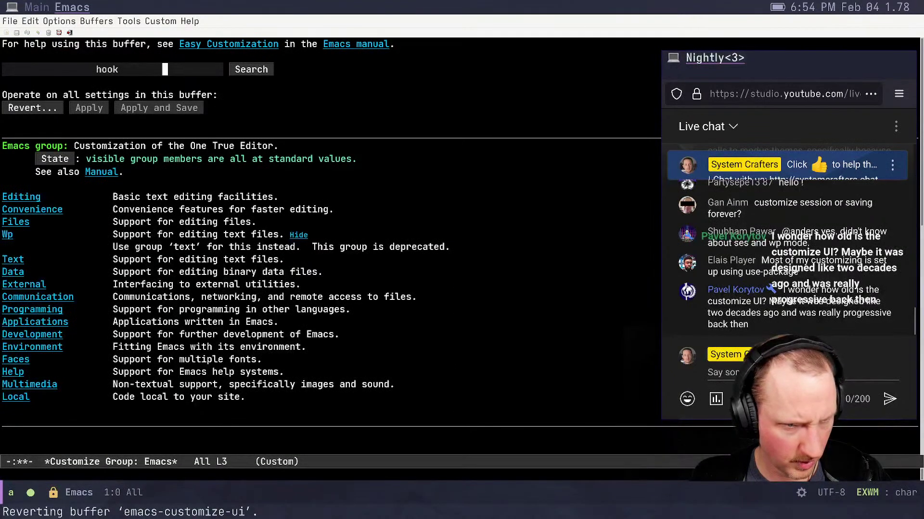
Reload the top-level Emacs customization group with the revert-buffer command
{"action": "key", "text": "alt+x"}
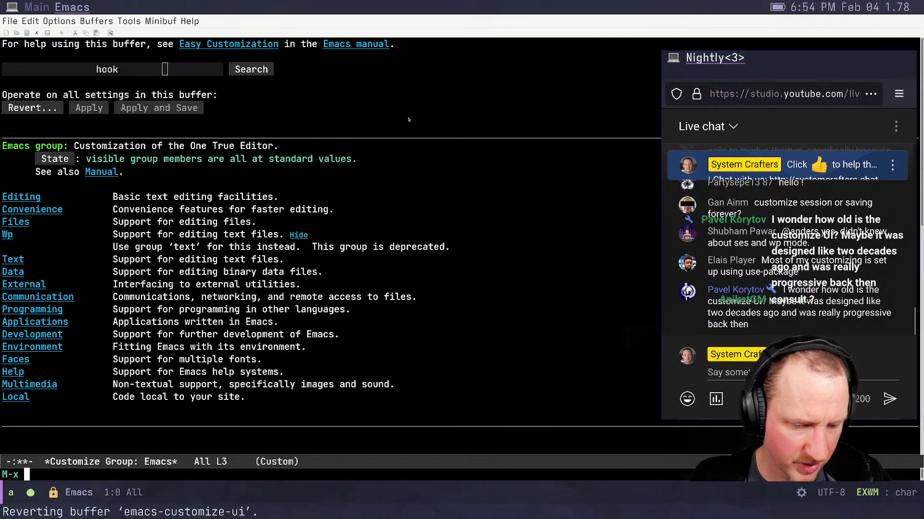
{"action": "type", "text": "rever"}
{"action": "type", "text": "t-buffer"}
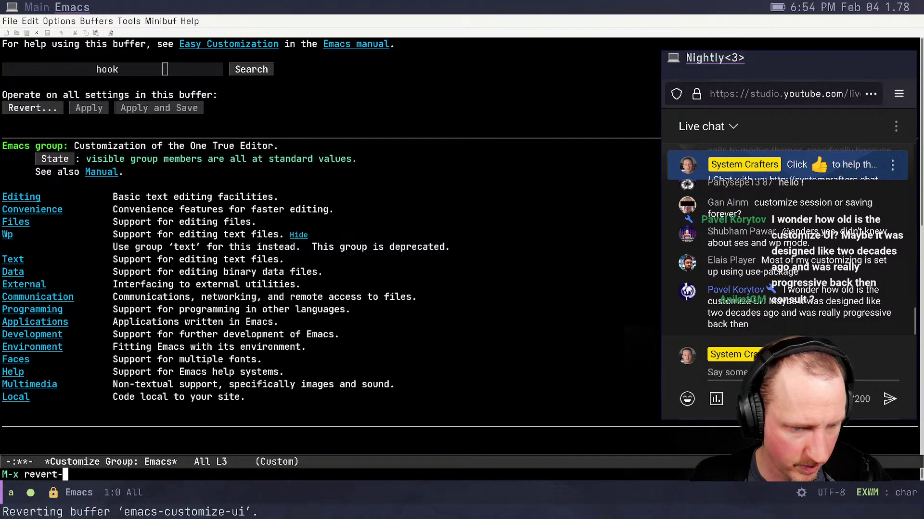
{"action": "key", "text": "Return"}
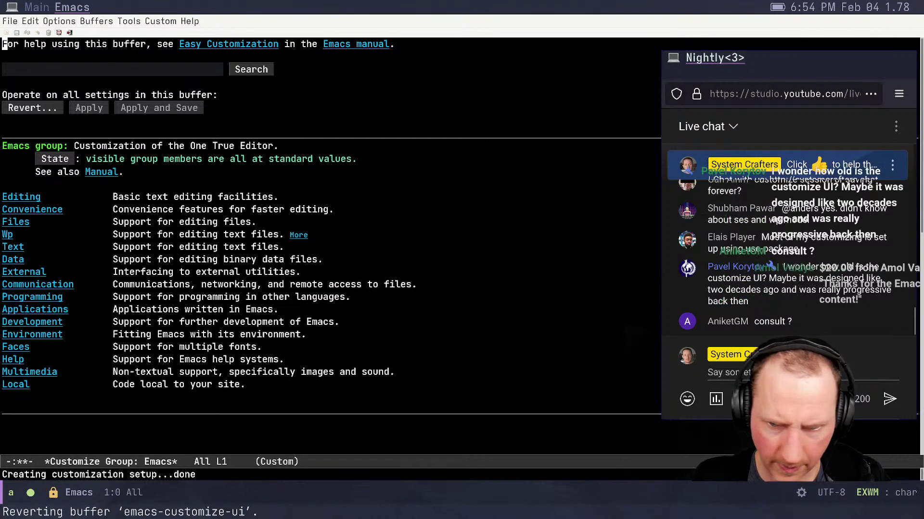
Open the Environment group from the top-level list of Emacs customization groups
{"action": "key", "text": "Down"}
{"action": "key", "text": "Down"}
{"action": "key", "text": "Down"}
{"action": "key", "text": "Down"}
{"action": "key", "text": "Down"}
{"action": "key", "text": "Down"}
{"action": "key", "text": "Down"}
{"action": "key", "text": "Down"}
{"action": "key", "text": "Down"}
{"action": "key", "text": "Down"}
{"action": "key", "text": "Down"}
{"action": "key", "text": "Down"}
{"action": "key", "text": "Down"}
{"action": "key", "text": "Down"}
{"action": "key", "text": "Down"}
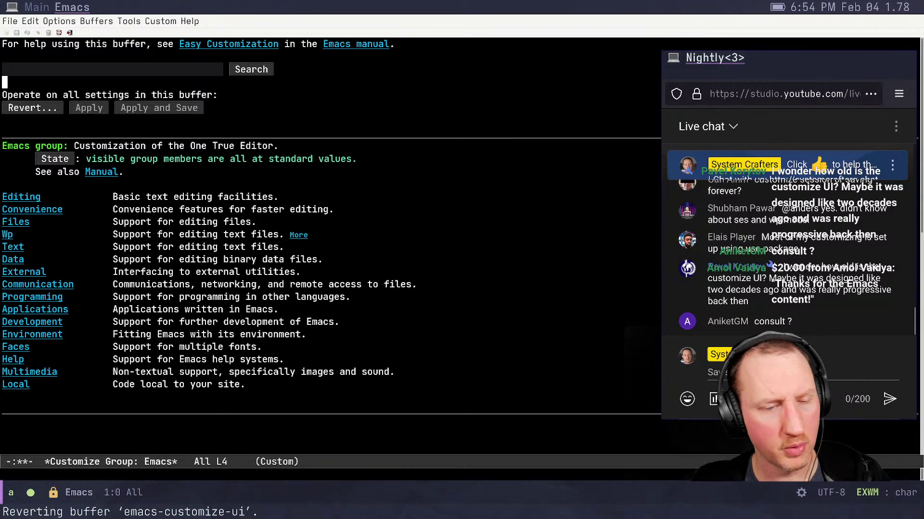
{"action": "key", "text": "Down"}
{"action": "key", "text": "Down"}
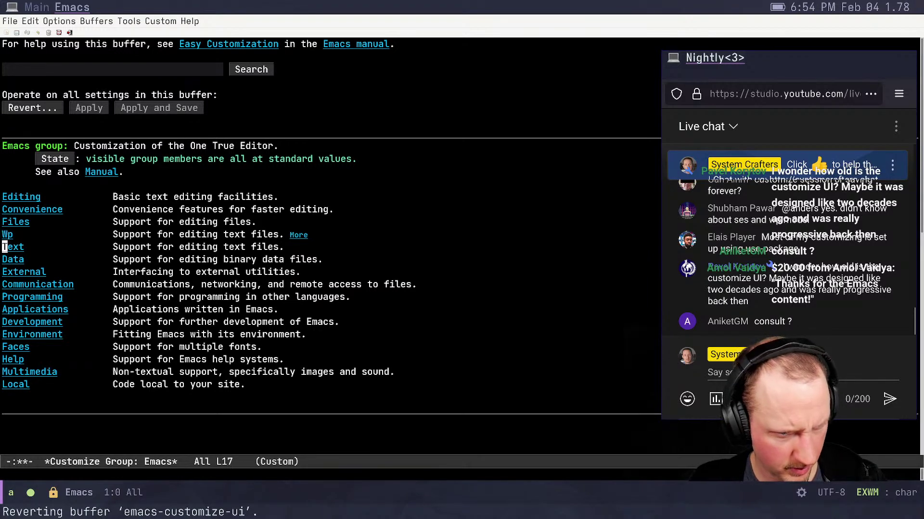
{"action": "key", "text": "Down"}
{"action": "key", "text": "Down"}
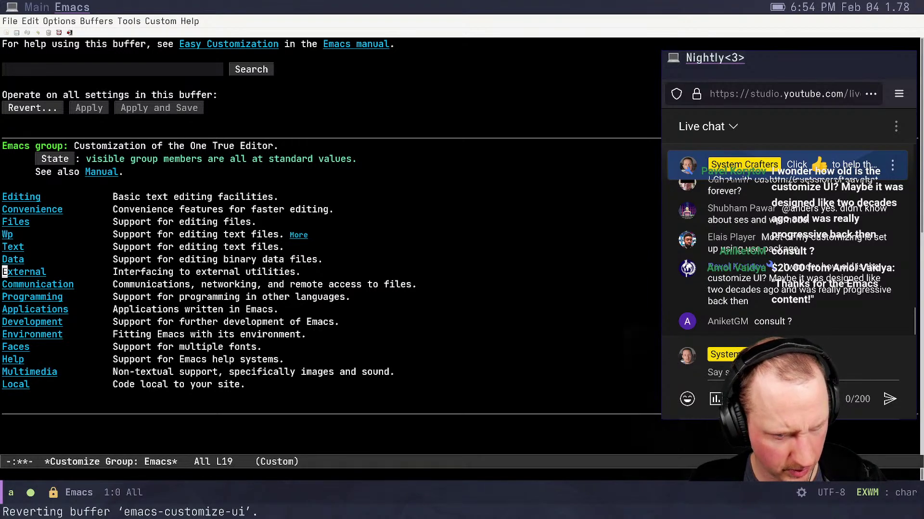
{"action": "key", "text": "Up"}
{"action": "key", "text": "Down"}
{"action": "key", "text": "Down"}
{"action": "key", "text": "Down"}
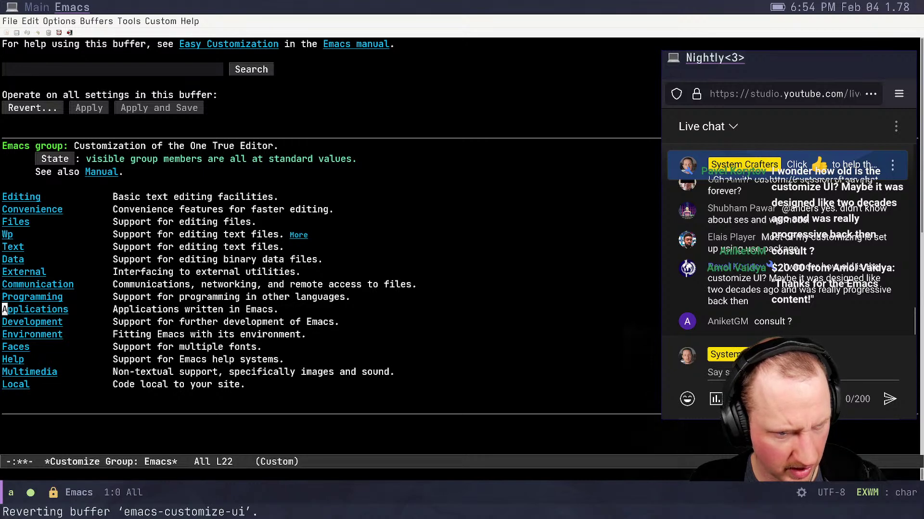
{"action": "key", "text": "Down"}
{"action": "key", "text": "Down"}
{"action": "key", "text": "Return"}
Examine the Environment group's subgroups, from Dired to X, for one that could hold the completion package settings
{"action": "key", "text": "Down"}
{"action": "key", "text": "Down"}
{"action": "key", "text": "Down"}
{"action": "key", "text": "Down"}
{"action": "key", "text": "Down"}
{"action": "key", "text": "Down"}
{"action": "key", "text": "Down"}
{"action": "key", "text": "Down"}
{"action": "key", "text": "Down"}
{"action": "key", "text": "Down"}
{"action": "key", "text": "Down"}
{"action": "key", "text": "Down"}
{"action": "key", "text": "Down"}
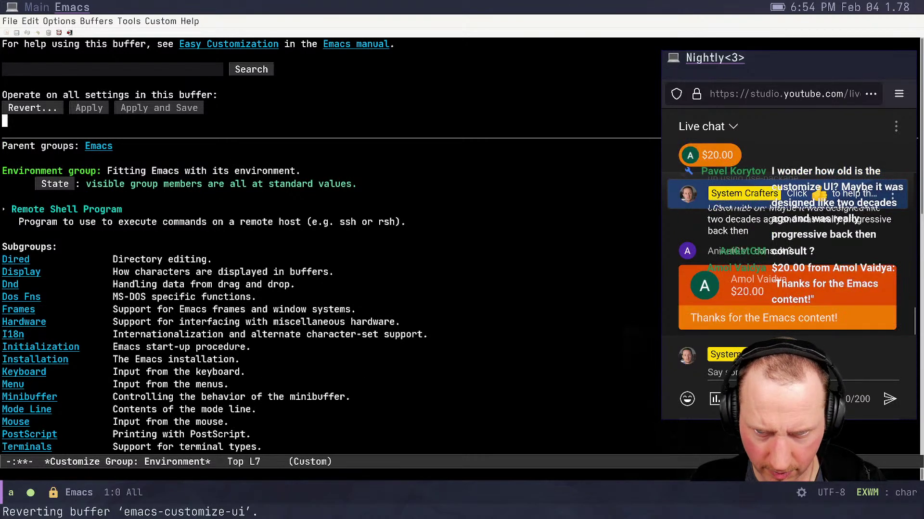
{"action": "key", "text": "Down"}
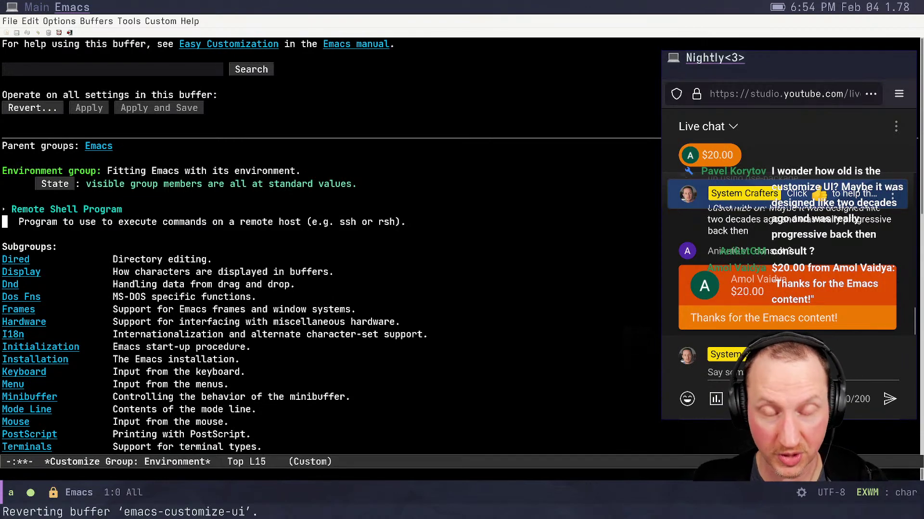
{"action": "key", "text": "Down"}
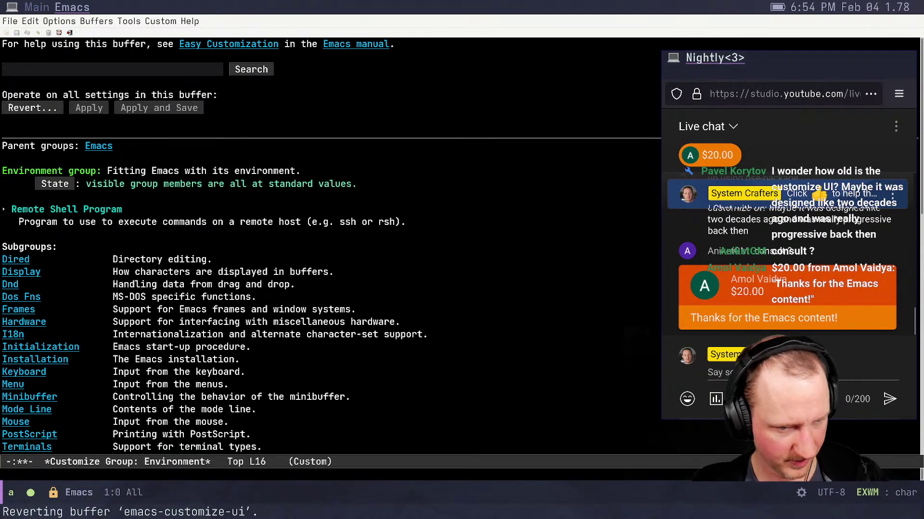
{"action": "key", "text": "Down"}
{"action": "key", "text": "Down"}
{"action": "key", "text": "Down"}
{"action": "key", "text": "Down"}
{"action": "key", "text": "Down"}
{"action": "key", "text": "Down"}
{"action": "key", "text": "Down"}
{"action": "key", "text": "Down"}
{"action": "key", "text": "Down"}
{"action": "key", "text": "Down"}
{"action": "key", "text": "Down"}
{"action": "key", "text": "Down"}
{"action": "key", "text": "Down"}
{"action": "key", "text": "Down"}
{"action": "key", "text": "Down"}
{"action": "key", "text": "Down"}
{"action": "key", "text": "Down"}
{"action": "key", "text": "Down"}
{"action": "key", "text": "Down"}
{"action": "key", "text": "Down"}
{"action": "key", "text": "Up"}
{"action": "key", "text": "Up"}
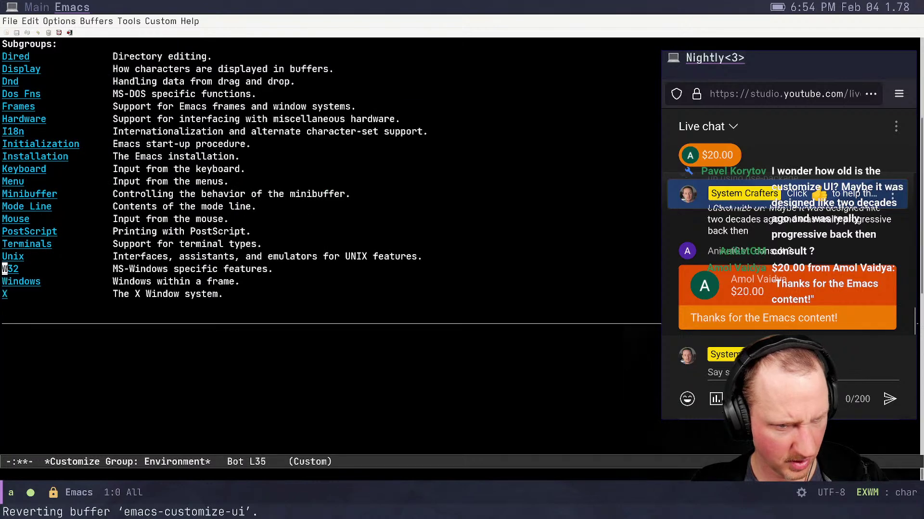
{"action": "key", "text": "Up"}
{"action": "key", "text": "Up"}
{"action": "key", "text": "Up"}
{"action": "key", "text": "Up"}
{"action": "key", "text": "Up"}
{"action": "key", "text": "Up"}
{"action": "key", "text": "Up"}
{"action": "key", "text": "Up"}
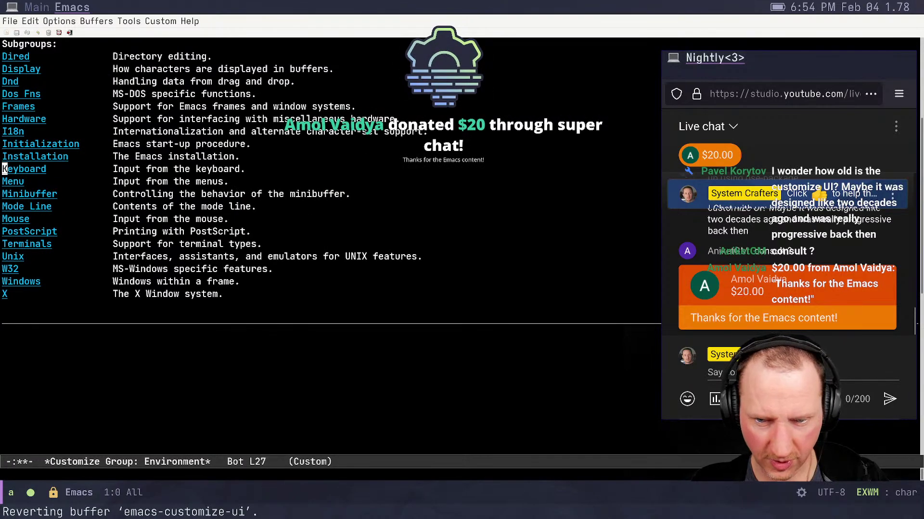
{"action": "key", "text": "Up"}
{"action": "key", "text": "Up"}
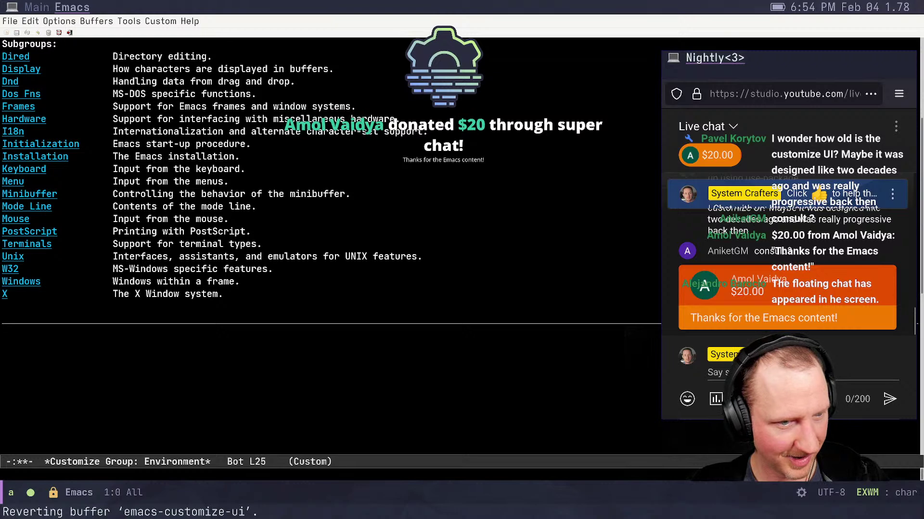
{"action": "key", "text": "Up"}
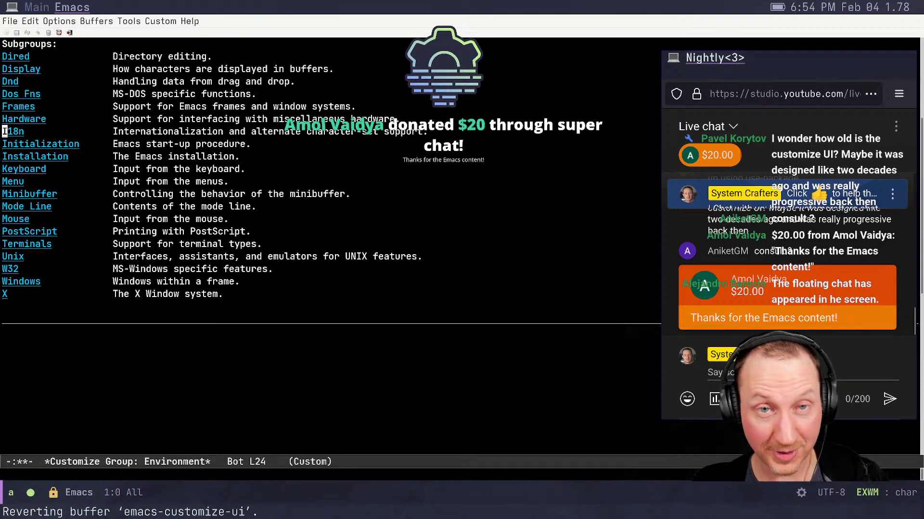
{"action": "key", "text": "Up"}
{"action": "key", "text": "Up"}
{"action": "key", "text": "Up"}
{"action": "key", "text": "Up"}
{"action": "key", "text": "Up"}
{"action": "key", "text": "Up"}
{"action": "key", "text": "Up"}
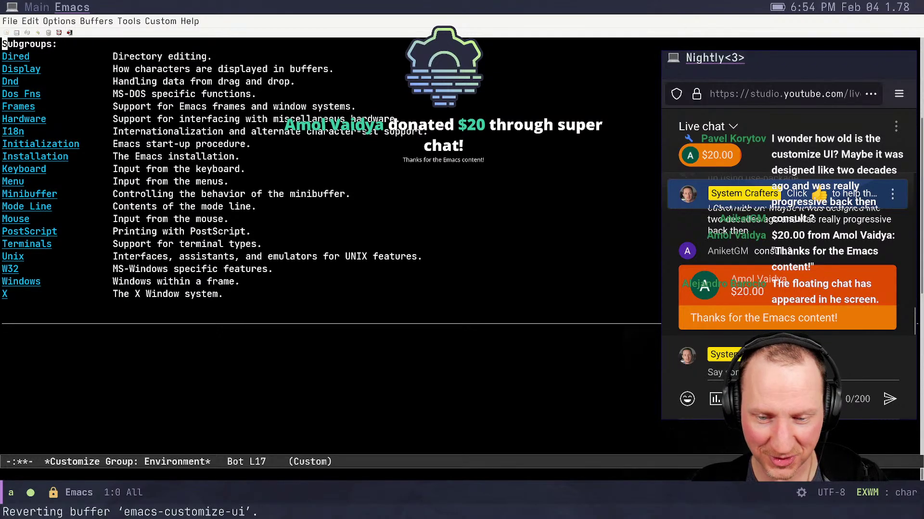
{"action": "key", "text": "Up"}
{"action": "key", "text": "Down"}
{"action": "key", "text": "Down"}
{"action": "key", "text": "Down"}
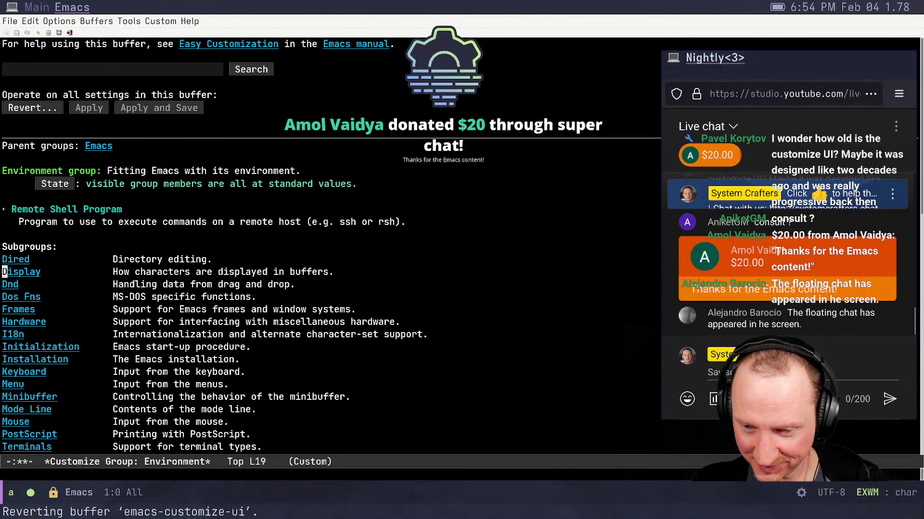
{"action": "key", "text": "Down"}
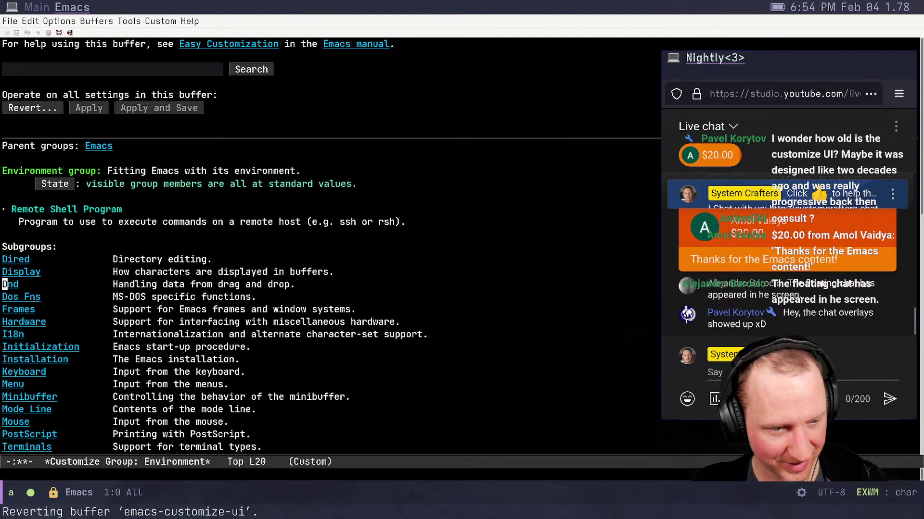
{"action": "key", "text": "Up"}
{"action": "key", "text": "Up"}
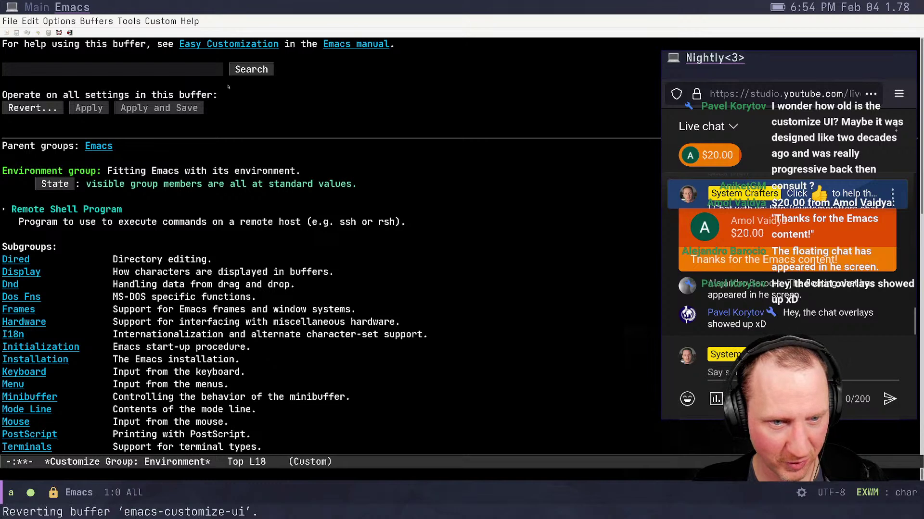
Search the customization settings for vertico
{"action": "left_click", "coordinate": [192, 69]}
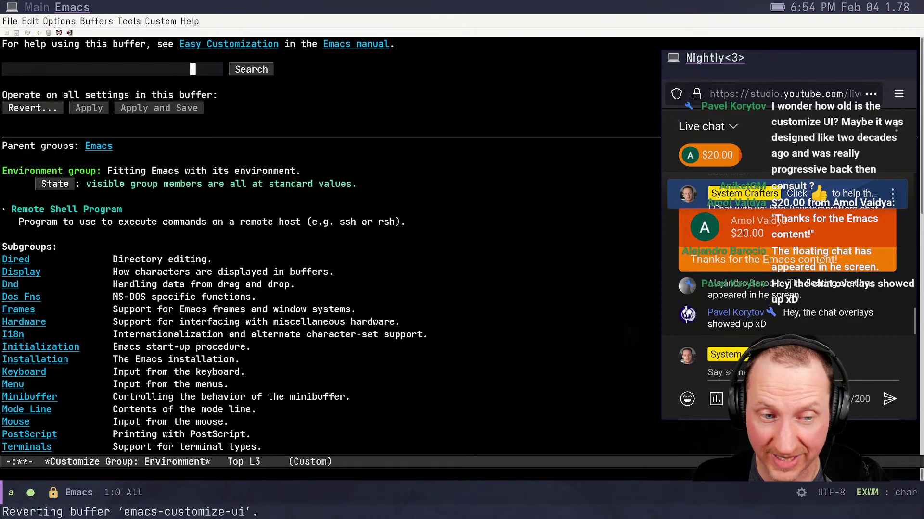
{"action": "key", "text": "Left"}
{"action": "key", "text": "Left"}
{"action": "key", "text": "Left"}
{"action": "key", "text": "Left"}
{"action": "key", "text": "Left"}
{"action": "type", "text": "vertico"}
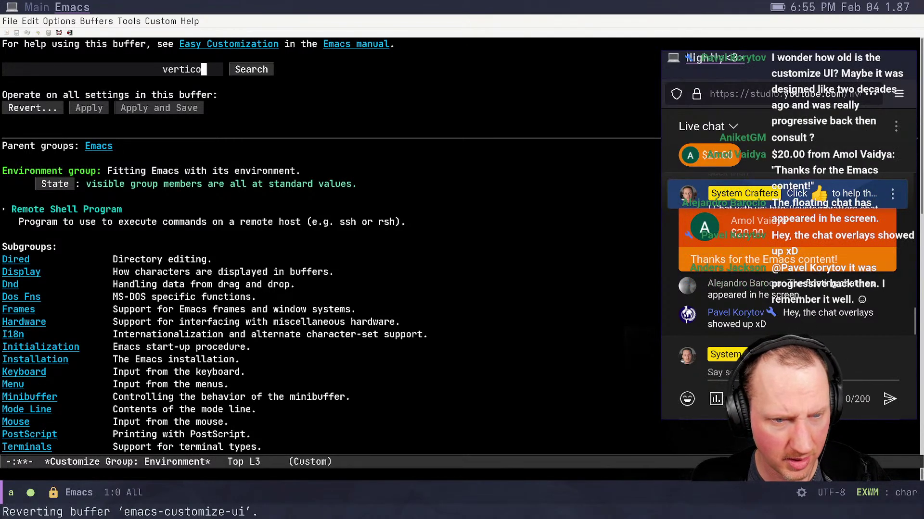
{"action": "key", "text": "Return"}
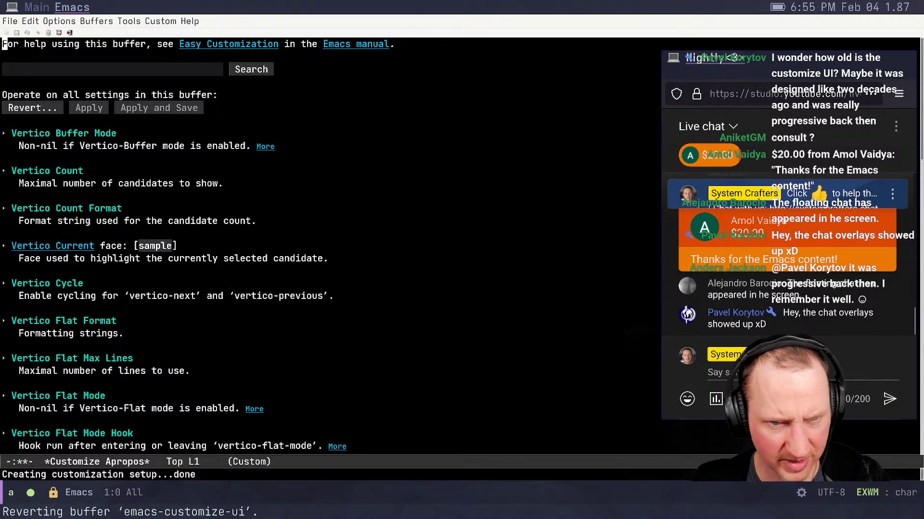
Examine the vertico search results, from Vertico Buffer Mode down to the Vertico Mode option
{"action": "left_click", "coordinate": [148, 146]}
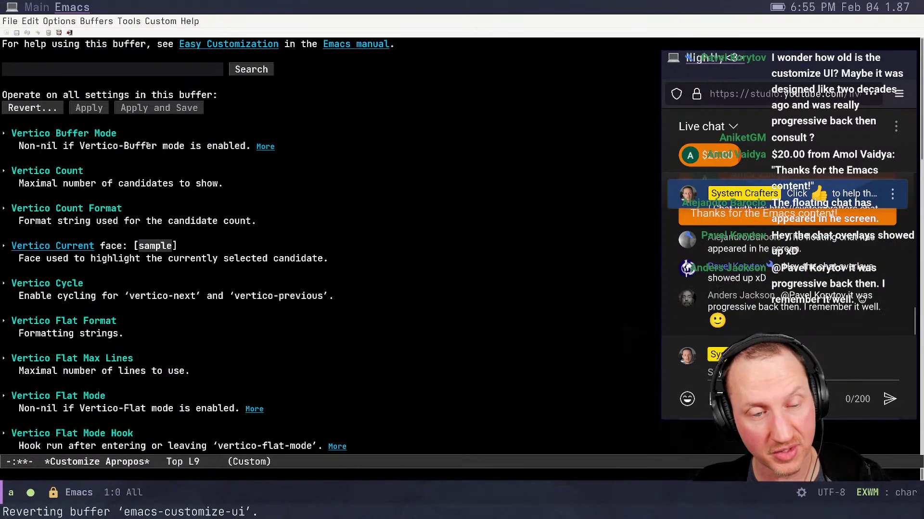
{"action": "key", "text": "Down"}
{"action": "key", "text": "Down"}
{"action": "key", "text": "Down"}
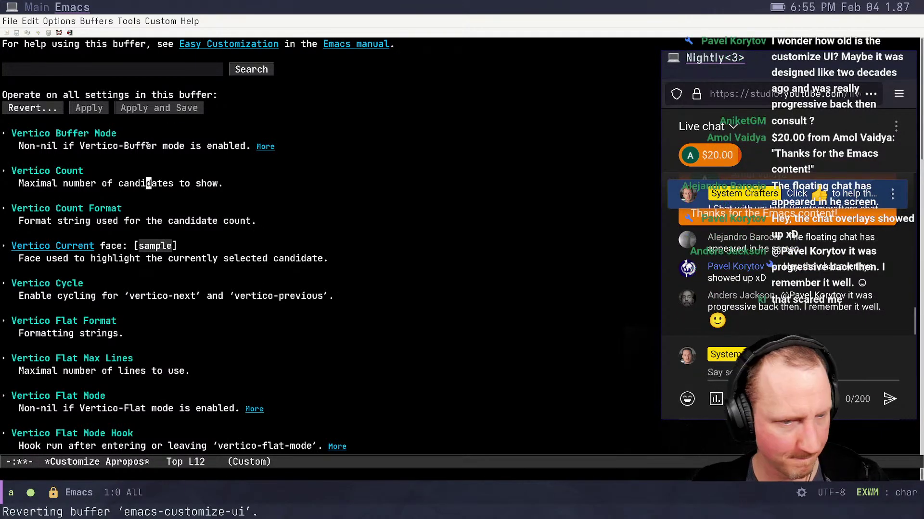
{"action": "key", "text": "Up"}
{"action": "key", "text": "Up"}
{"action": "key", "text": "Up"}
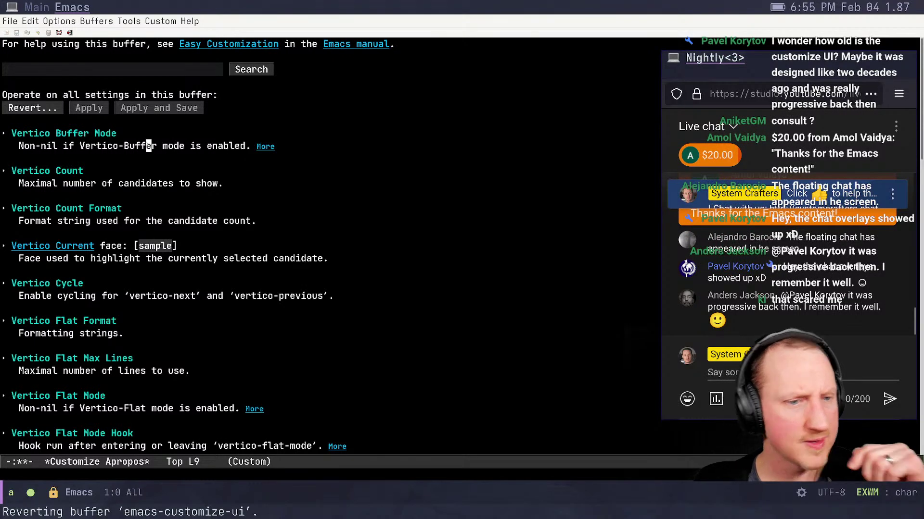
{"action": "key", "text": "Down"}
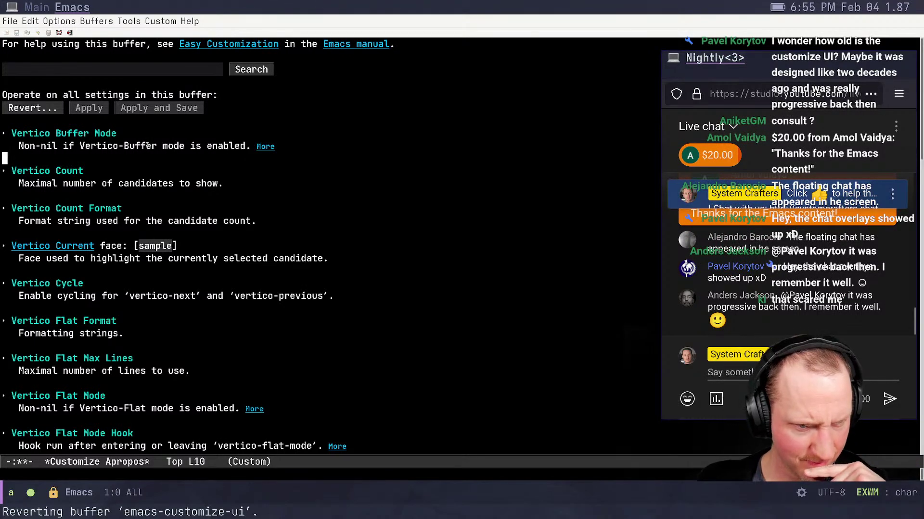
{"action": "key", "text": "Down"}
{"action": "key", "text": "Down"}
{"action": "key", "text": "Down"}
{"action": "key", "text": "Down"}
{"action": "key", "text": "Down"}
{"action": "key", "text": "Down"}
{"action": "key", "text": "Down"}
{"action": "key", "text": "Down"}
{"action": "key", "text": "Down"}
{"action": "key", "text": "Down"}
{"action": "key", "text": "Down"}
{"action": "key", "text": "Down"}
{"action": "key", "text": "Down"}
{"action": "key", "text": "Down"}
{"action": "key", "text": "Down"}
{"action": "key", "text": "Down"}
{"action": "key", "text": "Down"}
{"action": "key", "text": "Down"}
{"action": "key", "text": "Down"}
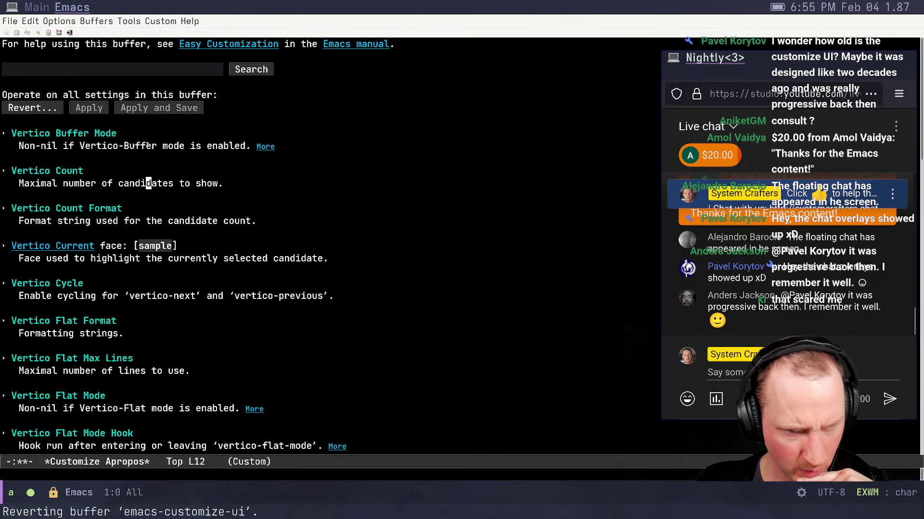
{"action": "key", "text": "Down"}
{"action": "key", "text": "Down"}
{"action": "key", "text": "Down"}
{"action": "key", "text": "Down"}
{"action": "key", "text": "Down"}
{"action": "key", "text": "Down"}
{"action": "key", "text": "Down"}
{"action": "key", "text": "Down"}
{"action": "key", "text": "Down"}
{"action": "key", "text": "Down"}
{"action": "key", "text": "Down"}
{"action": "key", "text": "Down"}
{"action": "key", "text": "Down"}
{"action": "key", "text": "Down"}
{"action": "key", "text": "Down"}
{"action": "key", "text": "Down"}
{"action": "key", "text": "Down"}
{"action": "key", "text": "Down"}
{"action": "key", "text": "Down"}
{"action": "key", "text": "Down"}
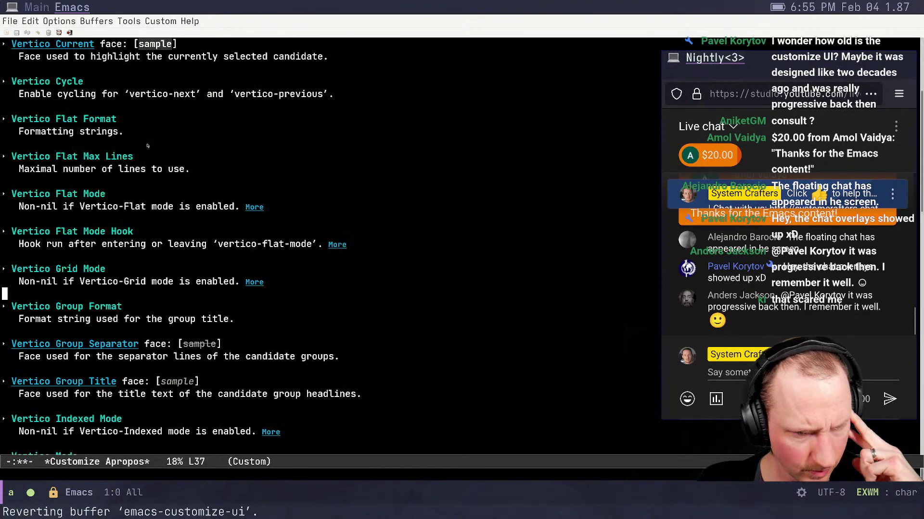
{"action": "key", "text": "Down"}
{"action": "key", "text": "Down"}
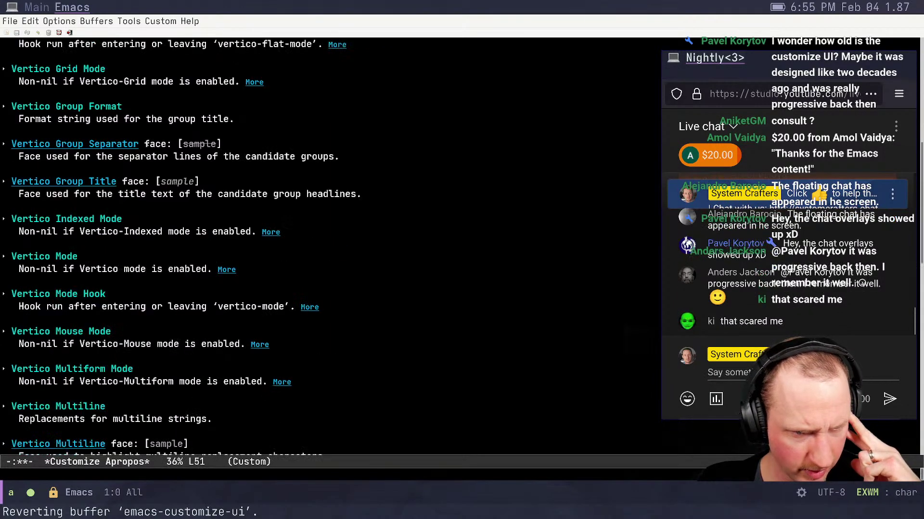
Expand the Vertico Mode entry in the search results to show its value and state
{"action": "key", "text": "Up"}
{"action": "key", "text": "Left"}
{"action": "key", "text": "Left"}
{"action": "key", "text": "Left"}
{"action": "key", "text": "Left"}
{"action": "key", "text": "Left"}
{"action": "key", "text": "Left"}
{"action": "key", "text": "Left"}
{"action": "key", "text": "Left"}
{"action": "key", "text": "Left"}
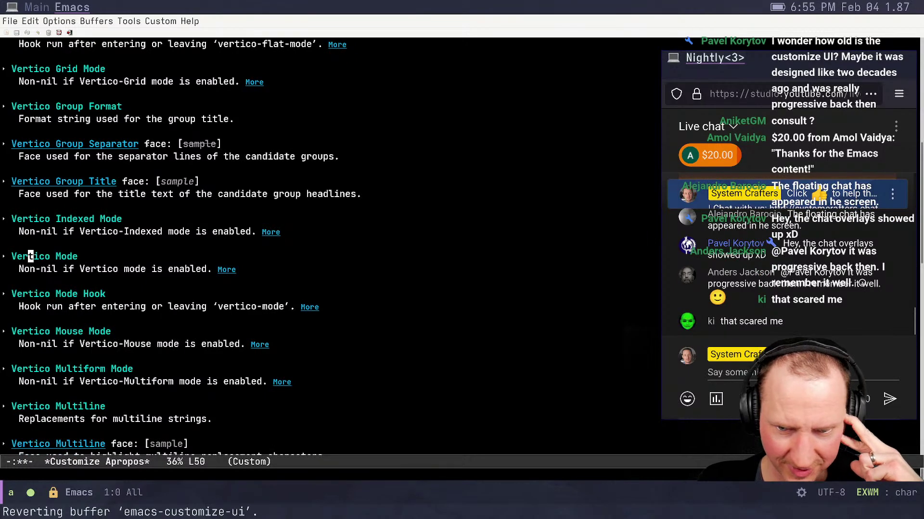
{"action": "key", "text": "Left"}
{"action": "key", "text": "Left"}
{"action": "key", "text": "Left"}
{"action": "key", "text": "Left"}
{"action": "key", "text": "Left"}
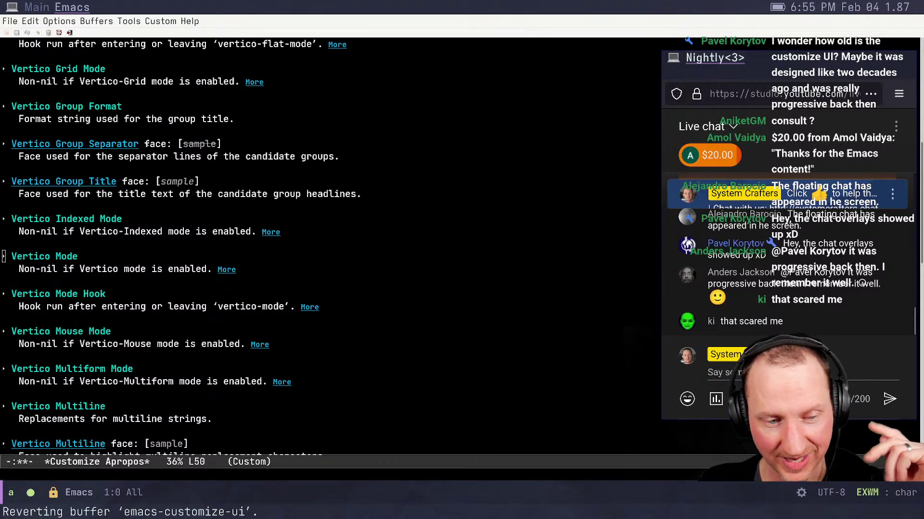
{"action": "key", "text": "Return"}
Toggle Vertico Mode on and save the setting for future sessions
{"action": "key", "text": "Down"}
{"action": "key", "text": "Right"}
{"action": "key", "text": "Right"}
{"action": "key", "text": "Up"}
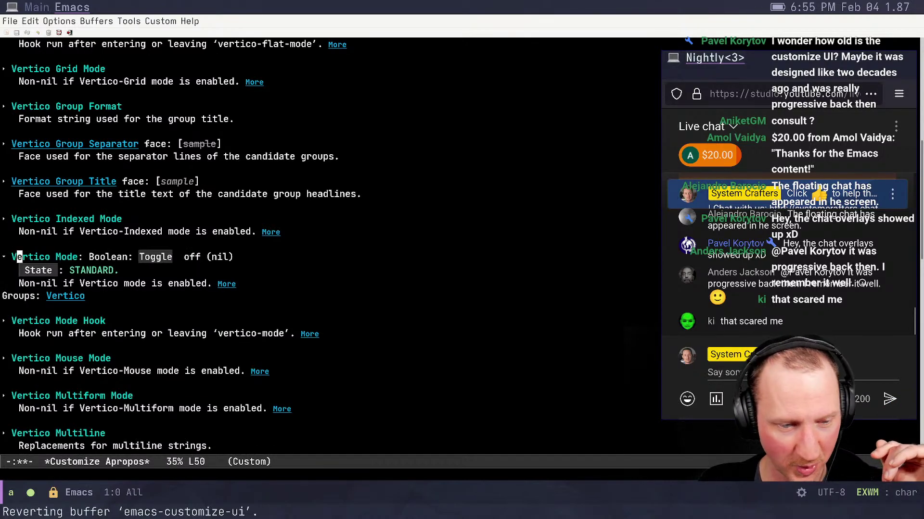
{"action": "key", "text": "Right"}
{"action": "key", "text": "Right"}
{"action": "key", "text": "Right"}
{"action": "key", "text": "Right"}
{"action": "key", "text": "Right"}
{"action": "key", "text": "Right"}
{"action": "key", "text": "Right"}
{"action": "key", "text": "Right"}
{"action": "key", "text": "Right"}
{"action": "key", "text": "Right"}
{"action": "key", "text": "Right"}
{"action": "key", "text": "Right"}
{"action": "key", "text": "Right"}
{"action": "key", "text": "Right"}
{"action": "key", "text": "Right"}
{"action": "key", "text": "Right"}
{"action": "key", "text": "Right"}
{"action": "key", "text": "Right"}
{"action": "key", "text": "Right"}
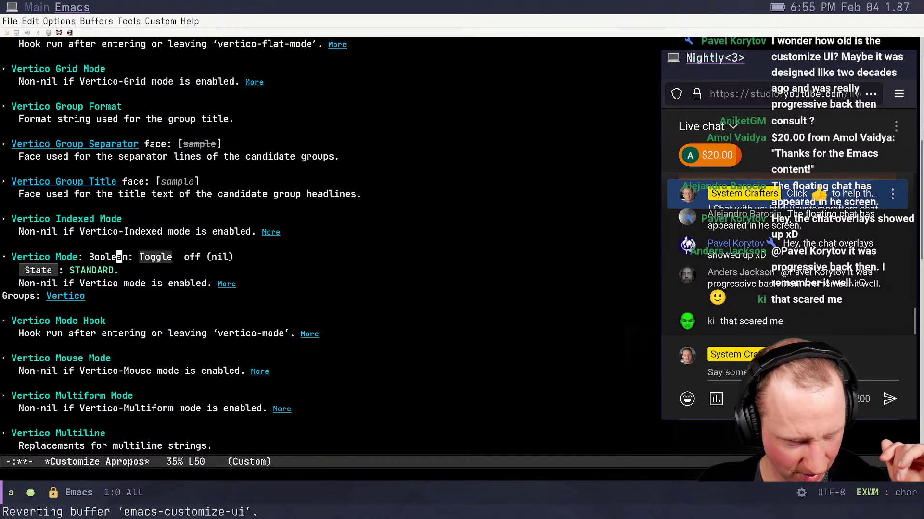
{"action": "key", "text": "Right"}
{"action": "key", "text": "Return"}
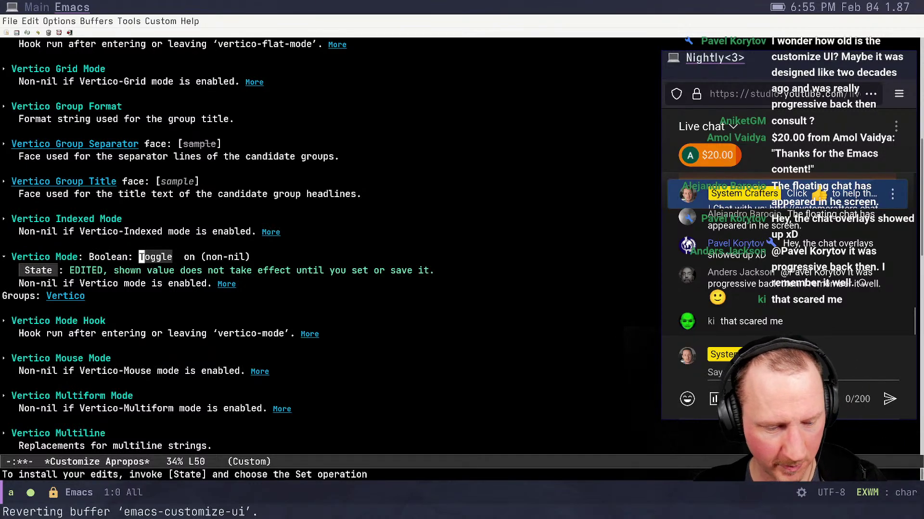
{"action": "key", "text": "ctrl+x"}
{"action": "key", "text": "ctrl+s"}
{"action": "key", "text": "y"}
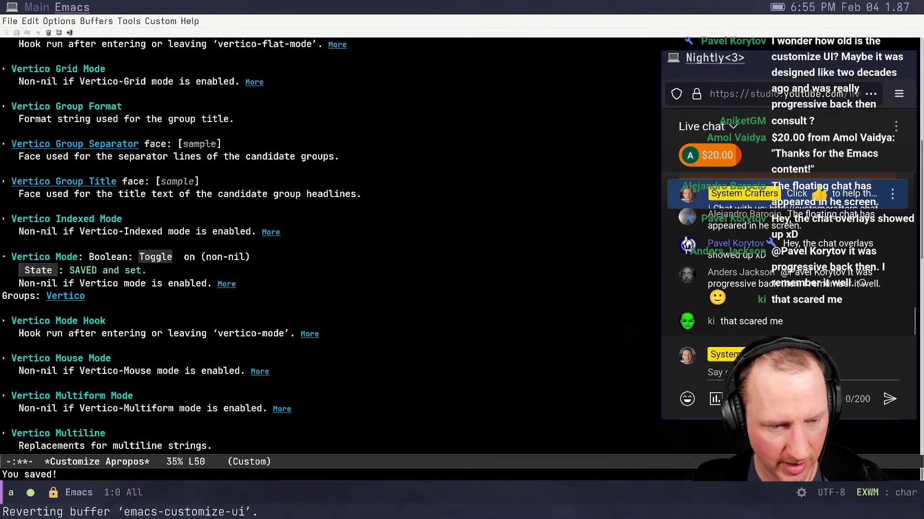
Bring up the command prompt, examine its completion list by moving through the candidates, and cancel it
{"action": "key", "text": "alt+x"}
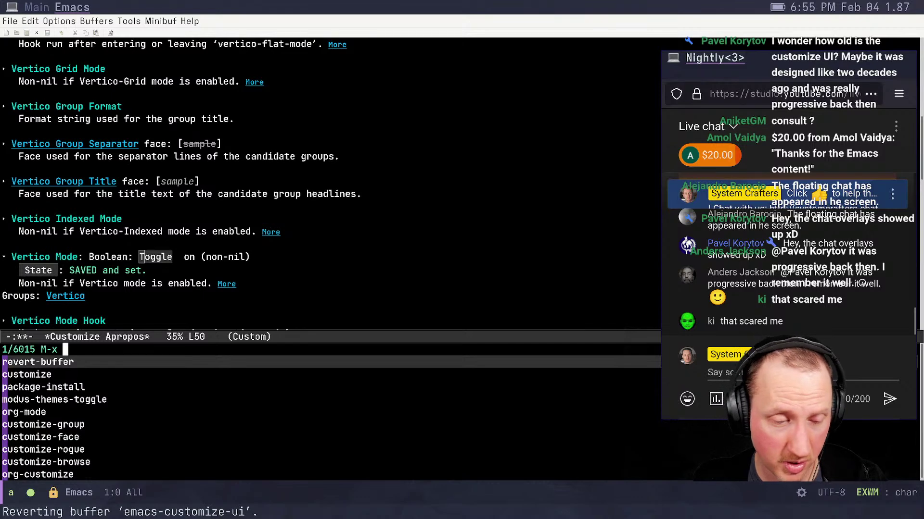
{"action": "key", "text": "Down"}
{"action": "key", "text": "Down"}
{"action": "key", "text": "Down"}
{"action": "key", "text": "Down"}
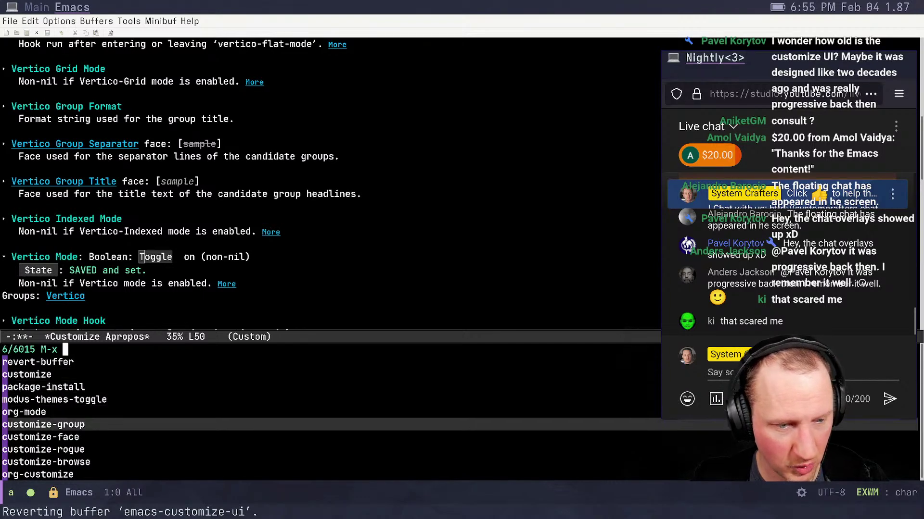
{"action": "key", "text": "Up"}
{"action": "key", "text": "Up"}
{"action": "key", "text": "ctrl+g"}
{"action": "key", "text": "Down"}
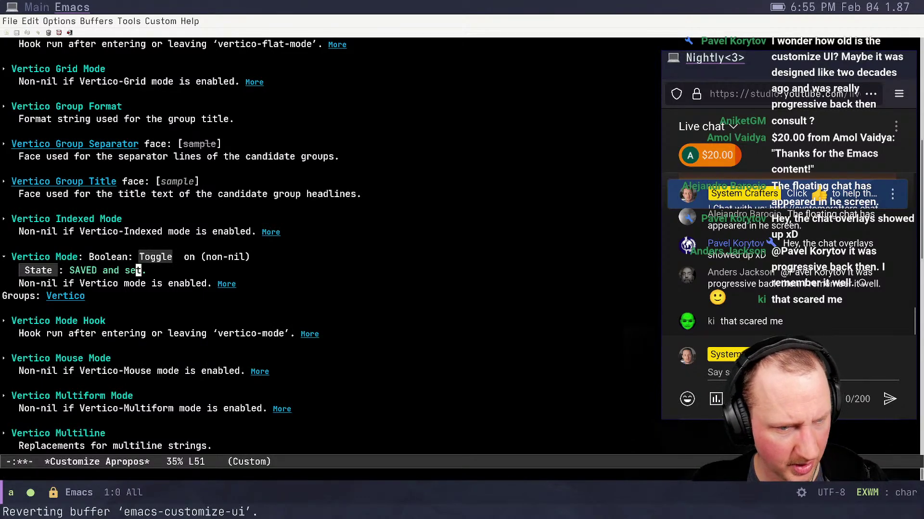
Search the customization settings for marginalia
{"action": "key", "text": "Up"}
{"action": "key", "text": "Up"}
{"action": "key", "text": "Up"}
{"action": "key", "text": "Up"}
{"action": "scroll", "coordinate": [327, 240], "scroll_direction": "up", "scroll_amount": 6}
{"action": "scroll", "coordinate": [327, 241], "scroll_direction": "down", "scroll_amount": 2}
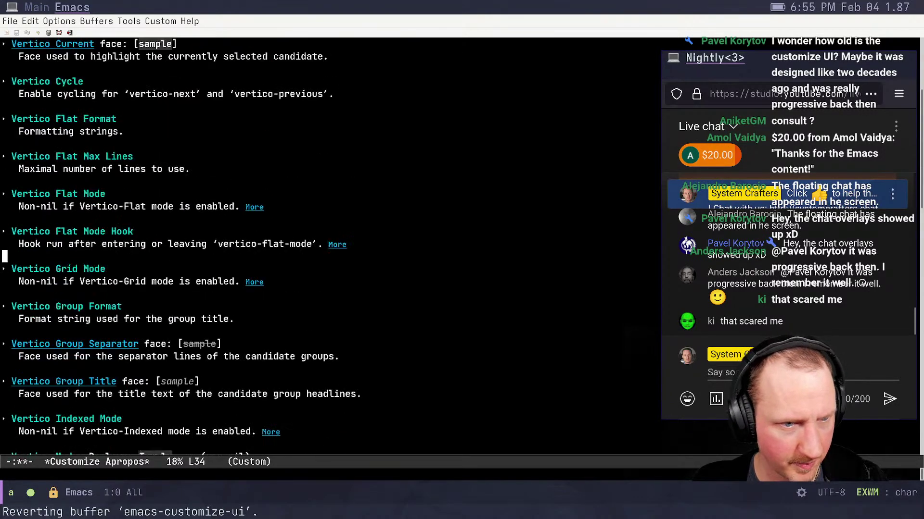
{"action": "scroll", "coordinate": [327, 240], "scroll_direction": "up", "scroll_amount": 3}
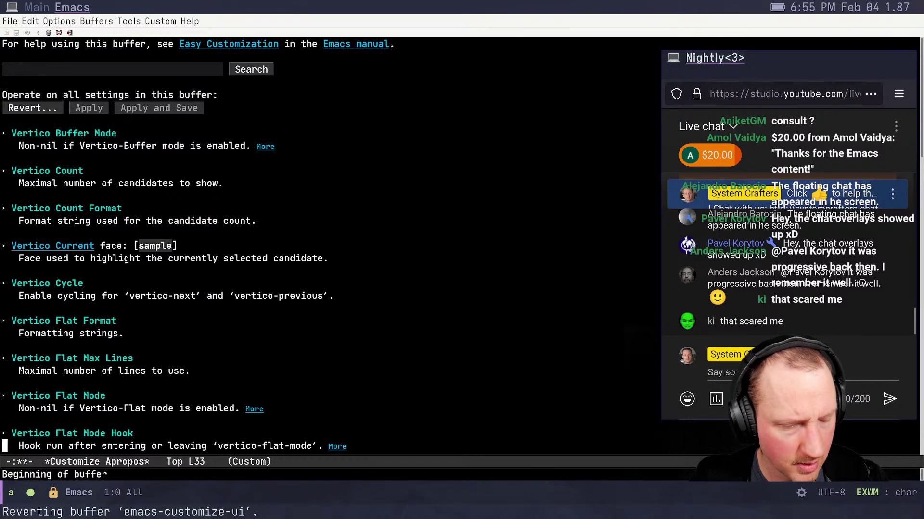
{"action": "key", "text": "Up"}
{"action": "key", "text": "Up"}
{"action": "key", "text": "Up"}
{"action": "key", "text": "Up"}
{"action": "key", "text": "Up"}
{"action": "key", "text": "Up"}
{"action": "key", "text": "Up"}
{"action": "key", "text": "Up"}
{"action": "key", "text": "Up"}
{"action": "key", "text": "Up"}
{"action": "key", "text": "Up"}
{"action": "key", "text": "Up"}
{"action": "key", "text": "Up"}
{"action": "key", "text": "Up"}
{"action": "key", "text": "Up"}
{"action": "key", "text": "Up"}
{"action": "key", "text": "Up"}
{"action": "key", "text": "Up"}
{"action": "key", "text": "Up"}
{"action": "key", "text": "Up"}
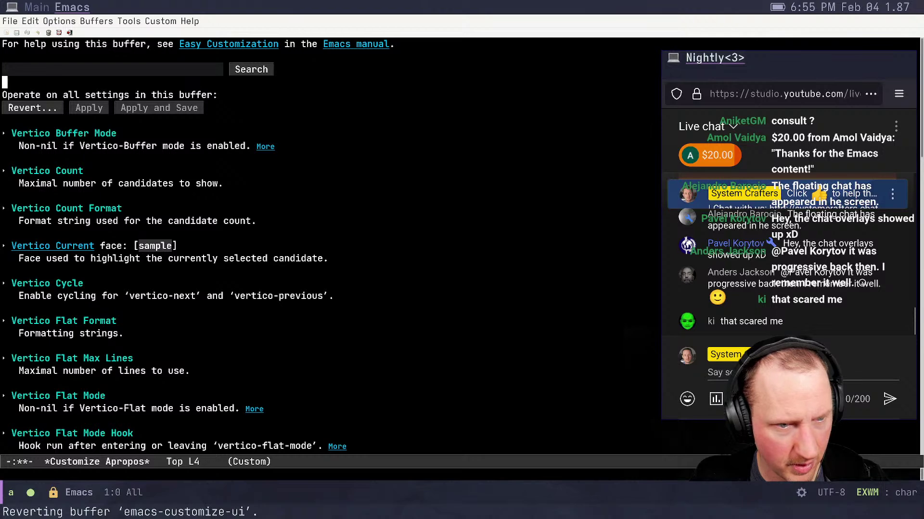
{"action": "key", "text": "Up"}
{"action": "type", "text": "marginalia"}
{"action": "key", "text": "Return"}
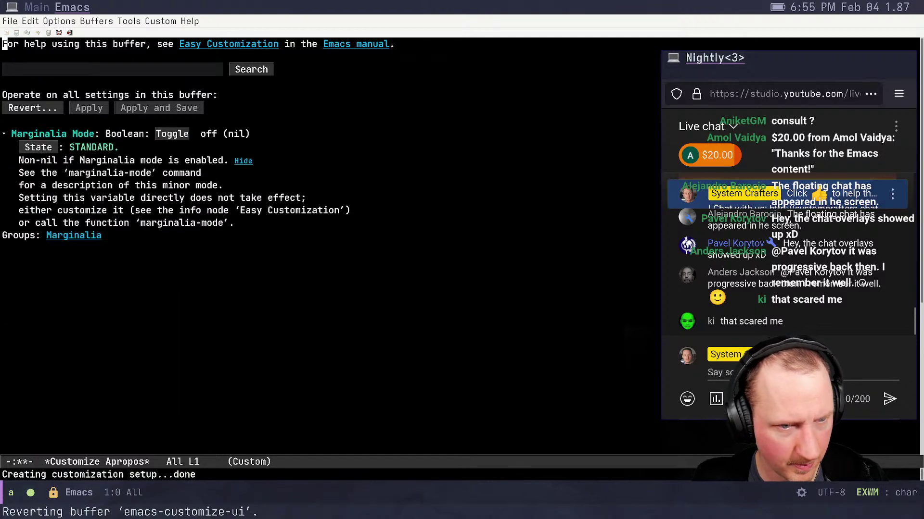
Toggle Marginalia Mode on and save the setting for future sessions
{"action": "key", "text": "Down"}
{"action": "key", "text": "Down"}
{"action": "key", "text": "Down"}
{"action": "key", "text": "Down"}
{"action": "key", "text": "Down"}
{"action": "key", "text": "Down"}
{"action": "key", "text": "Down"}
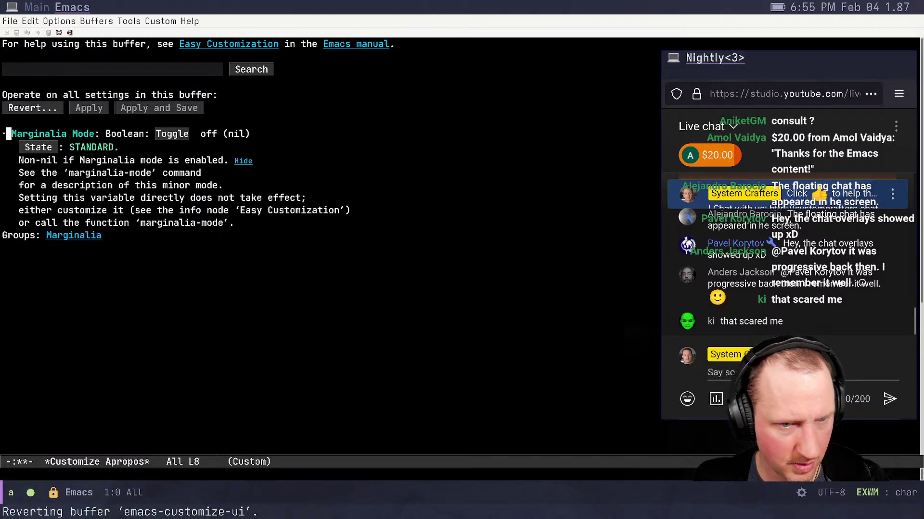
{"action": "key", "text": "ctrl+s"}
{"action": "type", "text": "tog"}
{"action": "key", "text": "Return"}
{"action": "key", "text": "Return"}
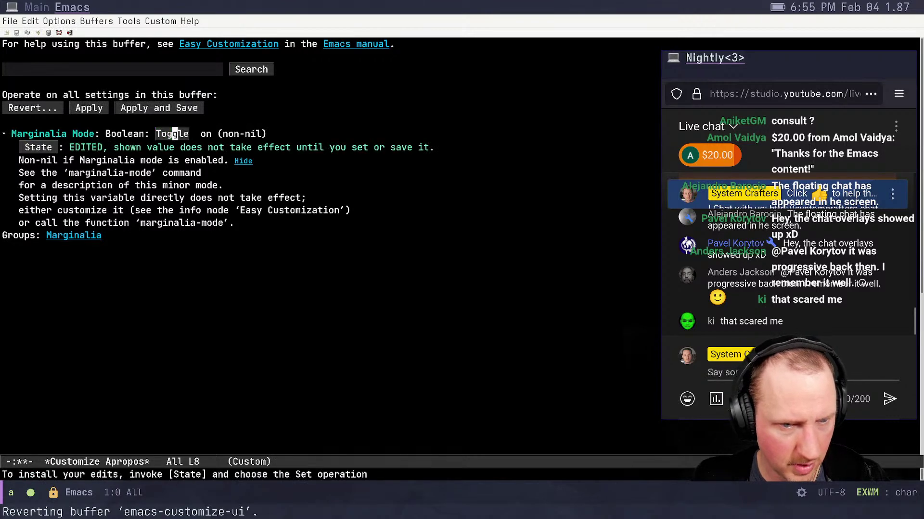
{"action": "key", "text": "ctrl+x"}
{"action": "key", "text": "ctrl+s"}
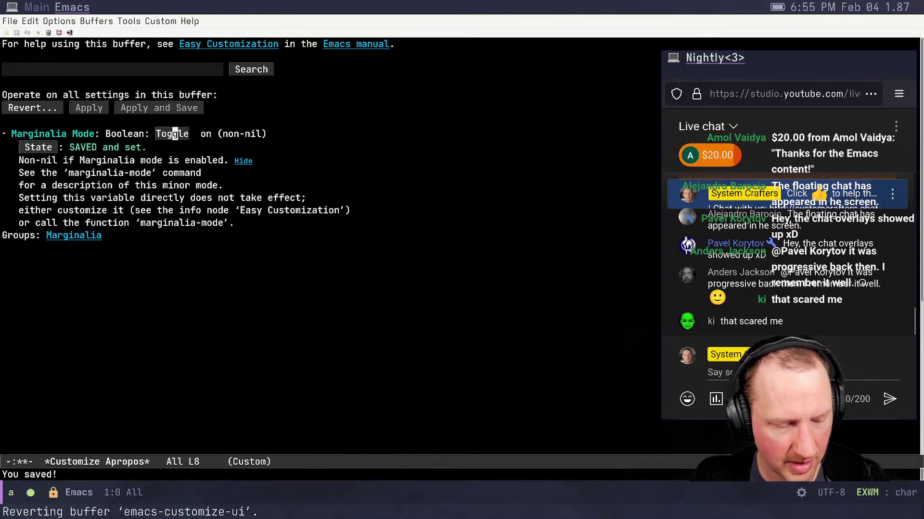
Bring up the command prompt to check the annotations beside the completion candidates, and cancel it
{"action": "key", "text": "alt+x"}
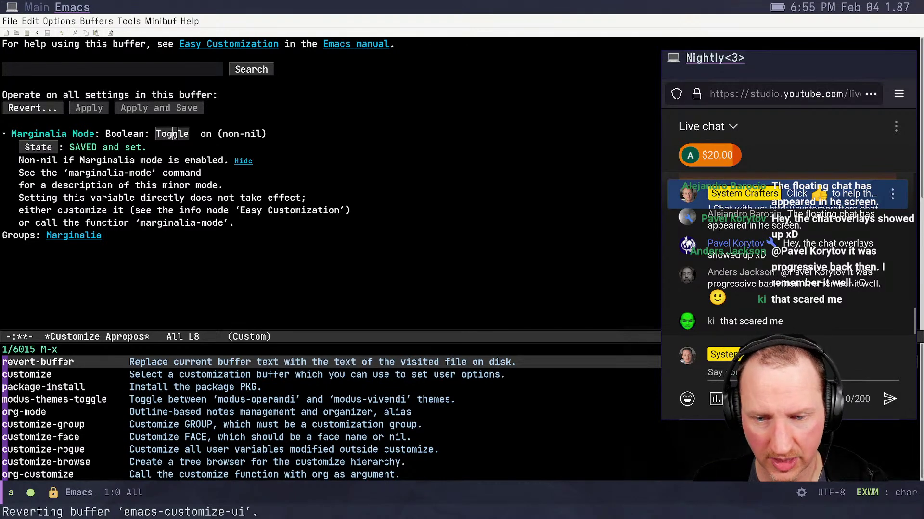
{"action": "key", "text": "ctrl+g"}
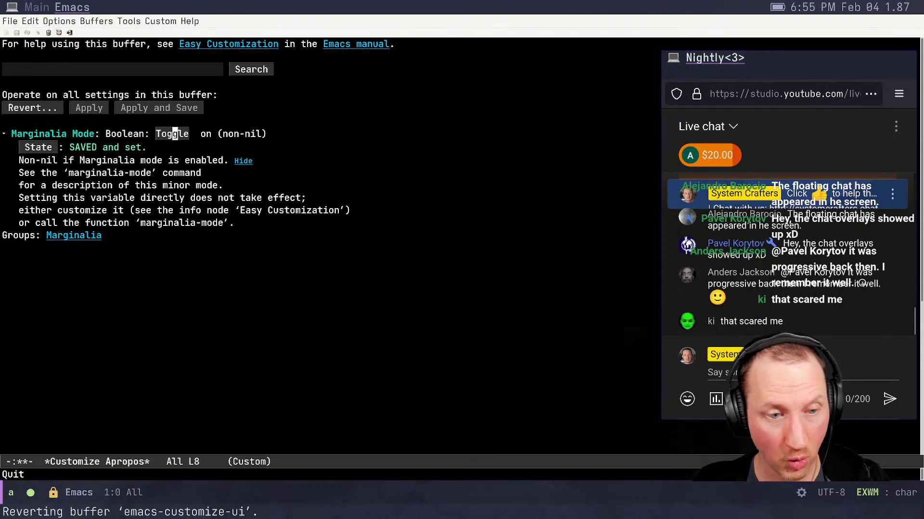
{"action": "key", "text": "Left"}
{"action": "key", "text": "Left"}
{"action": "key", "text": "Left"}
{"action": "key", "text": "Left"}
{"action": "key", "text": "Left"}
{"action": "key", "text": "Left"}
{"action": "key", "text": "Left"}
{"action": "key", "text": "Left"}
{"action": "key", "text": "Left"}
{"action": "key", "text": "Left"}
{"action": "key", "text": "Left"}
{"action": "key", "text": "Left"}
{"action": "key", "text": "Left"}
{"action": "key", "text": "Left"}
{"action": "key", "text": "Left"}
{"action": "key", "text": "Left"}
{"action": "key", "text": "Left"}
{"action": "key", "text": "Left"}
{"action": "key", "text": "Left"}
{"action": "key", "text": "Left"}
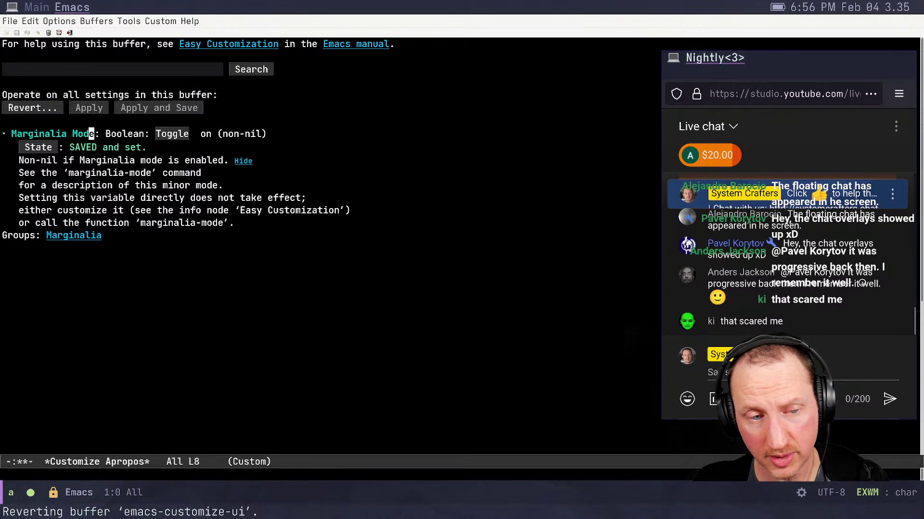
{"action": "key", "text": "Right"}
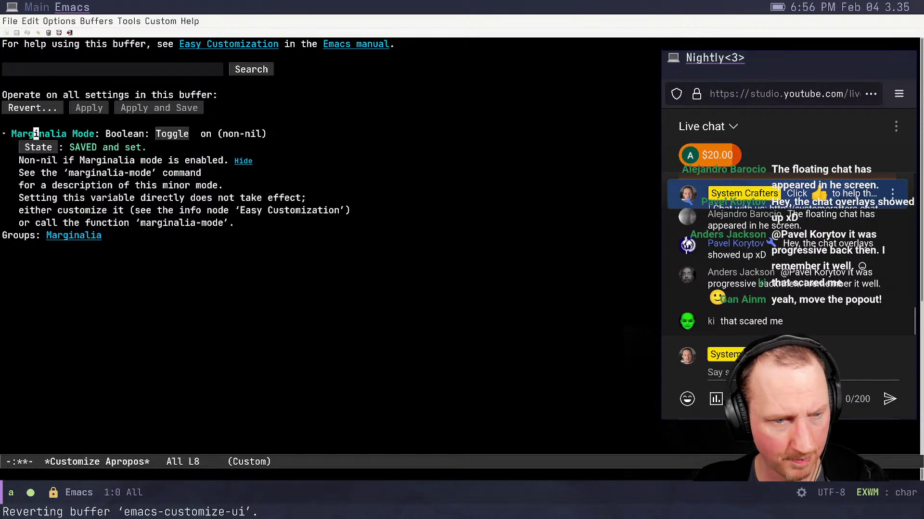
{"action": "key", "text": "Left"}
{"action": "key", "text": "Up"}
{"action": "key", "text": "Left"}
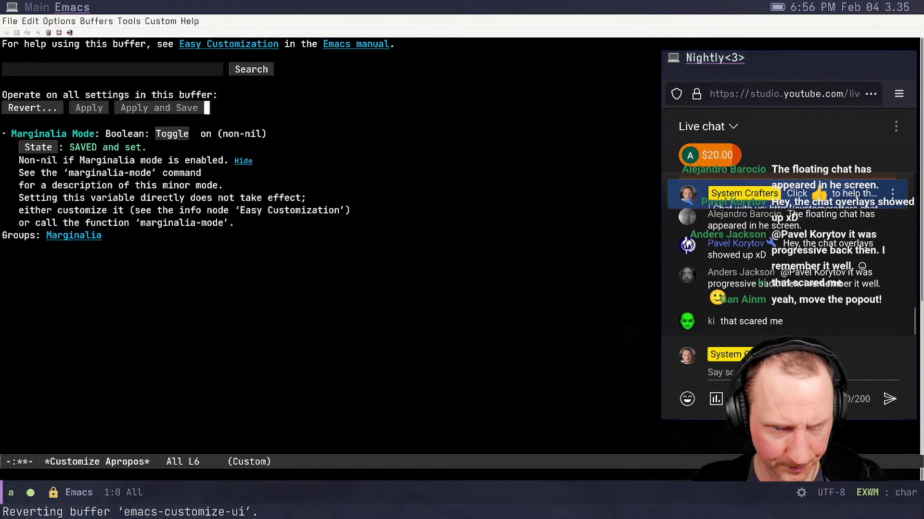
{"action": "key", "text": "Down"}
{"action": "key", "text": "Up"}
{"action": "key", "text": "Up"}
{"action": "key", "text": "Down"}
{"action": "key", "text": "Down"}
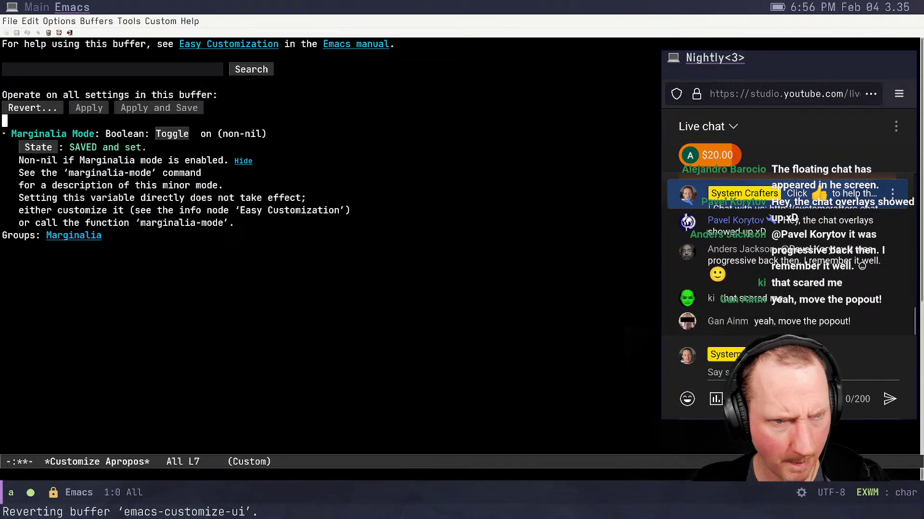
Close the marginalia search results and return to the Environment customization group
{"action": "key", "text": "Up"}
{"action": "key", "text": "Up"}
{"action": "key", "text": "Down"}
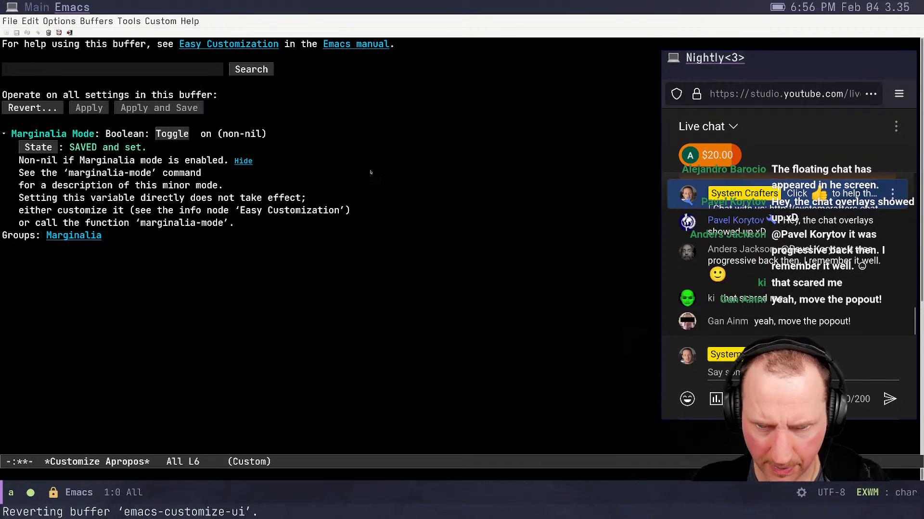
{"action": "key", "text": "q"}
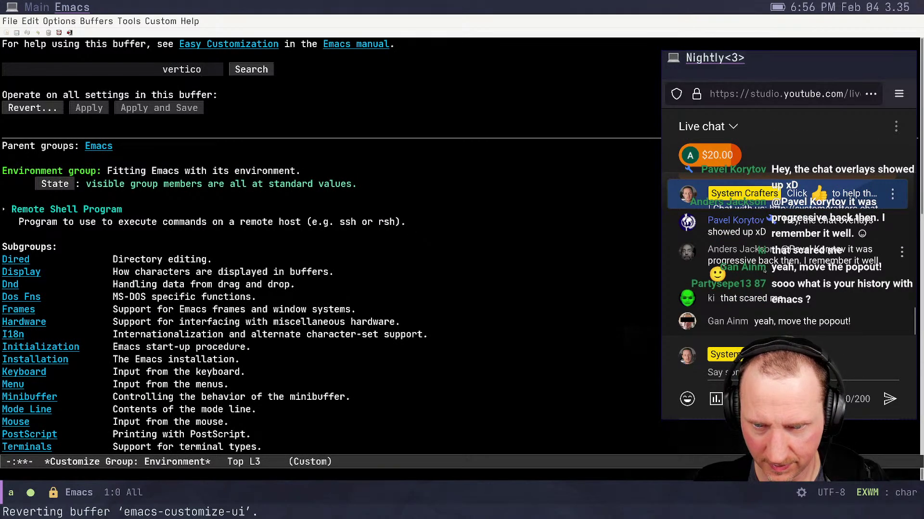
Move the live chat popout window slightly upward and return focus to Emacs
{"action": "left_click_drag", "start_coordinate": [765, 271], "coordinate": [753, 219]}
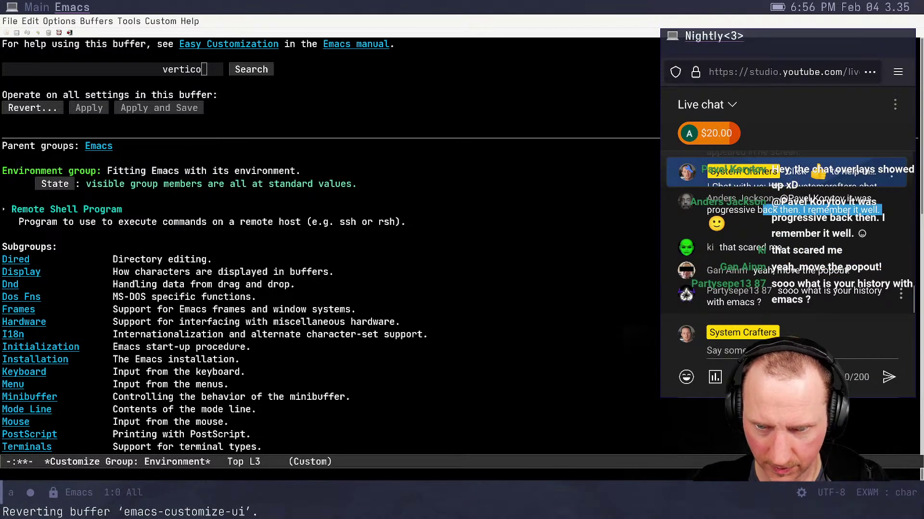
{"action": "left_click", "coordinate": [788, 300]}
{"action": "left_click", "coordinate": [538, 265]}
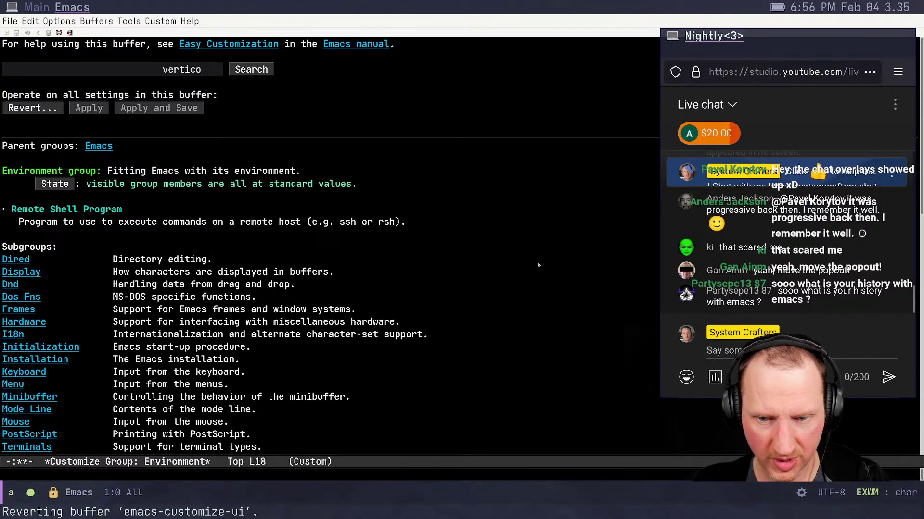
Examine the Environment group's list of subgroups down to its last entry, X
{"action": "key", "text": "Down"}
{"action": "key", "text": "Down"}
{"action": "key", "text": "Down"}
{"action": "key", "text": "Down"}
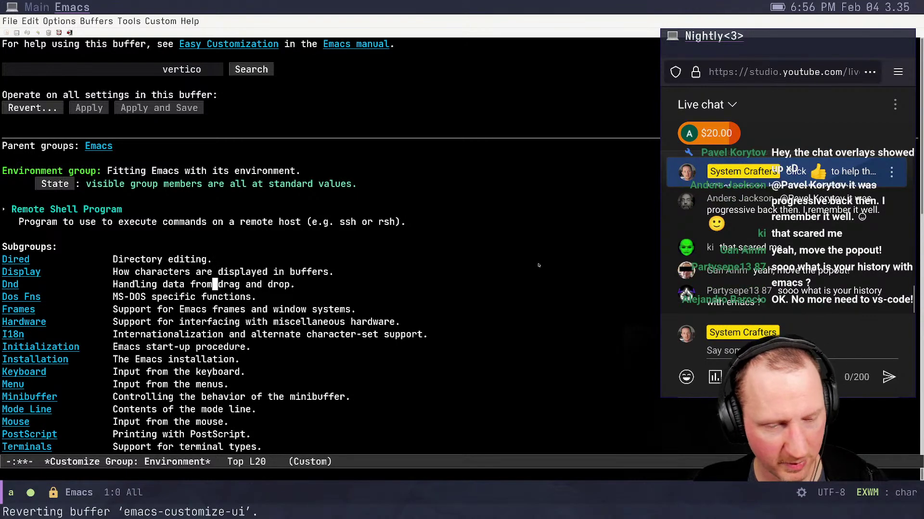
{"action": "key", "text": "Down"}
{"action": "key", "text": "Down"}
{"action": "key", "text": "Down"}
{"action": "key", "text": "Down"}
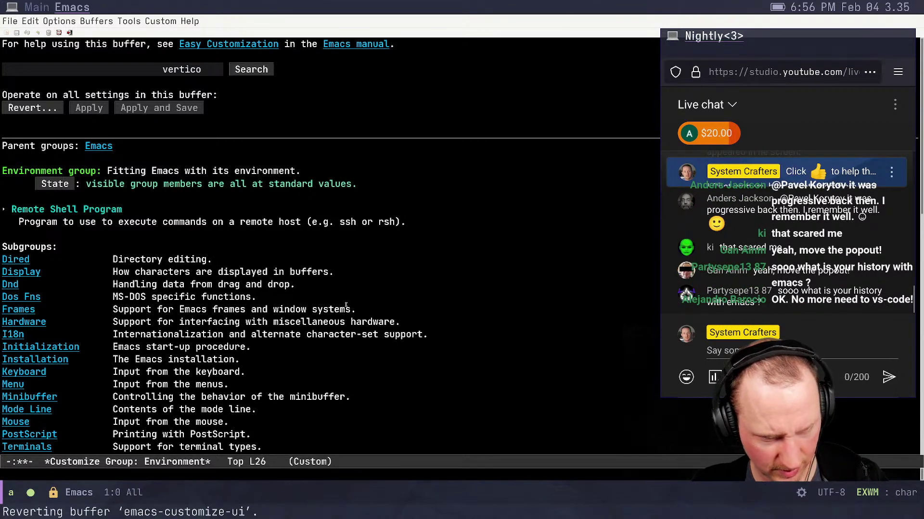
{"action": "scroll", "coordinate": [156, 280], "scroll_direction": "down", "scroll_amount": 3}
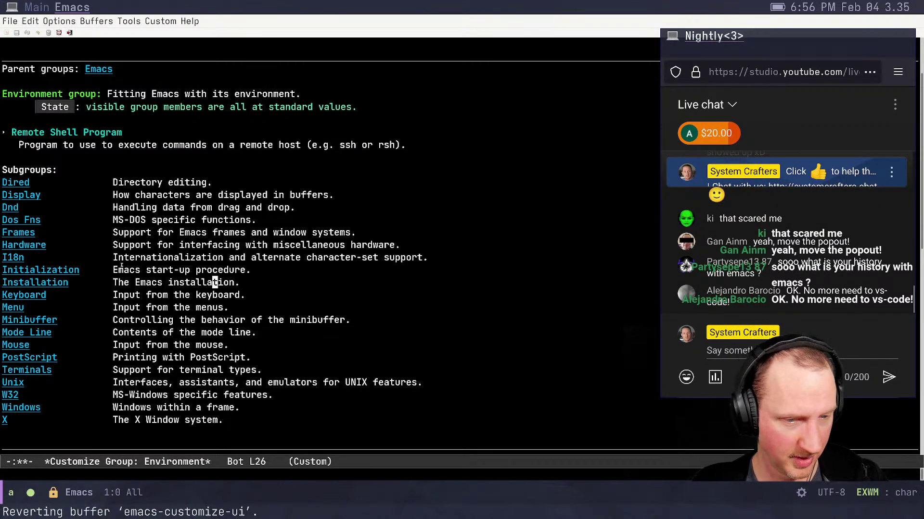
{"action": "scroll", "coordinate": [121, 265], "scroll_direction": "down", "scroll_amount": 1}
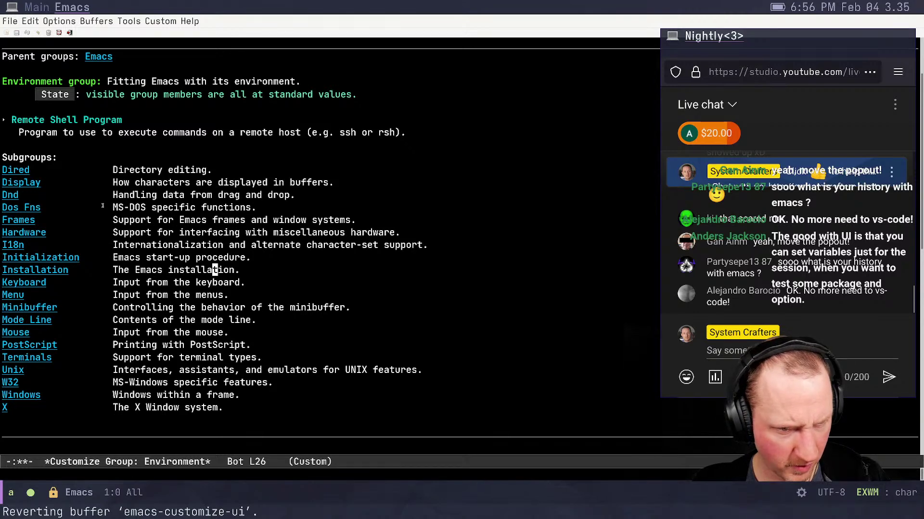
Run the search for vertico again from the Environment group's search field
{"action": "scroll", "coordinate": [102, 206], "scroll_direction": "up", "scroll_amount": 3}
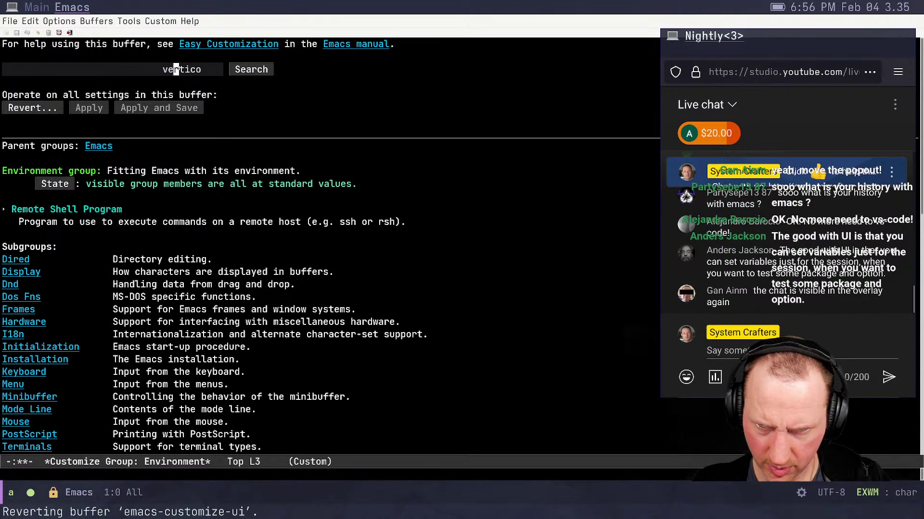
{"action": "key", "text": "Return"}
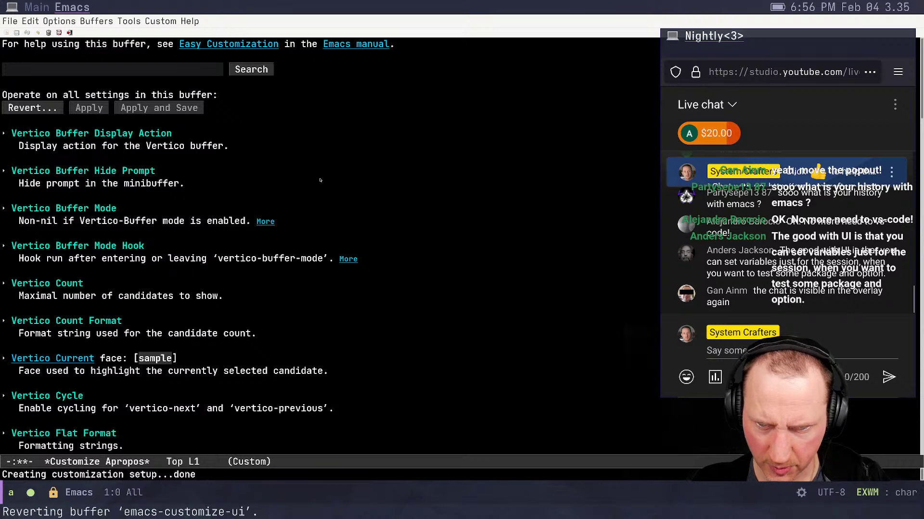
Close the live chat popout window that covers part of Emacs
{"action": "triple_click", "coordinate": [755, 228]}
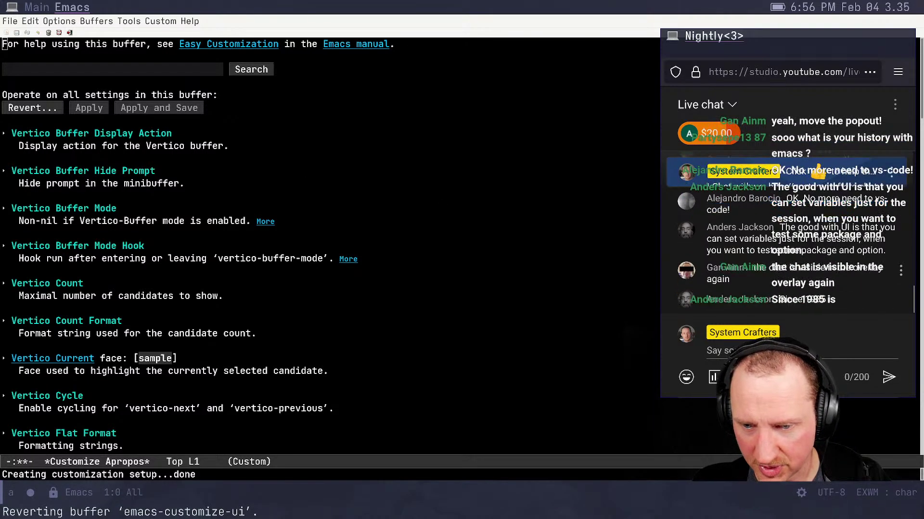
{"action": "left_click", "coordinate": [770, 350]}
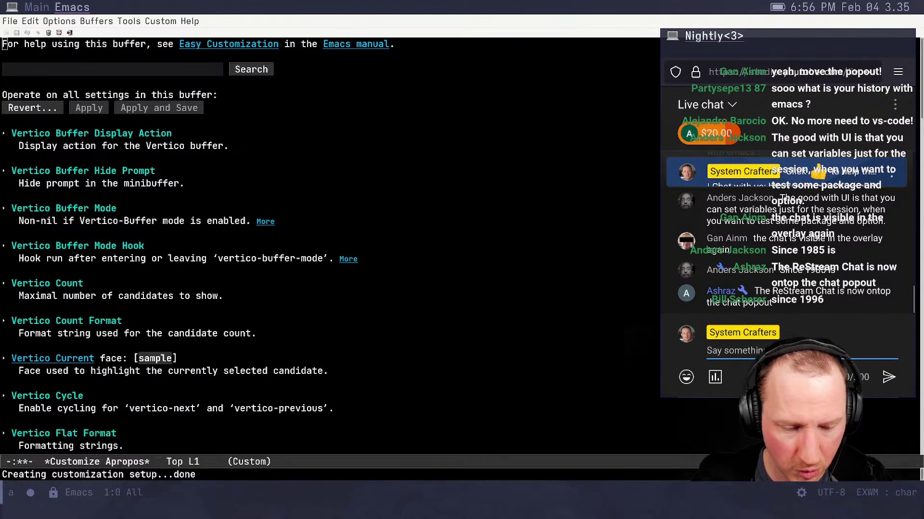
{"action": "key", "text": "ctrl+w"}
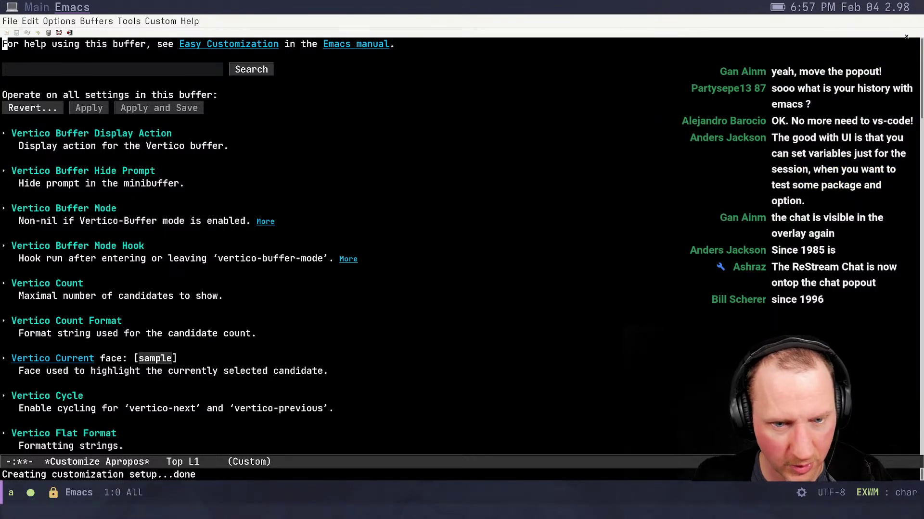
Examine the Vertico search results from Vertico Buffer Display Action down to the Vertico and Vertico Faces groups at the end
{"action": "left_click", "coordinate": [610, 156]}
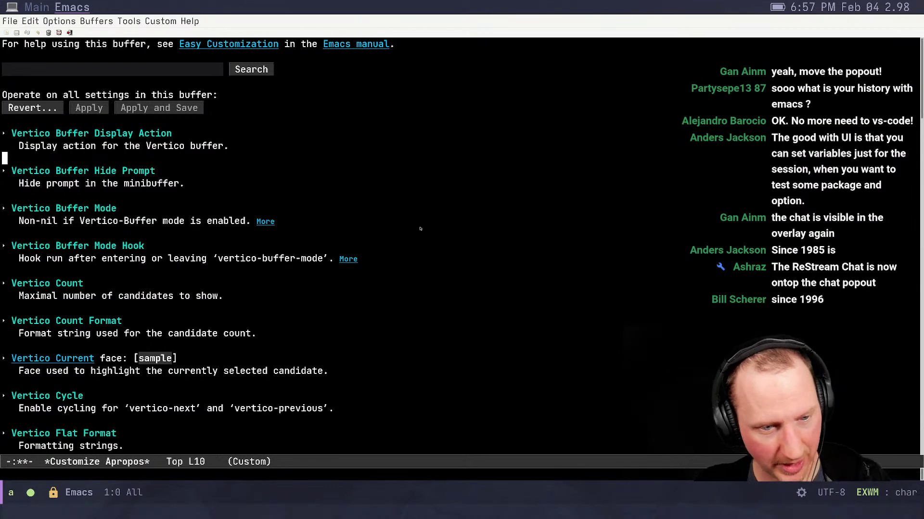
{"action": "key", "text": "Down"}
{"action": "key", "text": "Down"}
{"action": "key", "text": "Down"}
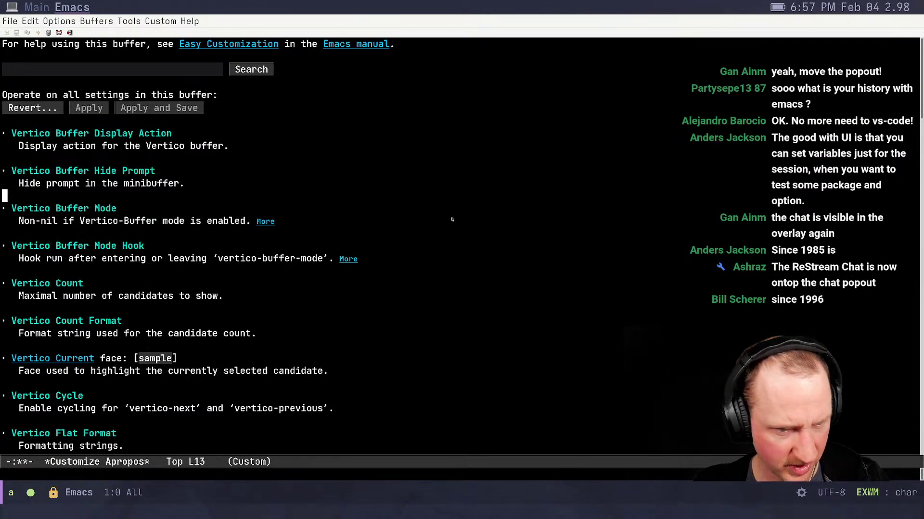
{"action": "key", "text": "Down"}
{"action": "key", "text": "Down"}
{"action": "key", "text": "Down"}
{"action": "key", "text": "Down"}
{"action": "key", "text": "Down"}
{"action": "key", "text": "Down"}
{"action": "key", "text": "Down"}
{"action": "key", "text": "Down"}
{"action": "key", "text": "Down"}
{"action": "key", "text": "Down"}
{"action": "key", "text": "Down"}
{"action": "key", "text": "Down"}
{"action": "key", "text": "Down"}
{"action": "key", "text": "Down"}
{"action": "key", "text": "Down"}
{"action": "key", "text": "Down"}
{"action": "key", "text": "Down"}
{"action": "key", "text": "Down"}
{"action": "key", "text": "Down"}
{"action": "key", "text": "Down"}
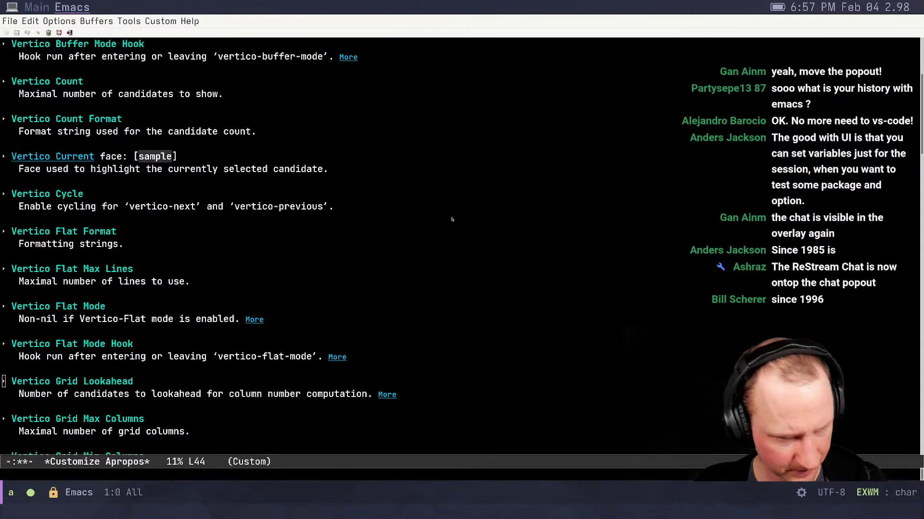
{"action": "key", "text": "Down"}
{"action": "key", "text": "Down"}
{"action": "key", "text": "Down"}
{"action": "key", "text": "Down"}
{"action": "key", "text": "Down"}
{"action": "key", "text": "Down"}
{"action": "key", "text": "Down"}
{"action": "key", "text": "Down"}
{"action": "key", "text": "Down"}
{"action": "key", "text": "Down"}
{"action": "key", "text": "Down"}
{"action": "key", "text": "Down"}
{"action": "key", "text": "Down"}
{"action": "key", "text": "Down"}
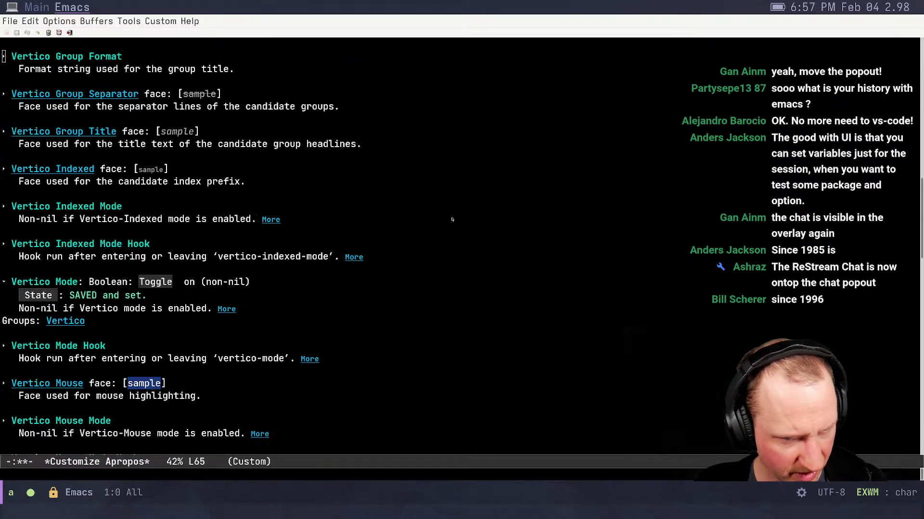
{"action": "key", "text": "Down"}
{"action": "key", "text": "Down"}
{"action": "key", "text": "Down"}
{"action": "key", "text": "Down"}
{"action": "key", "text": "Down"}
{"action": "key", "text": "Down"}
{"action": "key", "text": "Down"}
{"action": "key", "text": "Down"}
{"action": "key", "text": "Down"}
{"action": "key", "text": "Down"}
{"action": "key", "text": "Down"}
{"action": "key", "text": "Down"}
{"action": "key", "text": "Down"}
{"action": "key", "text": "Down"}
{"action": "key", "text": "Down"}
{"action": "key", "text": "Down"}
{"action": "key", "text": "Down"}
{"action": "key", "text": "Down"}
{"action": "key", "text": "Down"}
{"action": "key", "text": "Down"}
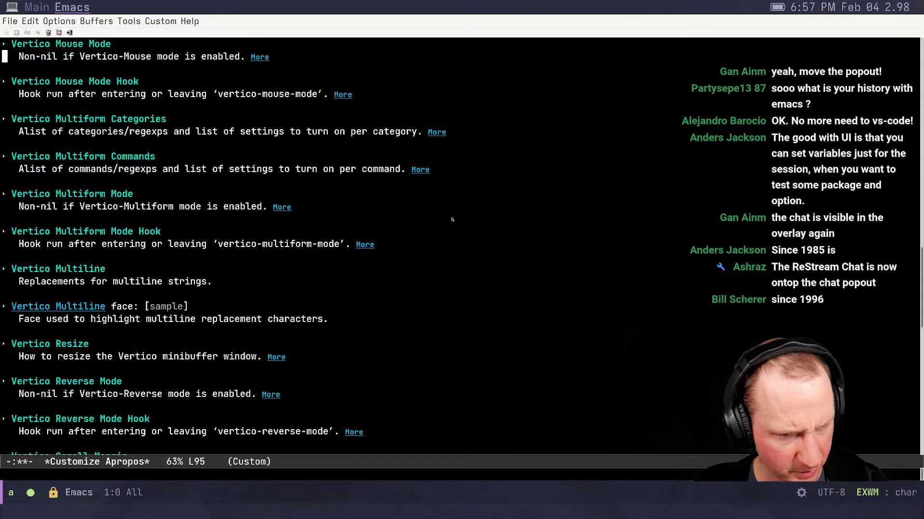
{"action": "key", "text": "Down"}
{"action": "key", "text": "Down"}
{"action": "key", "text": "Down"}
{"action": "key", "text": "Down"}
{"action": "key", "text": "Down"}
{"action": "key", "text": "Down"}
{"action": "key", "text": "Down"}
{"action": "key", "text": "Down"}
{"action": "key", "text": "Down"}
{"action": "key", "text": "Down"}
{"action": "key", "text": "Down"}
{"action": "key", "text": "Down"}
{"action": "key", "text": "Down"}
{"action": "key", "text": "Down"}
{"action": "key", "text": "Down"}
{"action": "key", "text": "Down"}
{"action": "key", "text": "Down"}
{"action": "key", "text": "Down"}
{"action": "key", "text": "Down"}
{"action": "key", "text": "Down"}
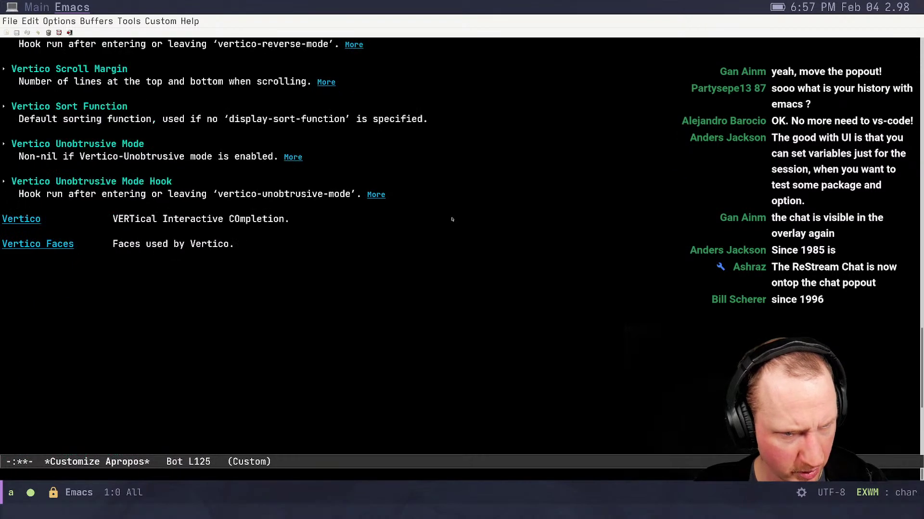
Review the Vertico search results back up to the first setting
{"action": "key", "text": "Up"}
{"action": "key", "text": "Up"}
{"action": "key", "text": "Up"}
{"action": "key", "text": "Up"}
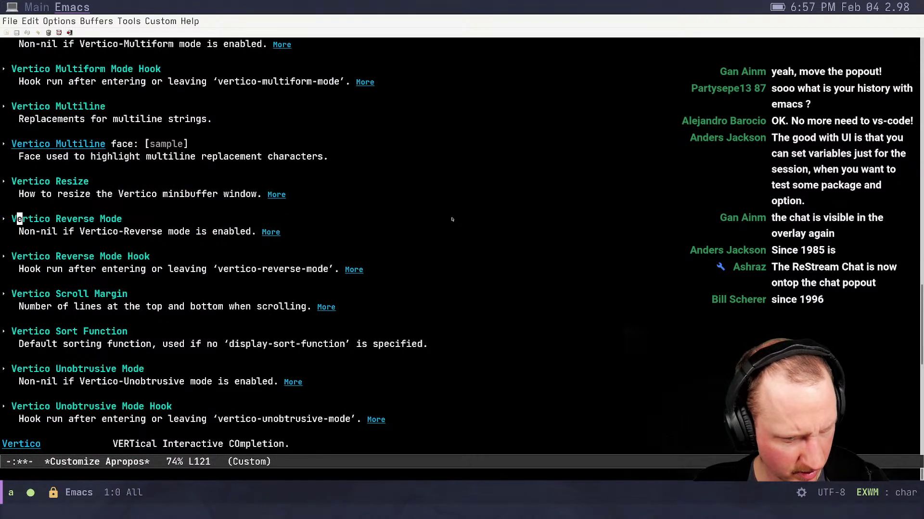
{"action": "key", "text": "Up"}
{"action": "key", "text": "Up"}
{"action": "key", "text": "Up"}
{"action": "key", "text": "Page_Up"}
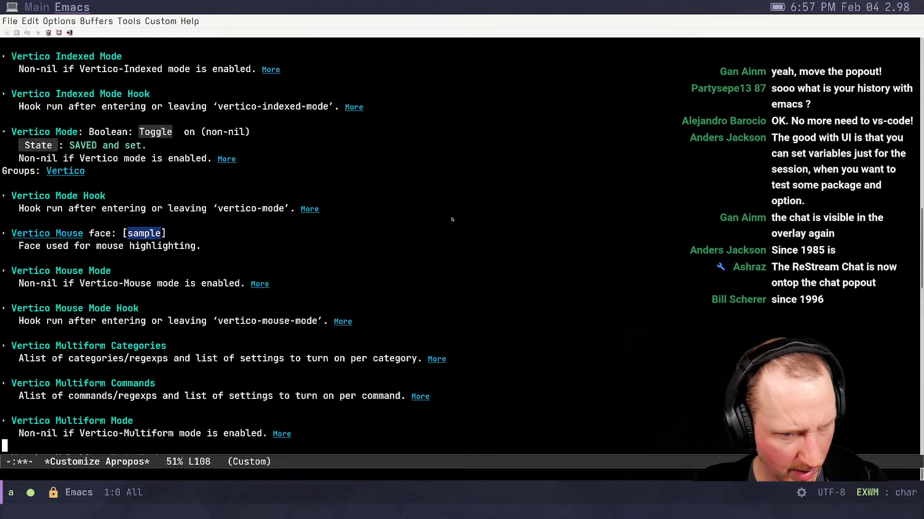
{"action": "key", "text": "Page_Up"}
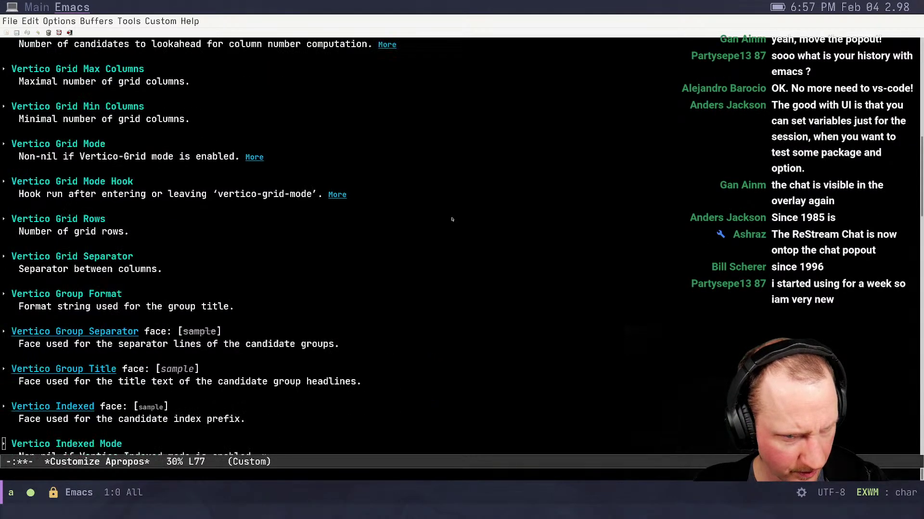
{"action": "key", "text": "Page_Up"}
{"action": "key", "text": "Page_Up"}
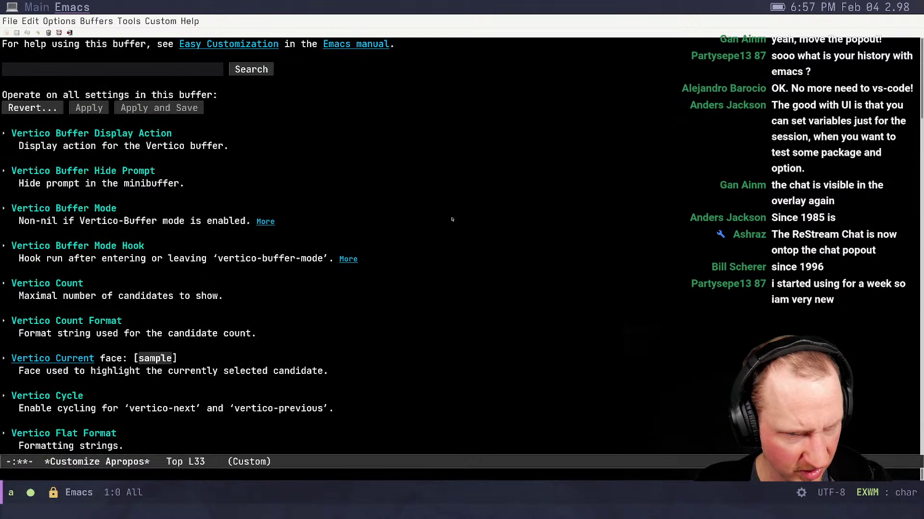
Open the Vertico customization group listed at the end of the search results
{"action": "key", "text": "Page_Down"}
{"action": "key", "text": "Page_Down"}
{"action": "key", "text": "Down"}
{"action": "key", "text": "Down"}
{"action": "key", "text": "Down"}
{"action": "key", "text": "Down"}
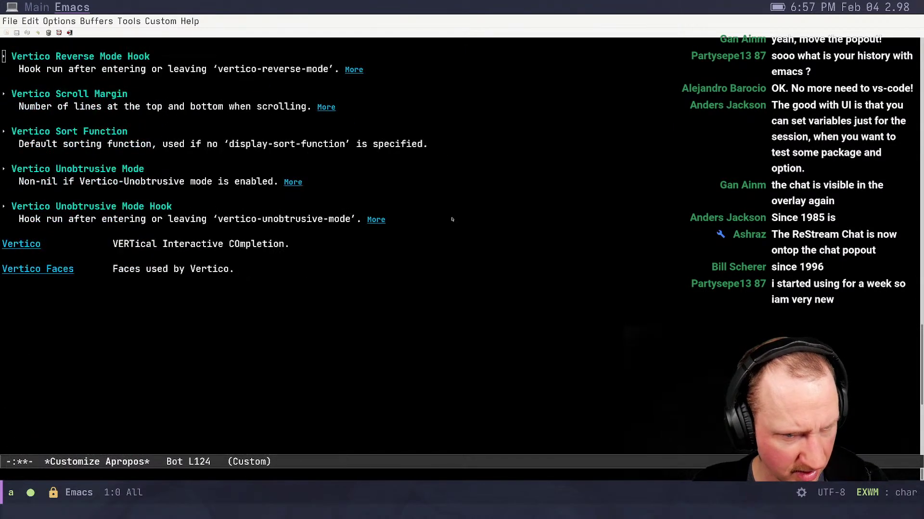
{"action": "key", "text": "Down"}
{"action": "key", "text": "Down"}
{"action": "key", "text": "Down"}
{"action": "key", "text": "Down"}
{"action": "key", "text": "Down"}
{"action": "key", "text": "Down"}
{"action": "key", "text": "Down"}
{"action": "key", "text": "Down"}
{"action": "key", "text": "Down"}
{"action": "key", "text": "Down"}
{"action": "key", "text": "Down"}
{"action": "key", "text": "Down"}
{"action": "key", "text": "Return"}
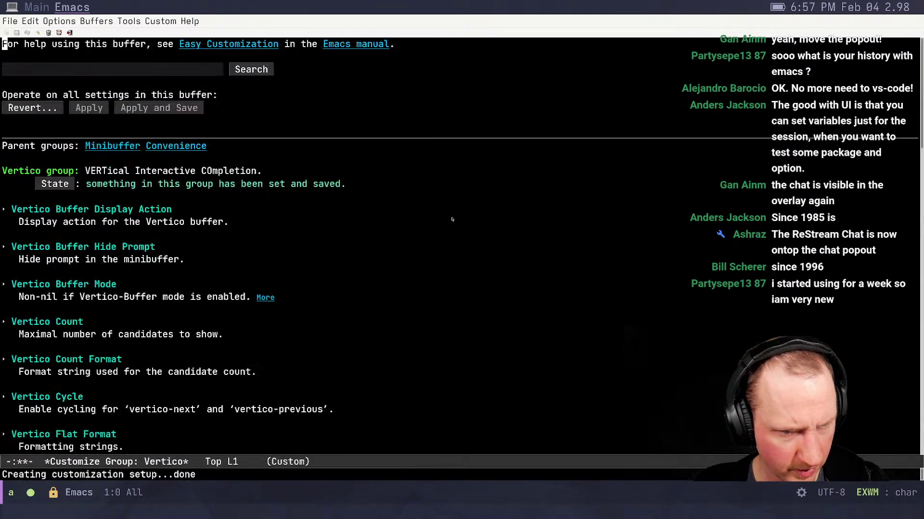
Expand the Vertico Count setting in the Vertico group and check the length of the M-x candidate list
{"action": "key", "text": "Down"}
{"action": "key", "text": "Down"}
{"action": "key", "text": "Down"}
{"action": "key", "text": "Down"}
{"action": "key", "text": "Down"}
{"action": "key", "text": "Down"}
{"action": "key", "text": "Down"}
{"action": "key", "text": "Down"}
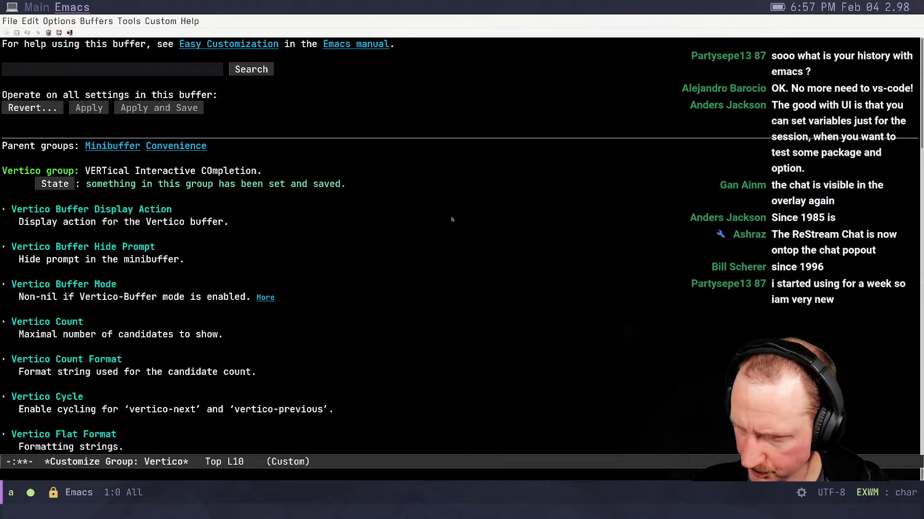
{"action": "key", "text": "Down"}
{"action": "key", "text": "Down"}
{"action": "key", "text": "Down"}
{"action": "key", "text": "Down"}
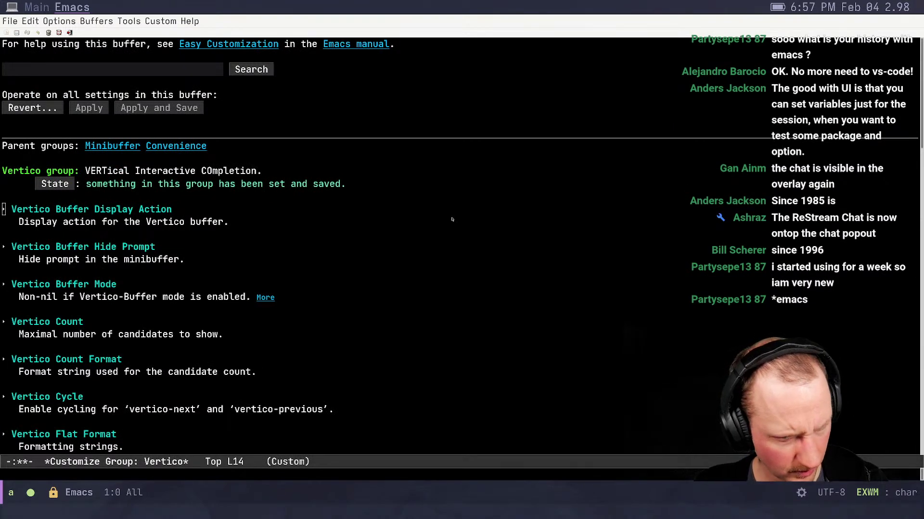
{"action": "key", "text": "Down"}
{"action": "key", "text": "Down"}
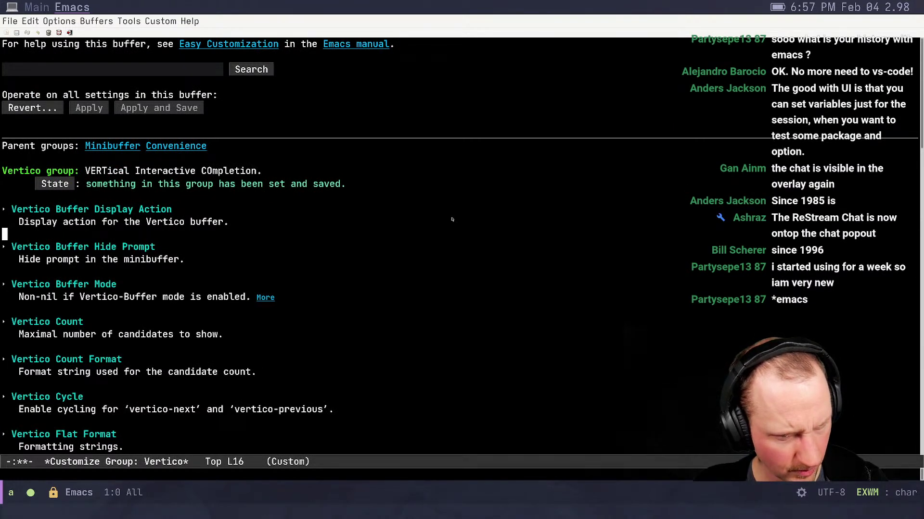
{"action": "key", "text": "Down"}
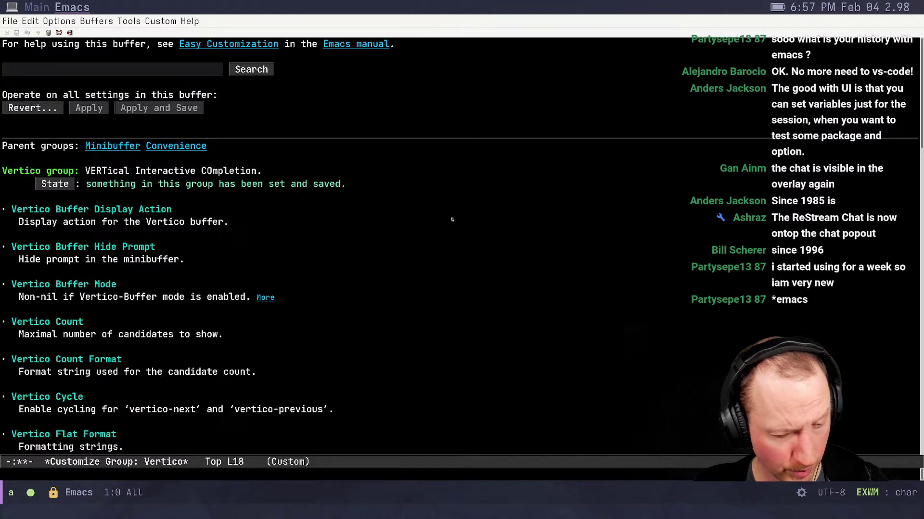
{"action": "key", "text": "Down"}
{"action": "key", "text": "Down"}
{"action": "key", "text": "Down"}
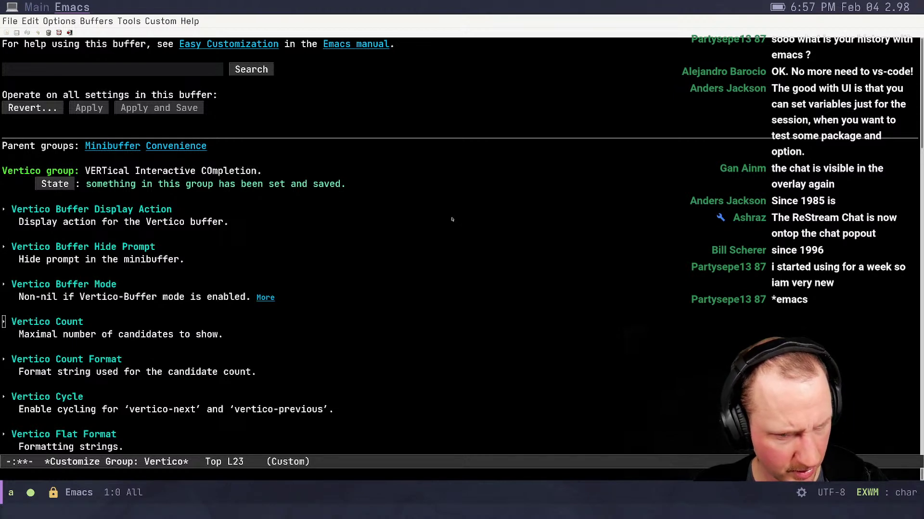
{"action": "key", "text": "Return"}
{"action": "key", "text": "alt+x"}
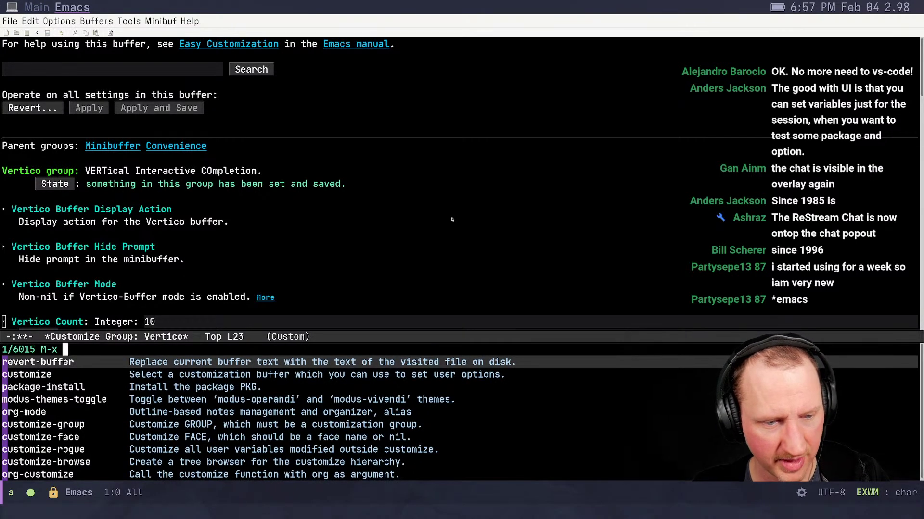
{"action": "key", "text": "ctrl+g"}
Set Vertico Count to 7, save all settings in the buffer, and check the M-x candidate list
{"action": "key", "text": "ctrl+e"}
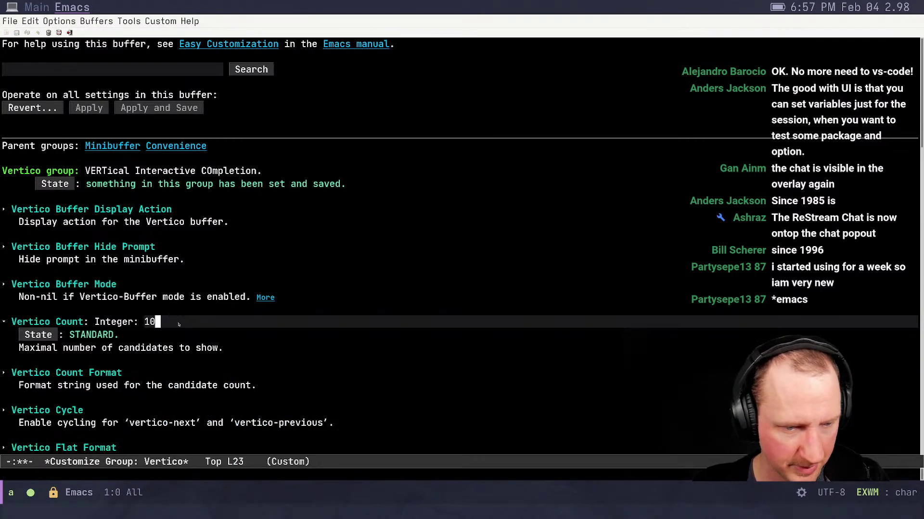
{"action": "key", "text": "BackSpace"}
{"action": "key", "text": "BackSpace"}
{"action": "type", "text": "7"}
{"action": "key", "text": "ctrl+x"}
{"action": "key", "text": "ctrl+s"}
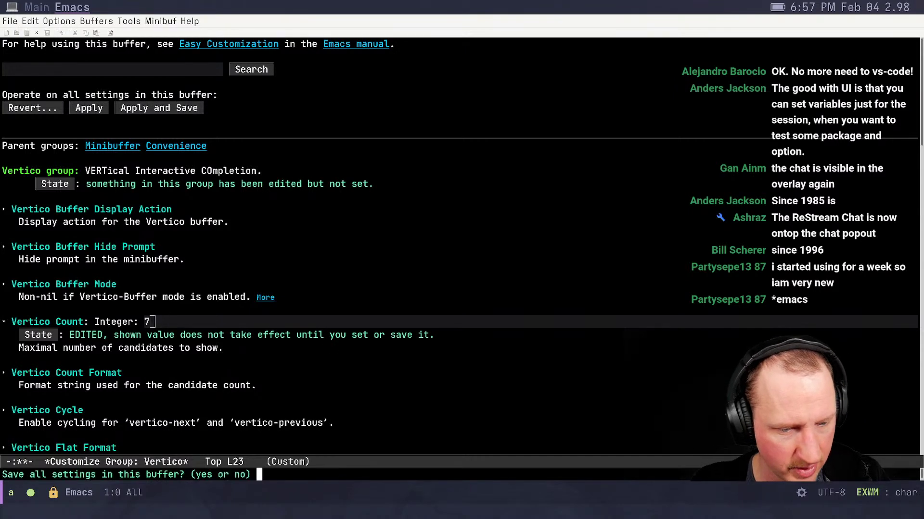
{"action": "type", "text": "yes"}
{"action": "key", "text": "Return"}
{"action": "key", "text": "alt+x"}
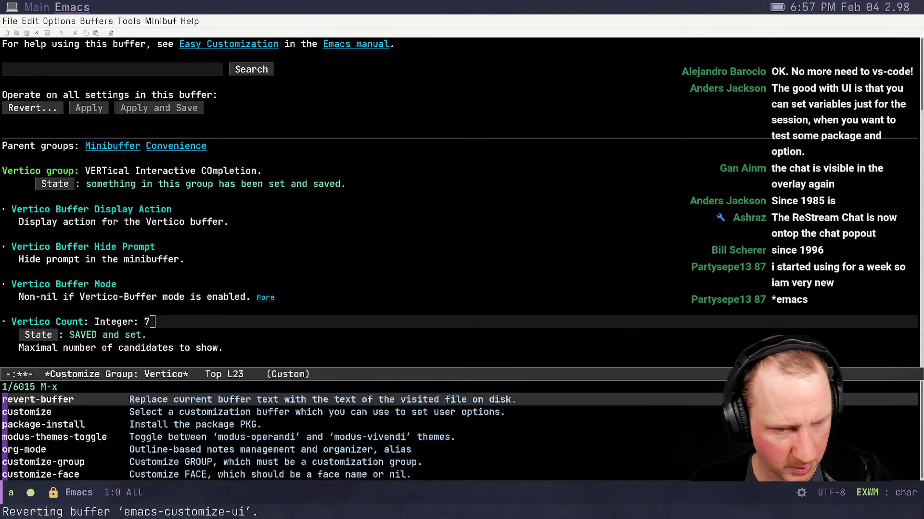
{"action": "key", "text": "ctrl+g"}
Expand the Vertico Cycle setting in the Vertico group
{"action": "key", "text": "ctrl+n"}
{"action": "key", "text": "ctrl+n"}
{"action": "key", "text": "ctrl+n"}
{"action": "key", "text": "ctrl+n"}
{"action": "key", "text": "ctrl+n"}
{"action": "key", "text": "ctrl+n"}
{"action": "key", "text": "ctrl+n"}
{"action": "key", "text": "ctrl+n"}
{"action": "key", "text": "ctrl+n"}
{"action": "key", "text": "ctrl+n"}
{"action": "key", "text": "ctrl+n"}
{"action": "key", "text": "ctrl+n"}
{"action": "key", "text": "ctrl+n"}
{"action": "key", "text": "ctrl+n"}
{"action": "key", "text": "ctrl+n"}
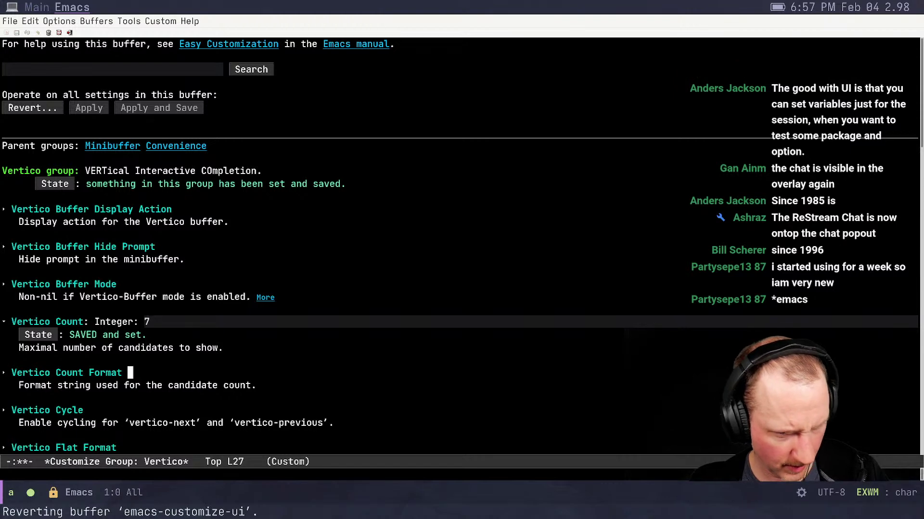
{"action": "key", "text": "ctrl+p"}
{"action": "key", "text": "ctrl+p"}
{"action": "key", "text": "ctrl+p"}
{"action": "key", "text": "ctrl+p"}
{"action": "key", "text": "ctrl+p"}
{"action": "key", "text": "ctrl+p"}
{"action": "key", "text": "ctrl+p"}
{"action": "key", "text": "ctrl+p"}
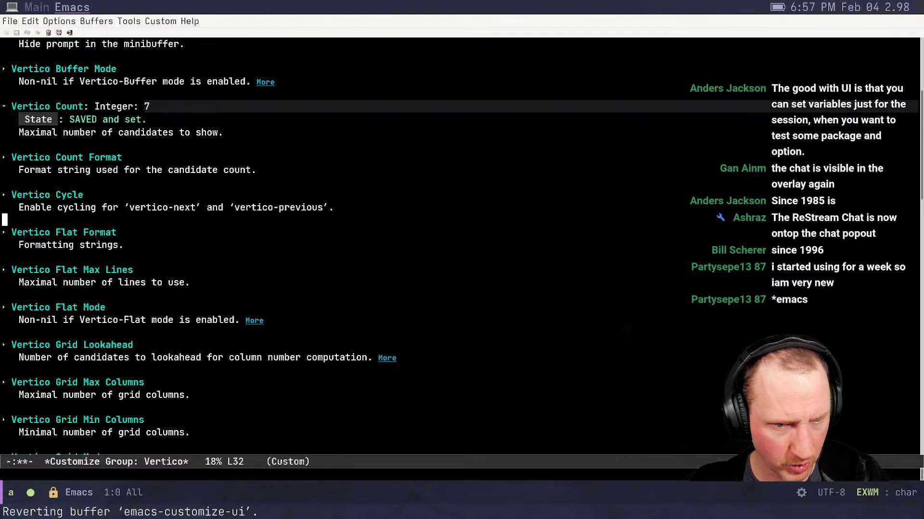
{"action": "key", "text": "ctrl+a"}
{"action": "key", "text": "Return"}
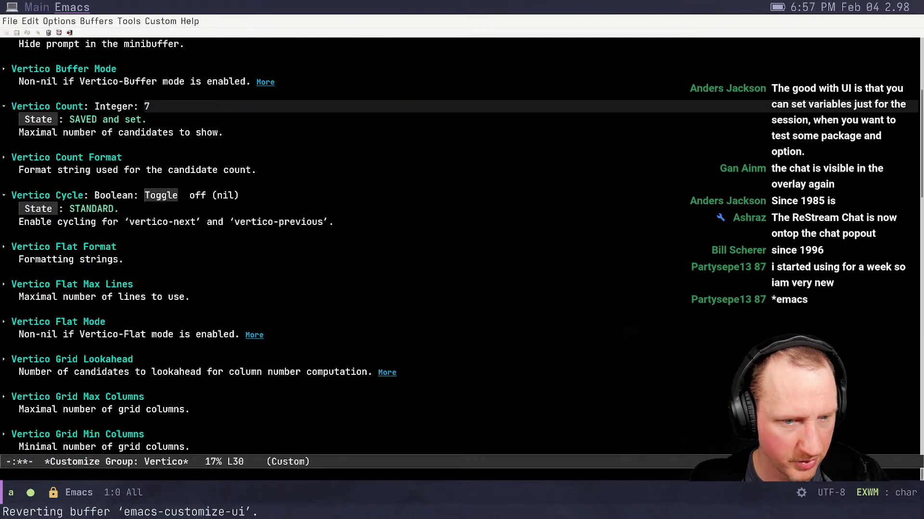
Turn Vertico Cycle on and save all settings in the buffer
{"action": "left_click", "coordinate": [164, 196]}
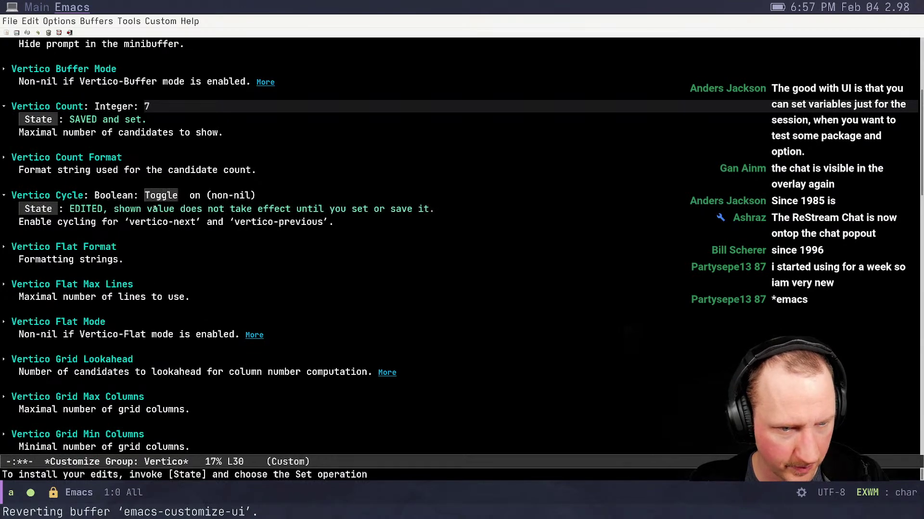
{"action": "key", "text": "ctrl+x"}
{"action": "key", "text": "ctrl+s"}
{"action": "type", "text": "yes"}
{"action": "key", "text": "Return"}
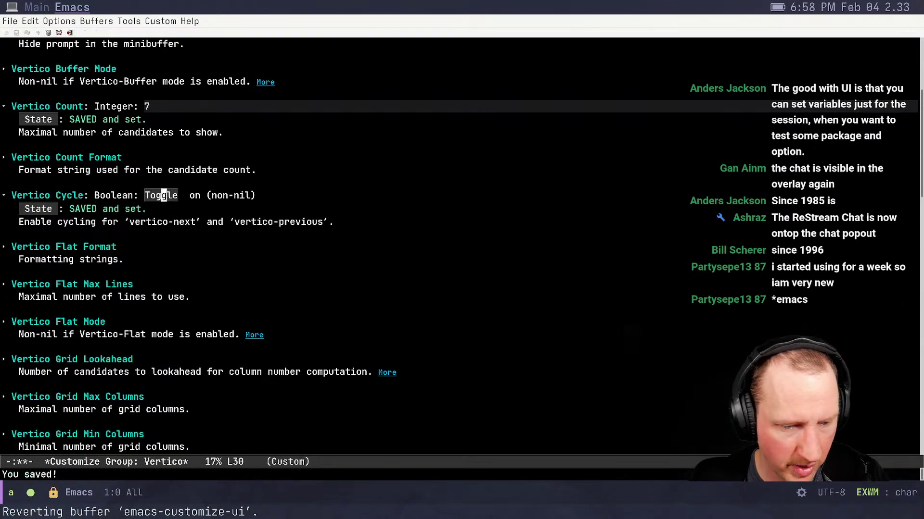
Check in the M-x candidate list that moving past the first candidate wraps around to the end and back
{"action": "key", "text": "alt+x"}
{"action": "key", "text": "ctrl+f"}
{"action": "key", "text": "Up"}
{"action": "key", "text": "Up"}
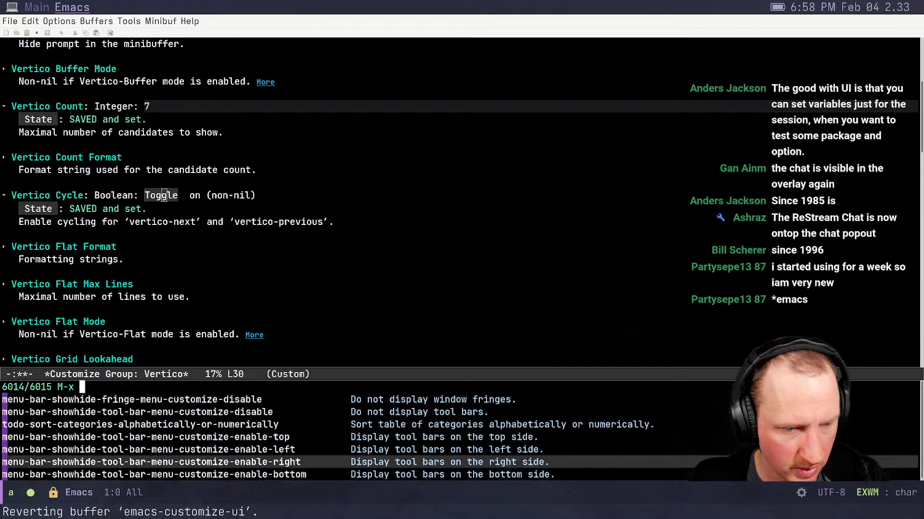
{"action": "key", "text": "Up"}
{"action": "key", "text": "Down"}
{"action": "key", "text": "Down"}
{"action": "key", "text": "Down"}
{"action": "key", "text": "ctrl+g"}
Expand the Vertico Grid Mode setting further down the Vertico group
{"action": "key", "text": "Down"}
{"action": "key", "text": "Down"}
{"action": "key", "text": "Down"}
{"action": "key", "text": "Down"}
{"action": "key", "text": "Down"}
{"action": "key", "text": "Down"}
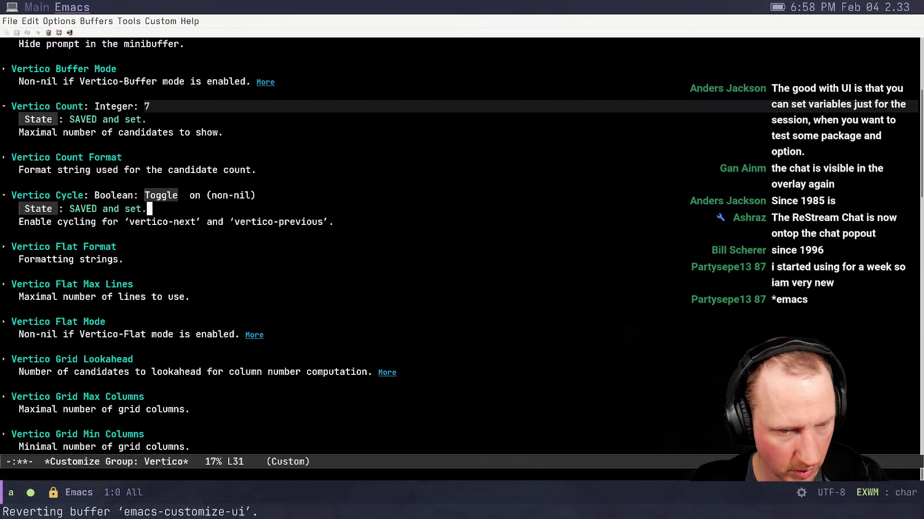
{"action": "key", "text": "Down"}
{"action": "key", "text": "Down"}
{"action": "key", "text": "Down"}
{"action": "key", "text": "Down"}
{"action": "key", "text": "Down"}
{"action": "key", "text": "Down"}
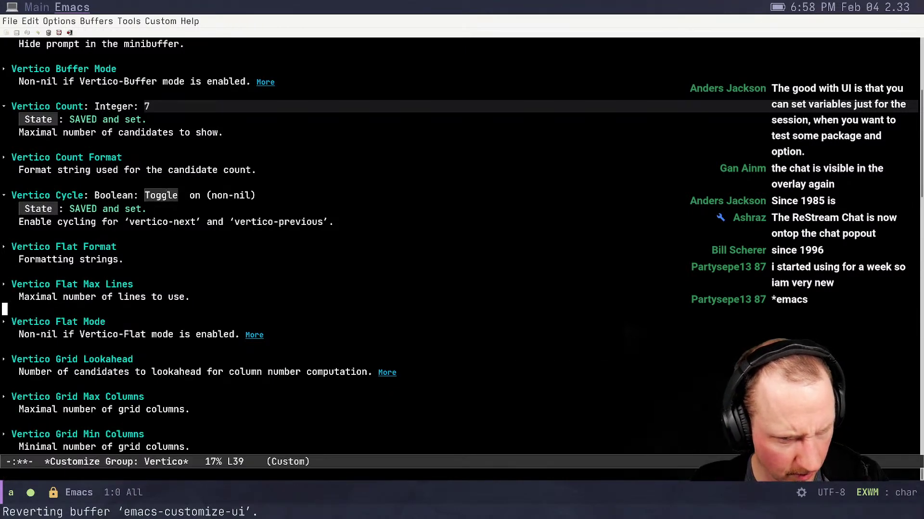
{"action": "key", "text": "ctrl+v"}
{"action": "key", "text": "Down"}
{"action": "key", "text": "Down"}
{"action": "key", "text": "Down"}
{"action": "key", "text": "Down"}
{"action": "key", "text": "Down"}
{"action": "key", "text": "Down"}
{"action": "key", "text": "Down"}
{"action": "key", "text": "Down"}
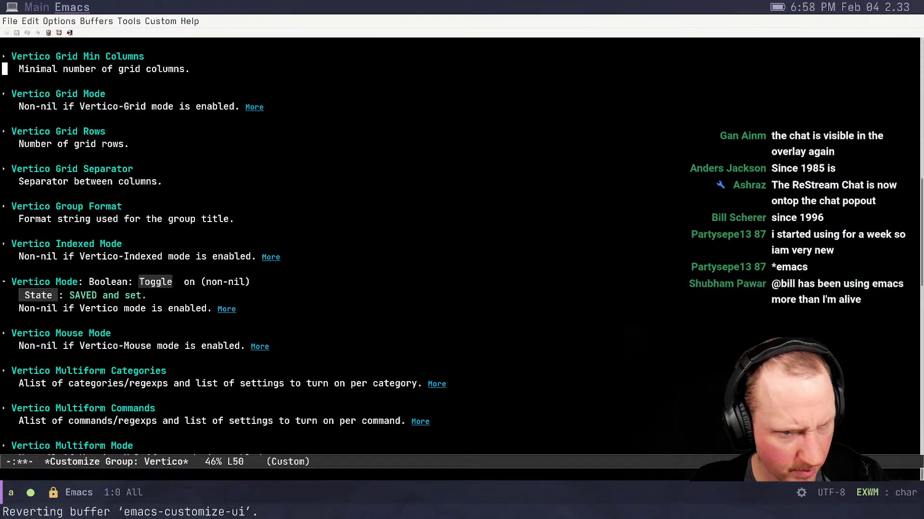
{"action": "key", "text": "Up"}
{"action": "key", "text": "Up"}
{"action": "key", "text": "Up"}
{"action": "key", "text": "Up"}
{"action": "key", "text": "Up"}
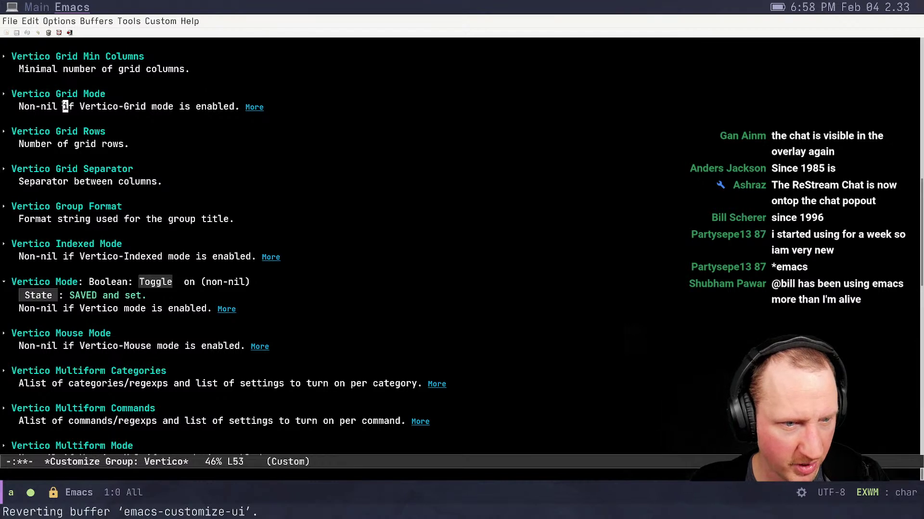
{"action": "key", "text": "Return"}
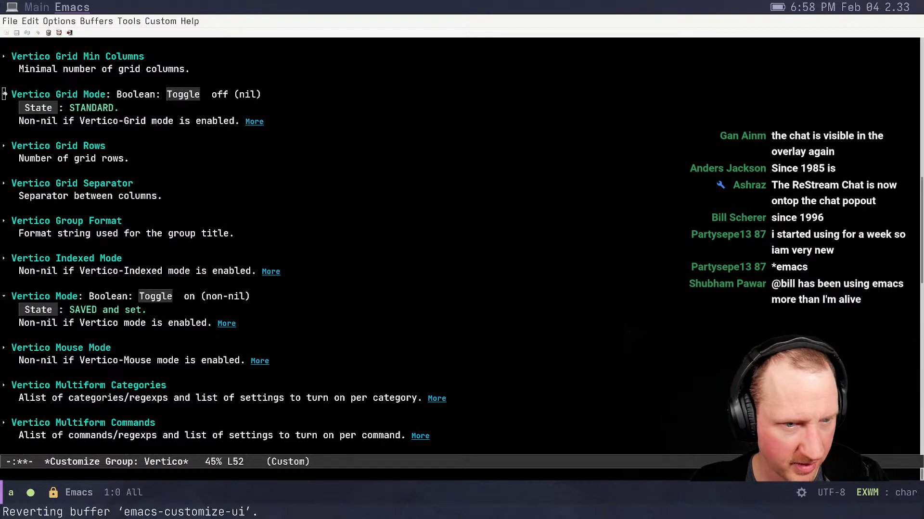
Turn Vertico Grid Mode on and save all settings in the buffer
{"action": "left_click", "coordinate": [183, 94]}
{"action": "key", "text": "ctrl+x"}
{"action": "key", "text": "ctrl+s"}
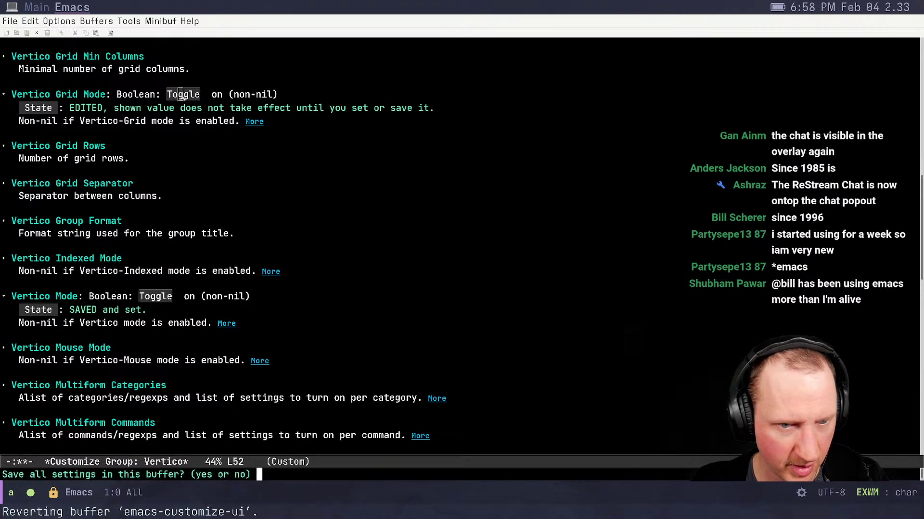
{"action": "type", "text": "yes"}
{"action": "key", "text": "Return"}
Examine the grid layout of the M-x candidates, filtering them by "custom"
{"action": "key", "text": "alt+x"}
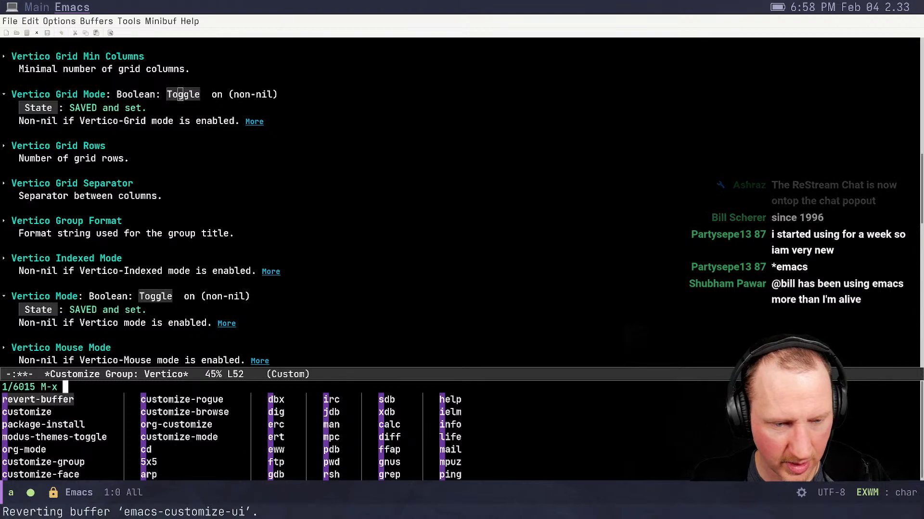
{"action": "type", "text": "custom"}
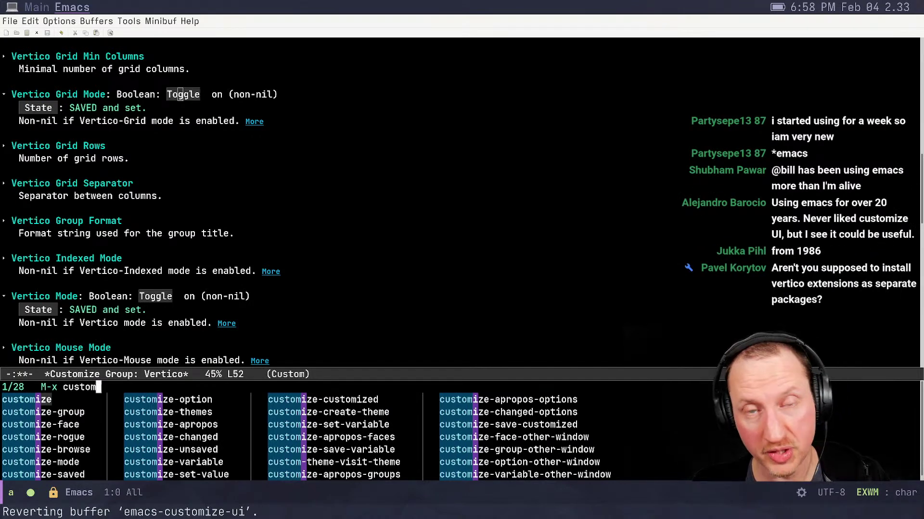
{"action": "key", "text": "ctrl+g"}
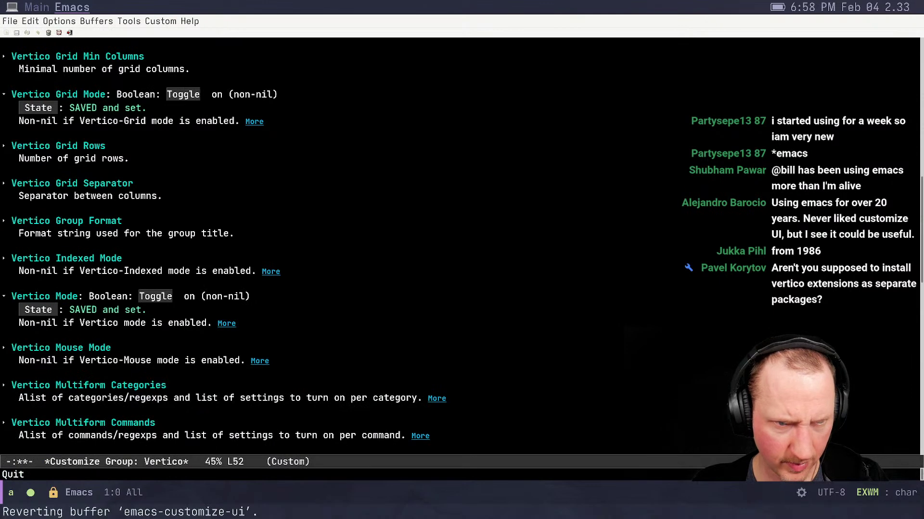
Turn Vertico Grid Mode back off, save all settings, and check the M-x candidate layout
{"action": "key", "text": "Return"}
{"action": "key", "text": "ctrl+x"}
{"action": "key", "text": "ctrl+s"}
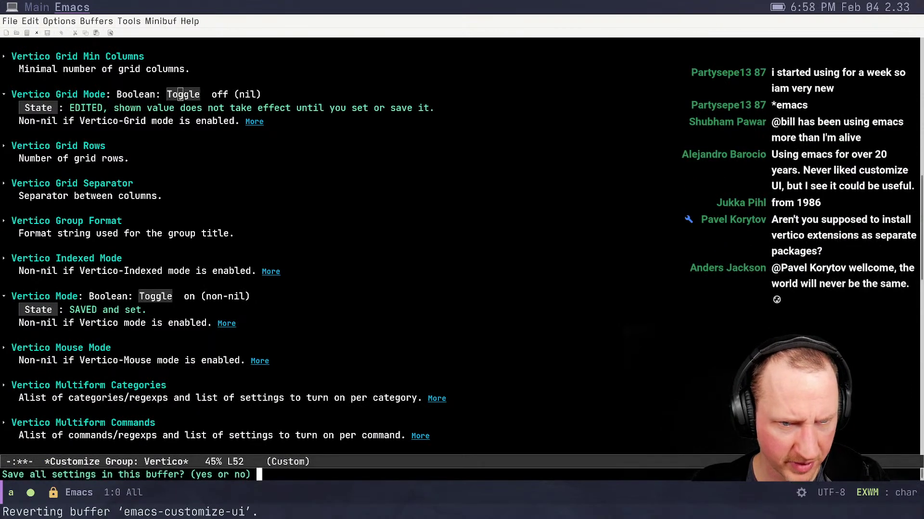
{"action": "type", "text": "yes"}
{"action": "key", "text": "Return"}
{"action": "key", "text": "alt+x"}
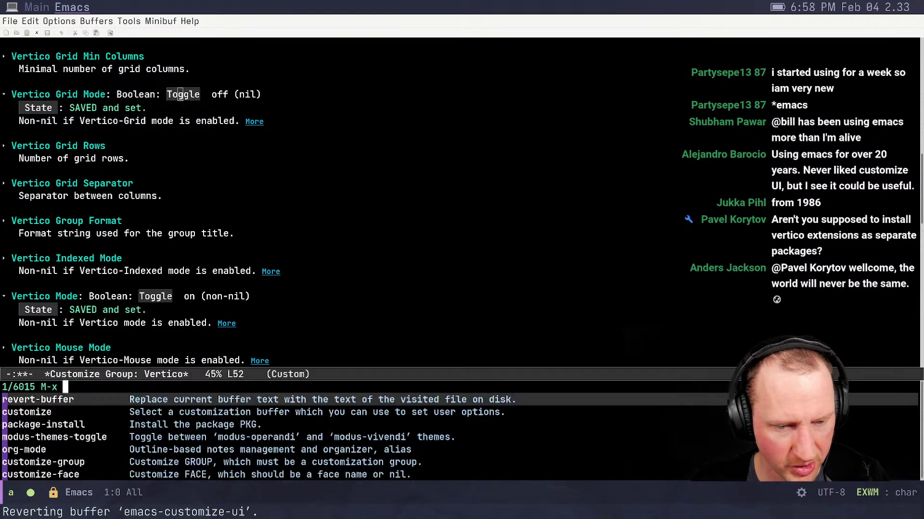
{"action": "key", "text": "ctrl+g"}
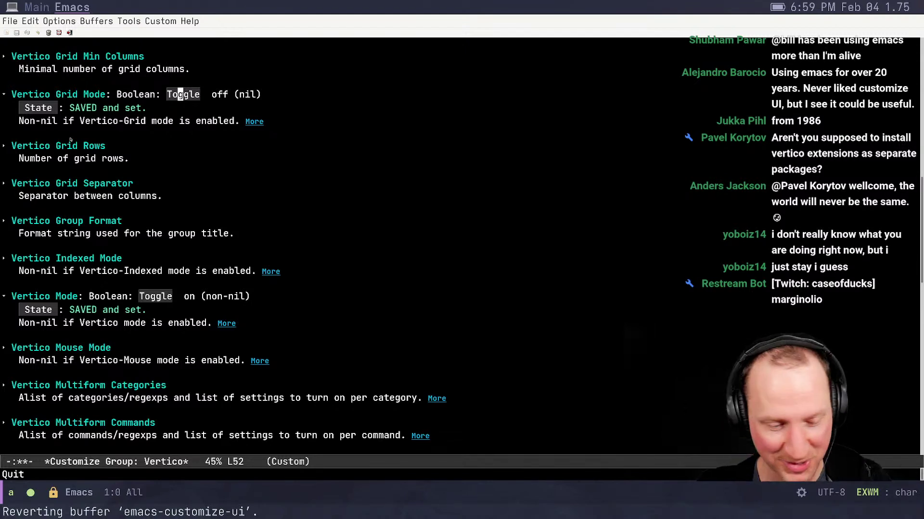
Expand the Vertico Resize setting to view its value, and collapse it again
{"action": "left_click", "coordinate": [411, 336]}
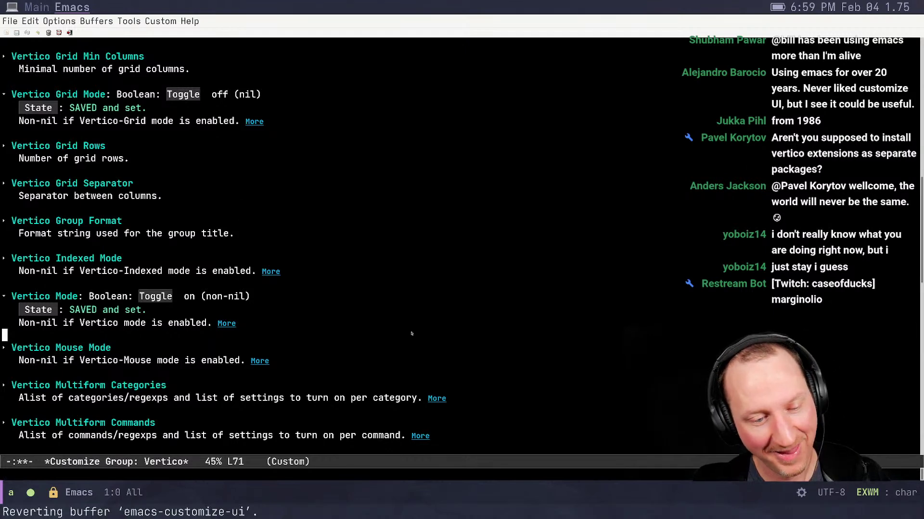
{"action": "key", "text": "Down"}
{"action": "key", "text": "Down"}
{"action": "key", "text": "Down"}
{"action": "key", "text": "Down"}
{"action": "key", "text": "Down"}
{"action": "key", "text": "Down"}
{"action": "key", "text": "Down"}
{"action": "key", "text": "Down"}
{"action": "key", "text": "Down"}
{"action": "key", "text": "Down"}
{"action": "key", "text": "Down"}
{"action": "key", "text": "Down"}
{"action": "key", "text": "Down"}
{"action": "key", "text": "Down"}
{"action": "key", "text": "Down"}
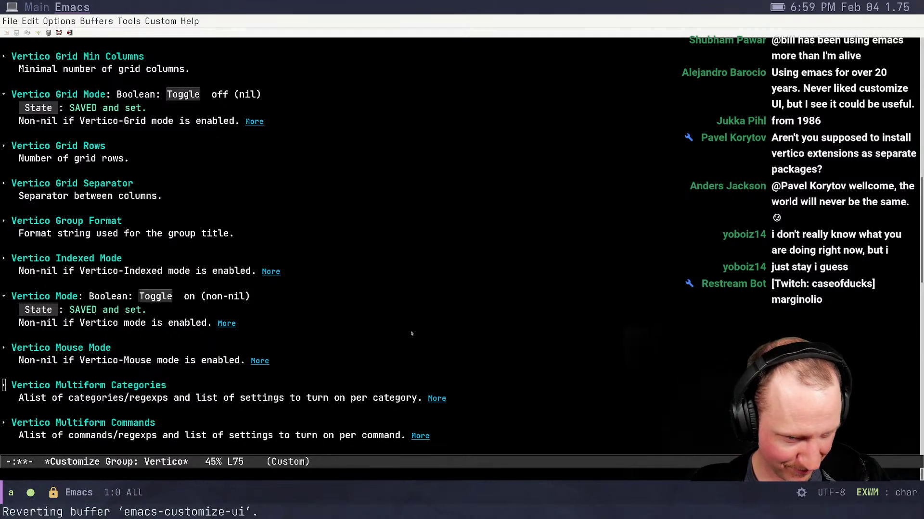
{"action": "key", "text": "Down"}
{"action": "key", "text": "Down"}
{"action": "key", "text": "Down"}
{"action": "key", "text": "Down"}
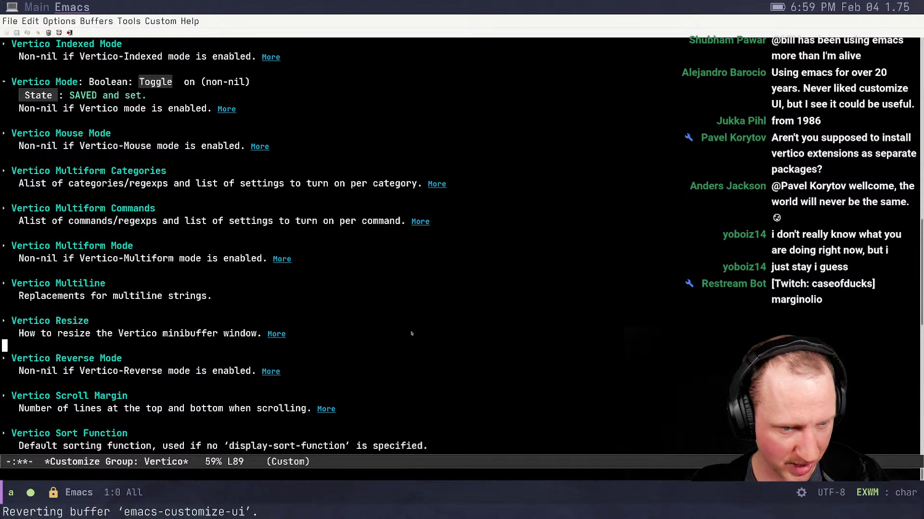
{"action": "key", "text": "Up"}
{"action": "key", "text": "Up"}
{"action": "key", "text": "Up"}
{"action": "key", "text": "Return"}
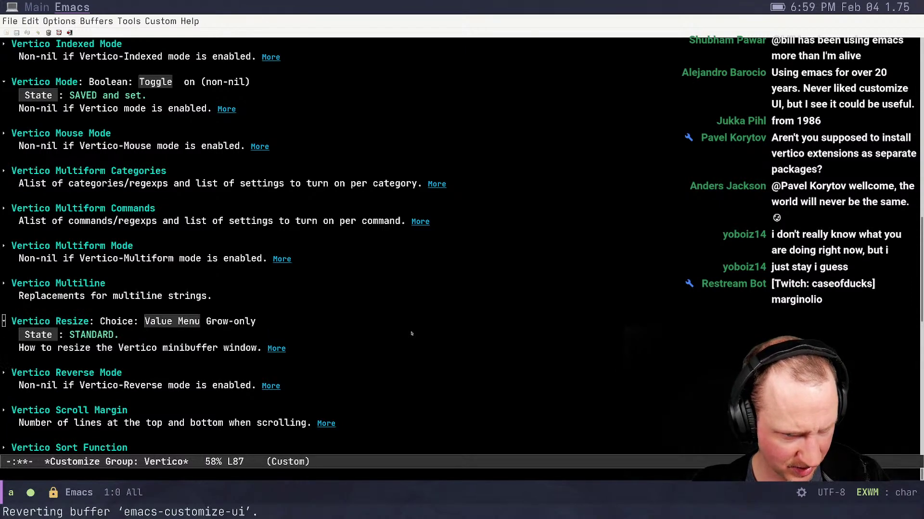
{"action": "key", "text": "Return"}
Review the remaining Vertico settings to the end of the group and return to the Vertico Count settings
{"action": "key", "text": "Up"}
{"action": "key", "text": "Up"}
{"action": "key", "text": "Up"}
{"action": "key", "text": "ctrl+v"}
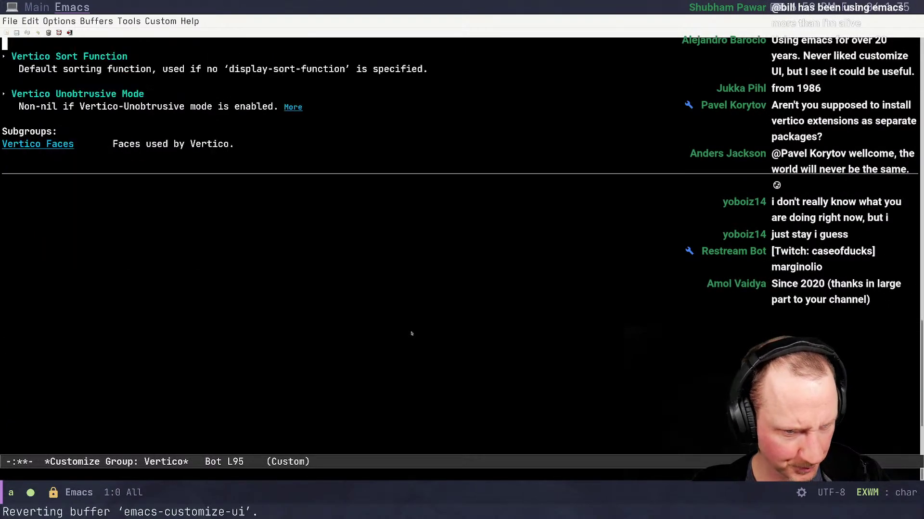
{"action": "key", "text": "Up"}
{"action": "key", "text": "Up"}
{"action": "key", "text": "alt+v"}
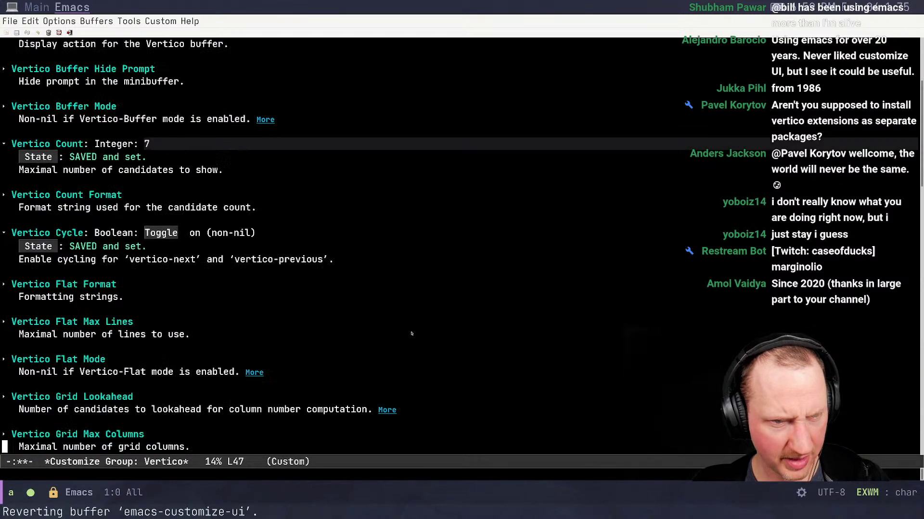
{"action": "key", "text": "alt+v"}
{"action": "key", "text": "alt+v"}
{"action": "key", "text": "Up"}
{"action": "key", "text": "Up"}
{"action": "key", "text": "Up"}
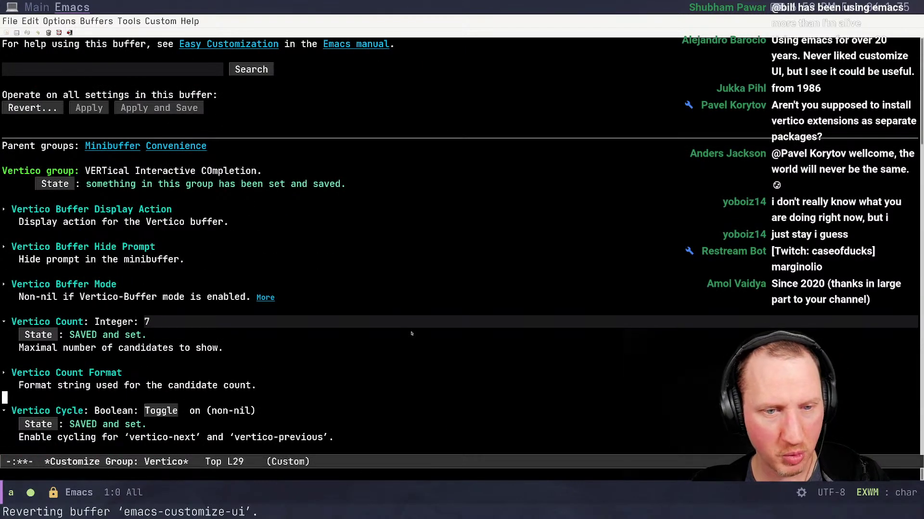
Save all settings in the Vertico group buffer once more and switch to the init.el buffer
{"action": "key", "text": "ctrl+x"}
{"action": "key", "text": "ctrl+s"}
{"action": "type", "text": "yes or no) yes"}
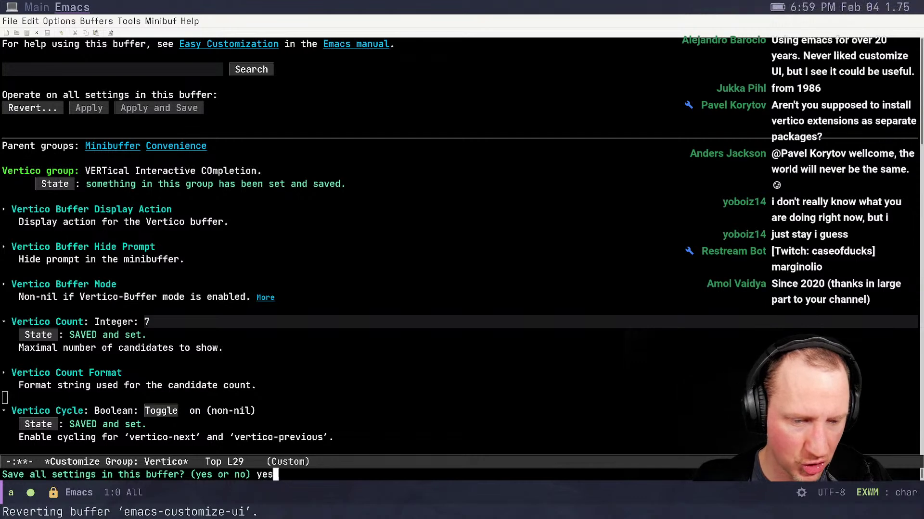
{"action": "key", "text": "Return"}
{"action": "key", "text": "ctrl+x"}
{"action": "type", "text": "bini"}
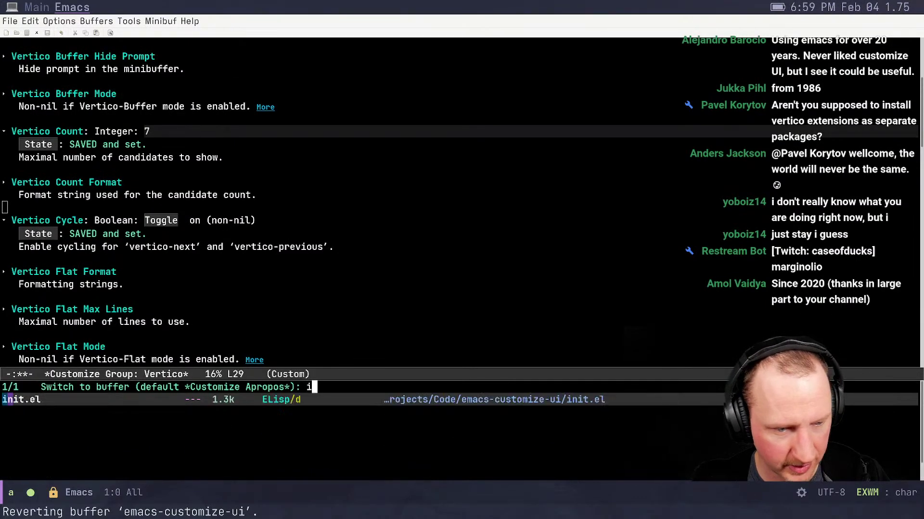
{"action": "key", "text": "Return"}
Examine the saved custom-set-variables entries in init.el down to the package-selected-packages line
{"action": "key", "text": "Up"}
{"action": "key", "text": "Down"}
{"action": "key", "text": "Down"}
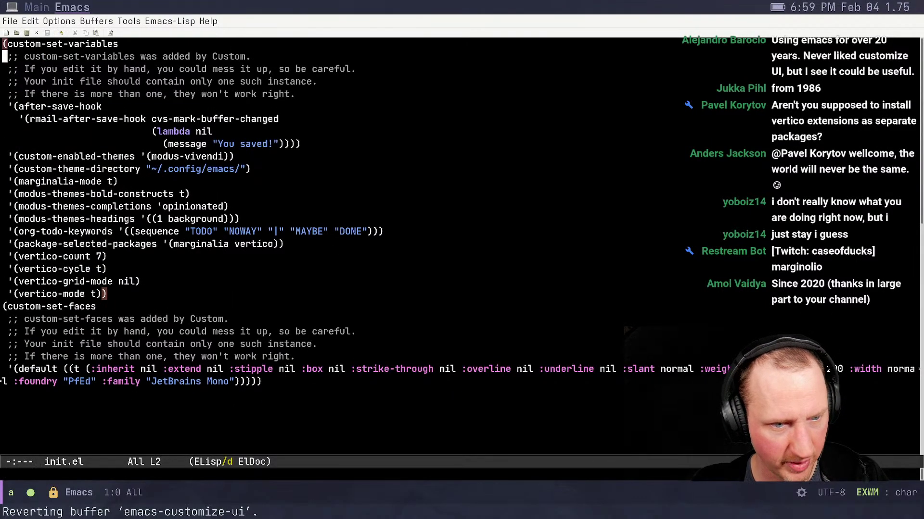
{"action": "key", "text": "Down"}
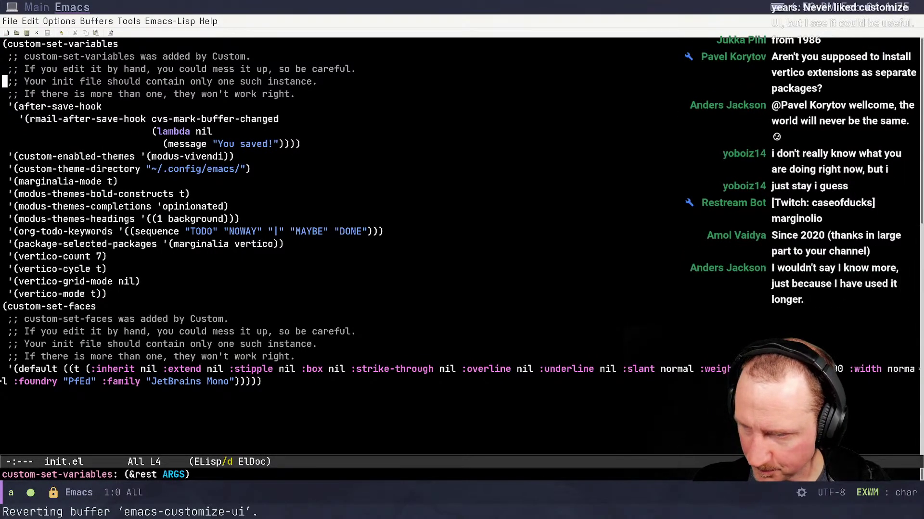
{"action": "key", "text": "Down"}
{"action": "key", "text": "Down"}
{"action": "key", "text": "Down"}
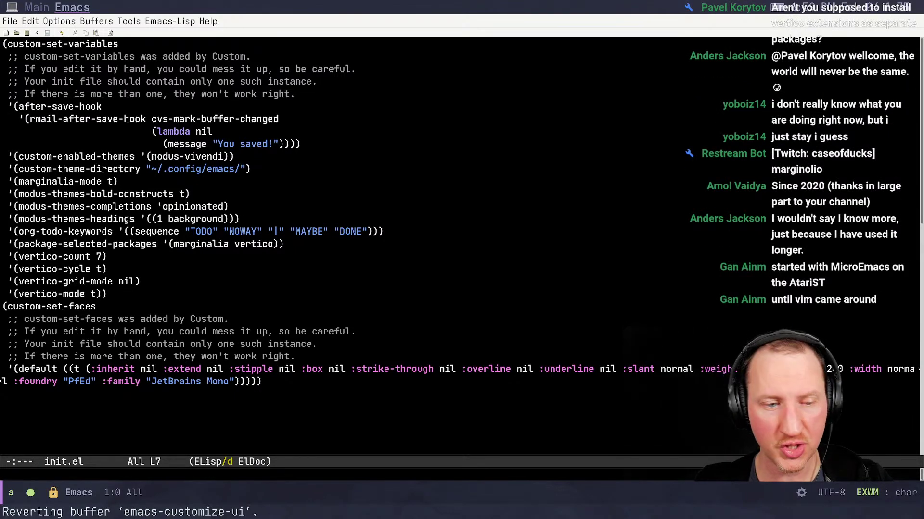
{"action": "key", "text": "Down"}
{"action": "key", "text": "Down"}
{"action": "key", "text": "Down"}
{"action": "key", "text": "Down"}
{"action": "key", "text": "Down"}
{"action": "key", "text": "Down"}
{"action": "key", "text": "Down"}
{"action": "key", "text": "Down"}
{"action": "key", "text": "Down"}
{"action": "key", "text": "Down"}
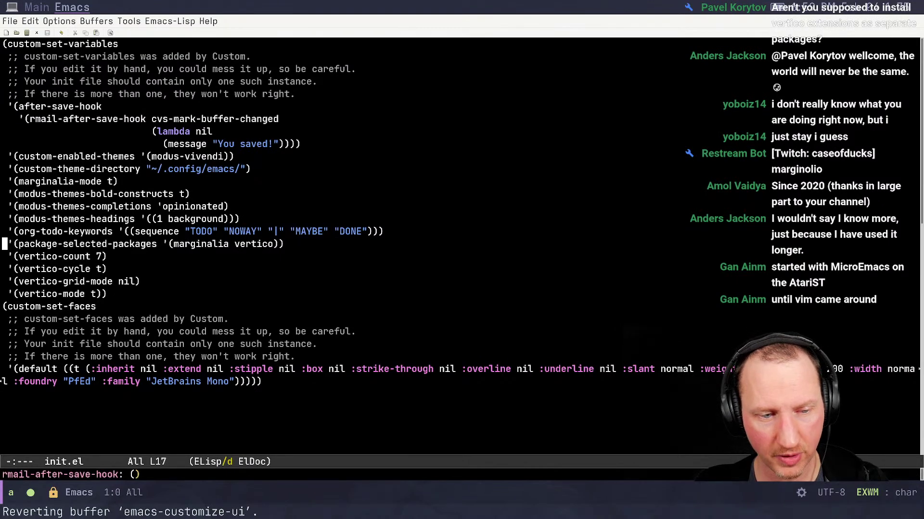
Highlight the package-selected-packages line listing marginalia and vertico in init.el
{"action": "key", "text": "ctrl+space"}
{"action": "key", "text": "Down"}
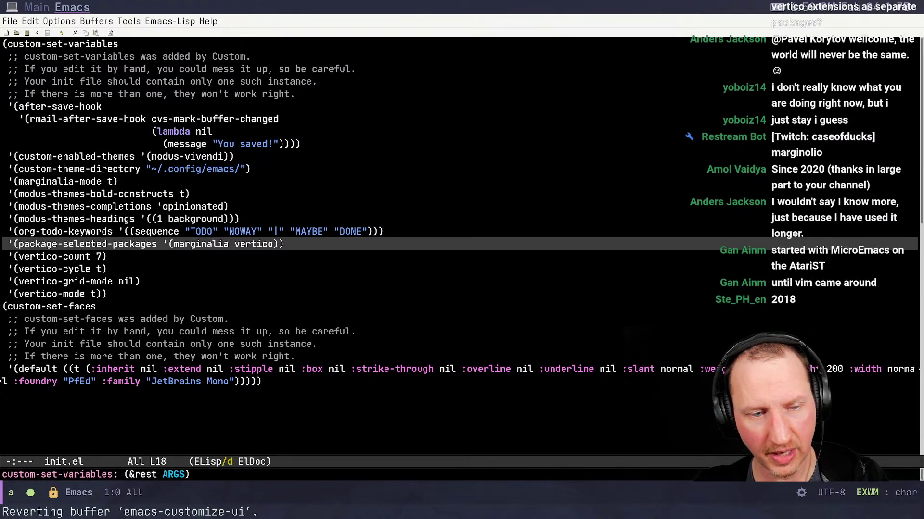
{"action": "key", "text": "Escape"}
{"action": "key", "text": "Up"}
{"action": "key", "text": "Escape"}
{"action": "key", "text": "Escape"}
{"action": "key", "text": "Right"}
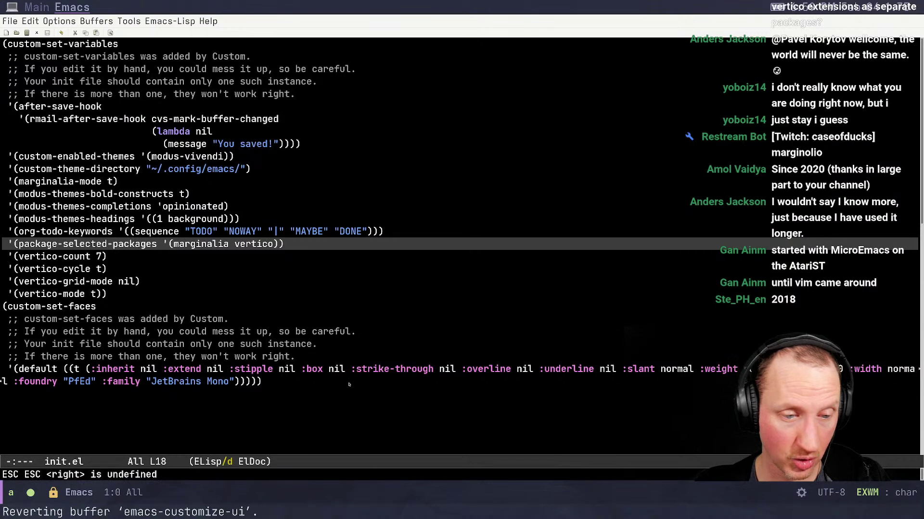
{"action": "left_click", "coordinate": [66, 245]}
{"action": "key", "text": "alt+less"}
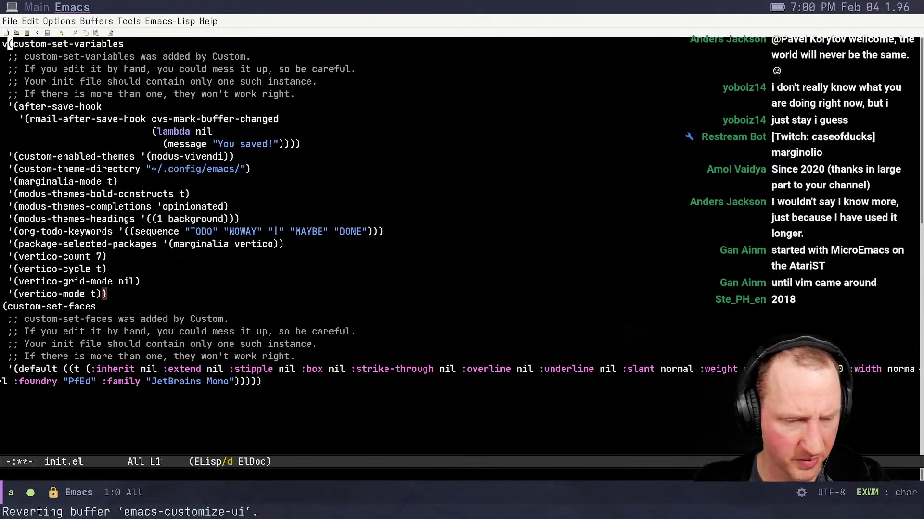
{"action": "type", "text": "v"}
{"action": "key", "text": "Escape"}
{"action": "key", "text": "Escape"}
{"action": "left_click", "coordinate": [77, 244]}
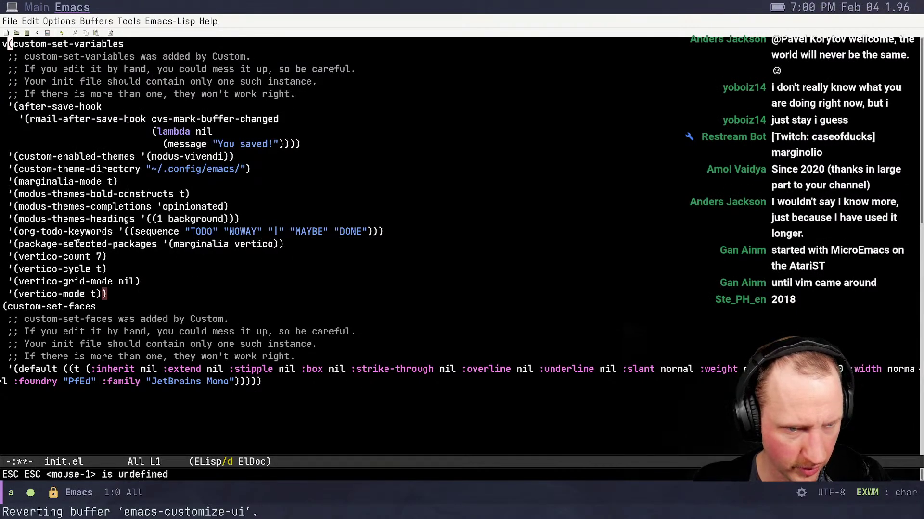
Look up the documentation of the package-selected-packages variable named in init.el and read how it supports reinstalling packages
{"action": "left_click", "coordinate": [76, 244]}
{"action": "key", "text": "ctrl+h"}
{"action": "key", "text": "v"}
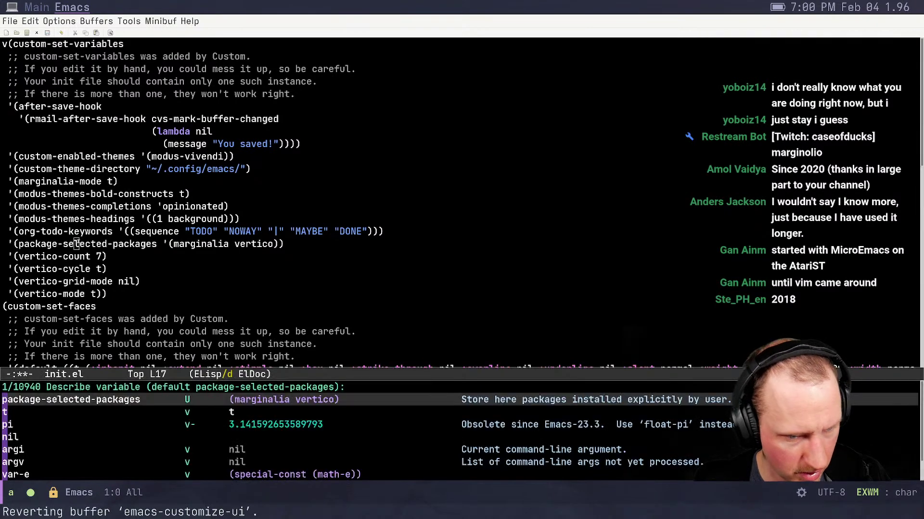
{"action": "key", "text": "Return"}
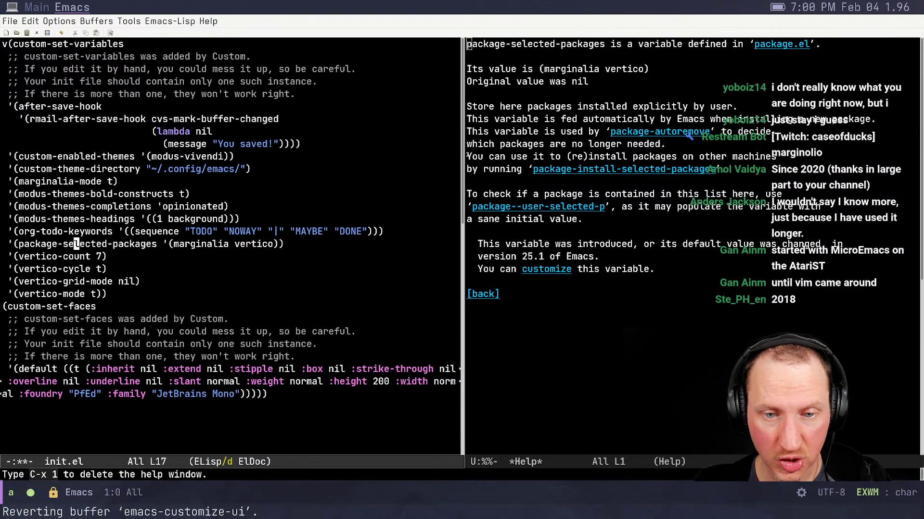
{"action": "left_click_drag", "start_coordinate": [467, 155], "coordinate": [620, 169]}
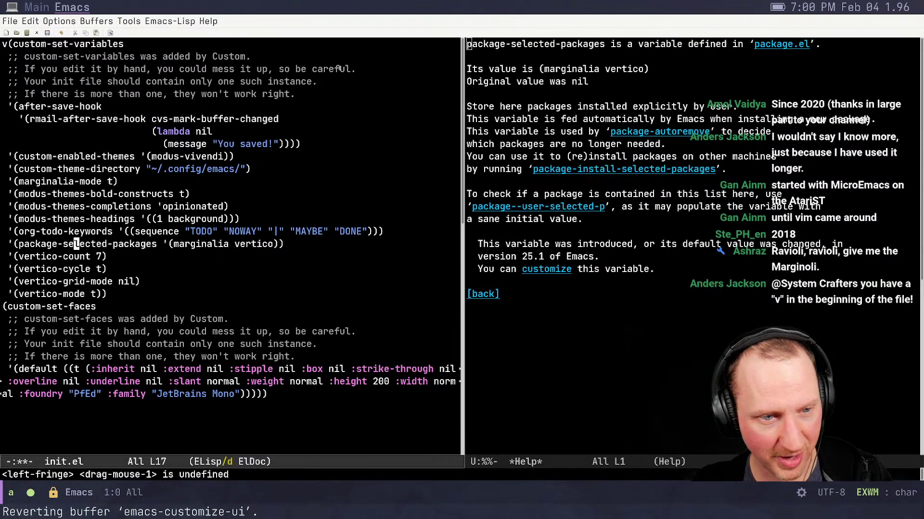
Delete the stray "v" at the beginning of init.el and run check-parens on the buffer
{"action": "key", "text": "alt+less"}
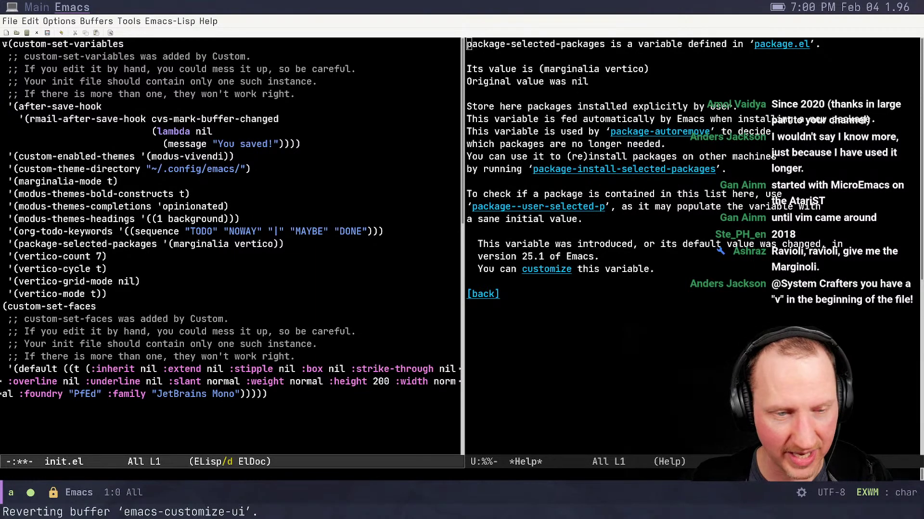
{"action": "key", "text": "Delete"}
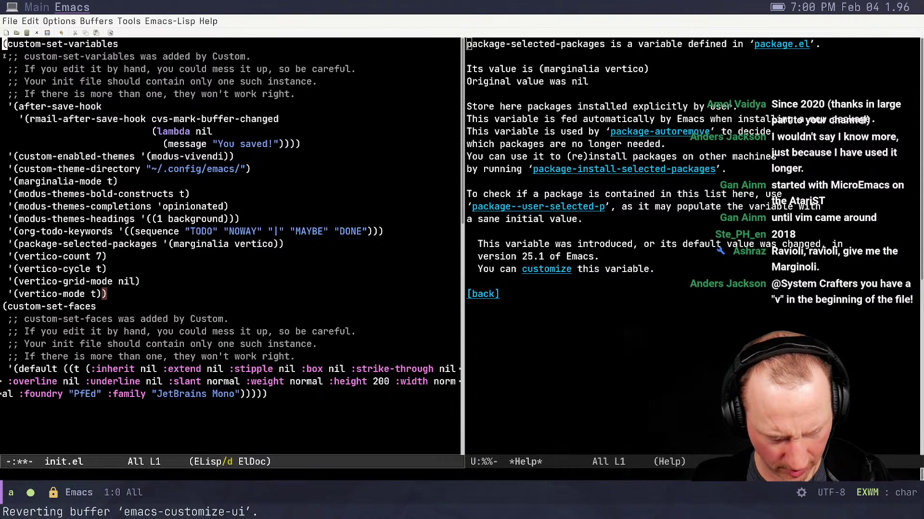
{"action": "left_click", "coordinate": [277, 393]}
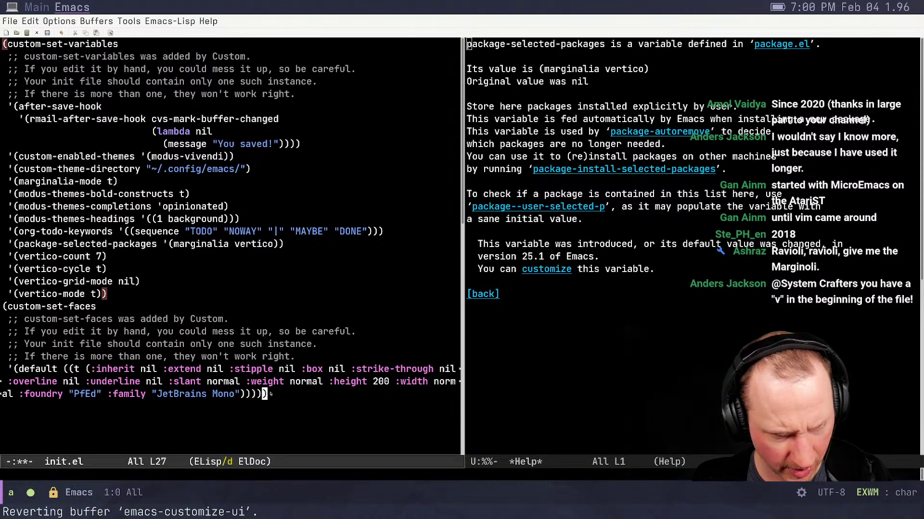
{"action": "key", "text": "Left"}
{"action": "key", "text": "Left"}
{"action": "key", "text": "Right"}
{"action": "key", "text": "Right"}
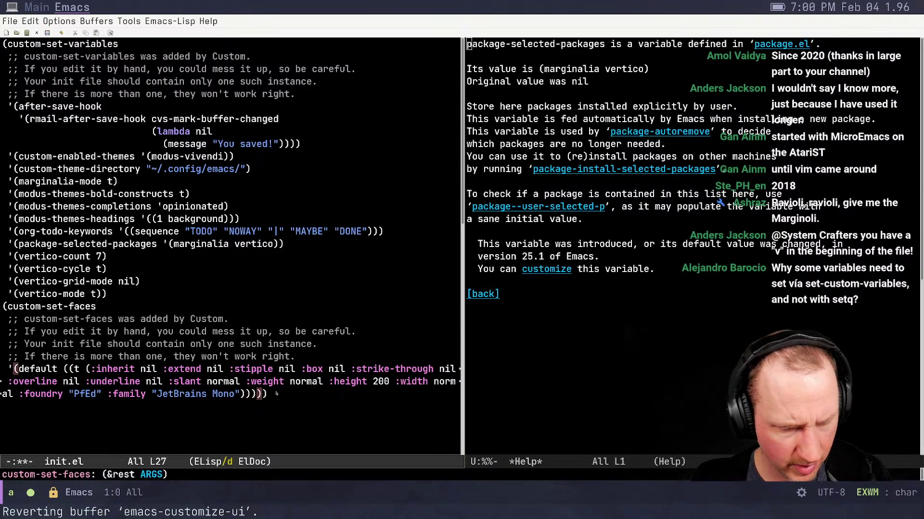
{"action": "key", "text": "alt+x"}
{"action": "type", "text": "check"}
{"action": "type", "text": "-parens"}
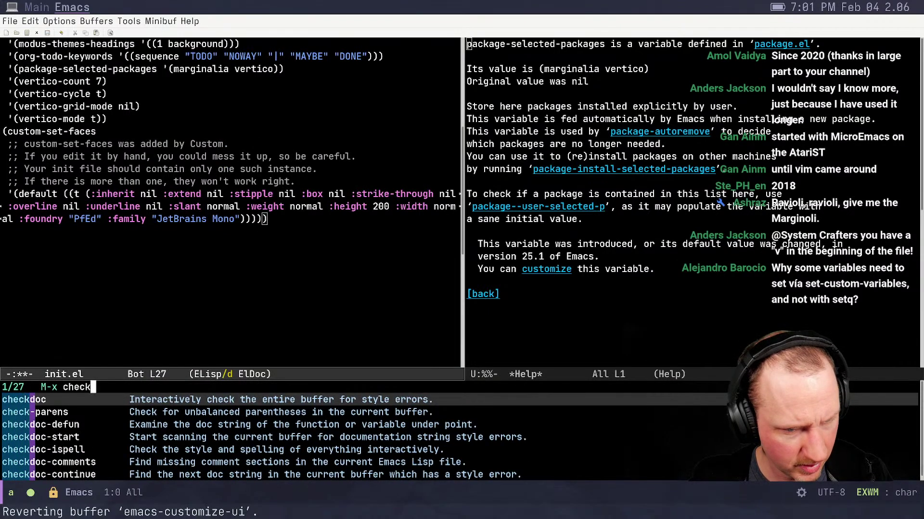
{"action": "key", "text": "Return"}
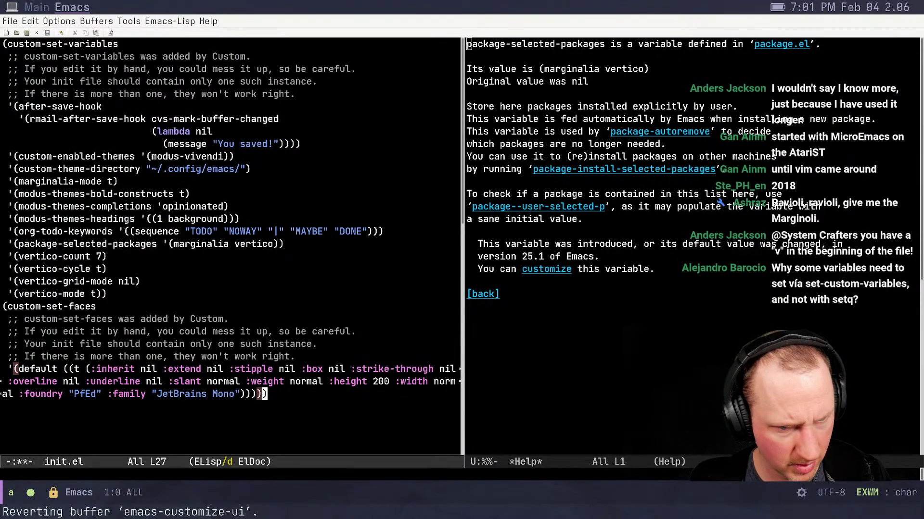
Save init.el and close the help window so that init.el fills the frame
{"action": "key", "text": "ctrl+e"}
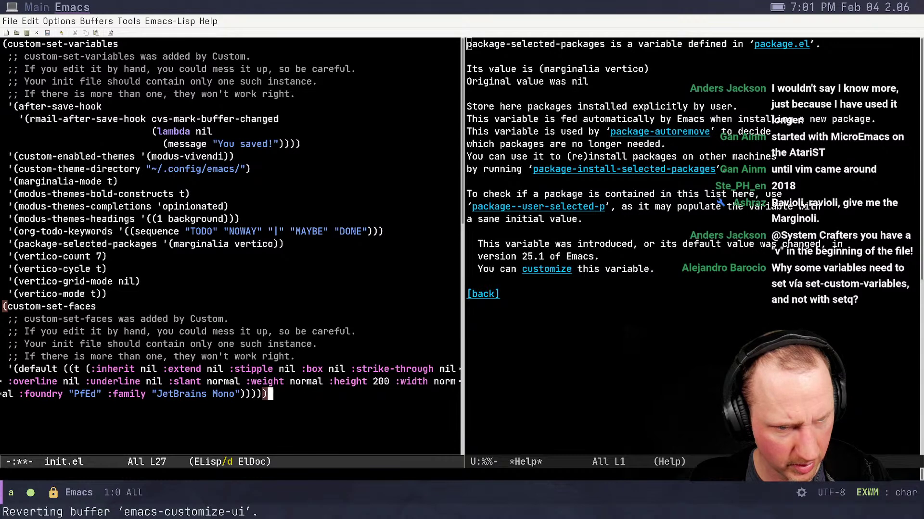
{"action": "key", "text": "Up"}
{"action": "key", "text": "Up"}
{"action": "key", "text": "Up"}
{"action": "key", "text": "Up"}
{"action": "key", "text": "Up"}
{"action": "key", "text": "Up"}
{"action": "key", "text": "Up"}
{"action": "key", "text": "Up"}
{"action": "key", "text": "Up"}
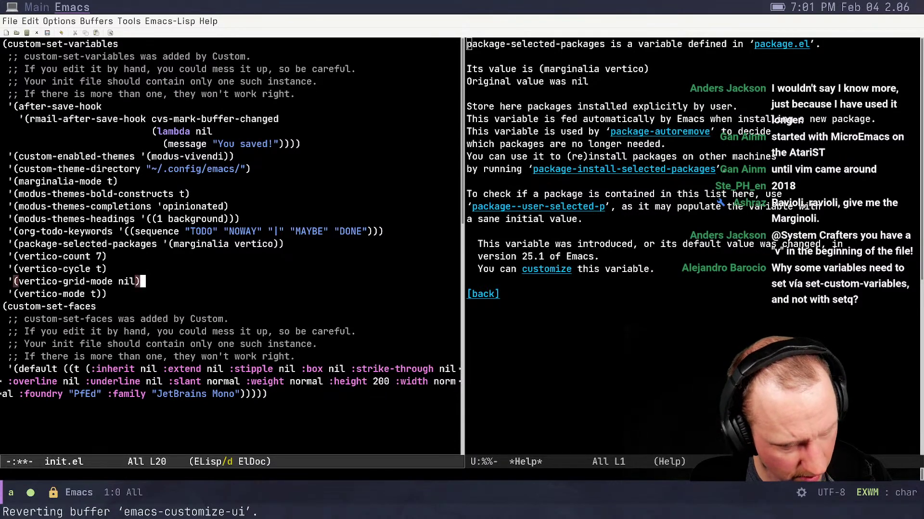
{"action": "key", "text": "Down"}
{"action": "key", "text": "ctrl+x"}
{"action": "key", "text": "ctrl+s"}
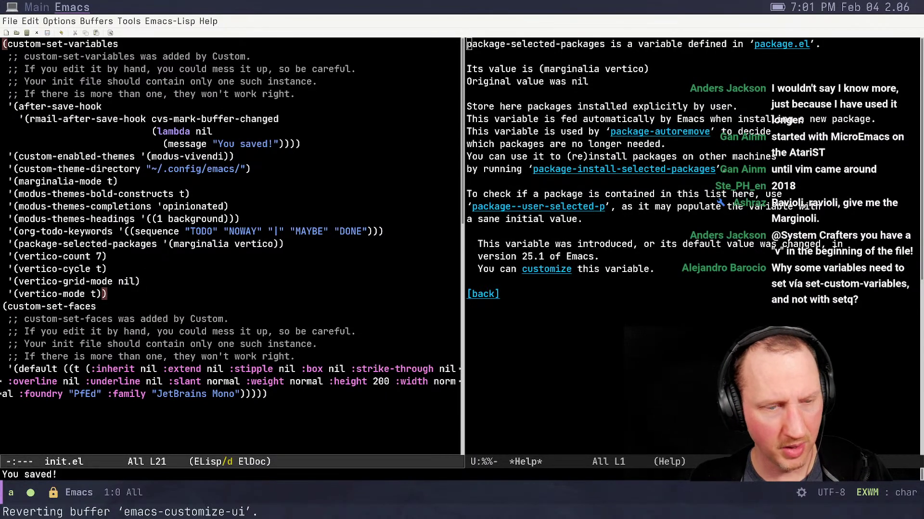
{"action": "key", "text": "ctrl+x"}
{"action": "key", "text": "1"}
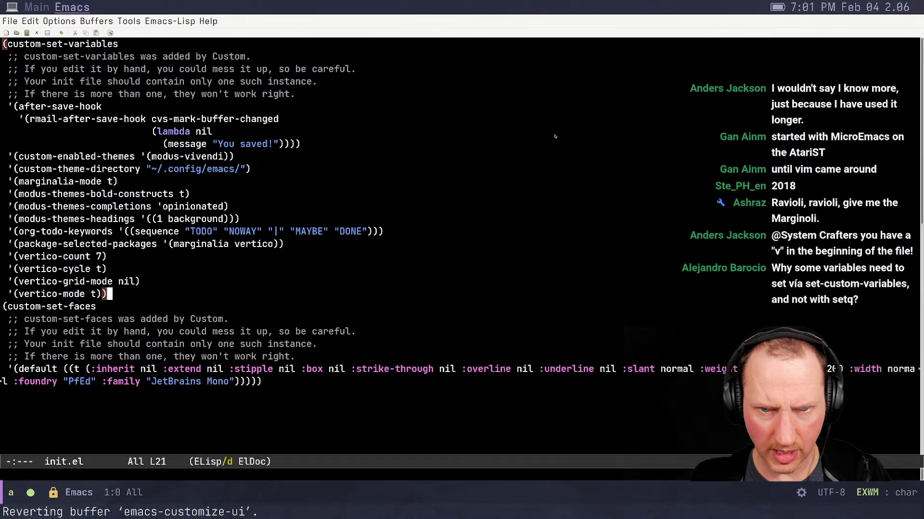
Review the Configuration Goals slide in the Main workspace and return to the workspace showing init.el
{"action": "left_click", "coordinate": [40, 6]}
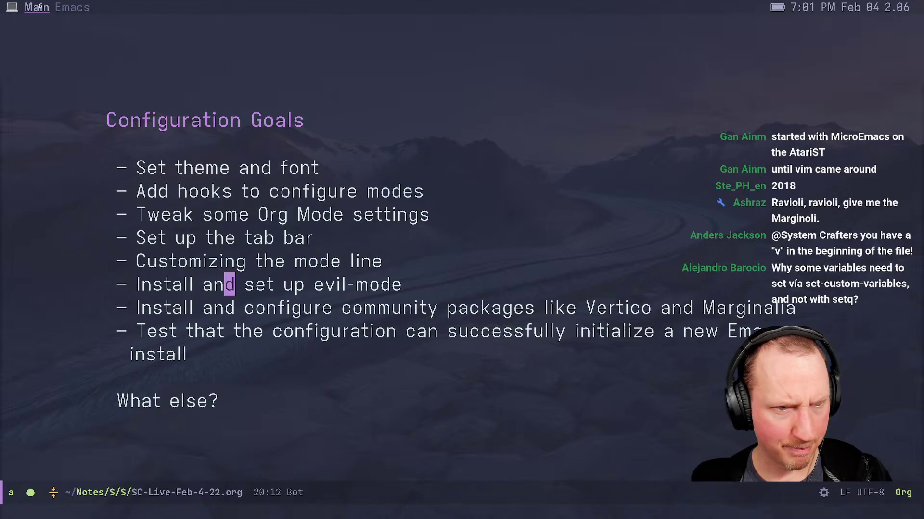
{"action": "key", "text": "super+2"}
{"action": "key", "text": "super+1"}
{"action": "key", "text": "super+3"}
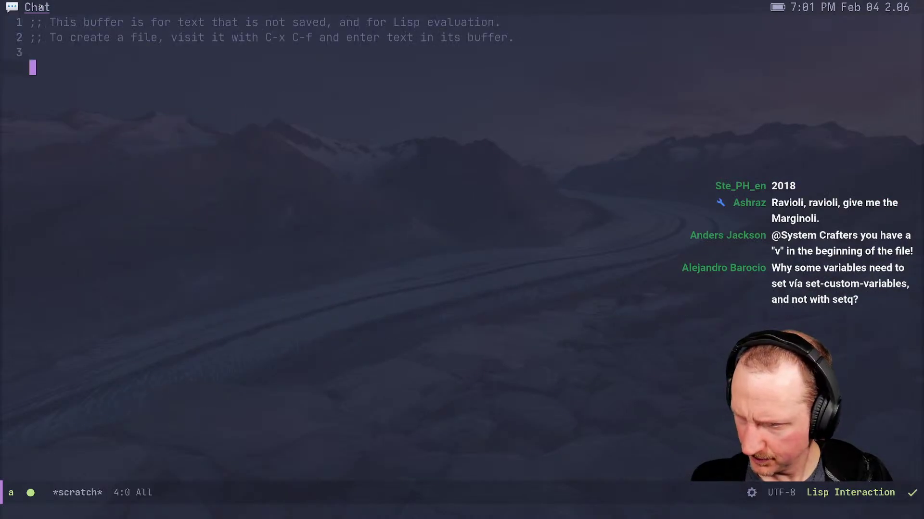
{"action": "key", "text": "super+1"}
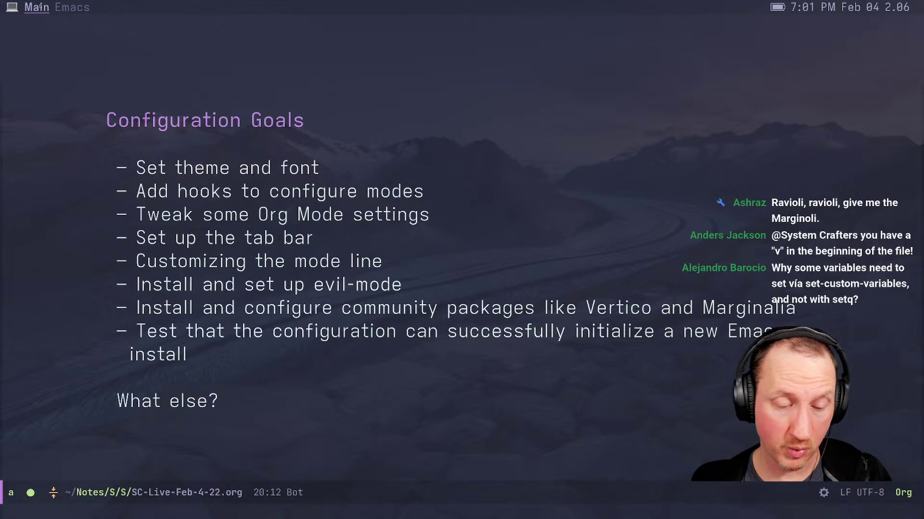
{"action": "key", "text": "super+2"}
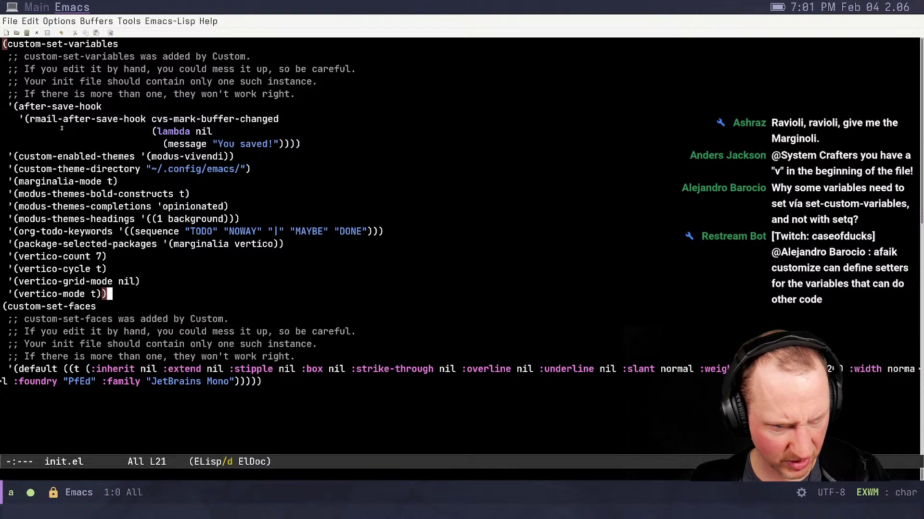
Move the cursor up through the saved entries to the opening of the custom-set-variables form in init.el
{"action": "key", "text": "Up"}
{"action": "key", "text": "Up"}
{"action": "key", "text": "Up"}
{"action": "key", "text": "Up"}
{"action": "key", "text": "Up"}
{"action": "key", "text": "Up"}
{"action": "key", "text": "Up"}
{"action": "key", "text": "Up"}
{"action": "key", "text": "Up"}
{"action": "key", "text": "Up"}
{"action": "key", "text": "Up"}
{"action": "key", "text": "Up"}
{"action": "key", "text": "Up"}
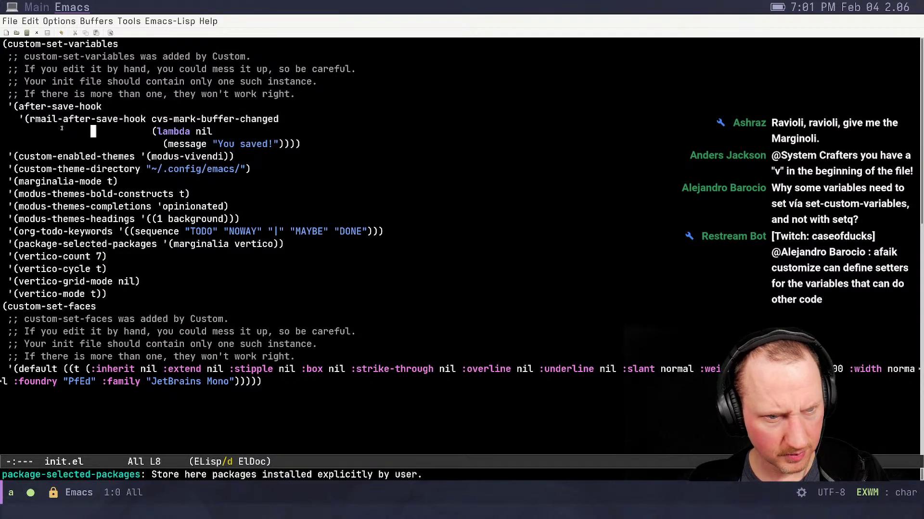
{"action": "key", "text": "Up"}
{"action": "key", "text": "Up"}
{"action": "key", "text": "Up"}
{"action": "key", "text": "Up"}
{"action": "key", "text": "Up"}
{"action": "key", "text": "Up"}
{"action": "key", "text": "Up"}
{"action": "key", "text": "Left"}
{"action": "key", "text": "Left"}
{"action": "key", "text": "Left"}
{"action": "key", "text": "Left"}
{"action": "key", "text": "Left"}
{"action": "key", "text": "Left"}
{"action": "key", "text": "Left"}
{"action": "key", "text": "Left"}
{"action": "key", "text": "Left"}
{"action": "key", "text": "Left"}
{"action": "key", "text": "Left"}
{"action": "key", "text": "Left"}
{"action": "key", "text": "Left"}
{"action": "key", "text": "Left"}
{"action": "key", "text": "Left"}
{"action": "key", "text": "Left"}
{"action": "key", "text": "Left"}
{"action": "key", "text": "Left"}
{"action": "key", "text": "Left"}
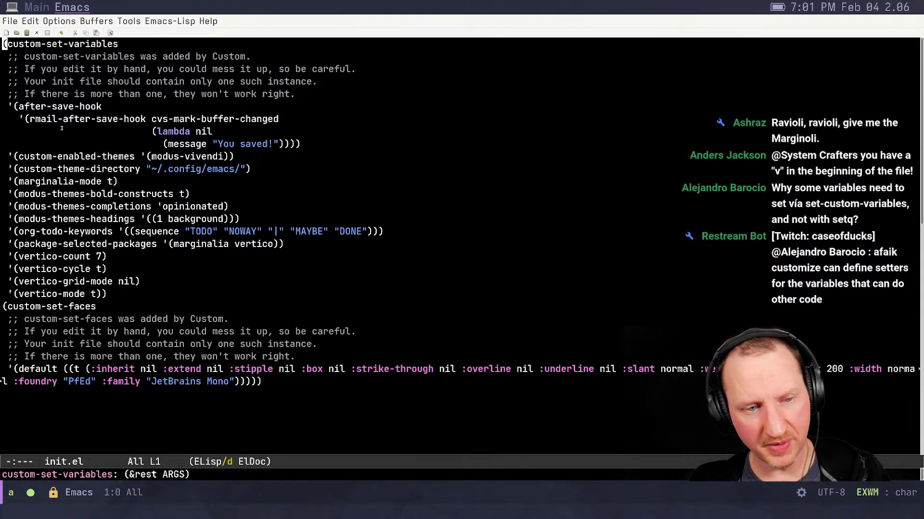
Place the cursor on the after-save-hook entry in the custom-set-variables form
{"action": "key", "text": "Down"}
{"action": "key", "text": "Down"}
{"action": "key", "text": "Down"}
{"action": "key", "text": "Down"}
{"action": "key", "text": "Down"}
{"action": "key", "text": "Right"}
{"action": "key", "text": "Right"}
{"action": "key", "text": "Right"}
{"action": "key", "text": "Right"}
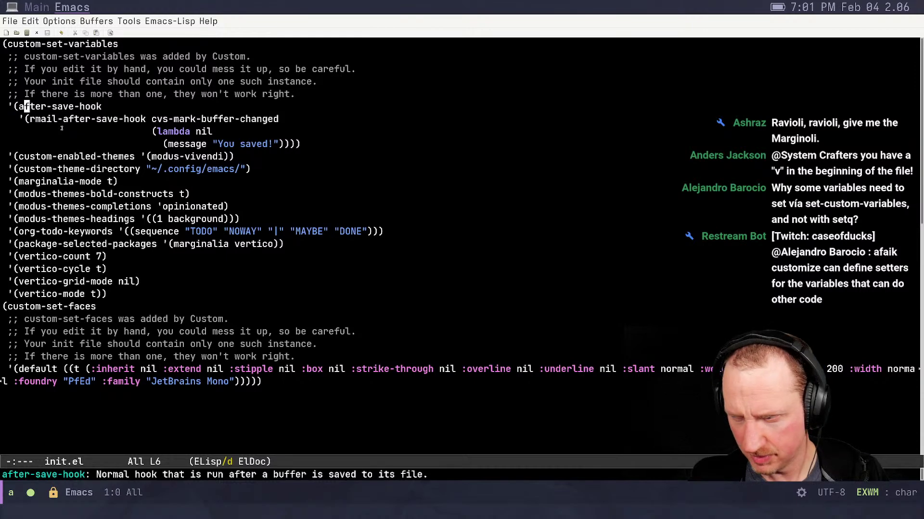
{"action": "key", "text": "ctrl+h"}
{"action": "key", "text": "f"}
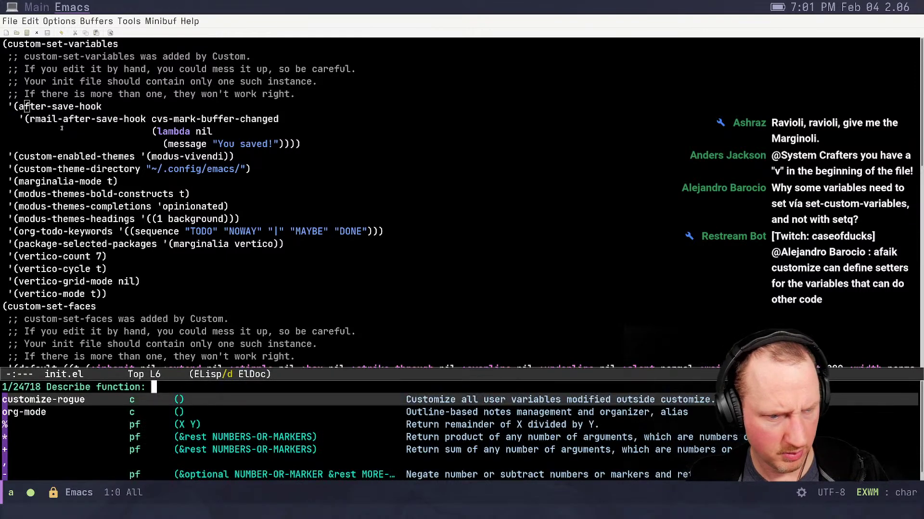
{"action": "key", "text": "ctrl+g"}
Look up the documentation of the after-save-hook variable and move into its help text
{"action": "key", "text": "ctrl+h"}
{"action": "key", "text": "v"}
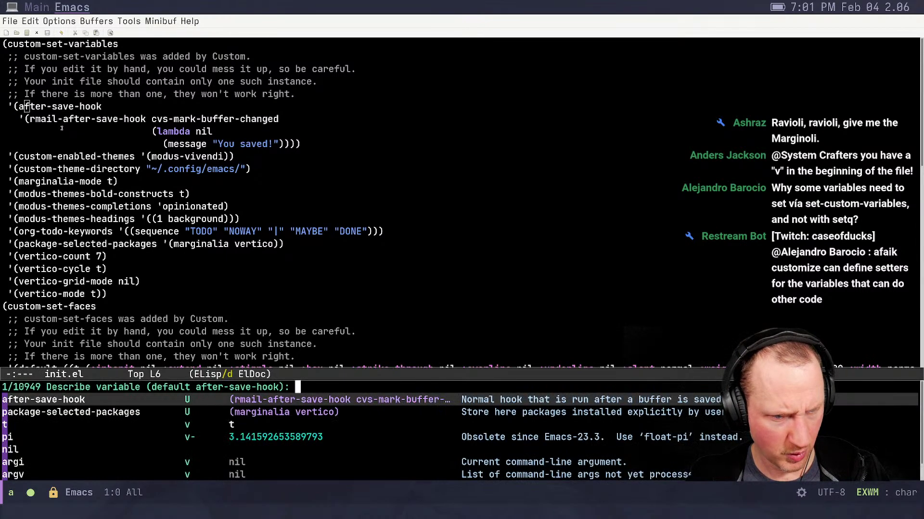
{"action": "key", "text": "Return"}
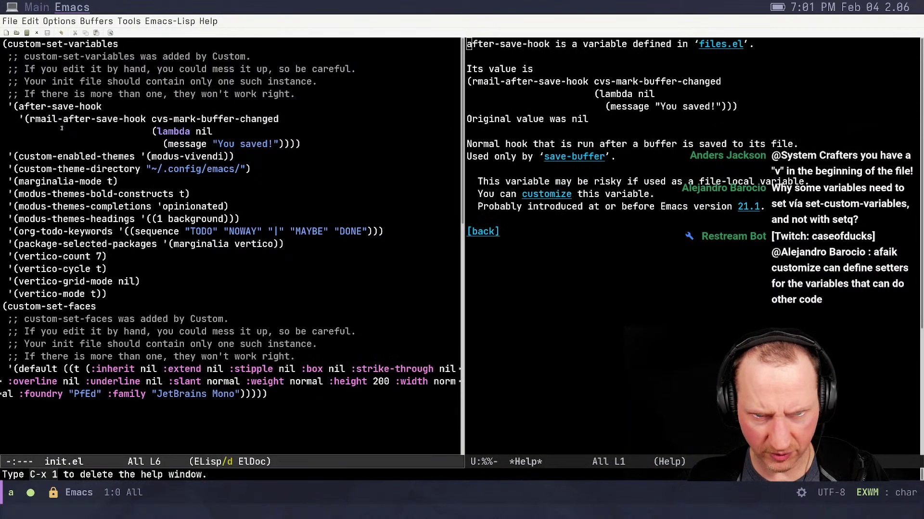
{"action": "left_click", "coordinate": [533, 133]}
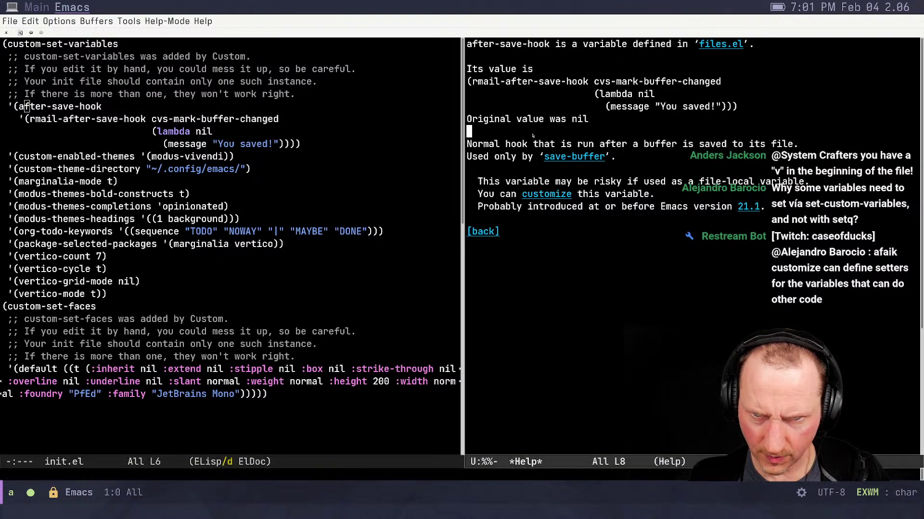
Try to open the files.el source from the after-save-hook help, declining read-only mode, and kill the files.el.gz buffer
{"action": "left_click", "coordinate": [715, 45]}
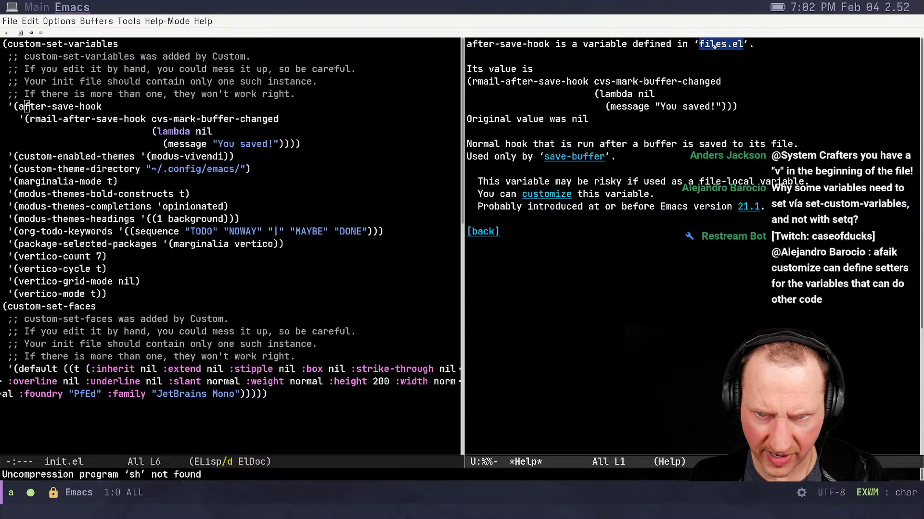
{"action": "left_click", "coordinate": [714, 45]}
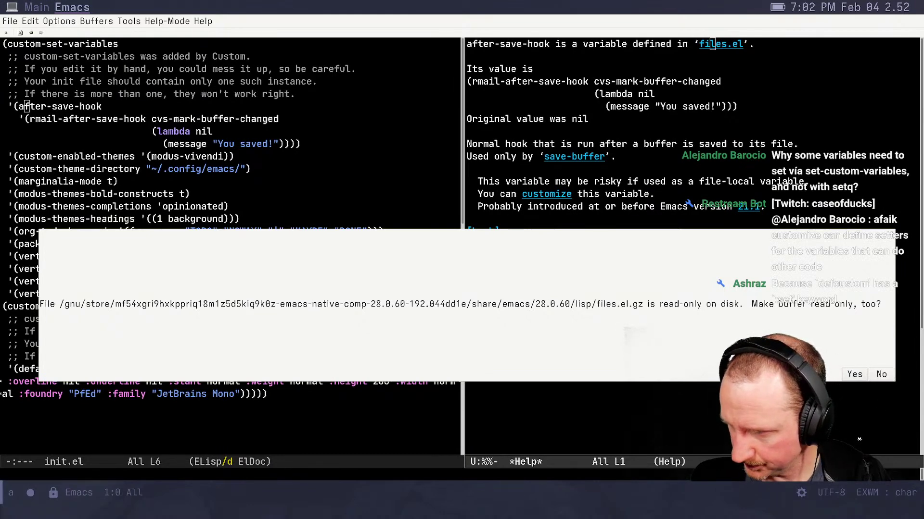
{"action": "left_click", "coordinate": [882, 375]}
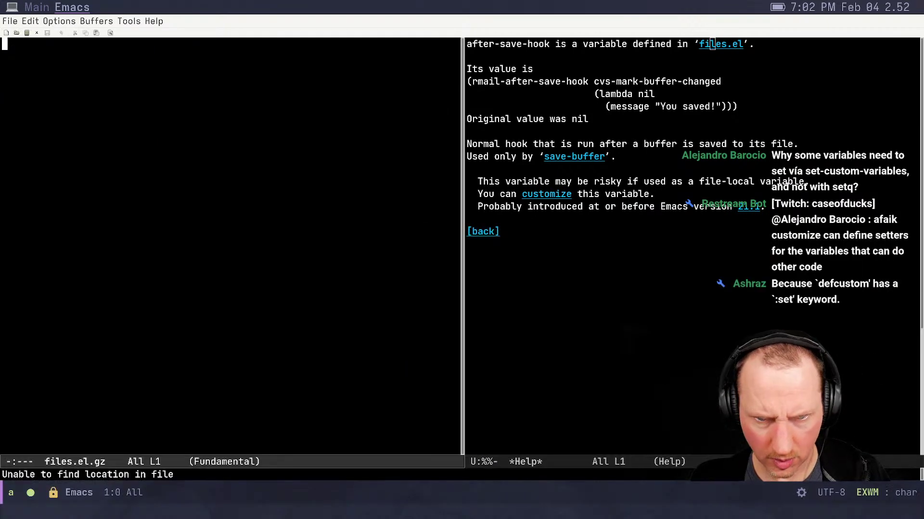
{"action": "key", "text": "ctrl+x"}
{"action": "key", "text": "k"}
{"action": "key", "text": "Return"}
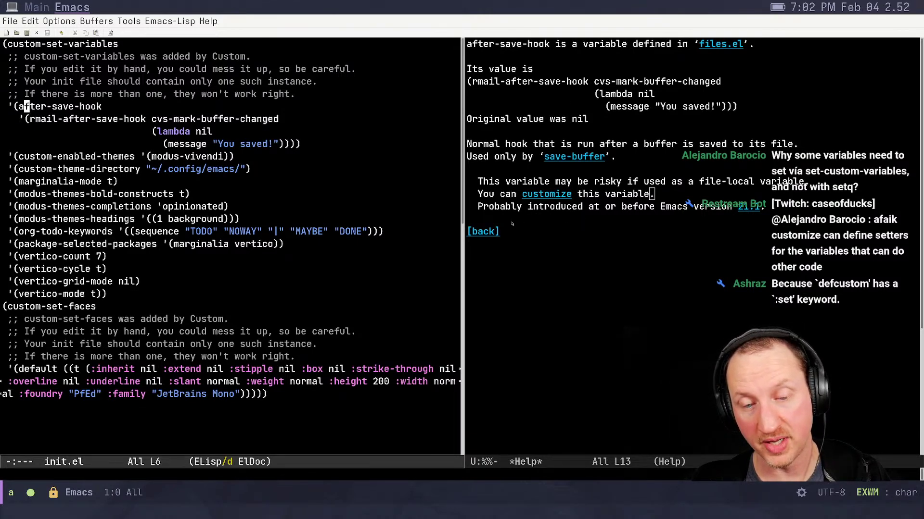
Close the help window and place the cursor at the end of the vertico-count line in init.el
{"action": "left_click", "coordinate": [605, 197]}
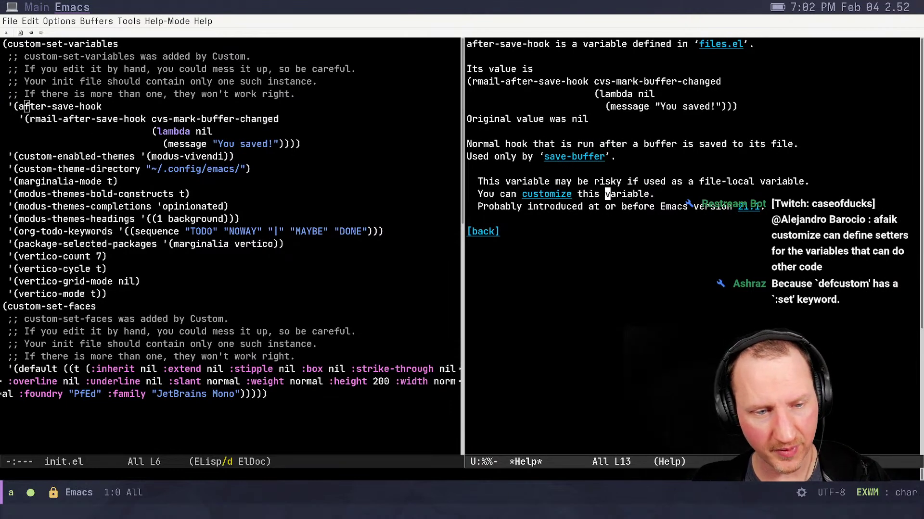
{"action": "left_click", "coordinate": [132, 293]}
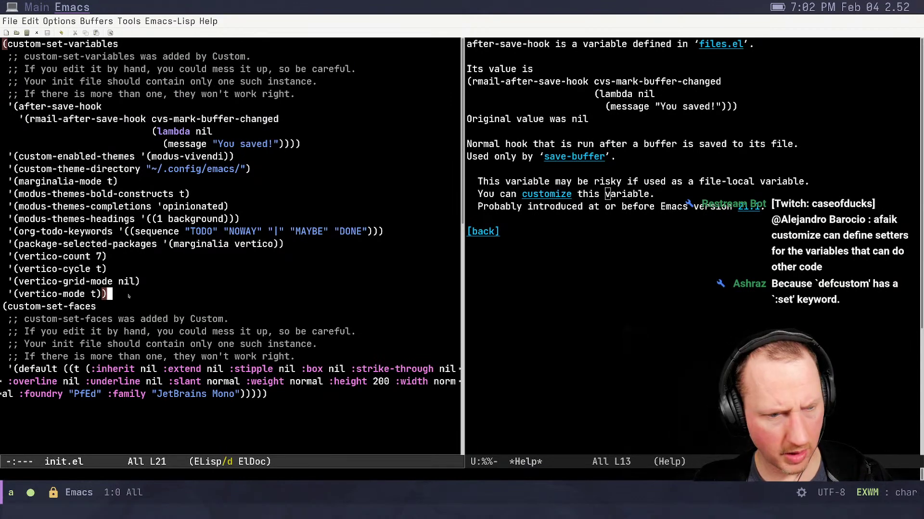
{"action": "key", "text": "super+2"}
{"action": "key", "text": "super+1"}
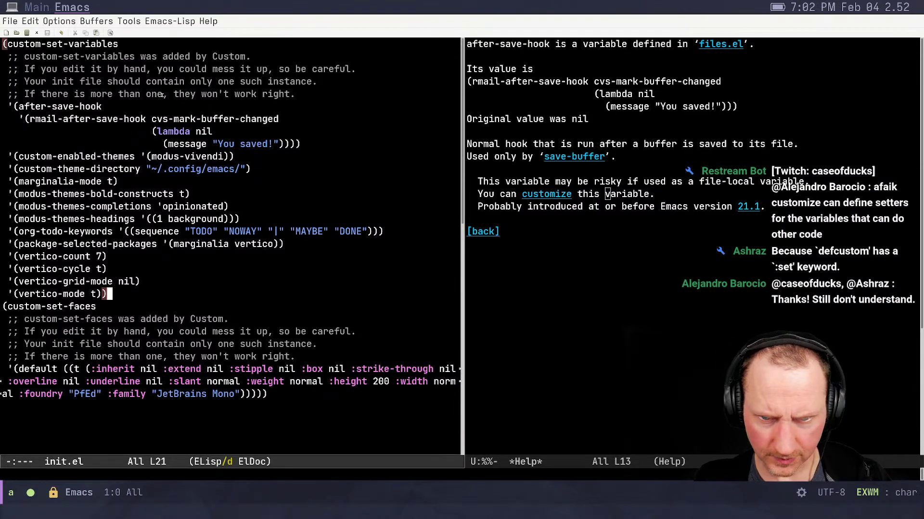
{"action": "key", "text": "ctrl+x"}
{"action": "key", "text": "1"}
{"action": "key", "text": "Up"}
{"action": "key", "text": "Up"}
{"action": "key", "text": "Up"}
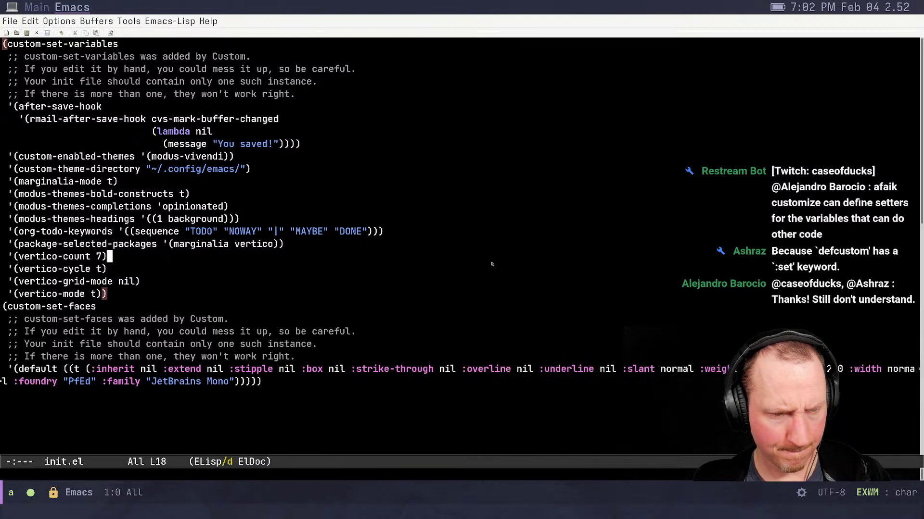
Save init.el with the cursor at the end of the vertico-count line
{"action": "key", "text": "ctrl+g"}
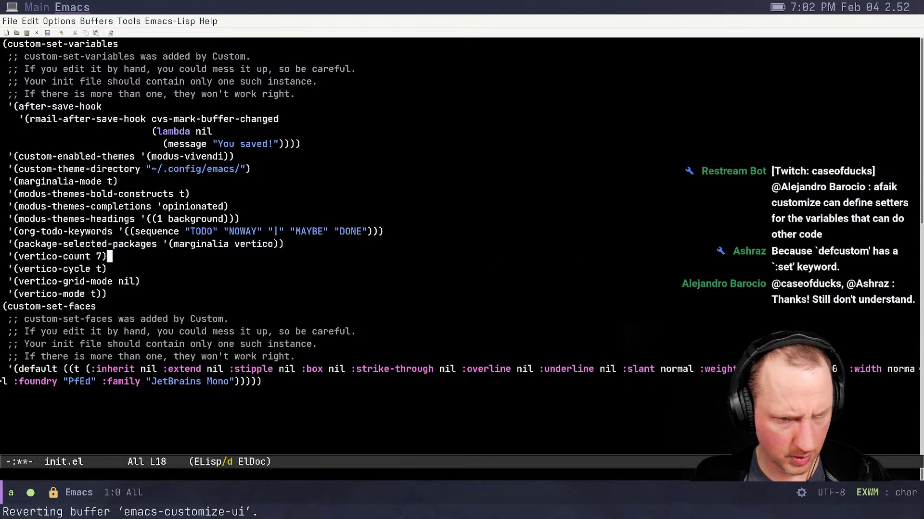
{"action": "key", "text": "ctrl+x"}
{"action": "key", "text": "ctrl+s"}
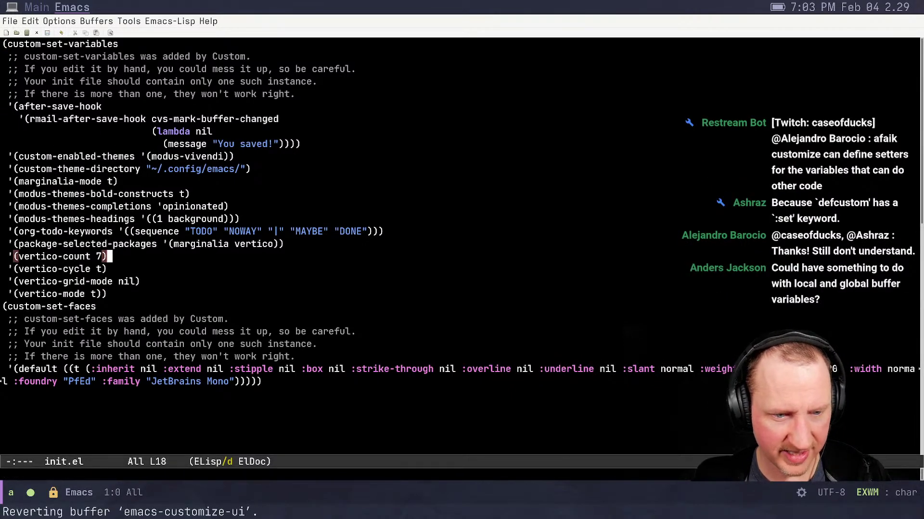
{"action": "key", "text": "Escape"}
{"action": "key", "text": "alt+x"}
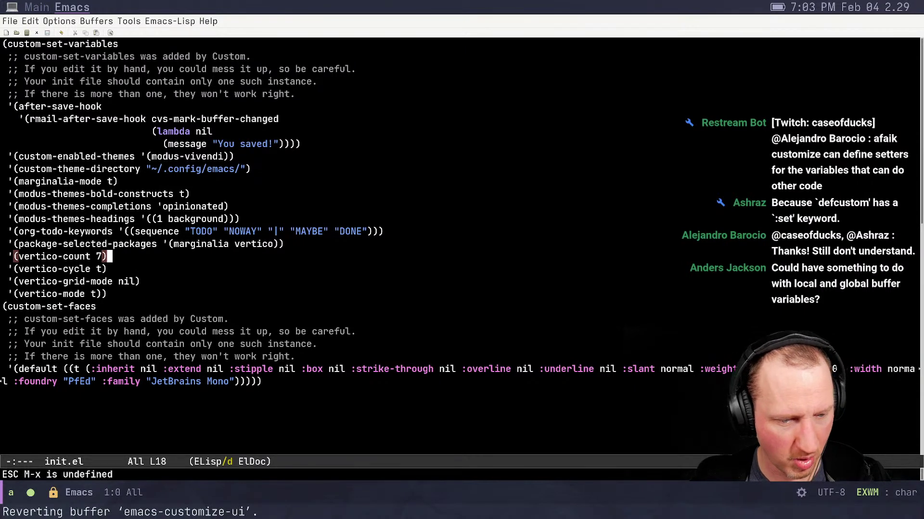
{"action": "key", "text": "Escape"}
{"action": "key", "text": "ctrl+alt+x"}
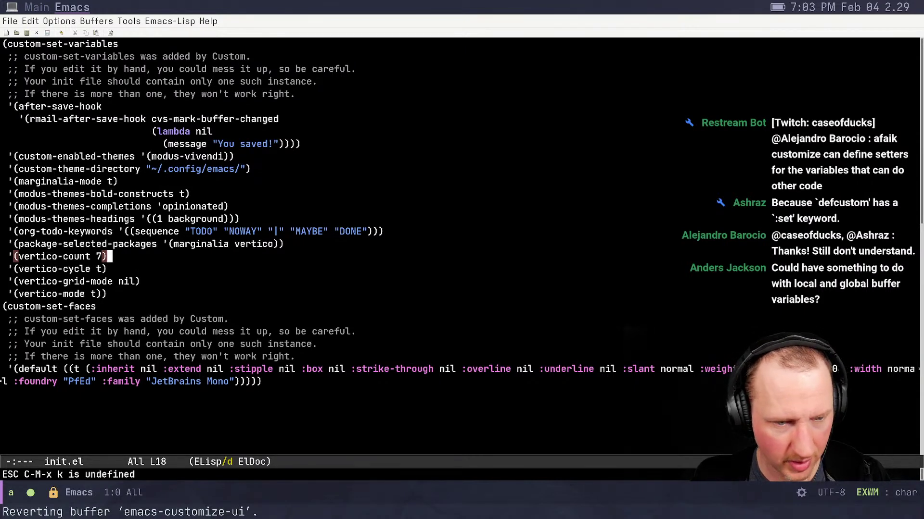
{"action": "key", "text": "Return"}
{"action": "key", "text": "BackSpace"}
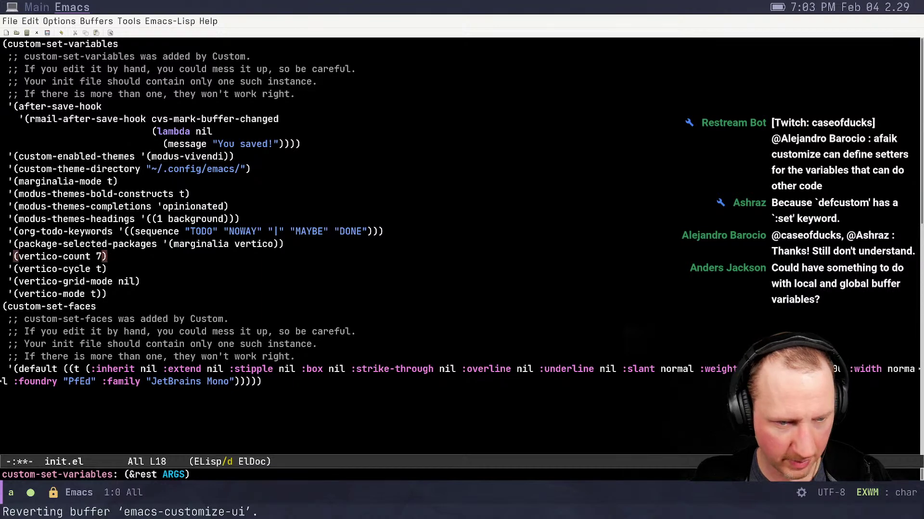
{"action": "key", "text": "ctrl+x"}
{"action": "key", "text": "ctrl+s"}
Switch from init.el to the Vertico customization group buffer
{"action": "key", "text": "ctrl+x"}
{"action": "key", "text": "b"}
{"action": "key", "text": "Return"}
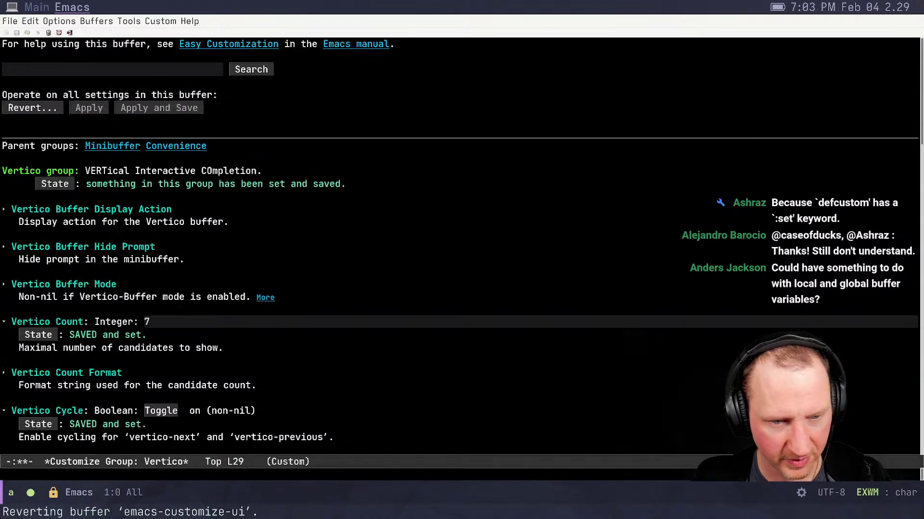
Install the evil package
{"action": "key", "text": "alt+x"}
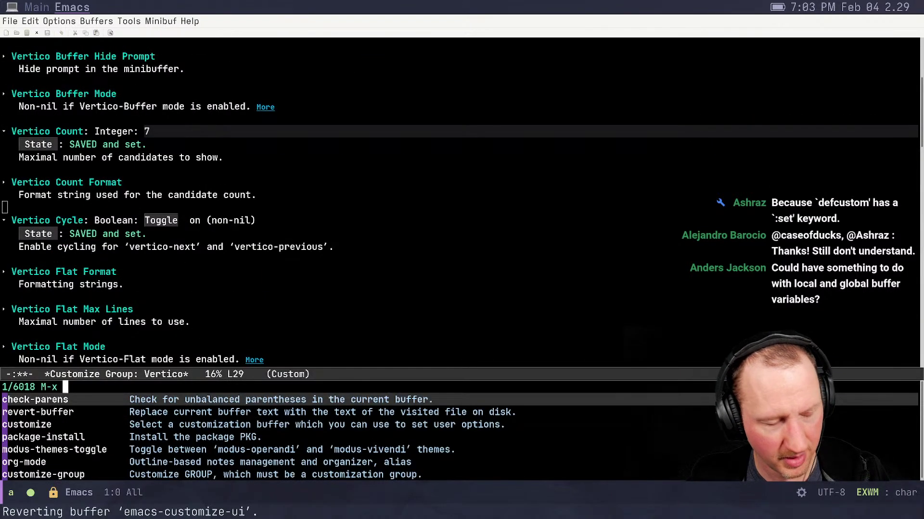
{"action": "type", "text": "ins"}
{"action": "key", "text": "BackSpace"}
{"action": "key", "text": "BackSpace"}
{"action": "key", "text": "BackSpace"}
{"action": "type", "text": "p"}
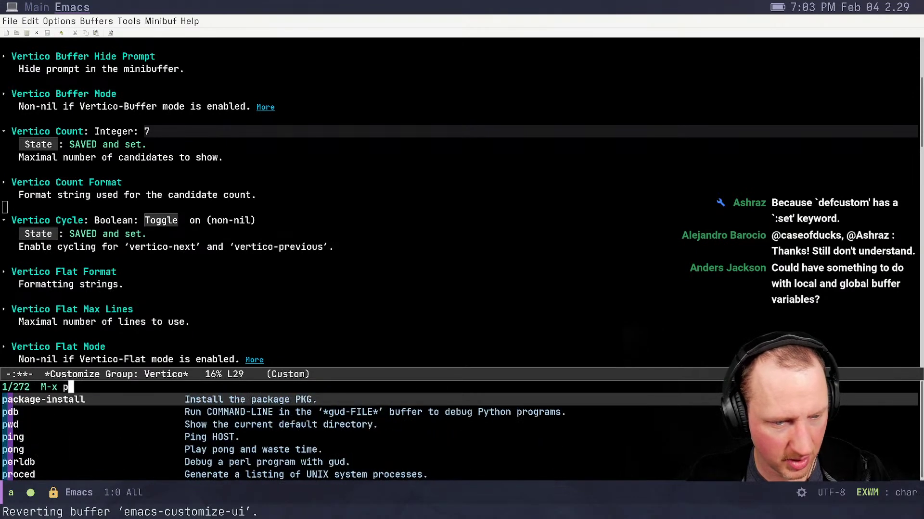
{"action": "key", "text": "Return"}
{"action": "type", "text": "evil"}
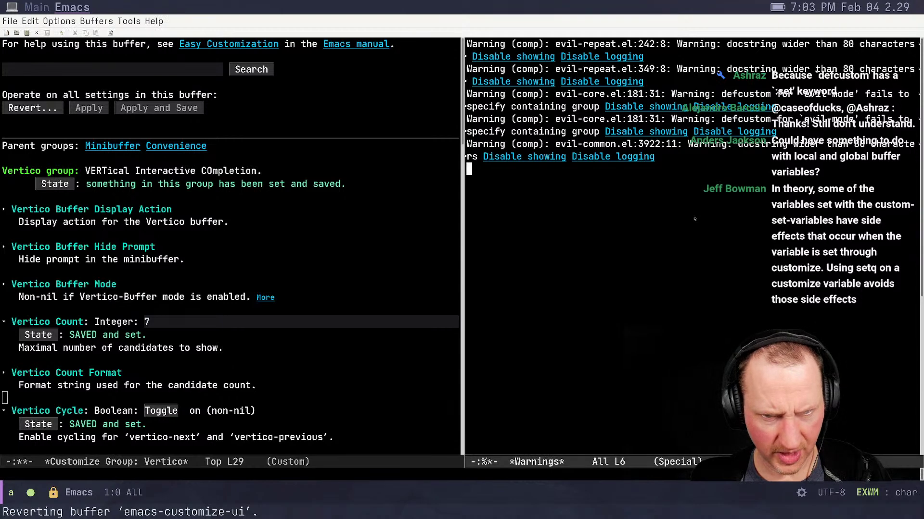
Search the customization settings for evil and keep the results in a single window
{"action": "left_click", "coordinate": [310, 245]}
{"action": "scroll", "coordinate": [309, 245], "scroll_direction": "up", "scroll_amount": 1}
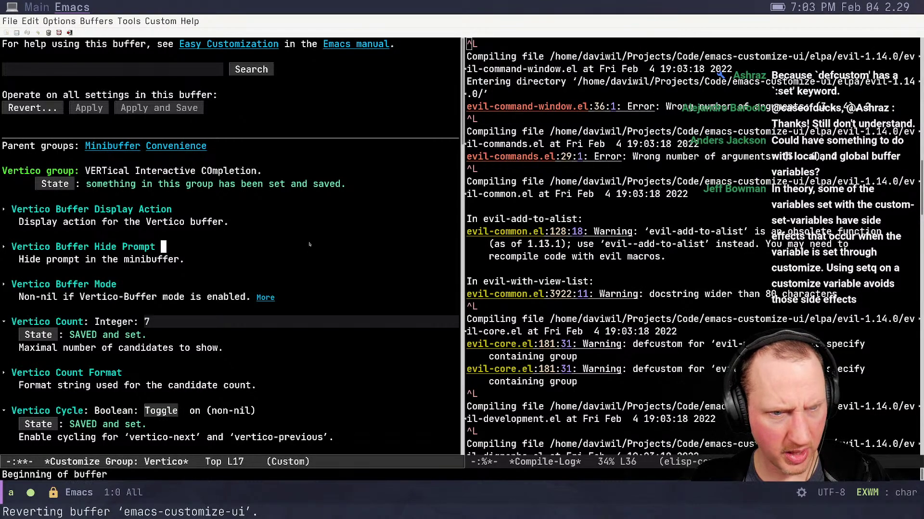
{"action": "left_click", "coordinate": [174, 69]}
{"action": "type", "text": "evil"}
{"action": "key", "text": "Return"}
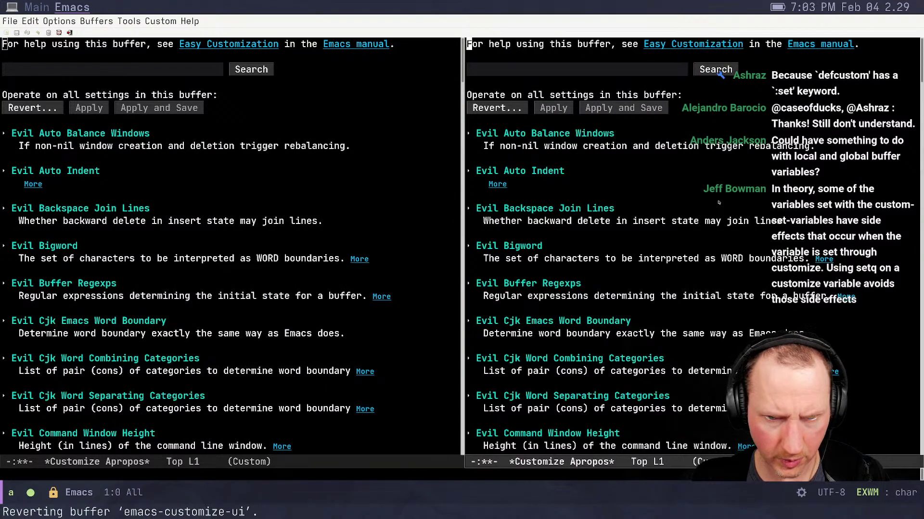
{"action": "key", "text": "j"}
{"action": "key", "text": "ctrl+x"}
{"action": "key", "text": "1"}
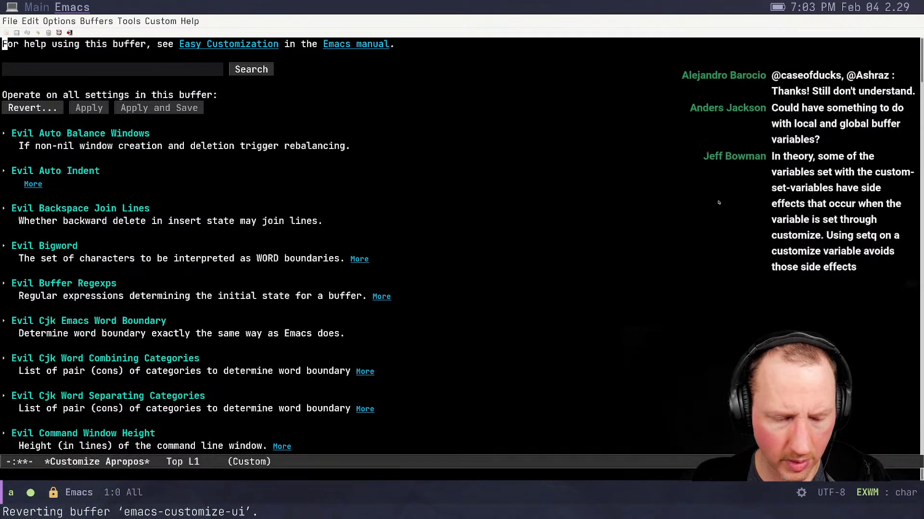
Find the Evil Mode option in the Customize Apropos results and place the cursor on its entry
{"action": "left_click", "coordinate": [124, 208]}
{"action": "key", "text": "ctrl+s"}
{"action": "type", "text": "evil mode"}
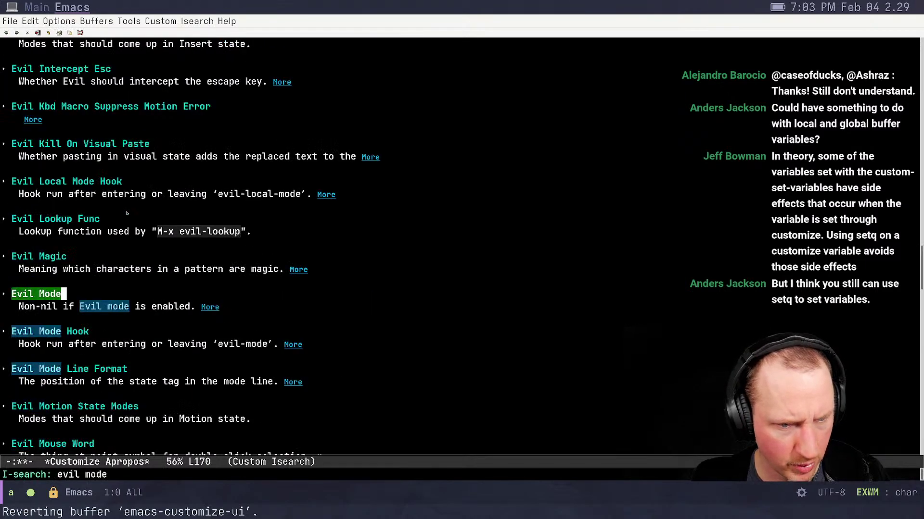
{"action": "key", "text": "Return"}
{"action": "key", "text": "Return"}
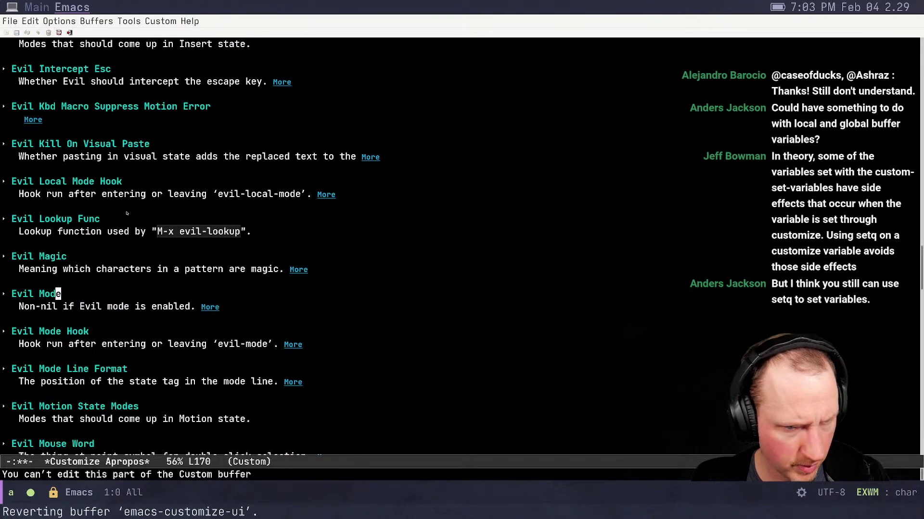
{"action": "key", "text": "Tab"}
{"action": "key", "text": "shift+Tab"}
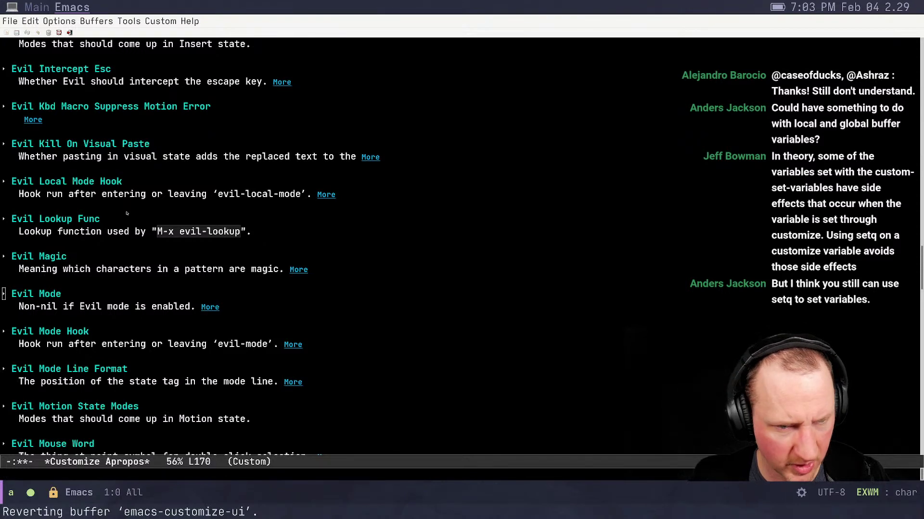
Expand the Evil Mode option and toggle its Boolean value on
{"action": "key", "text": "Return"}
{"action": "key", "text": "Up"}
{"action": "key", "text": "Right"}
{"action": "key", "text": "Right"}
{"action": "key", "text": "Right"}
{"action": "key", "text": "Right"}
{"action": "key", "text": "Right"}
{"action": "key", "text": "Right"}
{"action": "key", "text": "Right"}
{"action": "key", "text": "Right"}
{"action": "key", "text": "Right"}
{"action": "key", "text": "Right"}
{"action": "key", "text": "Right"}
{"action": "key", "text": "Right"}
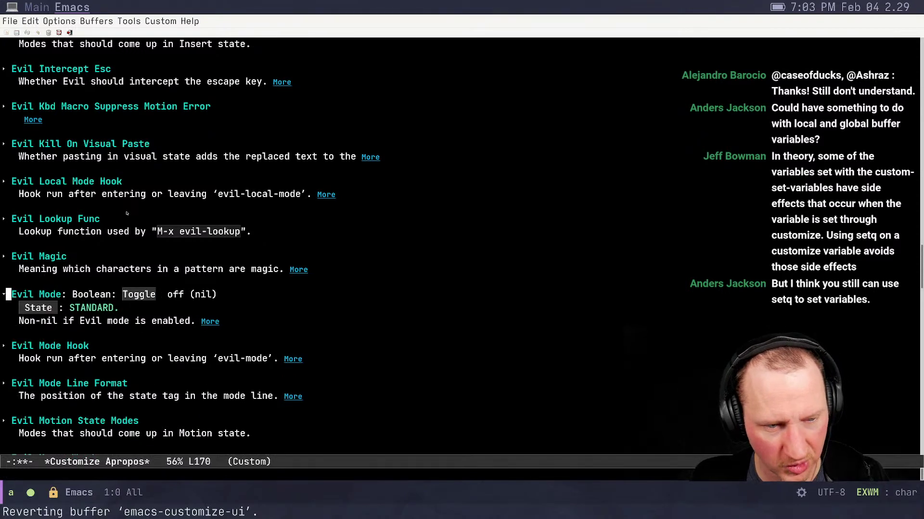
{"action": "key", "text": "Tab"}
{"action": "key", "text": "Return"}
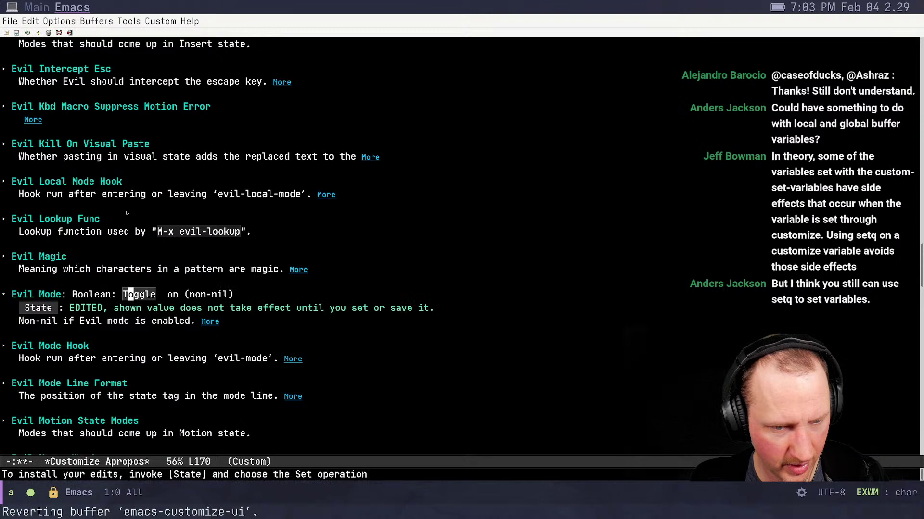
Save the Evil Mode customization, confirming the request to save all settings
{"action": "key", "text": "ctrl+x"}
{"action": "key", "text": "ctrl+s"}
{"action": "type", "text": "yes or no) y"}
{"action": "key", "text": "Return"}
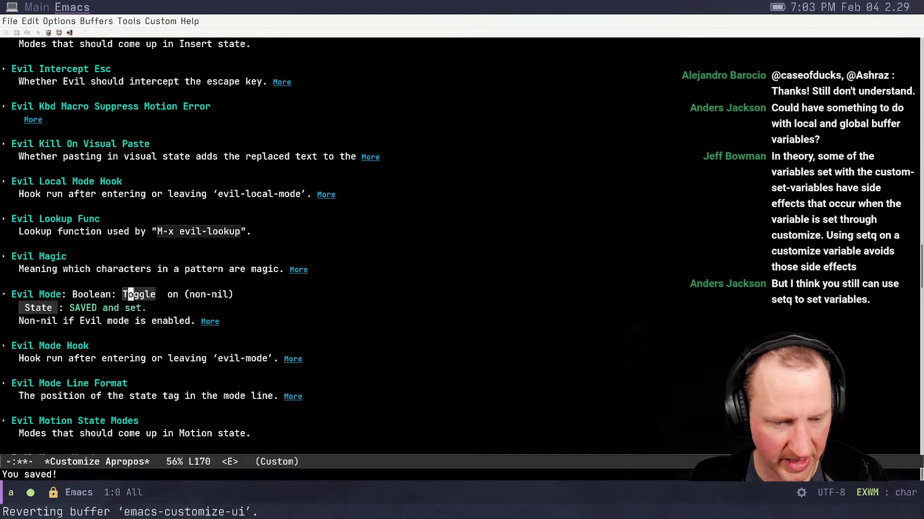
Try Evil's vertical cursor movement in the Customize Apropos buffer
{"action": "key", "text": "j"}
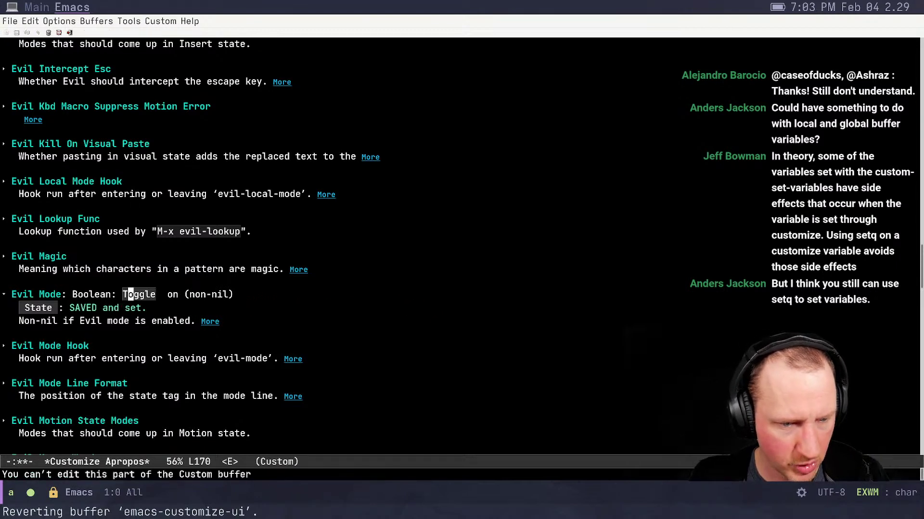
{"action": "key", "text": "k"}
{"action": "key", "text": "alt+x"}
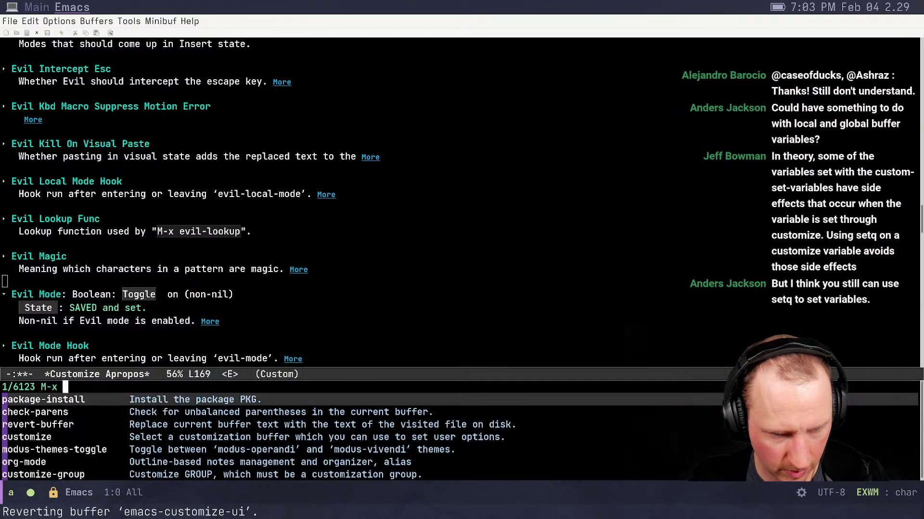
{"action": "key", "text": "ctrl+g"}
{"action": "key", "text": "ctrl+x"}
{"action": "key", "text": "b"}
{"action": "key", "text": "Return"}
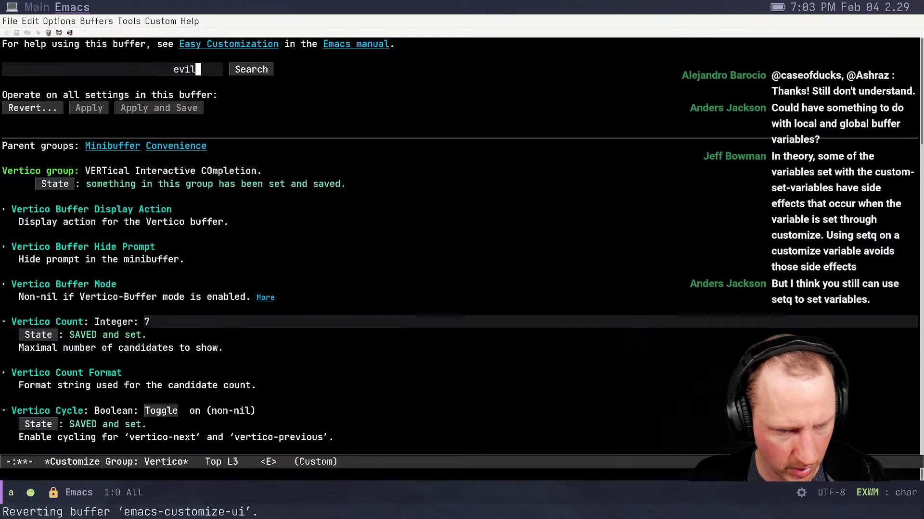
{"action": "key", "text": "ctrl+g"}
{"action": "key", "text": "ctrl+x"}
{"action": "key", "text": "b"}
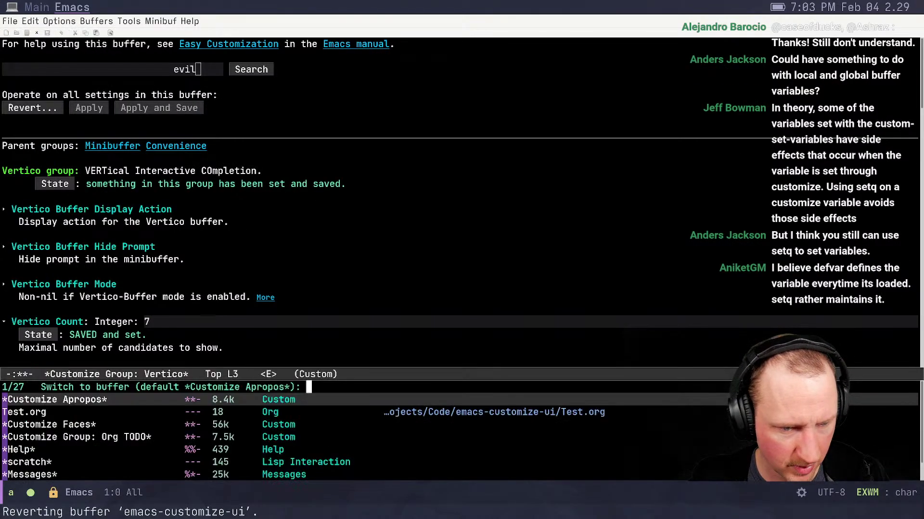
{"action": "key", "text": "Return"}
{"action": "key", "text": "ctrl+g"}
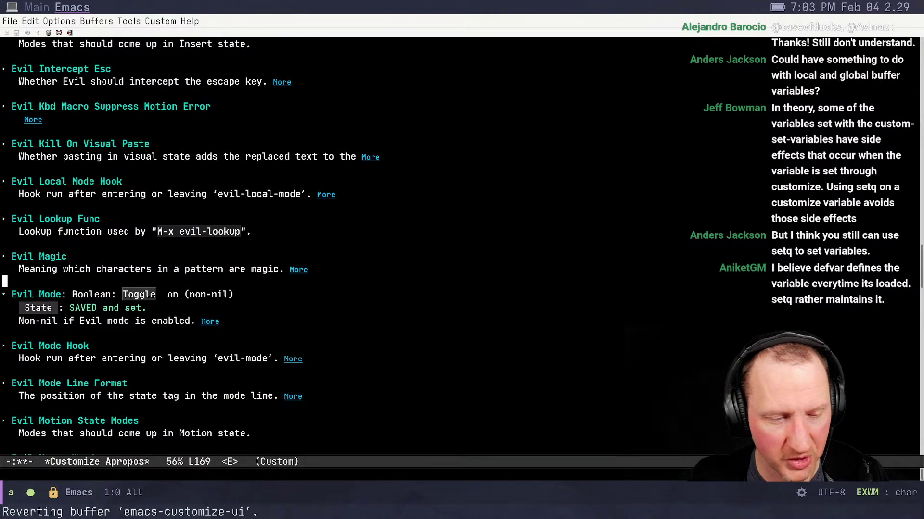
Switch to the Test.org buffer and try Evil's vertical cursor movement there
{"action": "key", "text": "ctrl+x"}
{"action": "key", "text": "b"}
{"action": "key", "text": "Down"}
{"action": "key", "text": "Return"}
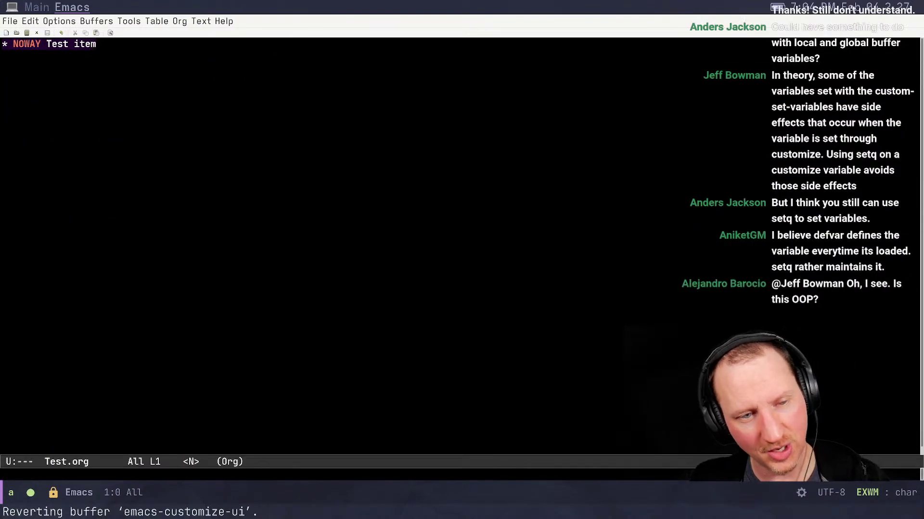
{"action": "key", "text": "k"}
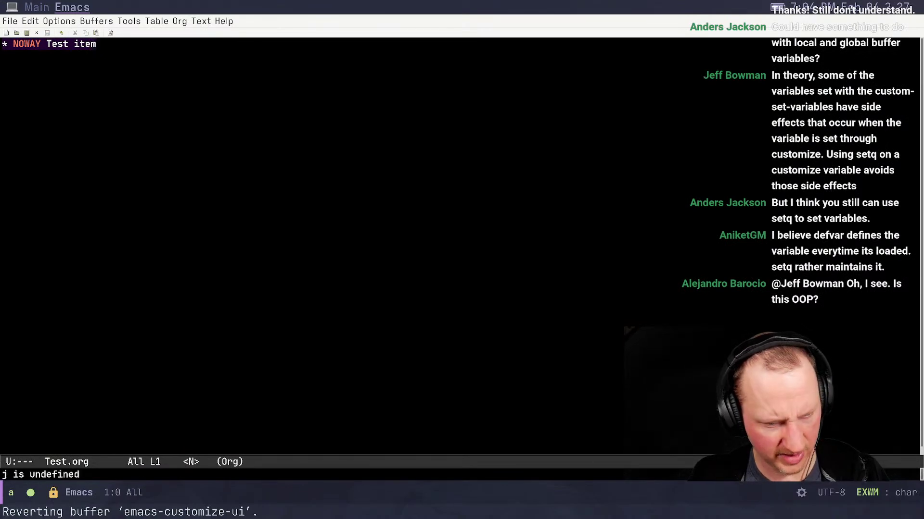
Check the vterm terminal that launched the test Emacs, and return to the test Emacs window
{"action": "key", "text": "ctrl+grave"}
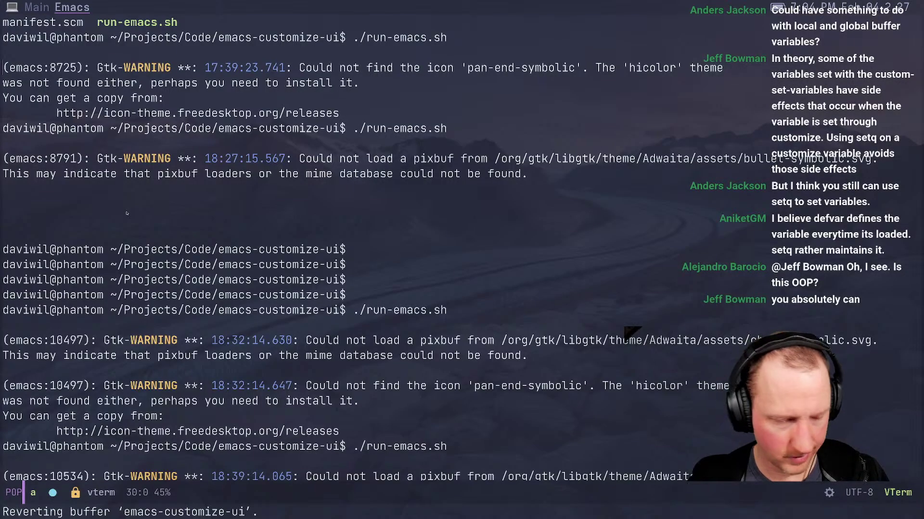
{"action": "key", "text": "ctrl+x"}
{"action": "type", "text": "bEm"}
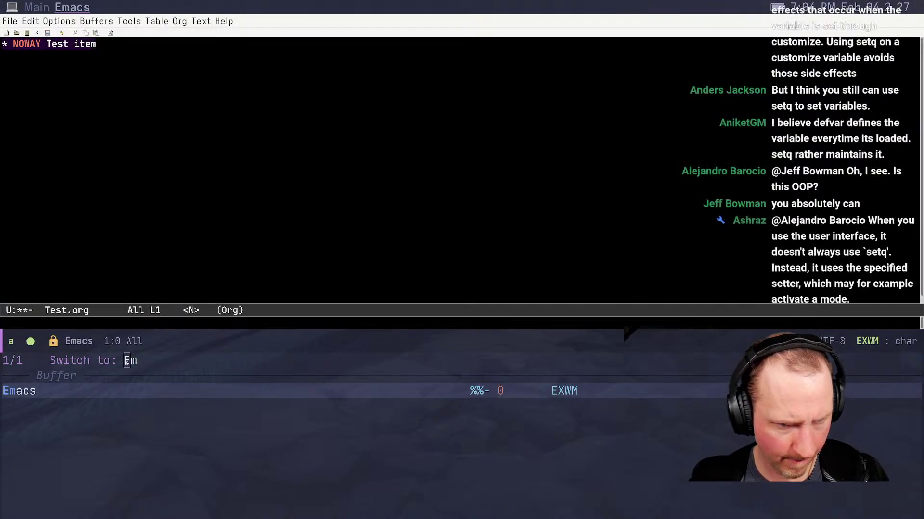
{"action": "key", "text": "ctrl+g"}
Try Evil's downward and rightward cursor movement in Test.org
{"action": "key", "text": "j"}
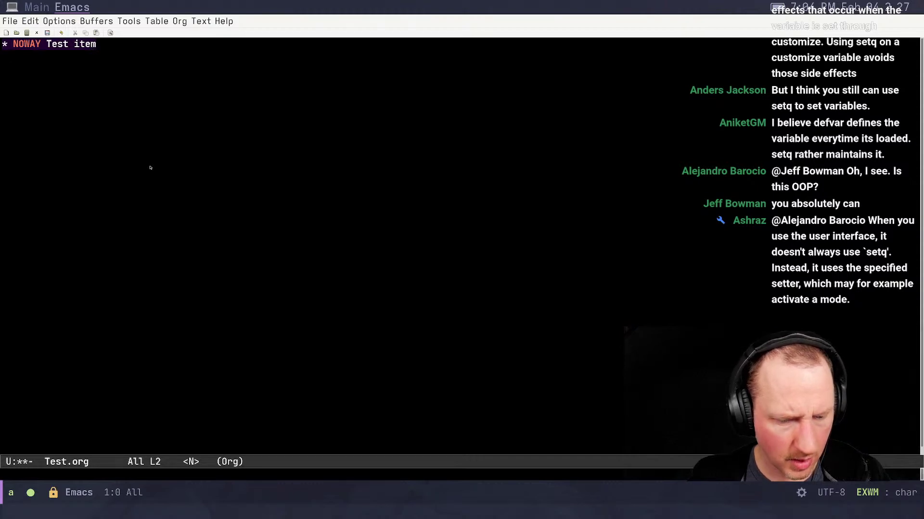
{"action": "key", "text": "1"}
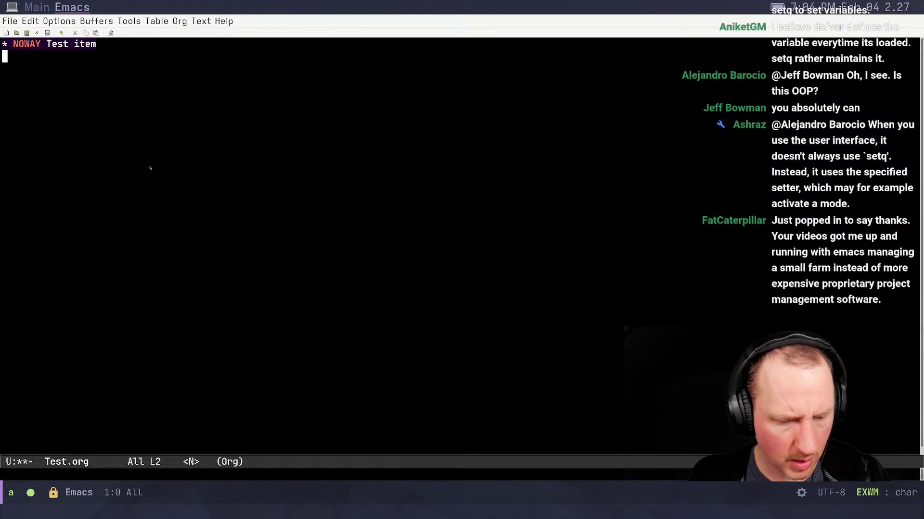
{"action": "key", "text": "i"}
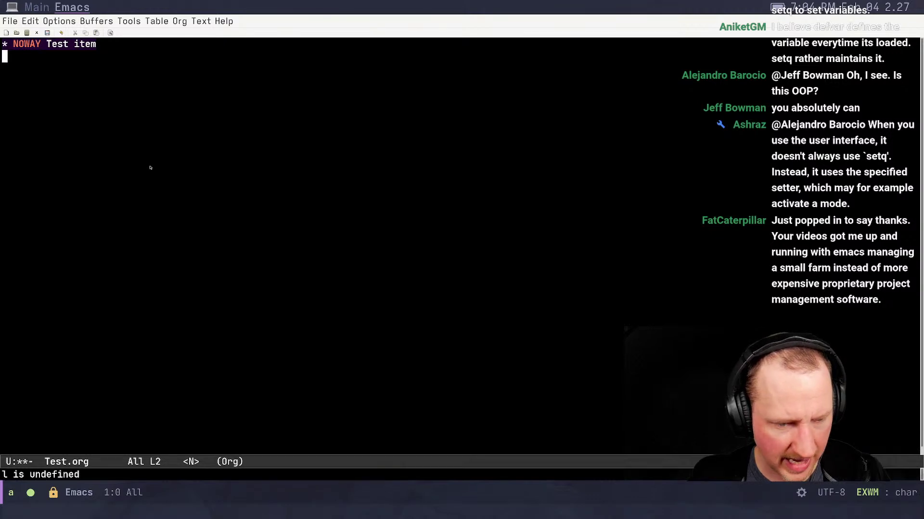
{"action": "key", "text": "alt+x"}
{"action": "type", "text": "evil"}
{"action": "type", "text": "mode"}
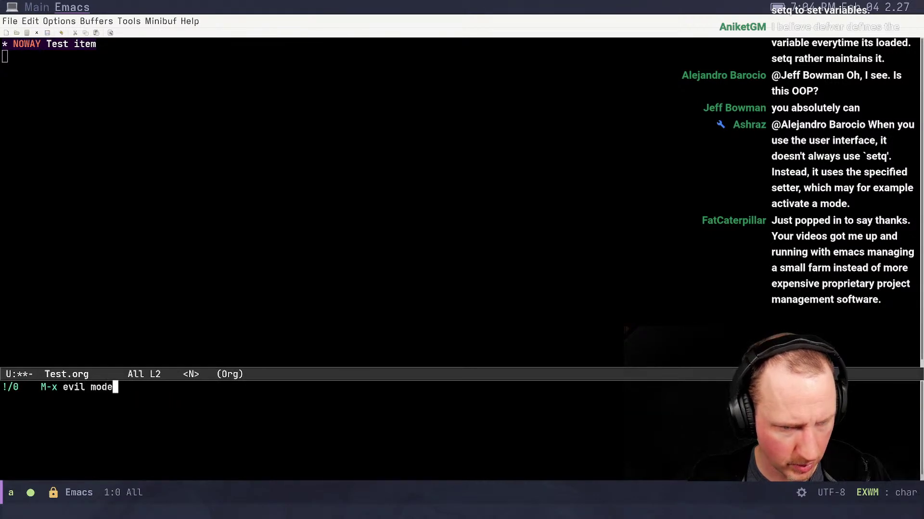
{"action": "key", "text": "BackSpace"}
{"action": "key", "text": "BackSpace"}
{"action": "key", "text": "BackSpace"}
{"action": "key", "text": "BackSpace"}
{"action": "key", "text": "BackSpace"}
{"action": "type", "text": "-"}
{"action": "key", "text": "BackSpace"}
{"action": "key", "text": "BackSpace"}
{"action": "key", "text": "BackSpace"}
{"action": "key", "text": "BackSpace"}
{"action": "key", "text": "BackSpace"}
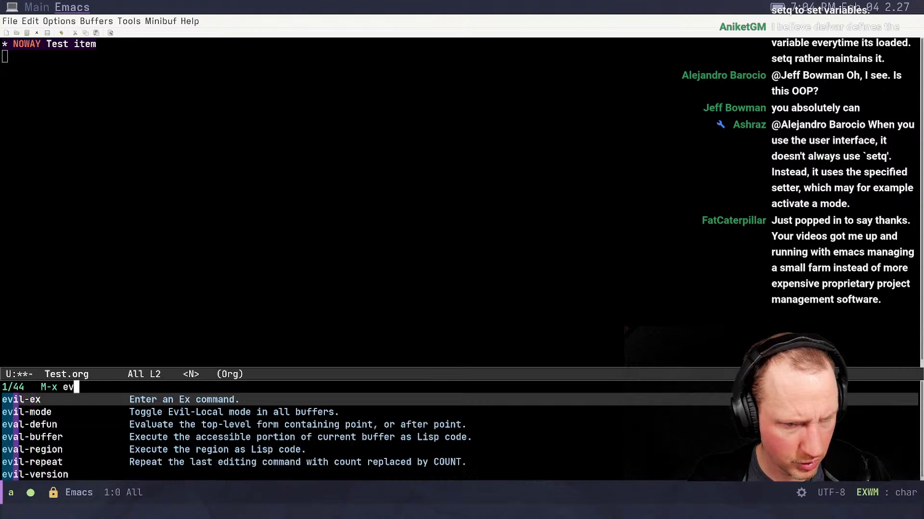
{"action": "type", "text": "turn on"}
{"action": "key", "text": "BackSpace"}
{"action": "key", "text": "BackSpace"}
{"action": "key", "text": "BackSpace"}
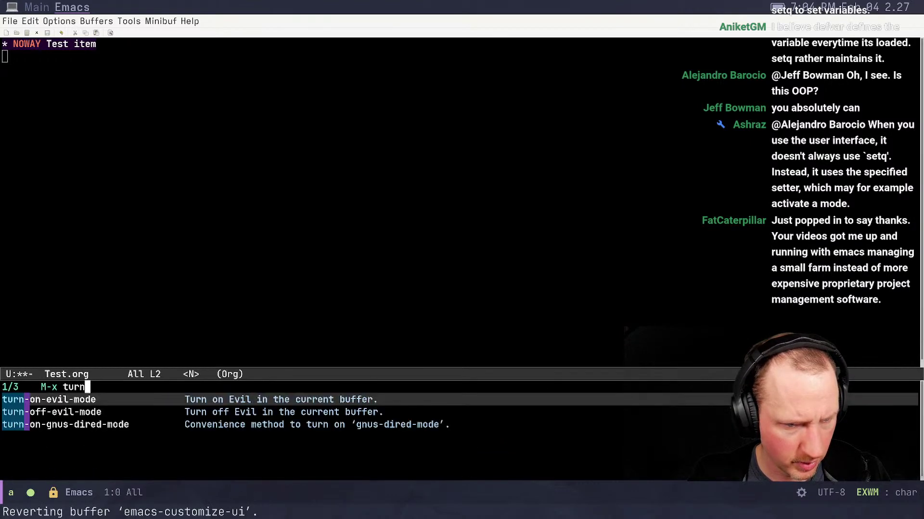
{"action": "key", "text": "ctrl+g"}
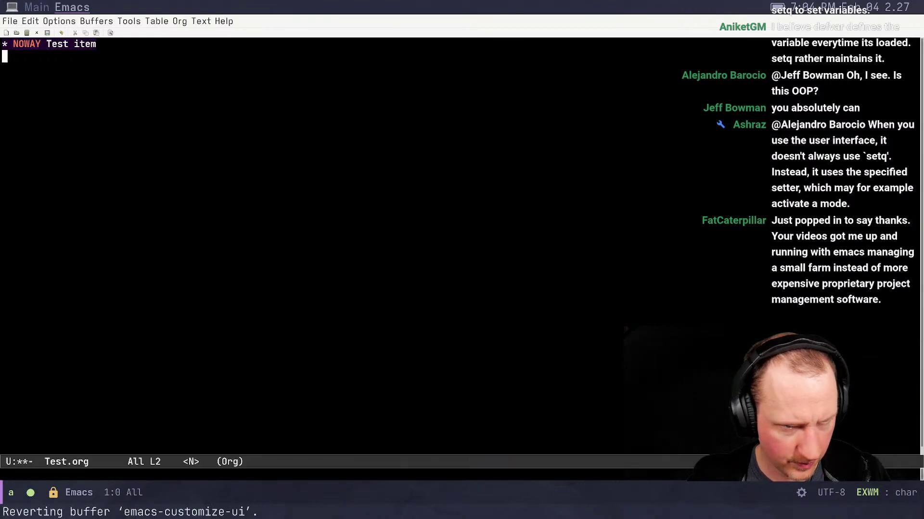
Retry Evil's up and down cursor movement in Test.org
{"action": "key", "text": "k"}
{"action": "key", "text": "j"}
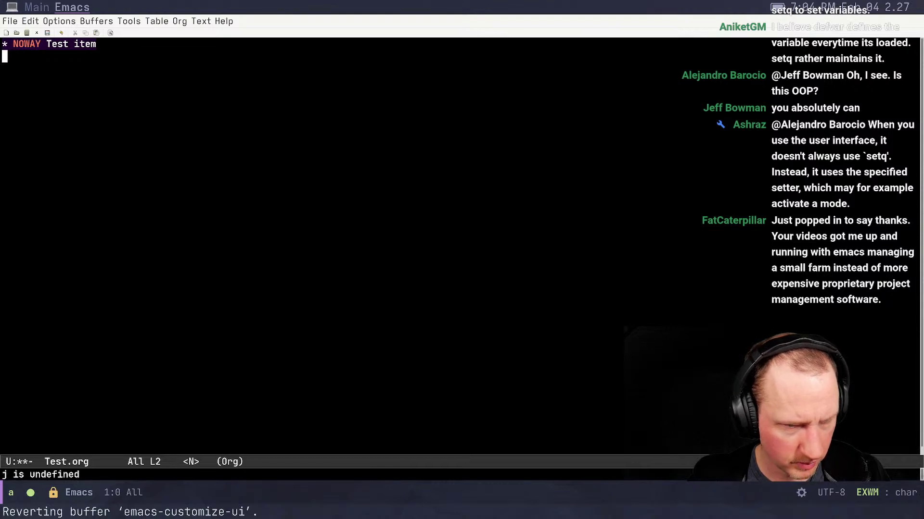
Move the cursor between the heading and the empty line below it in Test.org to test Evil's vertical movement again
{"action": "key", "text": "Up"}
{"action": "key", "text": "Up"}
{"action": "key", "text": "Down"}
{"action": "key", "text": "Down"}
{"action": "key", "text": "Up"}
{"action": "key", "text": "Up"}
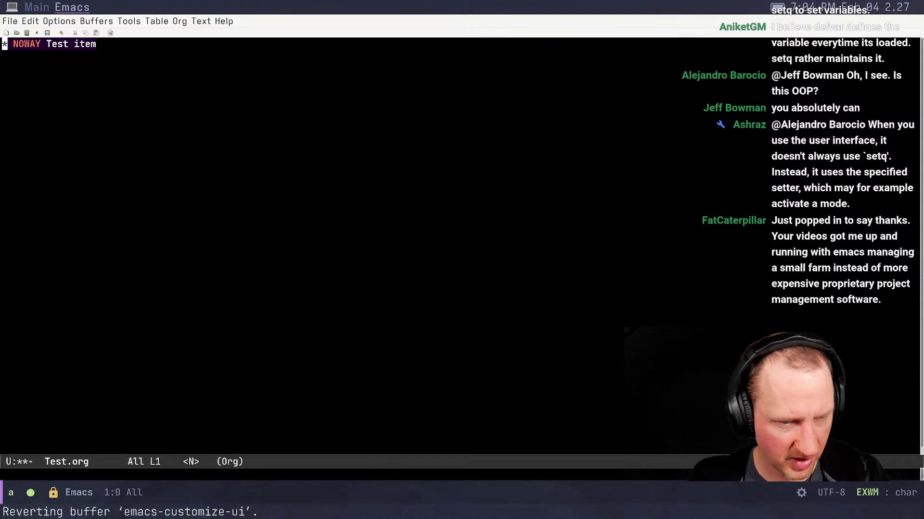
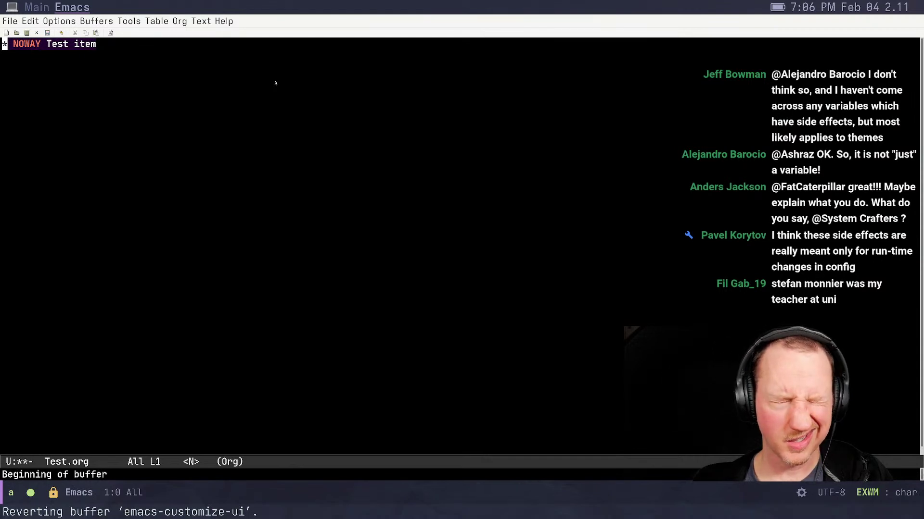
{"action": "key", "text": "j"}
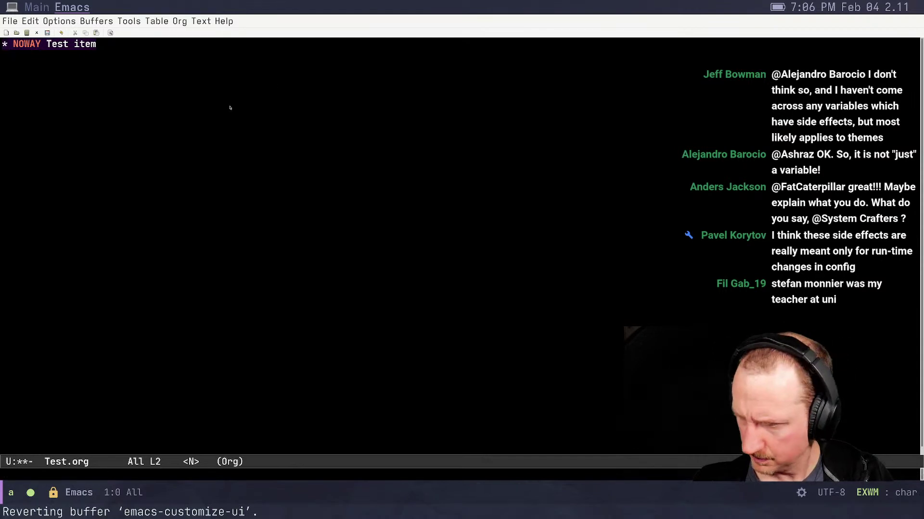
{"action": "key", "text": "Escape"}
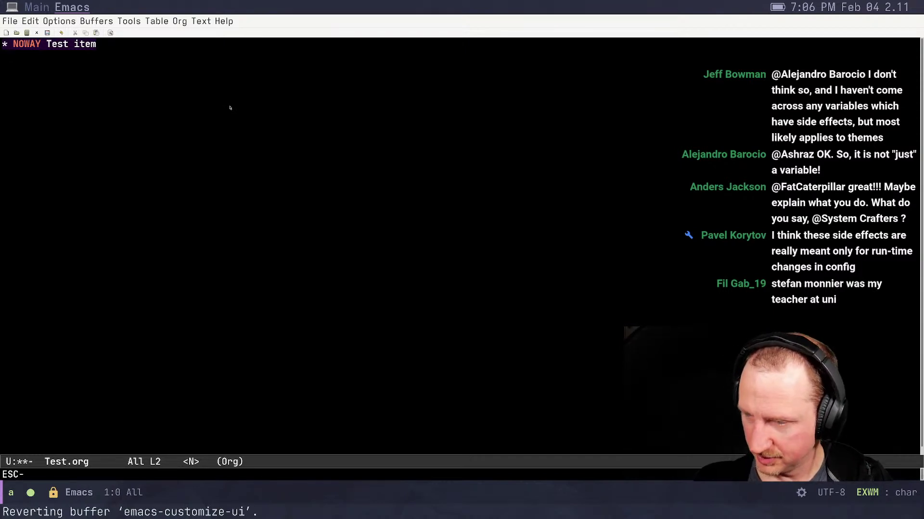
{"action": "left_click", "coordinate": [187, 90]}
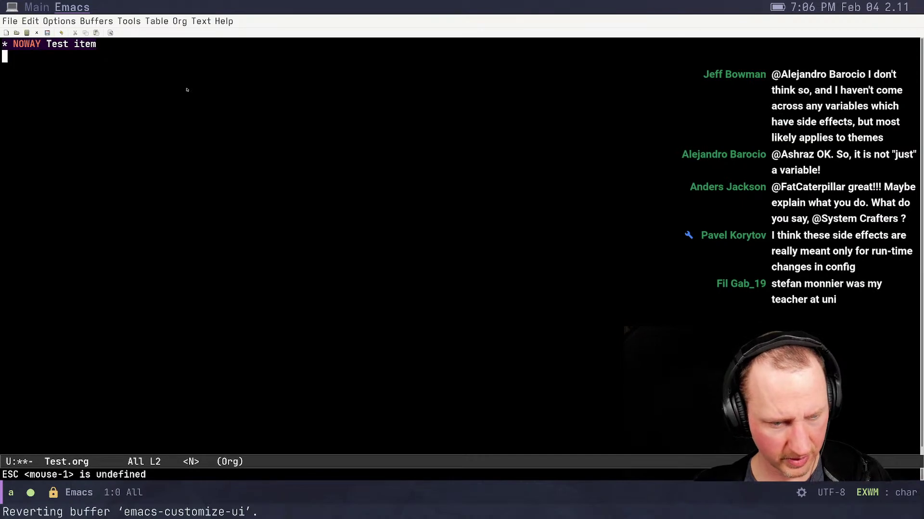
{"action": "left_click", "coordinate": [37, 7]}
{"action": "left_click", "coordinate": [67, 7]}
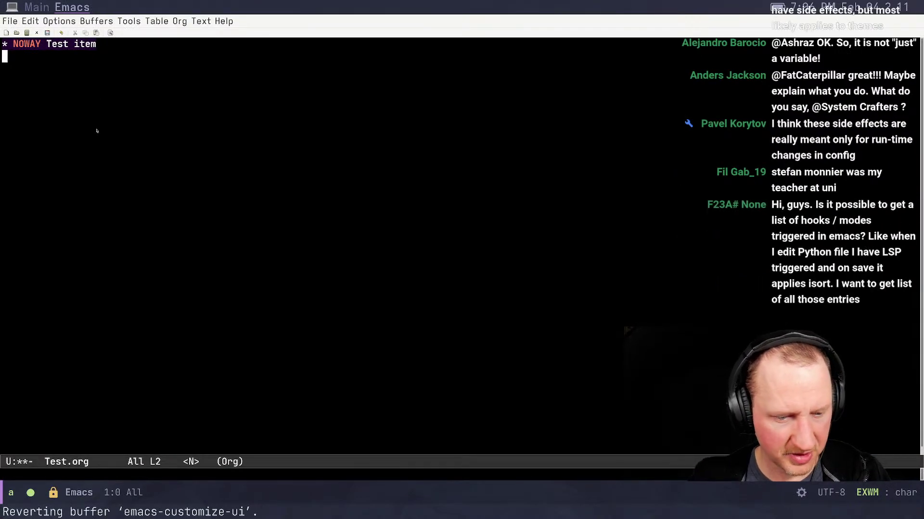
Open the top-level Emacs customization group with the customize command
{"action": "key", "text": "alt+x"}
{"action": "type", "text": "cust"}
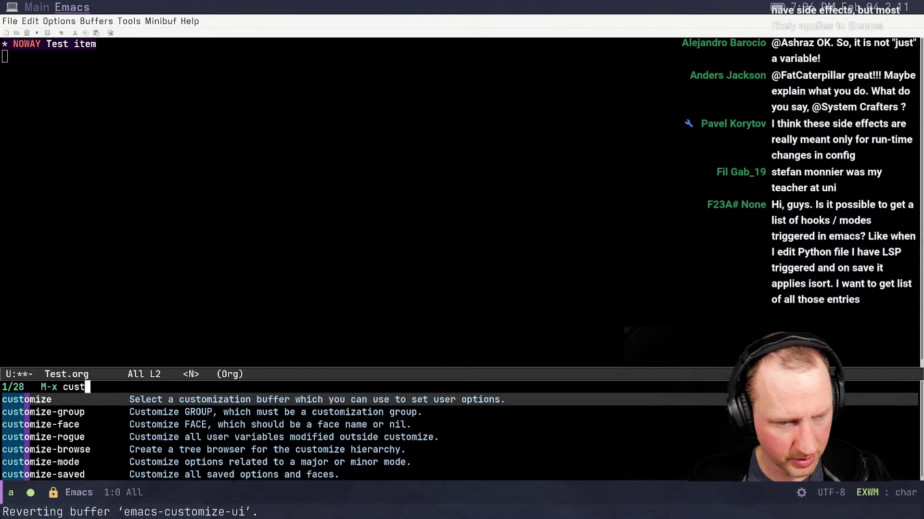
{"action": "key", "text": "Return"}
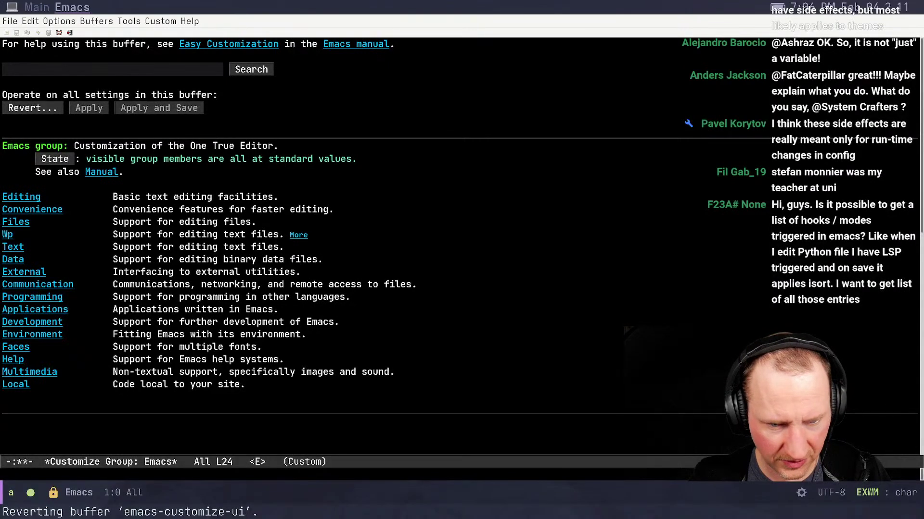
Examine the list of top-level customization groups and their descriptions
{"action": "key", "text": "Up"}
{"action": "key", "text": "Up"}
{"action": "key", "text": "Up"}
{"action": "key", "text": "Up"}
{"action": "key", "text": "Up"}
{"action": "key", "text": "Up"}
{"action": "key", "text": "Up"}
{"action": "key", "text": "Up"}
{"action": "key", "text": "Up"}
{"action": "key", "text": "Up"}
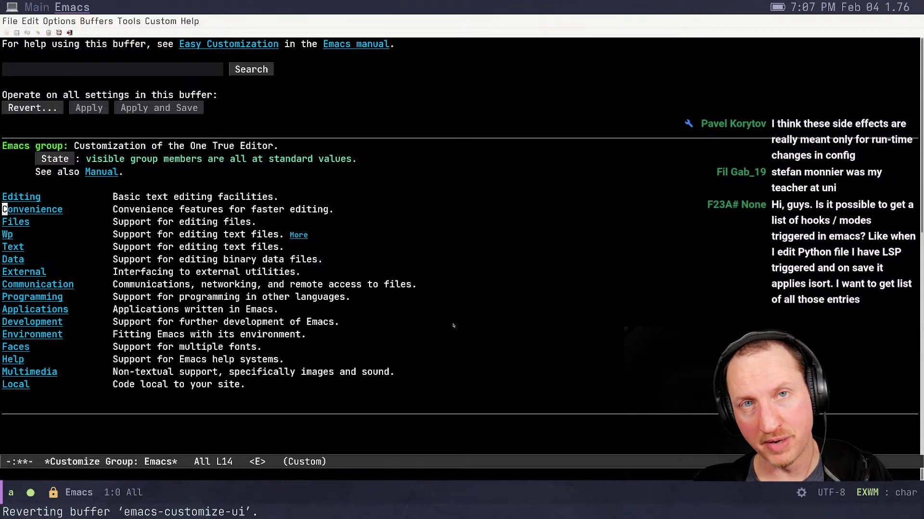
{"action": "left_click", "coordinate": [421, 269]}
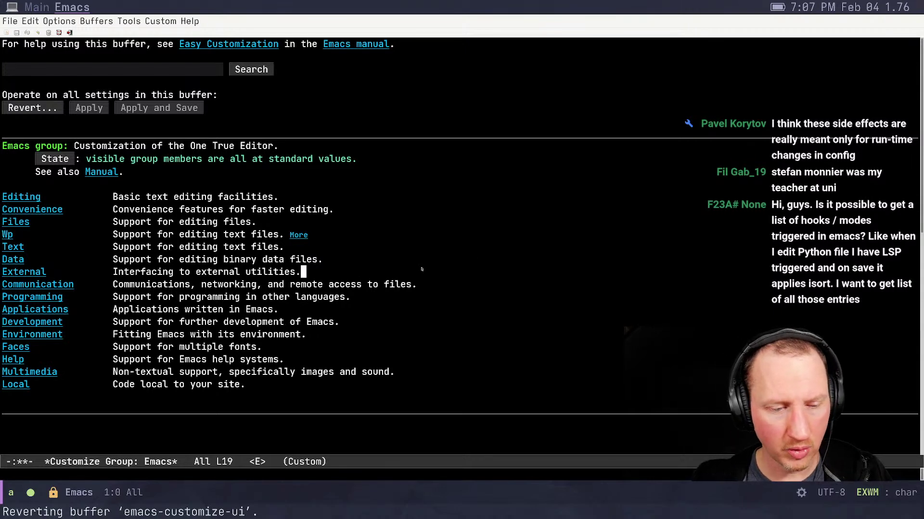
Start describing a variable and filter the candidates by "after-" to look through the available hooks
{"action": "key", "text": "ctrl+h"}
{"action": "key", "text": "v"}
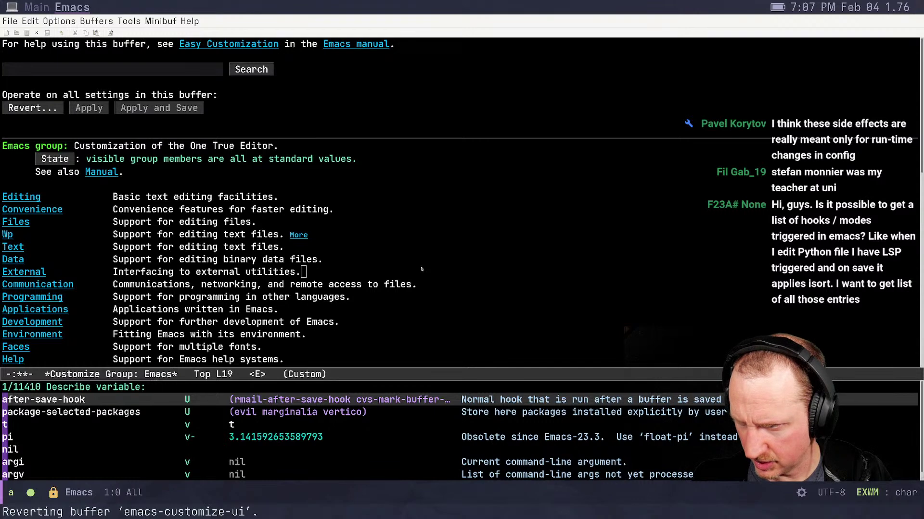
{"action": "type", "text": "after"}
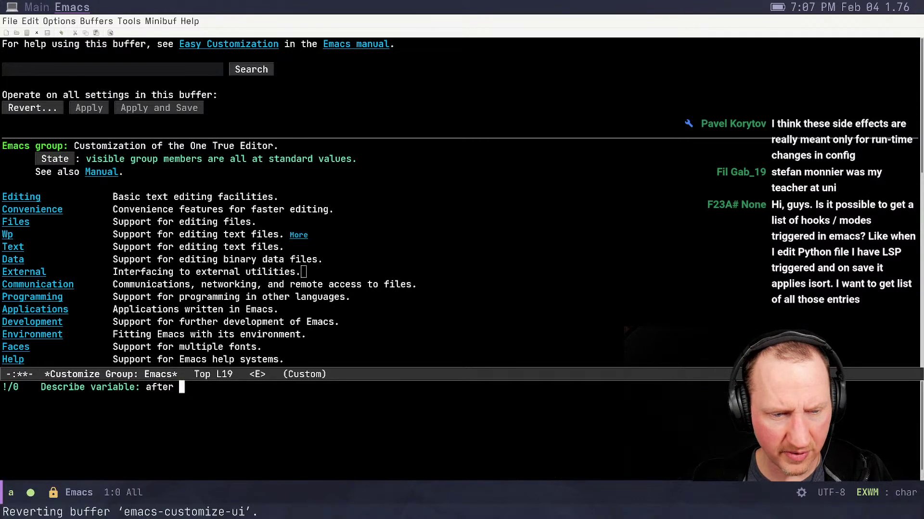
{"action": "key", "text": "Return"}
{"action": "key", "text": "BackSpace"}
{"action": "type", "text": "-"}
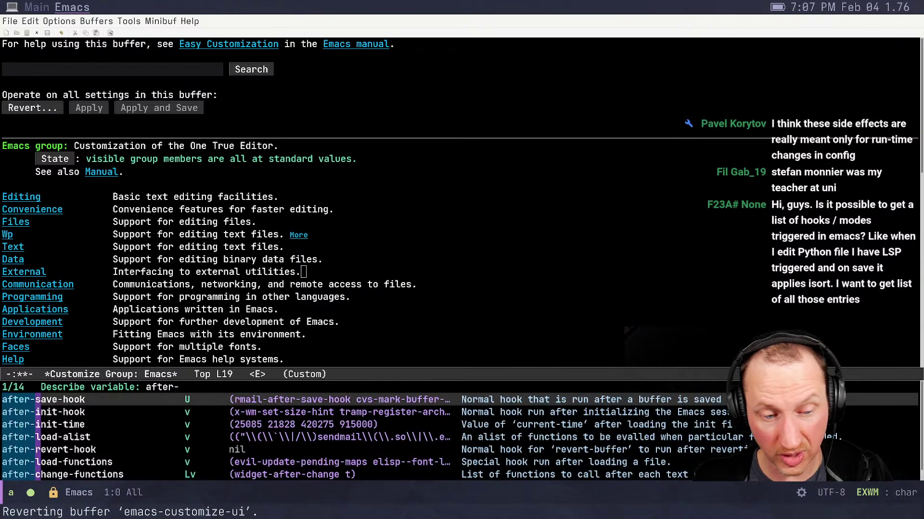
Filter the variable candidates by "before" to look through those hooks, and return to the Emacs customization group alone
{"action": "key", "text": "BackSpace"}
{"action": "key", "text": "BackSpace"}
{"action": "key", "text": "BackSpace"}
{"action": "key", "text": "BackSpace"}
{"action": "key", "text": "BackSpace"}
{"action": "key", "text": "BackSpace"}
{"action": "type", "text": "before"}
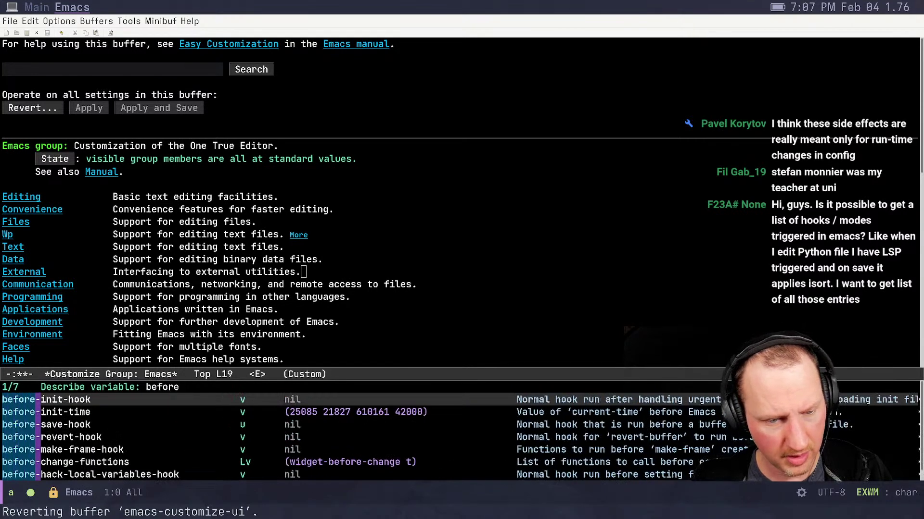
{"action": "key", "text": "Return"}
{"action": "key", "text": "ctrl+x"}
{"action": "key", "text": "1"}
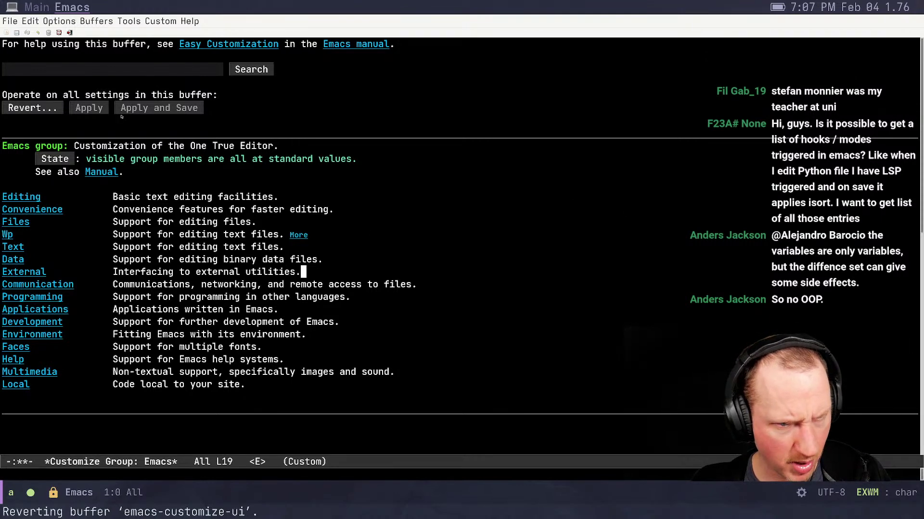
Search the customization settings for "tab bar"
{"action": "left_click", "coordinate": [94, 71]}
{"action": "type", "text": "tab bar"}
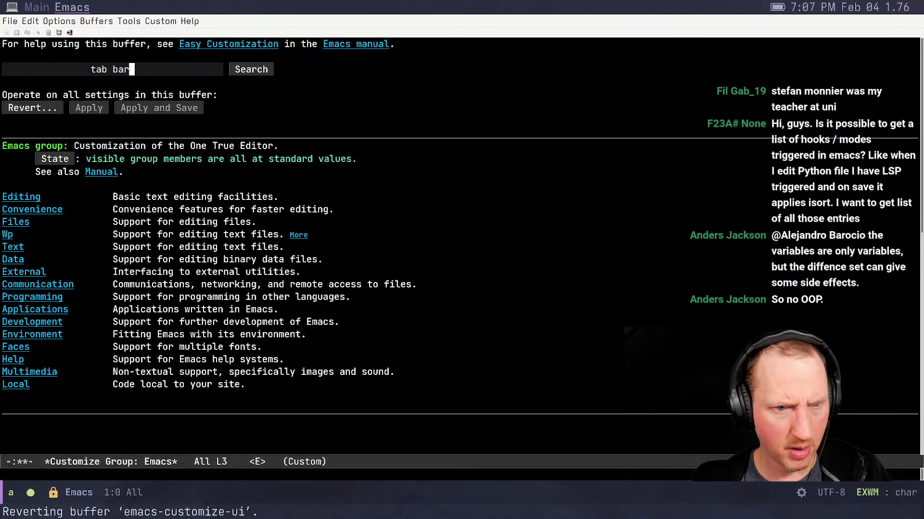
{"action": "key", "text": "Return"}
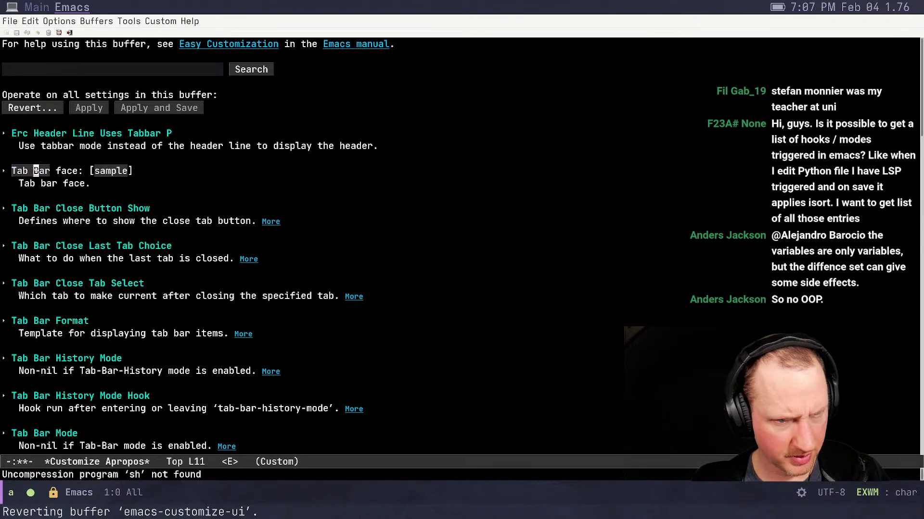
{"action": "left_click", "coordinate": [36, 170]}
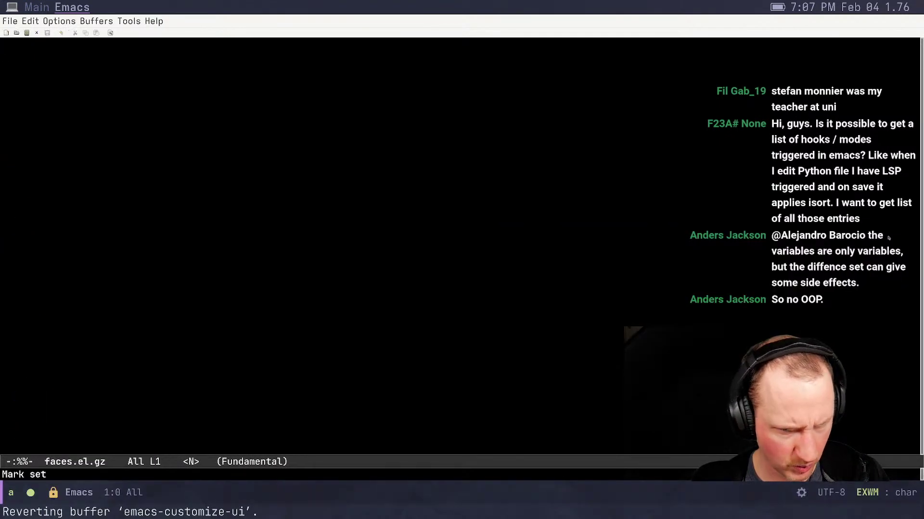
{"action": "key", "text": "ctrl+x"}
{"action": "key", "text": "b"}
{"action": "key", "text": "Down"}
{"action": "key", "text": "Down"}
{"action": "key", "text": "Return"}
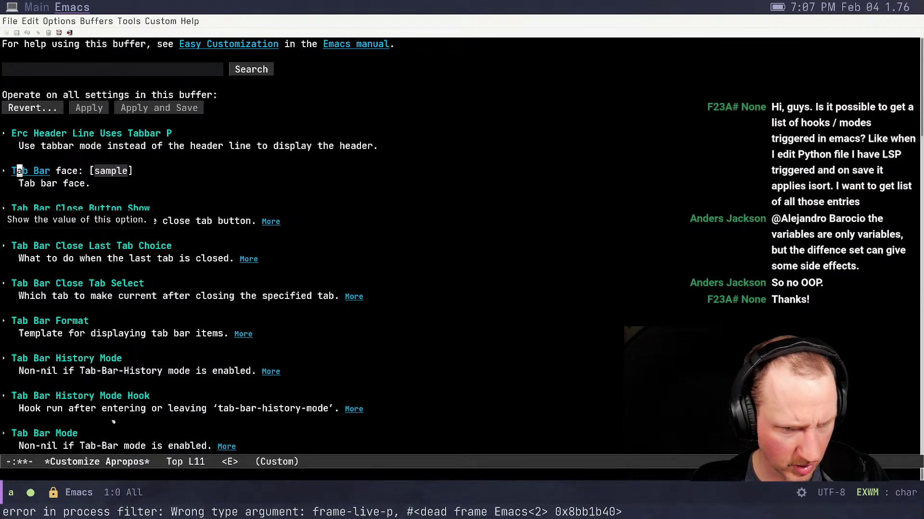
Expand the Tab Bar Mode option in the list of matching settings
{"action": "key", "text": "Up"}
{"action": "key", "text": "Down"}
{"action": "key", "text": "Down"}
{"action": "key", "text": "Down"}
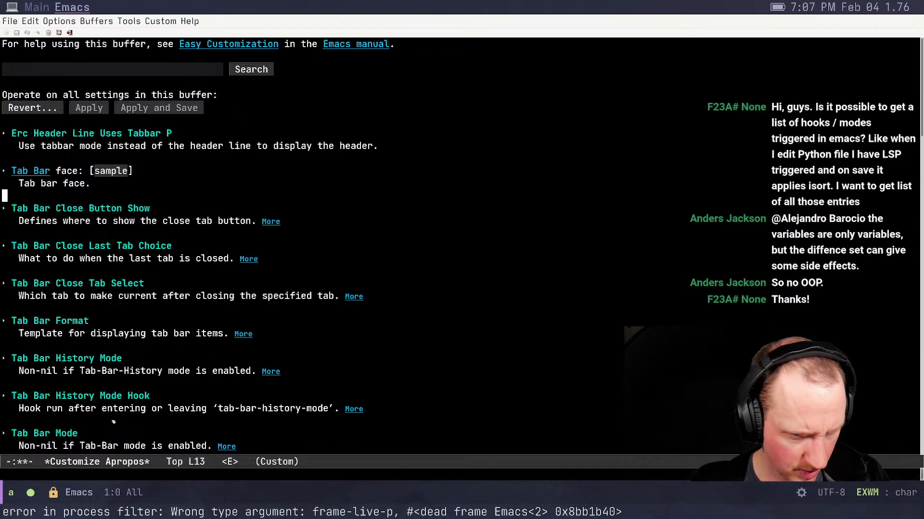
{"action": "key", "text": "Down"}
{"action": "key", "text": "Down"}
{"action": "key", "text": "Down"}
{"action": "key", "text": "Down"}
{"action": "key", "text": "Down"}
{"action": "key", "text": "Down"}
{"action": "key", "text": "Down"}
{"action": "key", "text": "Down"}
{"action": "key", "text": "Down"}
{"action": "key", "text": "Down"}
{"action": "key", "text": "Down"}
{"action": "key", "text": "Down"}
{"action": "key", "text": "Down"}
{"action": "key", "text": "Down"}
{"action": "key", "text": "Down"}
{"action": "key", "text": "Down"}
{"action": "key", "text": "Down"}
{"action": "key", "text": "Down"}
{"action": "key", "text": "Down"}
{"action": "key", "text": "Left"}
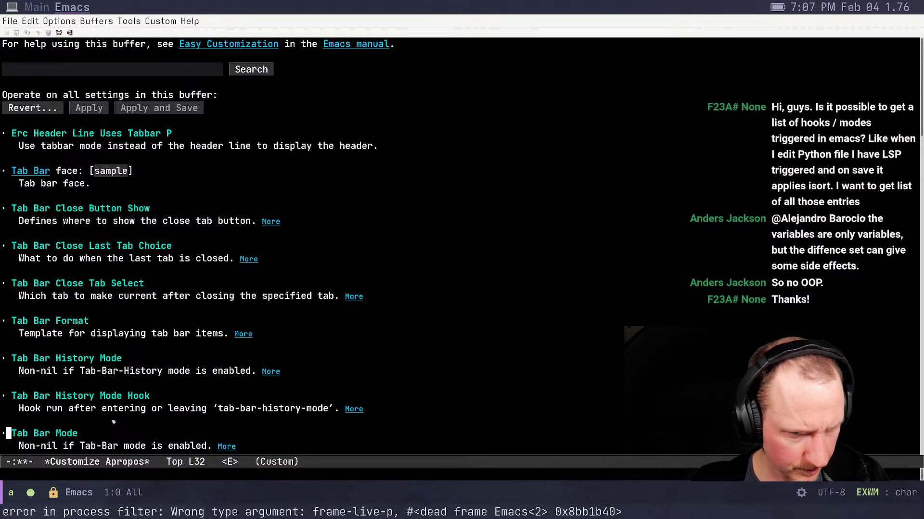
{"action": "key", "text": "Return"}
{"action": "scroll", "coordinate": [114, 422], "scroll_direction": "down", "scroll_amount": 5}
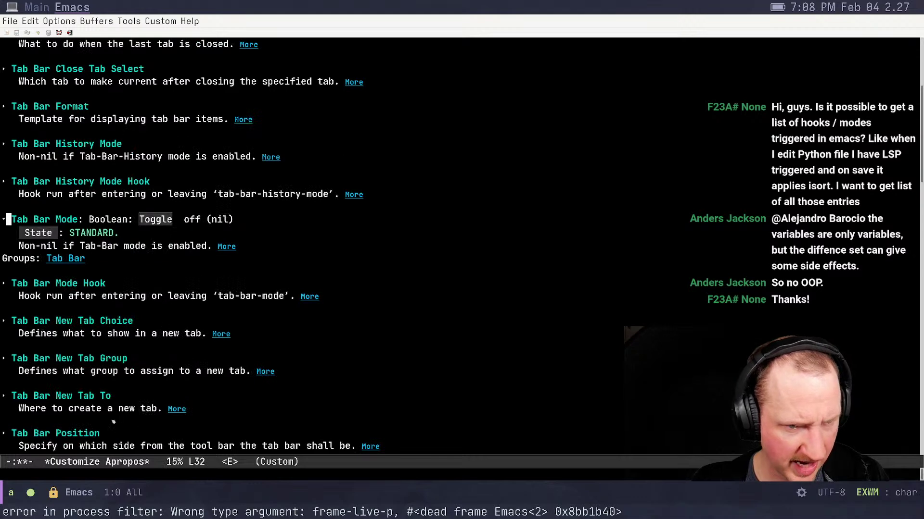
Toggle the Tab Bar Mode option to on (non-nil)
{"action": "key", "text": "Right"}
{"action": "key", "text": "Right"}
{"action": "key", "text": "Right"}
{"action": "key", "text": "Right"}
{"action": "key", "text": "Right"}
{"action": "key", "text": "Right"}
{"action": "key", "text": "Right"}
{"action": "key", "text": "Right"}
{"action": "key", "text": "Right"}
{"action": "key", "text": "Right"}
{"action": "key", "text": "Right"}
{"action": "key", "text": "Right"}
{"action": "key", "text": "Right"}
{"action": "key", "text": "Right"}
{"action": "key", "text": "Right"}
{"action": "key", "text": "Right"}
{"action": "key", "text": "Right"}
{"action": "key", "text": "Right"}
{"action": "key", "text": "Right"}
{"action": "key", "text": "Right"}
{"action": "key", "text": "Return"}
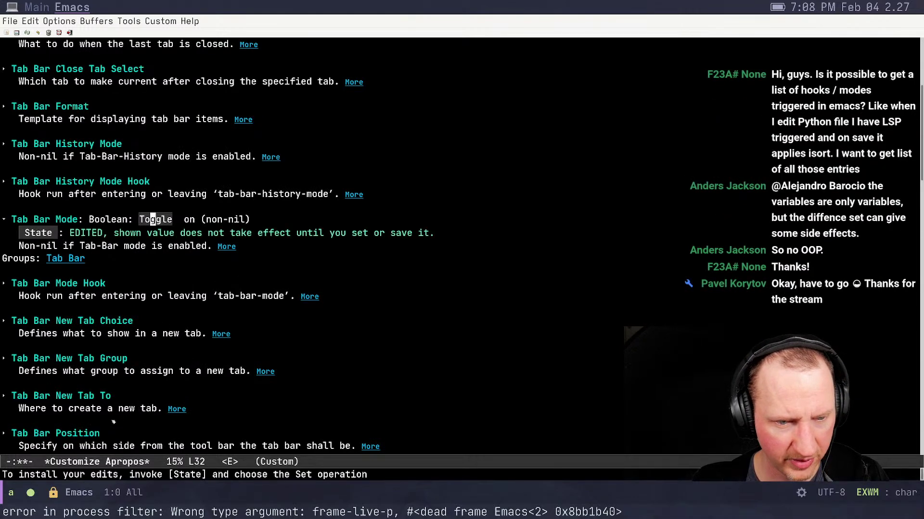
Show the full description of the Tab Bar Mode option
{"action": "key", "text": "Down"}
{"action": "key", "text": "Down"}
{"action": "key", "text": "Right"}
{"action": "key", "text": "Right"}
{"action": "key", "text": "Right"}
{"action": "key", "text": "Right"}
{"action": "key", "text": "Right"}
{"action": "key", "text": "Right"}
{"action": "key", "text": "Right"}
{"action": "key", "text": "Right"}
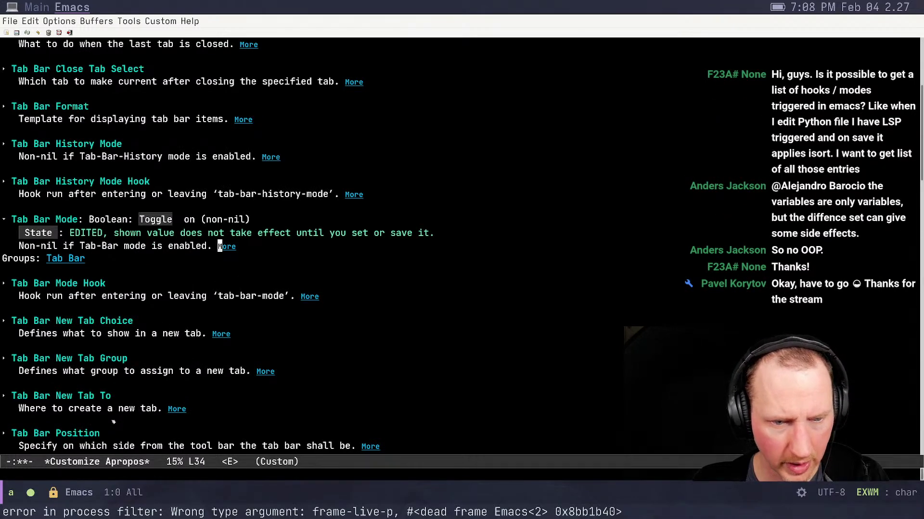
{"action": "key", "text": "Return"}
Save all settings in the customization buffer, including the enabled Tab Bar Mode, and confirm with "yes"
{"action": "key", "text": "ctrl+x"}
{"action": "key", "text": "ctrl+s"}
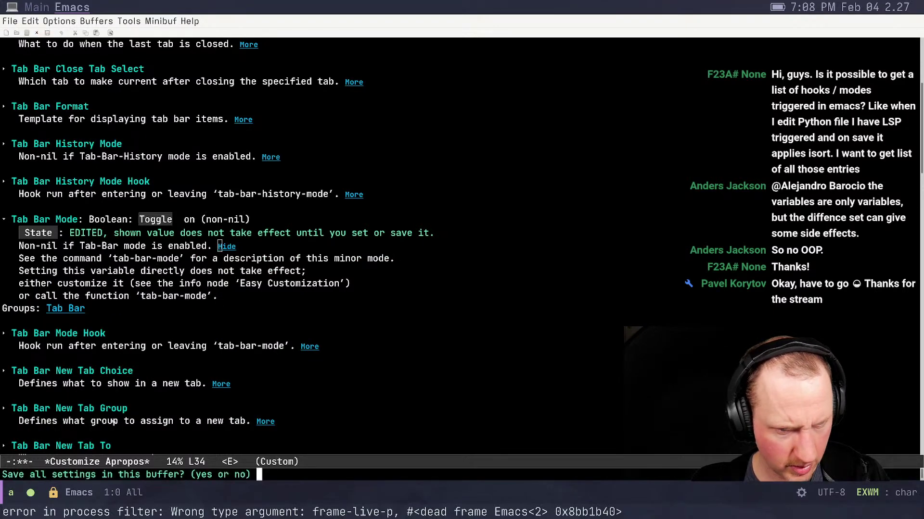
{"action": "type", "text": "yes"}
{"action": "key", "text": "Return"}
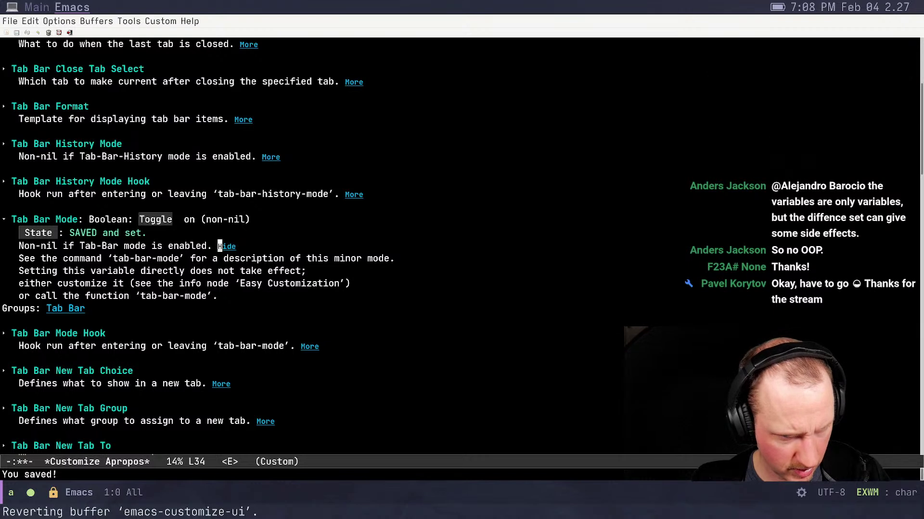
Go down to the Tab Bar Show option and show its full description
{"action": "key", "text": "Down"}
{"action": "key", "text": "Down"}
{"action": "key", "text": "Down"}
{"action": "key", "text": "Down"}
{"action": "key", "text": "Down"}
{"action": "key", "text": "Down"}
{"action": "key", "text": "Down"}
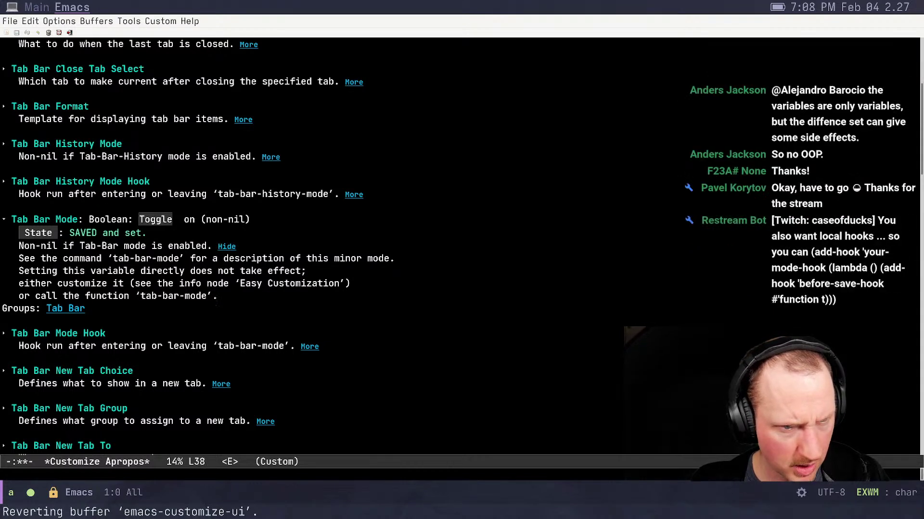
{"action": "key", "text": "Down"}
{"action": "key", "text": "Down"}
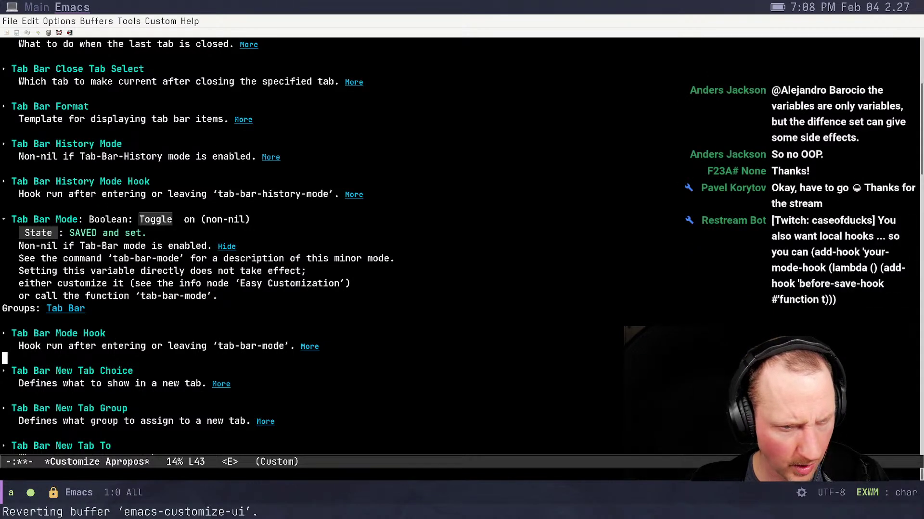
{"action": "key", "text": "Down"}
{"action": "key", "text": "Down"}
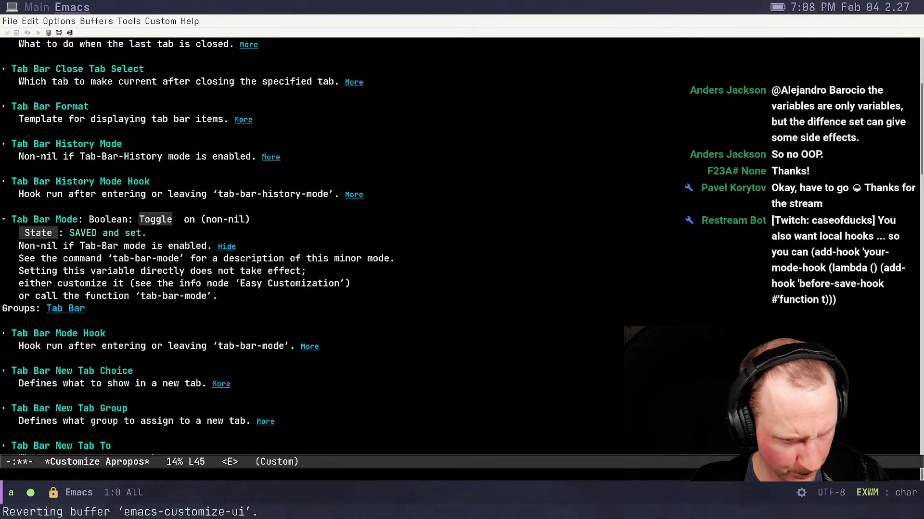
{"action": "key", "text": "Down"}
{"action": "key", "text": "Down"}
{"action": "key", "text": "Down"}
{"action": "key", "text": "Down"}
{"action": "key", "text": "Down"}
{"action": "key", "text": "Down"}
{"action": "key", "text": "Down"}
{"action": "key", "text": "Down"}
{"action": "key", "text": "Down"}
{"action": "key", "text": "Down"}
{"action": "key", "text": "Down"}
{"action": "key", "text": "Down"}
{"action": "key", "text": "Down"}
{"action": "key", "text": "Down"}
{"action": "key", "text": "Down"}
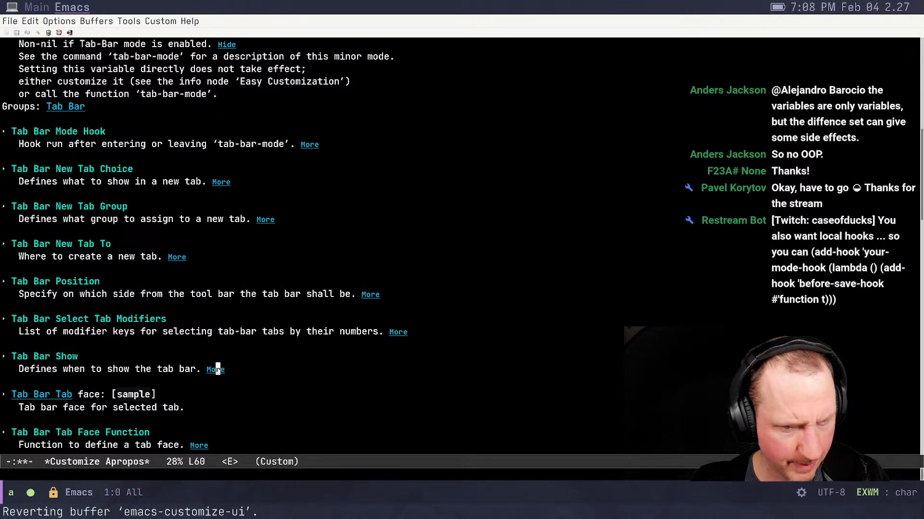
{"action": "key", "text": "Return"}
Expand the Tab Bar Show option's value choice and read through its description
{"action": "key", "text": "Up"}
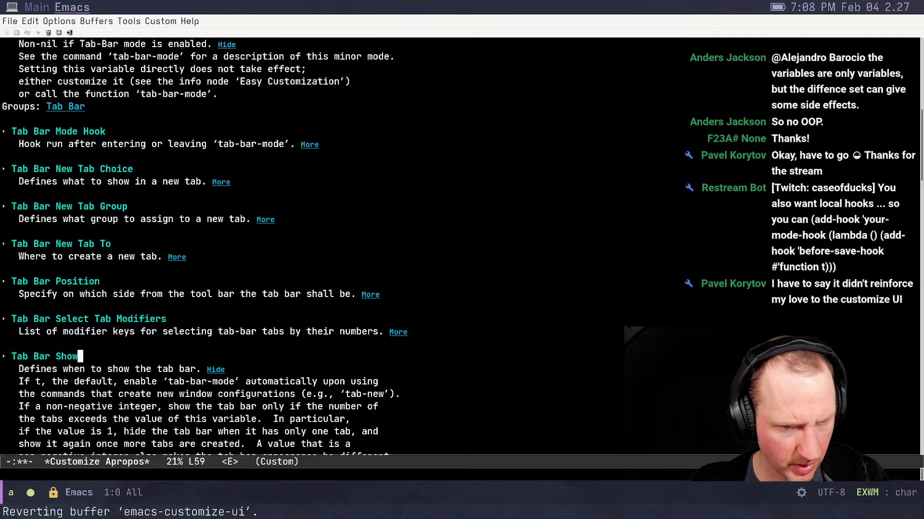
{"action": "key", "text": "ctrl+a"}
{"action": "key", "text": "Return"}
{"action": "key", "text": "ctrl+e"}
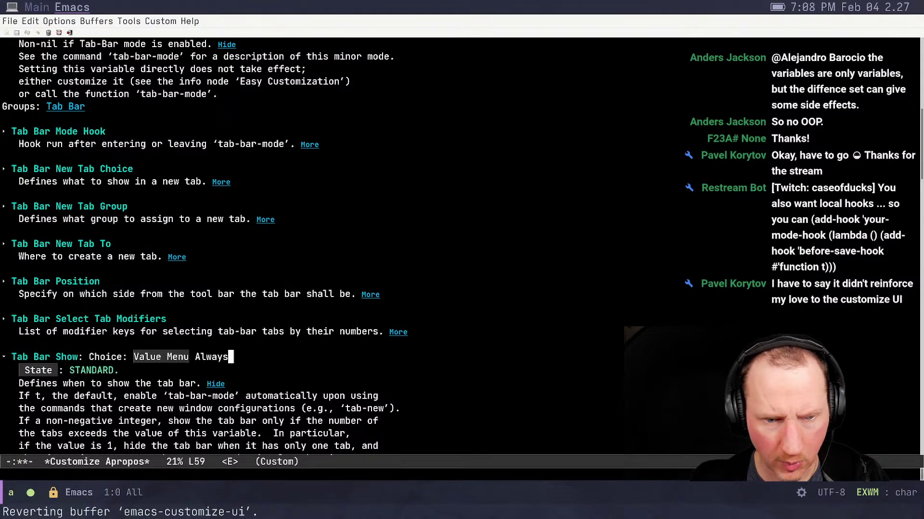
{"action": "key", "text": "Left"}
{"action": "key", "text": "Left"}
{"action": "key", "text": "Left"}
{"action": "key", "text": "Left"}
{"action": "key", "text": "Left"}
{"action": "key", "text": "Left"}
{"action": "key", "text": "Down"}
{"action": "key", "text": "Down"}
{"action": "key", "text": "Down"}
{"action": "key", "text": "Down"}
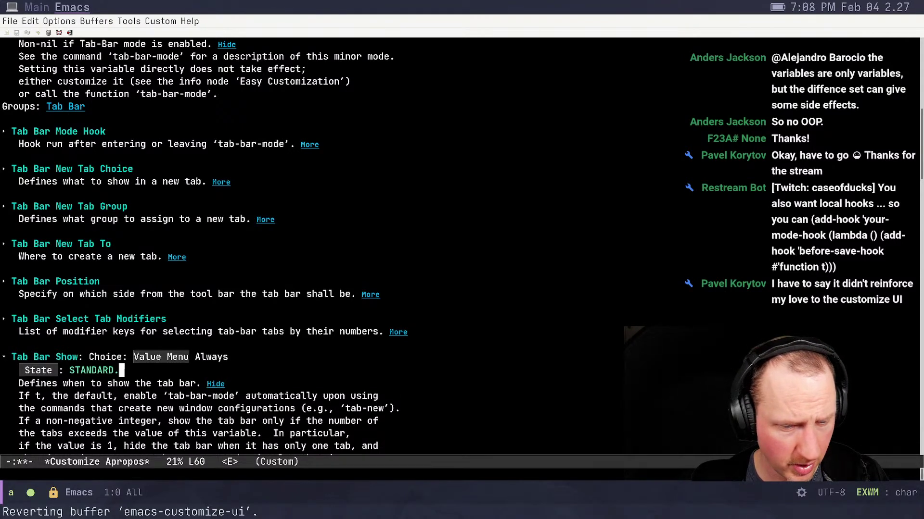
{"action": "key", "text": "Down"}
{"action": "key", "text": "Down"}
{"action": "key", "text": "Down"}
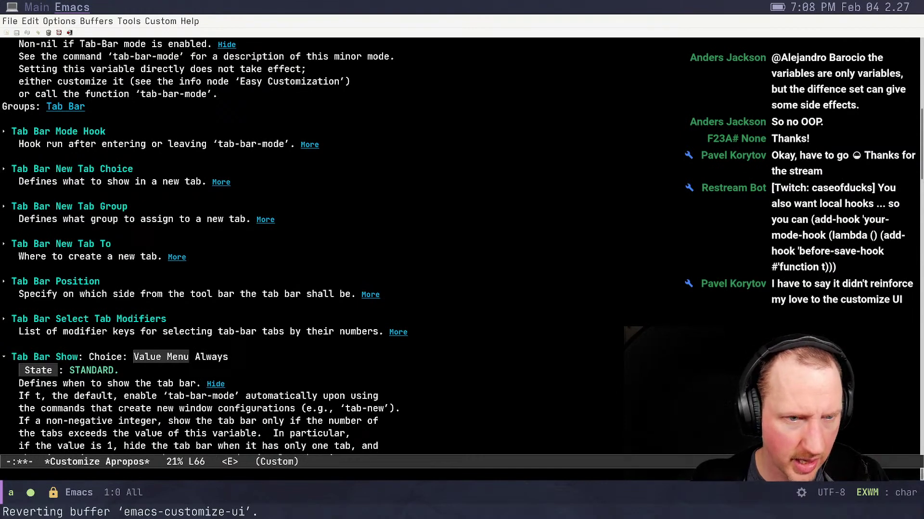
Open a new tab from the customization buffer to try out the tab bar
{"action": "key", "text": "ctrl+x"}
{"action": "key", "text": "t"}
{"action": "key", "text": "2"}
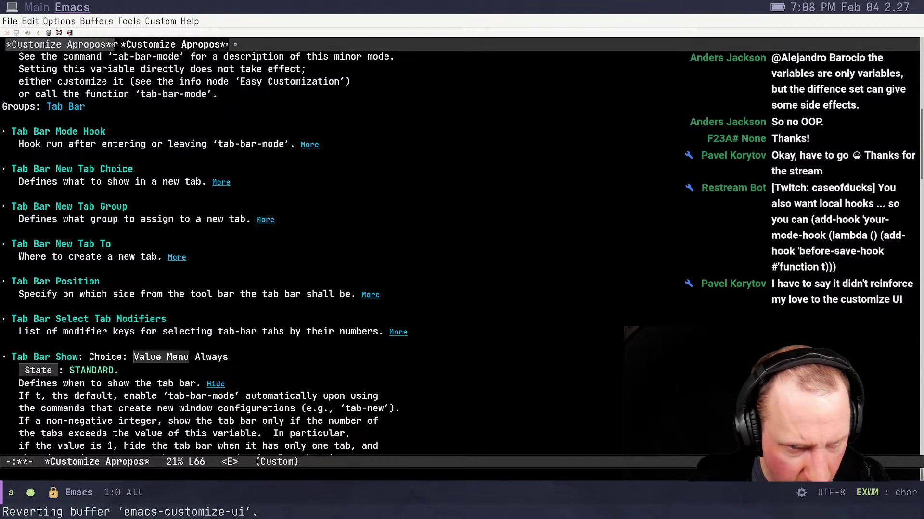
{"action": "key", "text": "super+2"}
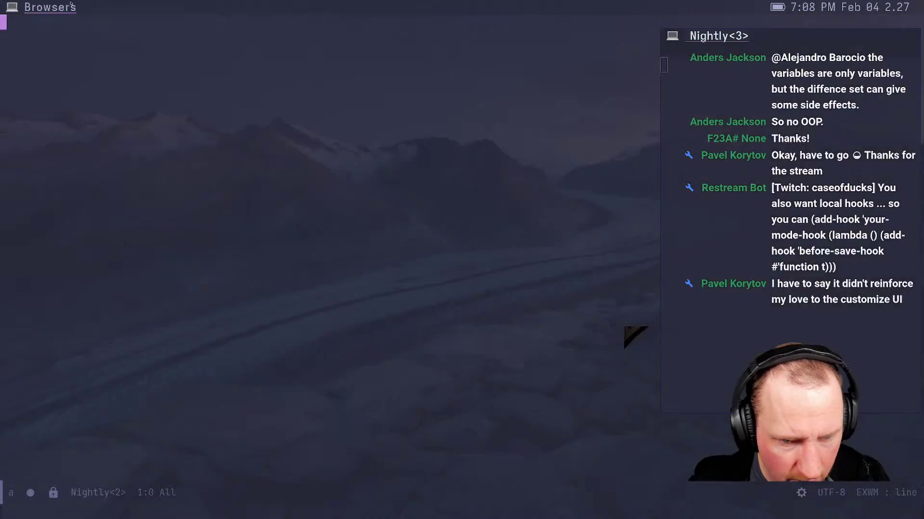
{"action": "key", "text": "super+1"}
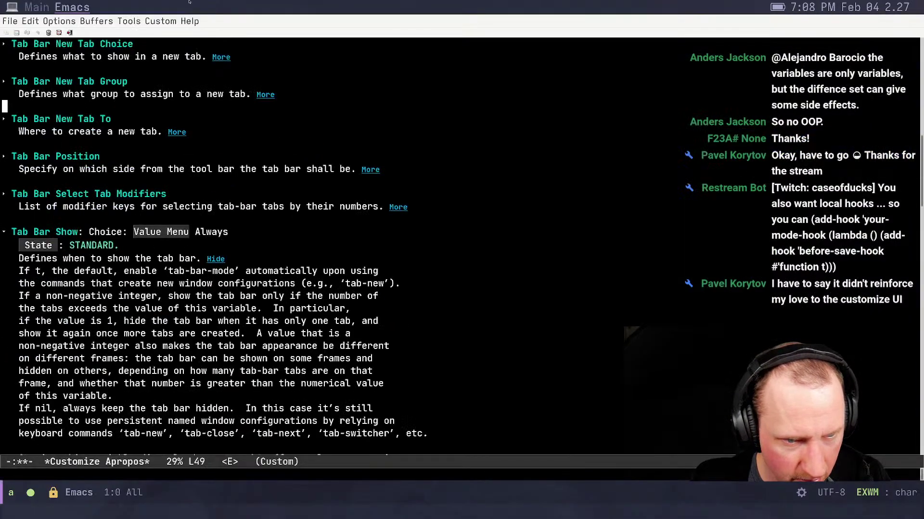
{"action": "left_click", "coordinate": [150, 86]}
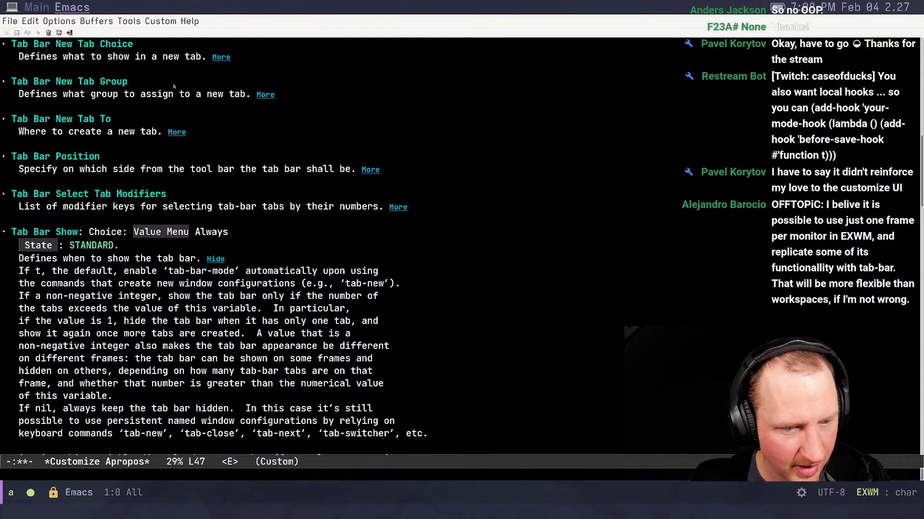
Open two additional tabs showing the customization buffer
{"action": "key", "text": "alt+x"}
{"action": "key", "text": "ctrl+x"}
{"action": "key", "text": "t"}
{"action": "key", "text": "2"}
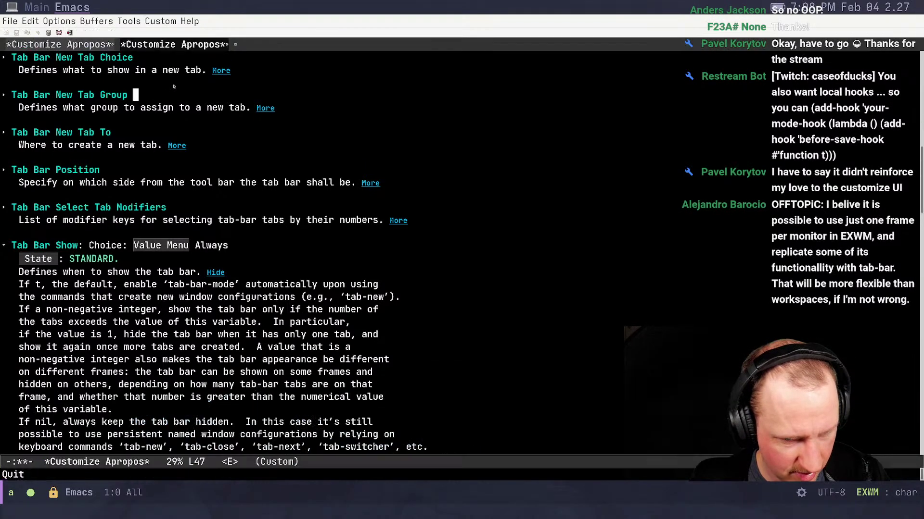
{"action": "key", "text": "ctrl+x"}
{"action": "key", "text": "t"}
{"action": "key", "text": "2"}
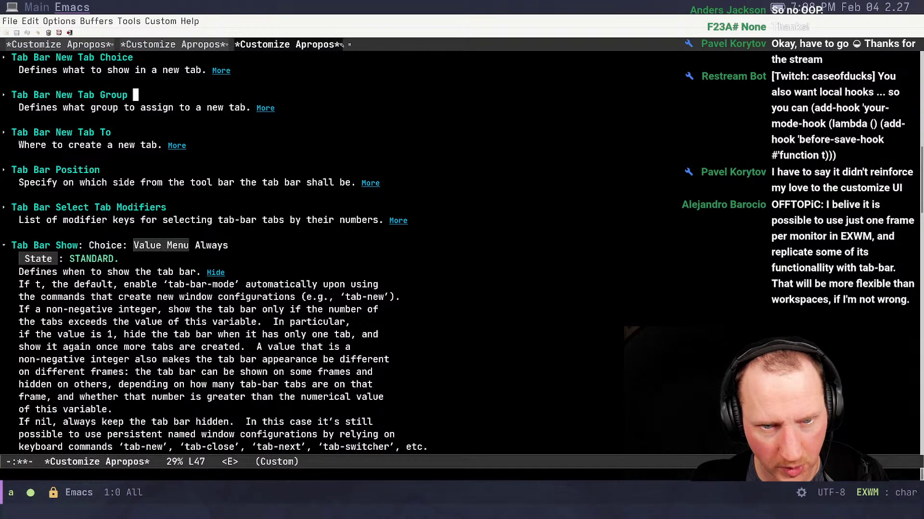
Close the two extra tabs so only the first customization tab is left
{"action": "left_click", "coordinate": [341, 45]}
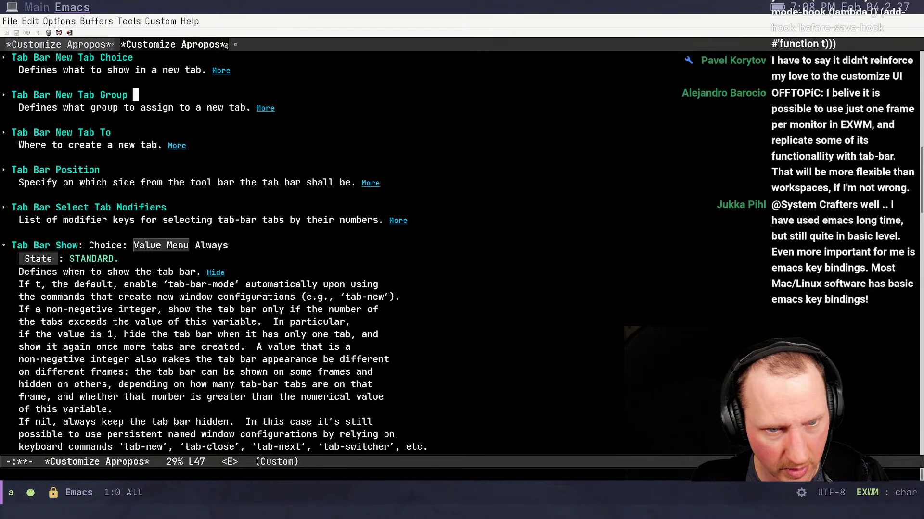
{"action": "left_click", "coordinate": [225, 45]}
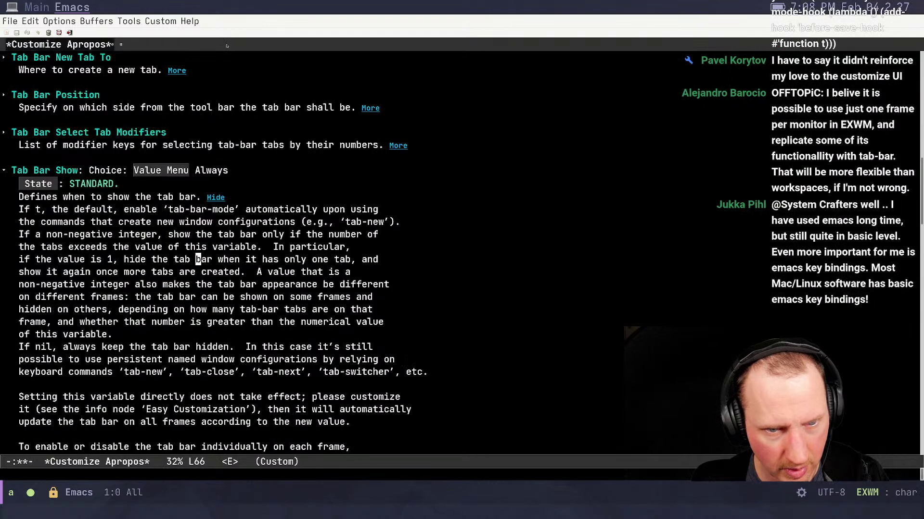
{"action": "left_click", "coordinate": [236, 101]}
{"action": "key", "text": "Return"}
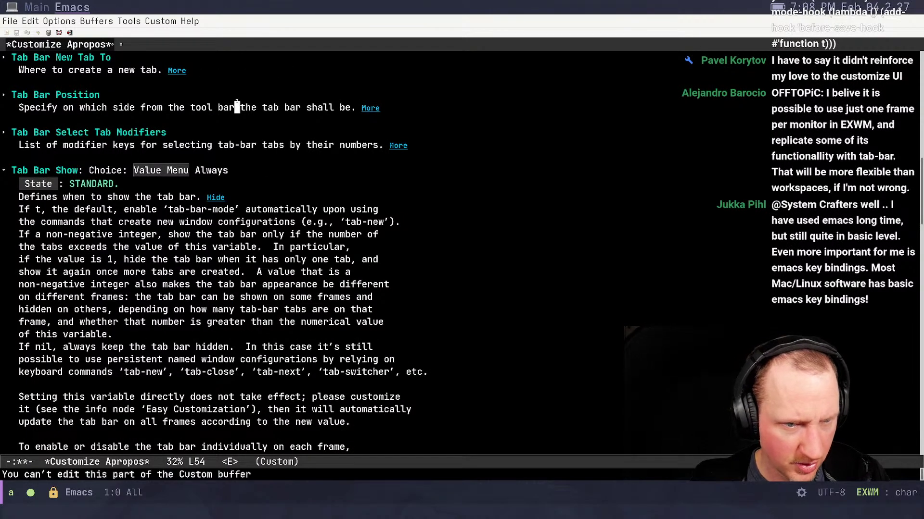
Expand the Tab Bar Close Button Show option and set its choice to "On selected tab"
{"action": "key", "text": "ctrl+x"}
{"action": "key", "text": "ctrl+alt+v"}
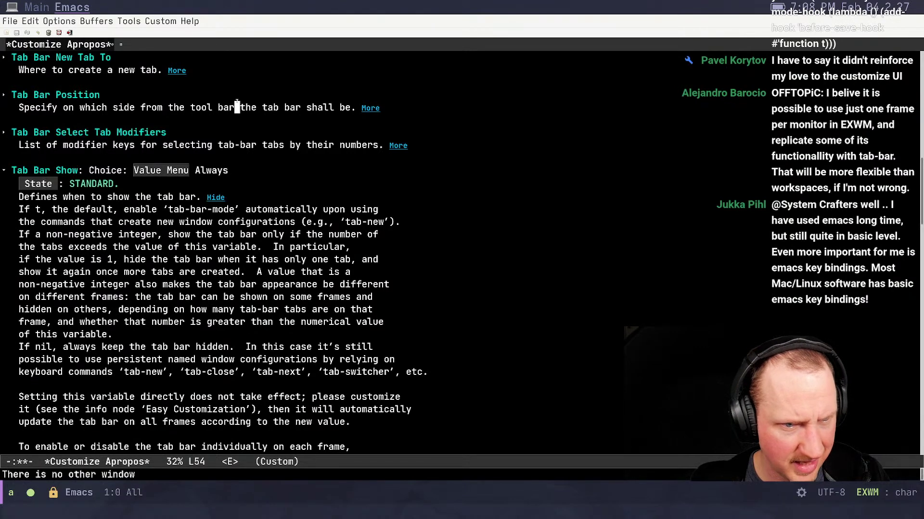
{"action": "key", "text": "alt+v"}
{"action": "key", "text": "alt+v"}
{"action": "key", "text": "ctrl+v"}
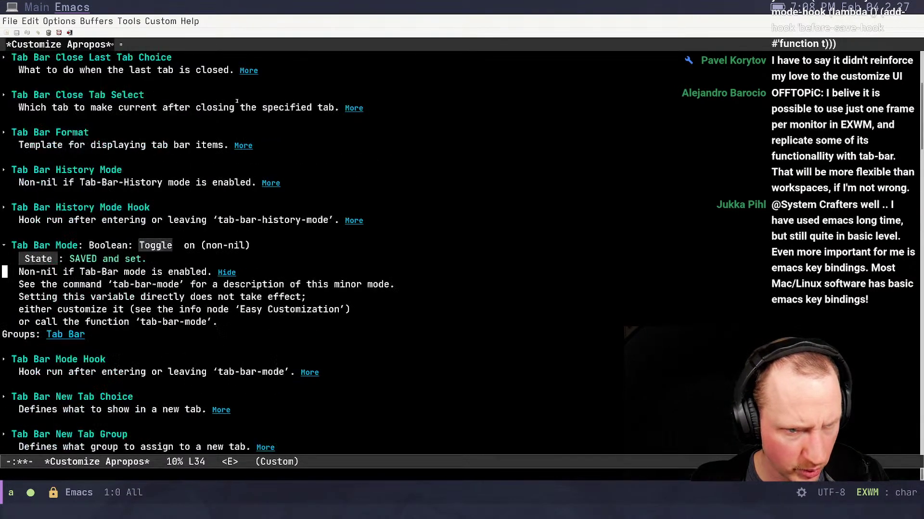
{"action": "key", "text": "alt+v"}
{"action": "left_click", "coordinate": [5, 222]}
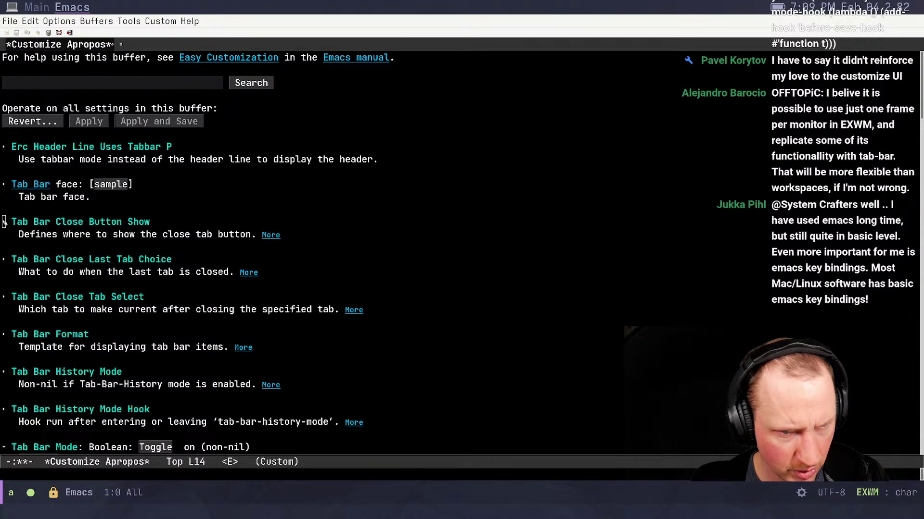
{"action": "left_click", "coordinate": [235, 223]}
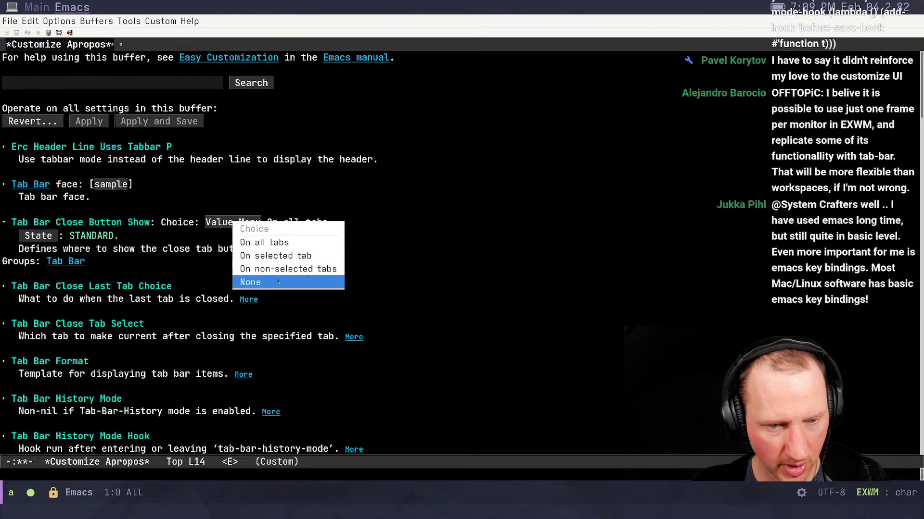
{"action": "left_click", "coordinate": [303, 257]}
Save all settings in the buffer with the new close button choice, confirming with "yes"
{"action": "key", "text": "ctrl+x"}
{"action": "key", "text": "ctrl+s"}
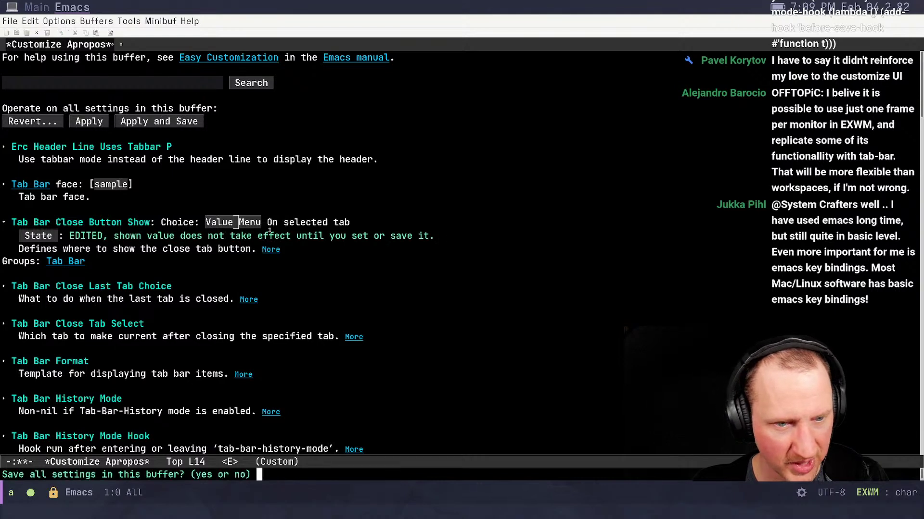
{"action": "type", "text": "yes"}
{"action": "key", "text": "Return"}
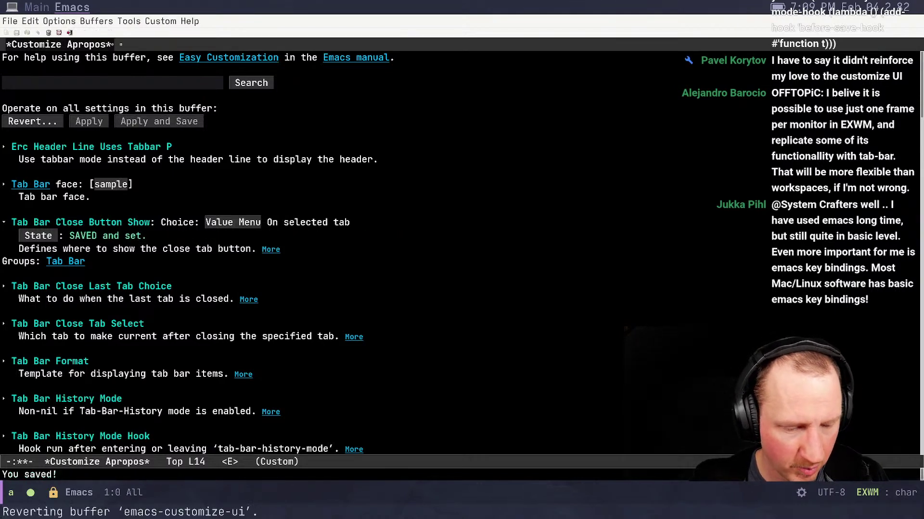
Open a second tab to check the close button setting on the tab bar
{"action": "key", "text": "ctrl+x"}
{"action": "key", "text": "t"}
{"action": "key", "text": "2"}
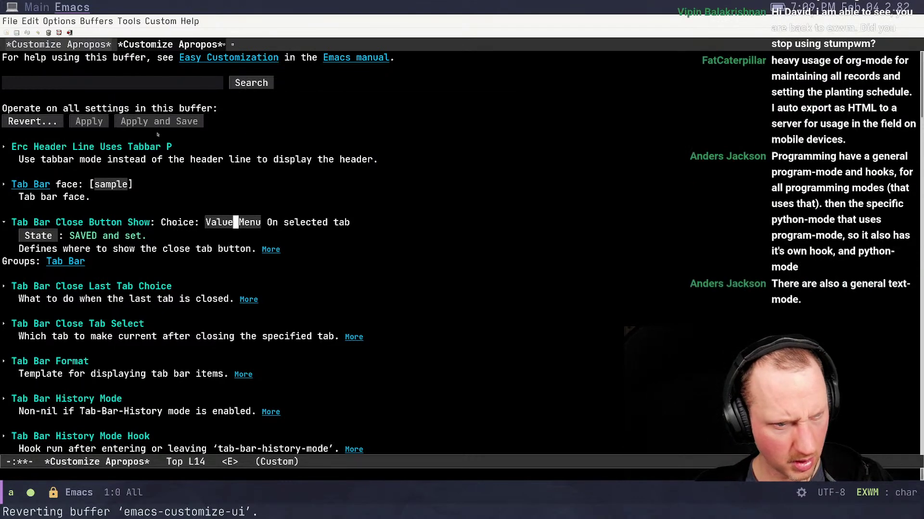
Expand the Tab Bar face to show its attributes and go to its background value
{"action": "key", "text": "Up"}
{"action": "key", "text": "Up"}
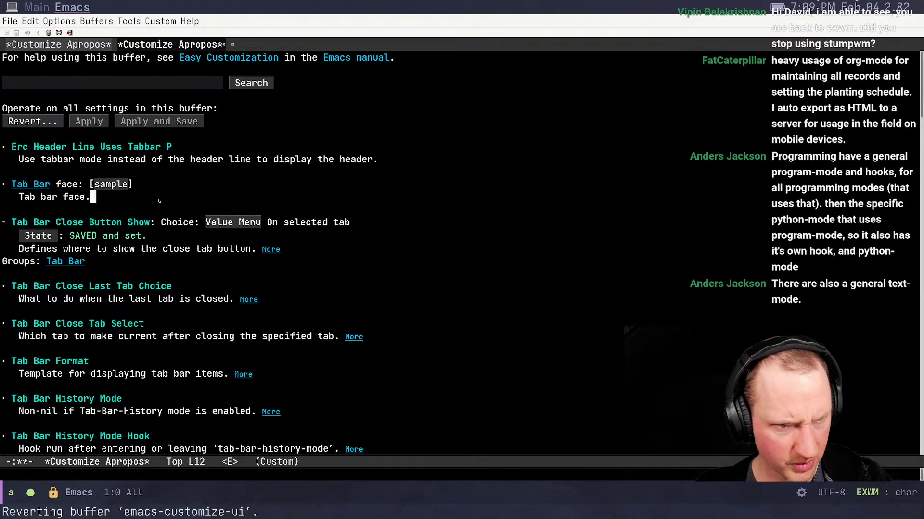
{"action": "left_click", "coordinate": [5, 185]}
{"action": "left_click", "coordinate": [5, 185]}
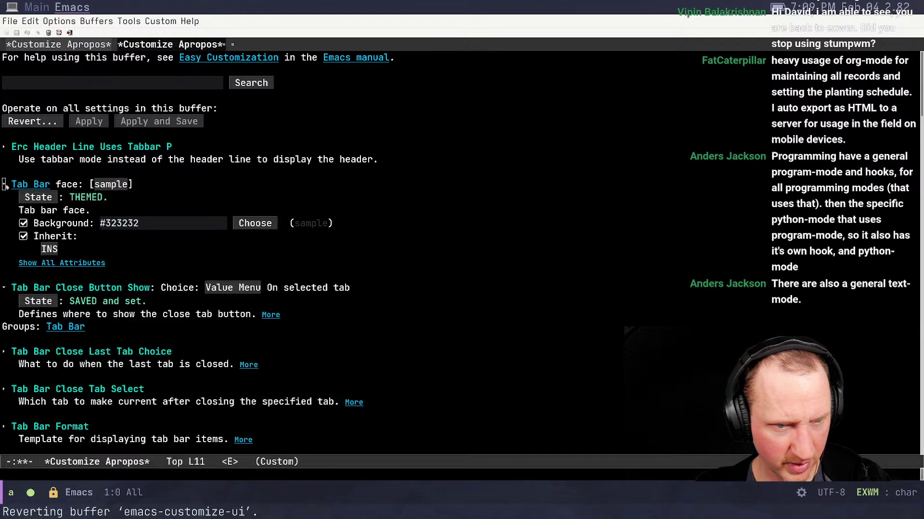
{"action": "left_click", "coordinate": [163, 223]}
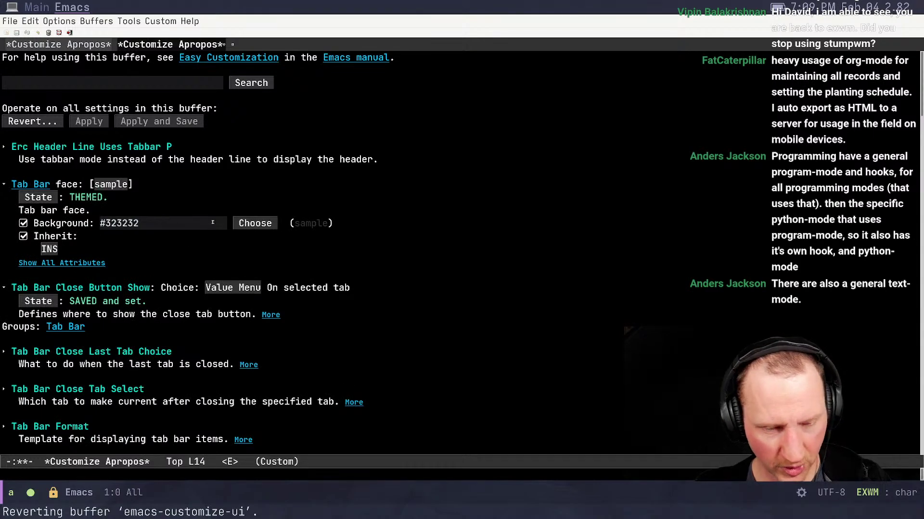
Set the Tab Bar face's background to RoyalBlue1 from the colour list
{"action": "left_click", "coordinate": [265, 225]}
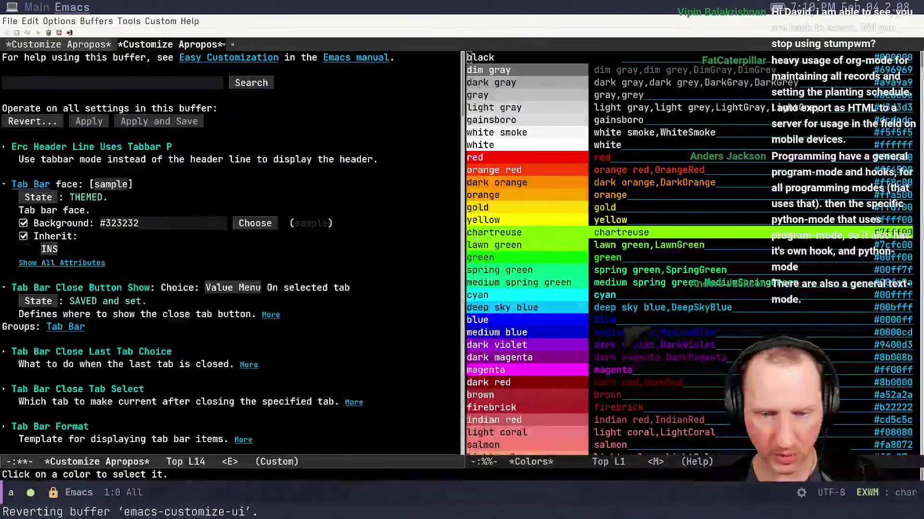
{"action": "scroll", "coordinate": [559, 209], "scroll_direction": "down", "scroll_amount": 20}
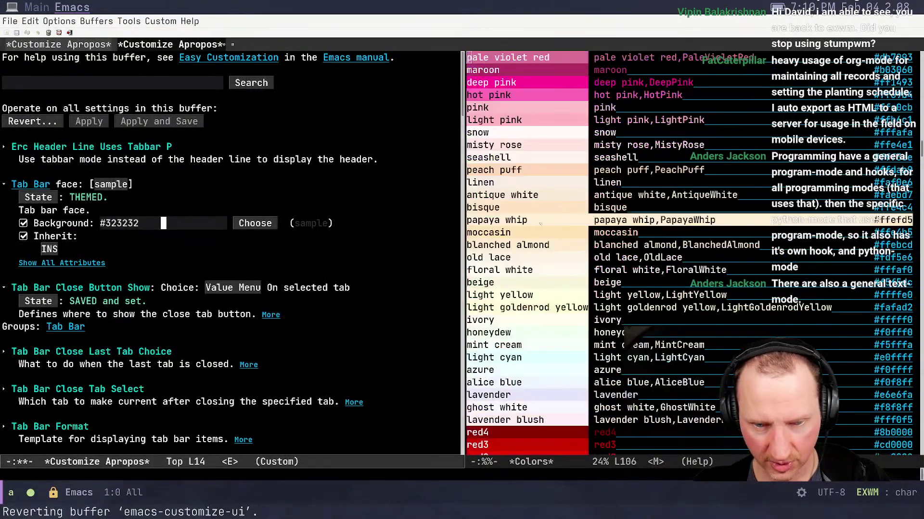
{"action": "scroll", "coordinate": [534, 234], "scroll_direction": "up", "scroll_amount": 1}
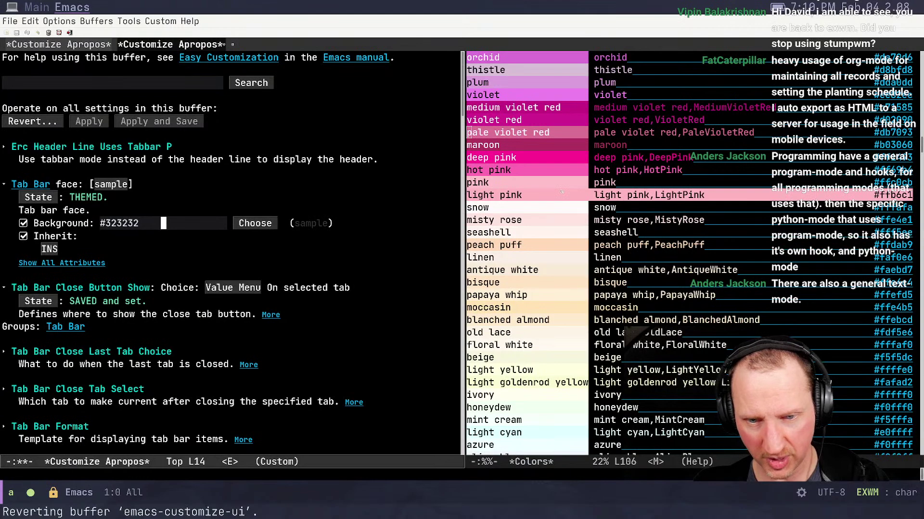
{"action": "scroll", "coordinate": [524, 195], "scroll_direction": "up", "scroll_amount": 1}
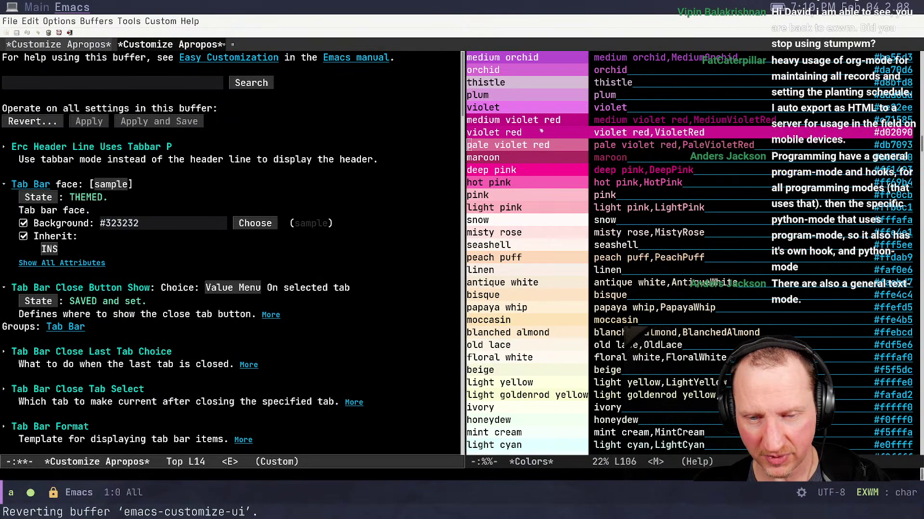
{"action": "scroll", "coordinate": [539, 132], "scroll_direction": "down", "scroll_amount": 3}
{"action": "scroll", "coordinate": [552, 157], "scroll_direction": "down", "scroll_amount": 3}
{"action": "scroll", "coordinate": [551, 157], "scroll_direction": "down", "scroll_amount": 6}
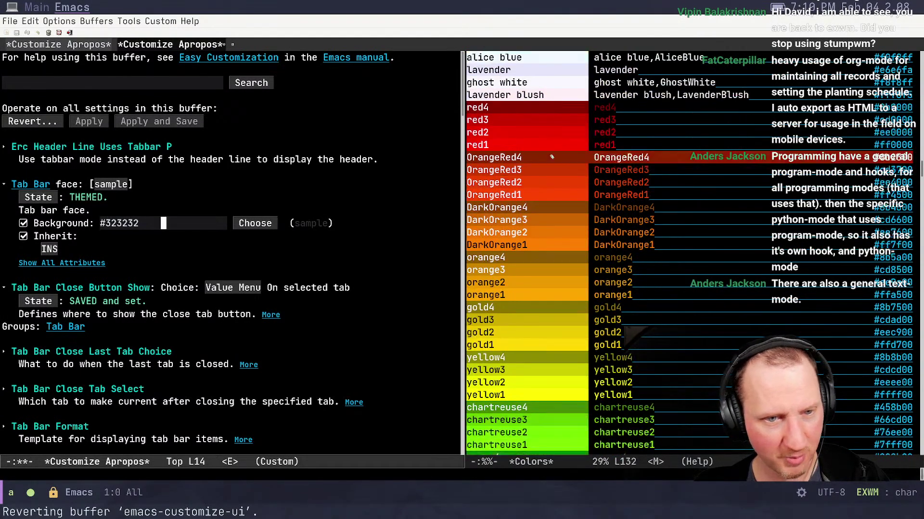
{"action": "scroll", "coordinate": [552, 162], "scroll_direction": "down", "scroll_amount": 9}
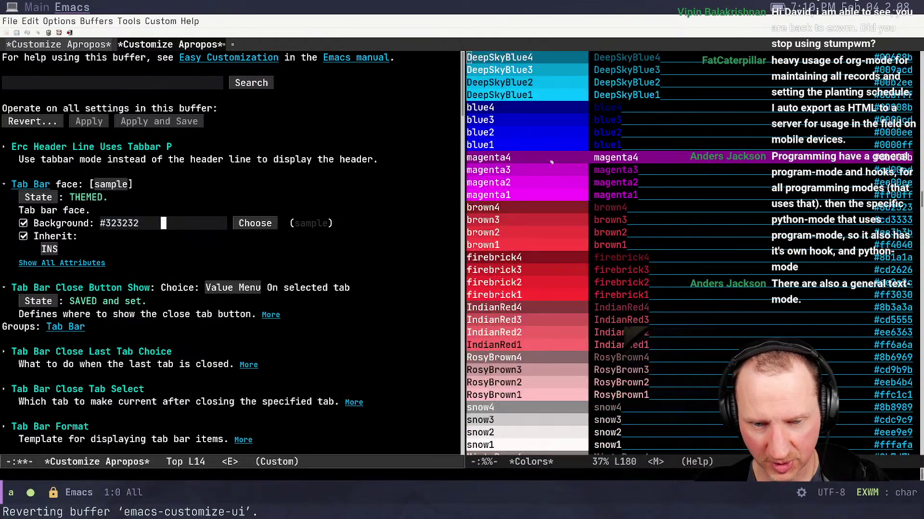
{"action": "scroll", "coordinate": [584, 172], "scroll_direction": "down", "scroll_amount": 20}
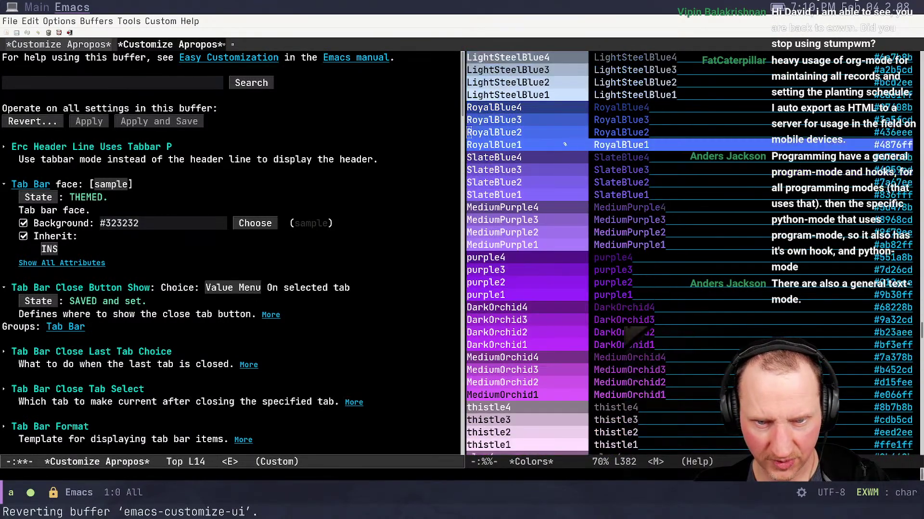
{"action": "left_click", "coordinate": [635, 140]}
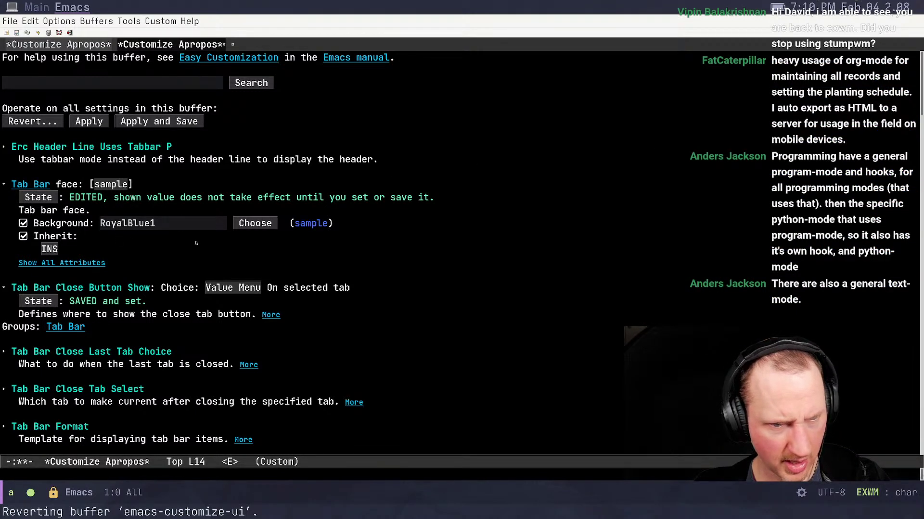
Save all settings in the buffer with the RoyalBlue1 tab bar background, confirming with "yes"
{"action": "key", "text": "ctrl+x"}
{"action": "key", "text": "ctrl+s"}
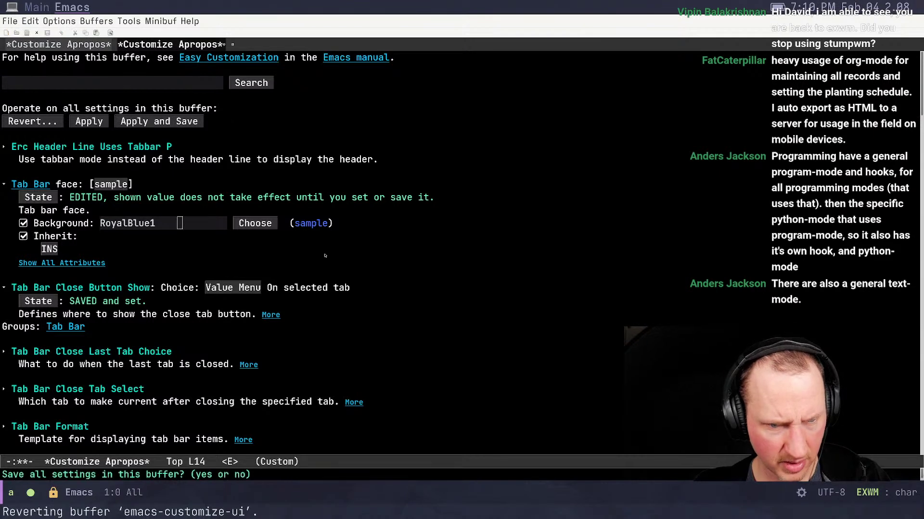
{"action": "type", "text": "yes"}
{"action": "key", "text": "Return"}
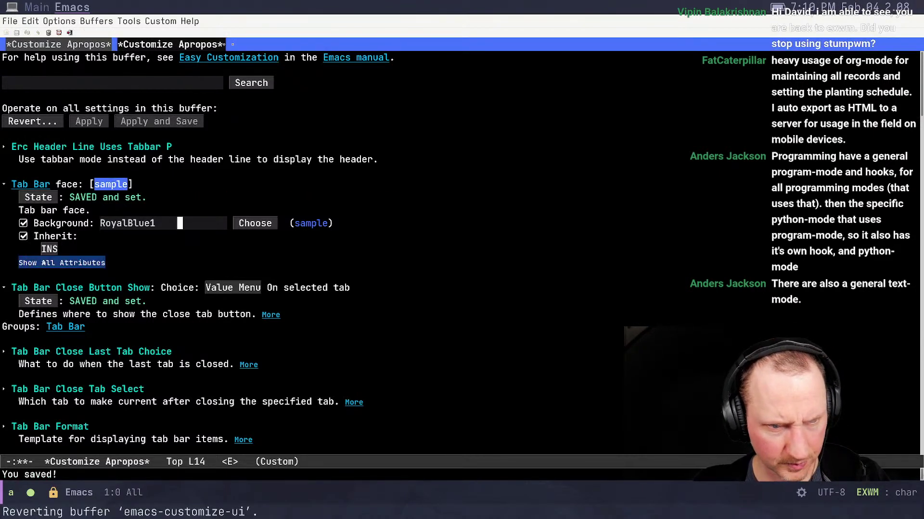
Collapse the Tab Bar face, open the Tab Bar Faces group and expand its Tab Bar Tab face
{"action": "left_click", "coordinate": [5, 184]}
{"action": "scroll", "coordinate": [139, 231], "scroll_direction": "down", "scroll_amount": 5}
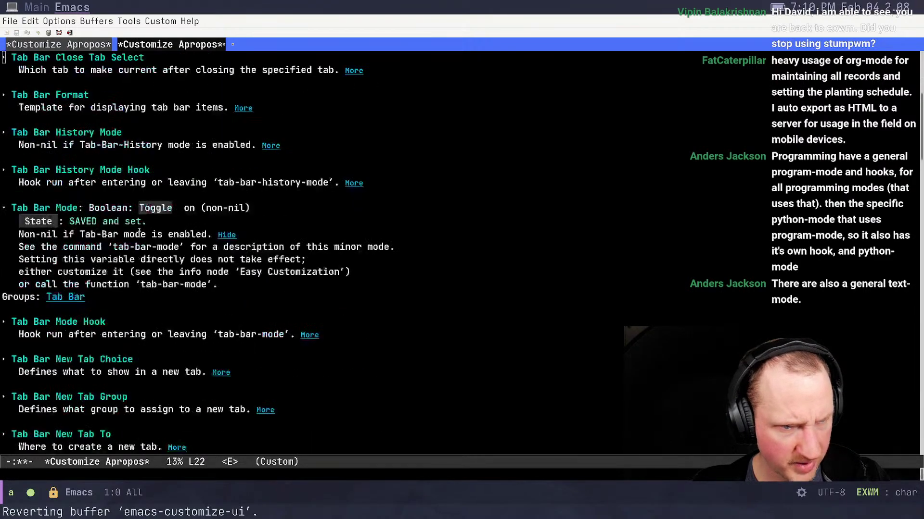
{"action": "scroll", "coordinate": [139, 231], "scroll_direction": "up", "scroll_amount": 2}
{"action": "scroll", "coordinate": [140, 231], "scroll_direction": "down", "scroll_amount": 20}
{"action": "scroll", "coordinate": [140, 231], "scroll_direction": "up", "scroll_amount": 2}
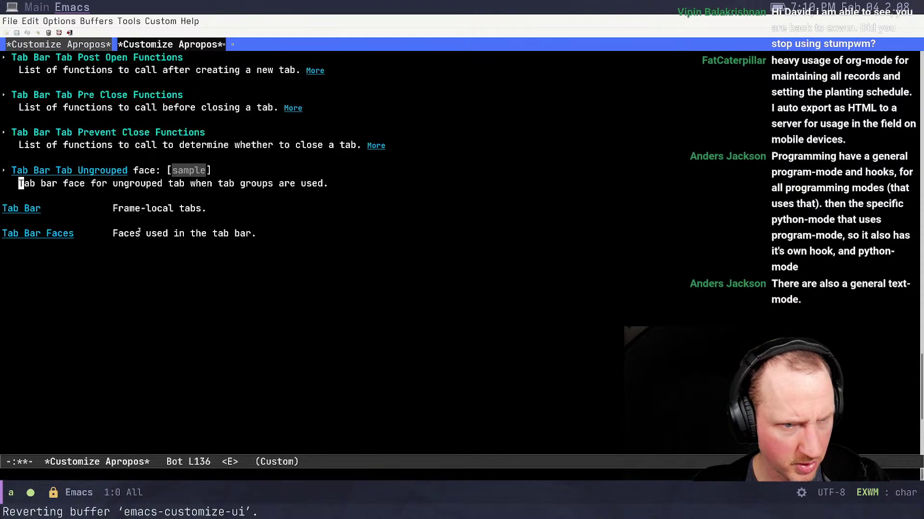
{"action": "left_click", "coordinate": [65, 234]}
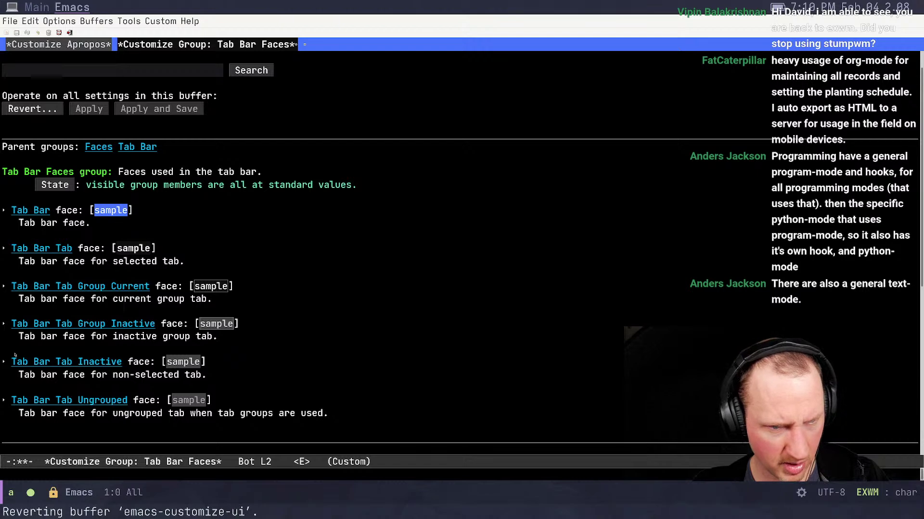
{"action": "left_click", "coordinate": [4, 248]}
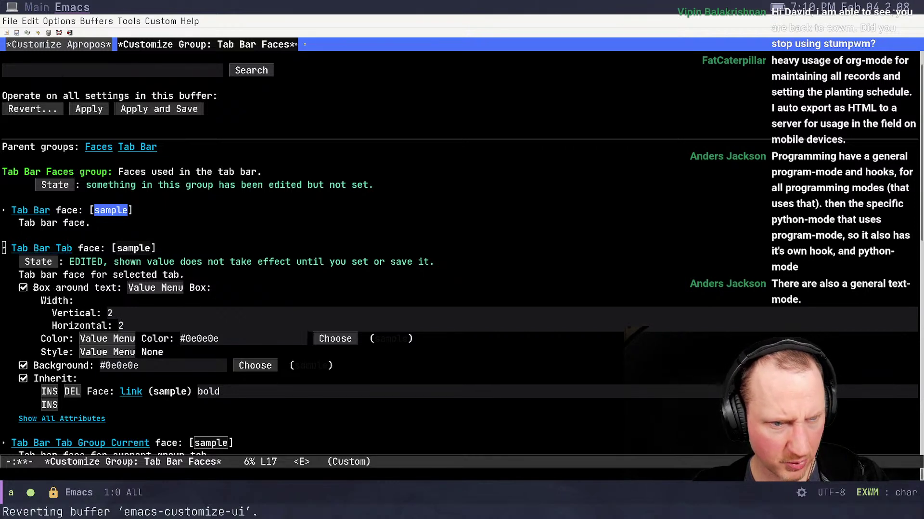
Turn off the box around text for the Tab Bar Tab face and save all settings, confirming with "yes"
{"action": "left_click", "coordinate": [23, 288]}
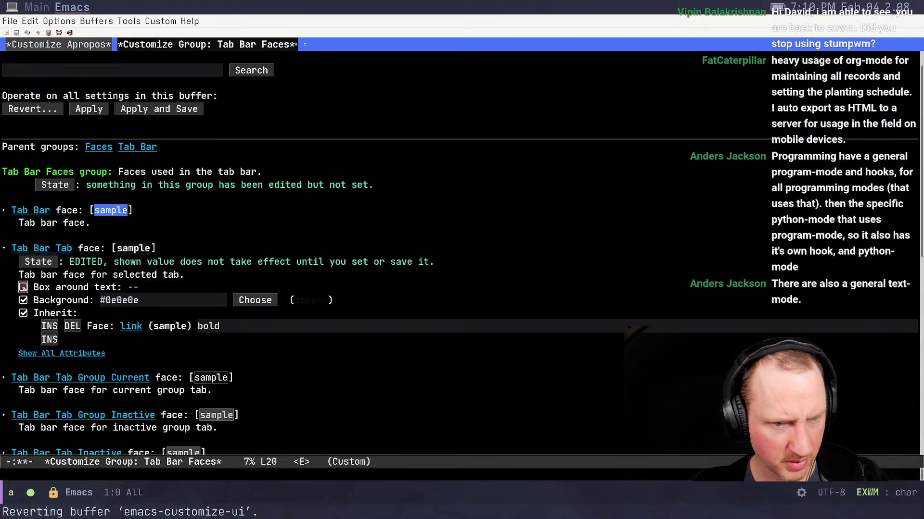
{"action": "key", "text": "ctrl+x"}
{"action": "key", "text": "ctrl+s"}
{"action": "type", "text": "yes or no) yes"}
{"action": "key", "text": "Return"}
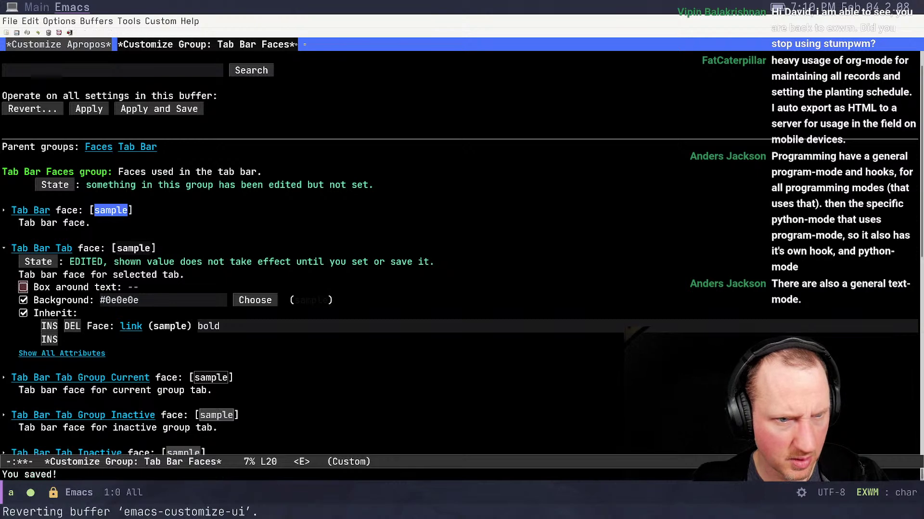
Turn the Tab Bar Tab face's box around text back on and save all settings again
{"action": "left_click", "coordinate": [23, 287]}
{"action": "key", "text": "ctrl+x"}
{"action": "key", "text": "ctrl+s"}
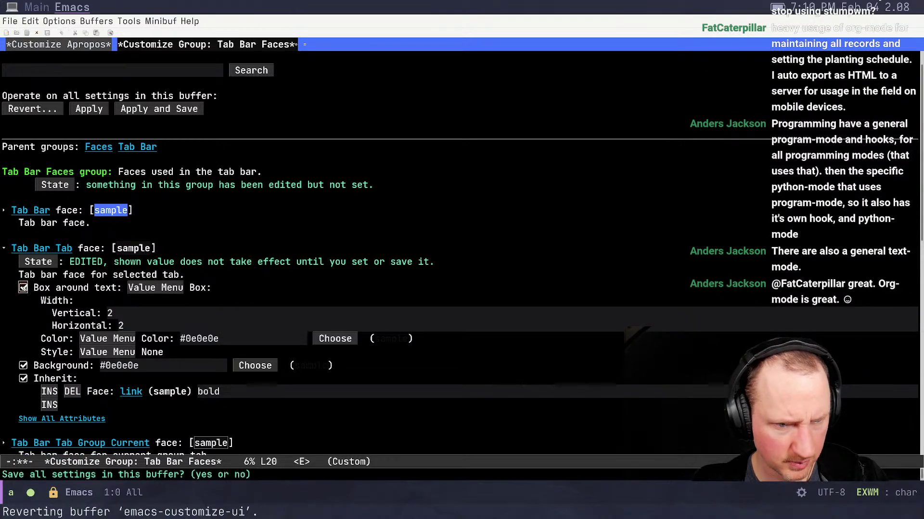
{"action": "type", "text": "yes"}
{"action": "key", "text": "Return"}
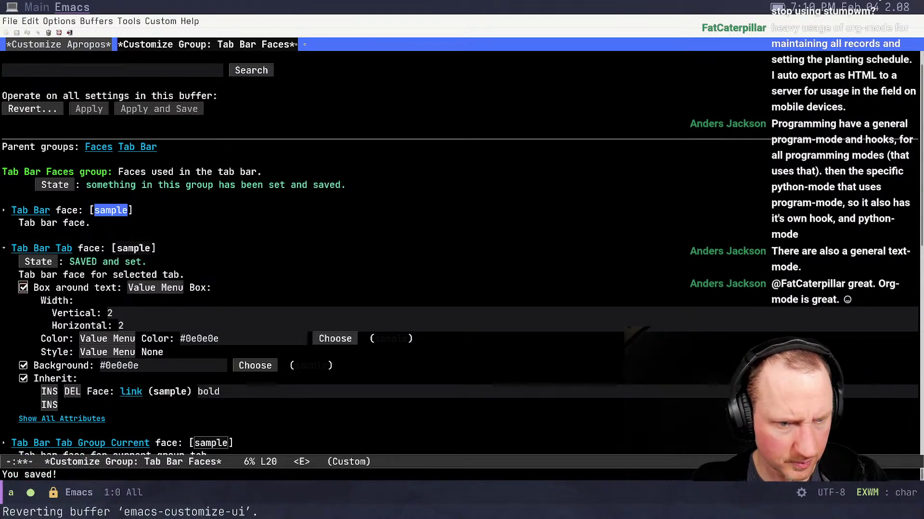
Set the Tab Bar Tab face's background to orange and save all settings in the buffer
{"action": "left_click", "coordinate": [262, 366]}
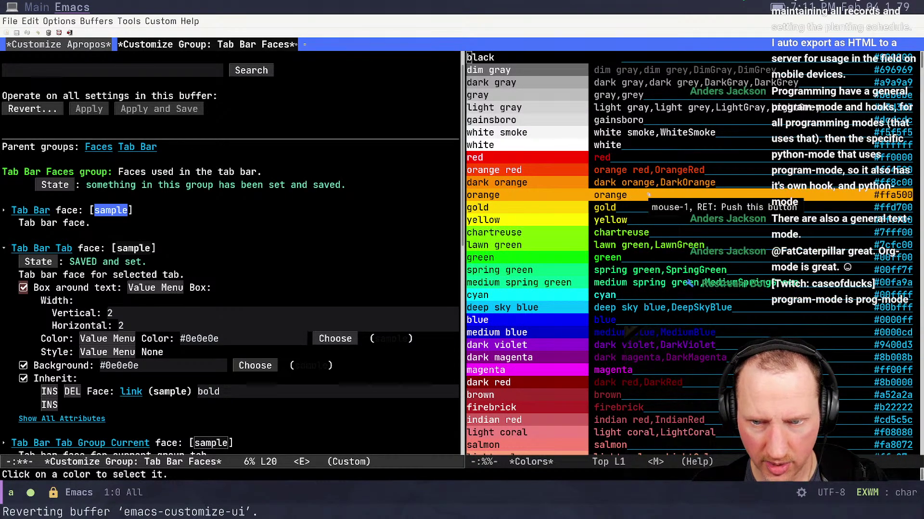
{"action": "left_click", "coordinate": [629, 195]}
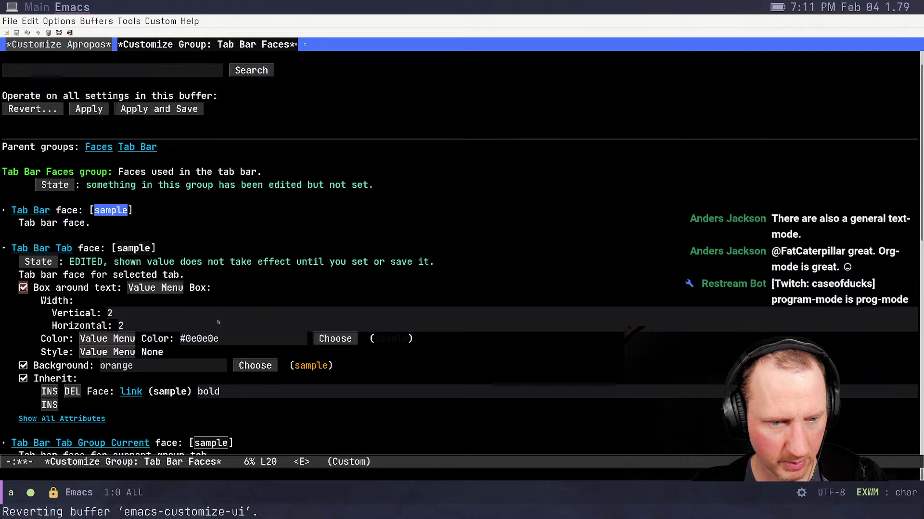
{"action": "key", "text": "ctrl+x"}
{"action": "key", "text": "ctrl+s"}
{"action": "type", "text": "yes or no)"}
{"action": "key", "text": "Return"}
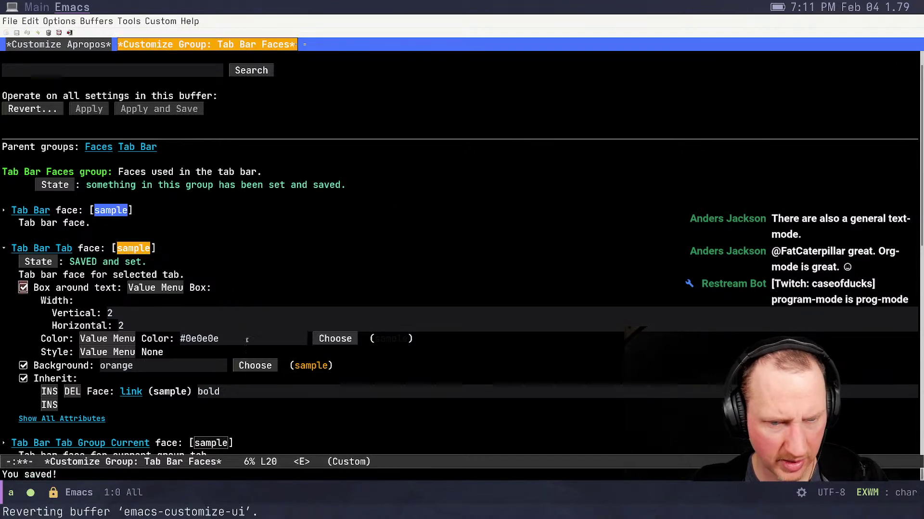
Open the colour list for the Tab Bar Tab face's background and look through it for another colour
{"action": "left_click", "coordinate": [256, 366]}
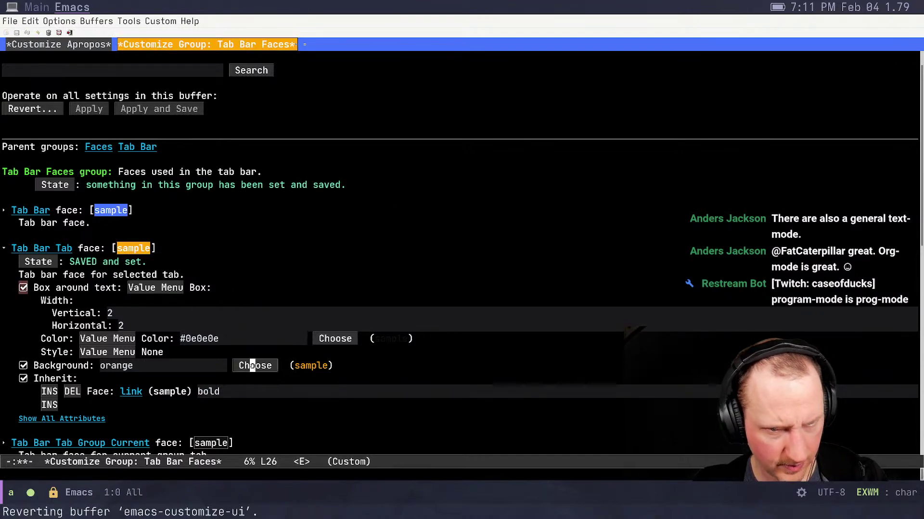
{"action": "scroll", "coordinate": [525, 169], "scroll_direction": "down", "scroll_amount": 20}
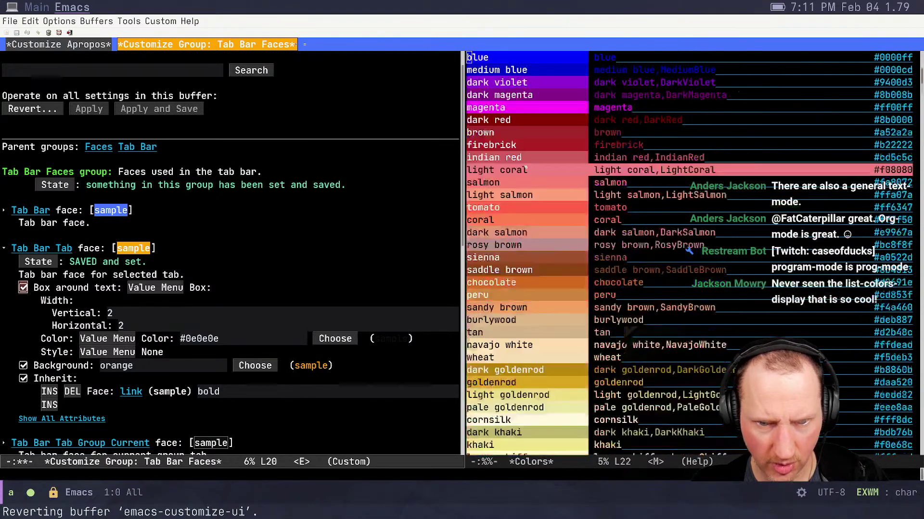
{"action": "scroll", "coordinate": [526, 169], "scroll_direction": "up", "scroll_amount": 20}
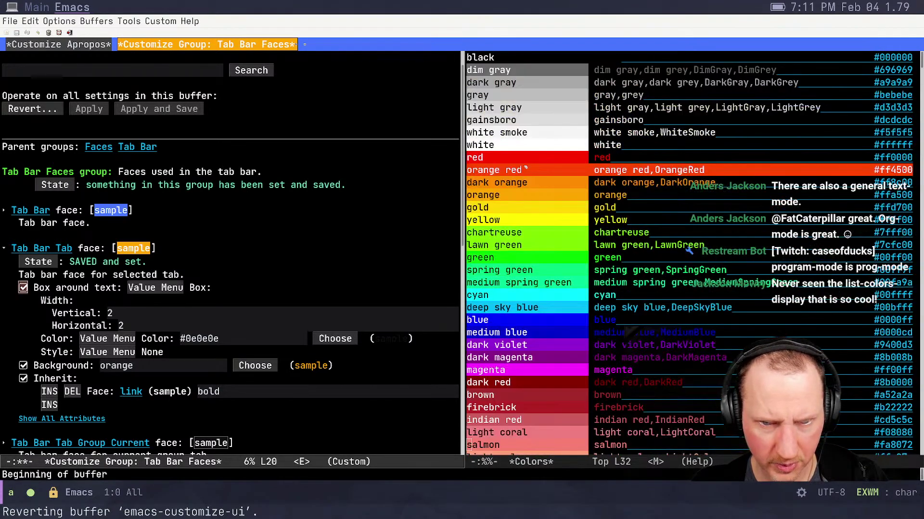
{"action": "scroll", "coordinate": [526, 169], "scroll_direction": "down", "scroll_amount": 20}
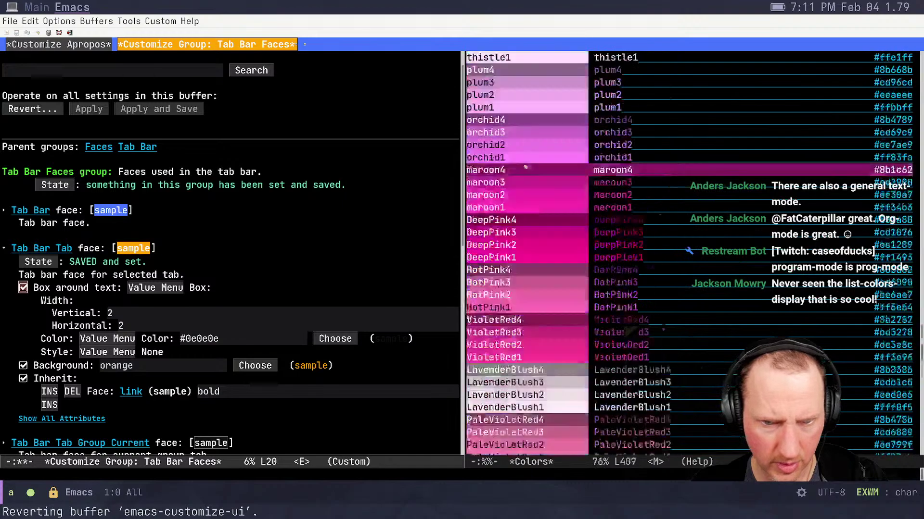
{"action": "scroll", "coordinate": [526, 168], "scroll_direction": "down", "scroll_amount": 8}
{"action": "scroll", "coordinate": [534, 164], "scroll_direction": "up", "scroll_amount": 15}
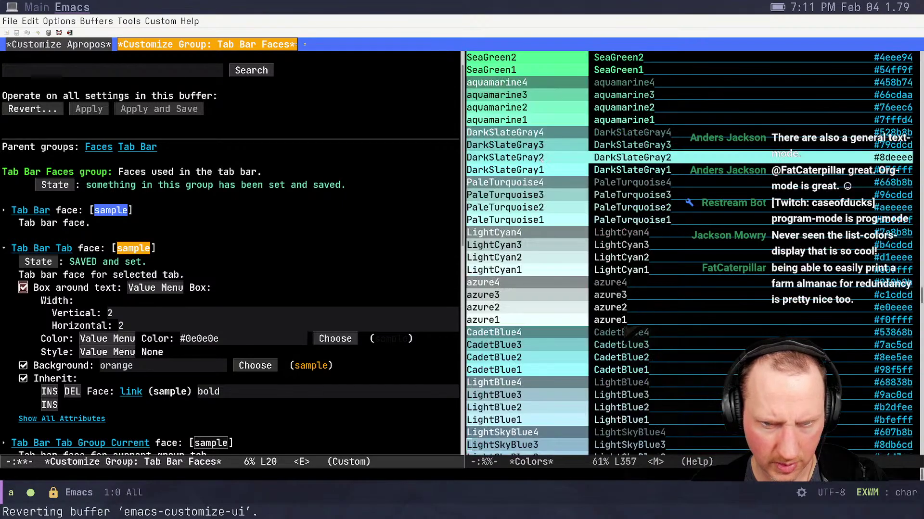
{"action": "scroll", "coordinate": [628, 332], "scroll_direction": "up", "scroll_amount": 2}
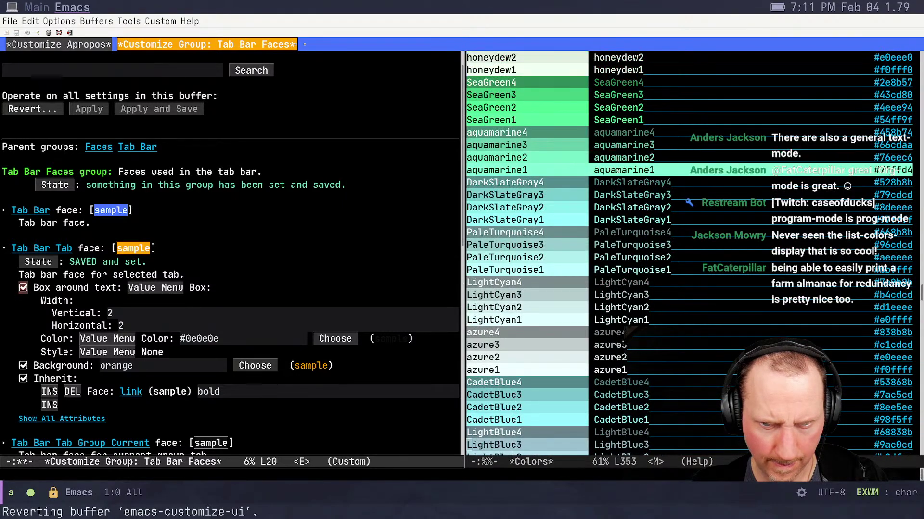
{"action": "scroll", "coordinate": [617, 170], "scroll_direction": "up", "scroll_amount": 20}
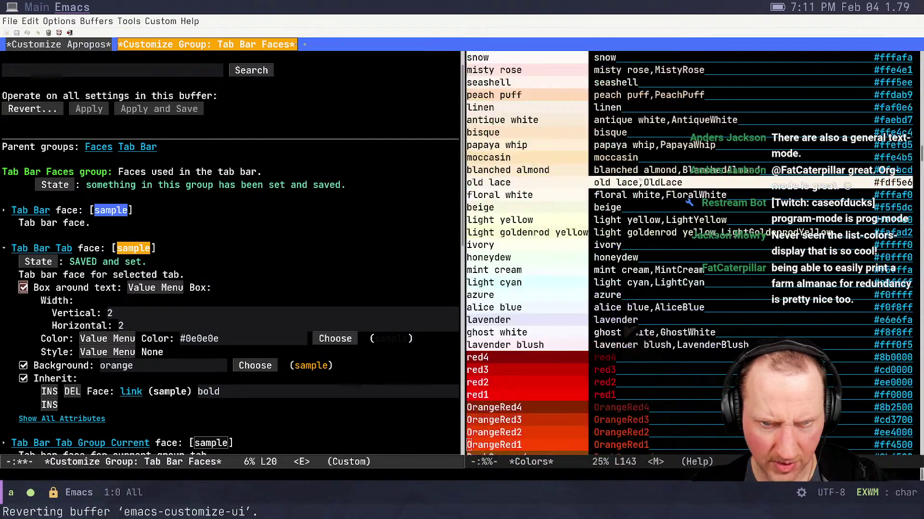
{"action": "scroll", "coordinate": [640, 181], "scroll_direction": "down", "scroll_amount": 15}
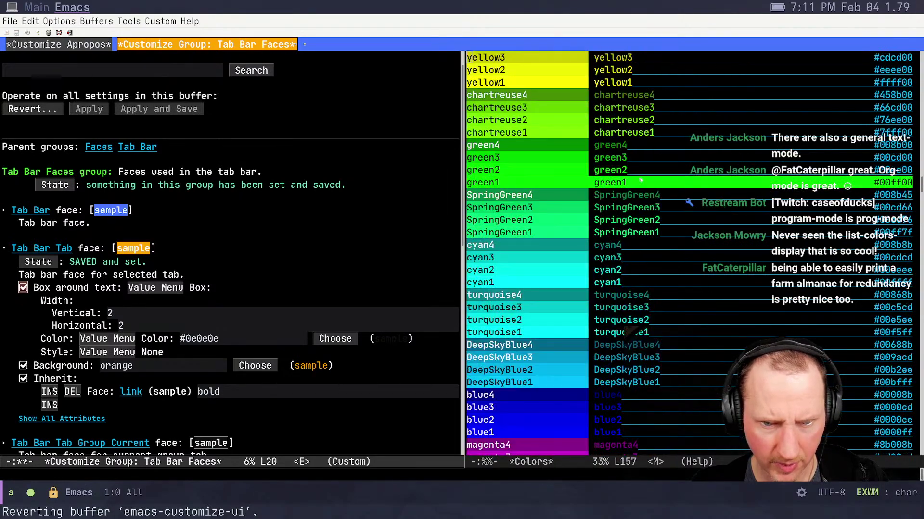
{"action": "key", "text": "ctrl+s"}
{"action": "type", "text": "rch: r"}
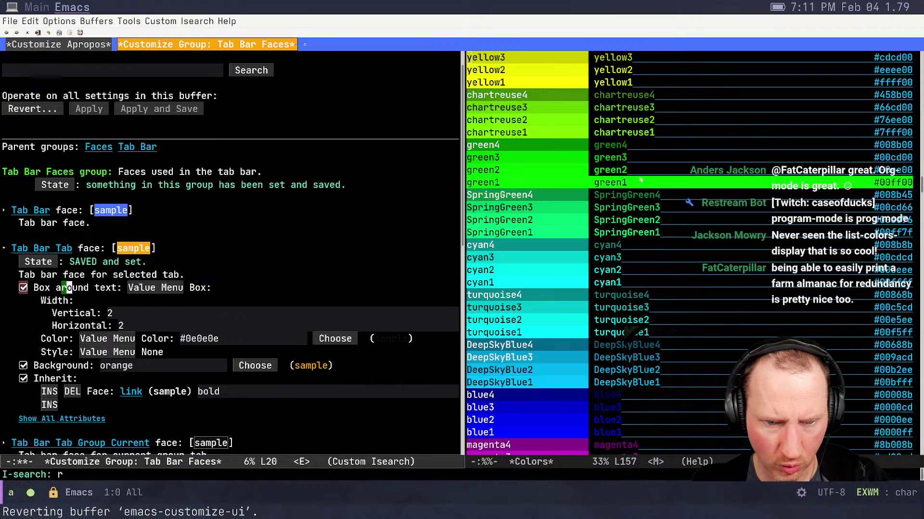
{"action": "type", "text": "ea"}
{"action": "key", "text": "ctrl+g"}
{"action": "key", "text": "ctrl+g"}
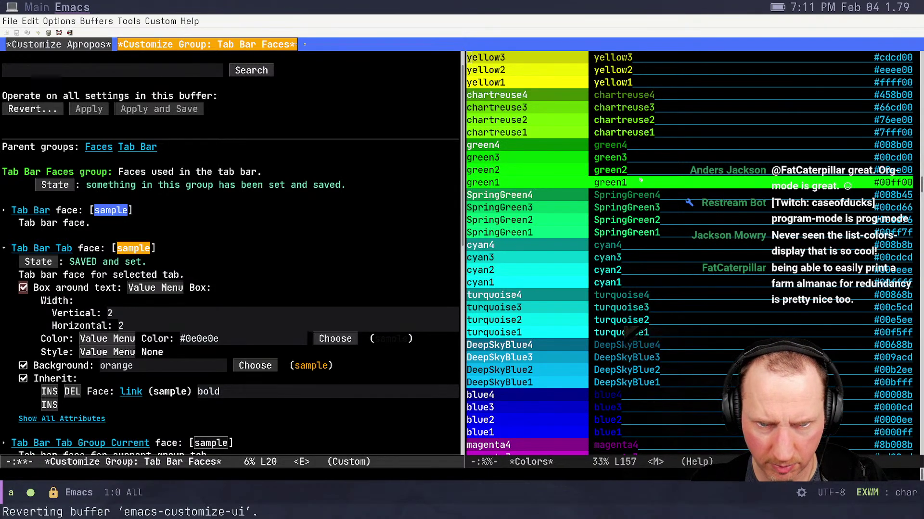
Set the Tab Bar Tab face's background to sky blue from the colour list and save all settings, confirming with "yes"
{"action": "scroll", "coordinate": [641, 181], "scroll_direction": "up", "scroll_amount": 20}
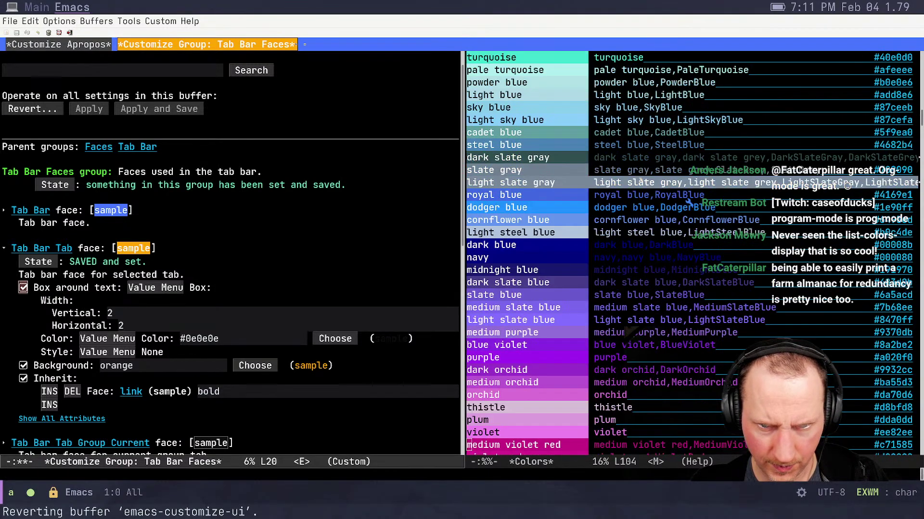
{"action": "scroll", "coordinate": [640, 180], "scroll_direction": "up", "scroll_amount": 2}
{"action": "left_click", "coordinate": [656, 147]}
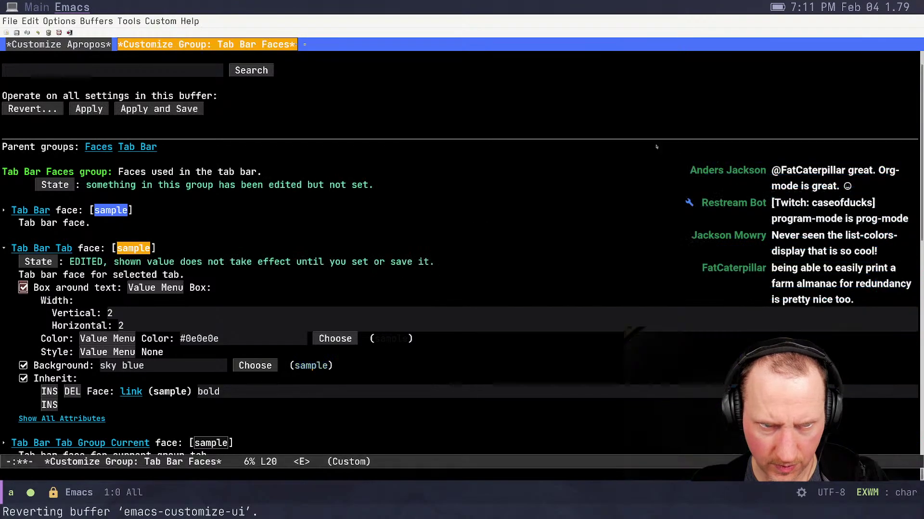
{"action": "key", "text": "ctrl+x"}
{"action": "key", "text": "ctrl+s"}
{"action": "type", "text": "yes or no) yes"}
{"action": "key", "text": "Return"}
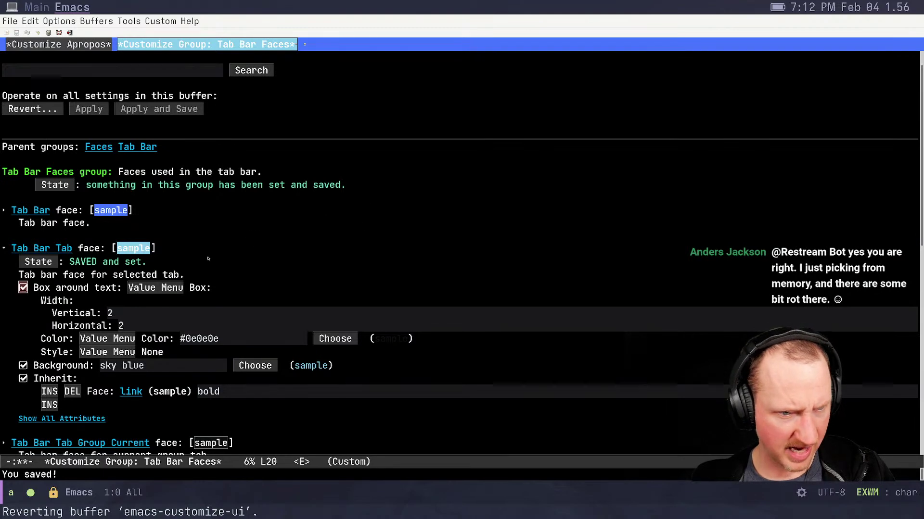
Open the parent Tab Bar customization group and look through its options
{"action": "left_click", "coordinate": [1, 247]}
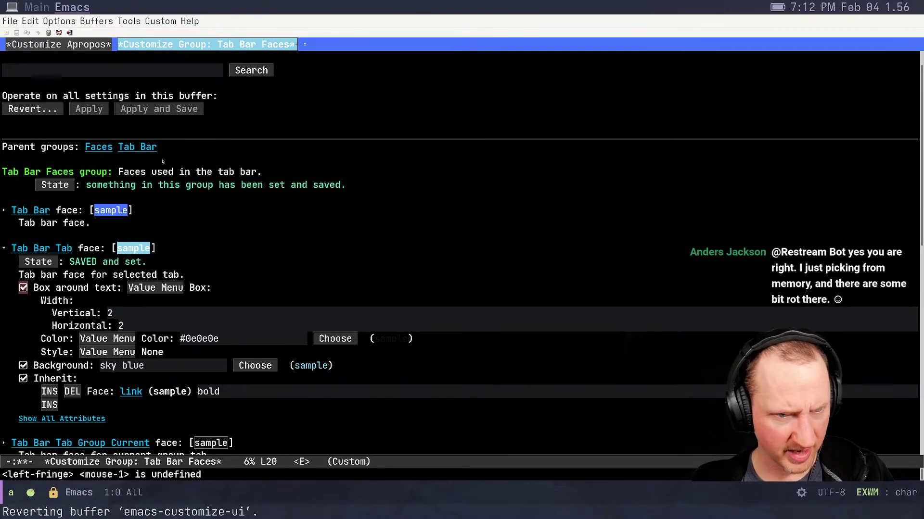
{"action": "left_click", "coordinate": [143, 147]}
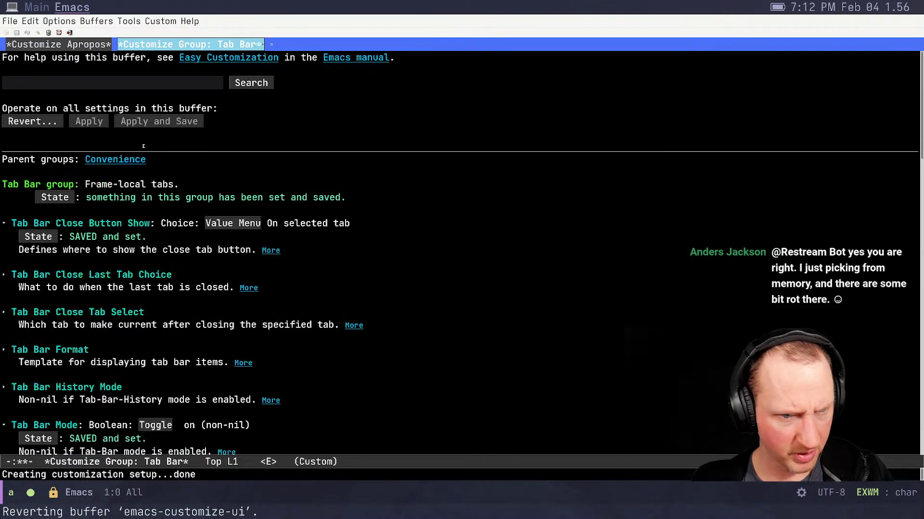
{"action": "scroll", "coordinate": [168, 185], "scroll_direction": "down", "scroll_amount": 2}
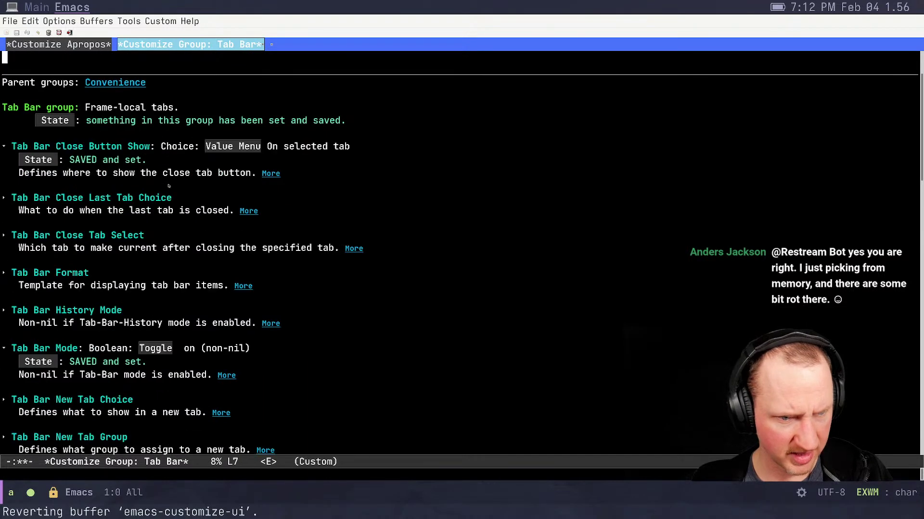
{"action": "scroll", "coordinate": [168, 185], "scroll_direction": "down", "scroll_amount": 2}
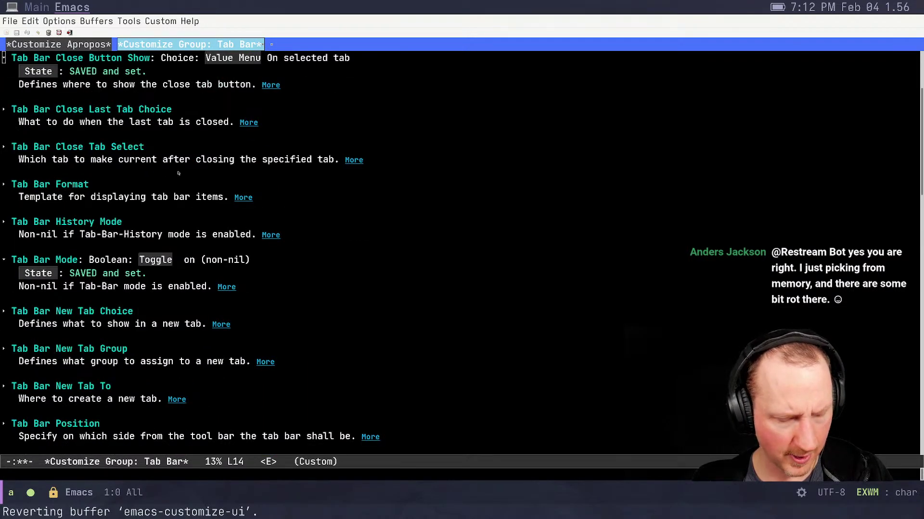
{"action": "scroll", "coordinate": [178, 173], "scroll_direction": "down", "scroll_amount": 7}
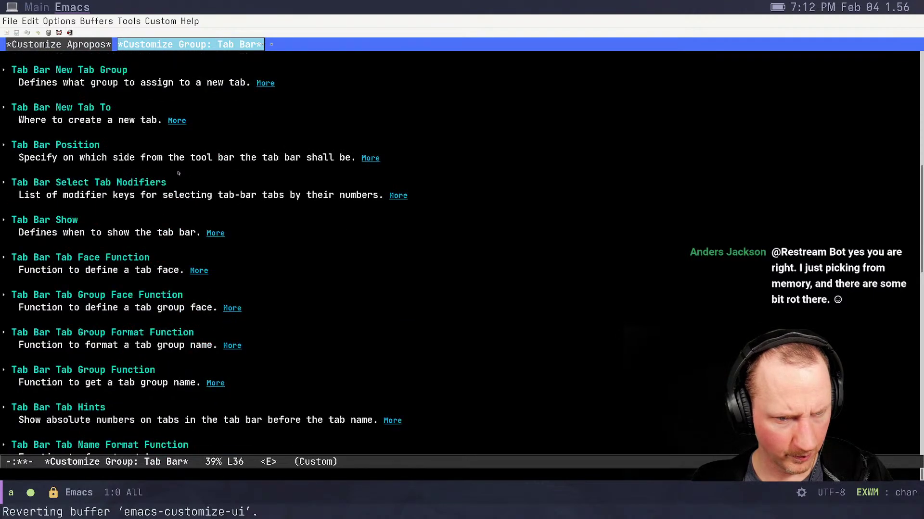
{"action": "scroll", "coordinate": [178, 173], "scroll_direction": "down", "scroll_amount": 1}
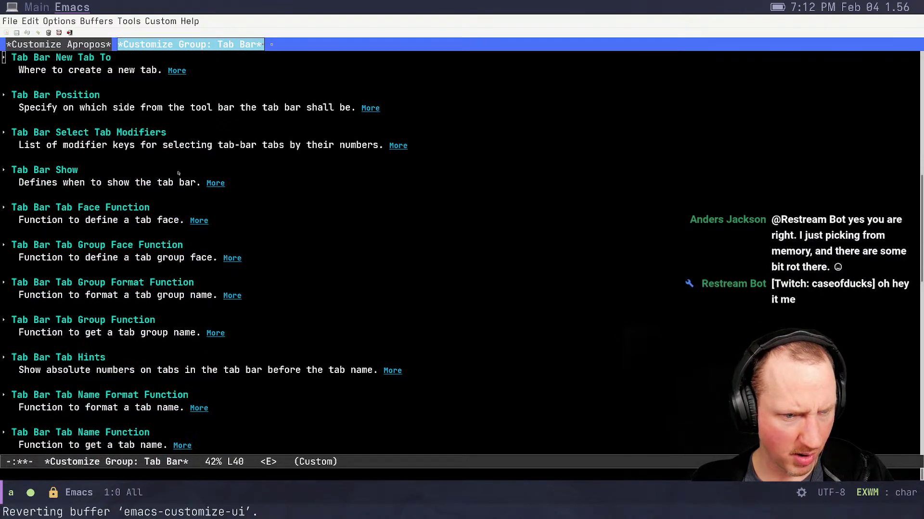
{"action": "scroll", "coordinate": [178, 173], "scroll_direction": "down", "scroll_amount": 1}
Search the Tab Bar group for "format" and examine its options for the one that controls the displayed tab bar items
{"action": "key", "text": "ctrl+s"}
{"action": "type", "text": "format"}
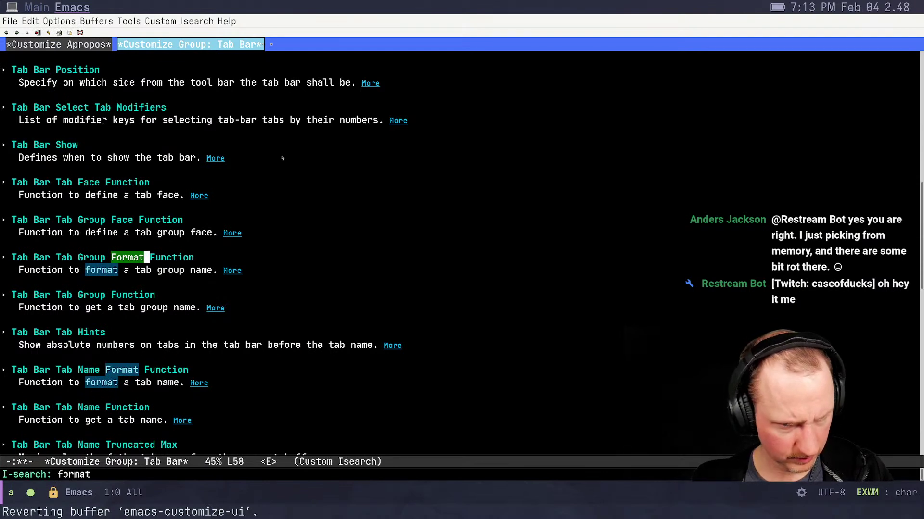
{"action": "key", "text": "Return"}
{"action": "key", "text": "ctrl+s"}
{"action": "type", "text": "fo"}
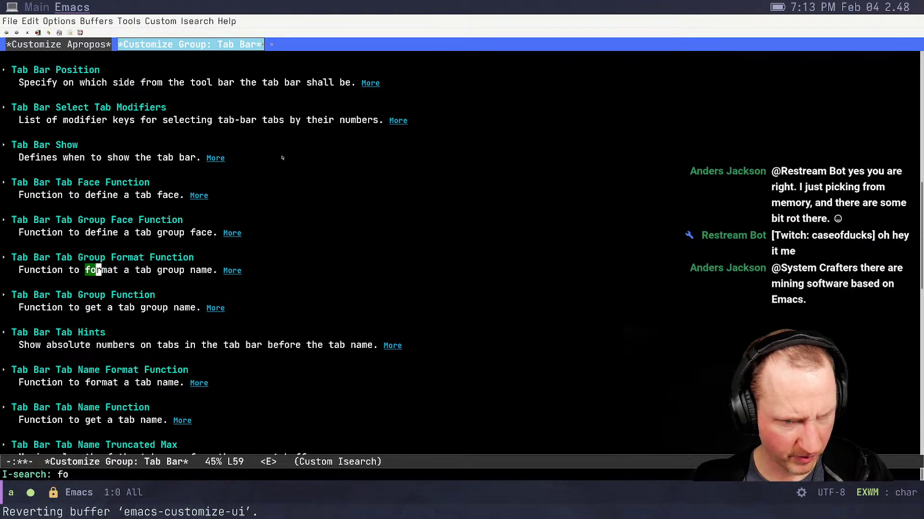
{"action": "type", "text": "rmat"}
{"action": "key", "text": "Return"}
{"action": "key", "text": "ctrl+s"}
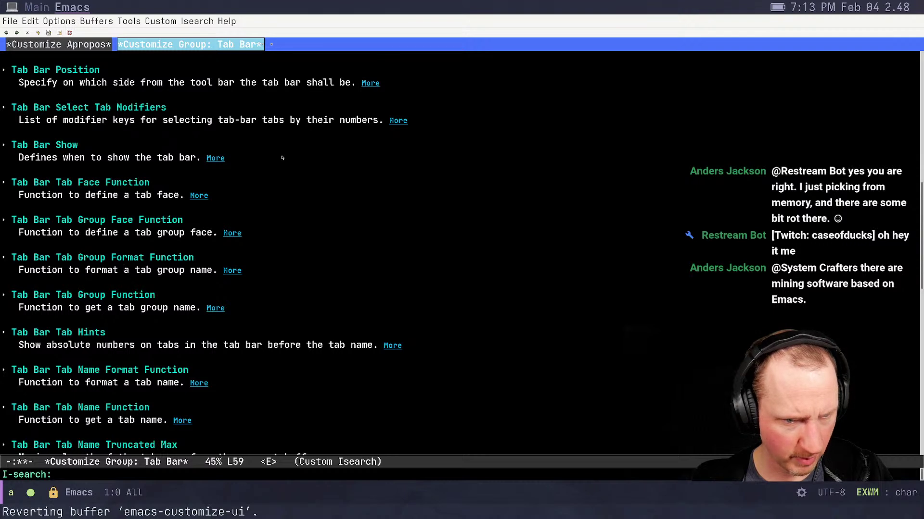
{"action": "type", "text": "format"}
{"action": "key", "text": "Return"}
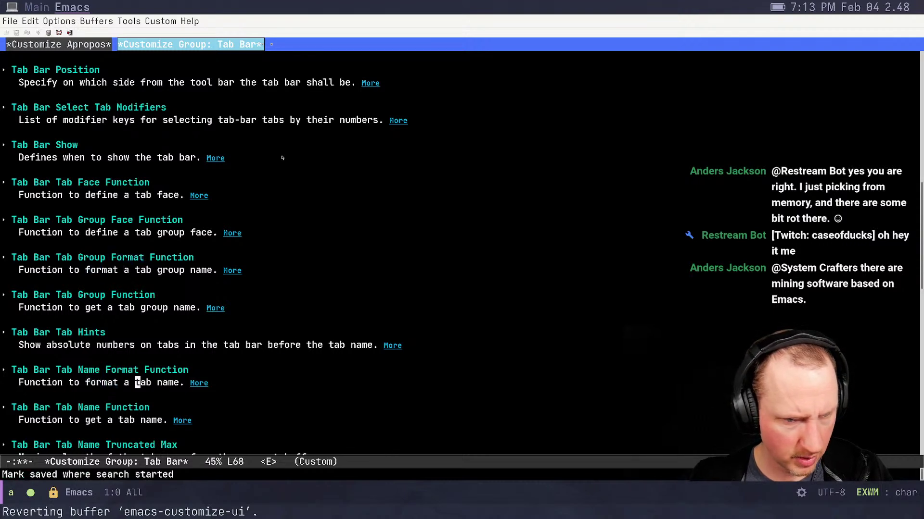
{"action": "key", "text": "ctrl+s"}
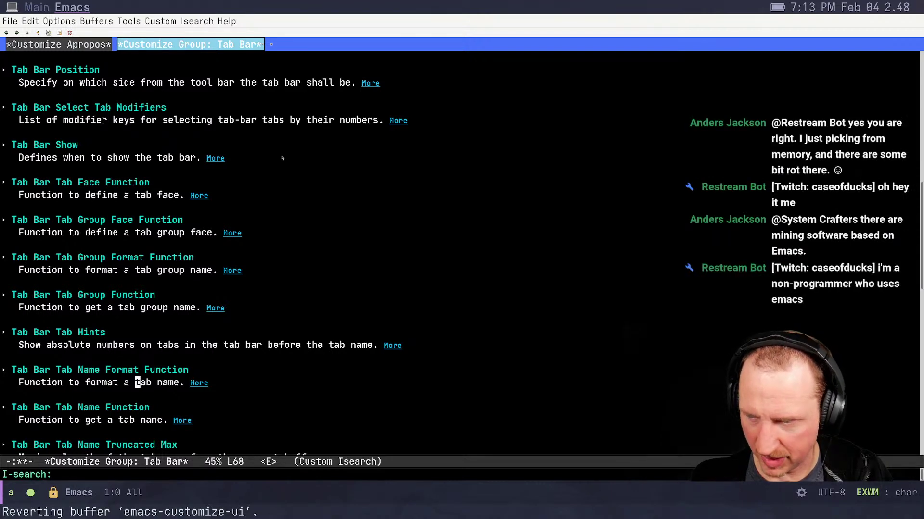
{"action": "type", "text": "format"}
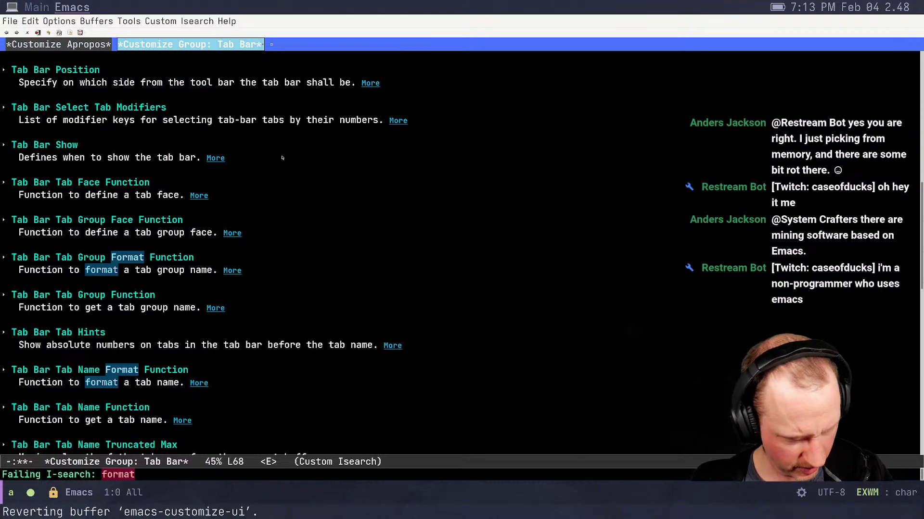
{"action": "scroll", "coordinate": [288, 290], "scroll_direction": "down", "scroll_amount": 1}
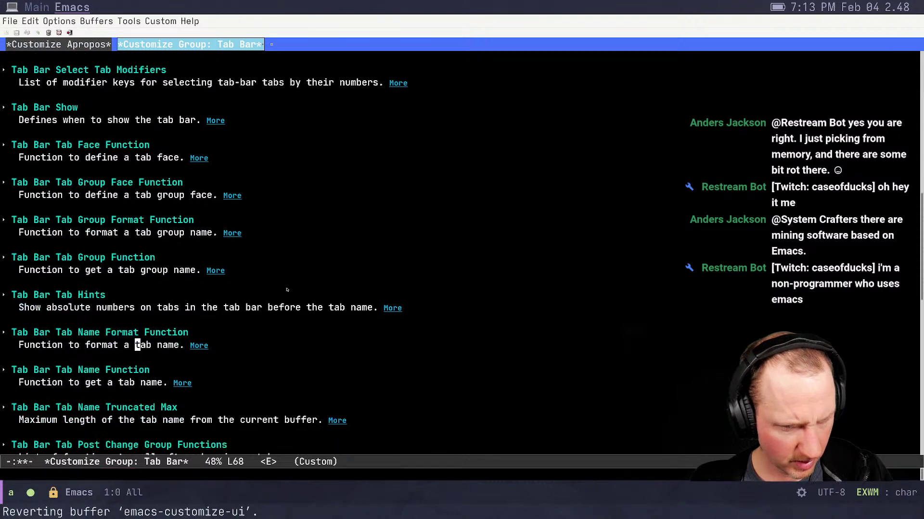
{"action": "scroll", "coordinate": [287, 289], "scroll_direction": "down", "scroll_amount": 4}
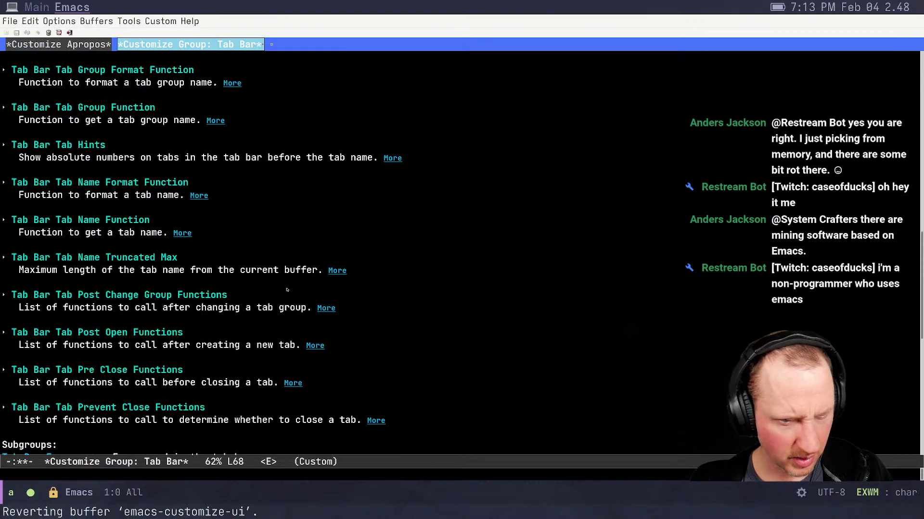
{"action": "scroll", "coordinate": [287, 290], "scroll_direction": "down", "scroll_amount": 2}
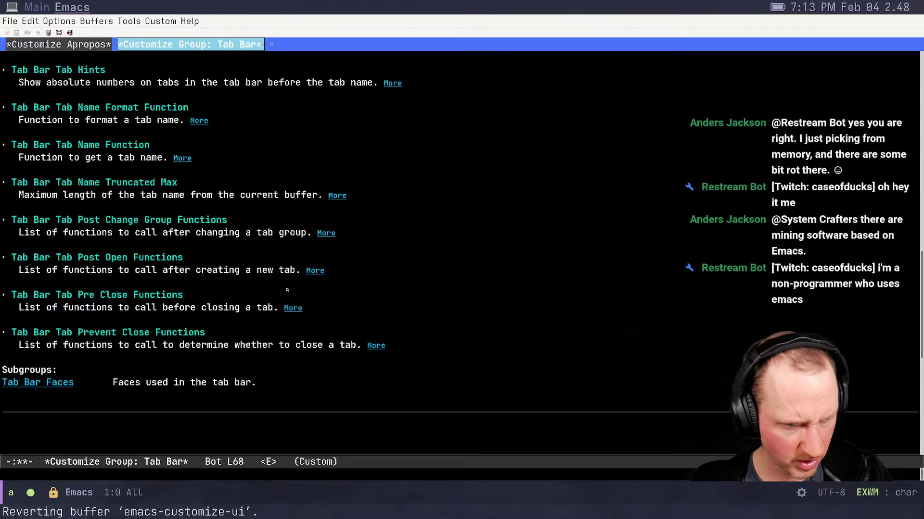
{"action": "scroll", "coordinate": [288, 289], "scroll_direction": "up", "scroll_amount": 15}
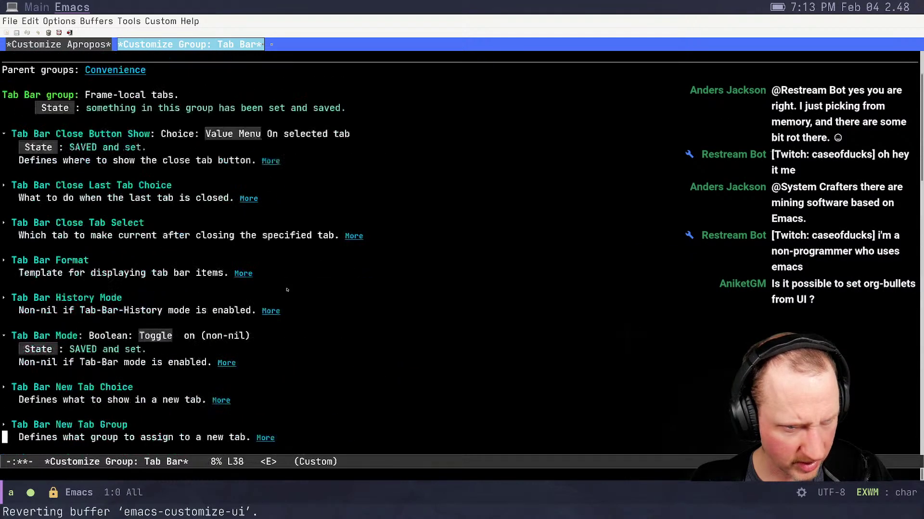
{"action": "scroll", "coordinate": [287, 290], "scroll_direction": "up", "scroll_amount": 5}
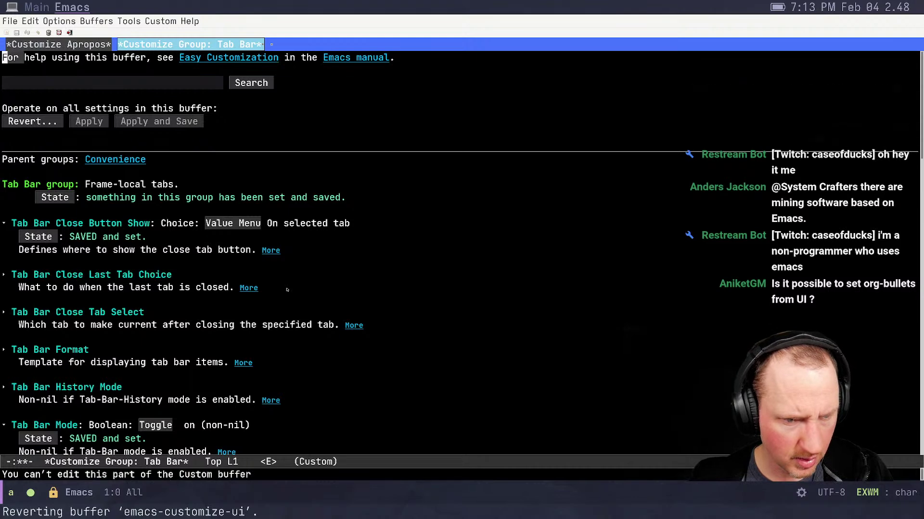
Look up variables starting with "tab-bar-fo" using Describe variable, without opening a description
{"action": "key", "text": "ctrl+h"}
{"action": "type", "text": "vtab ba"}
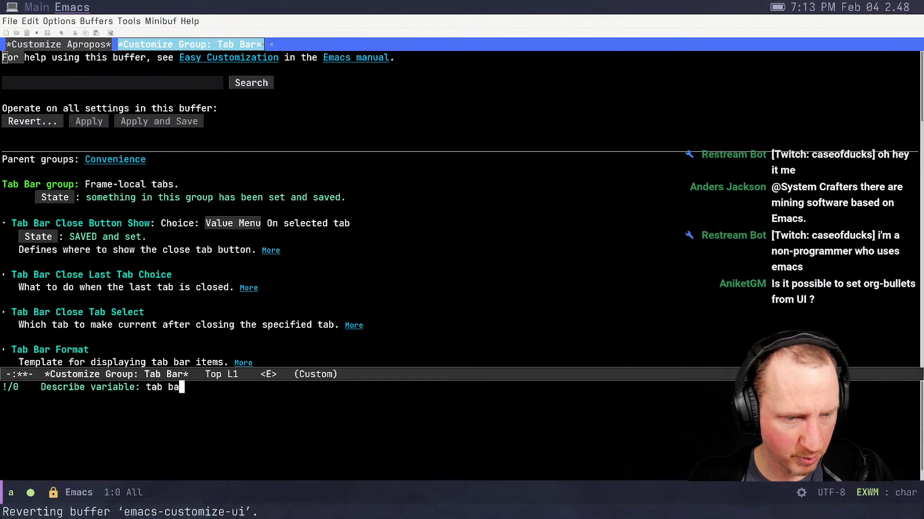
{"action": "type", "text": "r"}
{"action": "key", "text": "BackSpace"}
{"action": "key", "text": "BackSpace"}
{"action": "key", "text": "BackSpace"}
{"action": "key", "text": "BackSpace"}
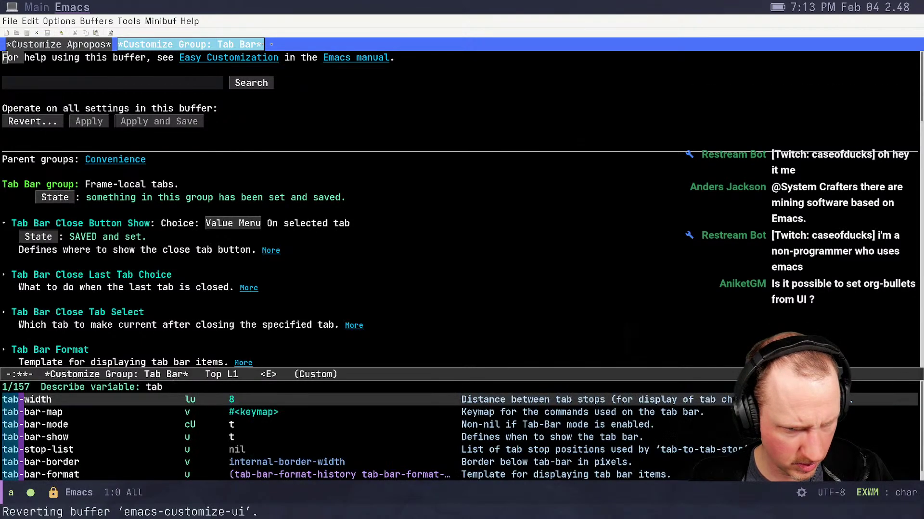
{"action": "type", "text": "b"}
{"action": "key", "text": "BackSpace"}
{"action": "key", "text": "BackSpace"}
{"action": "type", "text": "-bar-fo"}
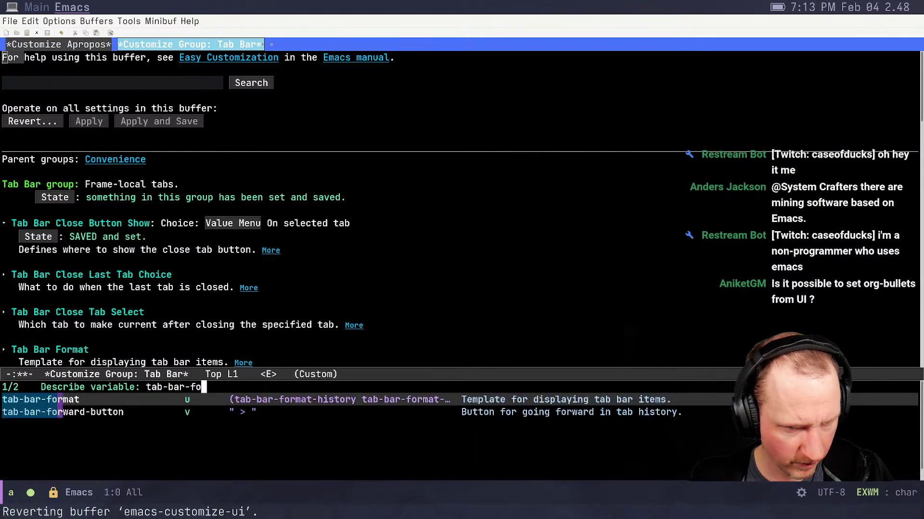
{"action": "key", "text": "ctrl+g"}
Expand the Tab Bar Format option, enable tab-bar-format-global and save the option for future sessions
{"action": "key", "text": "ctrl+s"}
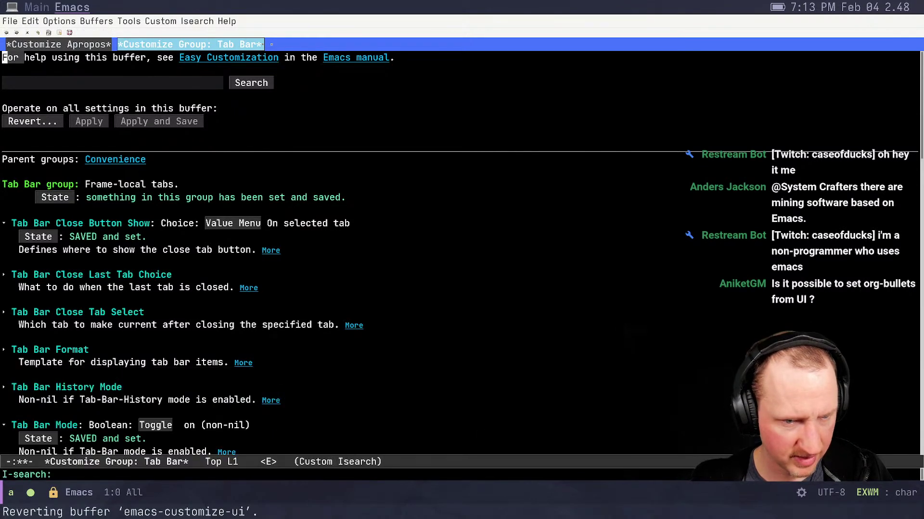
{"action": "left_click", "coordinate": [4, 350]}
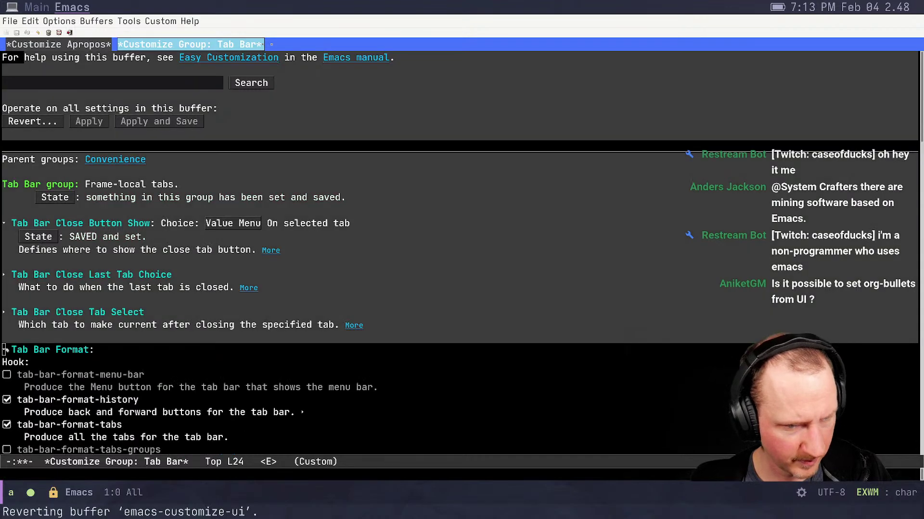
{"action": "scroll", "coordinate": [89, 305], "scroll_direction": "down", "scroll_amount": 4}
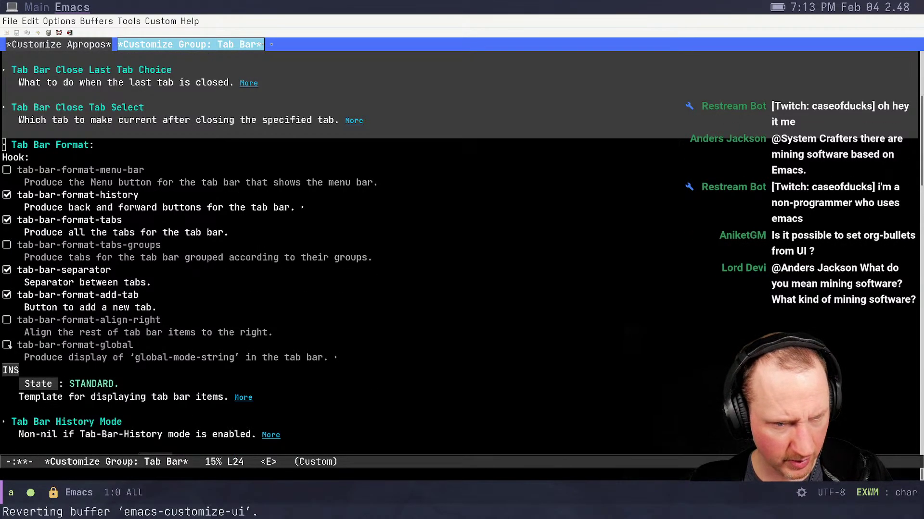
{"action": "left_click", "coordinate": [7, 345]}
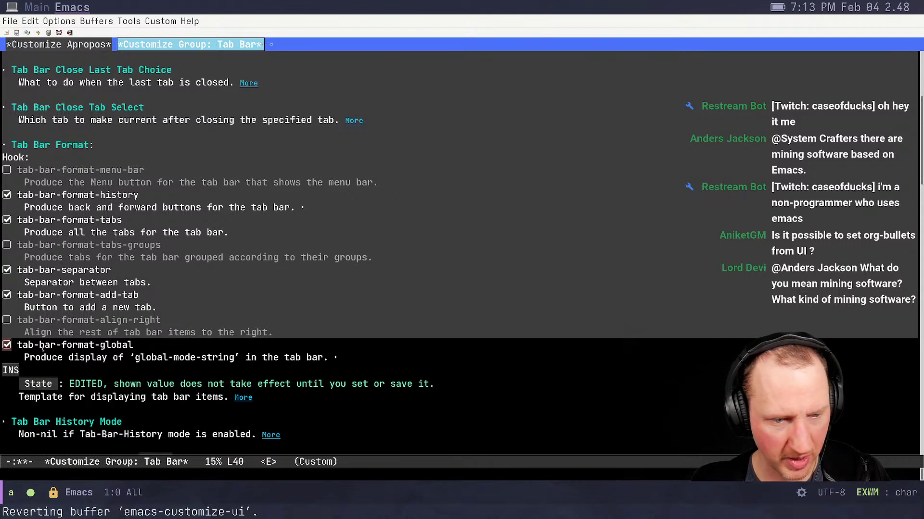
{"action": "left_click", "coordinate": [38, 385]}
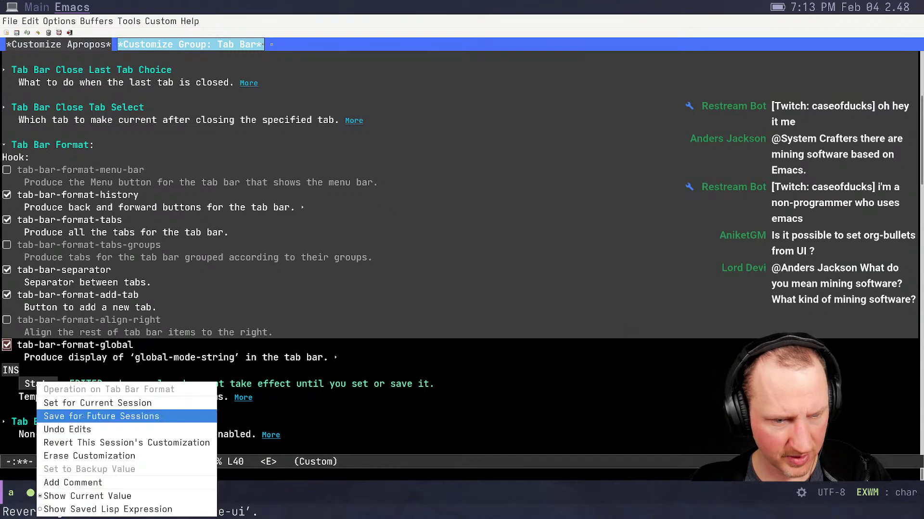
{"action": "left_click", "coordinate": [120, 416]}
Save all settings in the Tab Bar group buffer, confirming with "yes"
{"action": "key", "text": "ctrl+x"}
{"action": "key", "text": "ctrl+s"}
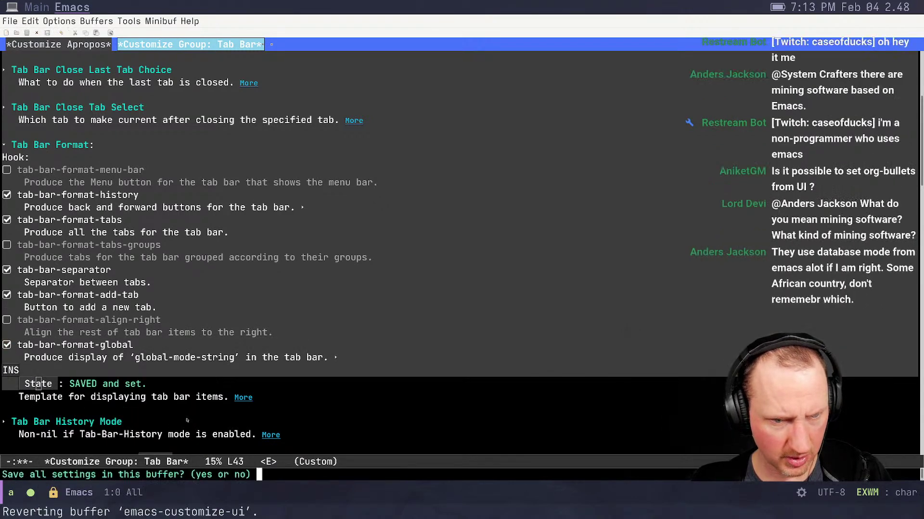
{"action": "type", "text": "yes"}
{"action": "key", "text": "Return"}
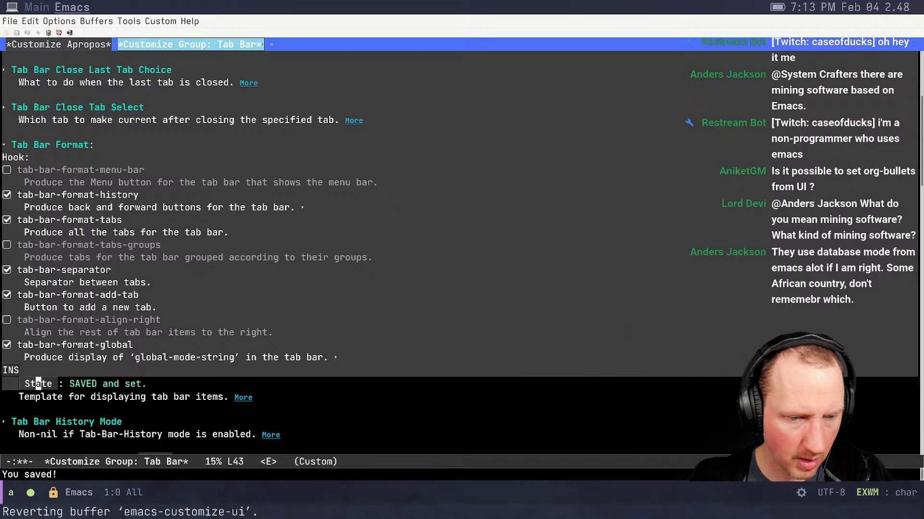
Search the customization options for "display time" and expand the Display Time Mode option
{"action": "scroll", "coordinate": [171, 131], "scroll_direction": "up", "scroll_amount": 6}
{"action": "left_click", "coordinate": [173, 72]}
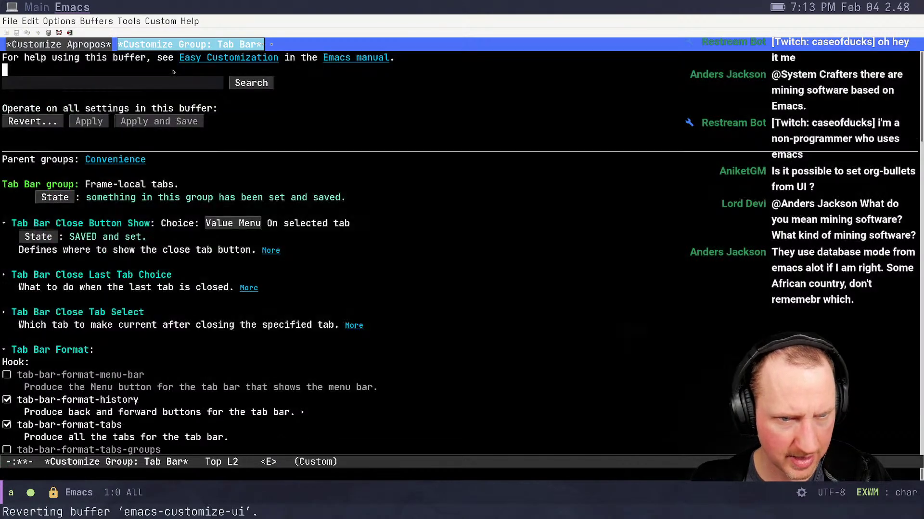
{"action": "left_click", "coordinate": [158, 85]}
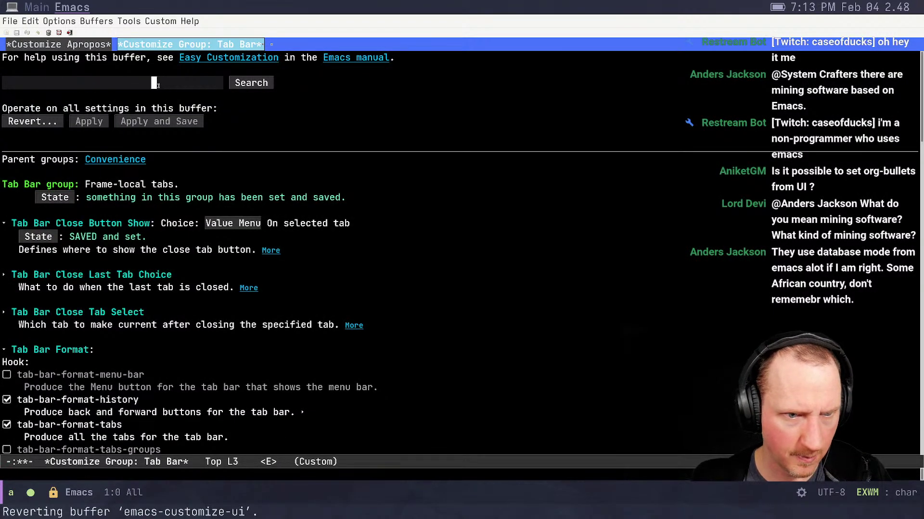
{"action": "type", "text": "display time"}
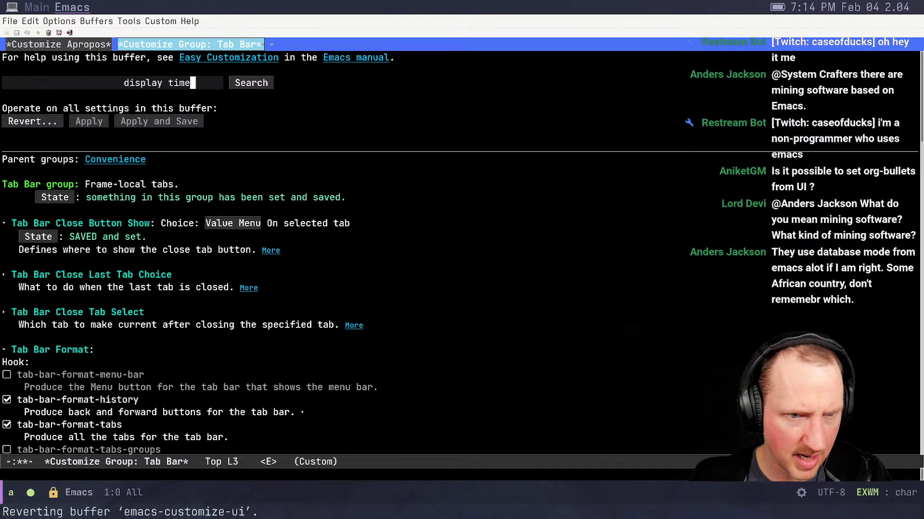
{"action": "key", "text": "Return"}
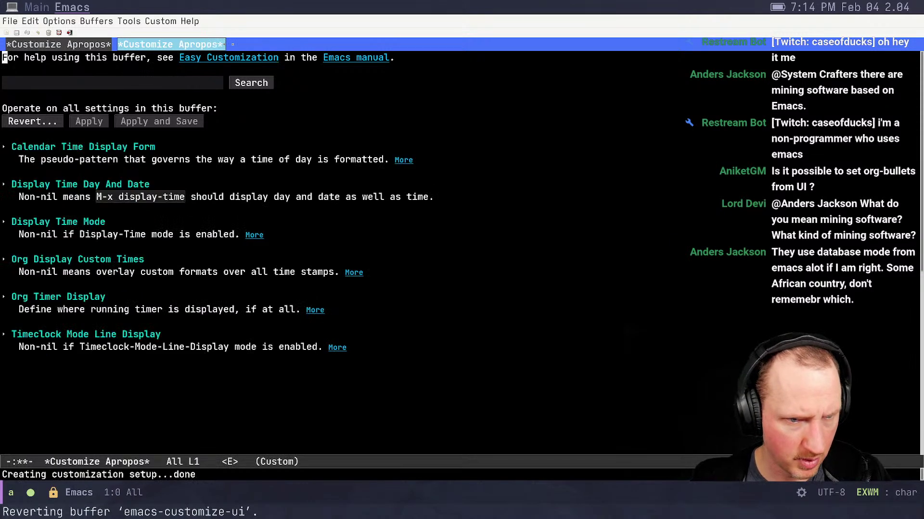
{"action": "left_click", "coordinate": [5, 222]}
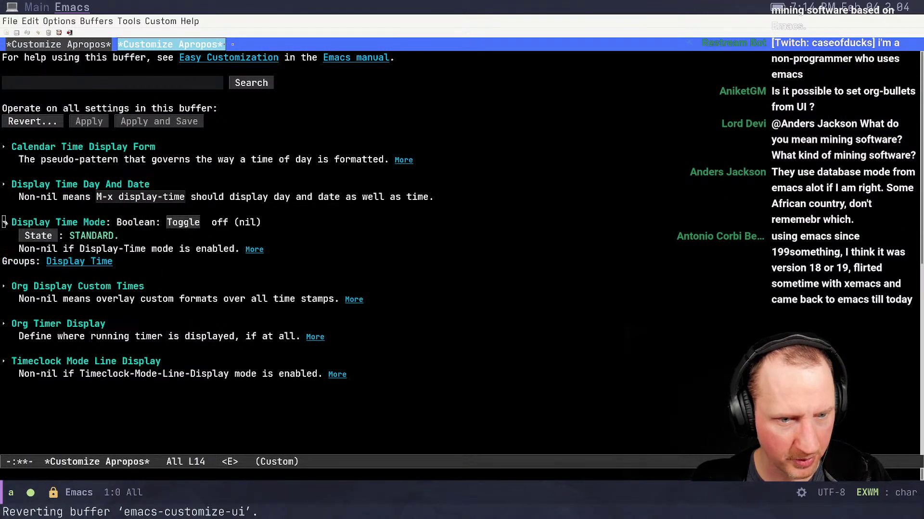
Turn Display Time Mode on and save the option for future sessions
{"action": "left_click", "coordinate": [38, 236]}
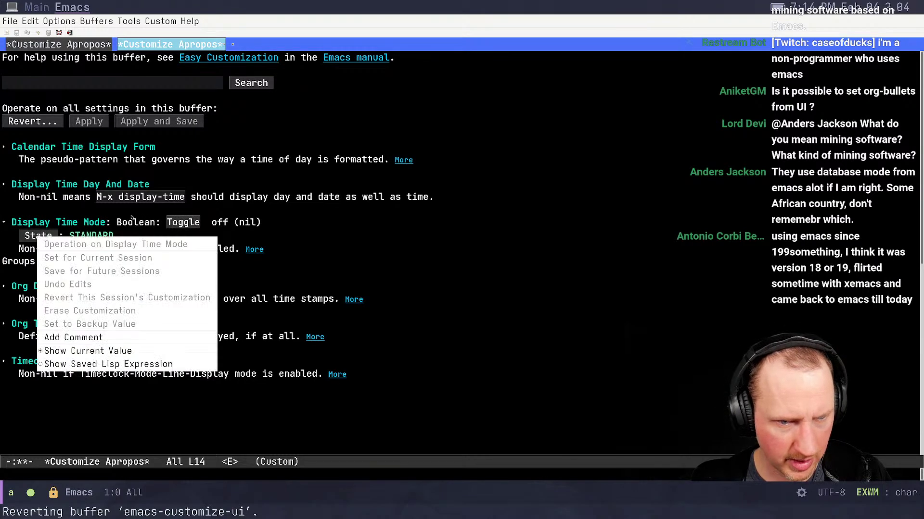
{"action": "left_click", "coordinate": [132, 217]}
{"action": "left_click", "coordinate": [182, 222]}
{"action": "left_click", "coordinate": [39, 236]}
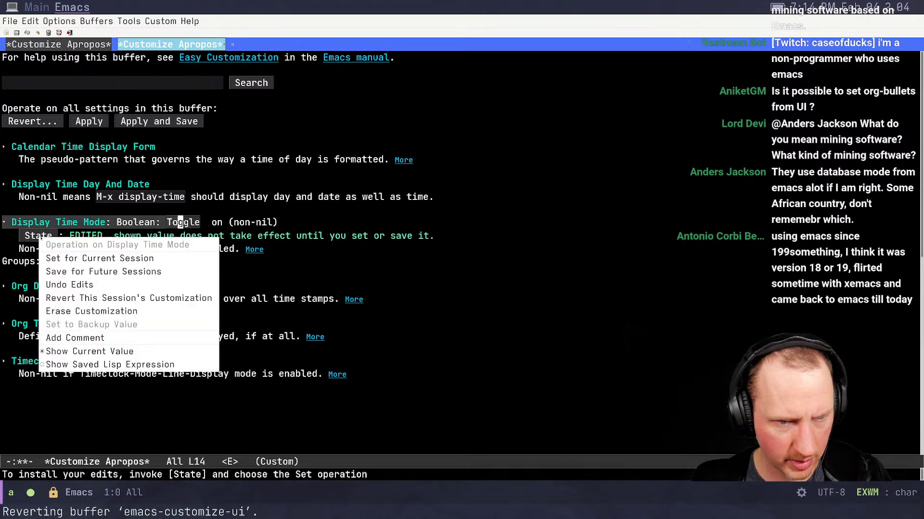
{"action": "left_click", "coordinate": [154, 274]}
Save all settings in the time display search results buffer, confirming with "yes"
{"action": "key", "text": "ctrl+x"}
{"action": "key", "text": "ctrl+s"}
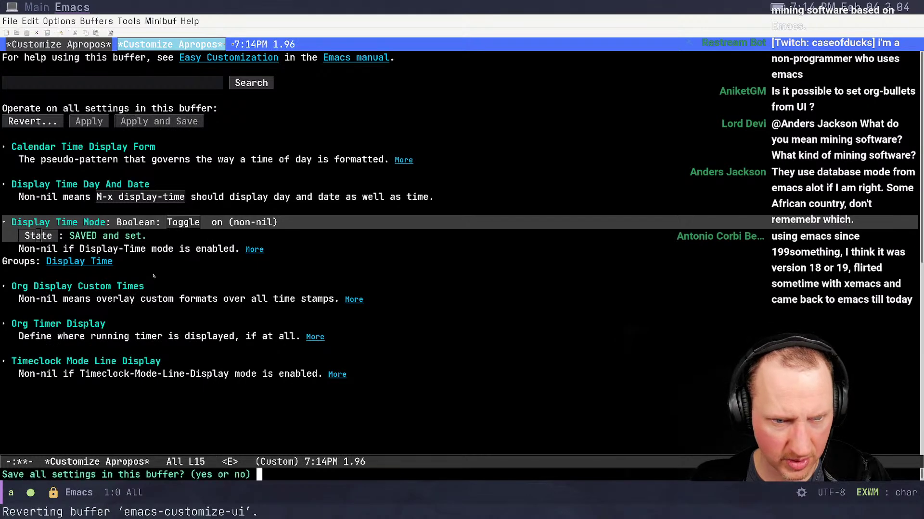
{"action": "type", "text": "yes"}
{"action": "key", "text": "Return"}
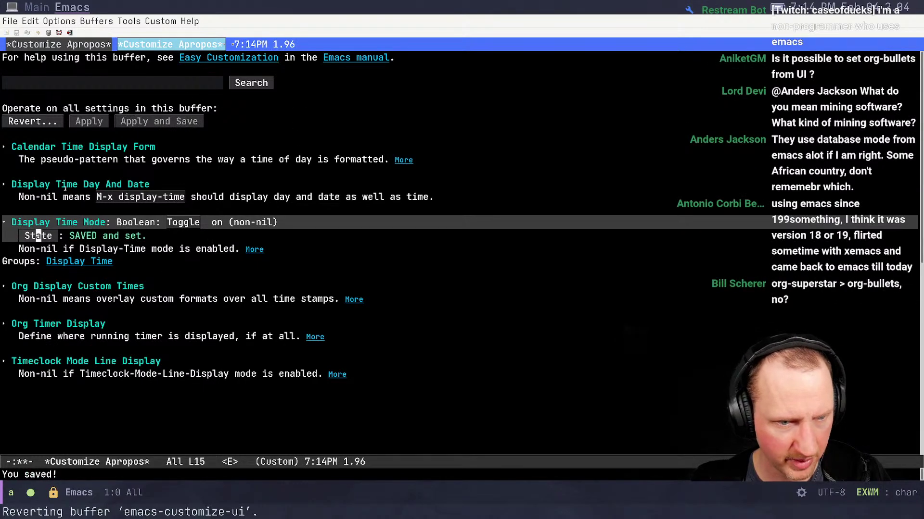
Search the customization options for "tab bar format" and expand the Tab Bar Format option
{"action": "left_click", "coordinate": [53, 84]}
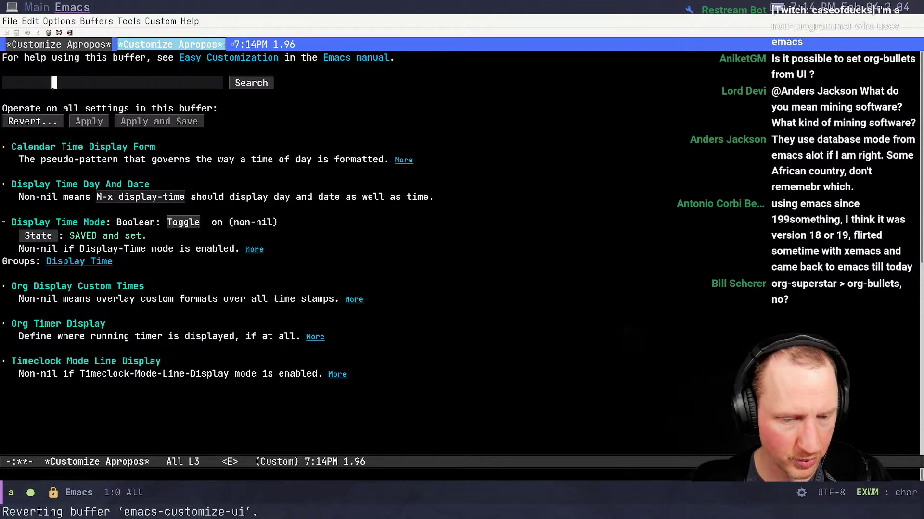
{"action": "type", "text": "tab bar format"}
{"action": "key", "text": "Return"}
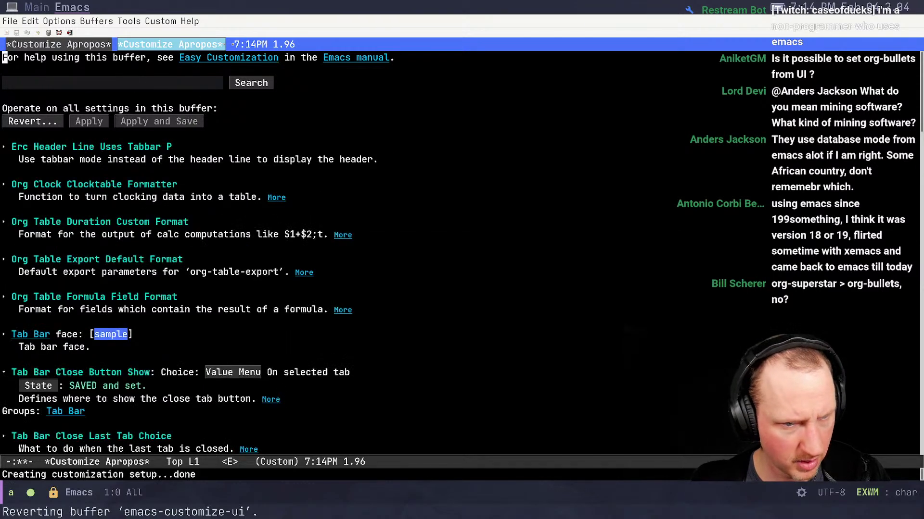
{"action": "scroll", "coordinate": [17, 312], "scroll_direction": "down", "scroll_amount": 4}
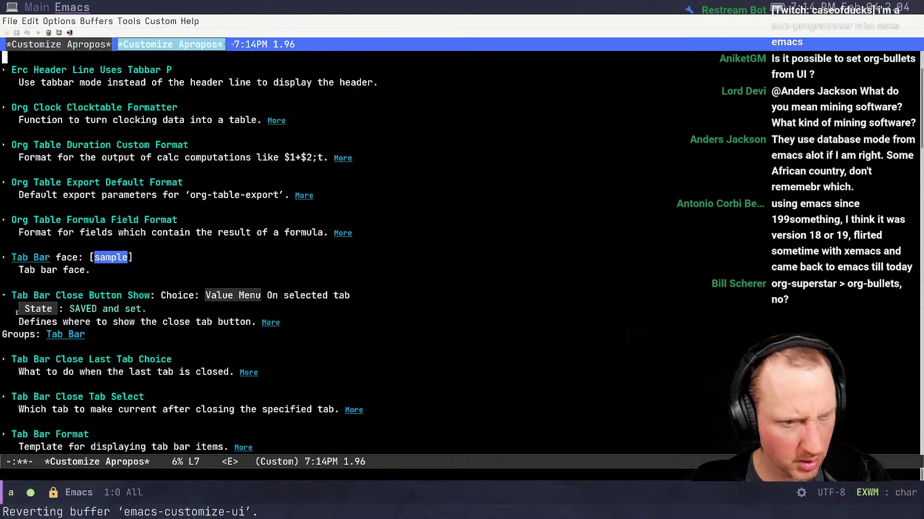
{"action": "left_click", "coordinate": [4, 247]}
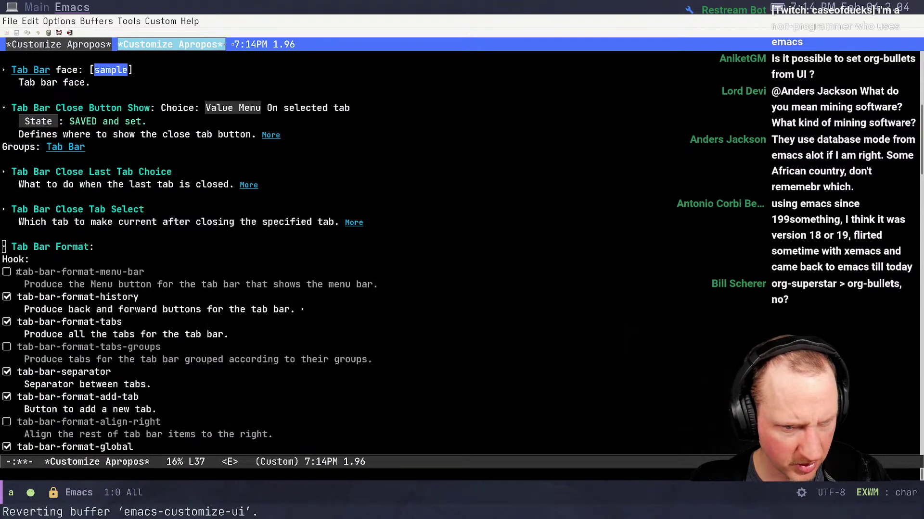
Enable tab-bar-format-align-right in the Tab Bar Format hook and save all settings in the buffer, confirming with "yes"
{"action": "scroll", "coordinate": [7, 250], "scroll_direction": "down", "scroll_amount": 2}
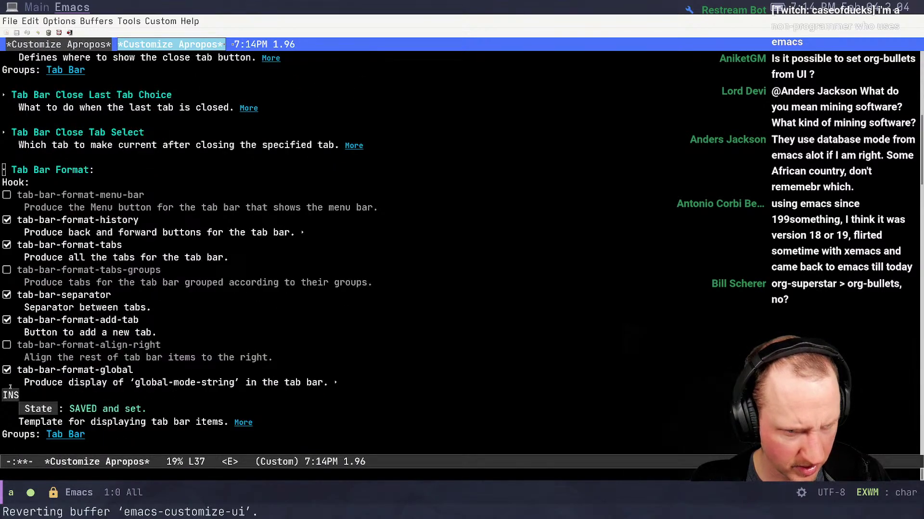
{"action": "left_click", "coordinate": [7, 345]}
{"action": "left_click", "coordinate": [7, 344]}
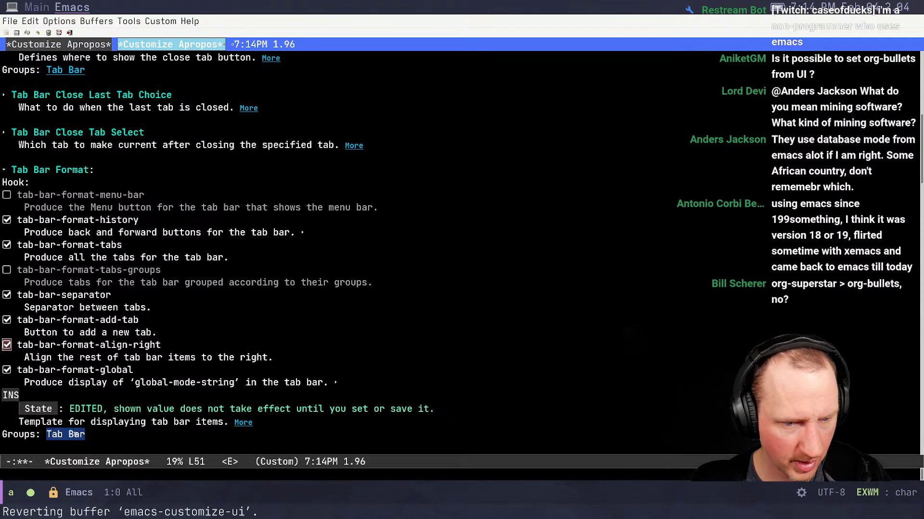
{"action": "key", "text": "ctrl+x"}
{"action": "key", "text": "ctrl+s"}
{"action": "type", "text": "yes or no)"}
{"action": "key", "text": "Return"}
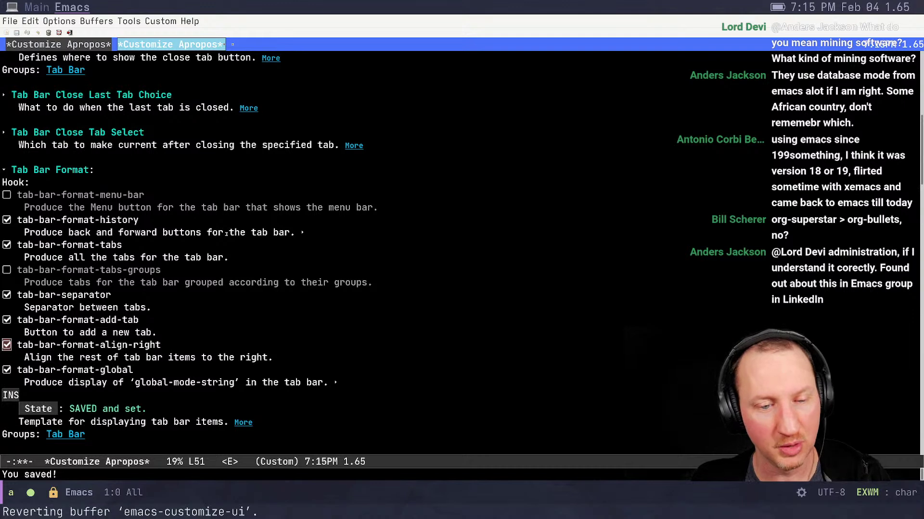
{"action": "left_click", "coordinate": [386, 241]}
{"action": "scroll", "coordinate": [443, 240], "scroll_direction": "down", "scroll_amount": 1}
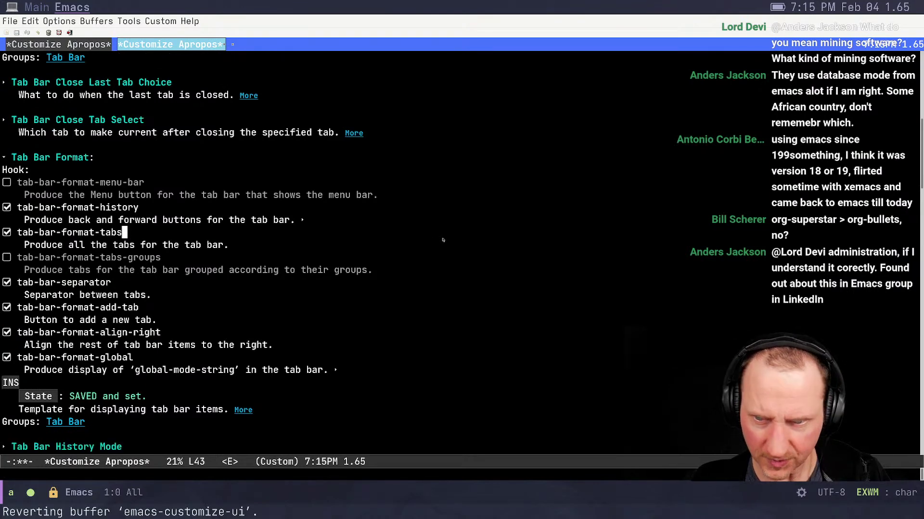
{"action": "scroll", "coordinate": [443, 240], "scroll_direction": "down", "scroll_amount": 3}
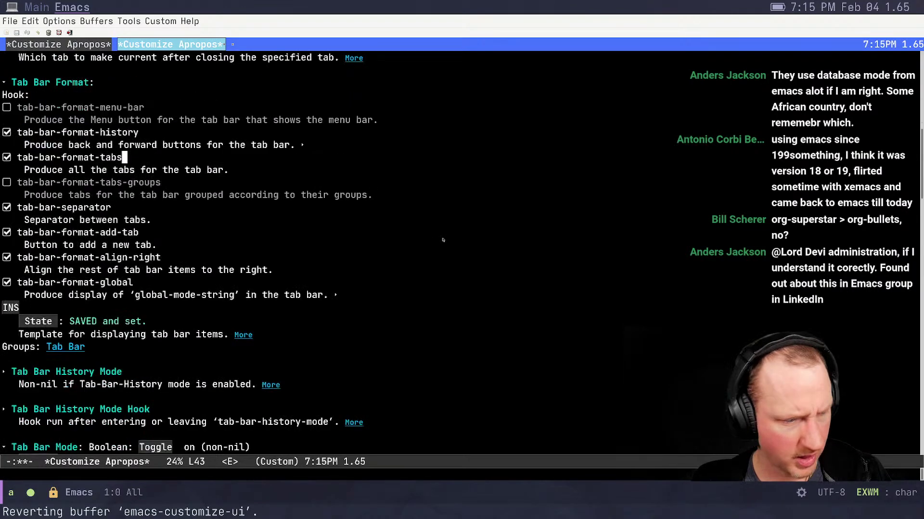
{"action": "scroll", "coordinate": [441, 245], "scroll_direction": "down", "scroll_amount": 3}
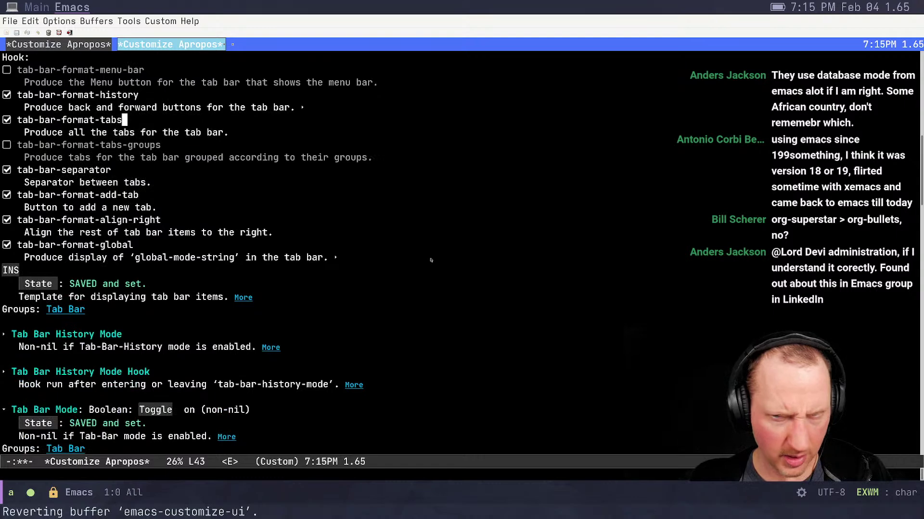
Search the customization options for "mode line format"
{"action": "scroll", "coordinate": [430, 260], "scroll_direction": "up", "scroll_amount": 10}
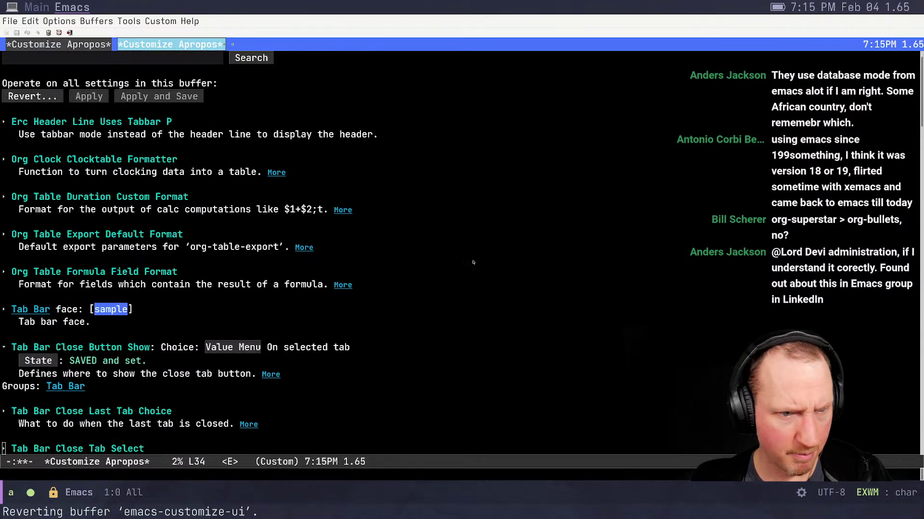
{"action": "scroll", "coordinate": [473, 263], "scroll_direction": "up", "scroll_amount": 2}
{"action": "left_click", "coordinate": [129, 83]}
{"action": "type", "text": "mod e"}
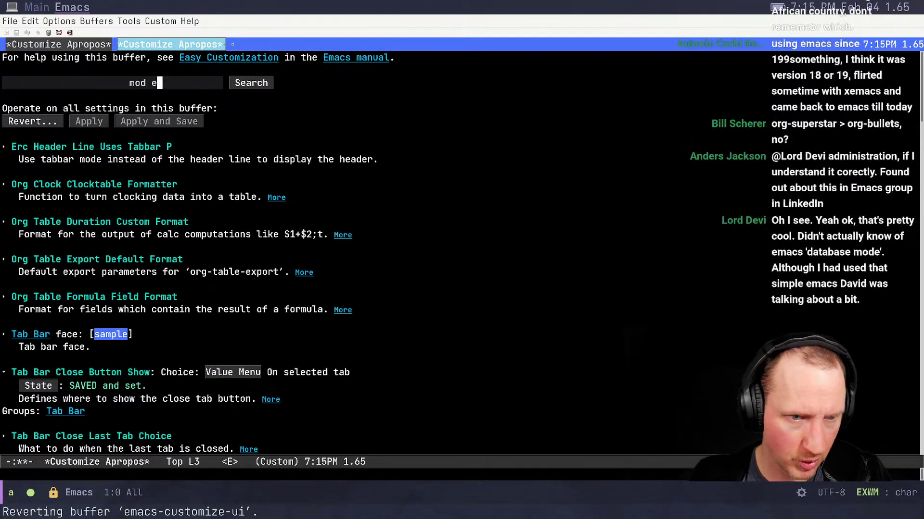
{"action": "type", "text": "lse"}
{"action": "key", "text": "BackSpace"}
{"action": "key", "text": "BackSpace"}
{"action": "key", "text": "BackSpace"}
{"action": "key", "text": "BackSpace"}
{"action": "key", "text": "BackSpace"}
{"action": "type", "text": "e "}
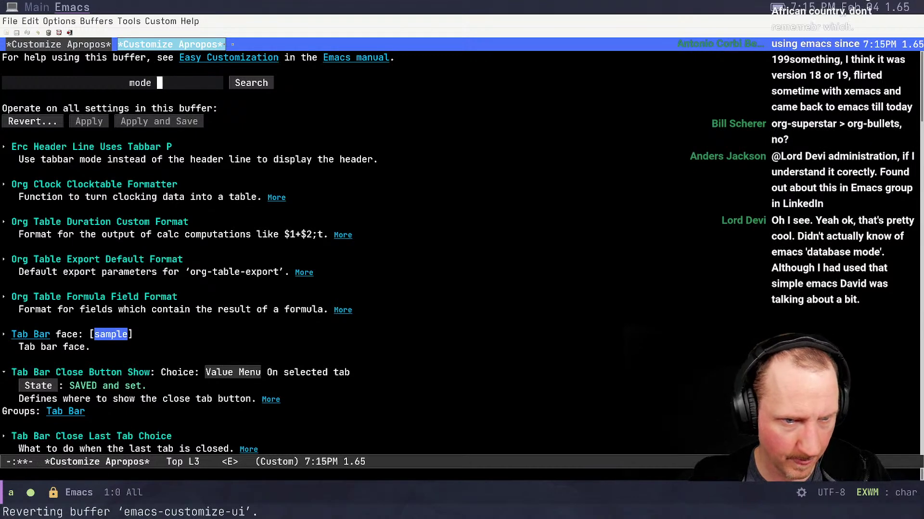
{"action": "type", "text": "line format"}
{"action": "key", "text": "Return"}
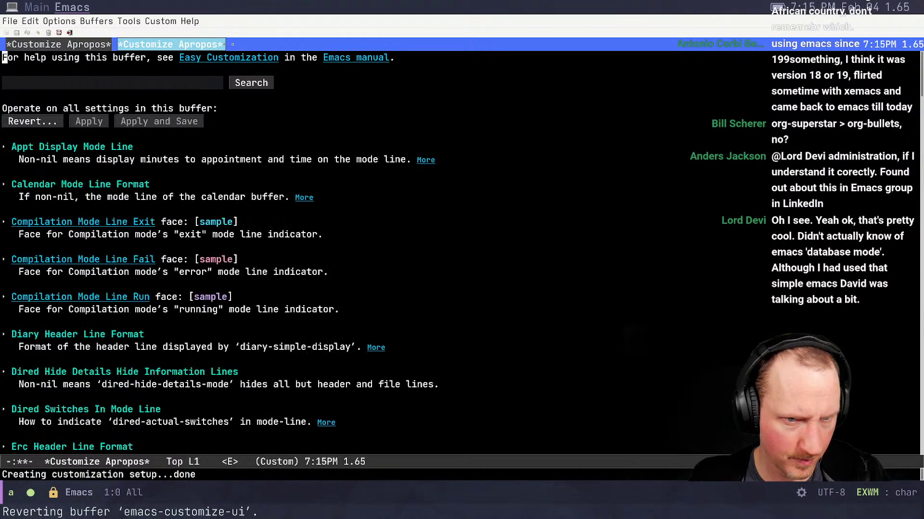
Find the Mode Line Format option among the search results and expand it to show its Lisp expression
{"action": "scroll", "coordinate": [75, 196], "scroll_direction": "down", "scroll_amount": 4}
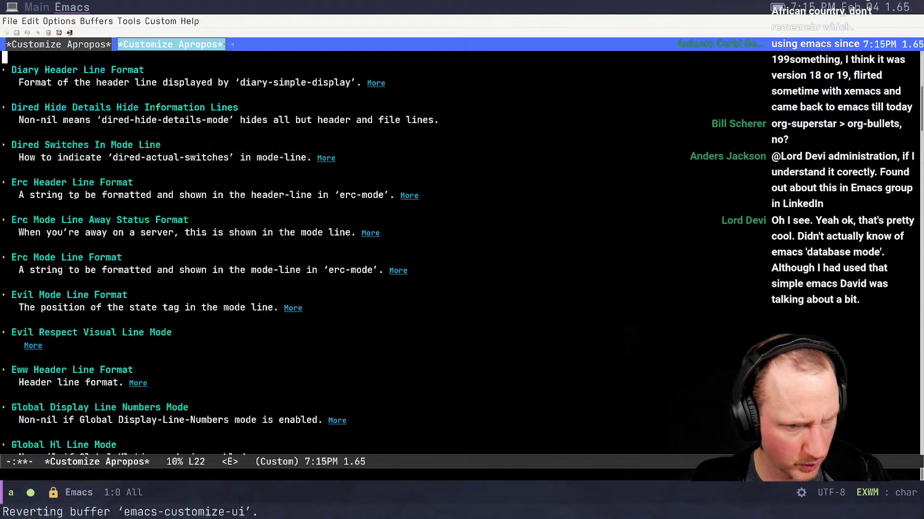
{"action": "scroll", "coordinate": [76, 196], "scroll_direction": "down", "scroll_amount": 20}
{"action": "scroll", "coordinate": [64, 233], "scroll_direction": "up", "scroll_amount": 3}
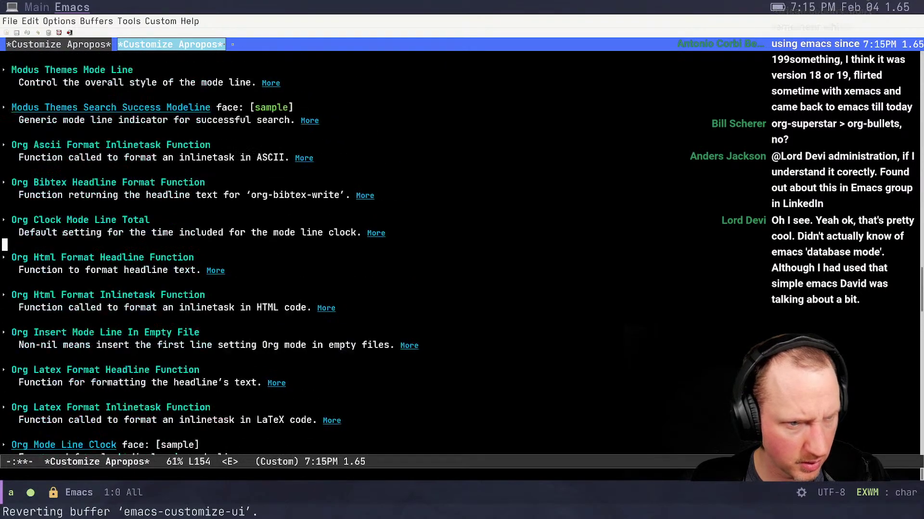
{"action": "scroll", "coordinate": [63, 233], "scroll_direction": "up", "scroll_amount": 5}
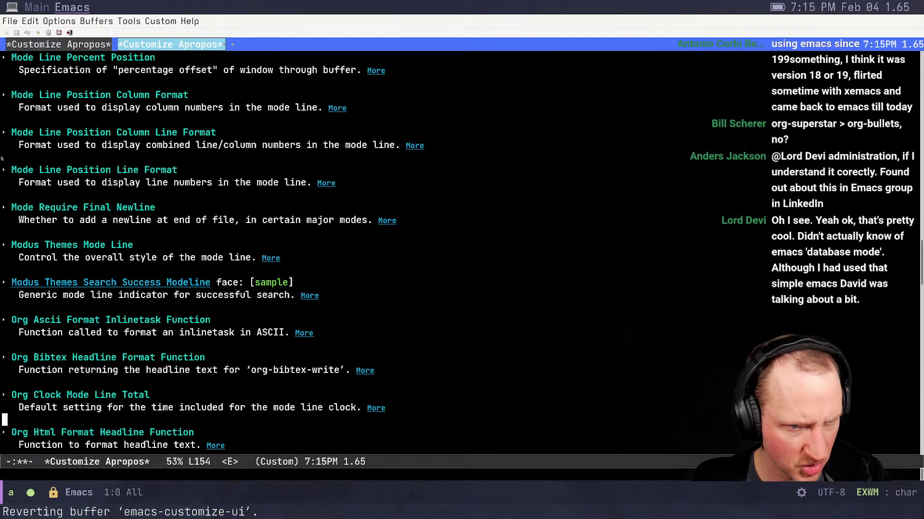
{"action": "scroll", "coordinate": [41, 160], "scroll_direction": "up", "scroll_amount": 2}
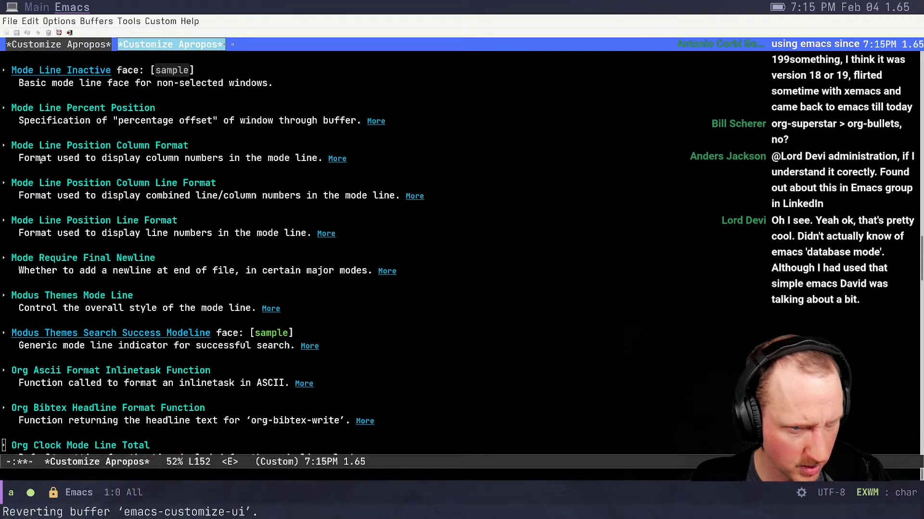
{"action": "scroll", "coordinate": [41, 161], "scroll_direction": "up", "scroll_amount": 6}
{"action": "left_click", "coordinate": [4, 183]}
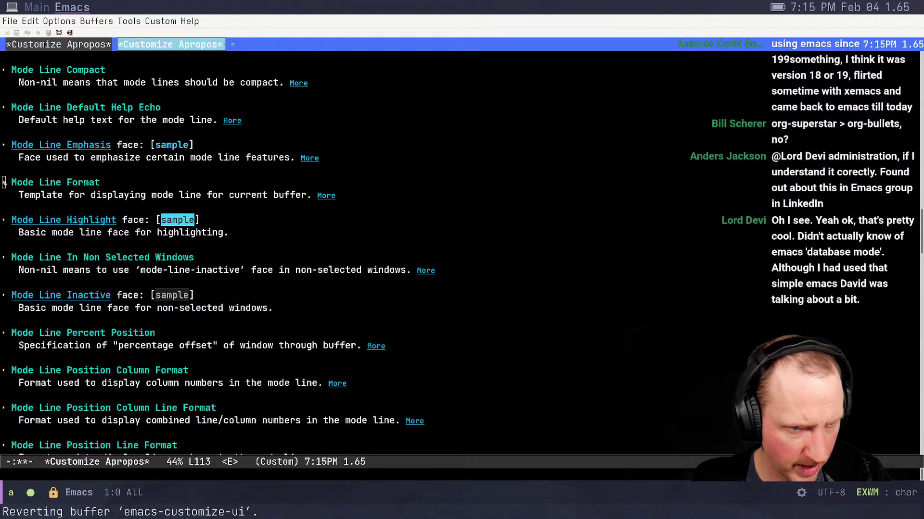
{"action": "left_click", "coordinate": [4, 183]}
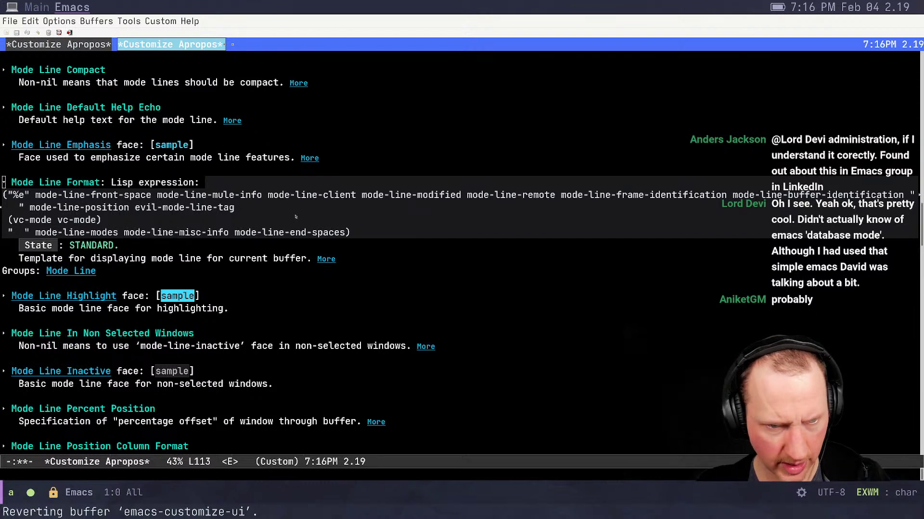
Read the description of the mode-line-misc-info variable from the Mode Line Format expression, then close the help window
{"action": "left_click", "coordinate": [194, 233]}
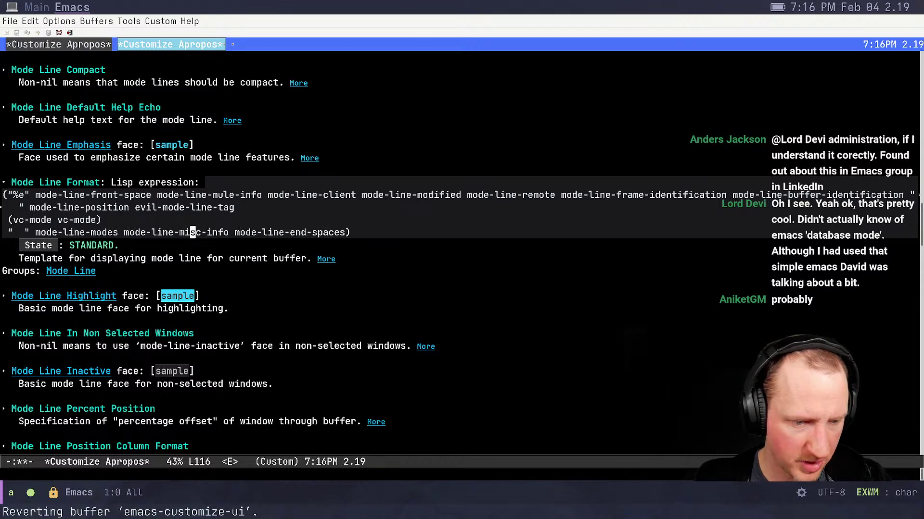
{"action": "key", "text": "ctrl+h"}
{"action": "key", "text": "v"}
{"action": "key", "text": "Return"}
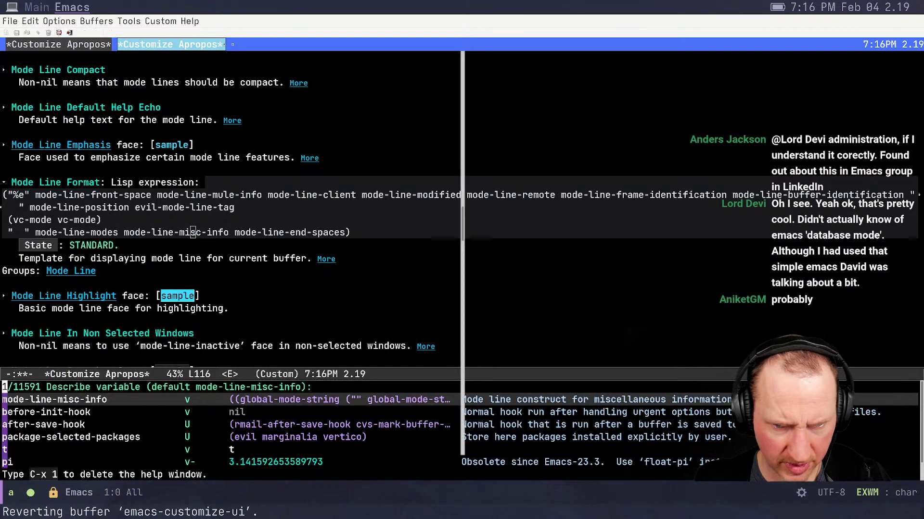
{"action": "key", "text": "ctrl+x"}
{"action": "key", "text": "o"}
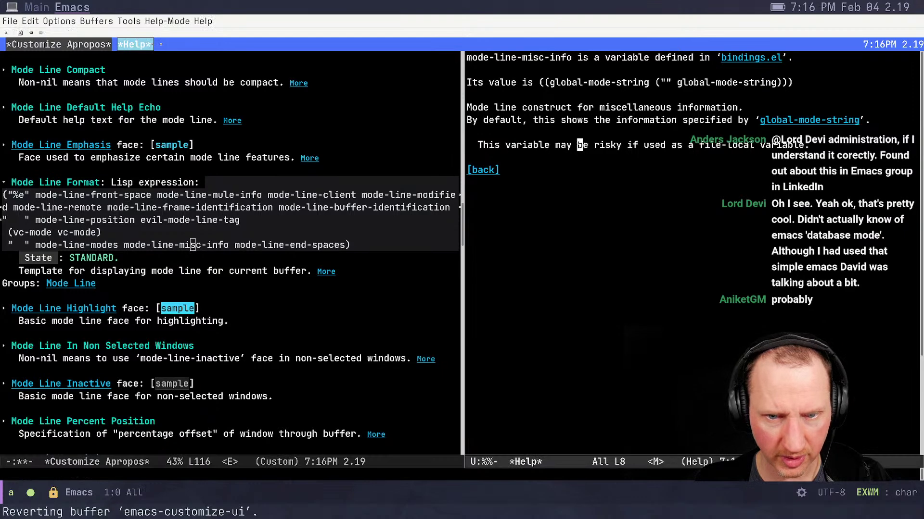
{"action": "key", "text": "q"}
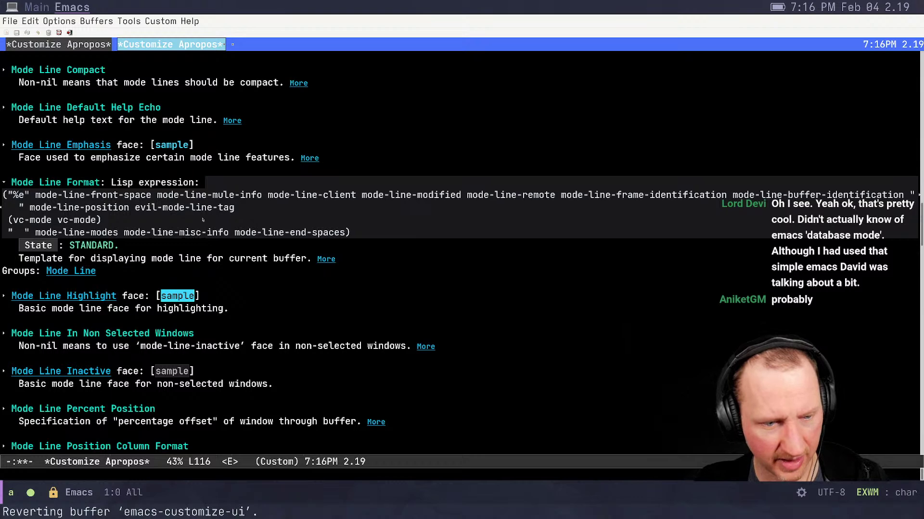
Try to find "mode line misc" in the current buffer with an incremental search
{"action": "key", "text": "ctrl+s"}
{"action": "type", "text": "mode line misc in"}
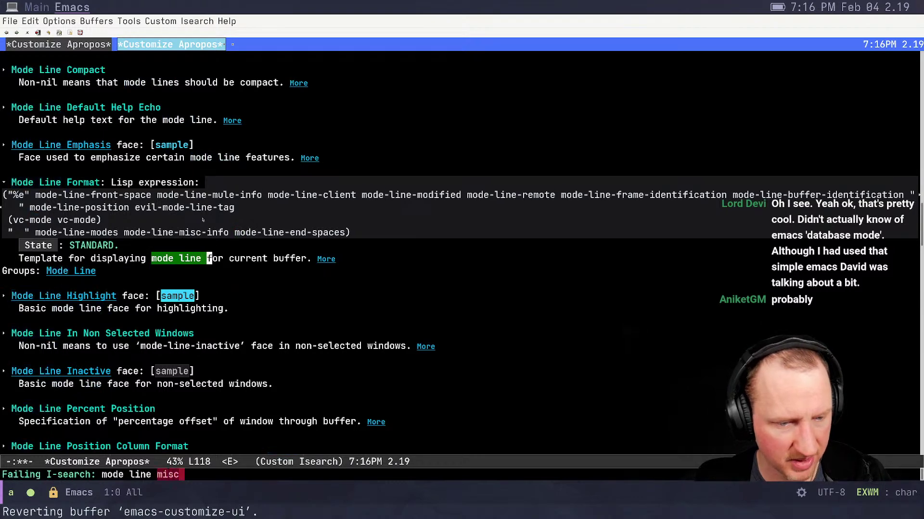
{"action": "key", "text": "Return"}
{"action": "key", "text": "Escape"}
{"action": "key", "text": "Escape"}
Search the customization options for "mode line misc info", skim the results and return to the start of the buffer
{"action": "scroll", "coordinate": [203, 250], "scroll_direction": "up", "scroll_amount": 15}
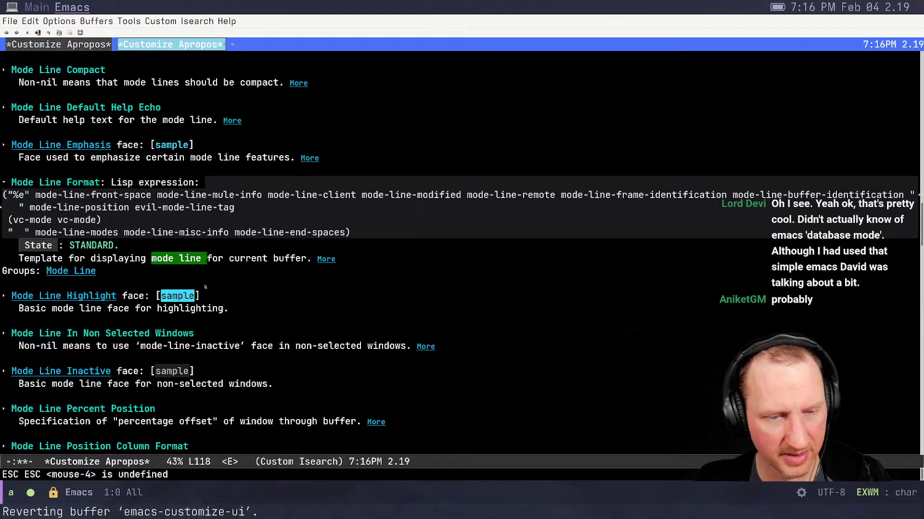
{"action": "left_click", "coordinate": [112, 83]}
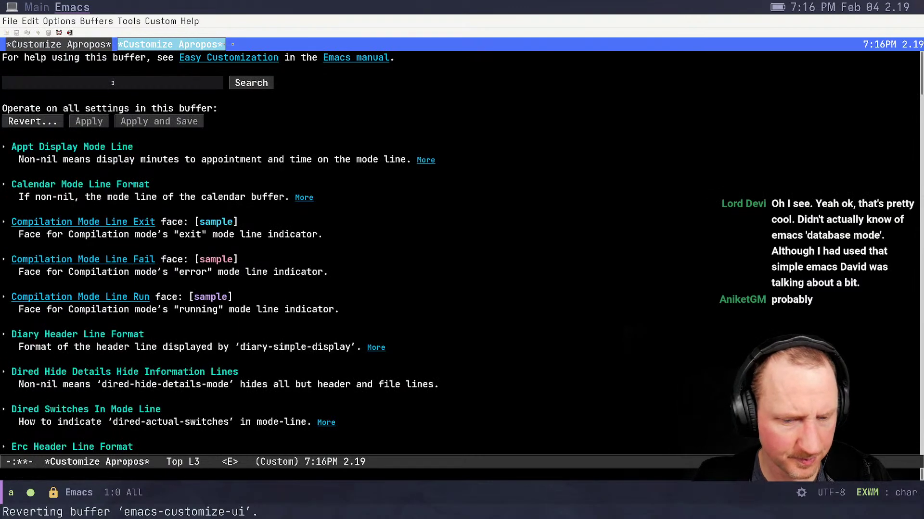
{"action": "type", "text": "mode line misc info"}
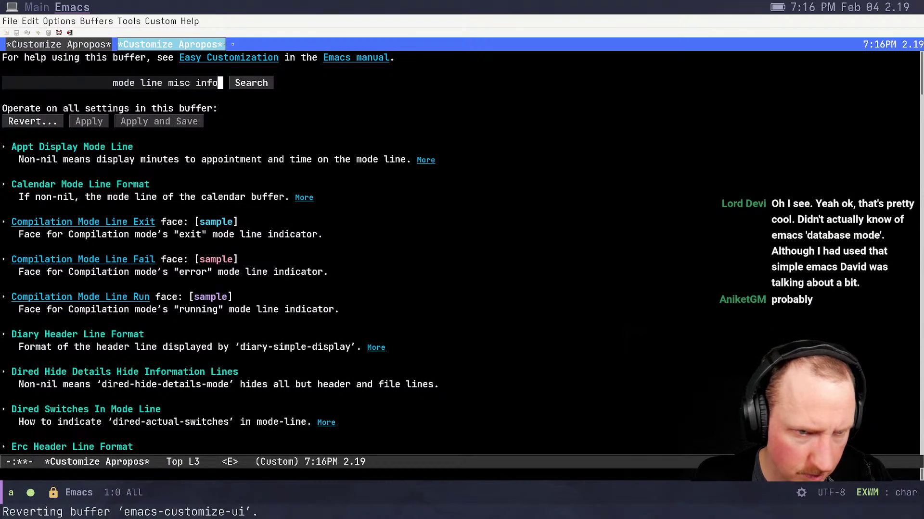
{"action": "key", "text": "Return"}
{"action": "scroll", "coordinate": [132, 154], "scroll_direction": "down", "scroll_amount": 10}
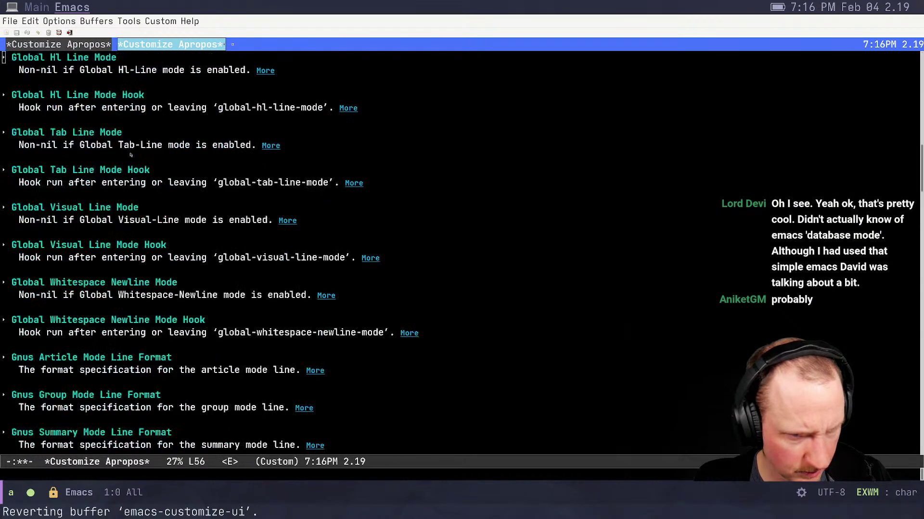
{"action": "key", "text": "alt+less"}
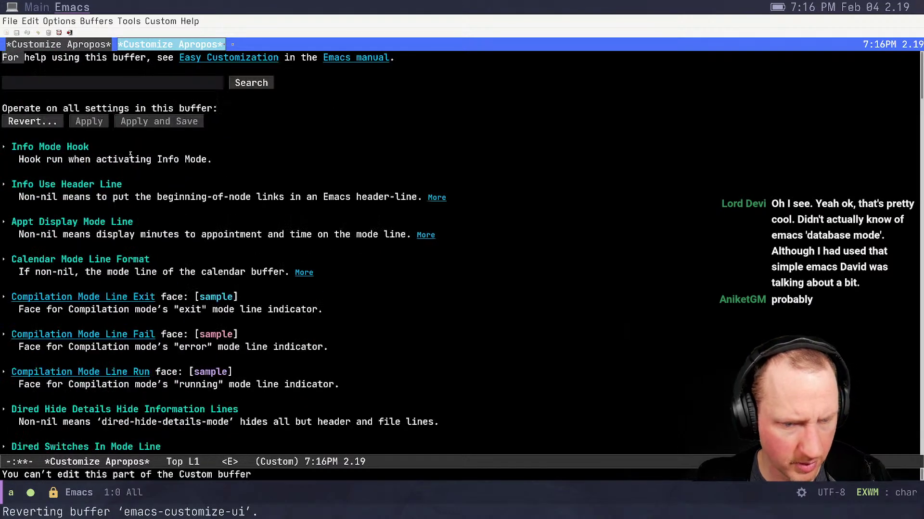
Look up the description of the mode-line-misc-info variable and close the help window after reading it
{"action": "key", "text": "ctrl+g"}
{"action": "key", "text": "ctrl+h"}
{"action": "type", "text": "vmode line"}
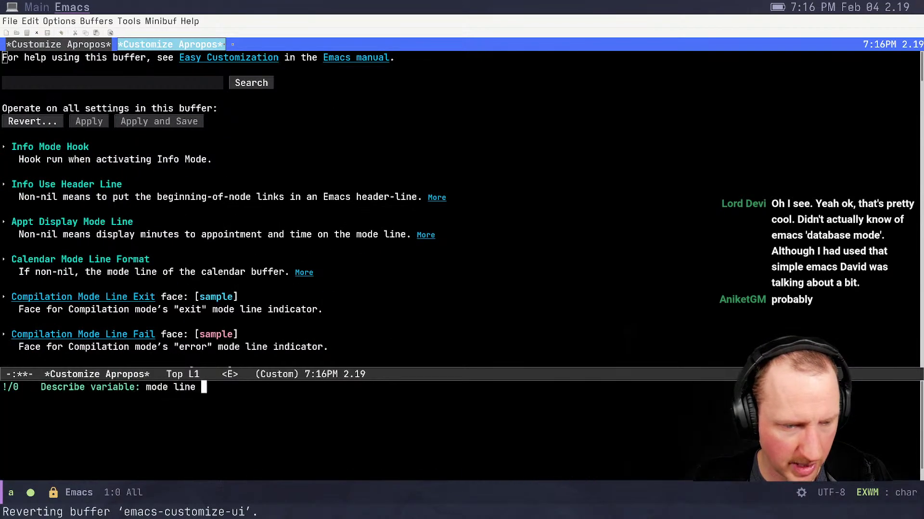
{"action": "key", "text": "BackSpace"}
{"action": "key", "text": "BackSpace"}
{"action": "key", "text": "BackSpace"}
{"action": "key", "text": "BackSpace"}
{"action": "key", "text": "BackSpace"}
{"action": "type", "text": "-lin"}
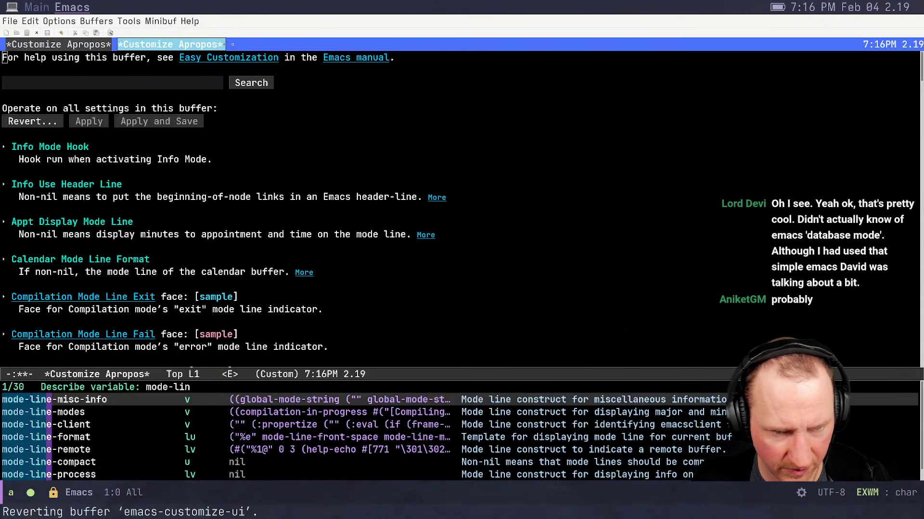
{"action": "key", "text": "Return"}
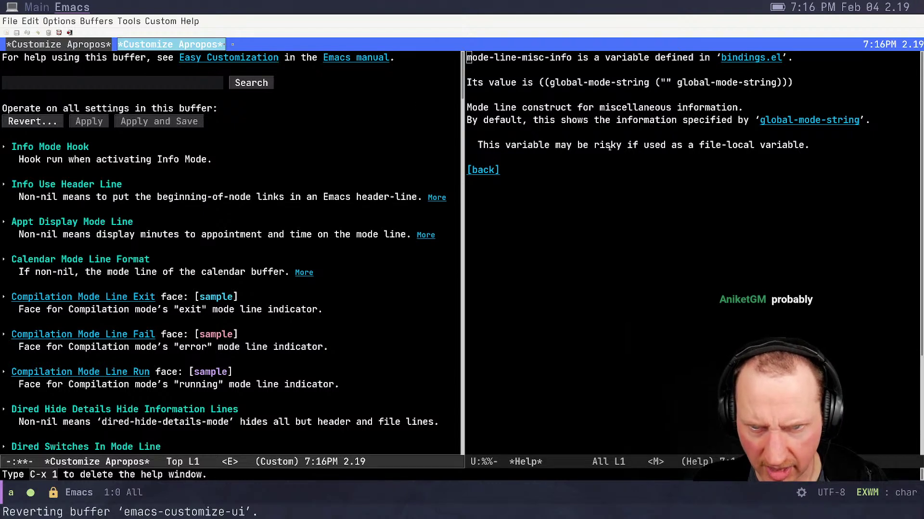
{"action": "left_click", "coordinate": [480, 170]}
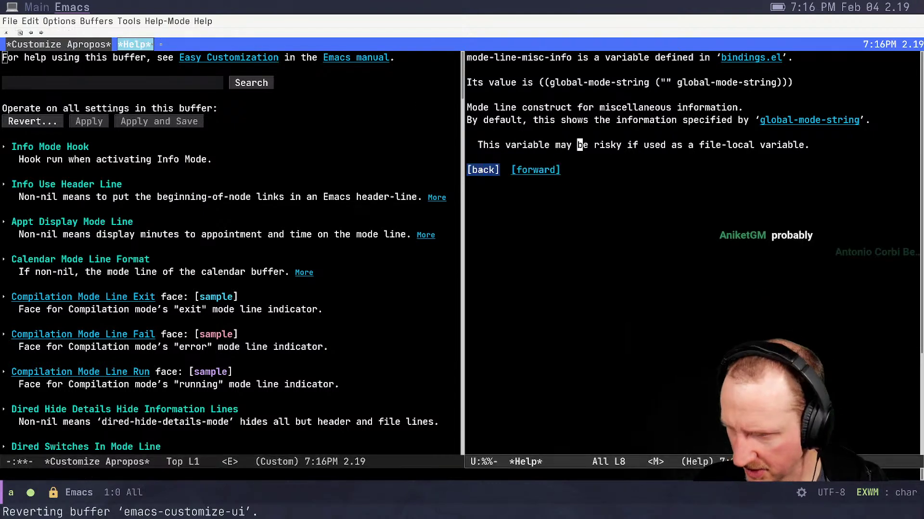
{"action": "left_click", "coordinate": [483, 173]}
{"action": "key", "text": "q"}
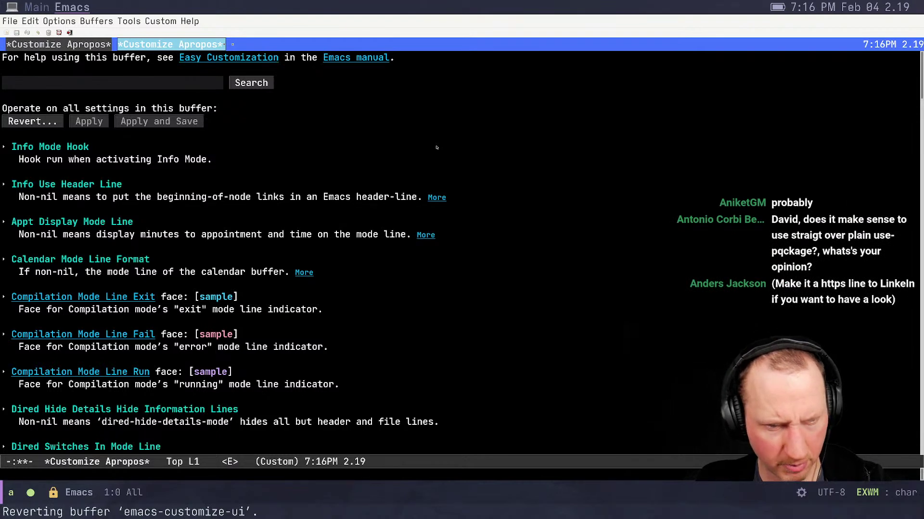
Expand the Appt Display Mode Line option, then check the Configuration Goals notes in the Main workspace and return to the Emacs workspace
{"action": "left_click", "coordinate": [4, 222]}
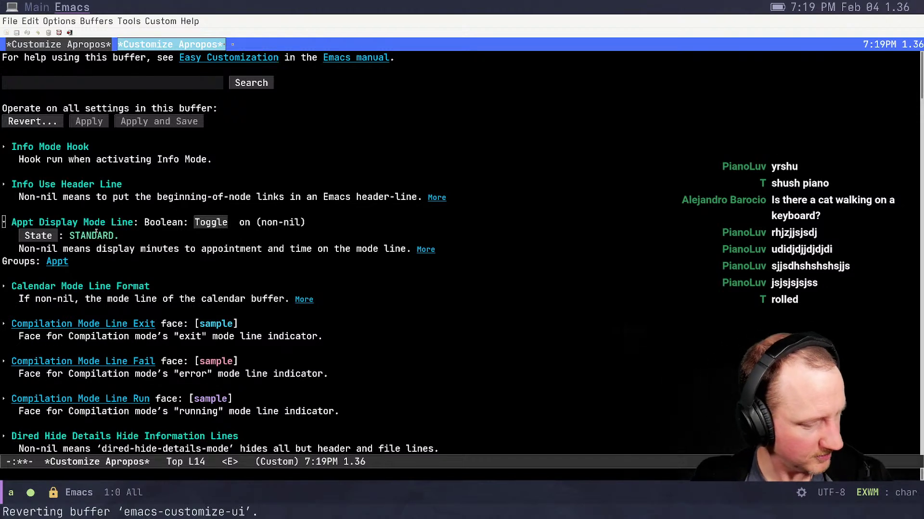
{"action": "scroll", "coordinate": [89, 246], "scroll_direction": "down", "scroll_amount": 1}
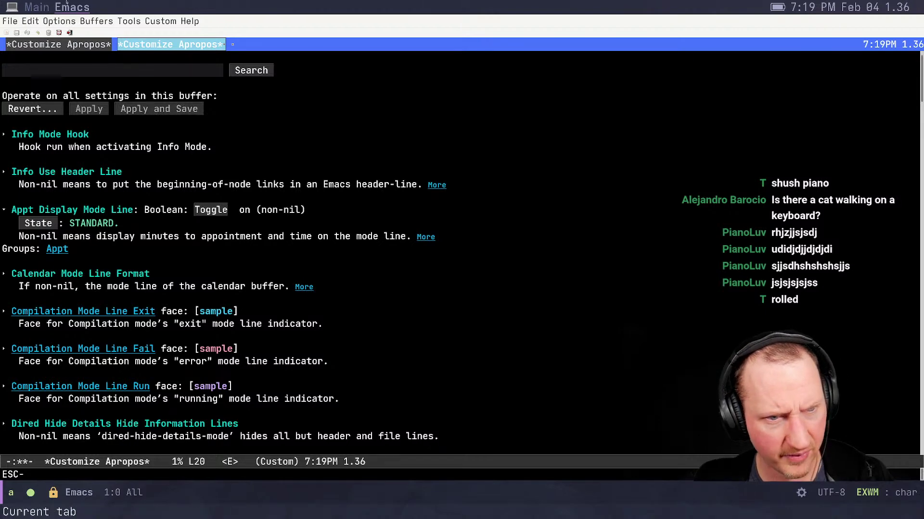
{"action": "left_click", "coordinate": [40, 11]}
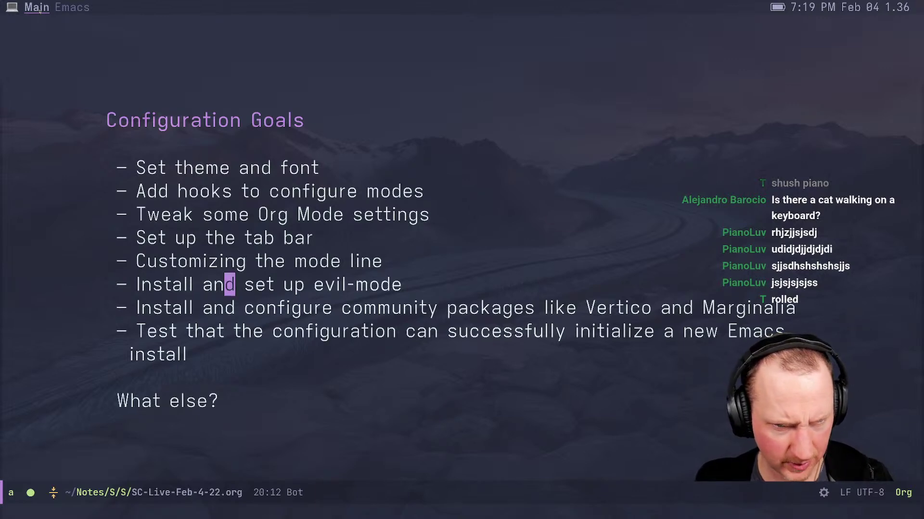
{"action": "left_click", "coordinate": [72, 6]}
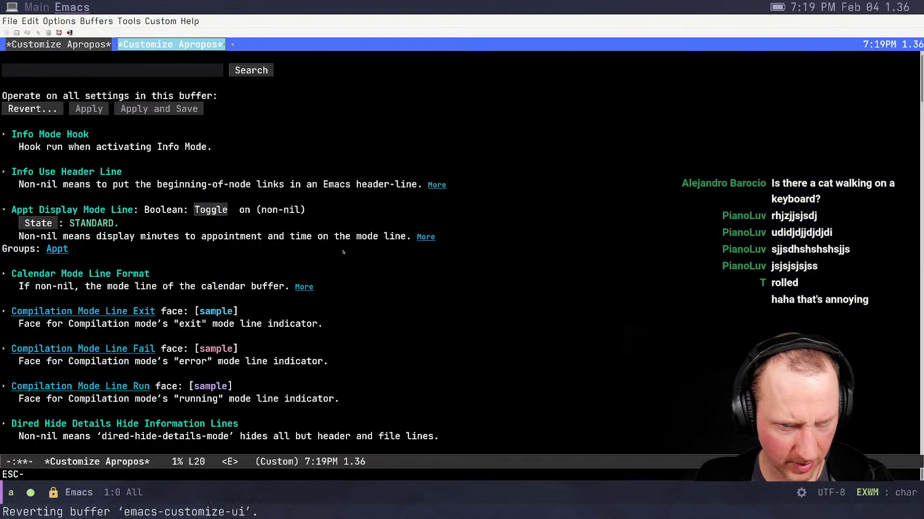
Save all settings in the Customize Apropos buffer, answering yes to the confirmation
{"action": "key", "text": "ctrl+x"}
{"action": "key", "text": "ctrl+s"}
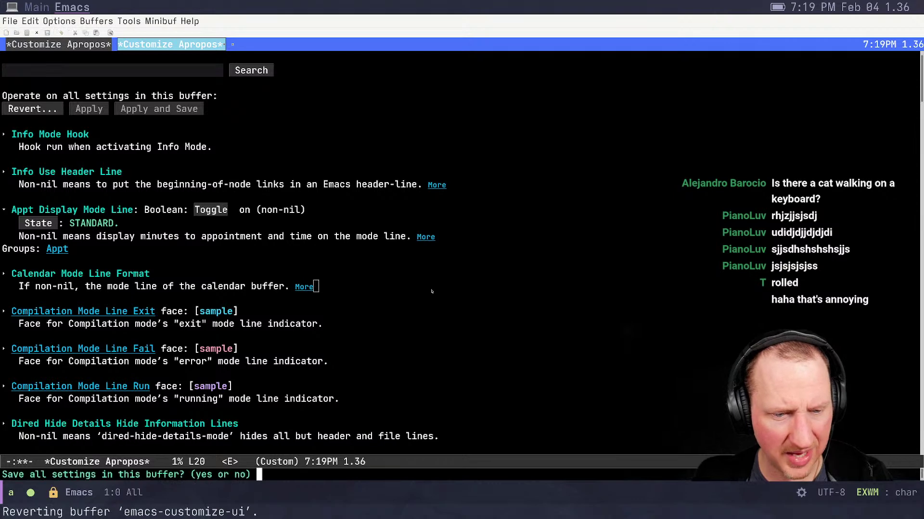
{"action": "type", "text": "yes"}
{"action": "key", "text": "Return"}
{"action": "key", "text": "ctrl+x"}
{"action": "type", "text": "b"}
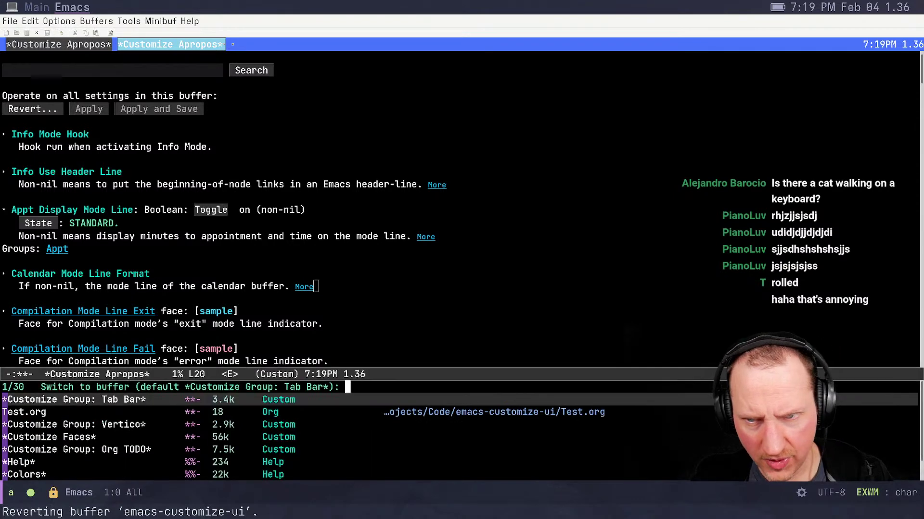
{"action": "type", "text": "init"}
{"action": "key", "text": "BackSpace"}
{"action": "key", "text": "BackSpace"}
{"action": "key", "text": "BackSpace"}
{"action": "key", "text": "BackSpace"}
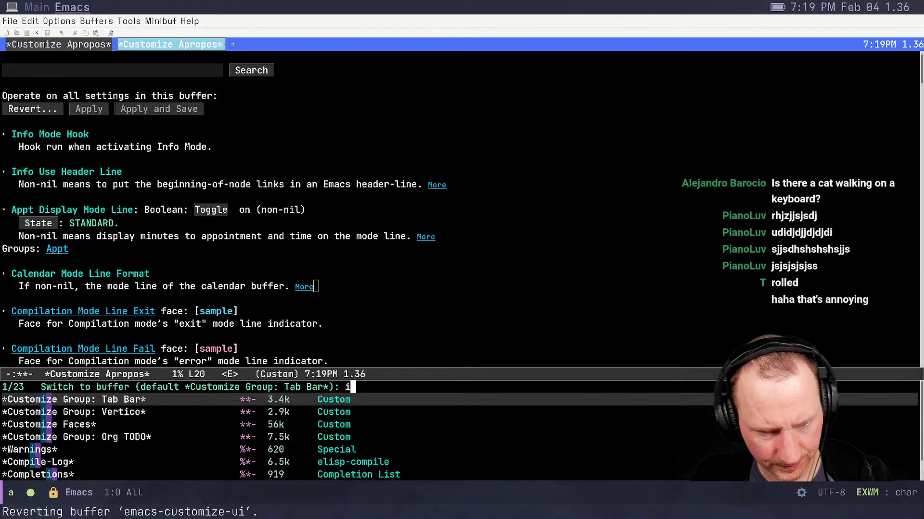
{"action": "key", "text": "Escape"}
{"action": "key", "text": "Escape"}
{"action": "key", "text": "ctrl+g"}
{"action": "key", "text": "ctrl+g"}
Open the init.el file from the emacs-customize-ui project folder
{"action": "key", "text": "ctrl+x"}
{"action": "key", "text": "ctrl+f"}
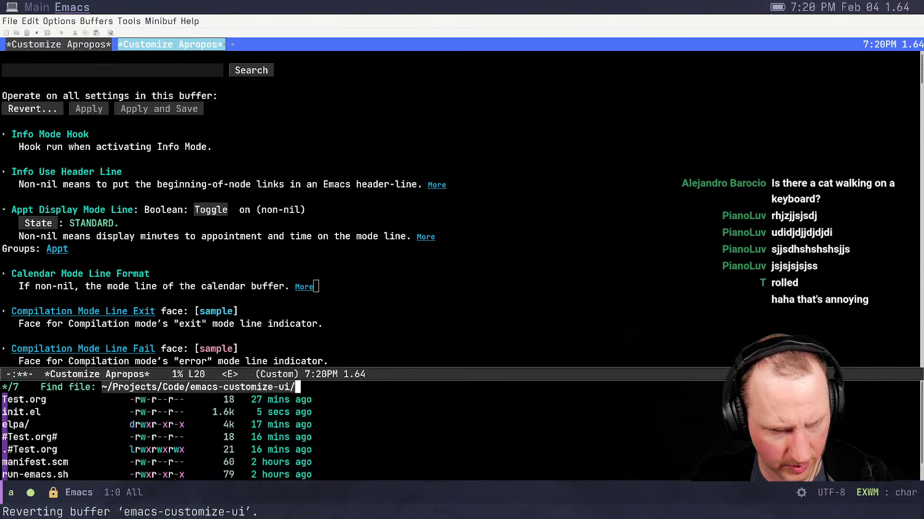
{"action": "type", "text": "init"}
{"action": "key", "text": "Return"}
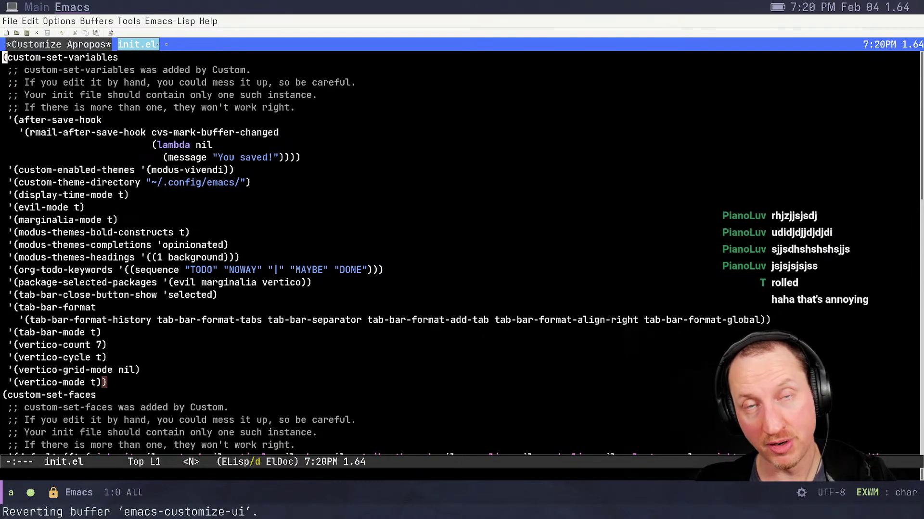
Show the help description of the custom-set-variables function named at the start of init.el
{"action": "key", "text": "ctrl+h"}
{"action": "key", "text": "f"}
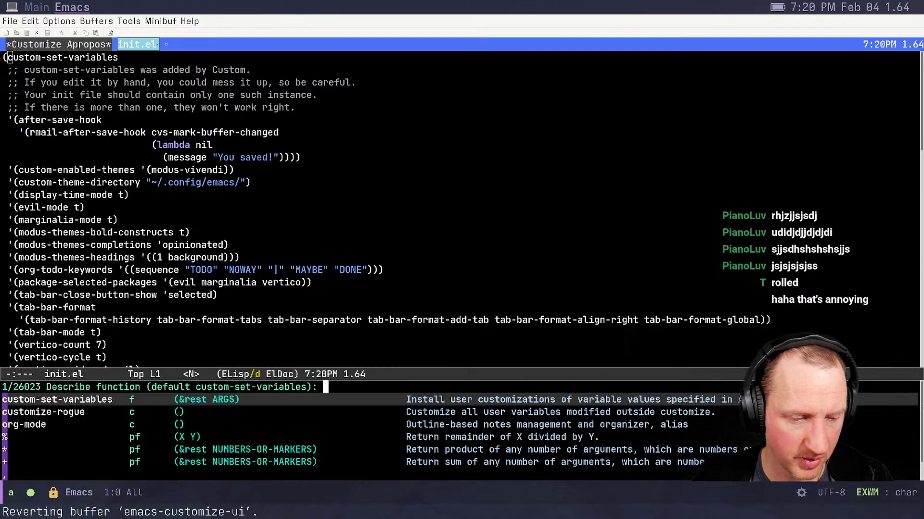
{"action": "key", "text": "Return"}
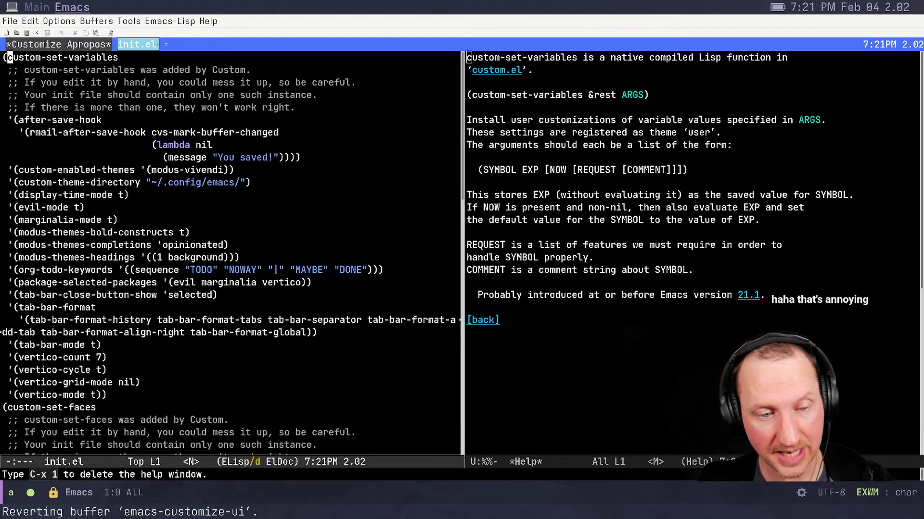
Examine the marginalia-mode entry, the end of the custom-set-variables form and the custom-set-faces entries in init.el
{"action": "left_click_drag", "start_coordinate": [88, 220], "coordinate": [120, 220]}
{"action": "left_click_drag", "start_coordinate": [9, 218], "coordinate": [9, 219]}
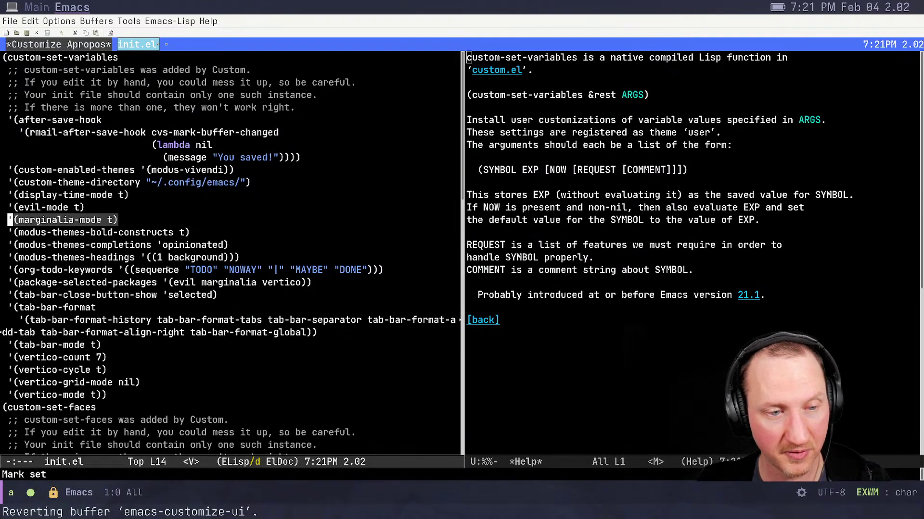
{"action": "left_click", "coordinate": [144, 397]}
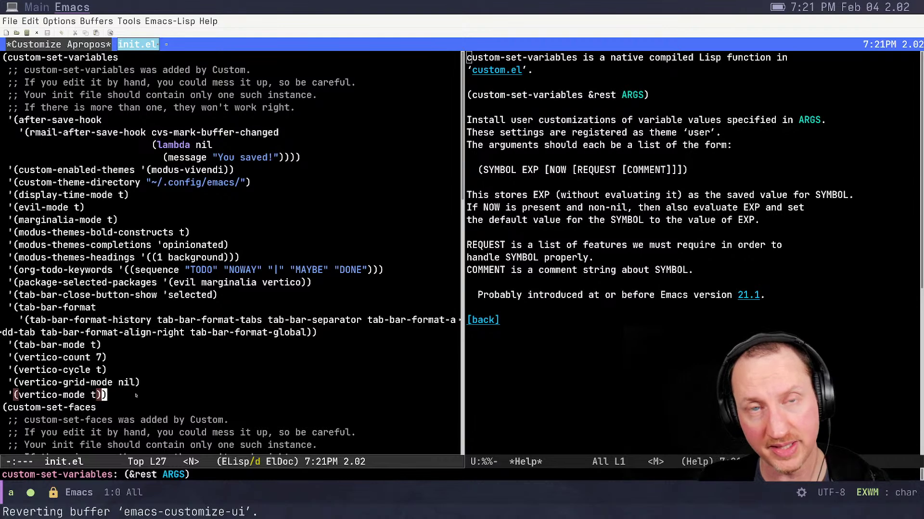
{"action": "scroll", "coordinate": [136, 395], "scroll_direction": "down", "scroll_amount": 2}
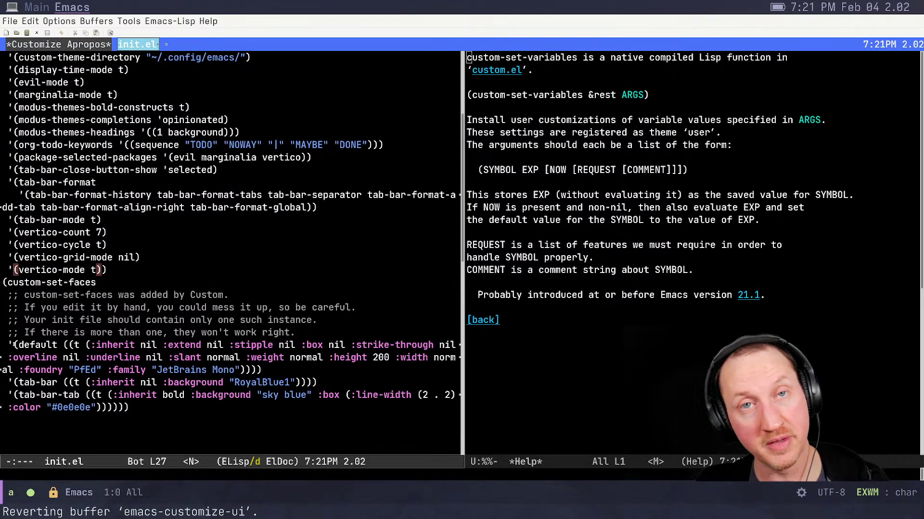
{"action": "left_click", "coordinate": [166, 229]}
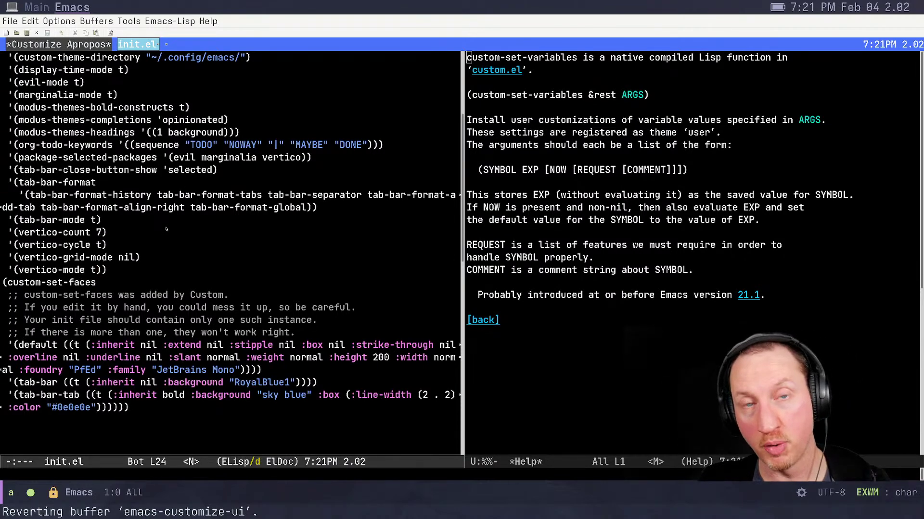
{"action": "left_click", "coordinate": [154, 244]}
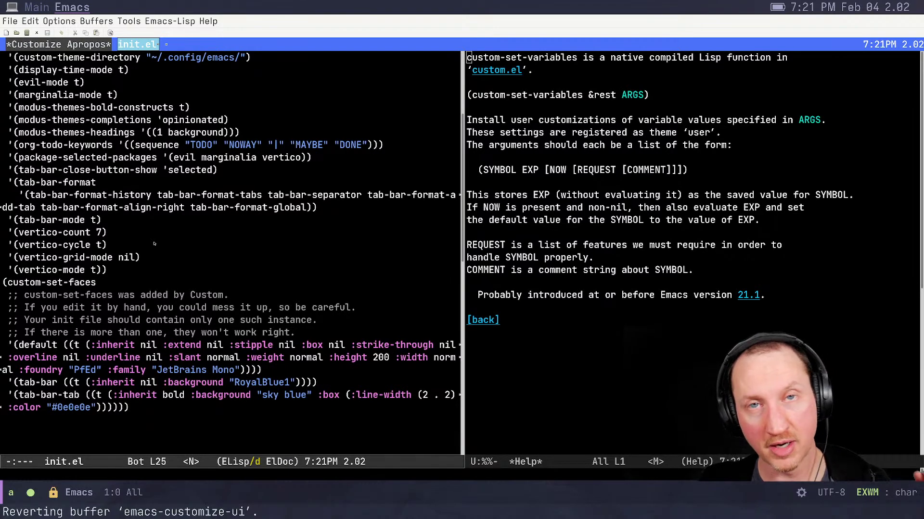
Insert several blank lines above the custom-set-variables form at the very start of init.el
{"action": "key", "text": "k"}
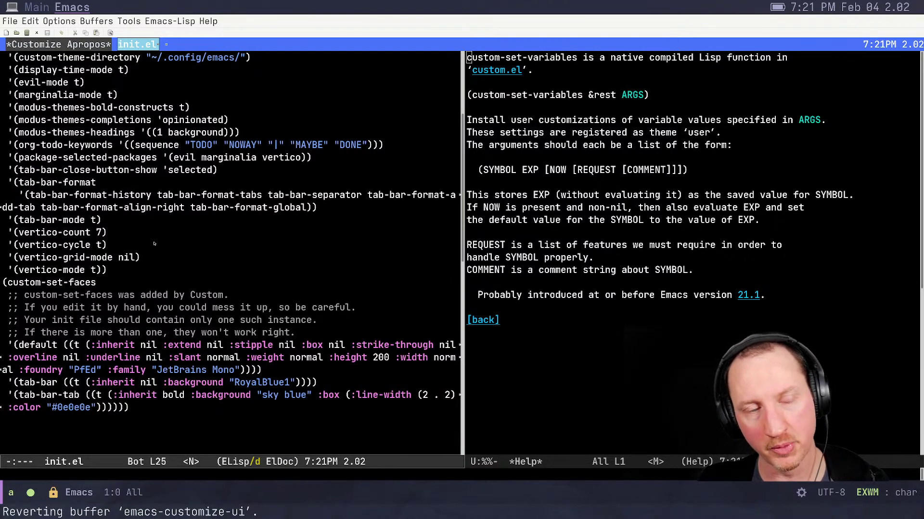
{"action": "scroll", "coordinate": [154, 244], "scroll_direction": "up", "scroll_amount": 2}
{"action": "key", "text": "k"}
{"action": "key", "text": "k"}
{"action": "key", "text": "k"}
{"action": "key", "text": "k"}
{"action": "key", "text": "k"}
{"action": "key", "text": "k"}
{"action": "key", "text": "k"}
{"action": "key", "text": "k"}
{"action": "key", "text": "k"}
{"action": "key", "text": "k"}
{"action": "key", "text": "k"}
{"action": "key", "text": "k"}
{"action": "key", "text": "k"}
{"action": "key", "text": "k"}
{"action": "key", "text": "k"}
{"action": "key", "text": "k"}
{"action": "key", "text": "k"}
{"action": "key", "text": "k"}
{"action": "key", "text": "k"}
{"action": "key", "text": "k"}
{"action": "key", "text": "k"}
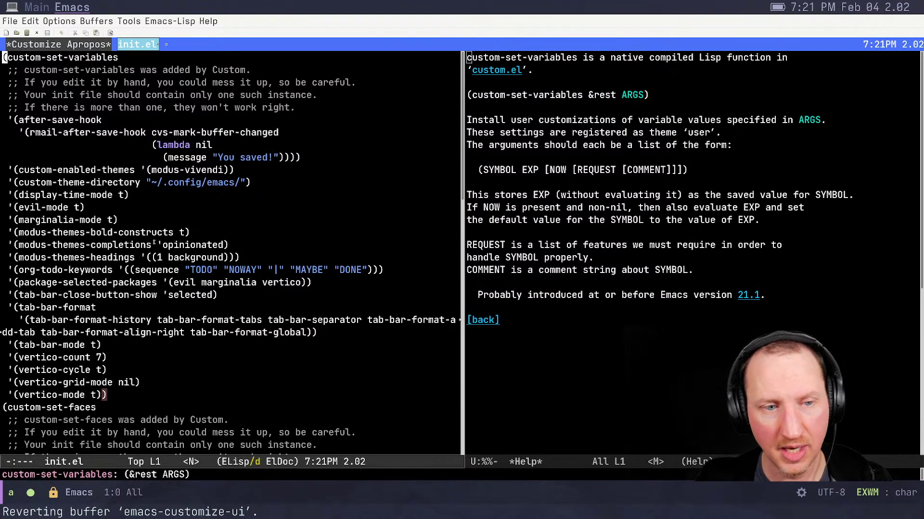
{"action": "key", "text": "O"}
{"action": "key", "text": "Return"}
{"action": "key", "text": "Return"}
{"action": "key", "text": "Escape"}
{"action": "key", "text": "k"}
{"action": "key", "text": "O"}
{"action": "key", "text": "Escape"}
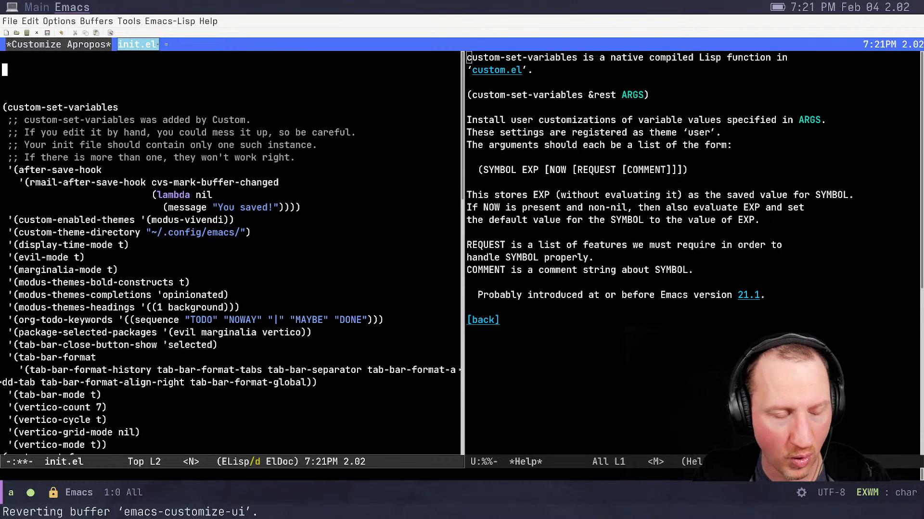
Turn off Evil mode in the init.el buffer with the turn-off-evil-mode command
{"action": "key", "text": "parenleft"}
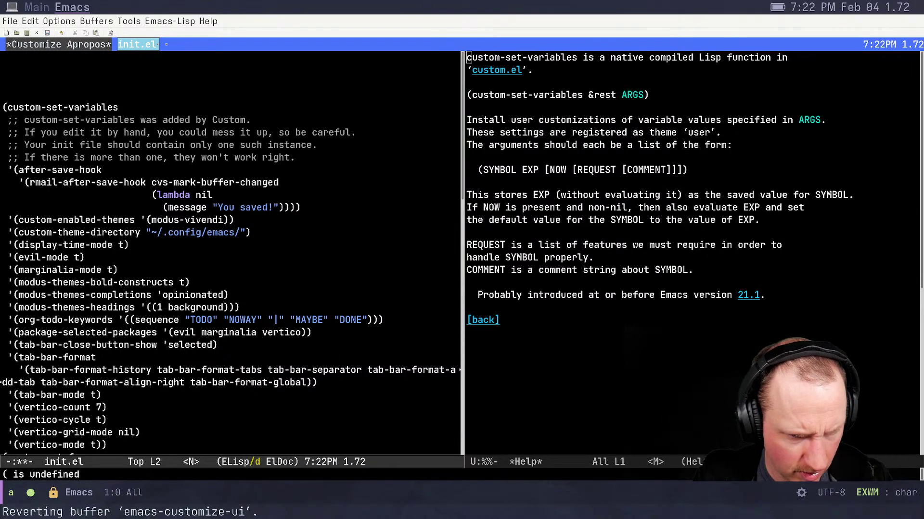
{"action": "key", "text": "alt+x"}
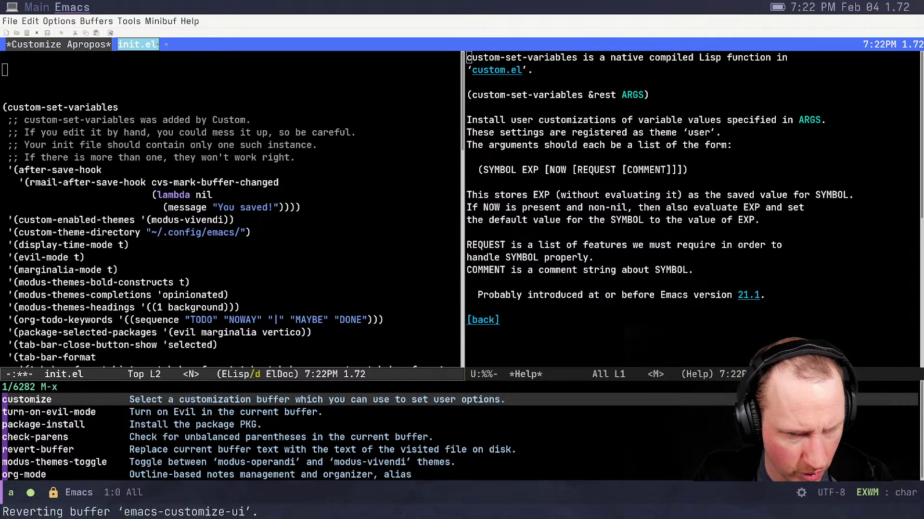
{"action": "type", "text": "turn on"}
{"action": "key", "text": "BackSpace"}
{"action": "key", "text": "BackSpace"}
{"action": "key", "text": "BackSpace"}
{"action": "type", "text": "-"}
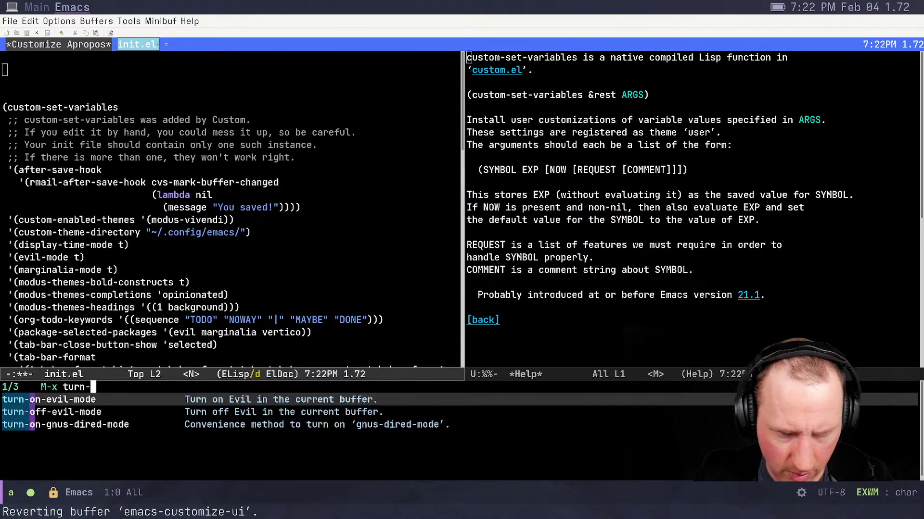
{"action": "type", "text": "off"}
{"action": "key", "text": "Return"}
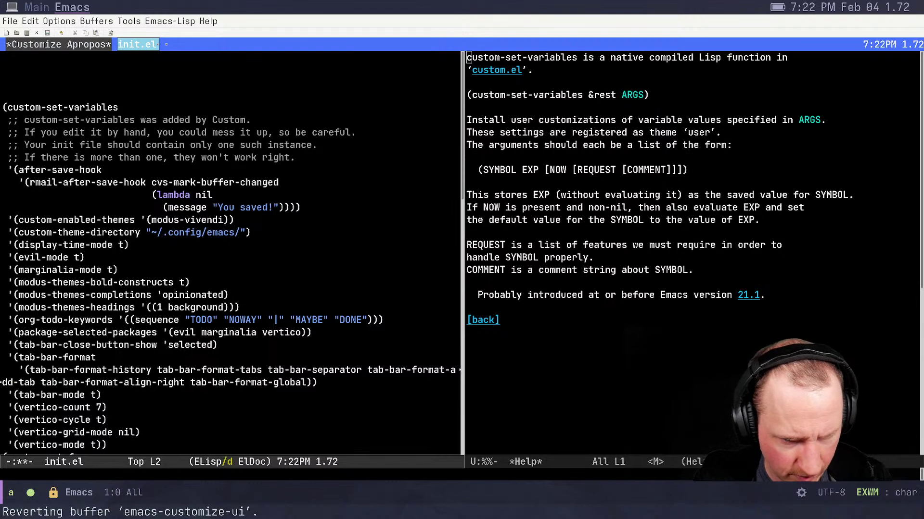
Draft a my/org-save-hook function beginning with an org-babel call above the custom-set-variables form, then cut the draft
{"action": "type", "text": "(de"}
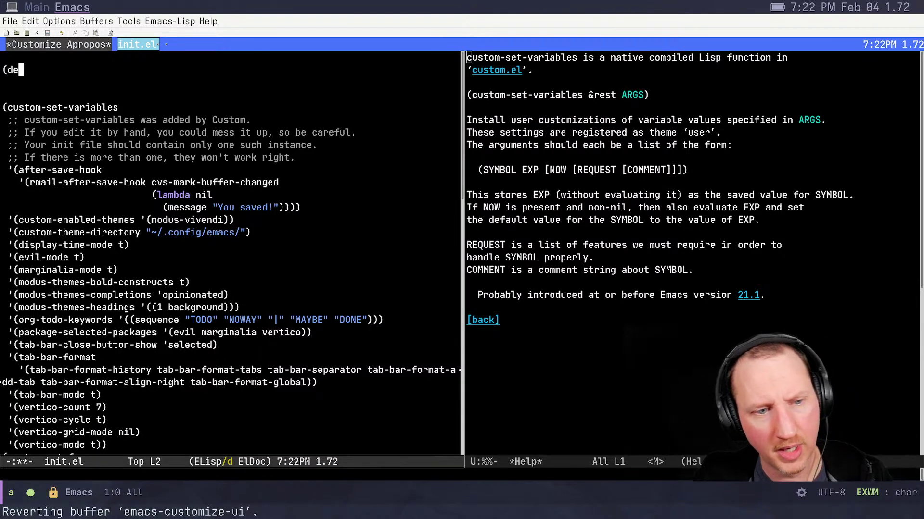
{"action": "type", "text": "fun my/"}
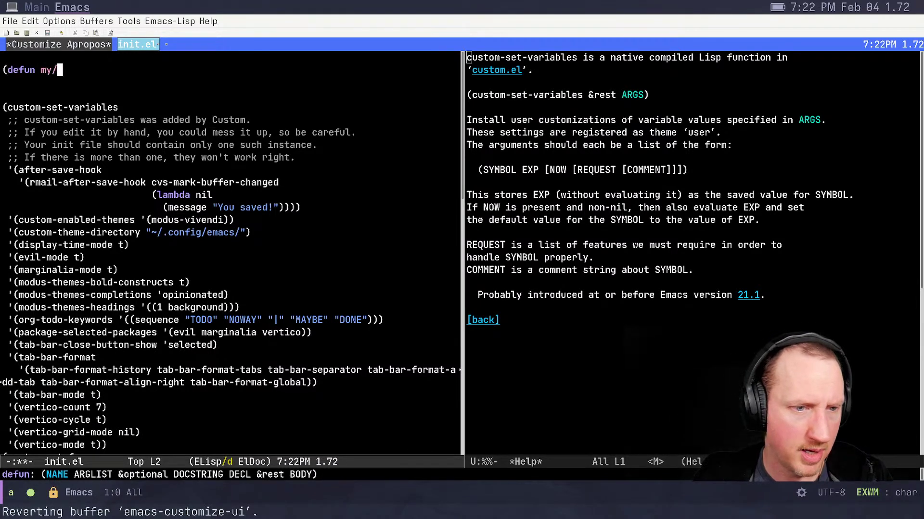
{"action": "type", "text": "org-save-hook"}
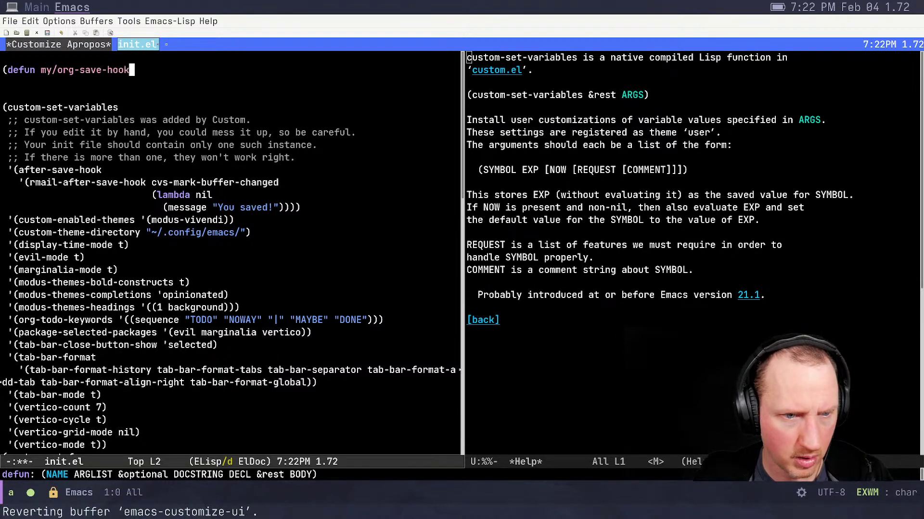
{"action": "type", "text": " ()"}
{"action": "key", "text": "Return"}
{"action": "type", "text": "(org-babel"}
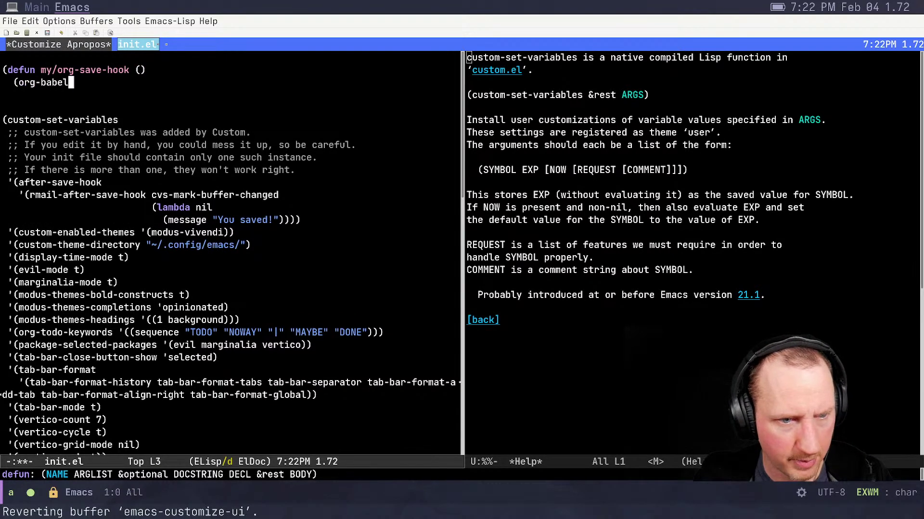
{"action": "key", "text": "ctrl+space"}
{"action": "key", "text": "ctrl+p"}
{"action": "key", "text": "ctrl+p"}
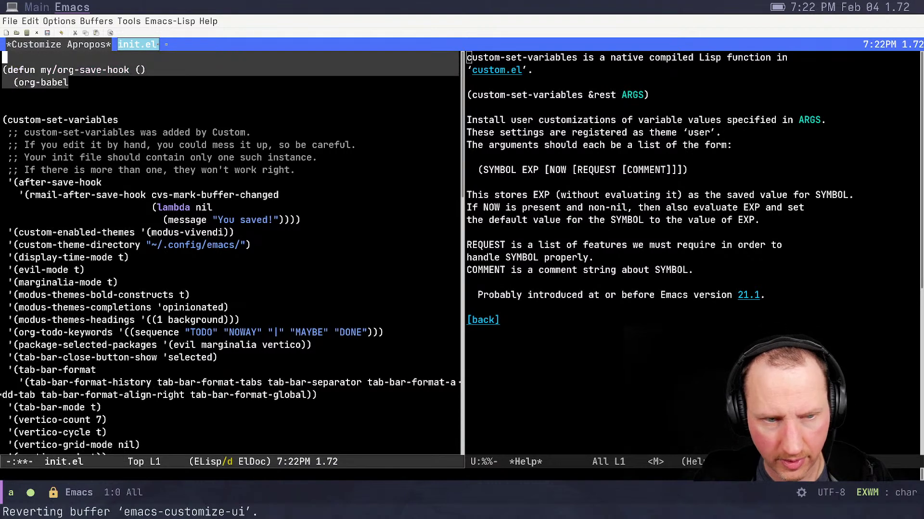
{"action": "key", "text": "ctrl+w"}
Start an add-hook form for 'after-save-hook above the custom-set-variables form in init.el
{"action": "key", "text": "Return"}
{"action": "type", "text": "("}
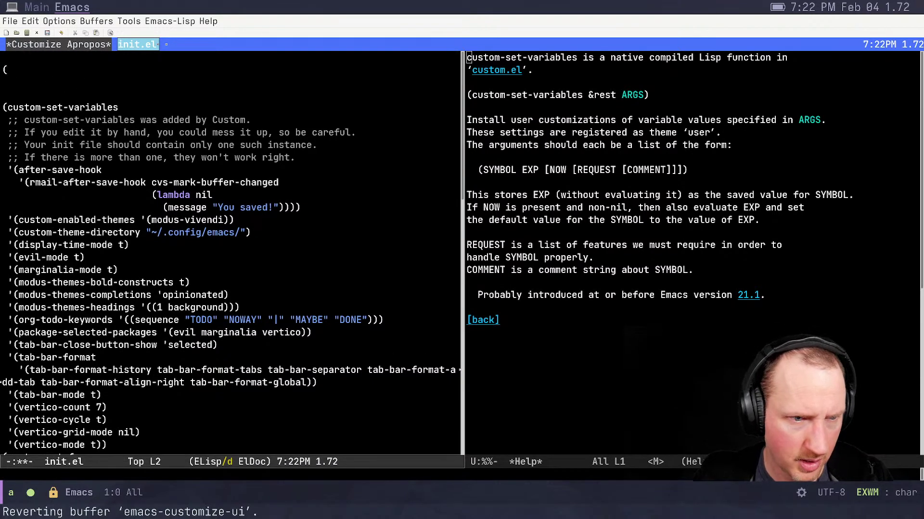
{"action": "type", "text": "add-ho"}
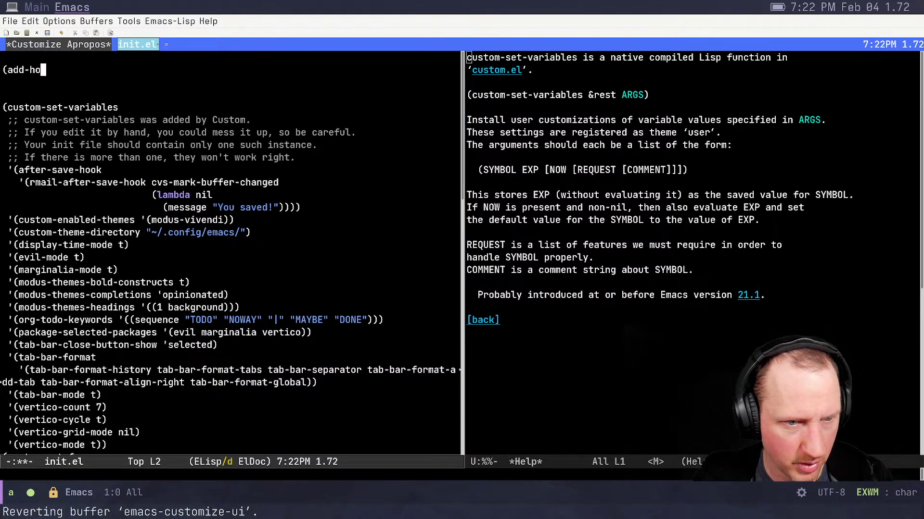
{"action": "type", "text": "ok 'after-sa"}
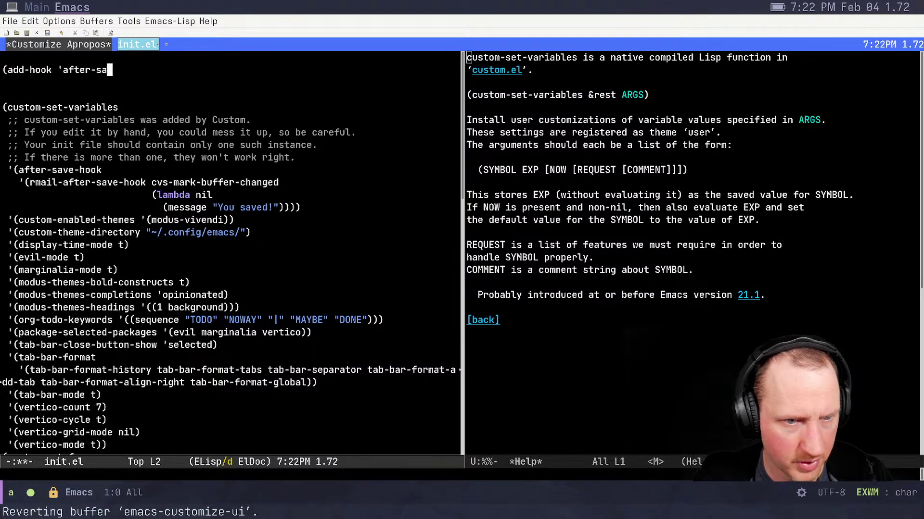
{"action": "type", "text": "ve-hook"}
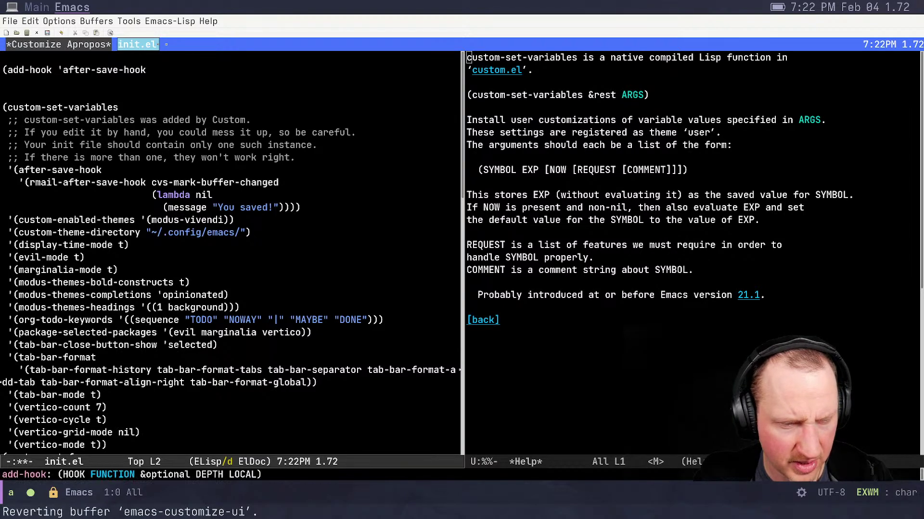
Look up the documentation of the add-hook function and return to init.el in a single window
{"action": "key", "text": "Escape"}
{"action": "key", "text": "h"}
{"action": "key", "text": "h"}
{"action": "key", "text": "h"}
{"action": "key", "text": "h"}
{"action": "key", "text": "h"}
{"action": "key", "text": "h"}
{"action": "key", "text": "h"}
{"action": "key", "text": "h"}
{"action": "key", "text": "h"}
{"action": "key", "text": "h"}
{"action": "key", "text": "h"}
{"action": "key", "text": "h"}
{"action": "key", "text": "h"}
{"action": "key", "text": "h"}
{"action": "key", "text": "h"}
{"action": "key", "text": "h"}
{"action": "key", "text": "h"}
{"action": "key", "text": "h"}
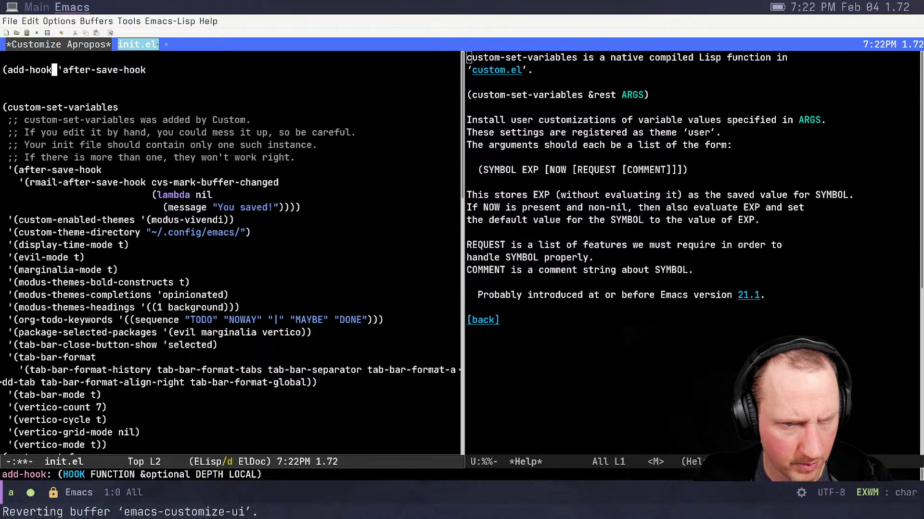
{"action": "key", "text": "ctrl+h"}
{"action": "key", "text": "f"}
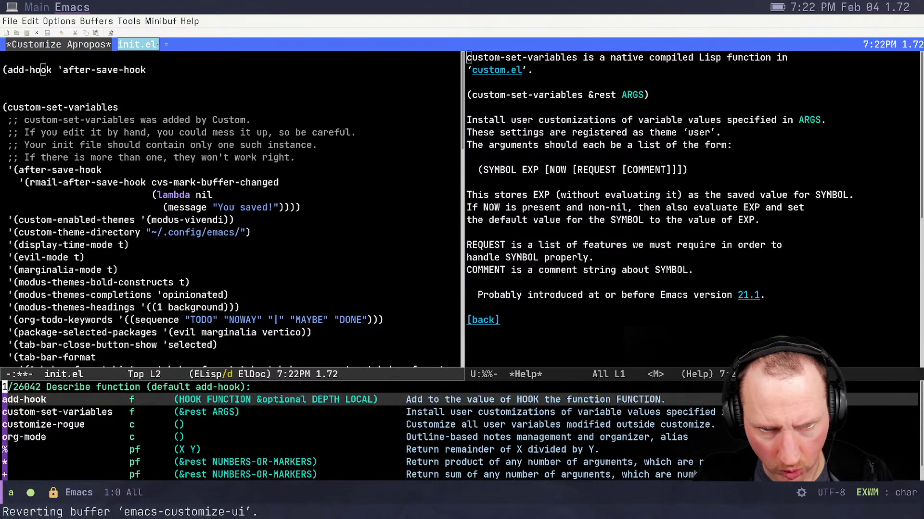
{"action": "key", "text": "Return"}
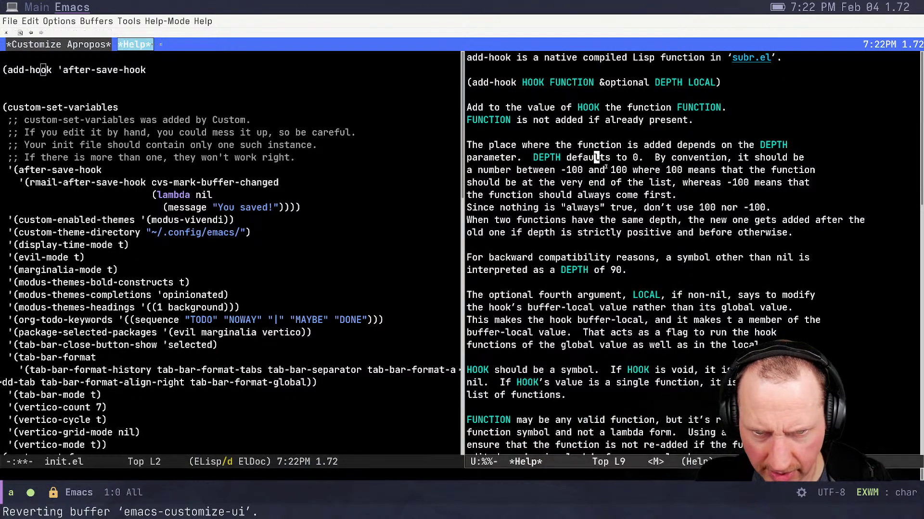
{"action": "key", "text": "ctrl+x"}
{"action": "key", "text": "1"}
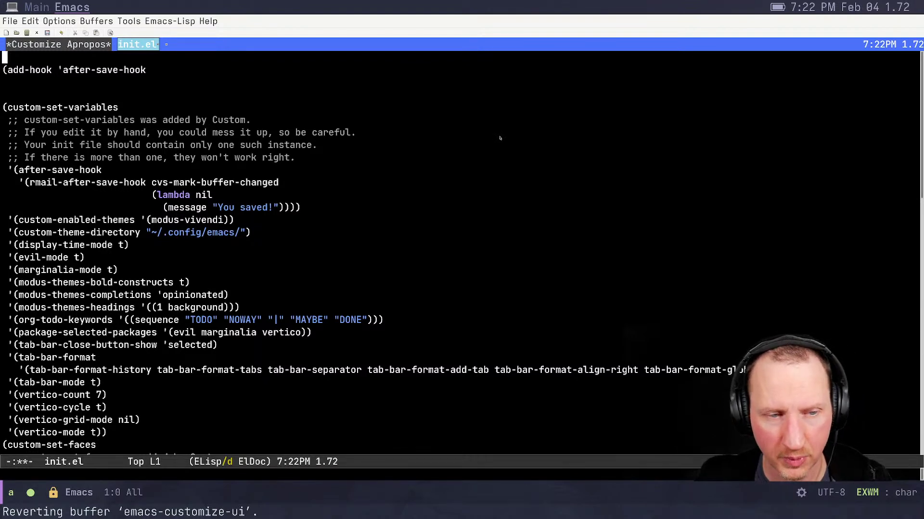
Start an add-hook form for 'org-mode-hook on a new line above the after-save-hook line
{"action": "key", "text": "Return"}
{"action": "type", "text": "("}
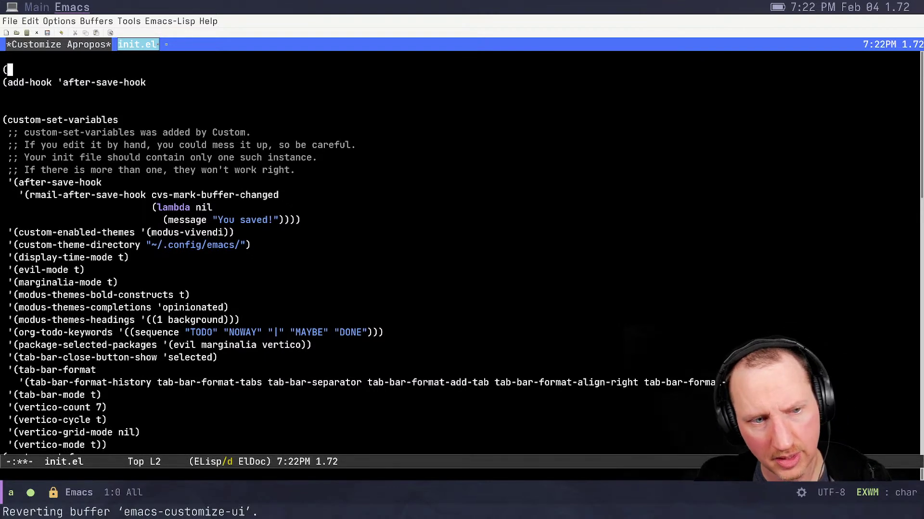
{"action": "type", "text": "afd-hook 'orgmode"}
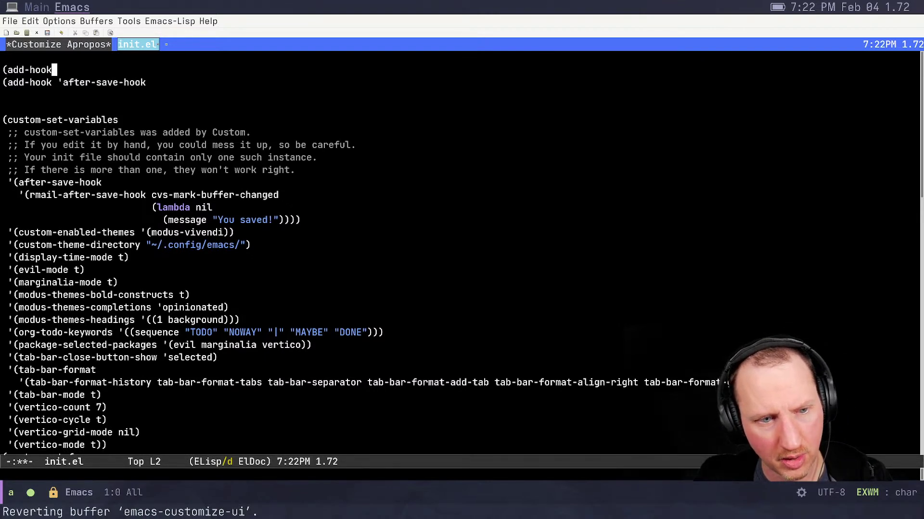
{"action": "key", "text": "BackSpace"}
{"action": "key", "text": "BackSpace"}
{"action": "key", "text": "BackSpace"}
{"action": "key", "text": "BackSpace"}
{"action": "type", "text": "-m"}
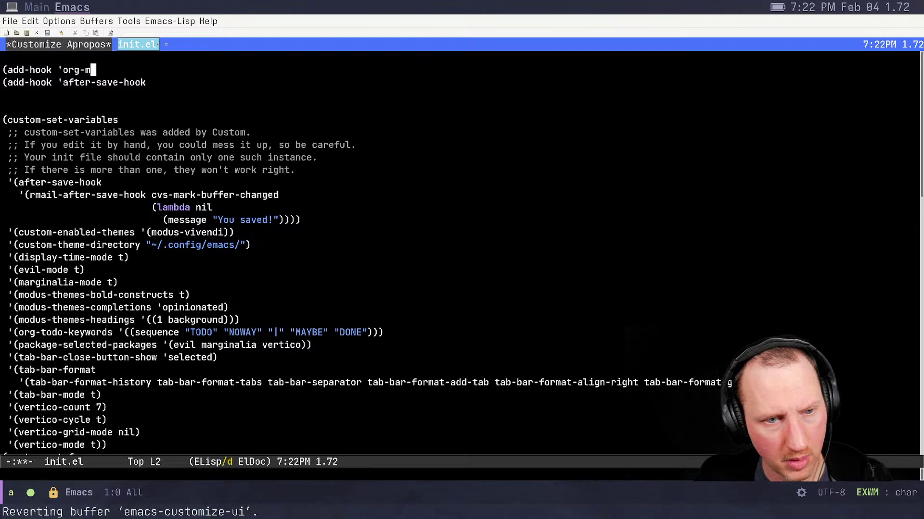
{"action": "type", "text": "ode-hook"}
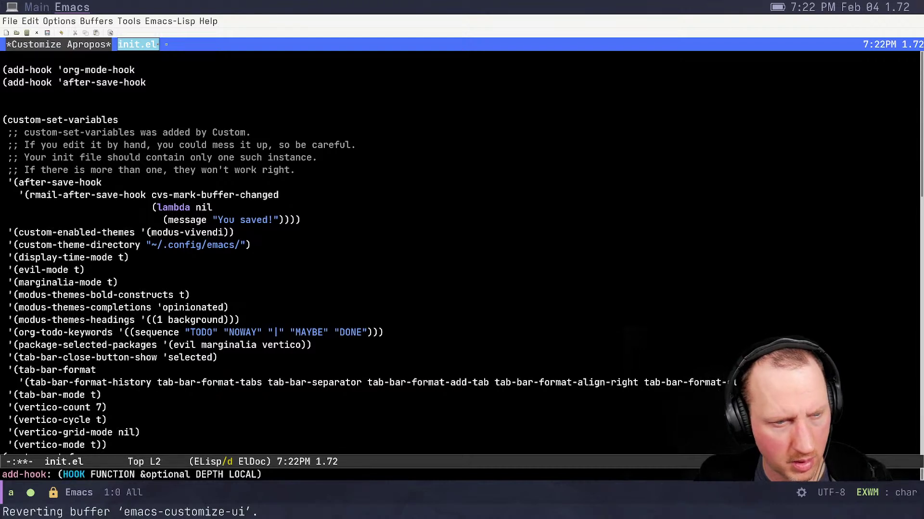
Wrap the after-save-hook call in an org-mode-hook lambda with no arguments, finish it with nil t, and remove one blank line below
{"action": "type", "text": " ("}
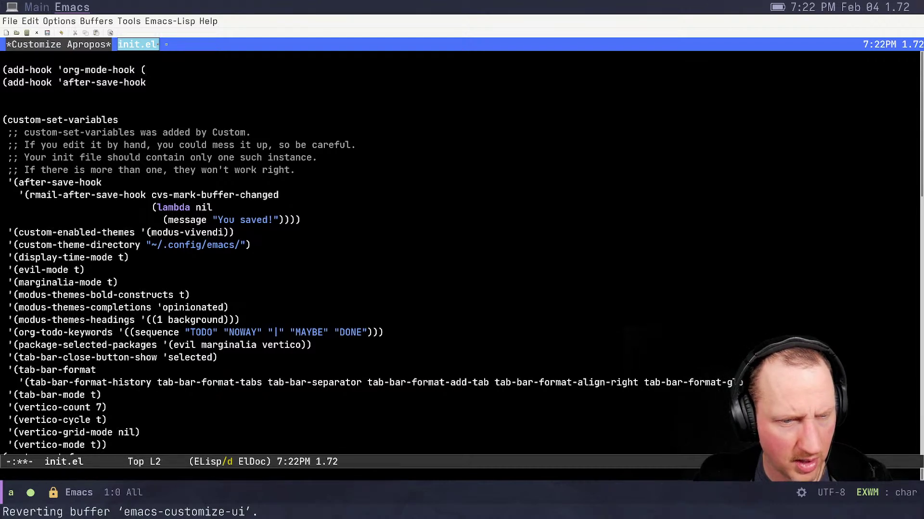
{"action": "key", "text": "Delete"}
{"action": "type", "text": "lambda ()(add-hook 'after-save-hook"}
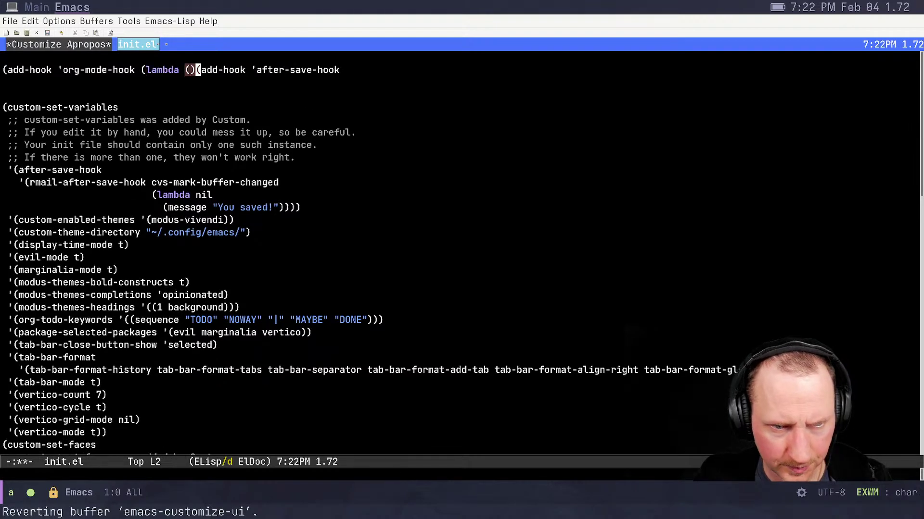
{"action": "key", "text": "Return"}
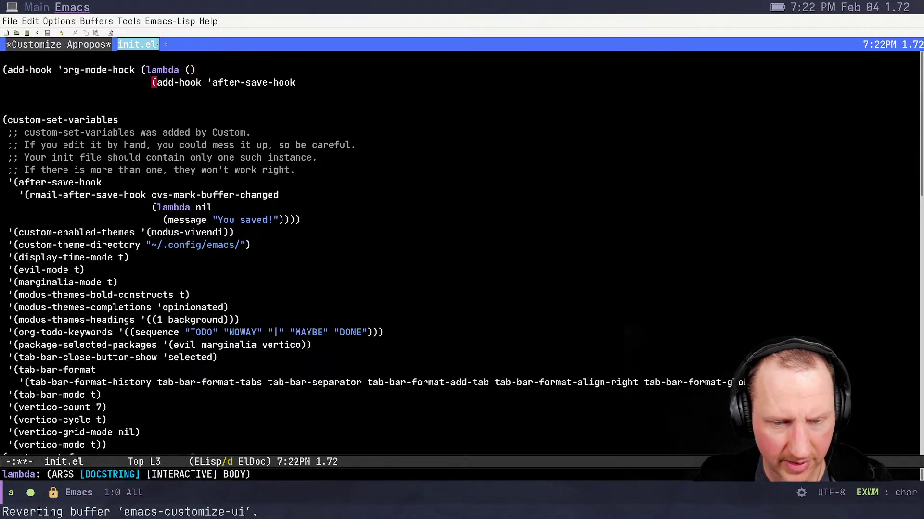
{"action": "key", "text": "End"}
{"action": "type", "text": "nil t))"}
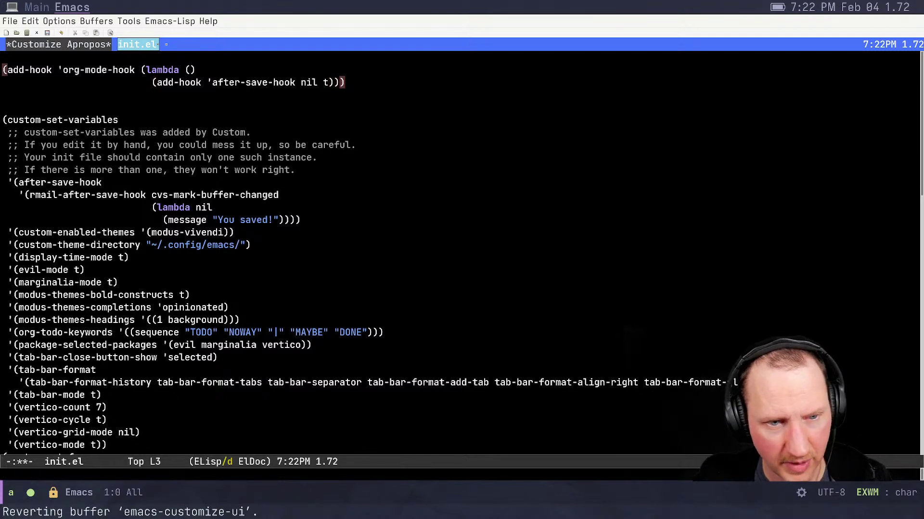
{"action": "key", "text": "Down"}
{"action": "key", "text": "BackSpace"}
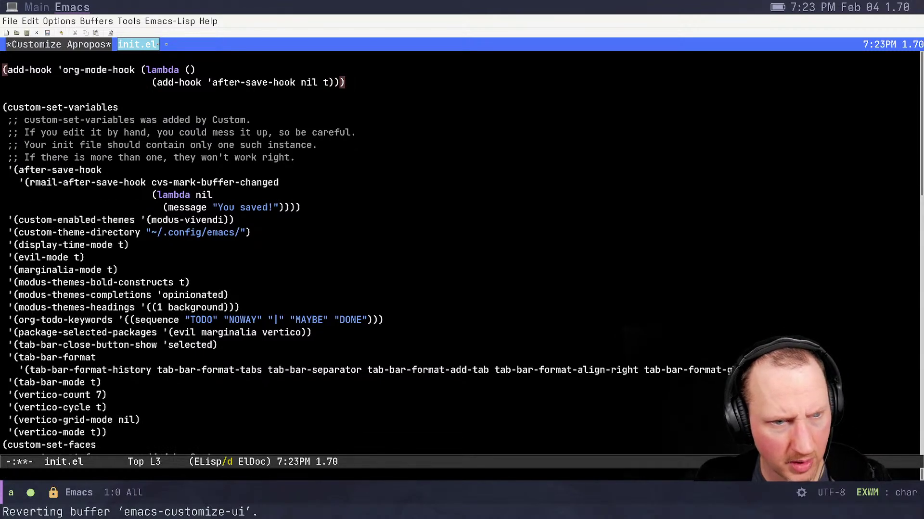
Evaluate the org-mode-hook add-hook form in init.el and dismiss the evaluation output
{"action": "key", "text": "ctrl+x"}
{"action": "key", "text": "ctrl+e"}
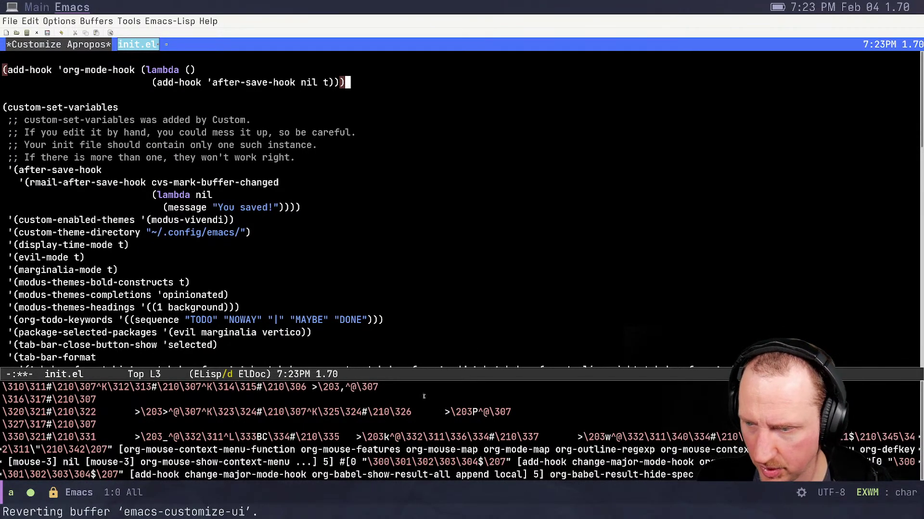
{"action": "left_click", "coordinate": [345, 148]}
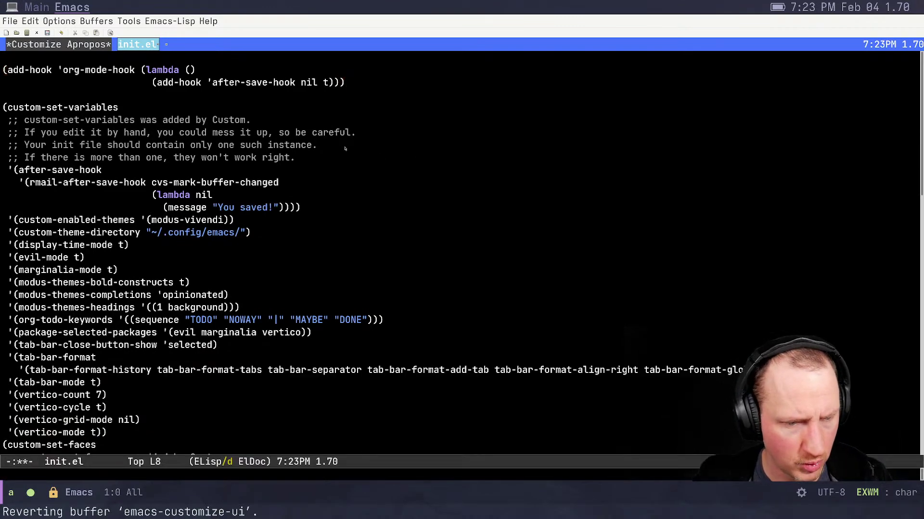
{"action": "key", "text": "ctrl+g"}
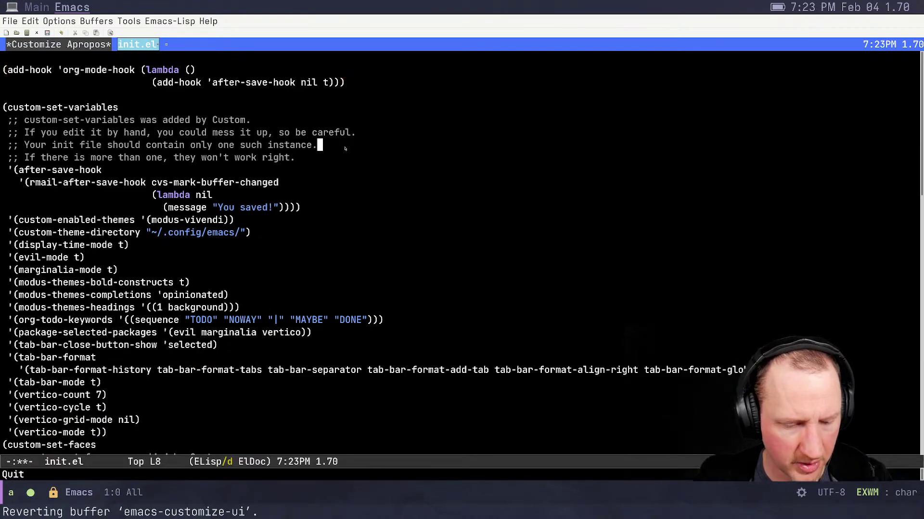
{"action": "key", "text": "ctrl+x"}
{"action": "key", "text": "k"}
{"action": "key", "text": "Return"}
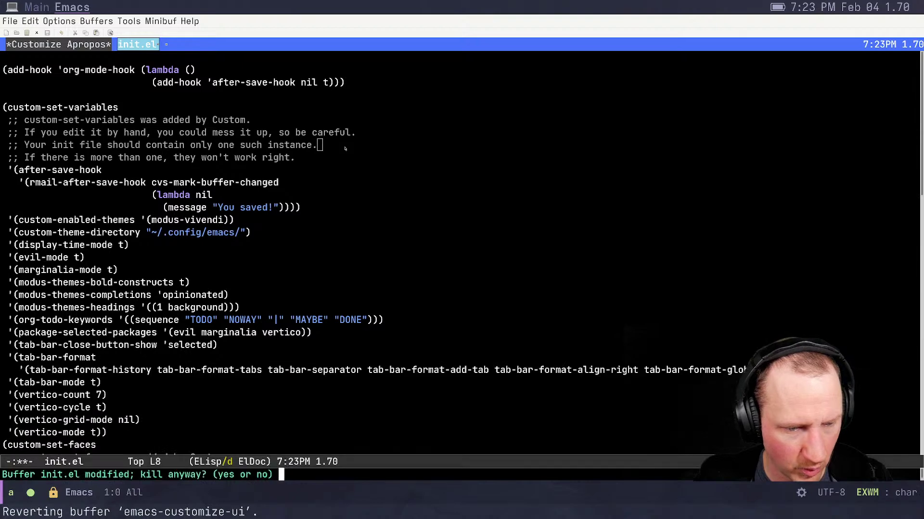
{"action": "type", "text": "no"}
{"action": "key", "text": "Return"}
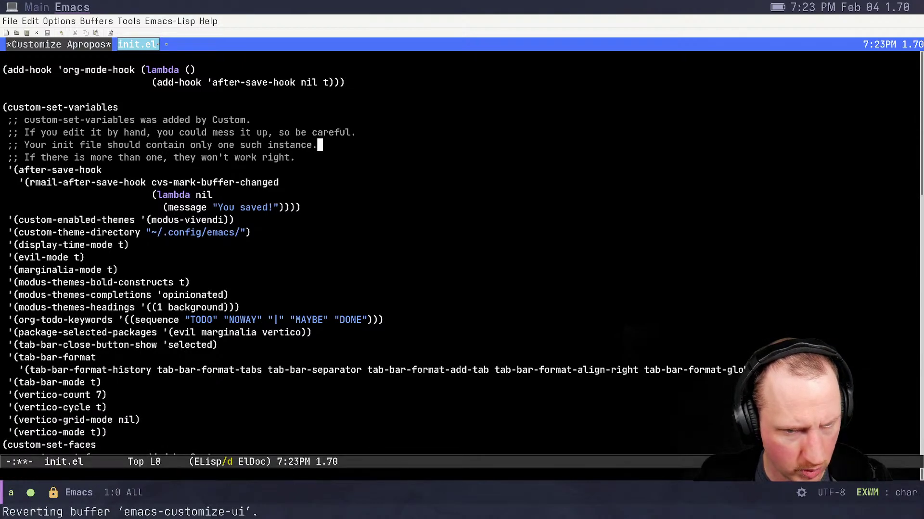
Save init.el and switch to the Test.org buffer
{"action": "key", "text": "ctrl+x"}
{"action": "key", "text": "ctrl+s"}
{"action": "key", "text": "ctrl+x"}
{"action": "key", "text": "b"}
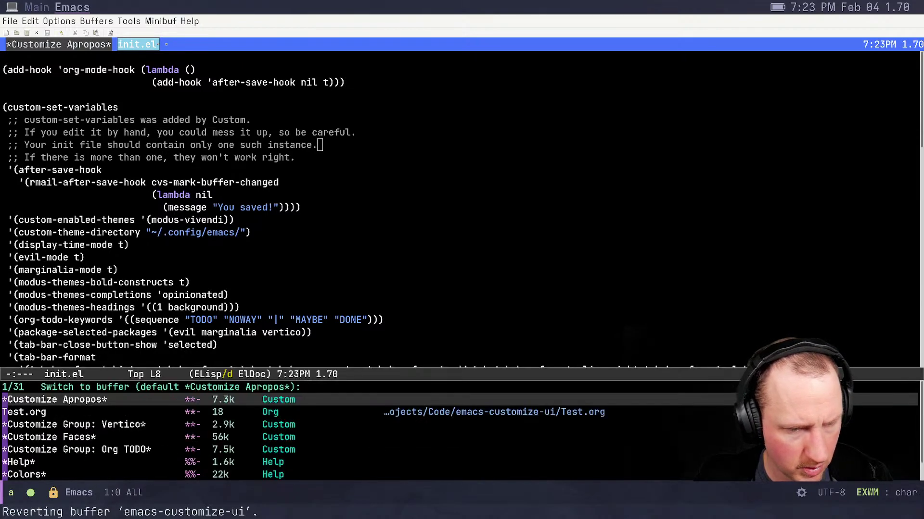
{"action": "key", "text": "Return"}
{"action": "key", "text": "ctrl+x"}
{"action": "type", "text": "b"}
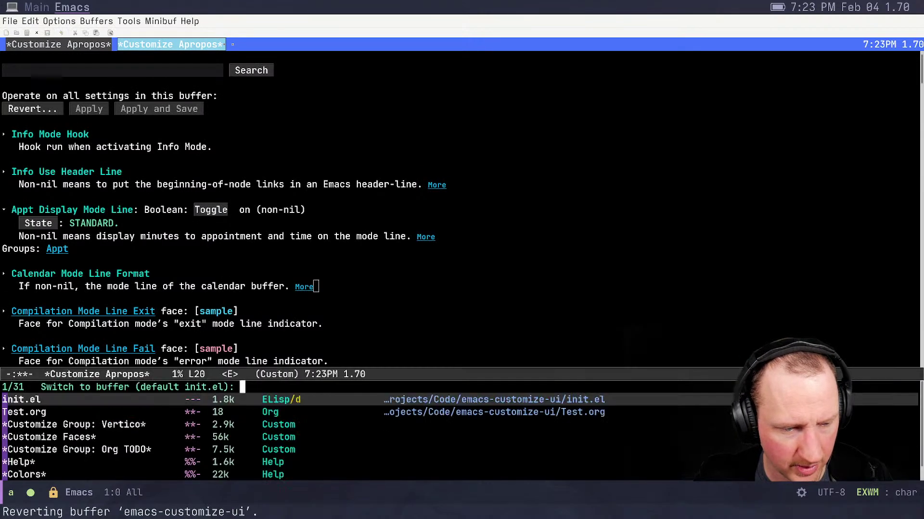
{"action": "type", "text": "t"}
{"action": "key", "text": "Down"}
{"action": "key", "text": "Return"}
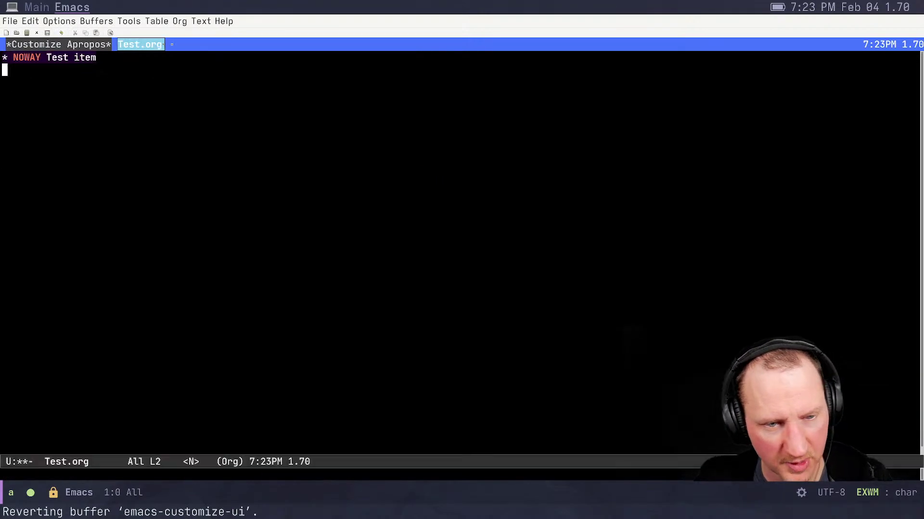
{"action": "key", "text": "ctrl+x"}
{"action": "key", "text": "k"}
{"action": "key", "text": "Return"}
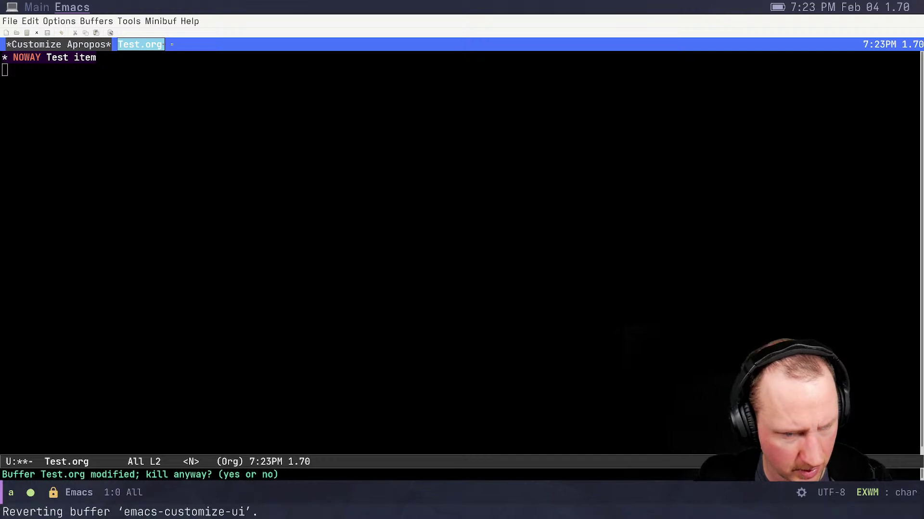
{"action": "type", "text": "yes"}
{"action": "key", "text": "BackSpace"}
{"action": "key", "text": "BackSpace"}
{"action": "key", "text": "BackSpace"}
{"action": "type", "text": "no"}
{"action": "key", "text": "Return"}
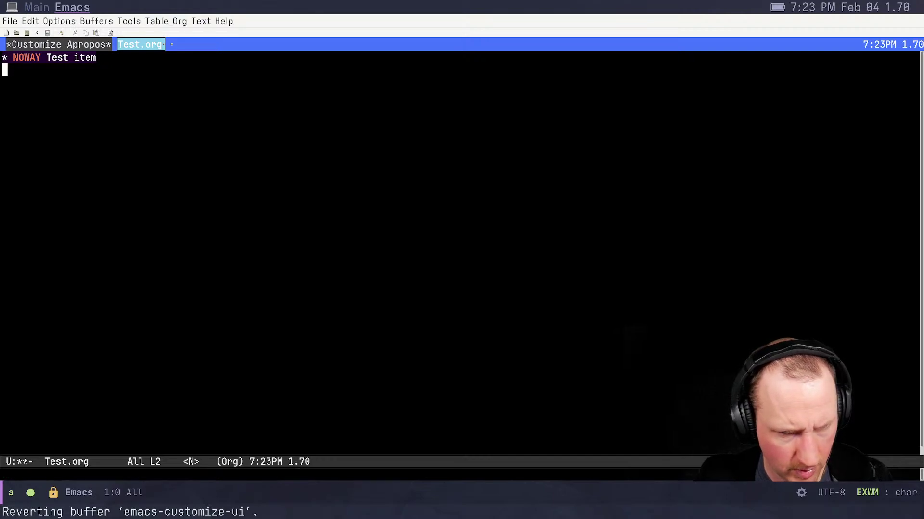
Save Test.org and kill its buffer
{"action": "key", "text": "ctrl+x"}
{"action": "key", "text": "ctrl+s"}
{"action": "key", "text": "ctrl+x"}
{"action": "key", "text": "k"}
{"action": "key", "text": "Return"}
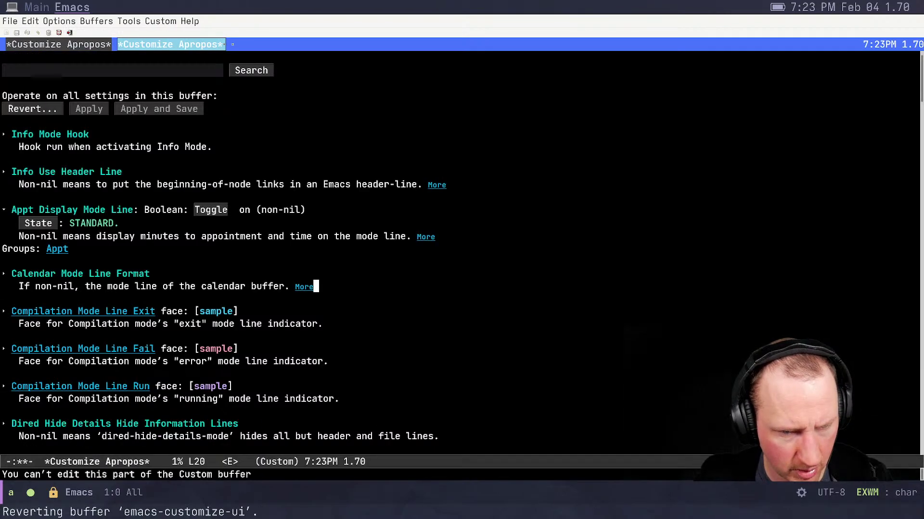
Return to the init.el buffer and reopen the file Test.org from there
{"action": "key", "text": "ctrl+x"}
{"action": "key", "text": "b"}
{"action": "key", "text": "Return"}
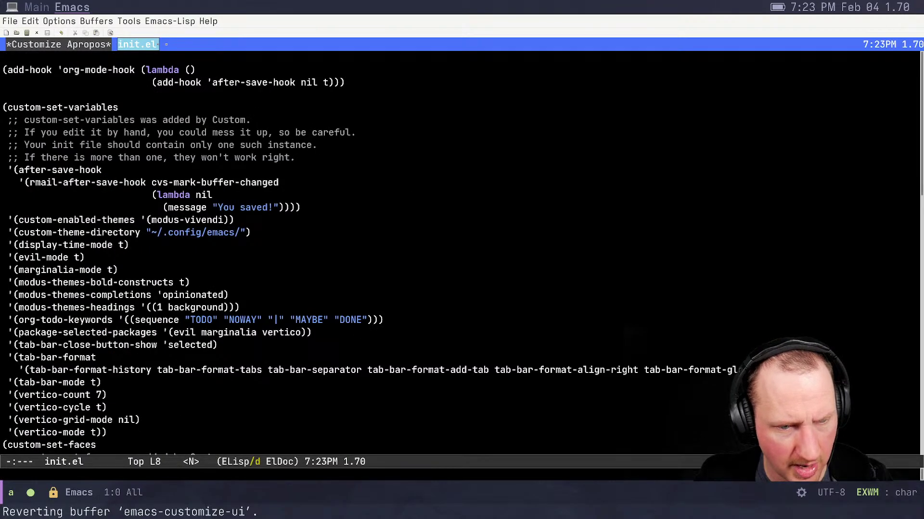
{"action": "key", "text": "ctrl+x"}
{"action": "key", "text": "ctrl+f"}
{"action": "type", "text": "T"}
{"action": "key", "text": "Return"}
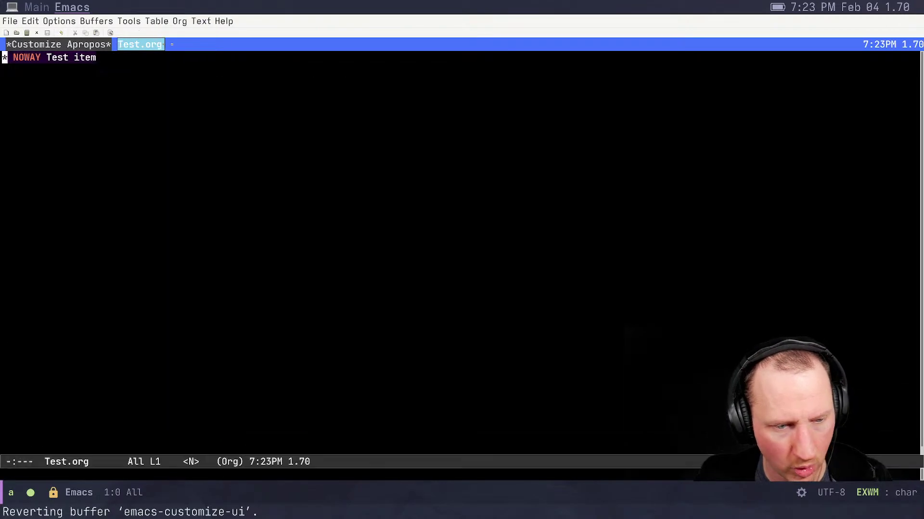
Change the Test.org heading text to "Test itm" and save the file to trigger the save hook
{"action": "key", "text": "ctrl+x"}
{"action": "key", "text": "ctrl+s"}
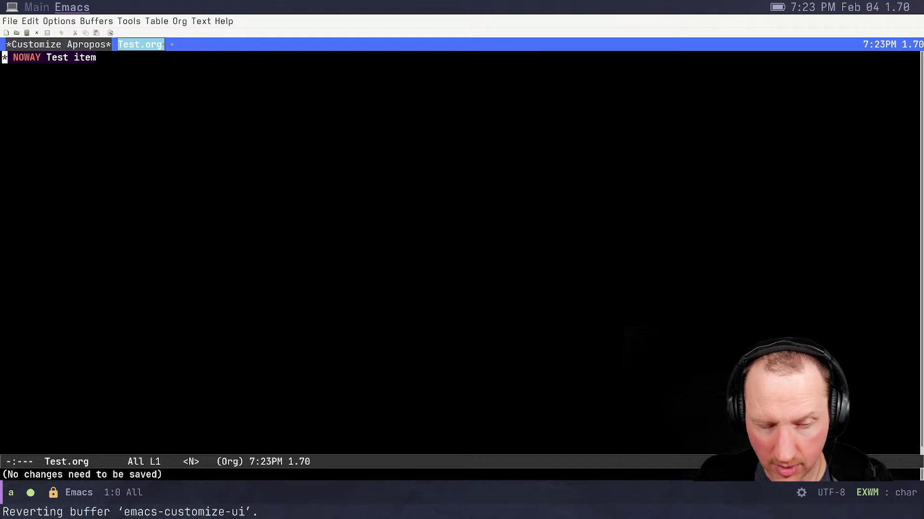
{"action": "key", "text": "a"}
{"action": "key", "text": "End"}
{"action": "key", "text": "BackSpace"}
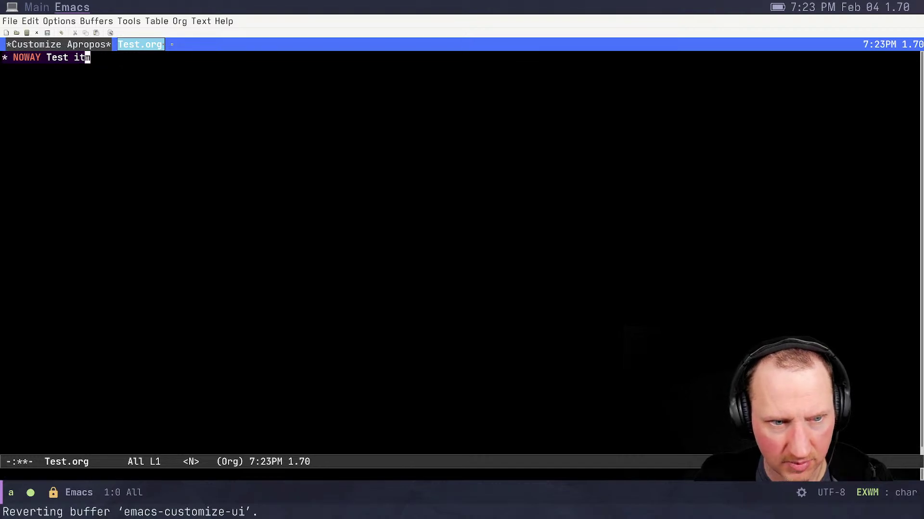
{"action": "key", "text": "m"}
{"action": "key", "text": "ctrl+x"}
{"action": "key", "text": "ctrl+s"}
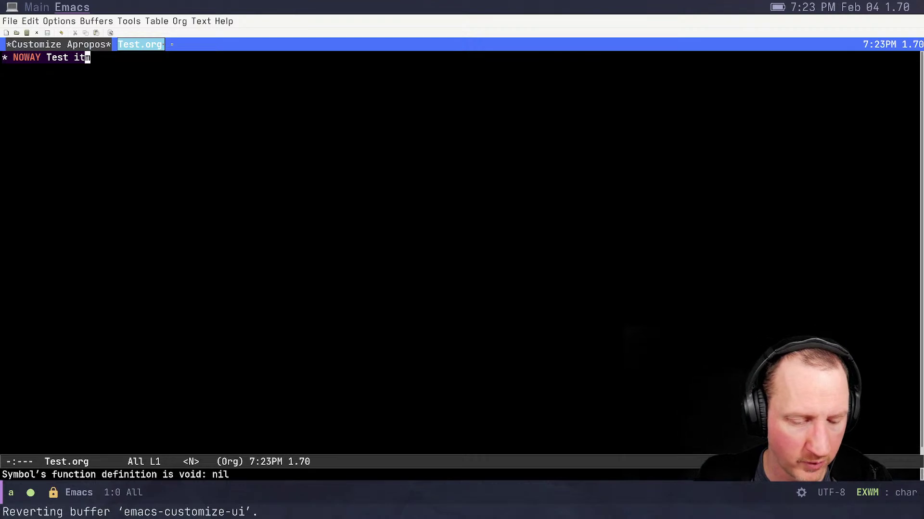
{"action": "key", "text": "h"}
{"action": "key", "text": "h"}
{"action": "key", "text": "h"}
{"action": "key", "text": "h"}
{"action": "key", "text": "h"}
{"action": "key", "text": "h"}
{"action": "key", "text": "h"}
{"action": "key", "text": "h"}
{"action": "key", "text": "h"}
{"action": "key", "text": "h"}
{"action": "key", "text": "h"}
{"action": "key", "text": "h"}
{"action": "key", "text": "h"}
{"action": "key", "text": "h"}
{"action": "key", "text": "h"}
{"action": "key", "text": "h"}
{"action": "key", "text": "v"}
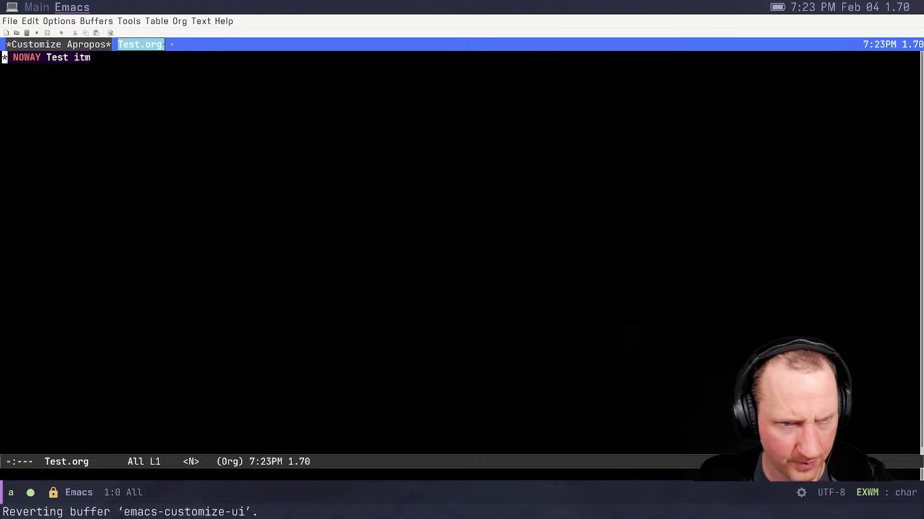
{"action": "key", "text": "Escape"}
{"action": "key", "text": "Escape"}
{"action": "key", "text": "ctrl+h"}
{"action": "key", "text": "v"}
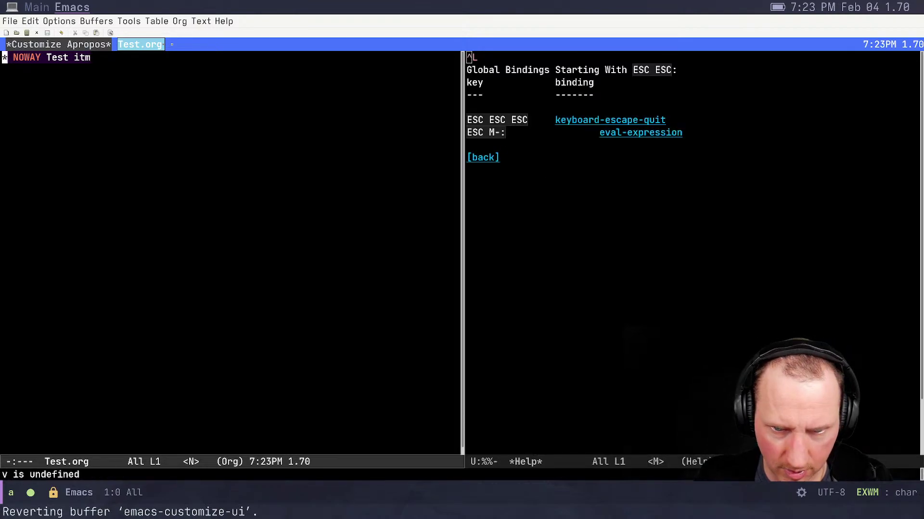
{"action": "key", "text": "q"}
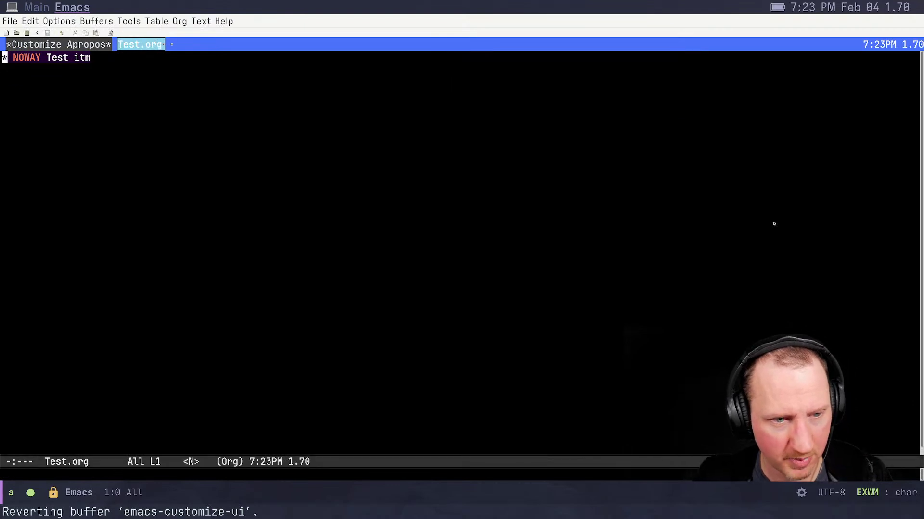
Look up the description and value of the after-save-hook variable in the Test.org buffer
{"action": "key", "text": "ctrl+g"}
{"action": "key", "text": "ctrl+h"}
{"action": "key", "text": "v"}
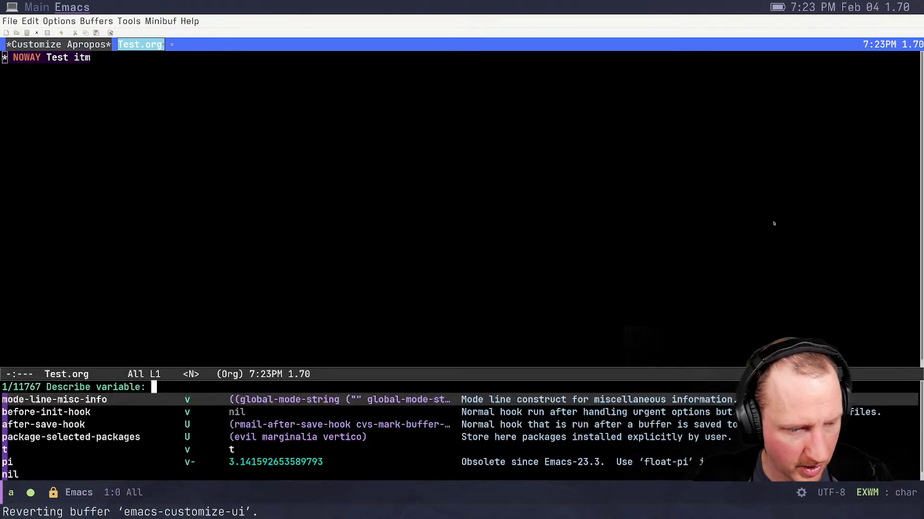
{"action": "type", "text": "after"}
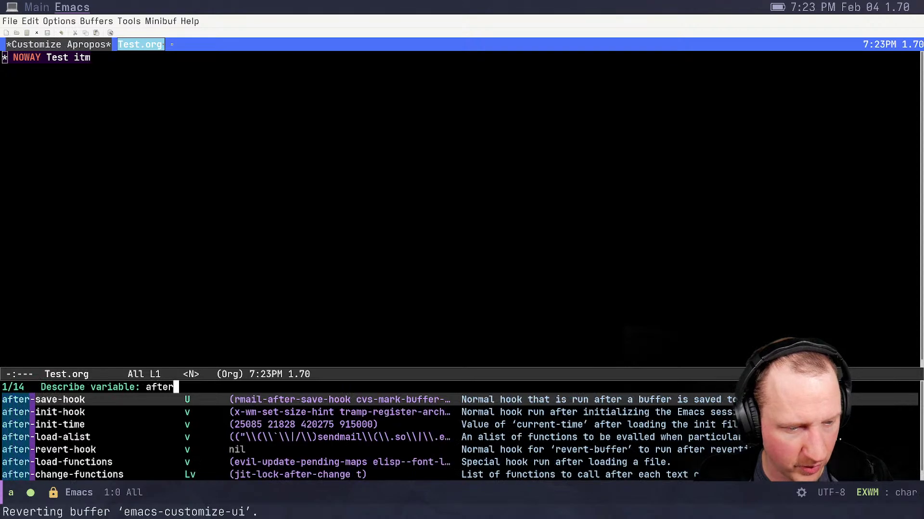
{"action": "key", "text": "Return"}
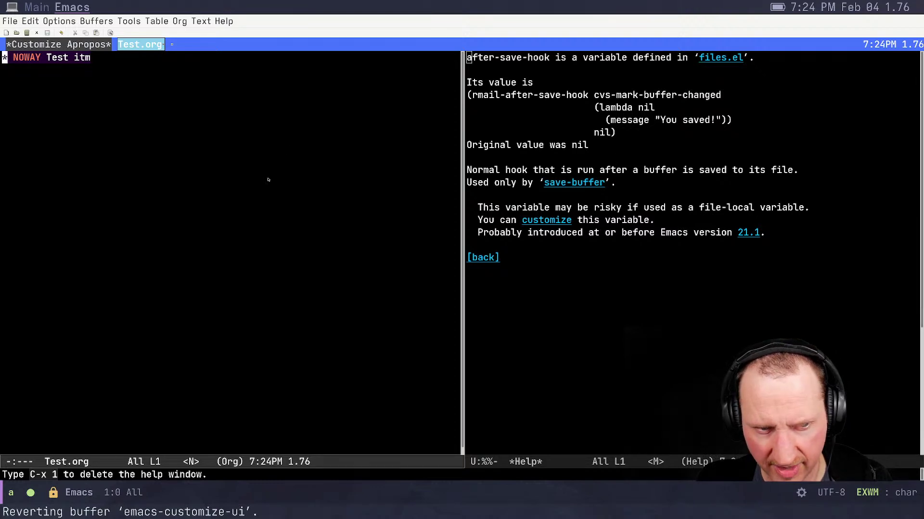
Switch from Test.org to the init.el buffer, leaving the variable's help open beside it
{"action": "key", "text": "j"}
{"action": "key", "text": "ctrl+x"}
{"action": "type", "text": "bini"}
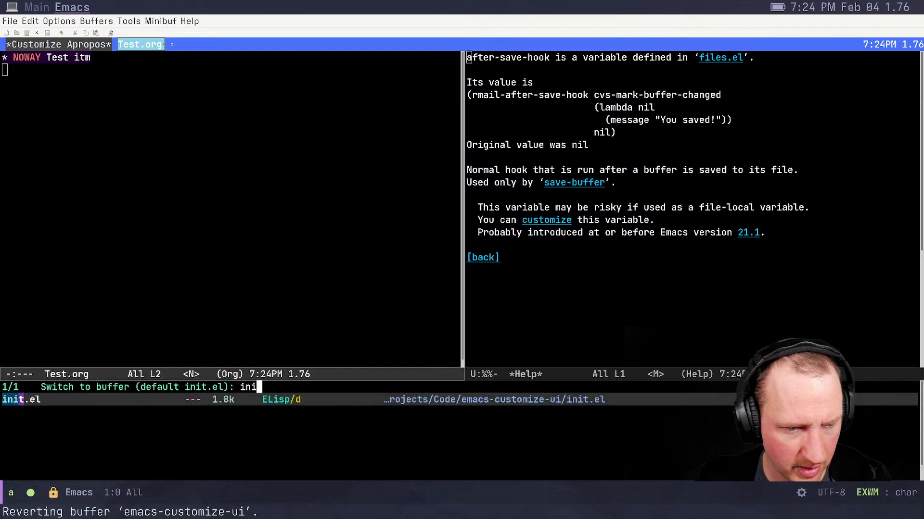
{"action": "key", "text": "Return"}
Delete the nil function argument from the inner after-save-hook call inside the org-mode-hook lambda
{"action": "key", "text": "j"}
{"action": "key", "text": "j"}
{"action": "key", "text": "j"}
{"action": "key", "text": "j"}
{"action": "key", "text": "k"}
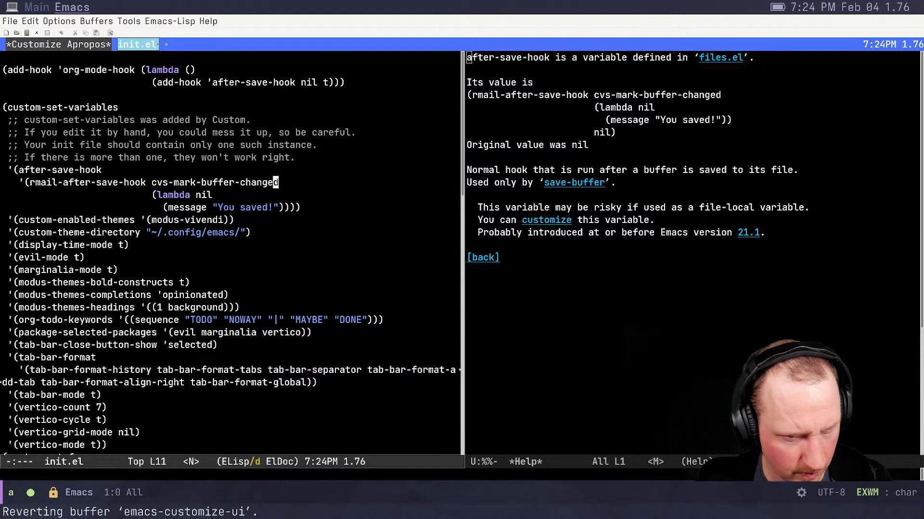
{"action": "key", "text": "k"}
{"action": "key", "text": "k"}
{"action": "key", "text": "k"}
{"action": "key", "text": "k"}
{"action": "key", "text": "k"}
{"action": "key", "text": "k"}
{"action": "key", "text": "k"}
{"action": "key", "text": "k"}
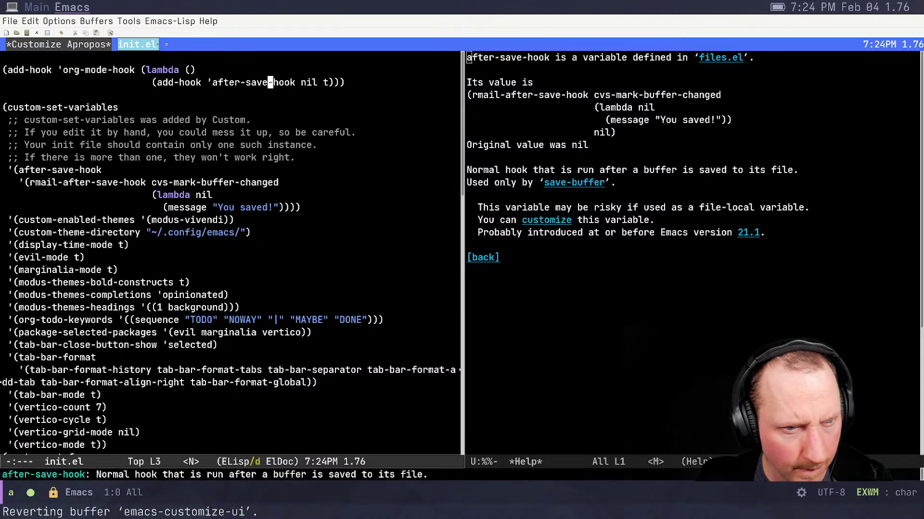
{"action": "key", "text": "k"}
{"action": "key", "text": "h"}
{"action": "key", "text": "h"}
{"action": "key", "text": "h"}
{"action": "key", "text": "h"}
{"action": "key", "text": "h"}
{"action": "key", "text": "h"}
{"action": "key", "text": "h"}
{"action": "key", "text": "h"}
{"action": "key", "text": "h"}
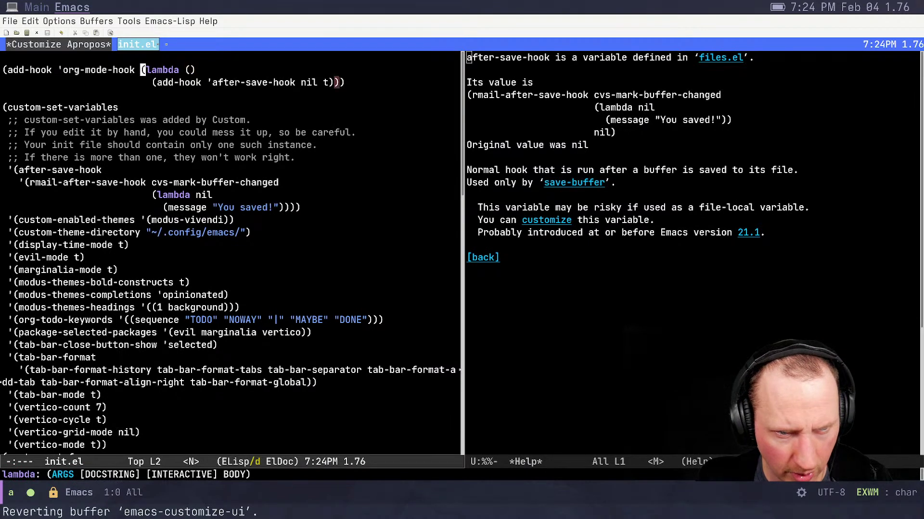
{"action": "key", "text": "j"}
{"action": "key", "text": "l"}
{"action": "key", "text": "l"}
{"action": "key", "text": "l"}
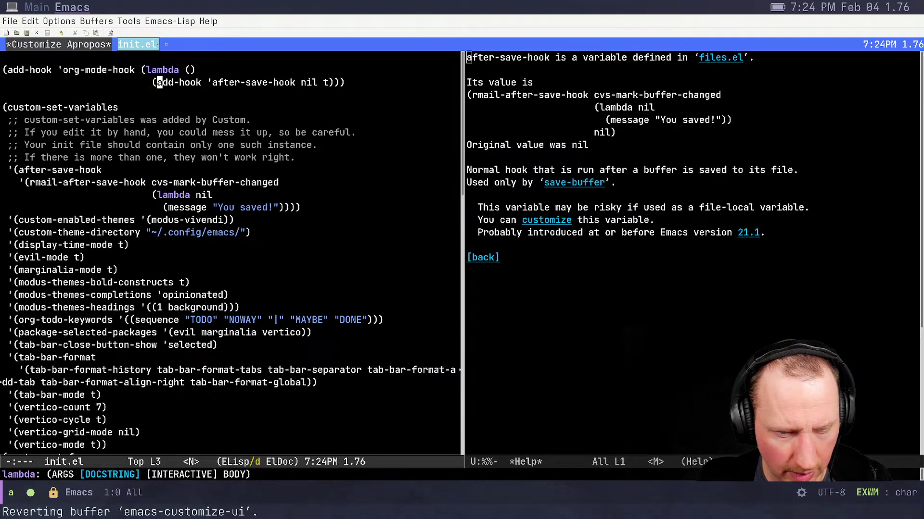
{"action": "key", "text": "w"}
{"action": "key", "text": "w"}
{"action": "key", "text": "w"}
{"action": "key", "text": "w"}
{"action": "key", "text": "w"}
{"action": "key", "text": "w"}
{"action": "key", "text": "w"}
{"action": "key", "text": "w"}
{"action": "key", "text": "w"}
{"action": "key", "text": "l"}
{"action": "key", "text": "l"}
{"action": "key", "text": "l"}
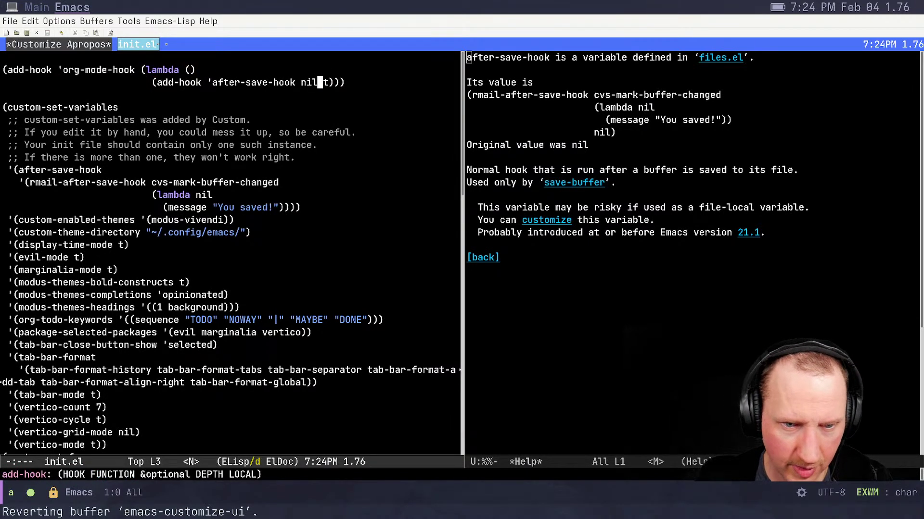
{"action": "key", "text": "d"}
{"action": "key", "text": "b"}
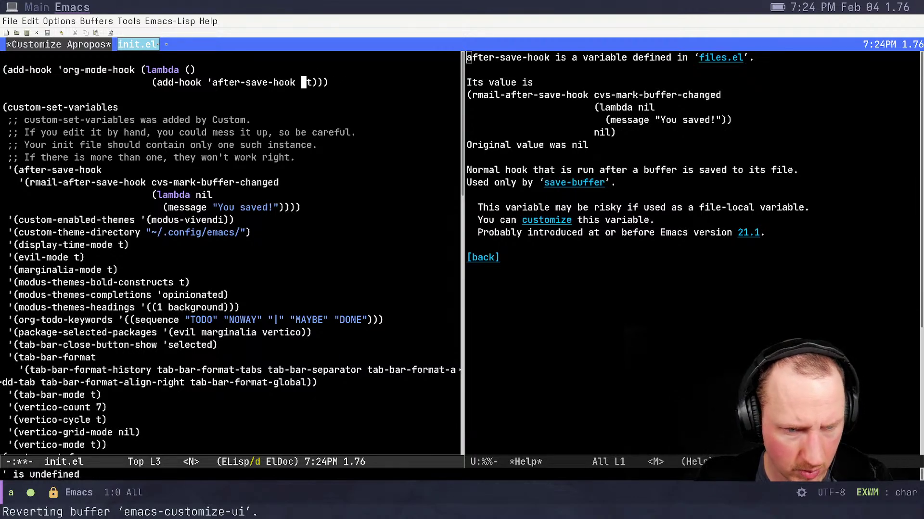
Close the help window and turn off Evil mode in the init.el buffer
{"action": "key", "text": "ctrl+x"}
{"action": "key", "text": "1"}
{"action": "key", "text": "alt+x"}
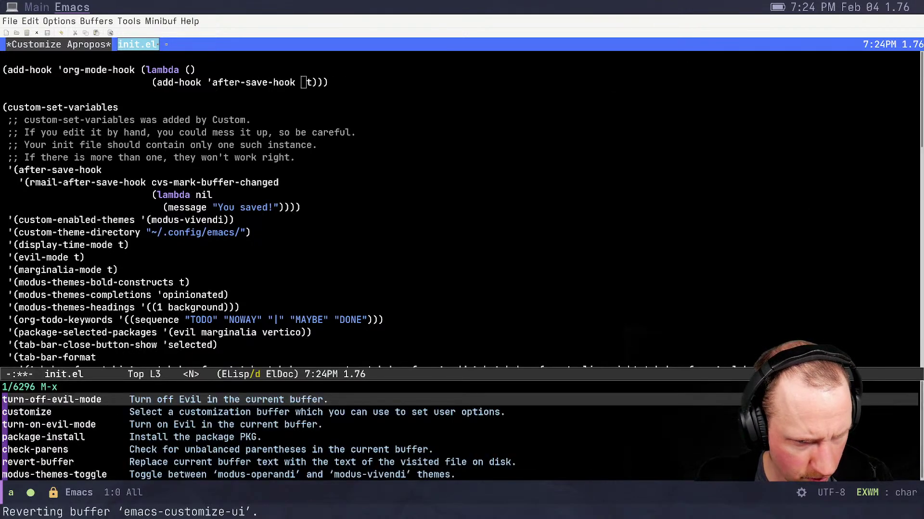
{"action": "key", "text": "Return"}
Insert #'org-babel-tangle as the function added to after-save-hook, before the t argument, and save init.el
{"action": "type", "text": "#'org-babel"}
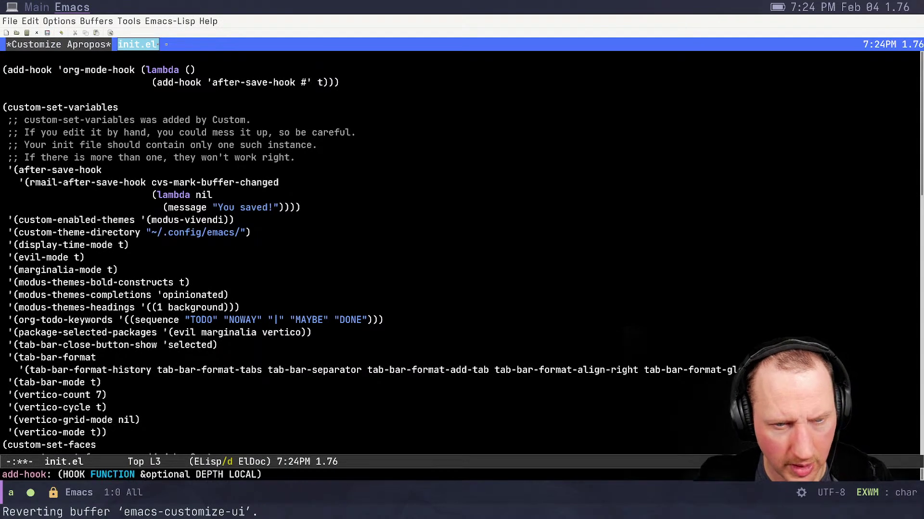
{"action": "type", "text": "le"}
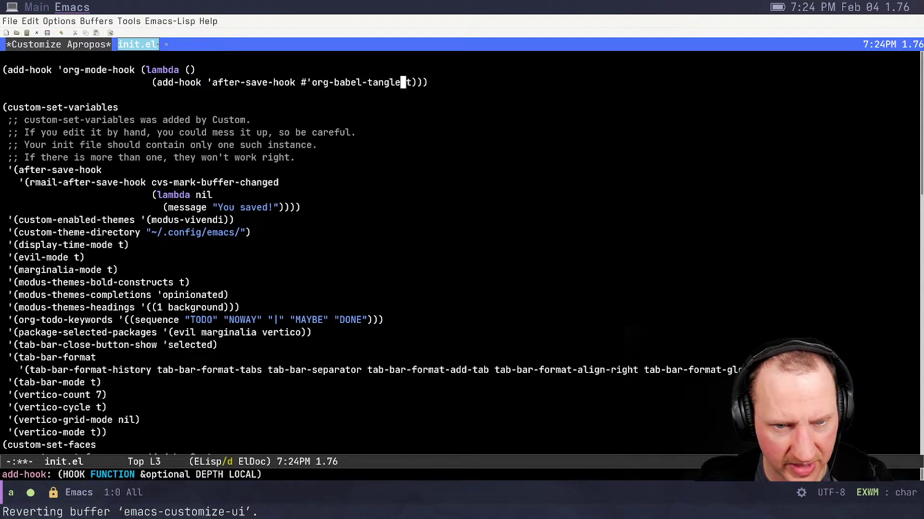
{"action": "key", "text": "End"}
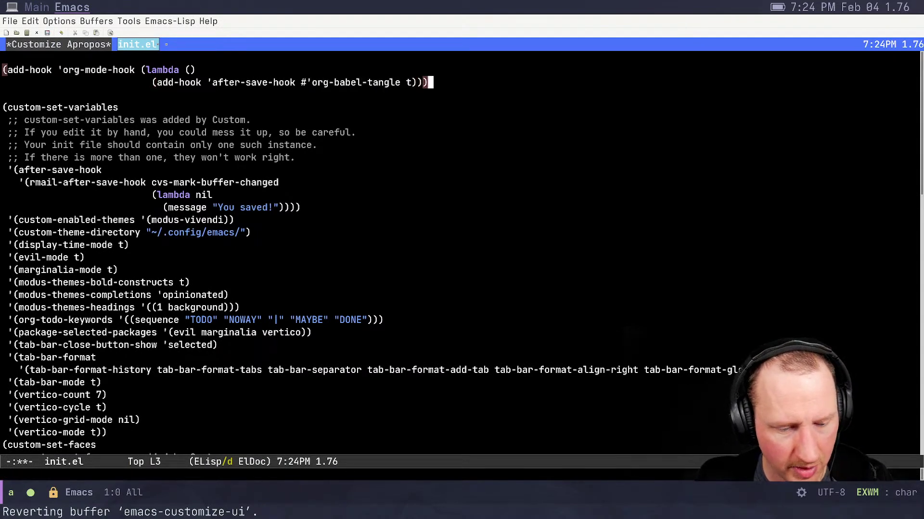
{"action": "key", "text": "ctrl+x"}
{"action": "key", "text": "ctrl+s"}
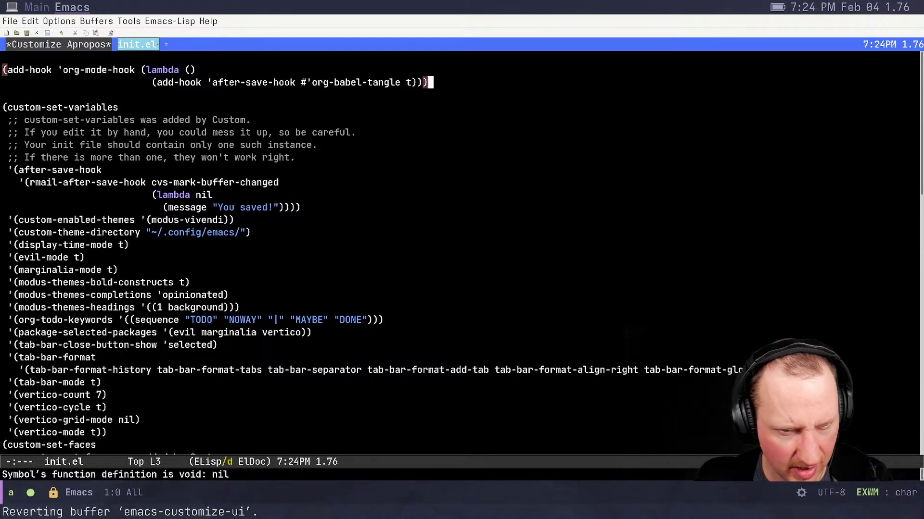
Kill the Test.org buffer and reopen the file Test.org from init.el
{"action": "key", "text": "ctrl+x"}
{"action": "key", "text": "b"}
{"action": "key", "text": "Return"}
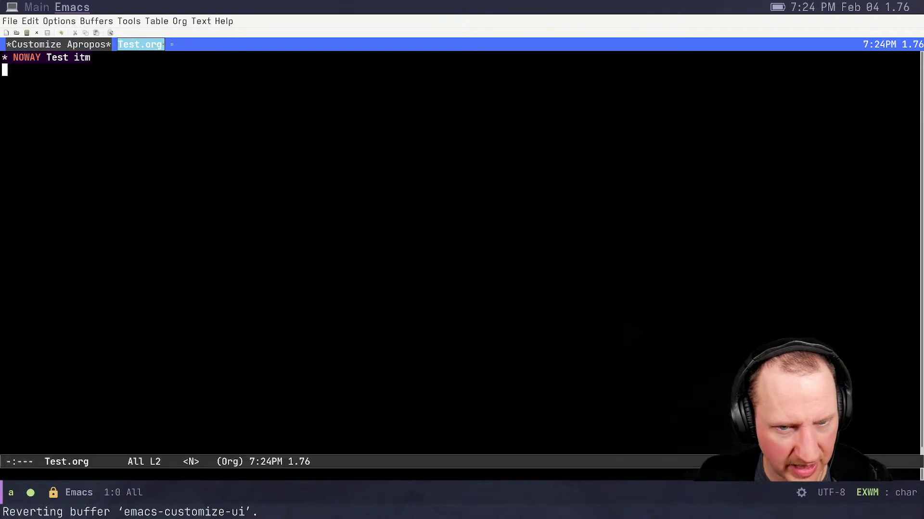
{"action": "key", "text": "ctrl+x"}
{"action": "key", "text": "b"}
{"action": "key", "text": "Return"}
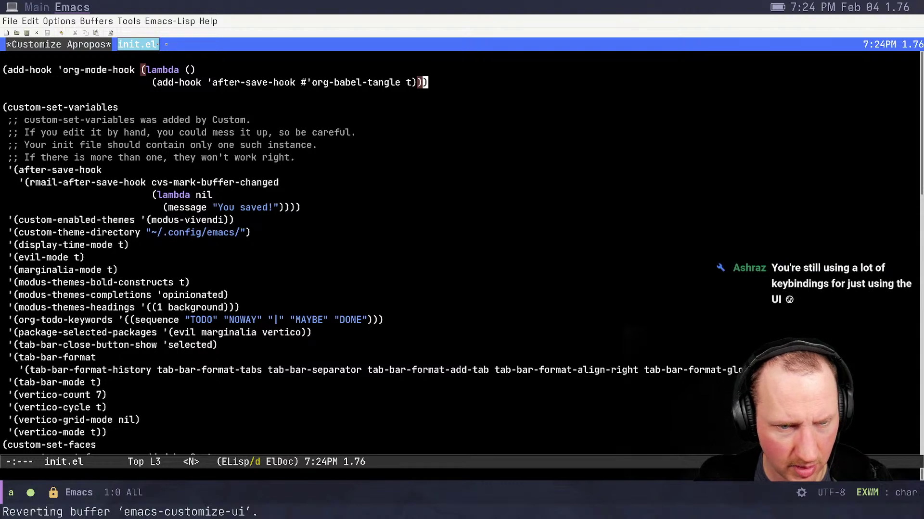
{"action": "key", "text": "ctrl+x"}
{"action": "key", "text": "ctrl+f"}
{"action": "key", "text": "Return"}
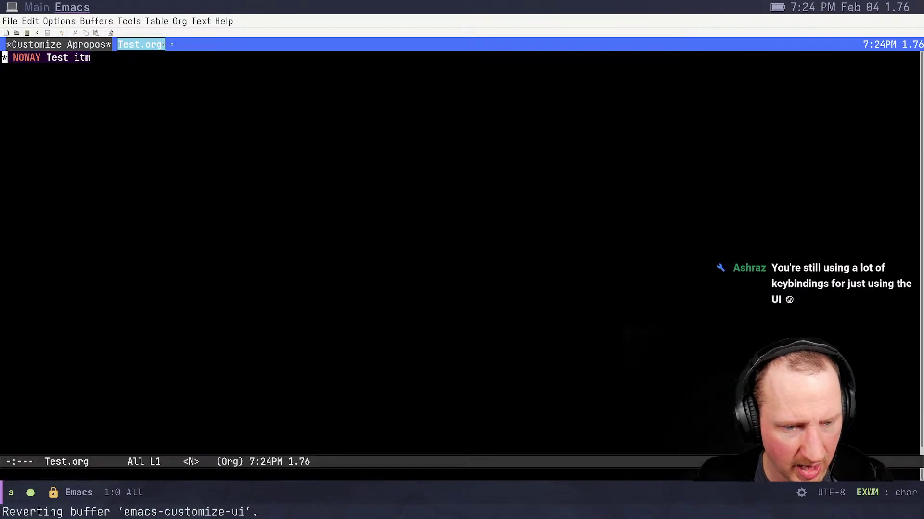
Turn off Evil mode in Test.org, then correct the heading text to "Test item" and save the file
{"action": "key", "text": "ctrl+x"}
{"action": "key", "text": "ctrl+s"}
{"action": "key", "text": "k"}
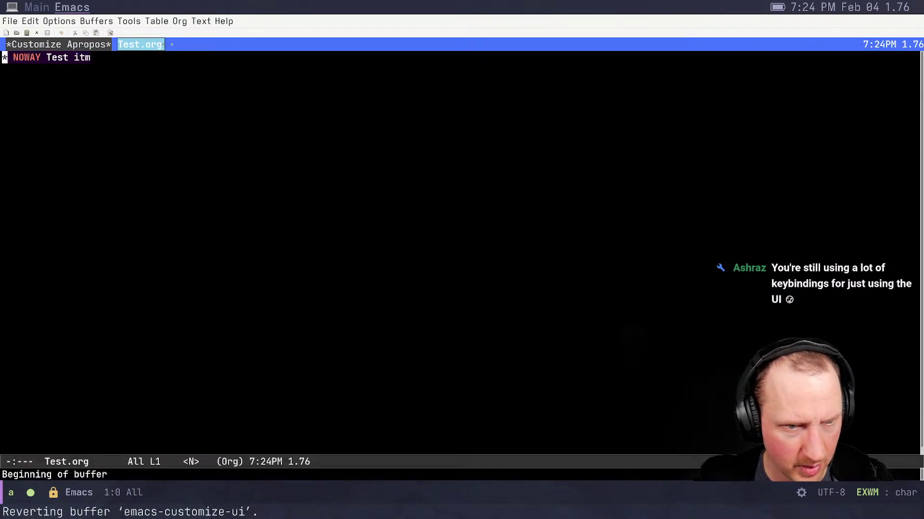
{"action": "key", "text": "dollar"}
{"action": "key", "text": "e"}
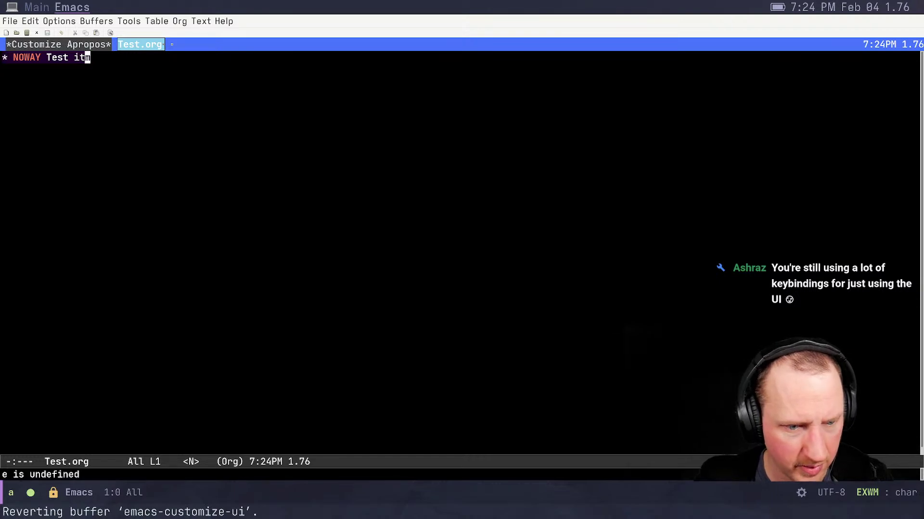
{"action": "key", "text": "alt+x"}
{"action": "key", "text": "Down"}
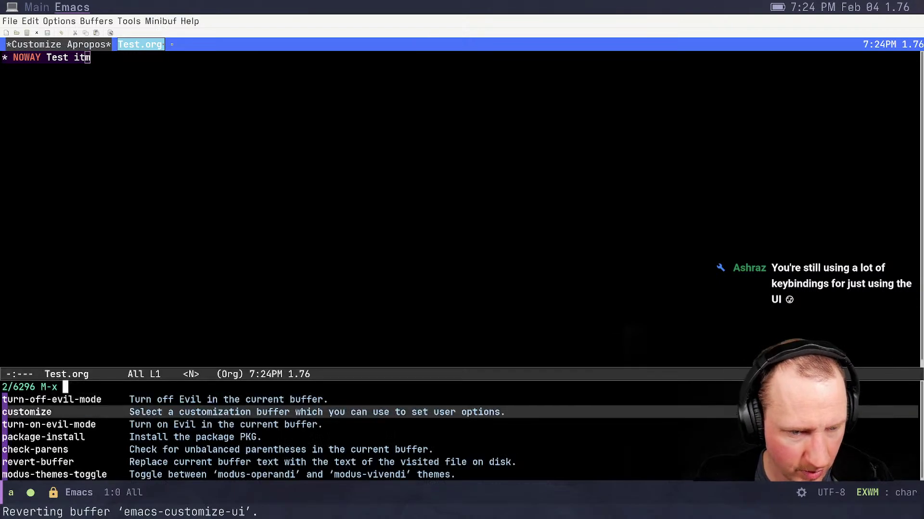
{"action": "key", "text": "Up"}
{"action": "key", "text": "Return"}
{"action": "type", "text": "e"}
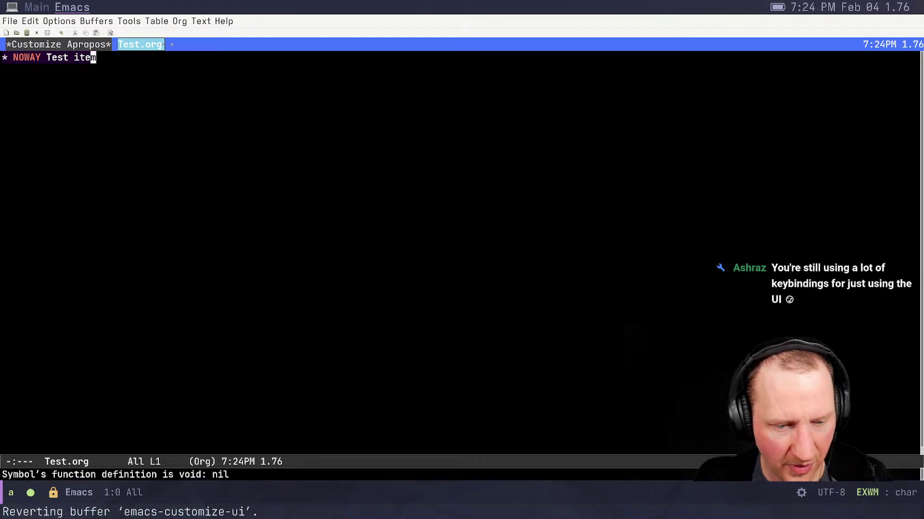
Open the *Messages* log to check the hook output from the last save, then close it
{"action": "key", "text": "ctrl+h"}
{"action": "key", "text": "e"}
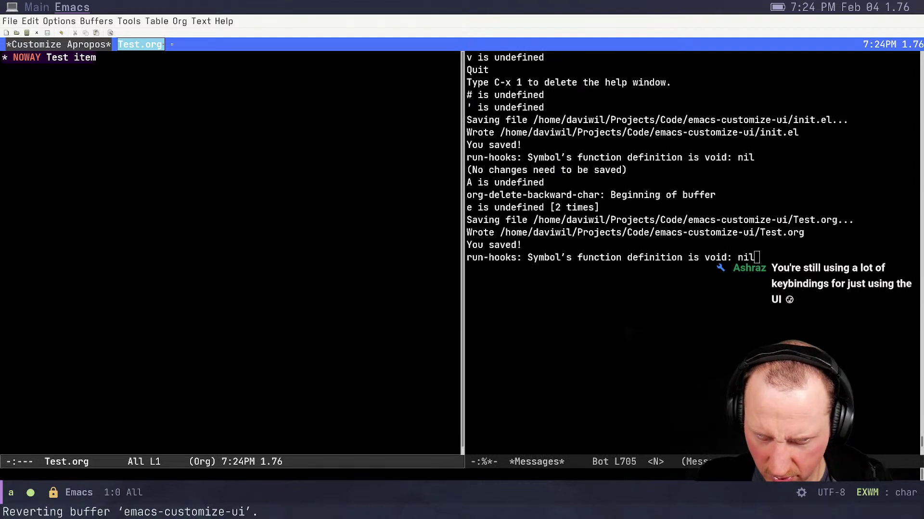
{"action": "left_click", "coordinate": [557, 257]}
{"action": "key", "text": "q"}
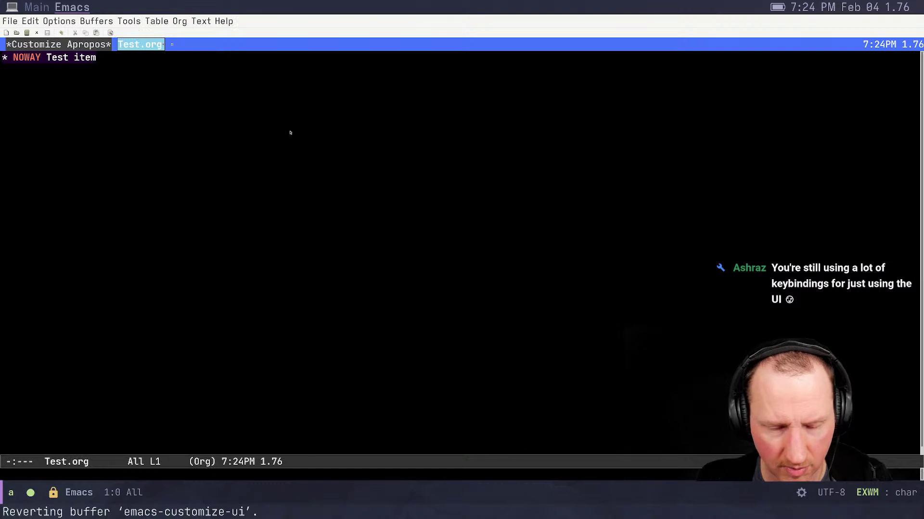
{"action": "key", "text": "Escape"}
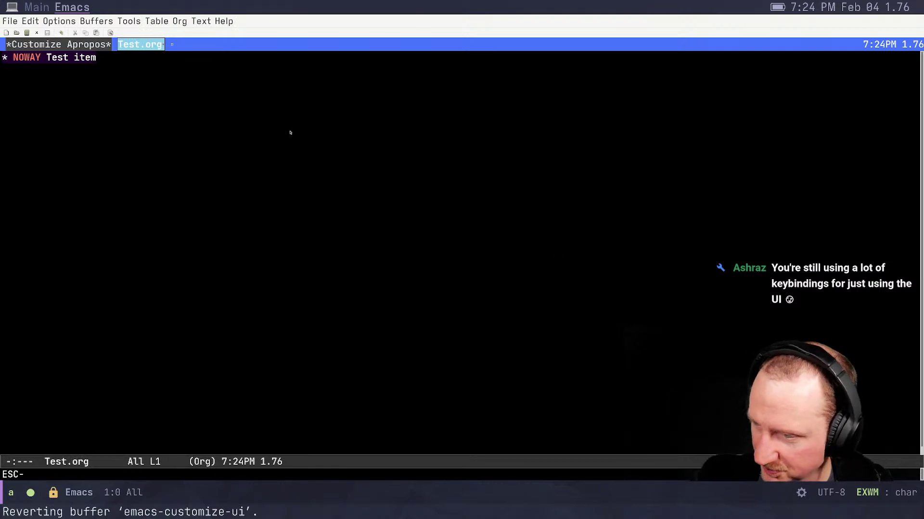
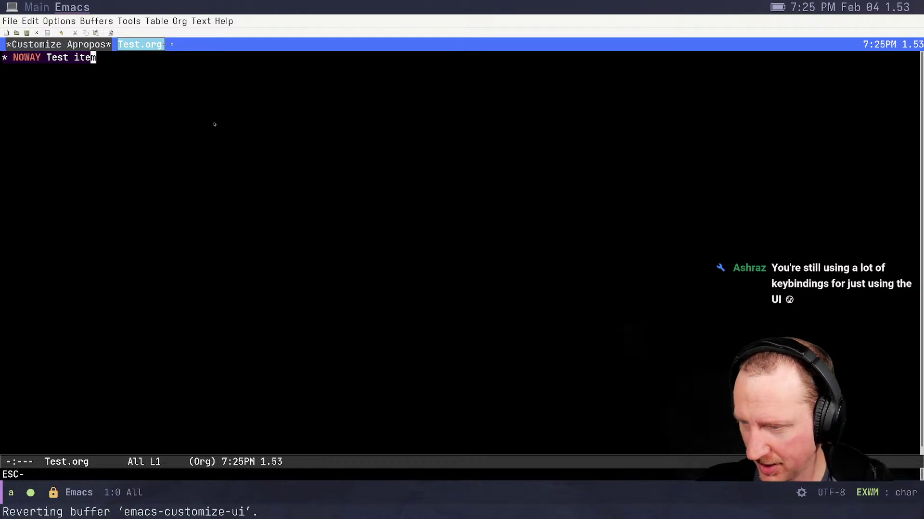
{"action": "left_click", "coordinate": [181, 149]}
{"action": "key", "text": "Return"}
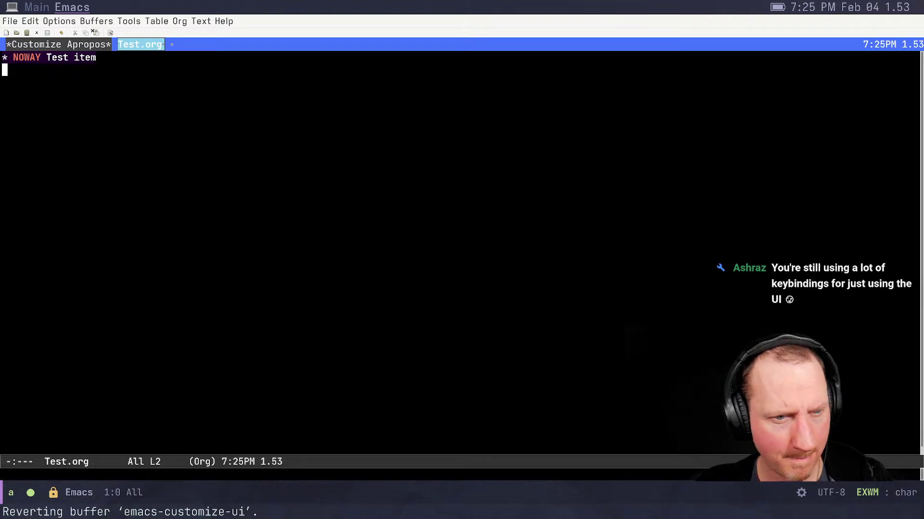
Add a bullet under "What else?" in the presentation reading "Customize system can write out your init.el file to be loaded again in future sessions"
{"action": "key", "text": "super+1"}
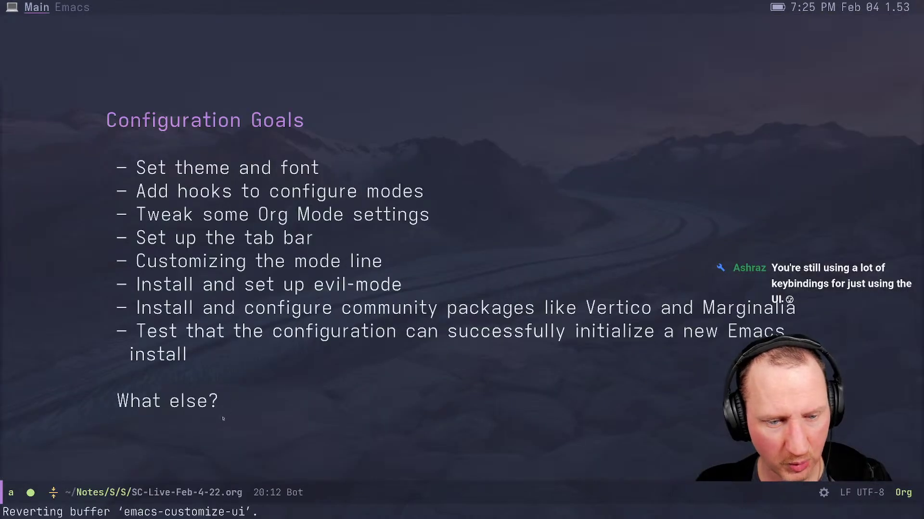
{"action": "left_click", "coordinate": [231, 401]}
{"action": "key", "text": "o"}
{"action": "key", "text": "Return"}
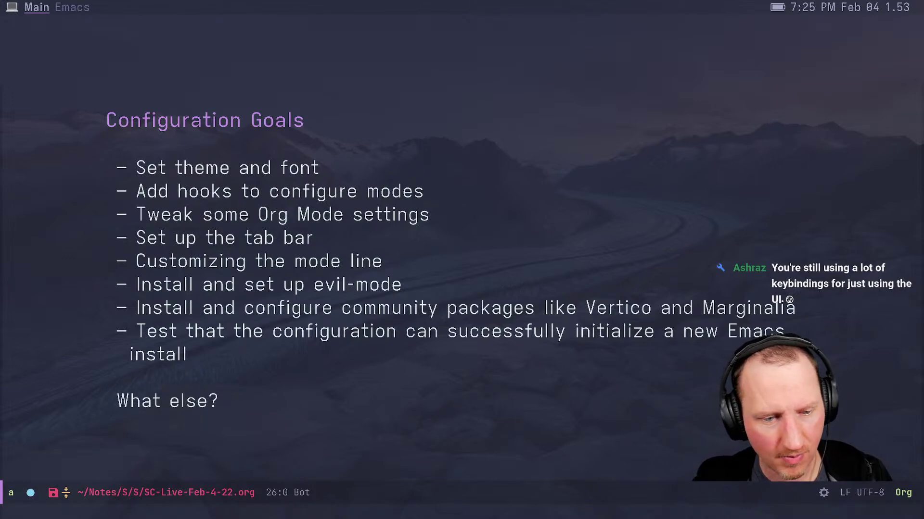
{"action": "type", "text": "- Cust"}
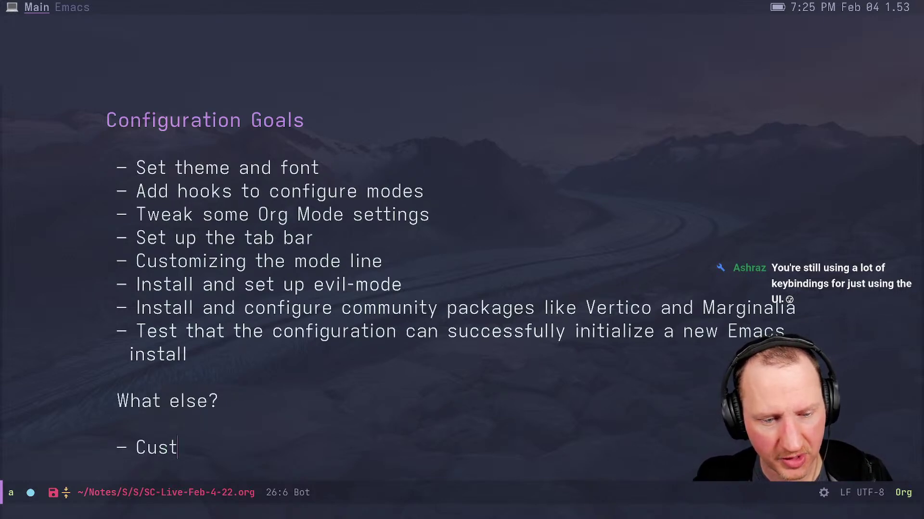
{"action": "type", "text": "omize system"}
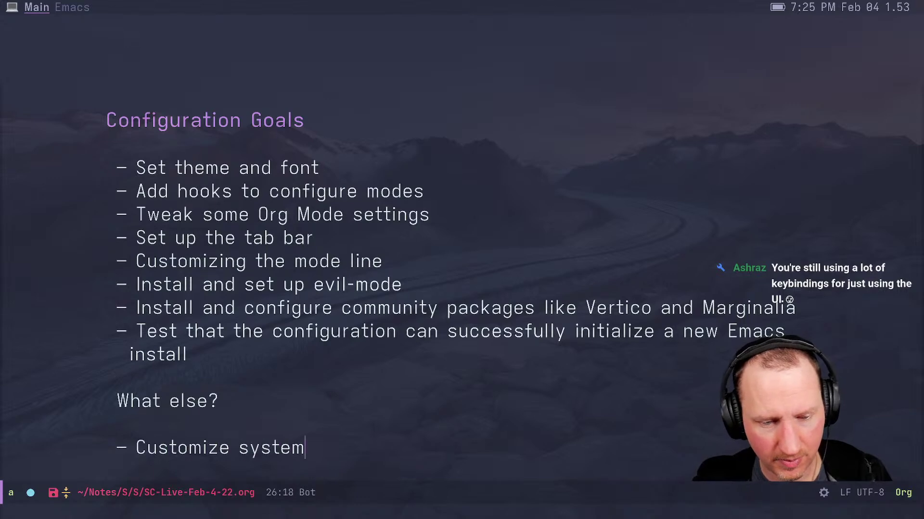
{"action": "type", "text": " can write out your in"}
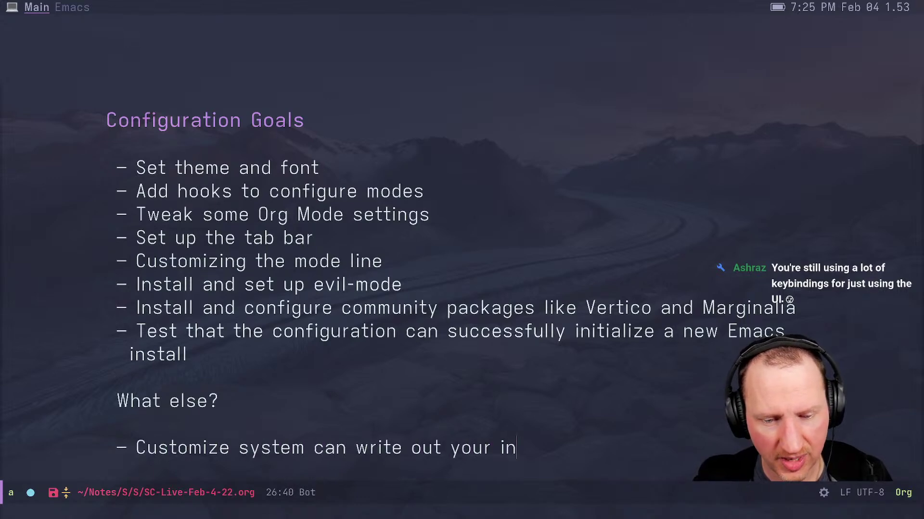
{"action": "type", "text": "it.el file"}
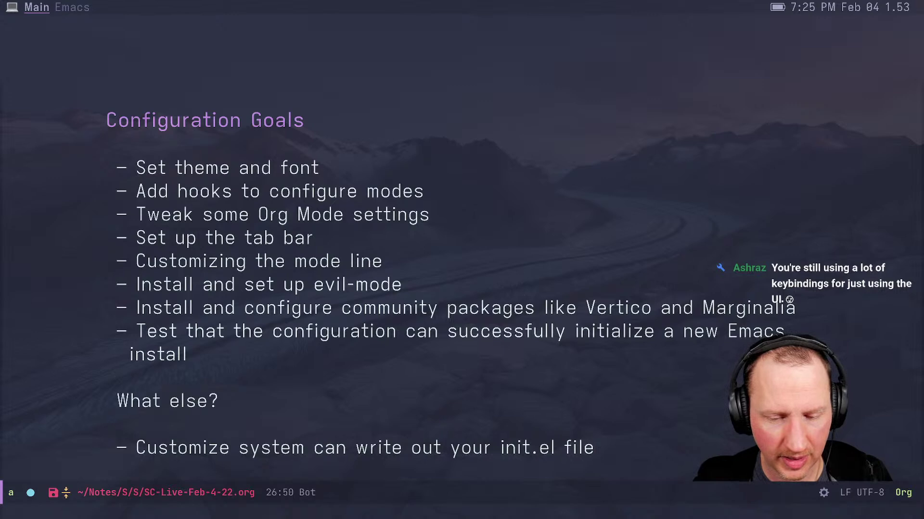
{"action": "type", "text": " to be loaded a"}
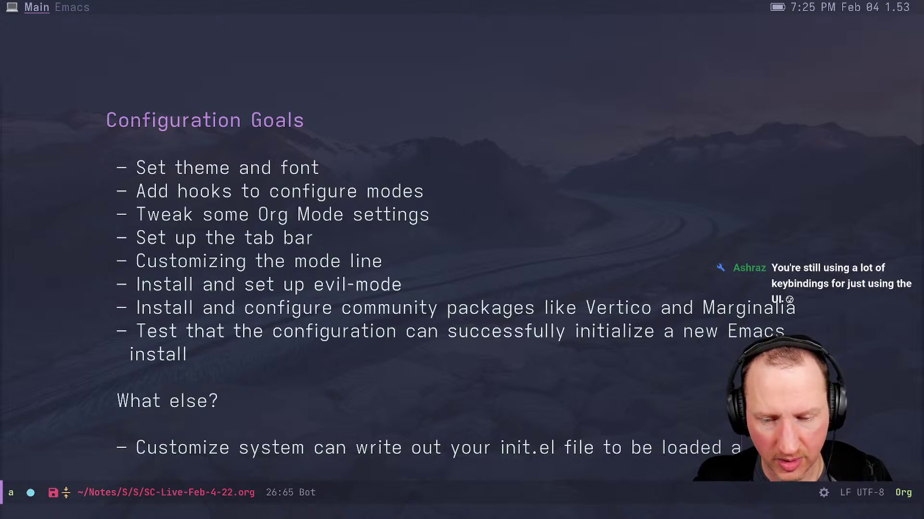
{"action": "type", "text": "gain in future seession"}
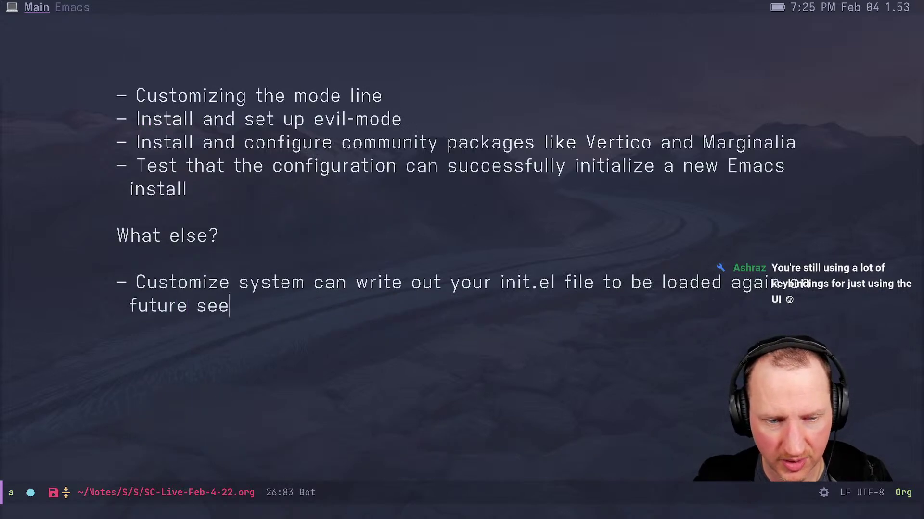
{"action": "key", "text": "BackSpace"}
{"action": "key", "text": "BackSpace"}
{"action": "key", "text": "BackSpace"}
{"action": "key", "text": "BackSpace"}
{"action": "key", "text": "BackSpace"}
{"action": "key", "text": "BackSpace"}
{"action": "type", "text": "ssions"}
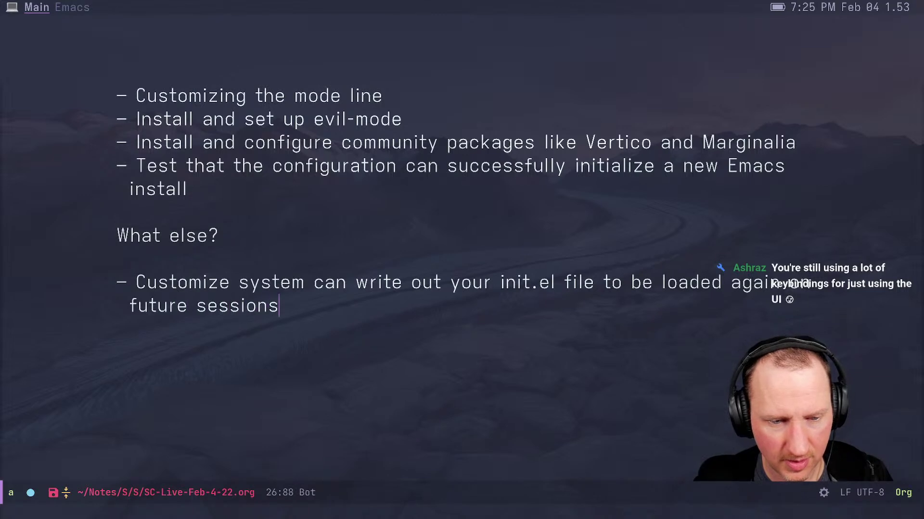
Add a second bullet reading "You can add custom elisp inside of the file" and save the presentation
{"action": "key", "text": "alt+Return"}
{"action": "type", "text": "You can custom"}
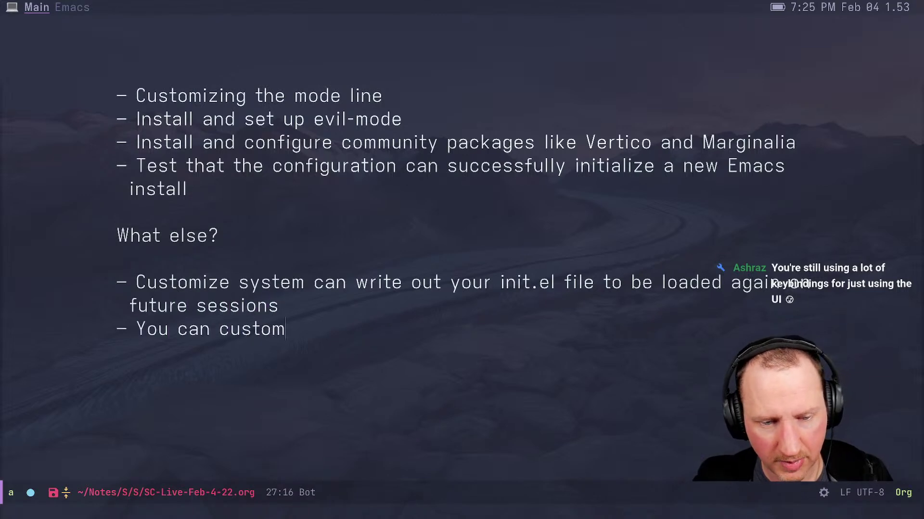
{"action": "type", "text": "ize the"}
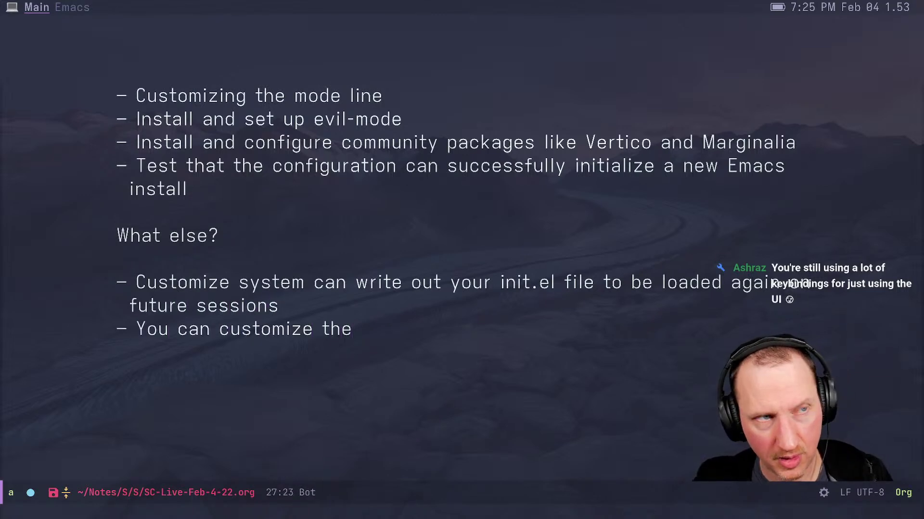
{"action": "key", "text": "BackSpace"}
{"action": "key", "text": "BackSpace"}
{"action": "key", "text": "BackSpace"}
{"action": "key", "text": "BackSpace"}
{"action": "key", "text": "BackSpace"}
{"action": "key", "text": "BackSpace"}
{"action": "key", "text": "BackSpace"}
{"action": "key", "text": "BackSpace"}
{"action": "key", "text": "BackSpace"}
{"action": "key", "text": "BackSpace"}
{"action": "key", "text": "BackSpace"}
{"action": "key", "text": "BackSpace"}
{"action": "key", "text": "BackSpace"}
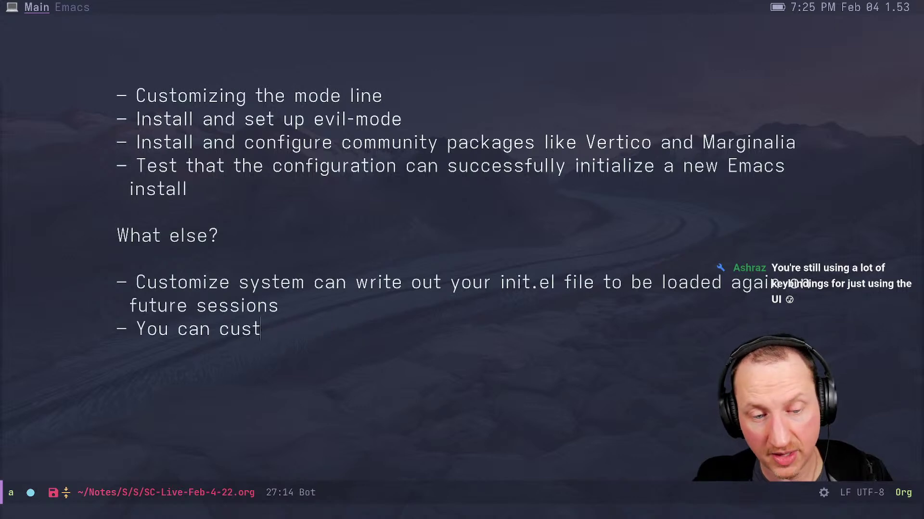
{"action": "type", "text": "add custom"}
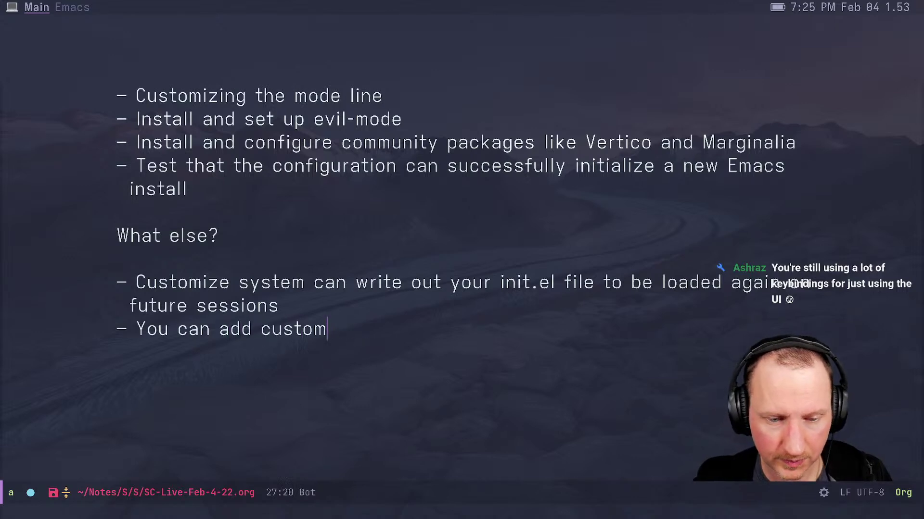
{"action": "type", "text": " elisp inside of the file"}
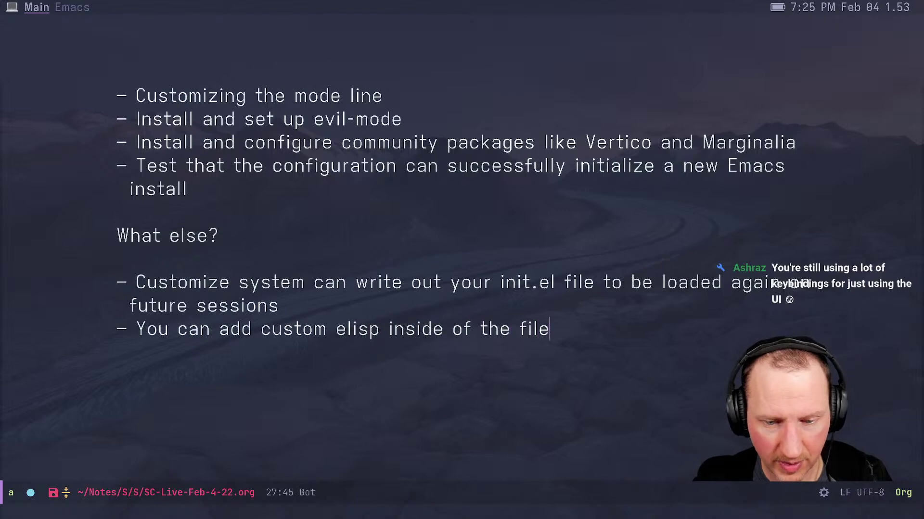
{"action": "key", "text": "Escape"}
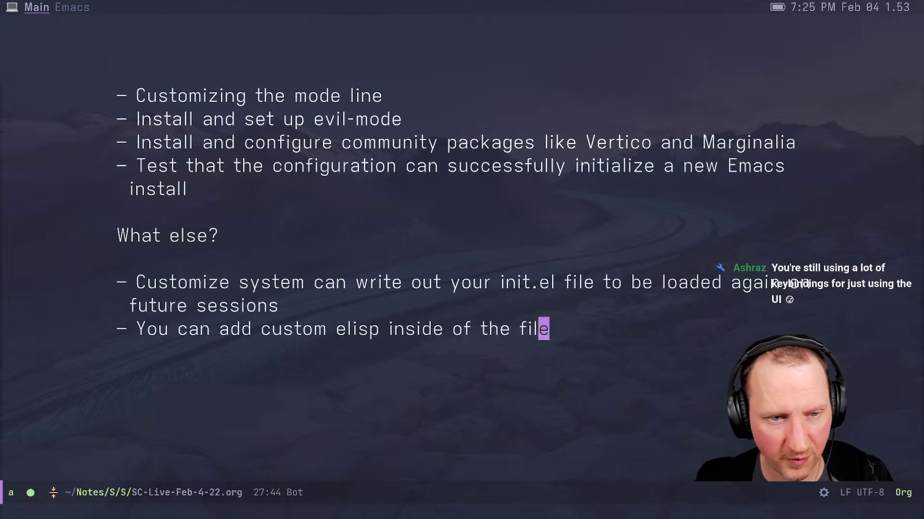
Return to the test Emacs instance and switch from Test.org to the init.el buffer
{"action": "key", "text": "super+2"}
{"action": "key", "text": "super+1"}
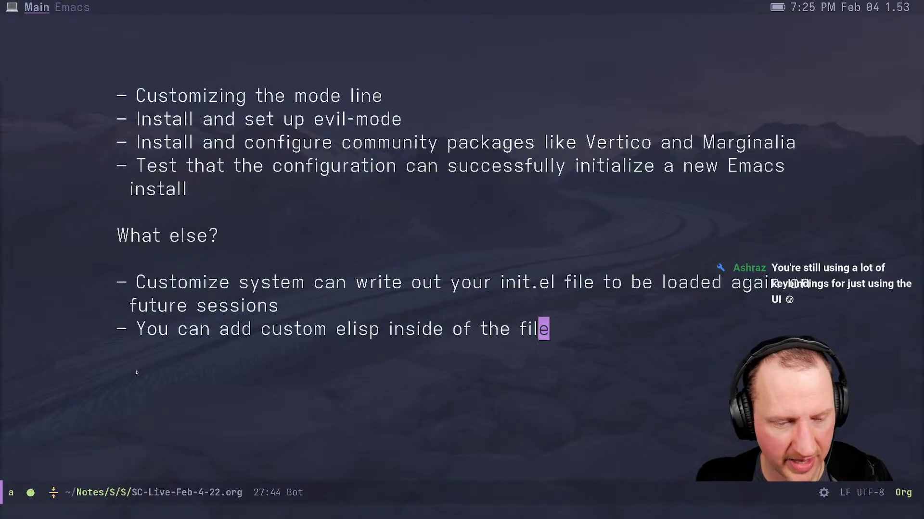
{"action": "key", "text": "super+2"}
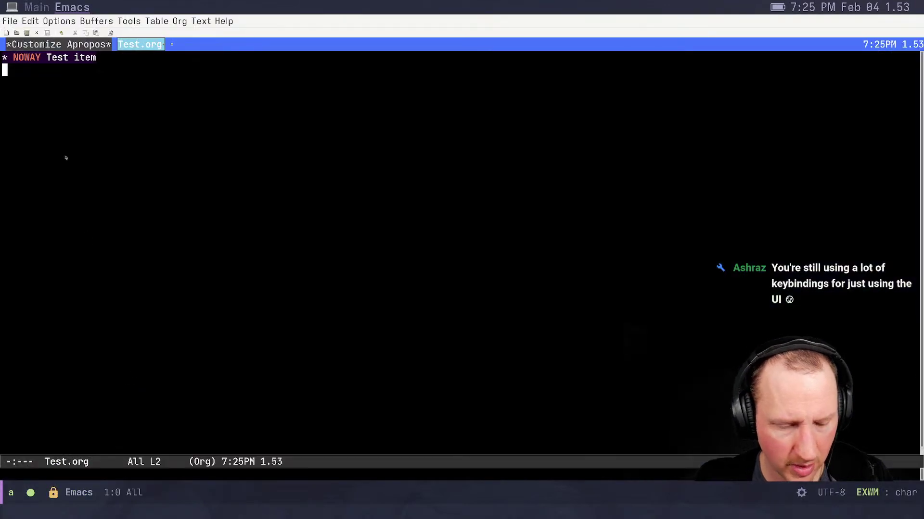
{"action": "key", "text": "ctrl+x"}
{"action": "key", "text": "b"}
{"action": "key", "text": "Return"}
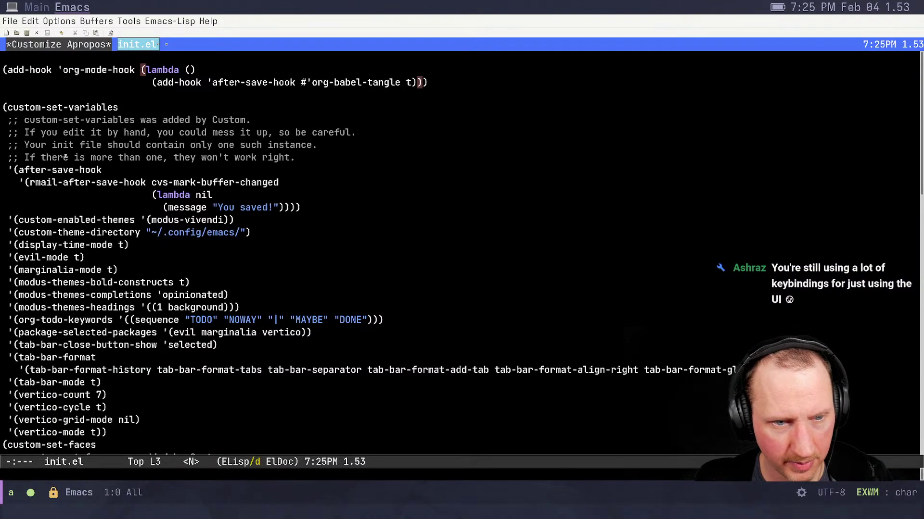
Try selecting the org-mode-hook code at the start of init.el in Evil's visual line mode, then turn off Evil mode
{"action": "key", "text": "k"}
{"action": "key", "text": "k"}
{"action": "key", "text": "shift+v"}
{"action": "key", "text": "j"}
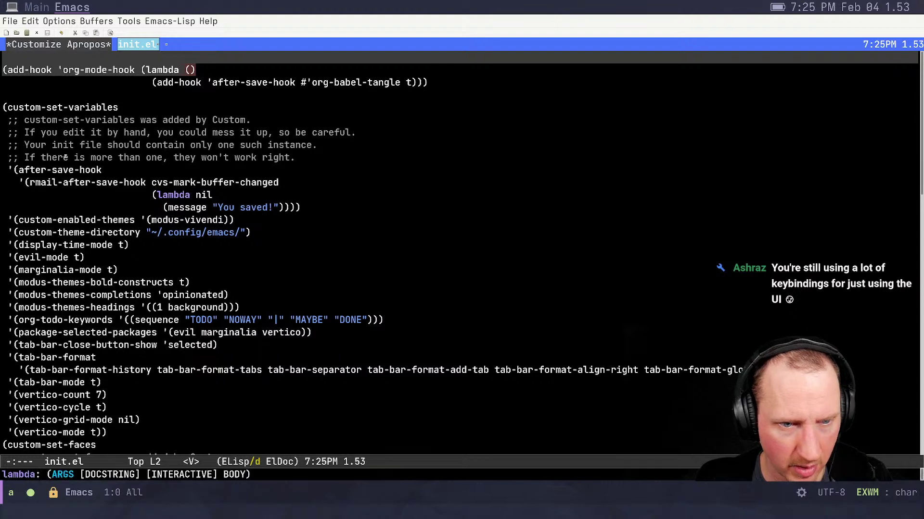
{"action": "key", "text": "Up"}
{"action": "key", "text": "shift+Down"}
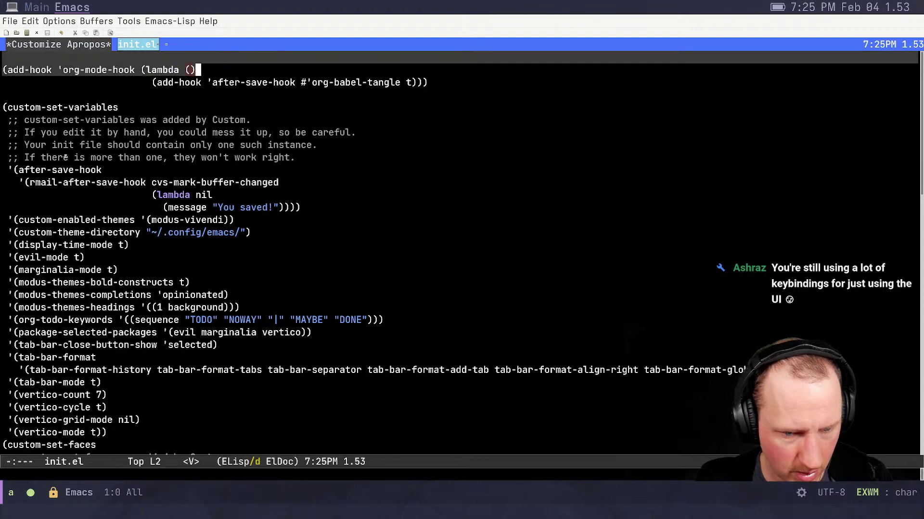
{"action": "key", "text": "alt+x"}
{"action": "key", "text": "Return"}
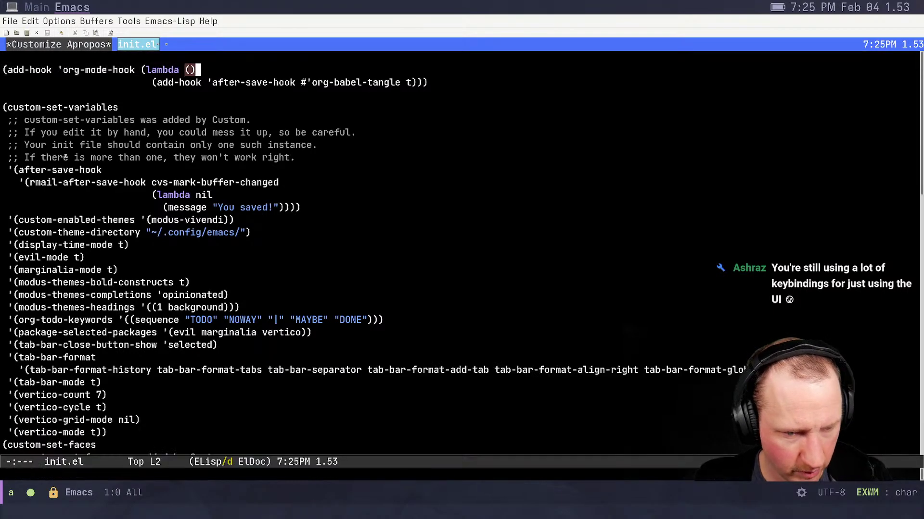
Cut the hand-written add-hook block for org-mode-hook from the start of init.el
{"action": "key", "text": "Up"}
{"action": "key", "text": "ctrl+space"}
{"action": "key", "text": "Down"}
{"action": "key", "text": "Down"}
{"action": "key", "text": "Down"}
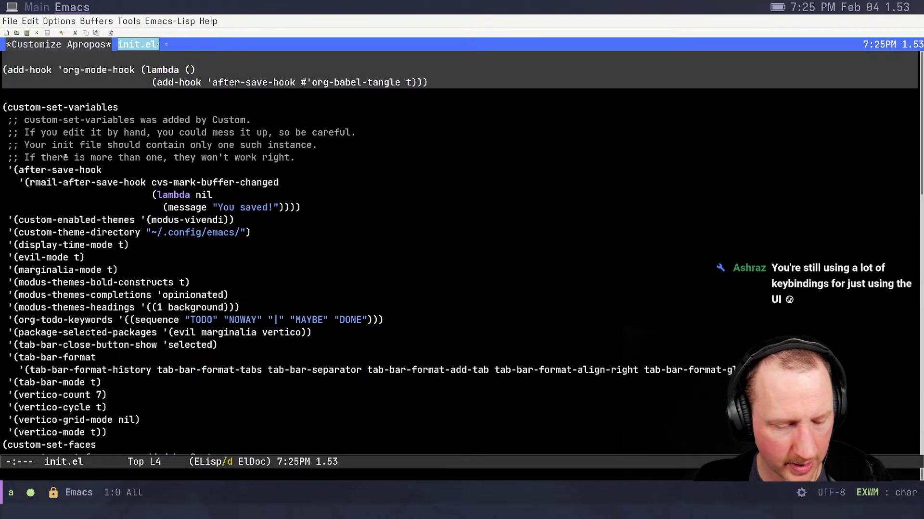
{"action": "key", "text": "ctrl+w"}
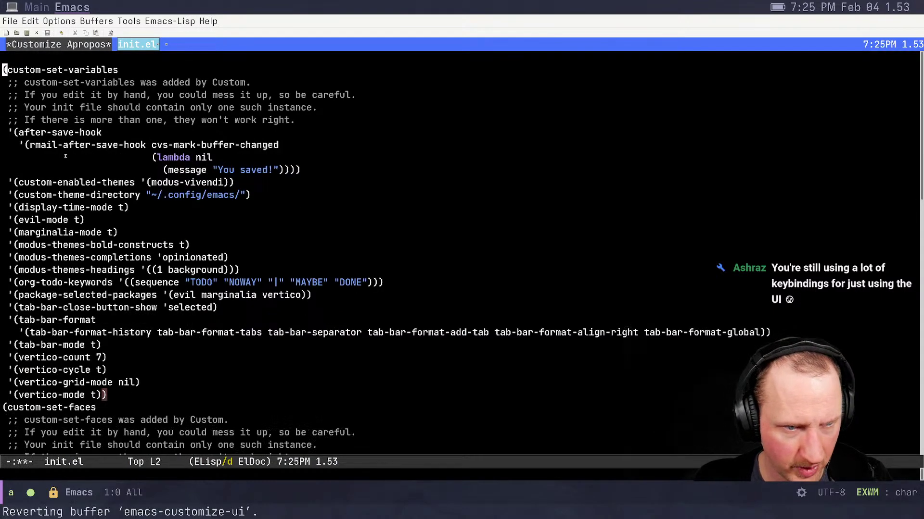
Try to paste the cut org-mode-hook block at the end of init.el, after the custom-set-faces form
{"action": "key", "text": "ctrl+v"}
{"action": "key", "text": "Down"}
{"action": "key", "text": "Down"}
{"action": "key", "text": "Down"}
{"action": "key", "text": "Down"}
{"action": "key", "text": "Down"}
{"action": "key", "text": "Down"}
{"action": "key", "text": "Down"}
{"action": "key", "text": "Down"}
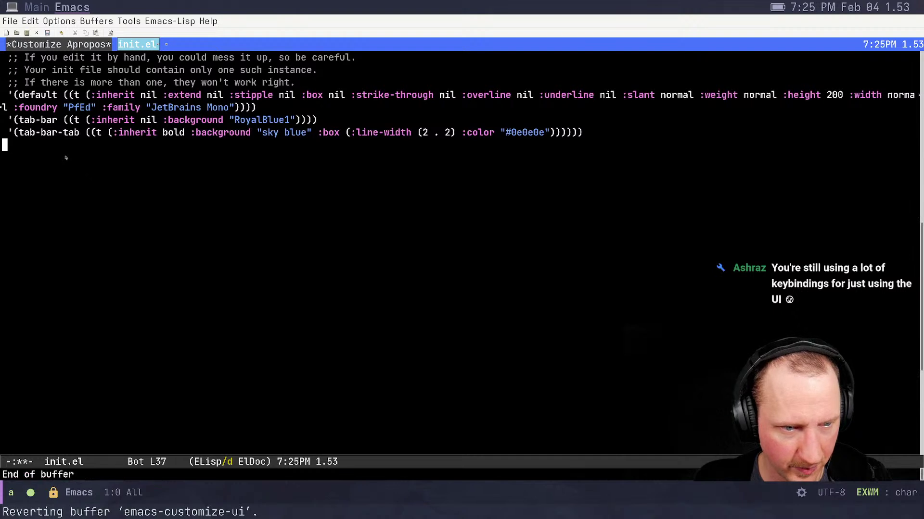
{"action": "key", "text": "ctrl+x"}
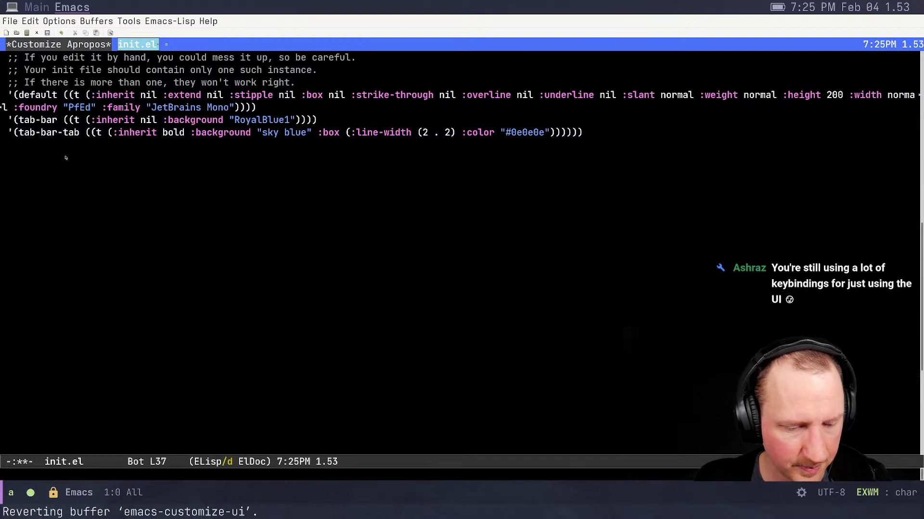
{"action": "key", "text": "alt+w"}
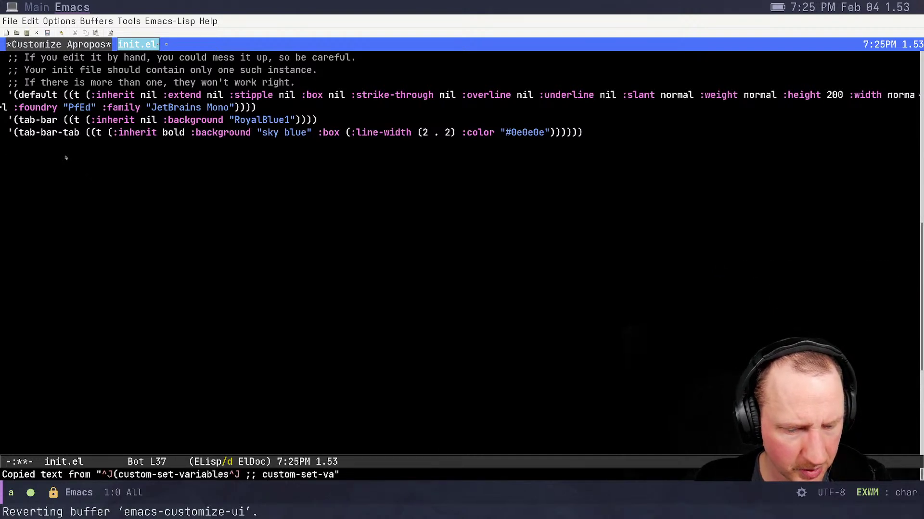
{"action": "key", "text": "ctrl+y"}
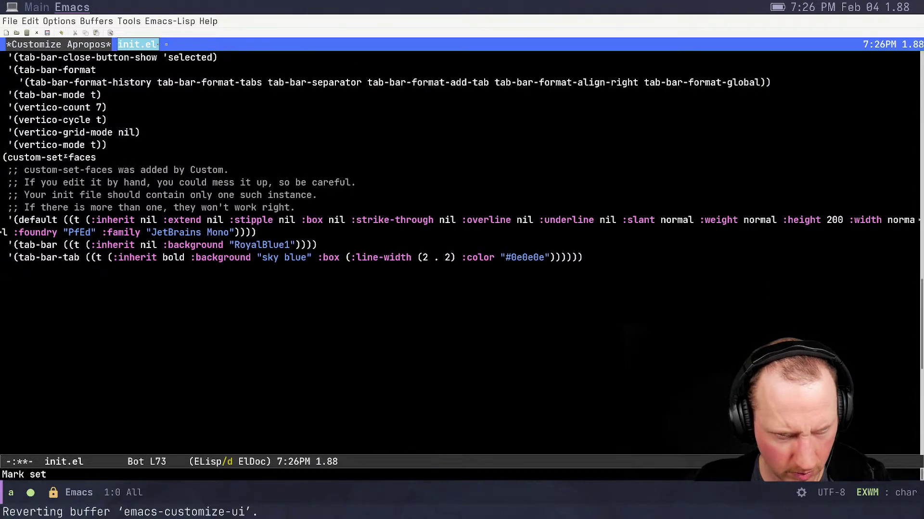
{"action": "key", "text": "ctrl+y"}
Examine the pasted content throughout init.el, from the earlier custom-set-variables form to the end of the file
{"action": "key", "text": "alt+v"}
{"action": "key", "text": "alt+v"}
{"action": "key", "text": "alt+v"}
{"action": "key", "text": "alt+v"}
{"action": "key", "text": "alt+v"}
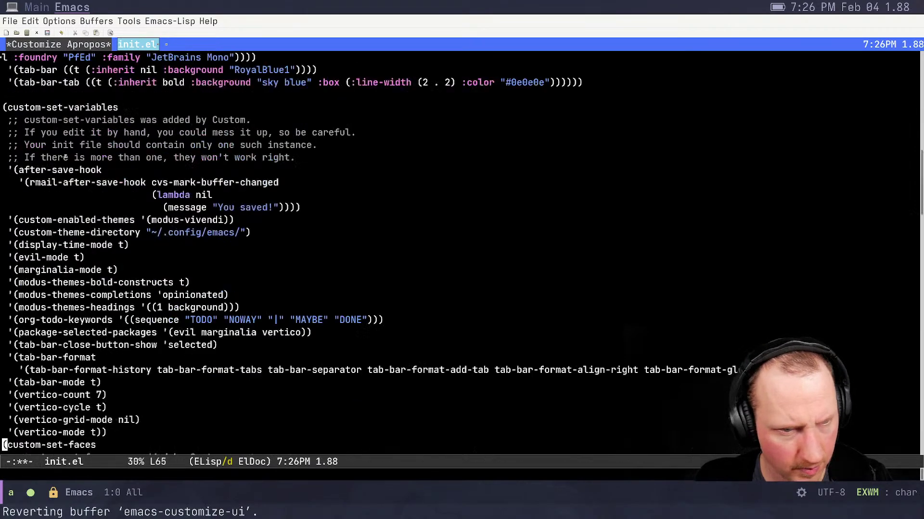
{"action": "key", "text": "ctrl+v"}
{"action": "key", "text": "ctrl+v"}
{"action": "key", "text": "ctrl+v"}
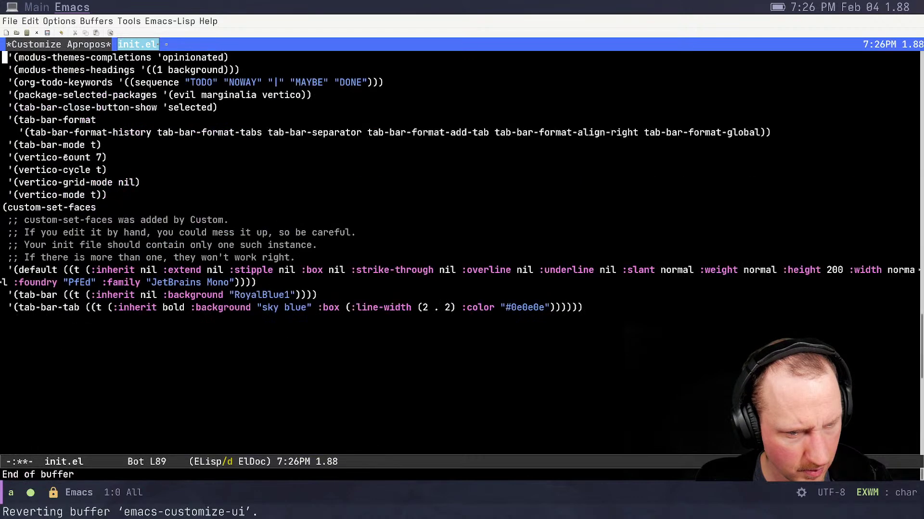
{"action": "key", "text": "ctrl+alt+e"}
{"action": "key", "text": "ctrl+v"}
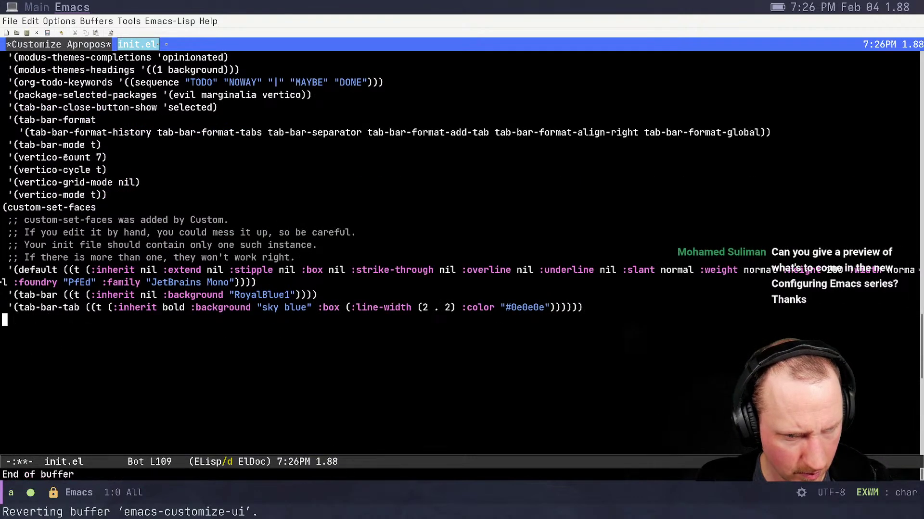
Look through the available commands starting with "kill", including the kill-ring ones, without running any
{"action": "key", "text": "alt+x"}
{"action": "type", "text": "kill"}
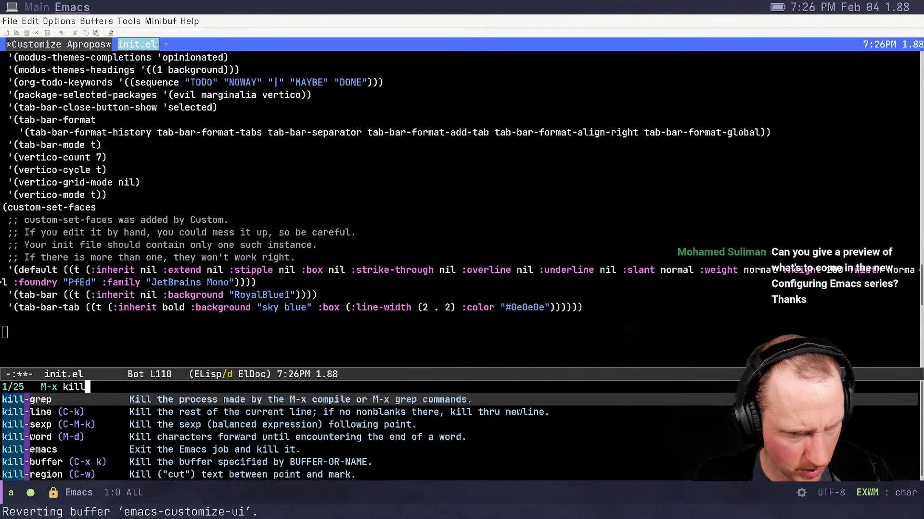
{"action": "type", "text": " re"}
{"action": "key", "text": "BackSpace"}
{"action": "key", "text": "BackSpace"}
{"action": "key", "text": "BackSpace"}
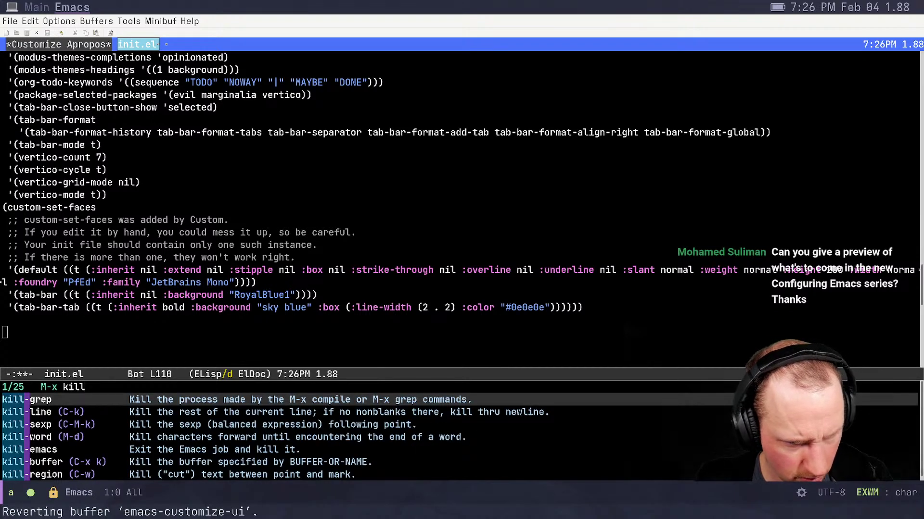
{"action": "key", "text": "Down"}
{"action": "key", "text": "Down"}
{"action": "key", "text": "Down"}
{"action": "key", "text": "Down"}
{"action": "key", "text": "Down"}
{"action": "key", "text": "Down"}
{"action": "key", "text": "Down"}
{"action": "key", "text": "Down"}
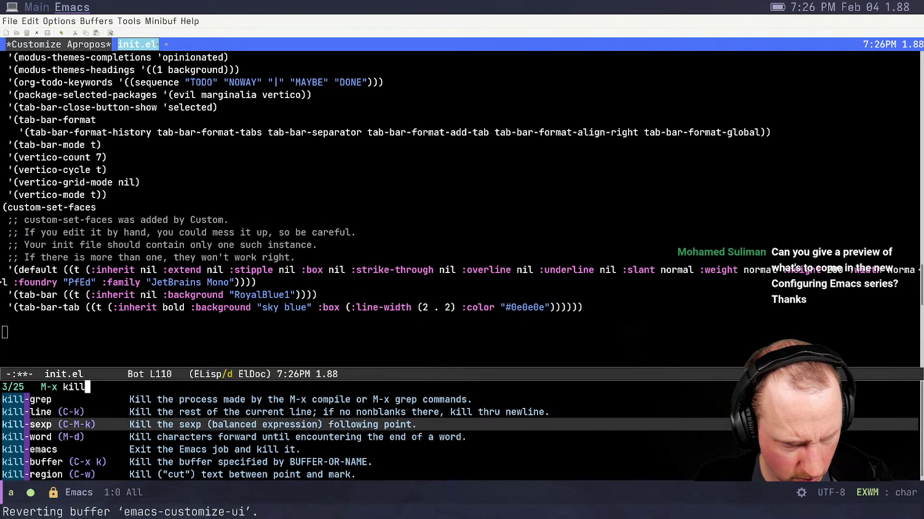
{"action": "key", "text": "Down"}
{"action": "key", "text": "Down"}
{"action": "key", "text": "Down"}
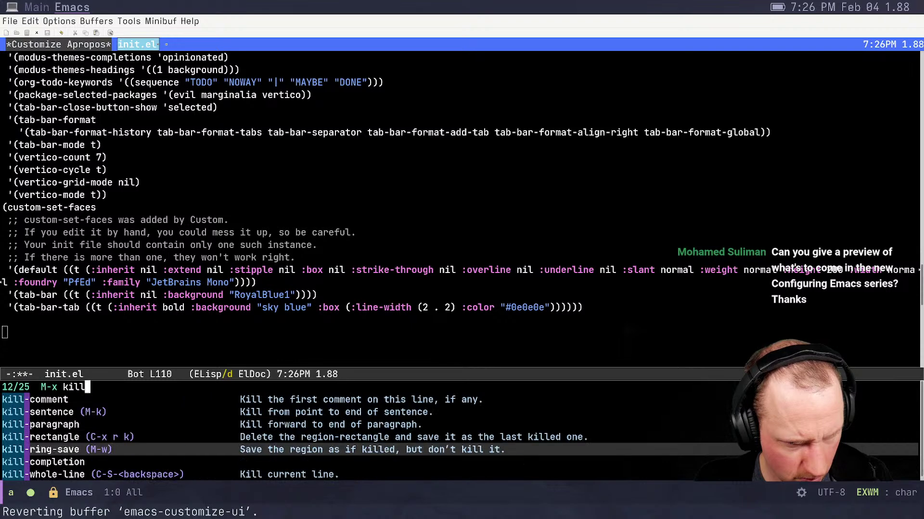
{"action": "key", "text": "Down"}
{"action": "key", "text": "Down"}
{"action": "key", "text": "Down"}
{"action": "key", "text": "Up"}
{"action": "key", "text": "Up"}
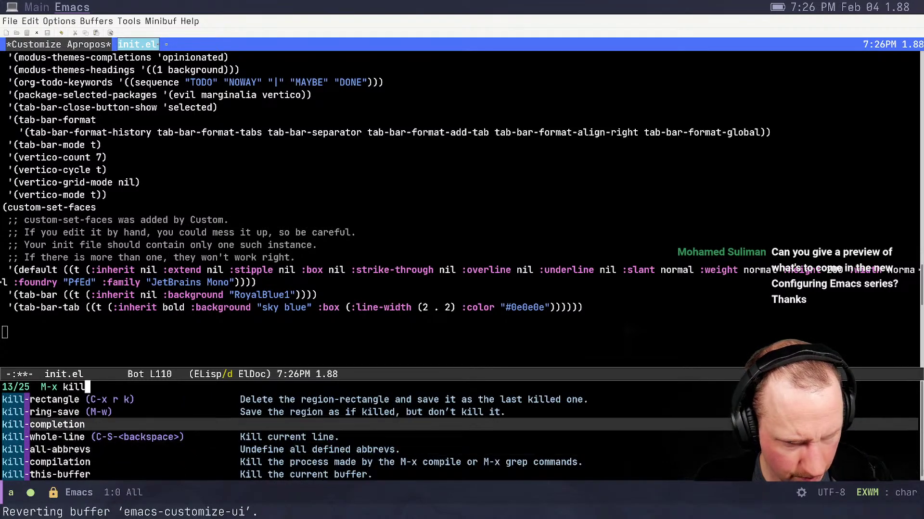
{"action": "key", "text": "Return"}
{"action": "key", "text": "Escape"}
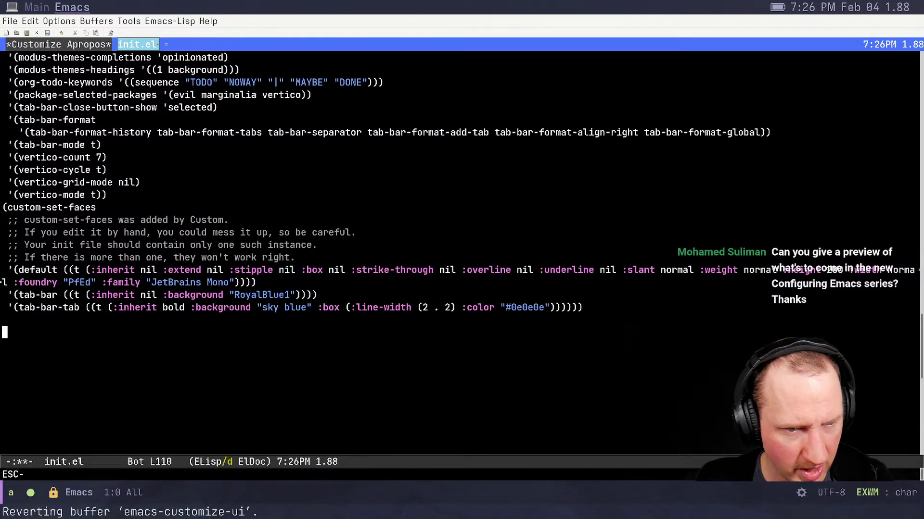
Try undoing and redoing the recent edits at the end of init.el
{"action": "key", "text": "slash"}
{"action": "key", "text": "ctrl+slash"}
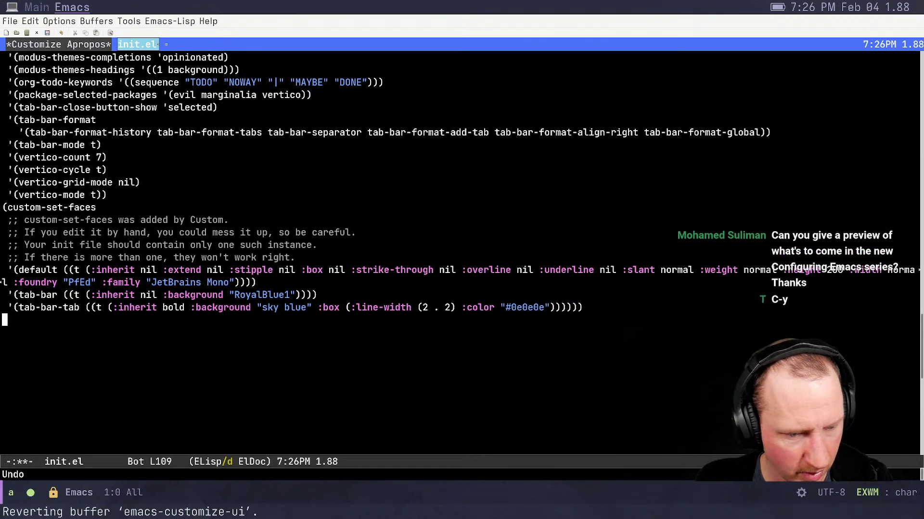
{"action": "key", "text": "ctrl+slash"}
{"action": "key", "text": "ctrl+question"}
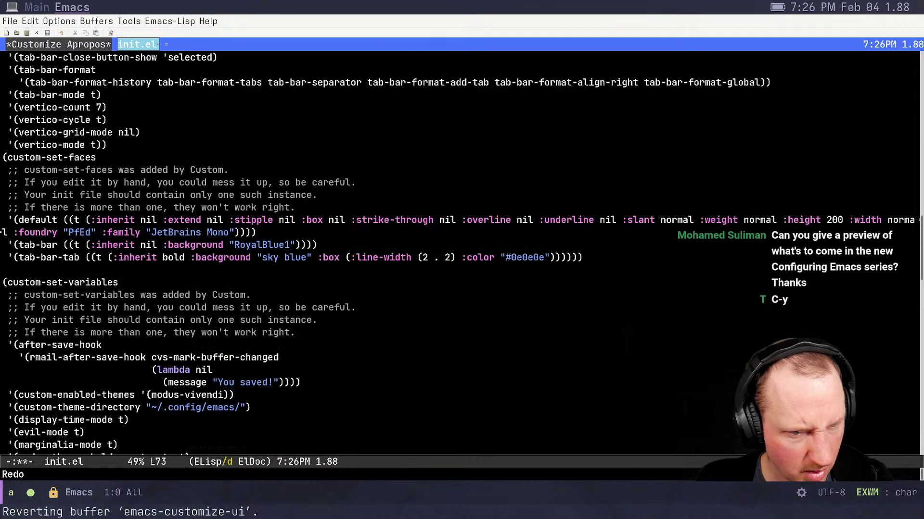
{"action": "key", "text": "ctrl+slash"}
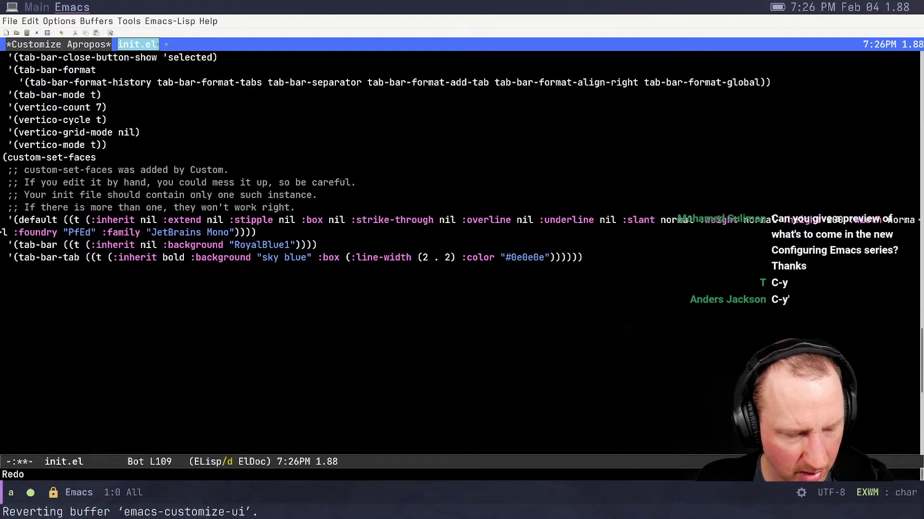
Examine init.el from its first custom-set-variables form to the end for repeated custom forms
{"action": "scroll", "coordinate": [64, 214], "scroll_direction": "up", "scroll_amount": 7}
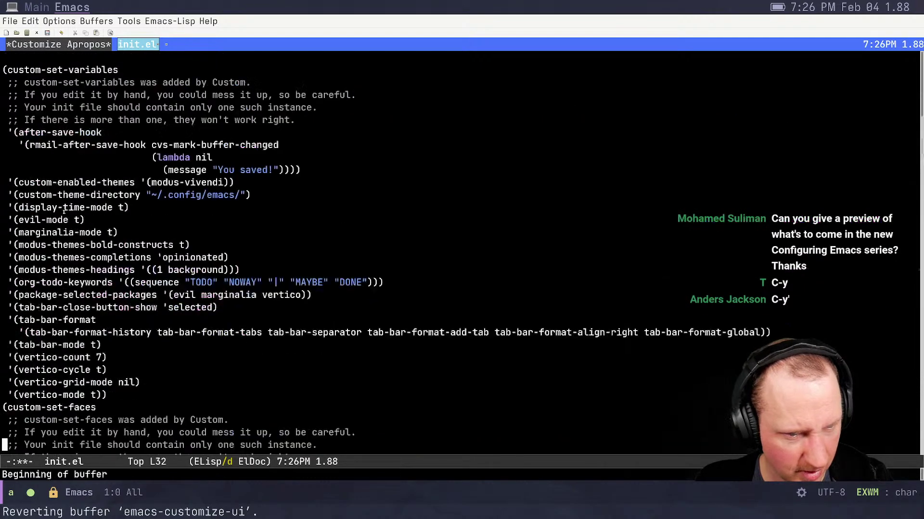
{"action": "left_click", "coordinate": [44, 64]}
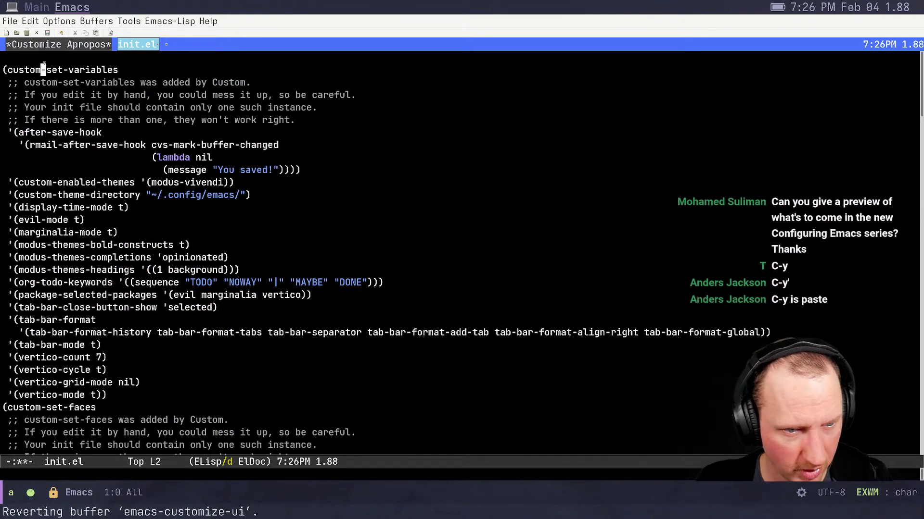
{"action": "key", "text": "Down"}
{"action": "key", "text": "Down"}
{"action": "key", "text": "Down"}
{"action": "key", "text": "Down"}
{"action": "key", "text": "Down"}
{"action": "key", "text": "Down"}
{"action": "key", "text": "Down"}
{"action": "key", "text": "Down"}
{"action": "key", "text": "Down"}
{"action": "key", "text": "Down"}
{"action": "key", "text": "Down"}
{"action": "key", "text": "Down"}
{"action": "key", "text": "Down"}
{"action": "key", "text": "Down"}
{"action": "key", "text": "Down"}
{"action": "key", "text": "Down"}
{"action": "key", "text": "Down"}
{"action": "key", "text": "Down"}
{"action": "key", "text": "Down"}
{"action": "key", "text": "Down"}
{"action": "key", "text": "Down"}
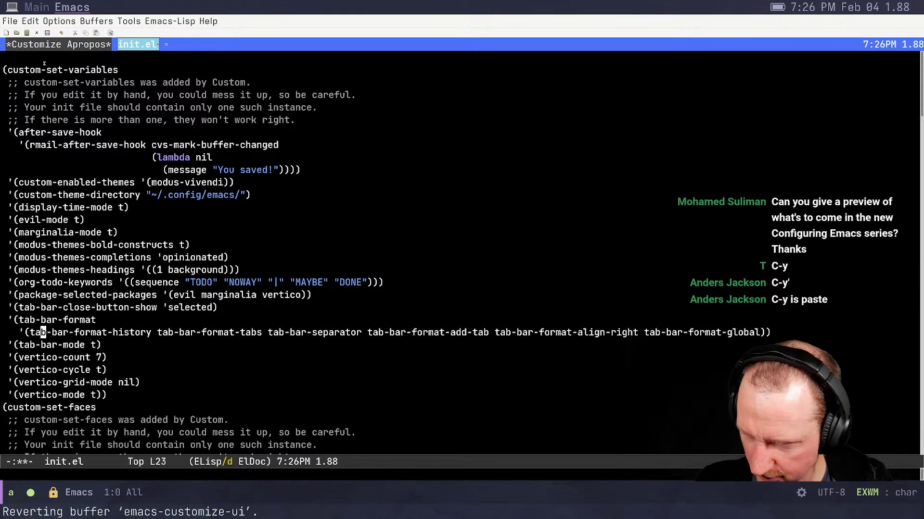
{"action": "key", "text": "Down"}
{"action": "key", "text": "Down"}
{"action": "key", "text": "Down"}
{"action": "key", "text": "Down"}
{"action": "key", "text": "Down"}
{"action": "key", "text": "Down"}
{"action": "key", "text": "Down"}
{"action": "key", "text": "Down"}
{"action": "key", "text": "Down"}
{"action": "key", "text": "Down"}
{"action": "key", "text": "Down"}
{"action": "key", "text": "Down"}
{"action": "key", "text": "Down"}
{"action": "key", "text": "Down"}
{"action": "key", "text": "Down"}
{"action": "key", "text": "Down"}
{"action": "key", "text": "Down"}
{"action": "key", "text": "Down"}
{"action": "key", "text": "Down"}
{"action": "key", "text": "Down"}
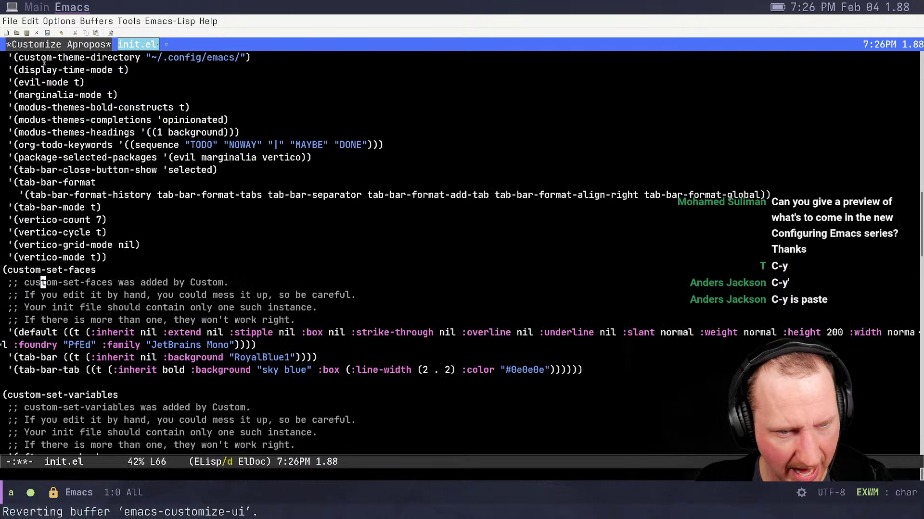
{"action": "key", "text": "Down"}
{"action": "key", "text": "Down"}
{"action": "key", "text": "Down"}
{"action": "key", "text": "Down"}
{"action": "key", "text": "Down"}
{"action": "key", "text": "Down"}
{"action": "key", "text": "Down"}
{"action": "key", "text": "Down"}
{"action": "key", "text": "Down"}
{"action": "key", "text": "Down"}
{"action": "key", "text": "Down"}
{"action": "key", "text": "Down"}
{"action": "key", "text": "Down"}
{"action": "key", "text": "Down"}
{"action": "key", "text": "Down"}
{"action": "key", "text": "Down"}
{"action": "key", "text": "Down"}
{"action": "key", "text": "Down"}
{"action": "key", "text": "Down"}
{"action": "key", "text": "Down"}
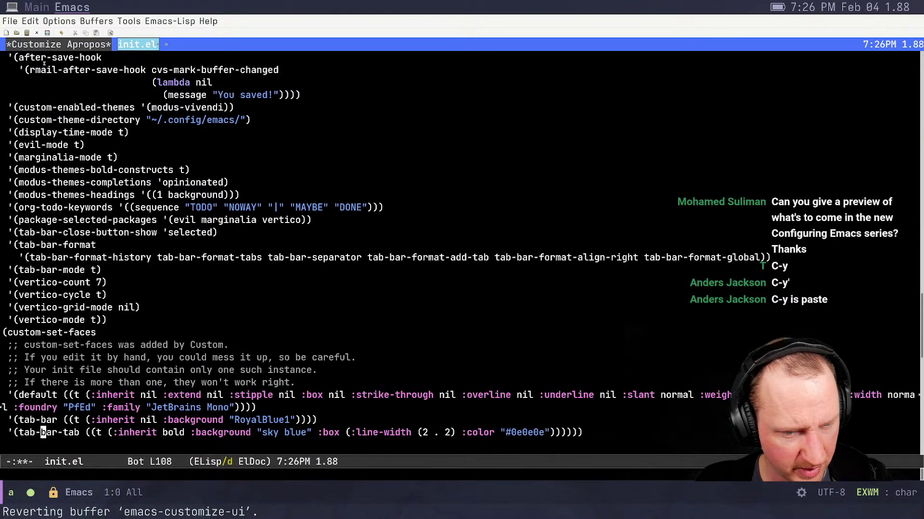
Cut the duplicate custom-set-variables and custom-set-faces forms that follow the first custom-set-faces form in init.el
{"action": "scroll", "coordinate": [44, 63], "scroll_direction": "up", "scroll_amount": 5}
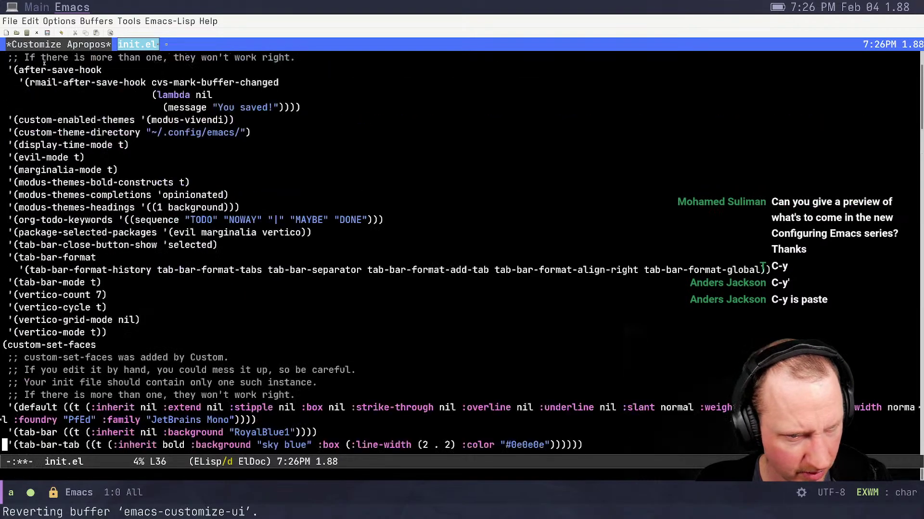
{"action": "scroll", "coordinate": [44, 63], "scroll_direction": "down", "scroll_amount": 3}
{"action": "key", "text": "Down"}
{"action": "key", "text": "Down"}
{"action": "key", "text": "Down"}
{"action": "key", "text": "Down"}
{"action": "key", "text": "Down"}
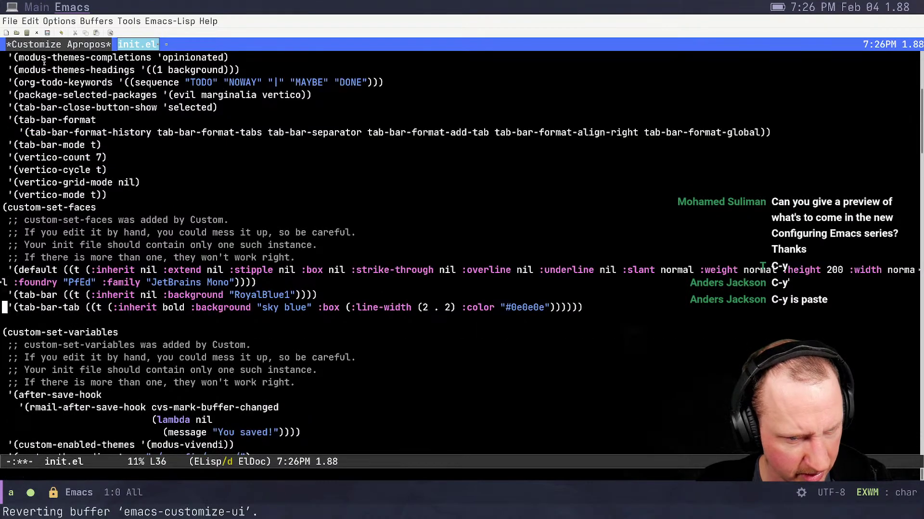
{"action": "key", "text": "ctrl+space"}
{"action": "key", "text": "Down"}
{"action": "key", "text": "Down"}
{"action": "key", "text": "Down"}
{"action": "key", "text": "Down"}
{"action": "key", "text": "Down"}
{"action": "key", "text": "Down"}
{"action": "key", "text": "Down"}
{"action": "key", "text": "Down"}
{"action": "key", "text": "Down"}
{"action": "key", "text": "Down"}
{"action": "key", "text": "Down"}
{"action": "key", "text": "Down"}
{"action": "key", "text": "Down"}
{"action": "key", "text": "Down"}
{"action": "key", "text": "Down"}
{"action": "key", "text": "Down"}
{"action": "key", "text": "Down"}
{"action": "key", "text": "Down"}
{"action": "key", "text": "Down"}
{"action": "key", "text": "Down"}
{"action": "key", "text": "Down"}
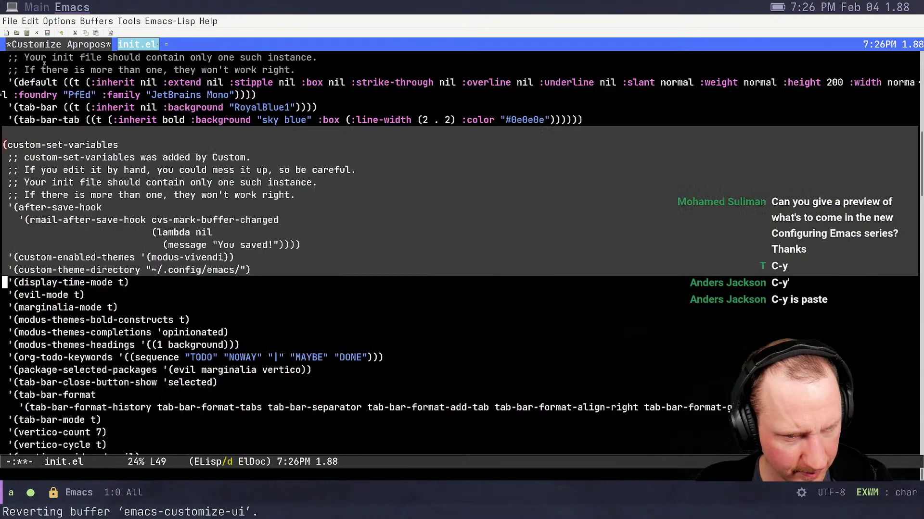
{"action": "key", "text": "Down"}
{"action": "key", "text": "Down"}
{"action": "key", "text": "Down"}
{"action": "key", "text": "Down"}
{"action": "key", "text": "Down"}
{"action": "key", "text": "Down"}
{"action": "key", "text": "Down"}
{"action": "key", "text": "Down"}
{"action": "key", "text": "Down"}
{"action": "key", "text": "Down"}
{"action": "key", "text": "Down"}
{"action": "key", "text": "Down"}
{"action": "key", "text": "Down"}
{"action": "key", "text": "Down"}
{"action": "key", "text": "Down"}
{"action": "key", "text": "Down"}
{"action": "key", "text": "Down"}
{"action": "key", "text": "Down"}
{"action": "key", "text": "Down"}
{"action": "key", "text": "Down"}
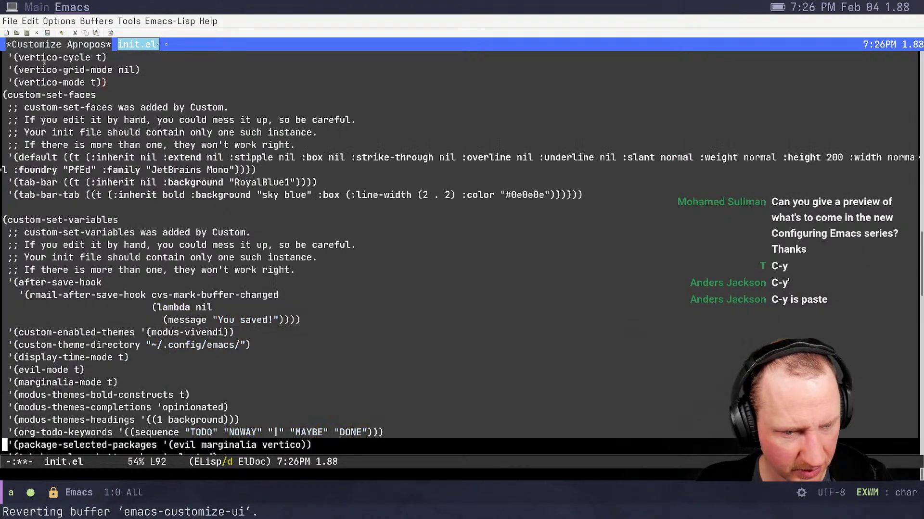
{"action": "key", "text": "ctrl+w"}
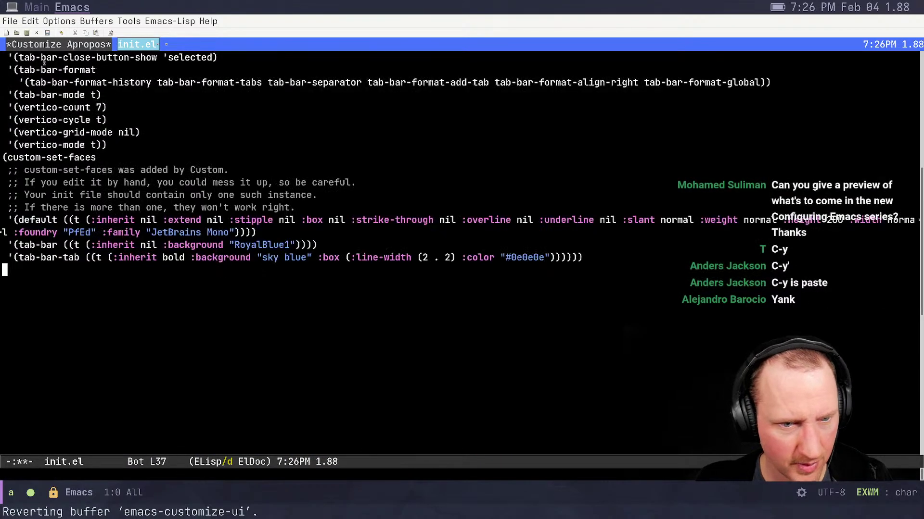
Add (message "Config is loaded!") after the custom-set-faces form at the end of init.el and save the file
{"action": "key", "text": "Return"}
{"action": "key", "text": "Return"}
{"action": "type", "text": "(message \"Fond"}
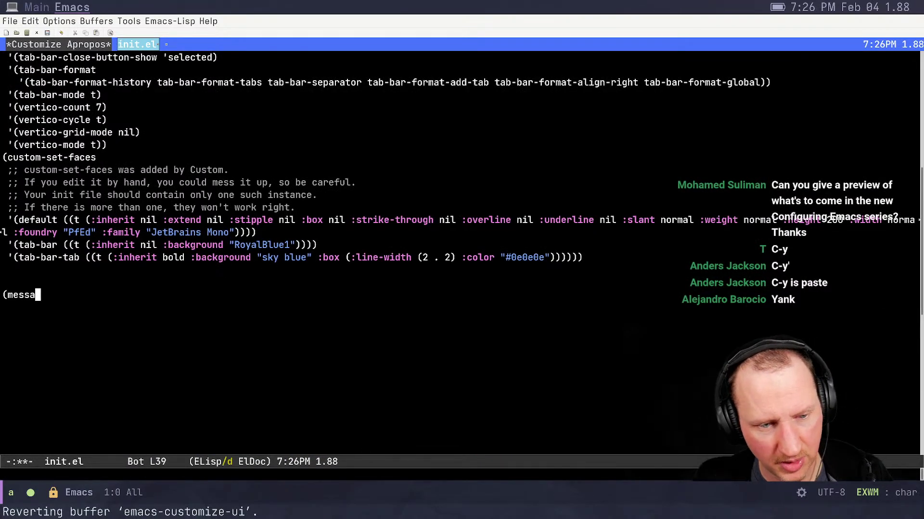
{"action": "key", "text": "BackSpace"}
{"action": "key", "text": "BackSpace"}
{"action": "key", "text": "BackSpace"}
{"action": "key", "text": "BackSpace"}
{"action": "type", "text": "Conf"}
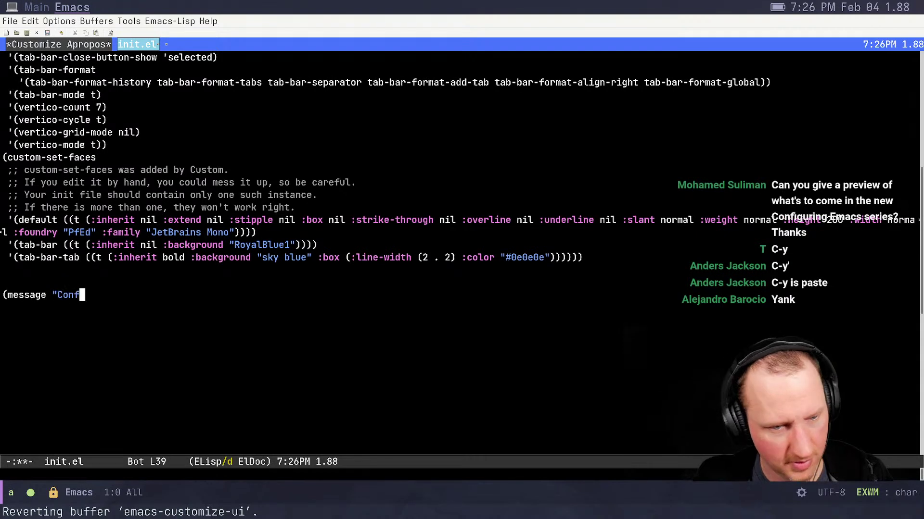
{"action": "type", "text": "ig is loaded!\")"}
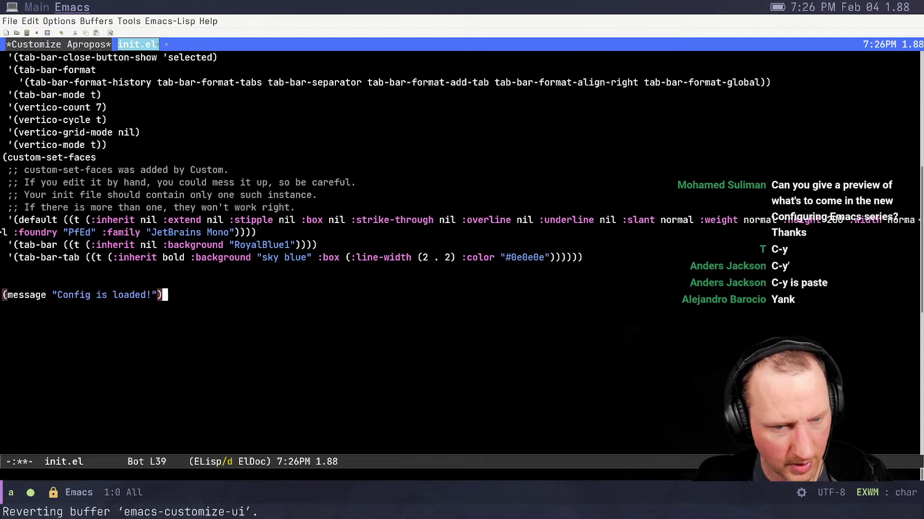
{"action": "key", "text": "ctrl+x"}
{"action": "key", "text": "ctrl+s"}
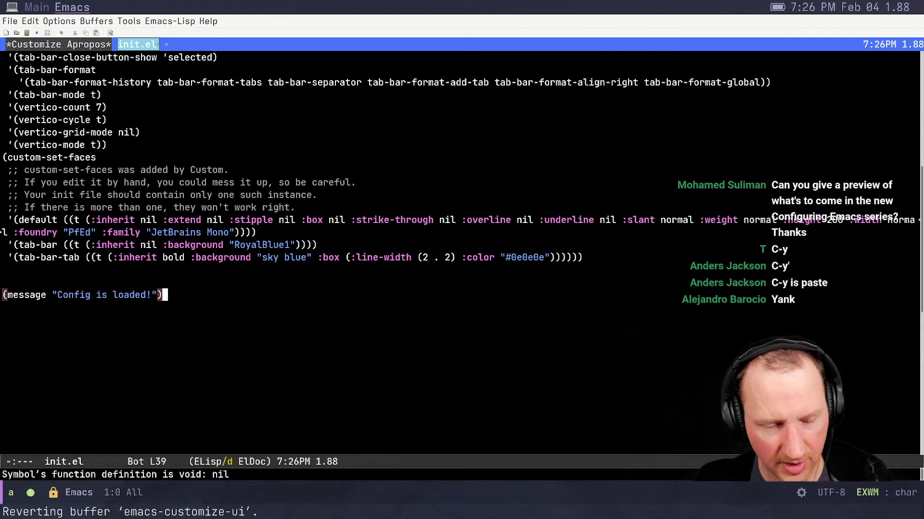
Open the customize interface, enter the Editing group and search its settings for "tab width"
{"action": "scroll", "coordinate": [462, 250], "scroll_direction": "up", "scroll_amount": 4}
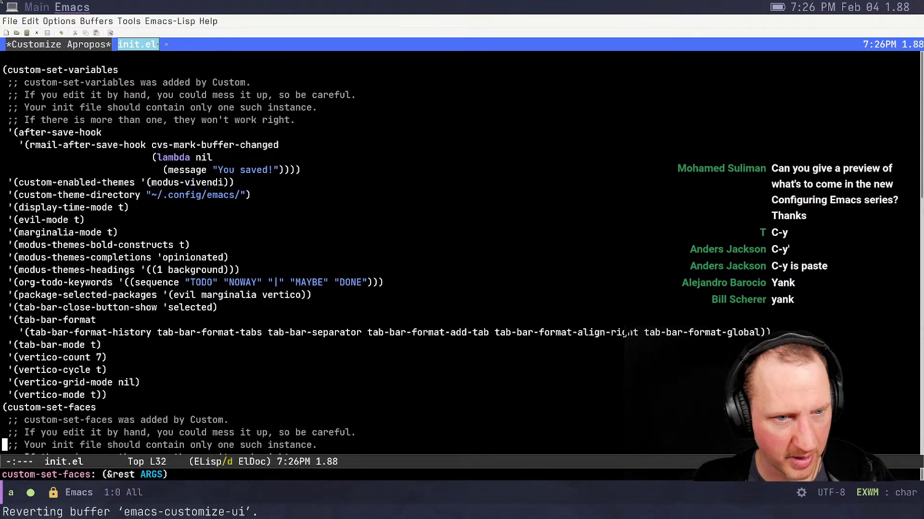
{"action": "key", "text": "alt+x"}
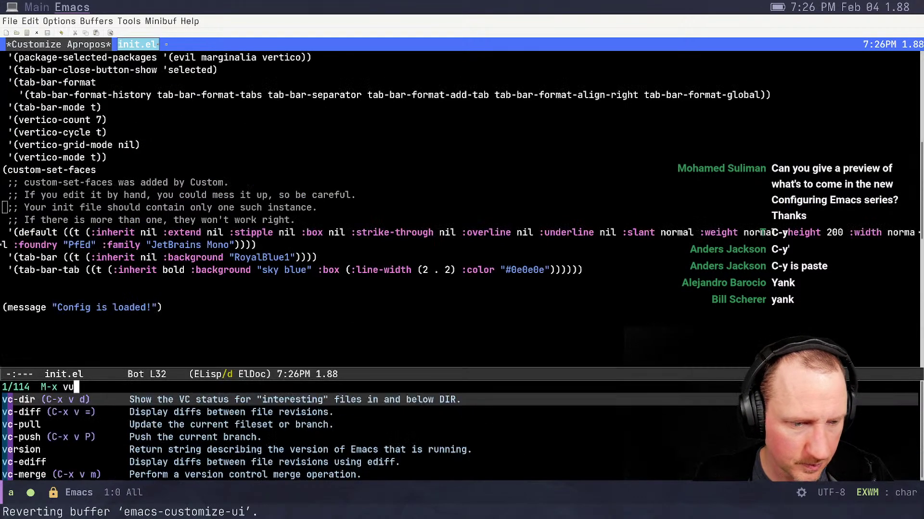
{"action": "type", "text": "cust"}
{"action": "key", "text": "Return"}
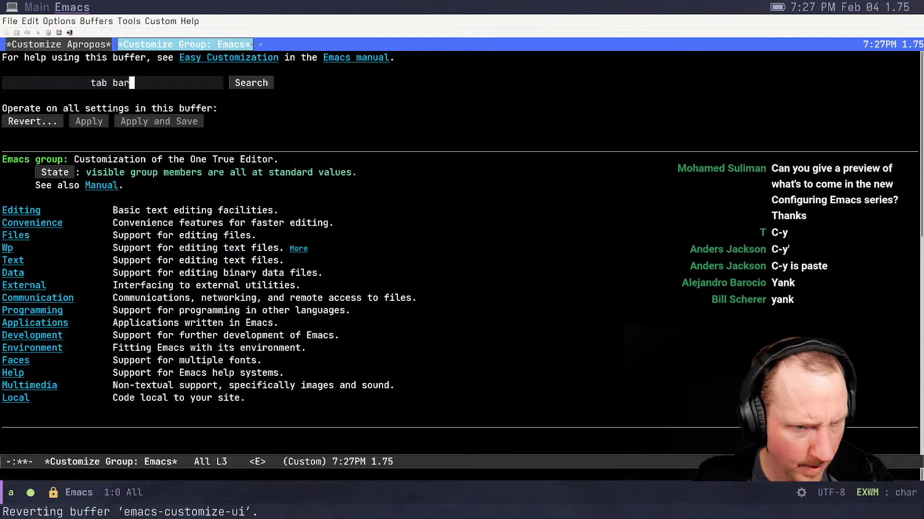
{"action": "left_click", "coordinate": [21, 212]}
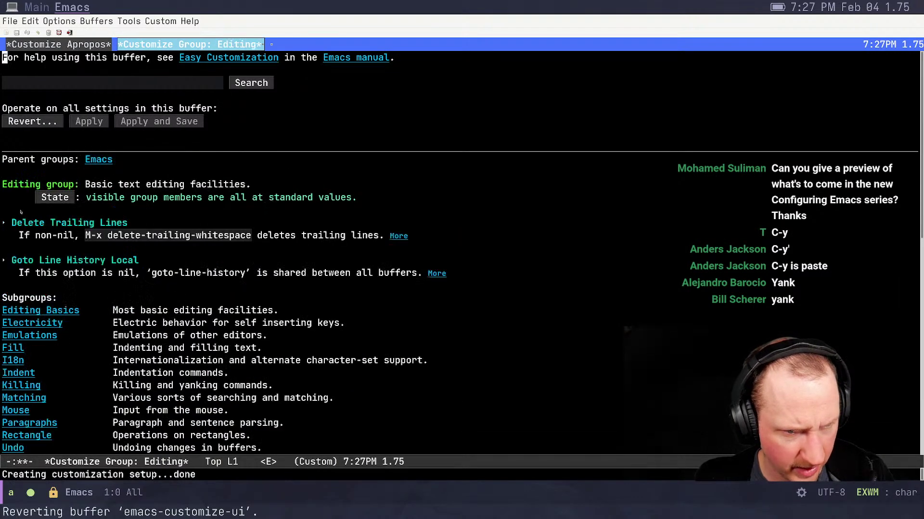
{"action": "left_click", "coordinate": [52, 83]}
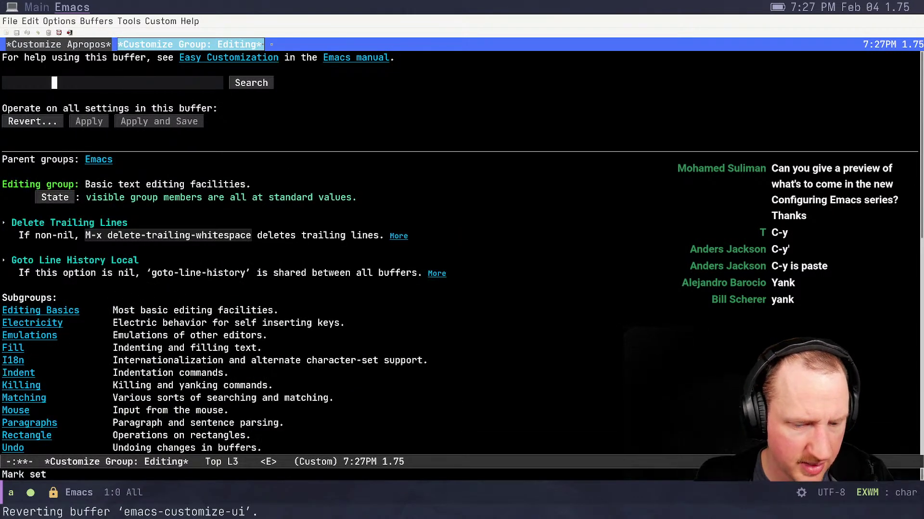
{"action": "type", "text": "tab width"}
{"action": "key", "text": "Return"}
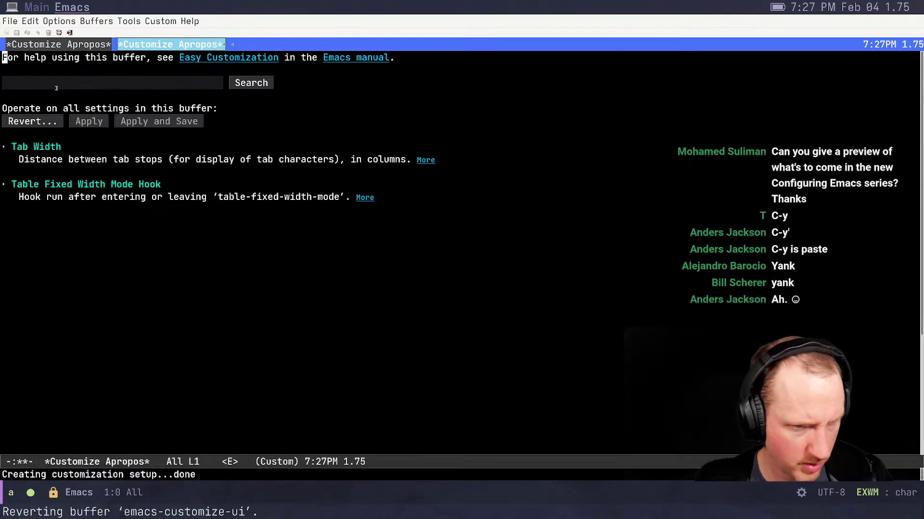
Set the Tab Width option to 2 and save the customization for future sessions
{"action": "left_click", "coordinate": [5, 148]}
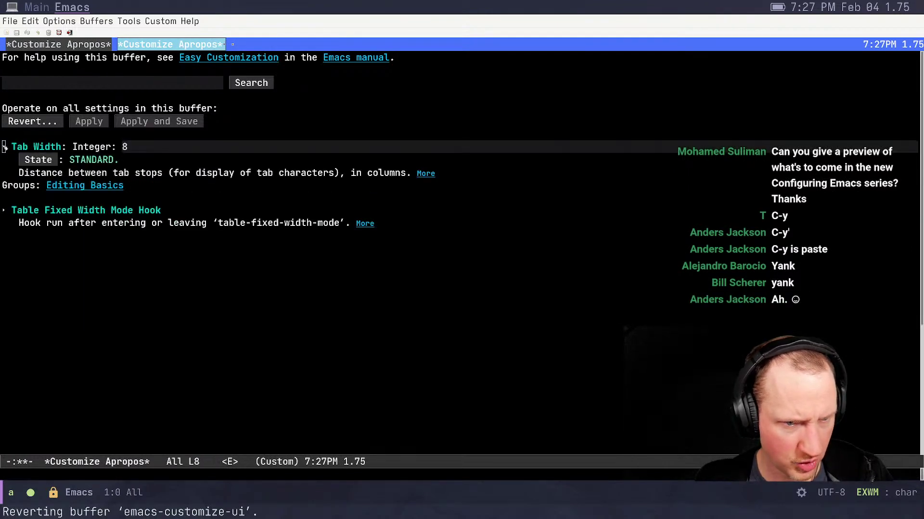
{"action": "left_click", "coordinate": [142, 148]}
{"action": "key", "text": "BackSpace"}
{"action": "type", "text": "2"}
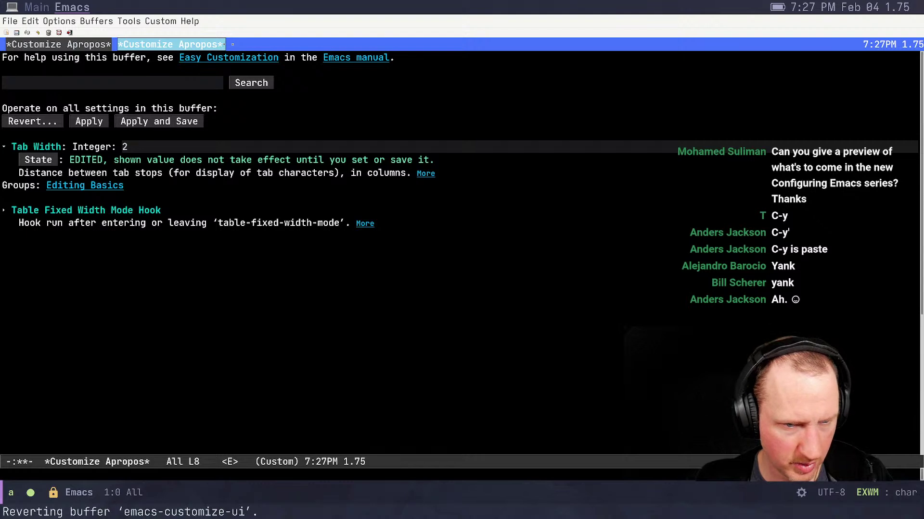
{"action": "key", "text": "ctrl+x"}
{"action": "key", "text": "ctrl+s"}
{"action": "type", "text": "yes or no) yes"}
{"action": "key", "text": "Return"}
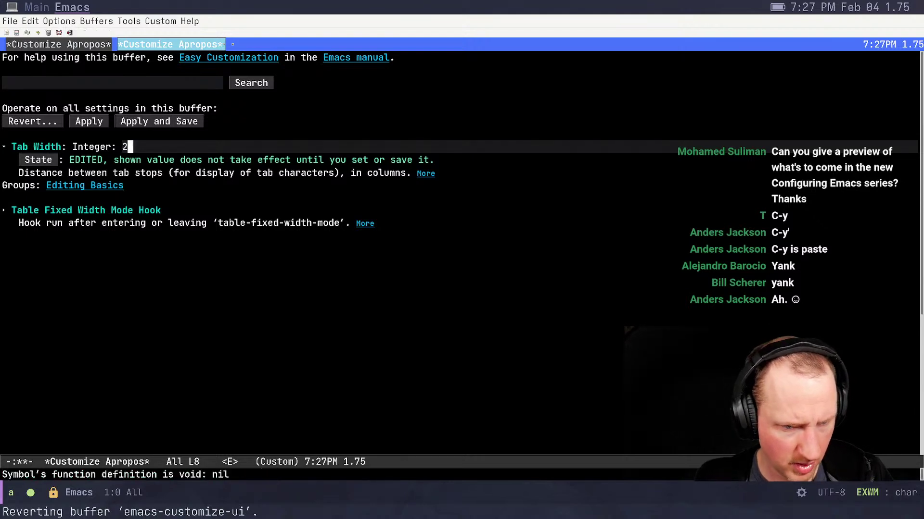
Switch to init.el and check the tab-width entry inside the custom-set-variables form
{"action": "key", "text": "ctrl+x"}
{"action": "key", "text": "b"}
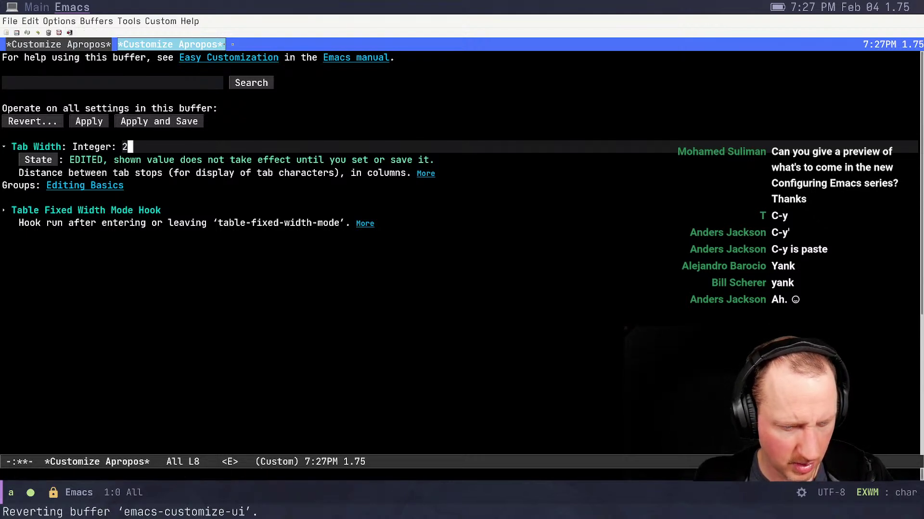
{"action": "key", "text": "Down"}
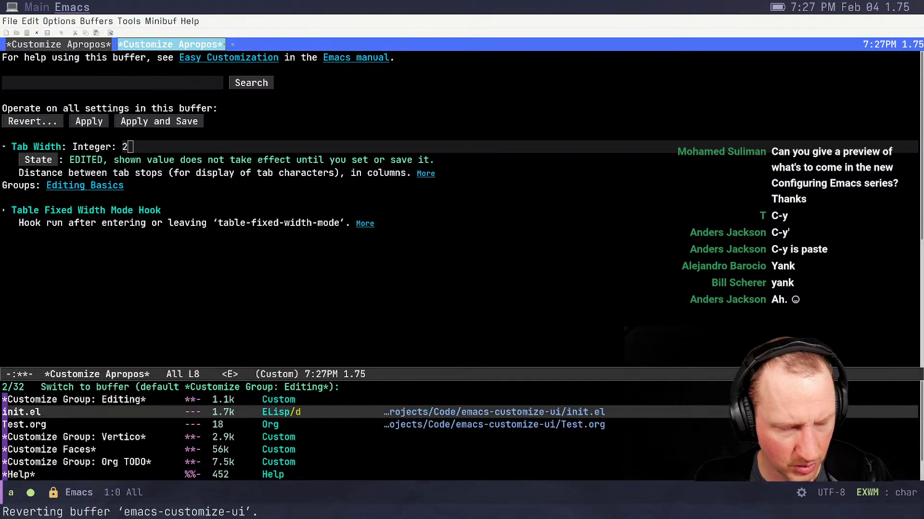
{"action": "key", "text": "Return"}
{"action": "scroll", "coordinate": [462, 250], "scroll_direction": "up", "scroll_amount": 2}
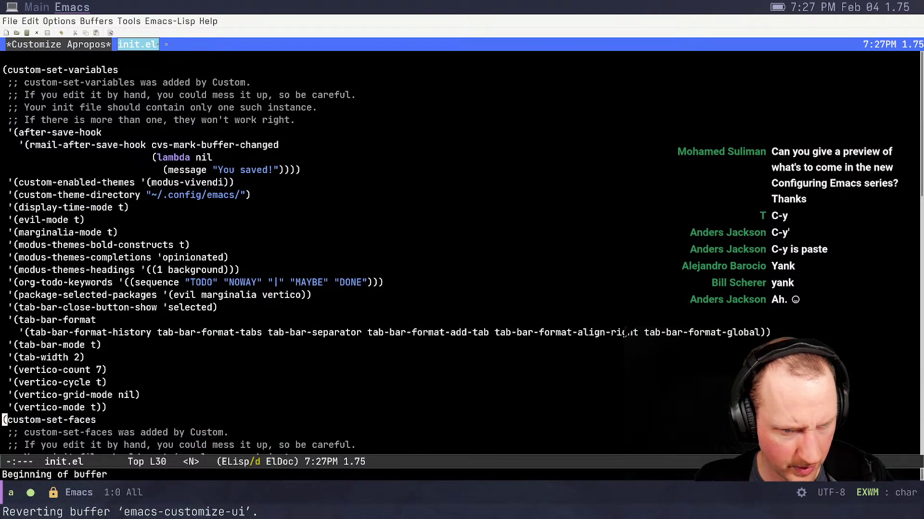
{"action": "key", "text": "j"}
{"action": "key", "text": "k"}
{"action": "key", "text": "k"}
{"action": "key", "text": "k"}
{"action": "key", "text": "k"}
{"action": "key", "text": "k"}
{"action": "key", "text": "k"}
{"action": "key", "text": "k"}
{"action": "key", "text": "k"}
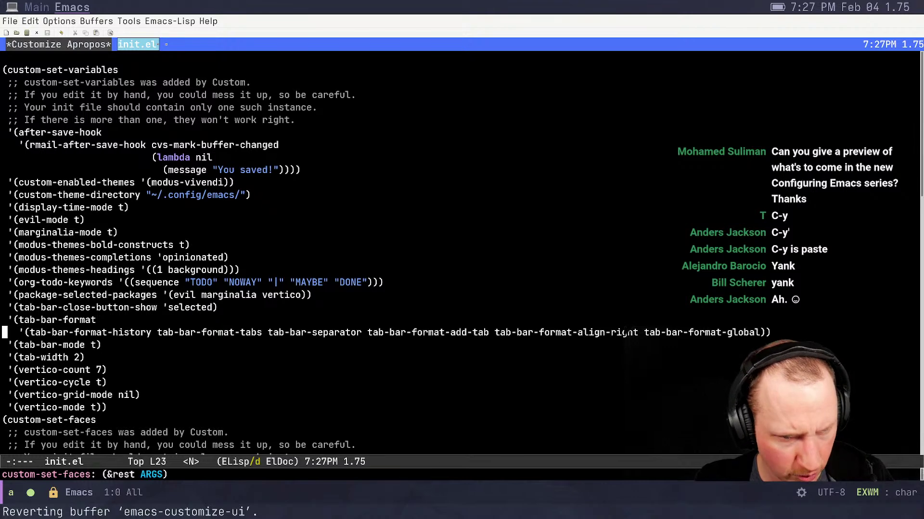
Compare the custom-set-variables and custom-set-faces forms in init.el with the hand-written message form at the end of the file
{"action": "key", "text": "ctrl+f"}
{"action": "key", "text": "ctrl+f"}
{"action": "key", "text": "j"}
{"action": "key", "text": "j"}
{"action": "key", "text": "j"}
{"action": "key", "text": "j"}
{"action": "key", "text": "j"}
{"action": "key", "text": "j"}
{"action": "key", "text": "j"}
{"action": "key", "text": "j"}
{"action": "key", "text": "j"}
{"action": "key", "text": "j"}
{"action": "key", "text": "j"}
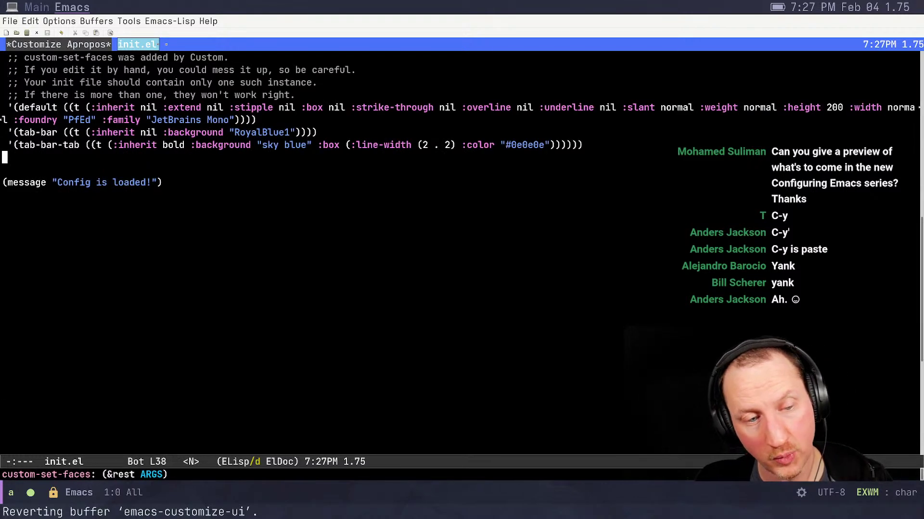
{"action": "key", "text": "ctrl+b"}
{"action": "key", "text": "ctrl+b"}
{"action": "key", "text": "k"}
{"action": "key", "text": "k"}
{"action": "key", "text": "k"}
{"action": "key", "text": "k"}
{"action": "key", "text": "k"}
{"action": "key", "text": "k"}
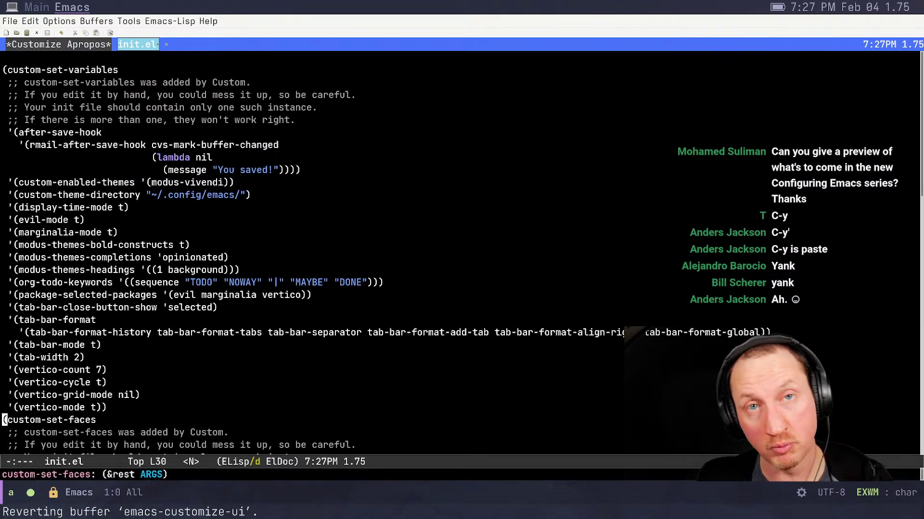
{"action": "key", "text": "k"}
{"action": "key", "text": "k"}
{"action": "key", "text": "k"}
{"action": "key", "text": "k"}
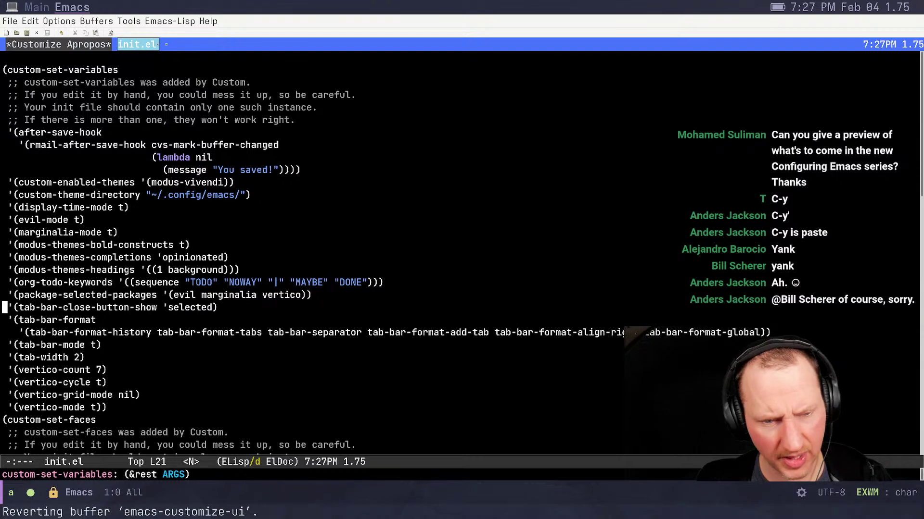
{"action": "key", "text": "j"}
{"action": "key", "text": "j"}
{"action": "key", "text": "j"}
{"action": "key", "text": "j"}
{"action": "key", "text": "j"}
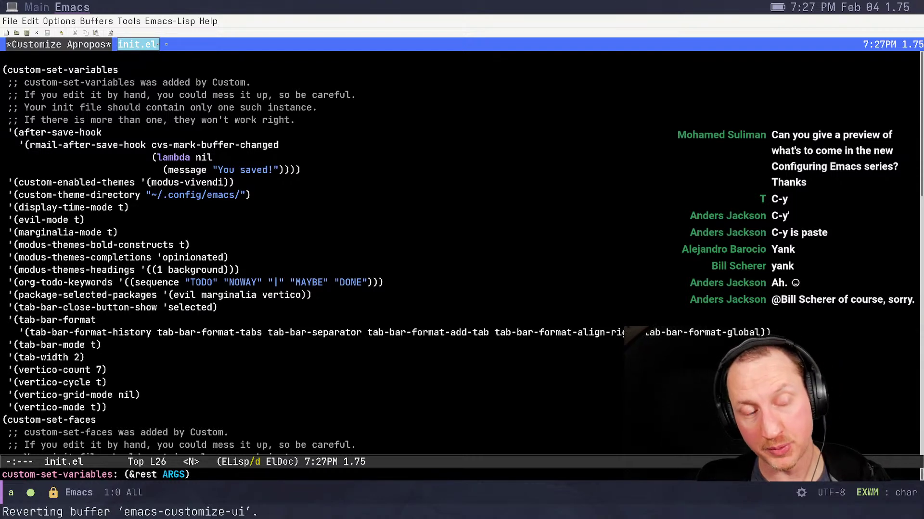
{"action": "key", "text": "j"}
{"action": "key", "text": "j"}
{"action": "key", "text": "j"}
{"action": "key", "text": "j"}
{"action": "key", "text": "j"}
{"action": "key", "text": "j"}
{"action": "key", "text": "j"}
{"action": "key", "text": "j"}
{"action": "key", "text": "j"}
{"action": "key", "text": "j"}
{"action": "key", "text": "j"}
{"action": "key", "text": "j"}
{"action": "key", "text": "j"}
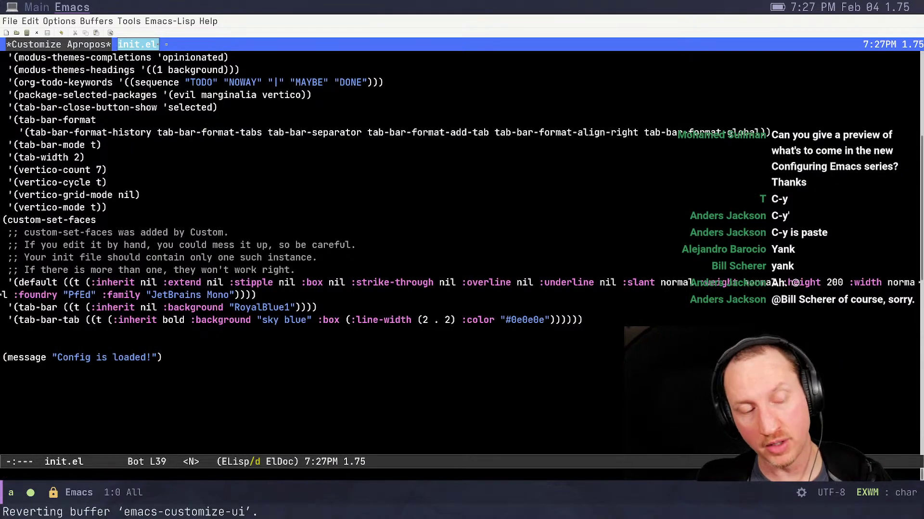
Add blank lines above the custom-set-variables form at the start of init.el and turn off evil-mode
{"action": "key", "text": "ctrl+b"}
{"action": "key", "text": "k"}
{"action": "key", "text": "k"}
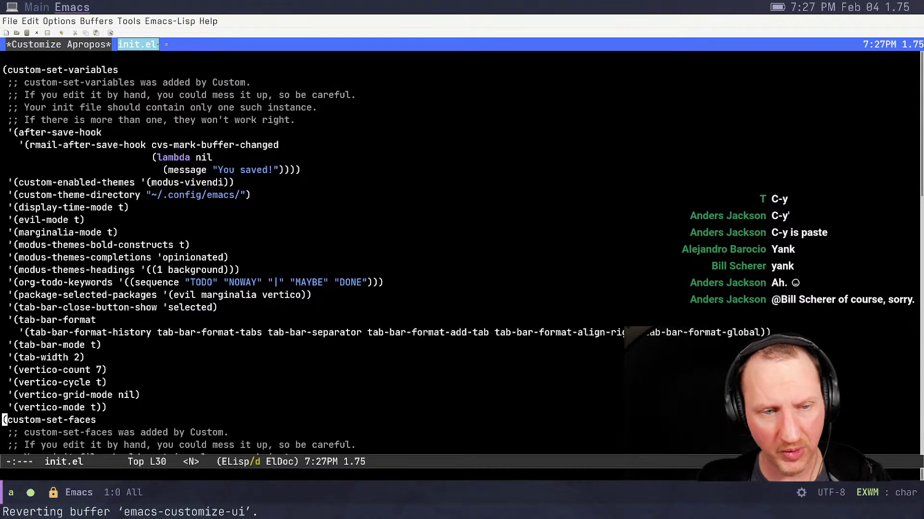
{"action": "key", "text": "k"}
{"action": "key", "text": "k"}
{"action": "key", "text": "k"}
{"action": "key", "text": "k"}
{"action": "key", "text": "k"}
{"action": "key", "text": "k"}
{"action": "key", "text": "k"}
{"action": "key", "text": "k"}
{"action": "key", "text": "k"}
{"action": "key", "text": "k"}
{"action": "key", "text": "k"}
{"action": "key", "text": "k"}
{"action": "key", "text": "k"}
{"action": "key", "text": "k"}
{"action": "key", "text": "k"}
{"action": "key", "text": "k"}
{"action": "key", "text": "k"}
{"action": "key", "text": "k"}
{"action": "key", "text": "k"}
{"action": "key", "text": "k"}
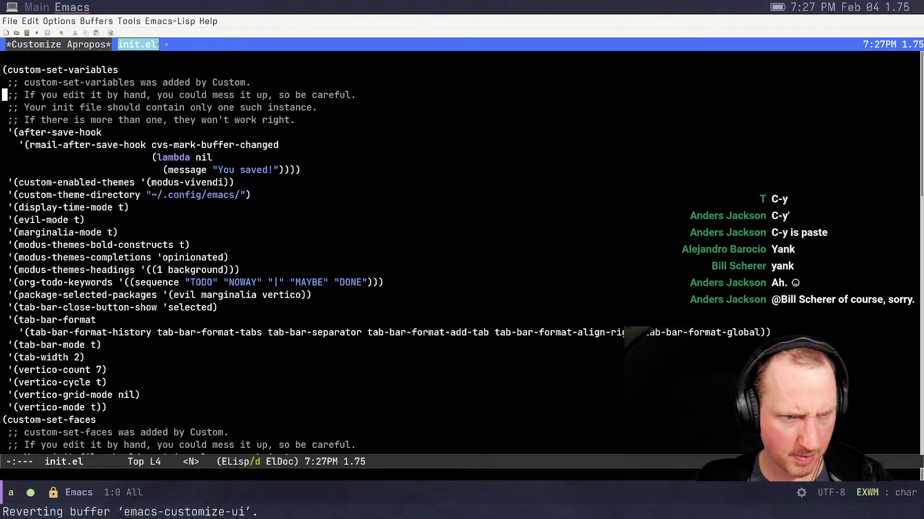
{"action": "key", "text": "o"}
{"action": "key", "text": "Escape"}
{"action": "key", "text": "p"}
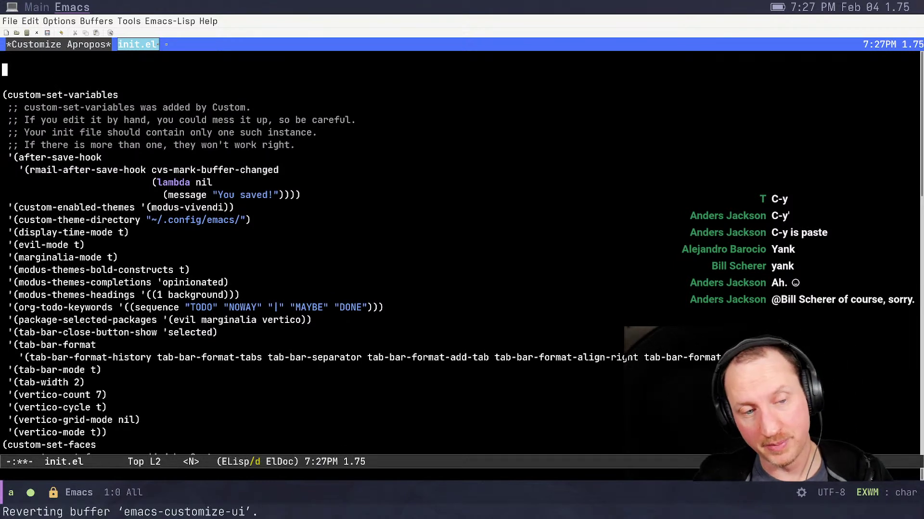
{"action": "key", "text": "parenleft"}
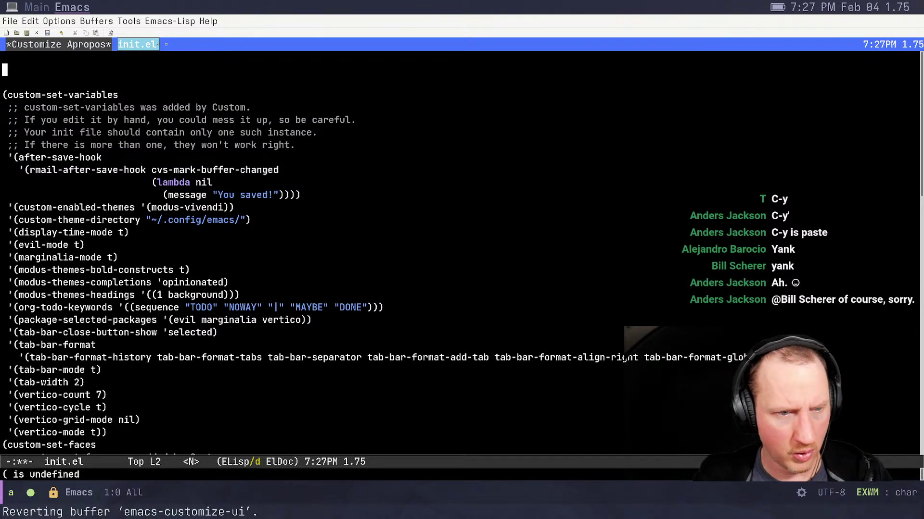
{"action": "key", "text": "alt+x"}
{"action": "key", "text": "Down"}
{"action": "key", "text": "Return"}
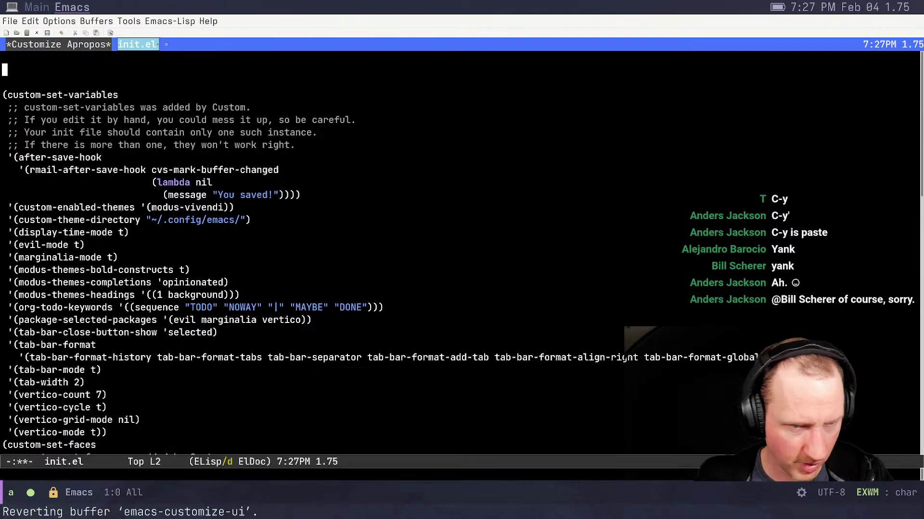
Write (setq custom-file (expand-file-name user-emacs-directory "custom.el") above the custom-set-variables form in init.el
{"action": "type", "text": "(set"}
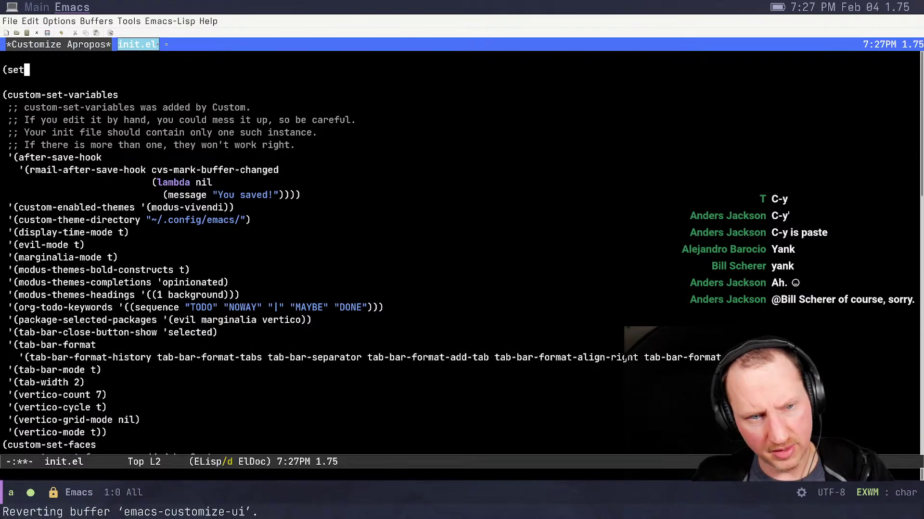
{"action": "type", "text": "q custom-file"}
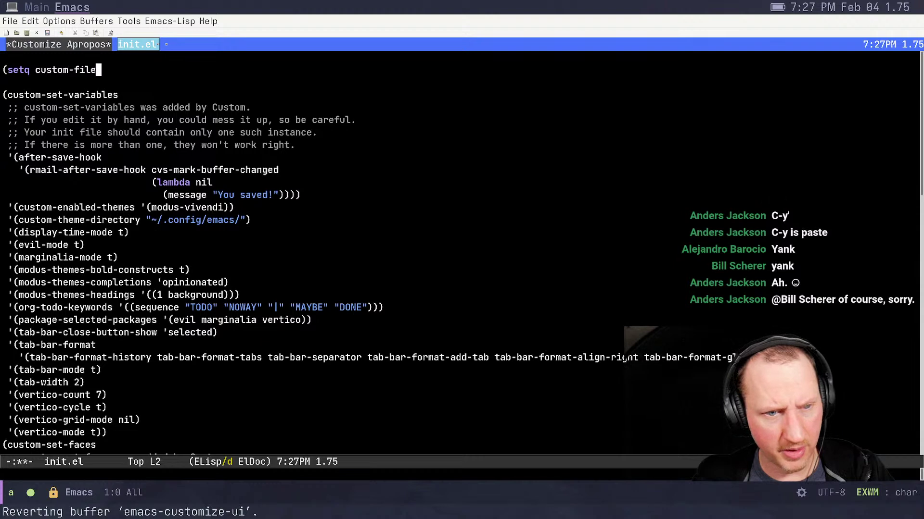
{"action": "key", "text": "alt+b"}
{"action": "key", "text": "Right"}
{"action": "key", "text": "Right"}
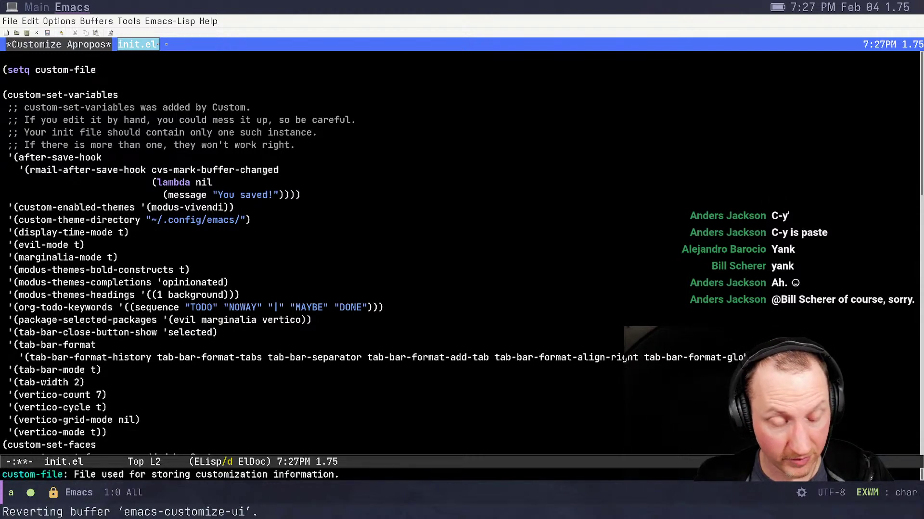
{"action": "key", "text": "Right"}
{"action": "type", "text": "\""}
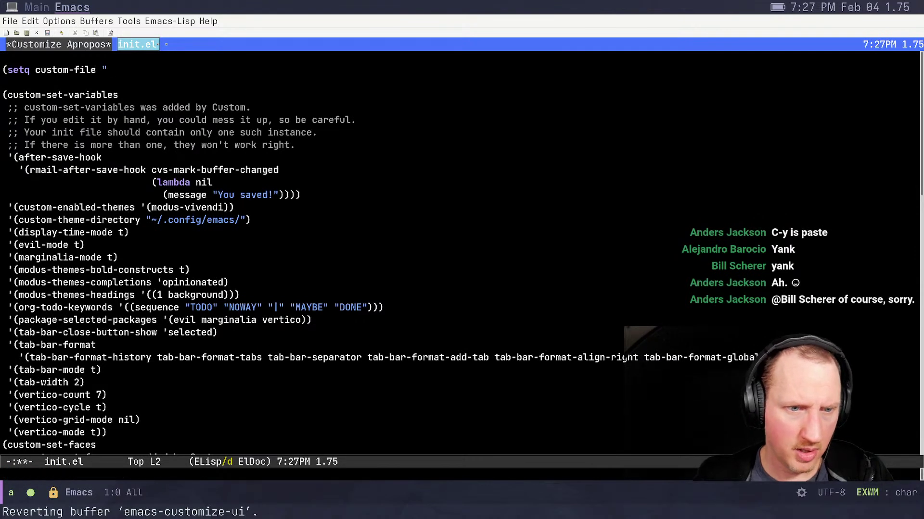
{"action": "key", "text": "BackSpace"}
{"action": "type", "text": "(exp"}
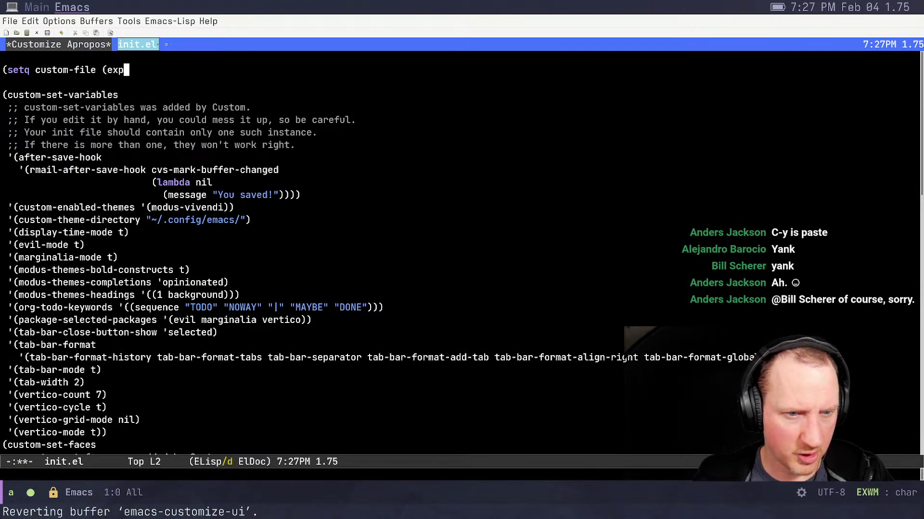
{"action": "type", "text": "and-file-name"}
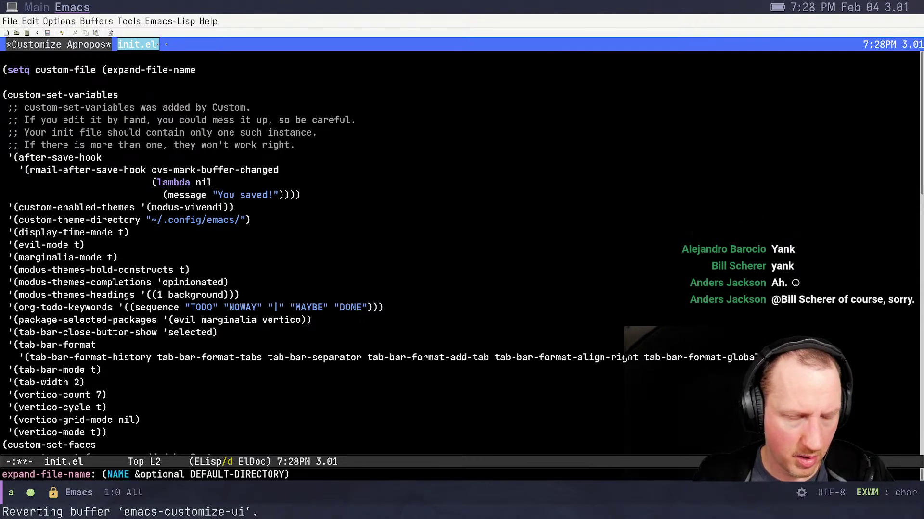
{"action": "type", "text": " user-emacs-"}
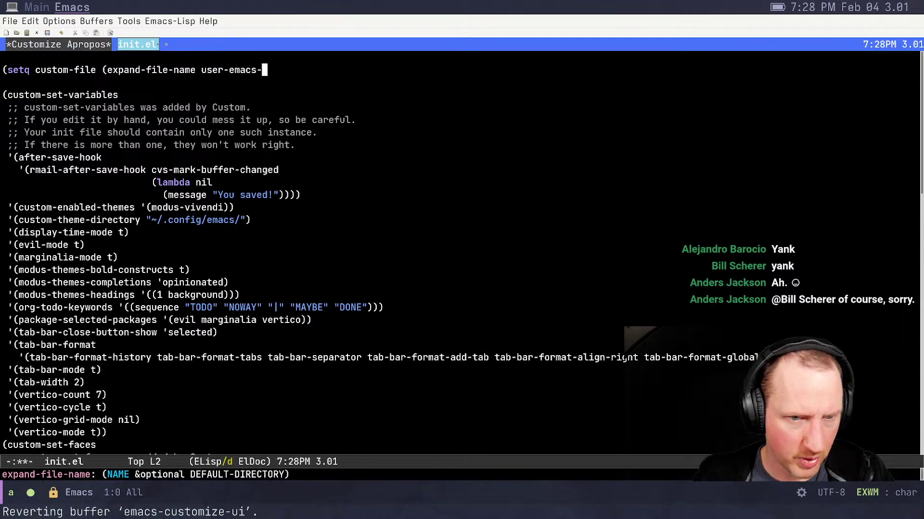
{"action": "type", "text": "directory \"custom"}
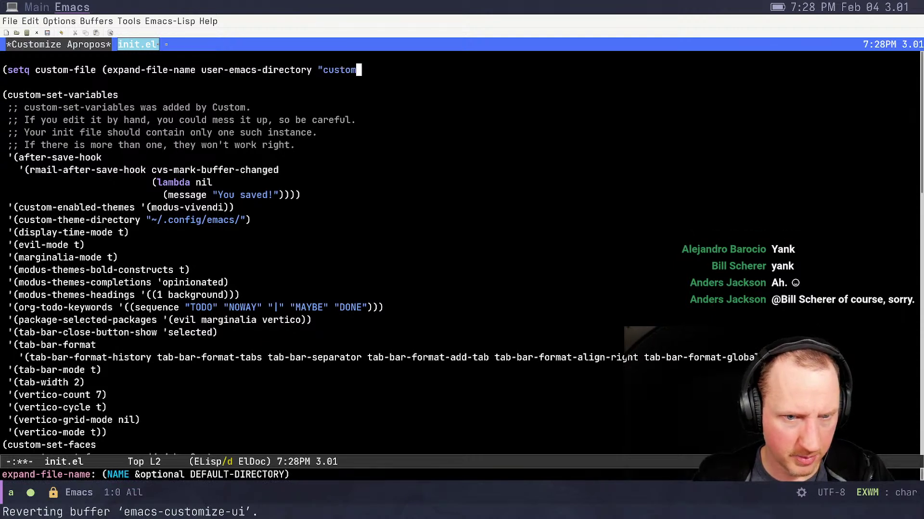
{"action": "type", "text": ".el\")"}
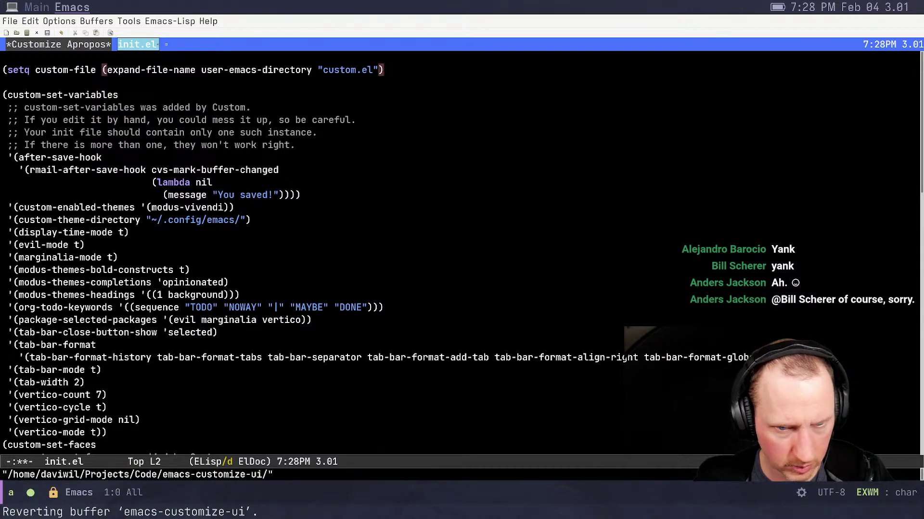
Check the argument hints for expand-file-name and the description of user-emacs-directory in the custom-file line
{"action": "key", "text": "Left"}
{"action": "key", "text": "Left"}
{"action": "key", "text": "Left"}
{"action": "key", "text": "Left"}
{"action": "key", "text": "Left"}
{"action": "key", "text": "Left"}
{"action": "key", "text": "Left"}
{"action": "key", "text": "Left"}
{"action": "key", "text": "Left"}
{"action": "key", "text": "Left"}
{"action": "key", "text": "Left"}
{"action": "key", "text": "Left"}
{"action": "key", "text": "Left"}
{"action": "key", "text": "Left"}
{"action": "key", "text": "Left"}
{"action": "key", "text": "Left"}
{"action": "key", "text": "Left"}
{"action": "key", "text": "Left"}
{"action": "key", "text": "Left"}
{"action": "key", "text": "Left"}
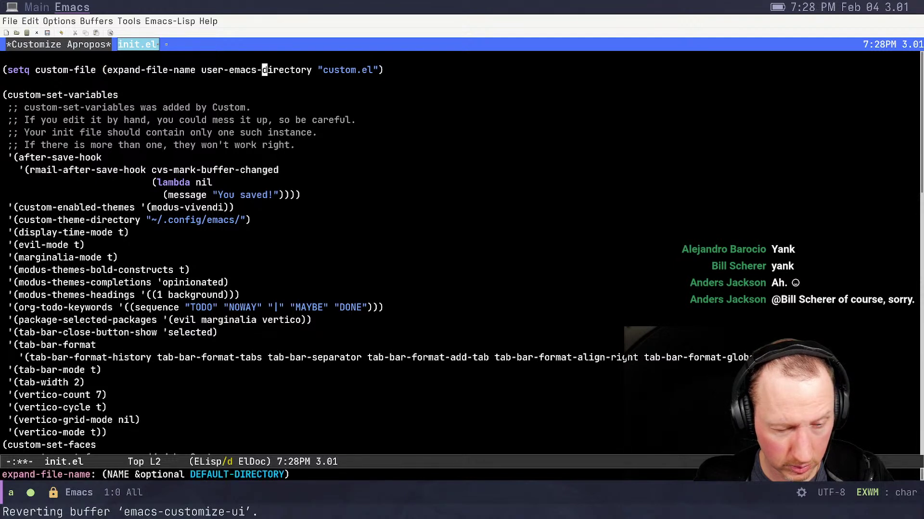
{"action": "key", "text": "Left"}
{"action": "key", "text": "Left"}
{"action": "key", "text": "Left"}
{"action": "key", "text": "Left"}
{"action": "key", "text": "Left"}
{"action": "key", "text": "Left"}
{"action": "key", "text": "Left"}
{"action": "key", "text": "Left"}
{"action": "key", "text": "Left"}
{"action": "key", "text": "Left"}
{"action": "key", "text": "Left"}
{"action": "key", "text": "Left"}
{"action": "key", "text": "Right"}
{"action": "key", "text": "Right"}
{"action": "key", "text": "Right"}
{"action": "key", "text": "Right"}
{"action": "key", "text": "Right"}
{"action": "key", "text": "Right"}
{"action": "key", "text": "Right"}
{"action": "key", "text": "Right"}
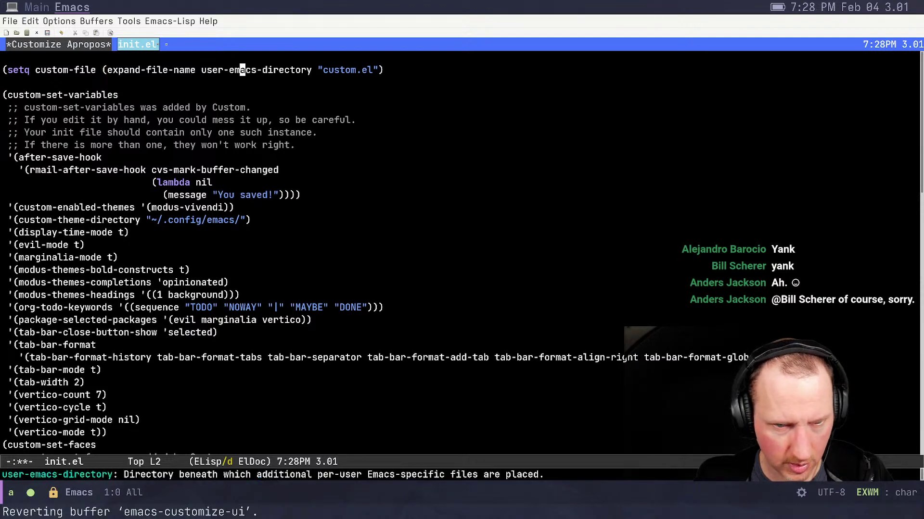
Add a leading slash to the "custom.el" string in the custom-file line
{"action": "key", "text": "Right"}
{"action": "key", "text": "Right"}
{"action": "key", "text": "Right"}
{"action": "key", "text": "Right"}
{"action": "key", "text": "Right"}
{"action": "key", "text": "Right"}
{"action": "key", "text": "Right"}
{"action": "key", "text": "Right"}
{"action": "key", "text": "Right"}
{"action": "key", "text": "Right"}
{"action": "key", "text": "Right"}
{"action": "key", "text": "Right"}
{"action": "key", "text": "Right"}
{"action": "key", "text": "Right"}
{"action": "key", "text": "Right"}
{"action": "type", "text": "/"}
{"action": "key", "text": "Left"}
{"action": "key", "text": "Left"}
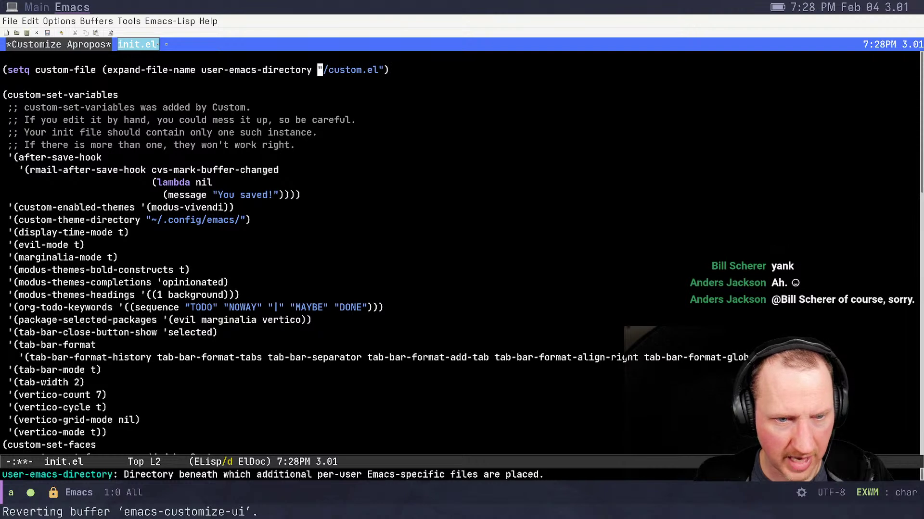
Wrap user-emacs-directory and "/custom.el" in an append call inside expand-file-name and evaluate that inner form
{"action": "key", "text": "Left"}
{"action": "key", "text": "Left"}
{"action": "key", "text": "Left"}
{"action": "key", "text": "Left"}
{"action": "key", "text": "Left"}
{"action": "key", "text": "Left"}
{"action": "key", "text": "Left"}
{"action": "key", "text": "Left"}
{"action": "key", "text": "Left"}
{"action": "key", "text": "Left"}
{"action": "key", "text": "Left"}
{"action": "key", "text": "Left"}
{"action": "key", "text": "Left"}
{"action": "key", "text": "Left"}
{"action": "key", "text": "Left"}
{"action": "key", "text": "Left"}
{"action": "key", "text": "Left"}
{"action": "key", "text": "Left"}
{"action": "key", "text": "Left"}
{"action": "key", "text": "Left"}
{"action": "type", "text": "("}
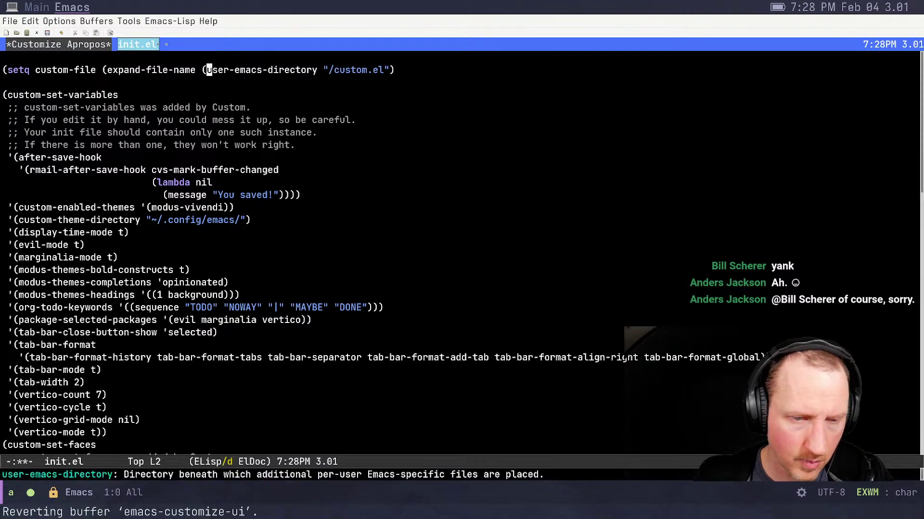
{"action": "type", "text": "append"}
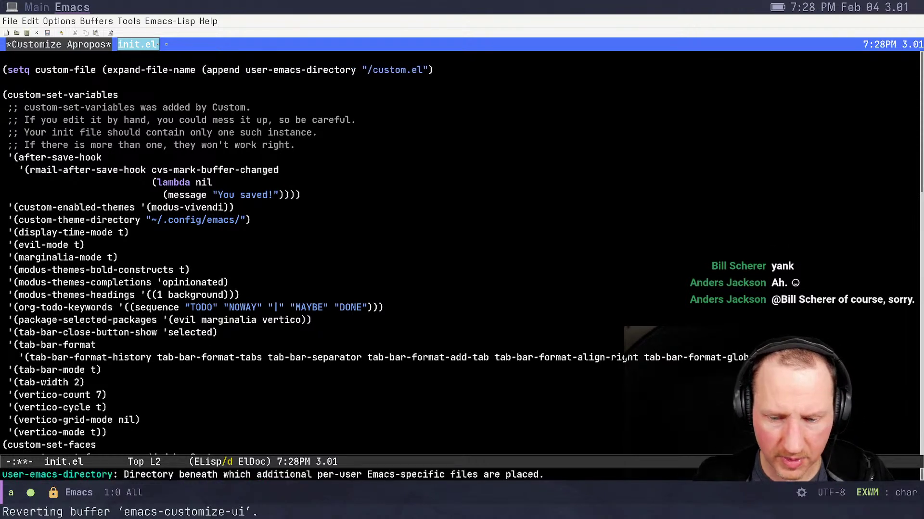
{"action": "key", "text": "End"}
{"action": "key", "text": "ctrl+x"}
{"action": "key", "text": "ctrl+e"}
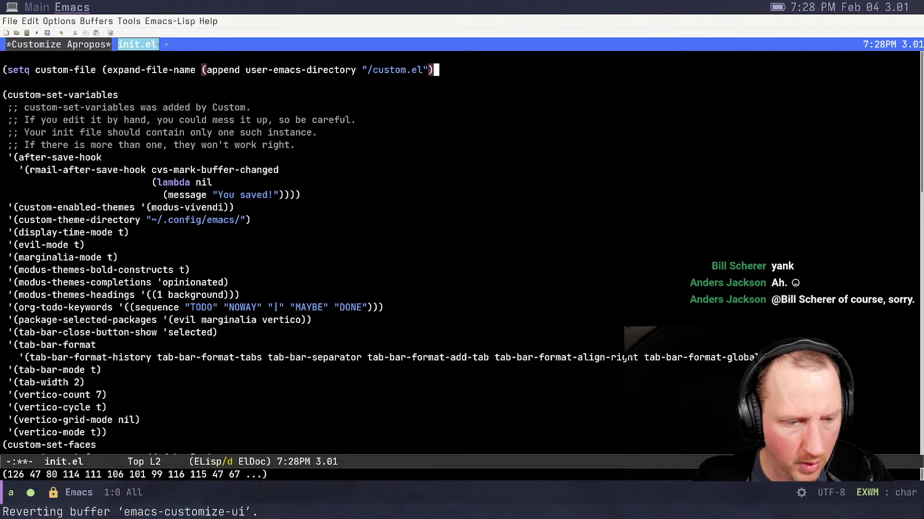
Replace append with concat in the custom-file line and evaluate the concat form
{"action": "key", "text": "Left"}
{"action": "key", "text": "Left"}
{"action": "key", "text": "Left"}
{"action": "key", "text": "Left"}
{"action": "key", "text": "Left"}
{"action": "key", "text": "Left"}
{"action": "key", "text": "Left"}
{"action": "key", "text": "Left"}
{"action": "key", "text": "Left"}
{"action": "key", "text": "Left"}
{"action": "key", "text": "Left"}
{"action": "key", "text": "Left"}
{"action": "key", "text": "Left"}
{"action": "key", "text": "Left"}
{"action": "key", "text": "Left"}
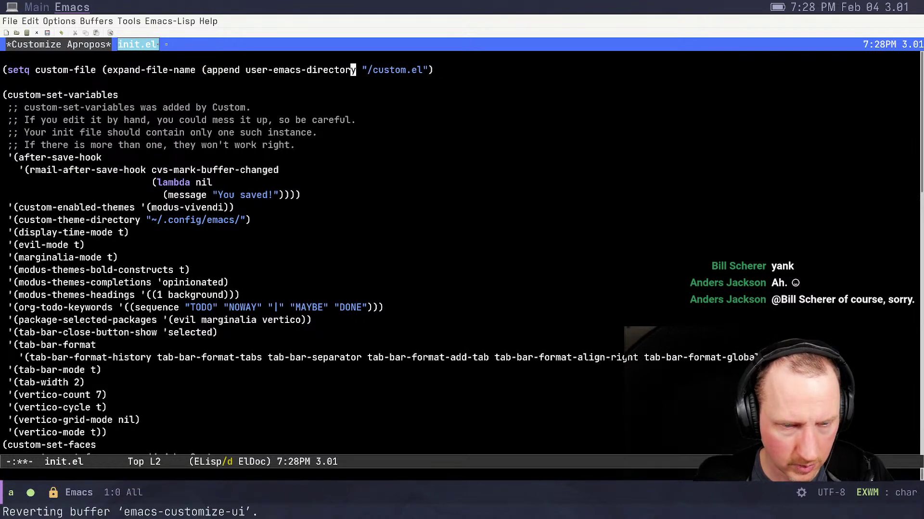
{"action": "key", "text": "Left"}
{"action": "key", "text": "Left"}
{"action": "key", "text": "Left"}
{"action": "key", "text": "Left"}
{"action": "key", "text": "Left"}
{"action": "key", "text": "Left"}
{"action": "key", "text": "Left"}
{"action": "key", "text": "Left"}
{"action": "key", "text": "Left"}
{"action": "key", "text": "Left"}
{"action": "key", "text": "Left"}
{"action": "key", "text": "Left"}
{"action": "key", "text": "Left"}
{"action": "key", "text": "Left"}
{"action": "key", "text": "Left"}
{"action": "key", "text": "Left"}
{"action": "key", "text": "Left"}
{"action": "key", "text": "Left"}
{"action": "key", "text": "Left"}
{"action": "key", "text": "Left"}
{"action": "key", "text": "x"}
{"action": "key", "text": "x"}
{"action": "key", "text": "x"}
{"action": "key", "text": "x"}
{"action": "key", "text": "x"}
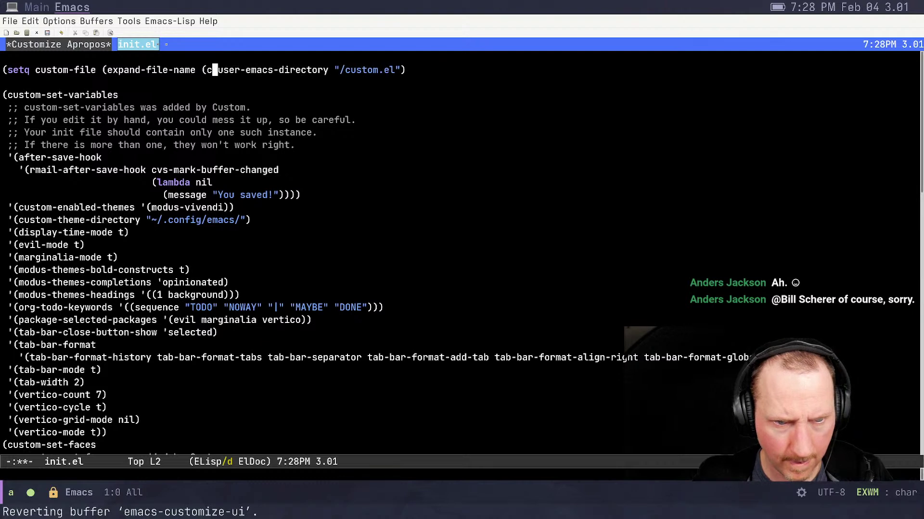
{"action": "type", "text": "oncat"}
{"action": "key", "text": "End"}
{"action": "key", "text": "ctrl+x"}
{"action": "key", "text": "ctrl+e"}
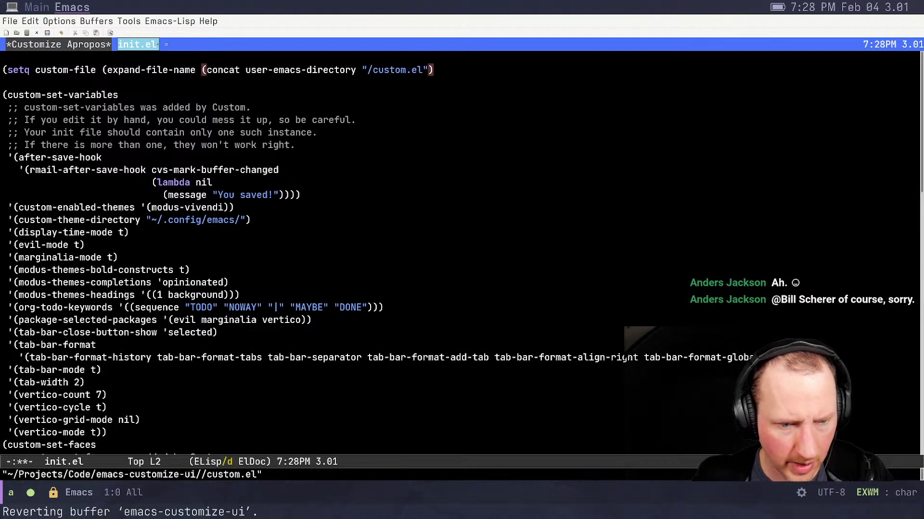
Remove the leading slash from the "/custom.el" string, close the expand-file-name form and evaluate it
{"action": "key", "text": "Left"}
{"action": "key", "text": "Left"}
{"action": "key", "text": "Left"}
{"action": "key", "text": "Left"}
{"action": "key", "text": "Left"}
{"action": "key", "text": "Left"}
{"action": "key", "text": "Left"}
{"action": "key", "text": "Left"}
{"action": "key", "text": "Left"}
{"action": "key", "text": "Left"}
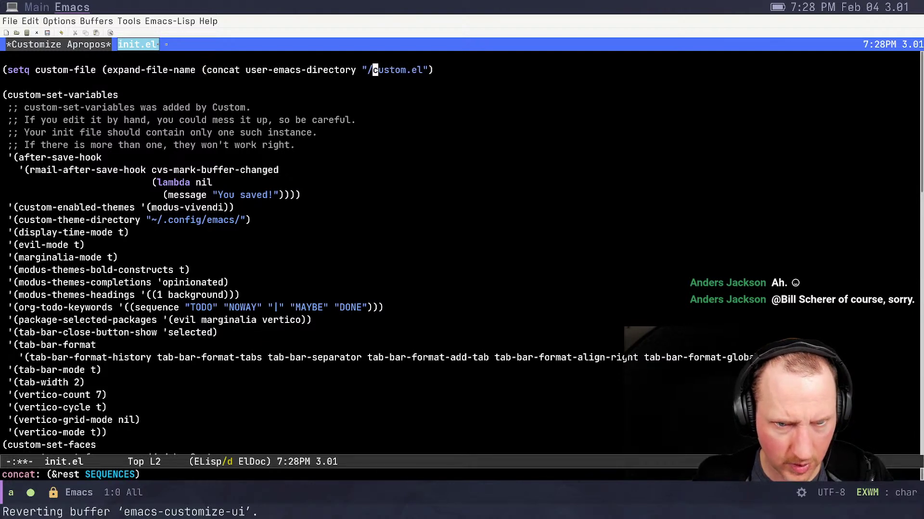
{"action": "key", "text": "Left"}
{"action": "key", "text": "x"}
{"action": "key", "text": "Right"}
{"action": "key", "text": "Right"}
{"action": "key", "text": "Right"}
{"action": "key", "text": "Right"}
{"action": "key", "text": "Right"}
{"action": "key", "text": "Right"}
{"action": "key", "text": "Right"}
{"action": "key", "text": "Right"}
{"action": "key", "text": "Right"}
{"action": "key", "text": "Right"}
{"action": "key", "text": "Right"}
{"action": "key", "text": "ctrl+x"}
{"action": "key", "text": "ctrl+e"}
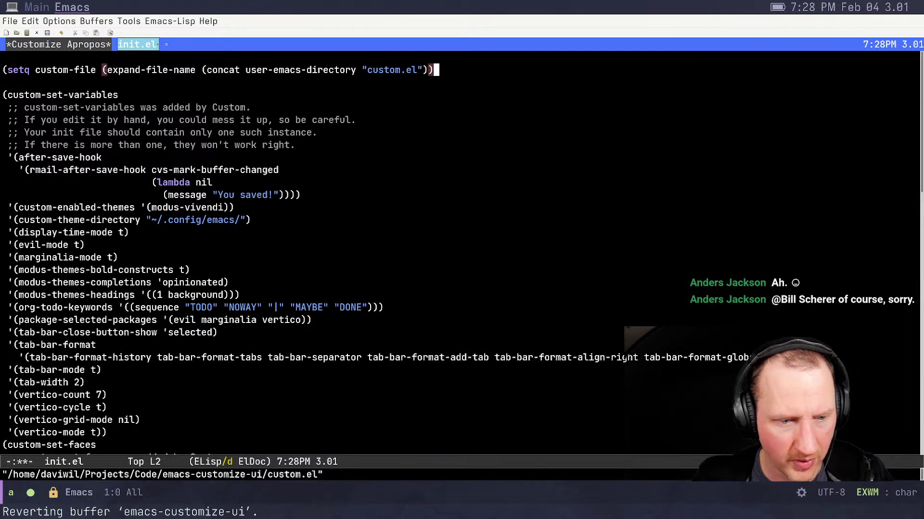
Close the setq custom-file form and evaluate the whole expression
{"action": "key", "text": "Right"}
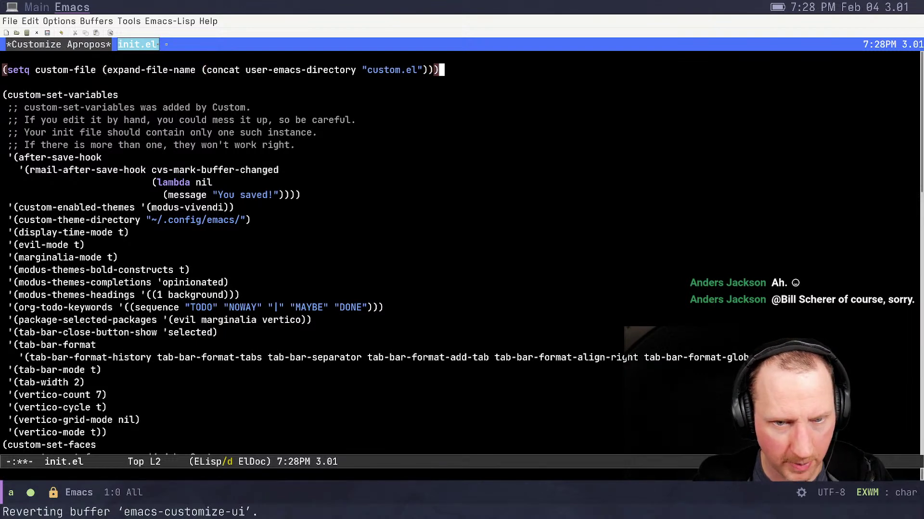
{"action": "key", "text": "ctrl+x"}
{"action": "key", "text": "ctrl+e"}
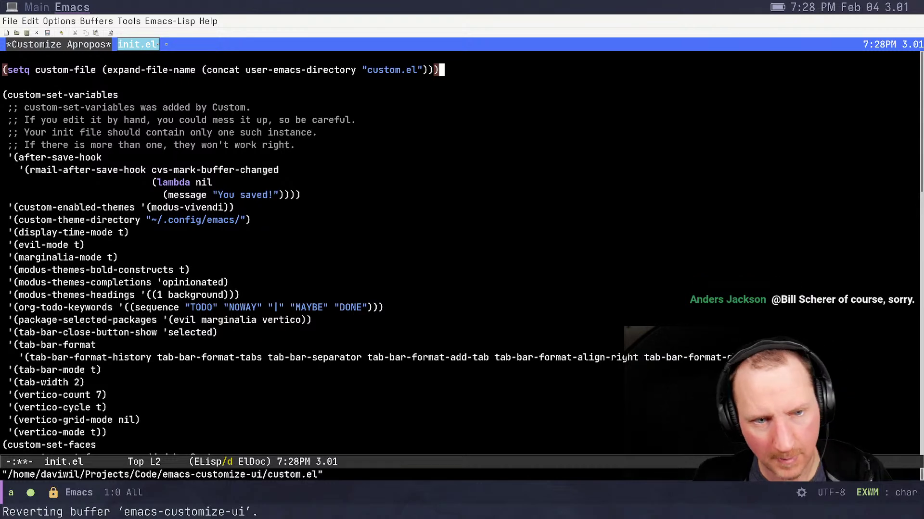
Set Tab Width to 3 in the *Customize Apropos* buffer and save the setting, answering yes
{"action": "key", "text": "ctrl+x"}
{"action": "key", "text": "b"}
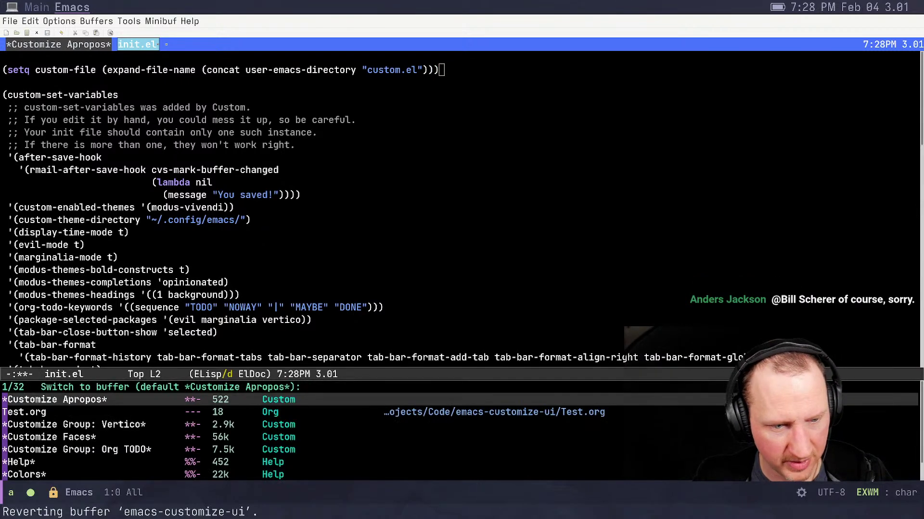
{"action": "key", "text": "Return"}
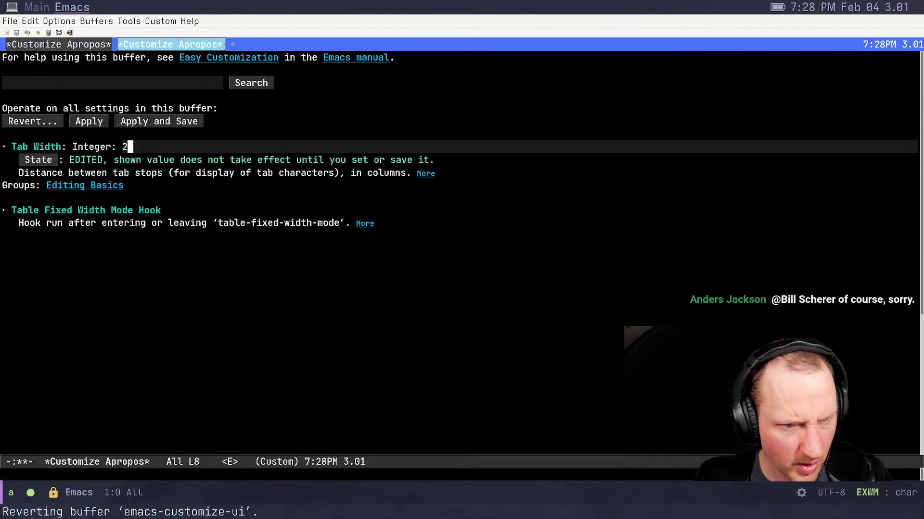
{"action": "key", "text": "BackSpace"}
{"action": "type", "text": "3"}
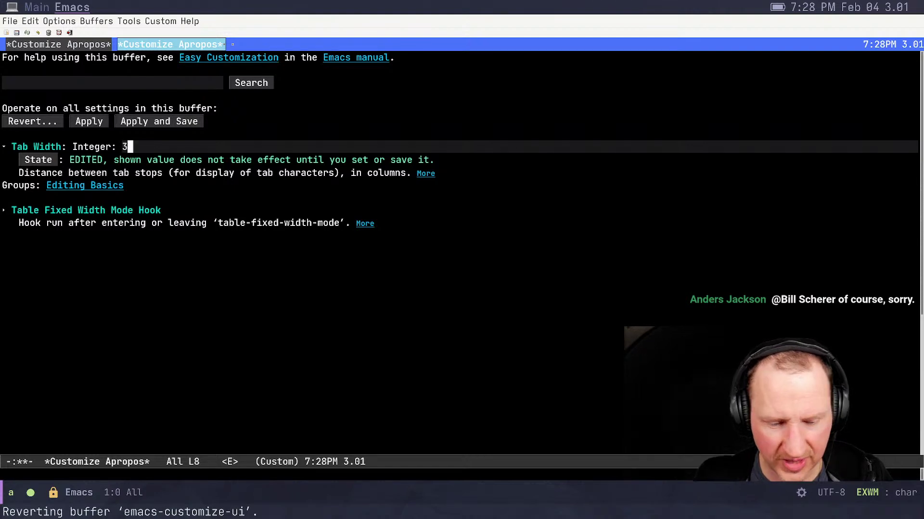
{"action": "key", "text": "ctrl+x"}
{"action": "key", "text": "ctrl+s"}
{"action": "type", "text": "yes"}
{"action": "key", "text": "Return"}
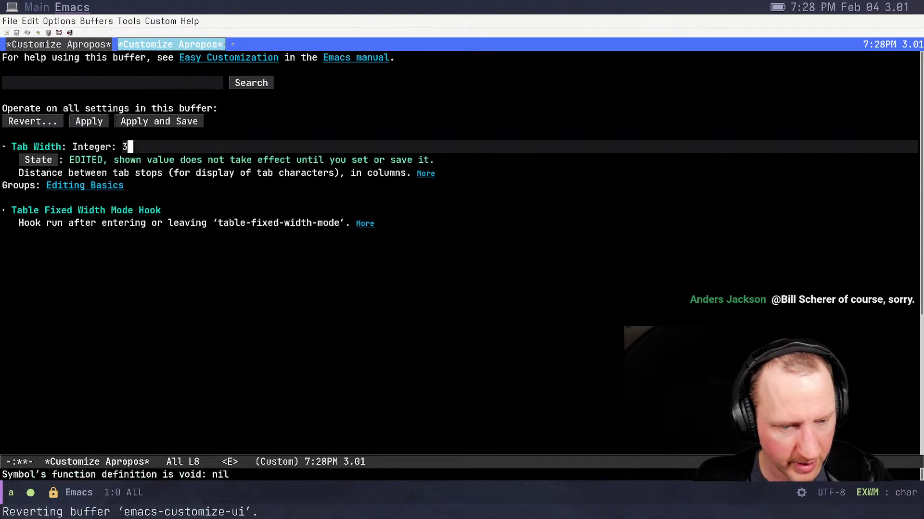
Open custom.el and examine its saved variables and faces
{"action": "key", "text": "ctrl+x"}
{"action": "key", "text": "ctrl+f"}
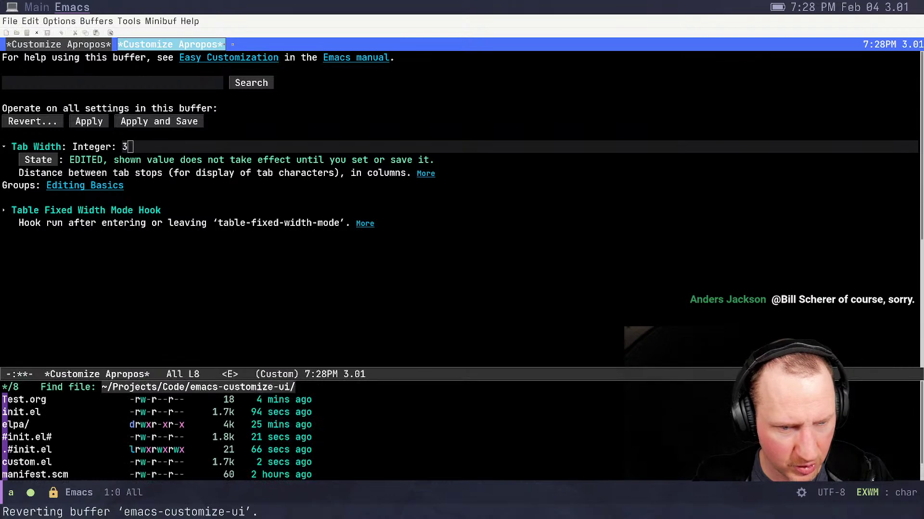
{"action": "type", "text": "cu"}
{"action": "key", "text": "Return"}
{"action": "scroll", "coordinate": [462, 251], "scroll_direction": "down", "scroll_amount": 8}
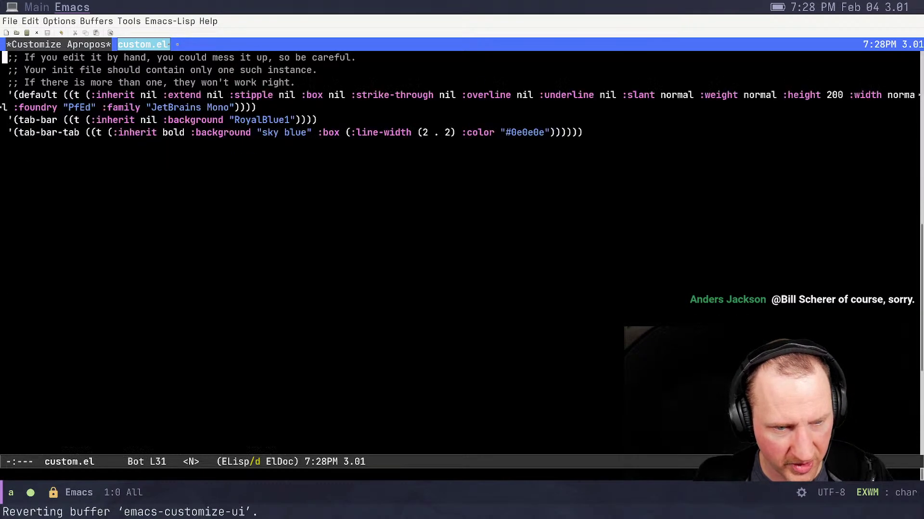
{"action": "scroll", "coordinate": [462, 250], "scroll_direction": "up", "scroll_amount": 8}
Return to init.el at the start of its custom-set-variables form
{"action": "key", "text": "ctrl+x"}
{"action": "key", "text": "ctrl+f"}
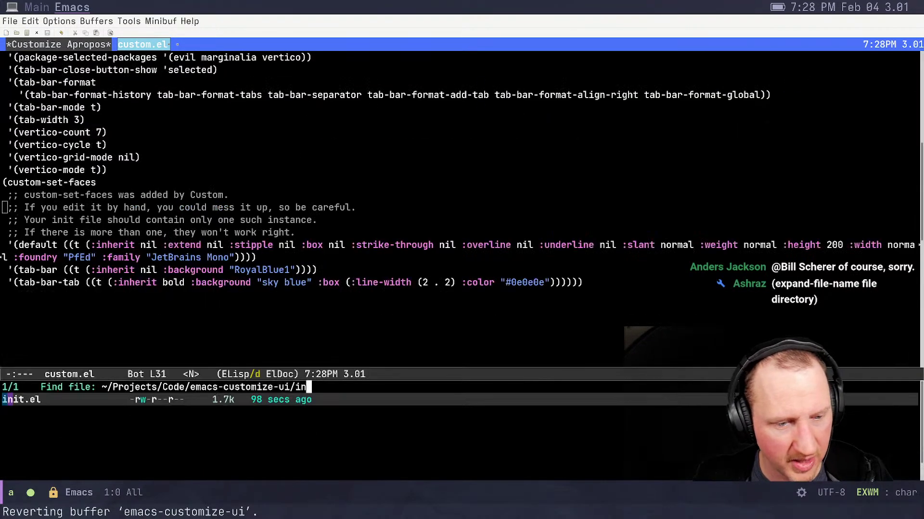
{"action": "type", "text": "i"}
{"action": "key", "text": "Return"}
{"action": "key", "text": "Return"}
{"action": "key", "text": "Return"}
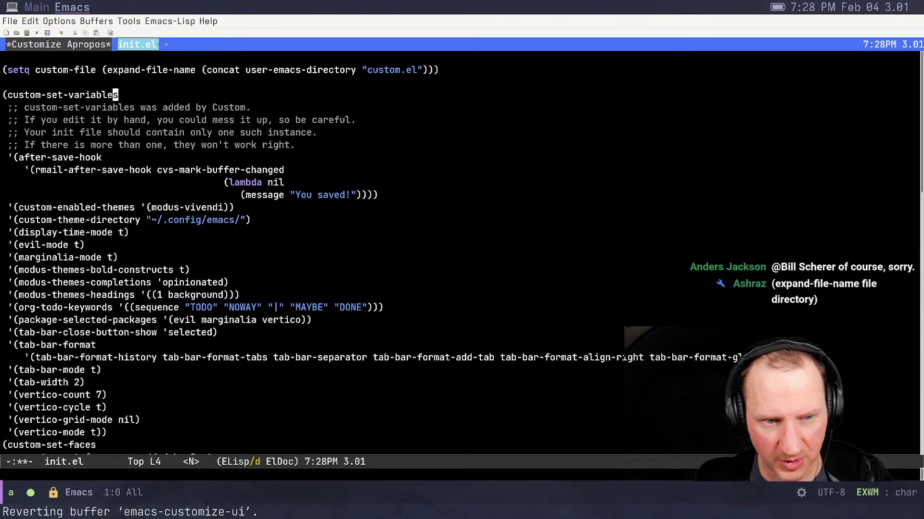
Turn off evil-mode with the cursor on the custom-set-variables line of init.el
{"action": "key", "text": "shift+v"}
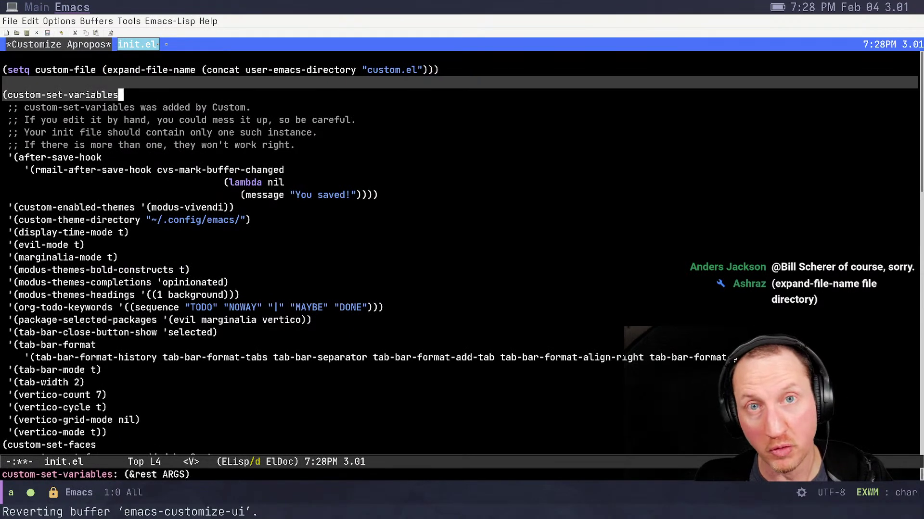
{"action": "key", "text": "Escape"}
{"action": "key", "text": "j"}
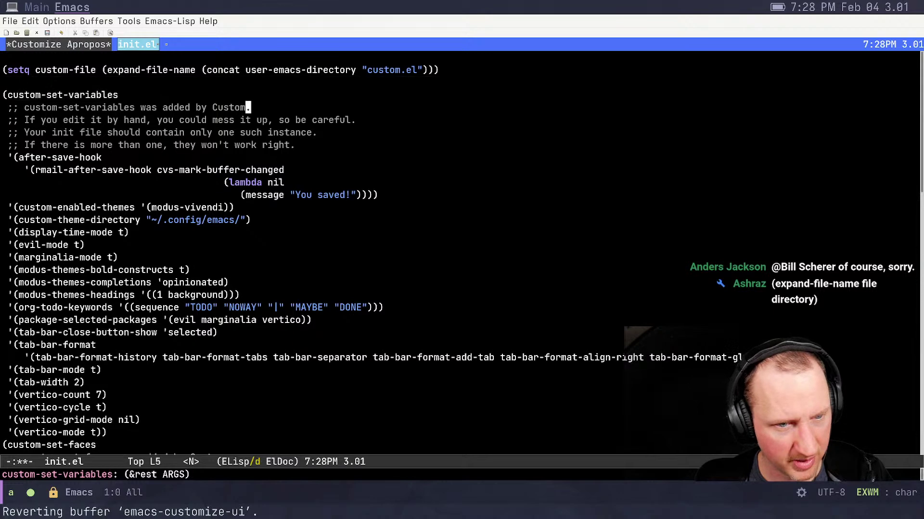
{"action": "key", "text": "k"}
{"action": "key", "text": "alt+x"}
{"action": "key", "text": "Escape"}
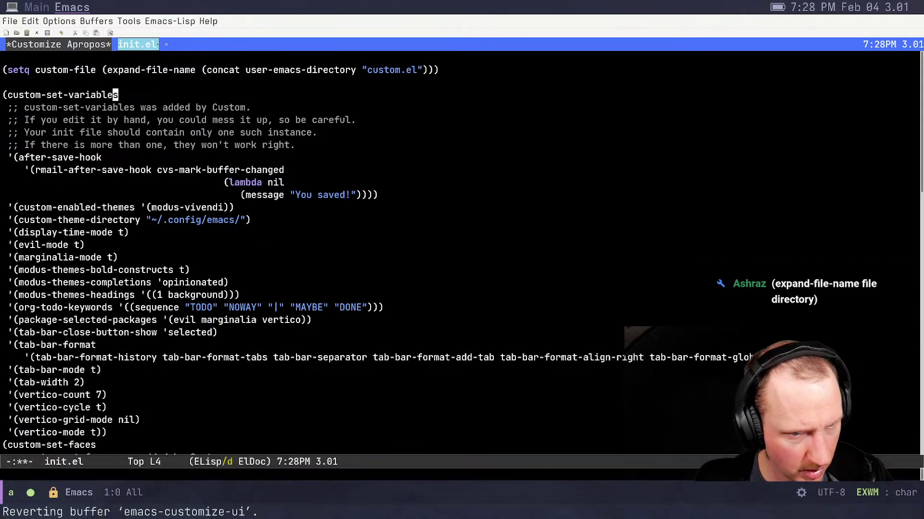
Delete the entire custom-set-variables and custom-set-faces forms from init.el, keeping the setq custom-file line and the message line
{"action": "key", "text": "shift+v"}
{"action": "key", "text": "k"}
{"action": "key", "text": "j"}
{"action": "key", "text": "j"}
{"action": "key", "text": "j"}
{"action": "key", "text": "j"}
{"action": "key", "text": "j"}
{"action": "key", "text": "j"}
{"action": "key", "text": "j"}
{"action": "key", "text": "j"}
{"action": "key", "text": "j"}
{"action": "key", "text": "j"}
{"action": "key", "text": "j"}
{"action": "key", "text": "j"}
{"action": "key", "text": "j"}
{"action": "key", "text": "j"}
{"action": "key", "text": "j"}
{"action": "key", "text": "j"}
{"action": "key", "text": "j"}
{"action": "key", "text": "j"}
{"action": "key", "text": "j"}
{"action": "key", "text": "j"}
{"action": "key", "text": "j"}
{"action": "key", "text": "j"}
{"action": "key", "text": "j"}
{"action": "key", "text": "j"}
{"action": "key", "text": "j"}
{"action": "key", "text": "j"}
{"action": "key", "text": "j"}
{"action": "key", "text": "j"}
{"action": "key", "text": "j"}
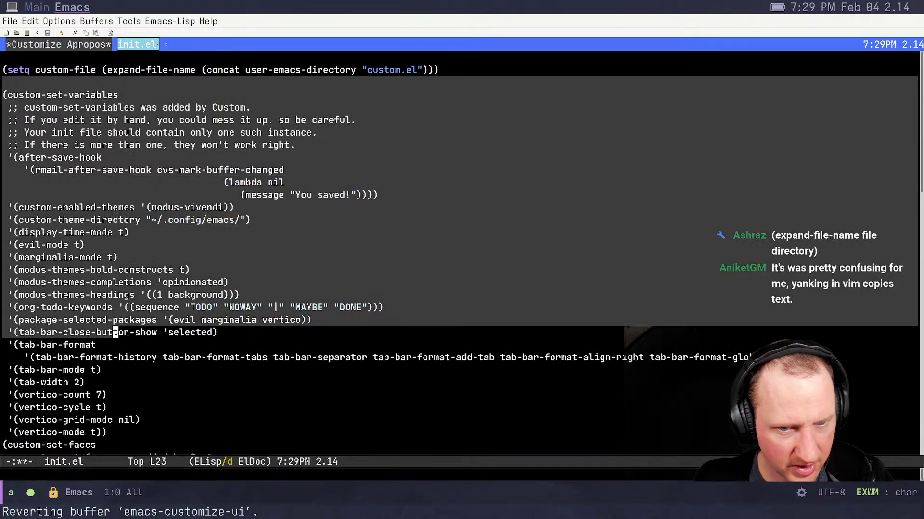
{"action": "key", "text": "k"}
{"action": "key", "text": "d"}
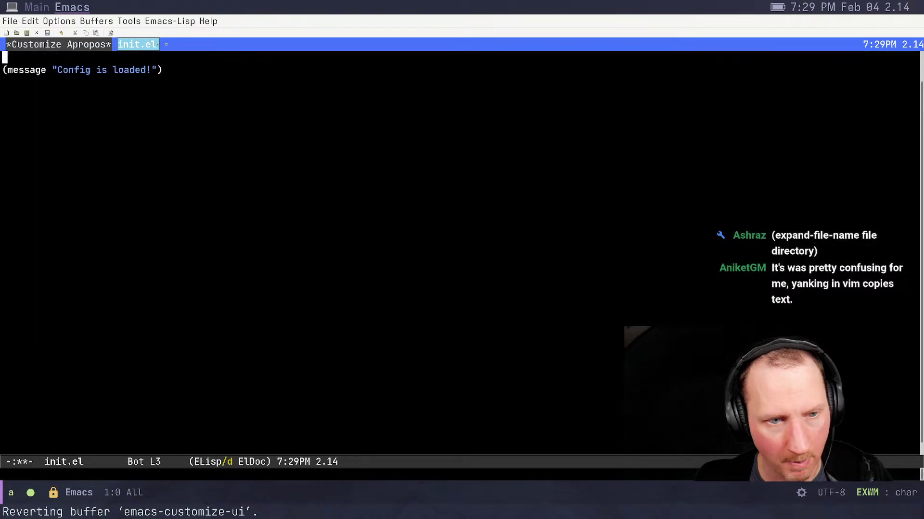
Tidy init.el so the setq custom-file form starts the file with one blank line before the message form, and save it
{"action": "key", "text": "k"}
{"action": "key", "text": "k"}
{"action": "key", "text": "k"}
{"action": "key", "text": "j"}
{"action": "key", "text": "j"}
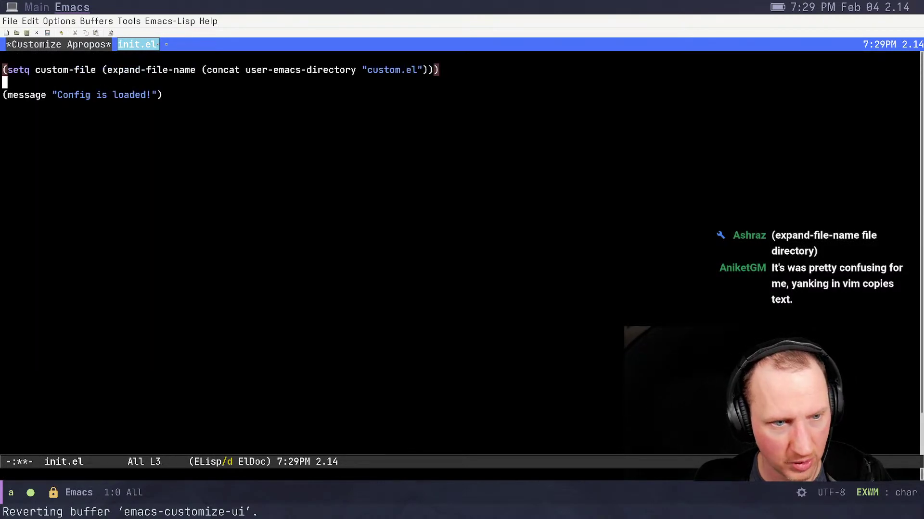
{"action": "key", "text": "i"}
{"action": "key", "text": "BackSpace"}
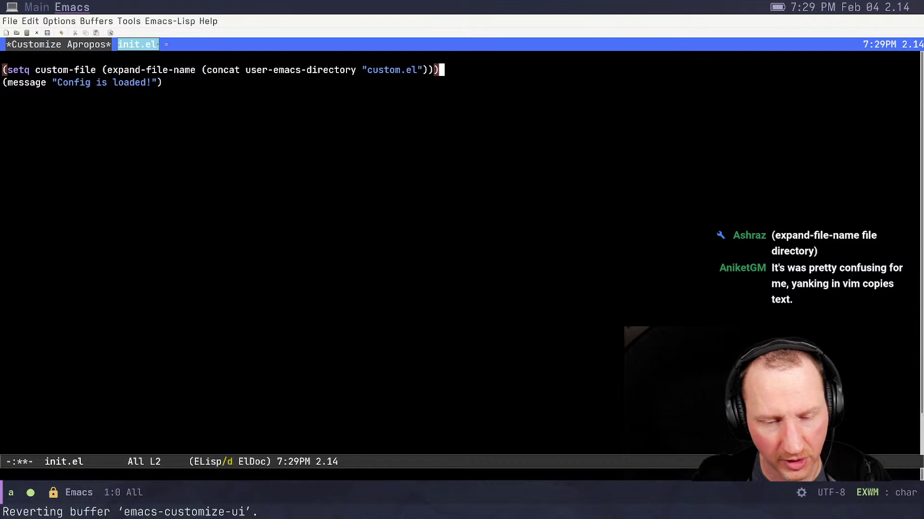
{"action": "key", "text": "Escape"}
{"action": "key", "text": "k"}
{"action": "key", "text": "d"}
{"action": "key", "text": "d"}
{"action": "key", "text": "Down"}
{"action": "key", "text": "Return"}
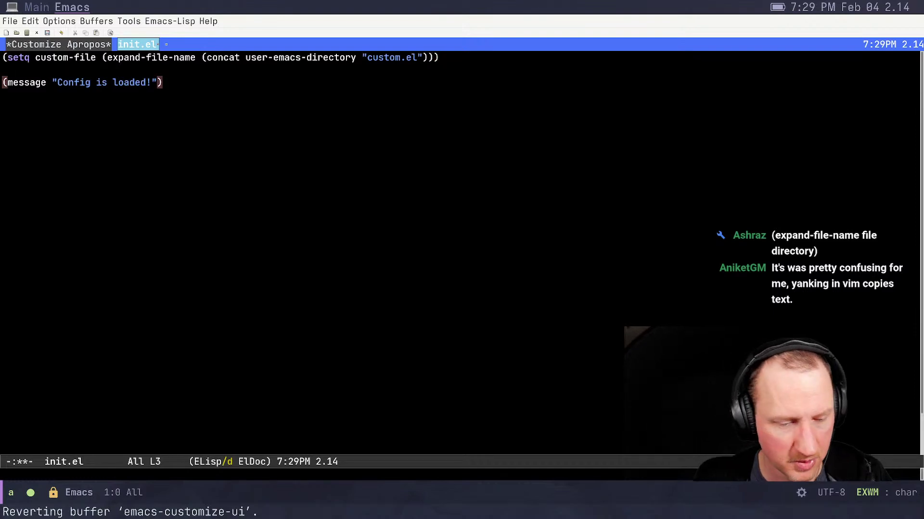
{"action": "key", "text": "ctrl+x"}
{"action": "key", "text": "ctrl+s"}
{"action": "key", "text": "Up"}
{"action": "key", "text": "Up"}
{"action": "key", "text": "Up"}
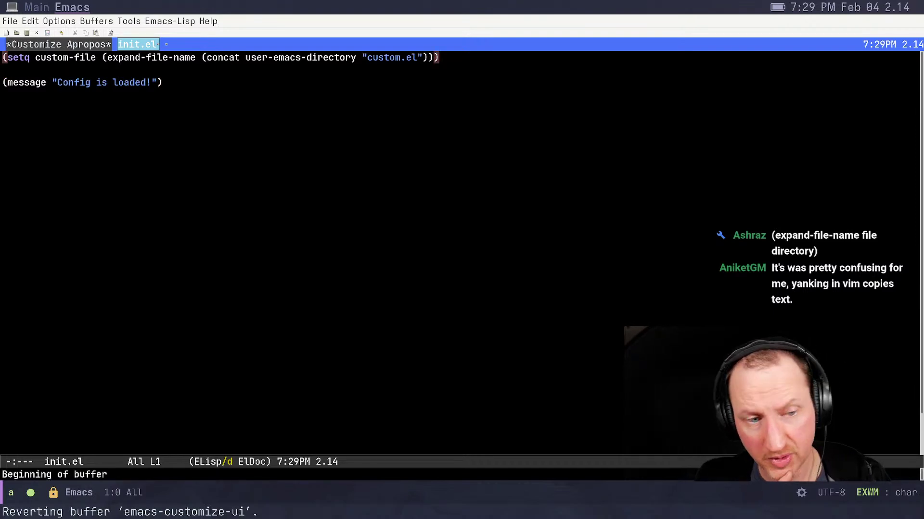
Switch to the custom.el buffer and examine its saved customization settings
{"action": "key", "text": "ctrl+x"}
{"action": "type", "text": "b"}
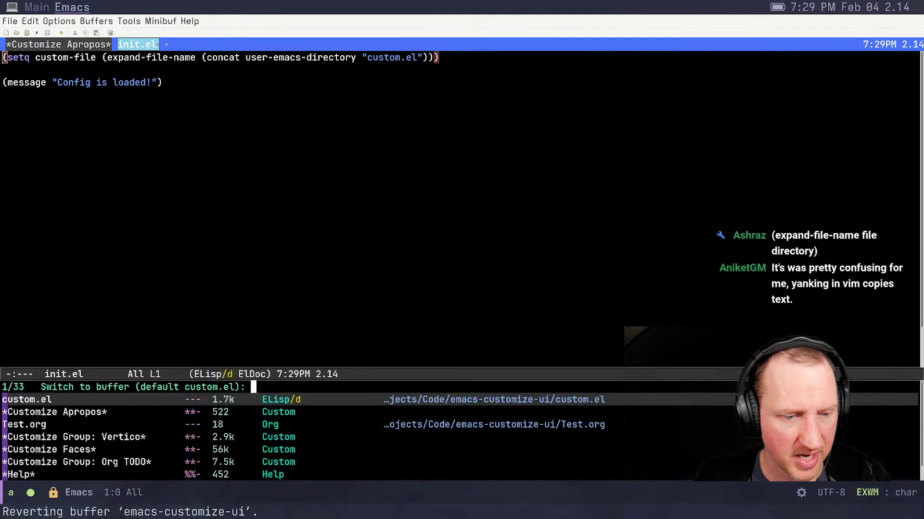
{"action": "type", "text": "cu"}
{"action": "key", "text": "Return"}
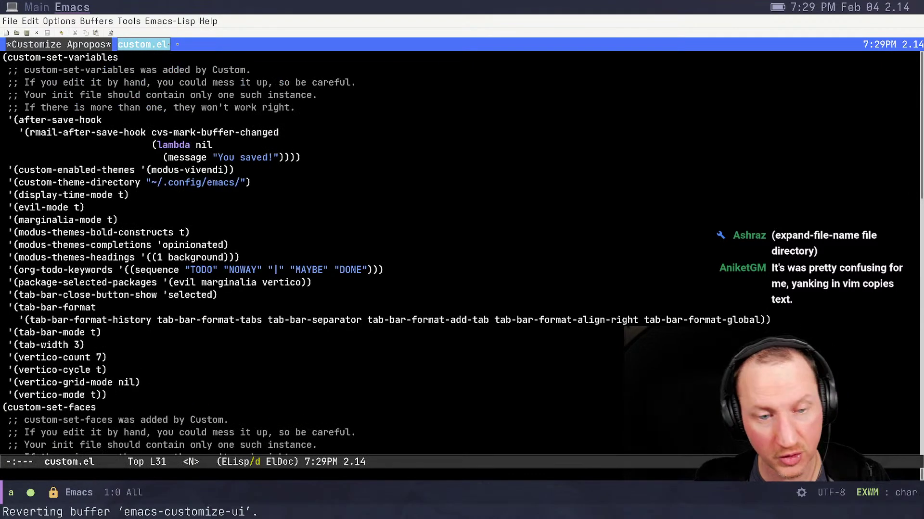
{"action": "key", "text": "Down"}
{"action": "key", "text": "ctrl+v"}
{"action": "key", "text": "alt+v"}
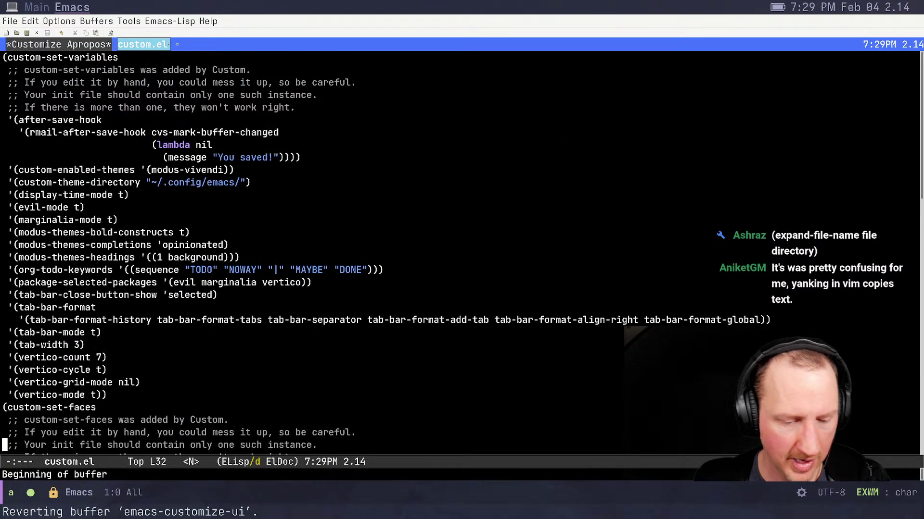
Switch back to the init.el buffer and save it
{"action": "key", "text": "ctrl+x"}
{"action": "key", "text": "b"}
{"action": "key", "text": "Return"}
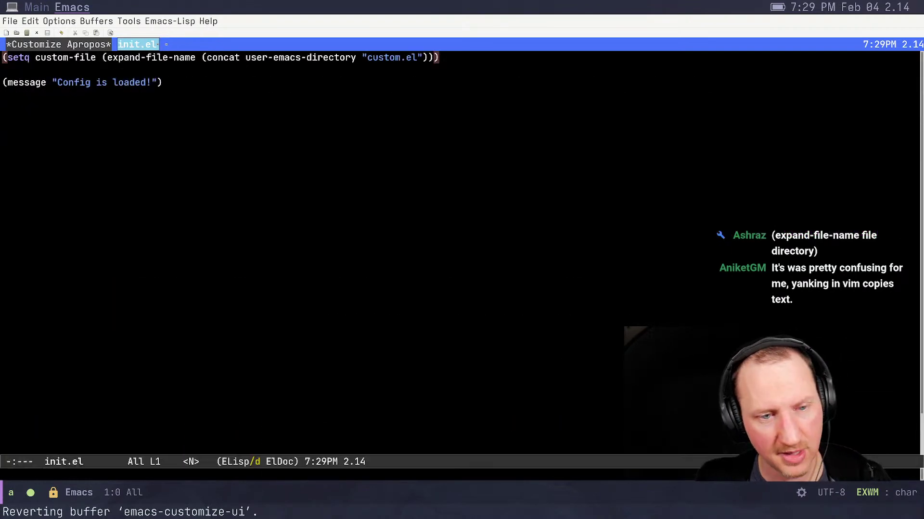
{"action": "key", "text": "ctrl+x"}
{"action": "key", "text": "ctrl+s"}
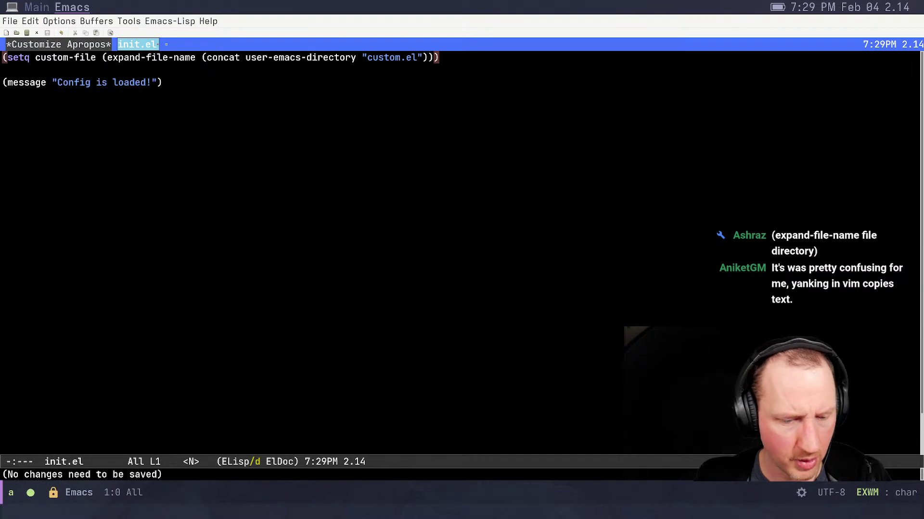
Add the bullet "You can move the generated customization code into another file by setting the =custom-file= variable" to SC-Live-Feb-4-22.org and save
{"action": "key", "text": "alt+Tab"}
{"action": "key", "text": "alt+Return"}
{"action": "type", "text": "Y"}
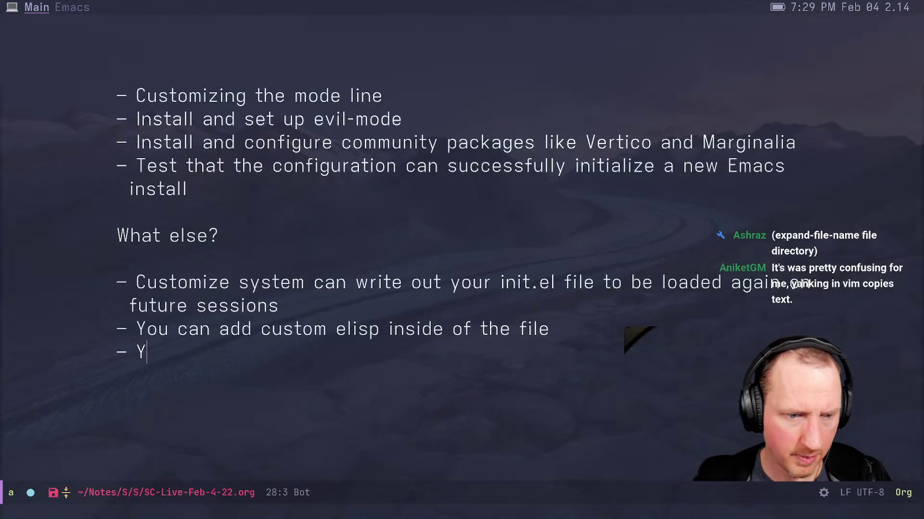
{"action": "type", "text": "ou can move the generate"}
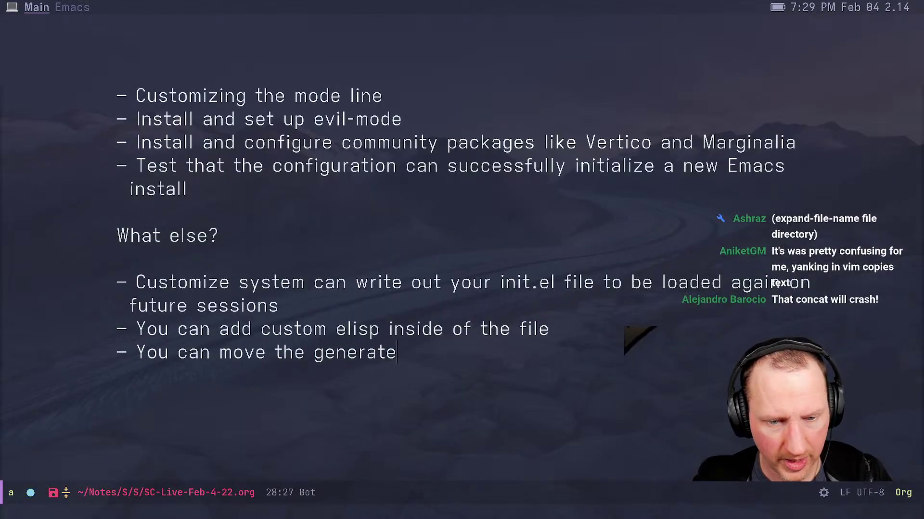
{"action": "type", "text": "d customization code "}
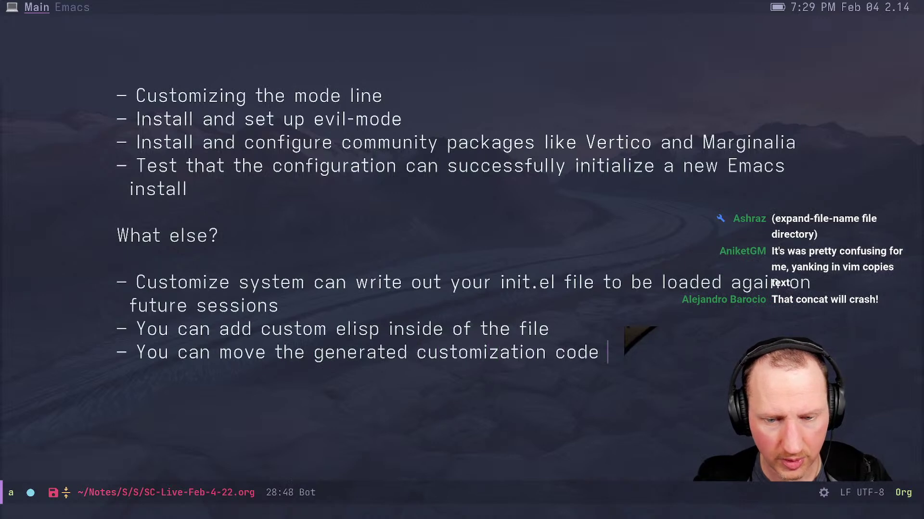
{"action": "type", "text": "into anothe"}
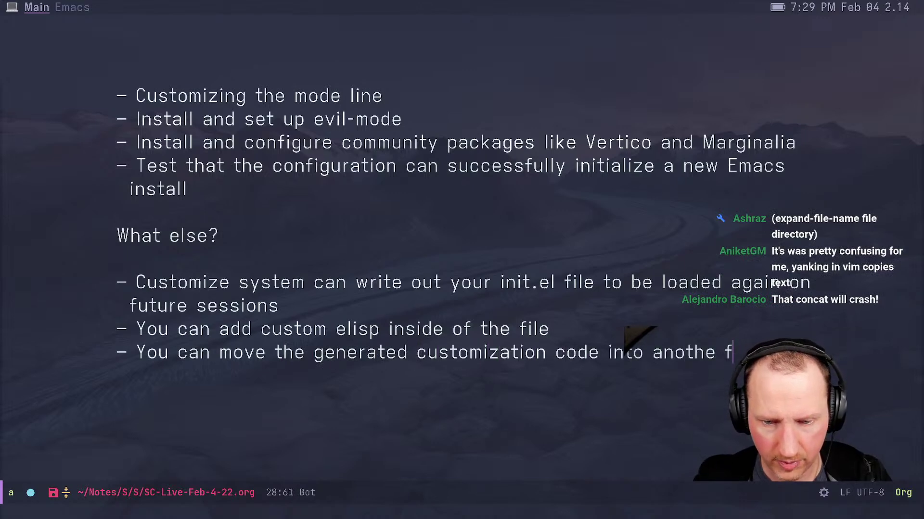
{"action": "type", "text": "r file by setting "}
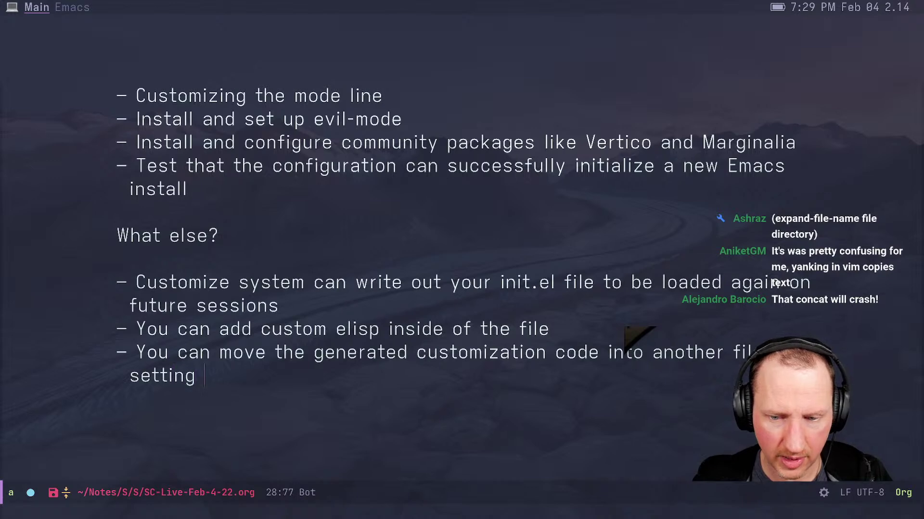
{"action": "type", "text": "the =custom-file= variable"}
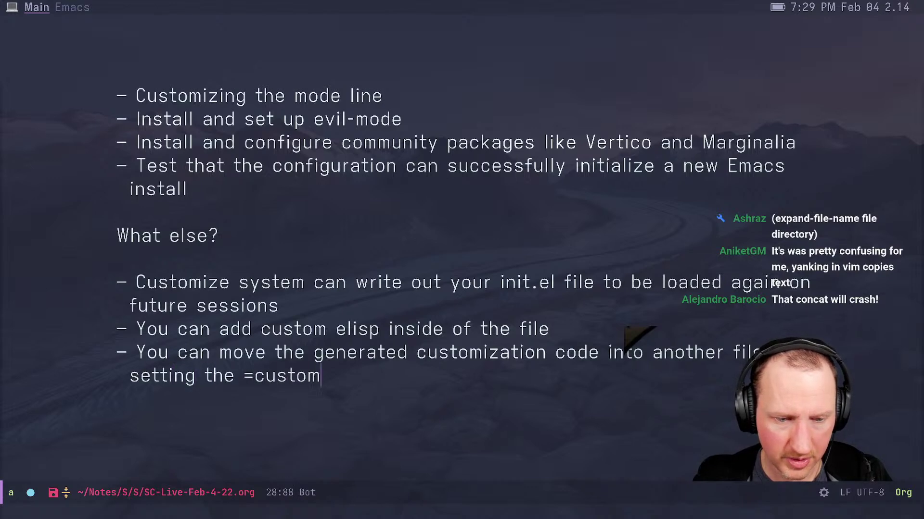
{"action": "key", "text": "Escape"}
{"action": "key", "text": "ctrl+x"}
{"action": "key", "text": "ctrl+s"}
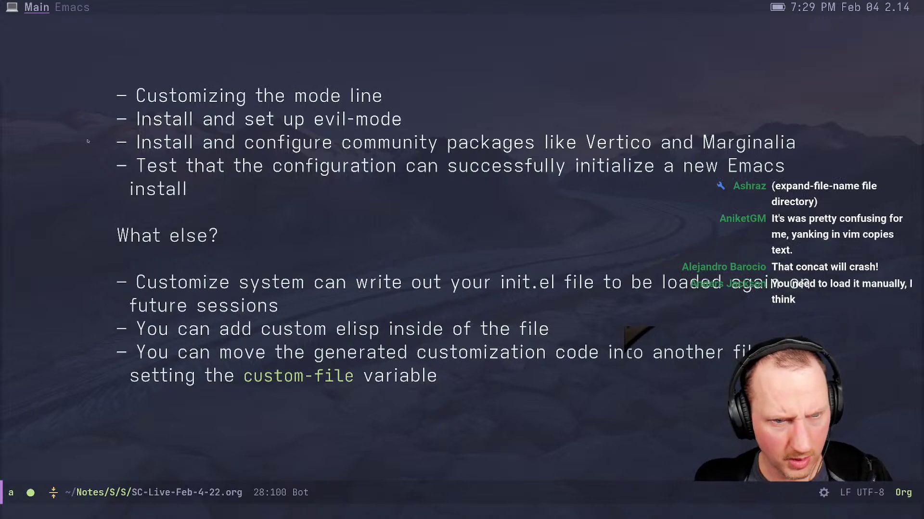
{"action": "left_click", "coordinate": [217, 143]}
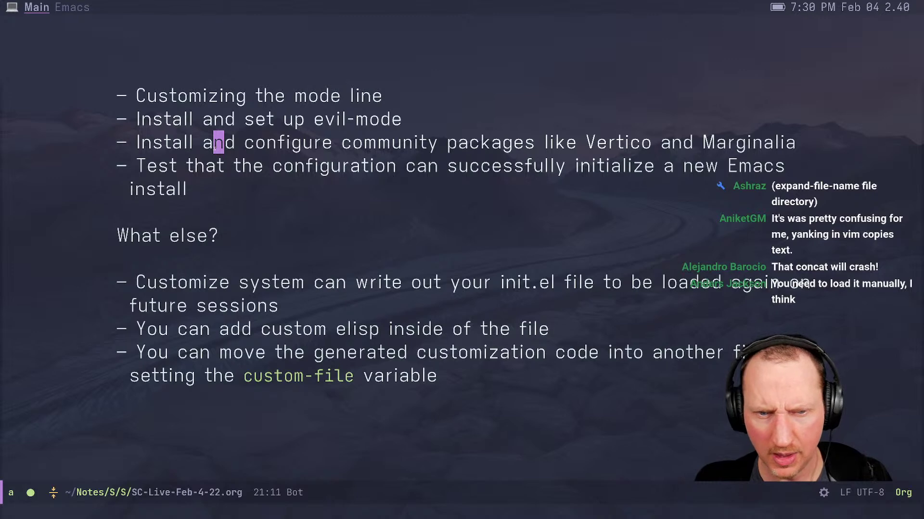
{"action": "key", "text": "Down"}
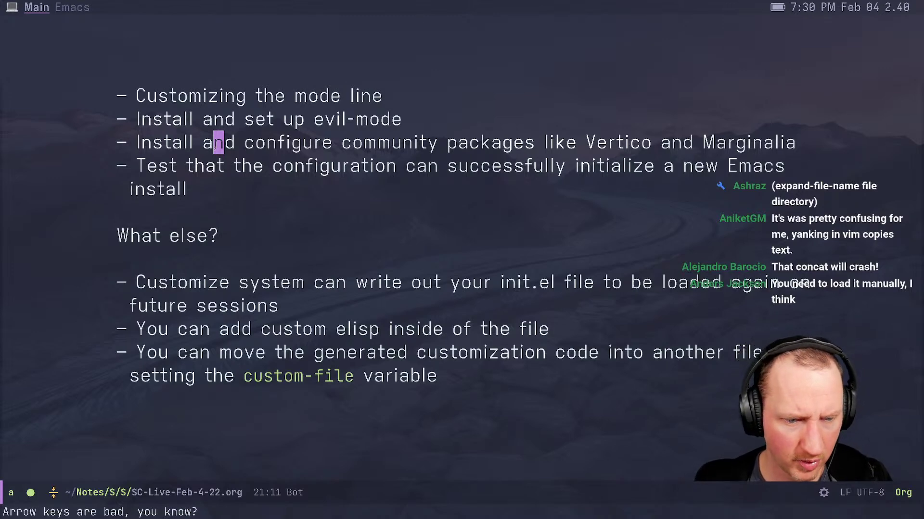
{"action": "key", "text": "l"}
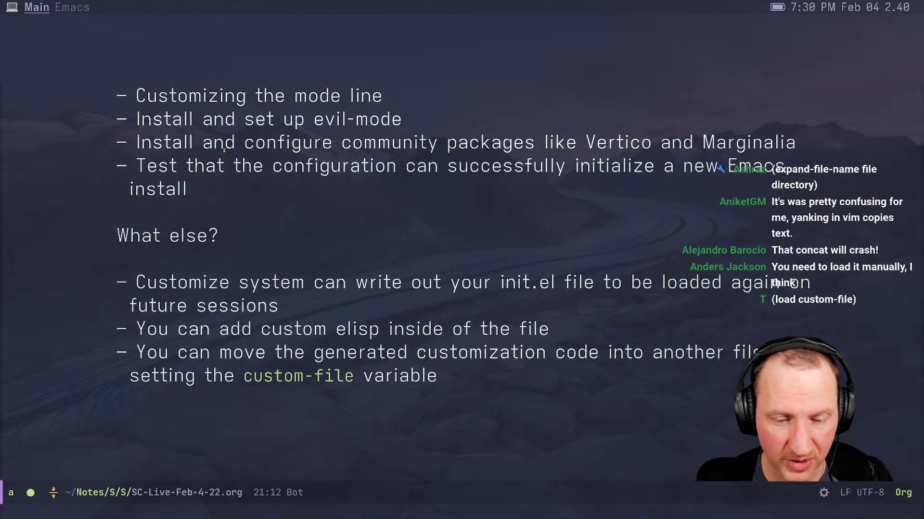
{"action": "key", "text": "Down"}
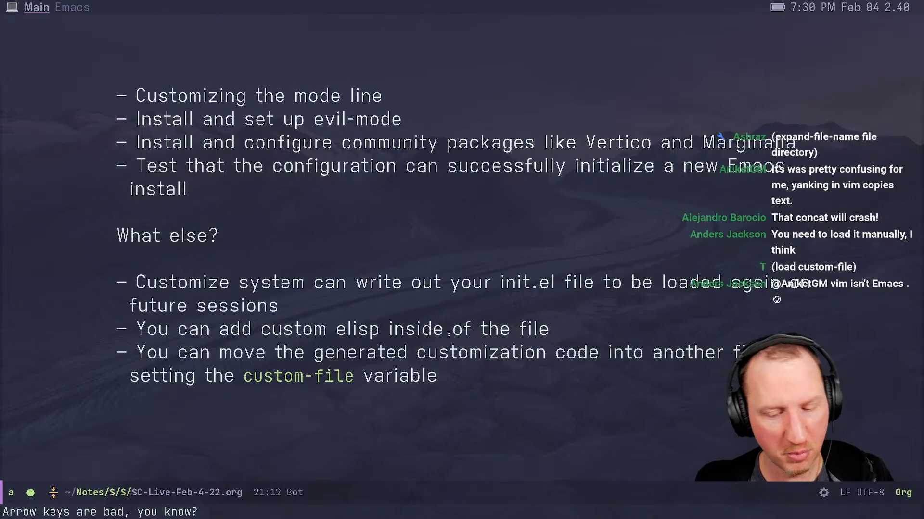
Return to init.el in the Emacs workspace and place the cursor on the blank line below the setq custom-file form
{"action": "key", "text": "ctrl+Tab"}
{"action": "left_click", "coordinate": [345, 256]}
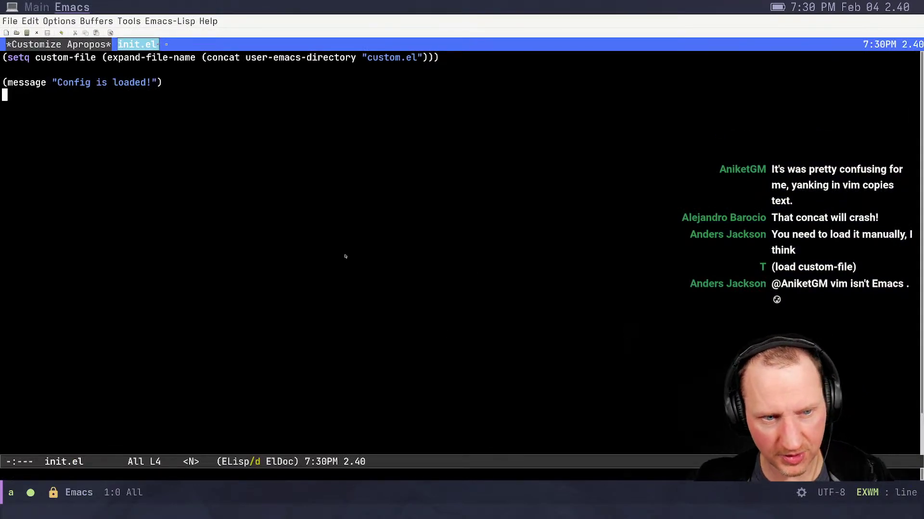
{"action": "key", "text": "k"}
{"action": "key", "text": "k"}
{"action": "key", "text": "k"}
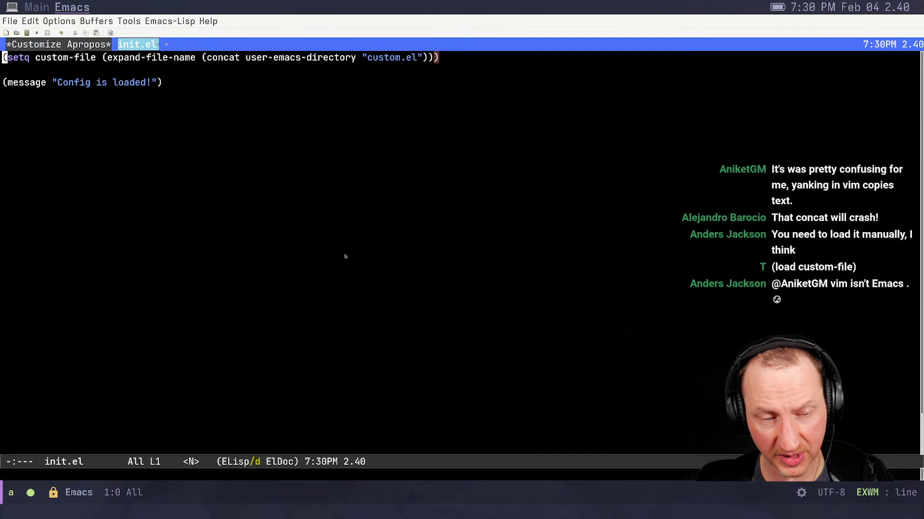
{"action": "key", "text": "j"}
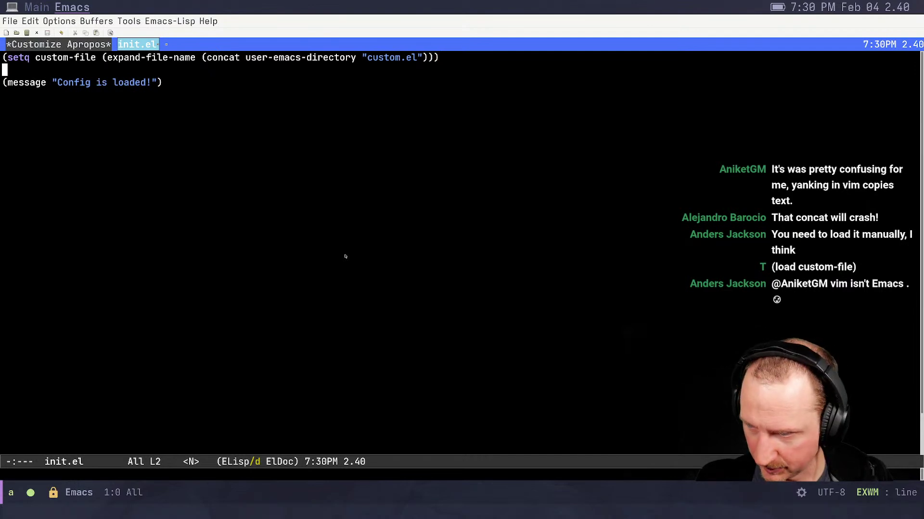
{"action": "key", "text": "ctrl+x"}
{"action": "key", "text": "ctrl+c"}
{"action": "key", "text": "ctrl+g"}
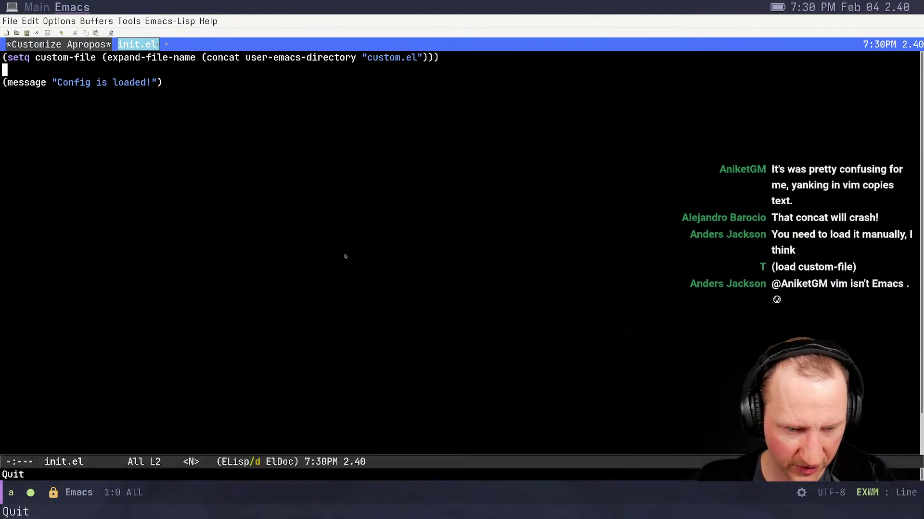
Put the nested Emacs window into EXWM char mode and exit that Emacs session to return to the terminal
{"action": "key", "text": "ctrl+c"}
{"action": "key", "text": "ctrl+k"}
{"action": "key", "text": "ctrl+x"}
{"action": "key", "text": "ctrl+c"}
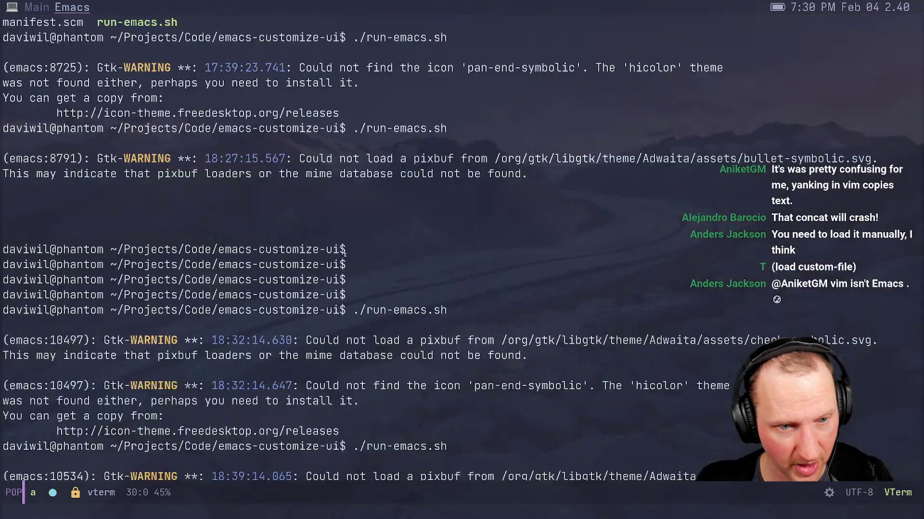
Relaunch the test Emacs with ./run-emacs.sh and open init.el
{"action": "key", "text": "Up"}
{"action": "key", "text": "Return"}
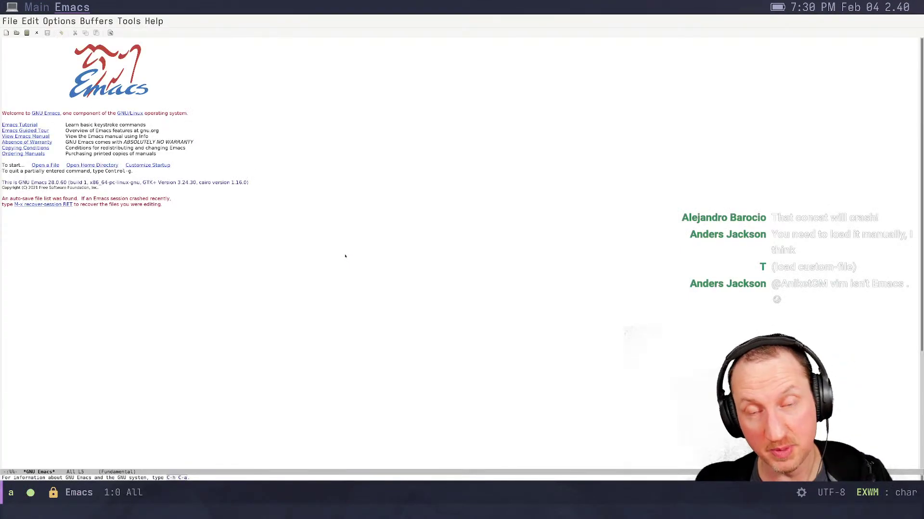
{"action": "key", "text": "alt+greater"}
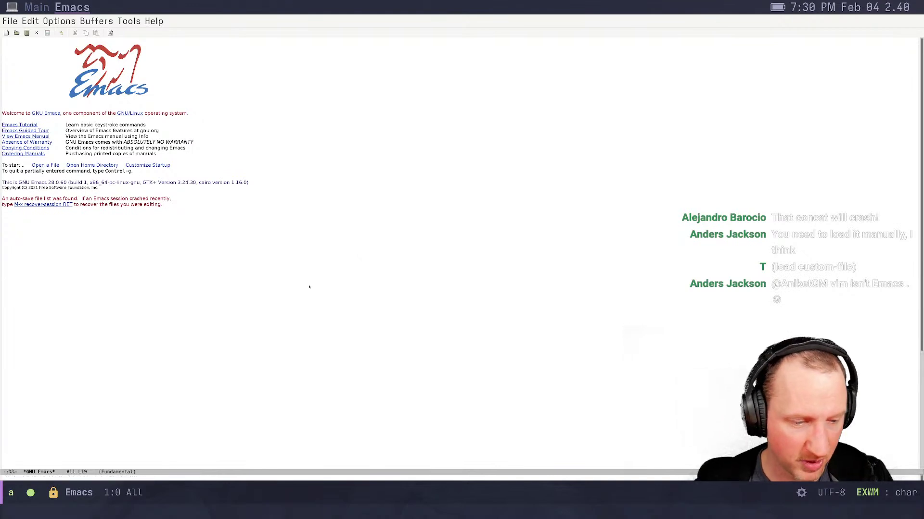
{"action": "key", "text": "ctrl+x"}
{"action": "key", "text": "ctrl+f"}
{"action": "key", "text": "Return"}
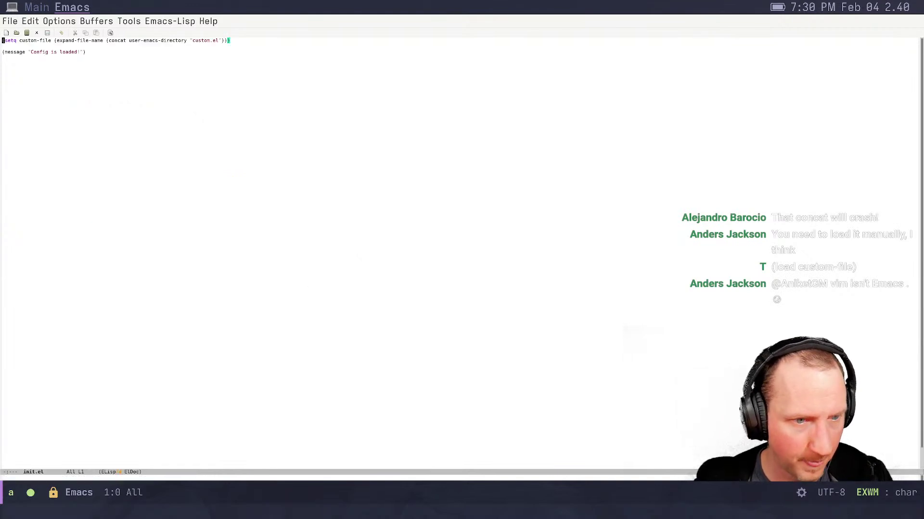
Add (load custom-file) below the custom-file setting in init.el, then save the file and evaluate the new line
{"action": "key", "text": "ctrl+o"}
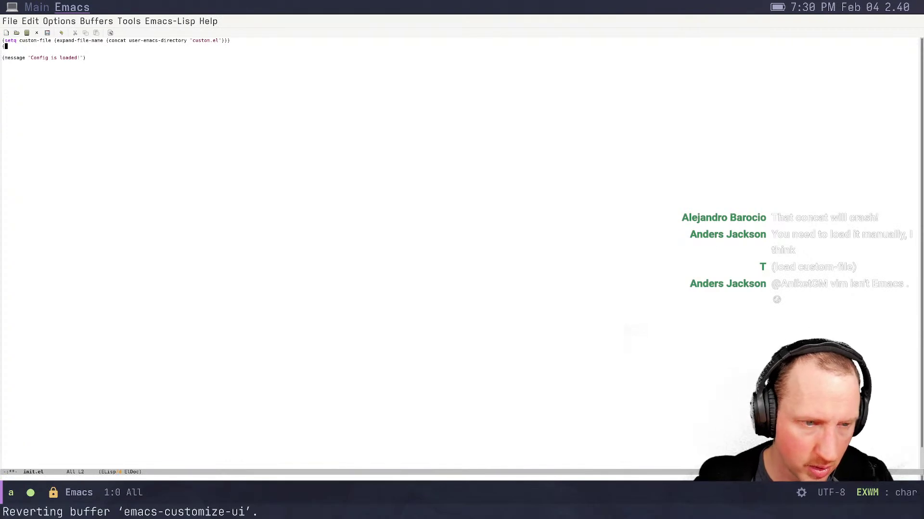
{"action": "type", "text": "(load custom-file"}
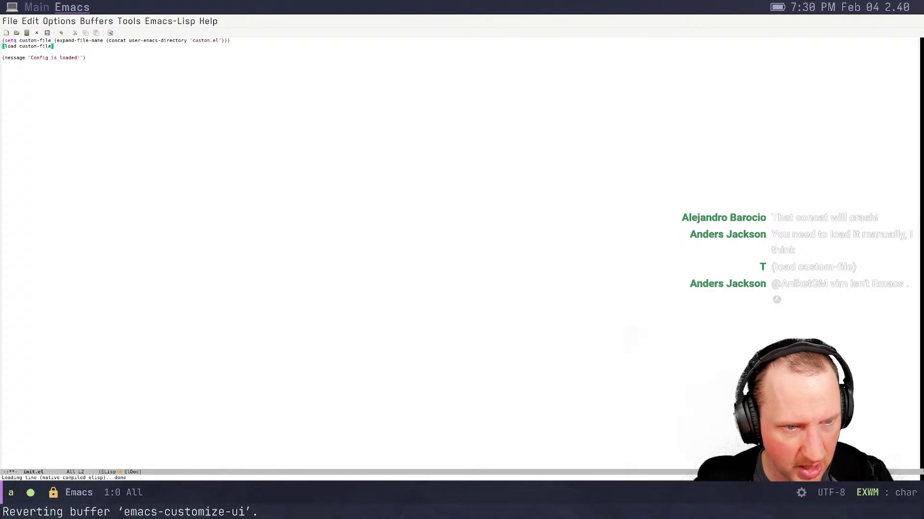
{"action": "key", "text": "ctrl+x"}
{"action": "key", "text": "ctrl+e"}
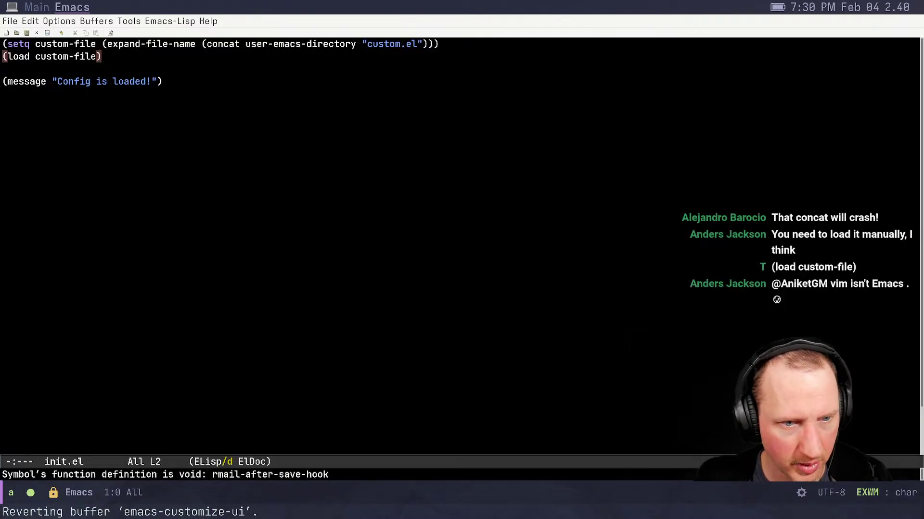
{"action": "key", "text": "Up"}
{"action": "key", "text": "Down"}
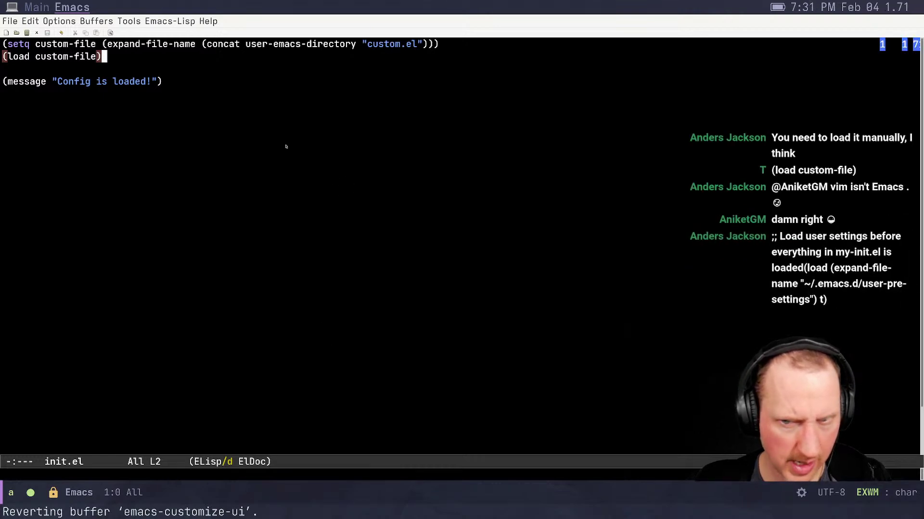
{"action": "left_click", "coordinate": [814, 114]}
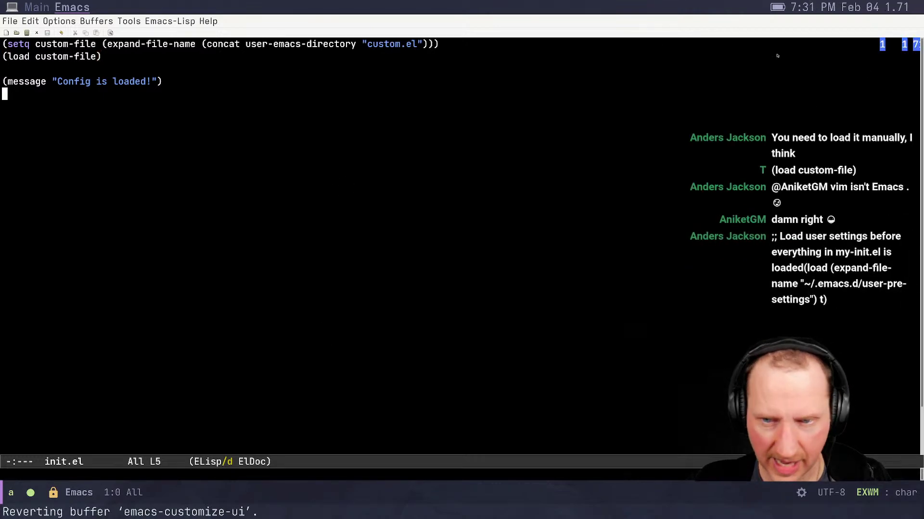
{"action": "left_click", "coordinate": [858, 48]}
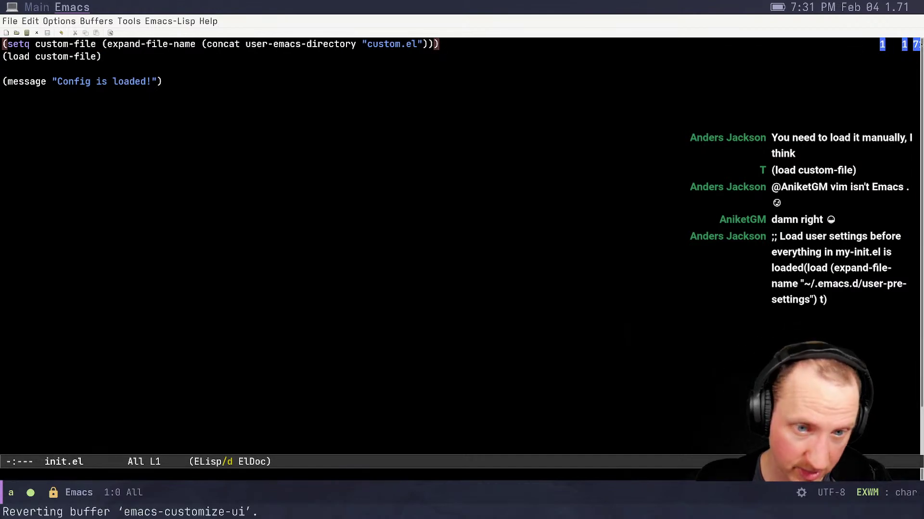
Run tab-bar-mode twice to turn the tab bar off and back on
{"action": "key", "text": "alt+x"}
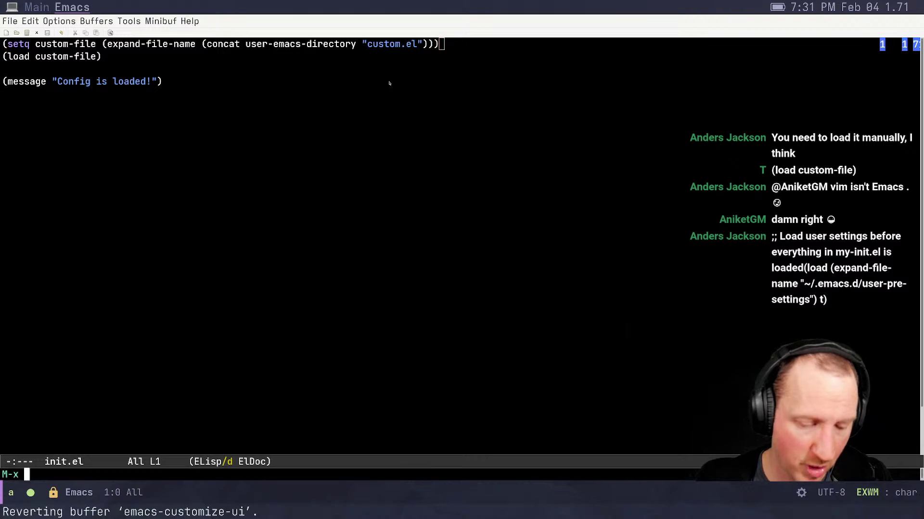
{"action": "type", "text": "tab-bar-sh"}
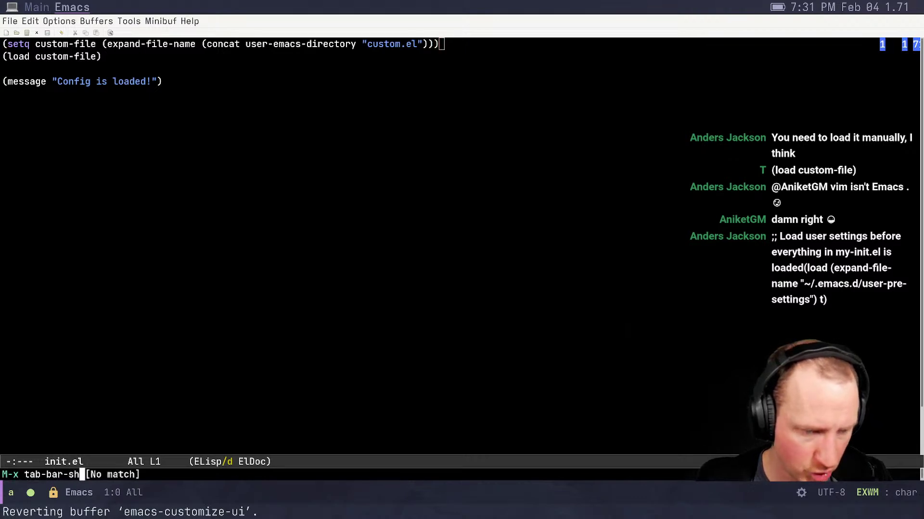
{"action": "key", "text": "BackSpace"}
{"action": "key", "text": "BackSpace"}
{"action": "key", "text": "Tab"}
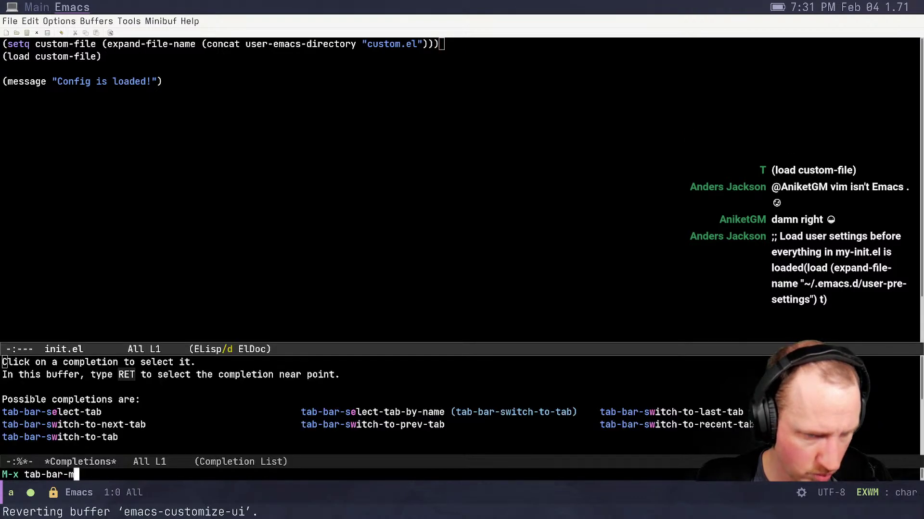
{"action": "type", "text": "mod"}
{"action": "key", "text": "Tab"}
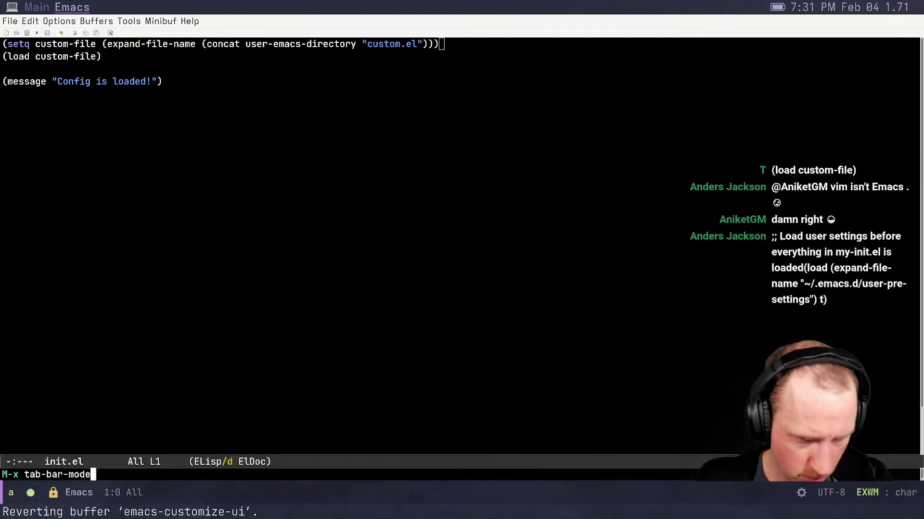
{"action": "key", "text": "Return"}
{"action": "key", "text": "alt+x"}
{"action": "type", "text": "tab"}
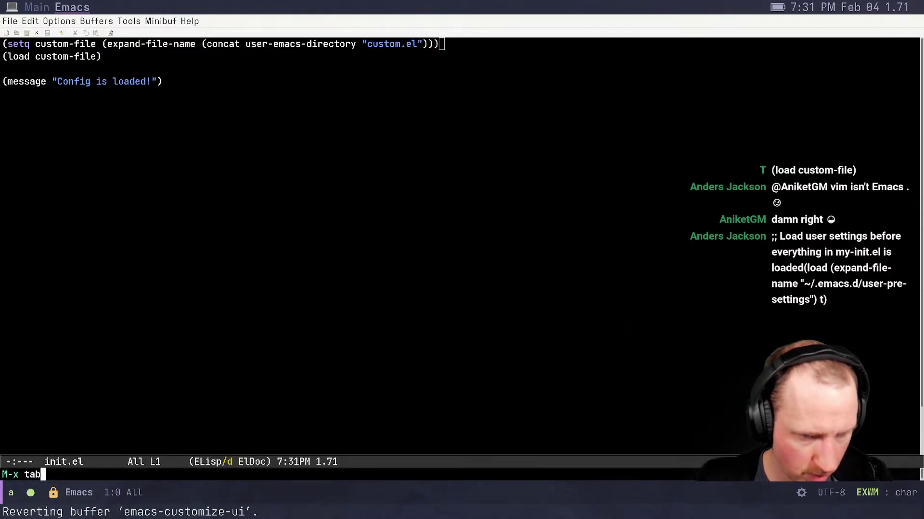
{"action": "type", "text": "-bar-mode"}
{"action": "key", "text": "Return"}
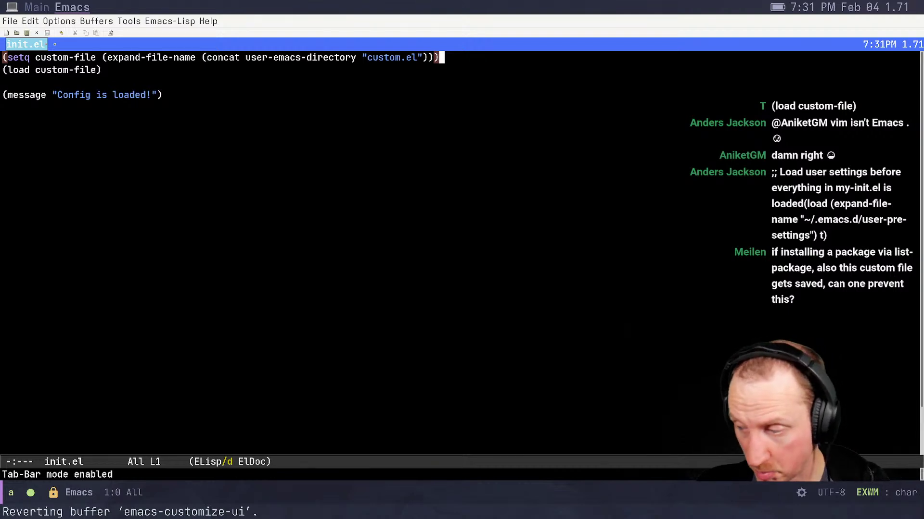
Open the list of available packages with package-list-packages
{"action": "key", "text": "alt+x"}
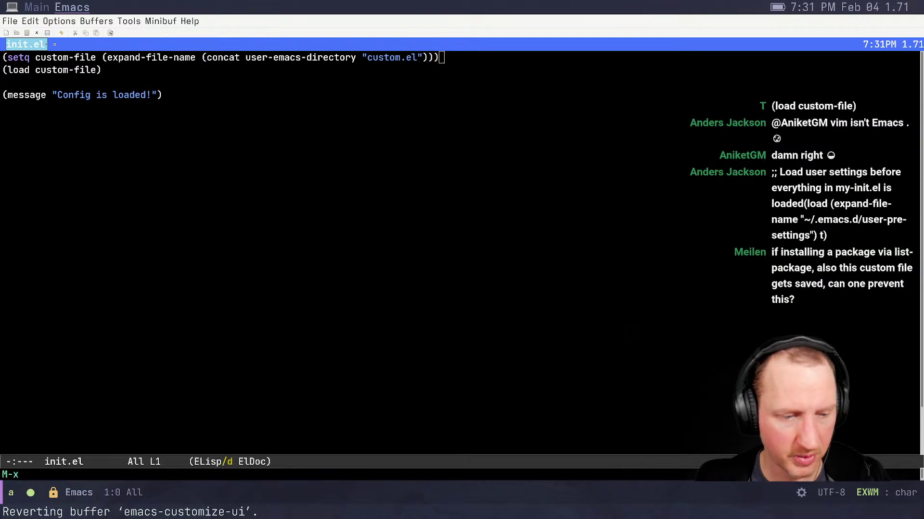
{"action": "type", "text": "package-list-packages"}
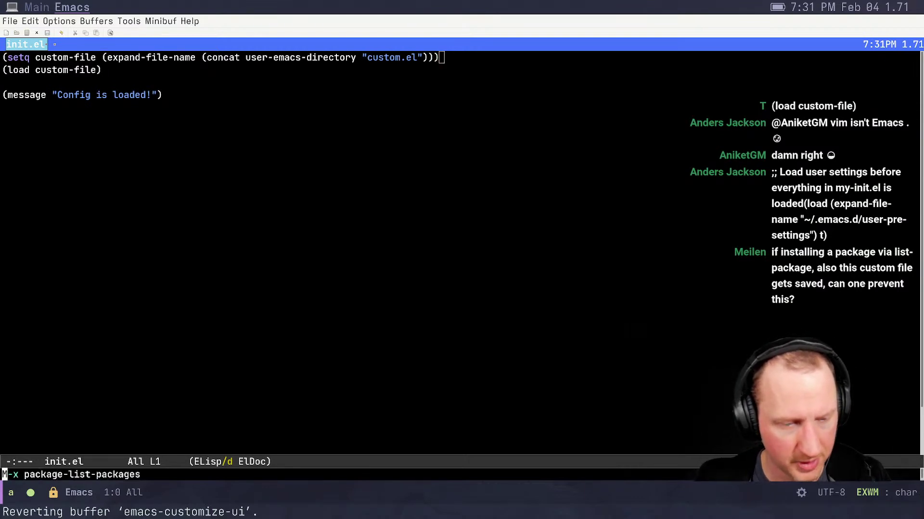
{"action": "key", "text": "Return"}
Browse the first pages of available packages in the package list
{"action": "key", "text": "Down"}
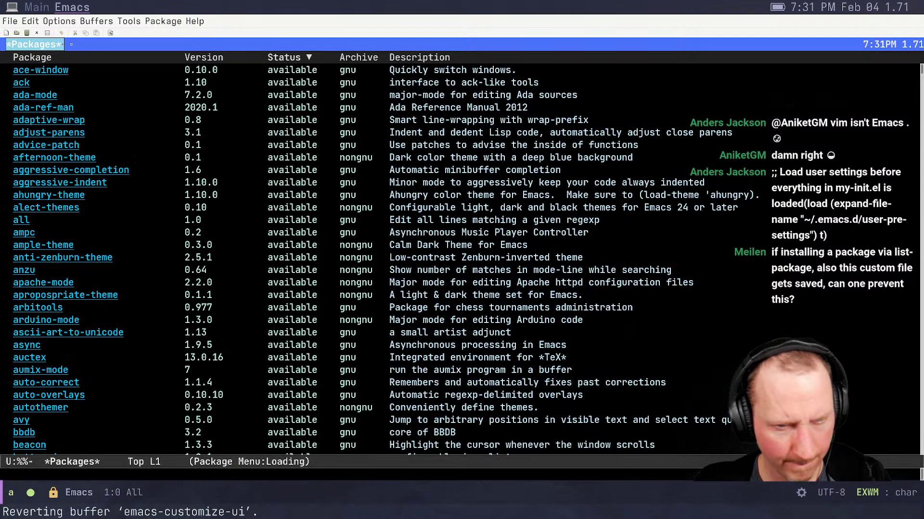
{"action": "key", "text": "Down"}
{"action": "key", "text": "Down"}
{"action": "key", "text": "Down"}
{"action": "key", "text": "Down"}
{"action": "key", "text": "Down"}
{"action": "key", "text": "Down"}
{"action": "key", "text": "Down"}
{"action": "key", "text": "Down"}
{"action": "key", "text": "Down"}
{"action": "key", "text": "Down"}
{"action": "key", "text": "Down"}
{"action": "key", "text": "Down"}
{"action": "key", "text": "Down"}
{"action": "key", "text": "Down"}
{"action": "key", "text": "Down"}
{"action": "key", "text": "Down"}
{"action": "key", "text": "Down"}
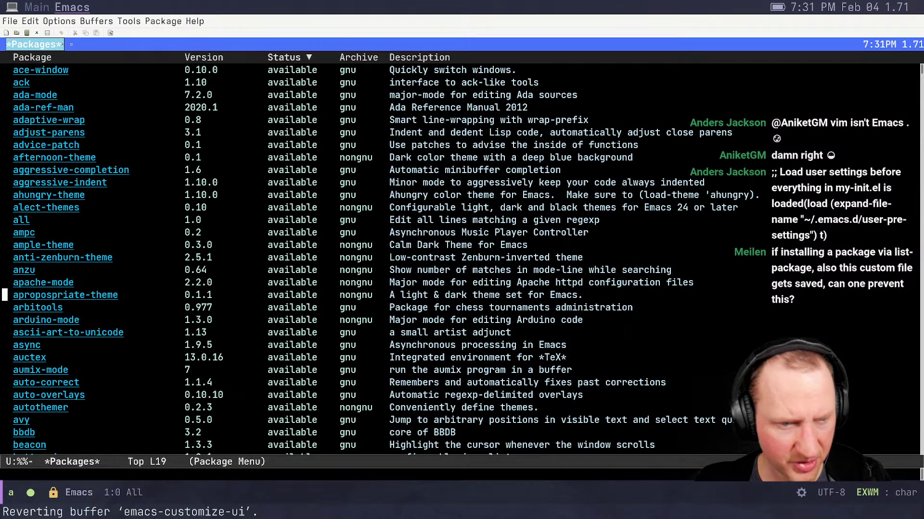
{"action": "key", "text": "Down"}
{"action": "key", "text": "Up"}
{"action": "key", "text": "Up"}
{"action": "key", "text": "Up"}
{"action": "key", "text": "Up"}
{"action": "key", "text": "Up"}
{"action": "key", "text": "Up"}
{"action": "key", "text": "Down"}
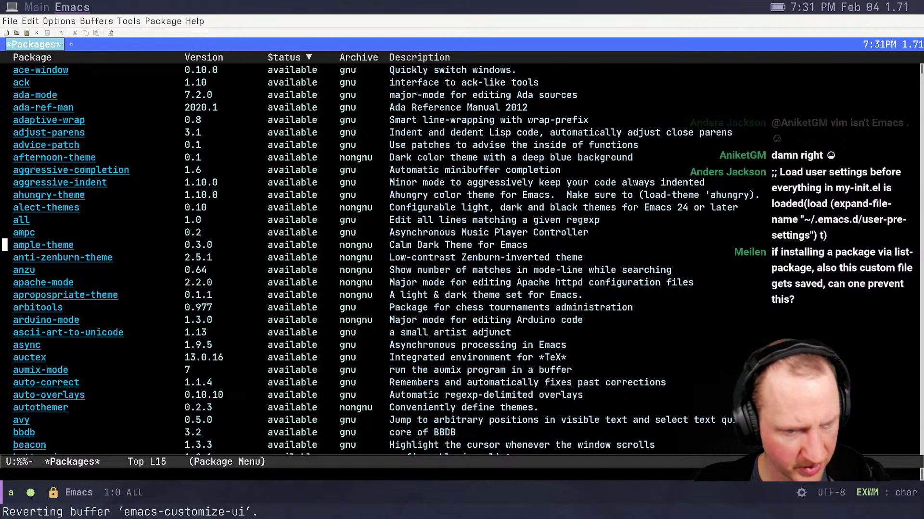
{"action": "key", "text": "Down"}
{"action": "key", "text": "Down"}
{"action": "key", "text": "Down"}
{"action": "key", "text": "Down"}
{"action": "key", "text": "Down"}
{"action": "key", "text": "Down"}
{"action": "key", "text": "Down"}
{"action": "key", "text": "Down"}
{"action": "key", "text": "Down"}
{"action": "key", "text": "Down"}
{"action": "key", "text": "Down"}
{"action": "key", "text": "Down"}
{"action": "key", "text": "ctrl+v"}
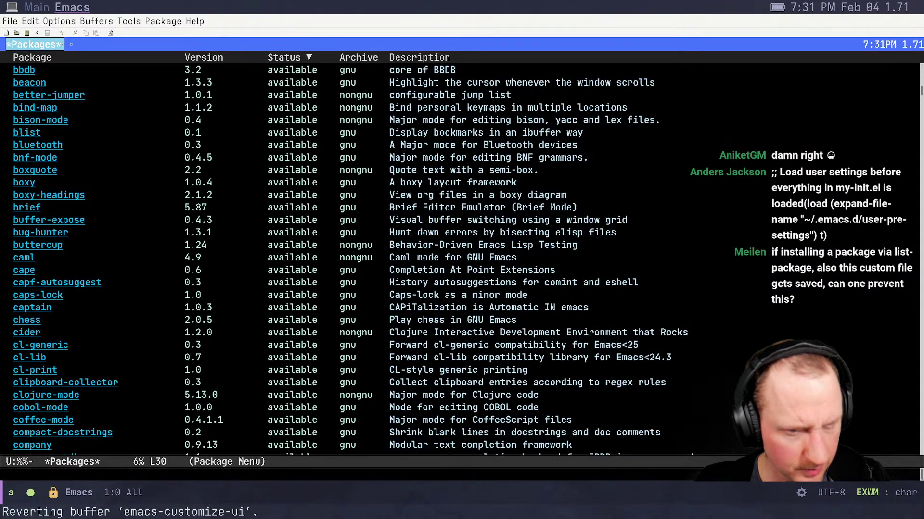
{"action": "key", "text": "alt+v"}
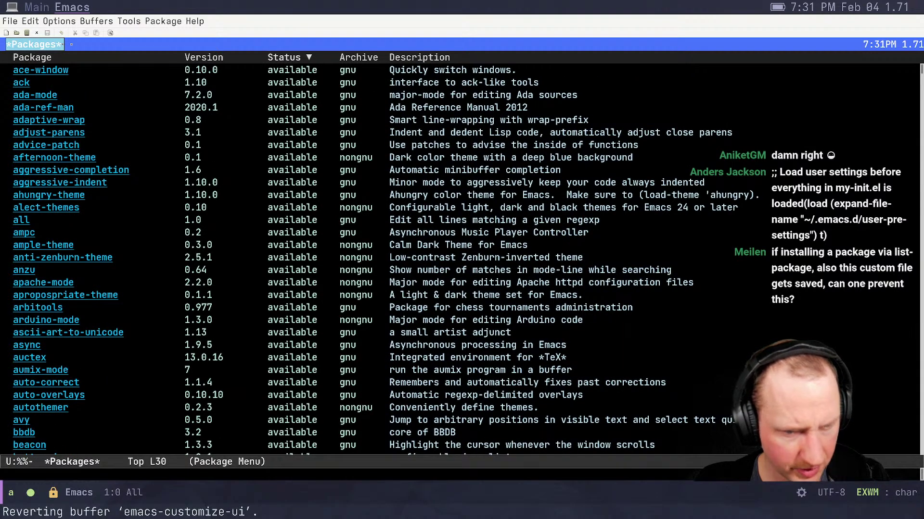
Search the package list for embark and open its package description
{"action": "key", "text": "ctrl+s"}
{"action": "type", "text": "embark"}
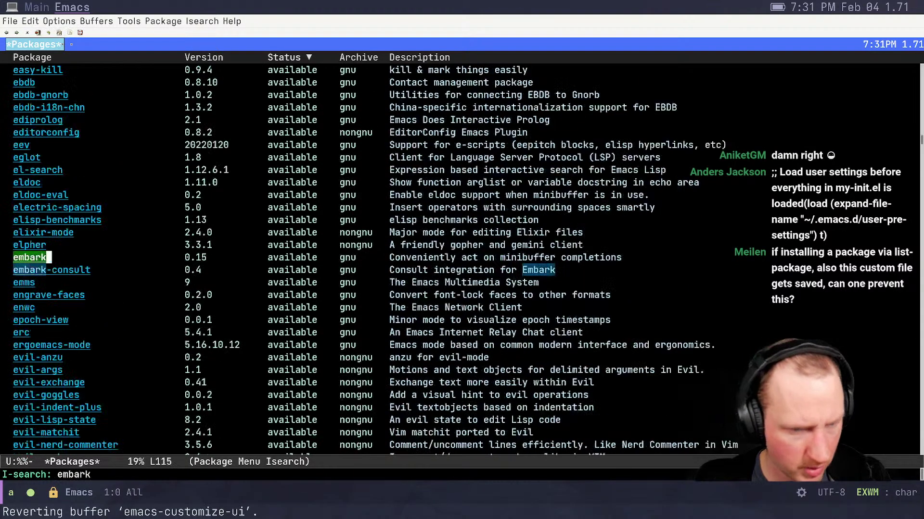
{"action": "key", "text": "Return"}
{"action": "key", "text": "Return"}
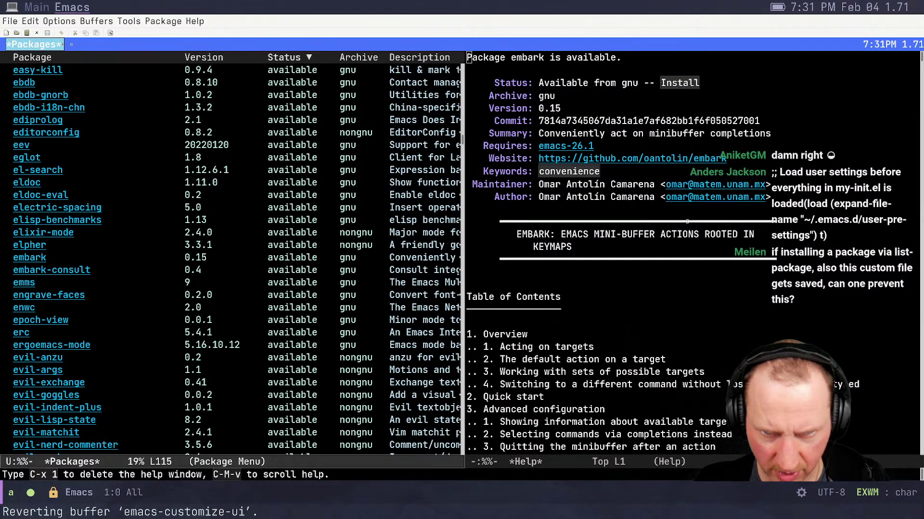
Install the embark 0.15 package, then close its description and the package list
{"action": "left_click", "coordinate": [678, 83]}
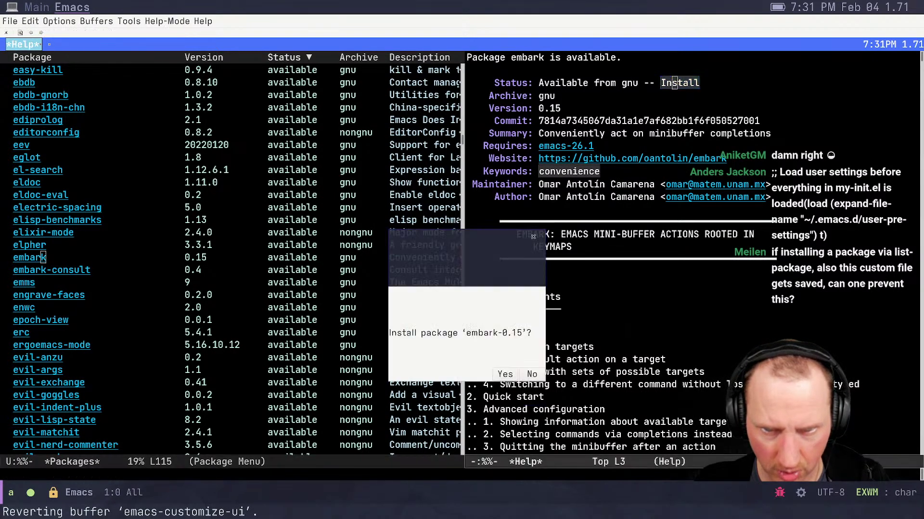
{"action": "left_click", "coordinate": [506, 375]}
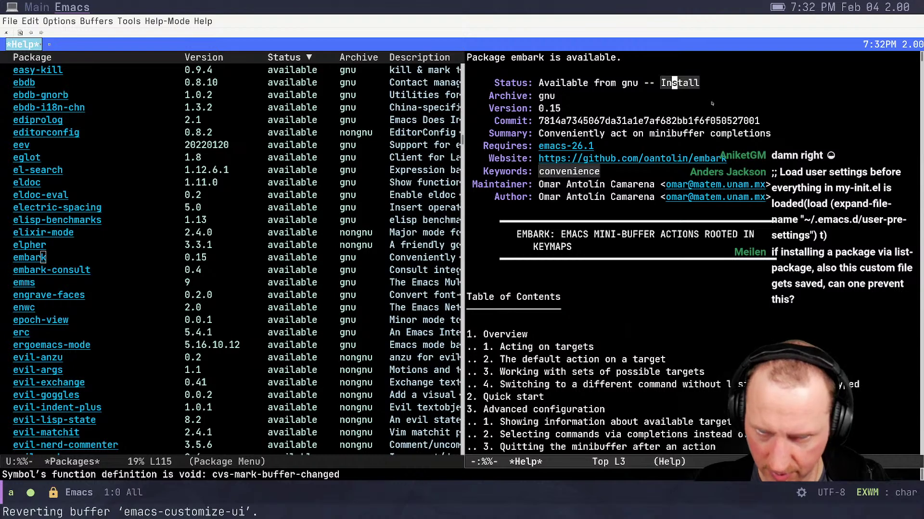
{"action": "key", "text": "Return"}
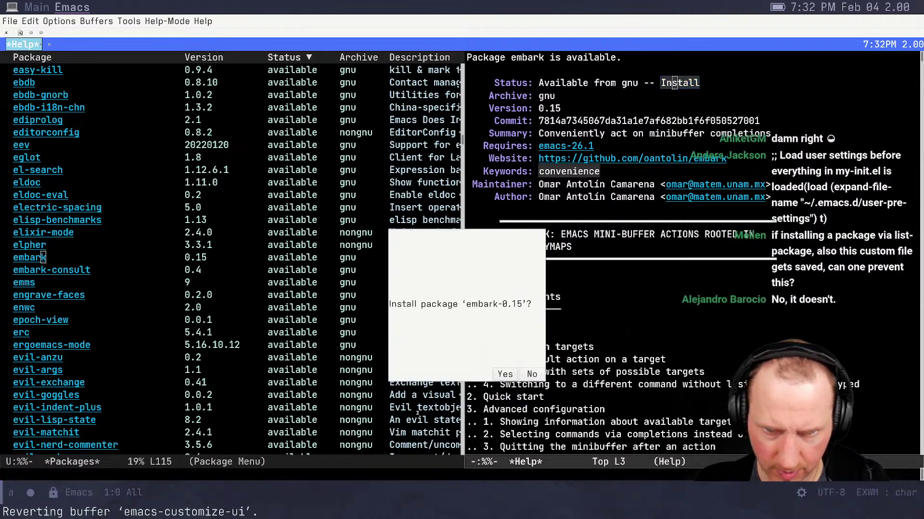
{"action": "left_click", "coordinate": [506, 374]}
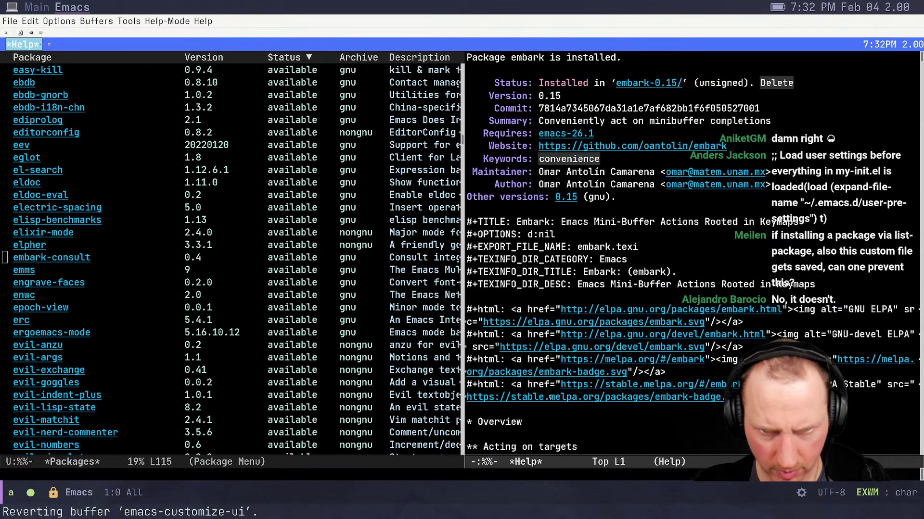
{"action": "key", "text": "q"}
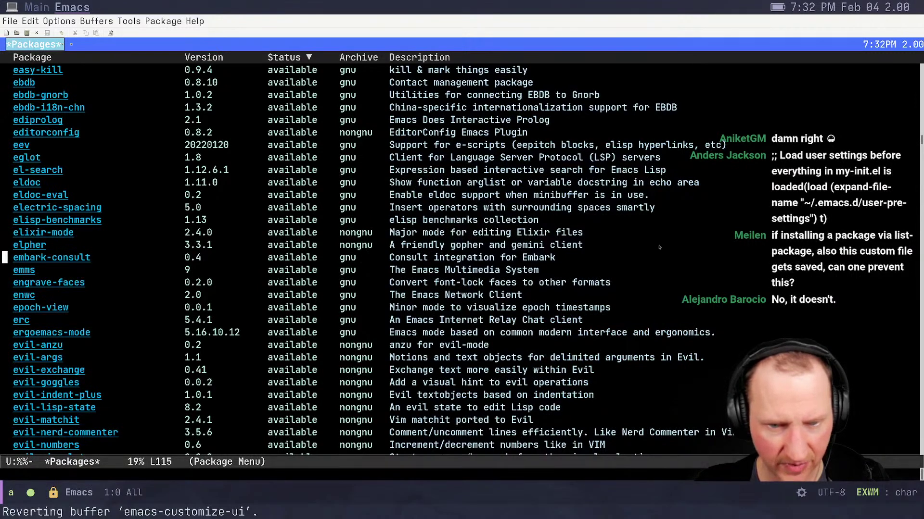
{"action": "key", "text": "q"}
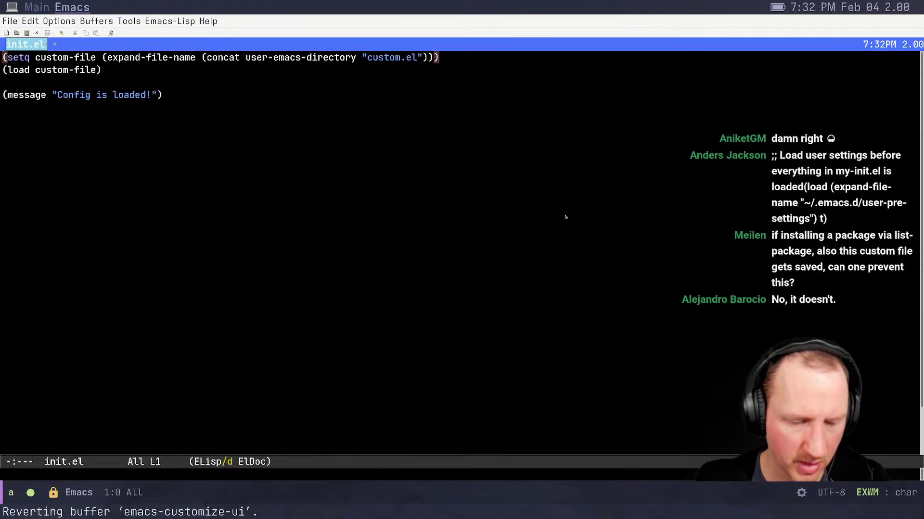
{"action": "key", "text": "ctrl+x"}
{"action": "type", "text": "bcu"}
{"action": "key", "text": "ctrl+x"}
{"action": "key", "text": "ctrl+alt+s"}
{"action": "key", "text": "ctrl+f"}
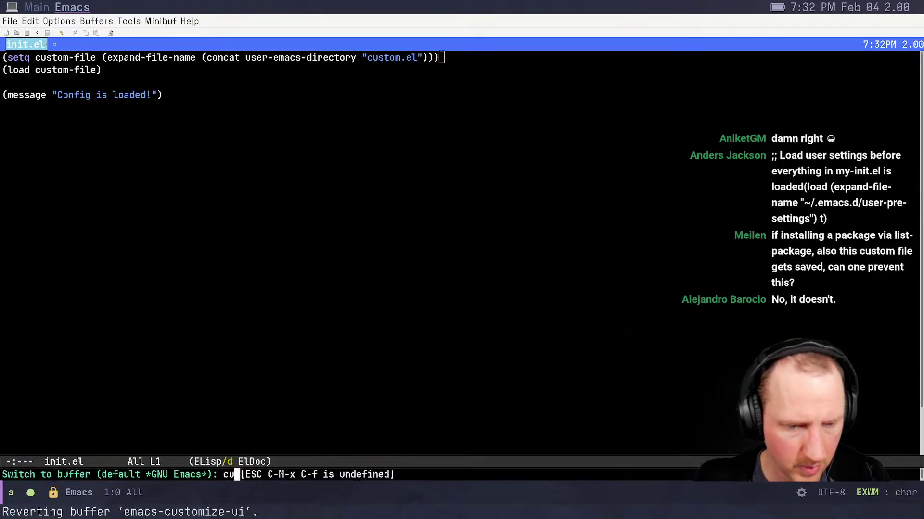
{"action": "key", "text": "ctrl+g"}
Open the custom.el file from the emacs-customize-ui project folder
{"action": "key", "text": "ctrl+x"}
{"action": "key", "text": "ctrl+f"}
{"action": "type", "text": "customize-ui/cu"}
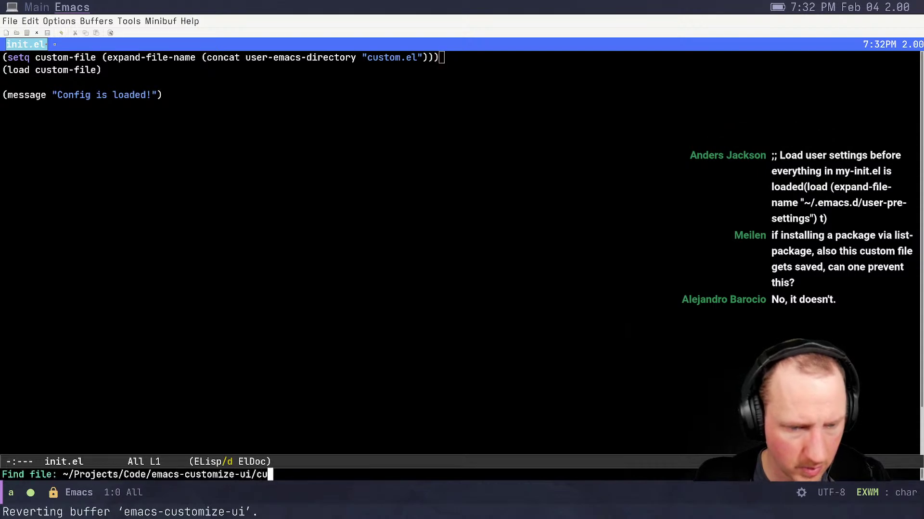
{"action": "key", "text": "Tab"}
{"action": "key", "text": "Return"}
Examine the package-selected-packages entry in custom.el for the newly installed package
{"action": "key", "text": "ctrl+n"}
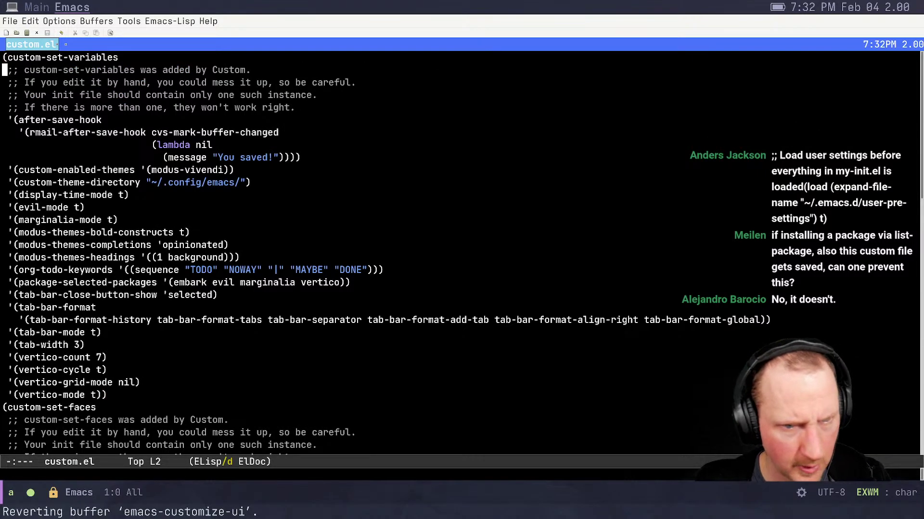
{"action": "key", "text": "ctrl+n"}
{"action": "key", "text": "ctrl+s"}
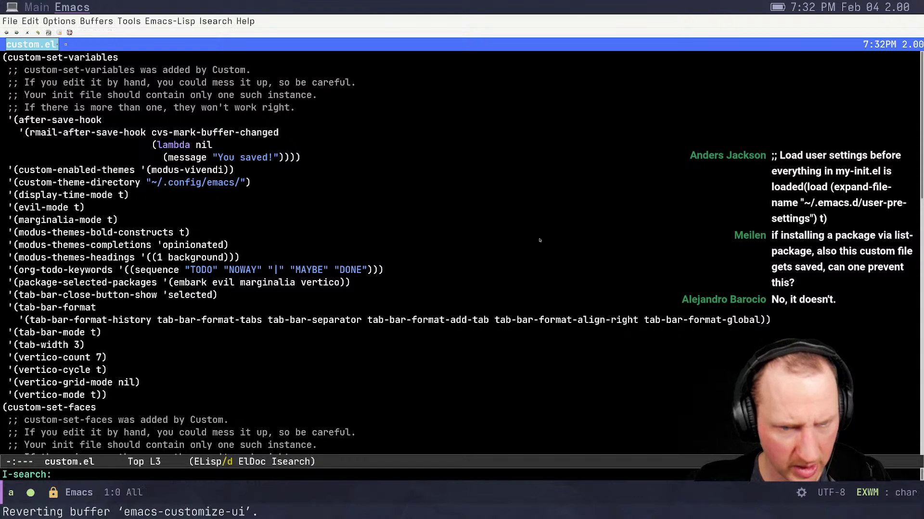
{"action": "left_click", "coordinate": [150, 284]}
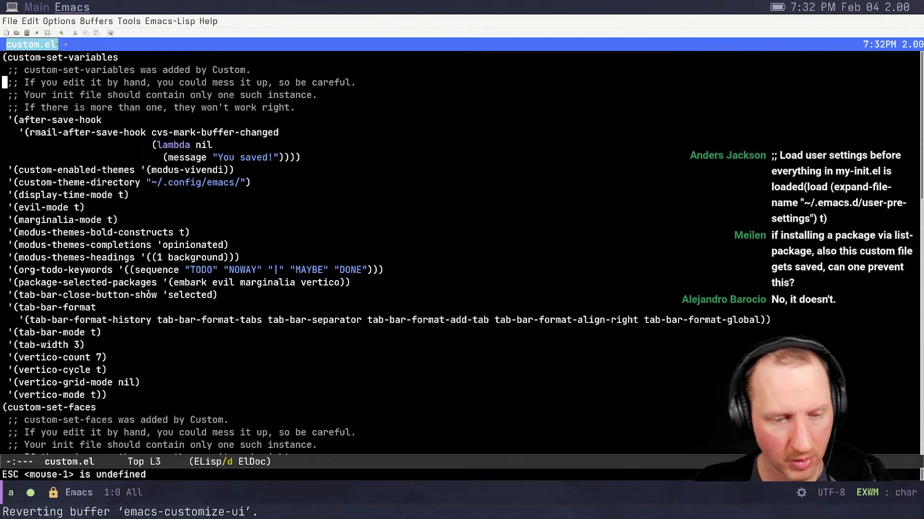
{"action": "key", "text": "Escape"}
{"action": "key", "text": "ctrl+h"}
{"action": "type", "text": "v"}
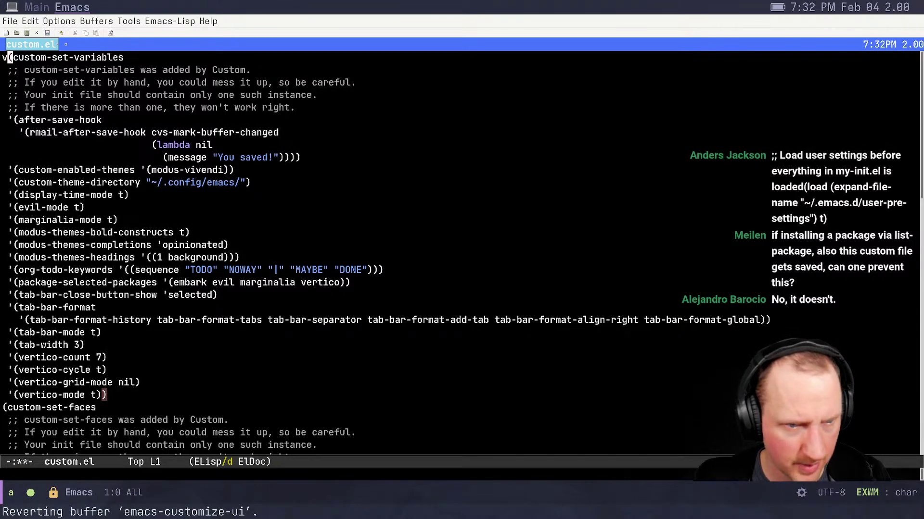
{"action": "key", "text": "Escape"}
{"action": "key", "text": "Left"}
{"action": "key", "text": "Escape"}
{"action": "key", "text": "Escape"}
{"action": "key", "text": "Left"}
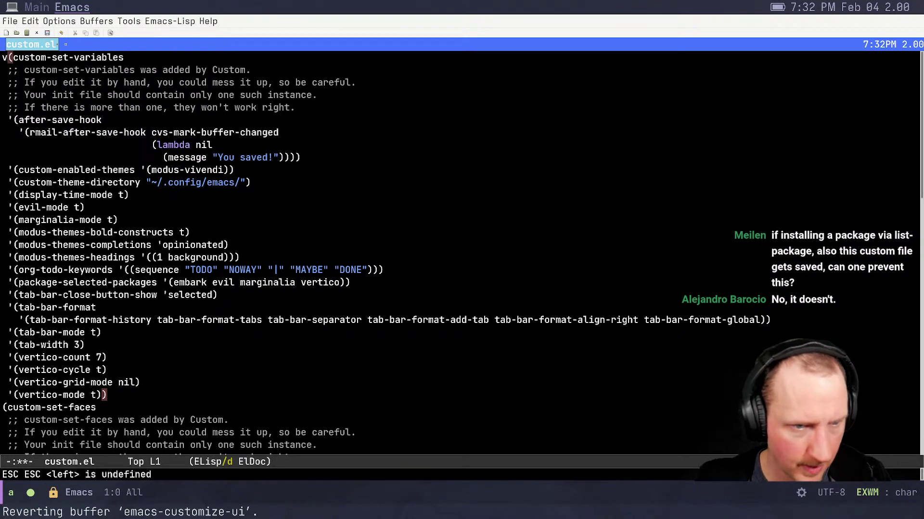
{"action": "type", "text": "h"}
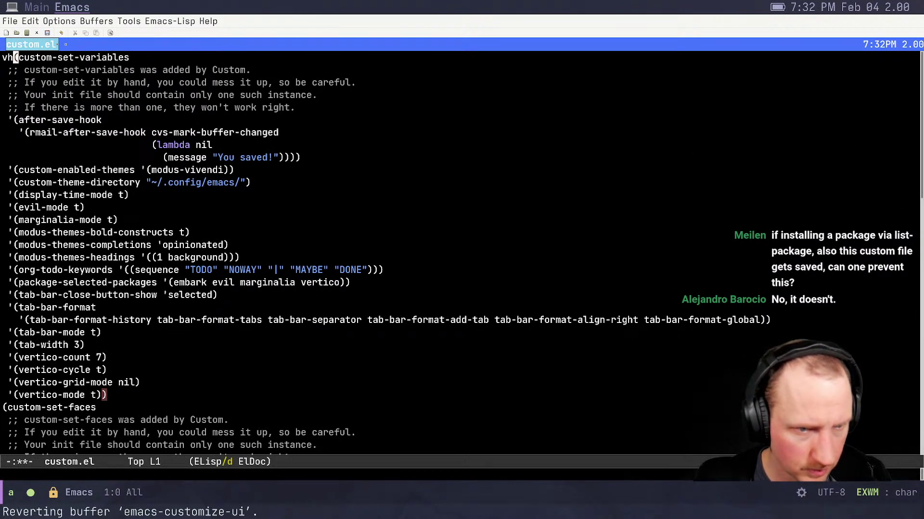
{"action": "key", "text": "BackSpace"}
{"action": "key", "text": "BackSpace"}
{"action": "key", "text": "ctrl+x"}
{"action": "key", "text": "ctrl+s"}
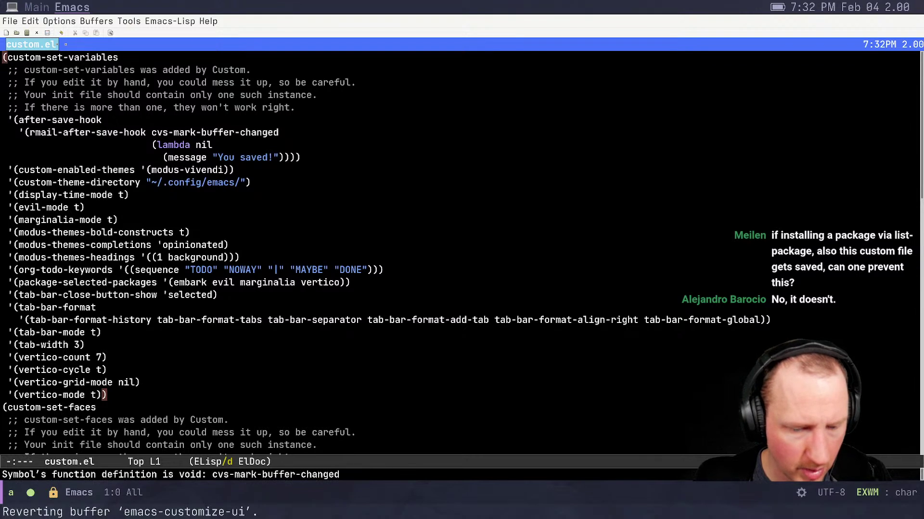
Browse the describable variables whose names begin with package-, then cancel the variable lookup
{"action": "key", "text": "ctrl+h"}
{"action": "key", "text": "v"}
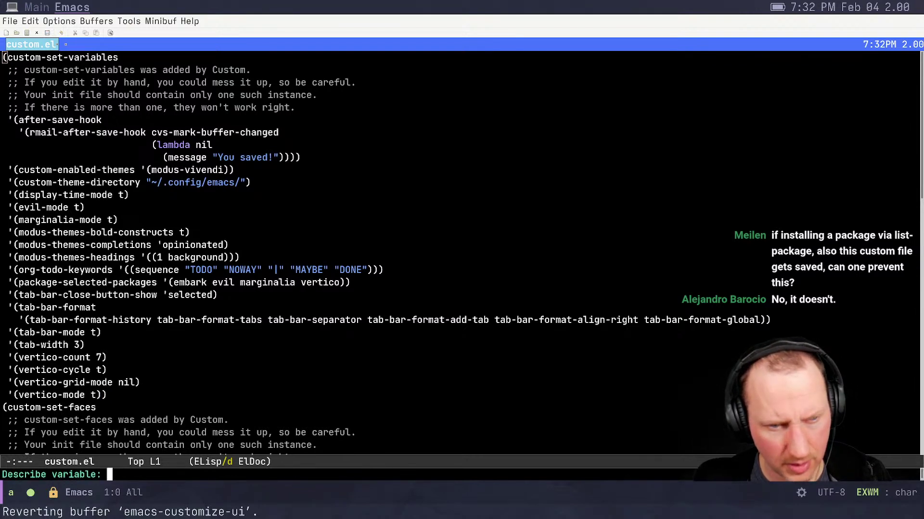
{"action": "type", "text": "package-"}
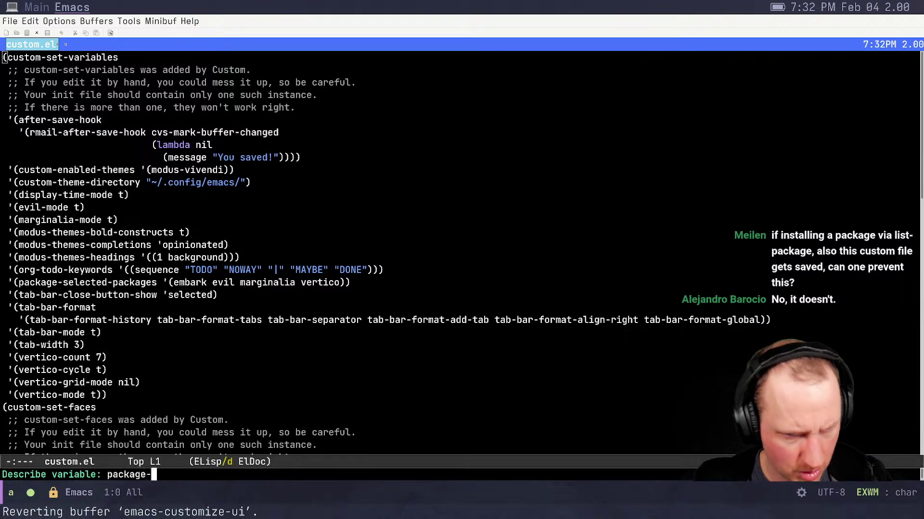
{"action": "type", "text": "s"}
{"action": "key", "text": "Tab"}
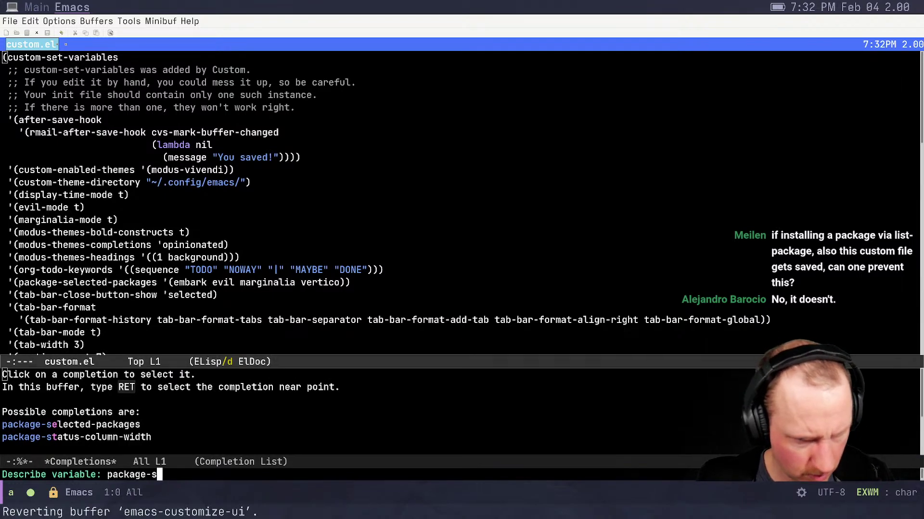
{"action": "key", "text": "BackSpace"}
{"action": "key", "text": "Tab"}
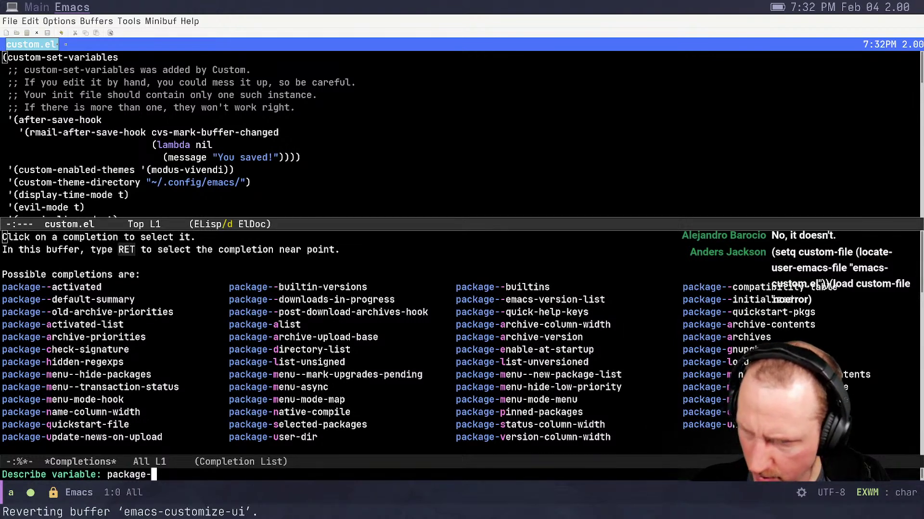
{"action": "key", "text": "ctrl+g"}
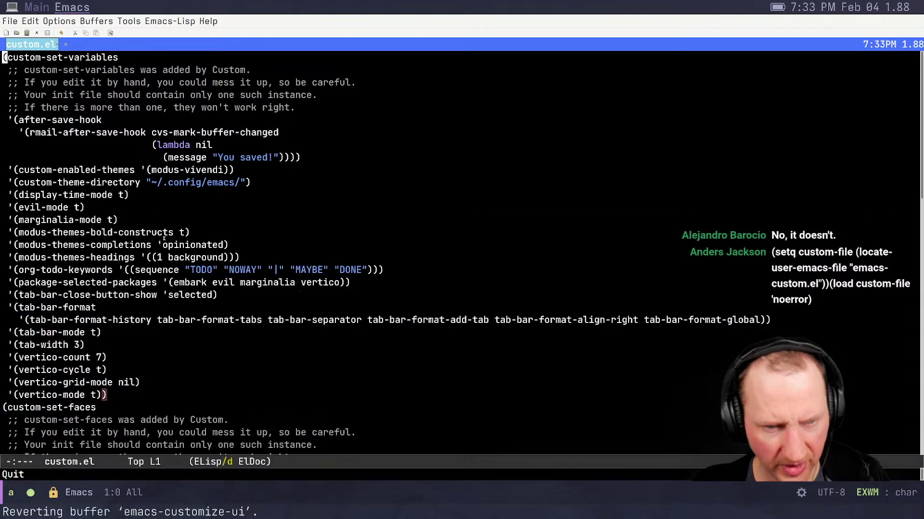
{"action": "left_click", "coordinate": [213, 294]}
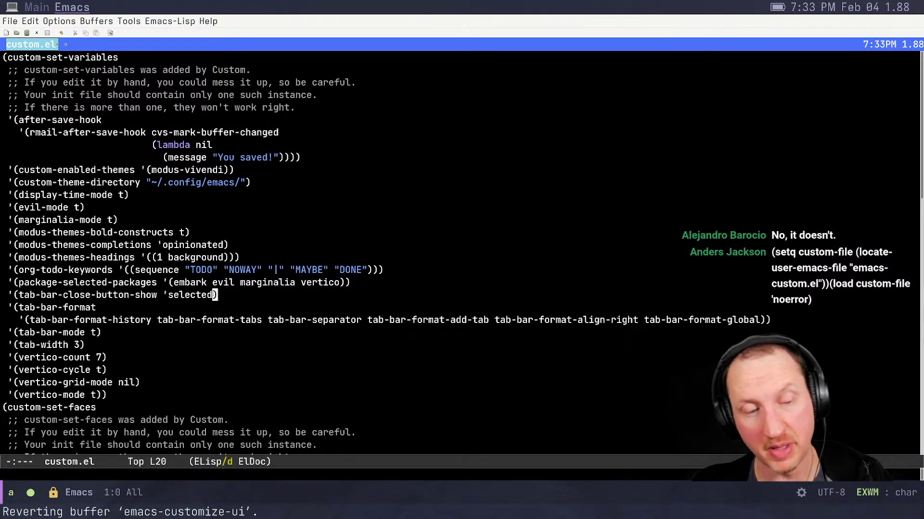
{"action": "key", "text": "Escape"}
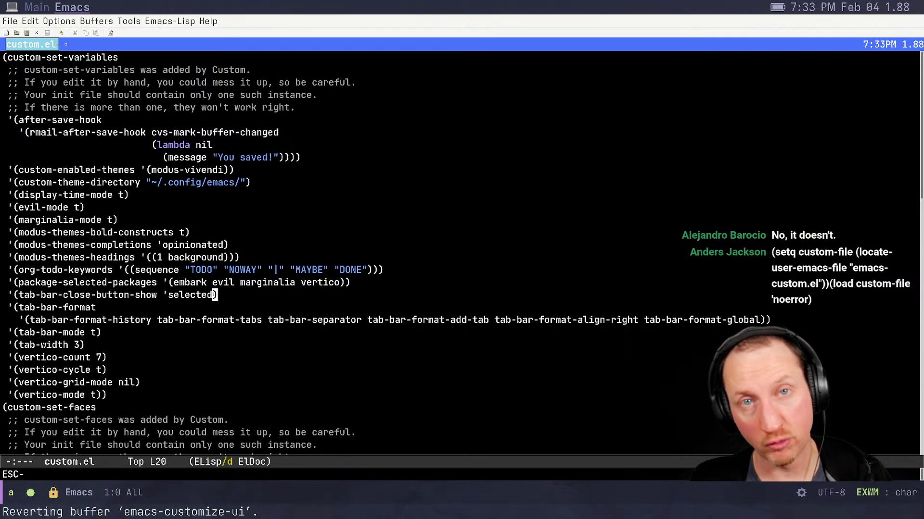
{"action": "key", "text": "slash"}
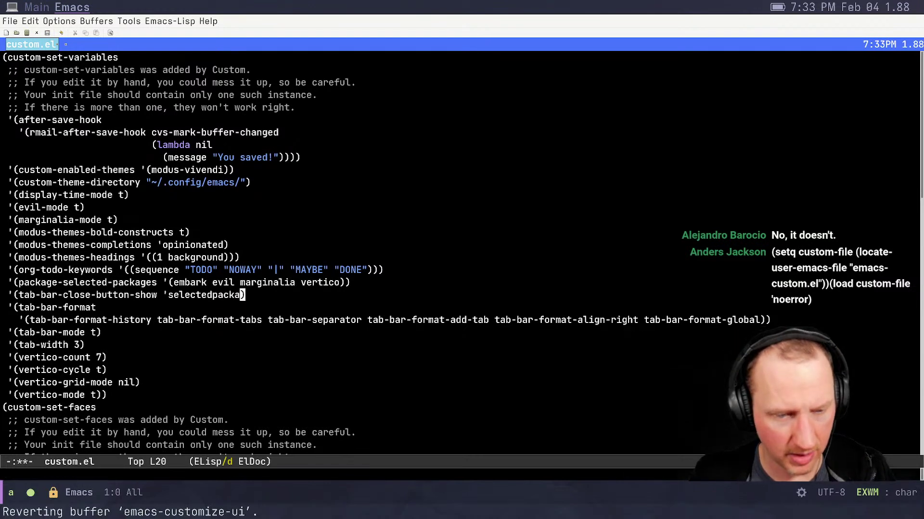
{"action": "key", "text": "BackSpace"}
{"action": "key", "text": "BackSpace"}
{"action": "key", "text": "BackSpace"}
{"action": "key", "text": "BackSpace"}
{"action": "key", "text": "ctrl+s"}
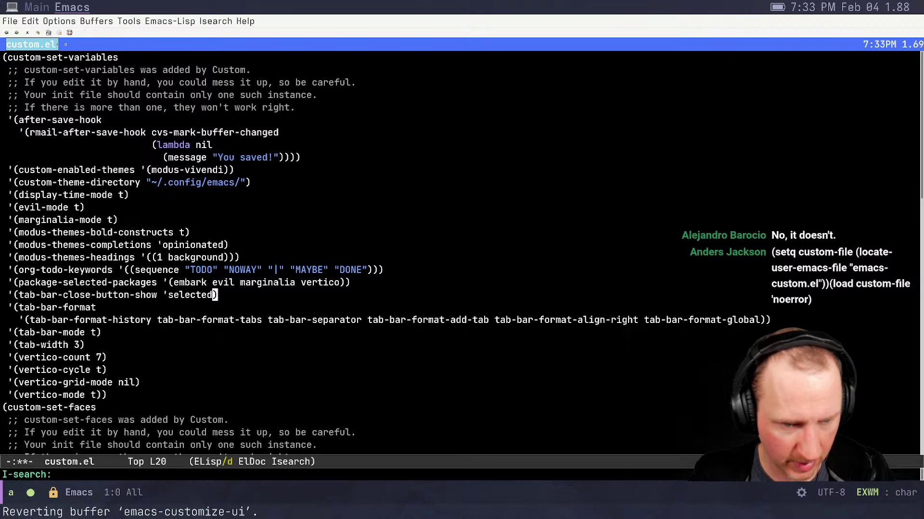
{"action": "key", "text": "ctrl+g"}
Run the package-install-selected-packages command
{"action": "key", "text": "alt+x"}
{"action": "type", "text": "pa"}
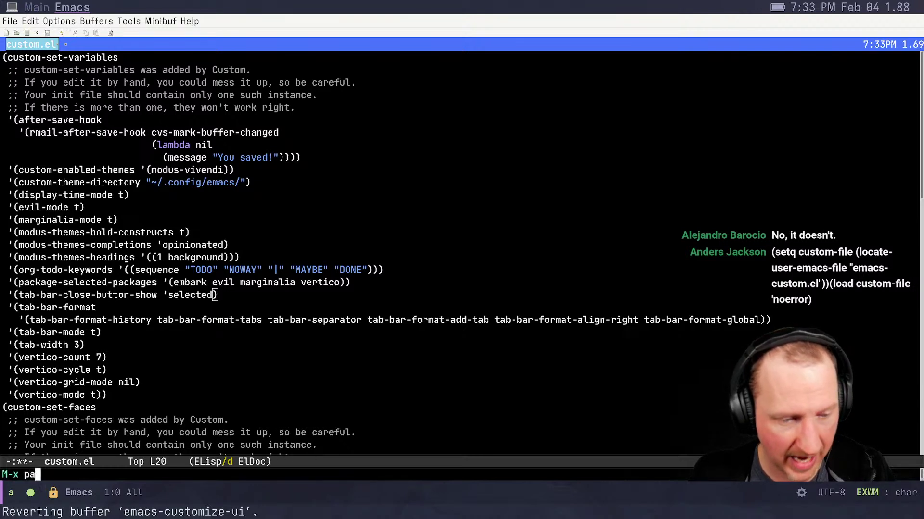
{"action": "type", "text": "ckage-in"}
{"action": "key", "text": "Tab"}
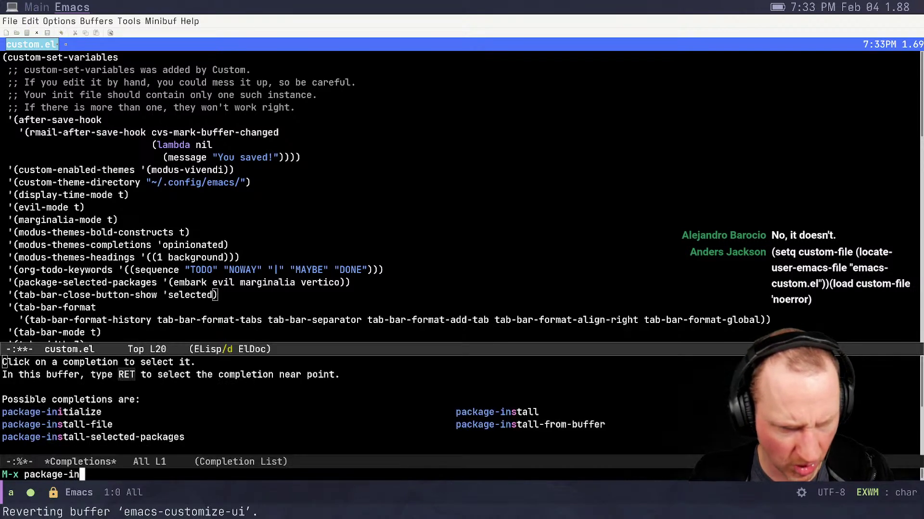
{"action": "type", "text": "stall-se"}
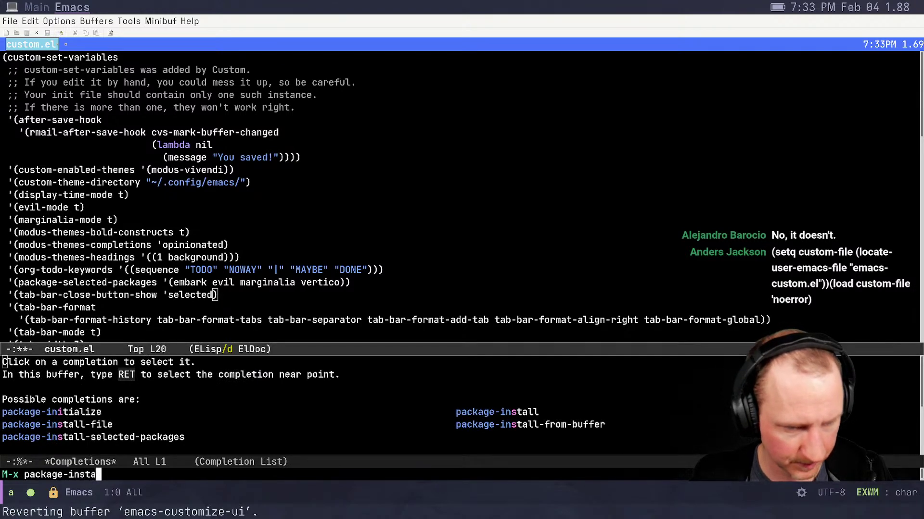
{"action": "key", "text": "Tab"}
{"action": "key", "text": "Return"}
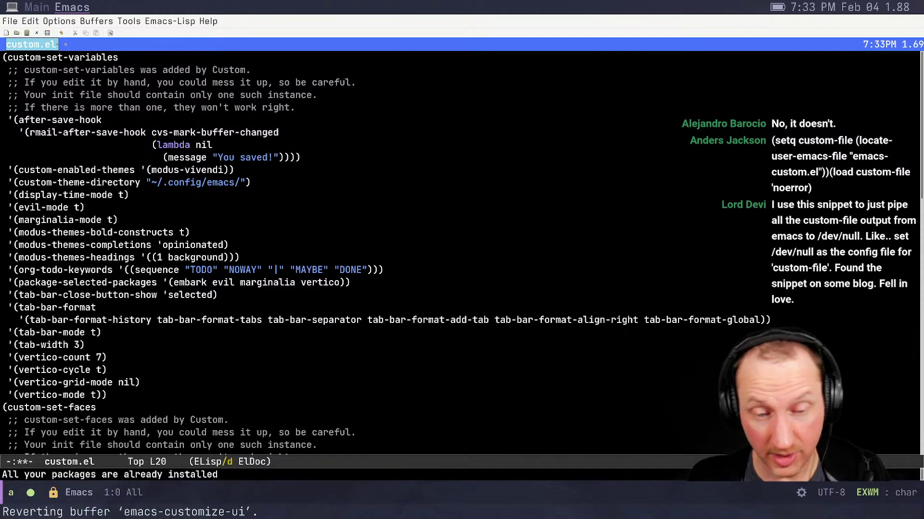
Save custom.el and quit the test Emacs session
{"action": "key", "text": "ctrl+x"}
{"action": "key", "text": "s"}
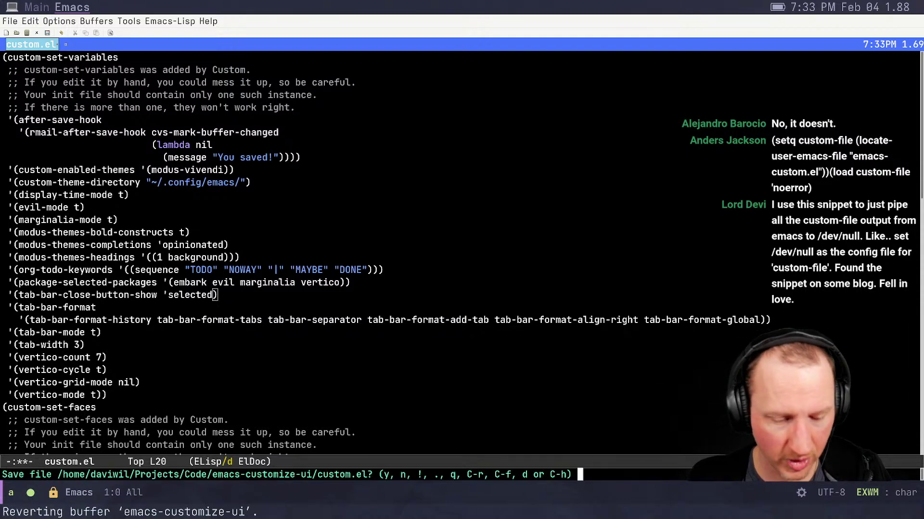
{"action": "key", "text": "y"}
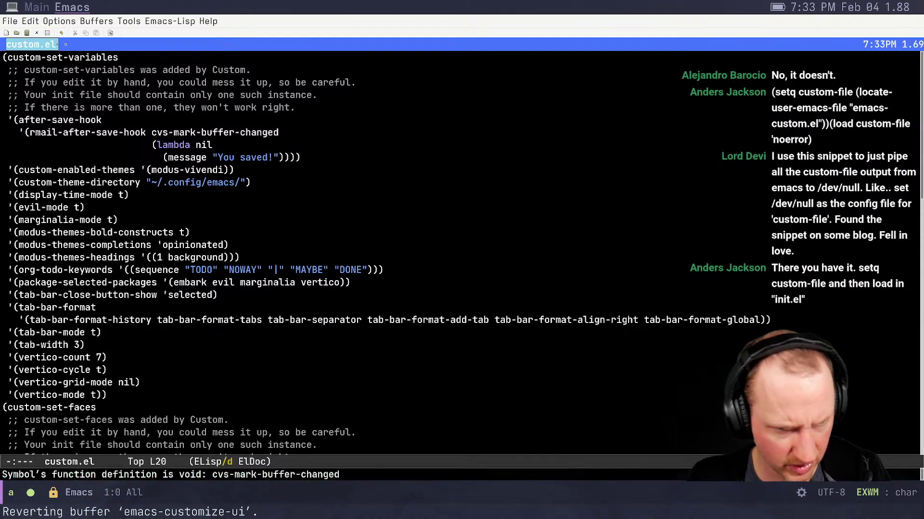
{"action": "key", "text": "ctrl+x"}
{"action": "key", "text": "ctrl+c"}
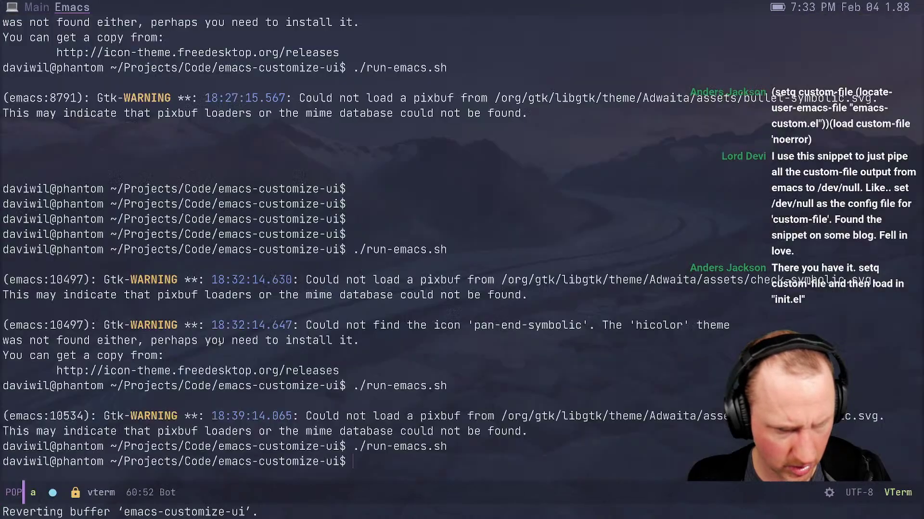
Leave the terminal buffer and open the ~/Projects/Code/emacs-customize-ui folder
{"action": "left_click", "coordinate": [278, 350]}
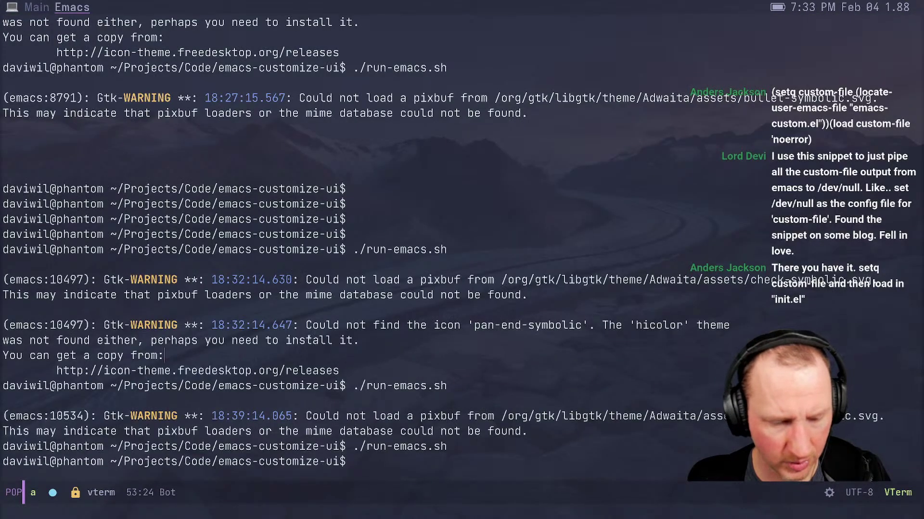
{"action": "key", "text": "ctrl+grave"}
{"action": "key", "text": "h"}
{"action": "key", "text": "h"}
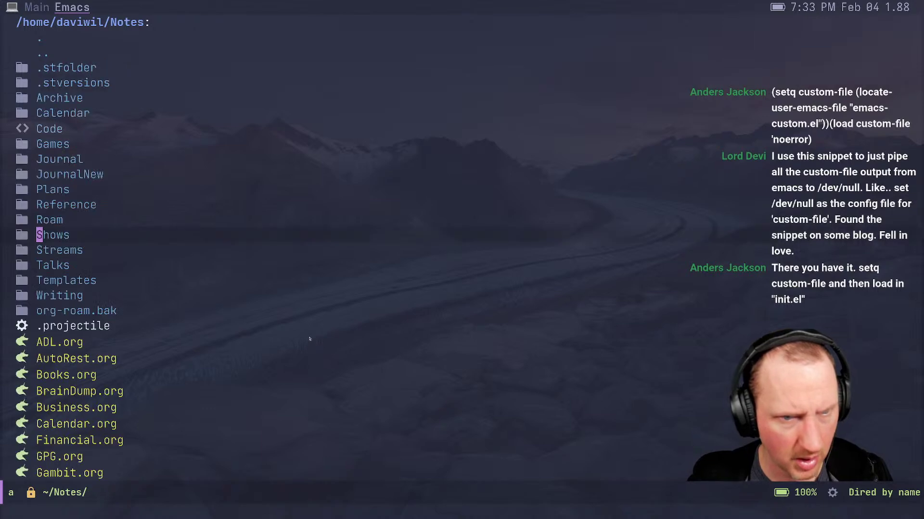
{"action": "key", "text": "ctrl+x"}
{"action": "key", "text": "ctrl+f"}
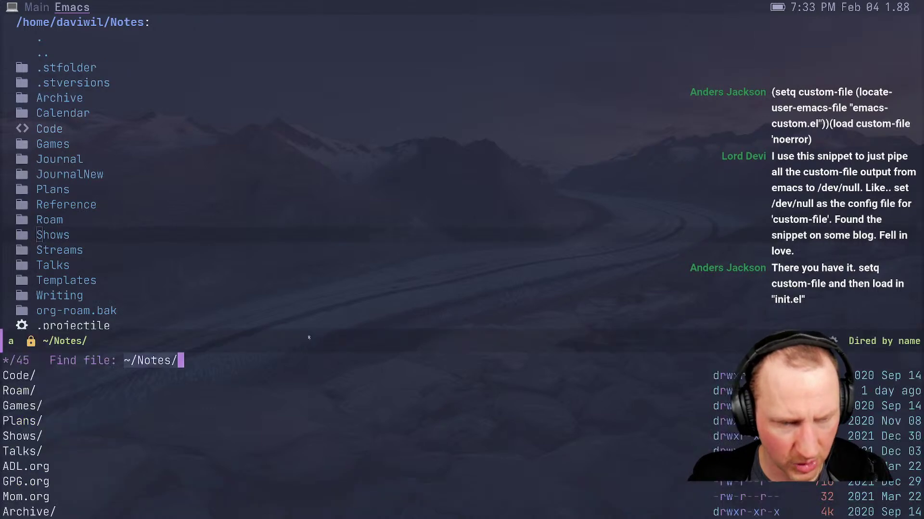
{"action": "key", "text": "BackSpace"}
{"action": "type", "text": "Projects/Code/"}
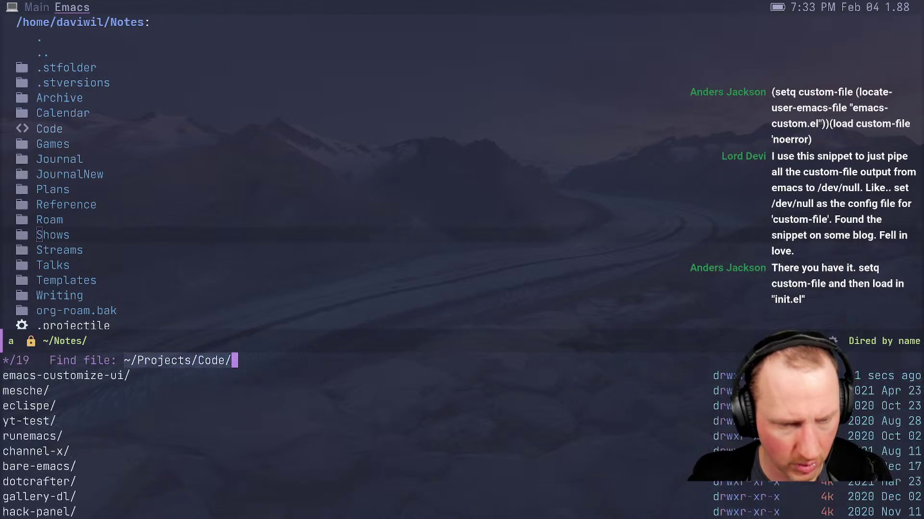
{"action": "type", "text": "em"}
{"action": "key", "text": "Tab"}
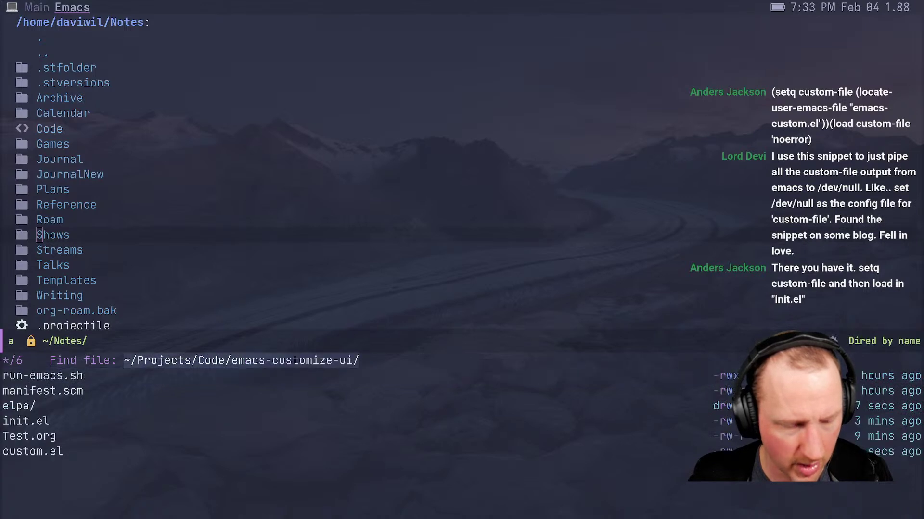
{"action": "key", "text": "Return"}
Open the elpa folder inside the project to view its installed package directories
{"action": "key", "text": "k"}
{"action": "key", "text": "k"}
{"action": "key", "text": "k"}
{"action": "key", "text": "k"}
{"action": "key", "text": "k"}
{"action": "key", "text": "j"}
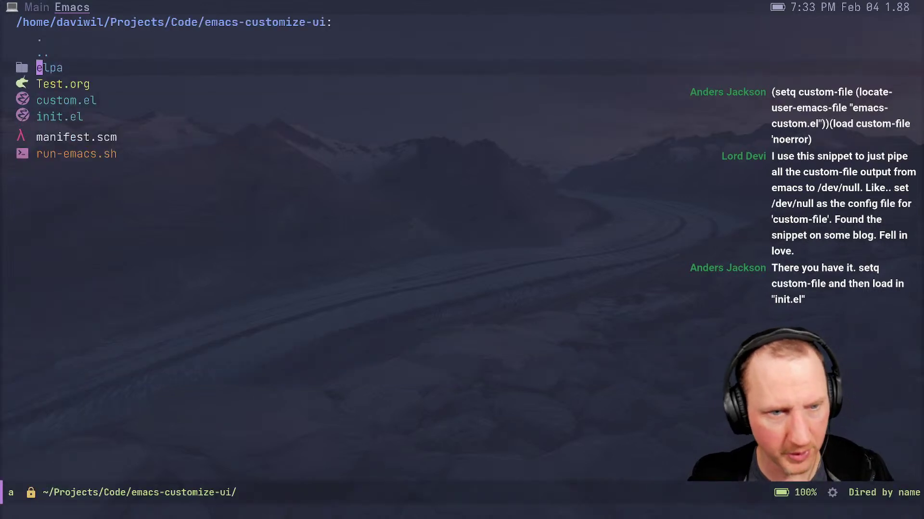
{"action": "key", "text": "shift+d"}
{"action": "type", "text": "yes"}
{"action": "key", "text": "ctrl+g"}
{"action": "key", "text": "Return"}
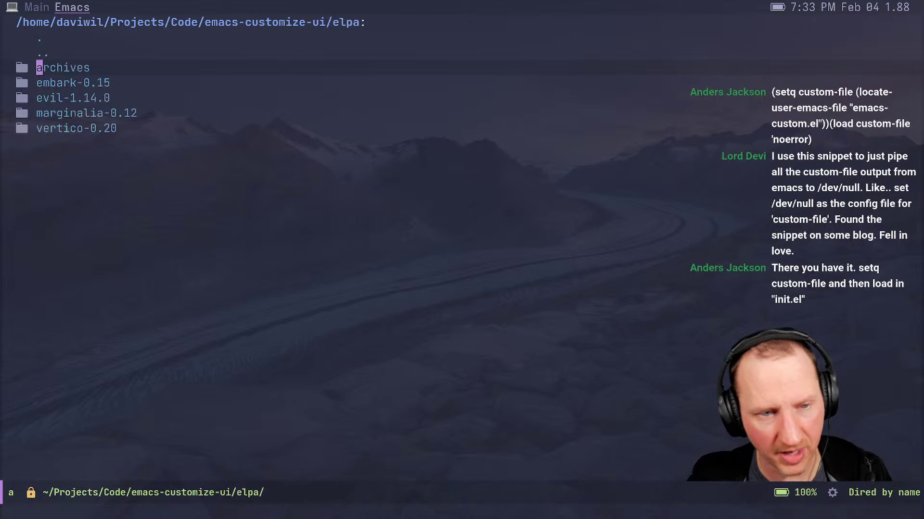
Return to the project folder, trash elpa recursively with all its contents, and close the folder listing
{"action": "key", "text": "asciicircum"}
{"action": "key", "text": "shift+d"}
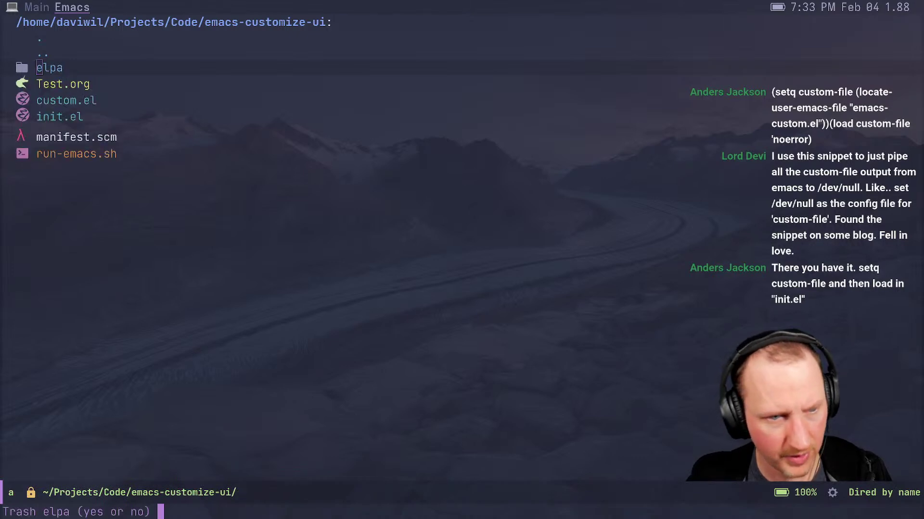
{"action": "type", "text": "yes"}
{"action": "key", "text": "Return"}
{"action": "type", "text": "all"}
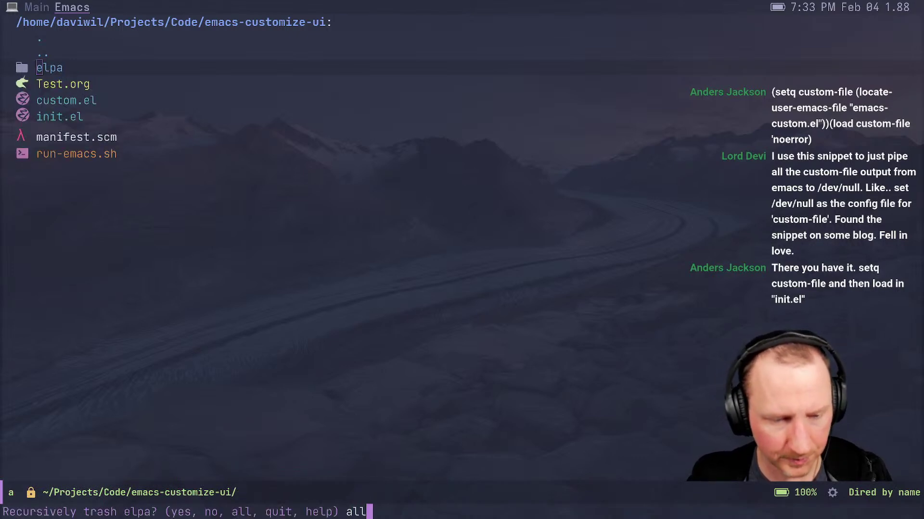
{"action": "key", "text": "Return"}
{"action": "key", "text": "y"}
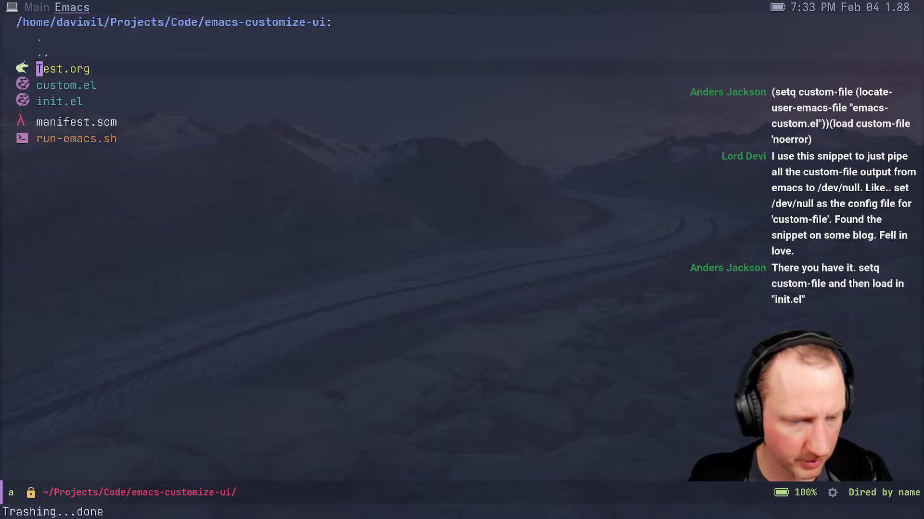
{"action": "key", "text": "q"}
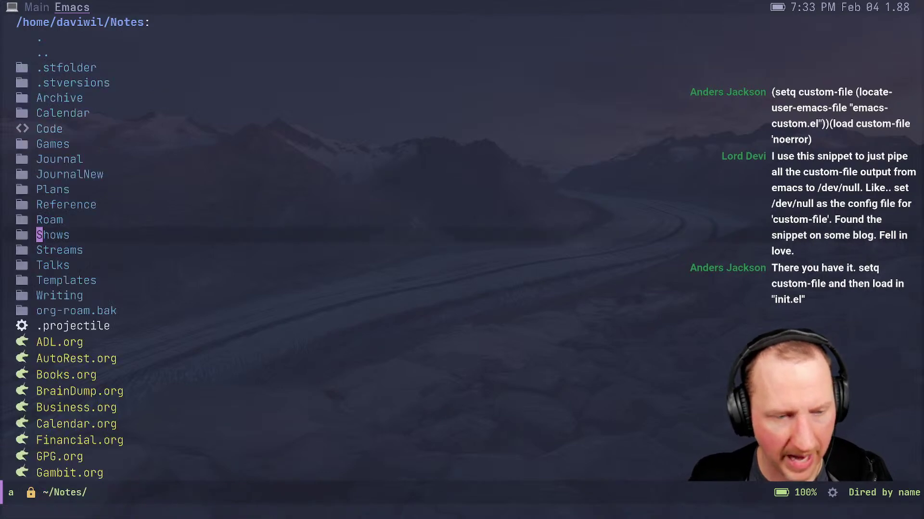
Switch to the vterm buffer and relaunch the test Emacs with ./run-emacs.sh
{"action": "key", "text": "ctrl+x"}
{"action": "key", "text": "b"}
{"action": "key", "text": "Down"}
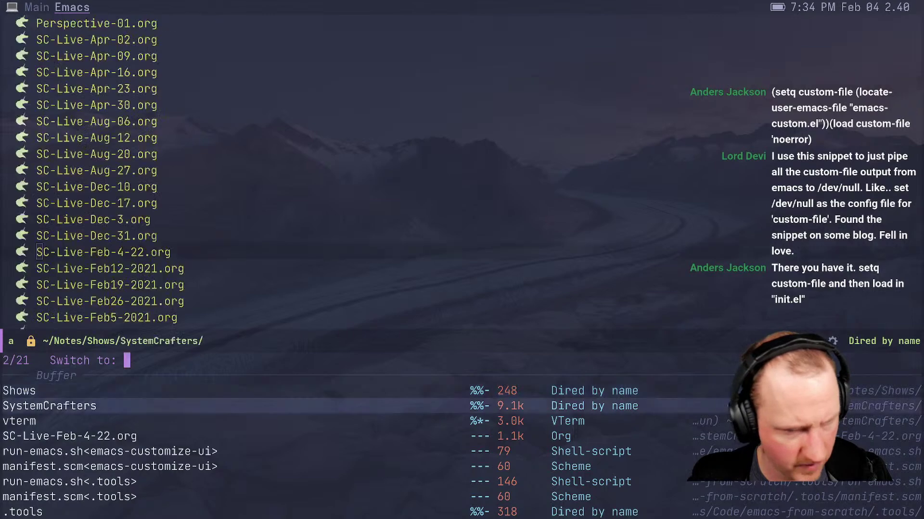
{"action": "key", "text": "Down"}
{"action": "key", "text": "Return"}
{"action": "key", "text": "Up"}
{"action": "key", "text": "Return"}
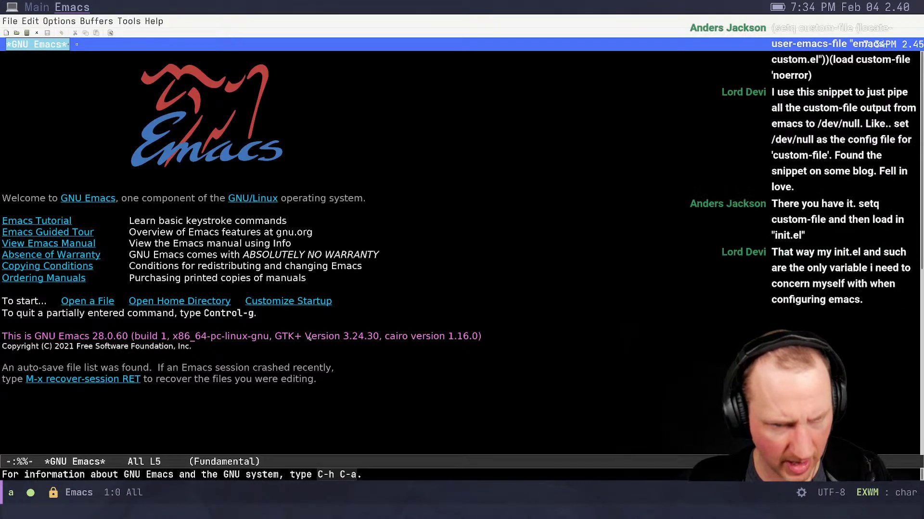
{"action": "key", "text": "alt+x"}
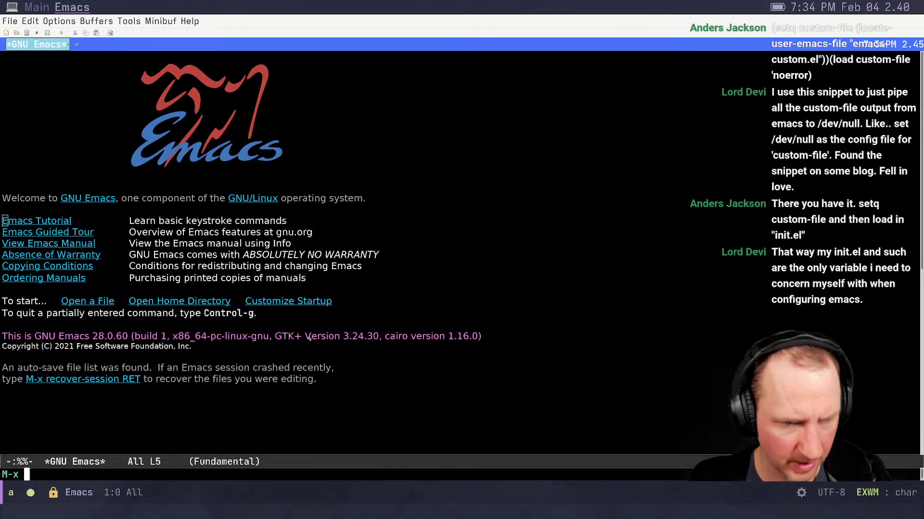
{"action": "key", "text": "Escape"}
{"action": "key", "text": "Escape"}
{"action": "key", "text": "Escape"}
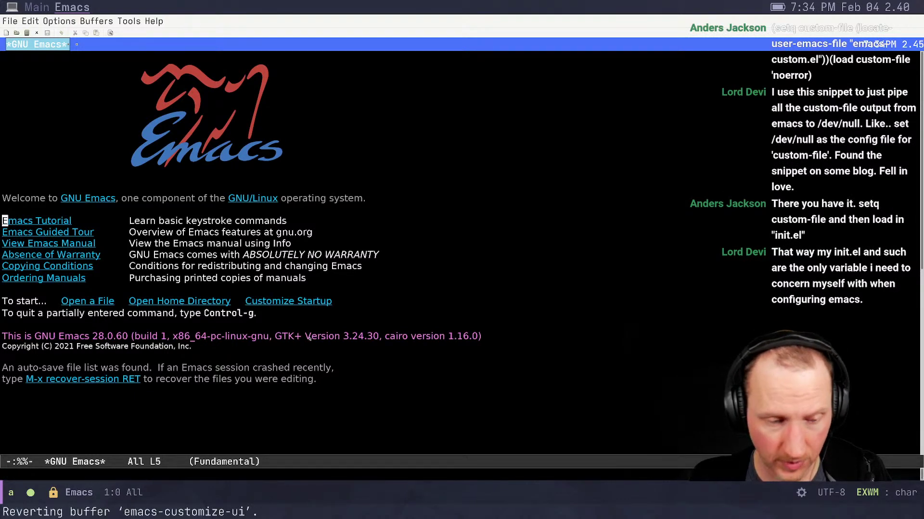
{"action": "key", "text": "Escape"}
{"action": "key", "text": "alt+x"}
{"action": "key", "text": "ctrl+g"}
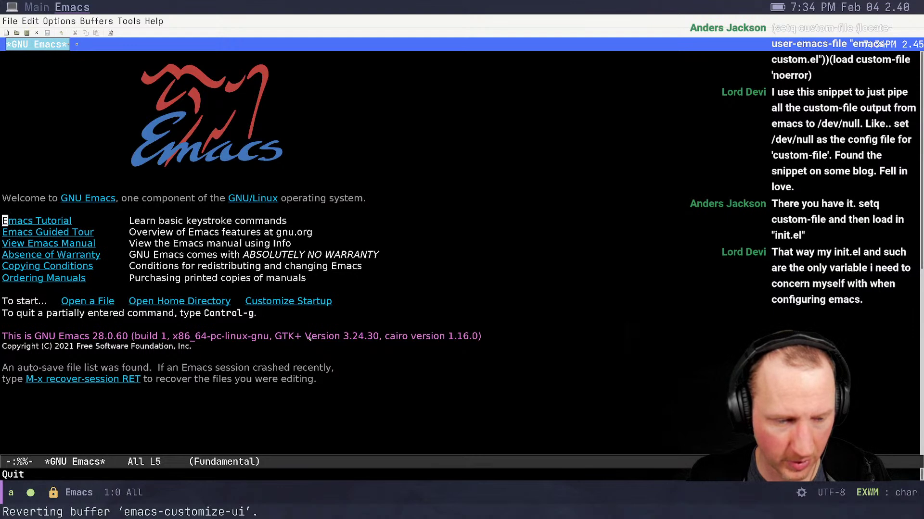
Run package-install-selected-packages and agree to install embark, evil, marginalia and vertico
{"action": "key", "text": "alt+x"}
{"action": "type", "text": "verti"}
{"action": "key", "text": "BackSpace"}
{"action": "key", "text": "BackSpace"}
{"action": "key", "text": "BackSpace"}
{"action": "key", "text": "BackSpace"}
{"action": "key", "text": "BackSpace"}
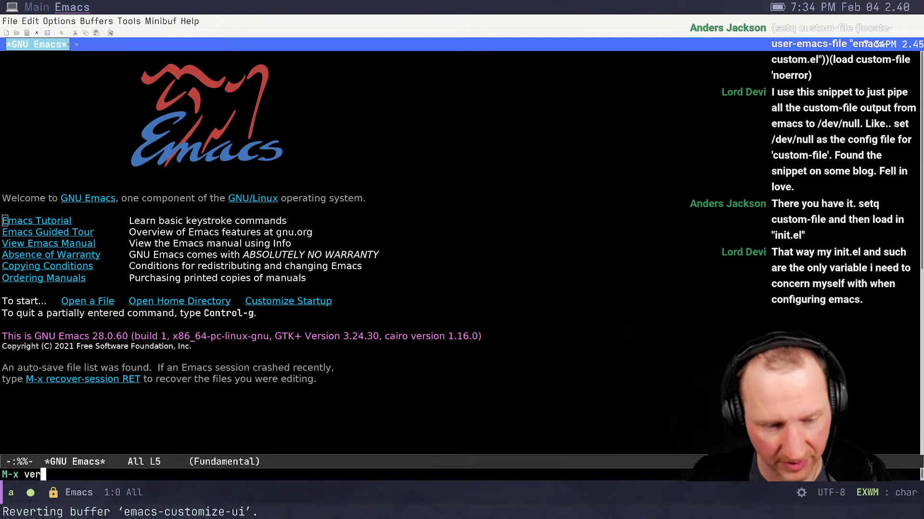
{"action": "type", "text": "pack"}
{"action": "key", "text": "Tab"}
{"action": "type", "text": "in"}
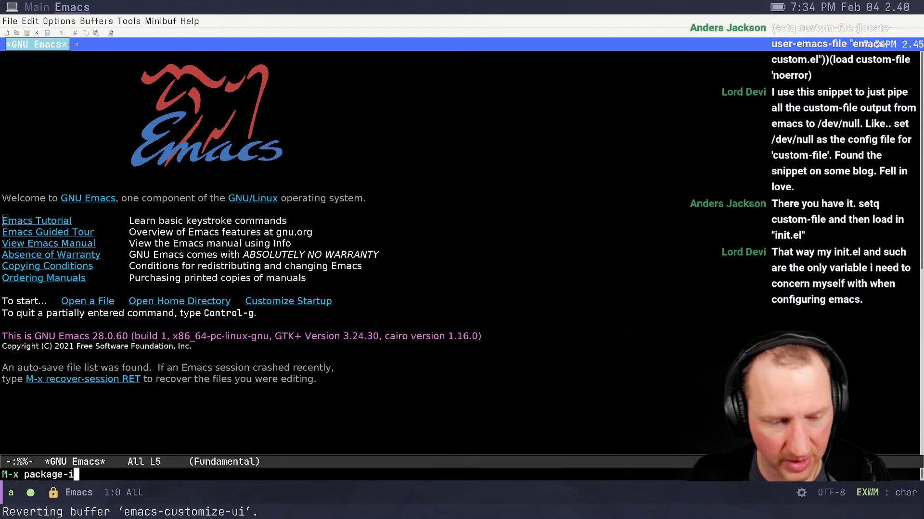
{"action": "key", "text": "Tab"}
{"action": "type", "text": "stall-se"}
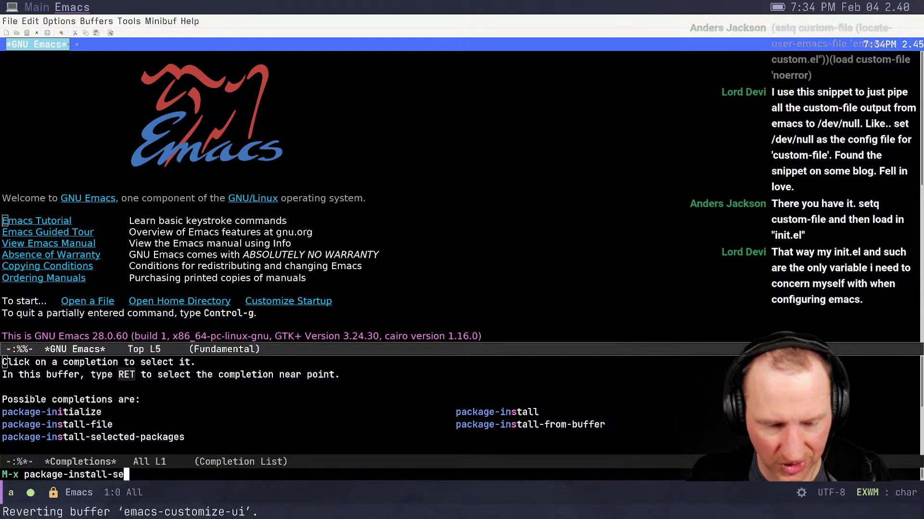
{"action": "key", "text": "Tab"}
{"action": "key", "text": "Return"}
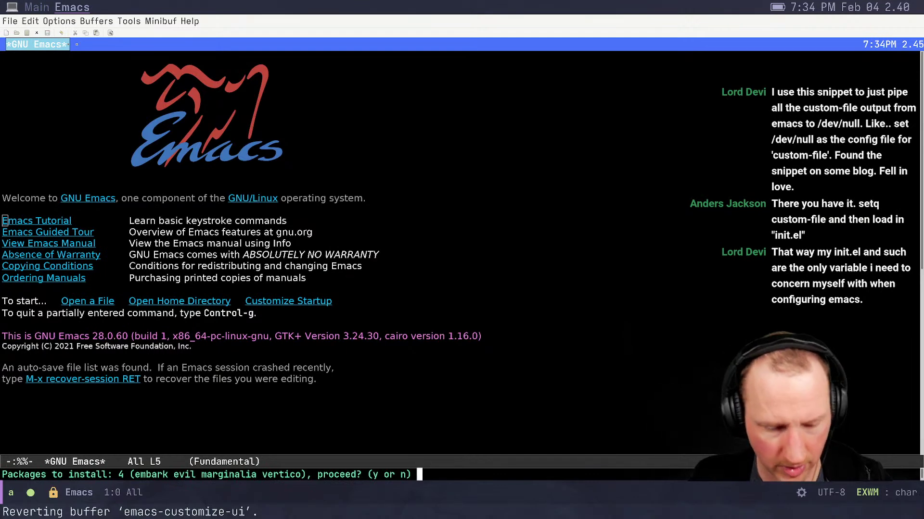
{"action": "key", "text": "y"}
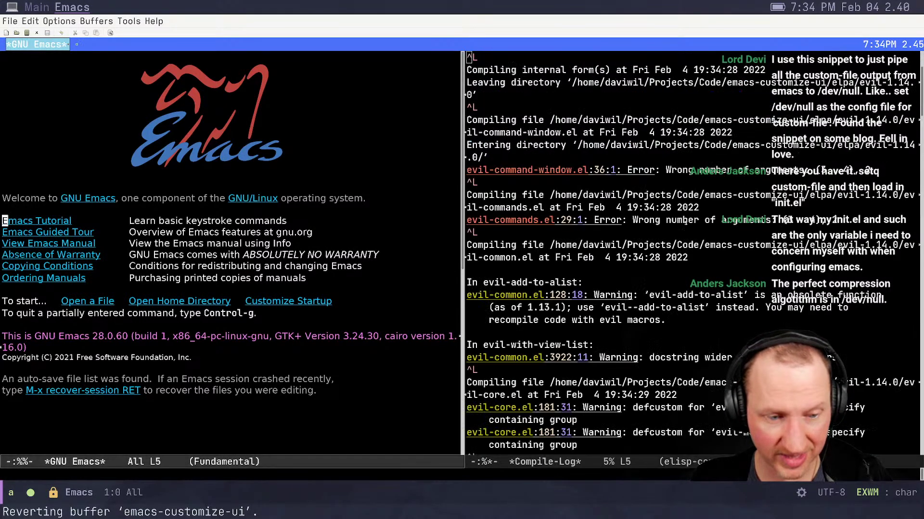
{"action": "key", "text": "alt+x"}
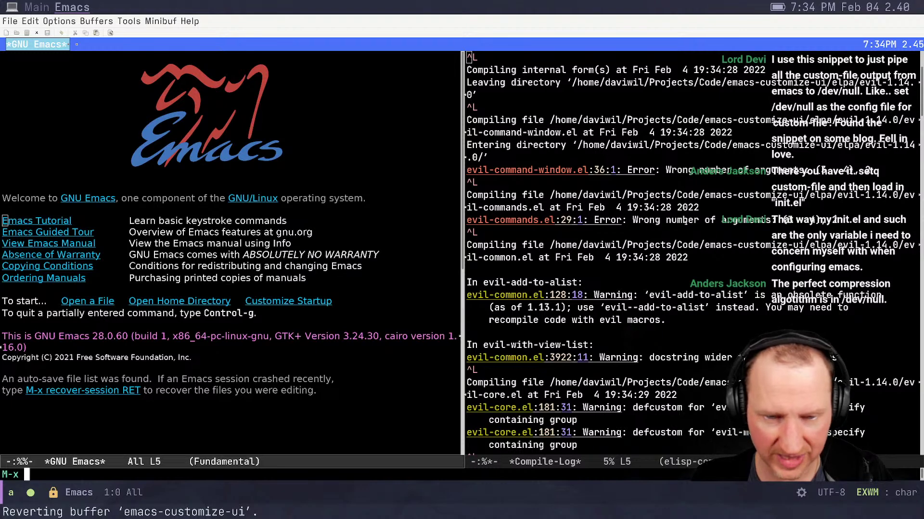
{"action": "type", "text": "q"}
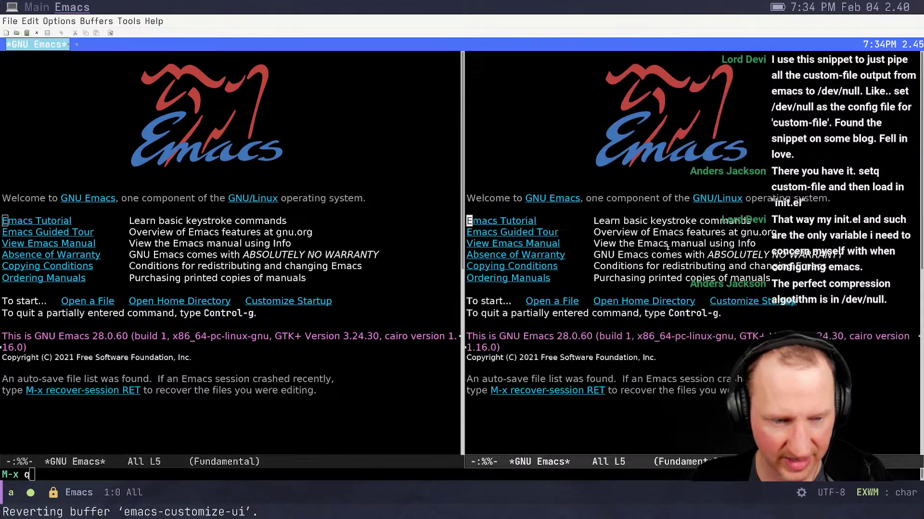
{"action": "left_click", "coordinate": [621, 266]}
{"action": "key", "text": "ctrl+g"}
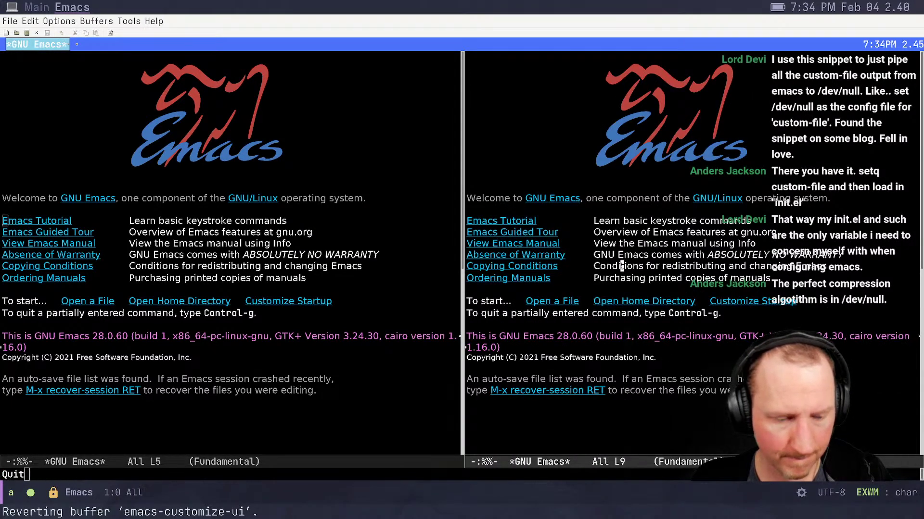
Quit the test Emacs and relaunch it from the terminal with ./run-emacs.sh
{"action": "key", "text": "ctrl+x"}
{"action": "key", "text": "ctrl+c"}
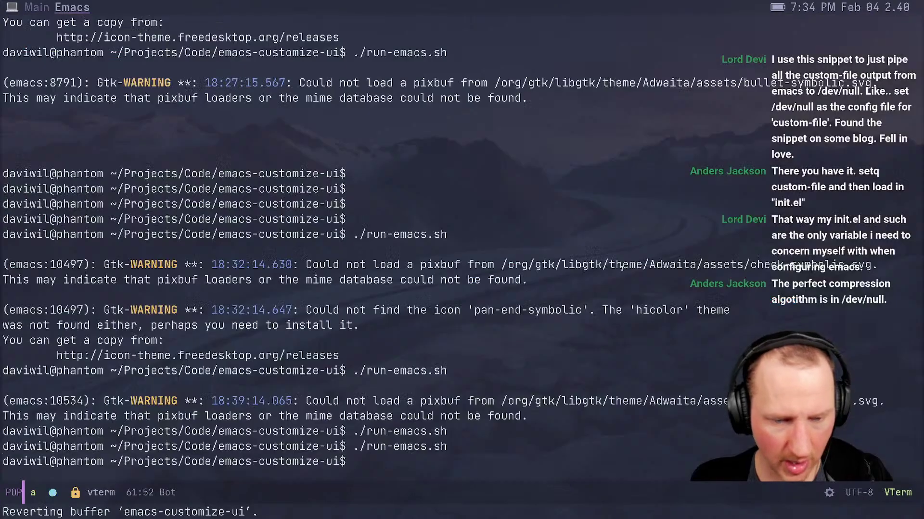
{"action": "key", "text": "Up"}
{"action": "key", "text": "Return"}
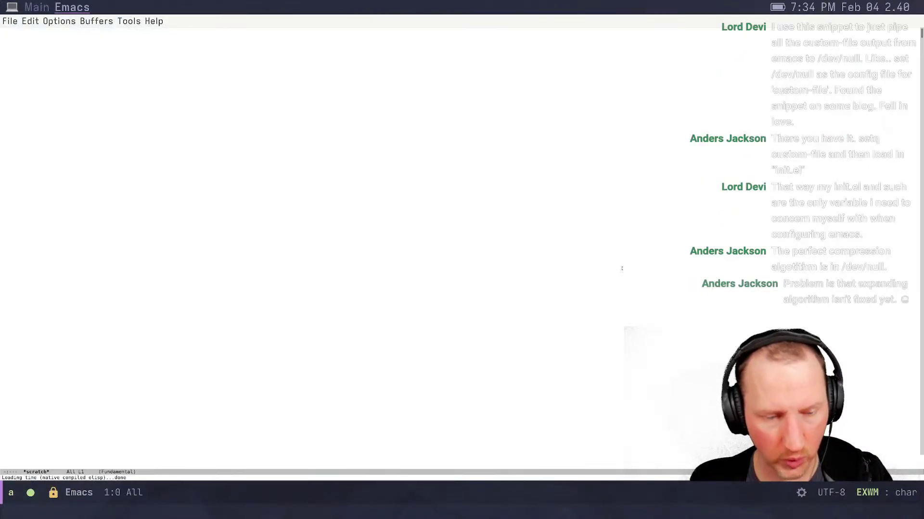
{"action": "key", "text": "alt+x"}
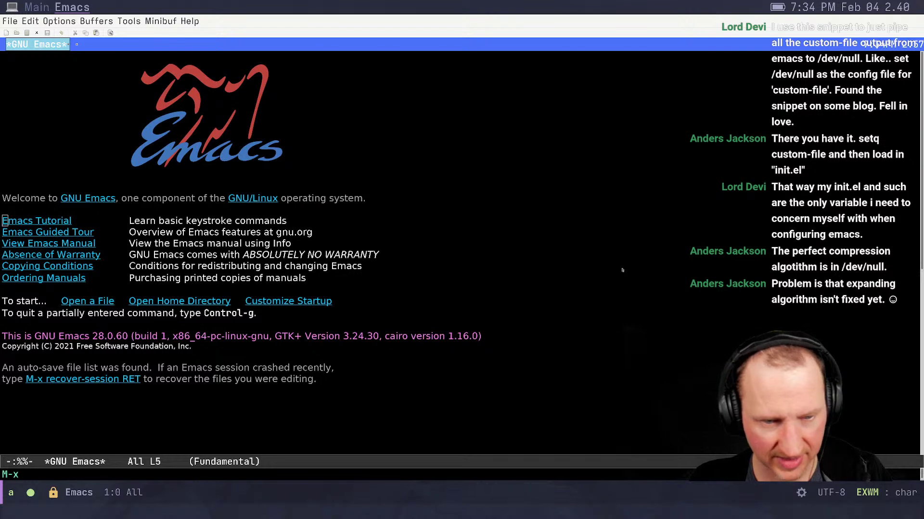
{"action": "key", "text": "ctrl+g"}
{"action": "key", "text": "Escape"}
{"action": "left_click", "coordinate": [622, 271]}
{"action": "left_click", "coordinate": [622, 271]}
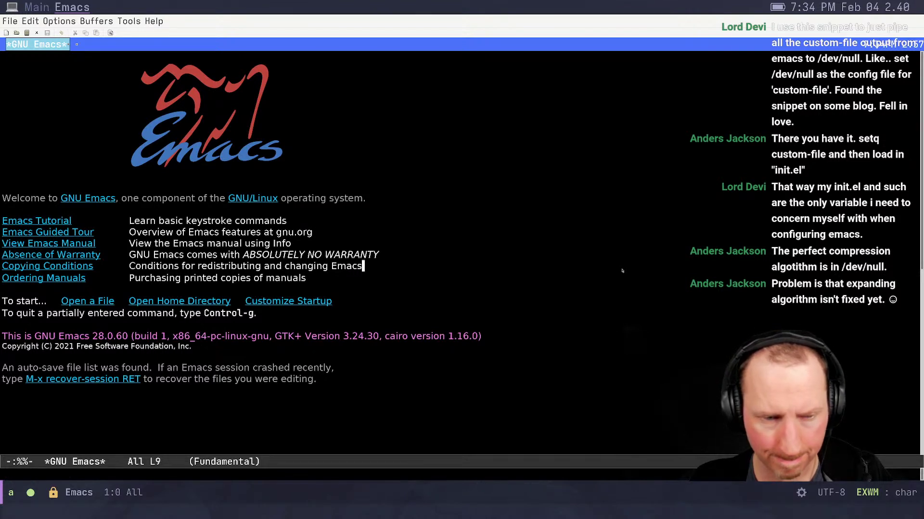
Open init.el from the ~/Projects/Code/emacs-customize-ui folder and go to the blank line below the custom-file load
{"action": "key", "text": "ctrl+x"}
{"action": "key", "text": "ctrl+f"}
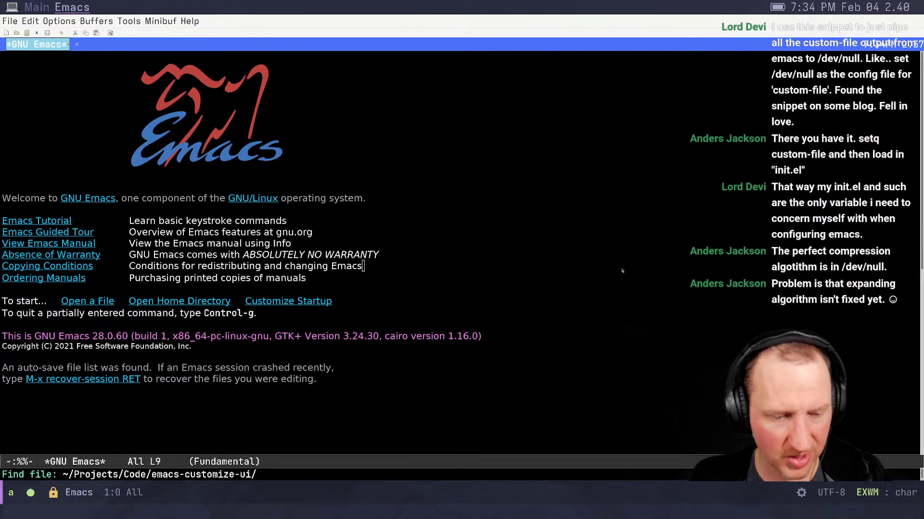
{"action": "type", "text": "init.el"}
{"action": "key", "text": "Return"}
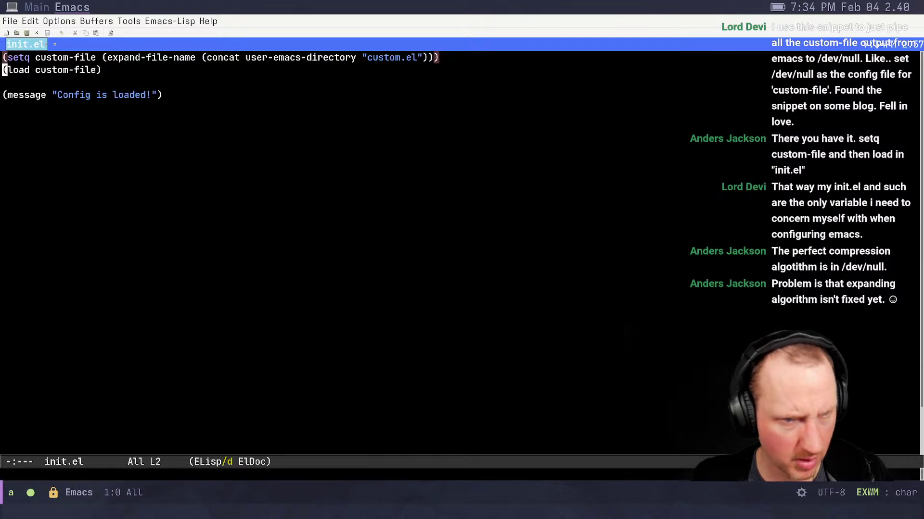
{"action": "key", "text": "Return"}
{"action": "key", "text": "BackSpace"}
{"action": "key", "text": "Down"}
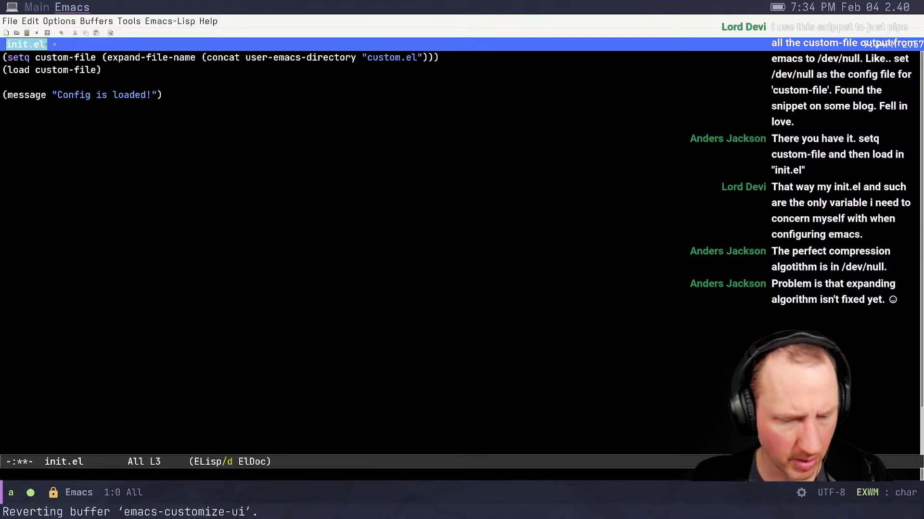
Look through the describe-variable completions for names starting with "package-", and leave the prompt
{"action": "key", "text": "ctrl+h"}
{"action": "type", "text": "v"}
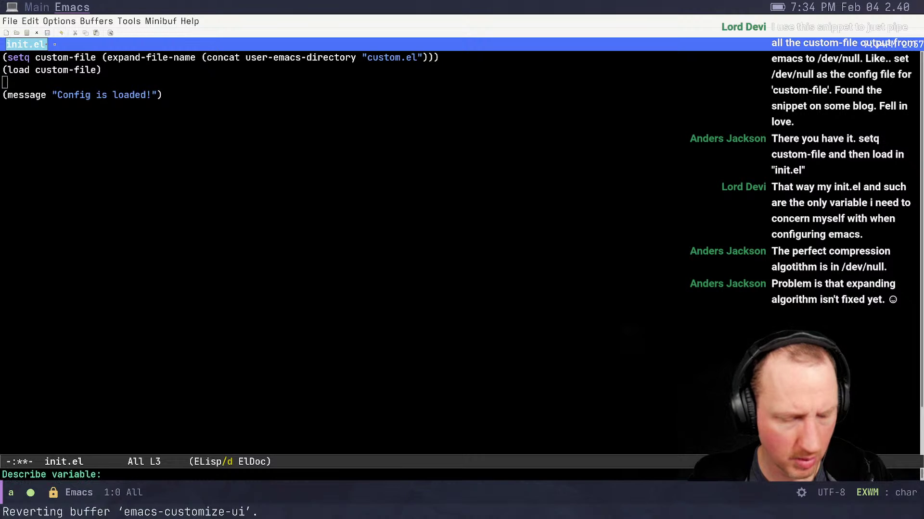
{"action": "type", "text": "package-l"}
{"action": "key", "text": "Tab"}
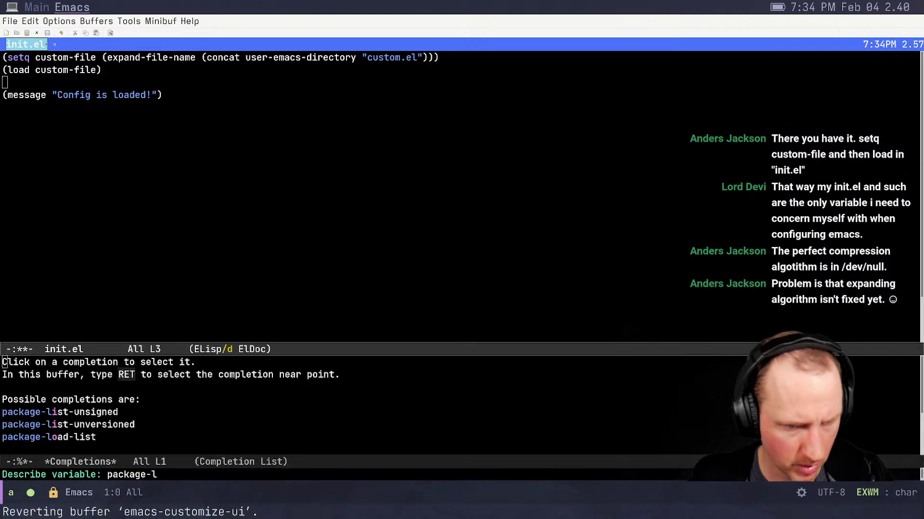
{"action": "key", "text": "BackSpace"}
{"action": "key", "text": "BackSpace"}
{"action": "key", "text": "BackSpace"}
{"action": "key", "text": "BackSpace"}
{"action": "key", "text": "BackSpace"}
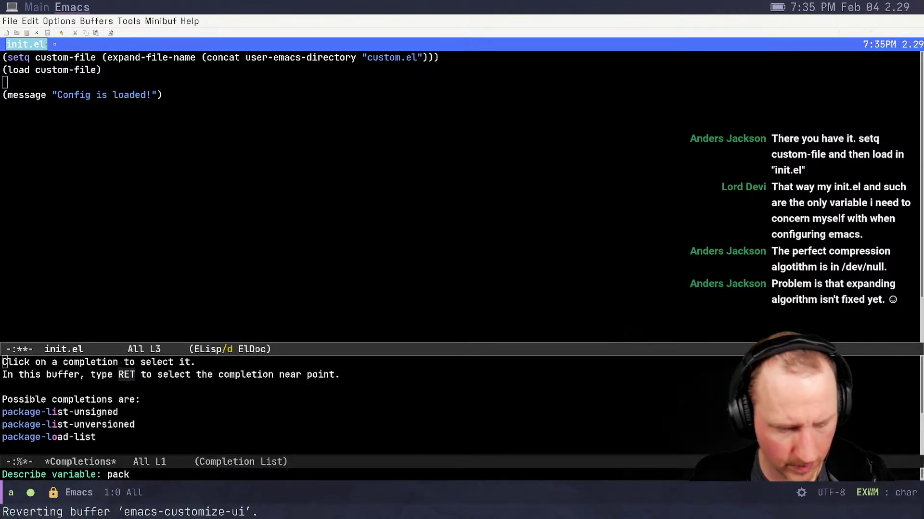
{"action": "type", "text": "age-"}
{"action": "key", "text": "Tab"}
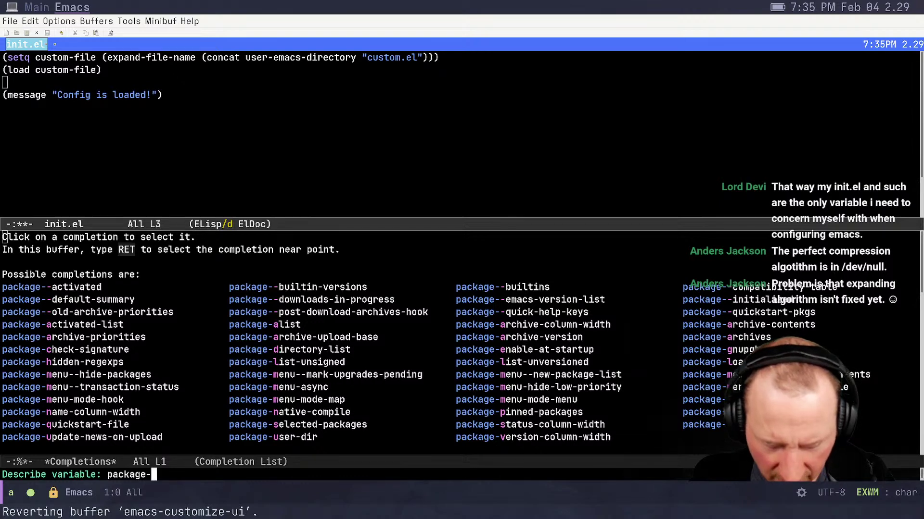
{"action": "key", "text": "ctrl+g"}
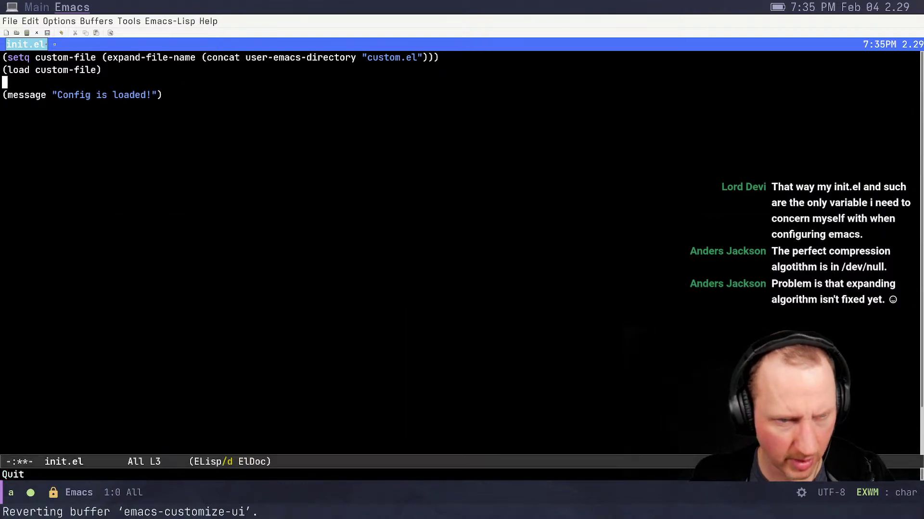
Read the documentation of the variable package-enable-at-startup, and close the help window
{"action": "key", "text": "ctrl+h"}
{"action": "type", "text": "vpackaeg"}
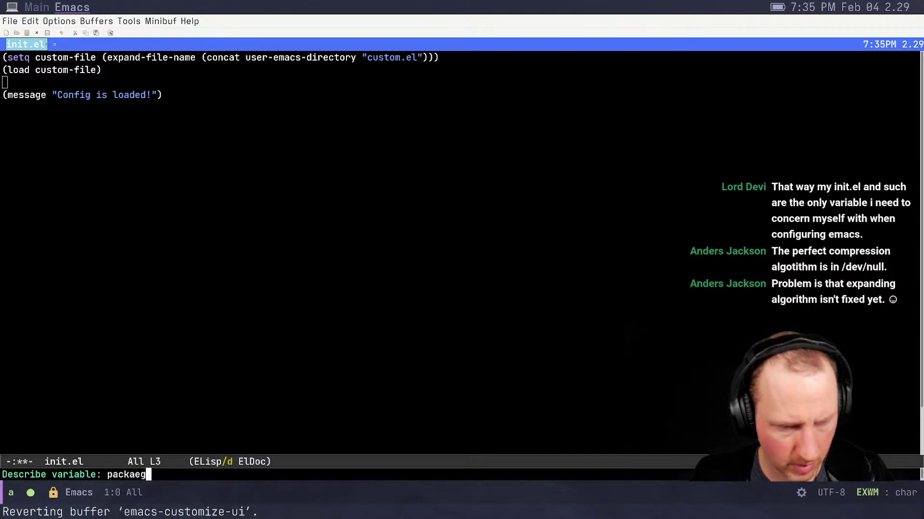
{"action": "key", "text": "BackSpace"}
{"action": "key", "text": "BackSpace"}
{"action": "type", "text": "ge-ena"}
{"action": "key", "text": "Tab"}
{"action": "key", "text": "Return"}
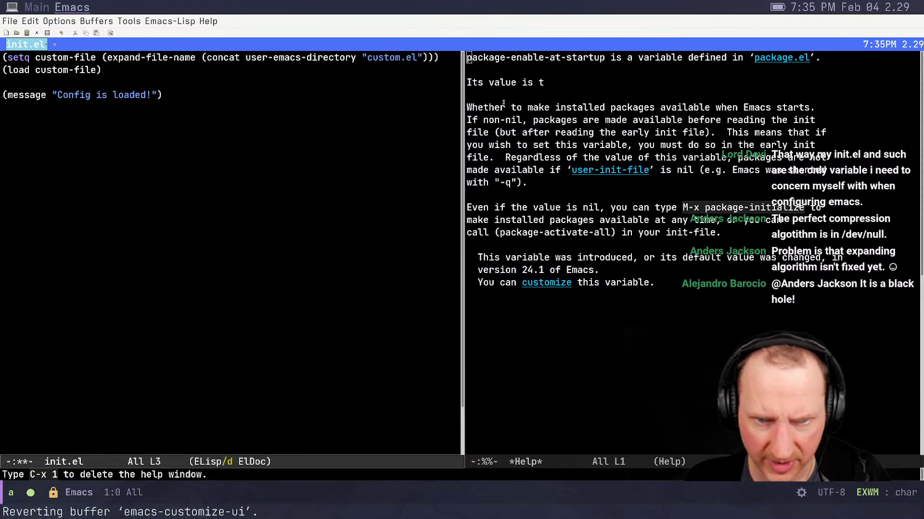
{"action": "left_click_drag", "start_coordinate": [502, 105], "coordinate": [503, 132]}
{"action": "left_click_drag", "start_coordinate": [513, 170], "coordinate": [508, 131]}
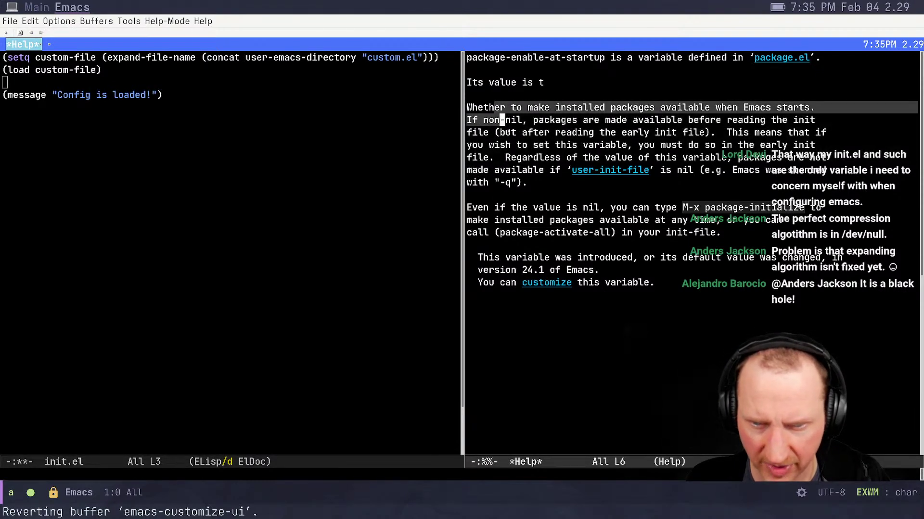
{"action": "left_click", "coordinate": [518, 157]}
{"action": "left_click", "coordinate": [452, 168]}
{"action": "key", "text": "ctrl+x"}
{"action": "key", "text": "1"}
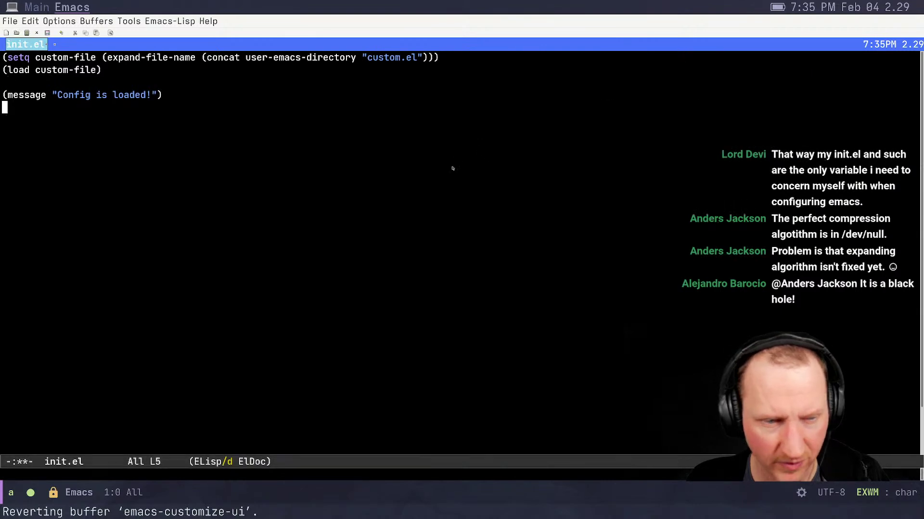
Open custom.el and search for "verti" to examine the selected packages and the vertico settings
{"action": "key", "text": "ctrl+x"}
{"action": "key", "text": "ctrl+f"}
{"action": "type", "text": "custom.el"}
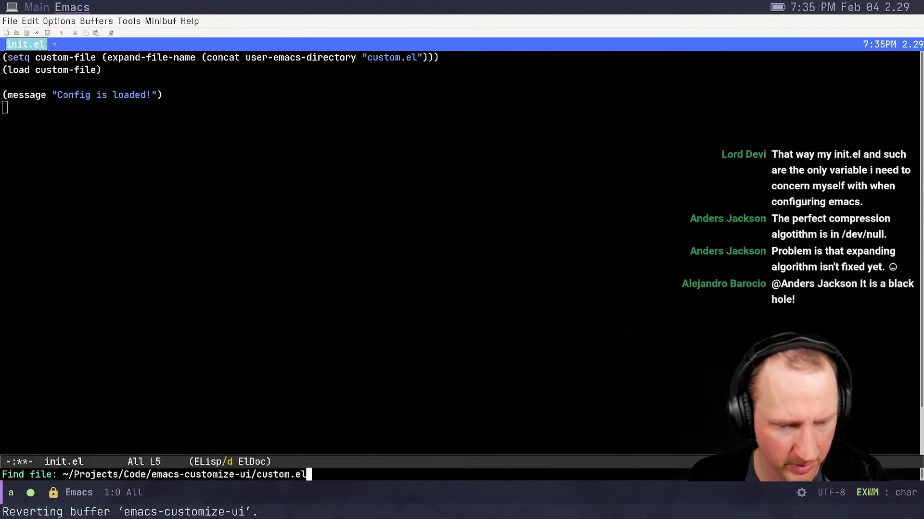
{"action": "key", "text": "Return"}
{"action": "key", "text": "ctrl+s"}
{"action": "type", "text": "verti"}
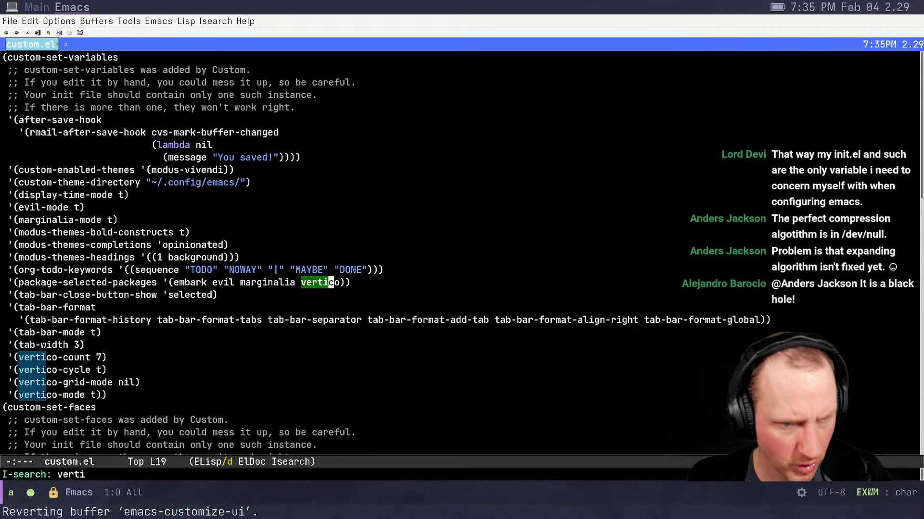
{"action": "key", "text": "Return"}
{"action": "key", "text": "j"}
{"action": "key", "text": "j"}
{"action": "key", "text": "j"}
{"action": "key", "text": "j"}
{"action": "key", "text": "j"}
{"action": "key", "text": "j"}
{"action": "key", "text": "j"}
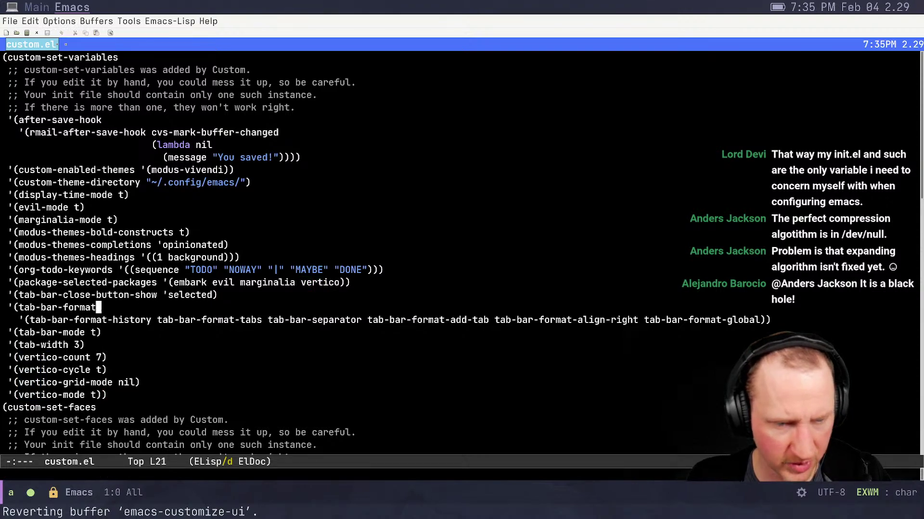
{"action": "key", "text": "j"}
{"action": "key", "text": "alt+x"}
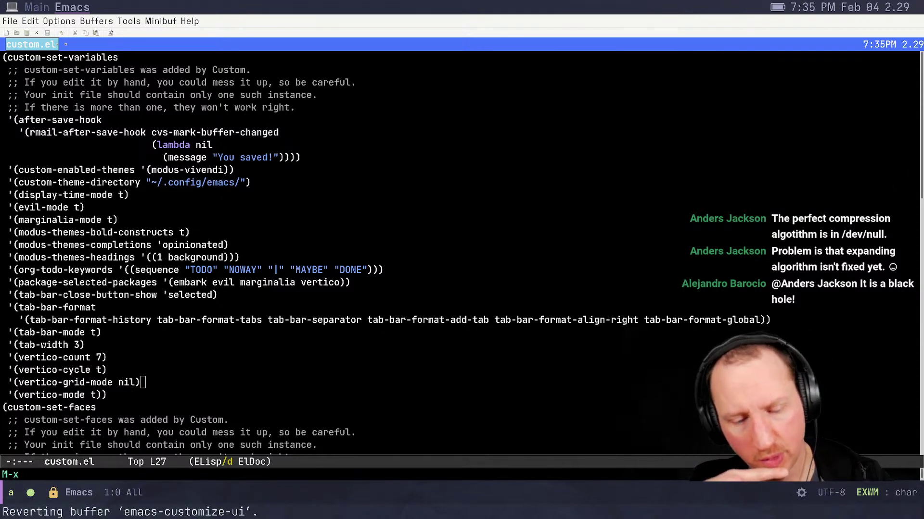
{"action": "key", "text": "ctrl+g"}
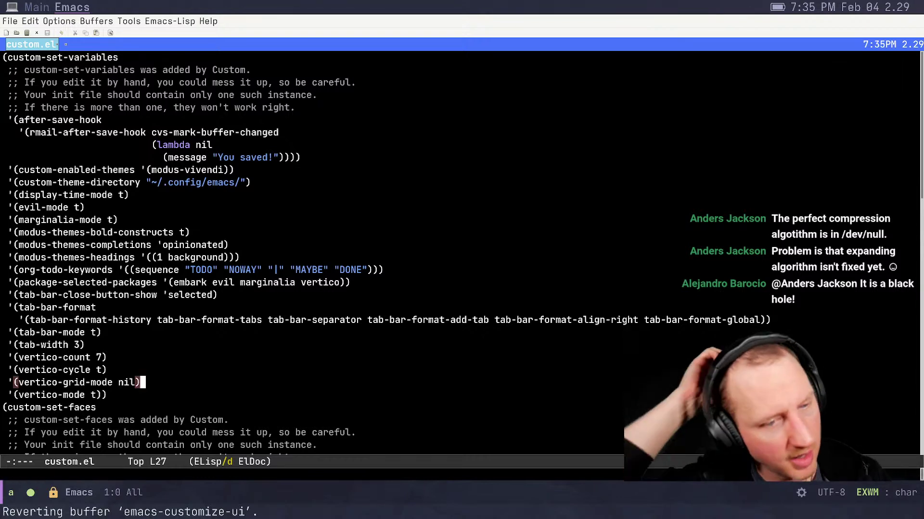
{"action": "key", "text": "Escape"}
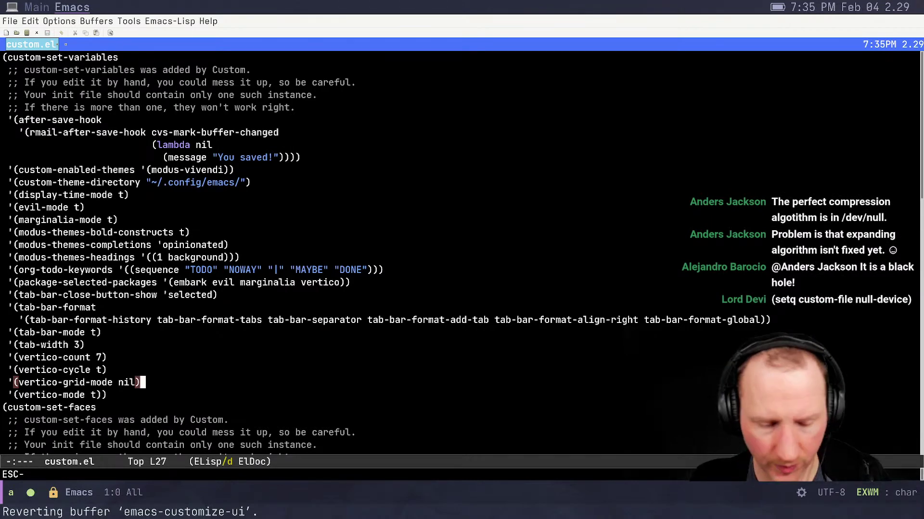
{"action": "key", "text": "alt+x"}
{"action": "type", "text": "ver"}
{"action": "key", "text": "BackSpace"}
{"action": "key", "text": "BackSpace"}
{"action": "key", "text": "BackSpace"}
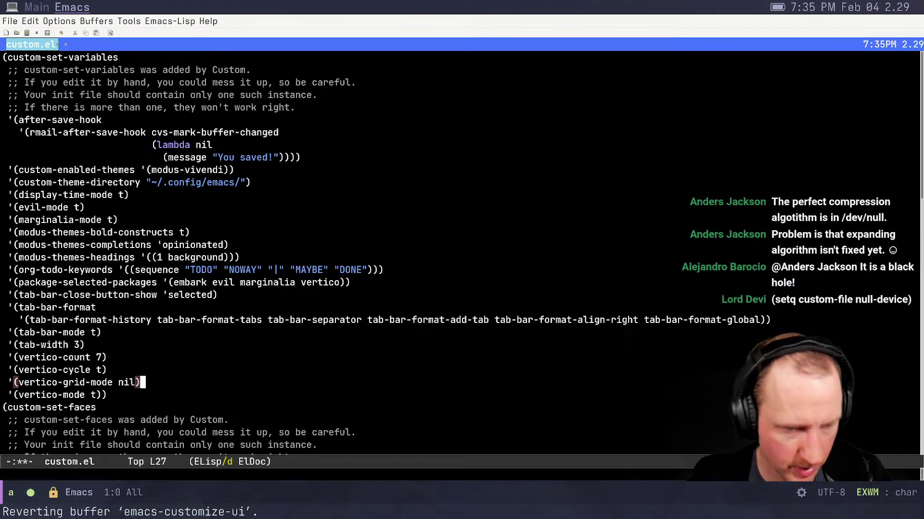
Check which commands beginning with "ver" are offered for completion, and cancel the command prompt
{"action": "key", "text": "alt+x"}
{"action": "type", "text": "ver"}
{"action": "key", "text": "Tab"}
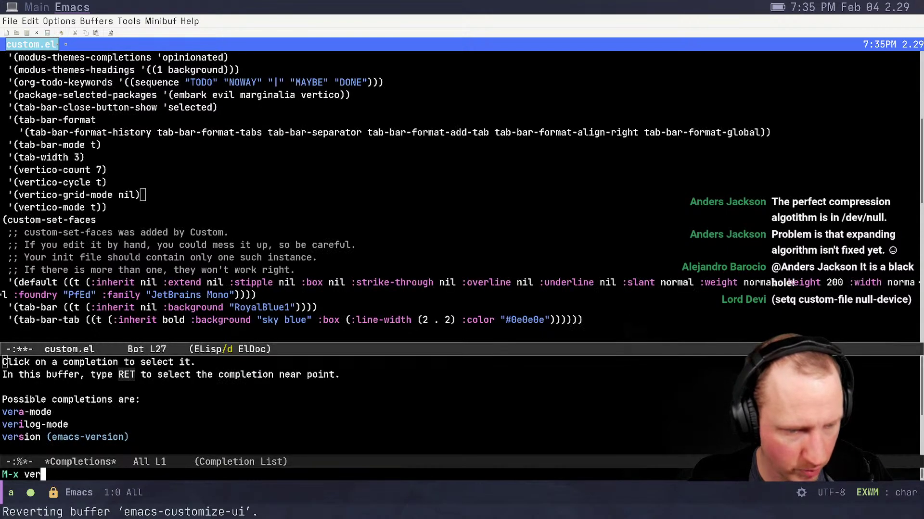
{"action": "type", "text": "t"}
{"action": "key", "text": "BackSpace"}
{"action": "key", "text": "BackSpace"}
{"action": "key", "text": "BackSpace"}
{"action": "key", "text": "BackSpace"}
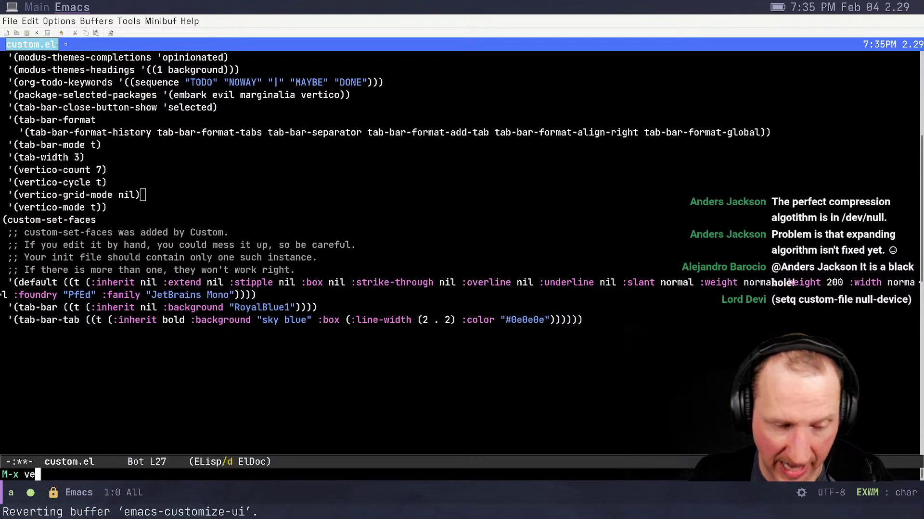
{"action": "key", "text": "ctrl+g"}
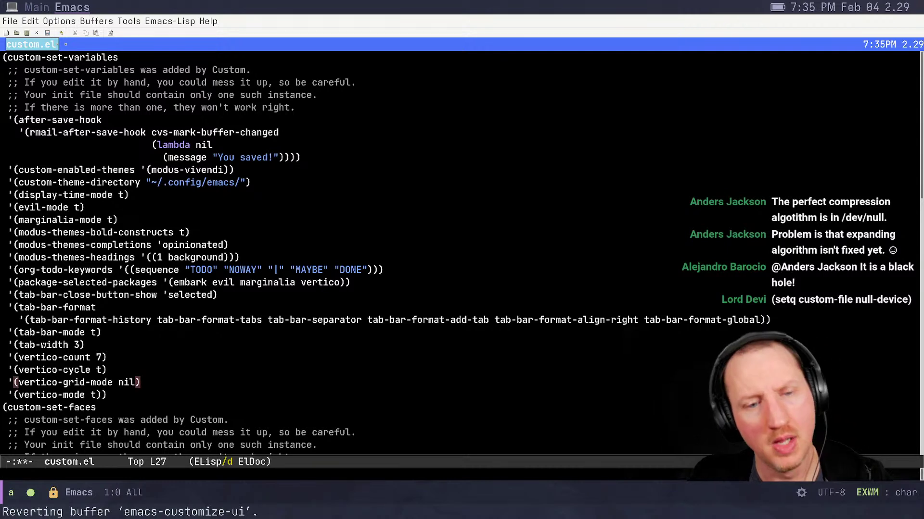
Read the documentation of the variable package-activated-list, and close the help window
{"action": "key", "text": "Escape"}
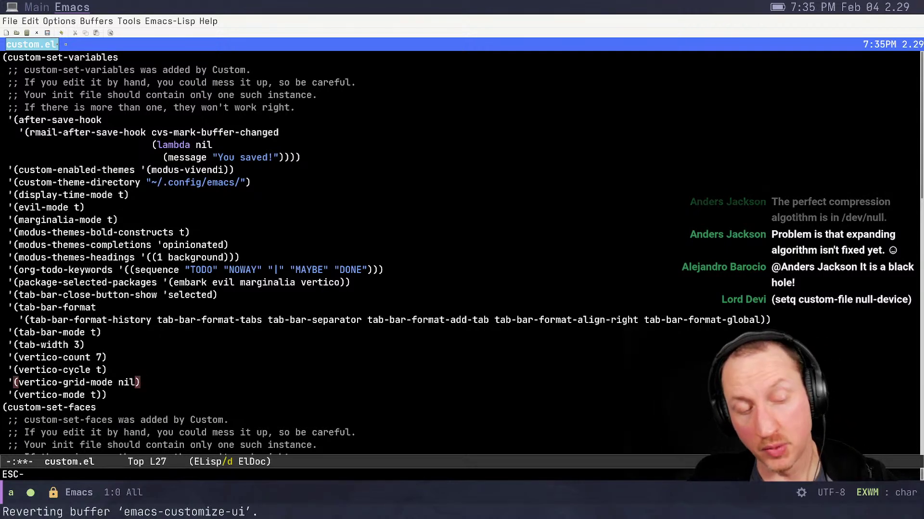
{"action": "key", "text": "Escape"}
{"action": "key", "text": "Escape"}
{"action": "key", "text": "ctrl+h"}
{"action": "type", "text": "variable: "}
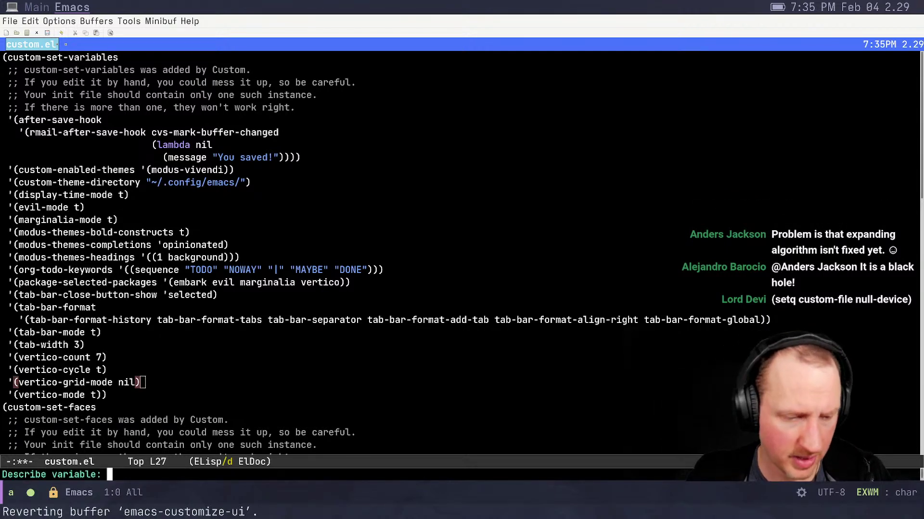
{"action": "type", "text": "package-"}
{"action": "key", "text": "Tab"}
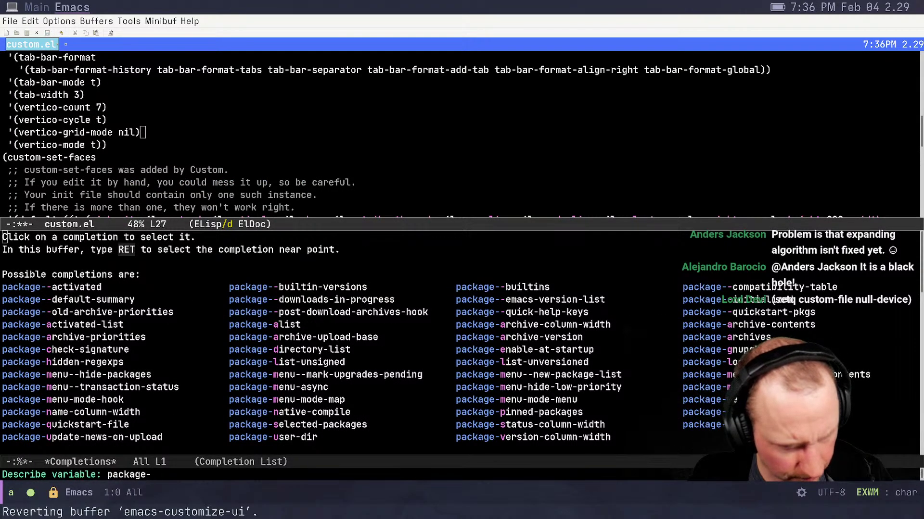
{"action": "type", "text": "ac"}
{"action": "key", "text": "Tab"}
{"action": "key", "text": "Return"}
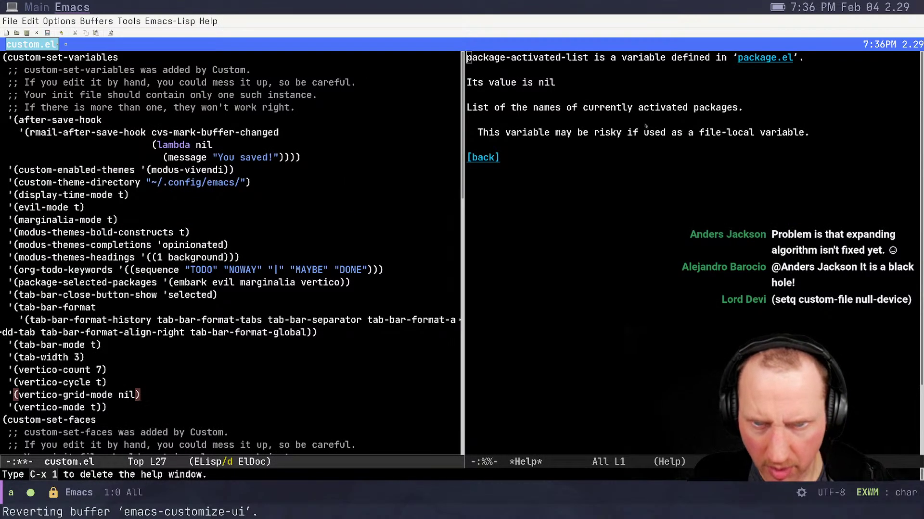
{"action": "left_click", "coordinate": [628, 107]}
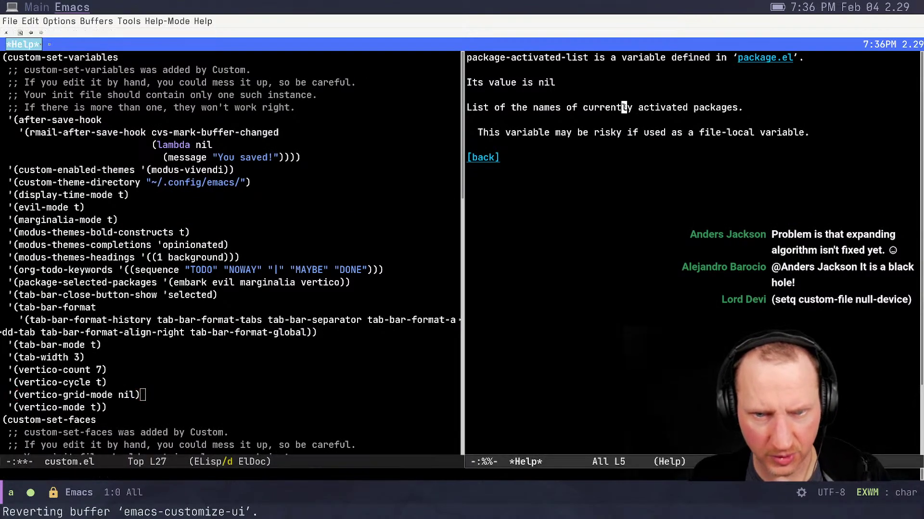
{"action": "key", "text": "q"}
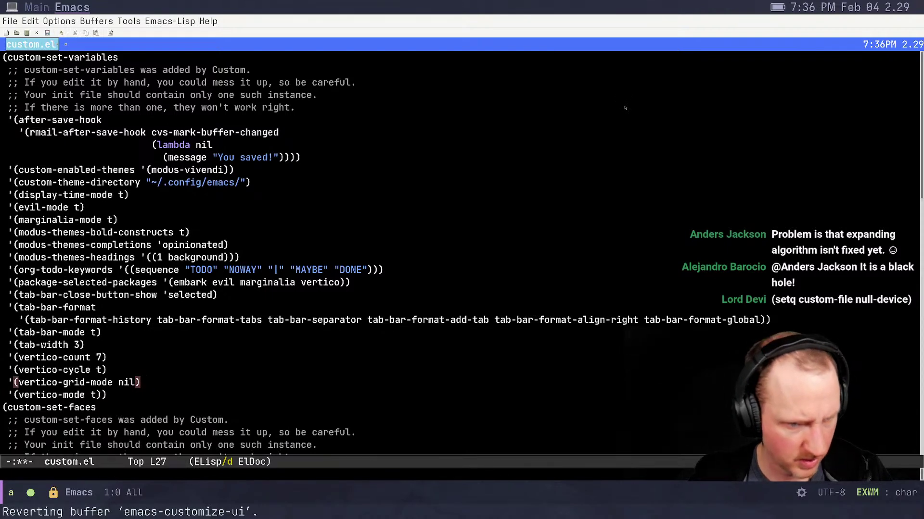
Start entering a command beginning with "package-" and list the available completions
{"action": "key", "text": "Escape"}
{"action": "key", "text": "Escape"}
{"action": "key", "text": "alt+x"}
{"action": "key", "text": "alt+x"}
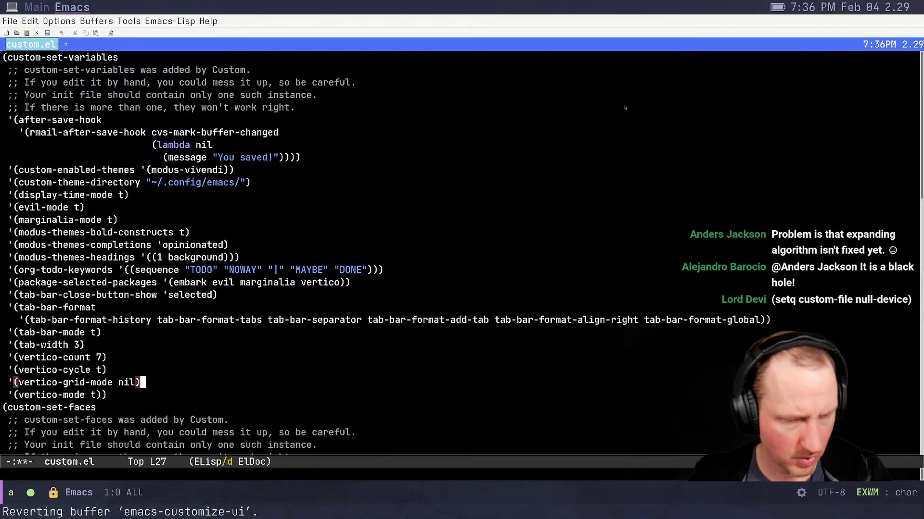
{"action": "type", "text": "package-"}
{"action": "key", "text": "Tab"}
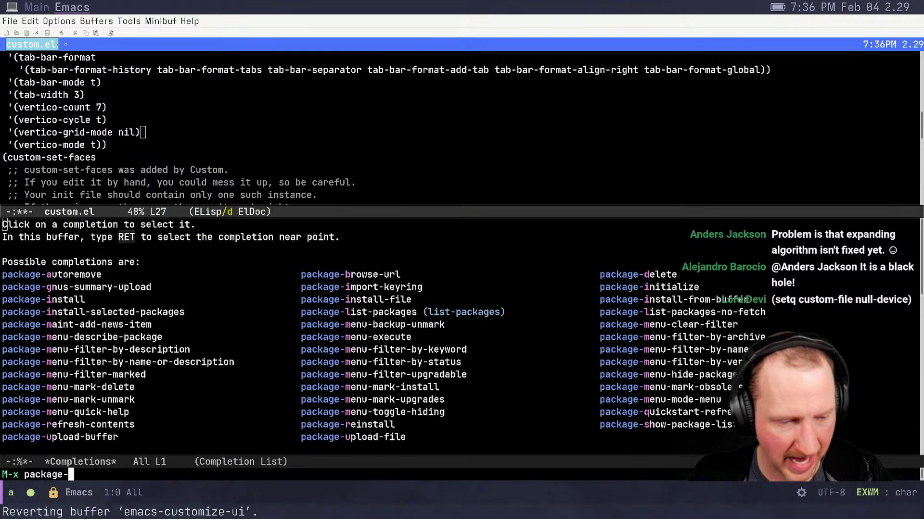
{"action": "type", "text": "autoremove"}
{"action": "key", "text": "BackSpace"}
{"action": "key", "text": "BackSpace"}
{"action": "key", "text": "BackSpace"}
{"action": "key", "text": "BackSpace"}
{"action": "key", "text": "BackSpace"}
{"action": "key", "text": "BackSpace"}
{"action": "key", "text": "BackSpace"}
{"action": "key", "text": "BackSpace"}
{"action": "key", "text": "BackSpace"}
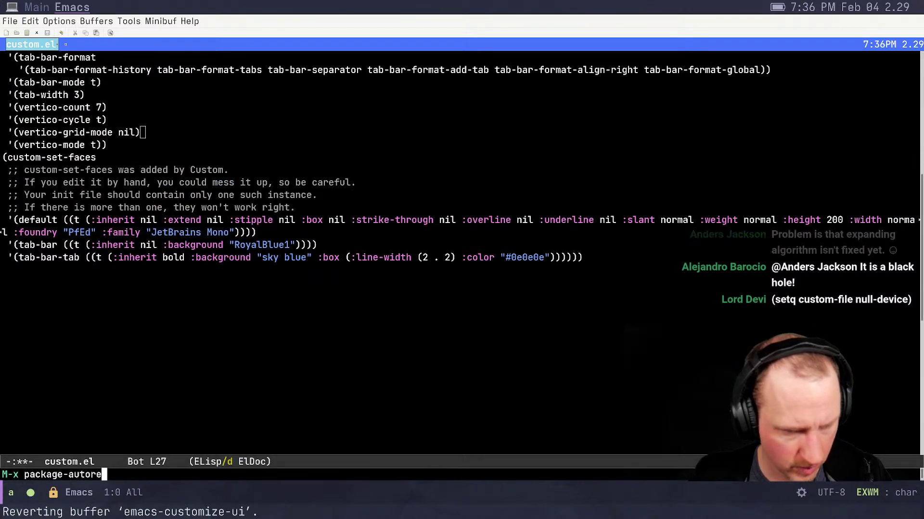
Run the package-initialize command from the "package-" completions
{"action": "key", "text": "Tab"}
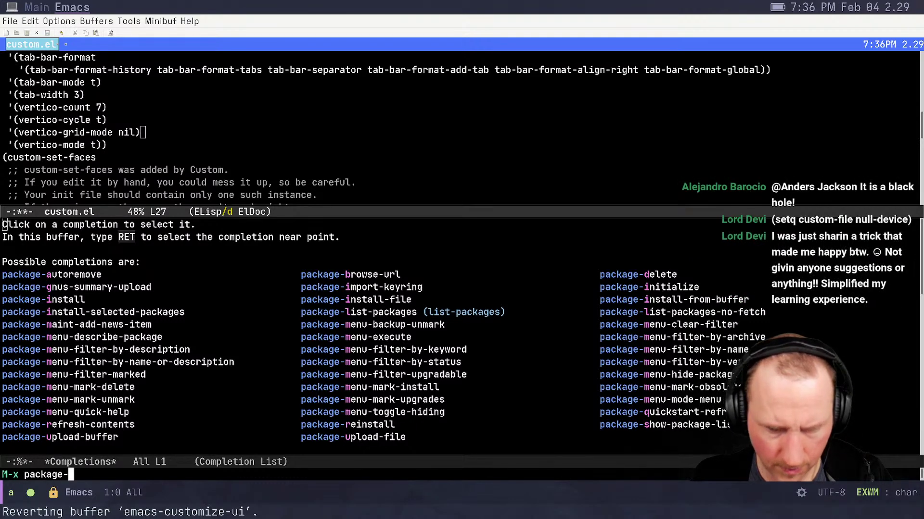
{"action": "type", "text": "ini"}
{"action": "key", "text": "Tab"}
{"action": "key", "text": "Return"}
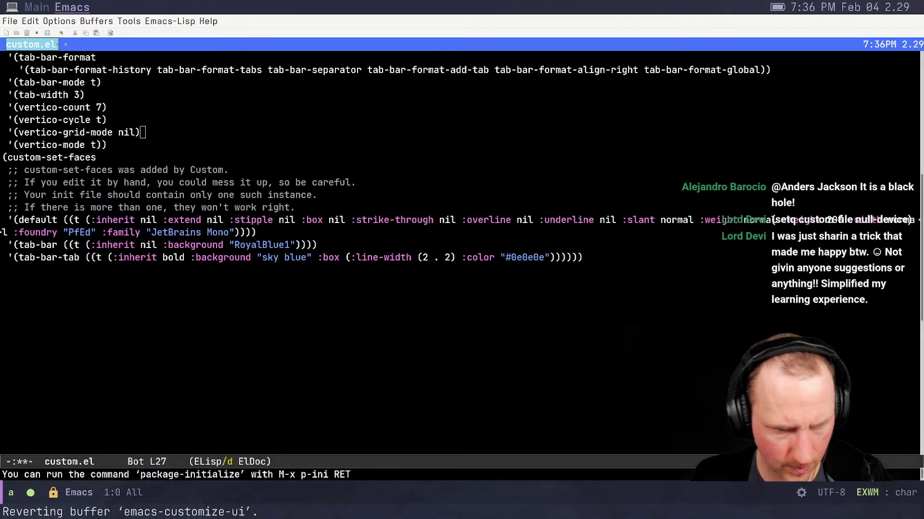
{"action": "key", "text": "alt+x"}
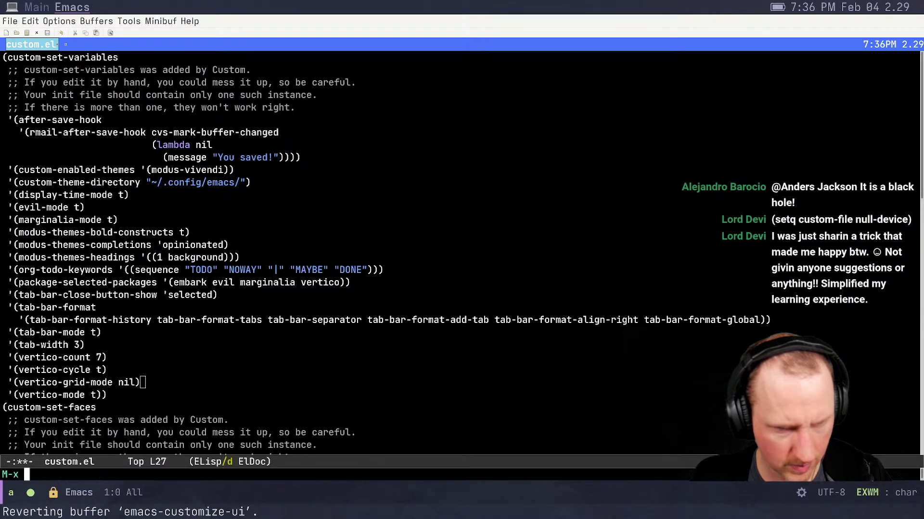
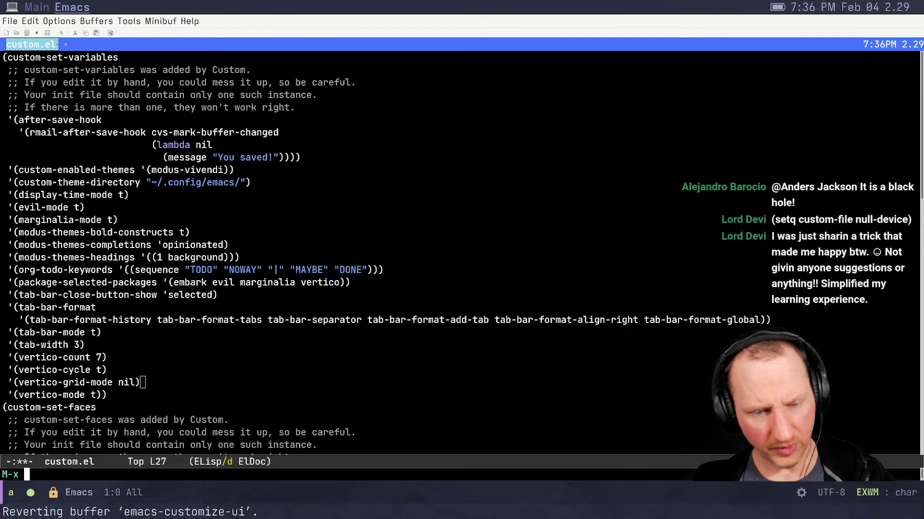
{"action": "key", "text": "Escape"}
{"action": "key", "text": "Escape"}
{"action": "left_click", "coordinate": [310, 323]}
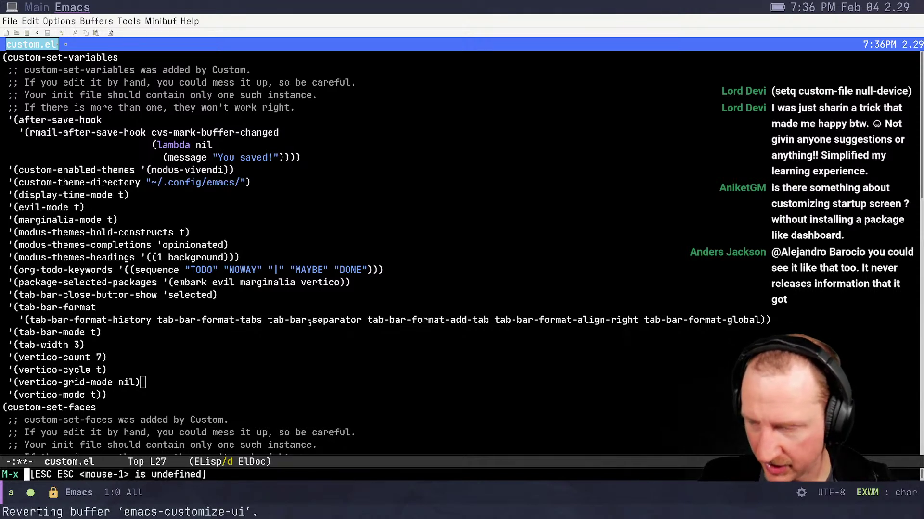
{"action": "left_click", "coordinate": [347, 320]}
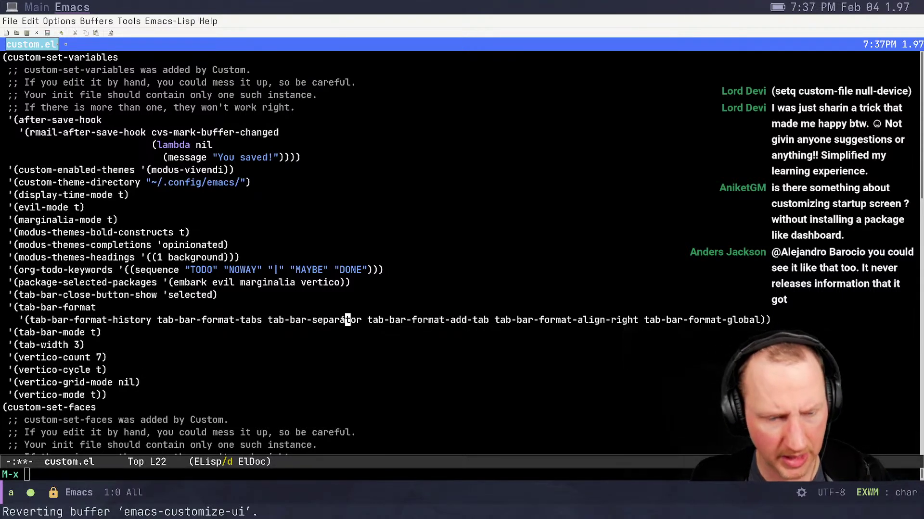
{"action": "key", "text": "alt+less"}
{"action": "type", "text": "v"}
{"action": "key", "text": "ctrl+g"}
{"action": "key", "text": "BackSpace"}
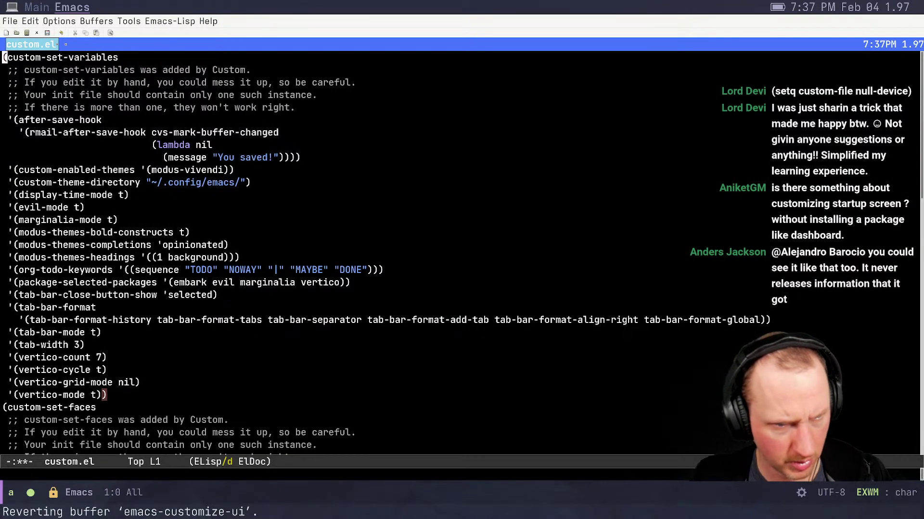
{"action": "type", "text": "v"}
{"action": "key", "text": "Escape"}
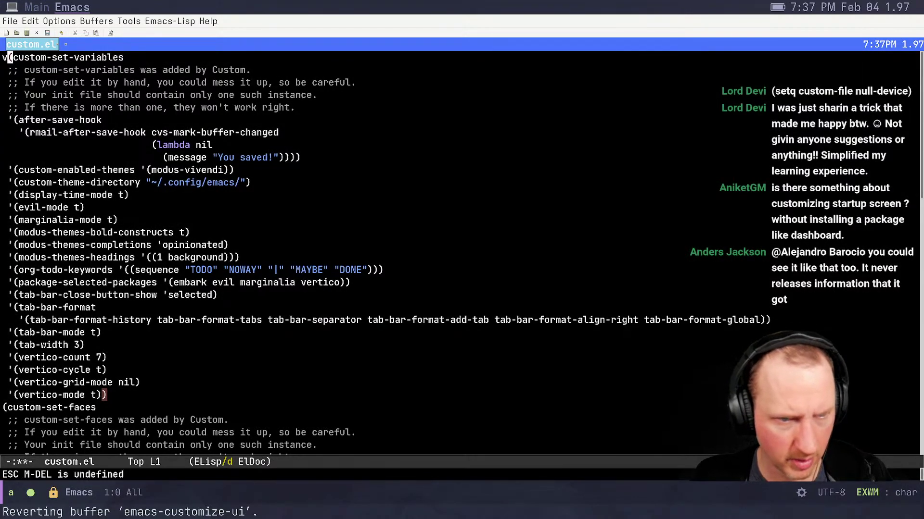
{"action": "key", "text": "BackSpace"}
{"action": "key", "text": "BackSpace"}
{"action": "key", "text": "ctrl+g"}
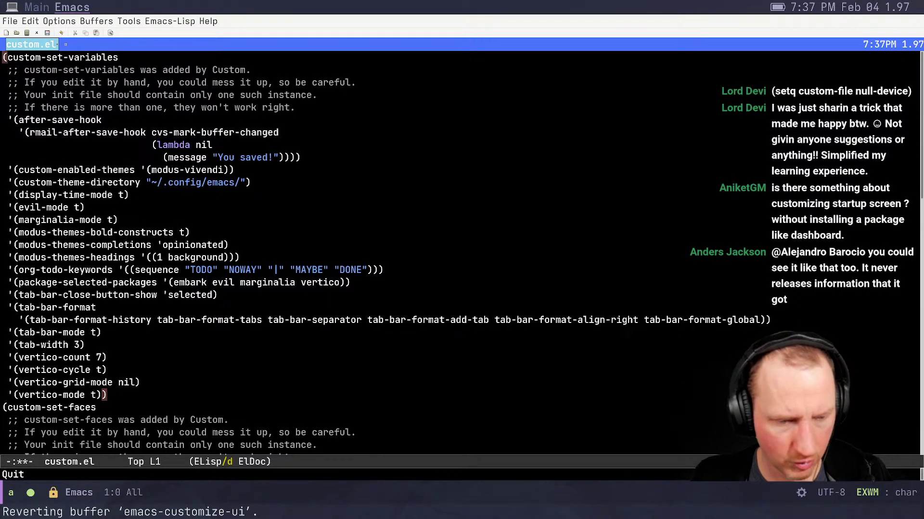
Look through the describe-variable completions for names starting with "st" and "startup-s", and clear the entered name
{"action": "key", "text": "ctrl+h"}
{"action": "key", "text": "v"}
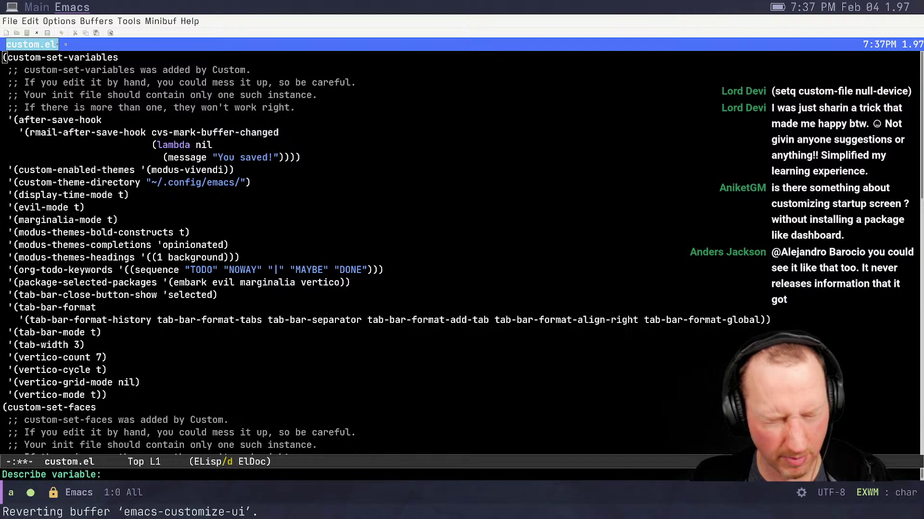
{"action": "type", "text": "st"}
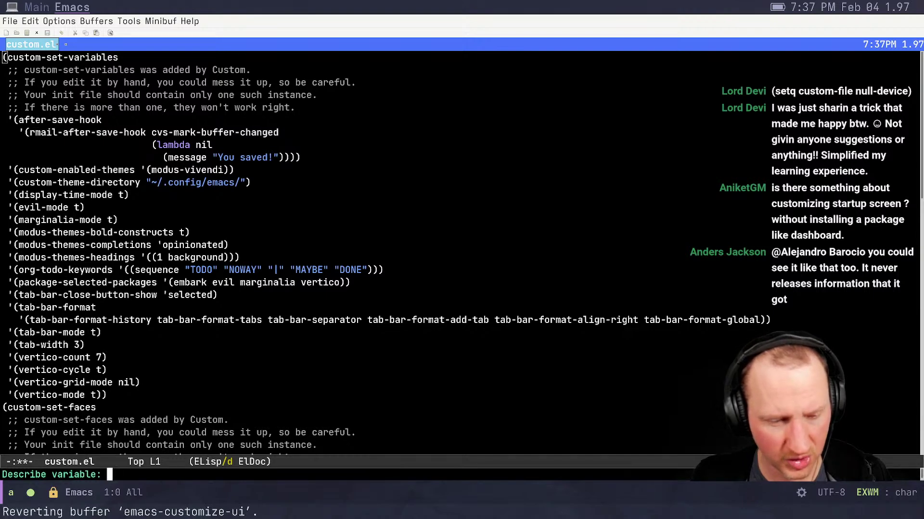
{"action": "key", "text": "Tab"}
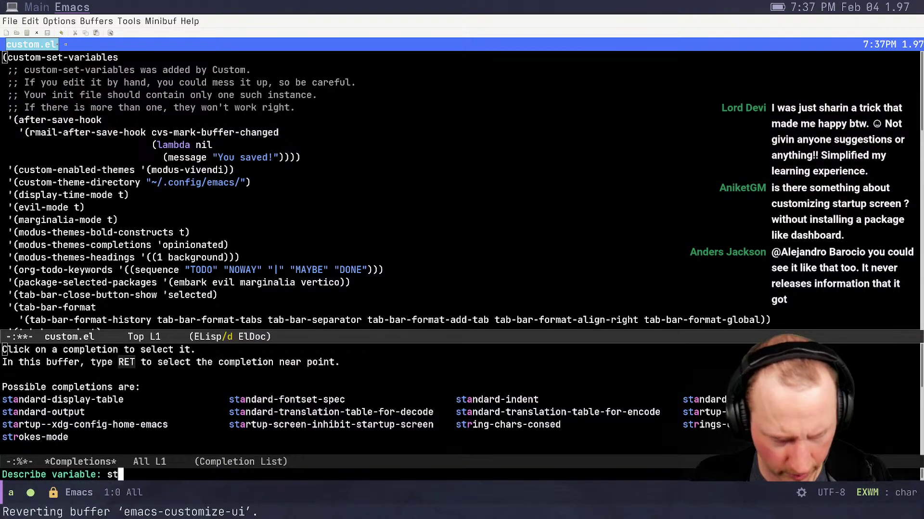
{"action": "type", "text": "art"}
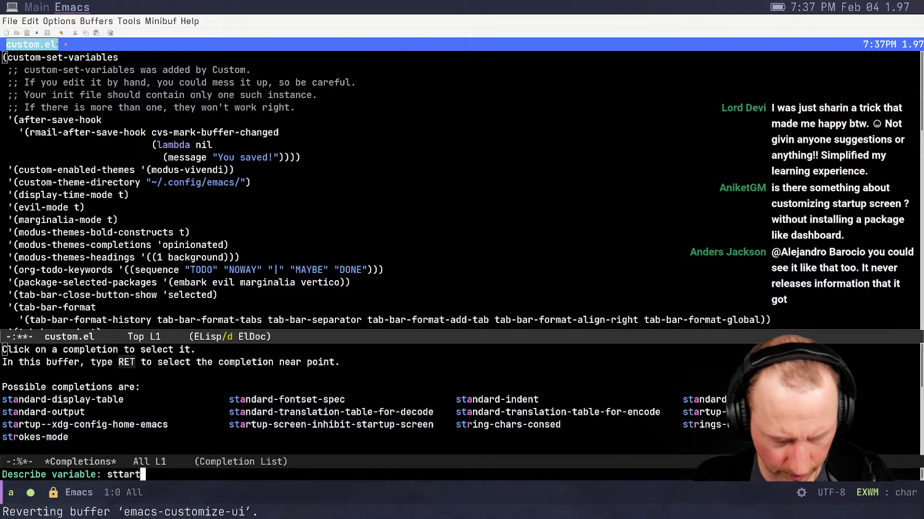
{"action": "type", "text": "up-s"}
{"action": "key", "text": "Tab"}
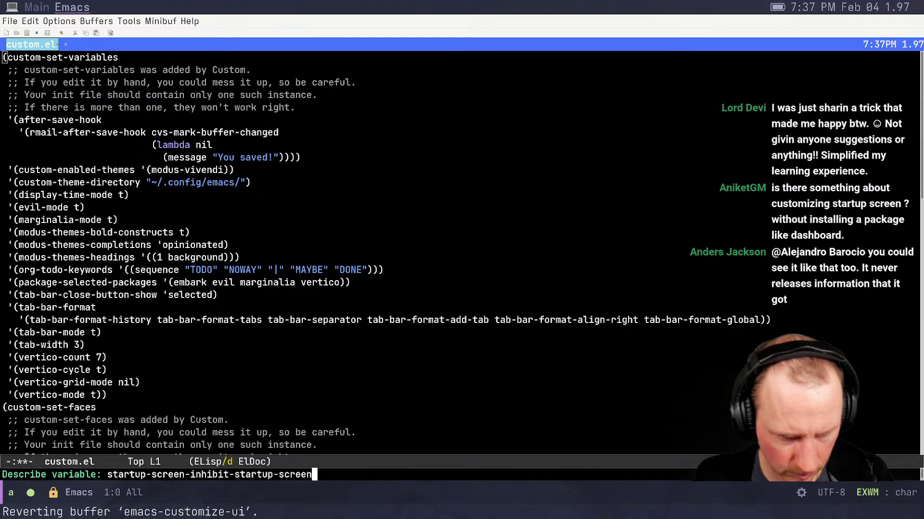
{"action": "key", "text": "Tab"}
{"action": "key", "text": "BackSpace"}
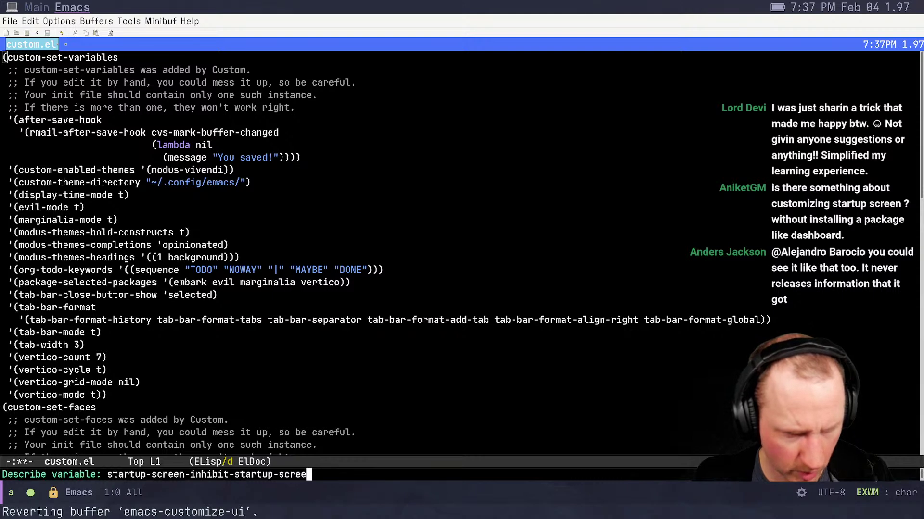
{"action": "key", "text": "BackSpace"}
{"action": "key", "text": "BackSpace"}
{"action": "key", "text": "BackSpace"}
{"action": "key", "text": "BackSpace"}
{"action": "key", "text": "BackSpace"}
{"action": "key", "text": "BackSpace"}
{"action": "key", "text": "BackSpace"}
{"action": "key", "text": "BackSpace"}
{"action": "key", "text": "BackSpace"}
{"action": "key", "text": "BackSpace"}
{"action": "key", "text": "BackSpace"}
{"action": "key", "text": "BackSpace"}
{"action": "key", "text": "BackSpace"}
{"action": "key", "text": "BackSpace"}
{"action": "key", "text": "BackSpace"}
{"action": "key", "text": "BackSpace"}
{"action": "key", "text": "BackSpace"}
{"action": "key", "text": "BackSpace"}
{"action": "key", "text": "BackSpace"}
{"action": "key", "text": "BackSpace"}
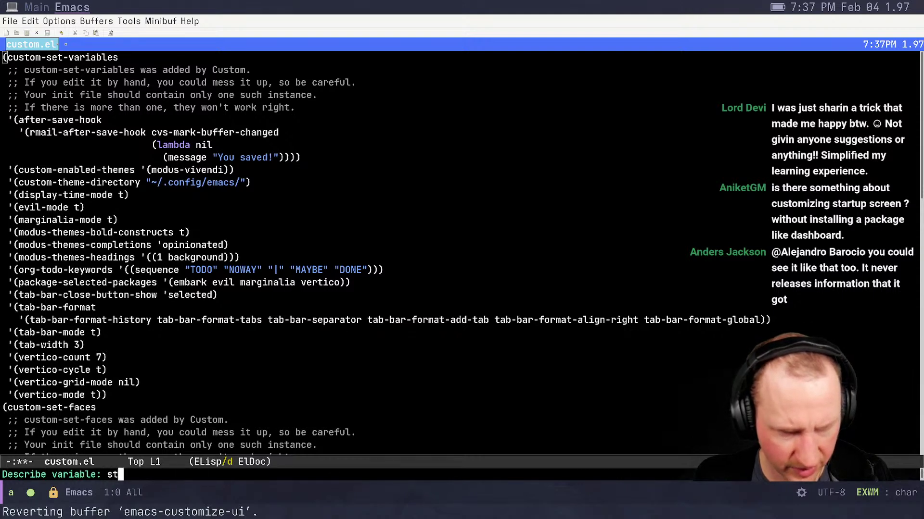
Read the documentation of the variable inhibit-startup-screen, and follow the link to its alias inhibit-startup-message
{"action": "type", "text": "inhibi"}
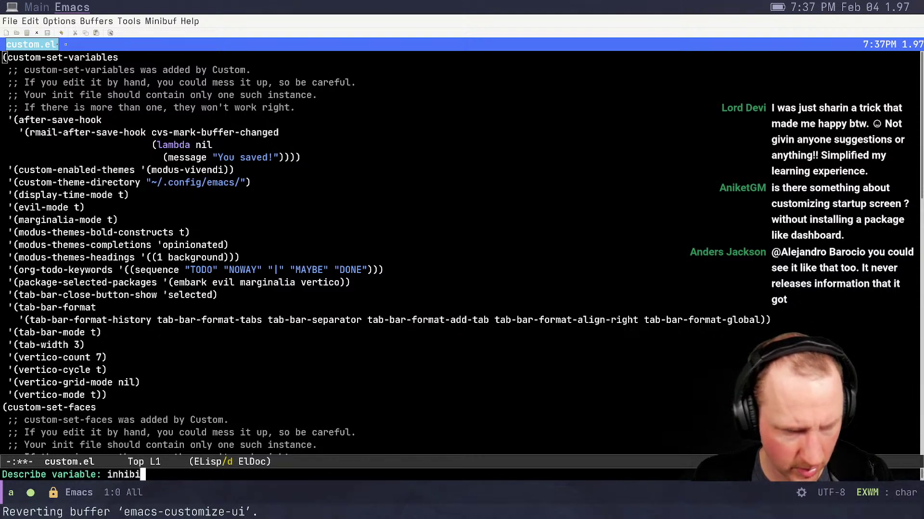
{"action": "type", "text": "t-startup-screen"}
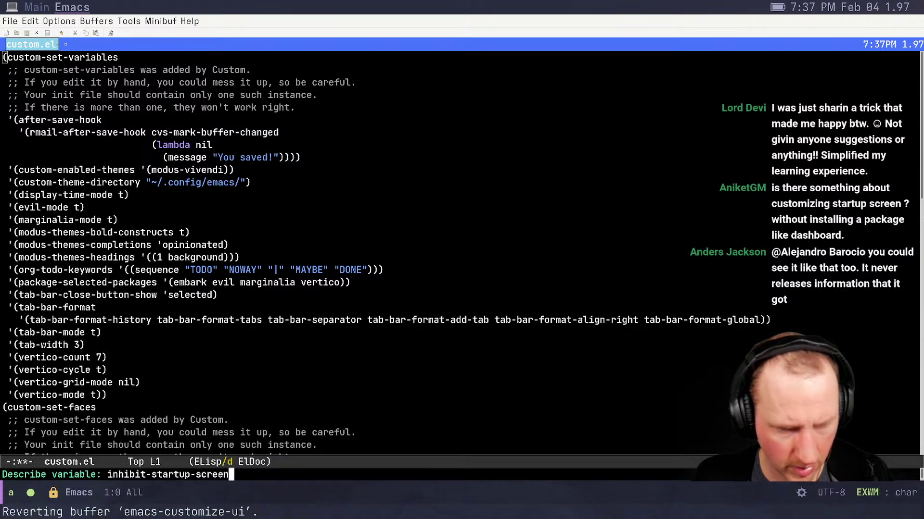
{"action": "key", "text": "Return"}
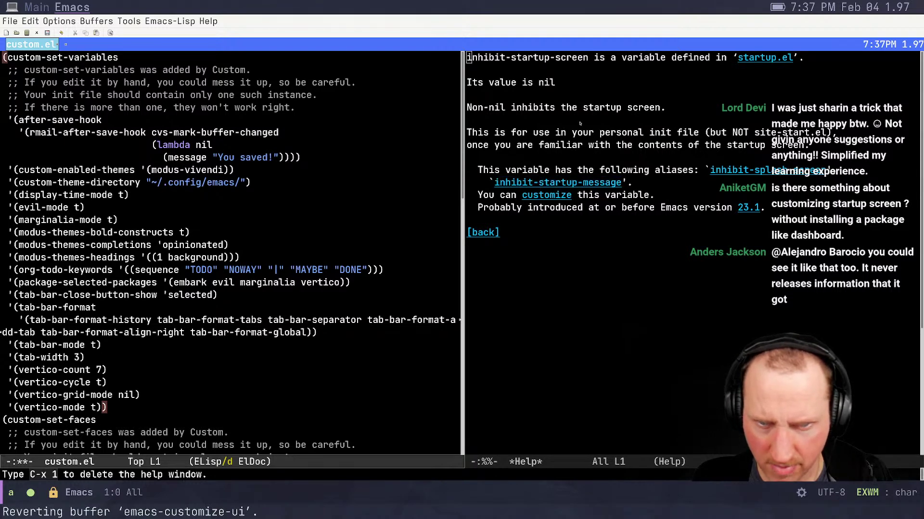
{"action": "left_click_drag", "start_coordinate": [527, 95], "coordinate": [469, 157]}
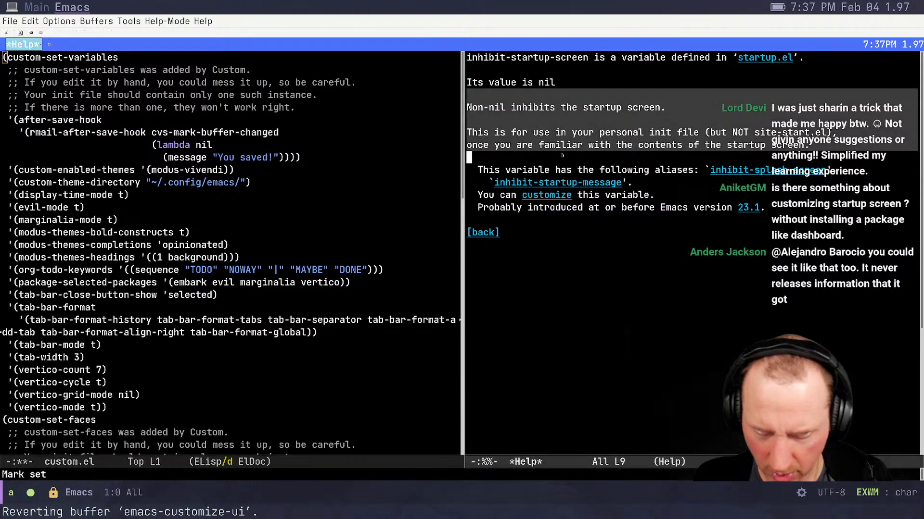
{"action": "left_click", "coordinate": [517, 183]}
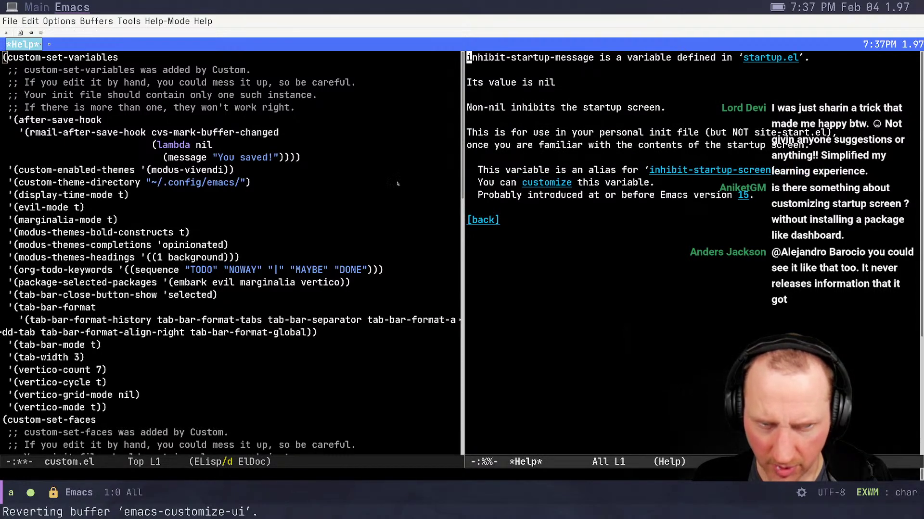
Open Customize in the custom.el window, search the settings for "startup", and keep only the results window
{"action": "left_click", "coordinate": [337, 212]}
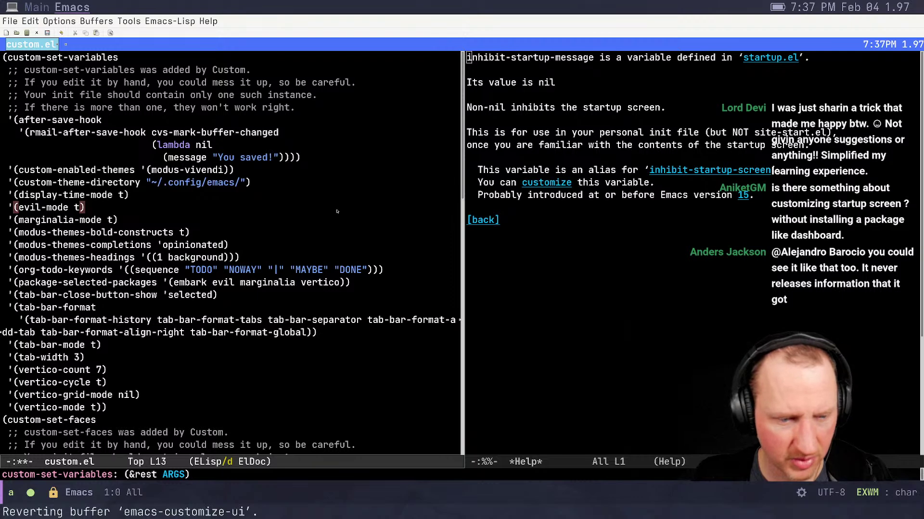
{"action": "key", "text": "alt+x"}
{"action": "type", "text": "custom"}
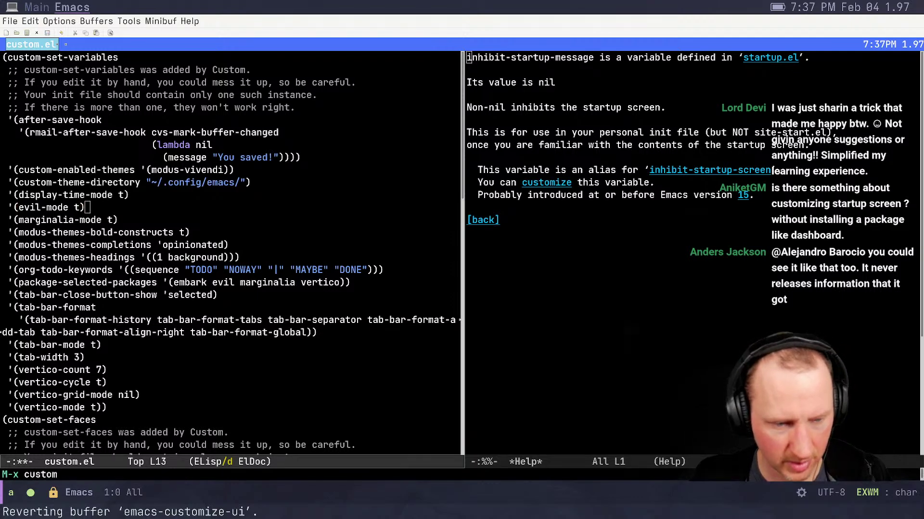
{"action": "type", "text": "ize"}
{"action": "key", "text": "Return"}
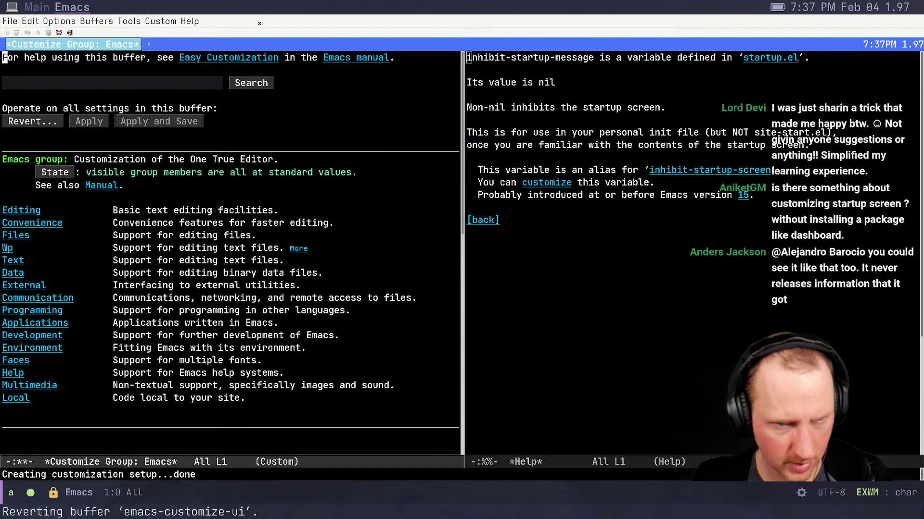
{"action": "left_click", "coordinate": [168, 82]}
{"action": "type", "text": "startup"}
{"action": "key", "text": "Return"}
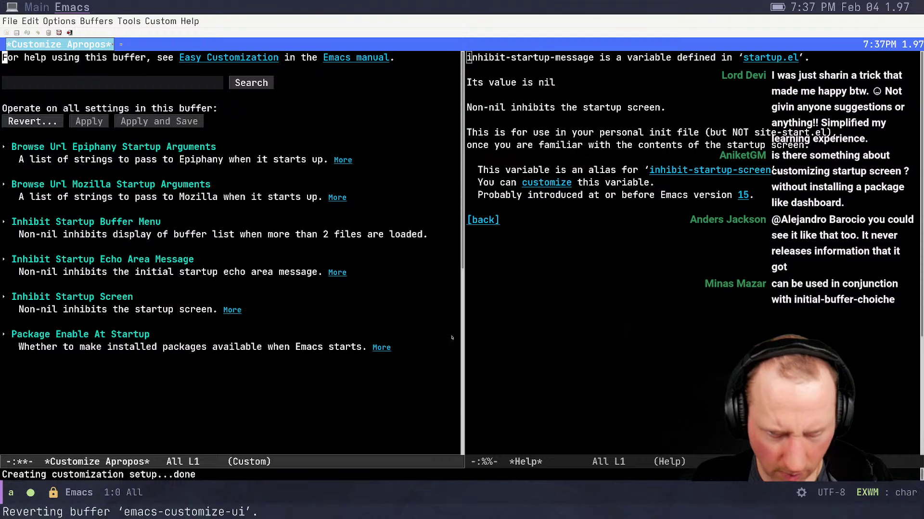
{"action": "key", "text": "ctrl+x"}
{"action": "key", "text": "1"}
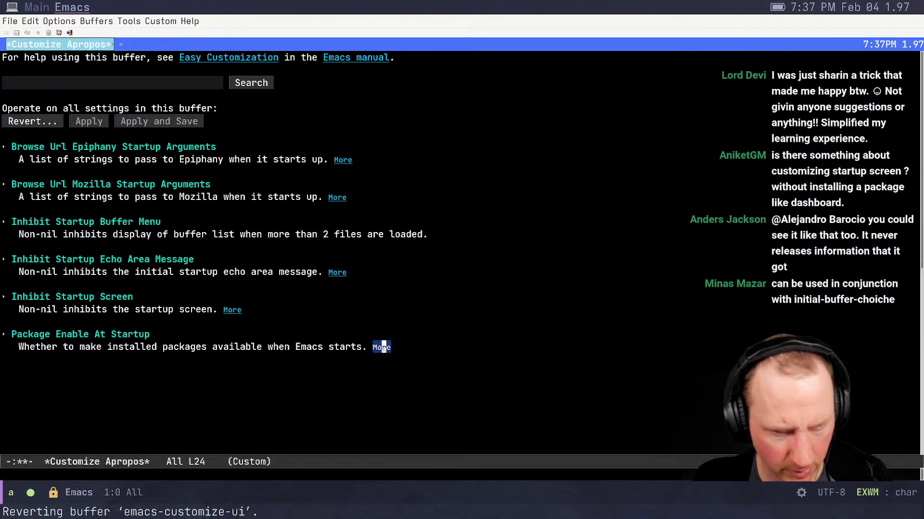
Expand the Package Enable At Startup setting, and search the settings for "welcome"
{"action": "left_click", "coordinate": [4, 335]}
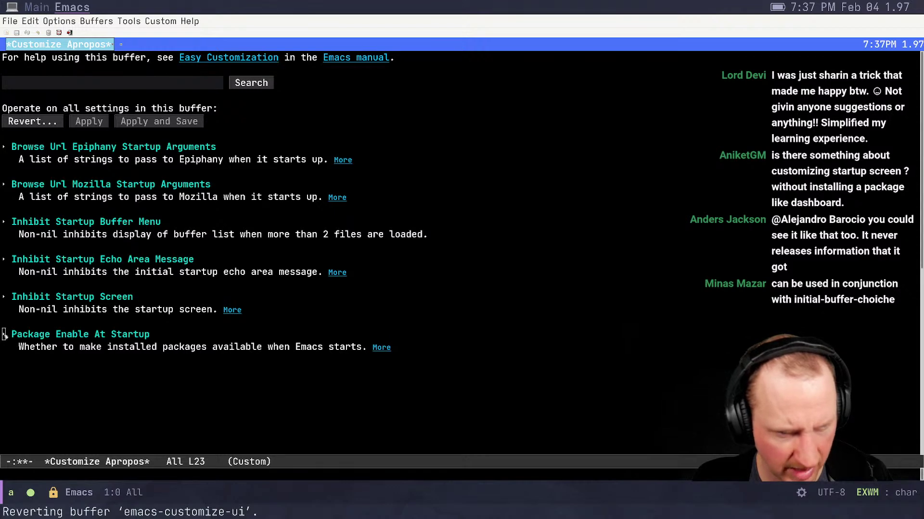
{"action": "left_click", "coordinate": [4, 335]}
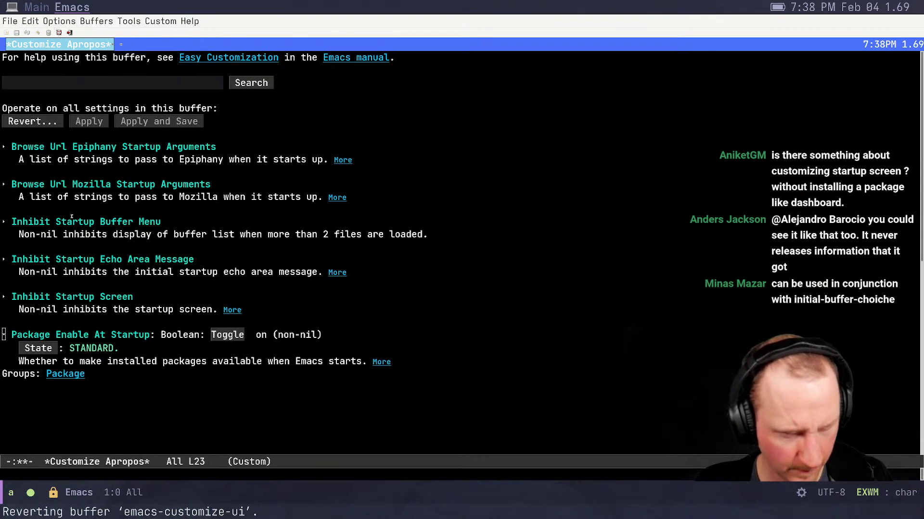
{"action": "left_click", "coordinate": [105, 82]}
{"action": "type", "text": "welcome"}
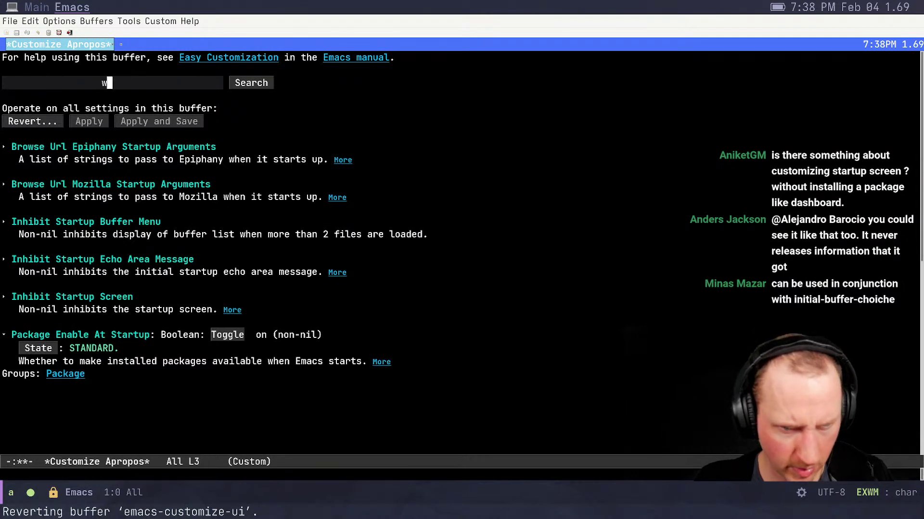
{"action": "key", "text": "Return"}
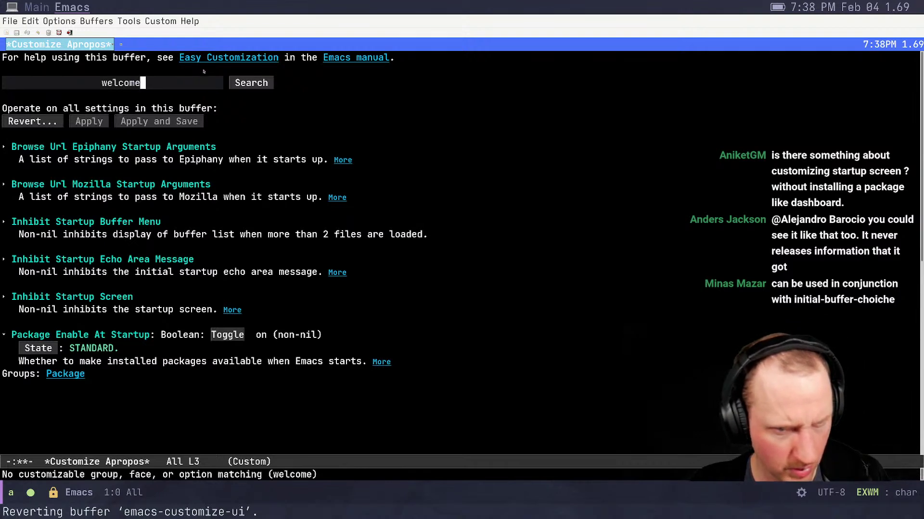
{"action": "left_click", "coordinate": [248, 83]}
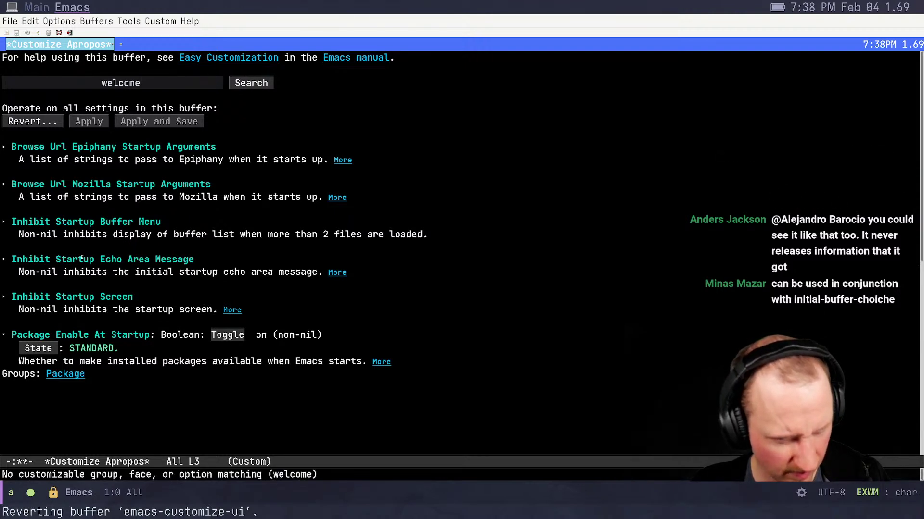
Expand the Inhibit Startup Screen setting with its full description, and open its Initialization group
{"action": "left_click", "coordinate": [4, 297]}
{"action": "key", "text": "ctrl+space"}
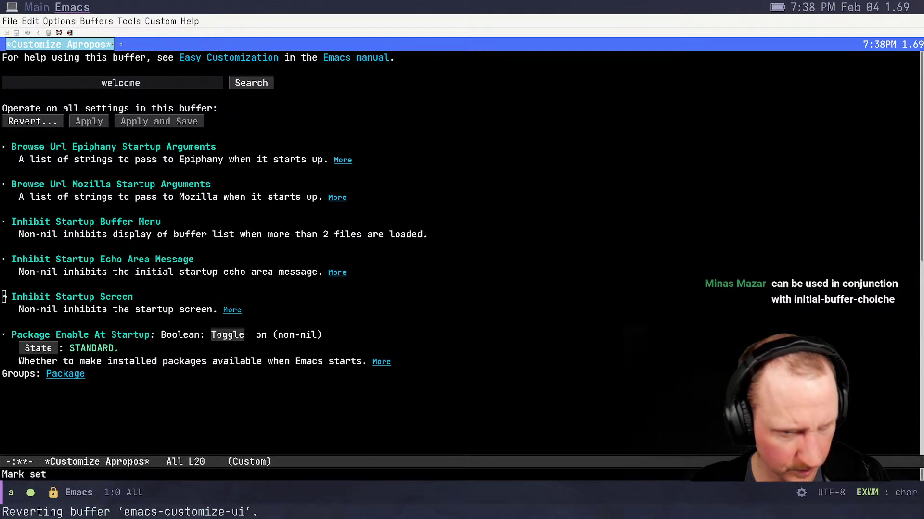
{"action": "left_click", "coordinate": [4, 297]}
{"action": "left_click", "coordinate": [5, 297]}
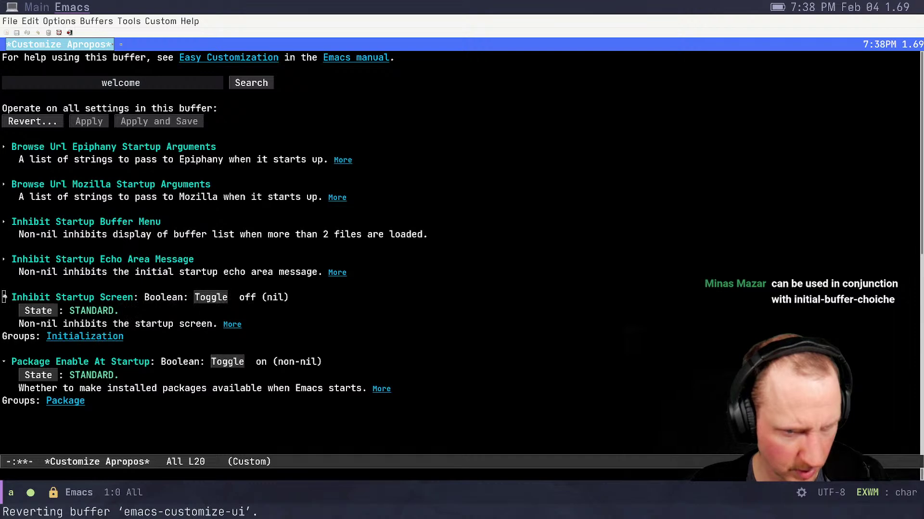
{"action": "left_click", "coordinate": [232, 324]}
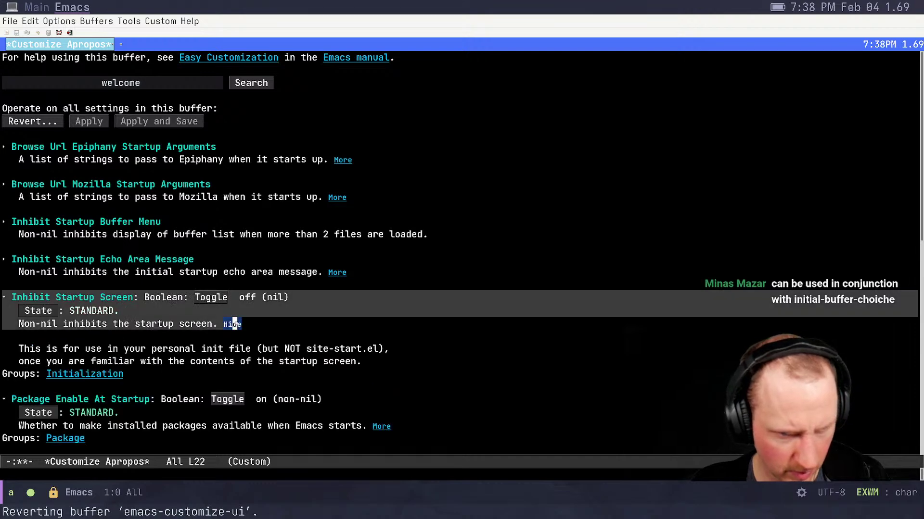
{"action": "left_click", "coordinate": [116, 374]}
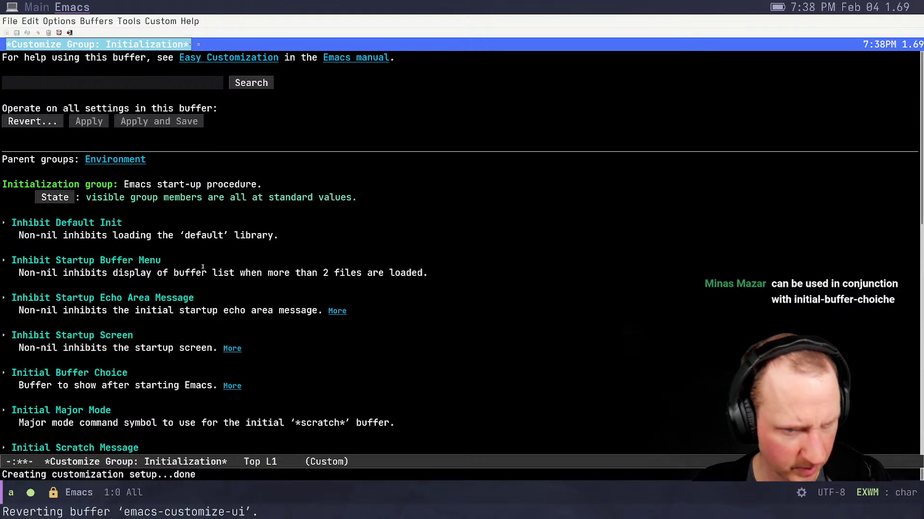
Go through the Initialization group's settings and search the buffer for "initial" to reach Initial Buffer Choice
{"action": "key", "text": "Down"}
{"action": "key", "text": "Down"}
{"action": "key", "text": "Down"}
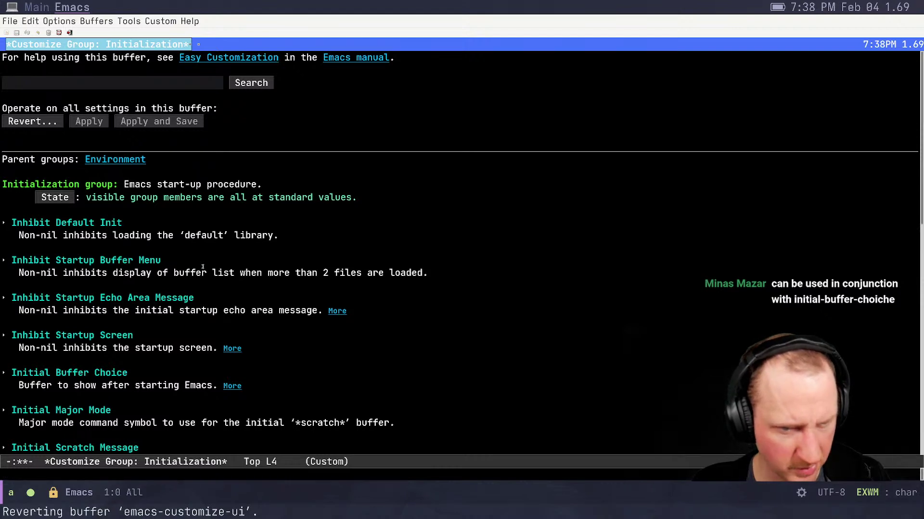
{"action": "key", "text": "Down"}
{"action": "key", "text": "Down"}
{"action": "key", "text": "Down"}
{"action": "key", "text": "Down"}
{"action": "key", "text": "Down"}
{"action": "key", "text": "Down"}
{"action": "key", "text": "Down"}
{"action": "key", "text": "Down"}
{"action": "key", "text": "Down"}
{"action": "key", "text": "Down"}
{"action": "key", "text": "Down"}
{"action": "key", "text": "Down"}
{"action": "key", "text": "Down"}
{"action": "key", "text": "Down"}
{"action": "key", "text": "Down"}
{"action": "key", "text": "Down"}
{"action": "key", "text": "Down"}
{"action": "key", "text": "Down"}
{"action": "key", "text": "Down"}
{"action": "key", "text": "Down"}
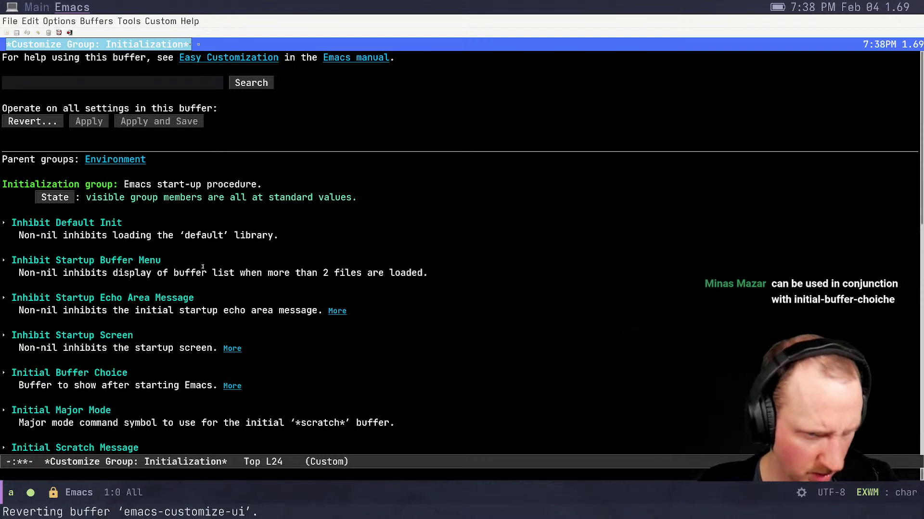
{"action": "key", "text": "Down"}
{"action": "key", "text": "Up"}
{"action": "key", "text": "ctrl+s"}
{"action": "type", "text": "initi"}
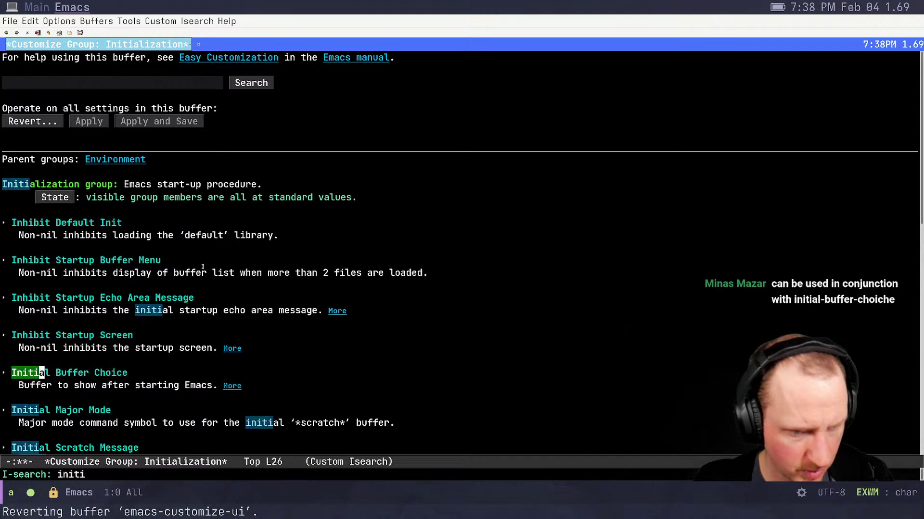
{"action": "type", "text": "al"}
{"action": "key", "text": "Return"}
{"action": "key", "text": "Down"}
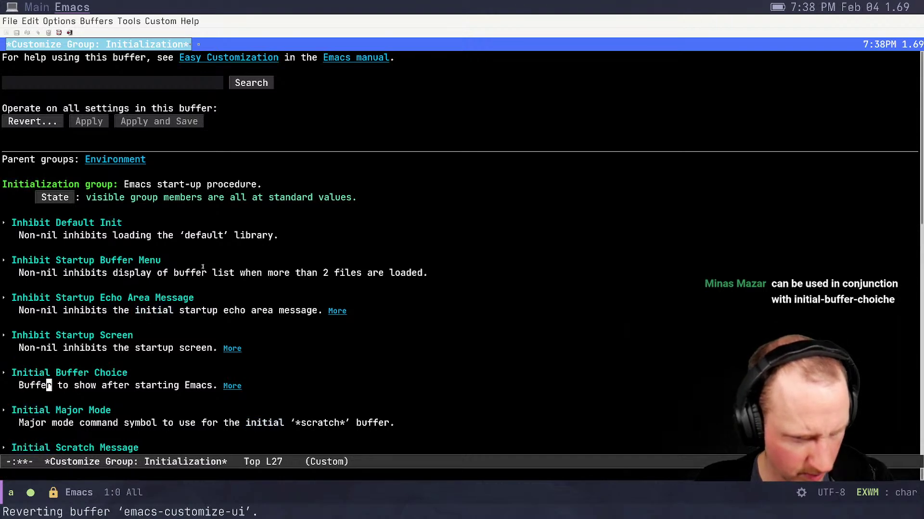
Look through the whole list of Initialization settings and subgroups for options that affect the startup screen
{"action": "key", "text": "Down"}
{"action": "key", "text": "Down"}
{"action": "key", "text": "Down"}
{"action": "key", "text": "Down"}
{"action": "key", "text": "Down"}
{"action": "key", "text": "Down"}
{"action": "key", "text": "Down"}
{"action": "key", "text": "Down"}
{"action": "key", "text": "Down"}
{"action": "key", "text": "Down"}
{"action": "key", "text": "Down"}
{"action": "key", "text": "Down"}
{"action": "key", "text": "Up"}
{"action": "key", "text": "Up"}
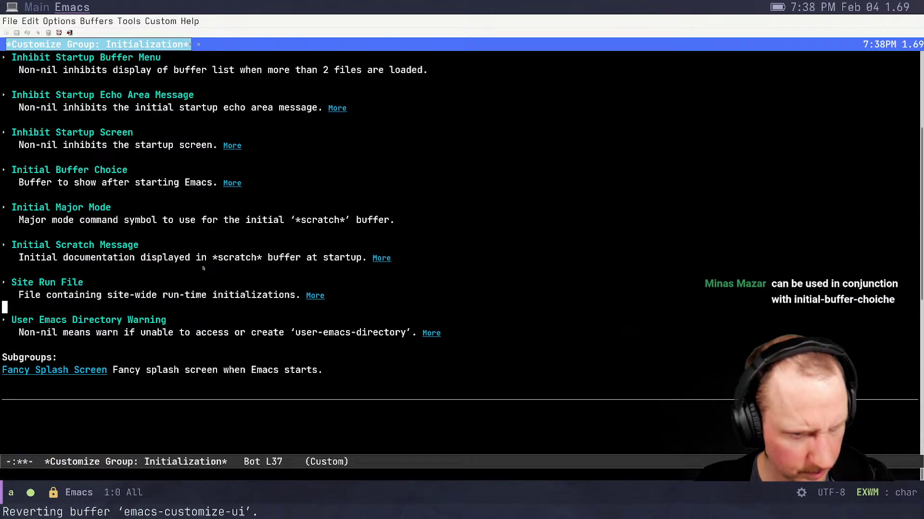
{"action": "key", "text": "Up"}
{"action": "key", "text": "Up"}
{"action": "key", "text": "Up"}
{"action": "key", "text": "Up"}
{"action": "key", "text": "Up"}
{"action": "key", "text": "Up"}
{"action": "key", "text": "Up"}
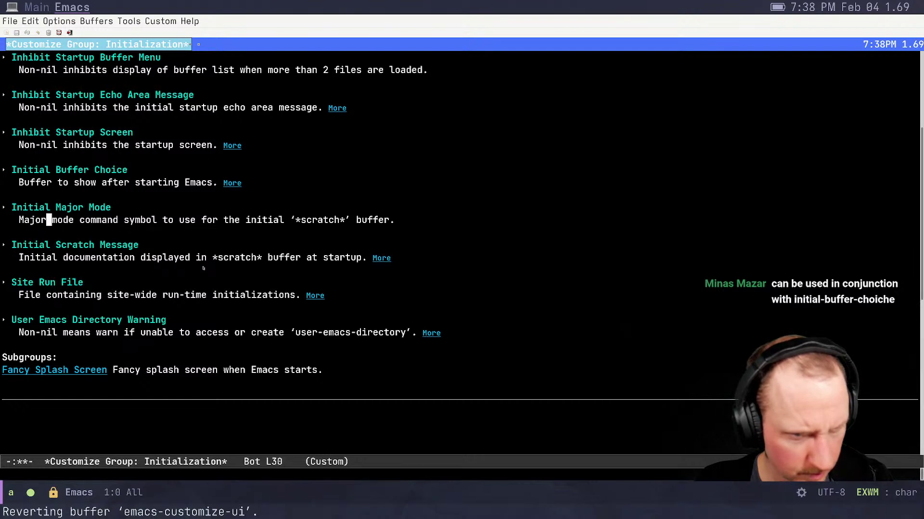
{"action": "key", "text": "Up"}
{"action": "key", "text": "Up"}
{"action": "key", "text": "Up"}
{"action": "key", "text": "Up"}
{"action": "key", "text": "Up"}
{"action": "key", "text": "Up"}
{"action": "key", "text": "Up"}
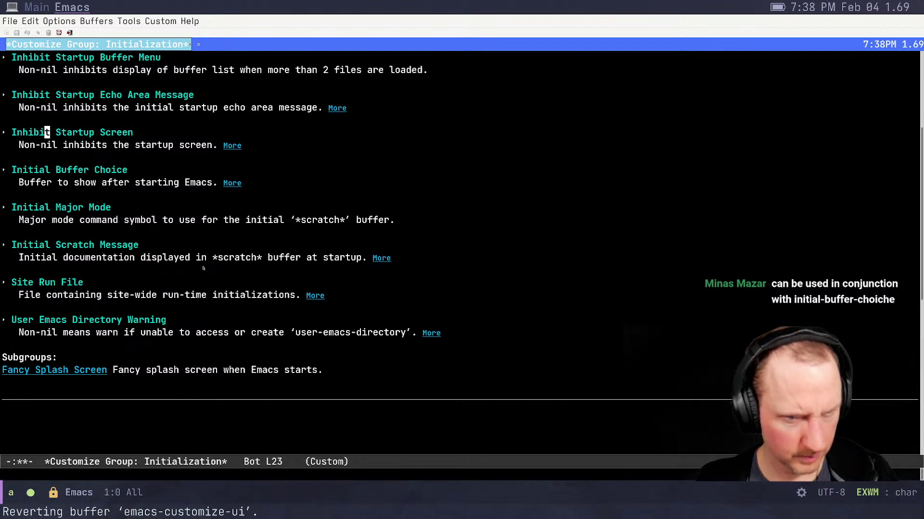
{"action": "key", "text": "Up"}
{"action": "key", "text": "Up"}
{"action": "key", "text": "Up"}
{"action": "key", "text": "Up"}
{"action": "key", "text": "Up"}
{"action": "key", "text": "Up"}
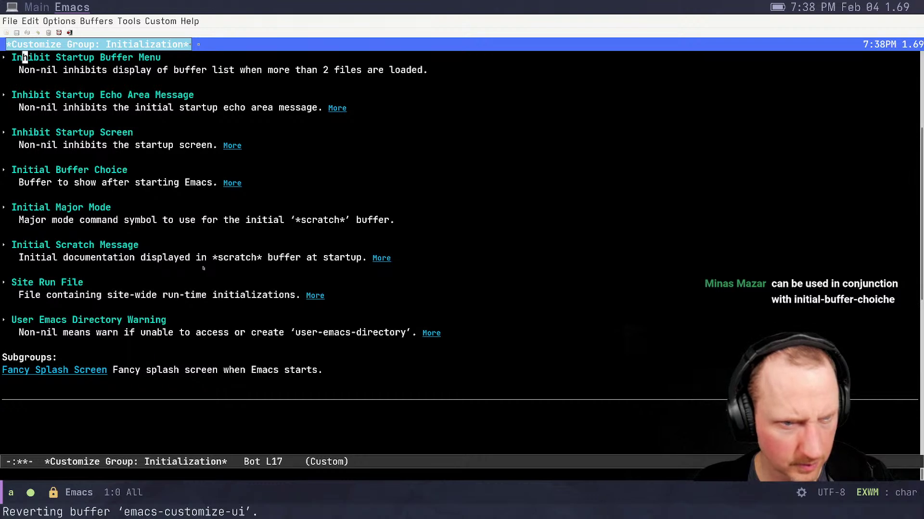
{"action": "key", "text": "Up"}
{"action": "key", "text": "Up"}
{"action": "key", "text": "Up"}
{"action": "key", "text": "Down"}
{"action": "key", "text": "Down"}
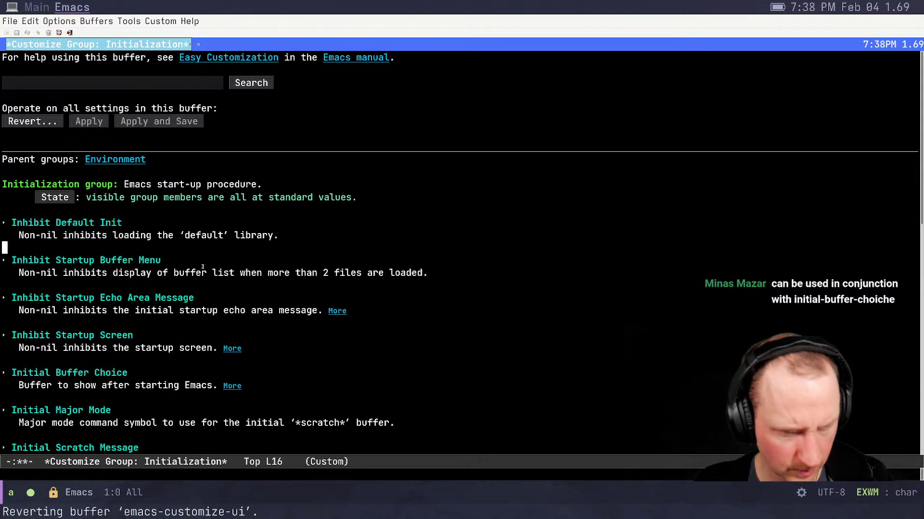
{"action": "key", "text": "Down"}
{"action": "key", "text": "Down"}
{"action": "key", "text": "Down"}
{"action": "key", "text": "Down"}
{"action": "key", "text": "Down"}
{"action": "key", "text": "Down"}
{"action": "key", "text": "Down"}
{"action": "key", "text": "Down"}
{"action": "key", "text": "Down"}
{"action": "key", "text": "Down"}
{"action": "key", "text": "Down"}
{"action": "key", "text": "Down"}
{"action": "key", "text": "Down"}
{"action": "key", "text": "Down"}
{"action": "key", "text": "Down"}
{"action": "key", "text": "Down"}
{"action": "key", "text": "Down"}
{"action": "key", "text": "Down"}
{"action": "key", "text": "Down"}
{"action": "key", "text": "Down"}
{"action": "key", "text": "Up"}
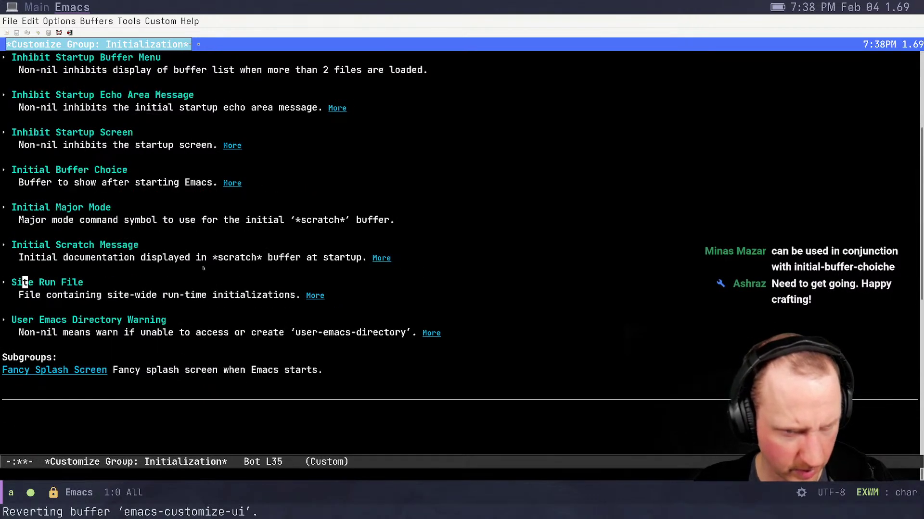
Expand the Initial Buffer Choice setting in the Initialization group
{"action": "key", "text": "Up"}
{"action": "key", "text": "Up"}
{"action": "key", "text": "Up"}
{"action": "key", "text": "Up"}
{"action": "key", "text": "Up"}
{"action": "key", "text": "Up"}
{"action": "key", "text": "Up"}
{"action": "key", "text": "Up"}
{"action": "key", "text": "Up"}
{"action": "key", "text": "Left"}
{"action": "key", "text": "Left"}
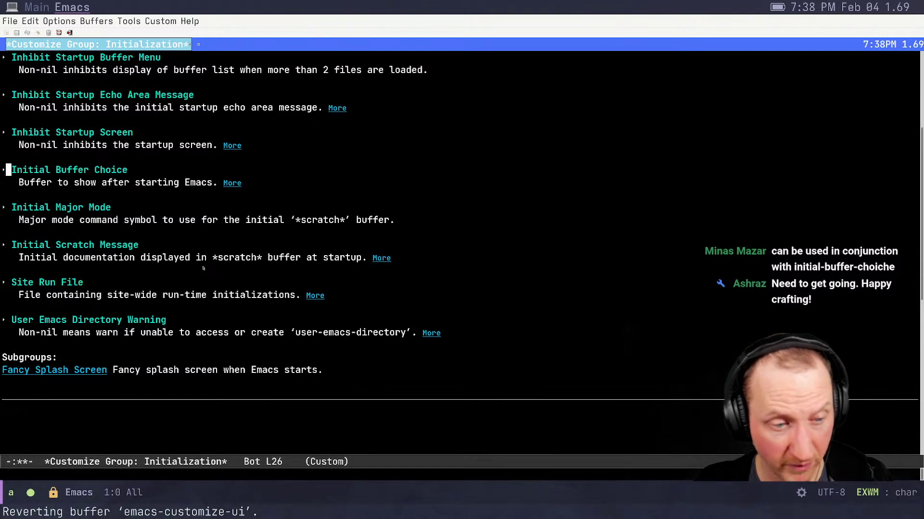
{"action": "key", "text": "Return"}
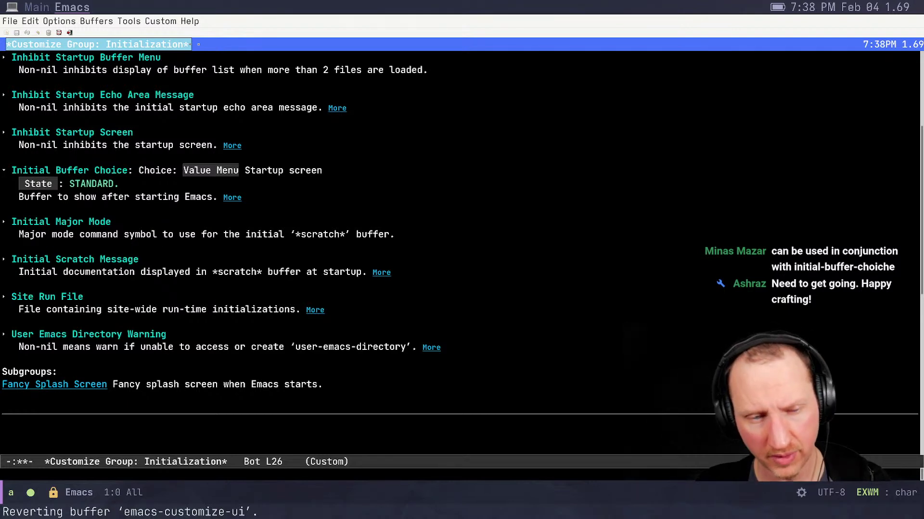
Open the Fancy Splash Screen subgroup, and view the value choices of its Fancy Splash Image setting without changing it
{"action": "key", "text": "alt+v"}
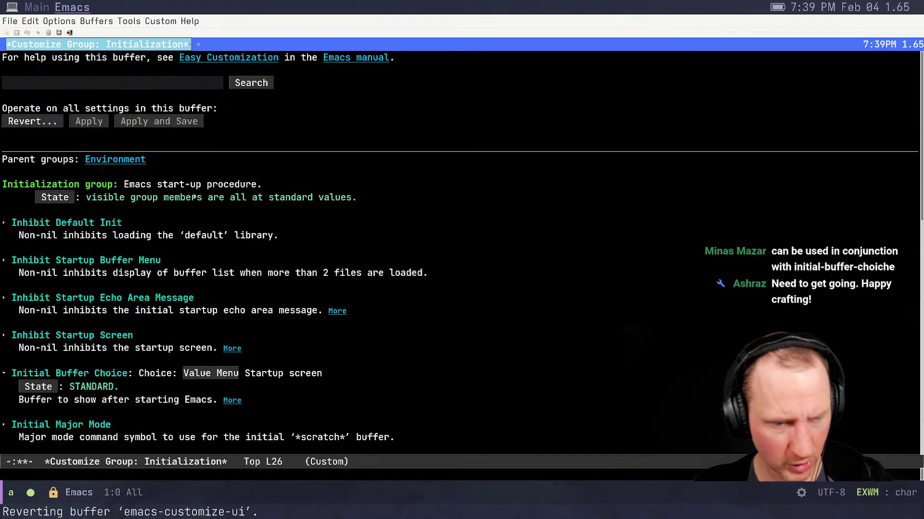
{"action": "key", "text": "ctrl+v"}
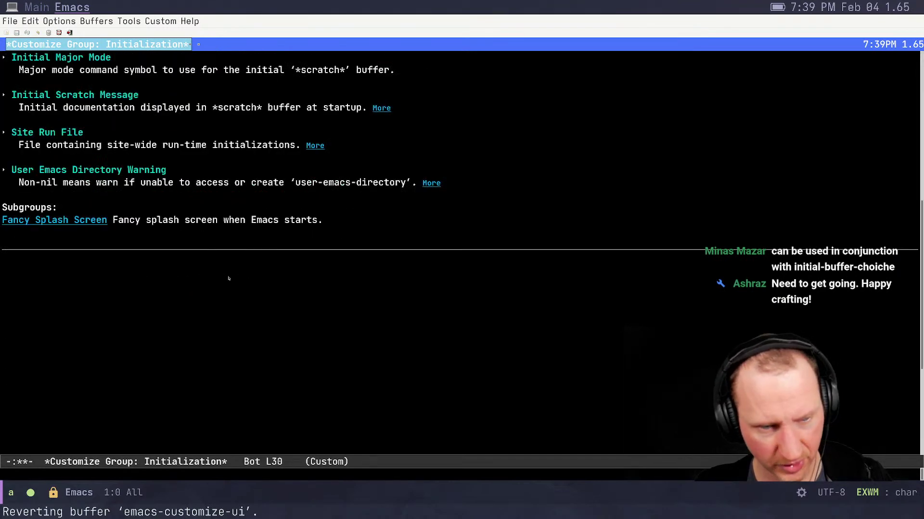
{"action": "left_click", "coordinate": [85, 221]}
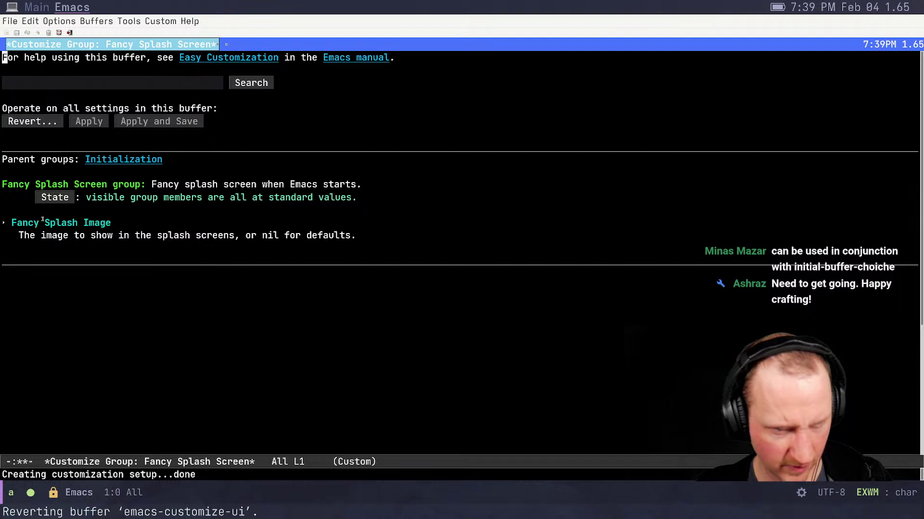
{"action": "key", "text": "shift+Tab"}
{"action": "key", "text": "Return"}
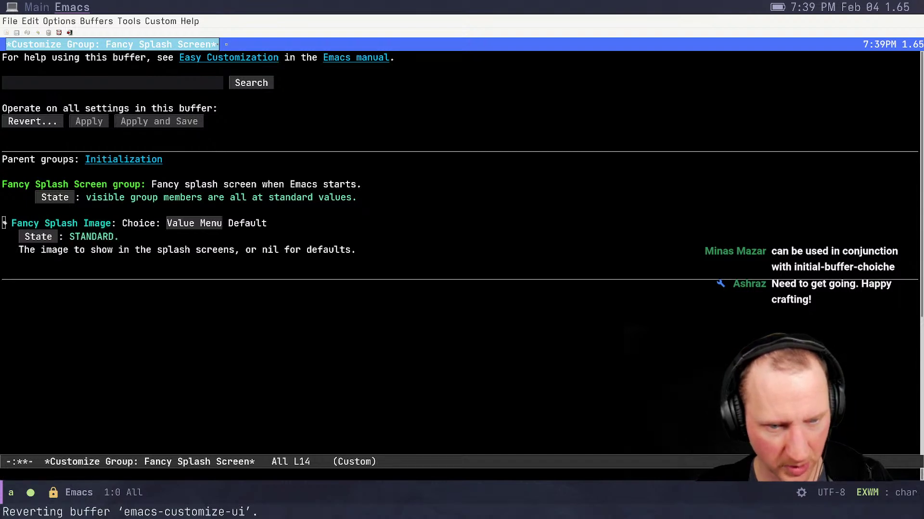
{"action": "left_click", "coordinate": [194, 224]}
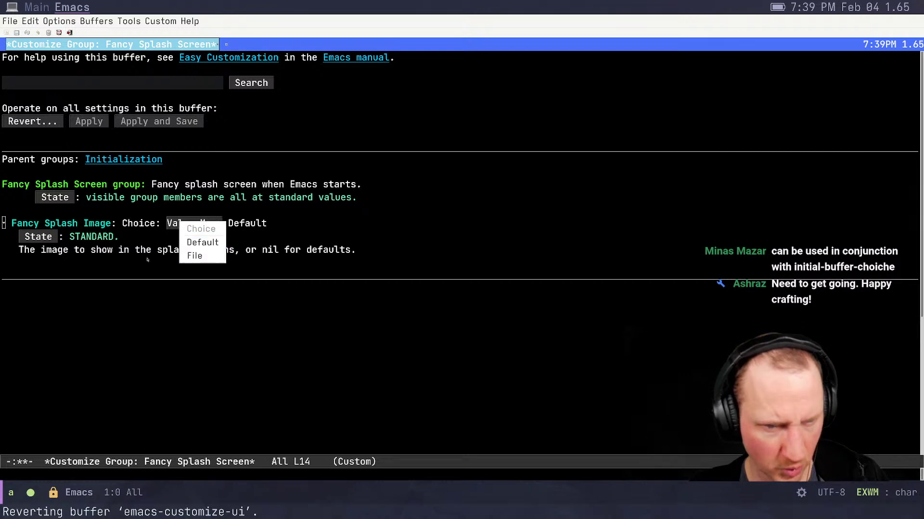
{"action": "left_click", "coordinate": [172, 260]}
{"action": "left_click", "coordinate": [173, 261]}
Close all the open Customize buffers to return to custom.el
{"action": "key", "text": "q"}
{"action": "key", "text": "q"}
{"action": "key", "text": "q"}
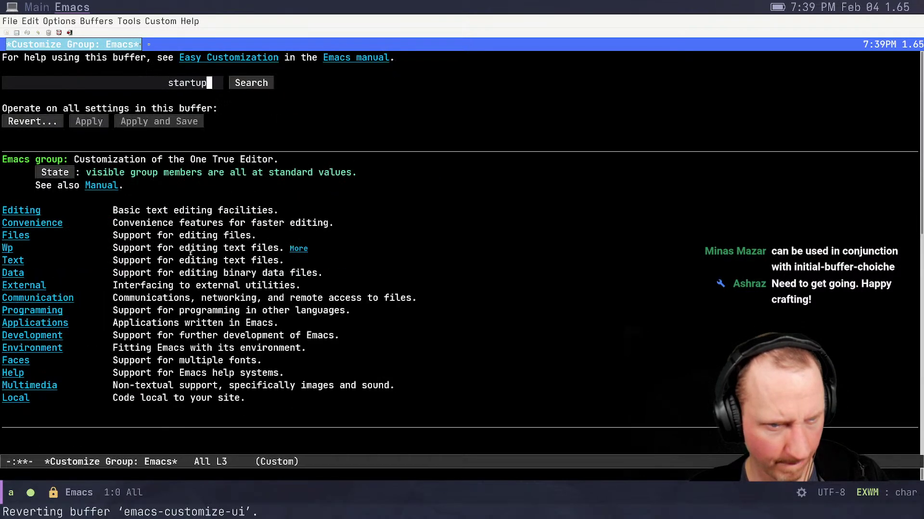
{"action": "left_click", "coordinate": [211, 223]}
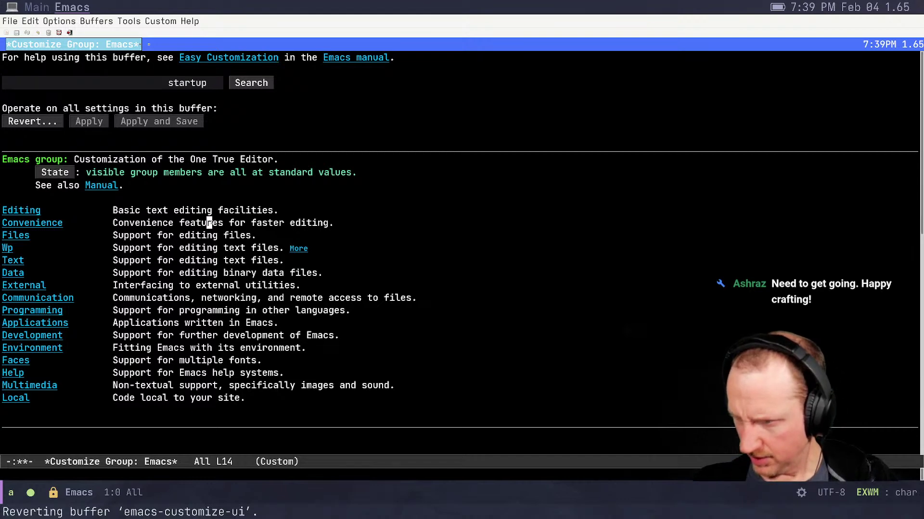
{"action": "key", "text": "q"}
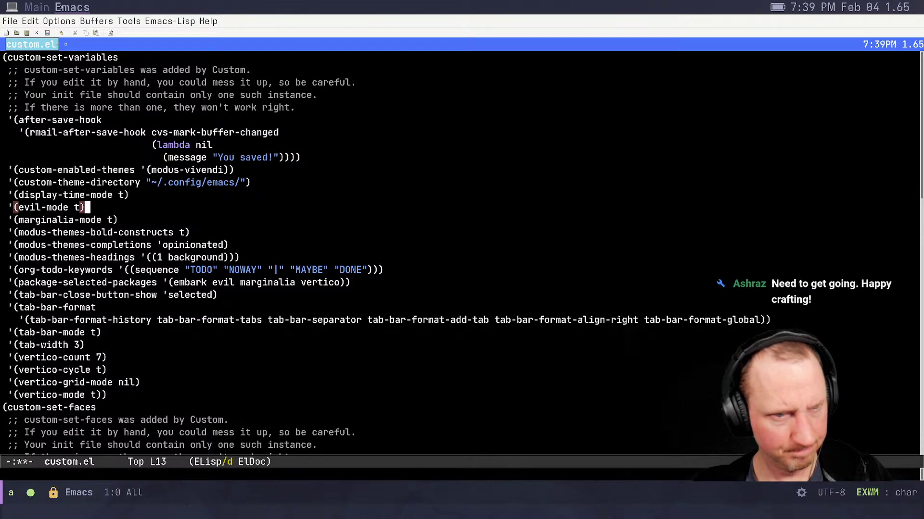
Extend the last bullet of SC-Live-Feb-4-22.org with a reminder to "just make sure to call =load=" on the file, save it, and return to custom.el
{"action": "left_click", "coordinate": [25, 5]}
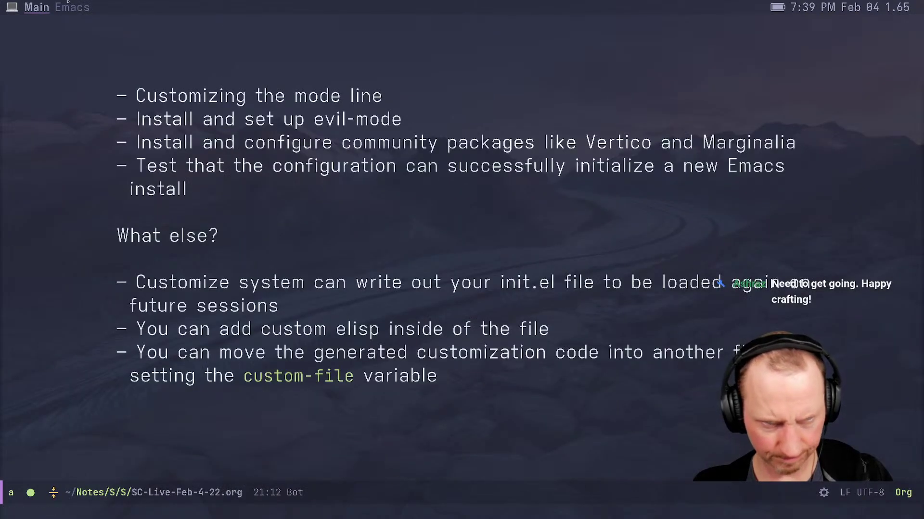
{"action": "key", "text": "shift+g"}
{"action": "key", "text": "dollar"}
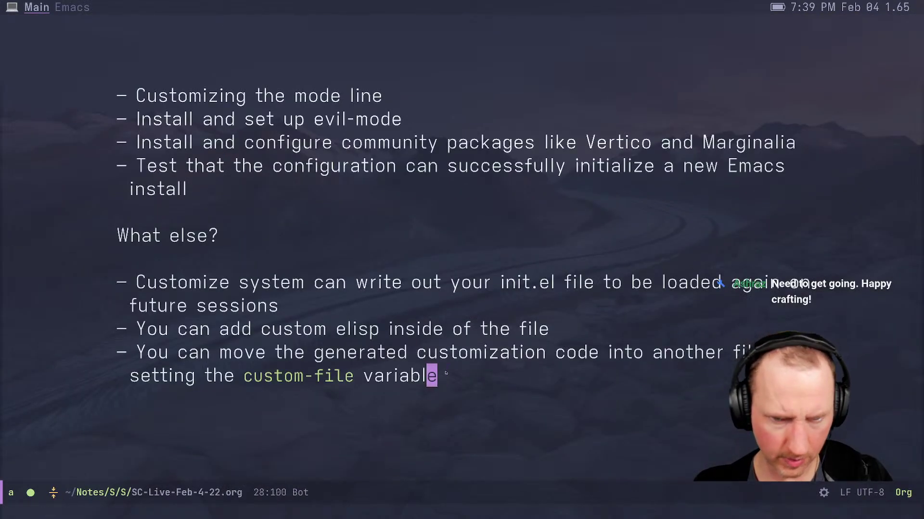
{"action": "type", "text": "a, just make sure to call"}
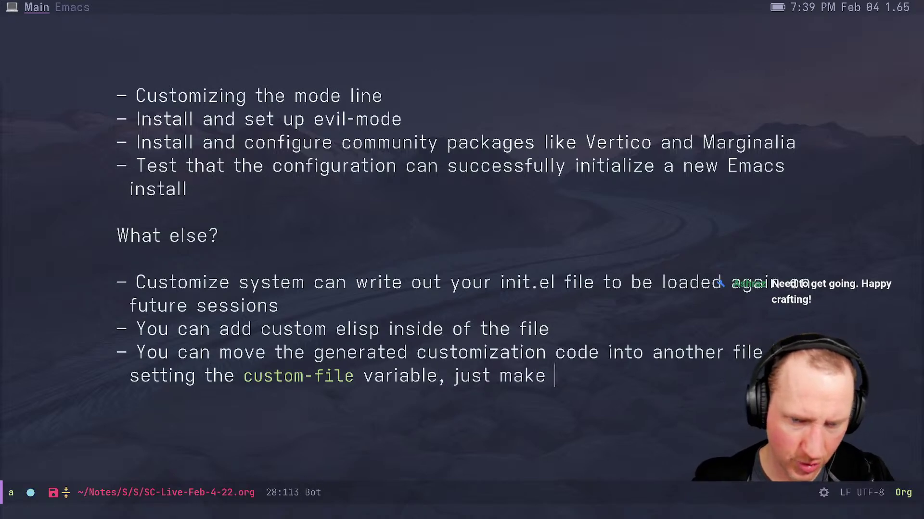
{"action": "type", "text": " =load on r"}
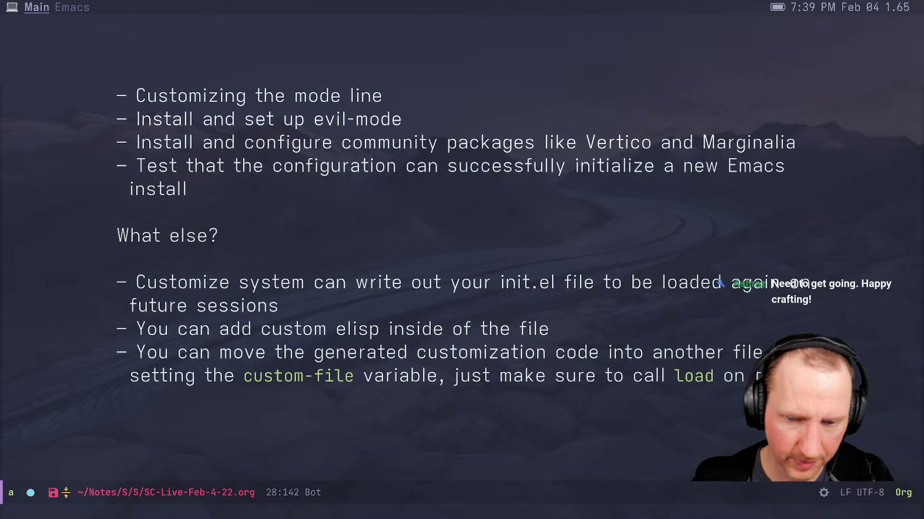
{"action": "type", "text": "!"}
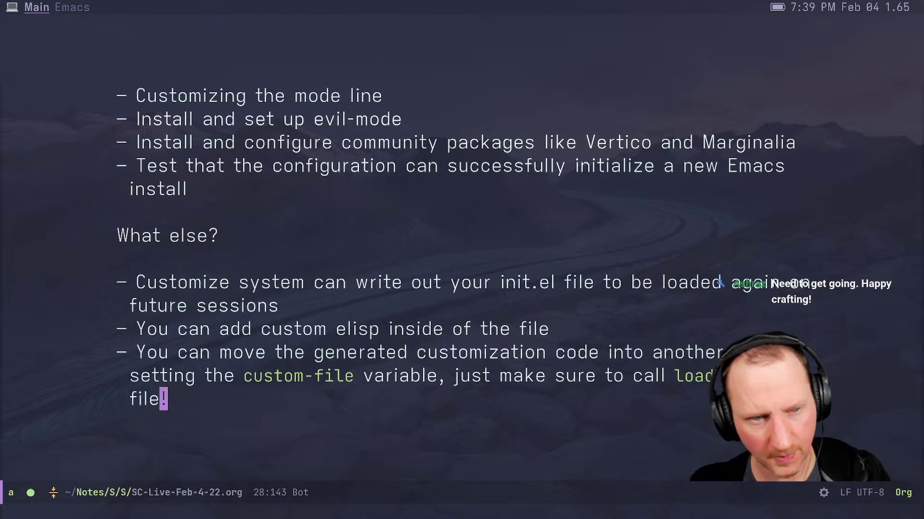
{"action": "left_click", "coordinate": [64, 8]}
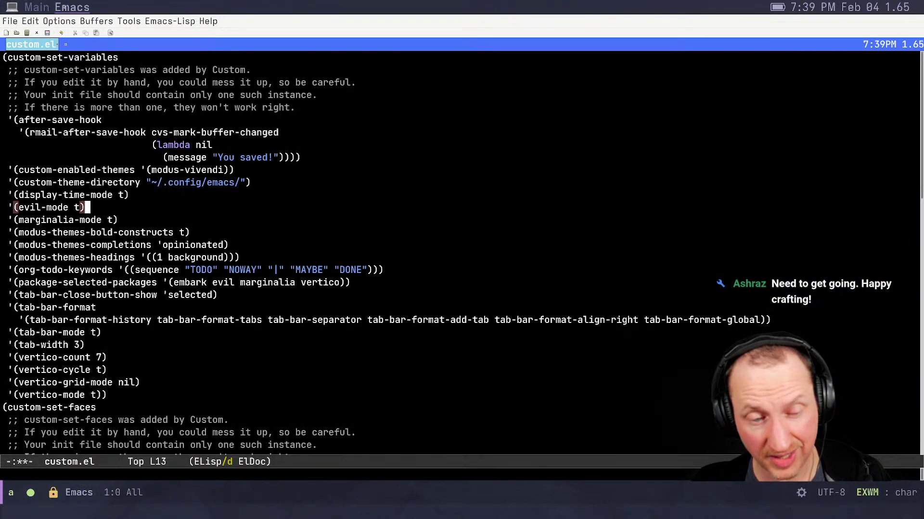
Add a bullet to SC-Live-Feb-4-22.org reading "Not sure how to load a package by default so that it gets activated correctly (i.e. vertico)"
{"action": "left_click", "coordinate": [389, 186]}
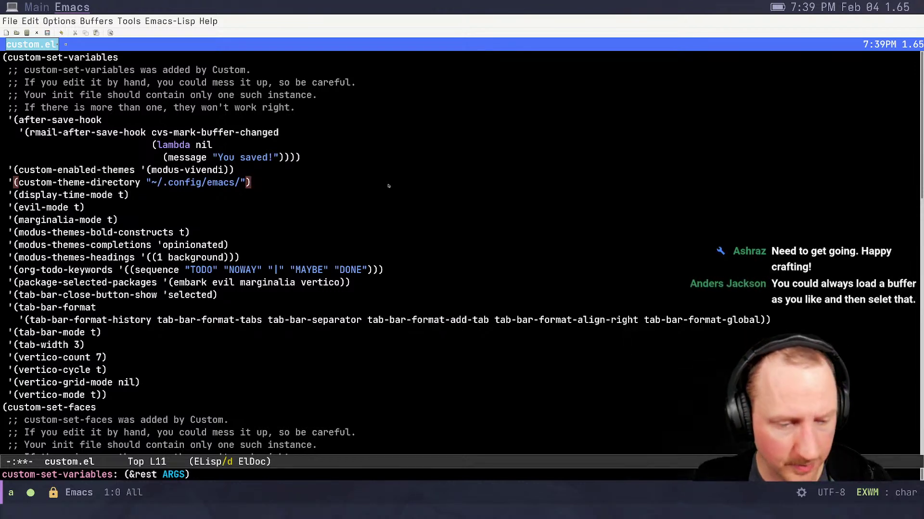
{"action": "left_click", "coordinate": [48, 7]}
{"action": "key", "text": "alt+Return"}
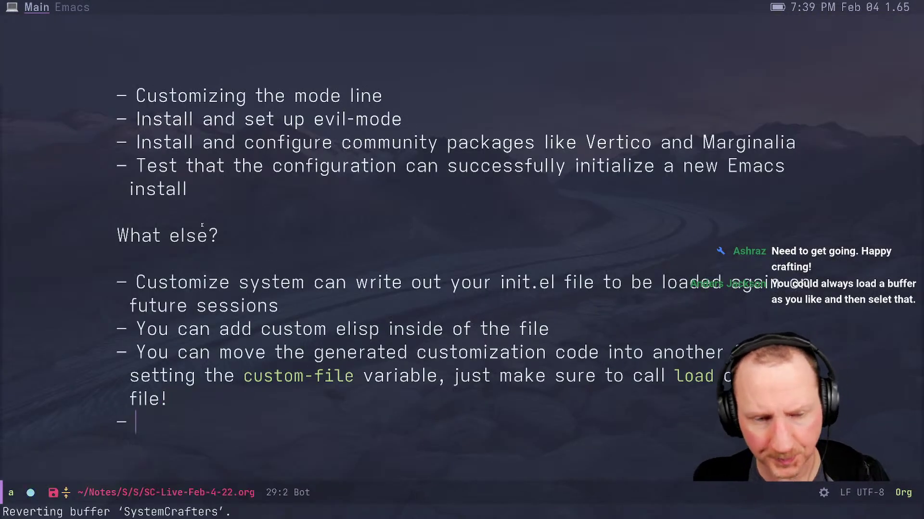
{"action": "type", "text": "No"}
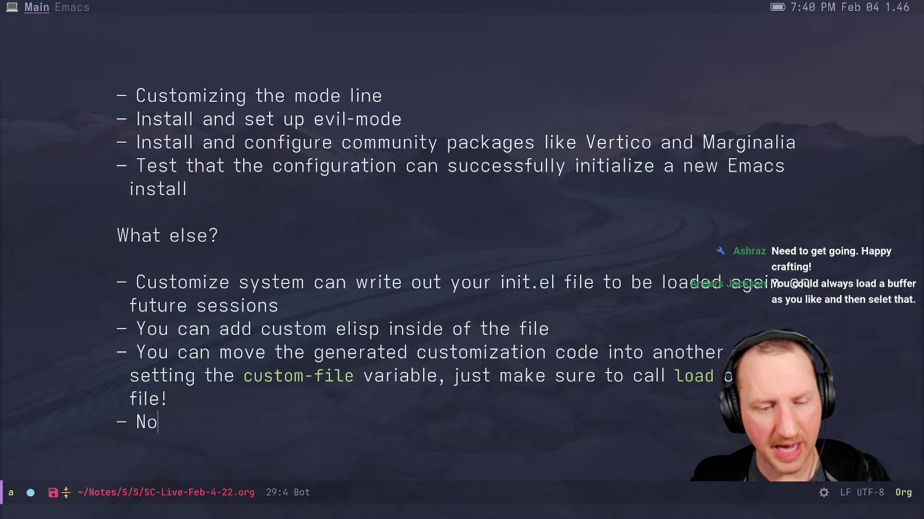
{"action": "type", "text": "t sure how to "}
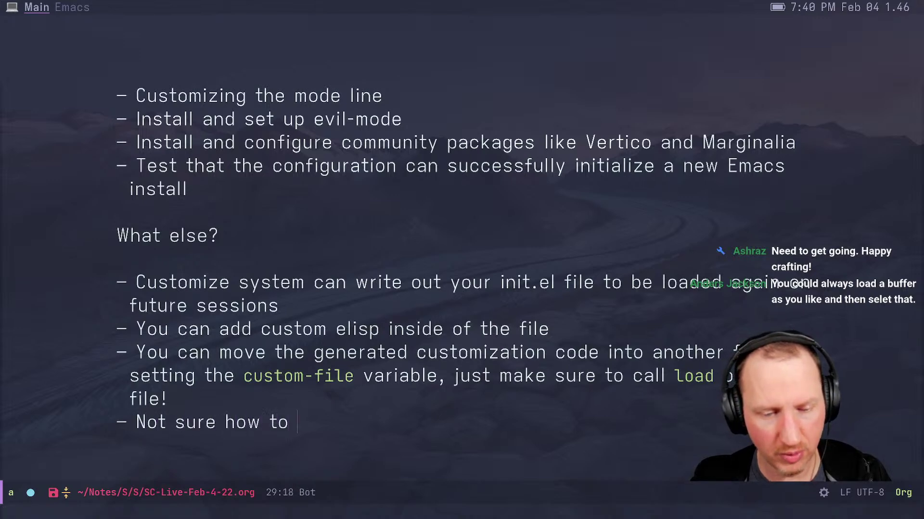
{"action": "type", "text": "load a package by "}
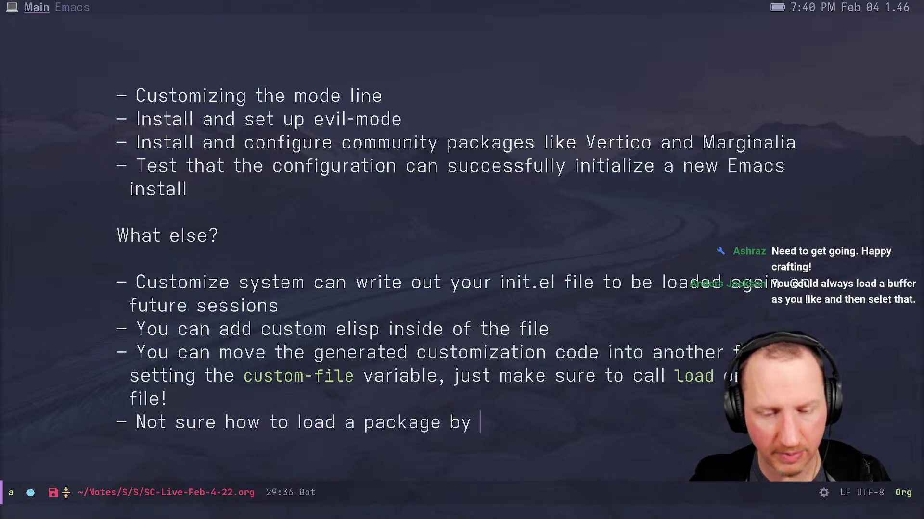
{"action": "type", "text": "default so that i"}
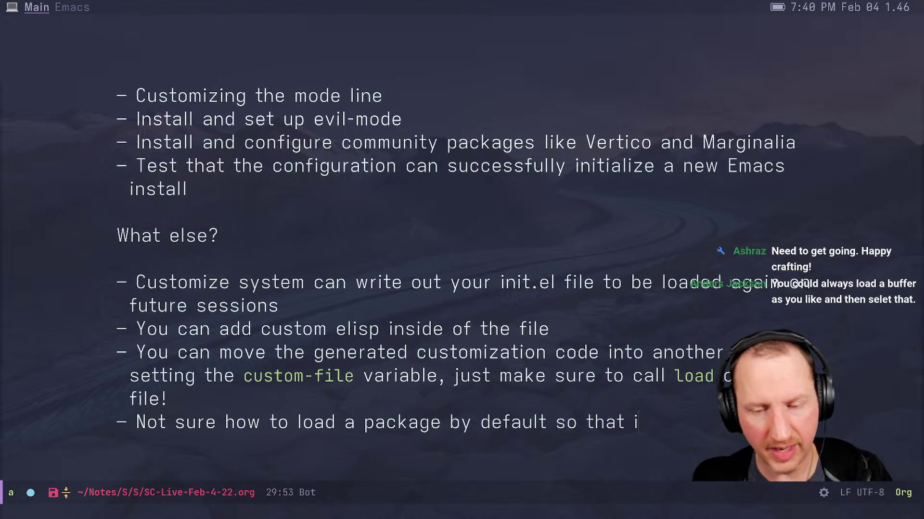
{"action": "type", "text": "t gets activated co"}
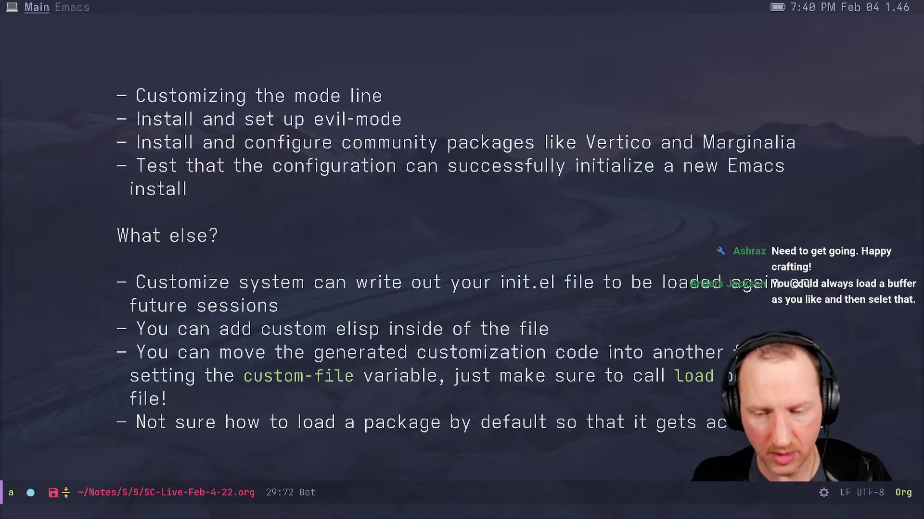
{"action": "type", "text": "rrectly (i.e. ver"}
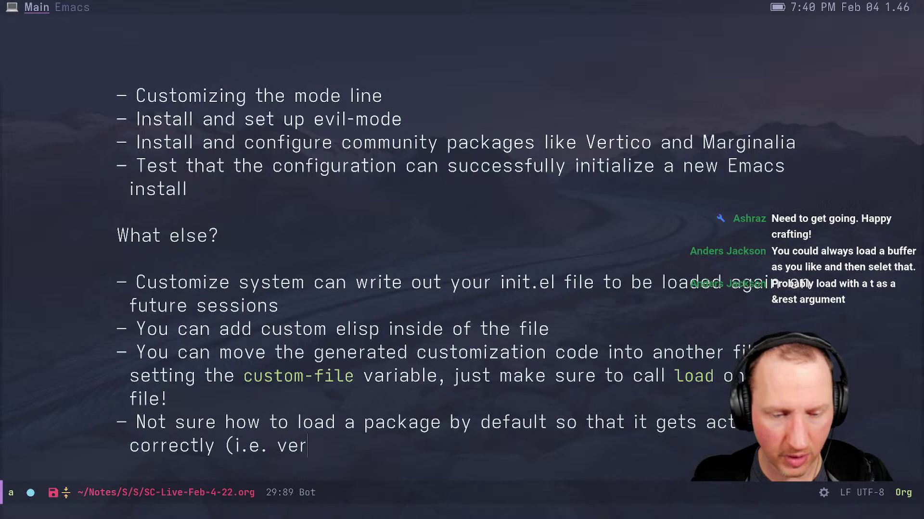
{"action": "type", "text": "tico)"}
Return to the notes slide "Using the Customize UI to Build an Emacs Configuration" and expand all of its content
{"action": "key", "text": "Right"}
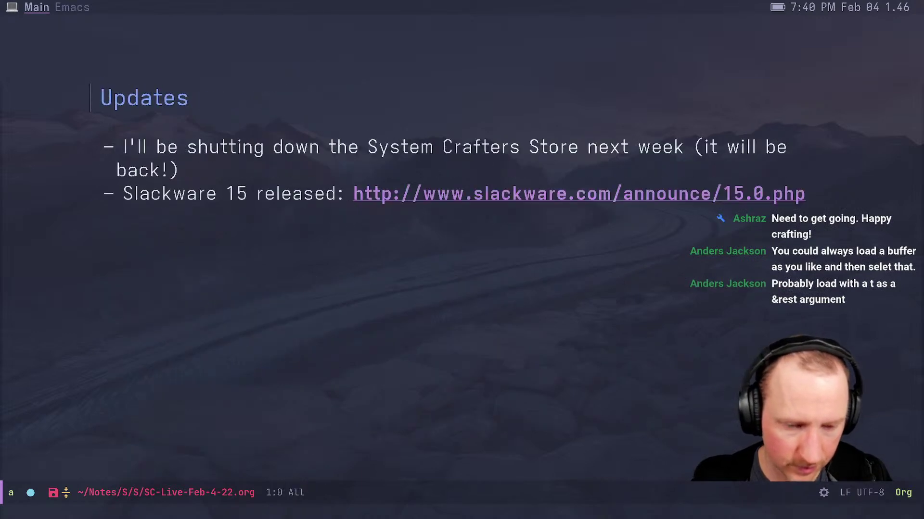
{"action": "key", "text": "Right"}
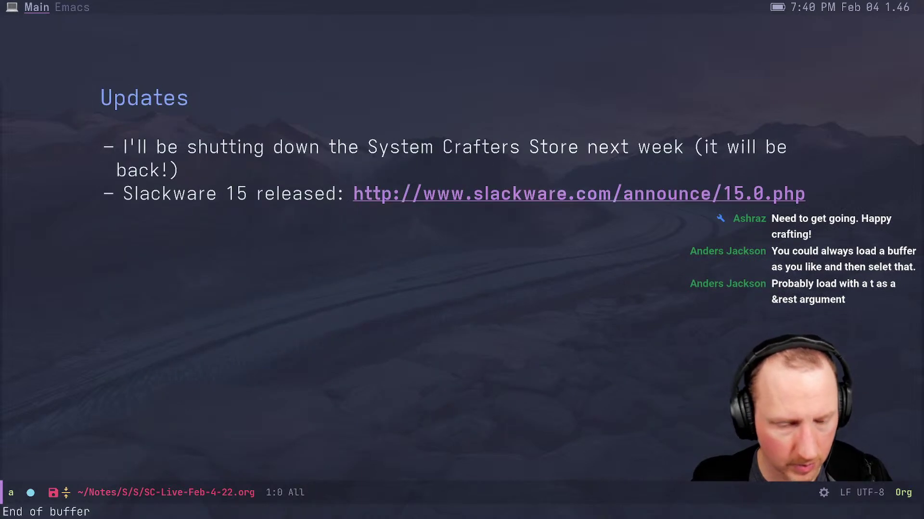
{"action": "key", "text": "Left"}
{"action": "key", "text": "Left"}
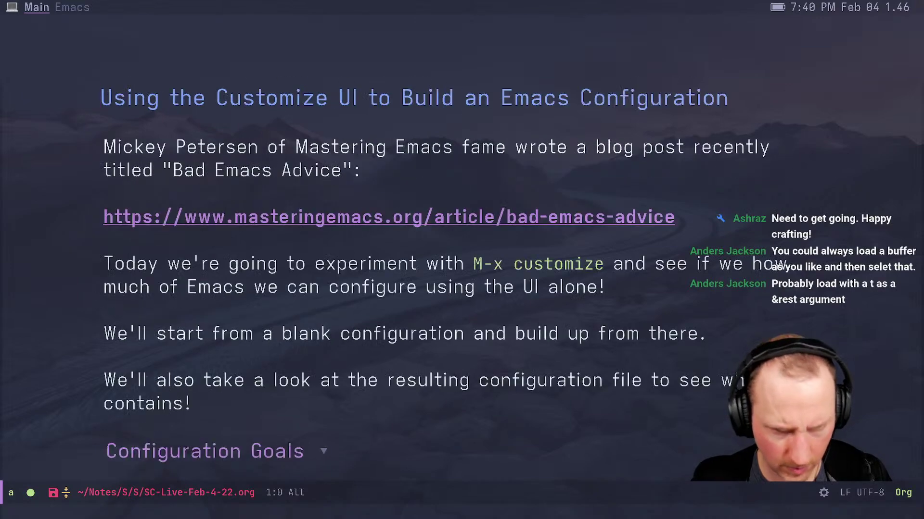
{"action": "key", "text": "shift+Tab"}
{"action": "key", "text": "shift+Tab"}
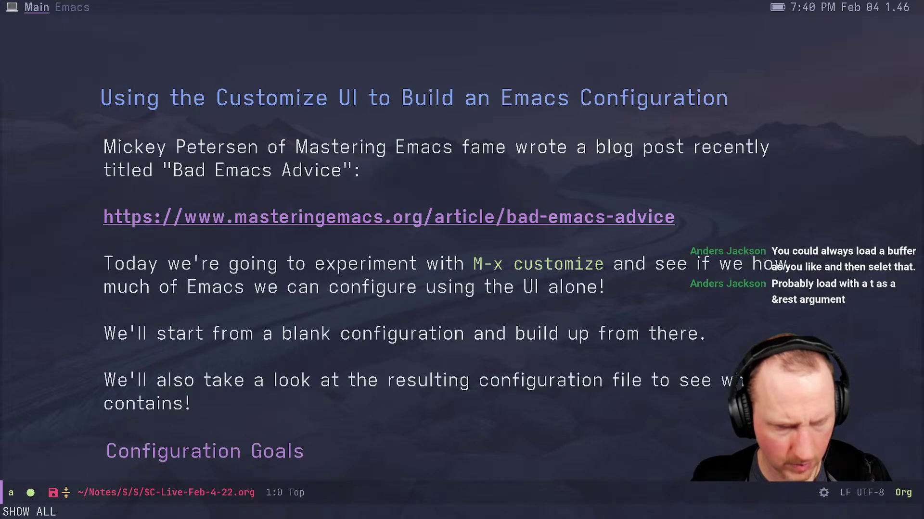
Insert a "Conclusions" heading between the "What else?" line and the bullets about the Customize system
{"action": "key", "text": "Down"}
{"action": "key", "text": "Down"}
{"action": "key", "text": "Down"}
{"action": "key", "text": "Down"}
{"action": "key", "text": "Down"}
{"action": "key", "text": "Down"}
{"action": "key", "text": "Down"}
{"action": "key", "text": "Down"}
{"action": "key", "text": "Down"}
{"action": "key", "text": "Down"}
{"action": "key", "text": "Down"}
{"action": "key", "text": "Down"}
{"action": "key", "text": "Down"}
{"action": "key", "text": "Down"}
{"action": "key", "text": "Down"}
{"action": "key", "text": "Down"}
{"action": "key", "text": "Down"}
{"action": "key", "text": "Down"}
{"action": "key", "text": "Down"}
{"action": "key", "text": "Down"}
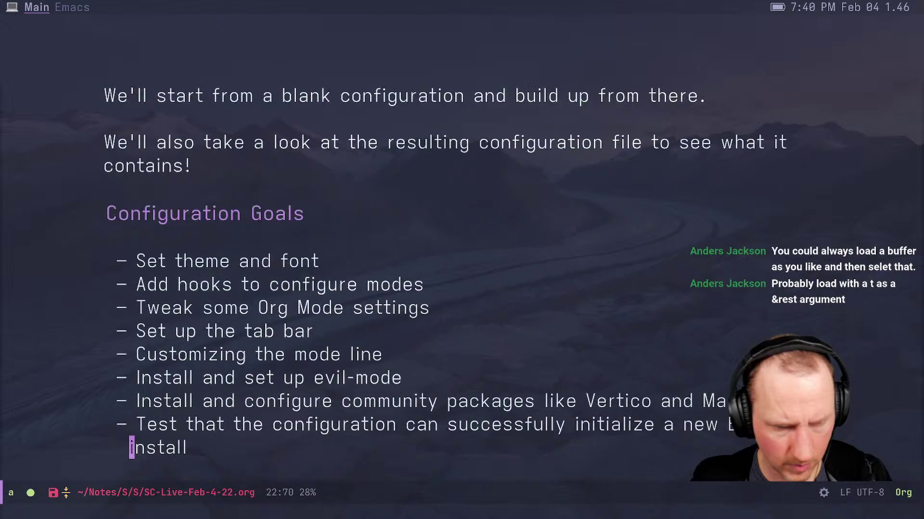
{"action": "key", "text": "Down"}
{"action": "key", "text": "Down"}
{"action": "key", "text": "Down"}
{"action": "key", "text": "Down"}
{"action": "key", "text": "Down"}
{"action": "key", "text": "Down"}
{"action": "key", "text": "Down"}
{"action": "key", "text": "Down"}
{"action": "key", "text": "Down"}
{"action": "key", "text": "Down"}
{"action": "key", "text": "Down"}
{"action": "key", "text": "Up"}
{"action": "key", "text": "Up"}
{"action": "key", "text": "Up"}
{"action": "key", "text": "Up"}
{"action": "key", "text": "Up"}
{"action": "key", "text": "Up"}
{"action": "key", "text": "Up"}
{"action": "key", "text": "Up"}
{"action": "key", "text": "Up"}
{"action": "key", "text": "Up"}
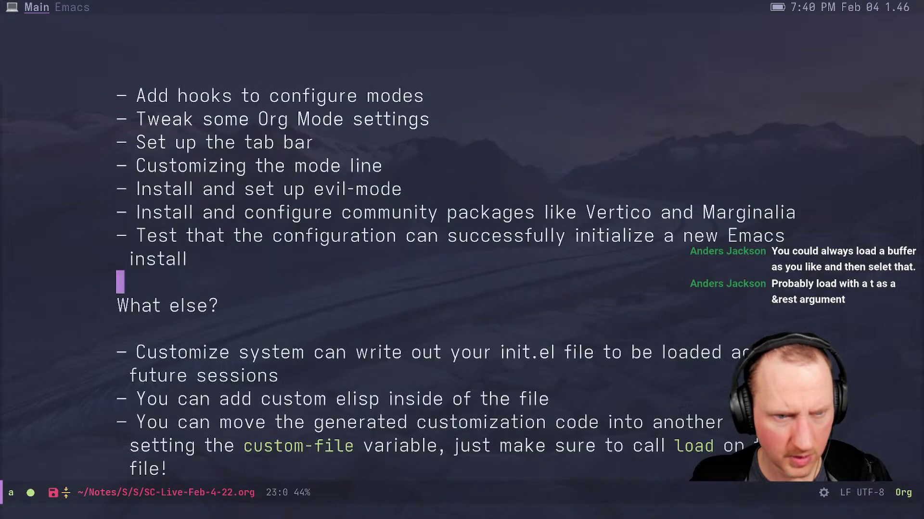
{"action": "key", "text": "Down"}
{"action": "key", "text": "Down"}
{"action": "type", "text": "o"}
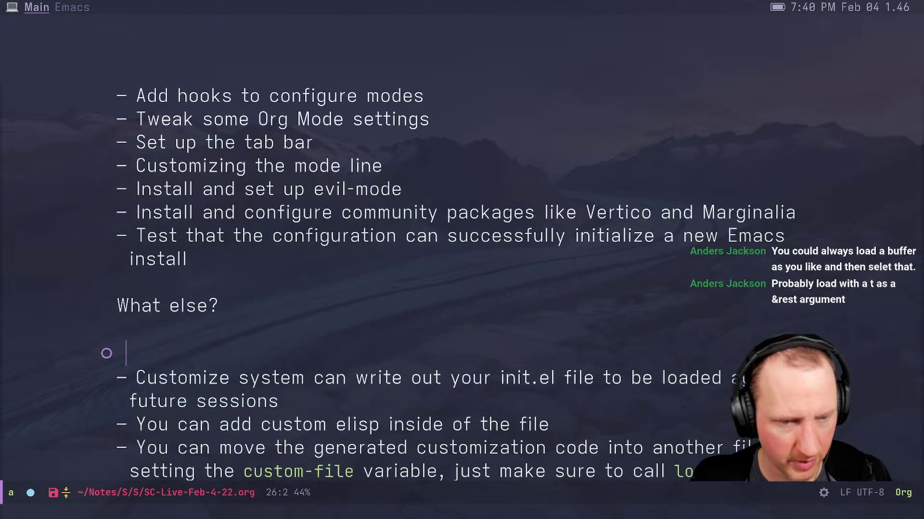
{"action": "type", "text": "Conclusions"}
{"action": "key", "text": "Return"}
{"action": "key", "text": "Escape"}
{"action": "key", "text": "j"}
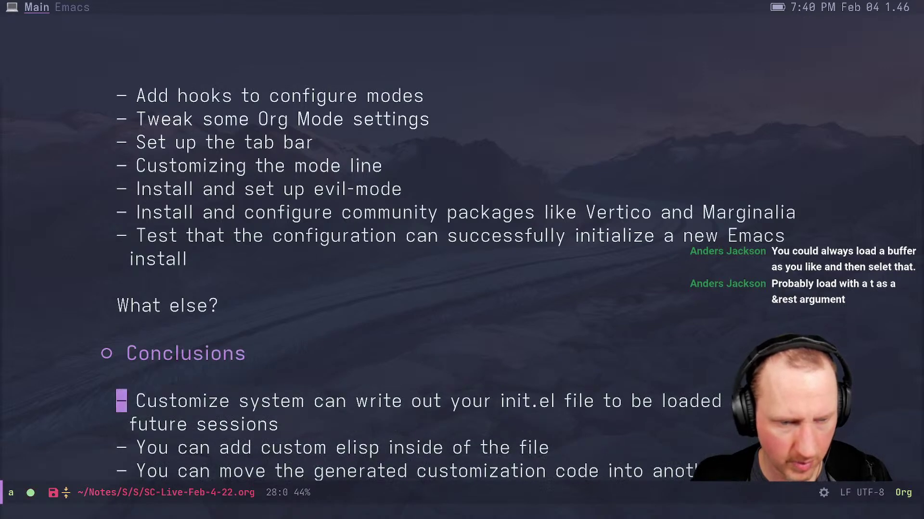
Capitalize "Vertico" in the last bullet of the Conclusions section and save the notes file
{"action": "key", "text": "j"}
{"action": "key", "text": "j"}
{"action": "key", "text": "j"}
{"action": "key", "text": "j"}
{"action": "key", "text": "j"}
{"action": "key", "text": "j"}
{"action": "key", "text": "j"}
{"action": "key", "text": "k"}
{"action": "key", "text": "j"}
{"action": "key", "text": "l"}
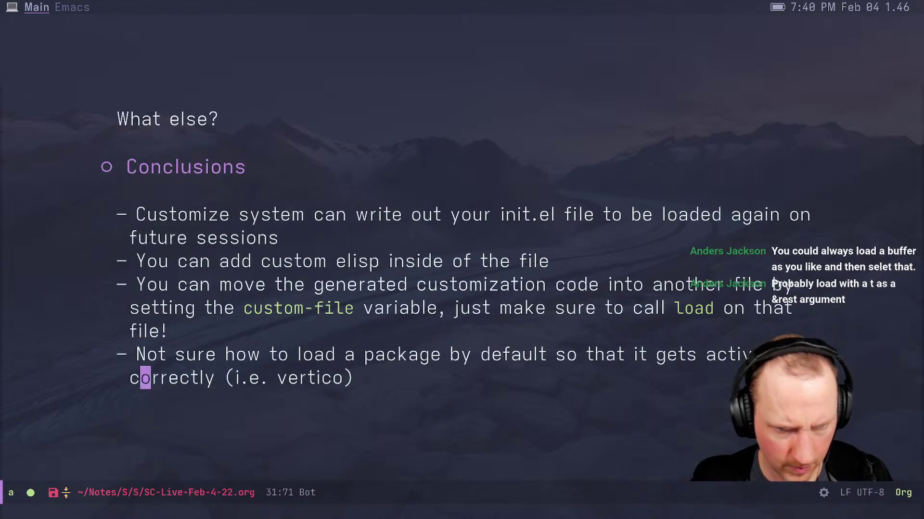
{"action": "key", "text": "l"}
{"action": "key", "text": "l"}
{"action": "key", "text": "l"}
{"action": "key", "text": "l"}
{"action": "key", "text": "l"}
{"action": "key", "text": "l"}
{"action": "key", "text": "l"}
{"action": "key", "text": "l"}
{"action": "key", "text": "l"}
{"action": "key", "text": "l"}
{"action": "key", "text": "l"}
{"action": "key", "text": "l"}
{"action": "key", "text": "l"}
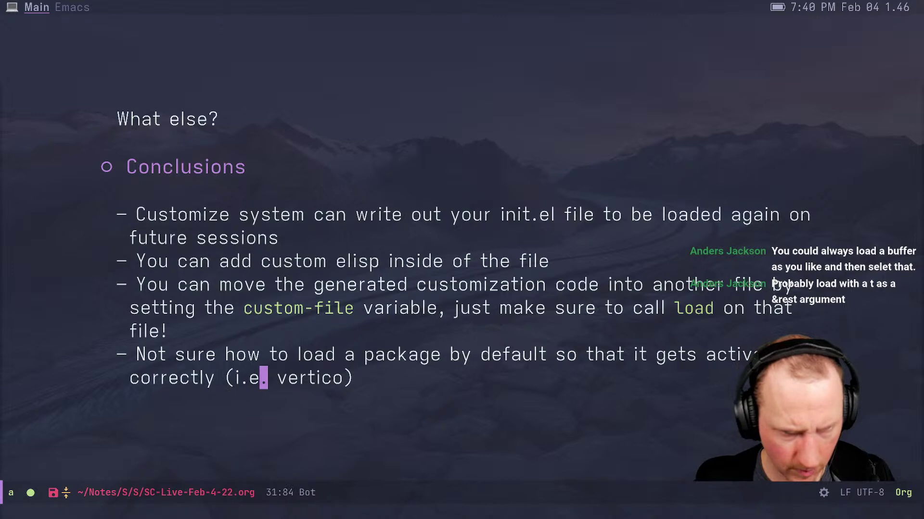
{"action": "key", "text": "l"}
{"action": "key", "text": "l"}
{"action": "key", "text": "r"}
{"action": "key", "text": "shift+v"}
{"action": "key", "text": "ctrl+x"}
{"action": "key", "text": "ctrl+s"}
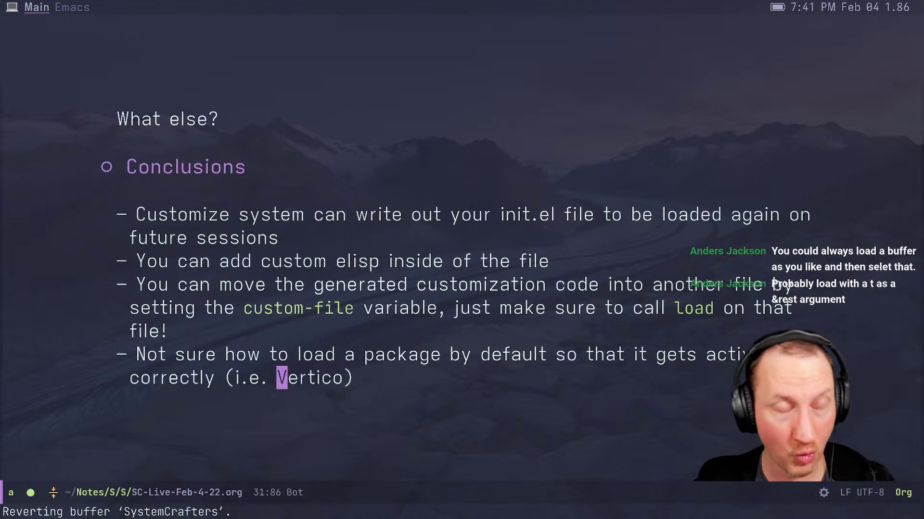
Switch to the Firefox Nightly browser, hide the live chat, and open the daviwil/dotfiles GitHub repository in a new tab
{"action": "key", "text": "super+2"}
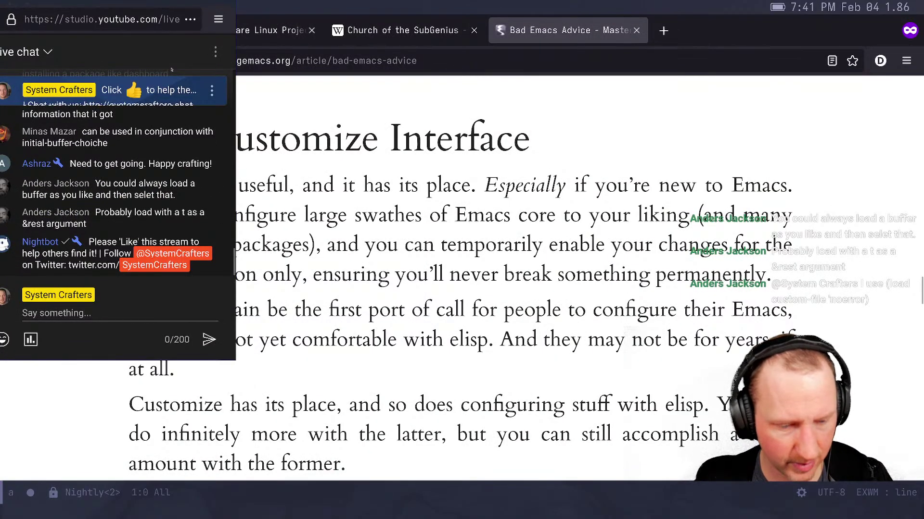
{"action": "key", "text": "ctrl+c"}
{"action": "key", "text": "ctrl+h"}
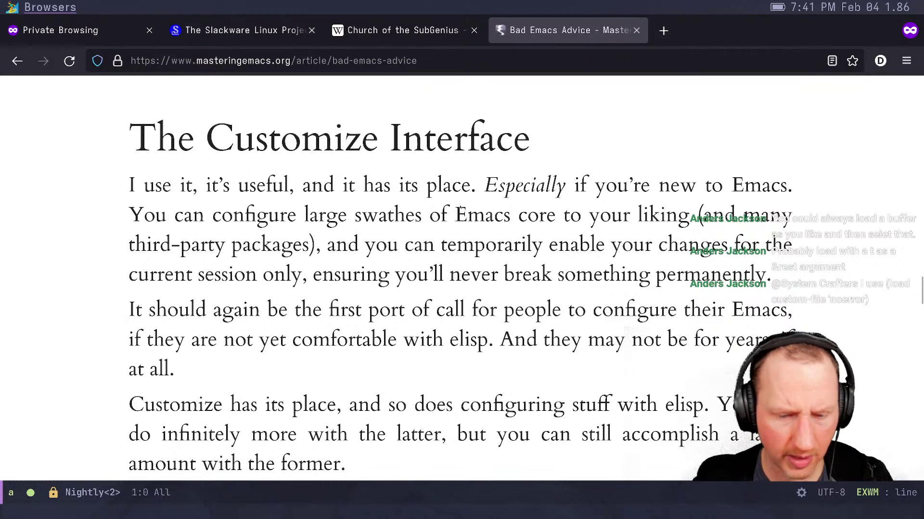
{"action": "key", "text": "ctrl+t"}
{"action": "type", "text": "daviwil/dot"}
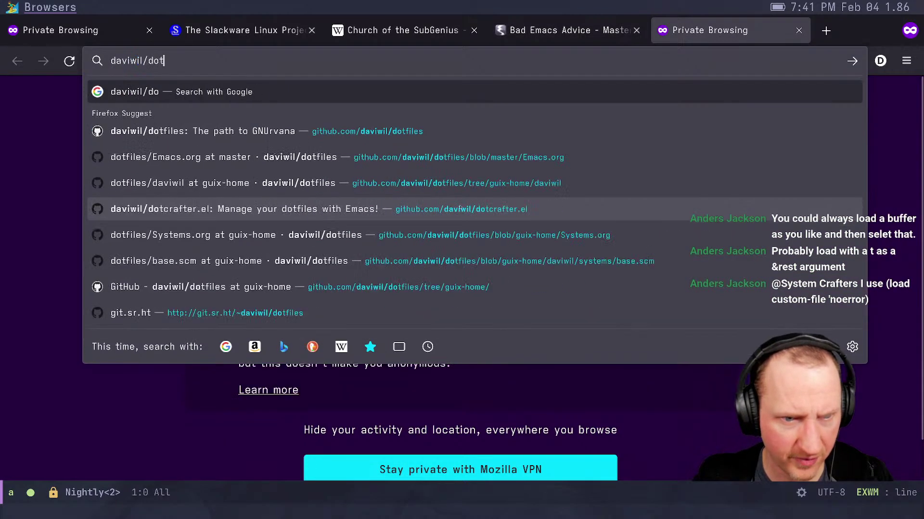
{"action": "type", "text": "files"}
{"action": "key", "text": "Down"}
{"action": "key", "text": "Return"}
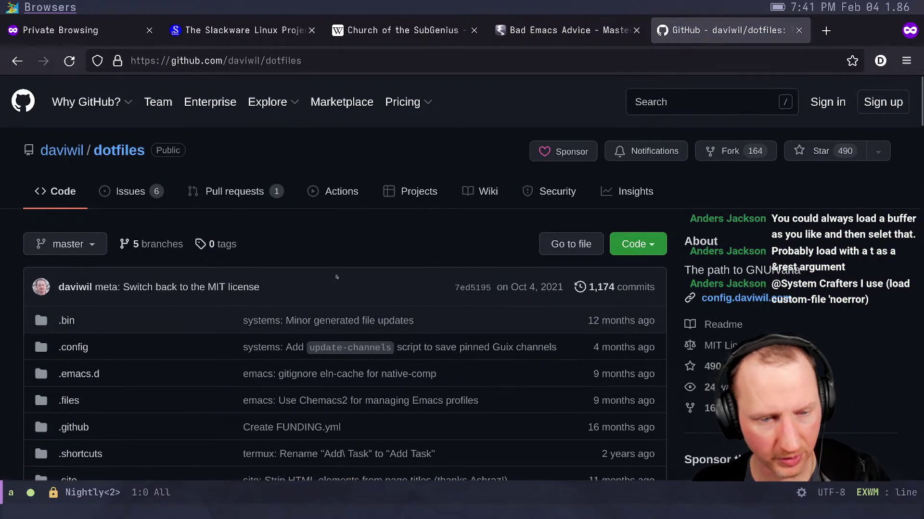
Switch the dotfiles repository to the guix-home branch and open its Emacs.org file
{"action": "scroll", "coordinate": [337, 277], "scroll_direction": "down", "scroll_amount": 3}
{"action": "scroll", "coordinate": [337, 278], "scroll_direction": "down", "scroll_amount": 5}
{"action": "scroll", "coordinate": [97, 252], "scroll_direction": "up", "scroll_amount": 8}
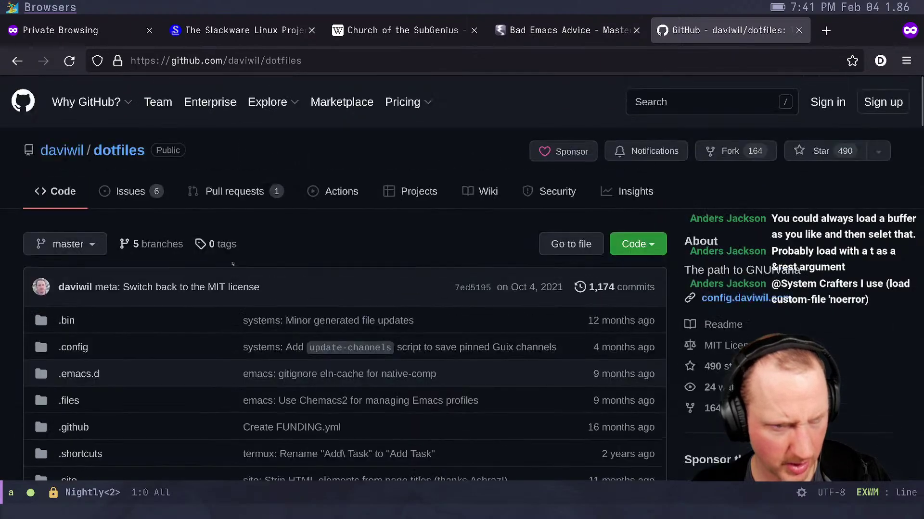
{"action": "left_click", "coordinate": [97, 252]}
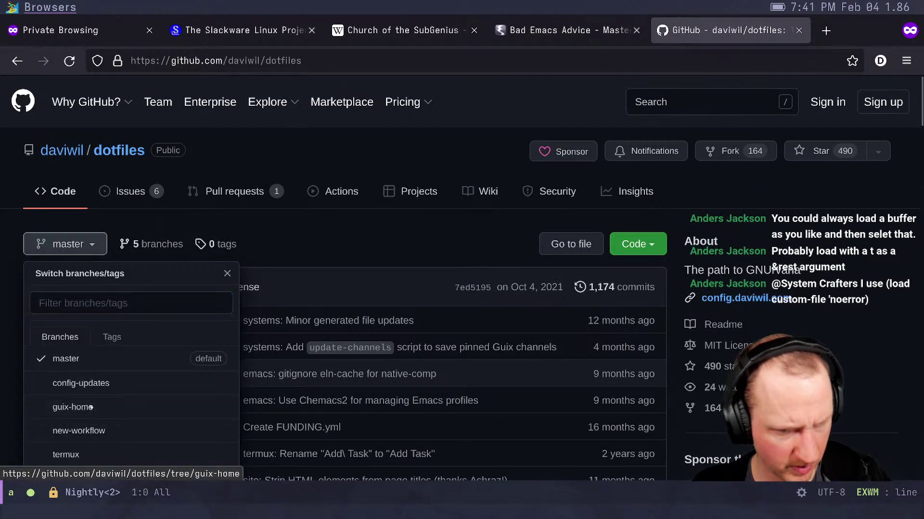
{"action": "left_click", "coordinate": [71, 400]}
{"action": "scroll", "coordinate": [1, 358], "scroll_direction": "down", "scroll_amount": 5}
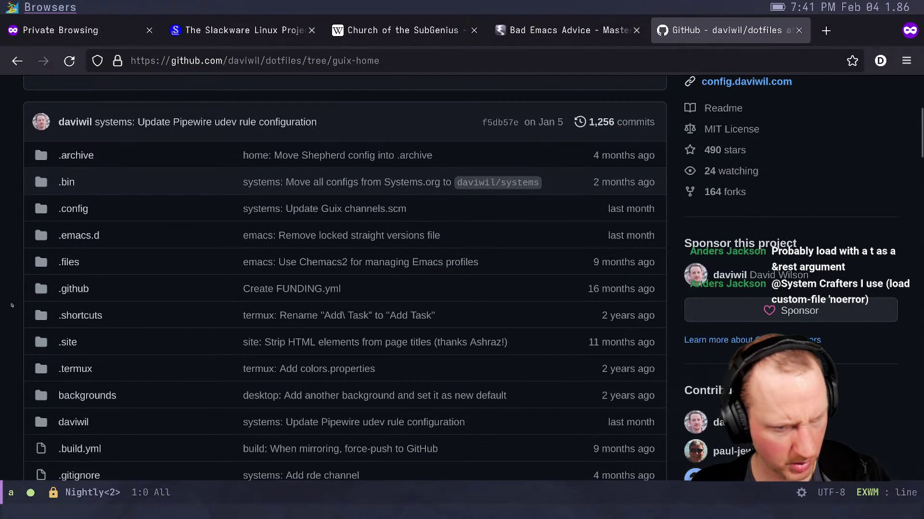
{"action": "scroll", "coordinate": [88, 240], "scroll_direction": "down", "scroll_amount": 3}
{"action": "scroll", "coordinate": [89, 240], "scroll_direction": "down", "scroll_amount": 10}
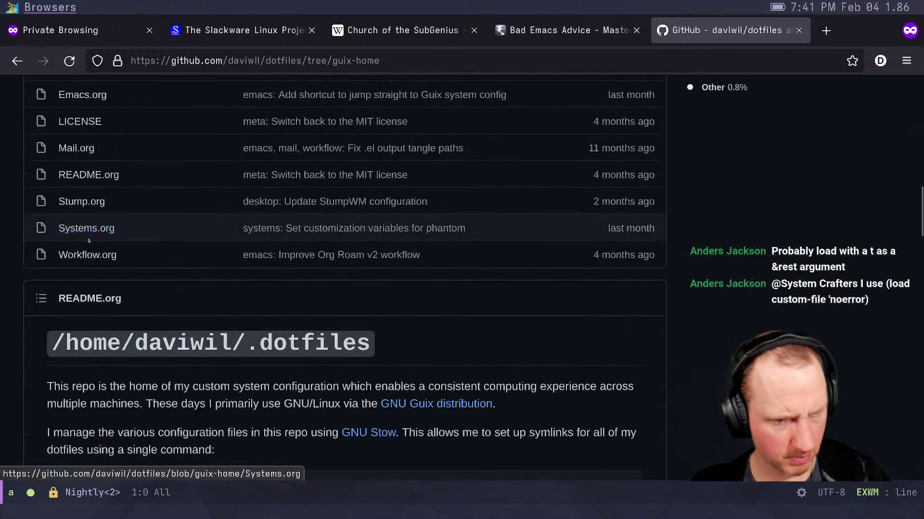
{"action": "left_click", "coordinate": [81, 95]}
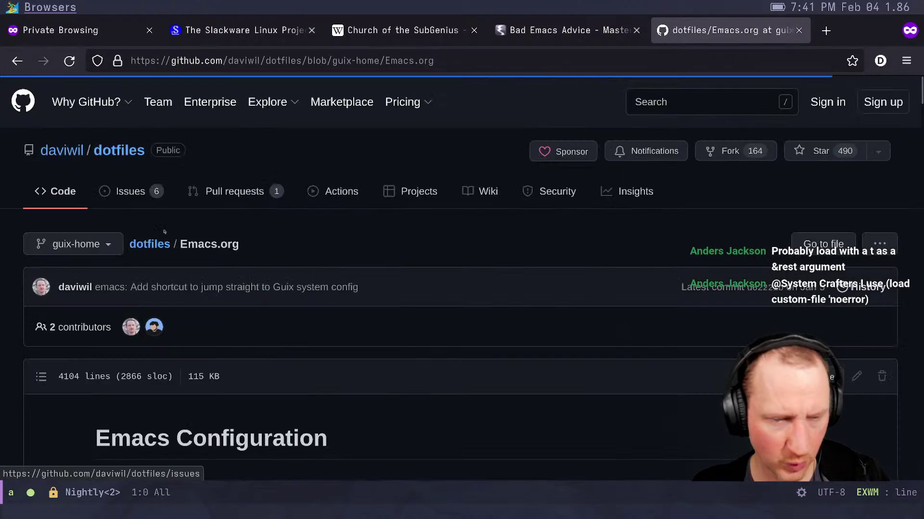
Search Emacs.org for "corfu" and view the "Completions in Regions with Corfu" section
{"action": "key", "text": "ctrl+f"}
{"action": "type", "text": "corfu"}
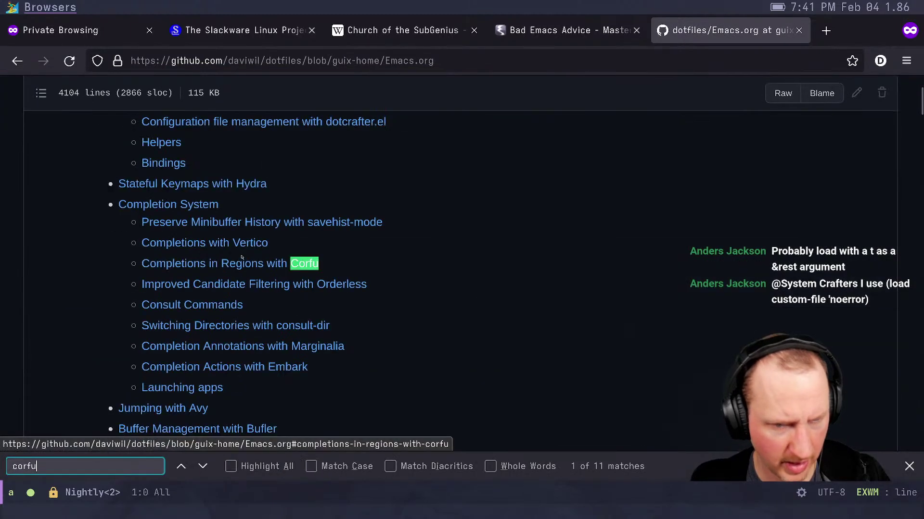
{"action": "left_click", "coordinate": [240, 264]}
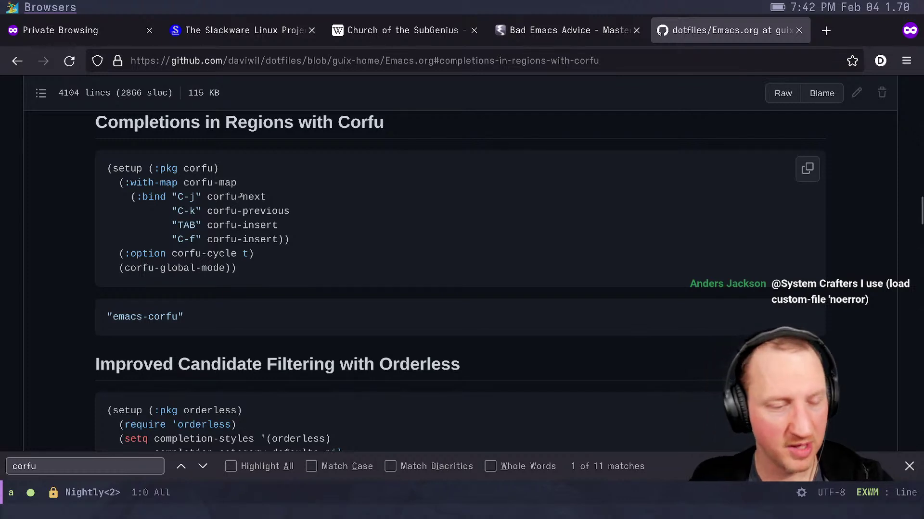
{"action": "key", "text": "ctrl+f"}
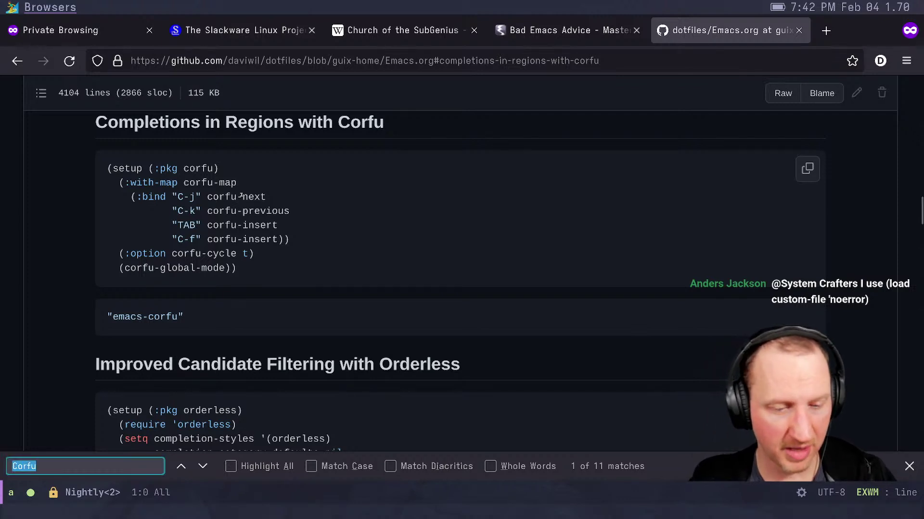
{"action": "key", "text": "Escape"}
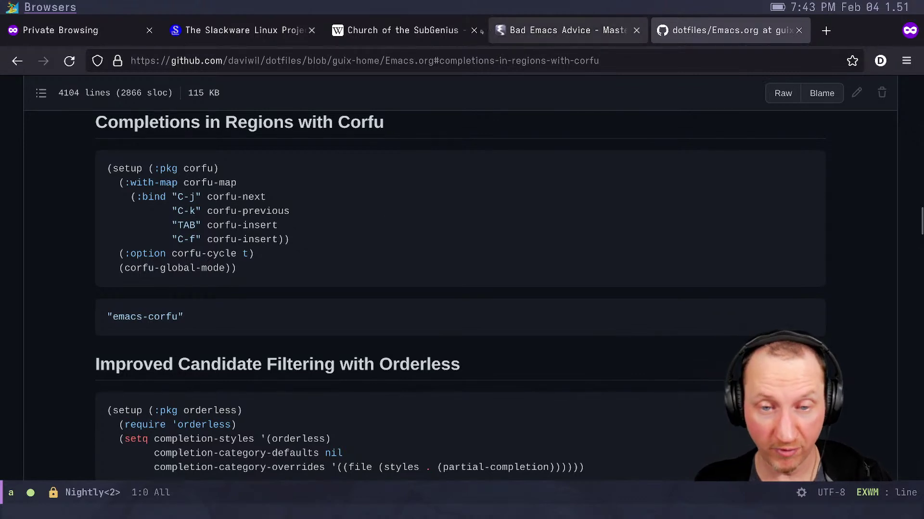
Close the Church of the SubGenius tab and open the commit history of Emacs.org
{"action": "middle_click", "coordinate": [437, 30]}
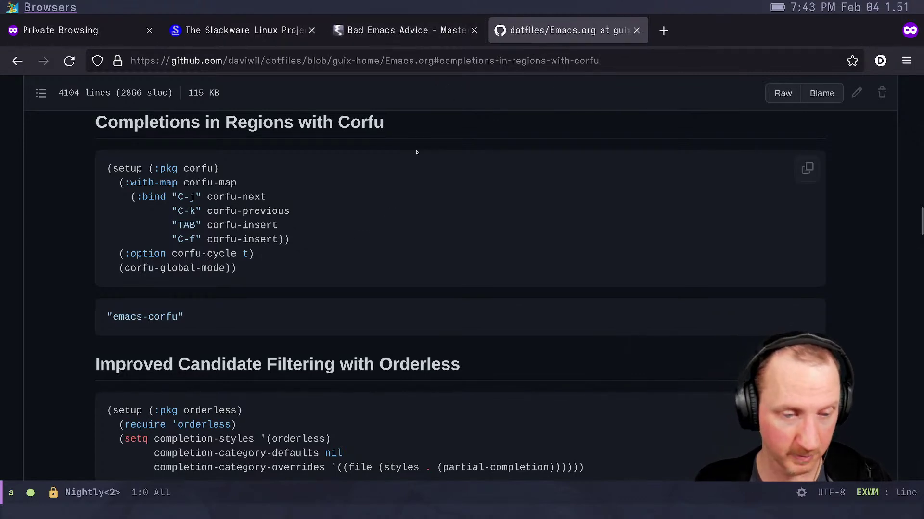
{"action": "scroll", "coordinate": [386, 206], "scroll_direction": "down", "scroll_amount": 5}
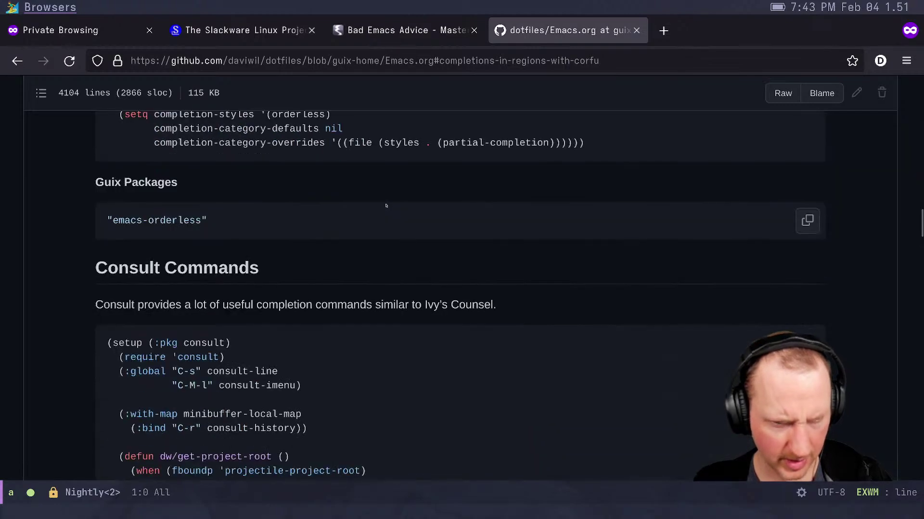
{"action": "scroll", "coordinate": [386, 206], "scroll_direction": "up", "scroll_amount": 10}
{"action": "scroll", "coordinate": [402, 154], "scroll_direction": "up", "scroll_amount": 20}
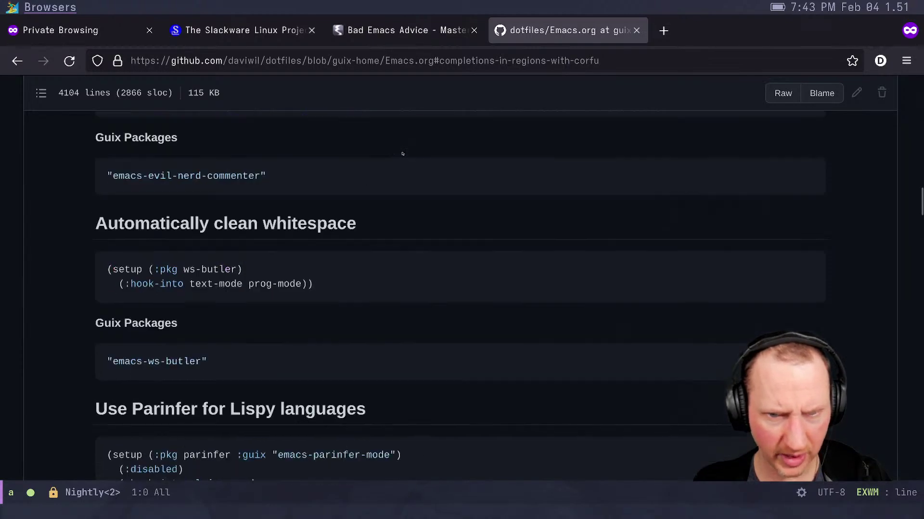
{"action": "scroll", "coordinate": [720, 279], "scroll_direction": "up", "scroll_amount": 20}
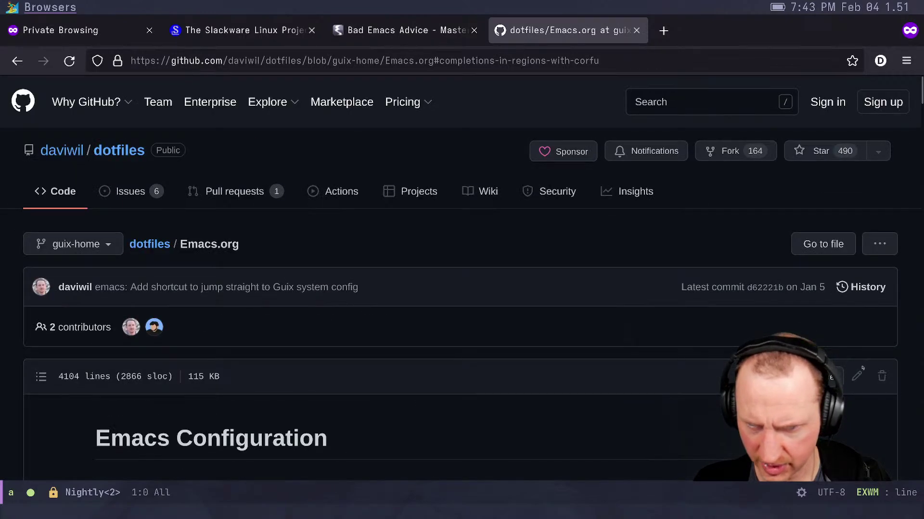
{"action": "left_click", "coordinate": [860, 286]}
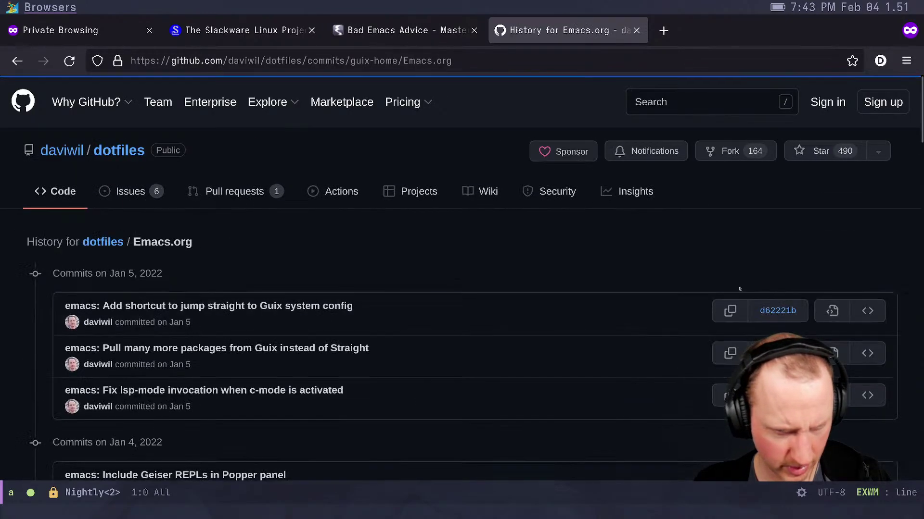
Examine the January 4 and 5, 2022 commits in the Emacs.org history
{"action": "scroll", "coordinate": [412, 318], "scroll_direction": "down", "scroll_amount": 5}
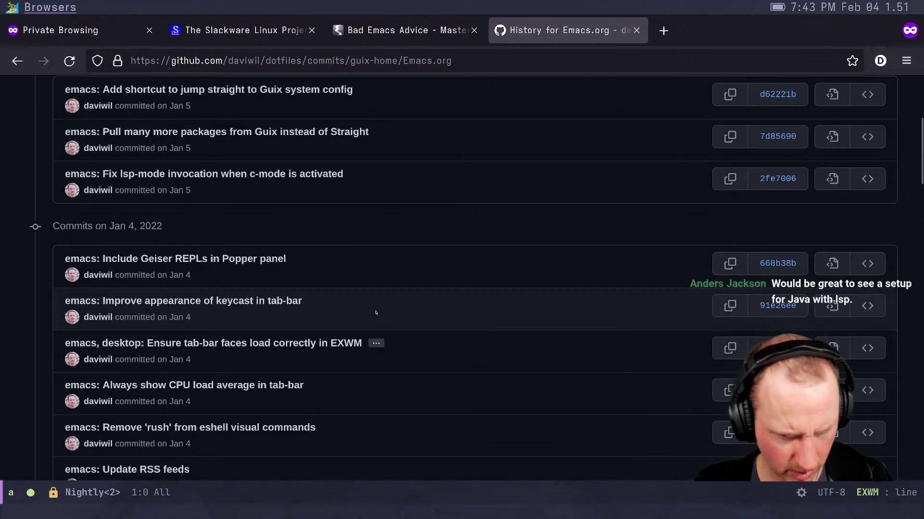
{"action": "scroll", "coordinate": [375, 312], "scroll_direction": "up", "scroll_amount": 5}
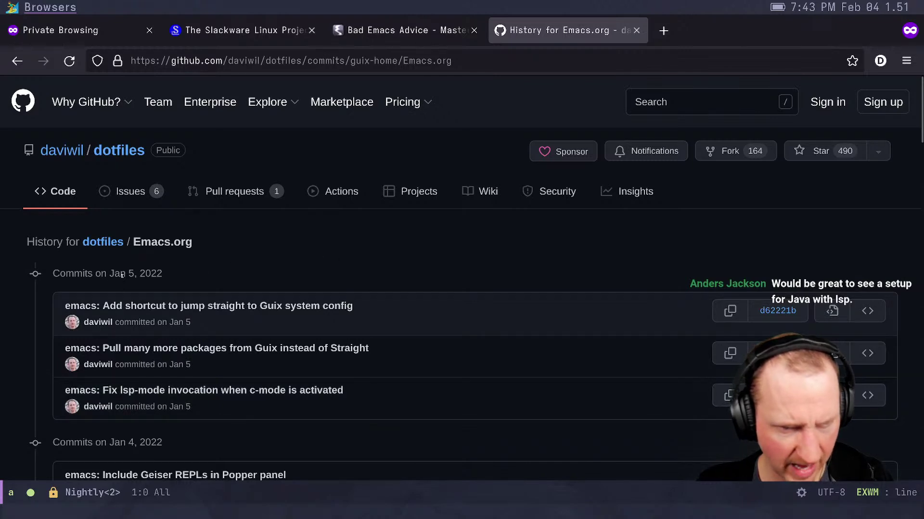
{"action": "scroll", "coordinate": [58, 298], "scroll_direction": "down", "scroll_amount": 3}
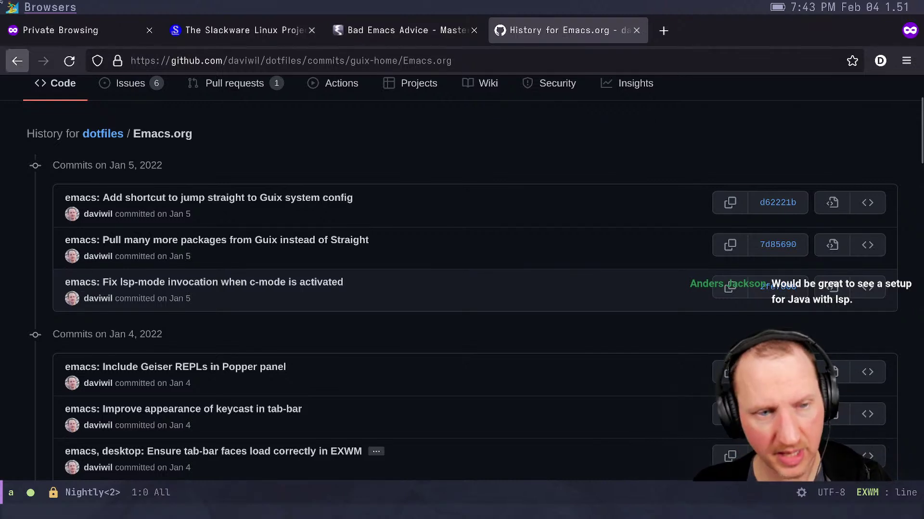
{"action": "left_click", "coordinate": [10, 54]}
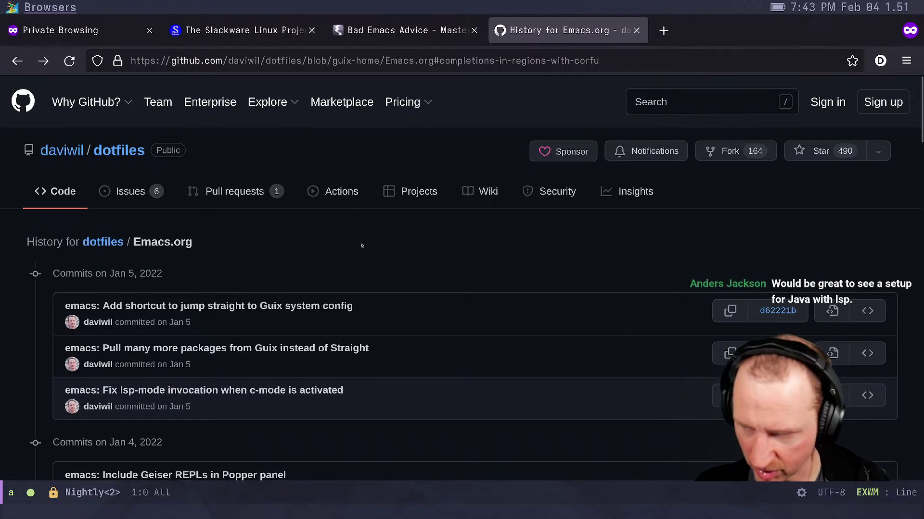
{"action": "scroll", "coordinate": [362, 245], "scroll_direction": "down", "scroll_amount": 3}
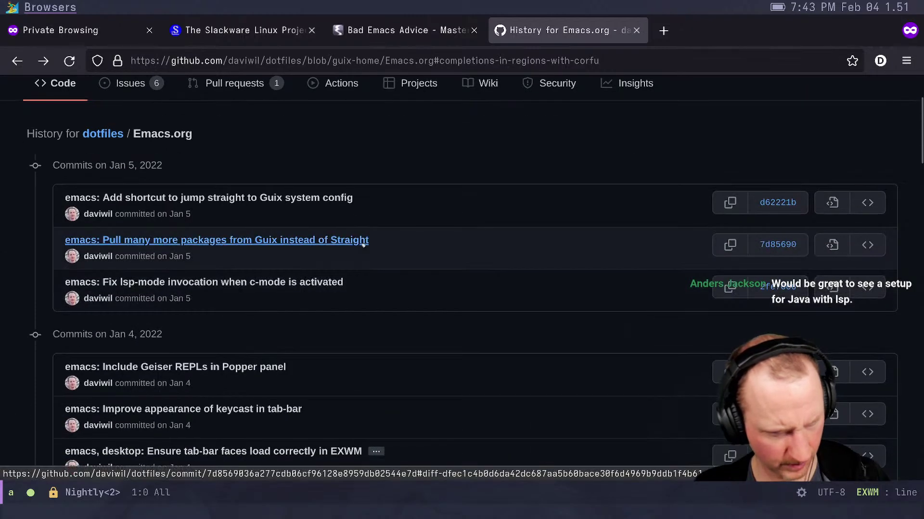
{"action": "scroll", "coordinate": [363, 244], "scroll_direction": "down", "scroll_amount": 3}
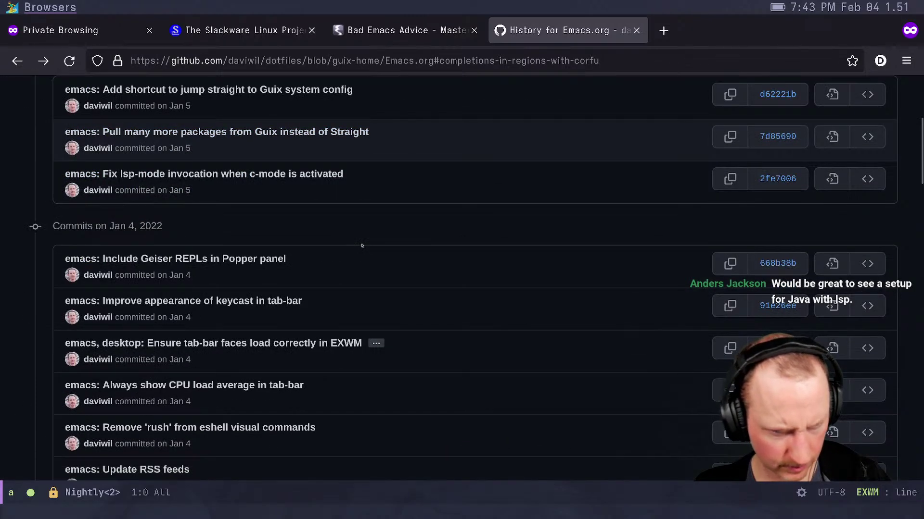
{"action": "scroll", "coordinate": [362, 245], "scroll_direction": "up", "scroll_amount": 6}
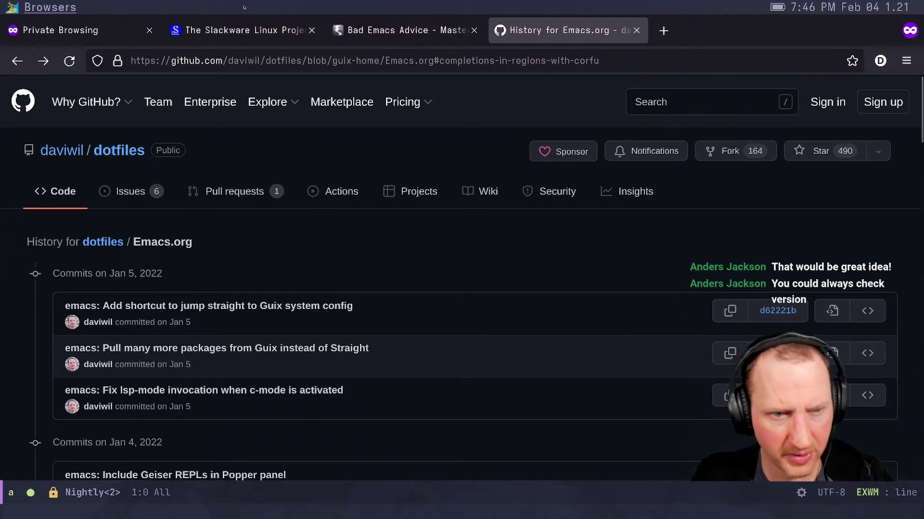
Return from the commit history to the latest version of Emacs.org on the guix-home branch
{"action": "key", "text": "super+1"}
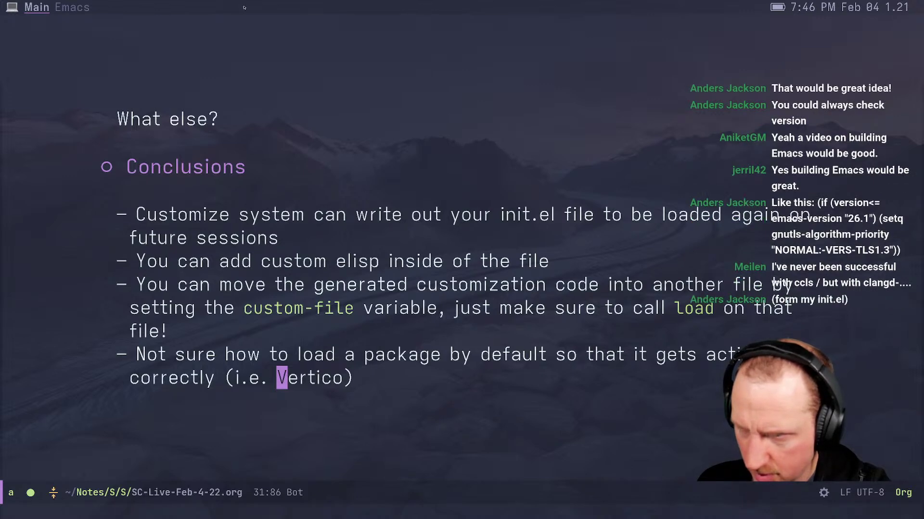
{"action": "key", "text": "super+2"}
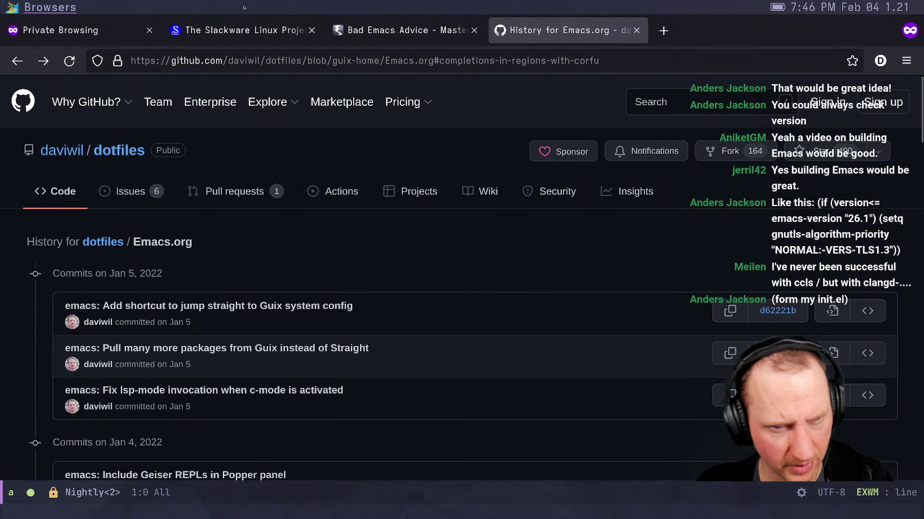
{"action": "left_click", "coordinate": [125, 153]}
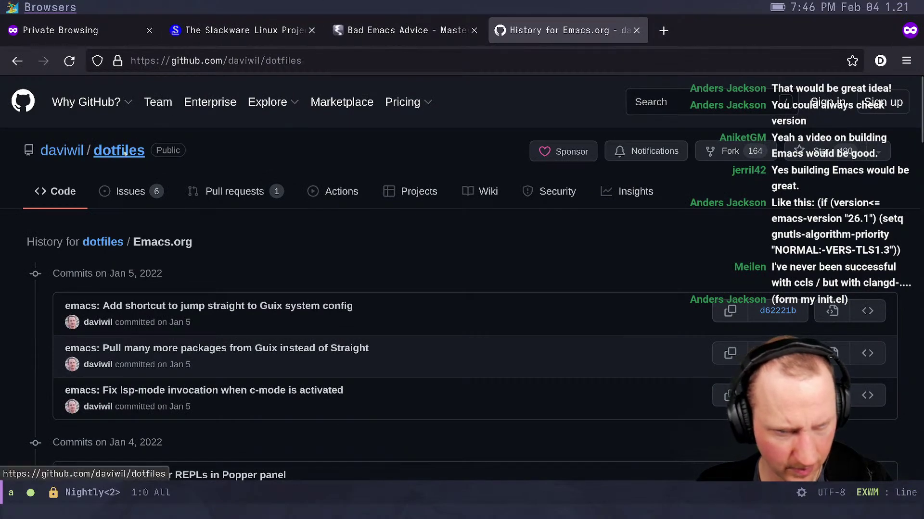
{"action": "left_click", "coordinate": [14, 60]}
{"action": "left_click", "coordinate": [17, 61]}
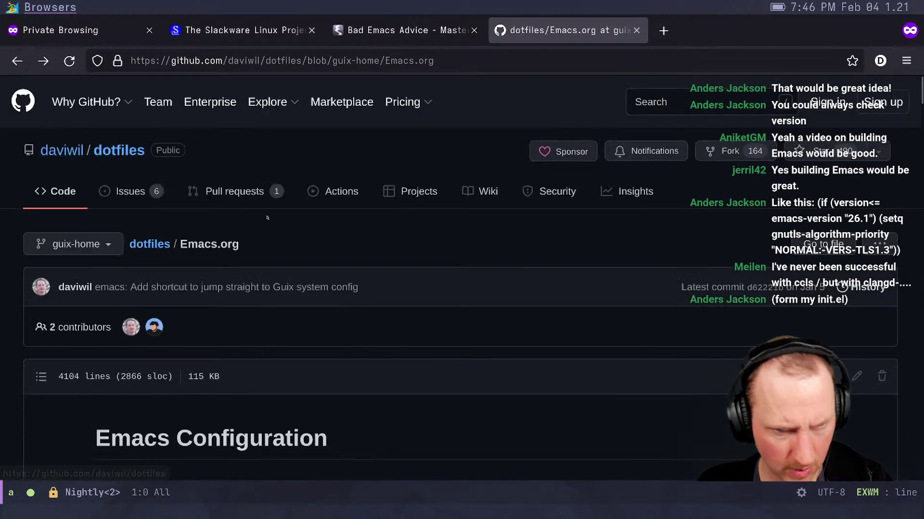
{"action": "left_click", "coordinate": [121, 245]}
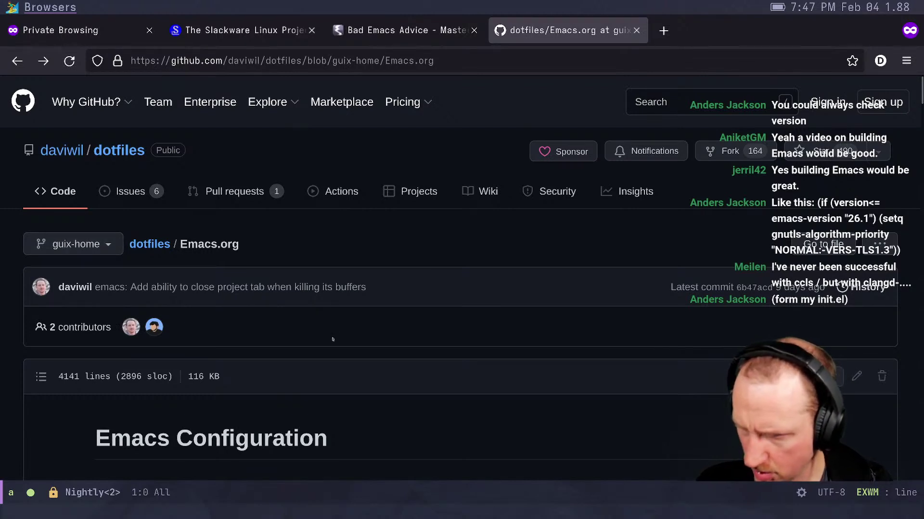
Find "corfu" in Emacs.org, go to "Completions in Regions with Corfu" and copy its whole setup block
{"action": "scroll", "coordinate": [336, 346], "scroll_direction": "down", "scroll_amount": 10}
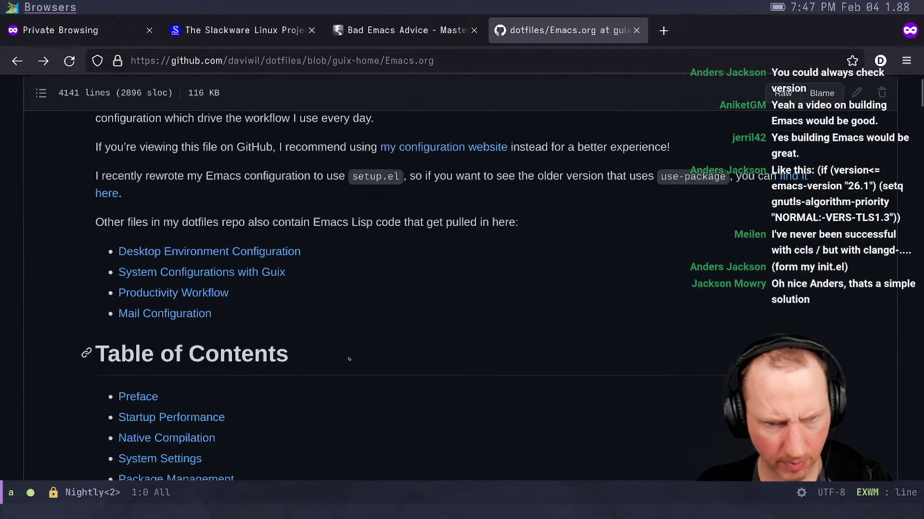
{"action": "key", "text": "ctrl+f"}
{"action": "type", "text": "corfu"}
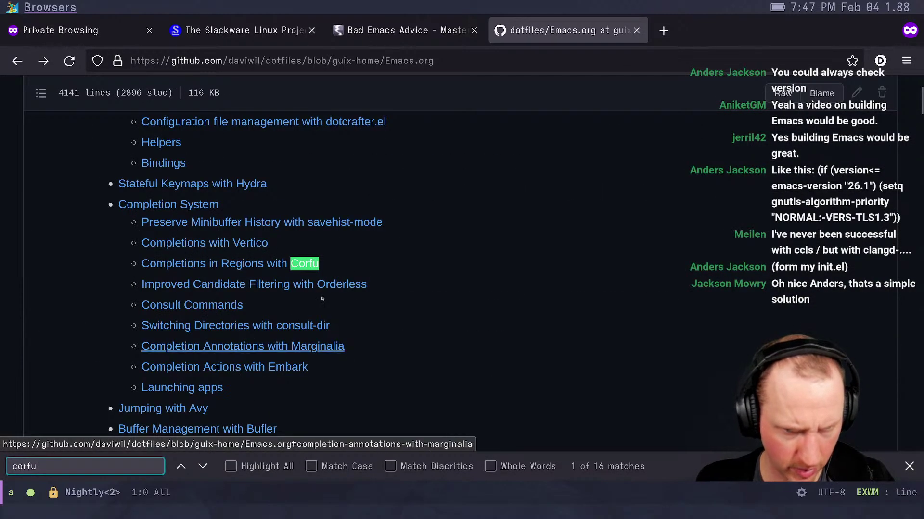
{"action": "left_click", "coordinate": [226, 264]}
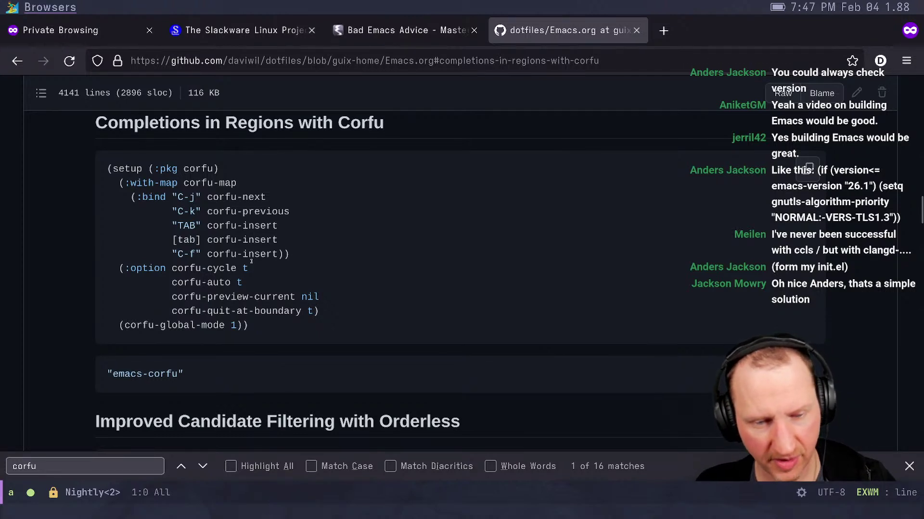
{"action": "left_click_drag", "start_coordinate": [249, 325], "coordinate": [103, 170]}
{"action": "right_click", "coordinate": [120, 165]}
{"action": "left_click", "coordinate": [139, 175]}
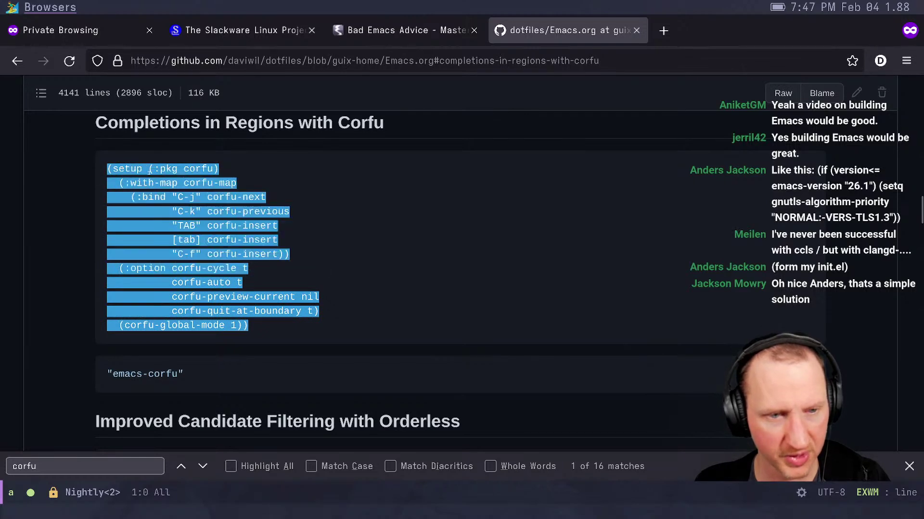
Switch to Emacs and find the corfu setup block in the local ~/.dotfiles/Emacs.org file
{"action": "key", "text": "super+1"}
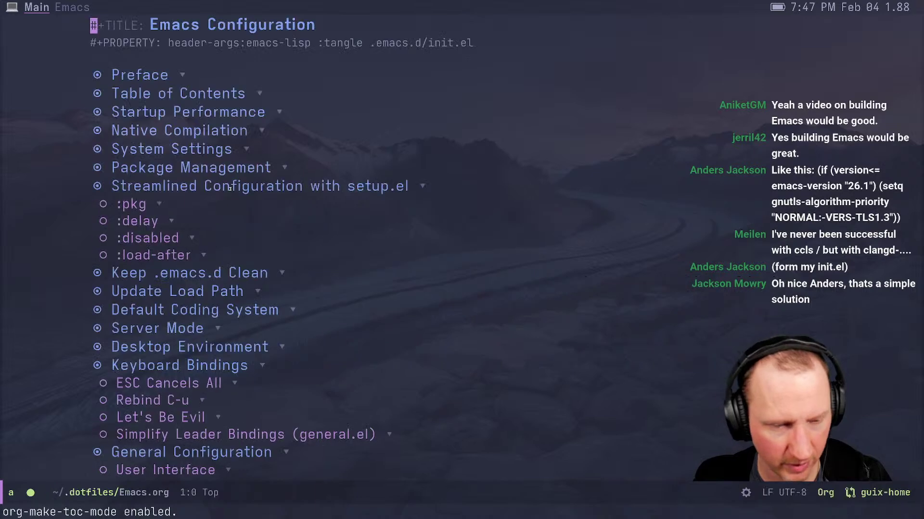
{"action": "key", "text": "ctrl+s"}
{"action": "type", "text": "corfu"}
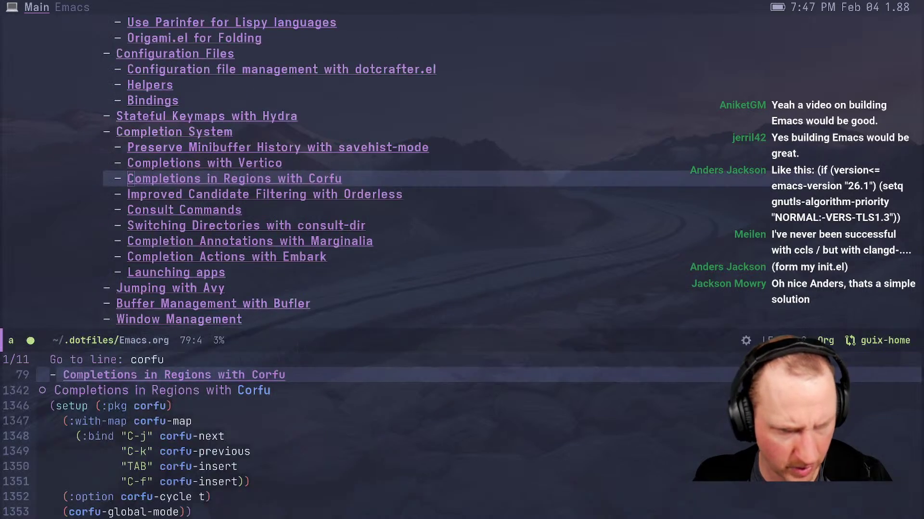
{"action": "key", "text": "ctrl+j"}
{"action": "key", "text": "ctrl+j"}
{"action": "key", "text": "Return"}
{"action": "key", "text": "j"}
{"action": "key", "text": "j"}
{"action": "key", "text": "j"}
{"action": "key", "text": "j"}
{"action": "key", "text": "j"}
{"action": "key", "text": "j"}
{"action": "key", "text": "j"}
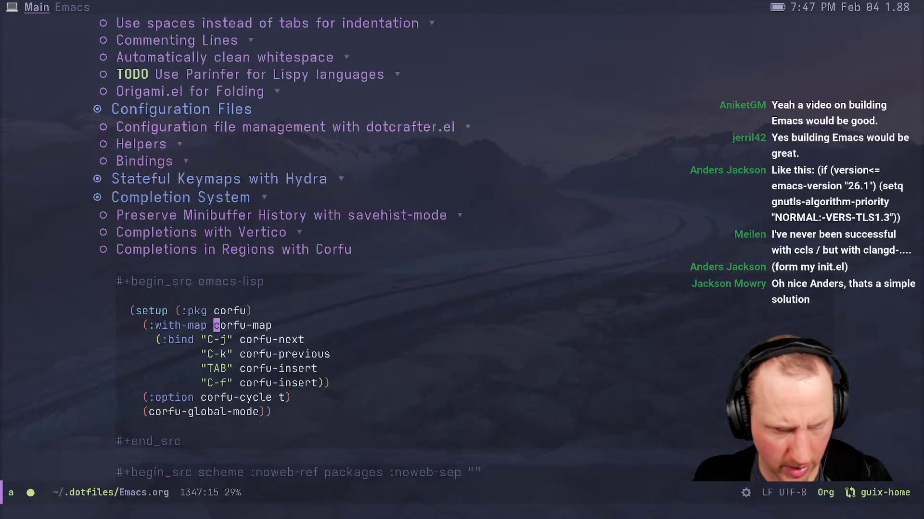
Paste the corfu setup block copied from the browser on a new line below the existing one
{"action": "key", "text": "o"}
{"action": "key", "text": "Escape"}
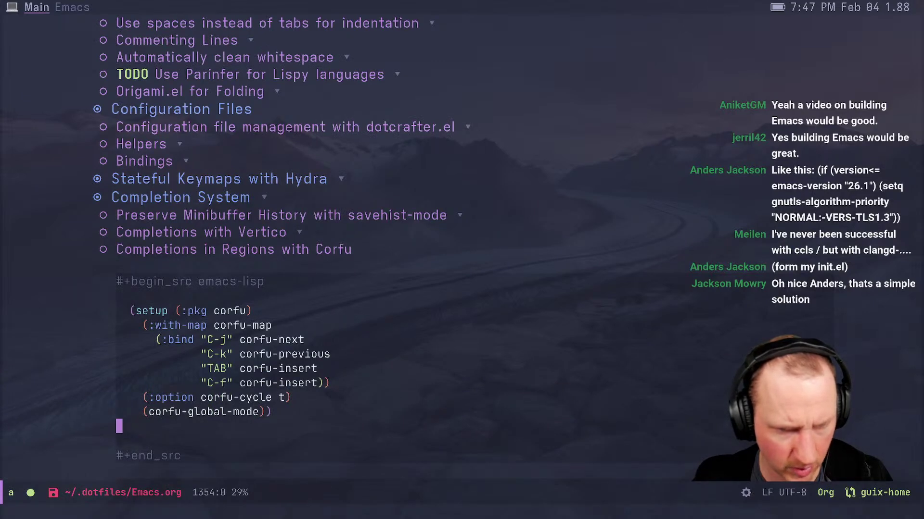
{"action": "key", "text": "ctrl+x"}
{"action": "key", "text": "ctrl+s"}
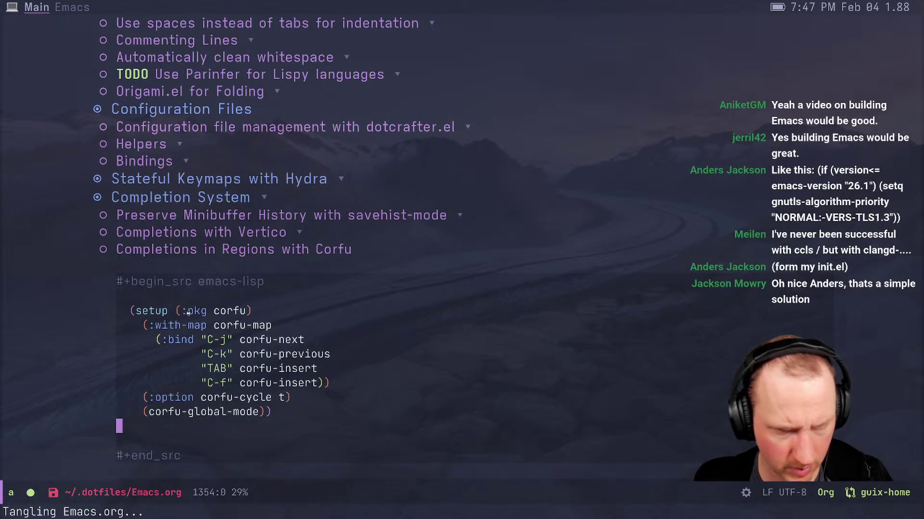
{"action": "key", "text": "super+2"}
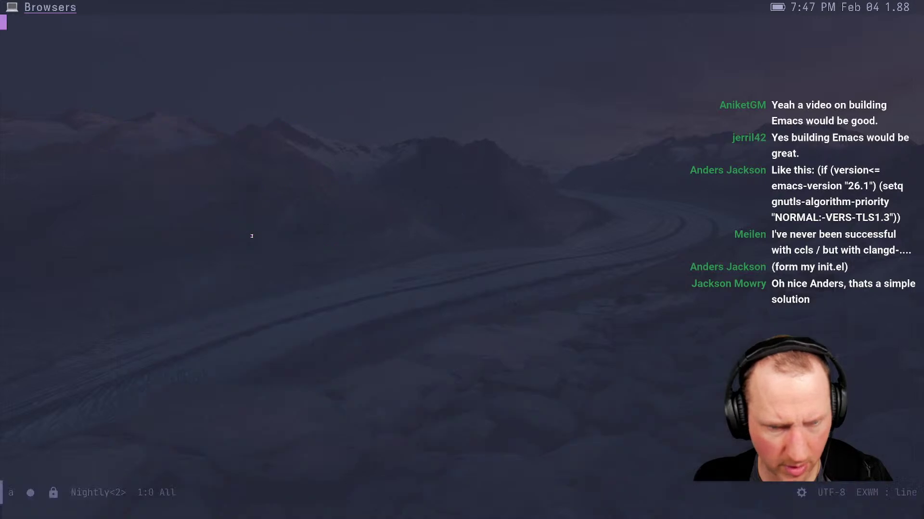
{"action": "right_click", "coordinate": [224, 224]}
{"action": "left_click", "coordinate": [251, 230]}
{"action": "key", "text": "super+1"}
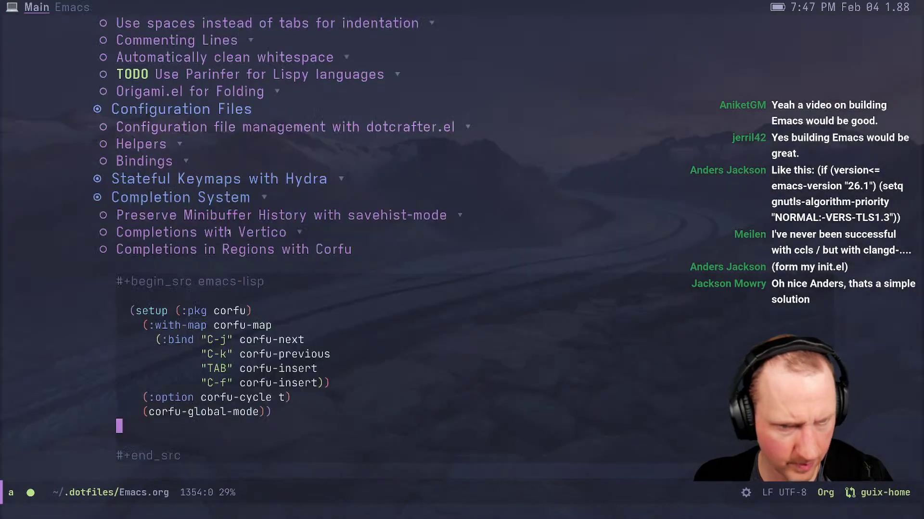
{"action": "key", "text": "p"}
Delete the old corfu setup block above the pasted one, keeping the source block header
{"action": "key", "text": "k"}
{"action": "key", "text": "k"}
{"action": "key", "text": "k"}
{"action": "key", "text": "k"}
{"action": "key", "text": "k"}
{"action": "key", "text": "k"}
{"action": "key", "text": "k"}
{"action": "key", "text": "k"}
{"action": "key", "text": "k"}
{"action": "key", "text": "k"}
{"action": "key", "text": "k"}
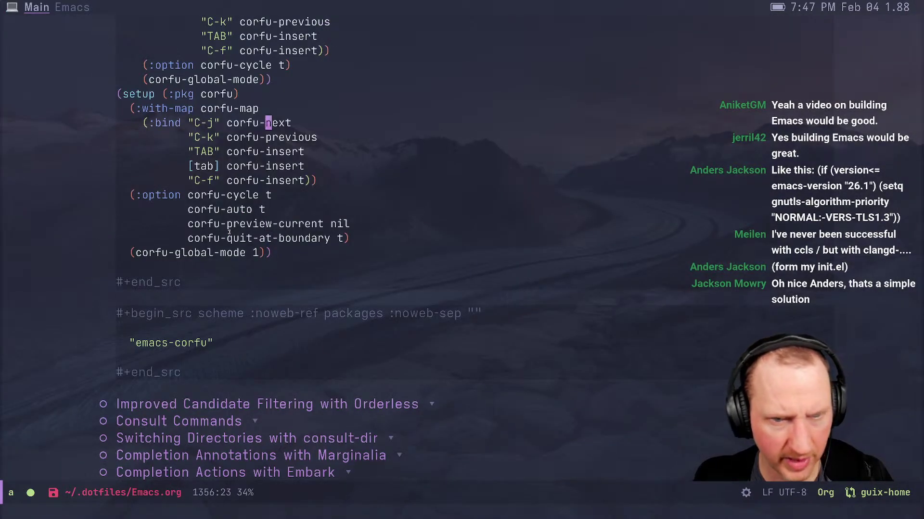
{"action": "key", "text": "V"}
{"action": "key", "text": "k"}
{"action": "key", "text": "k"}
{"action": "key", "text": "k"}
{"action": "key", "text": "k"}
{"action": "key", "text": "k"}
{"action": "key", "text": "k"}
{"action": "key", "text": "k"}
{"action": "key", "text": "k"}
{"action": "key", "text": "k"}
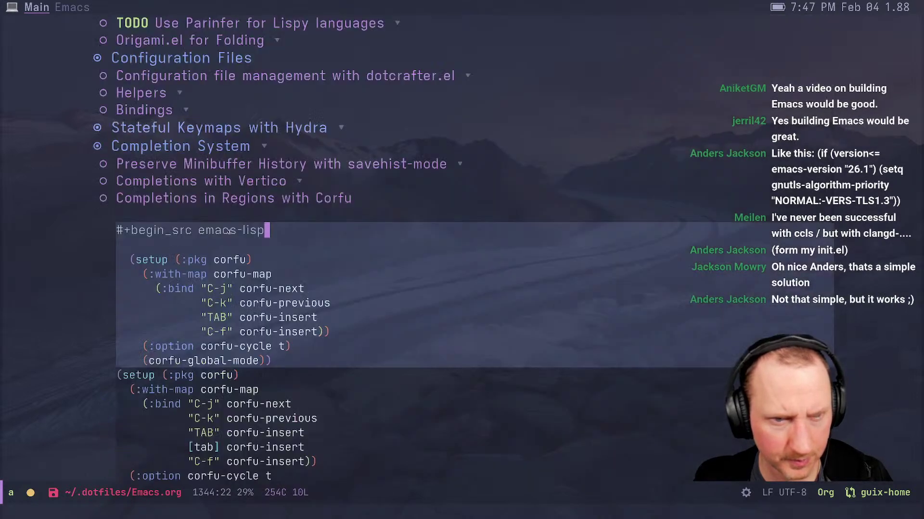
{"action": "key", "text": "j"}
{"action": "key", "text": "j"}
{"action": "key", "text": "d"}
{"action": "key", "text": "j"}
Indent the pasted corfu setup block one level inside its source block and save Emacs.org
{"action": "key", "text": "k"}
{"action": "key", "text": ">"}
{"action": "key", "text": "%"}
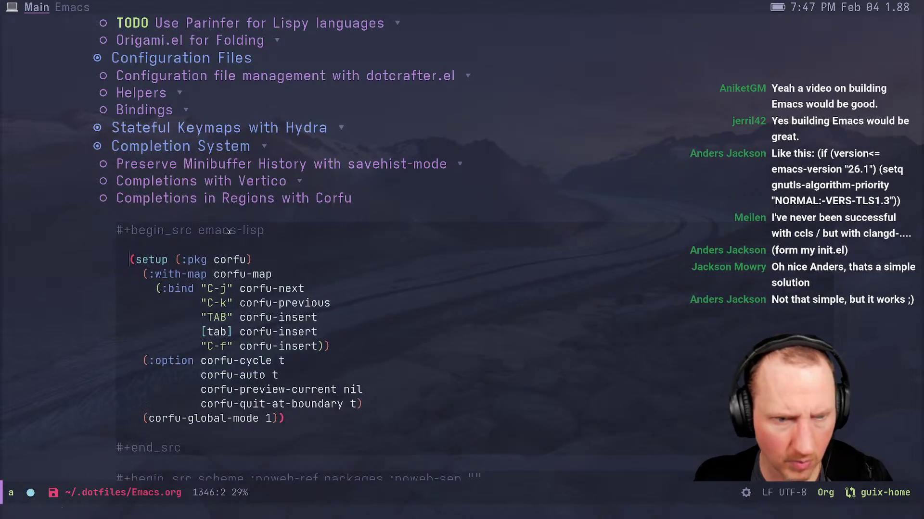
{"action": "key", "text": "l"}
{"action": "key", "text": "j"}
{"action": "key", "text": "j"}
{"action": "key", "text": "j"}
{"action": "key", "text": "j"}
{"action": "key", "text": "j"}
{"action": "key", "text": "j"}
{"action": "key", "text": "j"}
{"action": "key", "text": "j"}
{"action": "key", "text": "j"}
{"action": "key", "text": "j"}
{"action": "key", "text": "j"}
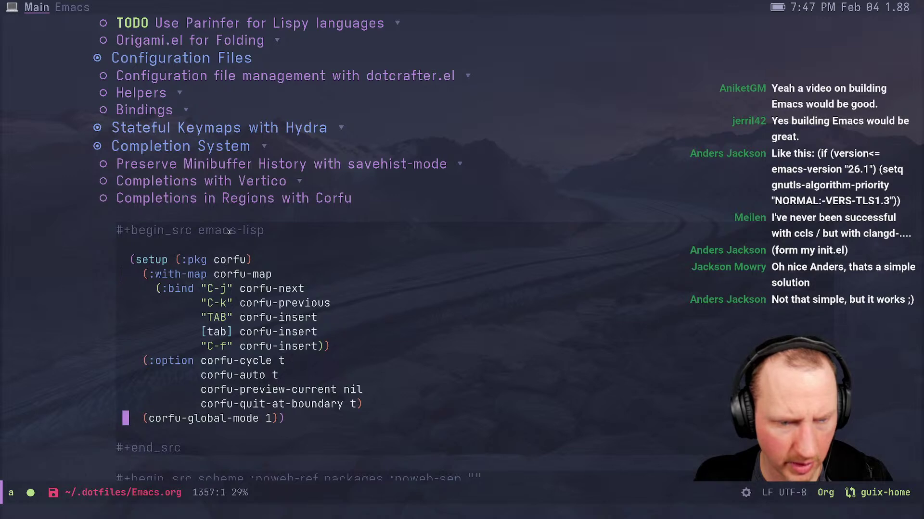
{"action": "key", "text": "A"}
{"action": "key", "text": "Escape"}
{"action": "key", "text": "ctrl+x"}
{"action": "key", "text": "ctrl+s"}
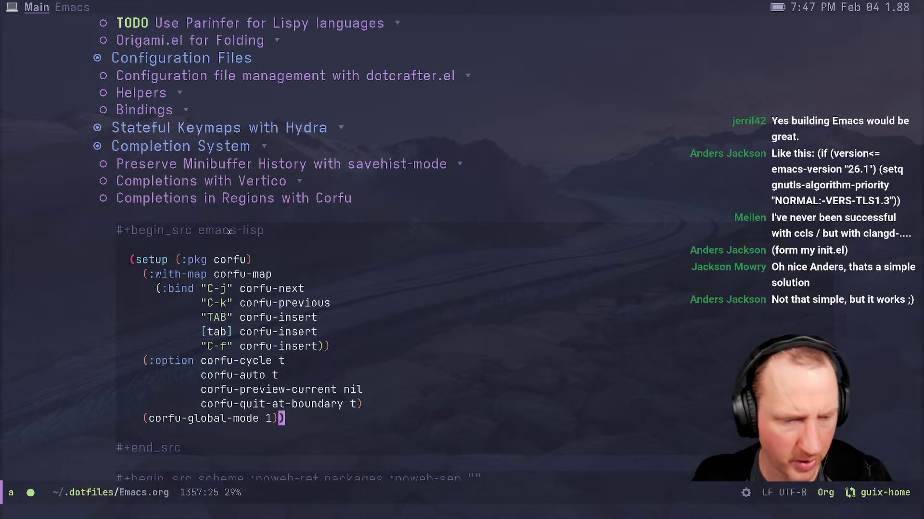
Switch to the flux-compose project and open its Magit status
{"action": "key", "text": "ctrl+x"}
{"action": "key", "text": "p"}
{"action": "key", "text": "p"}
{"action": "key", "text": "Return"}
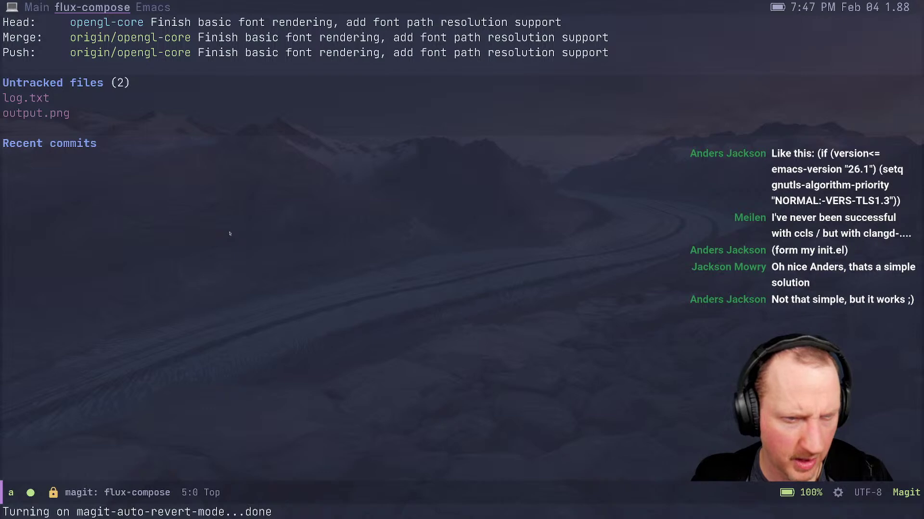
{"action": "key", "text": "ctrl+g"}
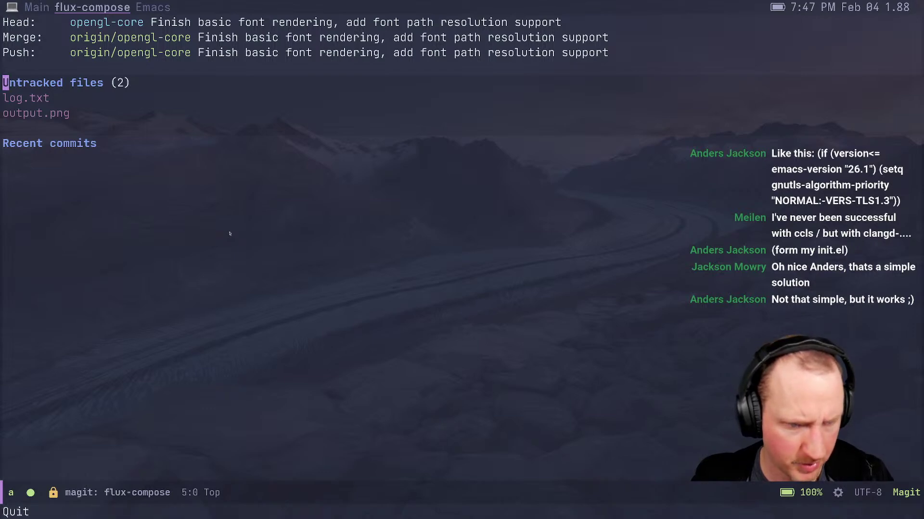
Open lib/graphics.c from the flux-compose project
{"action": "key", "text": "ctrl+x"}
{"action": "type", "text": "pfgra"}
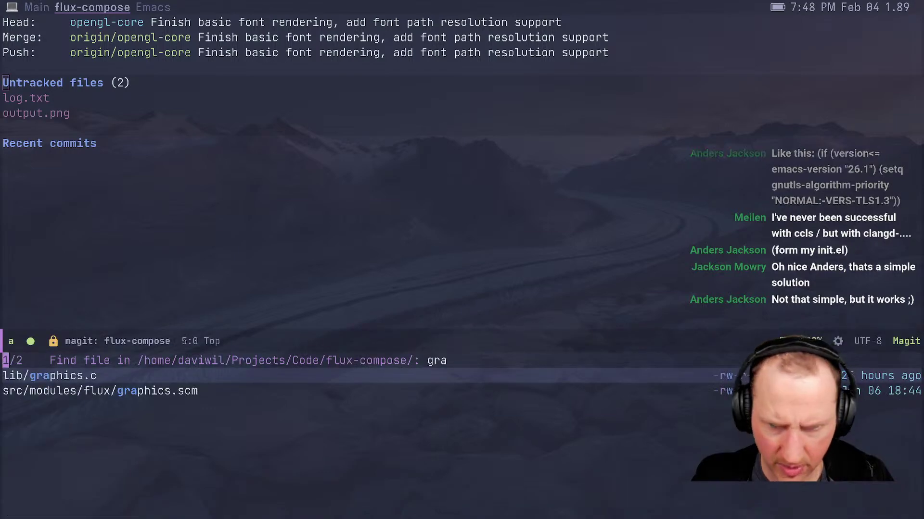
{"action": "key", "text": "Return"}
Start the eglot language server for the graphics.c buffer
{"action": "key", "text": "alt+x"}
{"action": "type", "text": "egl"}
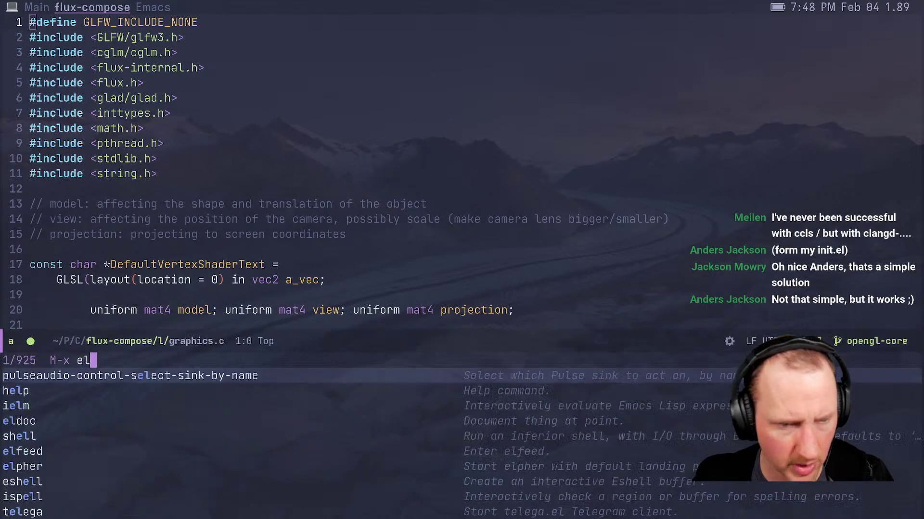
{"action": "type", "text": "ot"}
{"action": "key", "text": "BackSpace"}
{"action": "key", "text": "BackSpace"}
{"action": "key", "text": "BackSpace"}
{"action": "type", "text": "glot"}
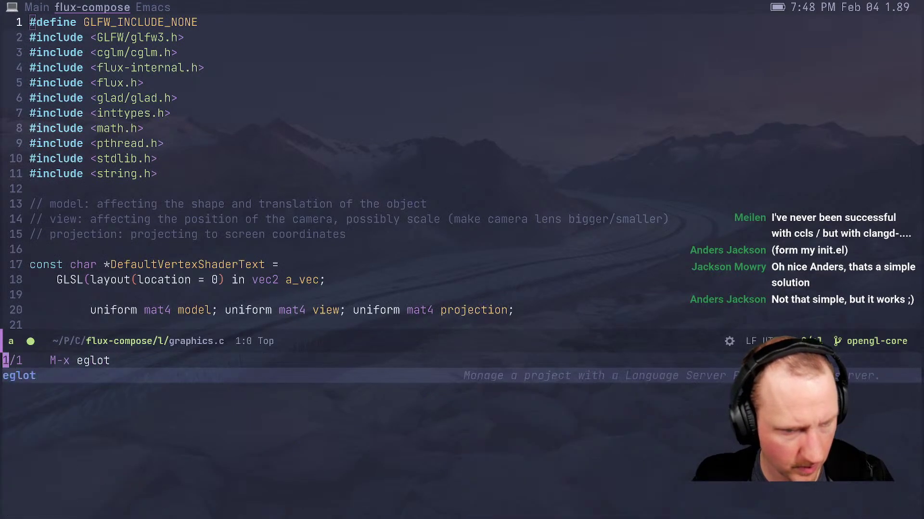
{"action": "key", "text": "Return"}
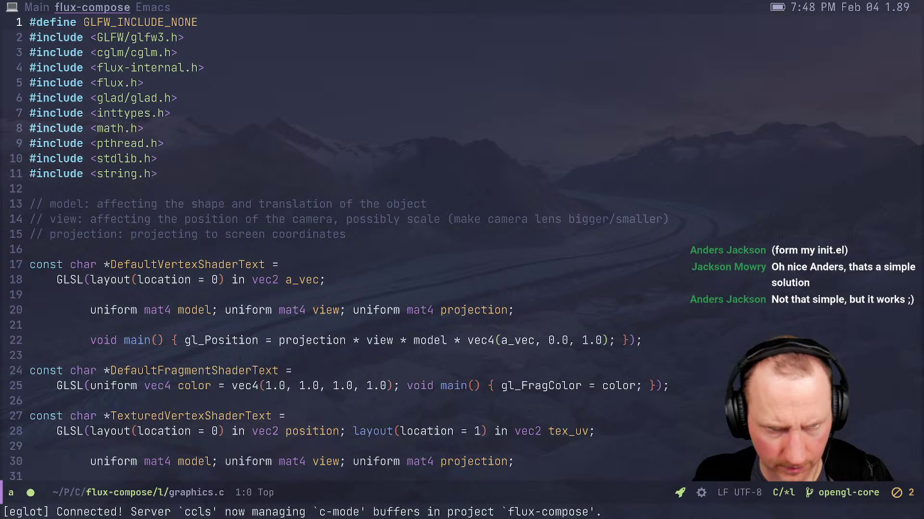
Add a line above the preview_window NULL check in flux_graphics_func_show_preview_window and enter "previ" to bring up completions
{"action": "key", "text": "Down"}
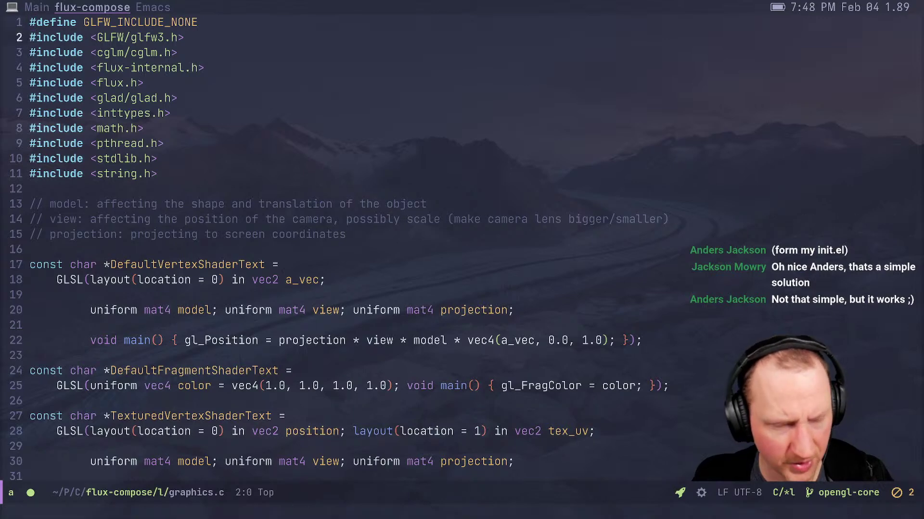
{"action": "key", "text": "alt+greater"}
{"action": "key", "text": "Up"}
{"action": "key", "text": "Up"}
{"action": "key", "text": "Up"}
{"action": "key", "text": "Up"}
{"action": "key", "text": "Up"}
{"action": "key", "text": "Up"}
{"action": "key", "text": "Up"}
{"action": "key", "text": "Up"}
{"action": "key", "text": "Up"}
{"action": "key", "text": "Up"}
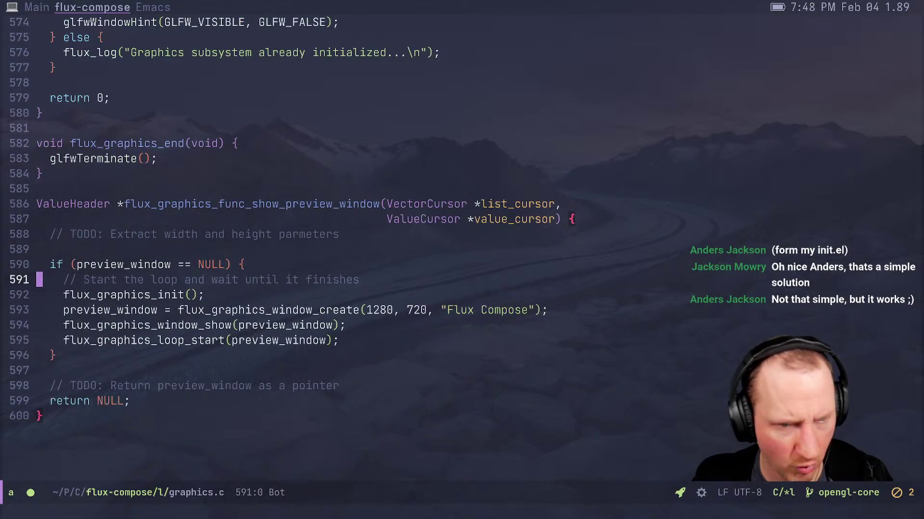
{"action": "key", "text": "Up"}
{"action": "key", "text": "Up"}
{"action": "key", "text": "Up"}
{"action": "key", "text": "ctrl+e"}
{"action": "key", "text": "Return"}
{"action": "key", "text": "Return"}
{"action": "type", "text": "pre"}
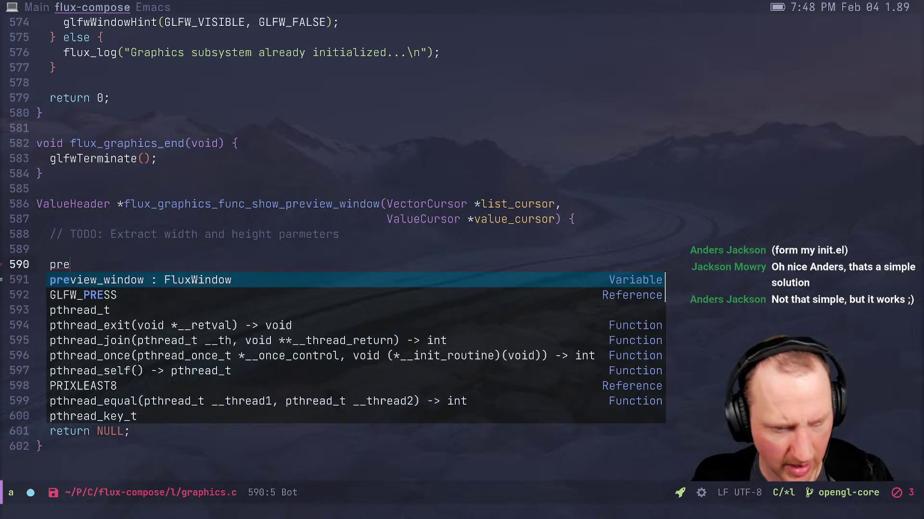
{"action": "type", "text": "v"}
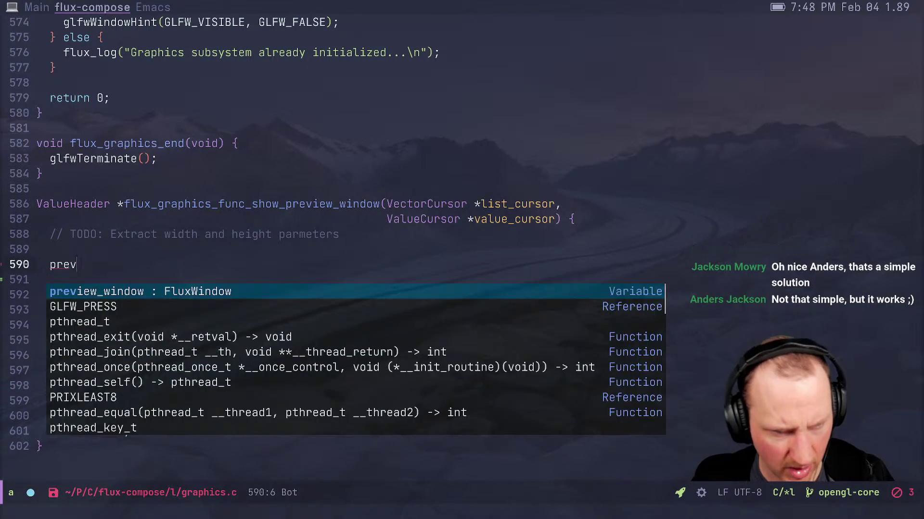
{"action": "type", "text": "i"}
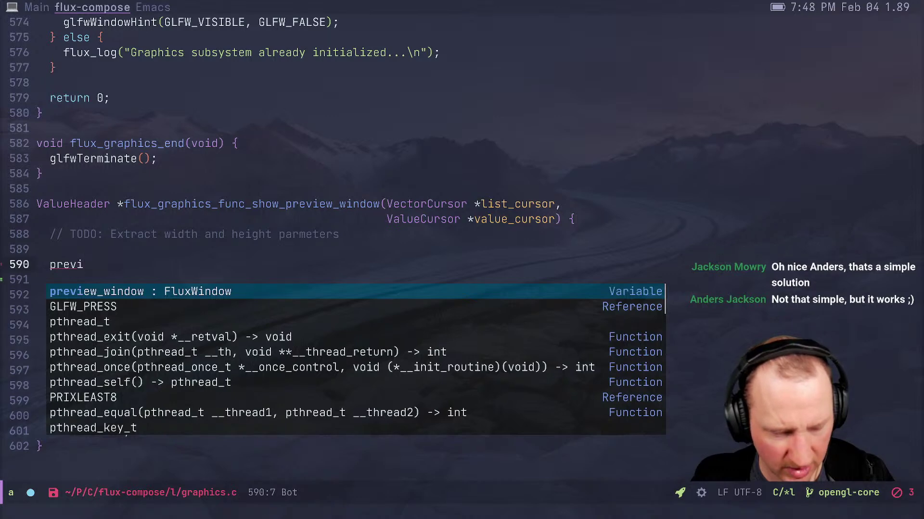
Replace the partial word with "pthre" and try narrowing the completions with "eq" and "_eq"
{"action": "key", "text": "BackSpace"}
{"action": "key", "text": "BackSpace"}
{"action": "key", "text": "BackSpace"}
{"action": "key", "text": "BackSpace"}
{"action": "key", "text": "BackSpace"}
{"action": "key", "text": "BackSpace"}
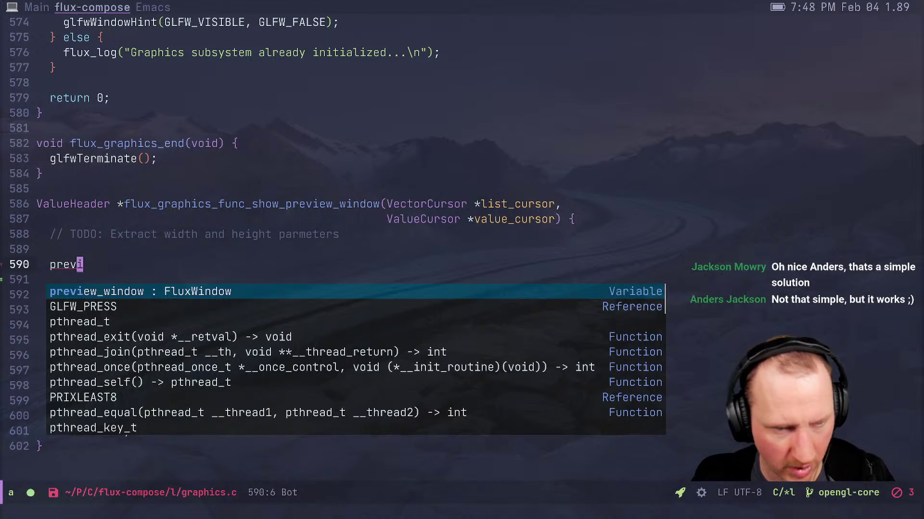
{"action": "type", "text": "pthre"}
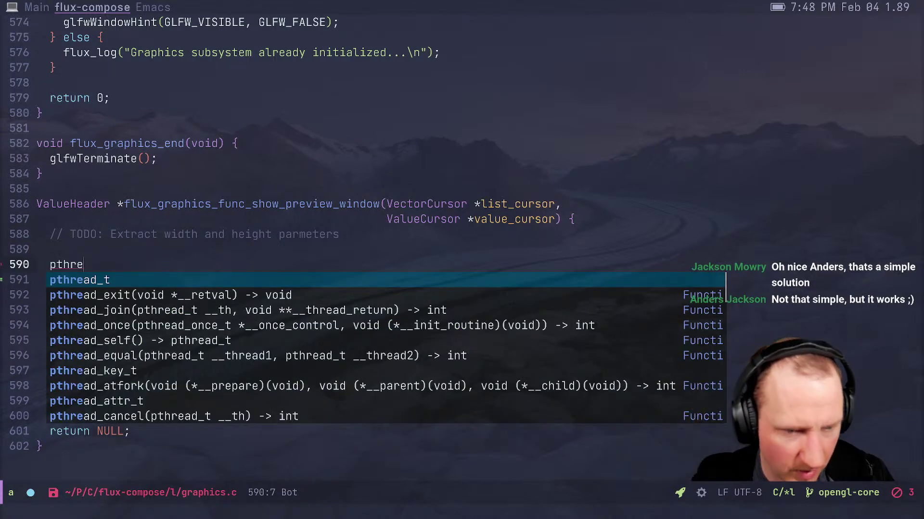
{"action": "type", "text": "eq"}
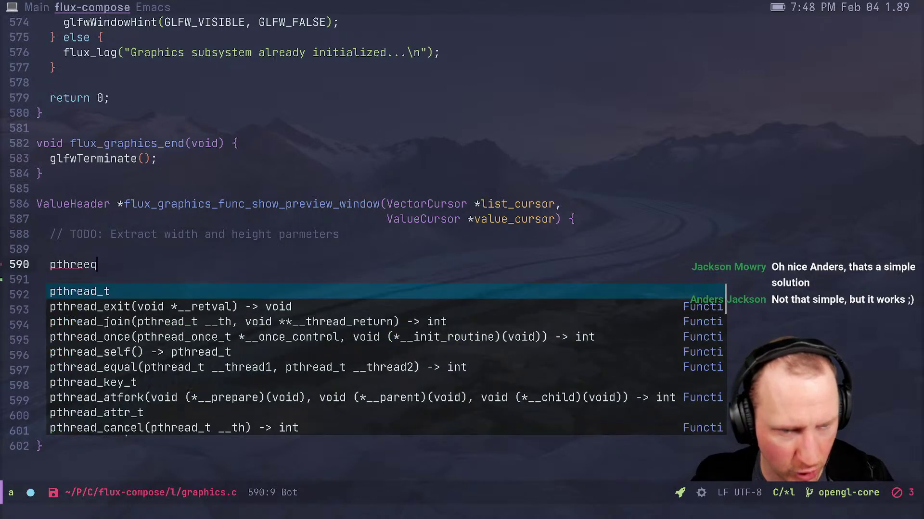
{"action": "key", "text": "BackSpace"}
{"action": "key", "text": "BackSpace"}
{"action": "type", "text": "_eq"}
{"action": "key", "text": "BackSpace"}
{"action": "key", "text": "BackSpace"}
{"action": "key", "text": "BackSpace"}
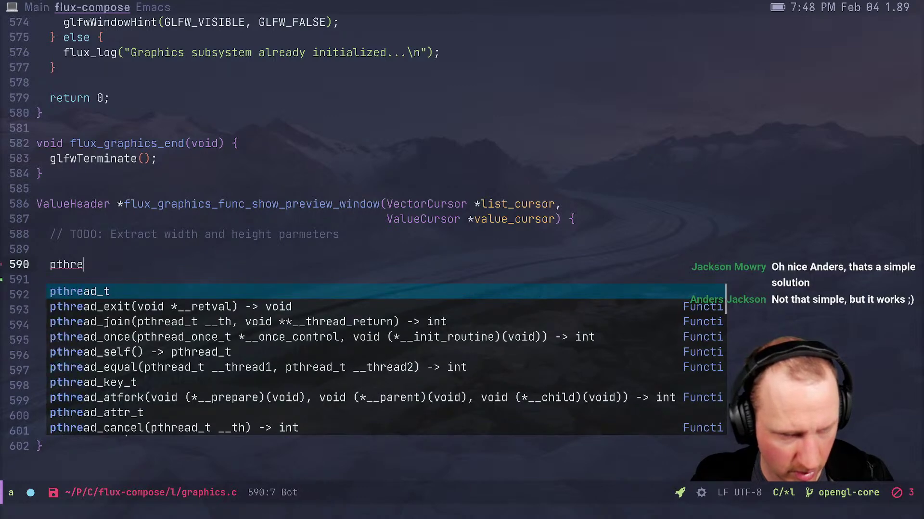
{"action": "type", "text": "eq"}
{"action": "key", "text": "BackSpace"}
{"action": "key", "text": "BackSpace"}
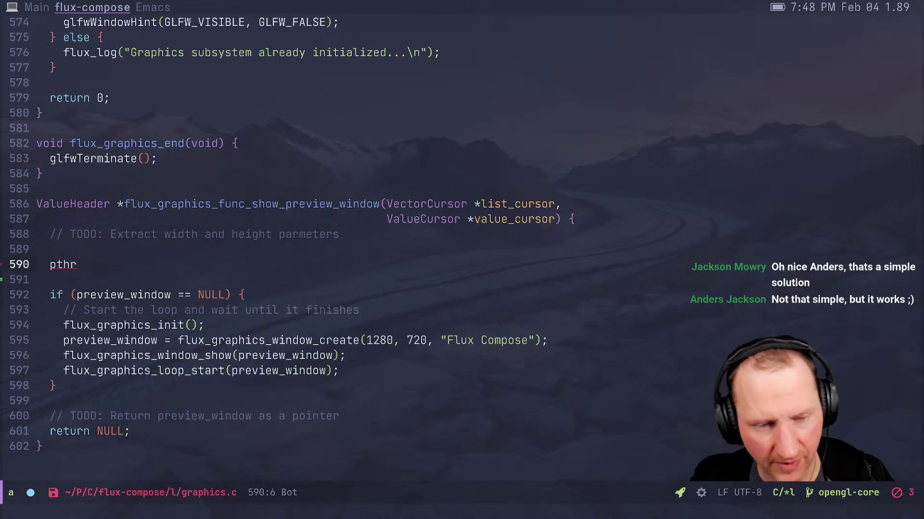
Rewrite the partial word as "pthread" and step through its completion candidates, including pthread_equal, without accepting any
{"action": "key", "text": "BackSpace"}
{"action": "key", "text": "BackSpace"}
{"action": "key", "text": "BackSpace"}
{"action": "type", "text": "thread"}
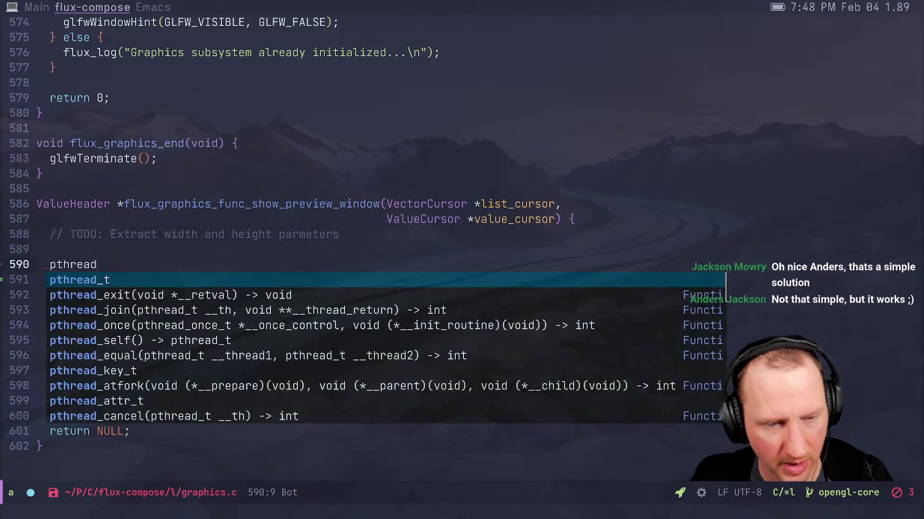
{"action": "key", "text": "Down"}
{"action": "key", "text": "Down"}
{"action": "key", "text": "Down"}
{"action": "key", "text": "Down"}
{"action": "key", "text": "Down"}
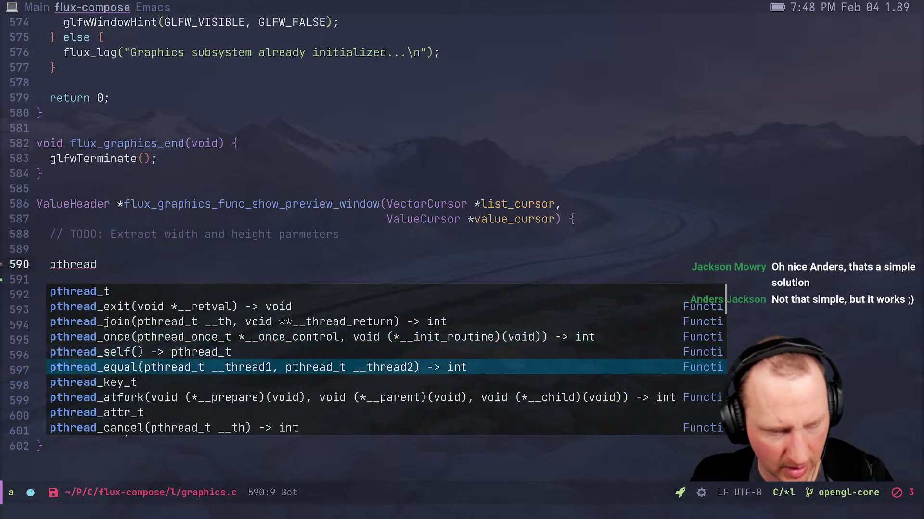
{"action": "key", "text": "Down"}
{"action": "key", "text": "Down"}
{"action": "key", "text": "Down"}
{"action": "key", "text": "ctrl+k"}
{"action": "key", "text": "Escape"}
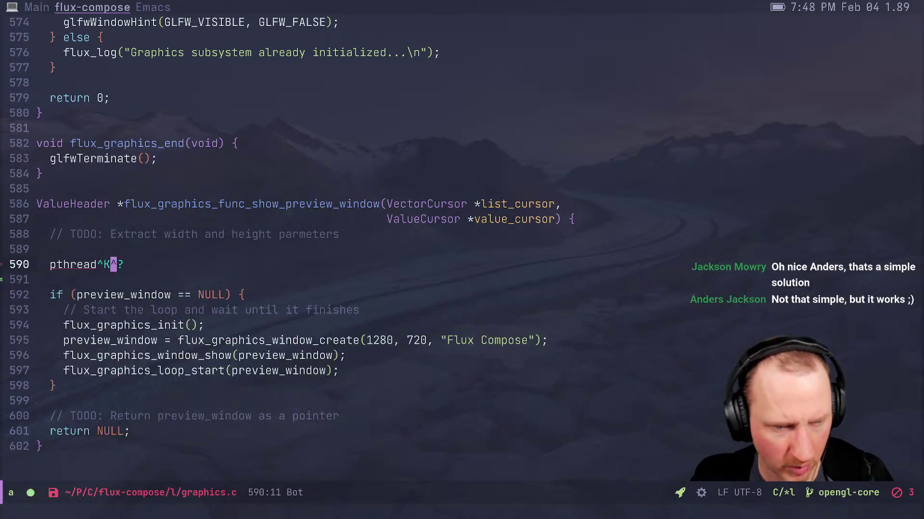
Rewrite the test line as "pthread_se" to try narrowing the completions, and delete the line
{"action": "key", "text": "d"}
{"action": "key", "text": "d"}
{"action": "key", "text": "c"}
{"action": "key", "text": "c"}
{"action": "type", "text": "pthree"}
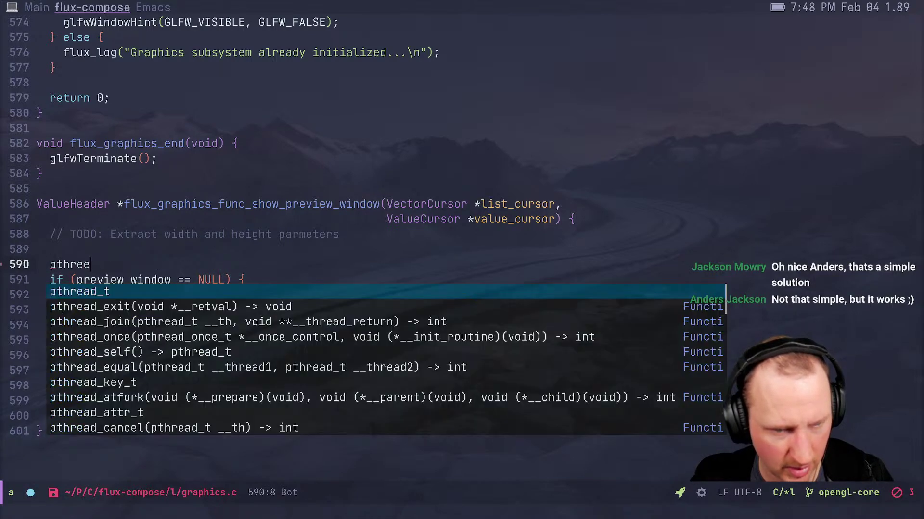
{"action": "key", "text": "BackSpace"}
{"action": "type", "text": "ad"}
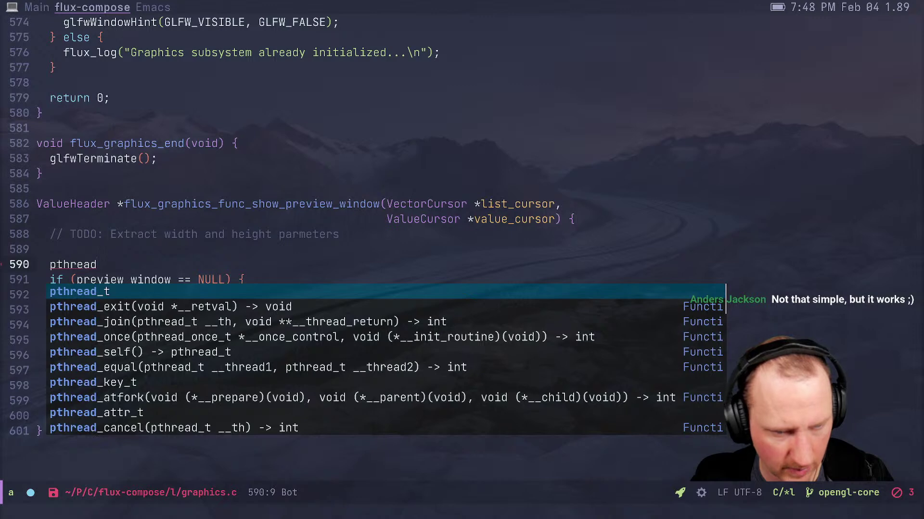
{"action": "type", "text": "_se"}
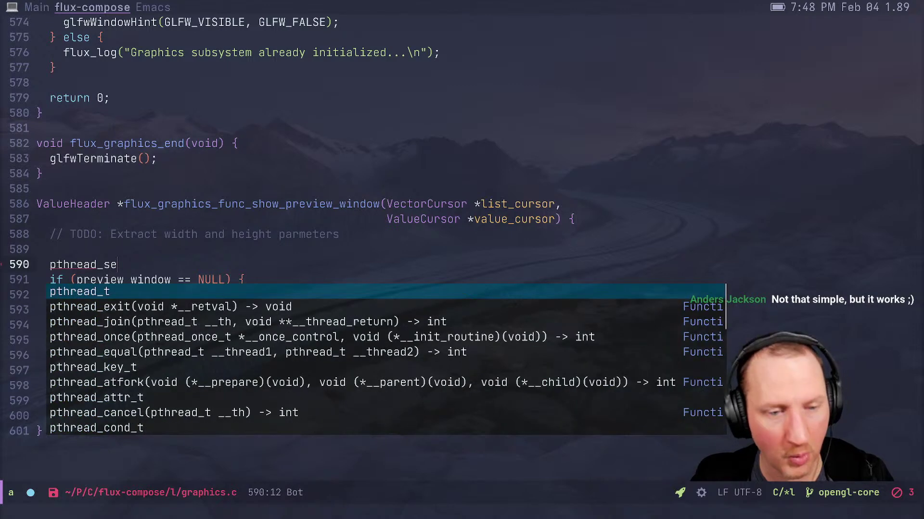
{"action": "key", "text": "Escape"}
{"action": "key", "text": "d"}
{"action": "key", "text": "d"}
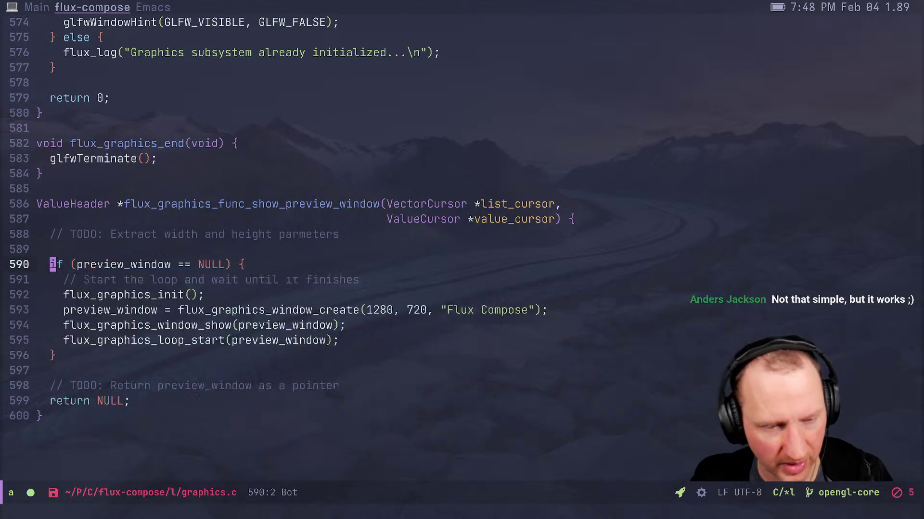
Add a fresh line above the preview_window check and try narrowing the pthread_ completions with "o" and "ca"
{"action": "key", "text": "k"}
{"action": "key", "text": "k"}
{"action": "key", "text": "o"}
{"action": "key", "text": "Return"}
{"action": "type", "text": "pthread_"}
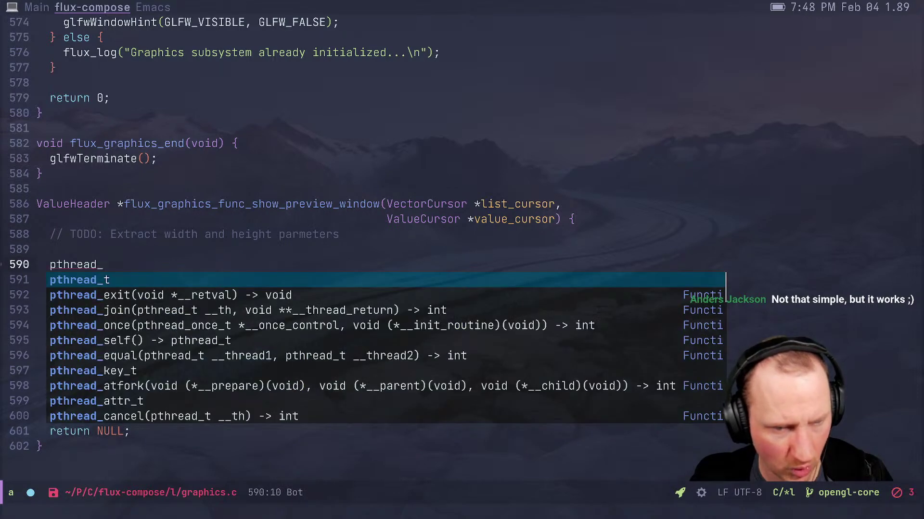
{"action": "type", "text": "o"}
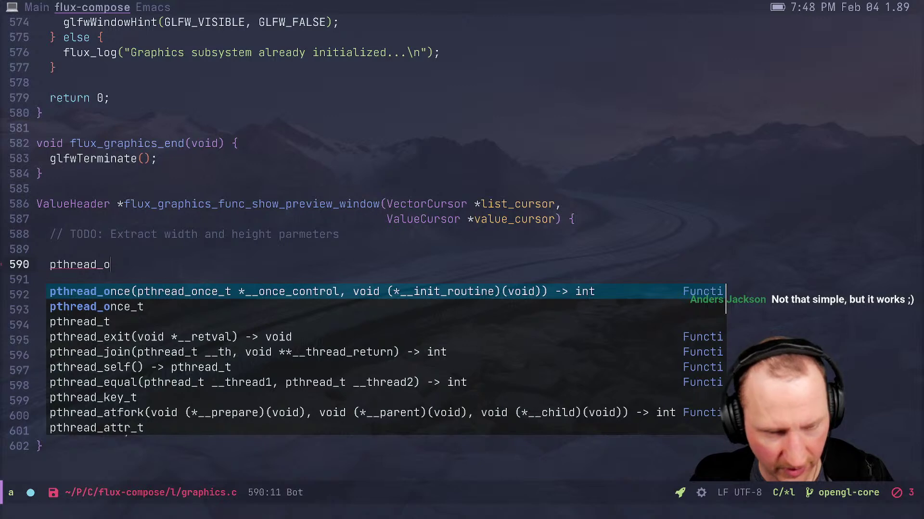
{"action": "key", "text": "BackSpace"}
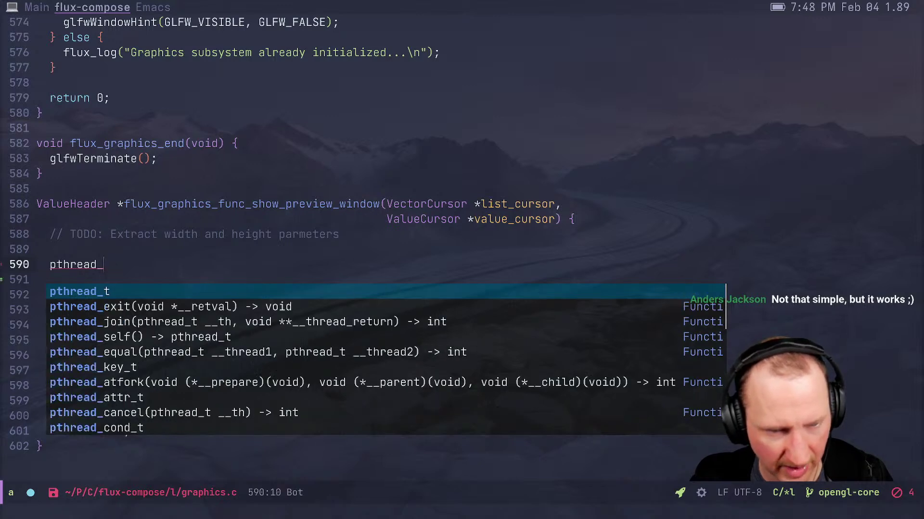
{"action": "key", "text": "BackSpace"}
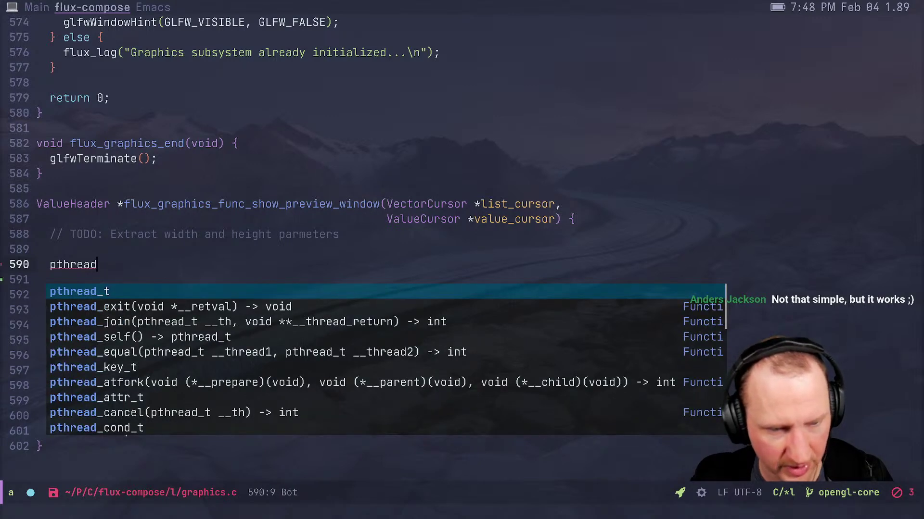
{"action": "type", "text": "_ca"}
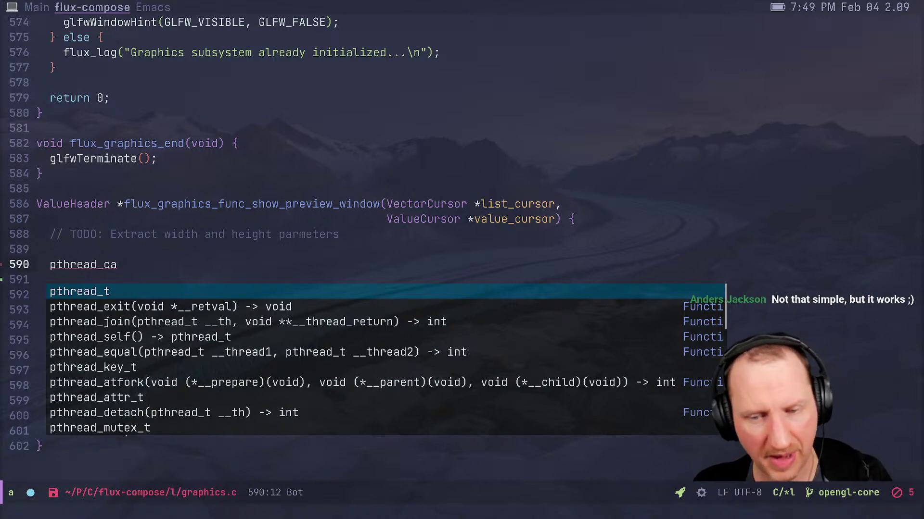
Step down through the completion candidates for "pthread_ca" to pthread_key_t
{"action": "key", "text": "Escape"}
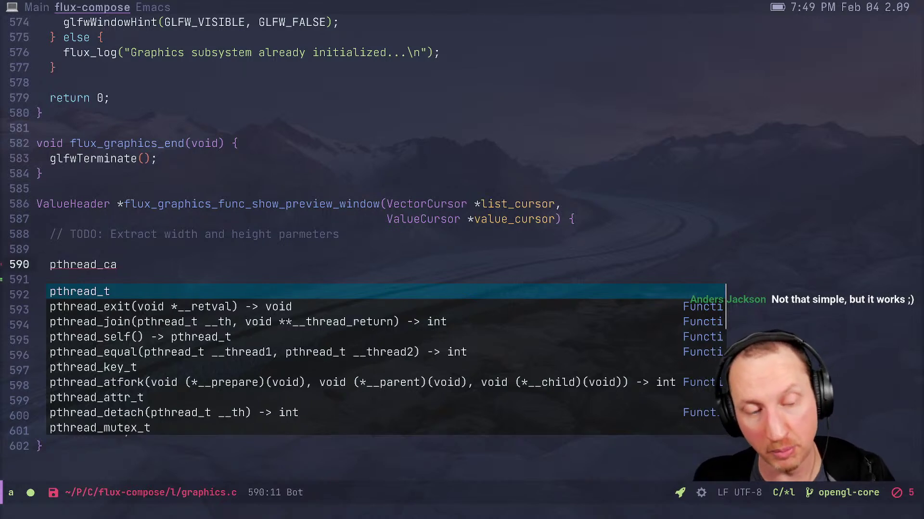
{"action": "key", "text": "Down"}
{"action": "key", "text": "Down"}
{"action": "key", "text": "Down"}
{"action": "key", "text": "Down"}
{"action": "key", "text": "Down"}
{"action": "key", "text": "Down"}
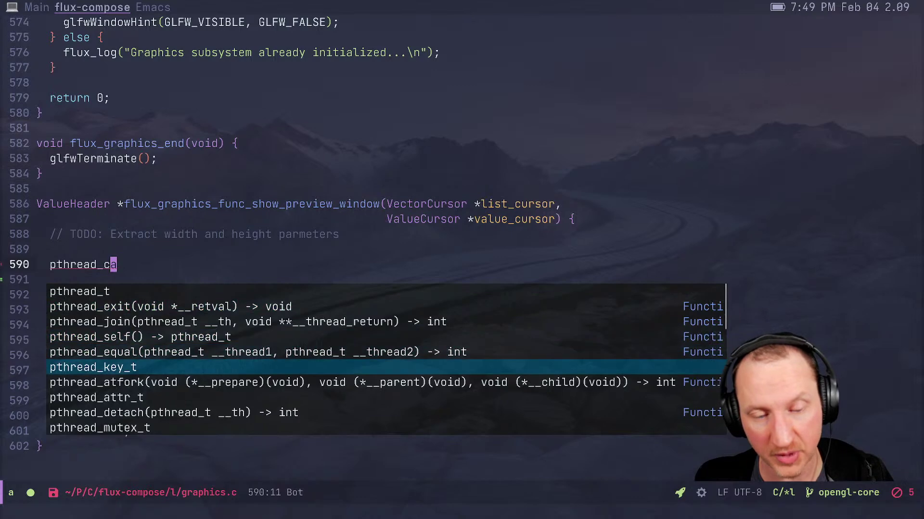
Dismiss the completions, delete the "pthread_ca" test line with its extra blank line, and save graphics.c
{"action": "key", "text": "Escape"}
{"action": "key", "text": "ctrl+space"}
{"action": "key", "text": "ctrl+p"}
{"action": "key", "text": "ctrl+a"}
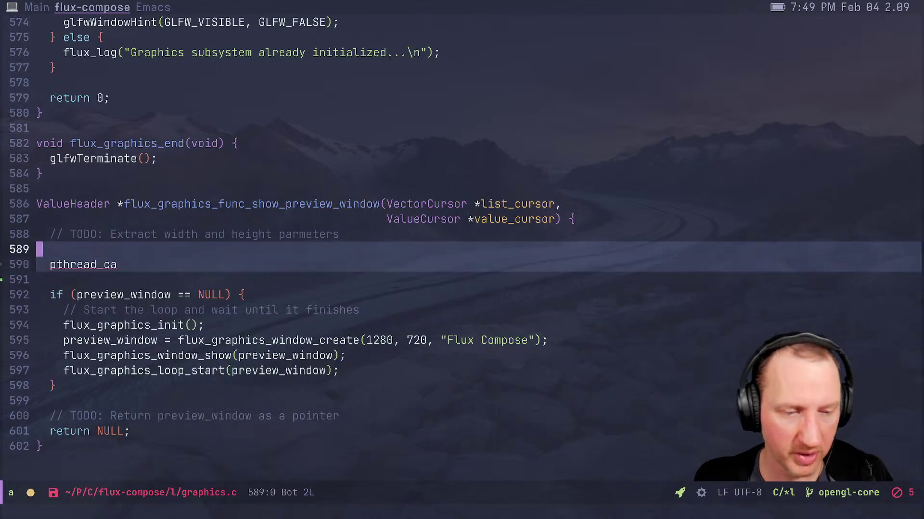
{"action": "key", "text": "ctrl+w"}
{"action": "key", "text": "ctrl+x"}
{"action": "key", "text": "ctrl+s"}
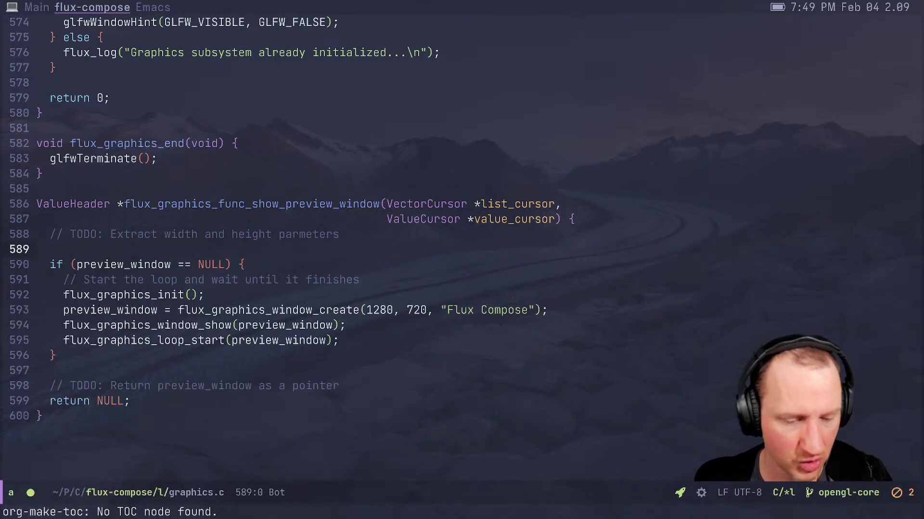
Open the flux-compose root directory in Dired
{"action": "key", "text": "ctrl+x"}
{"action": "key", "text": "ctrl+j"}
{"action": "key", "text": "h"}
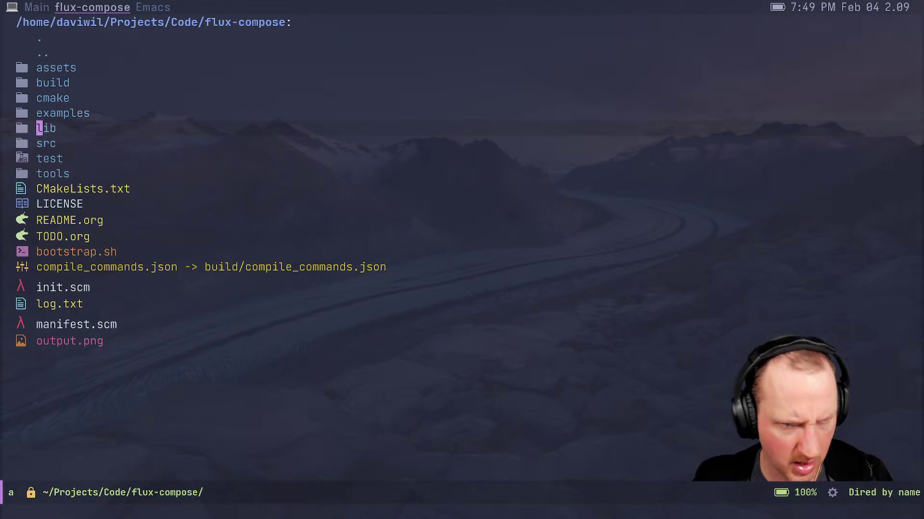
Locate the compile_commands.json link in the project root listing and highlight its line
{"action": "key", "text": "j"}
{"action": "key", "text": "j"}
{"action": "key", "text": "j"}
{"action": "key", "text": "j"}
{"action": "key", "text": "j"}
{"action": "key", "text": "j"}
{"action": "key", "text": "j"}
{"action": "key", "text": "j"}
{"action": "key", "text": "j"}
{"action": "key", "text": "j"}
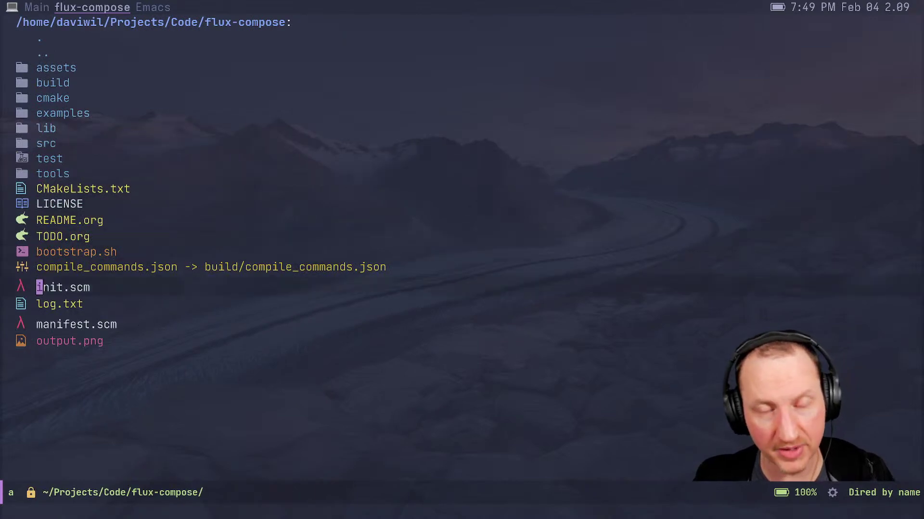
{"action": "key", "text": "k"}
{"action": "key", "text": "k"}
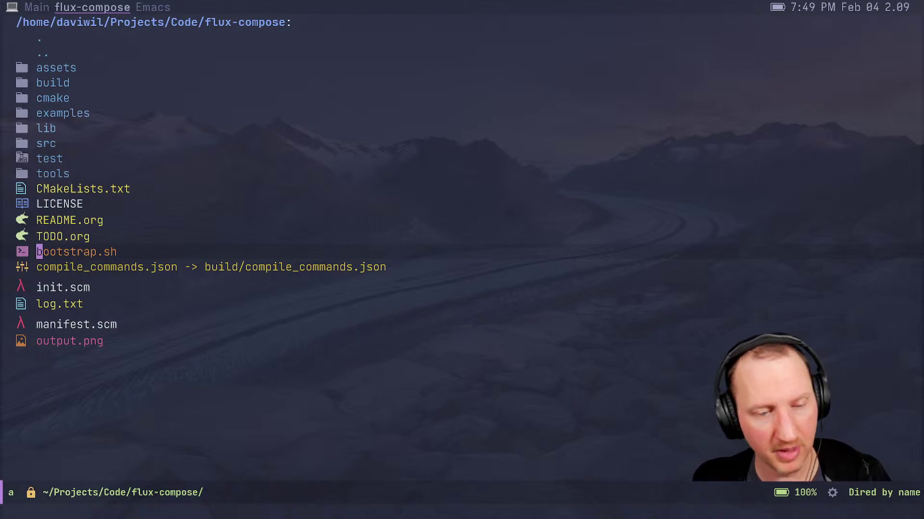
{"action": "key", "text": "j"}
{"action": "key", "text": "shift+v"}
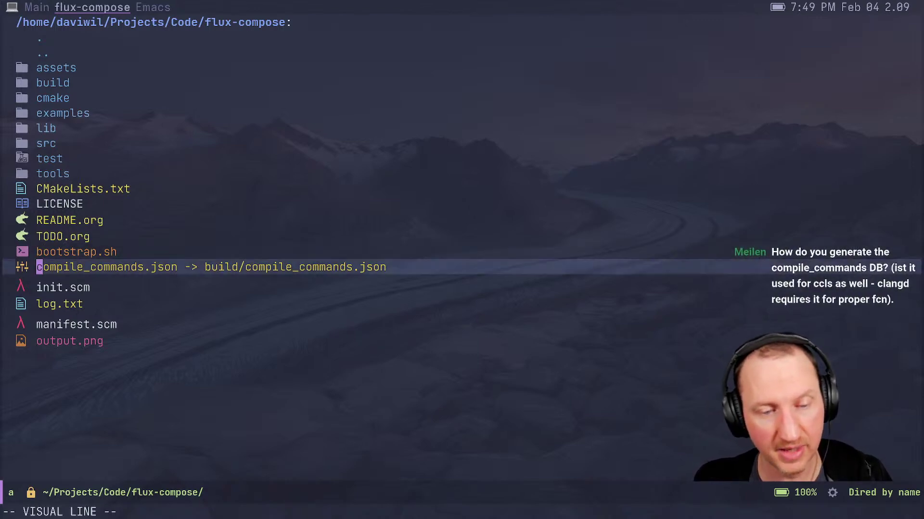
{"action": "key", "text": "Escape"}
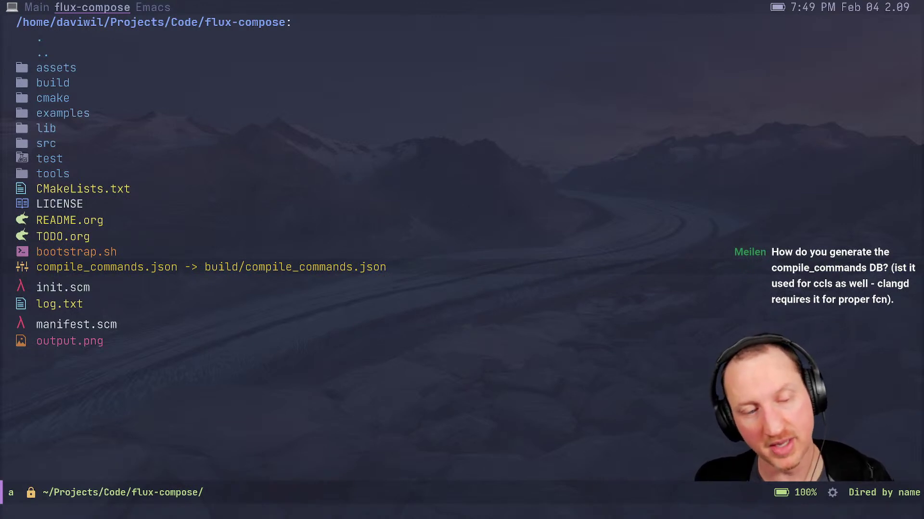
Open bootstrap.sh from the flux-compose project root
{"action": "key", "text": "shift+v"}
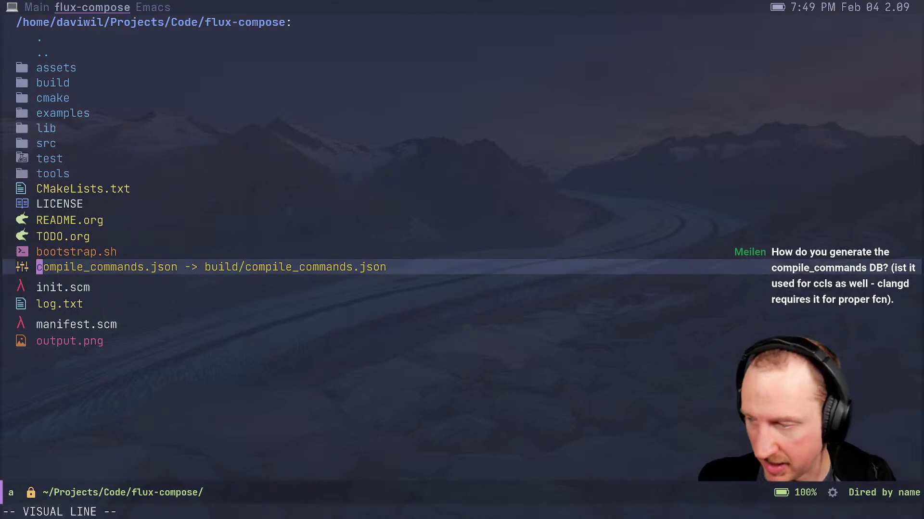
{"action": "key", "text": "Escape"}
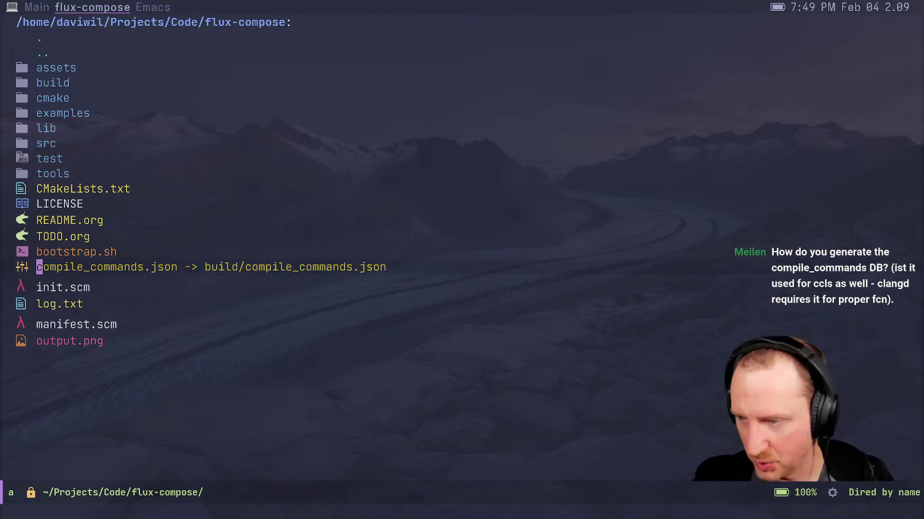
{"action": "key", "text": "k"}
{"action": "key", "text": "k"}
{"action": "key", "text": "k"}
{"action": "key", "text": "k"}
{"action": "key", "text": "k"}
{"action": "key", "text": "k"}
{"action": "key", "text": "k"}
{"action": "key", "text": "k"}
{"action": "key", "text": "k"}
{"action": "key", "text": "k"}
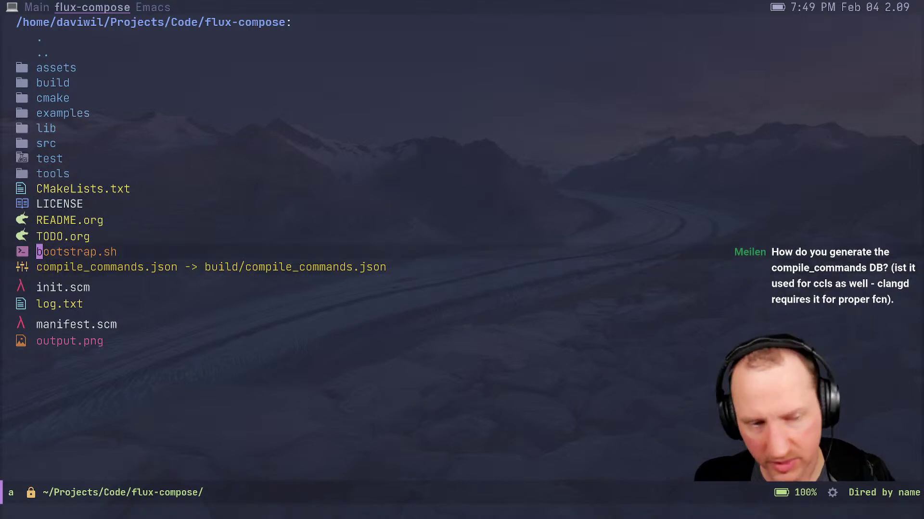
{"action": "key", "text": "k"}
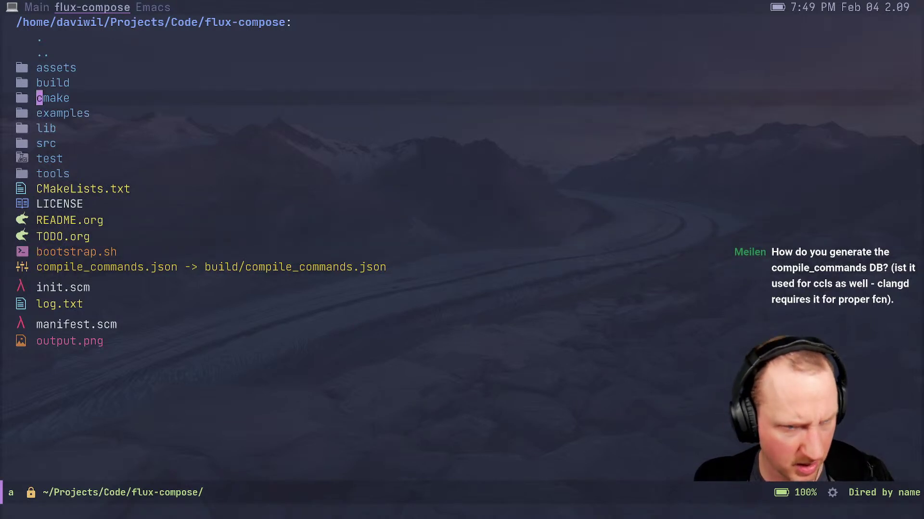
{"action": "key", "text": "j"}
{"action": "key", "text": "j"}
{"action": "key", "text": "j"}
{"action": "key", "text": "j"}
{"action": "key", "text": "j"}
{"action": "key", "text": "j"}
{"action": "key", "text": "j"}
{"action": "key", "text": "j"}
{"action": "key", "text": "j"}
{"action": "key", "text": "j"}
{"action": "key", "text": "Return"}
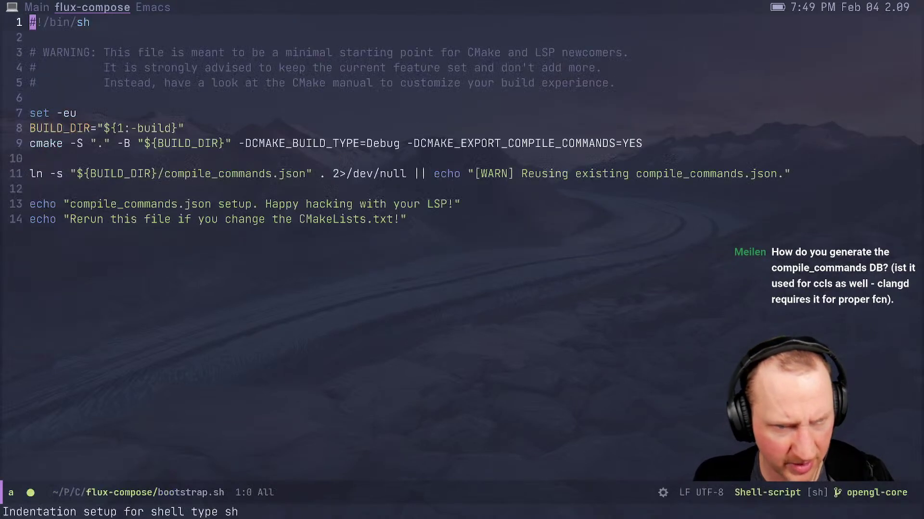
Search bootstrap.sh for "comp" and highlight the cmake line containing -DCMAKE_EXPORT_COMPILE_COMMANDS=YES
{"action": "key", "text": "slash"}
{"action": "type", "text": "comp"}
{"action": "key", "text": "Return"}
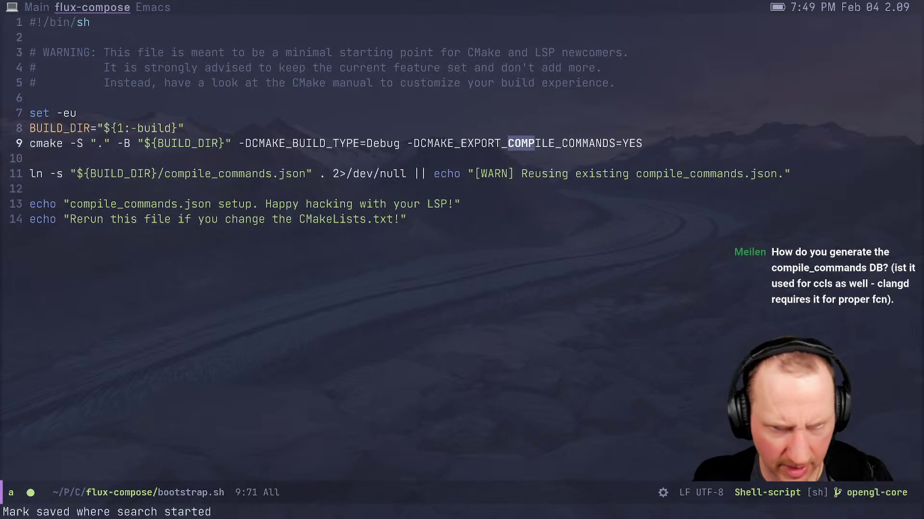
{"action": "key", "text": "h"}
{"action": "key", "text": "h"}
{"action": "key", "text": "V"}
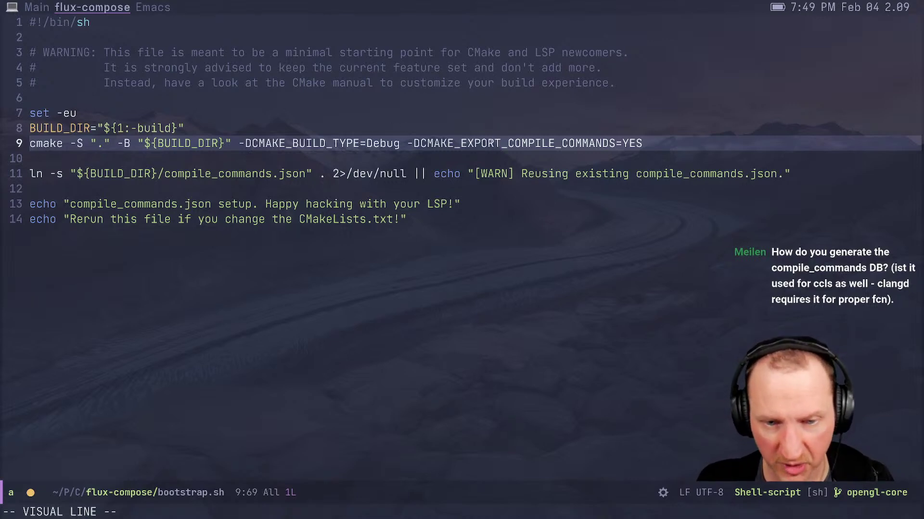
{"action": "left_click", "coordinate": [611, 148]}
Return to the project root listing and look inside the cmake directory
{"action": "key", "text": "minus"}
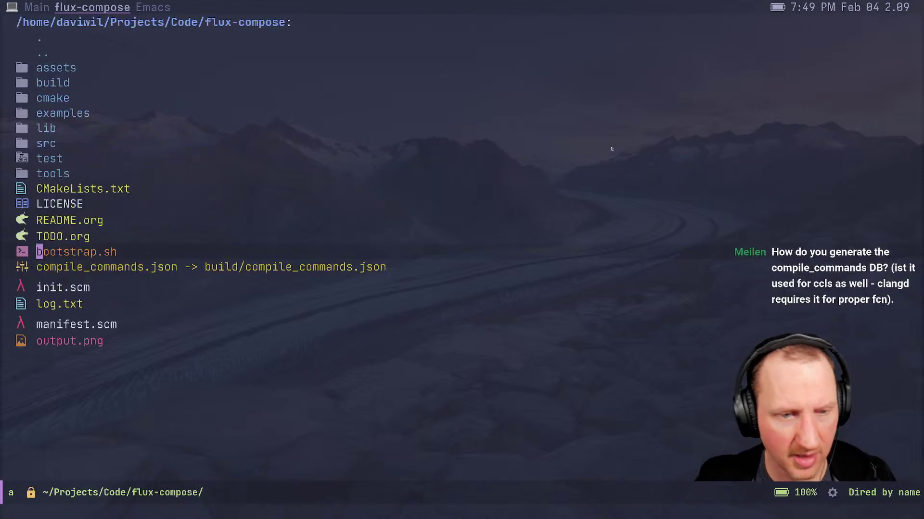
{"action": "key", "text": "k"}
{"action": "key", "text": "k"}
{"action": "key", "text": "k"}
{"action": "key", "text": "k"}
{"action": "key", "text": "k"}
{"action": "key", "text": "k"}
{"action": "key", "text": "k"}
{"action": "key", "text": "k"}
{"action": "key", "text": "k"}
{"action": "key", "text": "Return"}
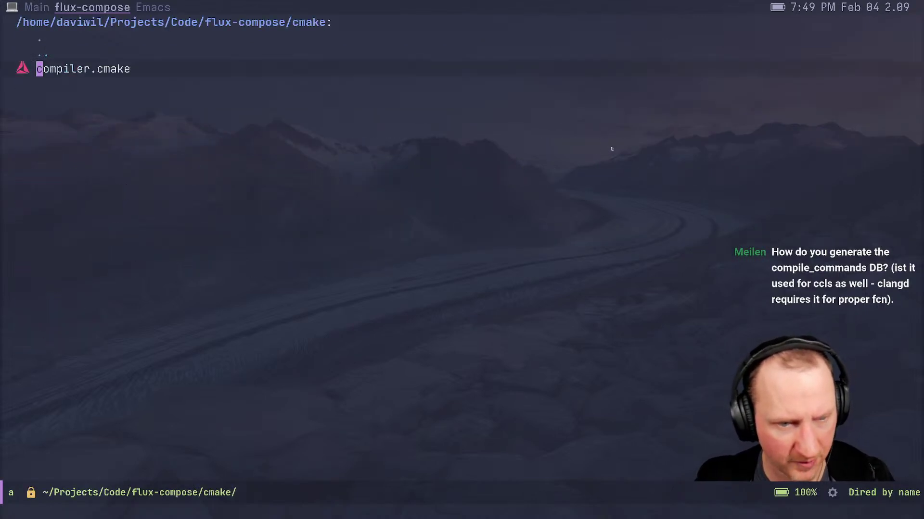
Open the project's build directory and highlight the compile_commands.json entry
{"action": "key", "text": "minus"}
{"action": "key", "text": "k"}
{"action": "key", "text": "Return"}
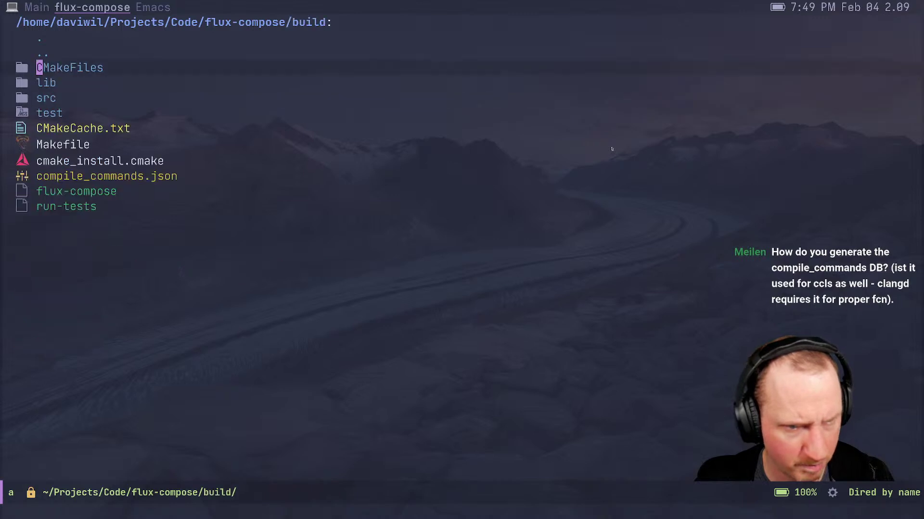
{"action": "key", "text": "j"}
{"action": "key", "text": "j"}
{"action": "key", "text": "j"}
{"action": "key", "text": "j"}
{"action": "key", "text": "j"}
{"action": "key", "text": "j"}
{"action": "key", "text": "j"}
{"action": "key", "text": "shift+v"}
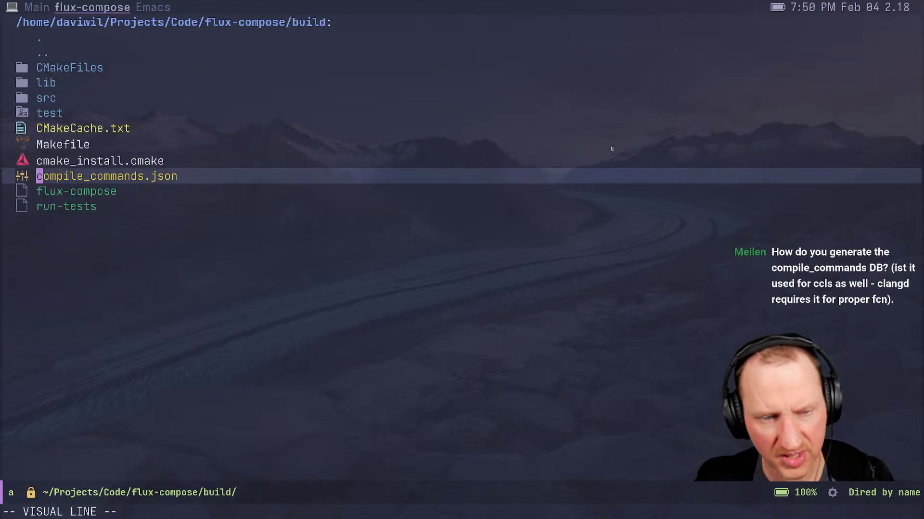
{"action": "key", "text": "0"}
{"action": "key", "text": "Escape"}
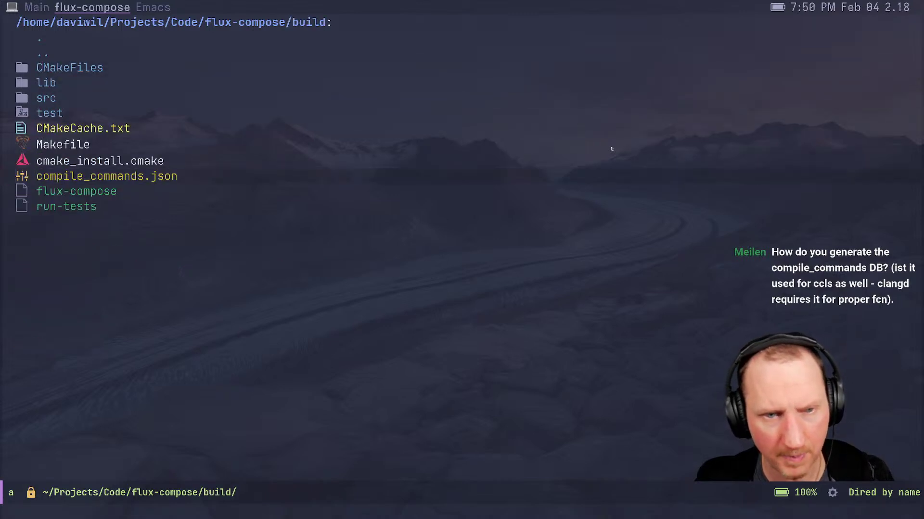
Go back up to the project root and close the directory listings to return to bootstrap.sh
{"action": "key", "text": "minus"}
{"action": "key", "text": "j"}
{"action": "key", "text": "j"}
{"action": "key", "text": "j"}
{"action": "key", "text": "j"}
{"action": "key", "text": "j"}
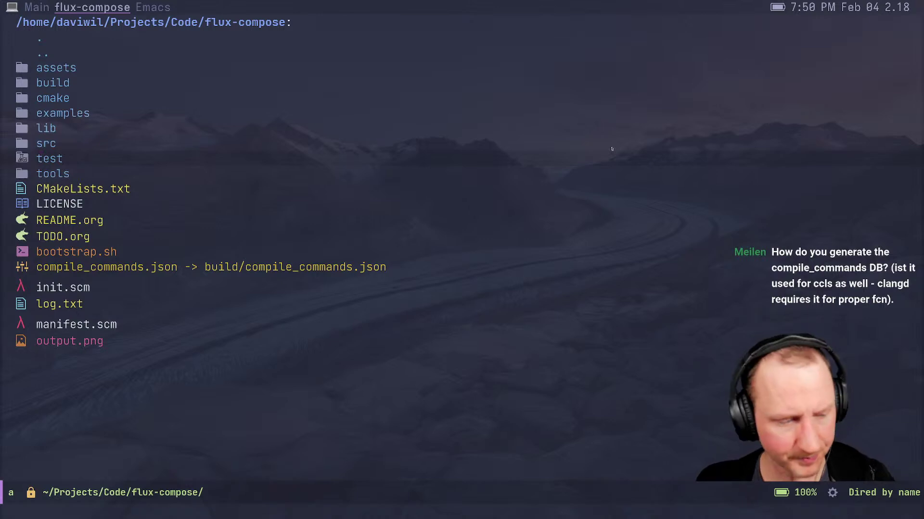
{"action": "key", "text": "q"}
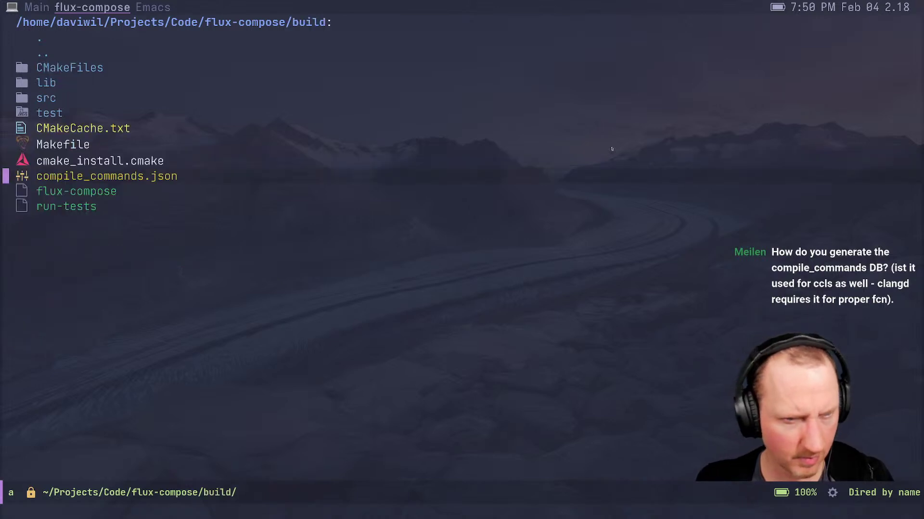
{"action": "key", "text": "q"}
{"action": "key", "text": "q"}
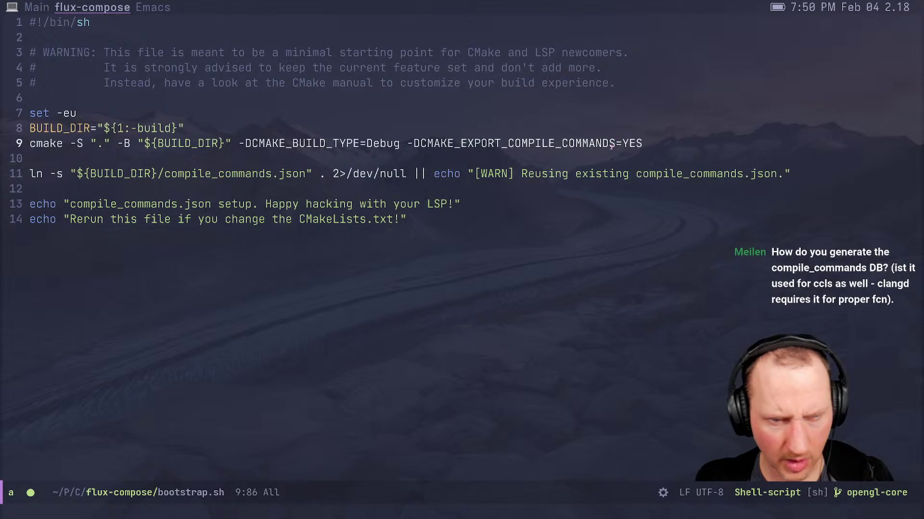
Switch to the Firefox Nightly browser and open the commit history of Emacs.org in the dotfiles repository
{"action": "key", "text": "super+2"}
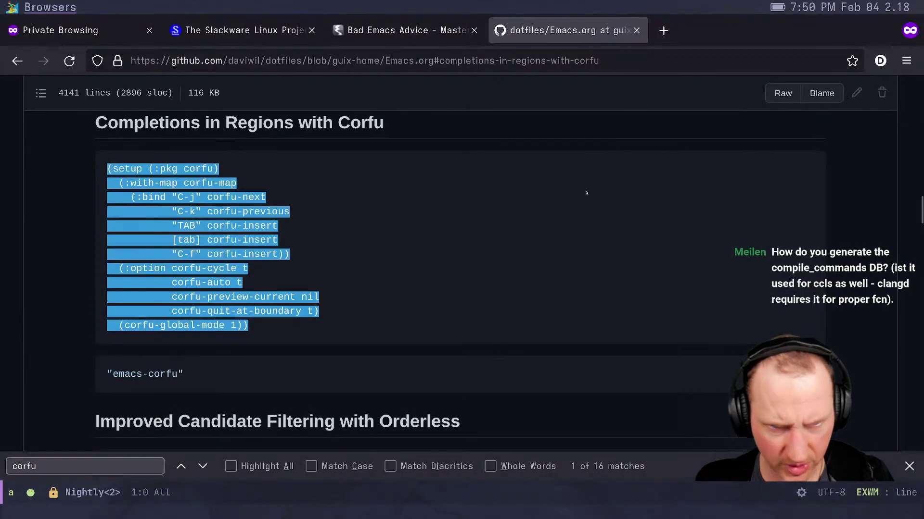
{"action": "scroll", "coordinate": [583, 199], "scroll_direction": "up", "scroll_amount": 12}
{"action": "scroll", "coordinate": [583, 201], "scroll_direction": "up", "scroll_amount": 20}
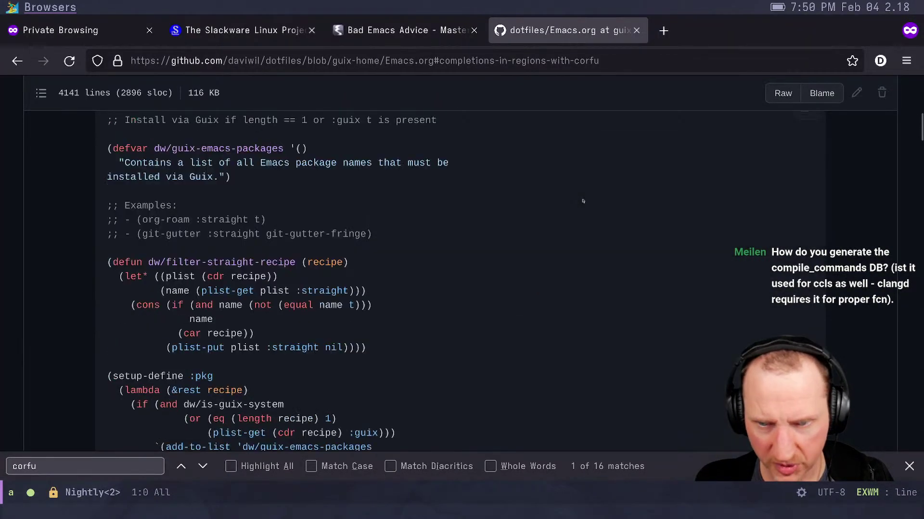
{"action": "scroll", "coordinate": [583, 201], "scroll_direction": "up", "scroll_amount": 5}
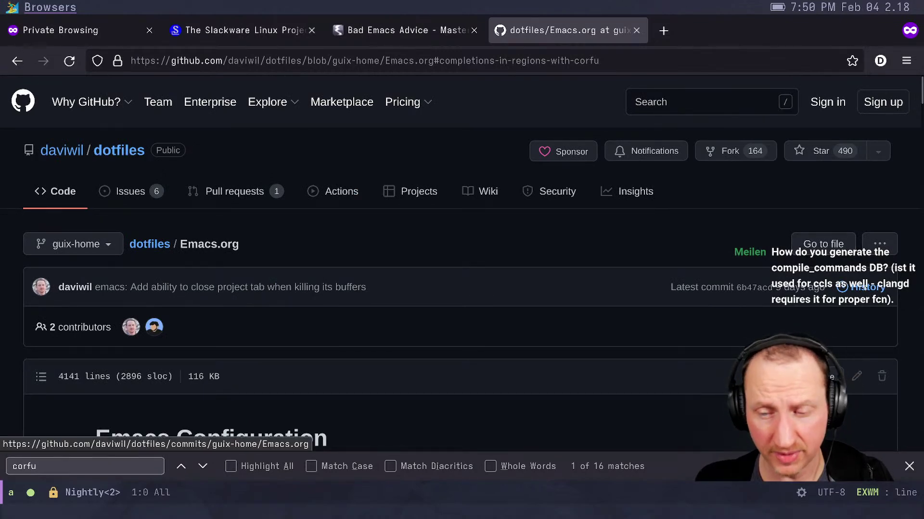
{"action": "left_click", "coordinate": [866, 288]}
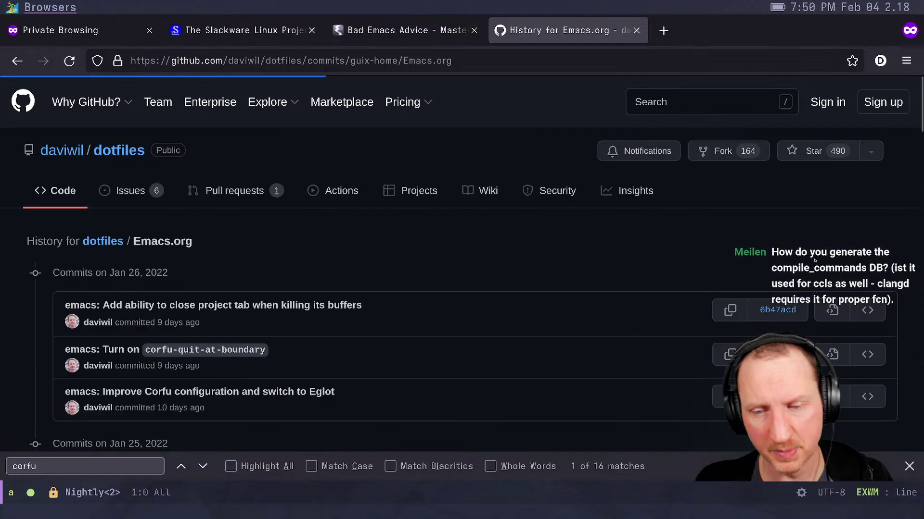
Check the "Always load adl-mode (for now)" commit and look through the rest of the Emacs.org commit history
{"action": "scroll", "coordinate": [423, 307], "scroll_direction": "down", "scroll_amount": 5}
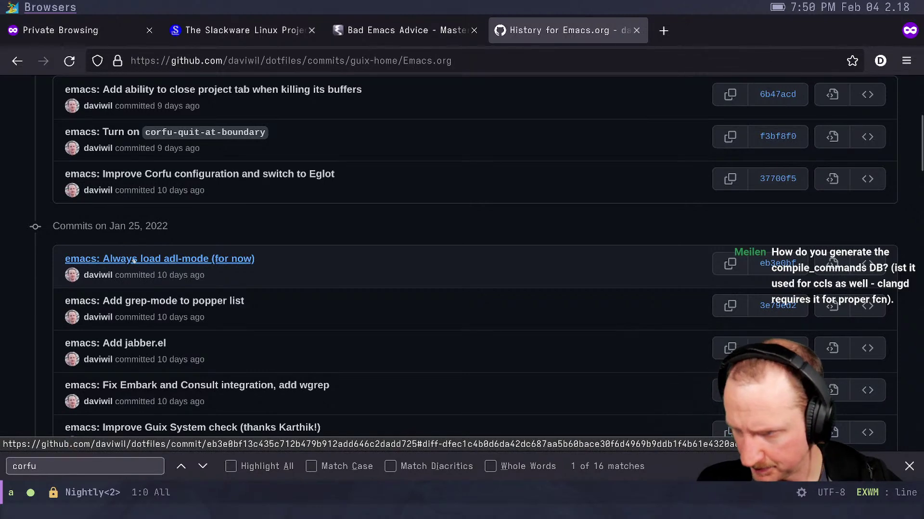
{"action": "left_click", "coordinate": [134, 261]}
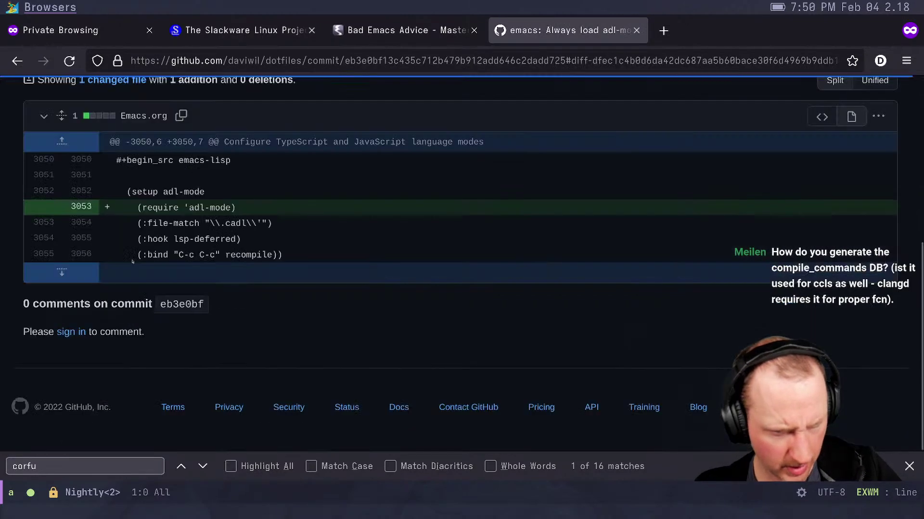
{"action": "left_click", "coordinate": [17, 61]}
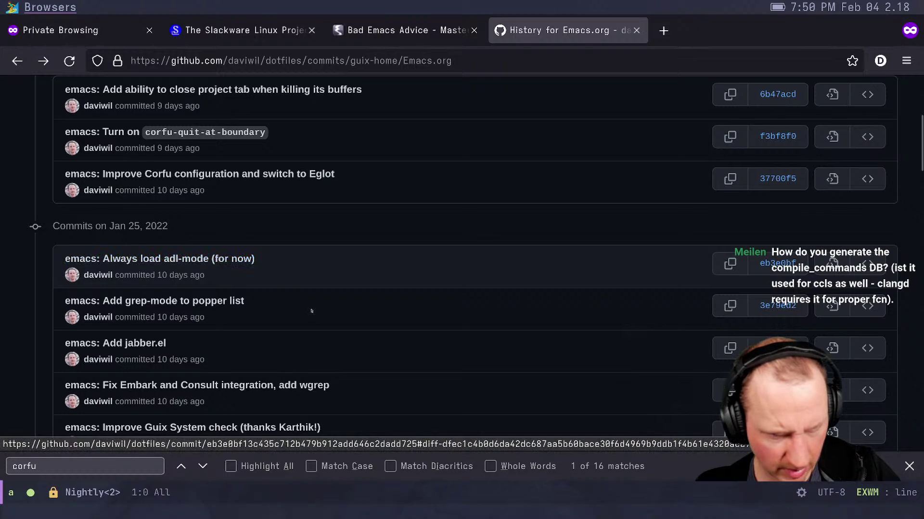
{"action": "scroll", "coordinate": [324, 270], "scroll_direction": "down", "scroll_amount": 3}
{"action": "scroll", "coordinate": [324, 297], "scroll_direction": "down", "scroll_amount": 1}
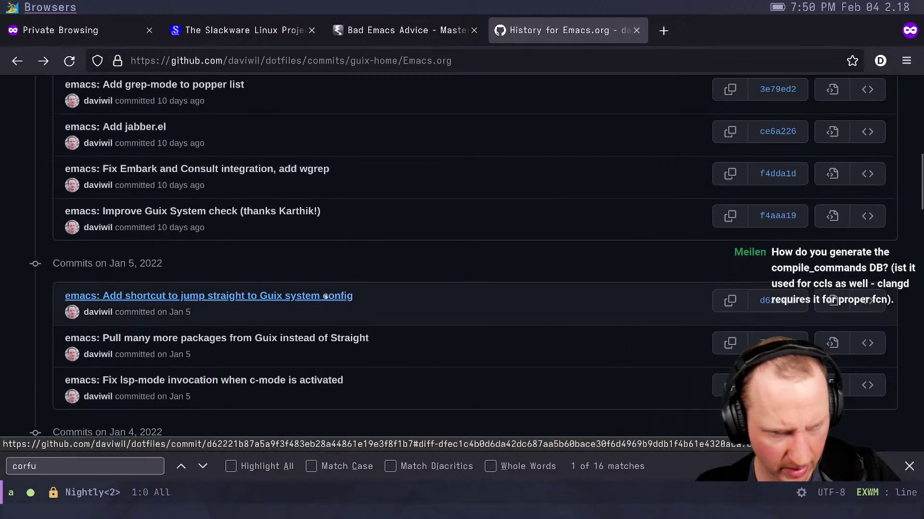
{"action": "scroll", "coordinate": [325, 297], "scroll_direction": "up", "scroll_amount": 10}
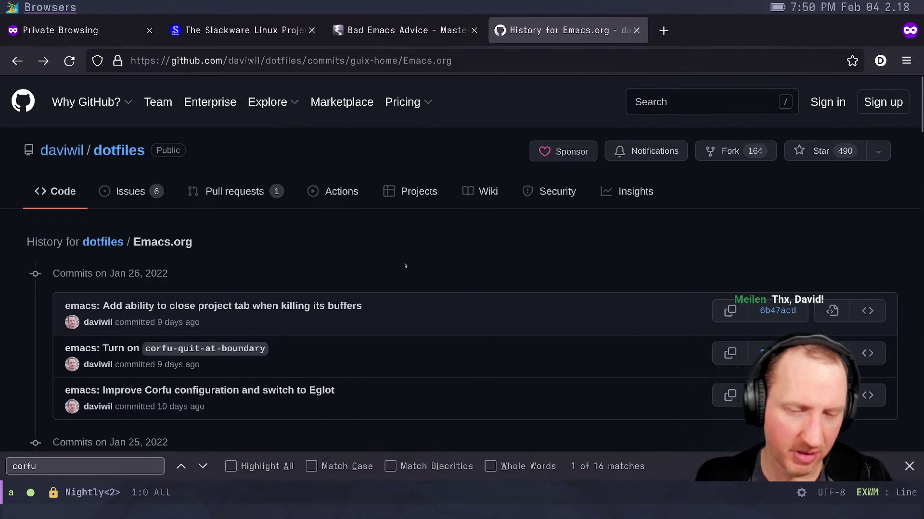
Search the web for "emacs skeletons" in a new tab and open the EmacsWiki Skeleton Mode page
{"action": "key", "text": "ctrl+t"}
{"action": "type", "text": "s"}
{"action": "key", "text": "BackSpace"}
{"action": "key", "text": "BackSpace"}
{"action": "key", "text": "BackSpace"}
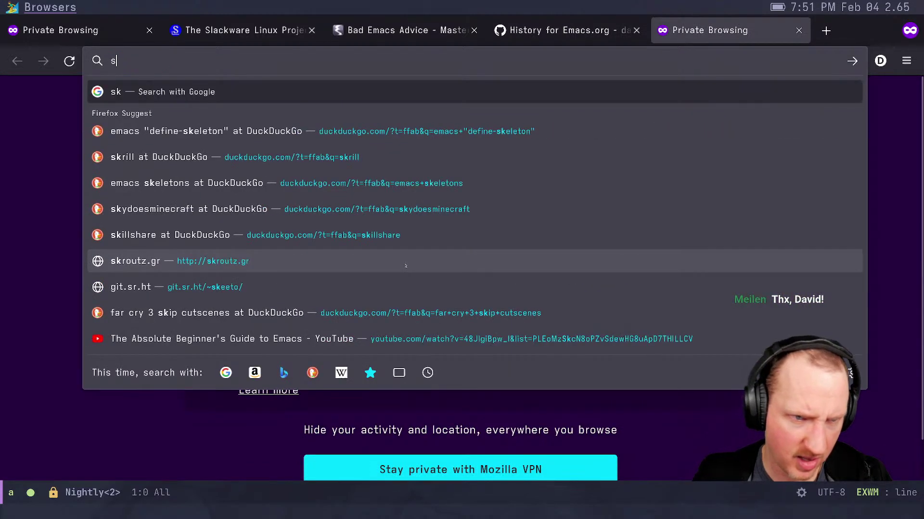
{"action": "type", "text": "emacs skeletons"}
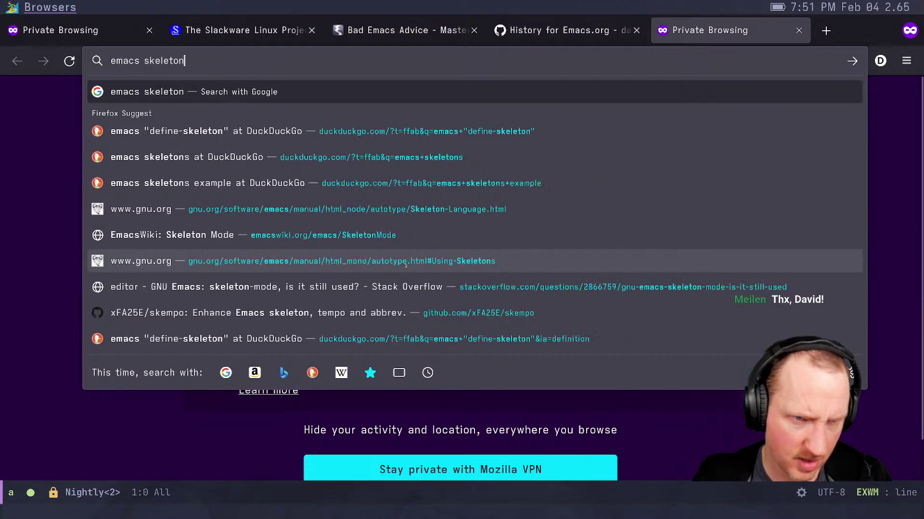
{"action": "key", "text": "Return"}
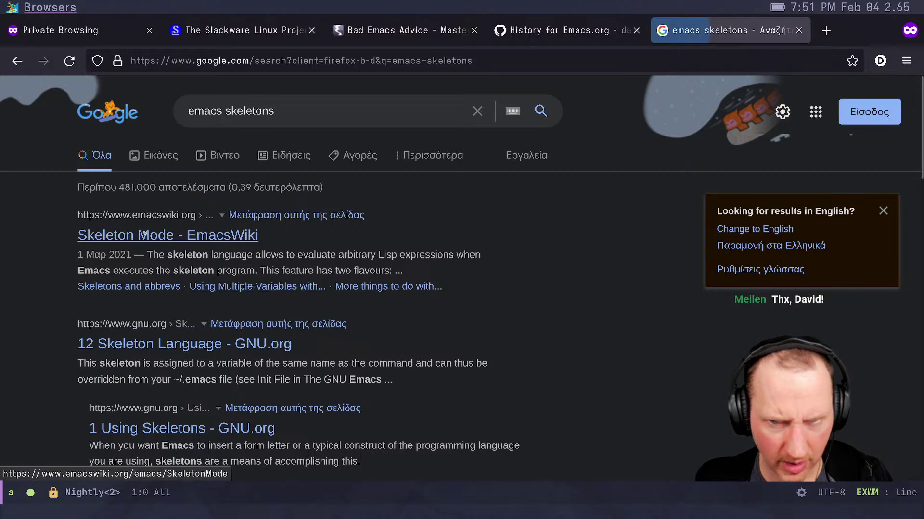
{"action": "left_click", "coordinate": [126, 233]}
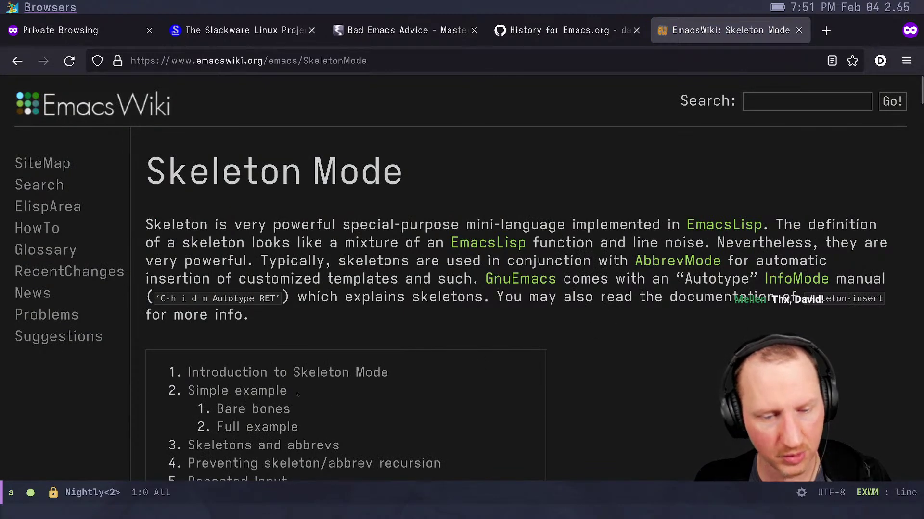
Go to the Simple example section and read through the Full example with its latex-skeleton definition
{"action": "left_click_drag", "start_coordinate": [297, 394], "coordinate": [278, 373]}
{"action": "left_click", "coordinate": [251, 392]}
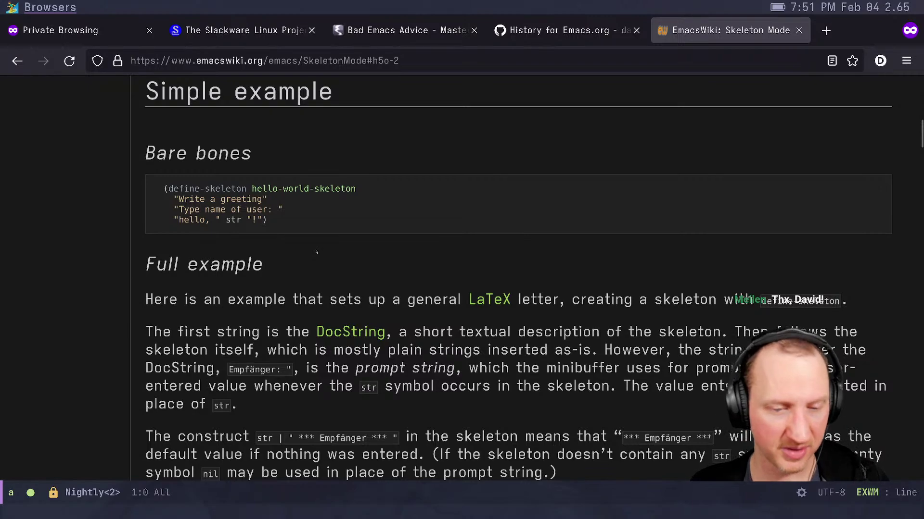
{"action": "scroll", "coordinate": [316, 252], "scroll_direction": "down", "scroll_amount": 5}
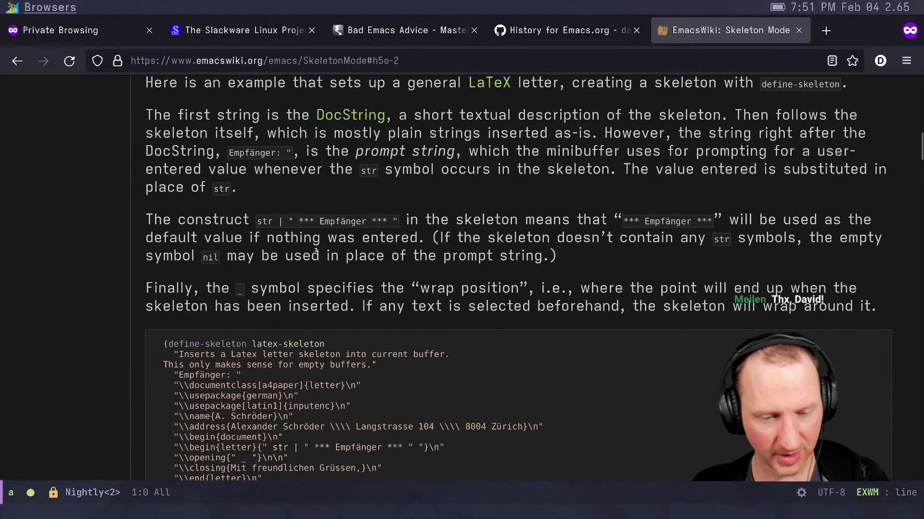
{"action": "scroll", "coordinate": [316, 251], "scroll_direction": "down", "scroll_amount": 4}
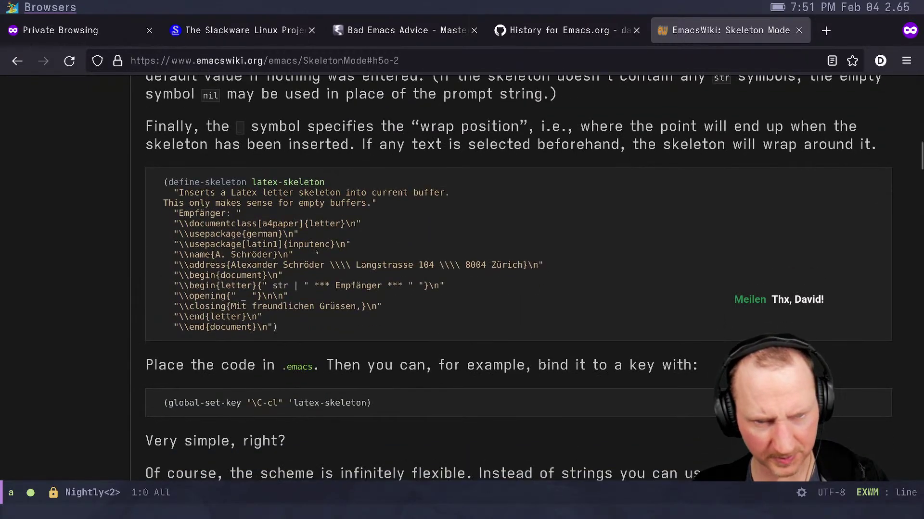
{"action": "scroll", "coordinate": [316, 252], "scroll_direction": "down", "scroll_amount": 1}
{"action": "scroll", "coordinate": [316, 252], "scroll_direction": "up", "scroll_amount": 10}
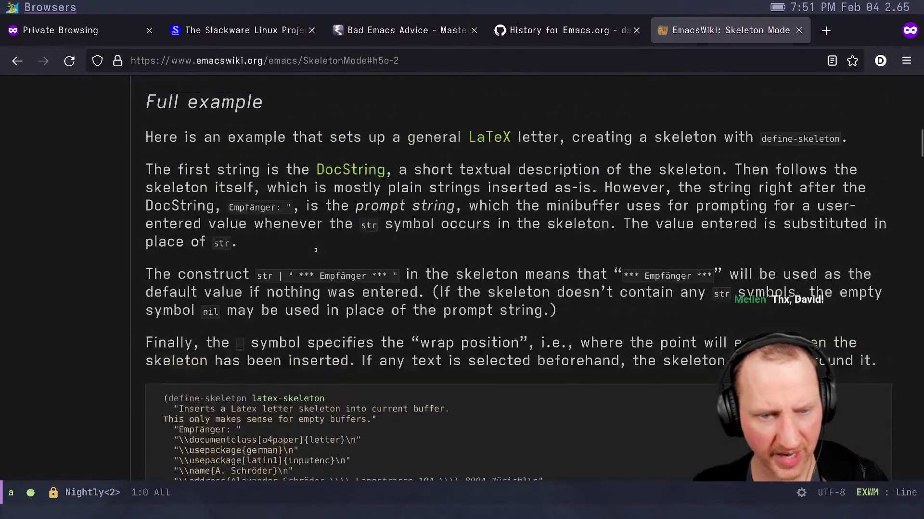
Enlarge the page to 120%, highlight str in the Bare bones hello-world-skeleton code, and continue to the Full example explanation
{"action": "scroll", "coordinate": [316, 252], "scroll_direction": "up", "scroll_amount": 3}
{"action": "key", "text": "ctrl+plus"}
{"action": "key", "text": "ctrl+plus"}
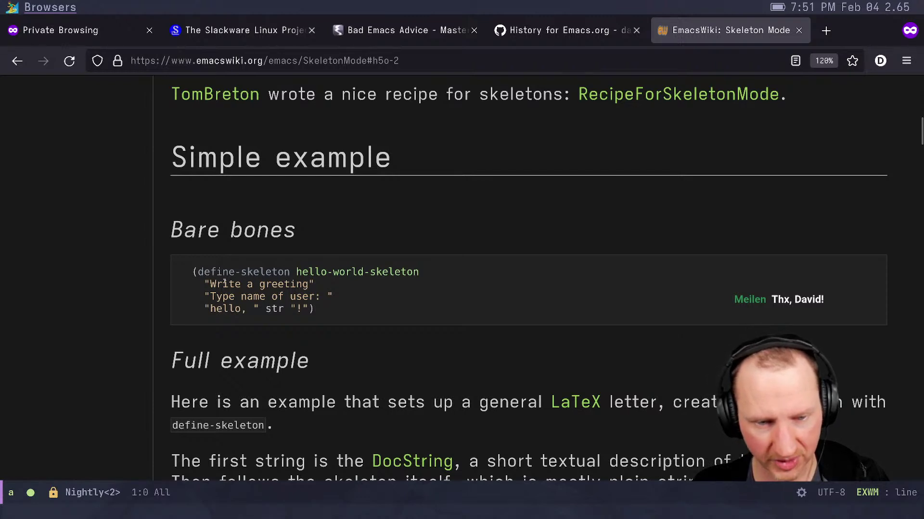
{"action": "double_click", "coordinate": [281, 310]}
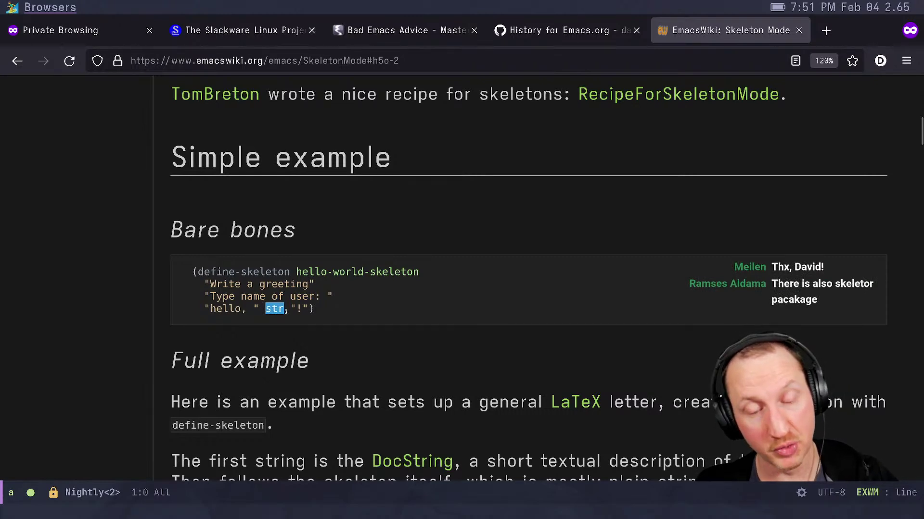
{"action": "scroll", "coordinate": [286, 310], "scroll_direction": "down", "scroll_amount": 5}
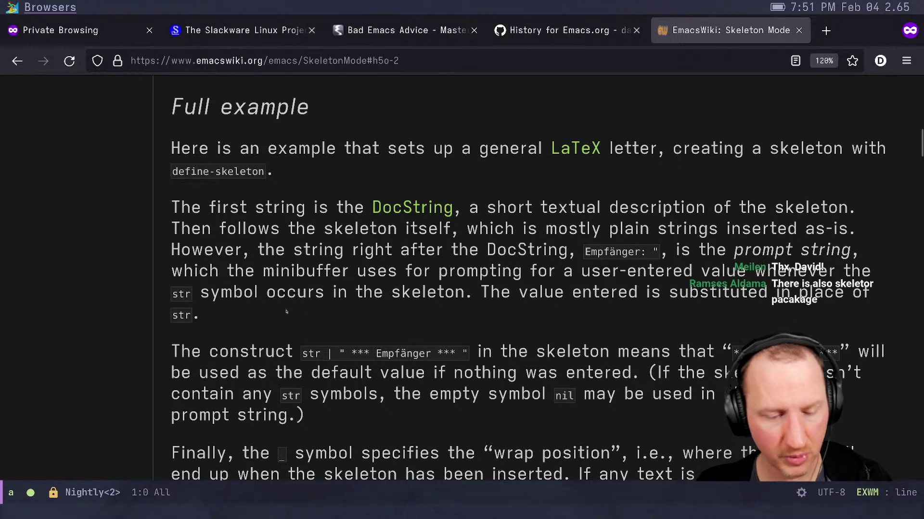
Search the web for "emacs skeletor" in a new tab and open the skeletor.el GitHub repository
{"action": "key", "text": "ctrl+t"}
{"action": "type", "text": "emacs skele"}
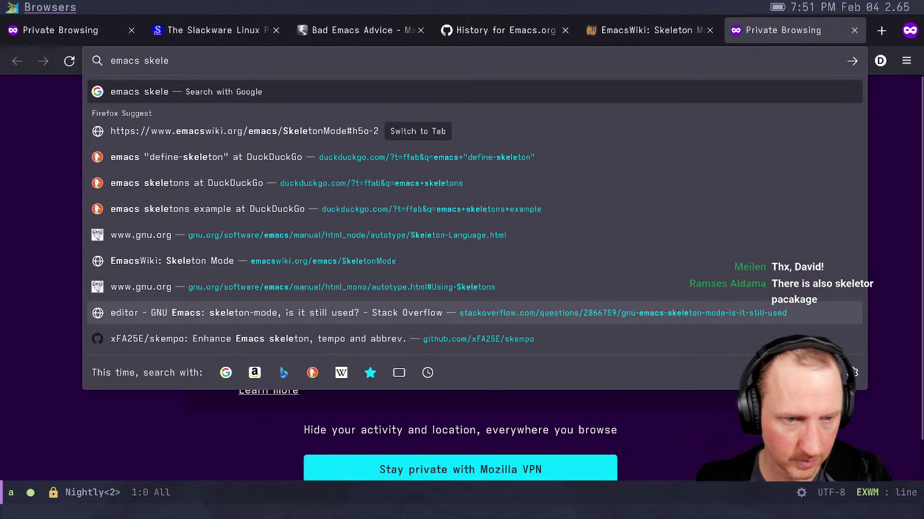
{"action": "type", "text": "tor"}
{"action": "key", "text": "Return"}
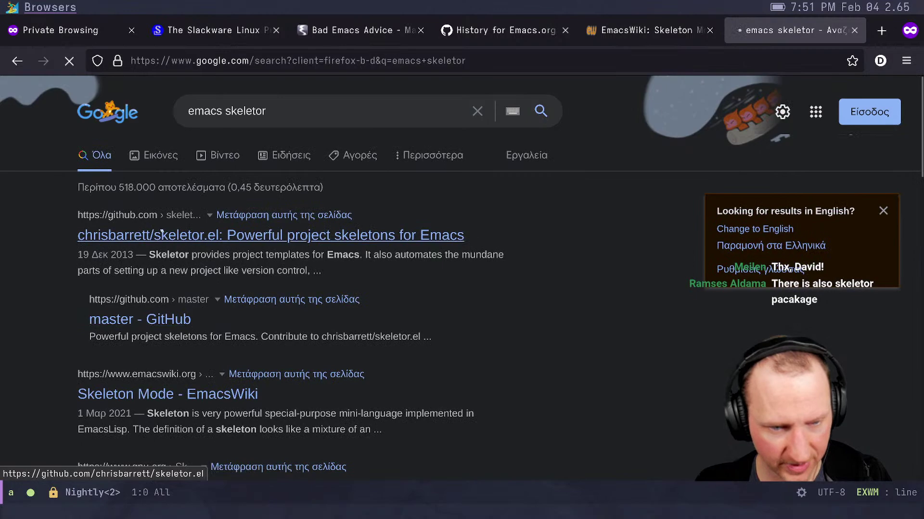
{"action": "left_click", "coordinate": [161, 233]}
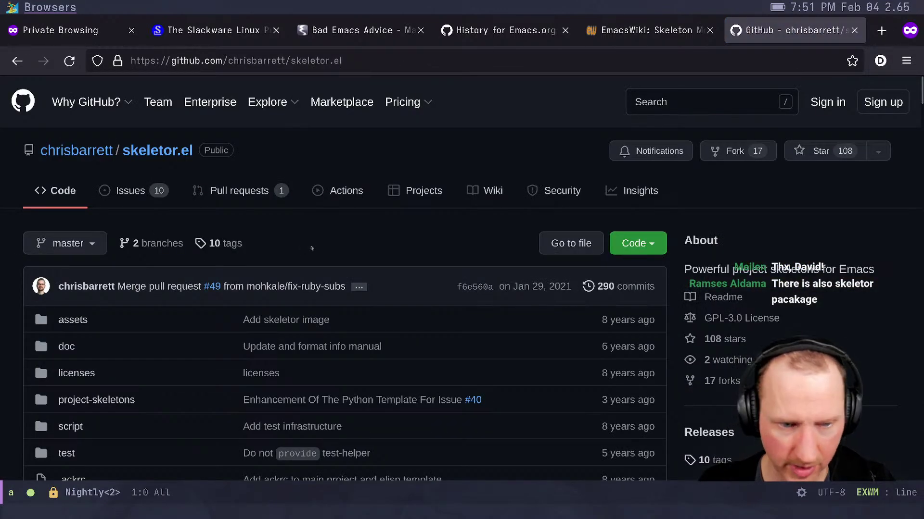
Read through the skeletor.el README from the introduction to the Project Skeletons part of the Extending section
{"action": "scroll", "coordinate": [304, 249], "scroll_direction": "down", "scroll_amount": 10}
{"action": "scroll", "coordinate": [312, 248], "scroll_direction": "down", "scroll_amount": 3}
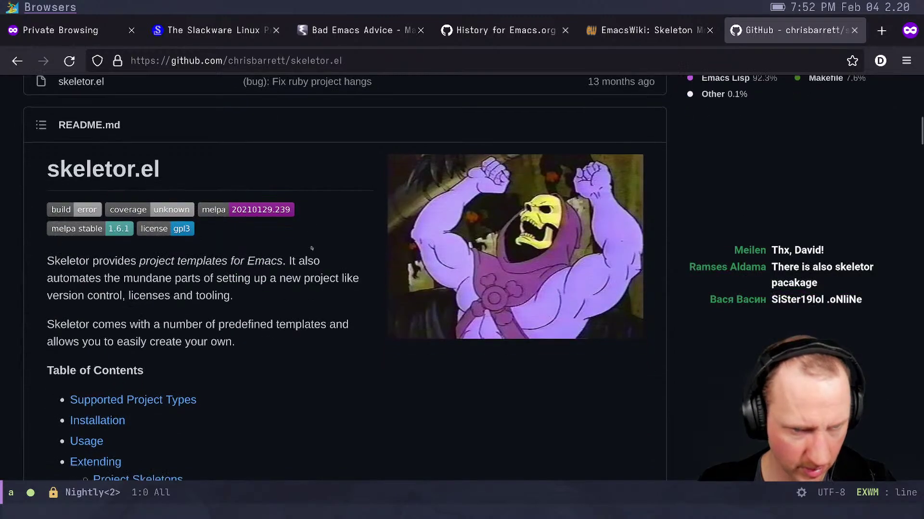
{"action": "scroll", "coordinate": [312, 248], "scroll_direction": "down", "scroll_amount": 15}
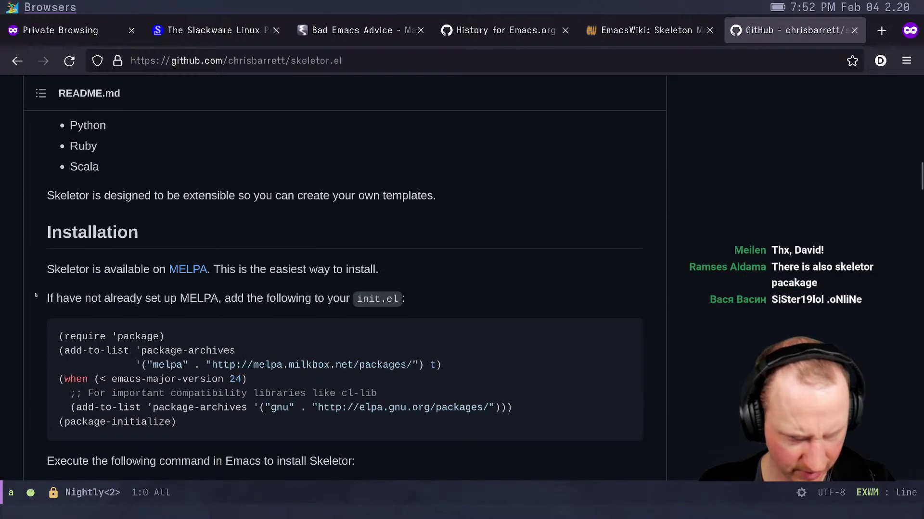
{"action": "scroll", "coordinate": [305, 248], "scroll_direction": "down", "scroll_amount": 10}
{"action": "scroll", "coordinate": [34, 295], "scroll_direction": "down", "scroll_amount": 2}
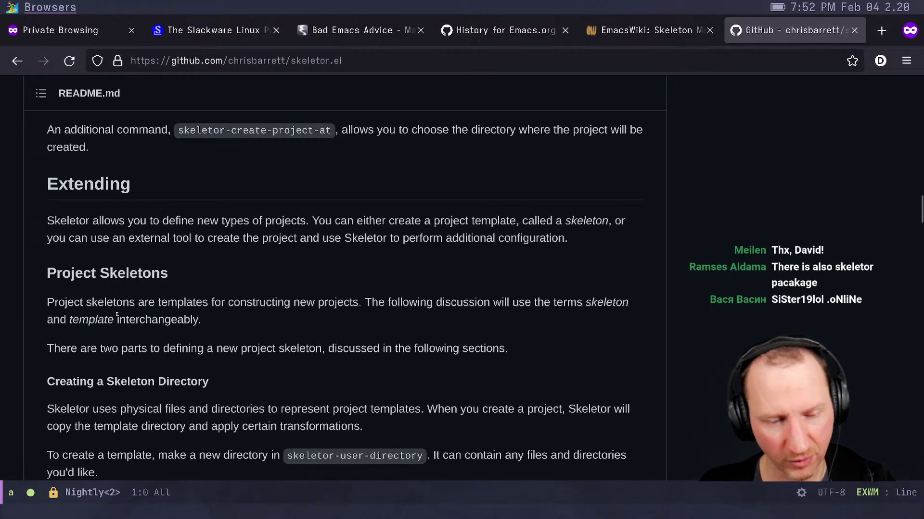
{"action": "left_click_drag", "start_coordinate": [118, 320], "coordinate": [92, 304]}
{"action": "left_click", "coordinate": [91, 303]}
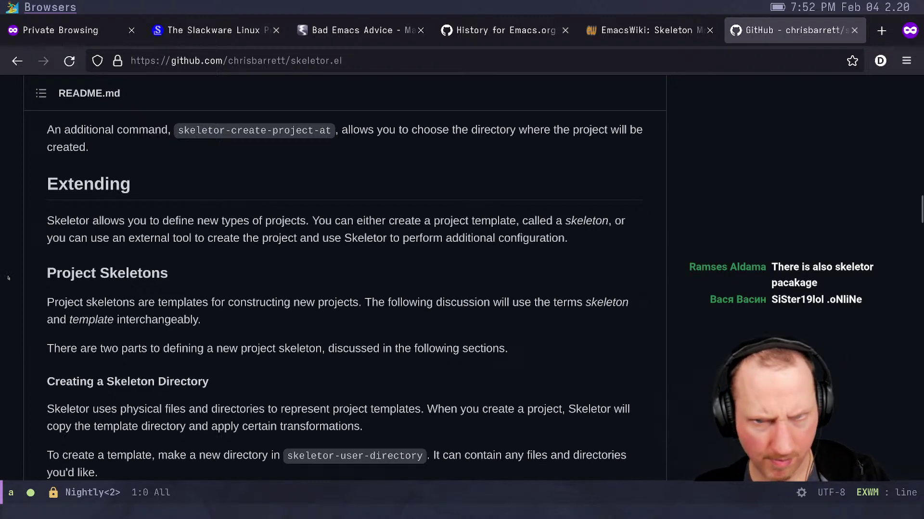
Close the skeletor.el tab and read on in Skeleton Mode through the latex-skeleton code to the fortran abbrev example
{"action": "key", "text": "ctrl+w"}
{"action": "scroll", "coordinate": [192, 287], "scroll_direction": "down", "scroll_amount": 10}
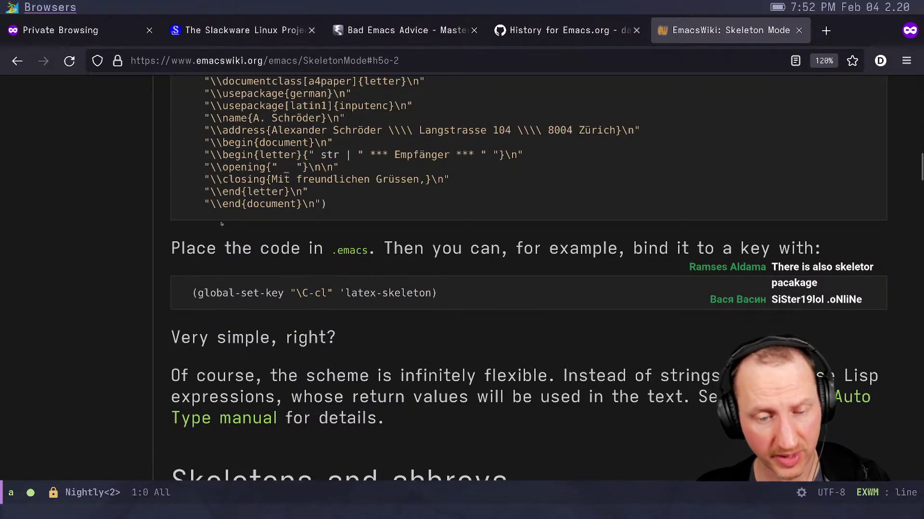
{"action": "scroll", "coordinate": [222, 224], "scroll_direction": "down", "scroll_amount": 10}
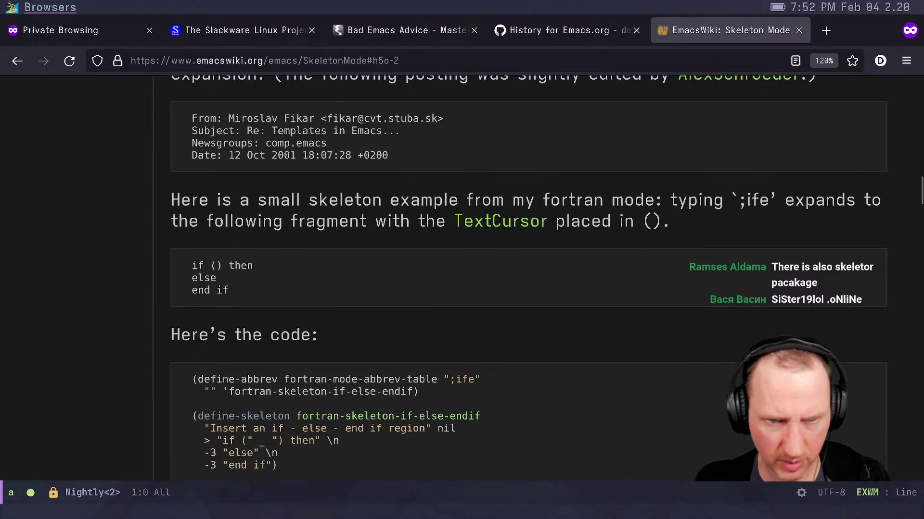
Find "abbrev" on the Skeleton Mode page and open the linked AbbrevMode page
{"action": "key", "text": "ctrl+f"}
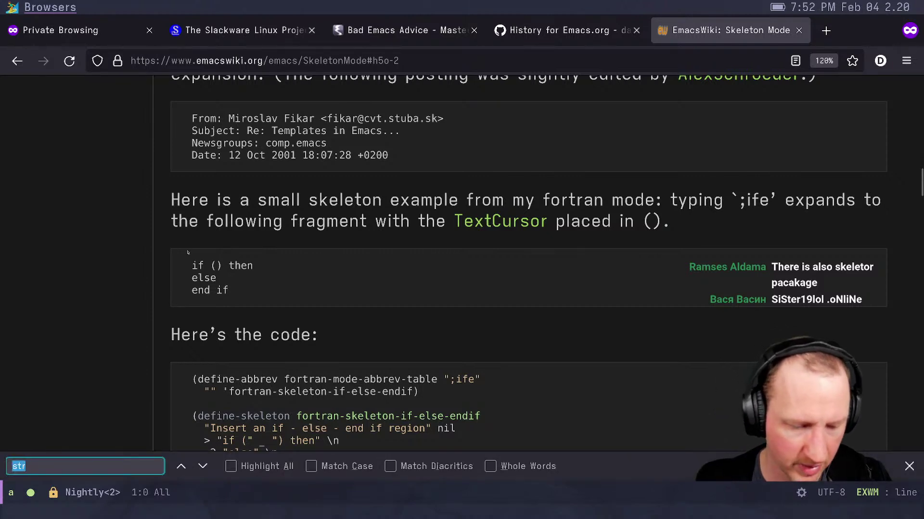
{"action": "type", "text": "abbrev"}
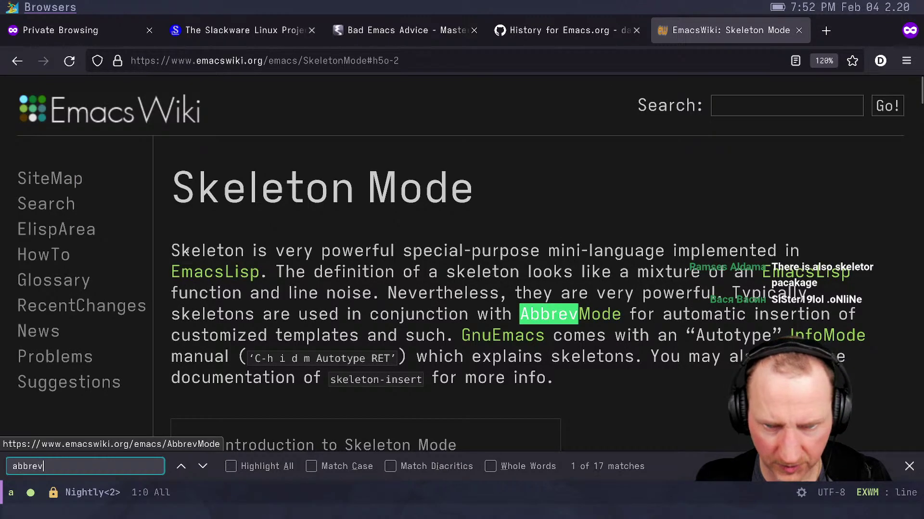
{"action": "left_click", "coordinate": [578, 319]}
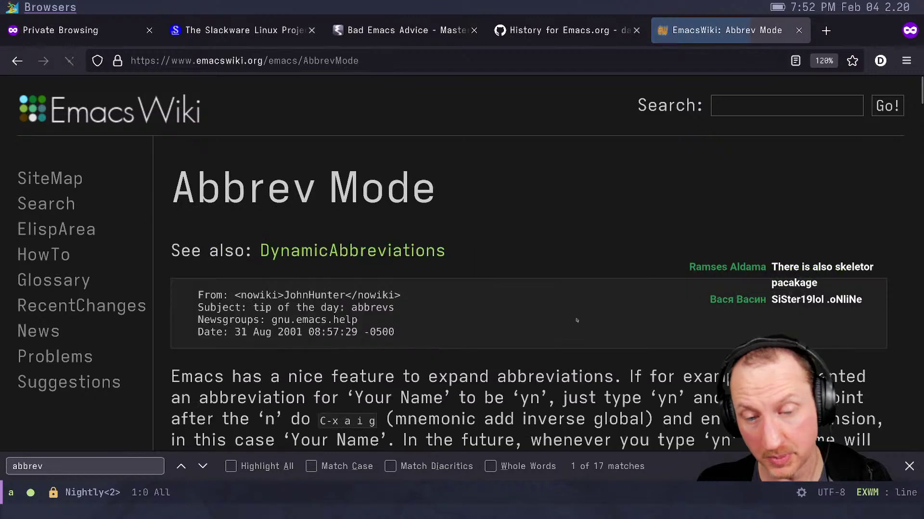
Read the Abbrev Mode introduction and go to the Defining Abbrevs section
{"action": "scroll", "coordinate": [544, 290], "scroll_direction": "down", "scroll_amount": 7}
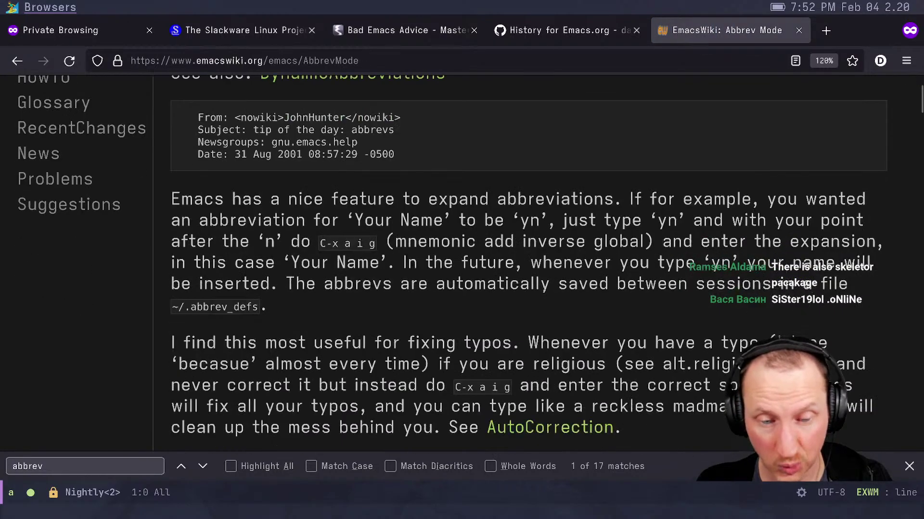
{"action": "scroll", "coordinate": [544, 290], "scroll_direction": "down", "scroll_amount": 3}
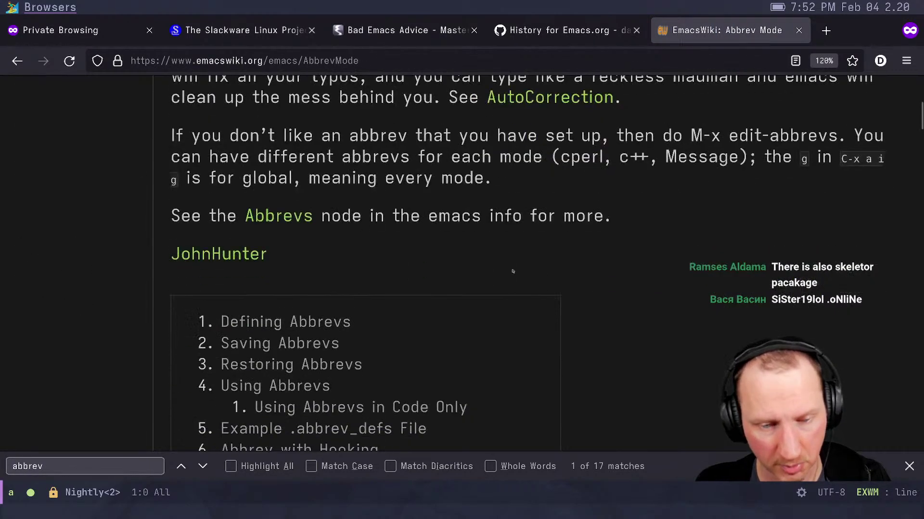
{"action": "scroll", "coordinate": [513, 272], "scroll_direction": "down", "scroll_amount": 3}
{"action": "left_click", "coordinate": [313, 200]}
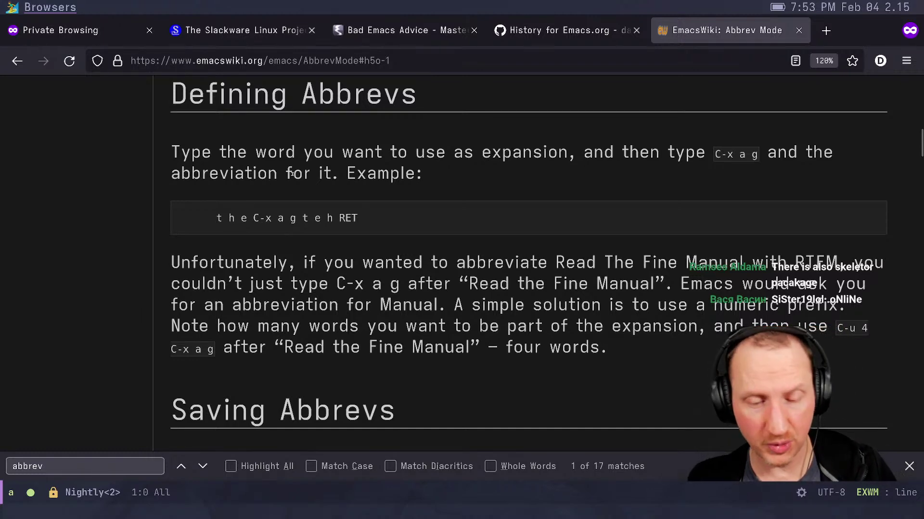
Read through the sections on saving, restoring and using abbrevs, down to Abbrev with Hooking
{"action": "scroll", "coordinate": [291, 168], "scroll_direction": "down", "scroll_amount": 5}
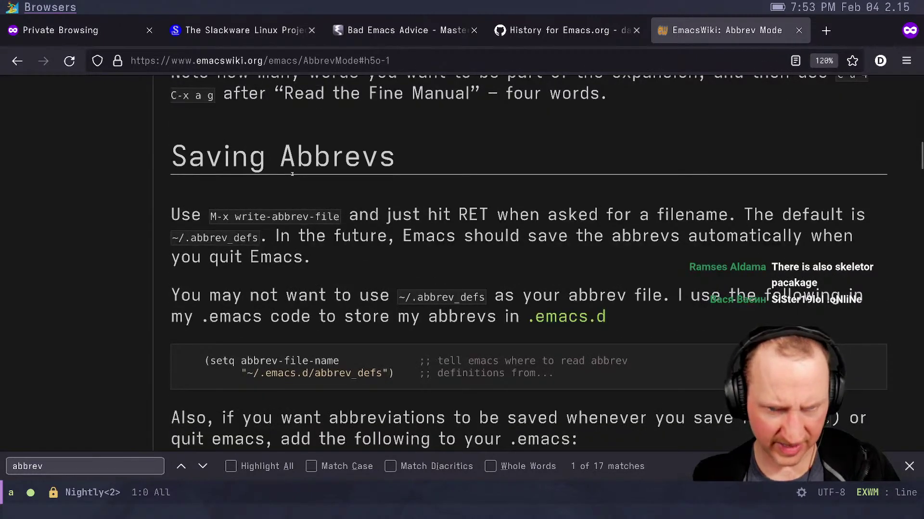
{"action": "scroll", "coordinate": [291, 174], "scroll_direction": "down", "scroll_amount": 7}
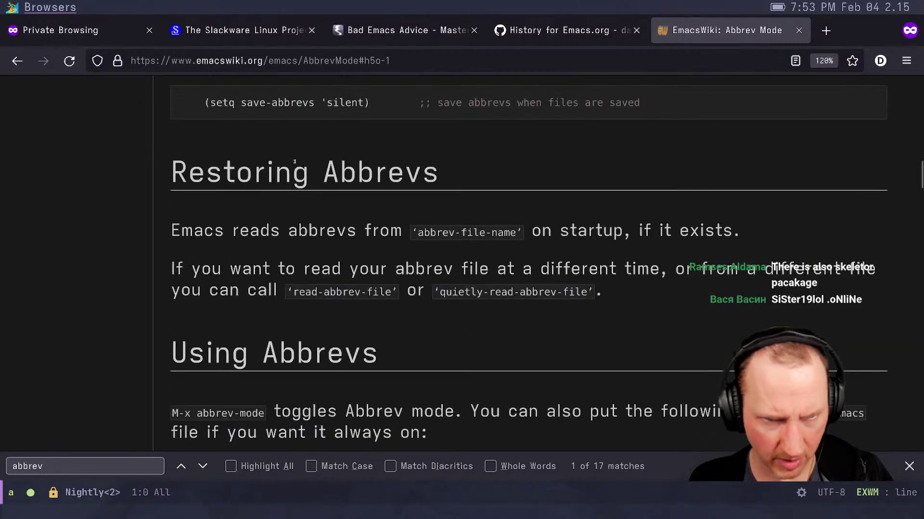
{"action": "scroll", "coordinate": [295, 162], "scroll_direction": "down", "scroll_amount": 13}
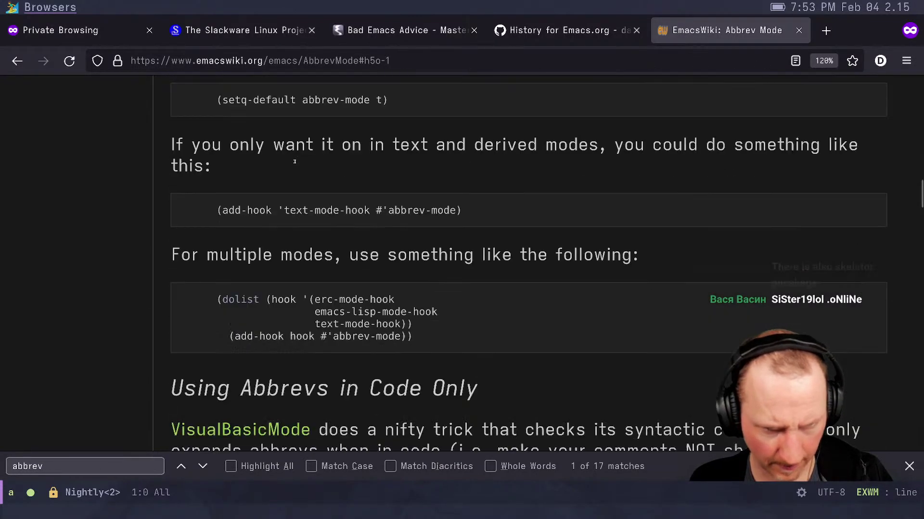
{"action": "scroll", "coordinate": [295, 164], "scroll_direction": "down", "scroll_amount": 10}
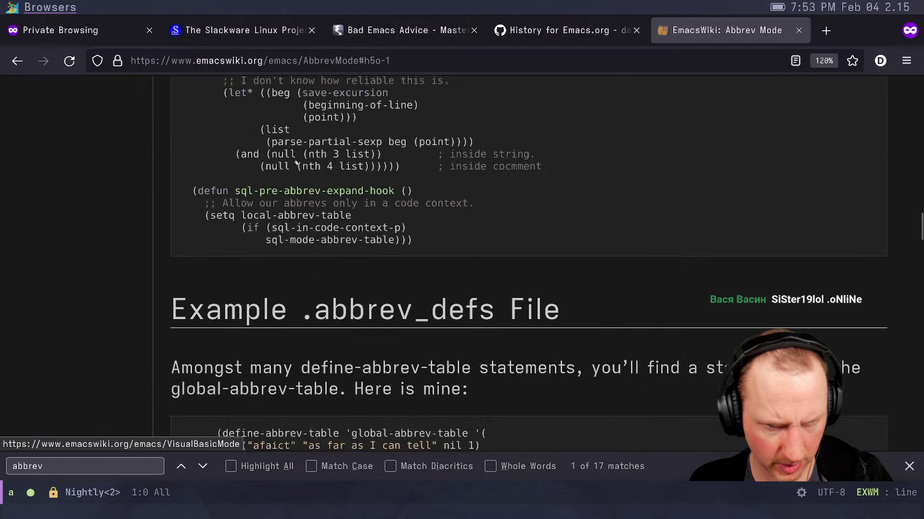
{"action": "scroll", "coordinate": [295, 164], "scroll_direction": "down", "scroll_amount": 5}
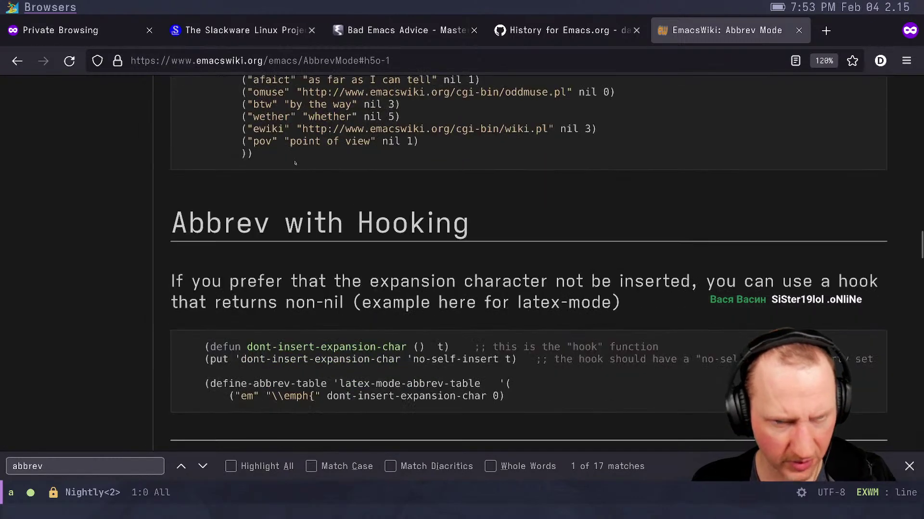
Copy the whole define-abbrev-table code block from the Example .abbrev_defs File section
{"action": "scroll", "coordinate": [289, 142], "scroll_direction": "up", "scroll_amount": 3}
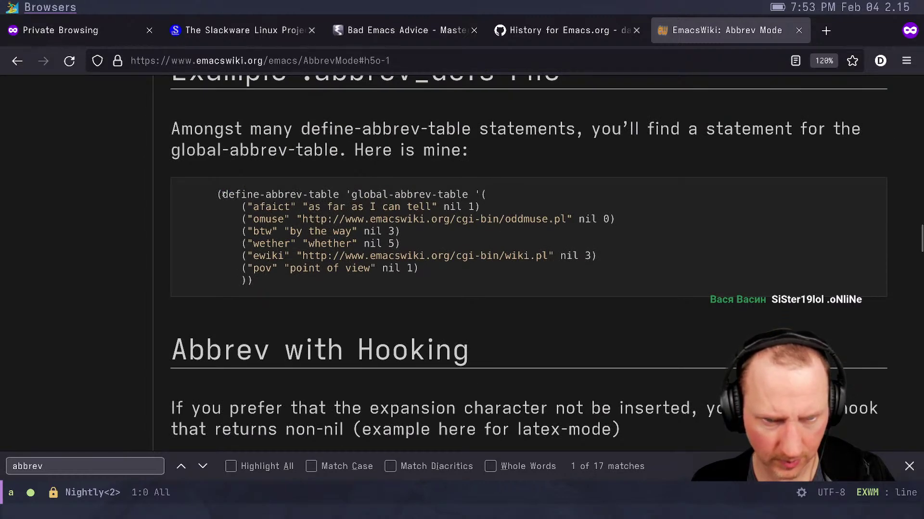
{"action": "left_click_drag", "start_coordinate": [216, 194], "coordinate": [254, 280]}
{"action": "right_click", "coordinate": [279, 256]}
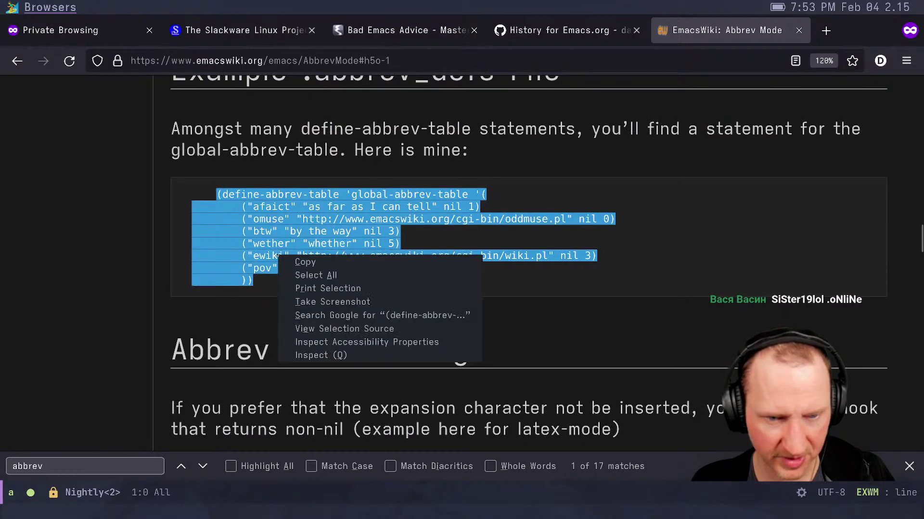
{"action": "left_click", "coordinate": [288, 262]}
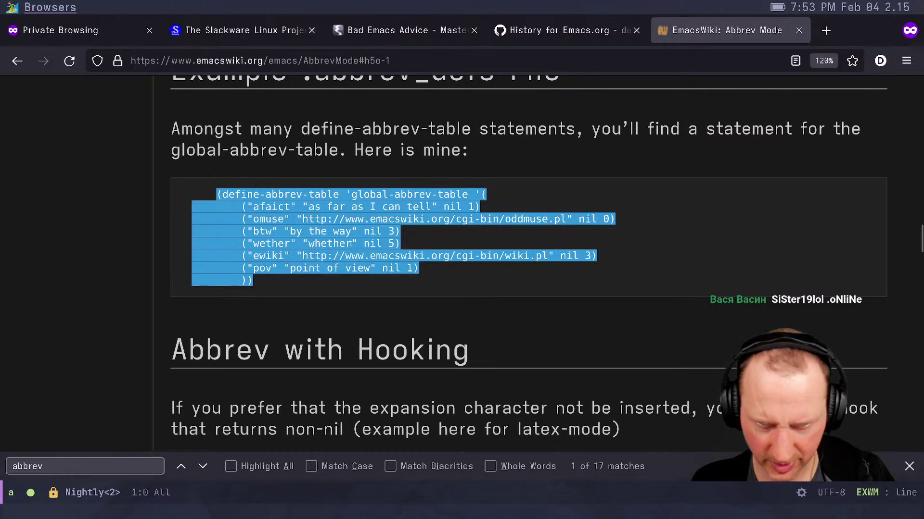
Leave the browser buffer and switch to the *scratch* buffer in Emacs
{"action": "key", "text": "ctrl+x"}
{"action": "key", "text": "b"}
{"action": "key", "text": "Return"}
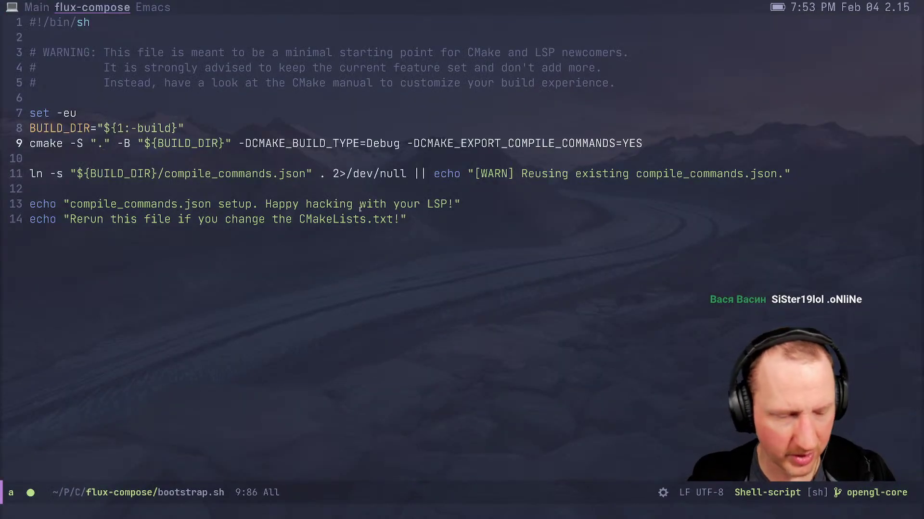
{"action": "key", "text": "ctrl+x"}
{"action": "type", "text": "bsc"}
{"action": "key", "text": "Down"}
{"action": "key", "text": "Down"}
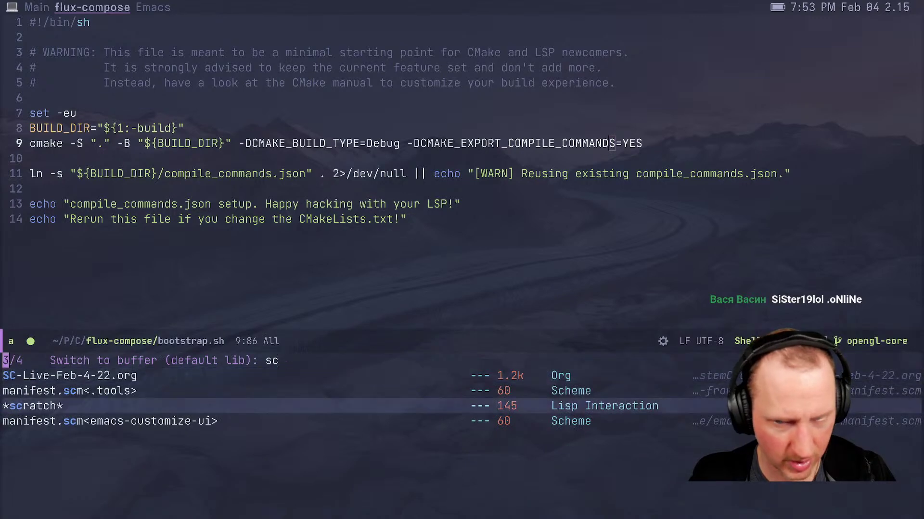
{"action": "key", "text": "Return"}
Paste the copied define-abbrev-table expression into *scratch* and evaluate it
{"action": "key", "text": "p"}
{"action": "key", "text": "a"}
{"action": "key", "text": "ctrl+x"}
{"action": "key", "text": "ctrl+e"}
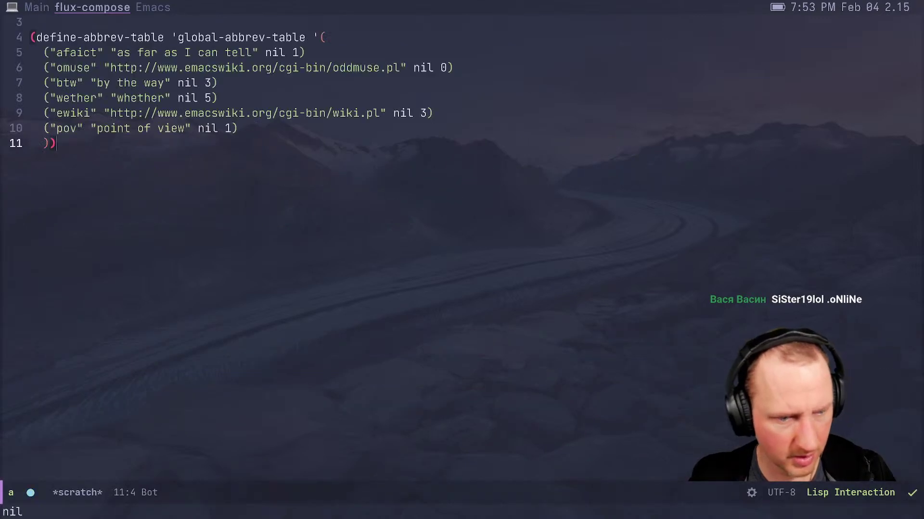
Open new lines below the abbrev table and enable abbrev-mode in the *scratch* buffer
{"action": "key", "text": "Escape"}
{"action": "key", "text": "o"}
{"action": "key", "text": "Return"}
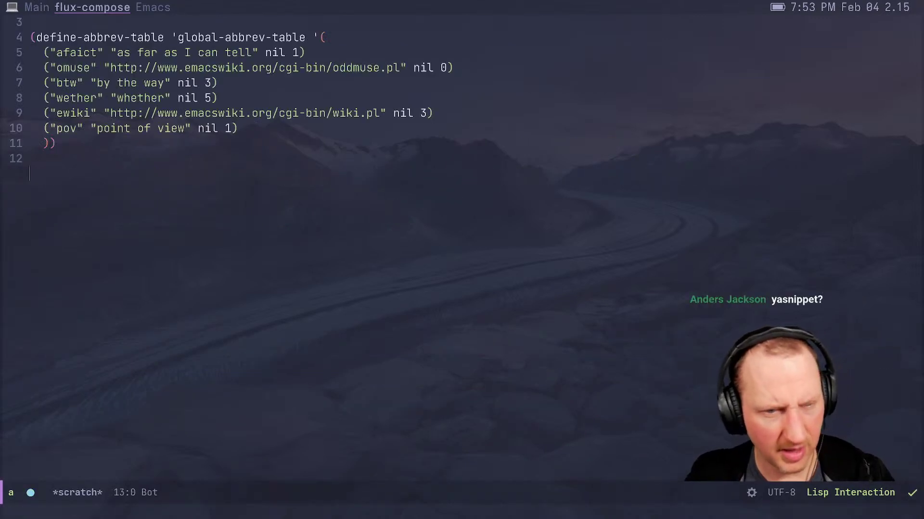
{"action": "key", "text": "alt+x"}
{"action": "type", "text": "abbrev"}
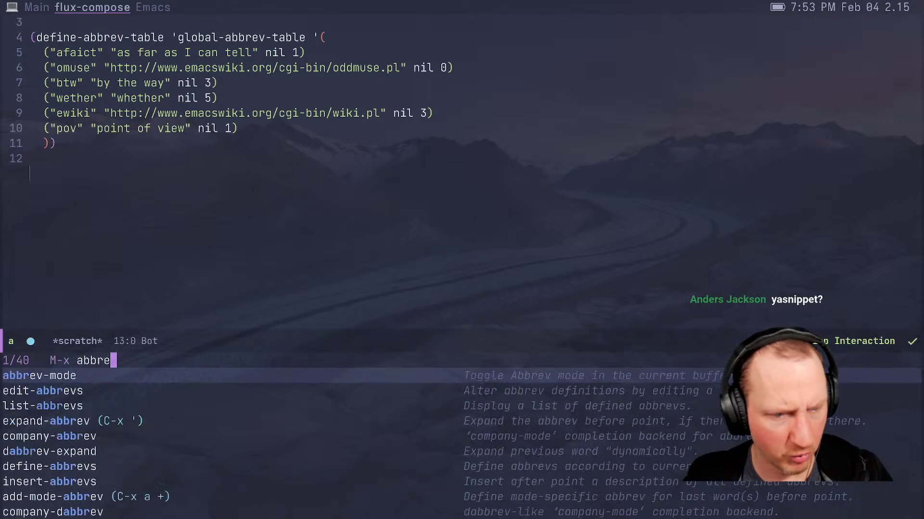
{"action": "key", "text": "Return"}
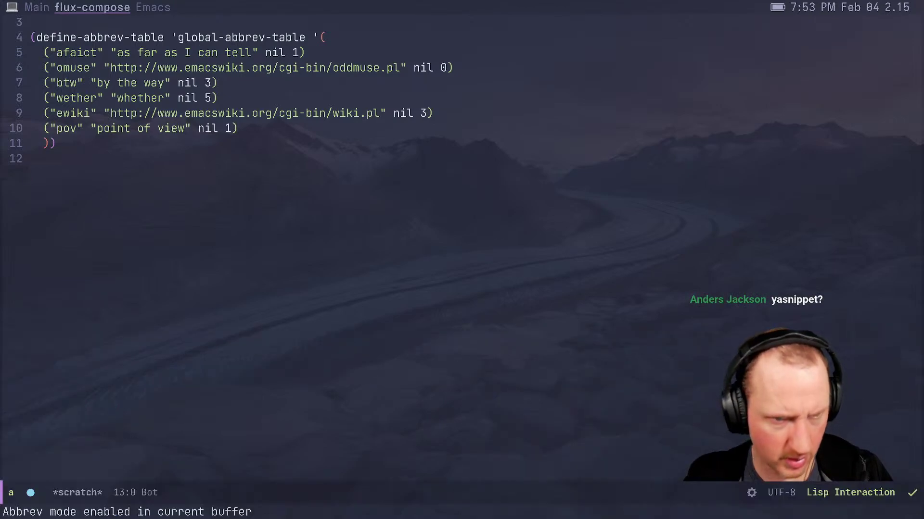
Enter the test abbreviation pov below the table and look up expand-abbrev among the abbrev commands without running it
{"action": "type", "text": "pov"}
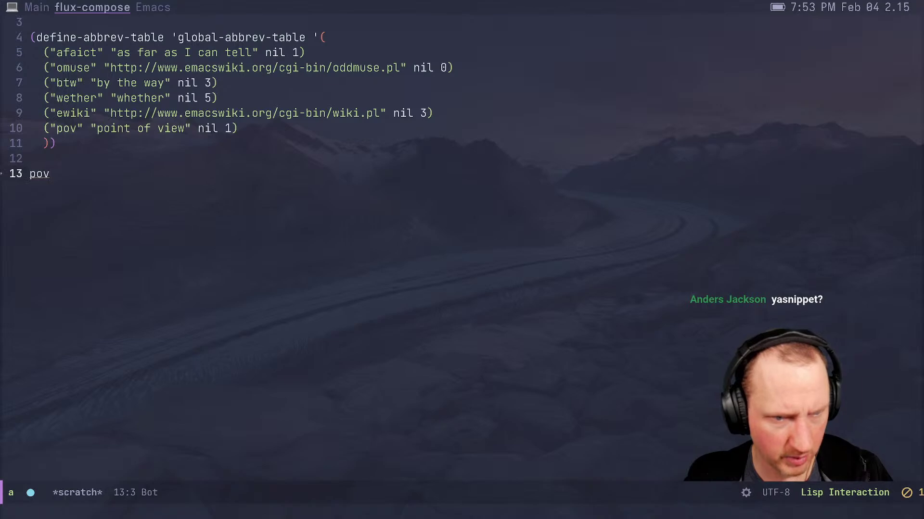
{"action": "key", "text": "alt+x"}
{"action": "type", "text": "abbrev"}
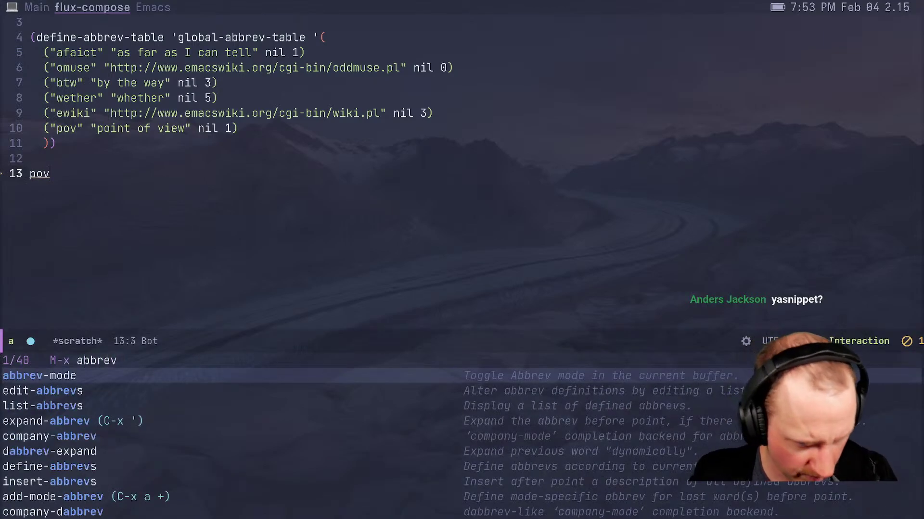
{"action": "key", "text": "Down"}
{"action": "key", "text": "Down"}
{"action": "key", "text": "Down"}
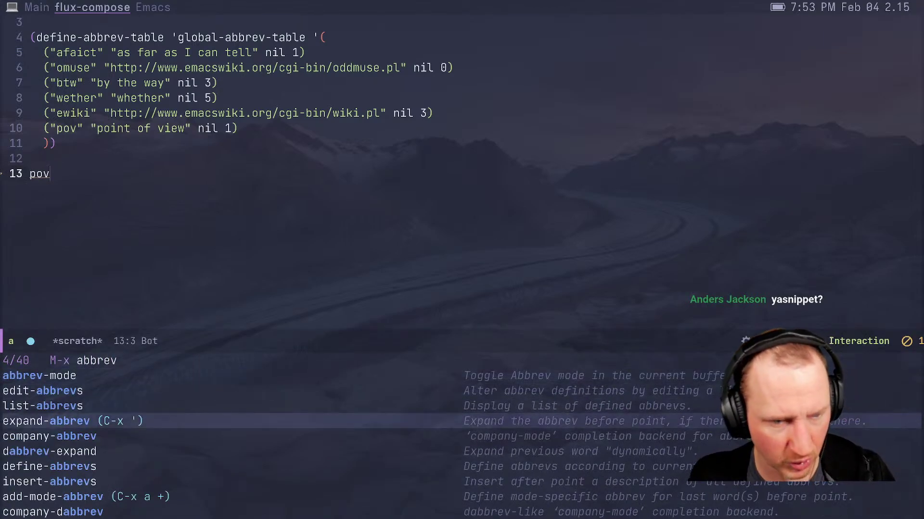
{"action": "key", "text": "ctrl+g"}
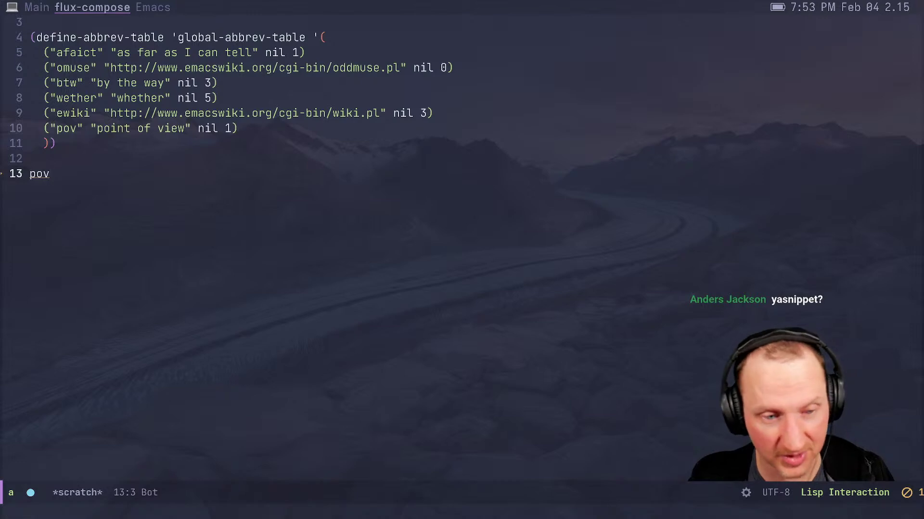
Delete the pov test line and the blank line below the abbrev table
{"action": "key", "text": "Escape"}
{"action": "key", "text": "d"}
{"action": "key", "text": "d"}
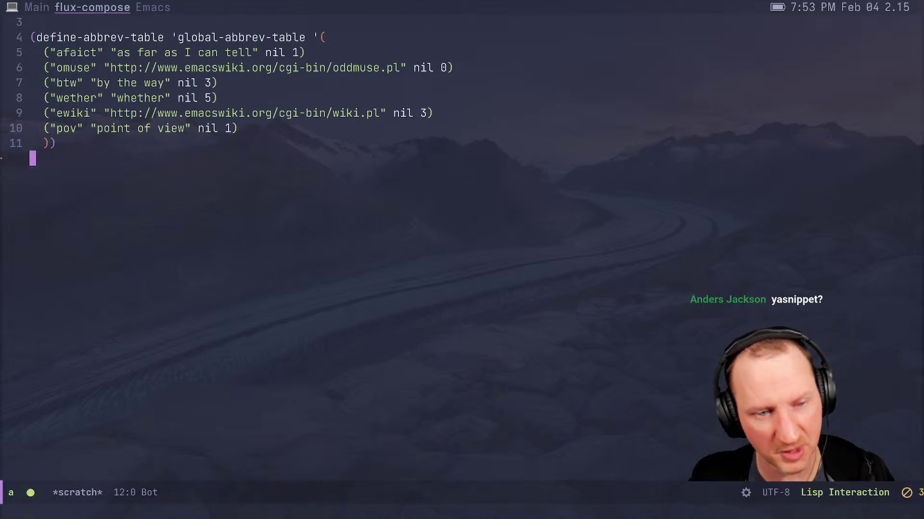
{"action": "key", "text": "d"}
{"action": "key", "text": "d"}
Examine the abbreviation entries in the define-abbrev-table expression, from afaict through omuse to btw
{"action": "key", "text": "k"}
{"action": "key", "text": "k"}
{"action": "key", "text": "k"}
{"action": "key", "text": "k"}
{"action": "key", "text": "k"}
{"action": "key", "text": "k"}
{"action": "key", "text": "V"}
{"action": "key", "text": "j"}
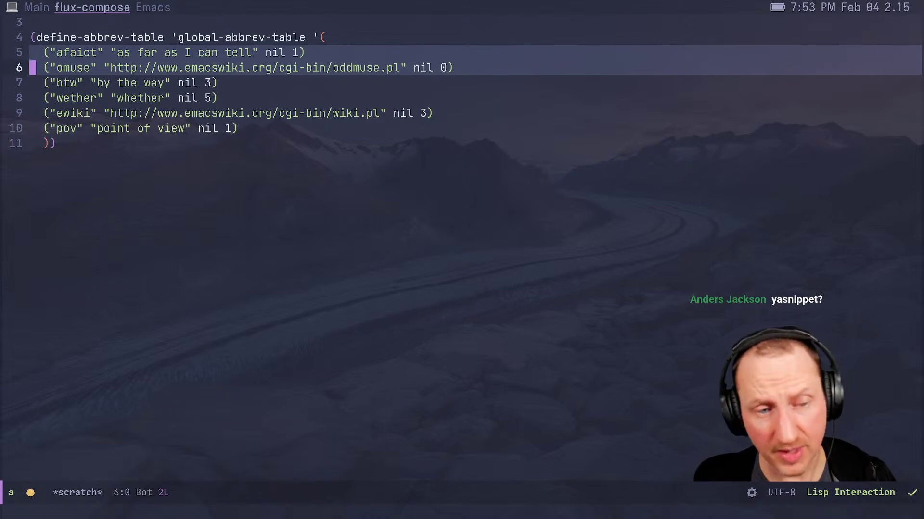
{"action": "key", "text": "Escape"}
{"action": "key", "text": "k"}
{"action": "key", "text": "w"}
{"action": "key", "text": "w"}
{"action": "key", "text": "l"}
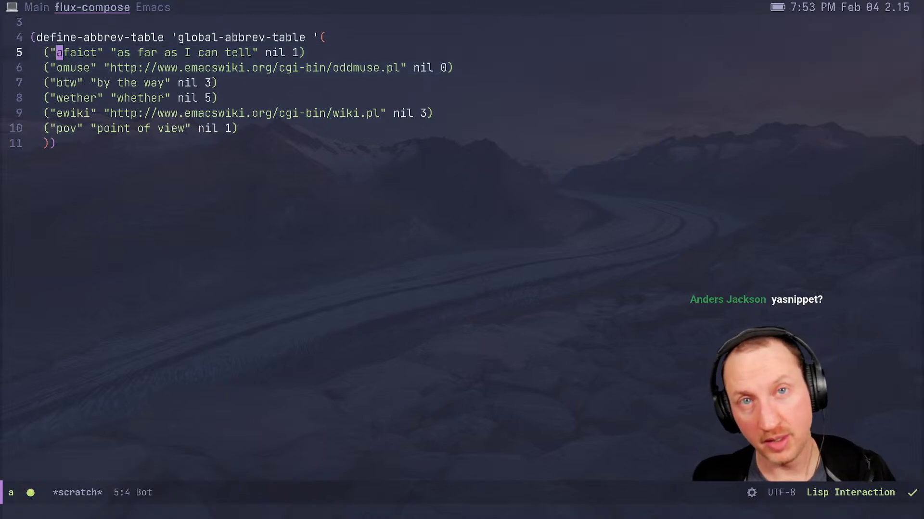
{"action": "key", "text": "j"}
{"action": "key", "text": "j"}
{"action": "key", "text": "j"}
{"action": "key", "text": "l"}
{"action": "key", "text": "l"}
{"action": "key", "text": "l"}
{"action": "key", "text": "k"}
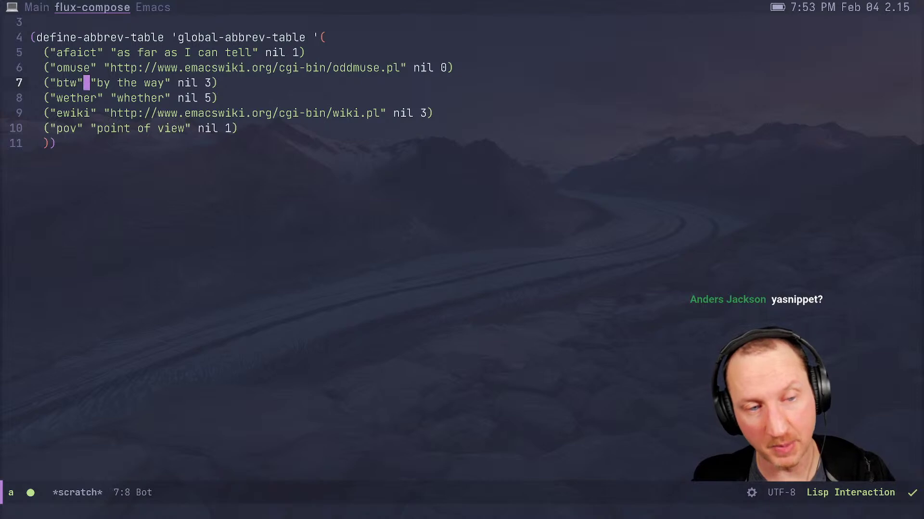
{"action": "key", "text": "h"}
{"action": "key", "text": "k"}
{"action": "key", "text": "k"}
{"action": "key", "text": "j"}
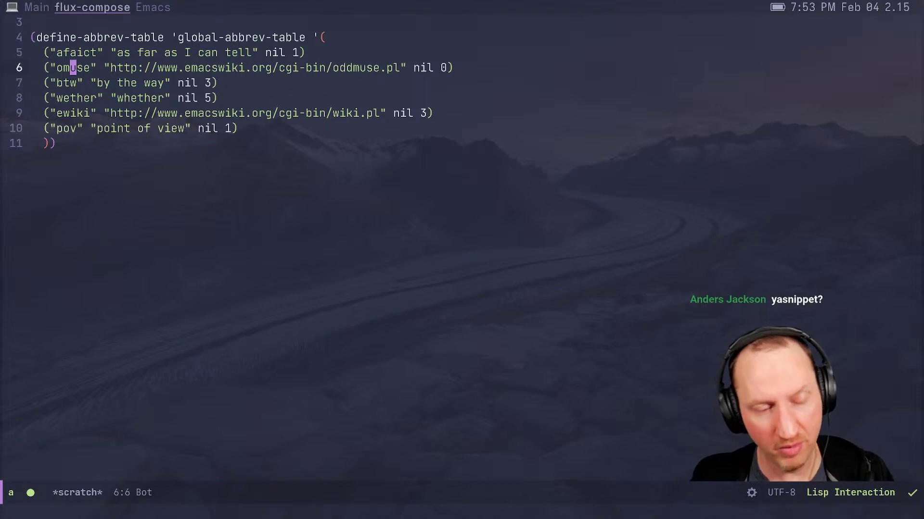
Enter the test abbreviation afaict on a new line below the abbrev table and expand it
{"action": "key", "text": "j"}
{"action": "key", "text": "j"}
{"action": "key", "text": "j"}
{"action": "key", "text": "j"}
{"action": "key", "text": "j"}
{"action": "key", "text": "j"}
{"action": "key", "text": "j"}
{"action": "type", "text": "o"}
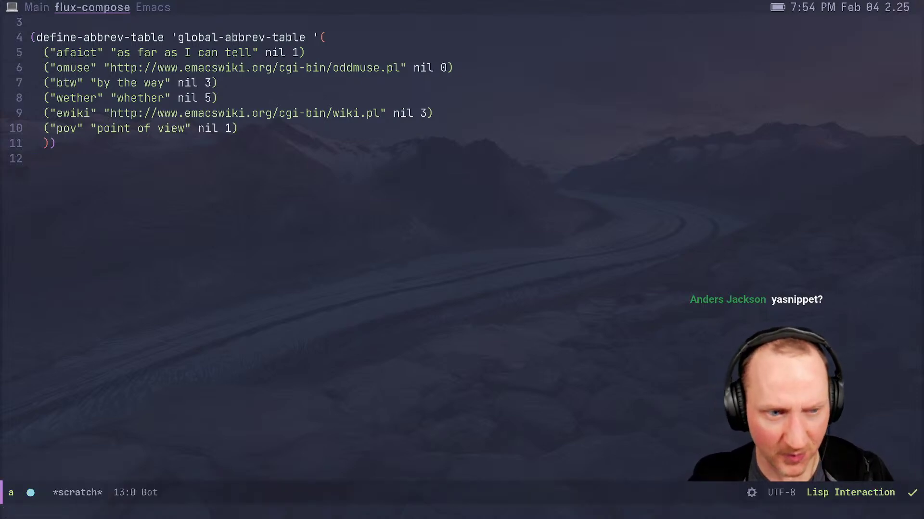
{"action": "type", "text": "afaict"}
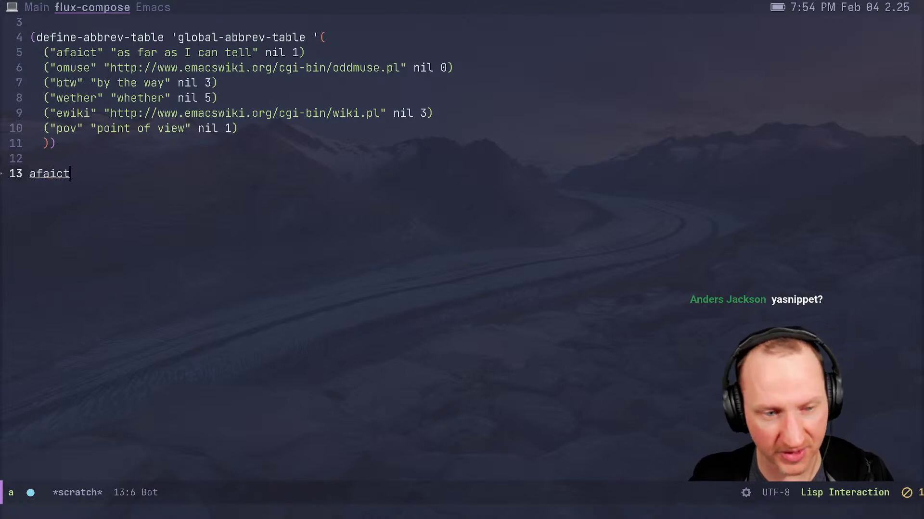
{"action": "key", "text": "ctrl+x"}
{"action": "key", "text": "apostrophe"}
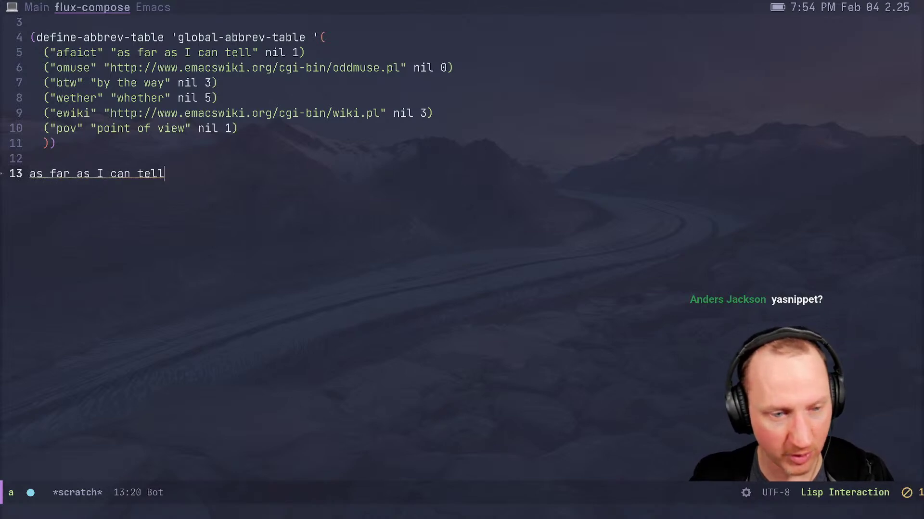
Delete the expanded test line and the blank line below the abbrev table, leaving the cursor at the end of *scratch*
{"action": "key", "text": "Escape"}
{"action": "key", "text": "d"}
{"action": "key", "text": "d"}
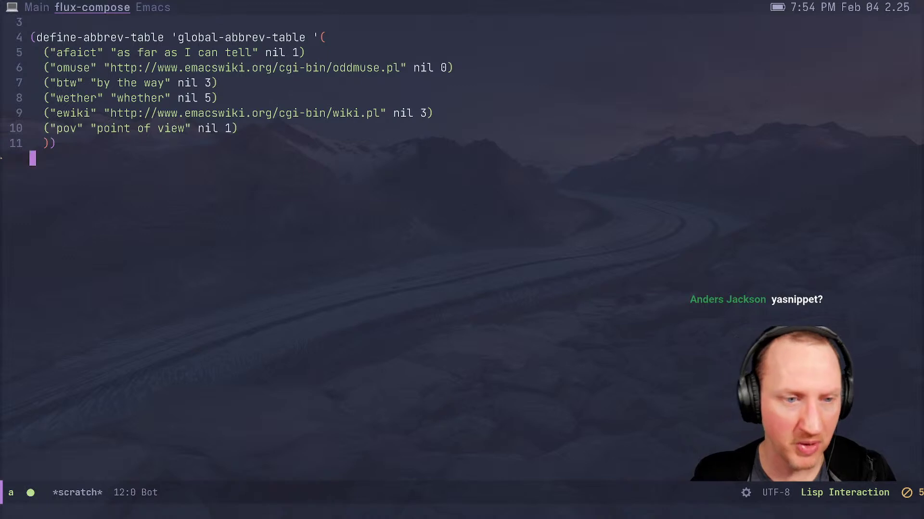
{"action": "key", "text": "d"}
{"action": "key", "text": "d"}
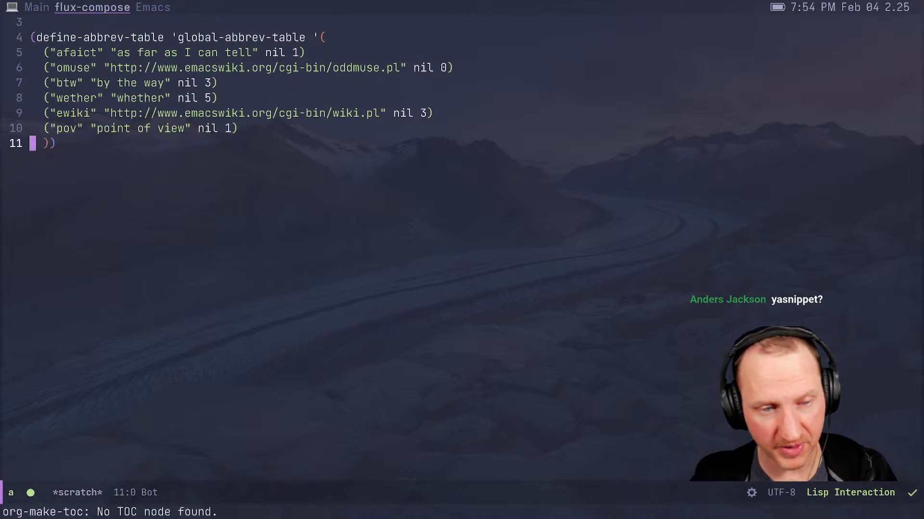
{"action": "key", "text": "ctrl+g"}
{"action": "key", "text": "ctrl+g"}
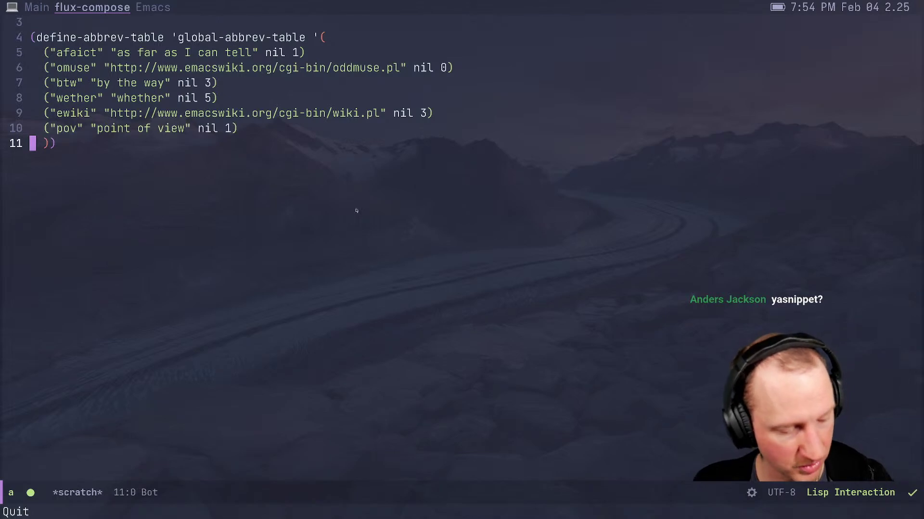
{"action": "key", "text": "Down"}
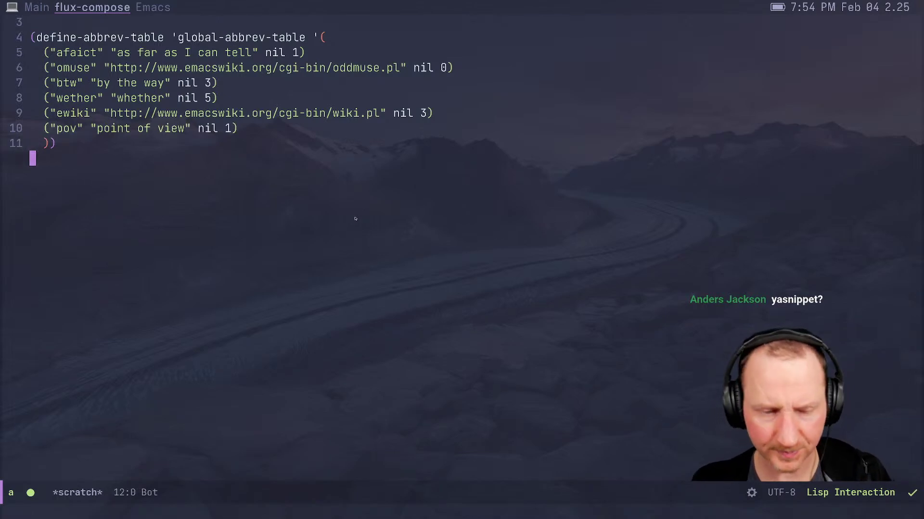
Switch to the Nightly browser and skim the commit history of Emacs.org in the dotfiles repository
{"action": "key", "text": "super+Tab"}
{"action": "key", "text": "ctrl+shift+Tab"}
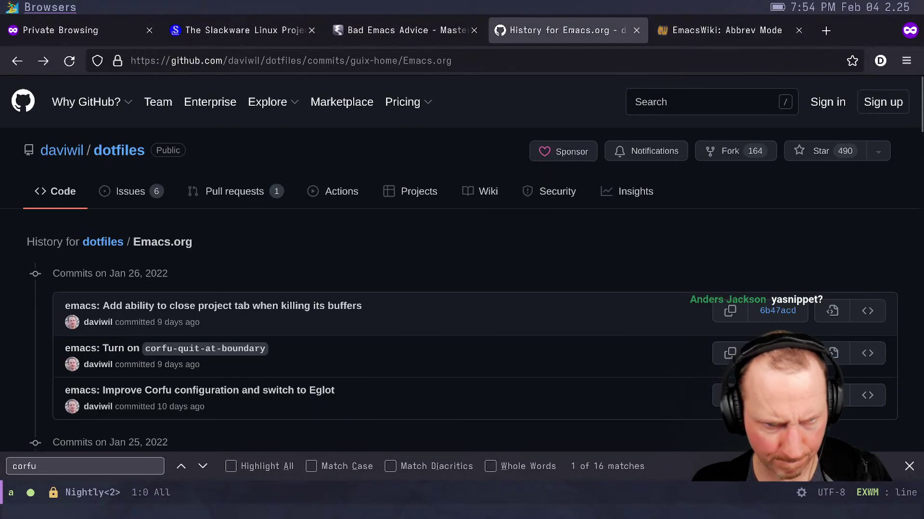
{"action": "scroll", "coordinate": [480, 180], "scroll_direction": "down", "scroll_amount": 5}
{"action": "scroll", "coordinate": [480, 181], "scroll_direction": "down", "scroll_amount": 8}
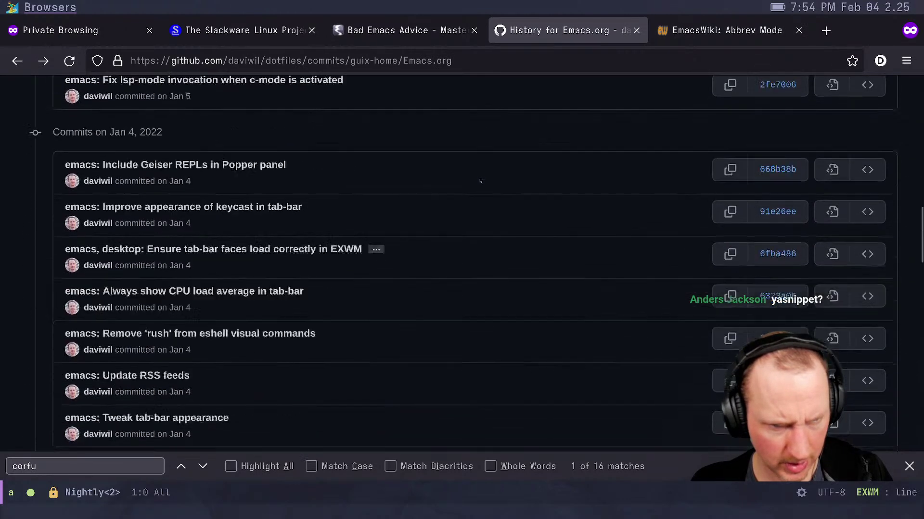
{"action": "scroll", "coordinate": [480, 180], "scroll_direction": "up", "scroll_amount": 5}
{"action": "scroll", "coordinate": [480, 180], "scroll_direction": "up", "scroll_amount": 10}
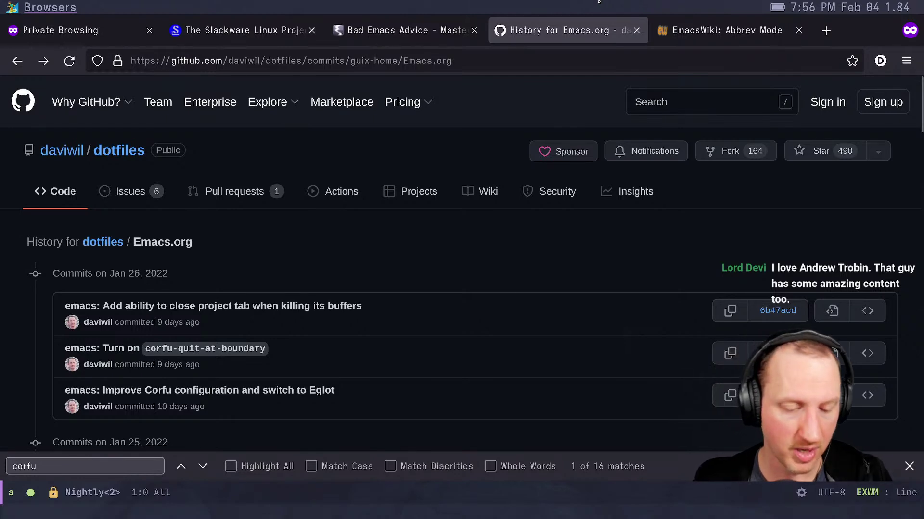
Look up "andrew tr" in a new browser tab and open the suggested Andrew Tropin YouTube channel
{"action": "key", "text": "ctrl+t"}
{"action": "type", "text": "andrew tr"}
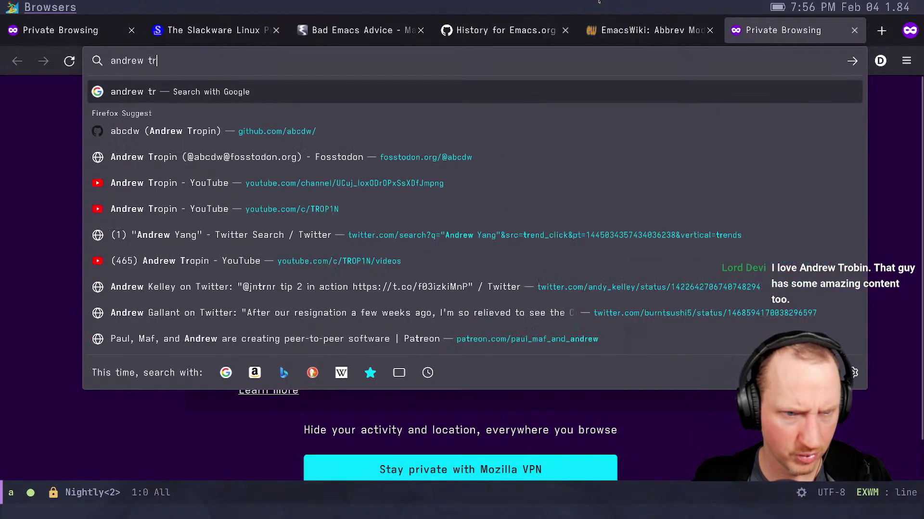
{"action": "type", "text": "i"}
{"action": "key", "text": "BackSpace"}
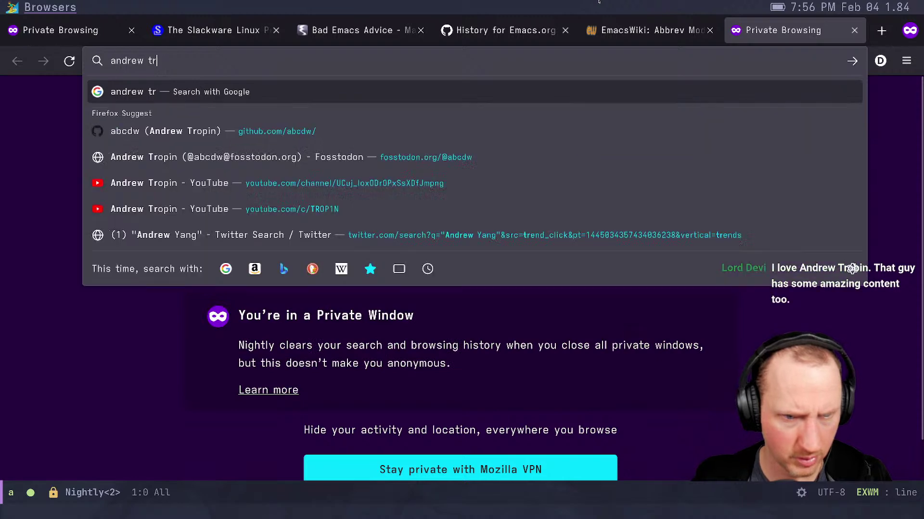
{"action": "key", "text": "Down"}
{"action": "key", "text": "Down"}
{"action": "key", "text": "Down"}
{"action": "key", "text": "Return"}
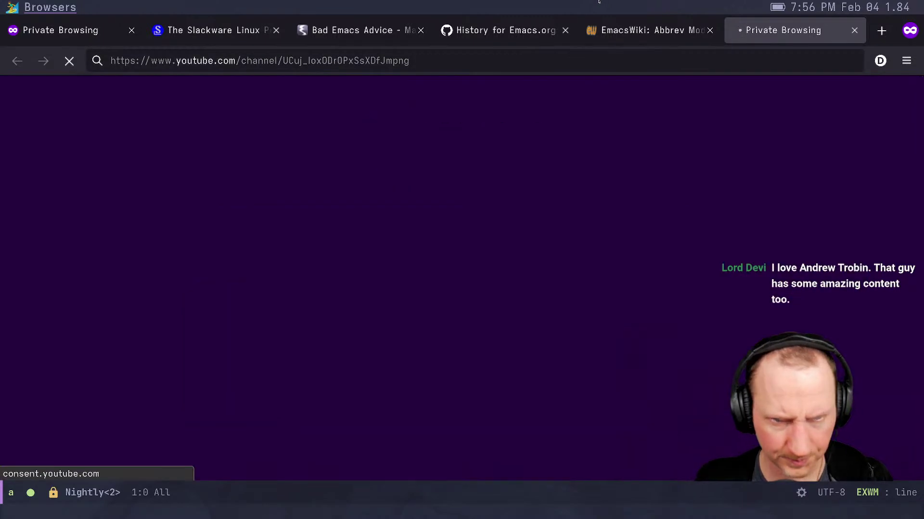
Agree to YouTube's cookie consent and view the channel's home page
{"action": "scroll", "coordinate": [587, 197], "scroll_direction": "down", "scroll_amount": 10}
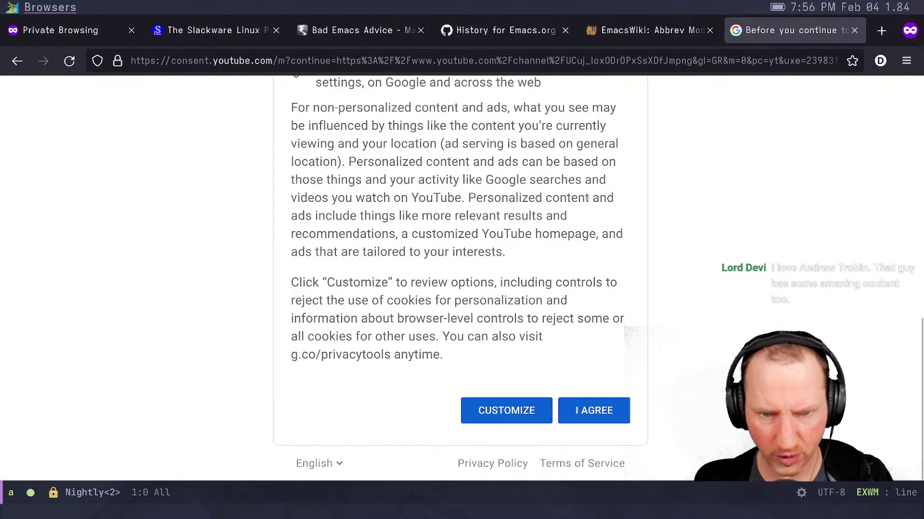
{"action": "left_click", "coordinate": [595, 410]}
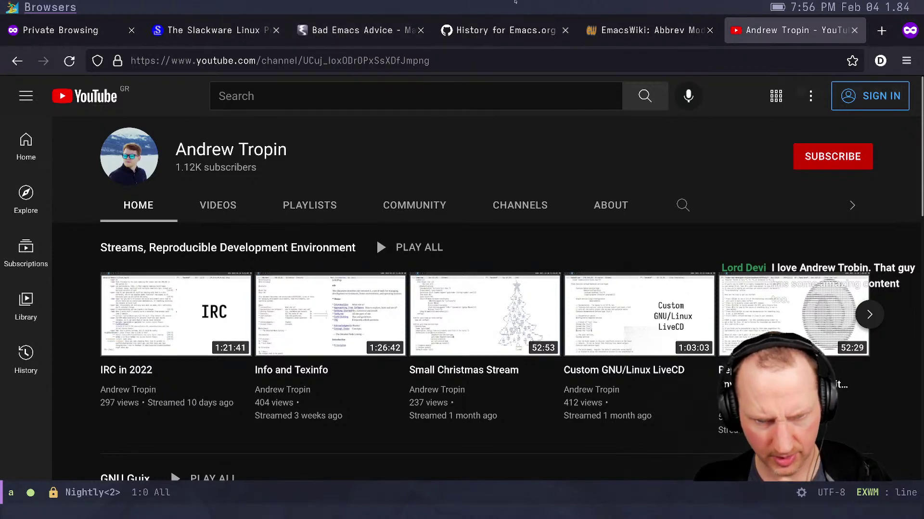
{"action": "mouse_move", "coordinate": [645, 379]}
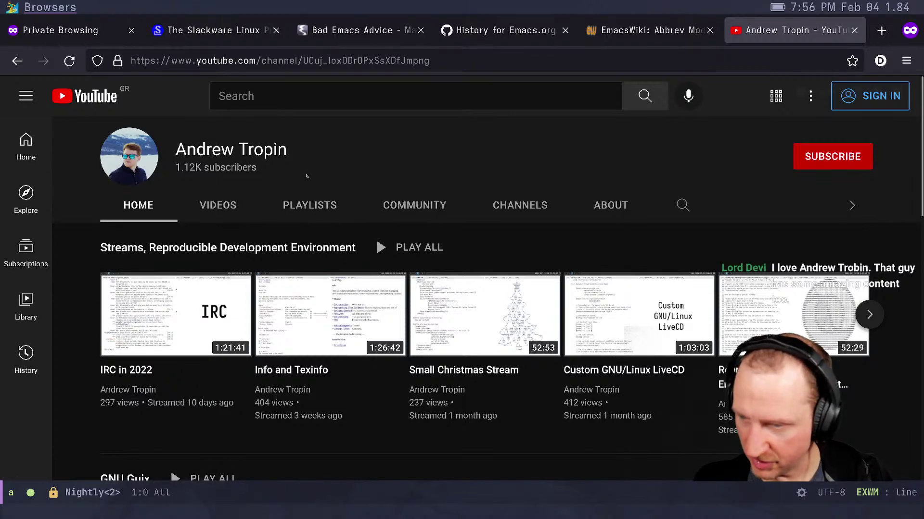
Close the YouTube channel tab, return to the flux-compose workspace in Emacs, and switch to the SC-Live-Feb-4-22.org buffer
{"action": "key", "text": "ctrl+w"}
{"action": "key", "text": "super+1"}
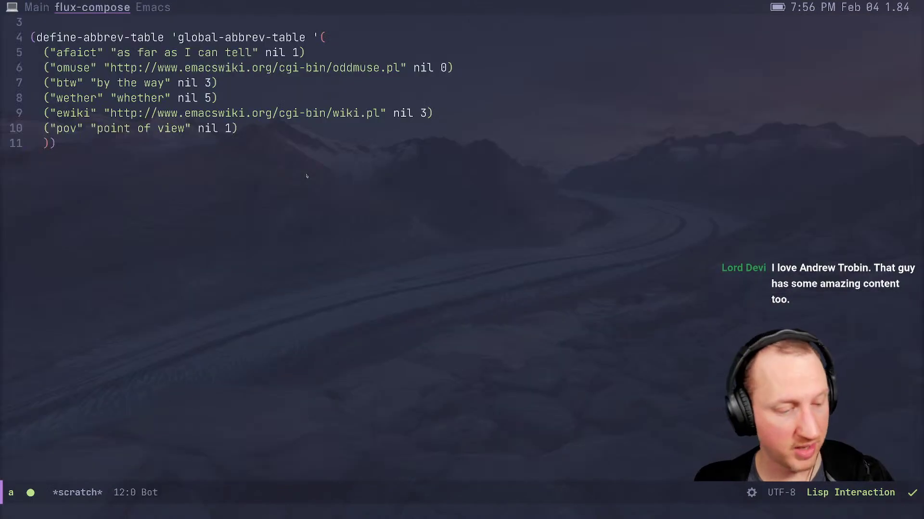
{"action": "key", "text": "ctrl+x"}
{"action": "key", "text": "b"}
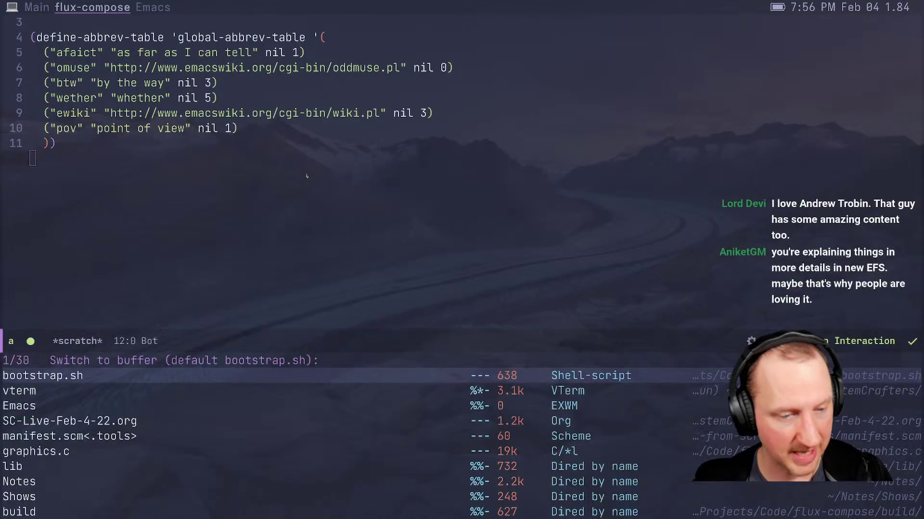
{"action": "key", "text": "Down"}
{"action": "key", "text": "Down"}
{"action": "key", "text": "Down"}
{"action": "key", "text": "Return"}
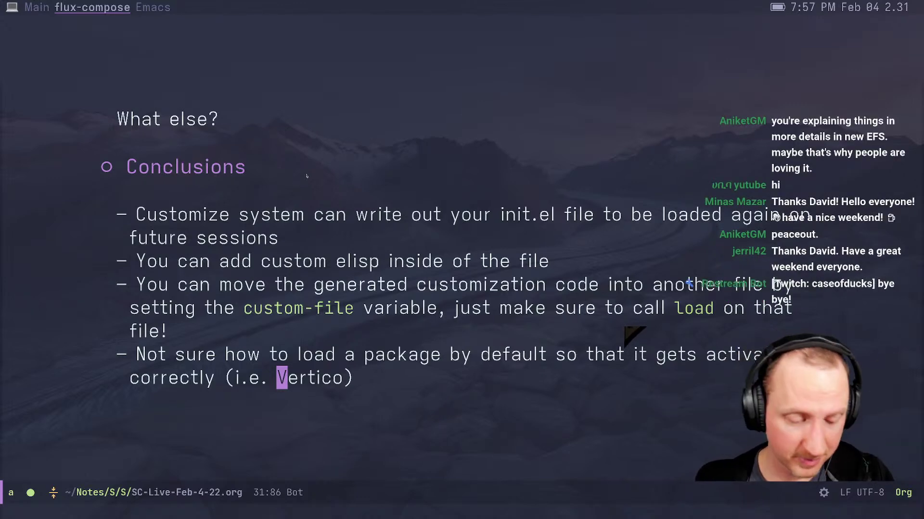
{"action": "key", "text": "ctrl+c"}
{"action": "key", "text": "s"}
{"action": "key", "text": "t"}
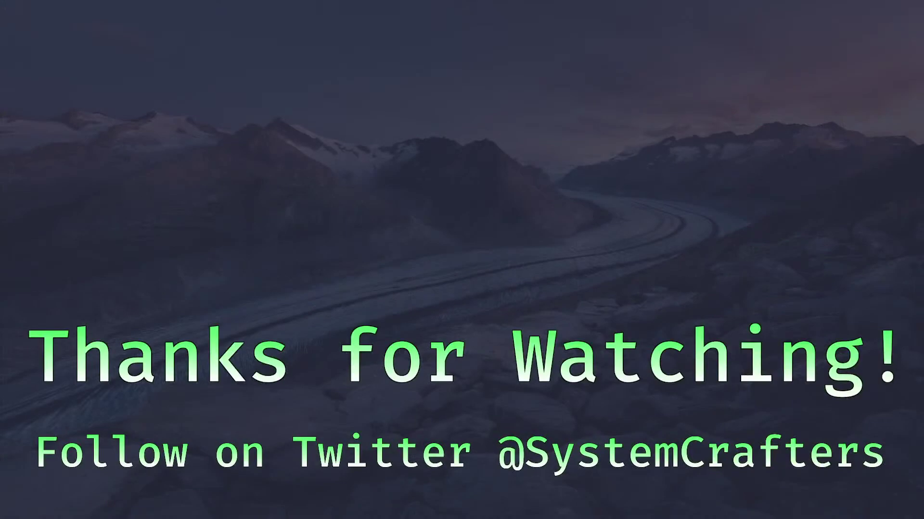